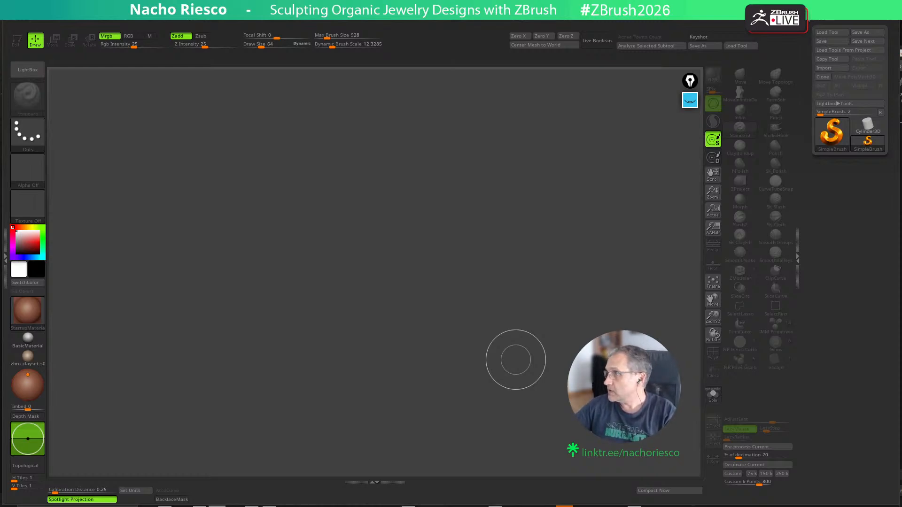
Bring the browser window with the artist's Linktree page over the ZBrush workspace and open its Patreon link
drag(798, 506, 649, 33)
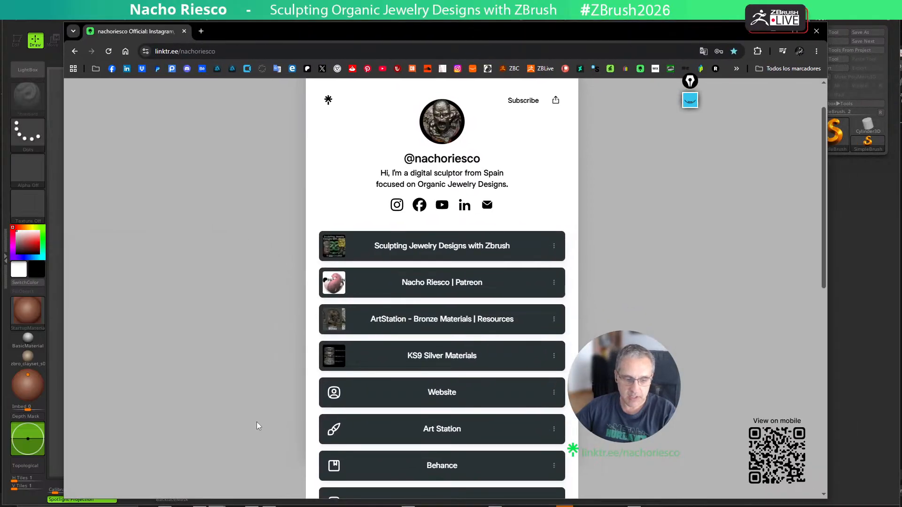
click(133, 449)
scroll(465, 242, down, 1)
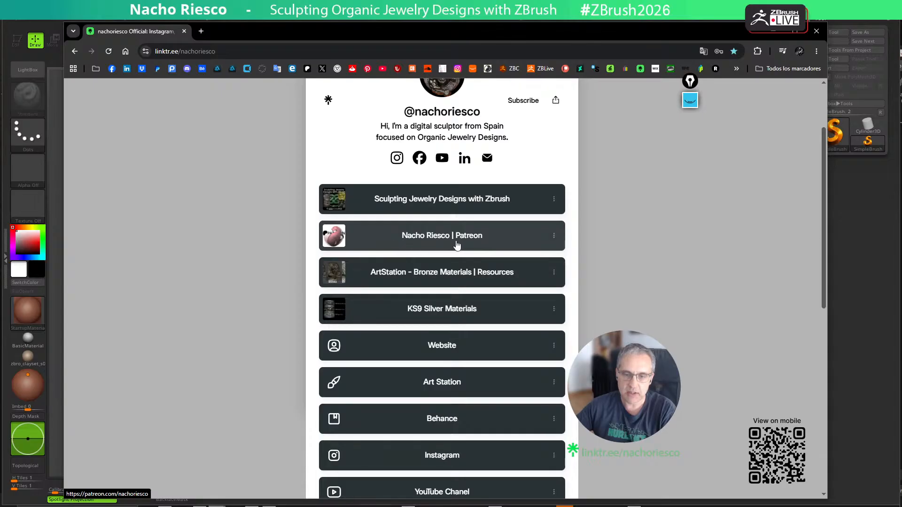
click(438, 244)
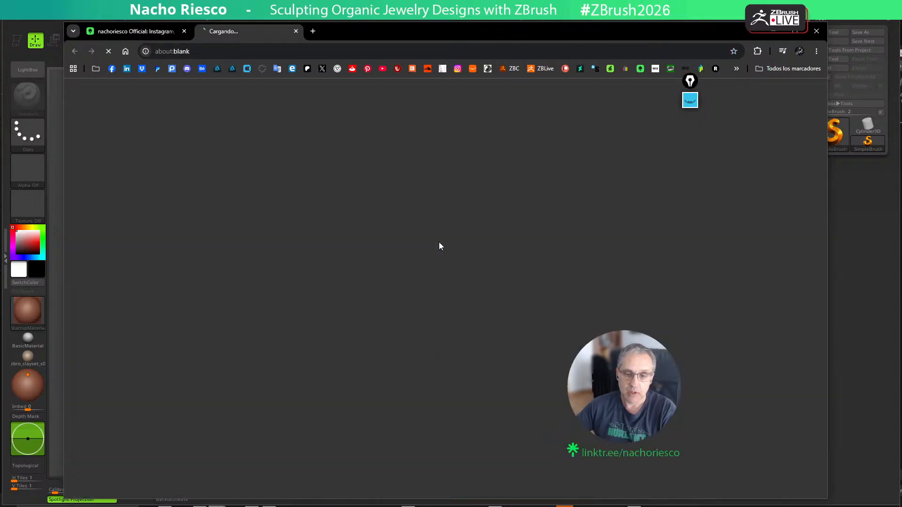
Open the public view of the Patreon creator page from its dashboard
scroll(391, 239, down, 2)
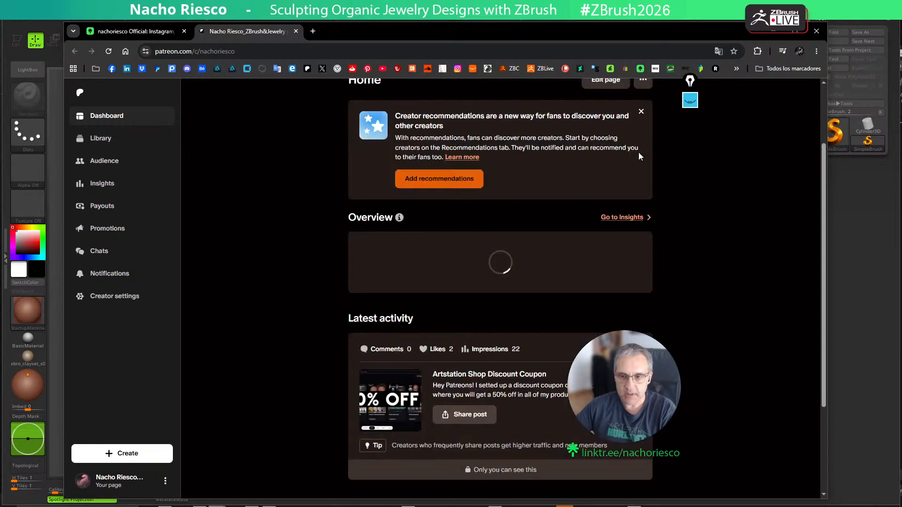
scroll(653, 169, up, 2)
click(642, 172)
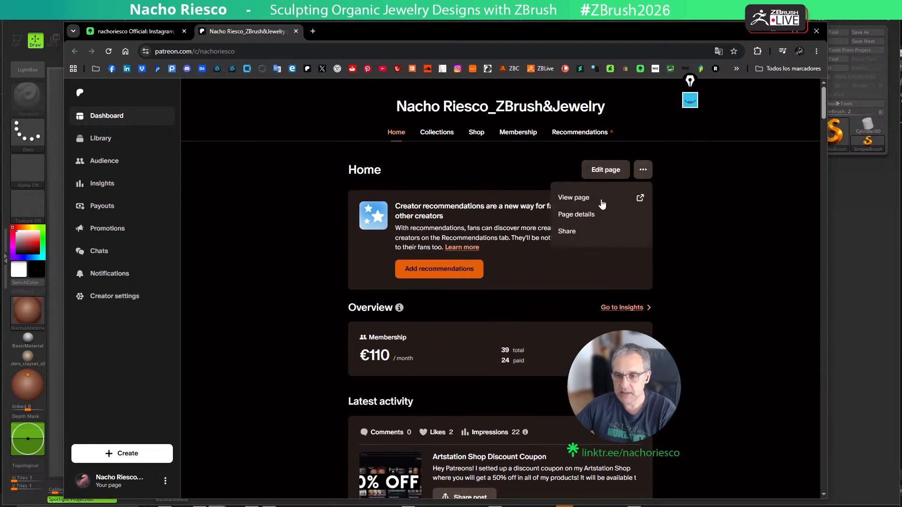
click(582, 197)
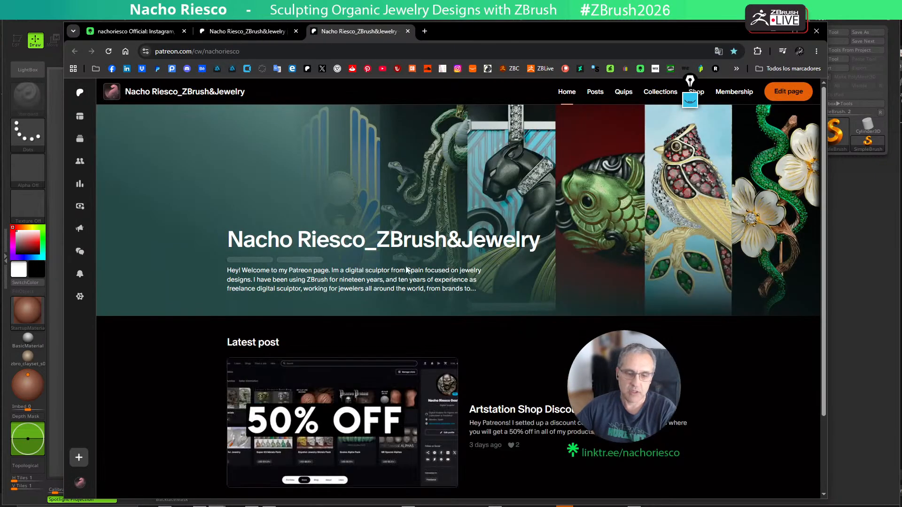
Look through the Patreon page's latest, recent and popular posts and its popular products
scroll(410, 272, down, 1)
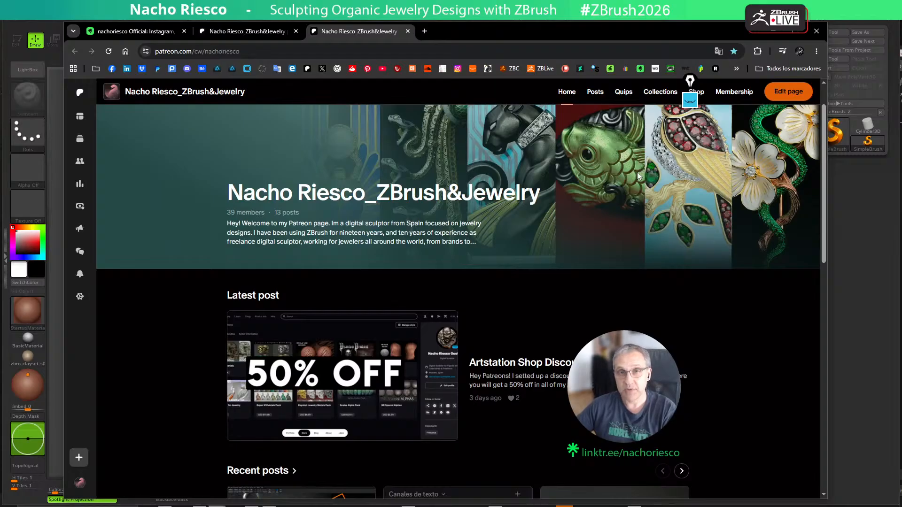
scroll(486, 267, down, 3)
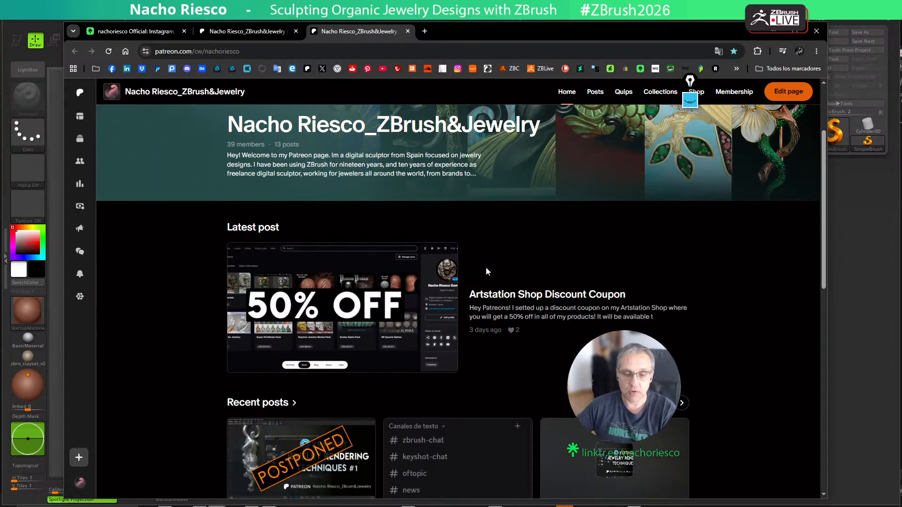
scroll(461, 299, down, 2)
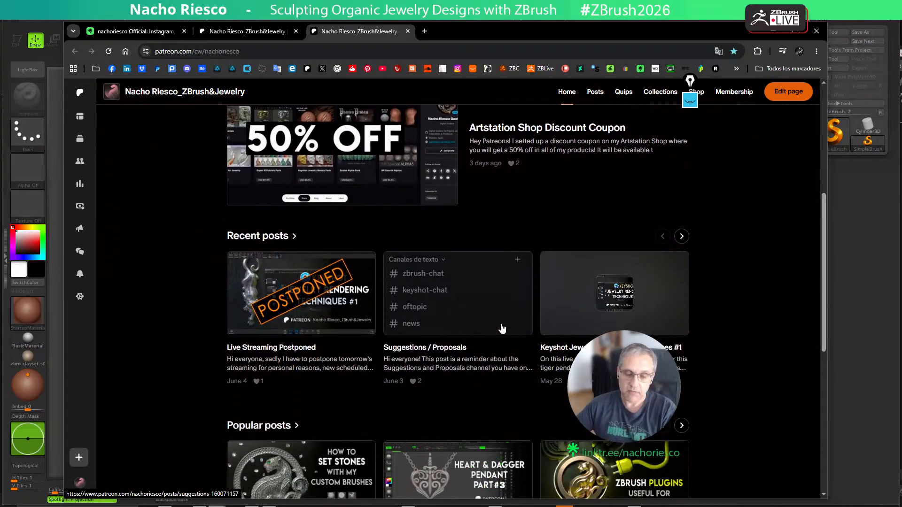
scroll(502, 330, down, 2)
scroll(501, 328, down, 1)
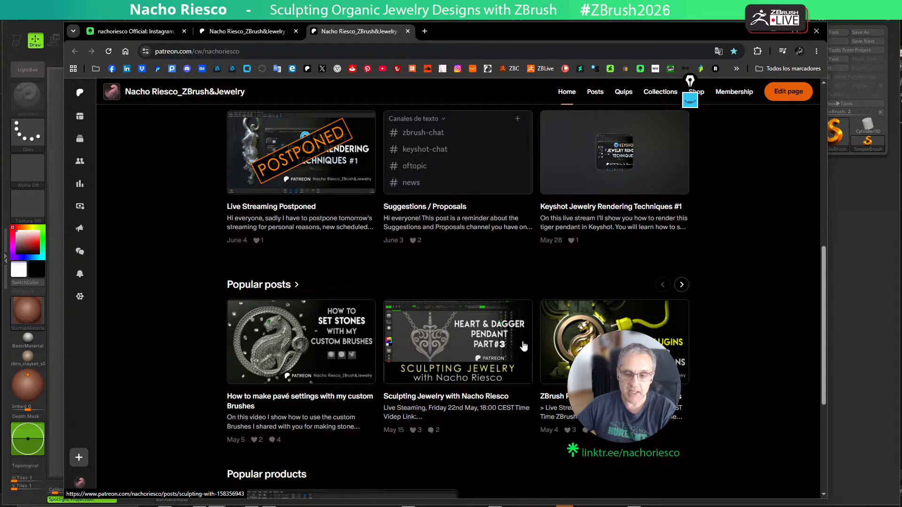
scroll(522, 346, down, 4)
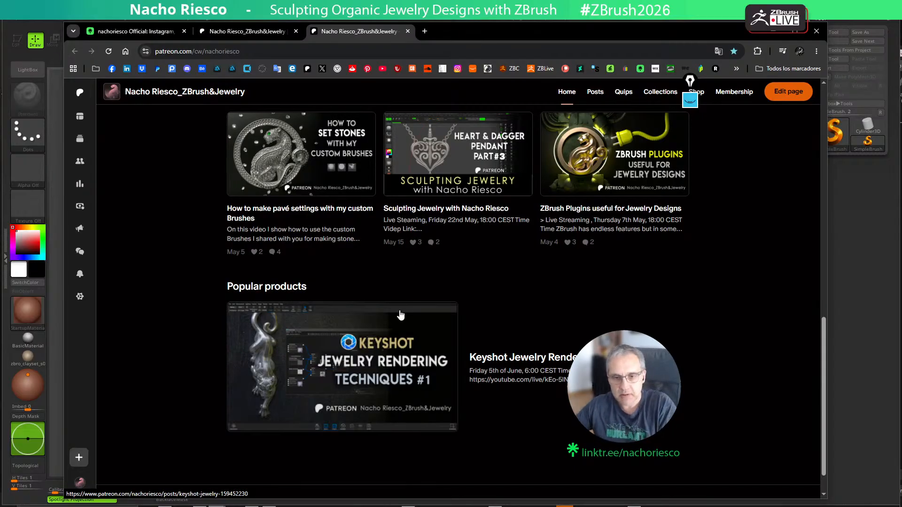
scroll(453, 327, up, 2)
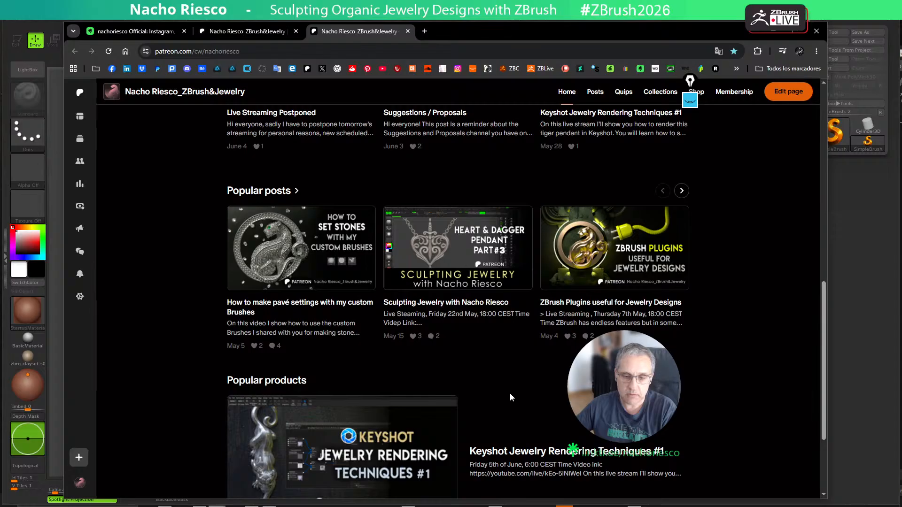
scroll(517, 393, up, 2)
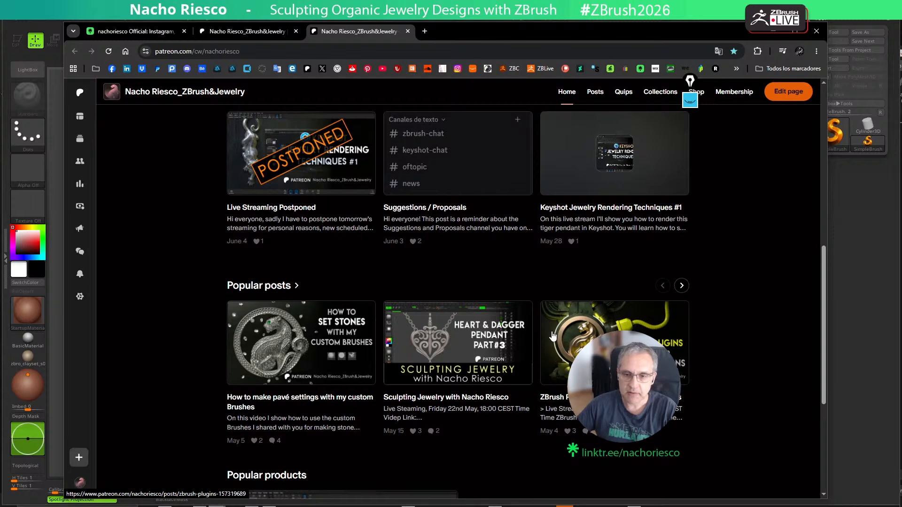
scroll(526, 348, up, 4)
scroll(518, 328, up, 2)
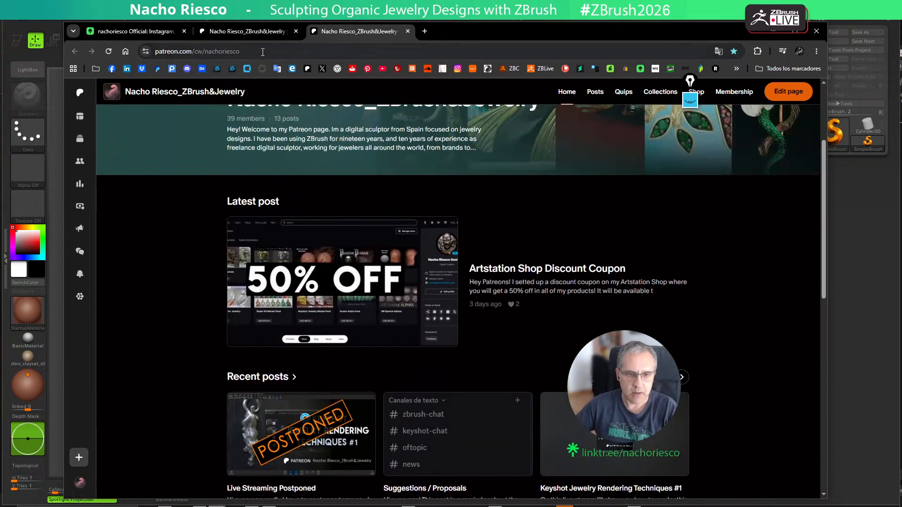
click(195, 51)
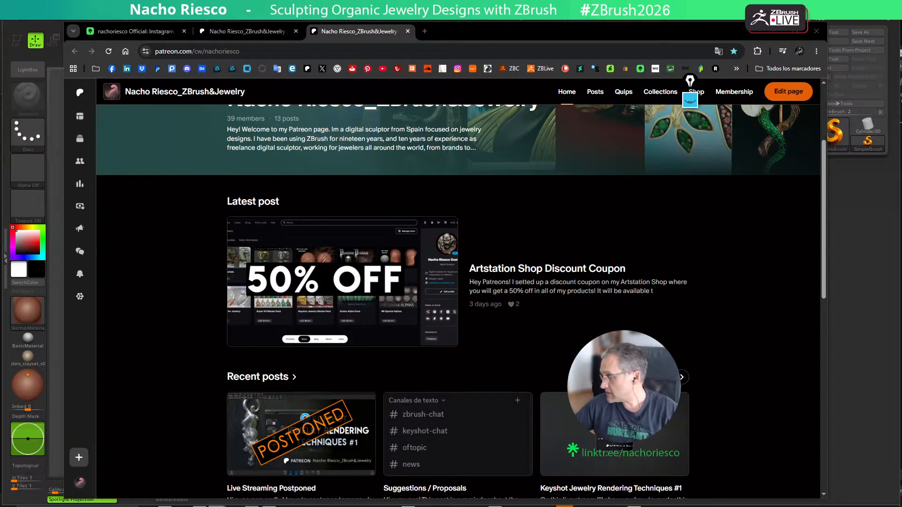
Return to the Linktree page and review the rest of its link list
click(141, 33)
click(241, 55)
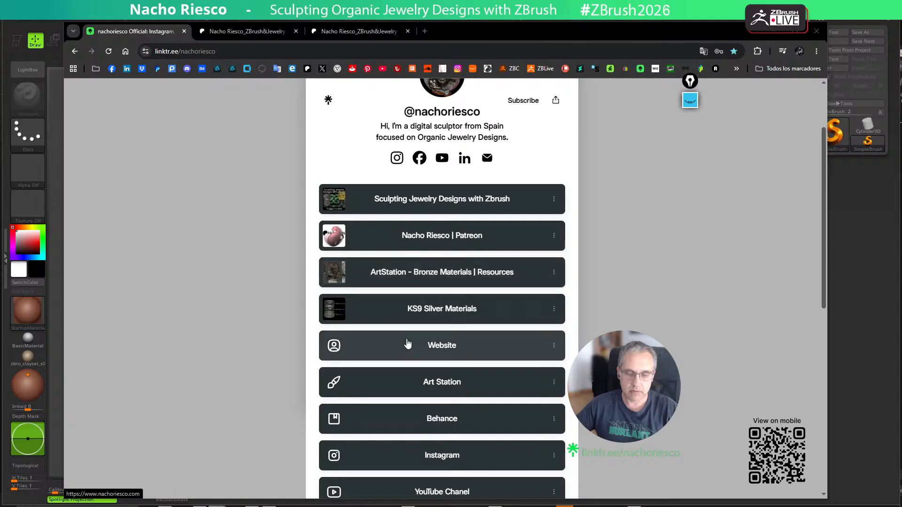
scroll(411, 350, down, 2)
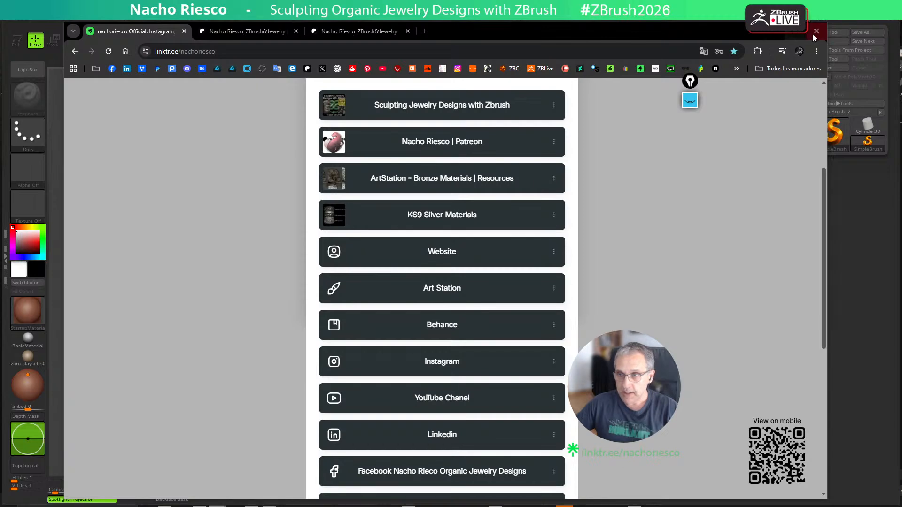
Close both Patreon pages and the Linktree page to get back to ZBrush
click(408, 31)
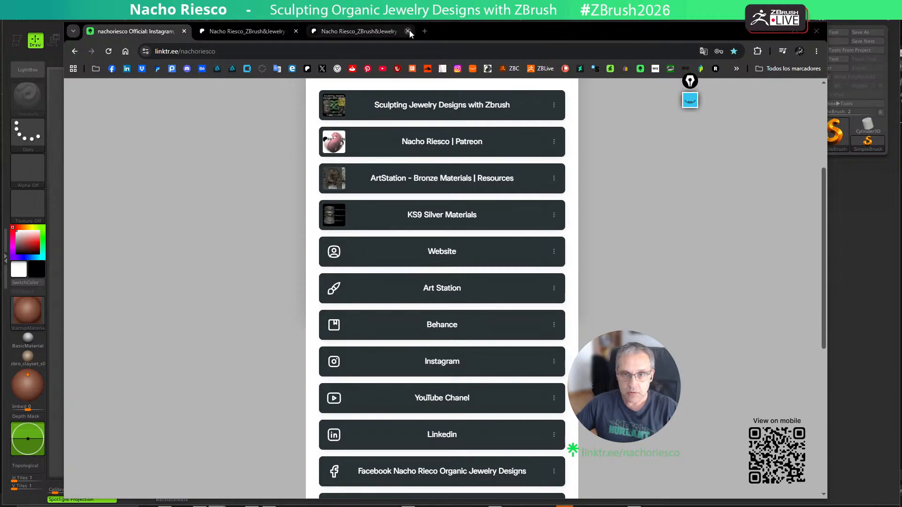
click(295, 31)
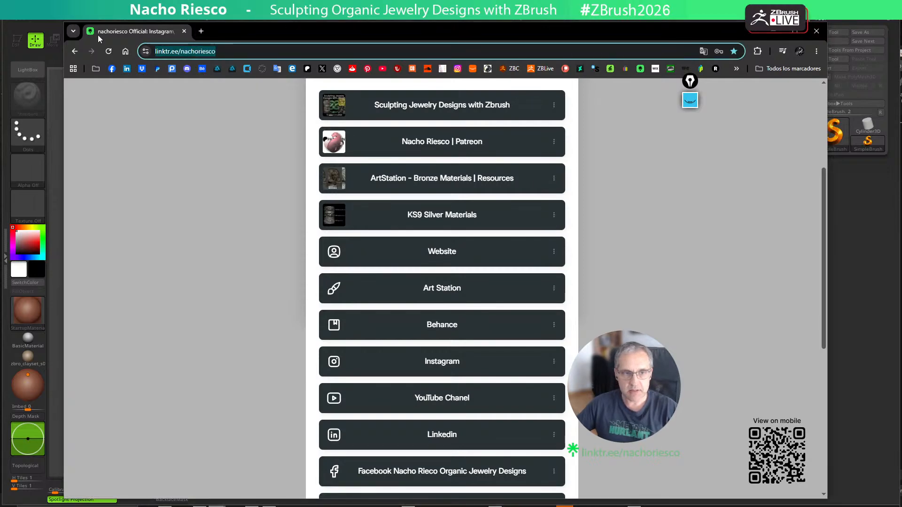
click(183, 31)
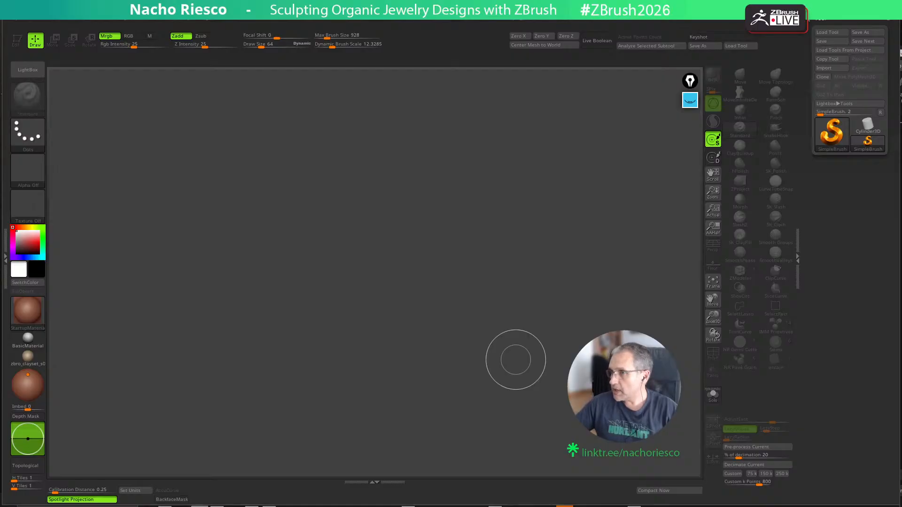
Place the Torc Bracelets reference board over the empty ZBrush canvas and frame its images
drag(901, 118, 209, 95)
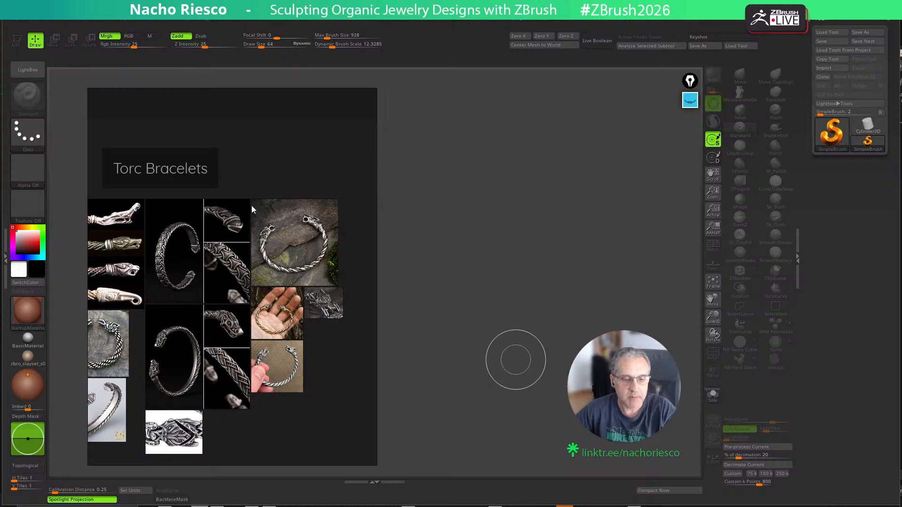
ctrl+scroll(329, 256, up, 2)
ctrl+scroll(290, 255, down, 3)
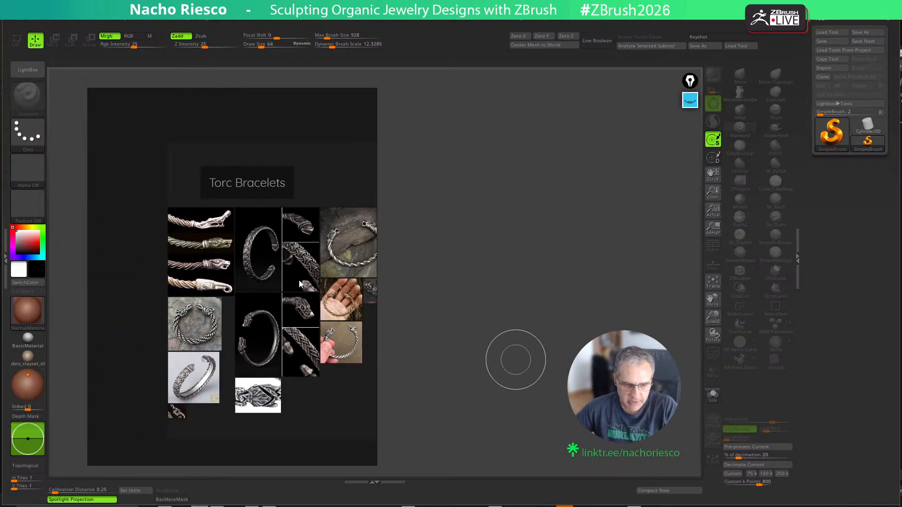
ctrl+scroll(303, 286, up, 3)
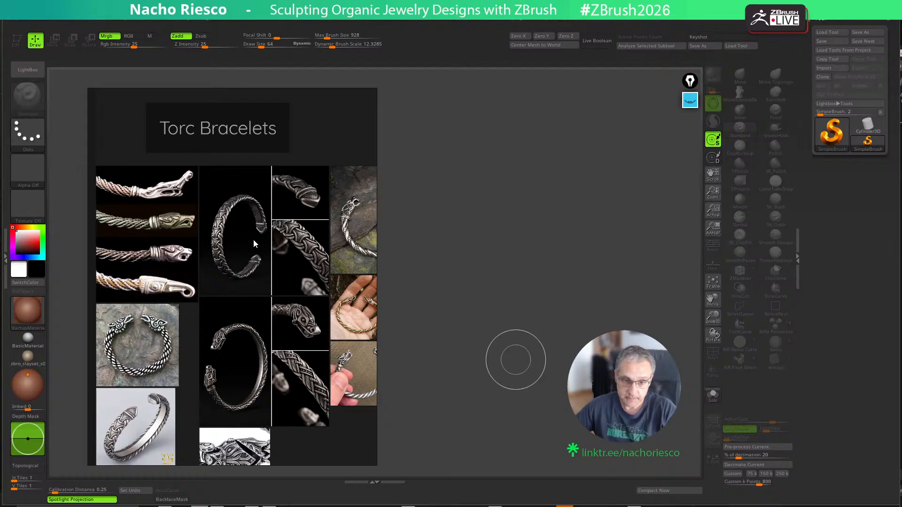
drag(231, 281, 193, 273)
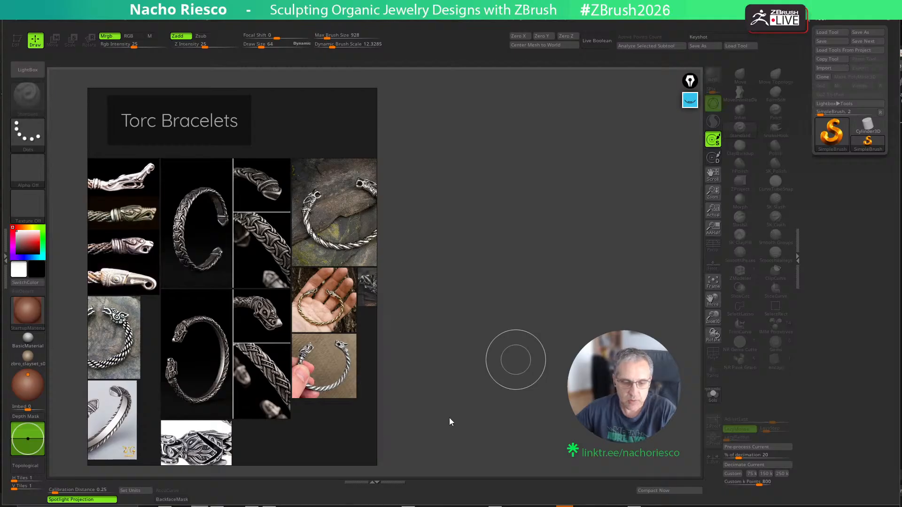
Examine the twisted bands and animal-head ends of the torc bracelets, including the gold one held in a hand
scroll(308, 382, up, 2)
middle_drag(325, 347, 226, 330)
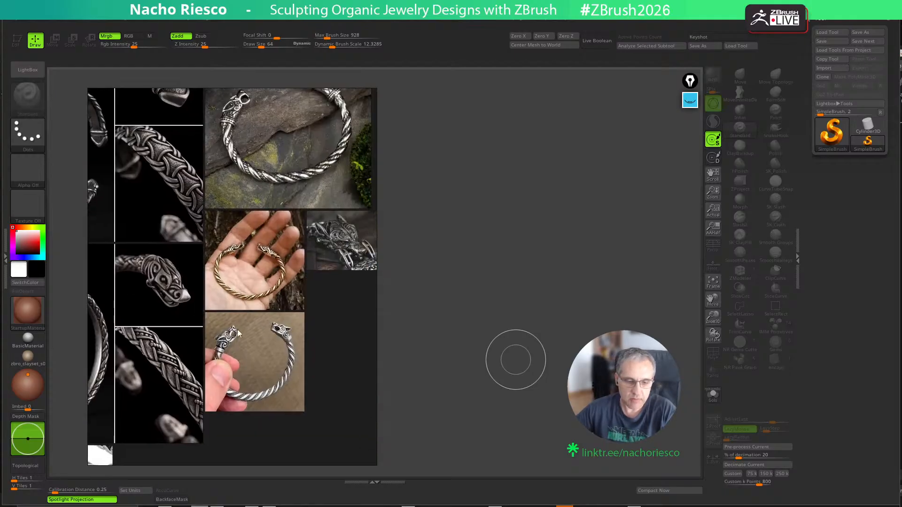
scroll(274, 264, up, 1)
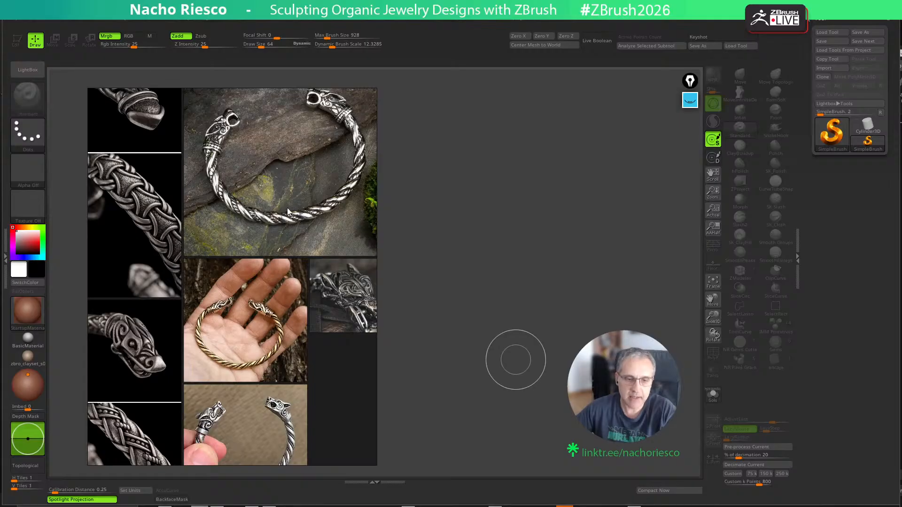
scroll(255, 180, down, 1)
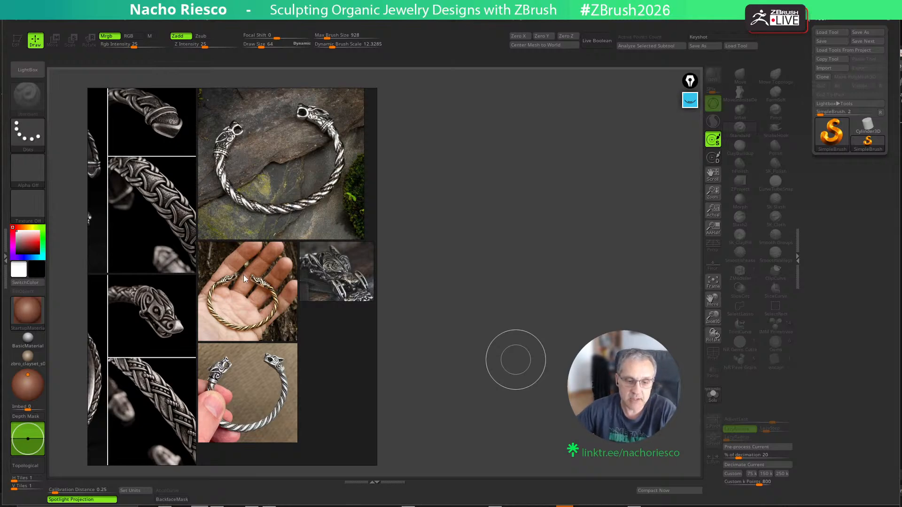
scroll(244, 278, up, 2)
scroll(245, 281, up, 1)
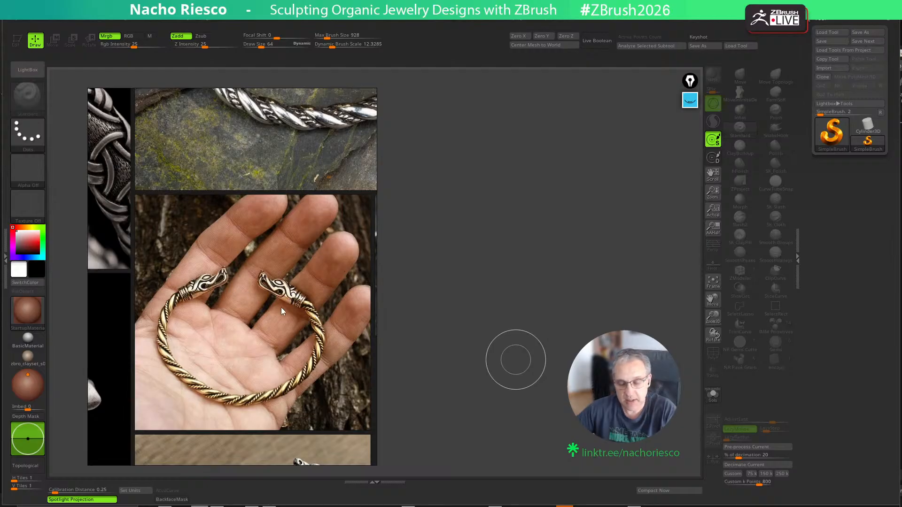
scroll(284, 285, down, 2)
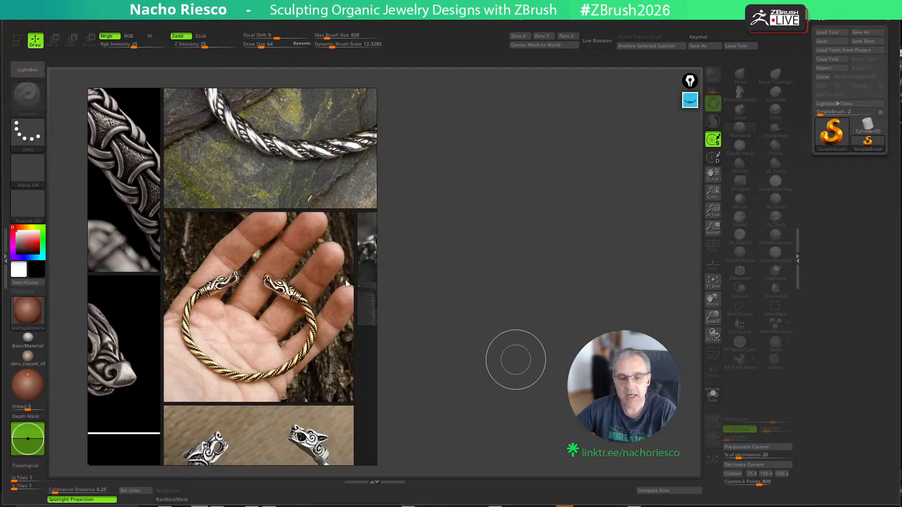
scroll(270, 292, down, 2)
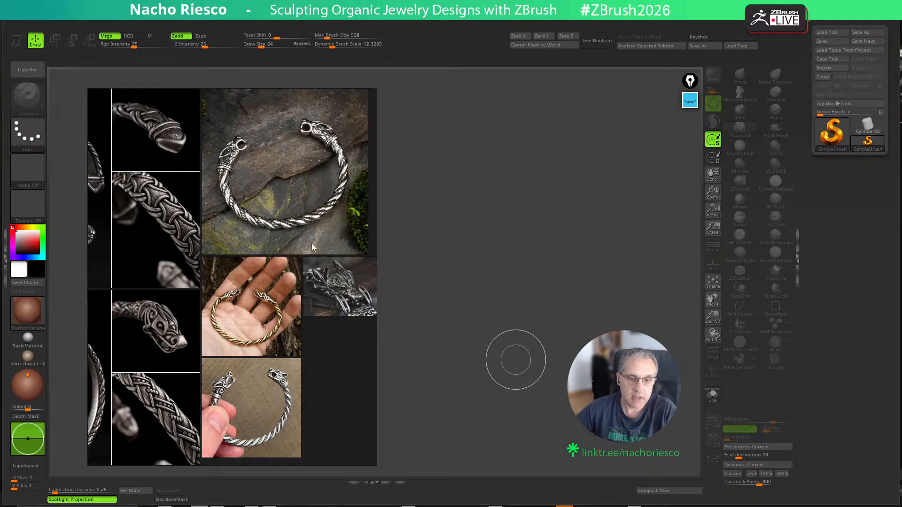
Examine the silver animal-head torc photographed on stone and the close-up of the dark ornamented head
scroll(312, 206, up, 3)
scroll(266, 218, up, 1)
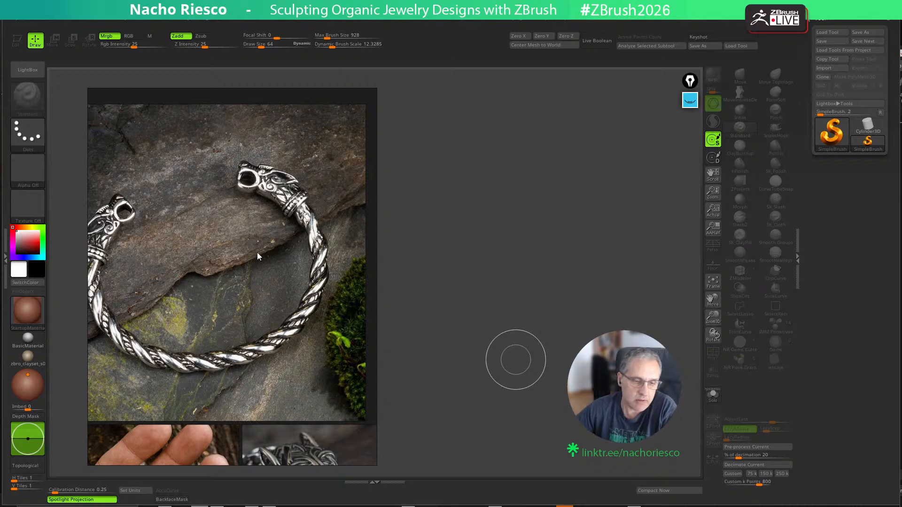
scroll(210, 261, down, 1)
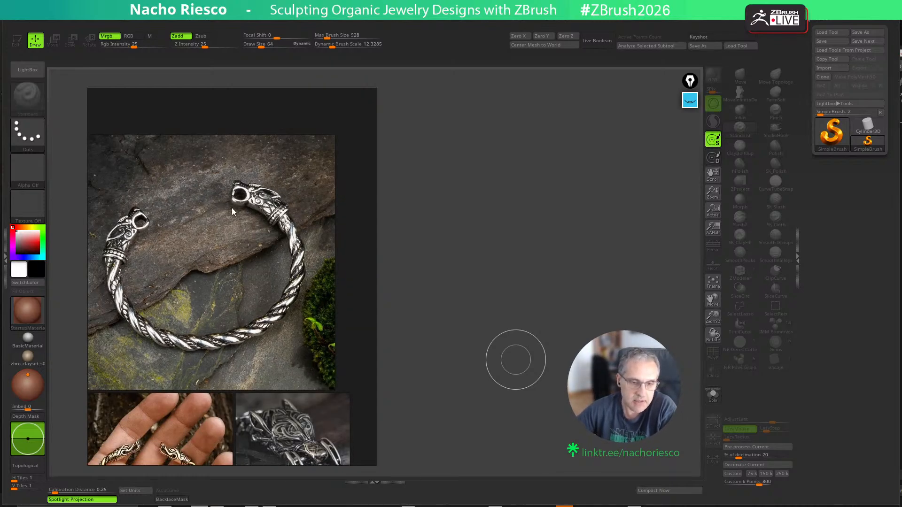
scroll(254, 294, down, 1)
middle_drag(253, 296, 251, 243)
scroll(294, 371, up, 2)
scroll(295, 368, down, 2)
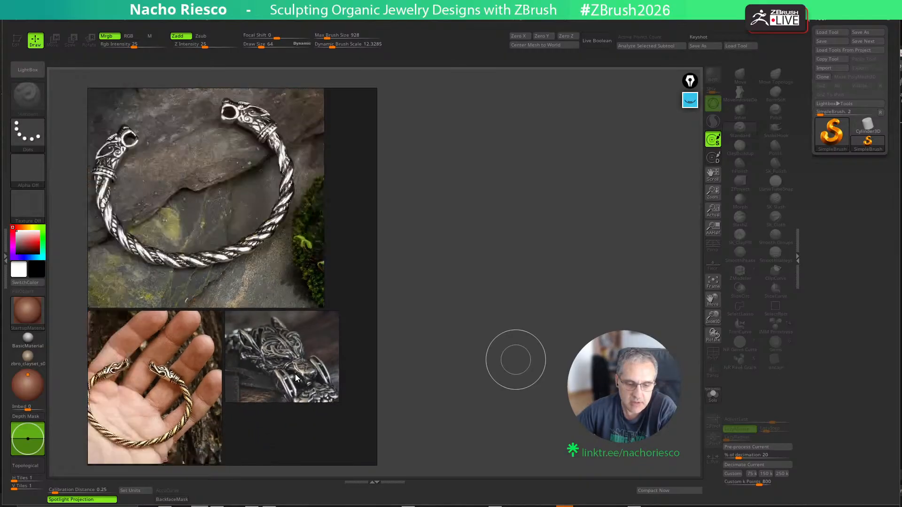
middle_drag(268, 376, 268, 342)
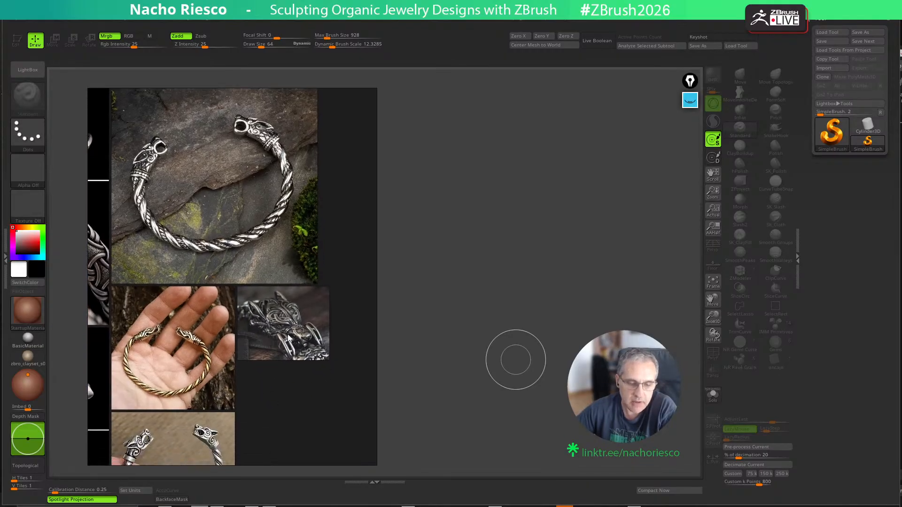
scroll(295, 352, up, 2)
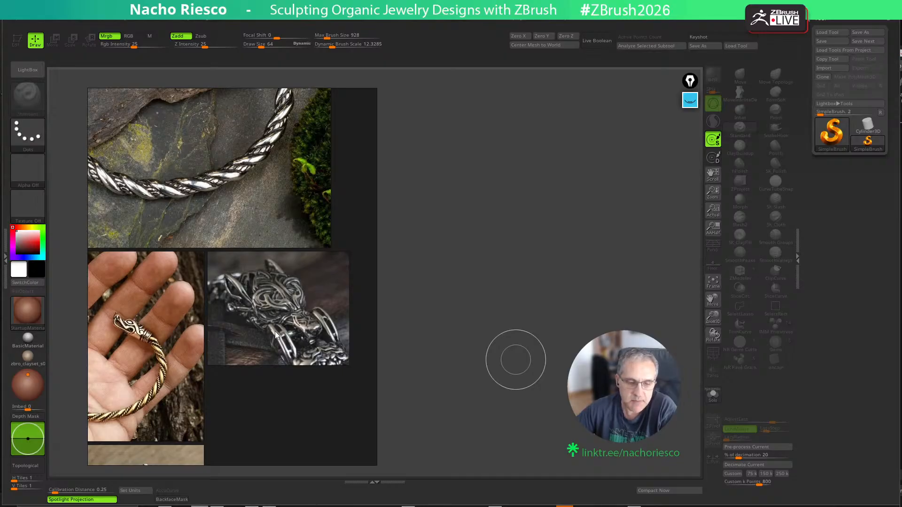
Survey the torc reference board from the silver torc on stone across to the dark braided bracelets
scroll(263, 341, down, 4)
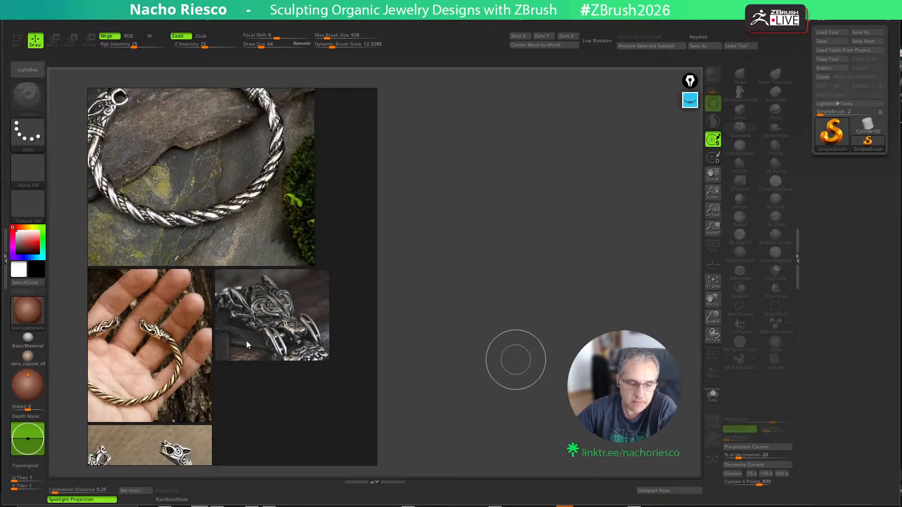
scroll(234, 347, up, 1)
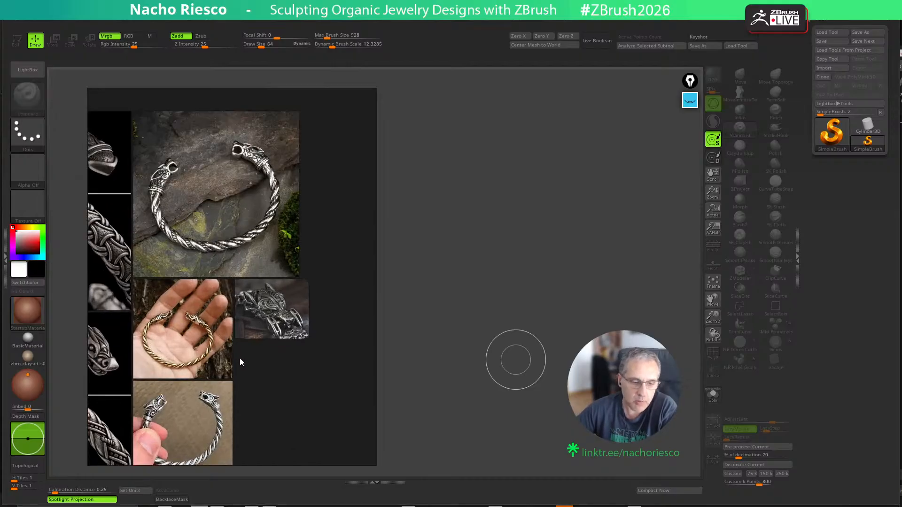
middle_drag(235, 367, 232, 373)
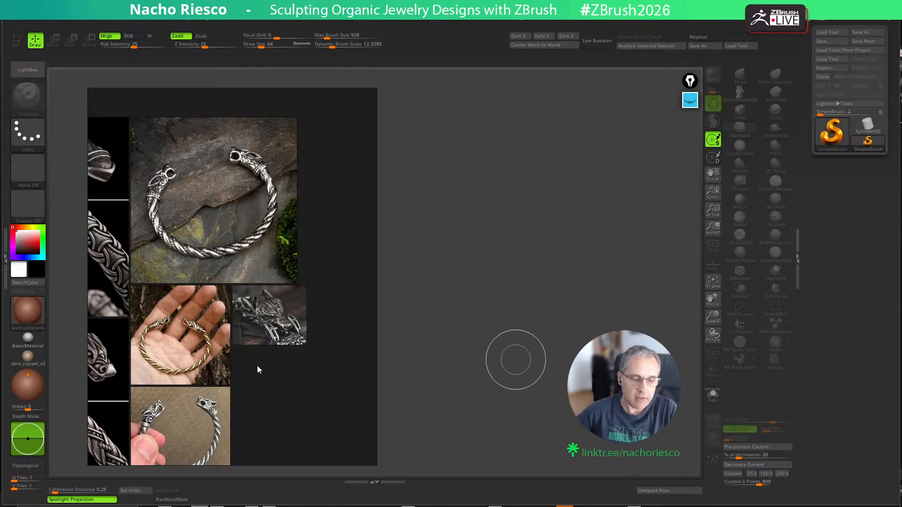
scroll(345, 303, down, 5)
middle_drag(242, 310, 321, 254)
scroll(227, 282, up, 2)
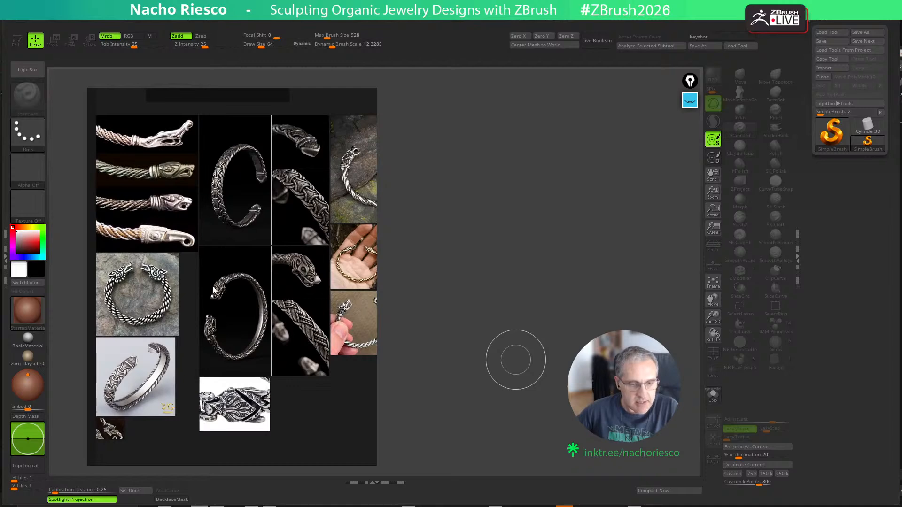
Examine the four animal-head bracelet ends on black and the braided torc with two wolf heads on stone
mouse_move(214, 290)
middle_down()
mouse_move(167, 263)
mouse_move(201, 290)
middle_up()
scroll(258, 310, up, 2)
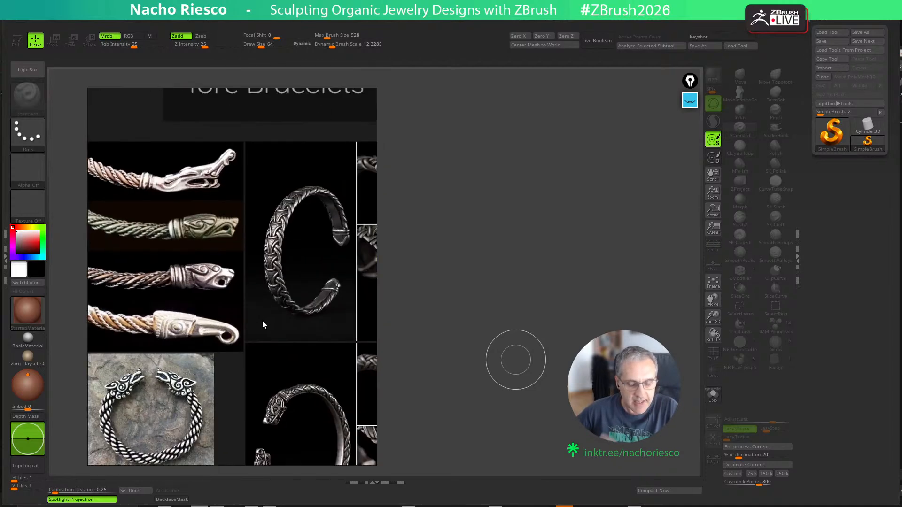
scroll(202, 364, up, 2)
middle_drag(185, 379, 226, 287)
scroll(191, 298, up, 2)
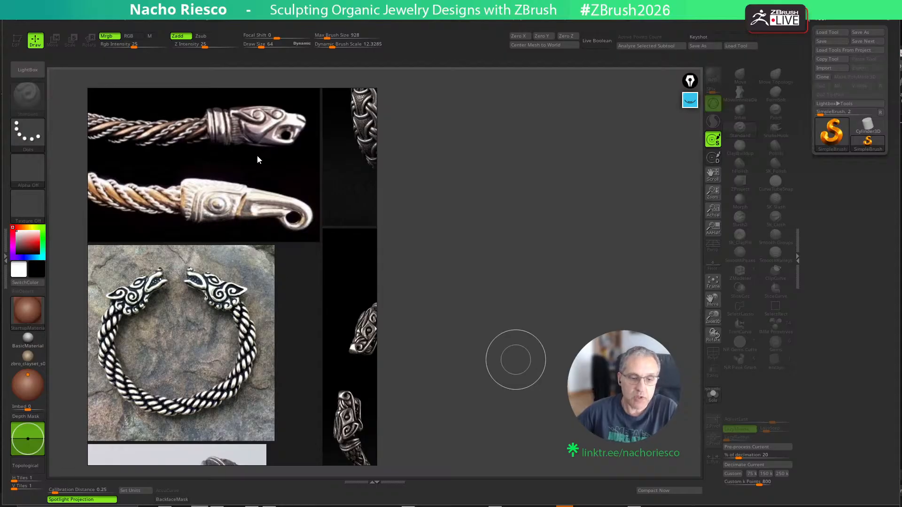
middle_drag(257, 156, 221, 262)
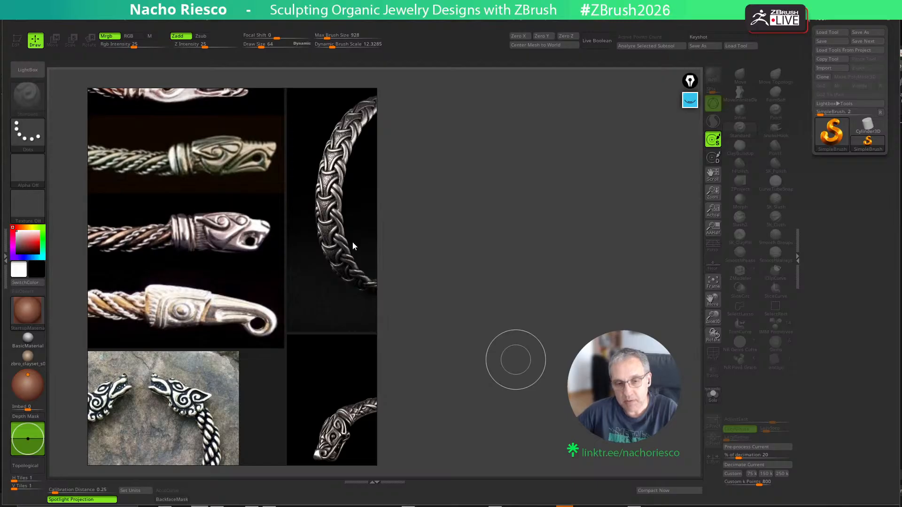
scroll(280, 208, up, 2)
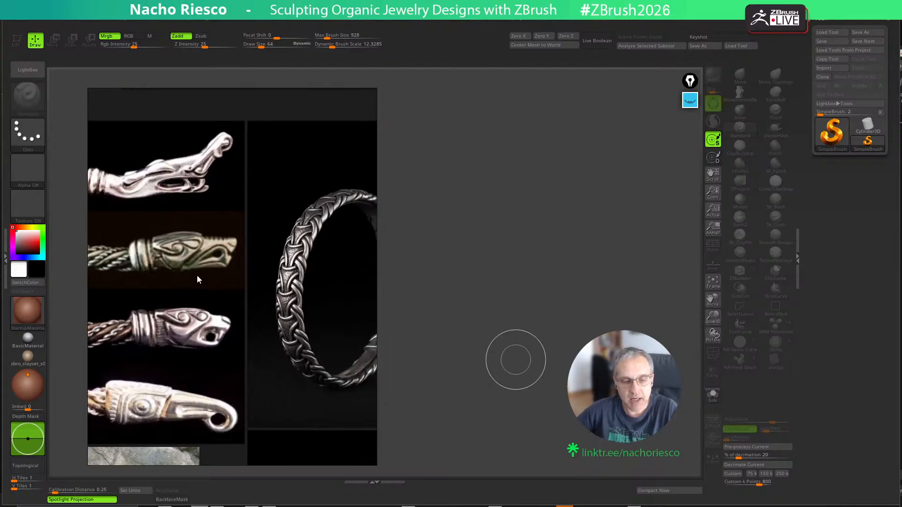
Examine the dark braided bracelet with ornamented animal heads and the engraved head close-up on a white background
middle_drag(215, 293, 202, 211)
scroll(194, 260, up, 3)
middle_drag(198, 329, 149, 216)
scroll(149, 216, up, 3)
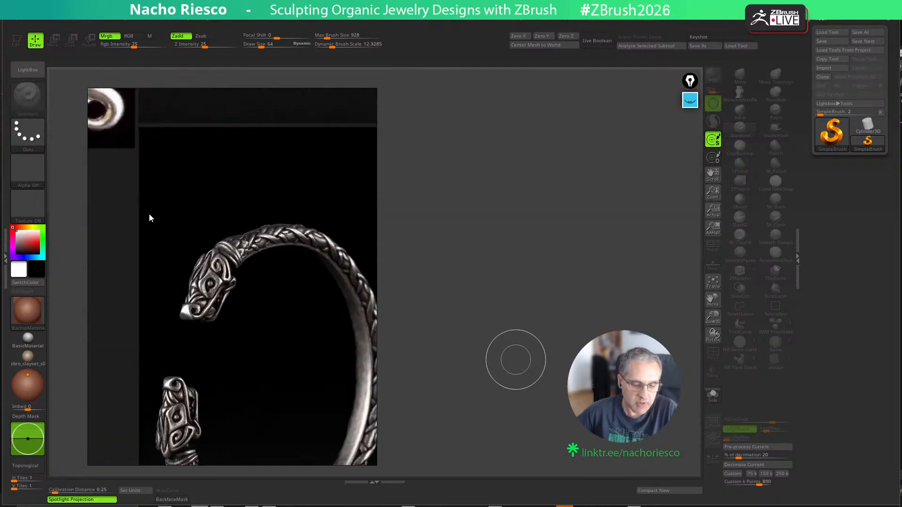
scroll(218, 301, up, 1)
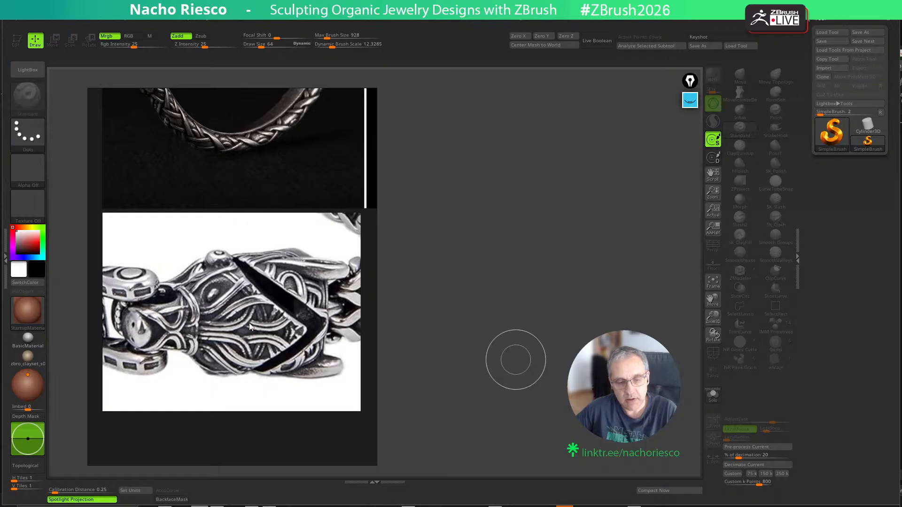
scroll(204, 311, down, 4)
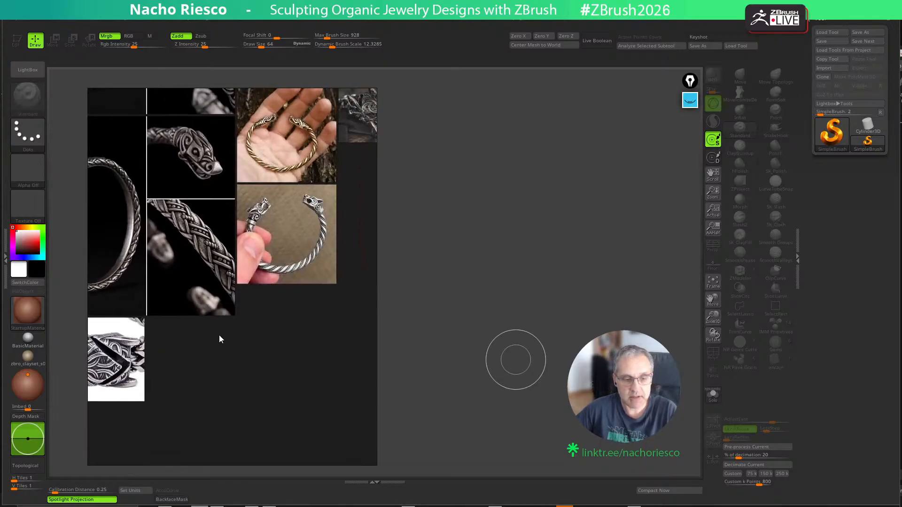
Examine the two hand-held torcs, focusing on the gold one's animal heads and twisted wire band
scroll(268, 281, up, 4)
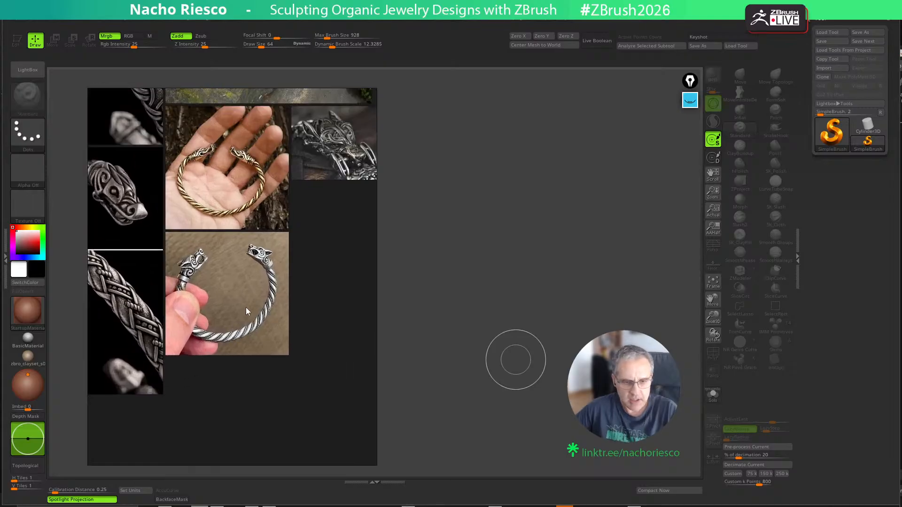
scroll(283, 350, down, 2)
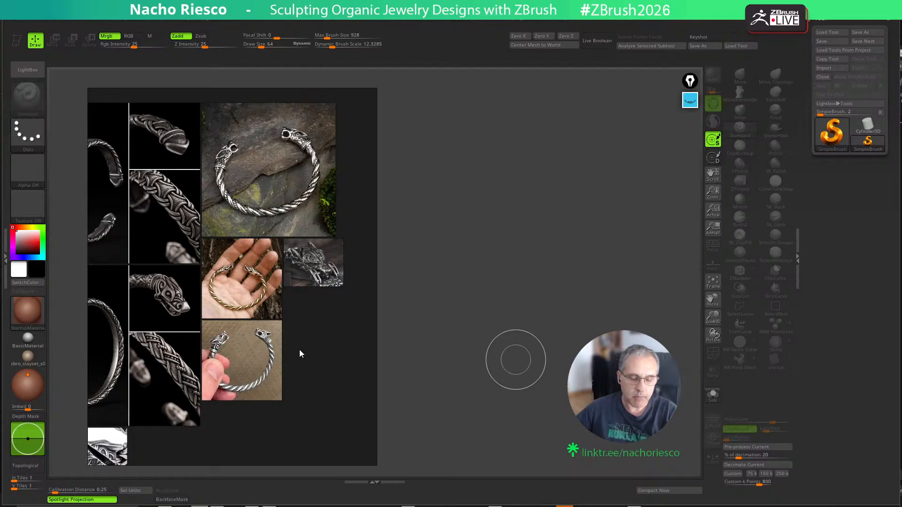
scroll(145, 331, up, 2)
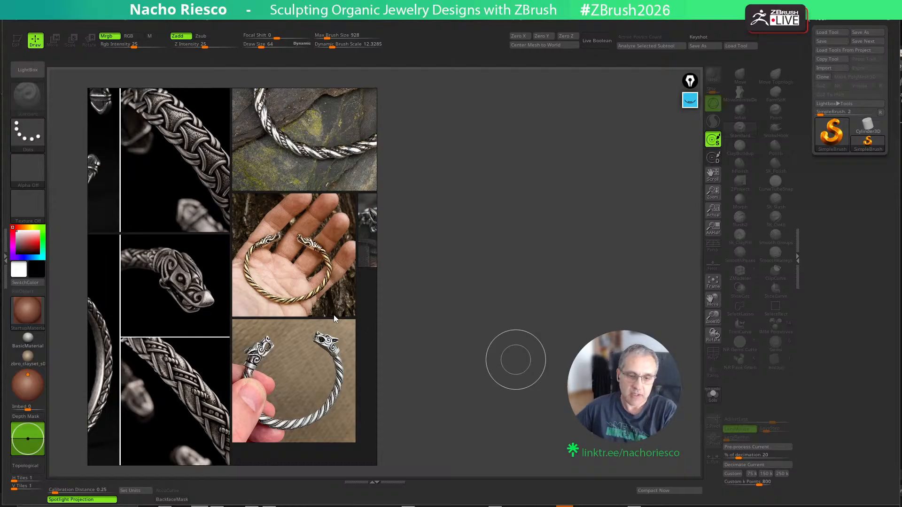
scroll(334, 316, up, 2)
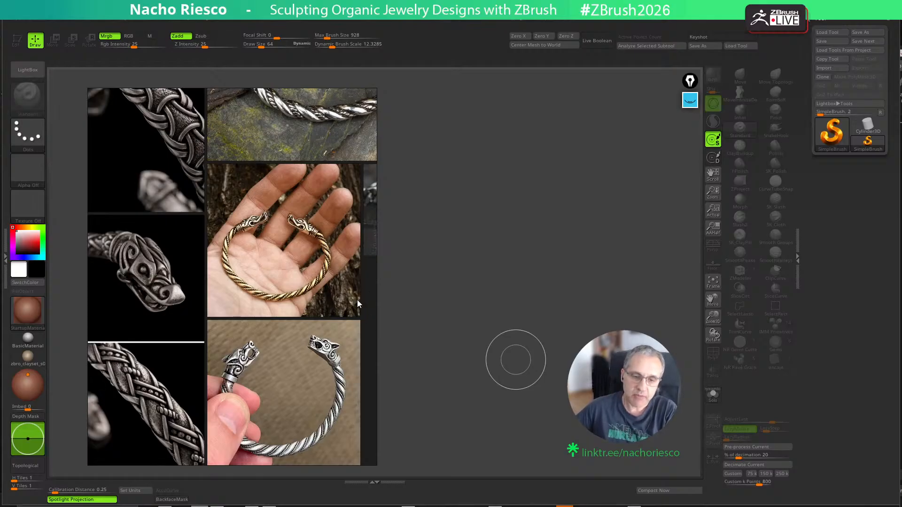
scroll(307, 246, up, 6)
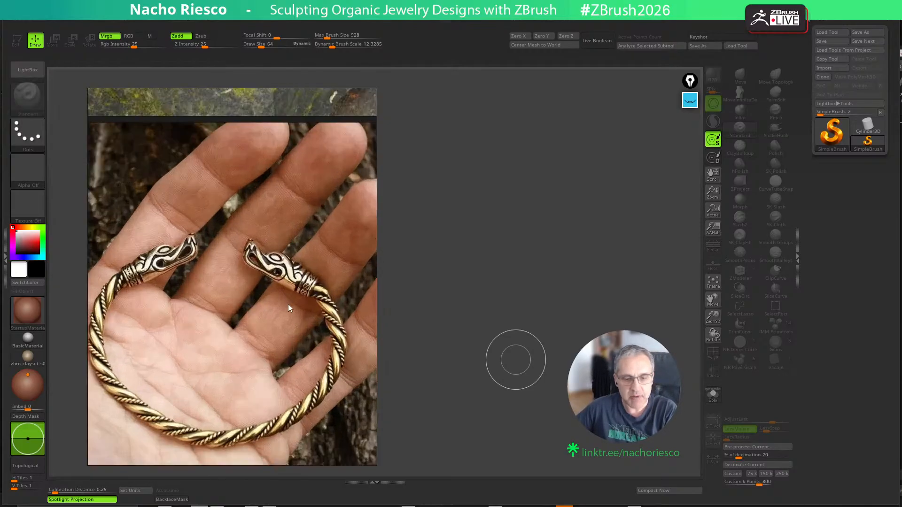
scroll(289, 304, up, 2)
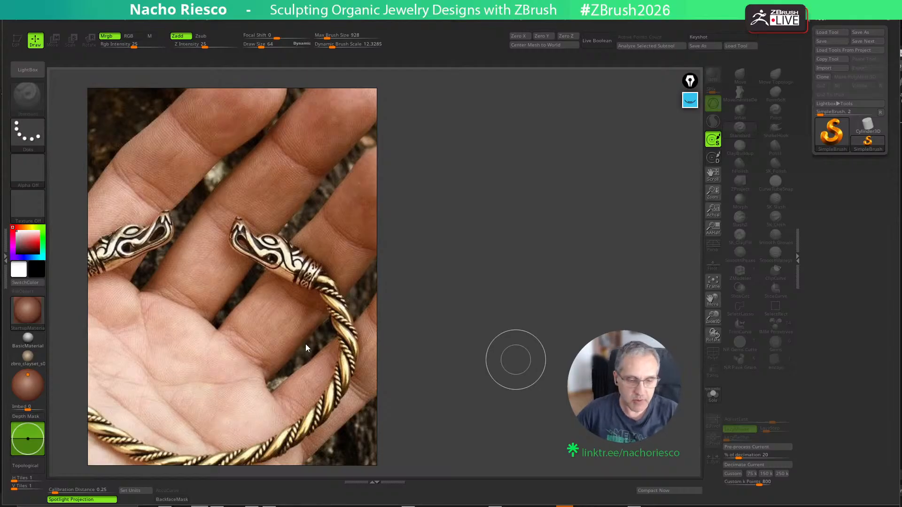
scroll(174, 262, down, 5)
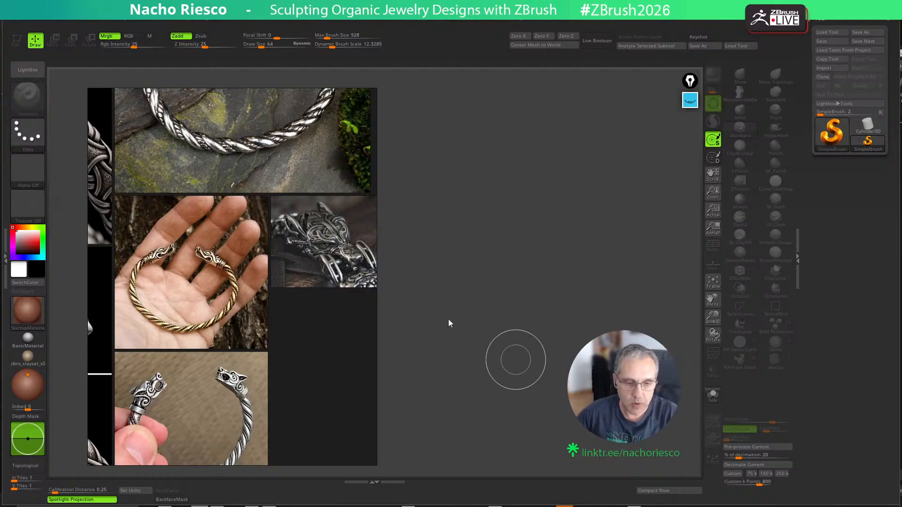
Keep the Torc Bracelets reference board always on top and shrink its window to free canvas space
scroll(292, 272, down, 2)
right_click(292, 267)
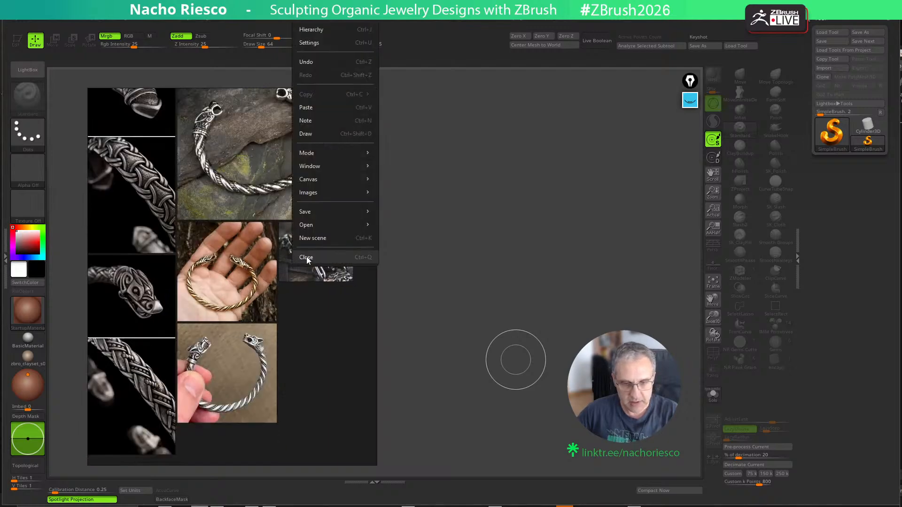
mouse_move(344, 154)
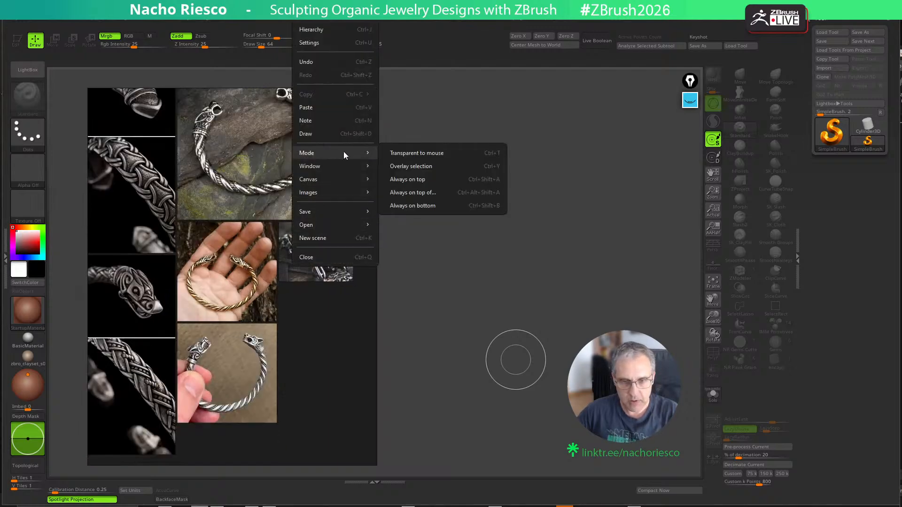
click(407, 179)
mouse_move(371, 98)
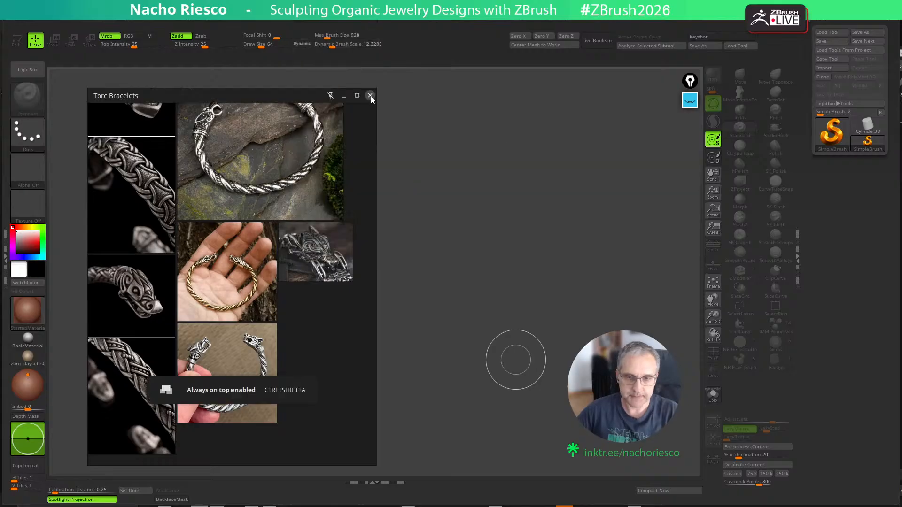
drag(378, 89, 334, 193)
Examine the twisted strands along the band of the silver torc photographed on mossy stone
scroll(209, 363, up, 6)
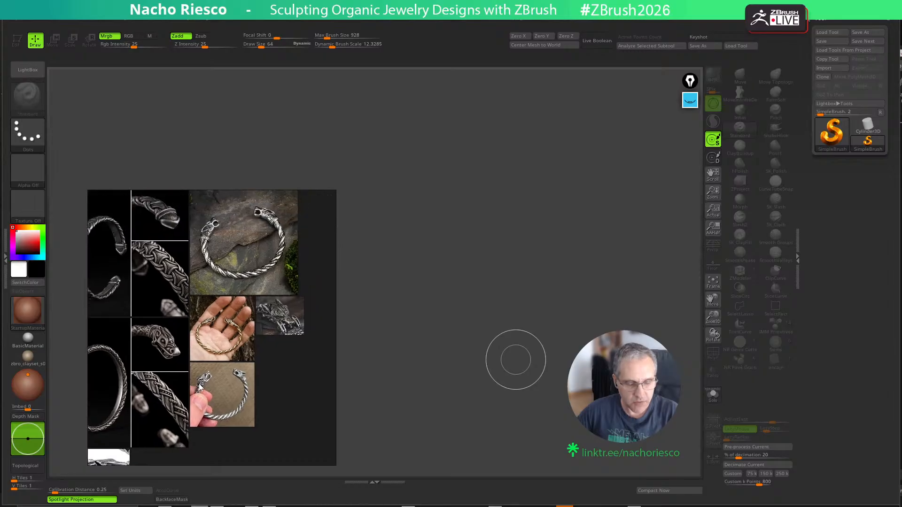
scroll(232, 313, up, 4)
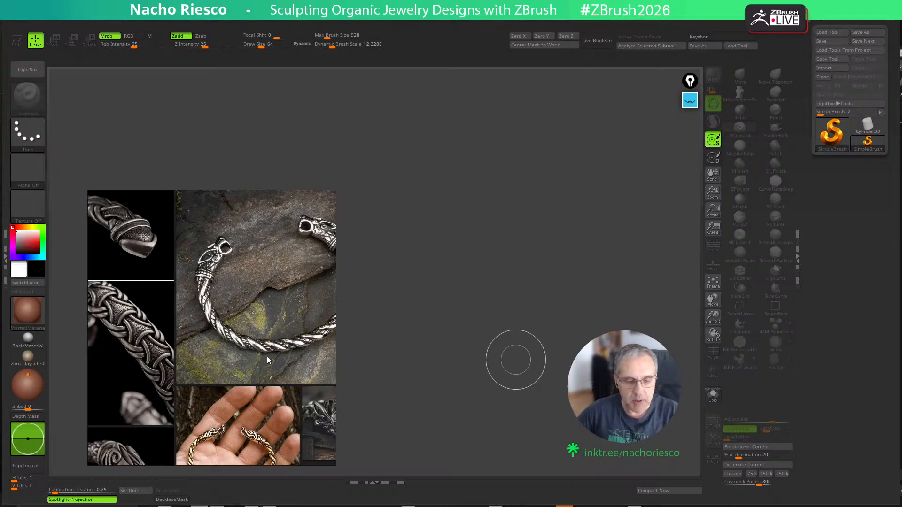
scroll(244, 359, up, 3)
scroll(215, 368, up, 4)
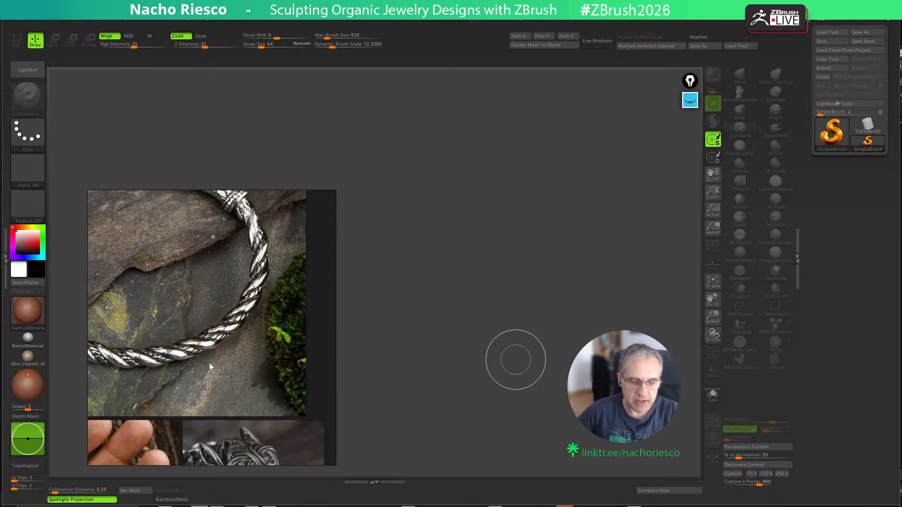
scroll(218, 369, down, 1)
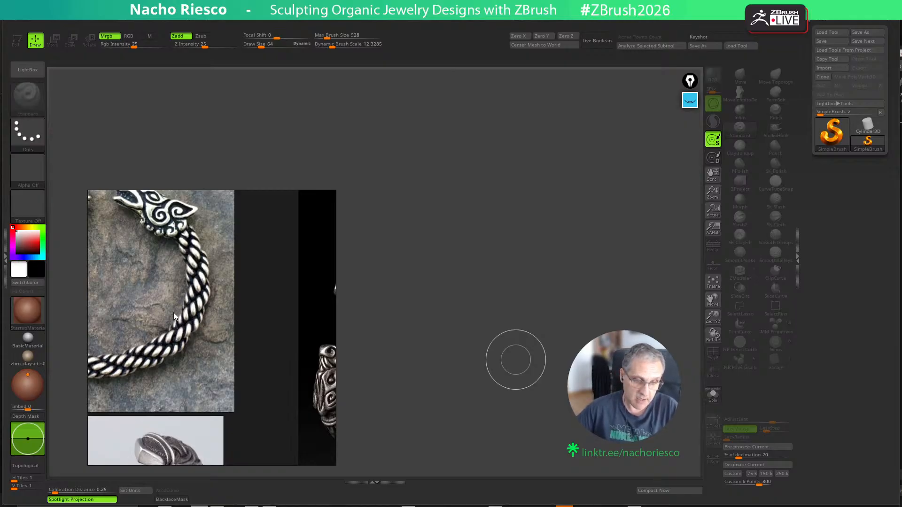
Compare the rope-braided torc on stone with the flat silver cuff that has a knotwork pattern
scroll(163, 343, down, 5)
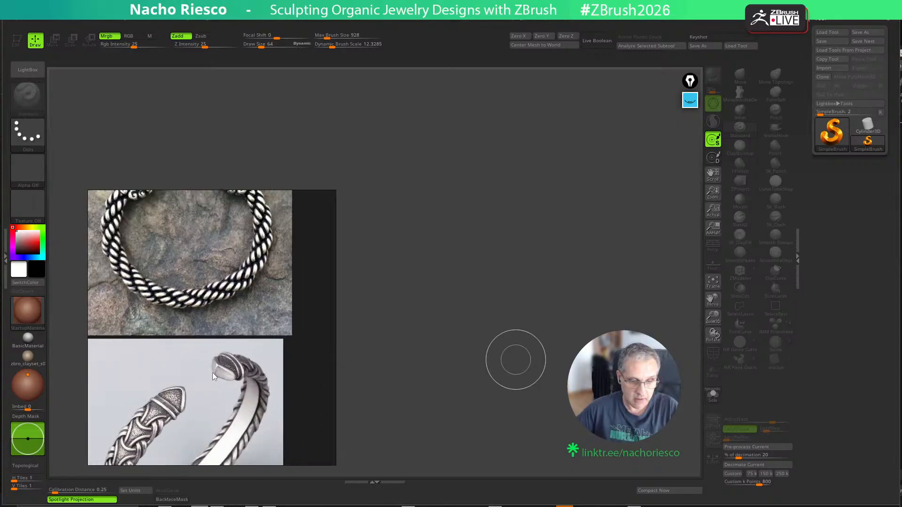
middle_drag(212, 373, 187, 398)
scroll(187, 398, up, 1)
scroll(220, 273, down, 2)
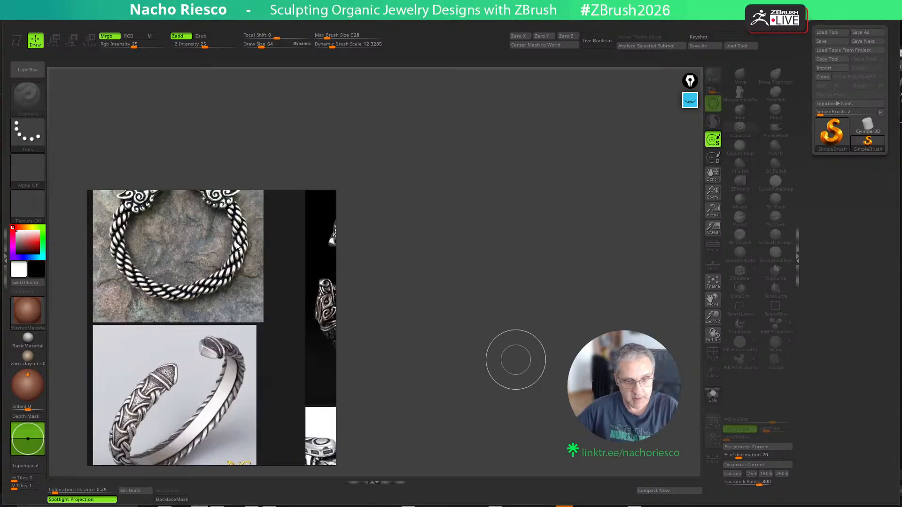
scroll(177, 328, down, 3)
Look over the engraved head on white, the woven band close-up and the dark ornamented head
middle_drag(320, 407, 240, 347)
scroll(240, 347, up, 1)
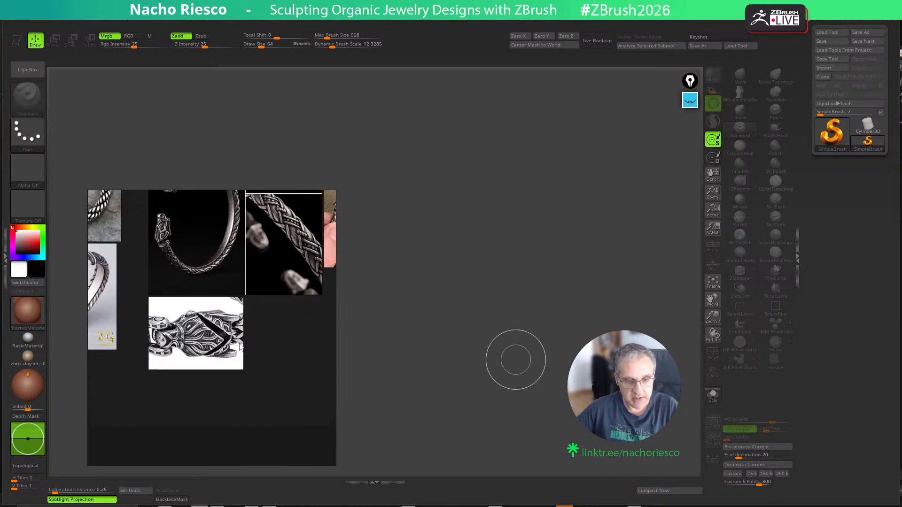
middle_drag(273, 314, 211, 333)
middle_drag(289, 270, 187, 350)
middle_drag(248, 283, 225, 350)
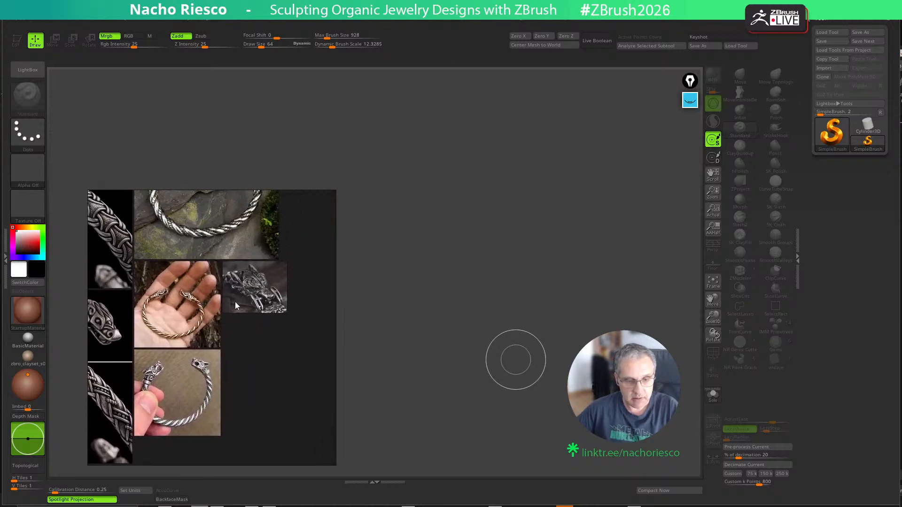
middle_drag(235, 305, 268, 337)
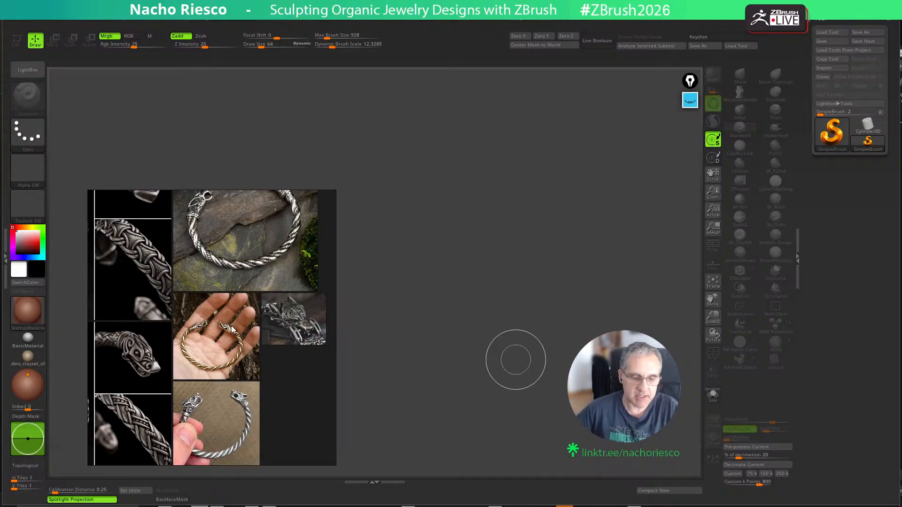
Examine the gold torc in the palm and the open-mouthed wolf head of the hand-held silver torc
scroll(232, 330, up, 1)
scroll(219, 319, up, 2)
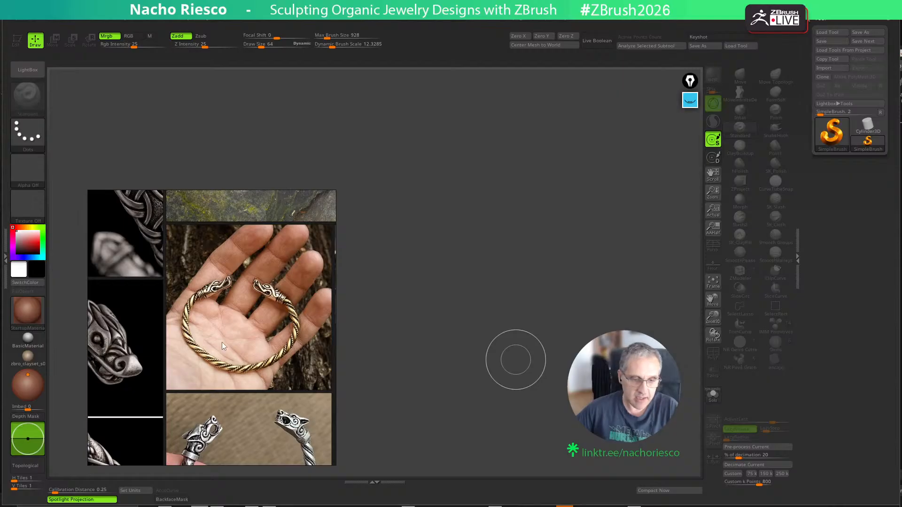
middle_drag(292, 422, 280, 359)
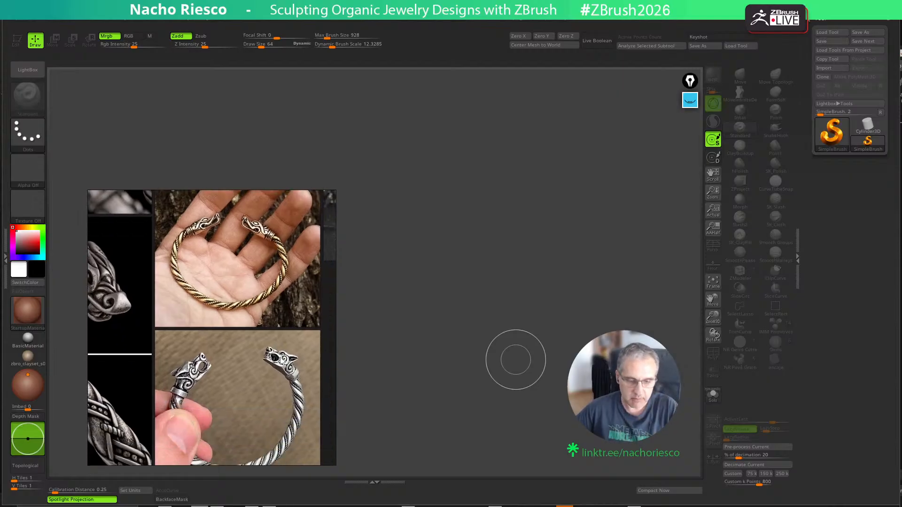
scroll(284, 381, up, 3)
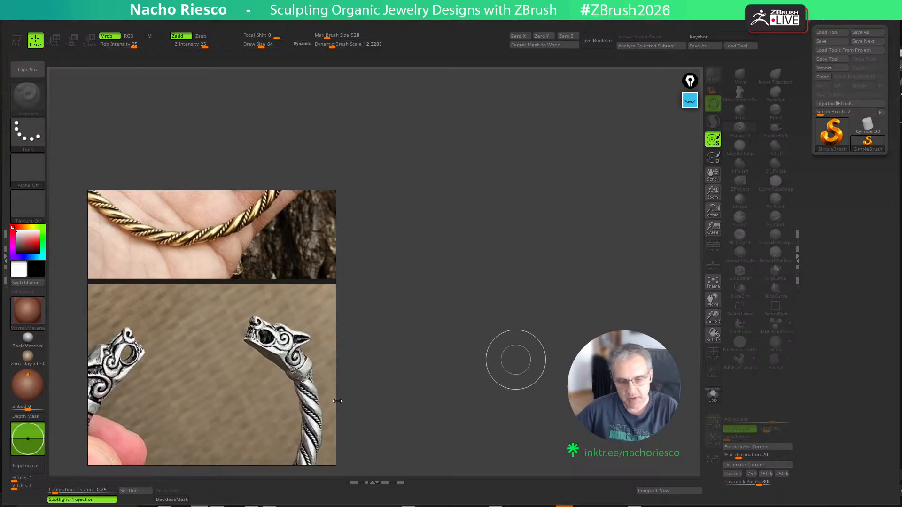
scroll(292, 364, up, 1)
drag(293, 365, 232, 378)
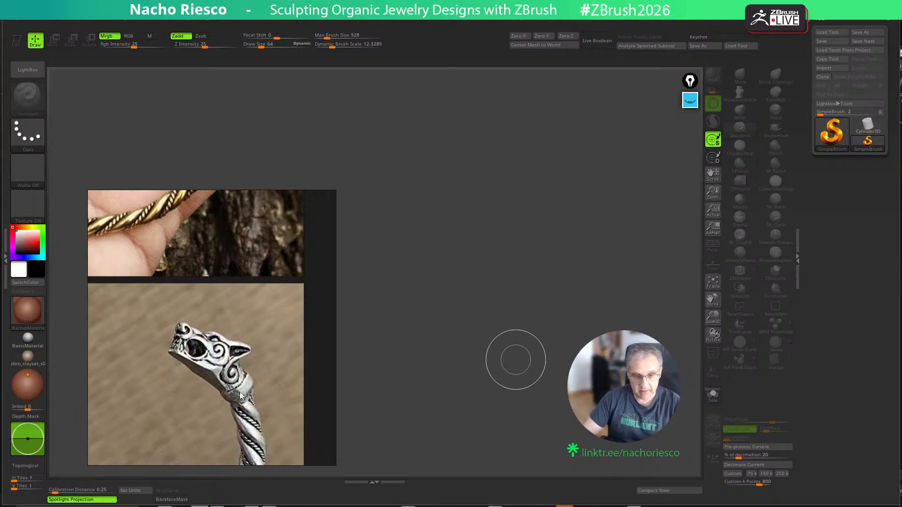
scroll(245, 275, up, 3)
scroll(244, 277, down, 6)
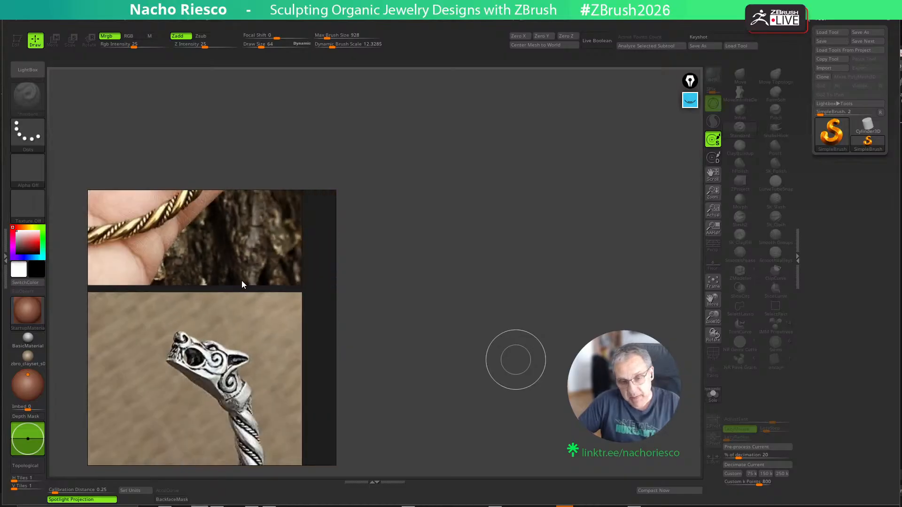
Bring the gold torc held in the palm fully into the frame of the reference board
middle_drag(199, 228, 274, 359)
scroll(275, 360, down, 2)
middle_drag(163, 372, 196, 395)
scroll(214, 335, up, 1)
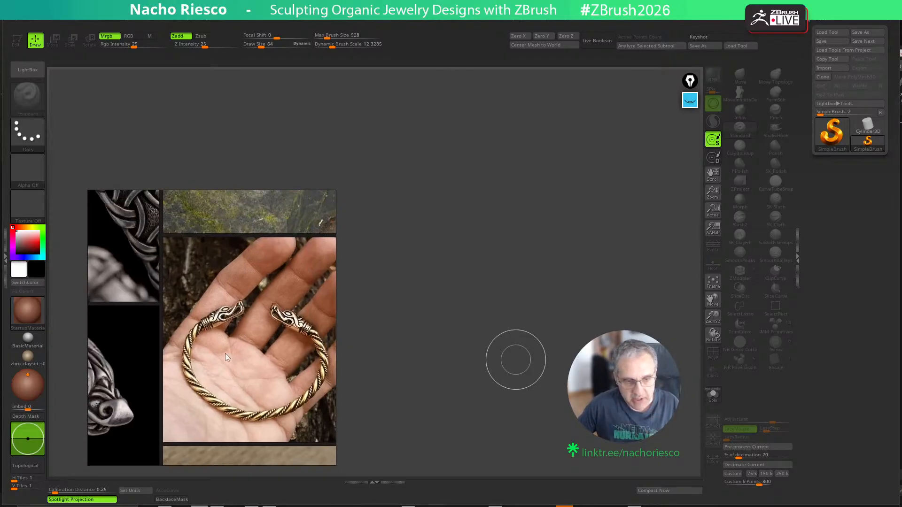
middle_drag(225, 353, 132, 324)
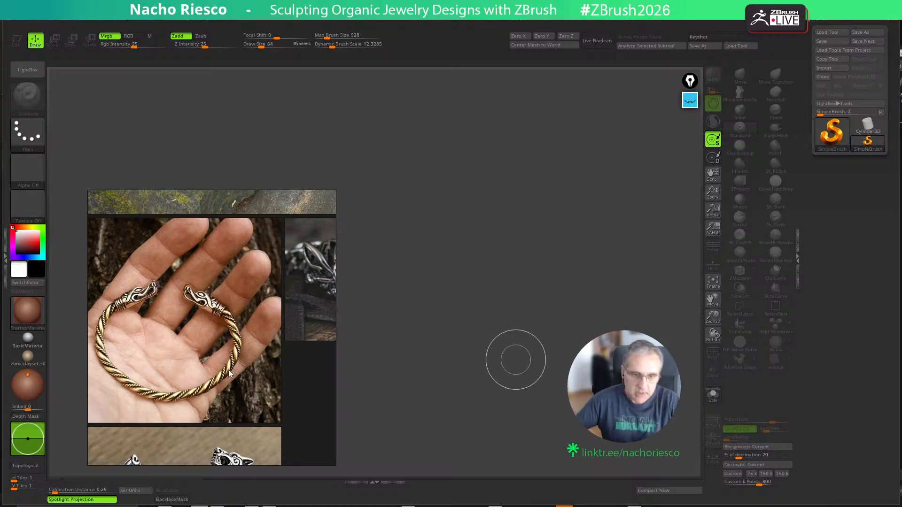
middle_drag(235, 331, 269, 290)
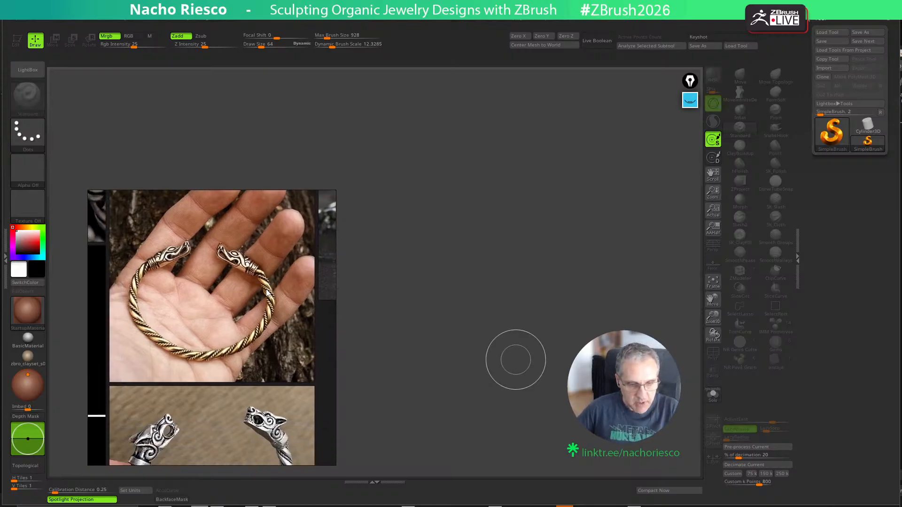
Move the reference board higher over the canvas and shrink its window around the palm-held gold torc
scroll(269, 302, up, 2)
scroll(268, 303, down, 2)
right_drag(271, 305, 241, 212)
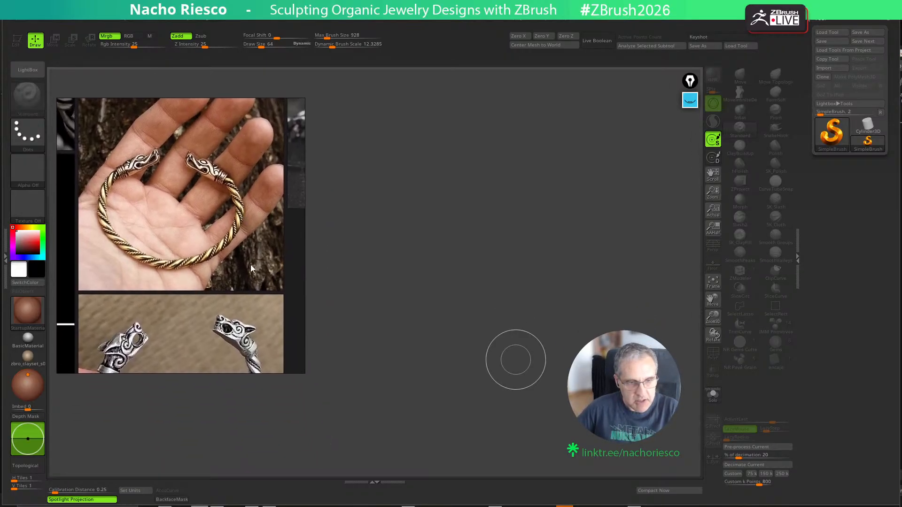
drag(305, 374, 287, 338)
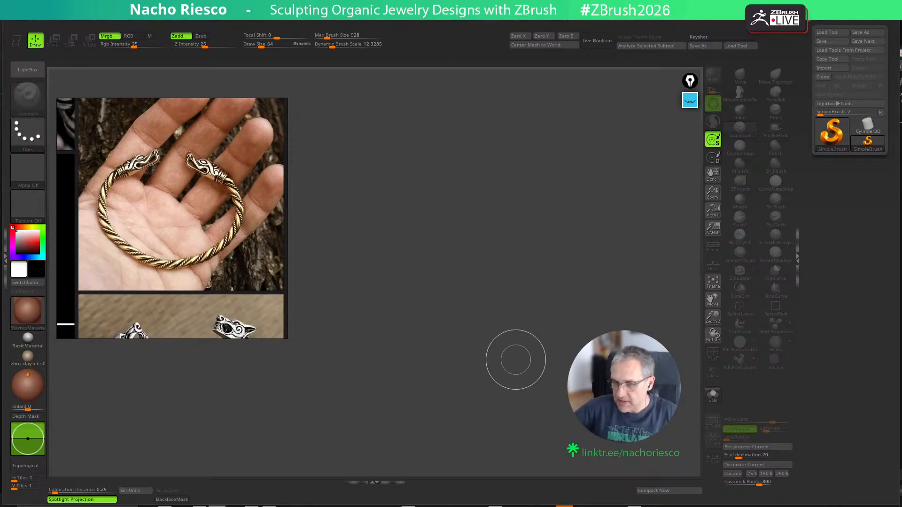
Draw a Cylinder3D on the canvas, make it editable and convert it to a PolyMesh3D
click(868, 126)
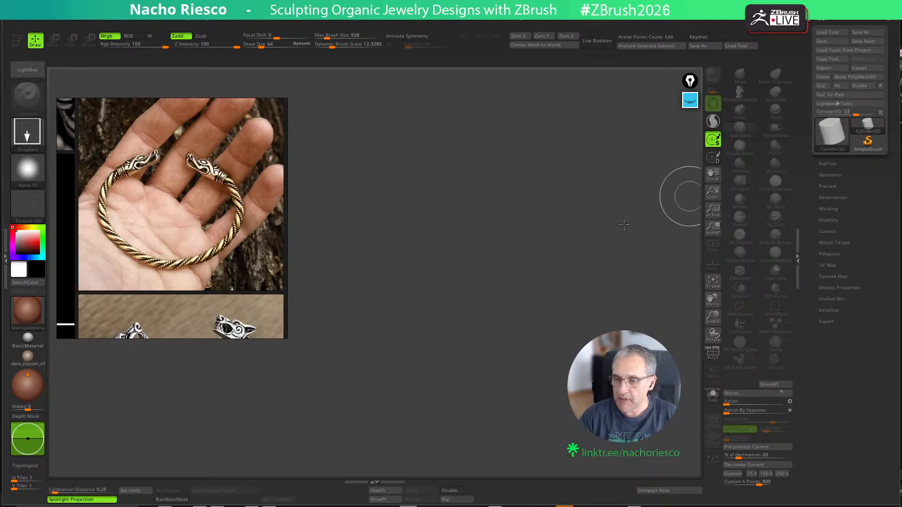
drag(491, 262, 515, 393)
key(t)
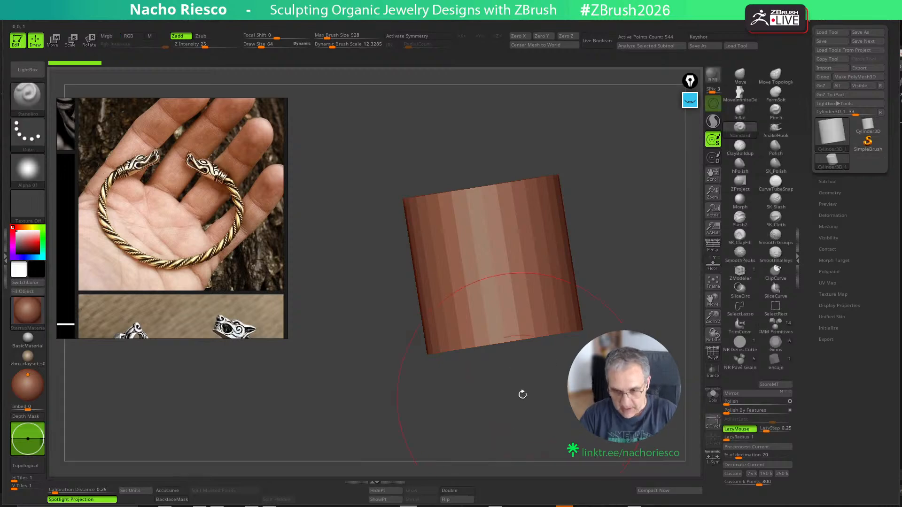
mouse_move(520, 395)
mouse_down()
mouse_move(527, 414)
mouse_move(564, 432)
mouse_move(591, 334)
mouse_move(673, 266)
mouse_up()
click(858, 78)
drag(625, 320, 597, 428)
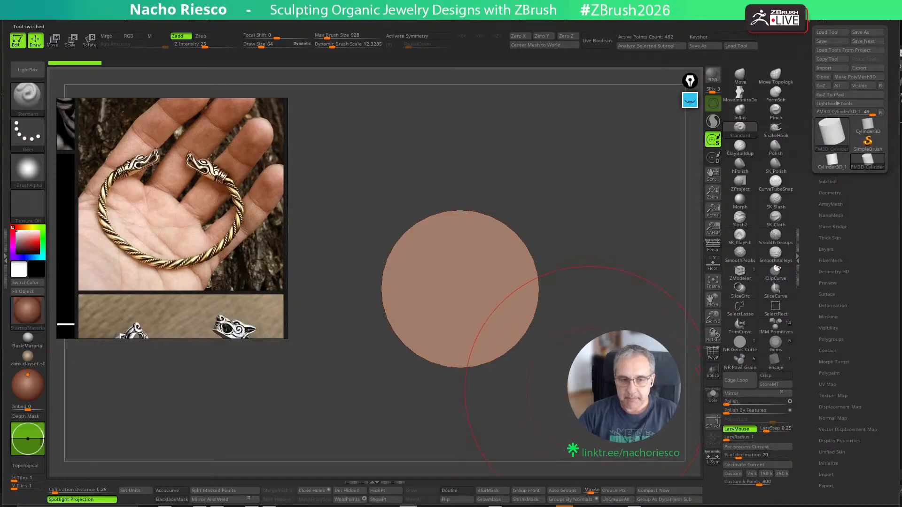
alt+drag(590, 246, 625, 247)
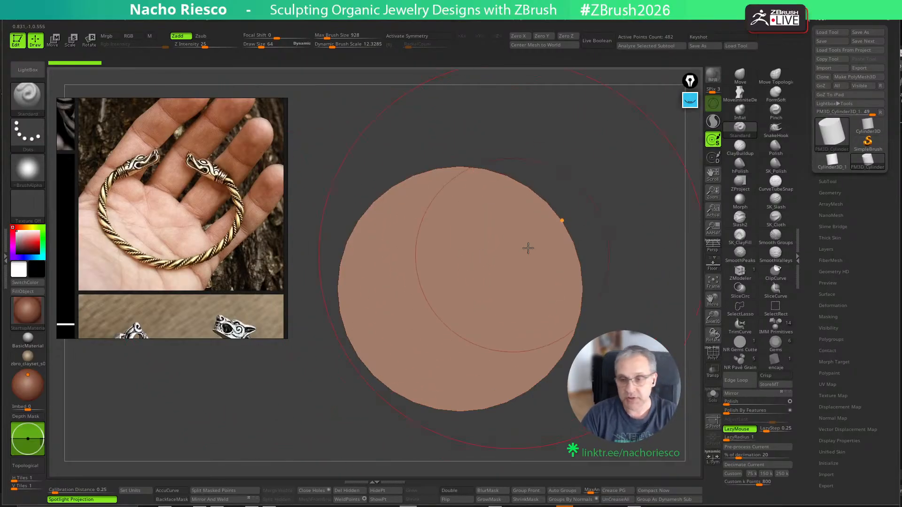
Annotate the screen in black with a flattened ellipse and a round circle below it to compare bracelet outlines
click(690, 100)
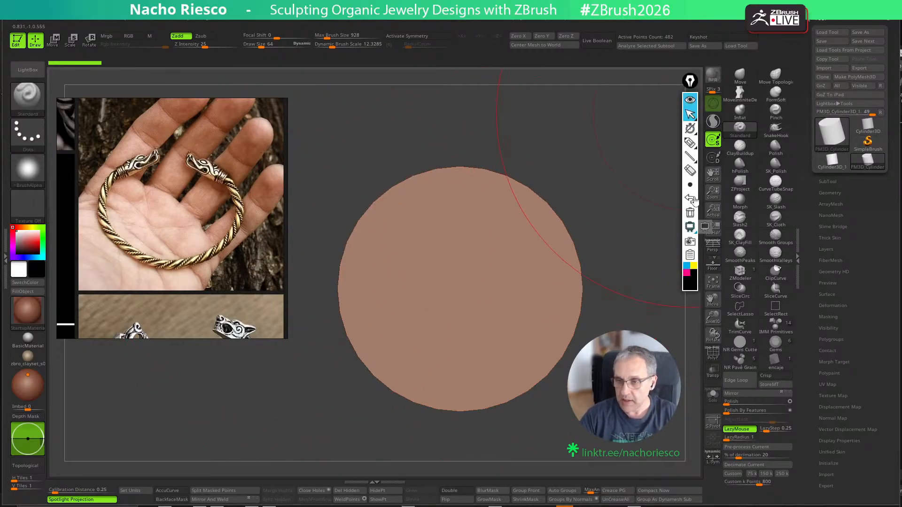
click(690, 143)
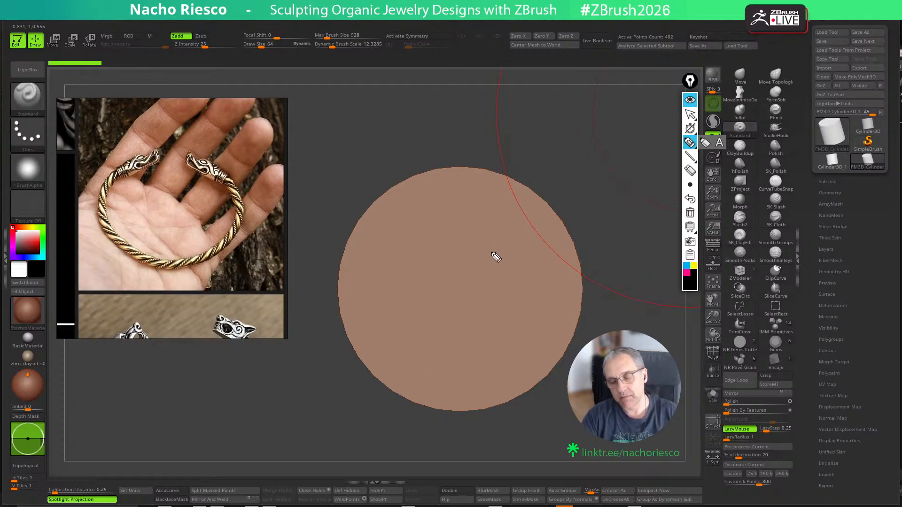
mouse_move(157, 179)
mouse_down()
mouse_move(153, 162)
mouse_move(143, 219)
mouse_move(152, 181)
mouse_move(160, 191)
mouse_up()
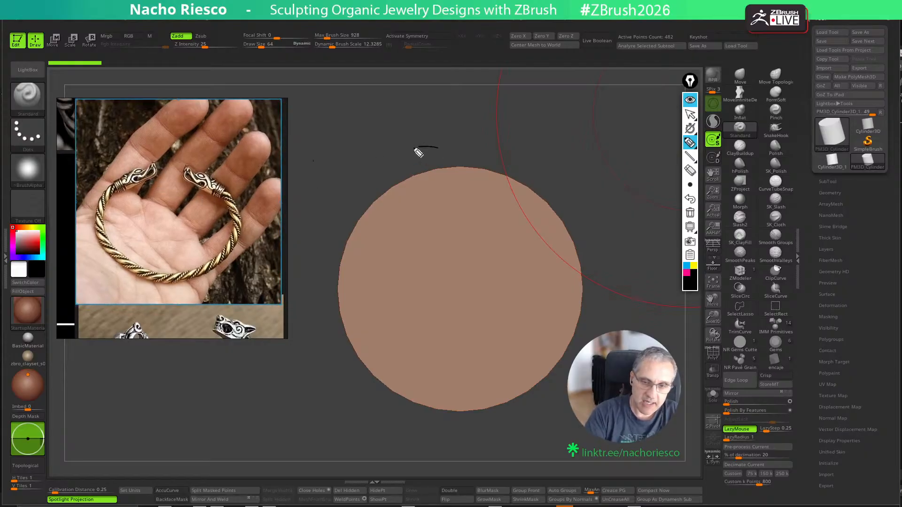
mouse_move(437, 149)
mouse_down()
mouse_move(474, 232)
mouse_move(427, 151)
mouse_up()
mouse_move(414, 258)
mouse_down()
mouse_move(362, 322)
mouse_move(403, 259)
mouse_up()
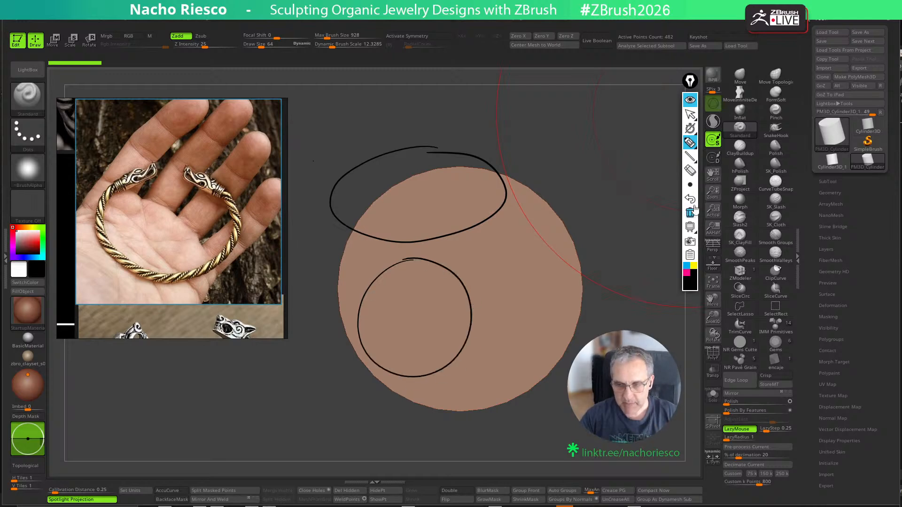
Clear the black ellipse and circle annotations and return to normal pointer control
click(691, 185)
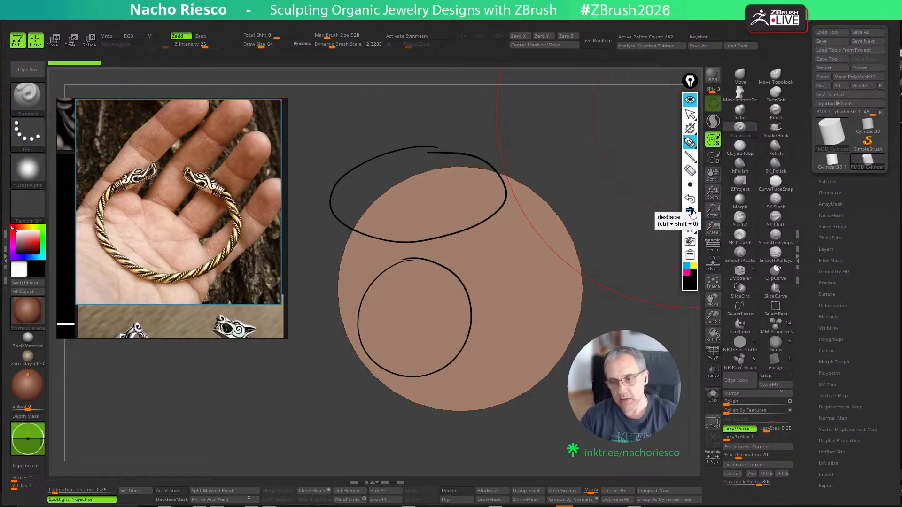
right_click(694, 235)
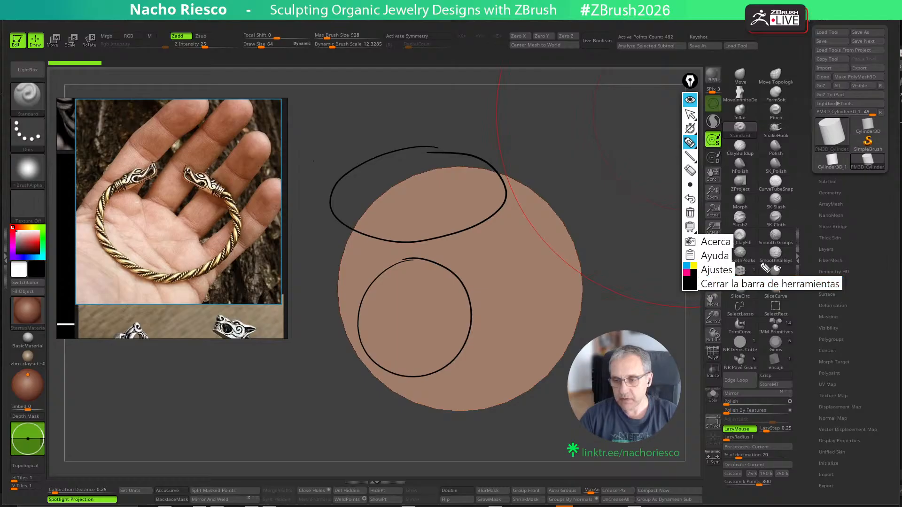
click(689, 213)
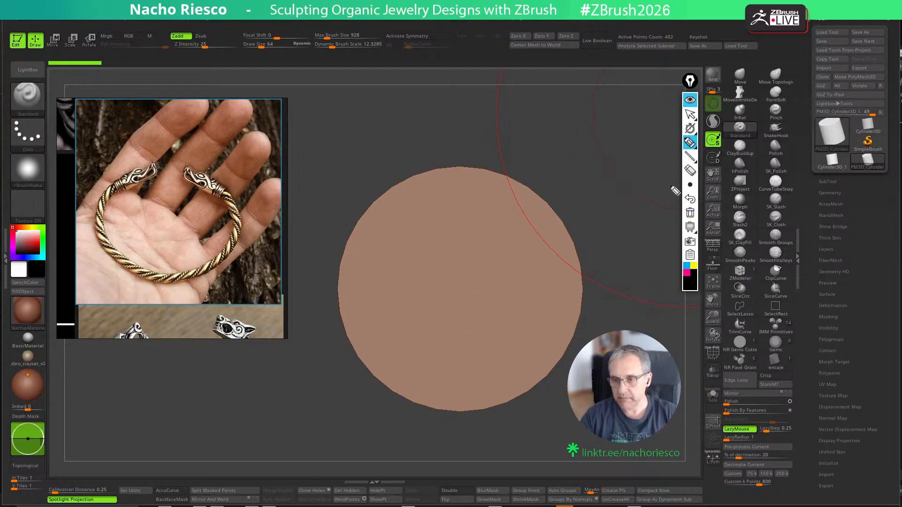
click(689, 114)
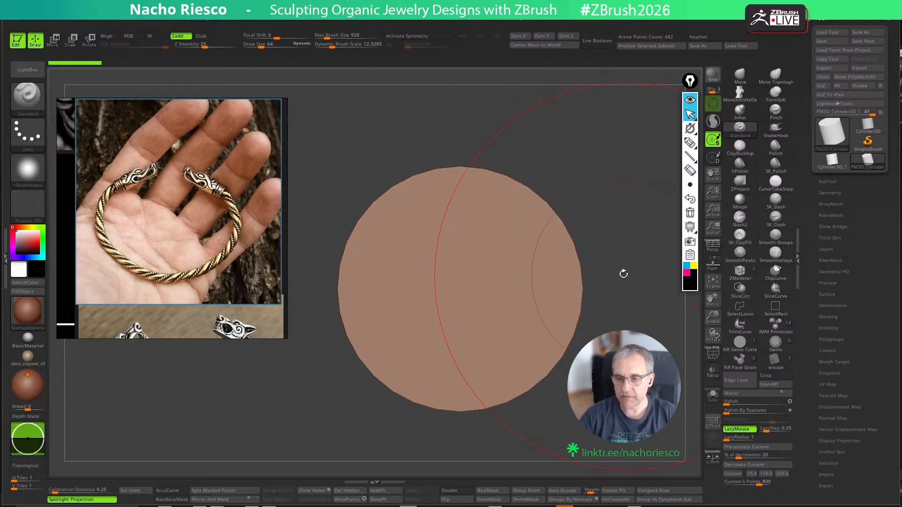
Display the cylinder's polyframe and stretch the mesh along its length with the Gizmo's Y scale
mouse_move(624, 273)
mouse_down()
mouse_move(630, 230)
mouse_move(618, 277)
mouse_up()
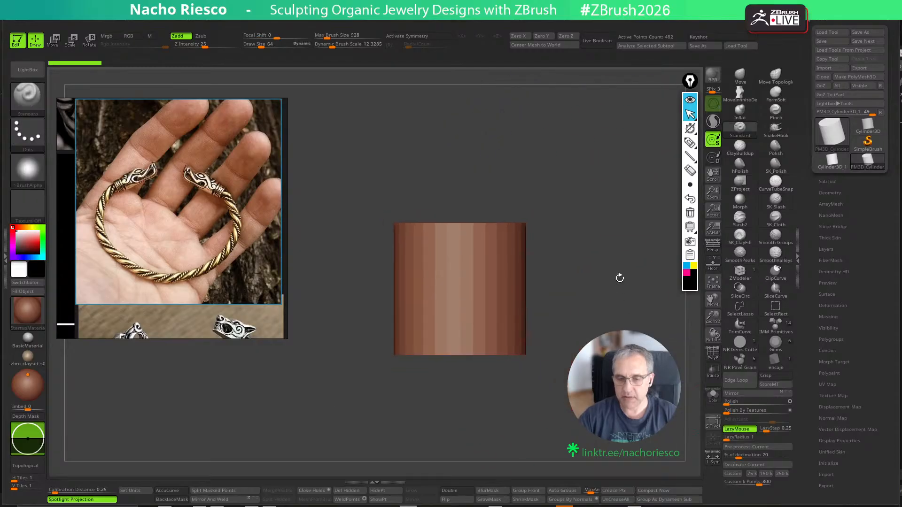
click(713, 354)
scroll(618, 350, down, 3)
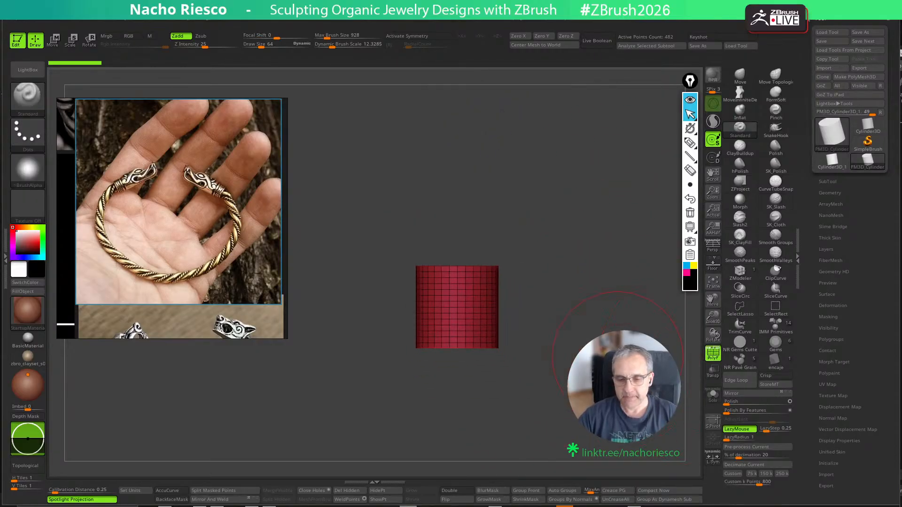
scroll(618, 350, down, 2)
scroll(618, 350, up, 3)
key(w)
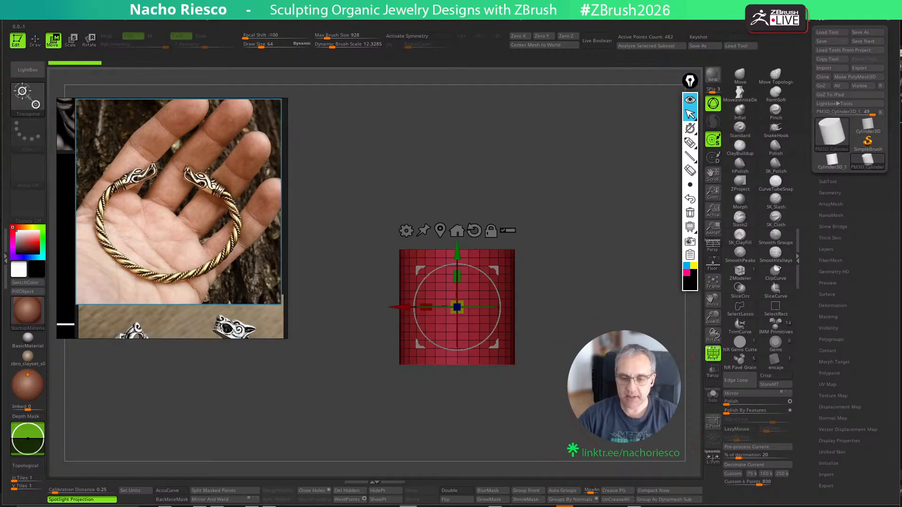
drag(457, 276, 437, 230)
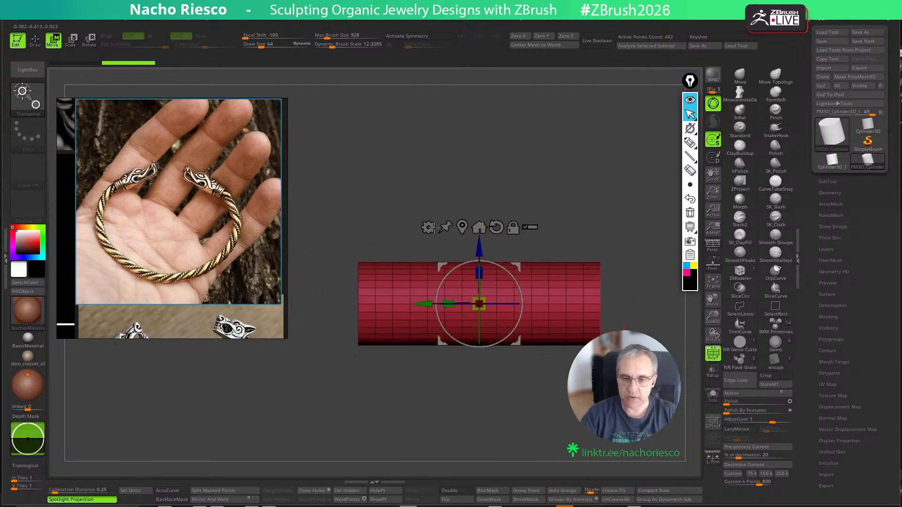
Try to bend the stretched cylinder into an open ring with the Bend Arc deformer
click(430, 227)
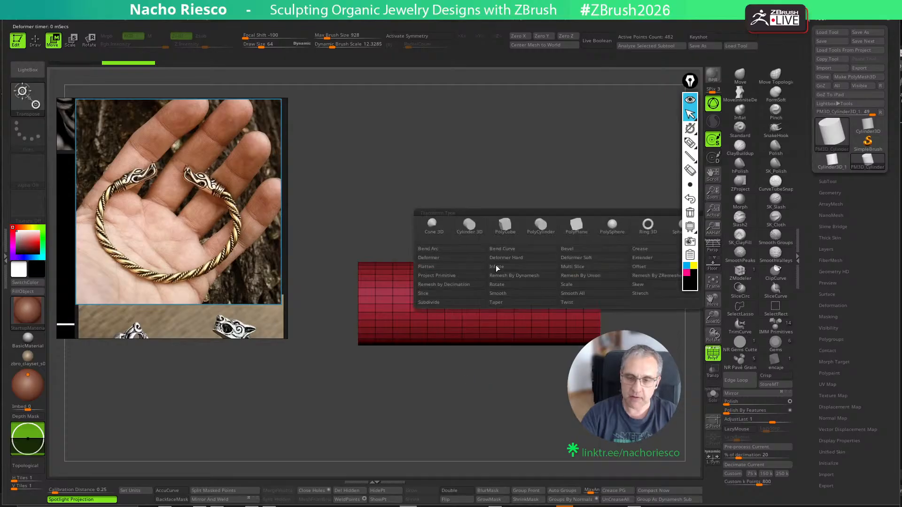
click(448, 249)
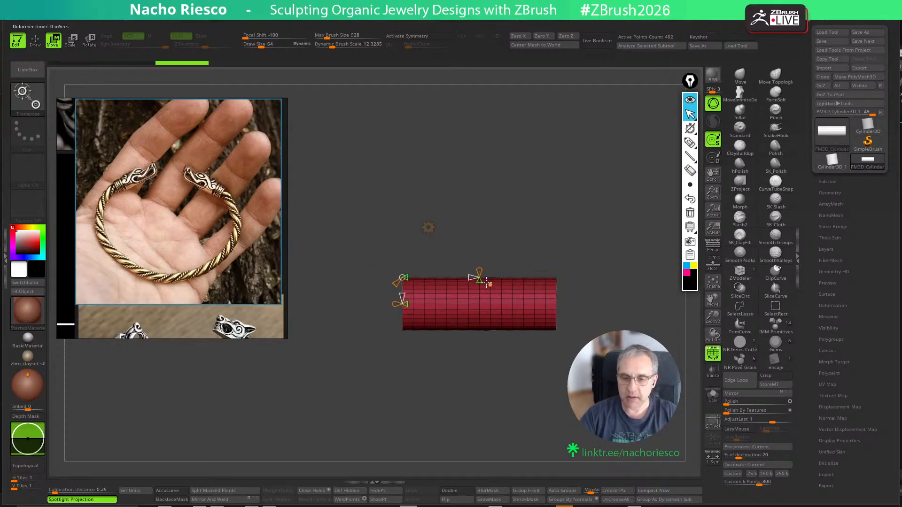
drag(487, 283, 550, 337)
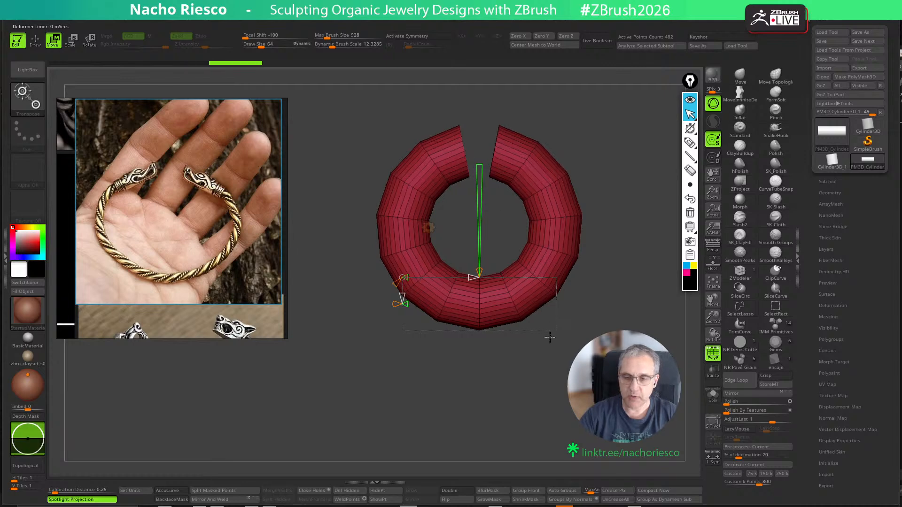
key(ctrl+z)
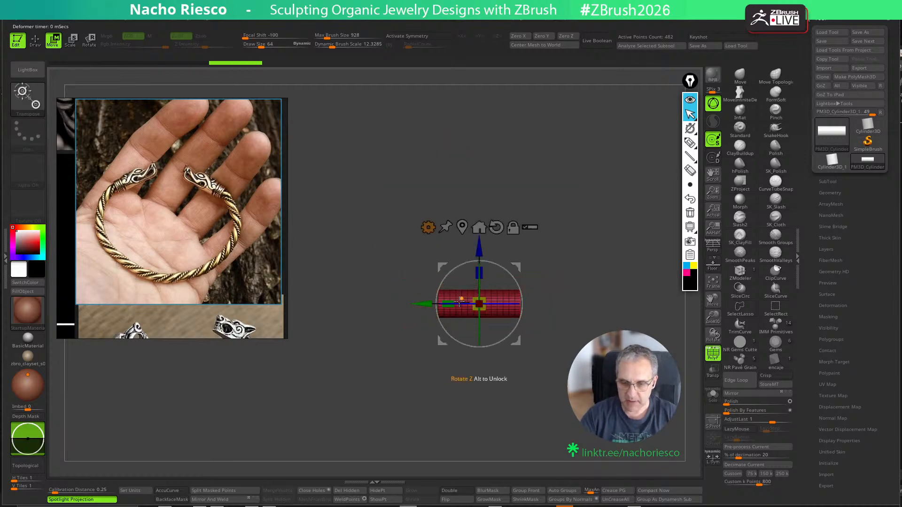
key(ctrl+z)
key(ctrl+z)
click(428, 227)
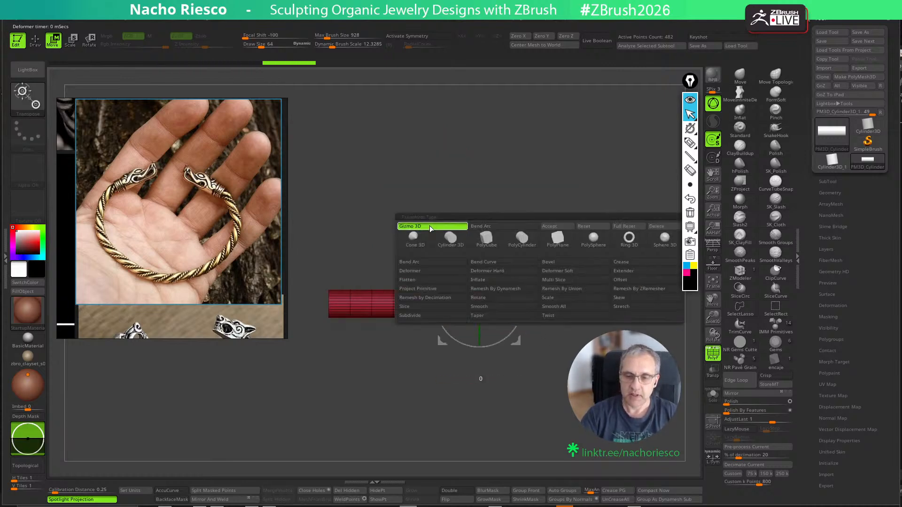
click(437, 262)
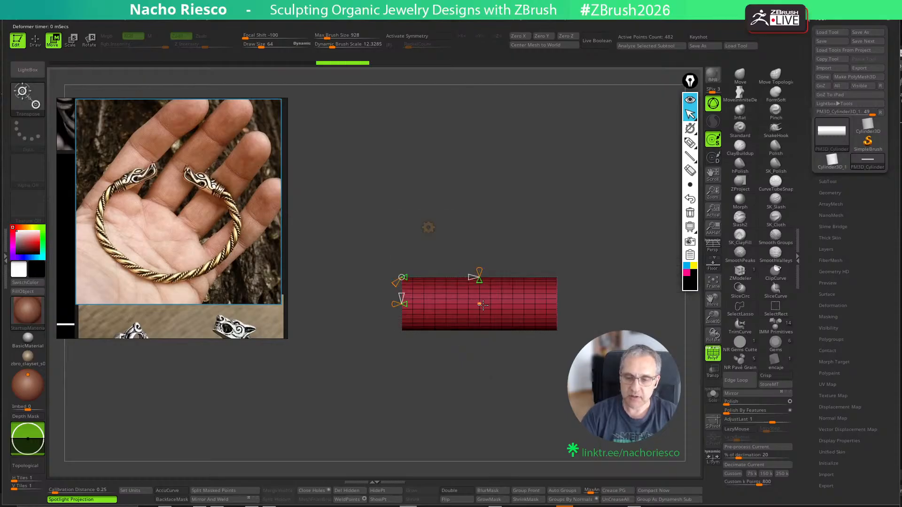
click(428, 227)
click(559, 230)
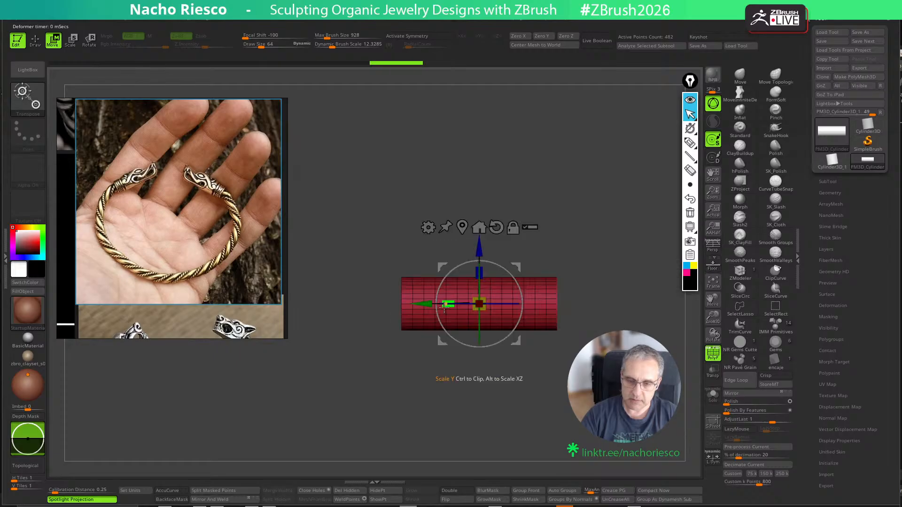
Stretch the cylinder into a long slender rod and bend it with Bend Arc to -180 so its ends meet in a ring
drag(423, 308, 365, 303)
drag(484, 308, 438, 314)
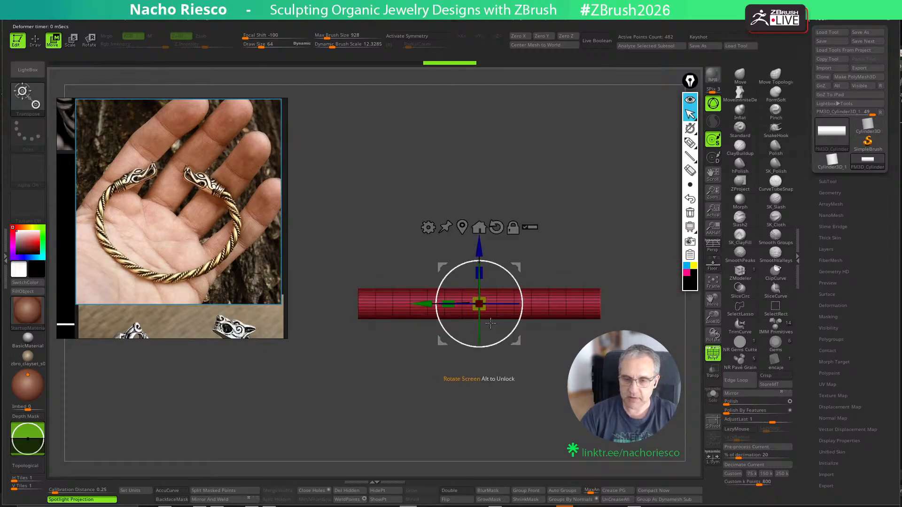
click(428, 227)
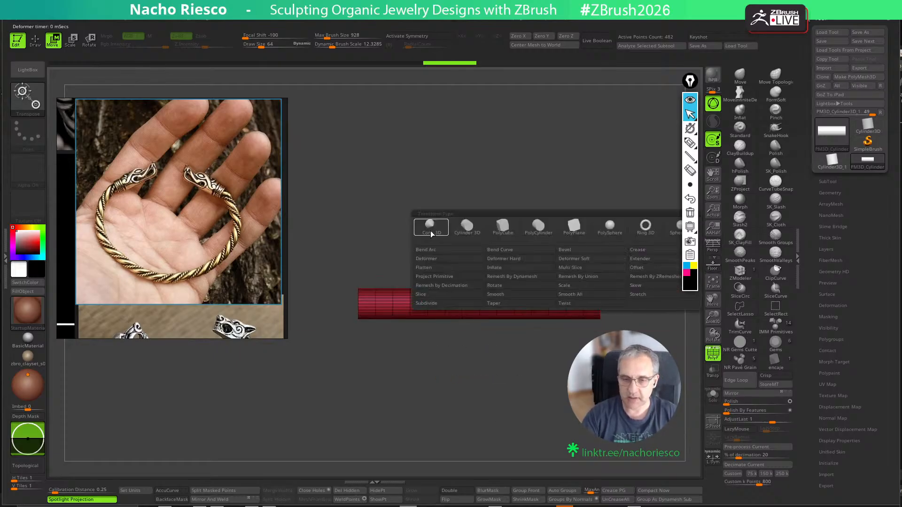
click(467, 248)
drag(484, 284, 454, 209)
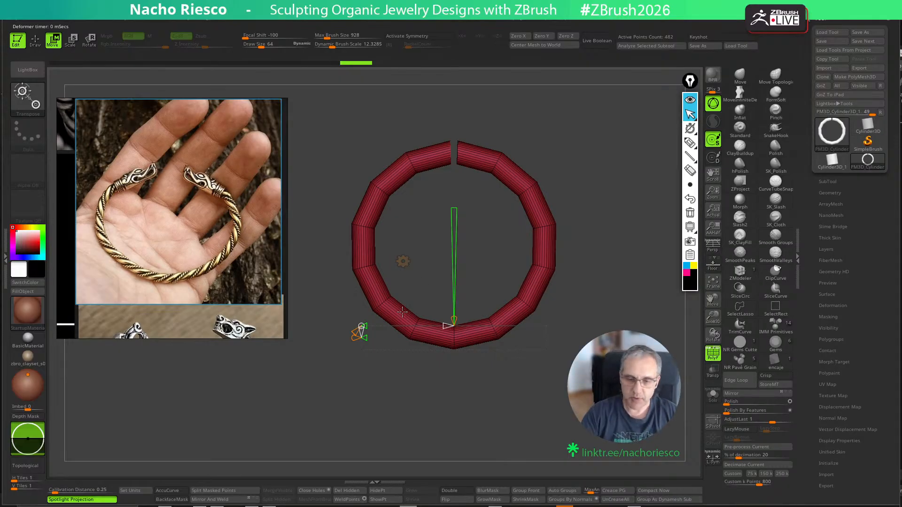
drag(454, 208, 457, 205)
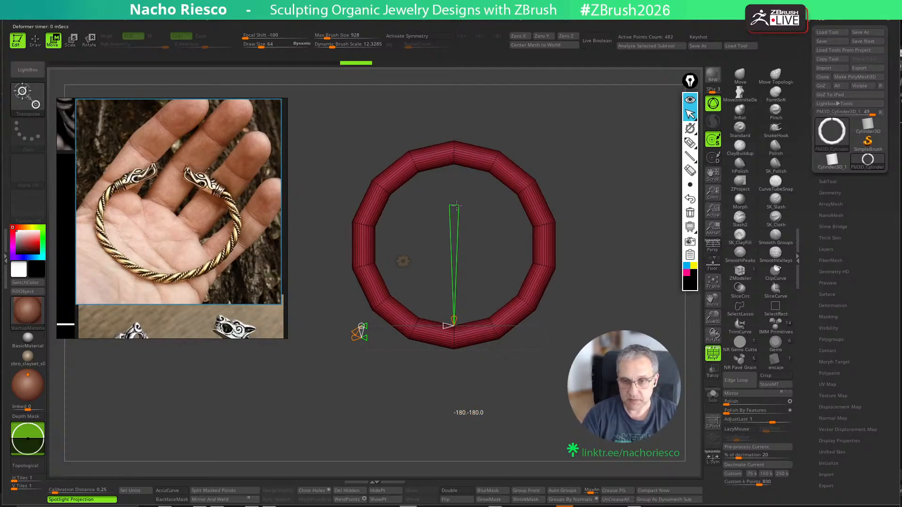
click(403, 261)
click(407, 261)
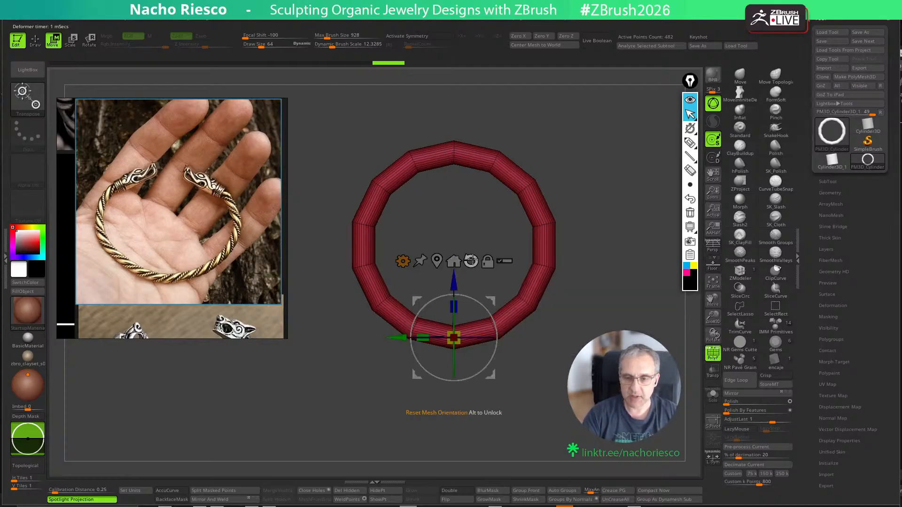
Squash the ring along the Gizmo's Z axis into a wide oval, leaving transform mode when done
drag(454, 308, 457, 324)
key(q)
key(l)
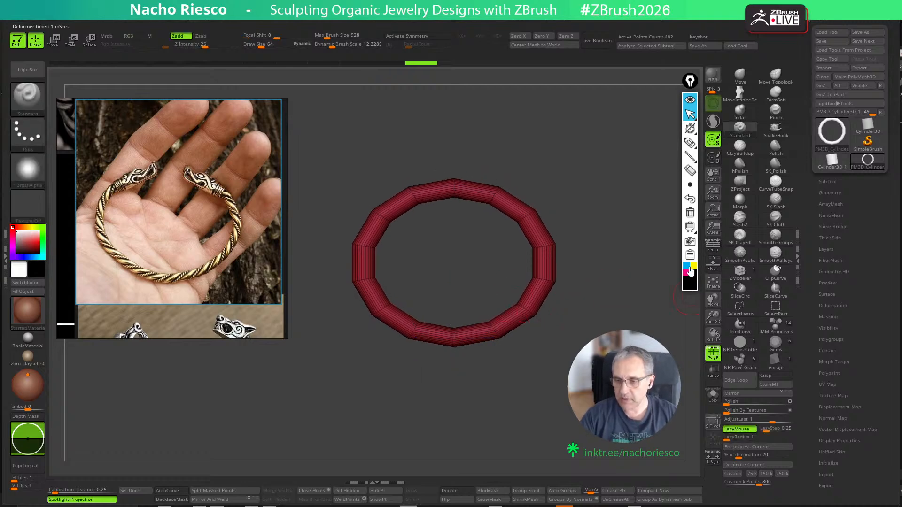
Mark the tube thickness around the oval ring with blue pen circles and arrows, and clear the annotations
click(690, 272)
click(690, 143)
drag(459, 329, 444, 317)
drag(443, 176, 479, 199)
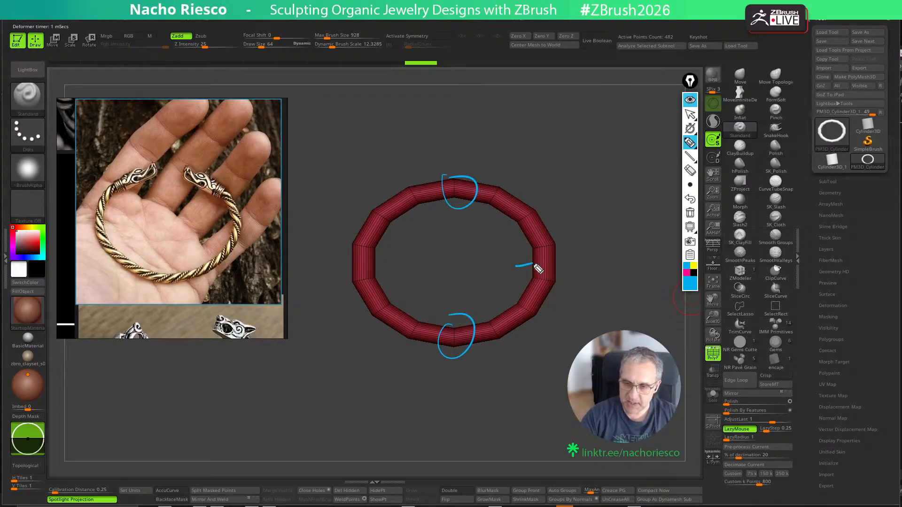
mouse_move(524, 259)
mouse_down()
mouse_move(527, 270)
mouse_move(563, 266)
mouse_up()
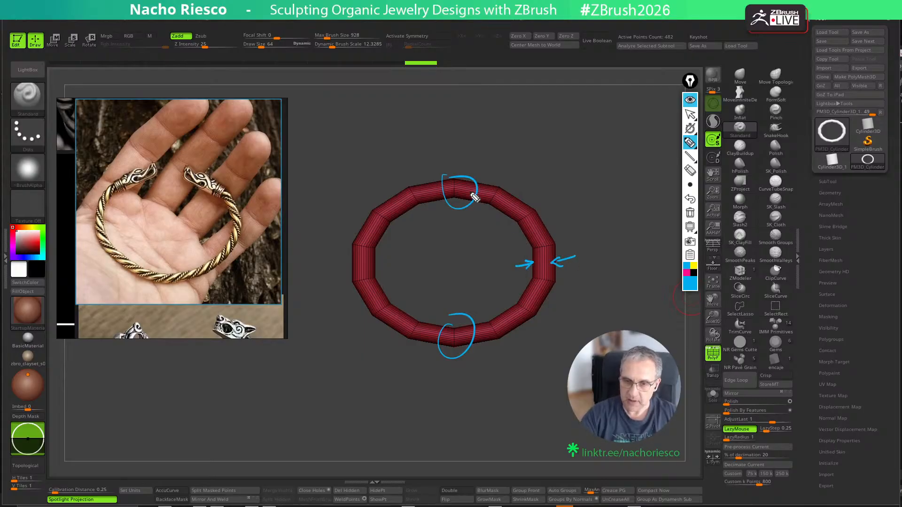
mouse_move(465, 202)
mouse_down()
mouse_move(454, 162)
mouse_move(461, 179)
mouse_up()
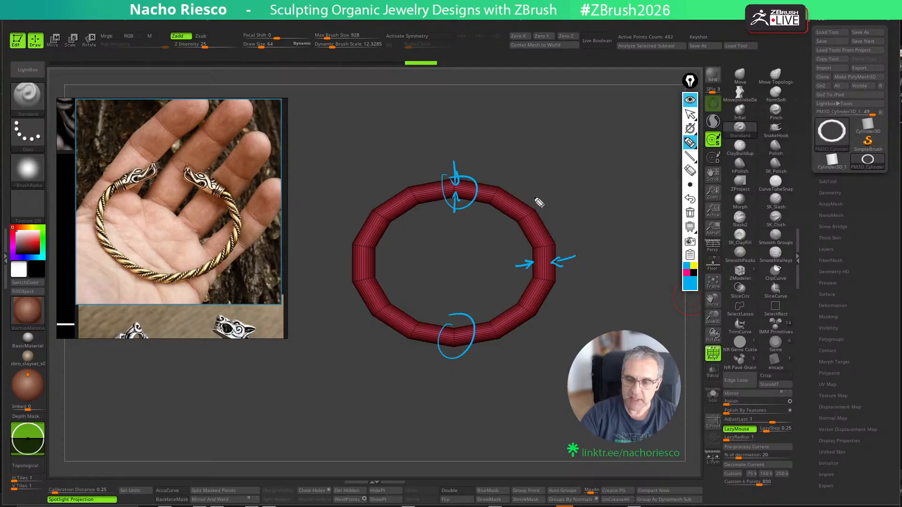
drag(579, 113, 577, 175)
drag(574, 231, 577, 176)
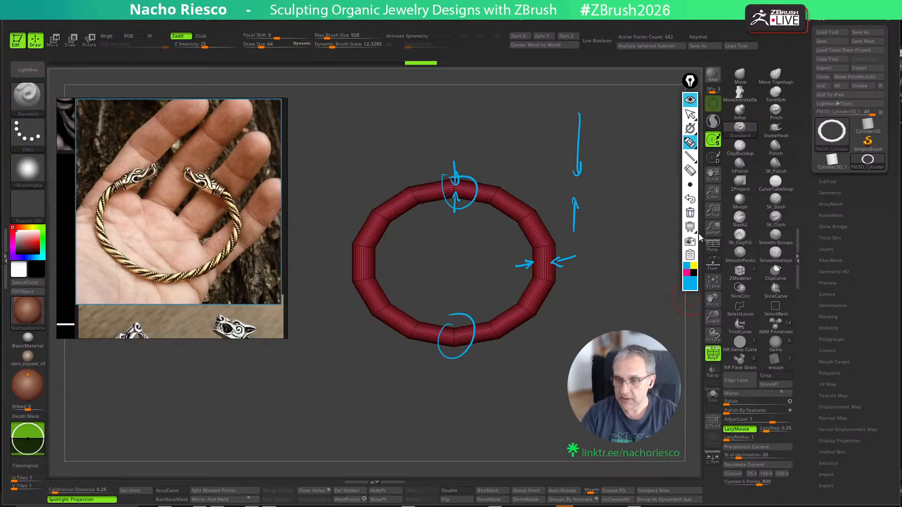
click(691, 212)
click(690, 115)
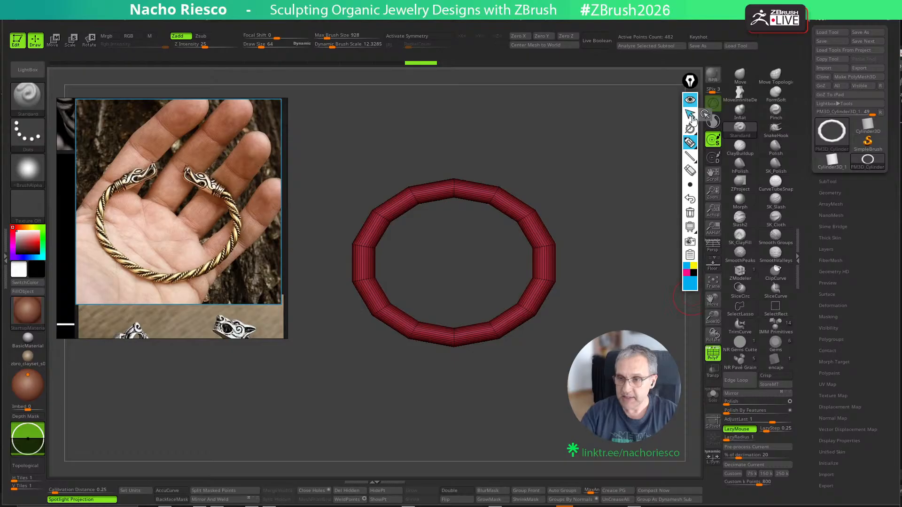
mouse_move(691, 156)
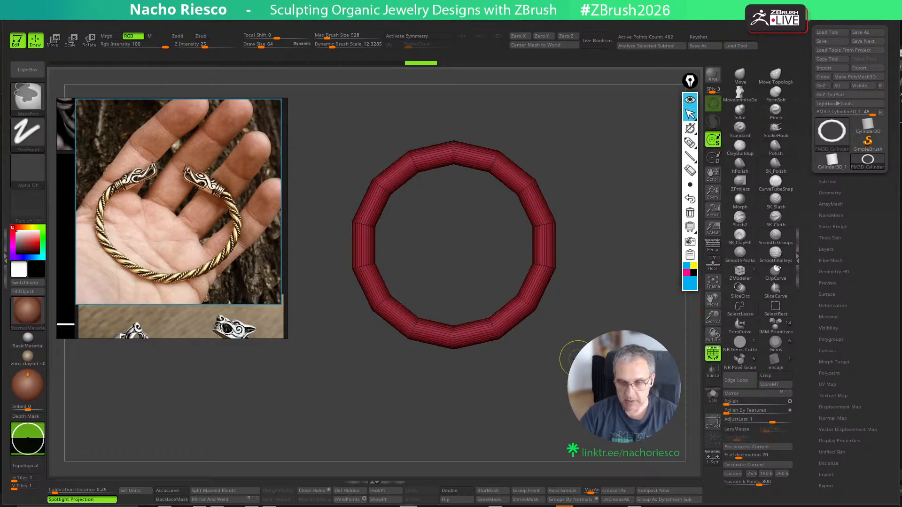
Undo the squash, bend and stretch of the ring back to the original short cylinder
key(ctrl+z)
key(ctrl+z)
key(ctrl+z)
key(ctrl+z)
key(ctrl+z)
key(ctrl+z)
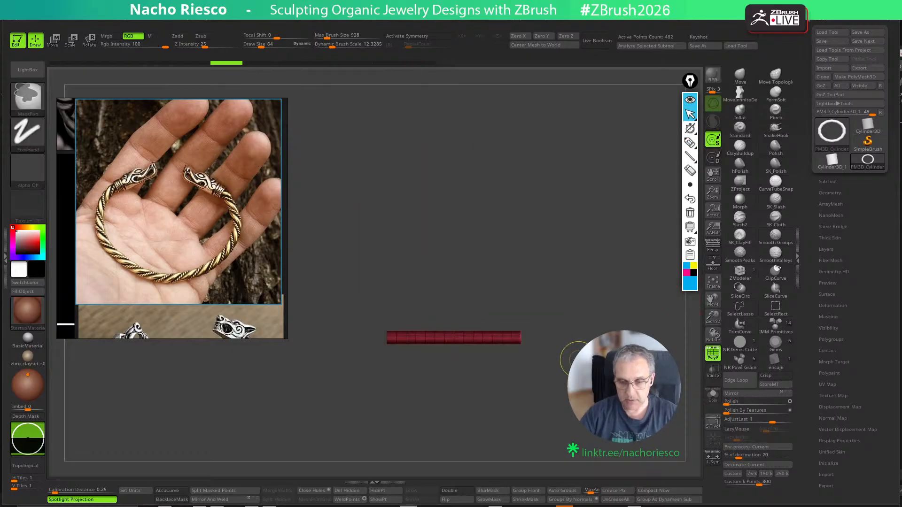
key(ctrl+z)
key(ctrl+z)
key(ctrl+z)
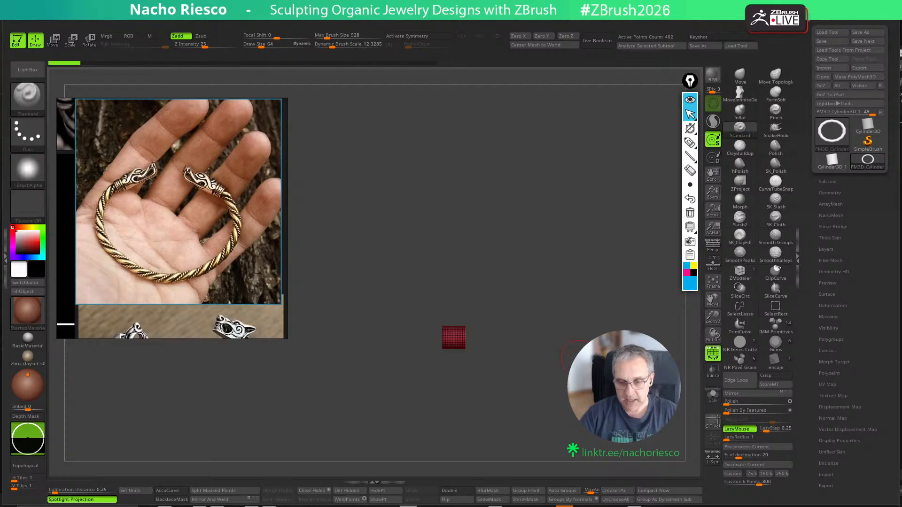
Open the Scale Master plugin's settings and move the torc reference clear of them
drag(575, 363, 553, 357)
alt+drag(564, 401, 531, 395)
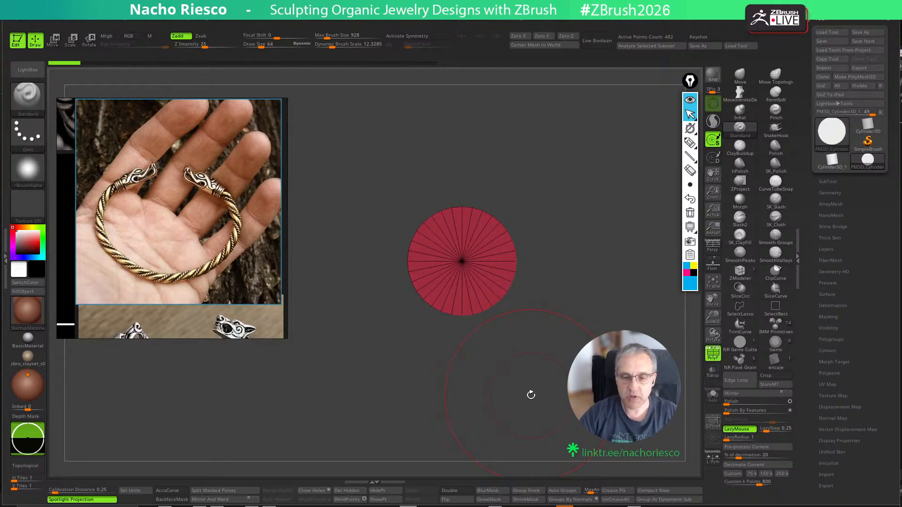
double_click(5, 255)
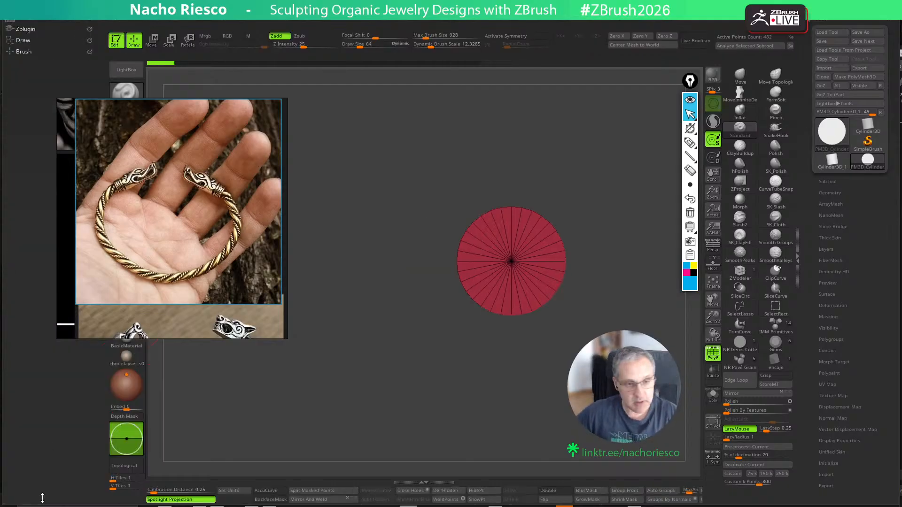
drag(130, 103, 231, 136)
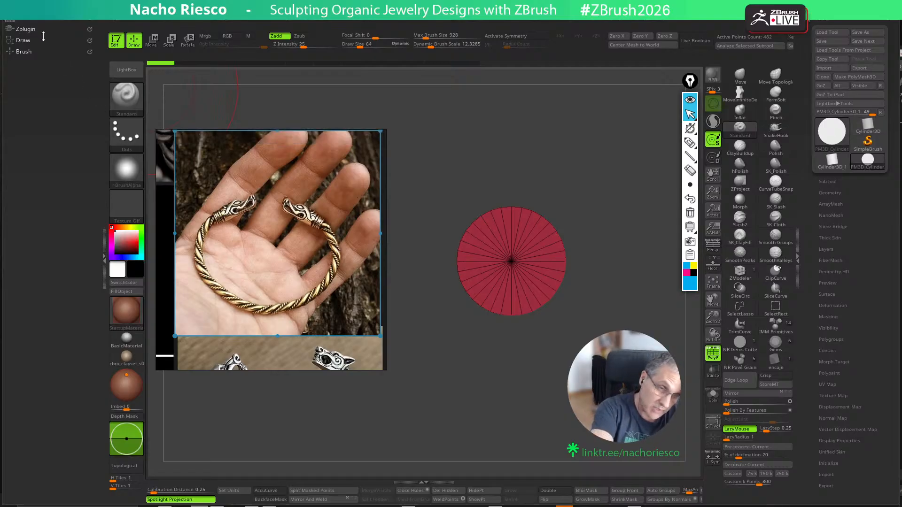
click(28, 29)
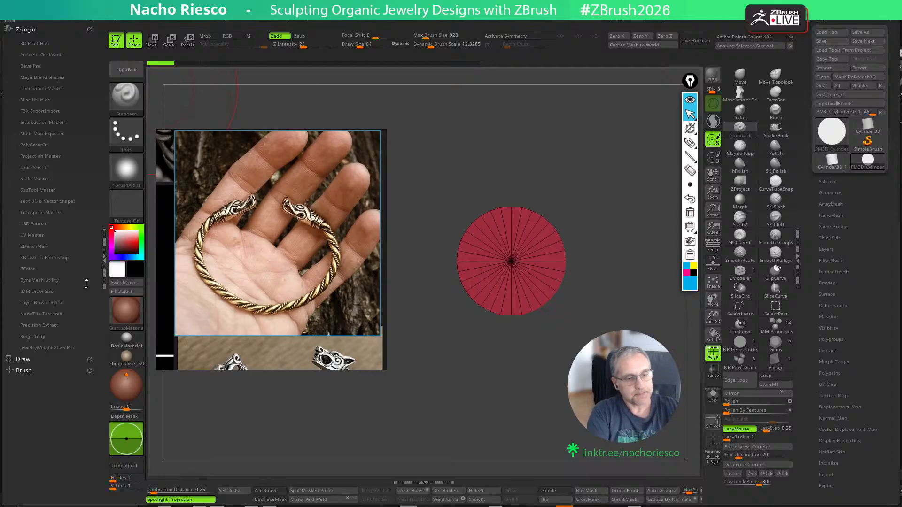
click(50, 179)
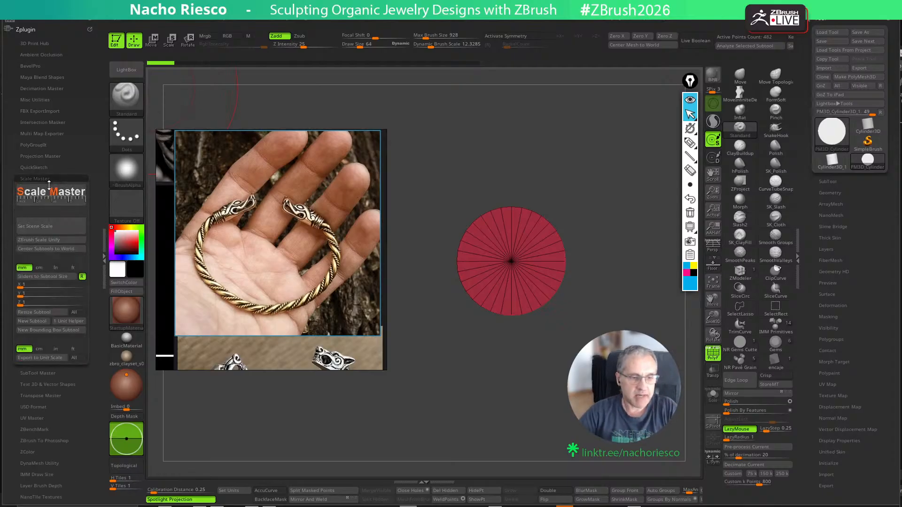
Set the scene scale from the cylinder as 2.00 x 2.00 x 2.00 mm, with the reference image moved aside and reduced
click(49, 227)
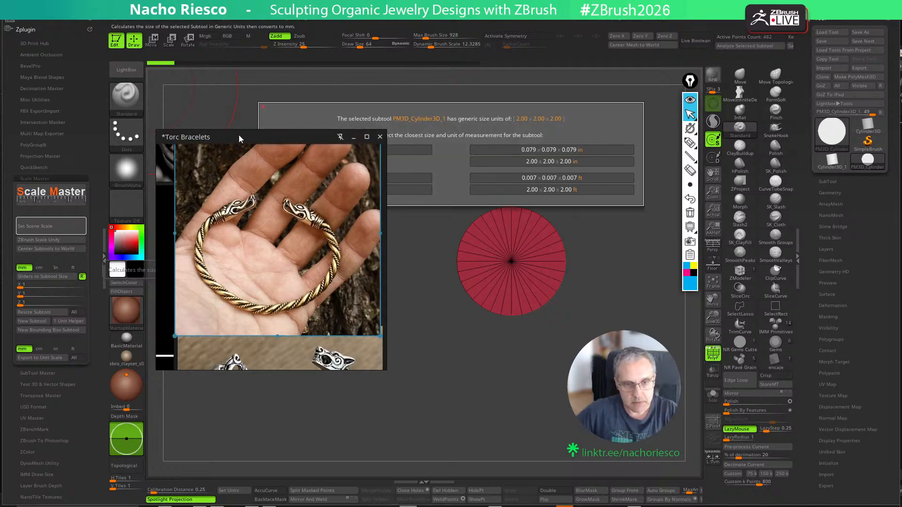
drag(238, 134, 244, 230)
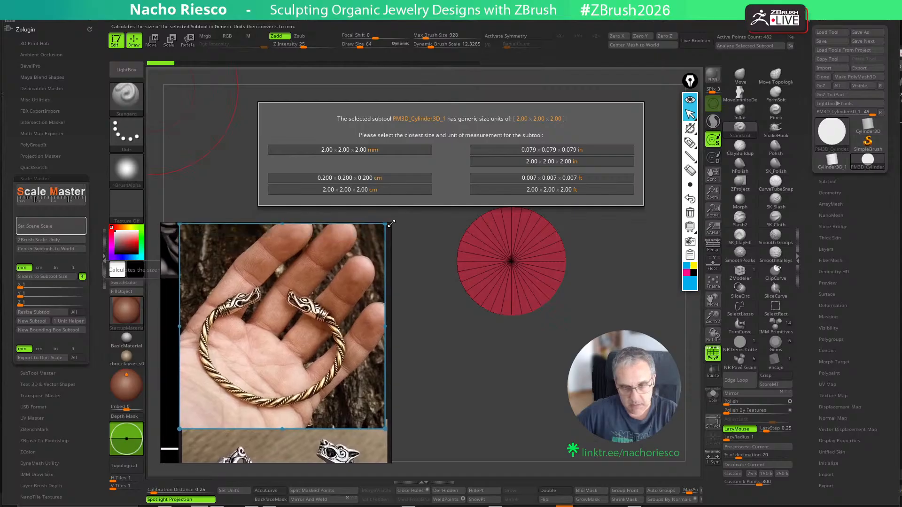
drag(392, 225, 360, 253)
double_click(309, 325)
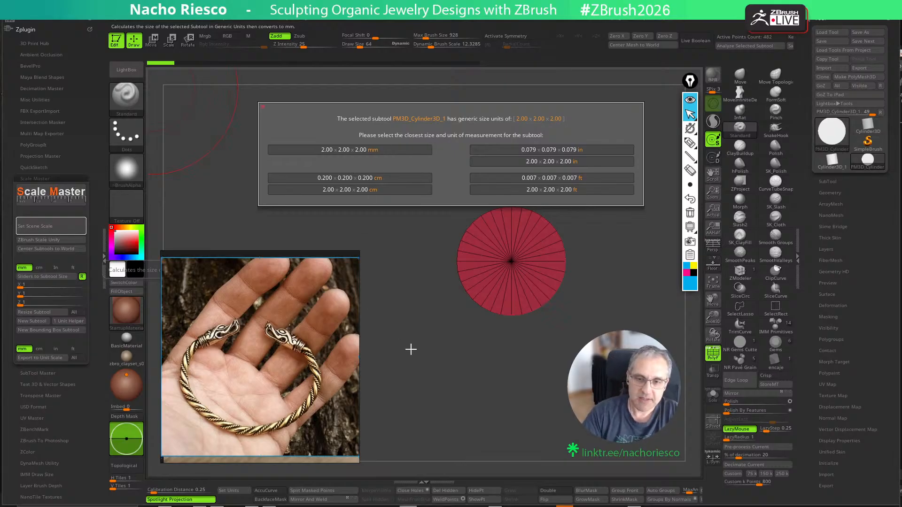
click(371, 149)
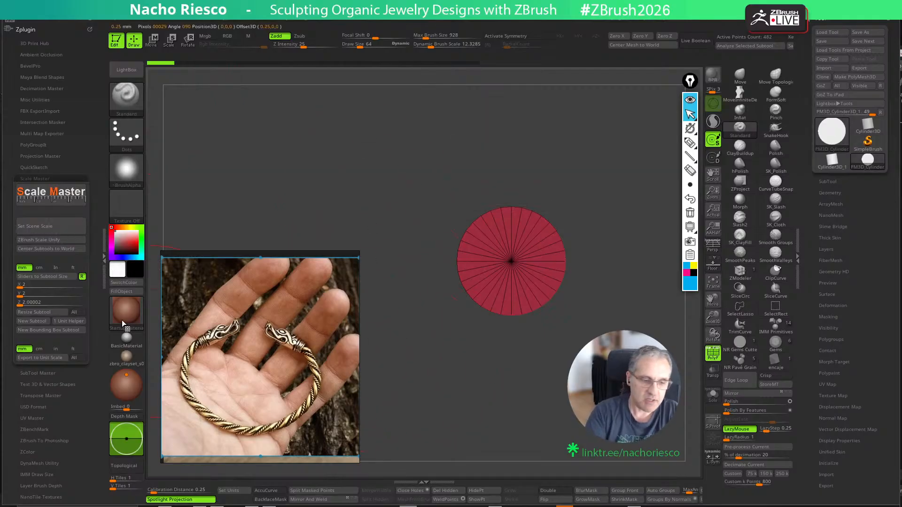
Resize the cylinder subtool proportionally to 58 mm in X, Y and Z with Scale Master
click(55, 294)
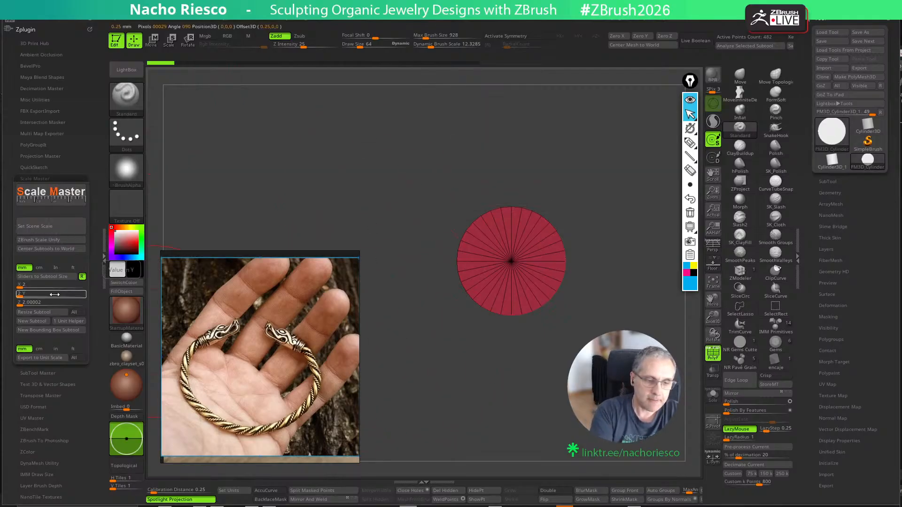
click(52, 303)
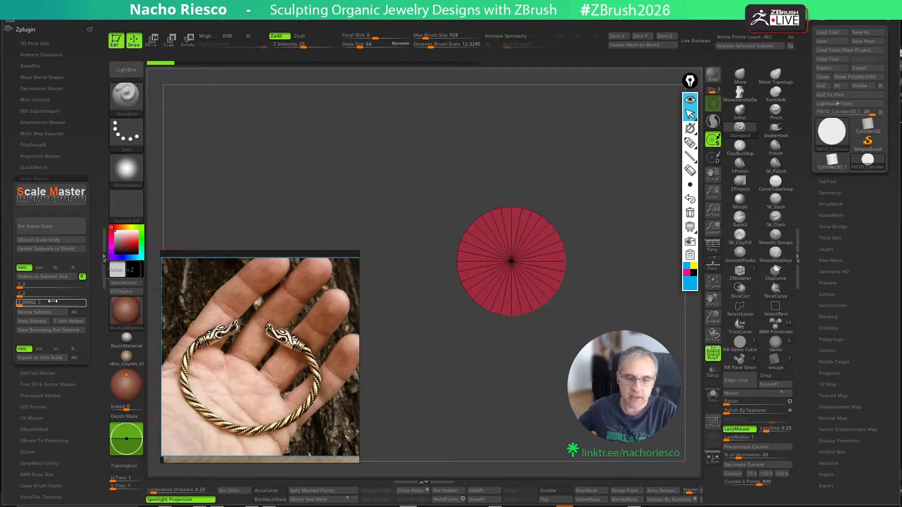
key(Return)
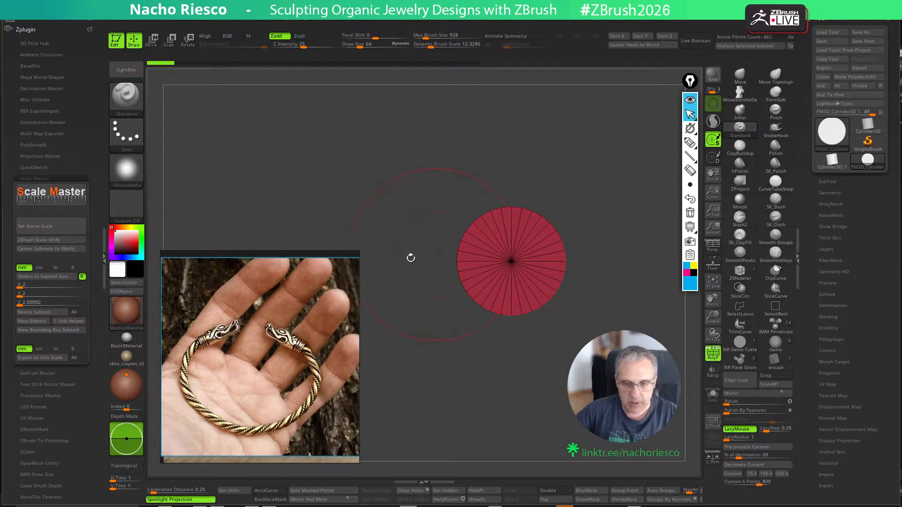
click(26, 284)
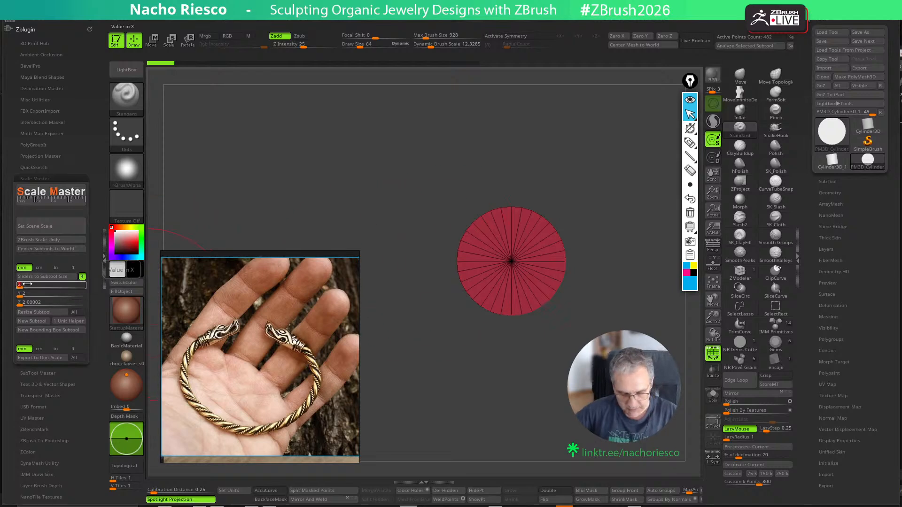
text(58)
key(Return)
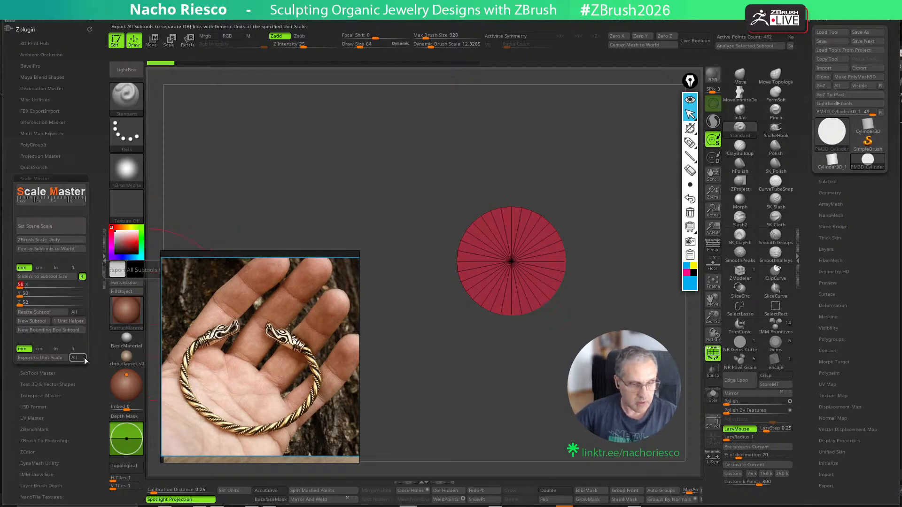
click(36, 316)
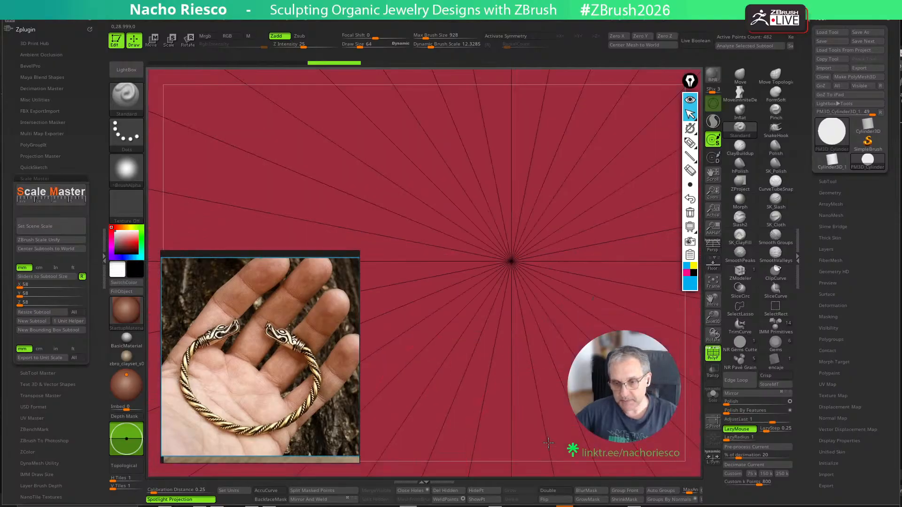
Squash the cylinder along the Gizmo's Z axis to about 0.80 for an oval profile, leaving transform mode when done
scroll(522, 217, down, 3)
key(w)
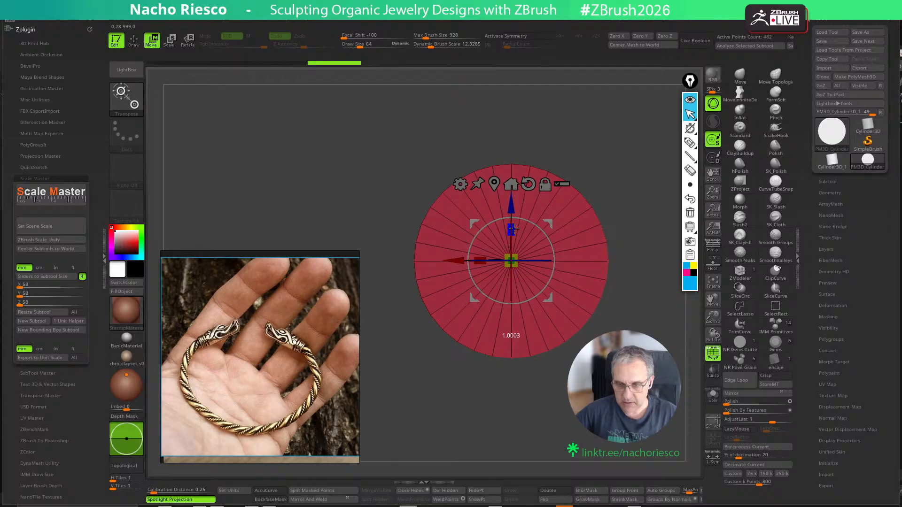
drag(512, 228, 514, 243)
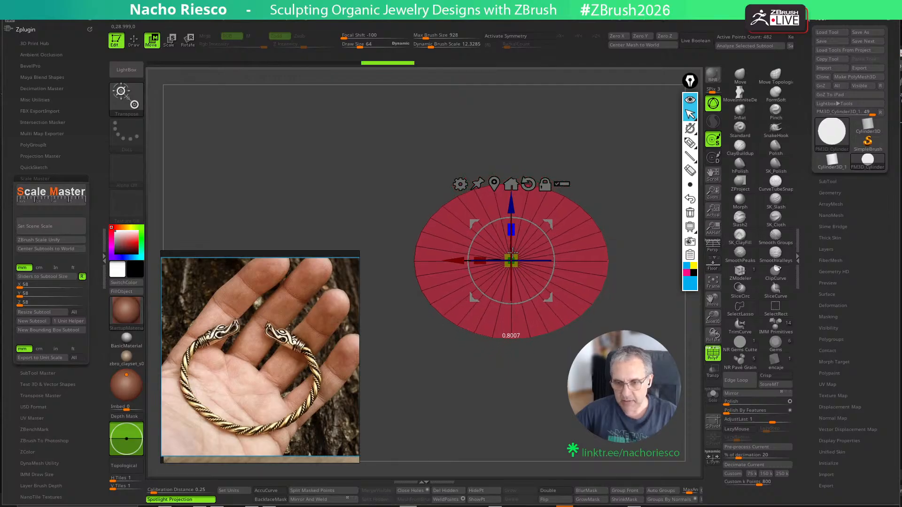
key(q)
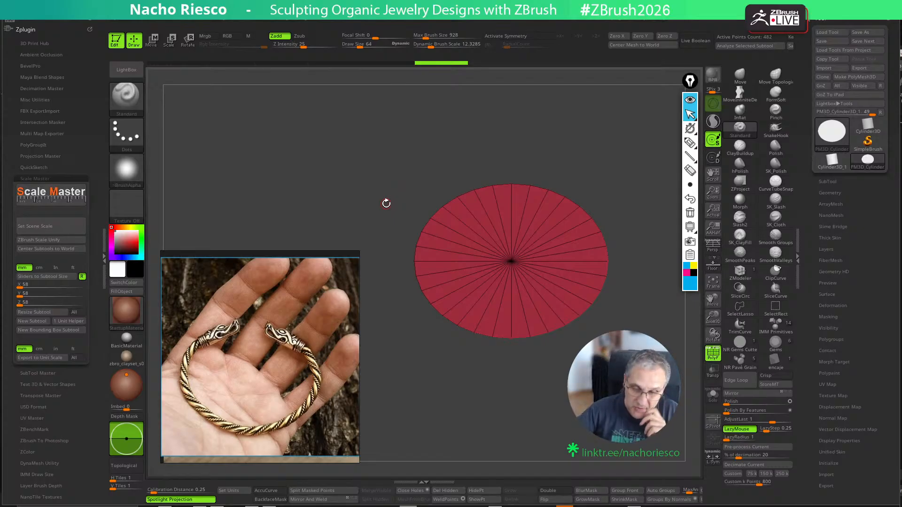
Recalculate the scene scale in millimetres and resize only the oval cylinder's Z dimension to 47 mm with the ratio unlocked
click(51, 226)
click(372, 149)
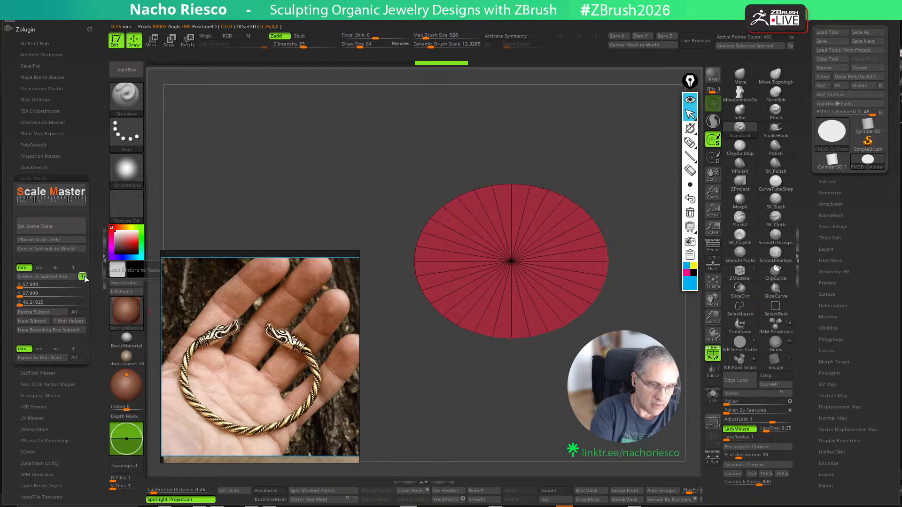
click(55, 303)
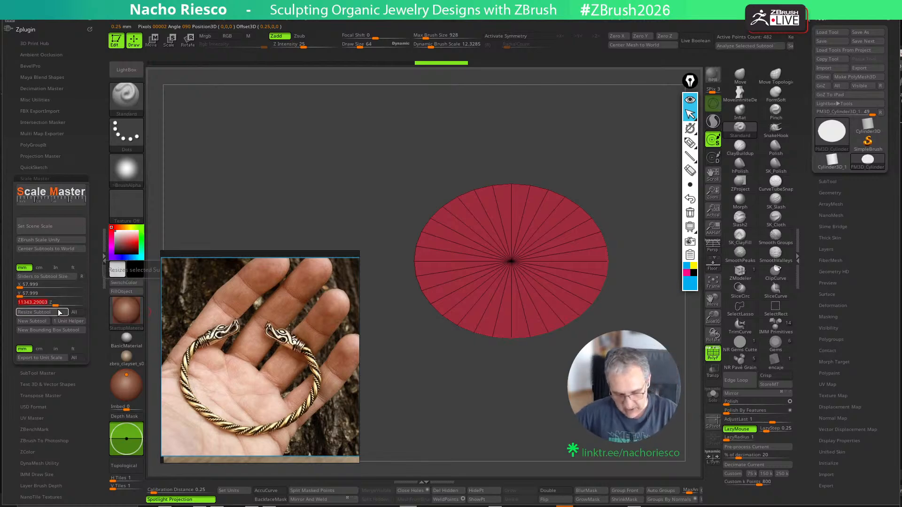
text(47)
key(Return)
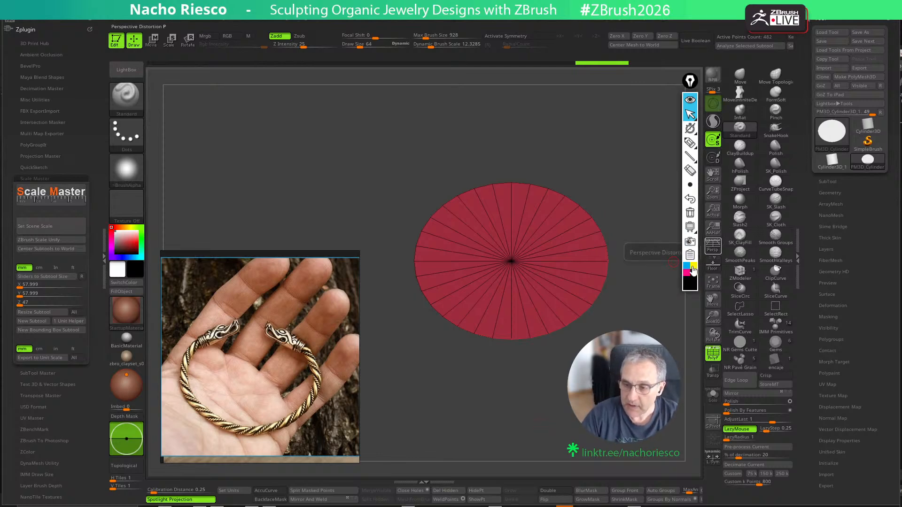
click(689, 275)
click(689, 142)
drag(256, 429, 256, 410)
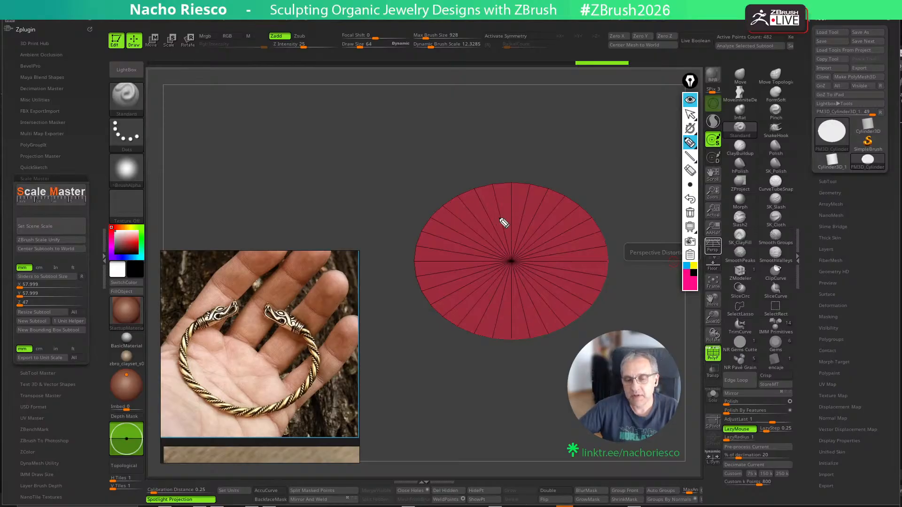
mouse_move(343, 266)
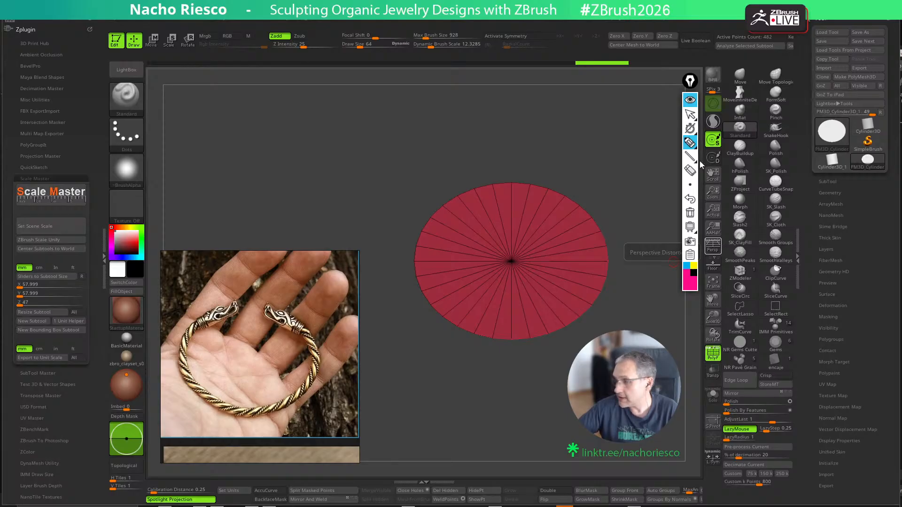
click(690, 114)
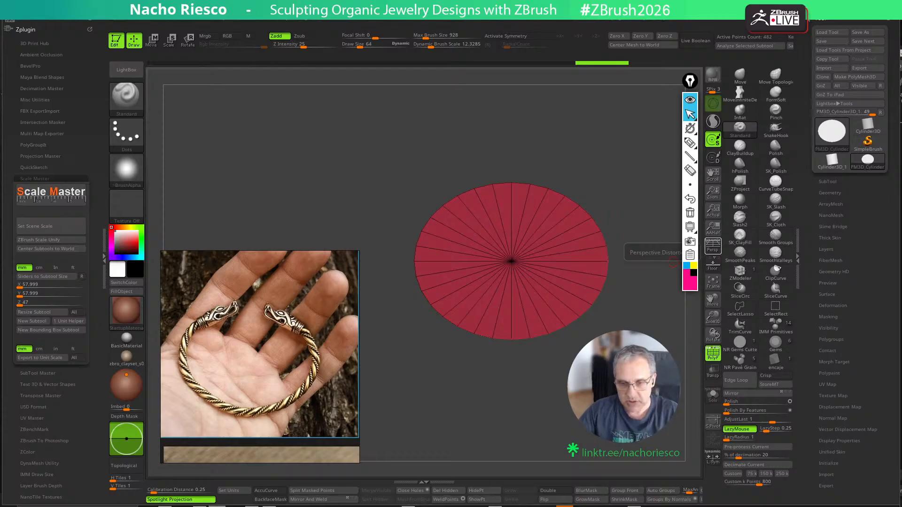
drag(503, 423, 477, 440)
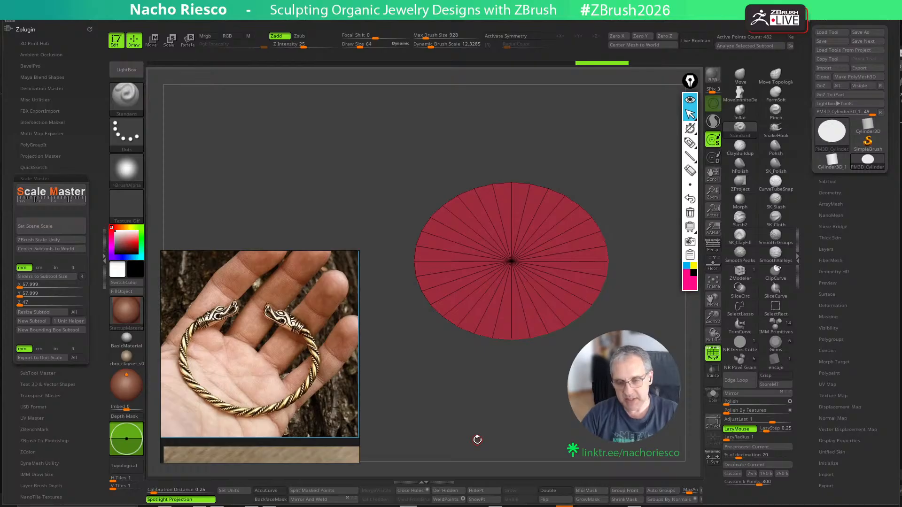
drag(485, 395, 427, 423)
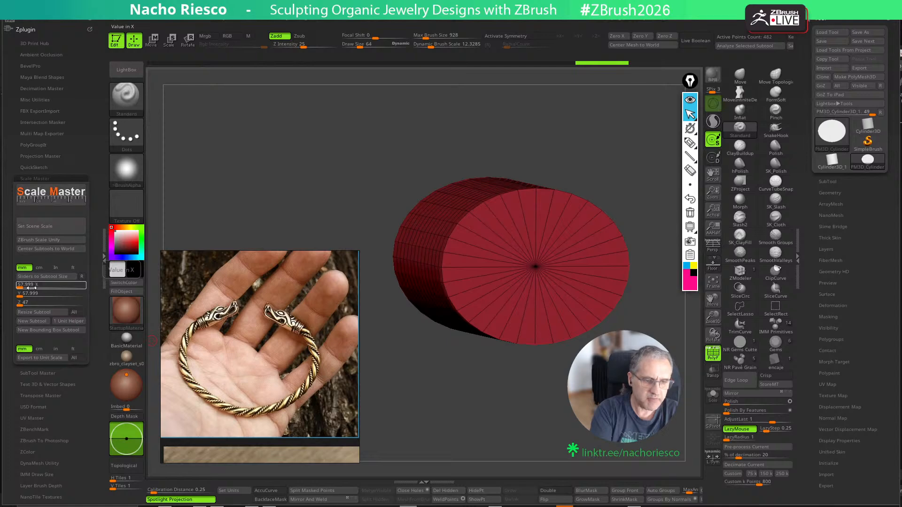
shift+drag(395, 345, 452, 314)
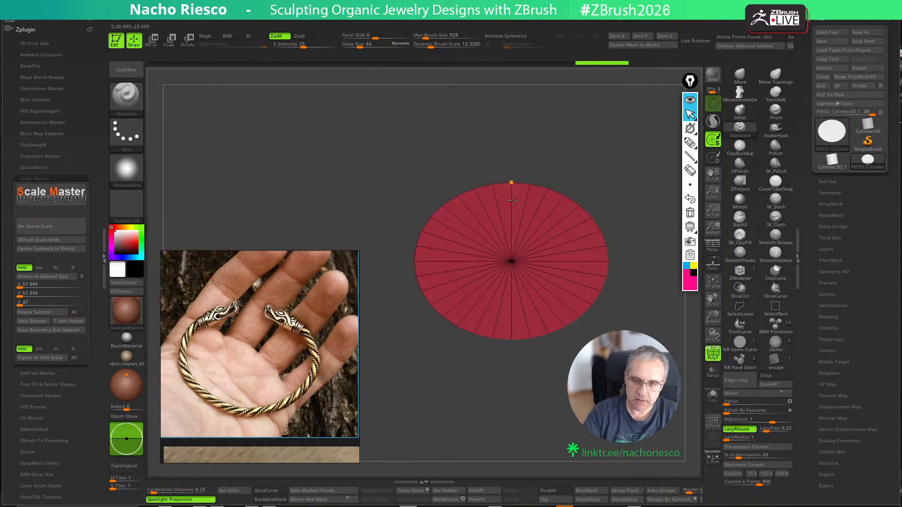
Choose the CurveTubeSnap brush for the oval cylinder and set its Draw Size to about 157
drag(509, 375, 489, 442)
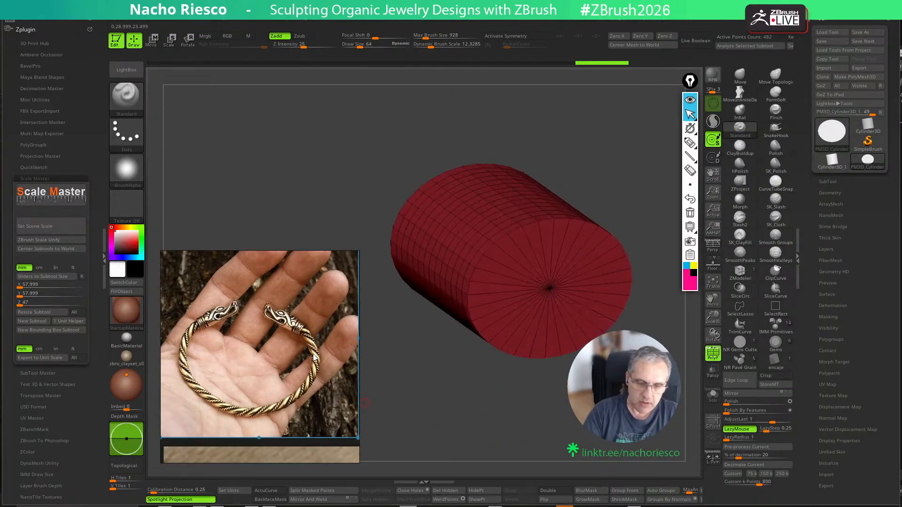
drag(427, 409, 472, 447)
drag(498, 399, 487, 454)
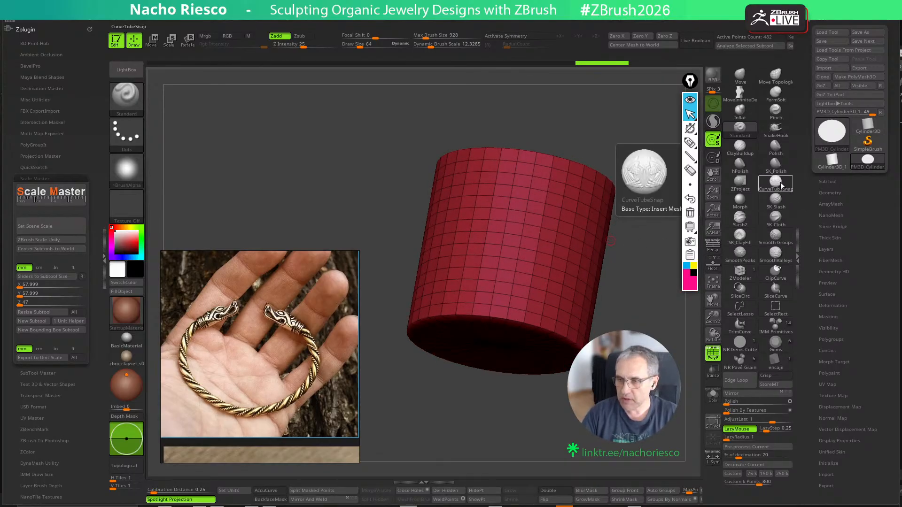
click(781, 190)
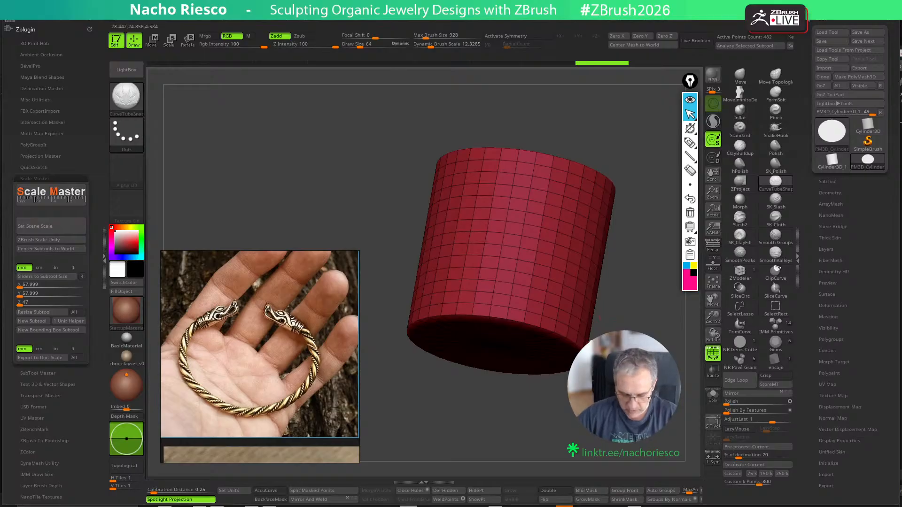
key(b)
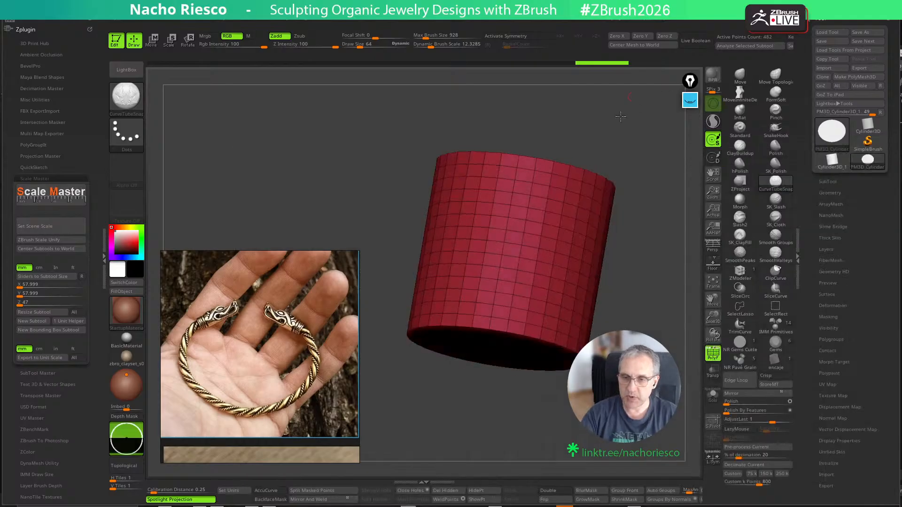
drag(619, 173, 593, 205)
key(s)
drag(521, 307, 532, 307)
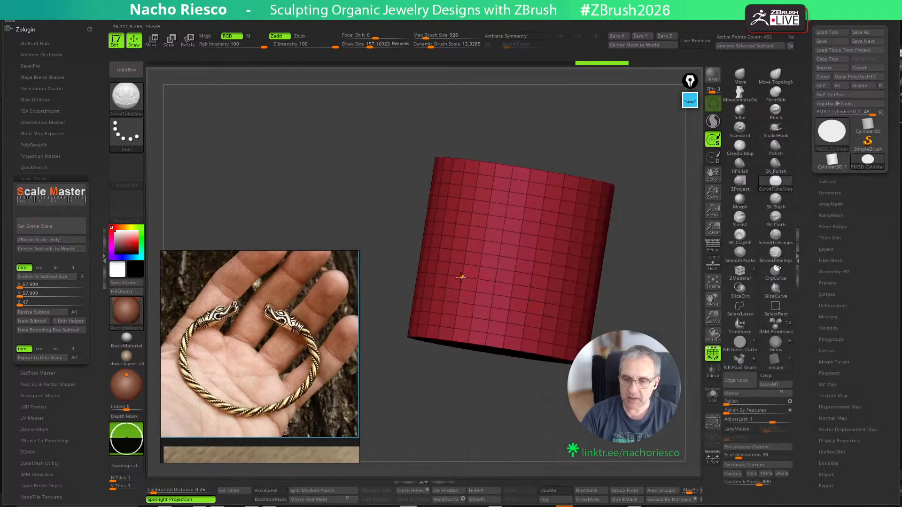
Try a freehand tube stroke across the cylinder's side with CurveTubeSnap, check how it follows the surface, and undo it
mouse_move(460, 268)
mouse_down()
mouse_move(525, 312)
mouse_move(584, 247)
mouse_up()
mouse_move(603, 458)
mouse_down()
mouse_move(572, 454)
mouse_move(585, 437)
mouse_move(560, 227)
mouse_move(598, 262)
mouse_up()
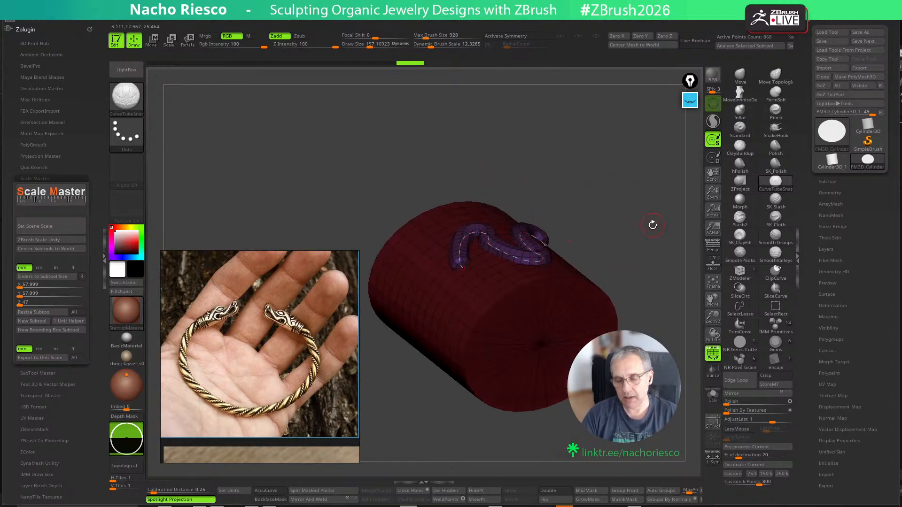
drag(649, 230, 650, 241)
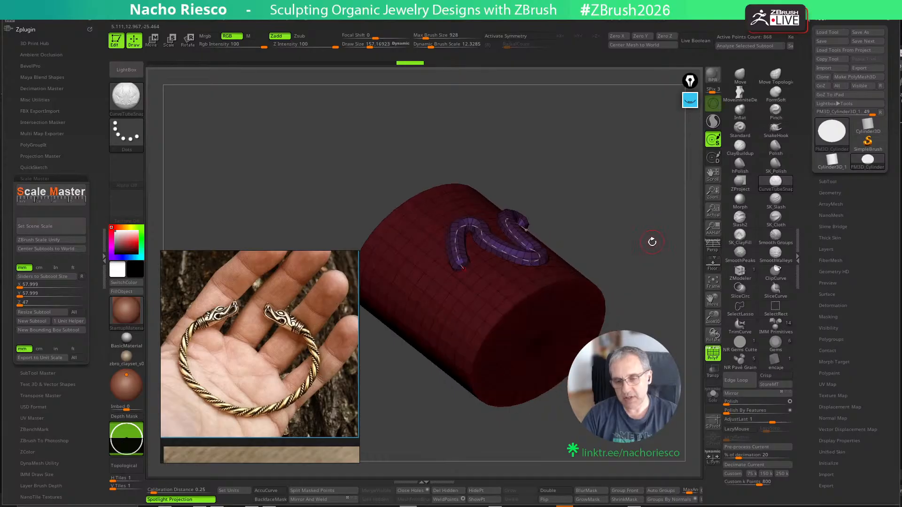
key(ctrl+z)
key(ctrl+z)
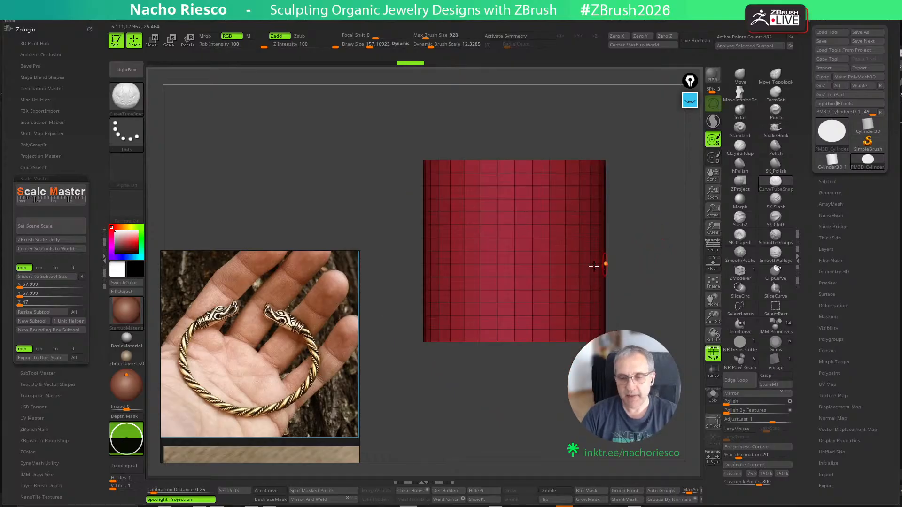
Crease the edge loop around the cylinder's mid-height with ZModeler's Crease edge action and the EdgeLoop Complete target
alt+drag(642, 228, 612, 251)
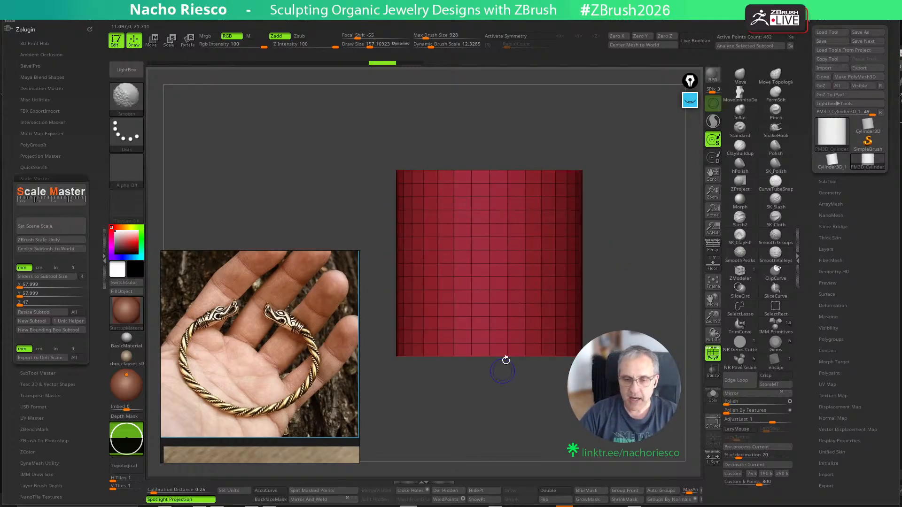
right_drag(507, 249, 511, 233)
mouse_move(585, 211)
right_down()
mouse_move(616, 275)
mouse_move(642, 290)
right_up()
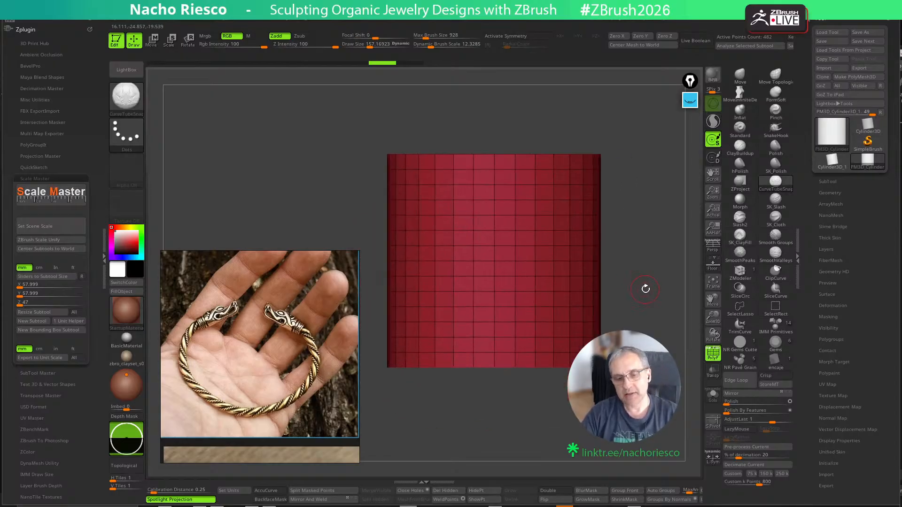
click(740, 271)
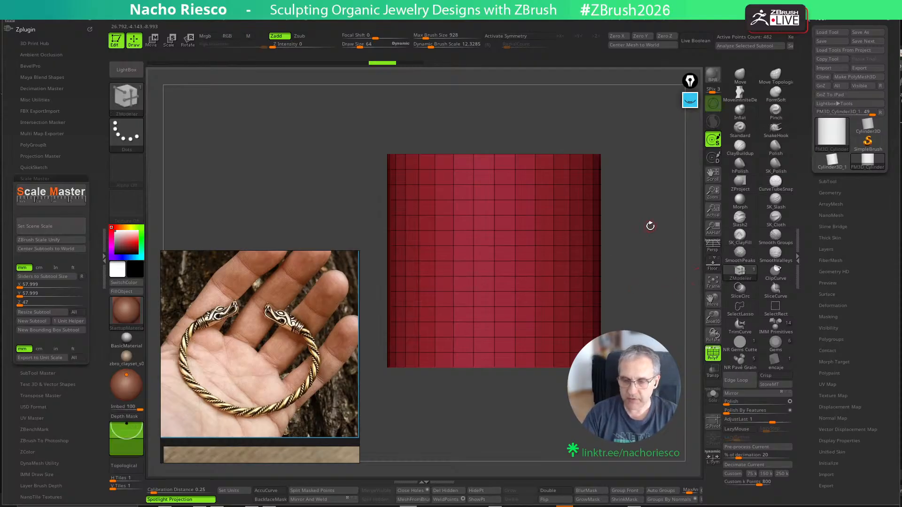
ctrl+right_drag(651, 226, 649, 251)
key(space)
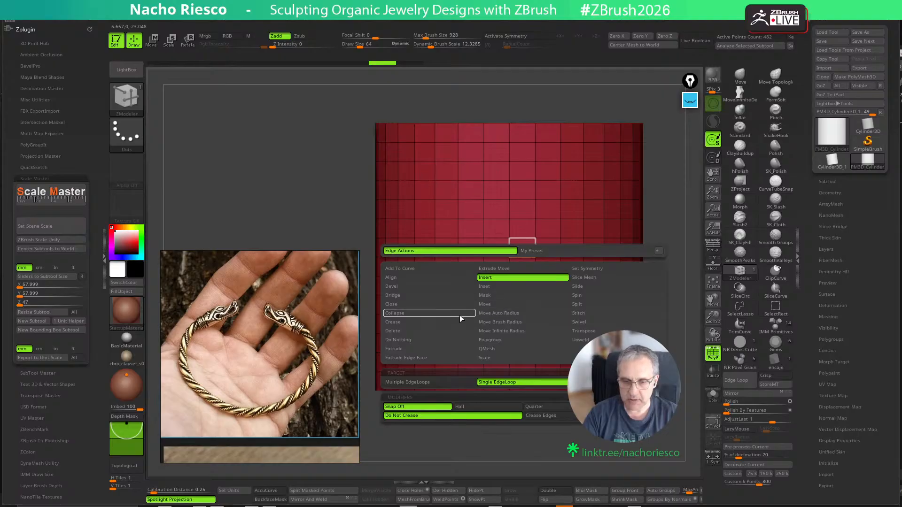
click(395, 322)
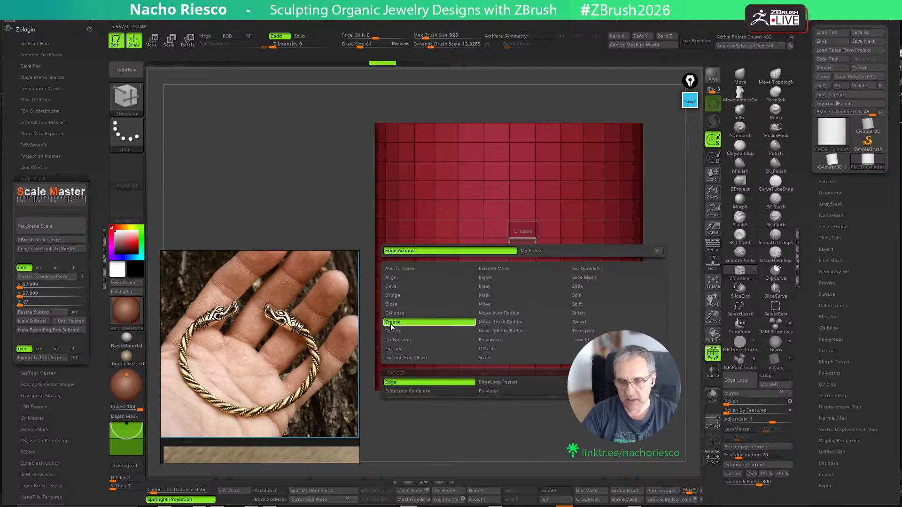
click(412, 392)
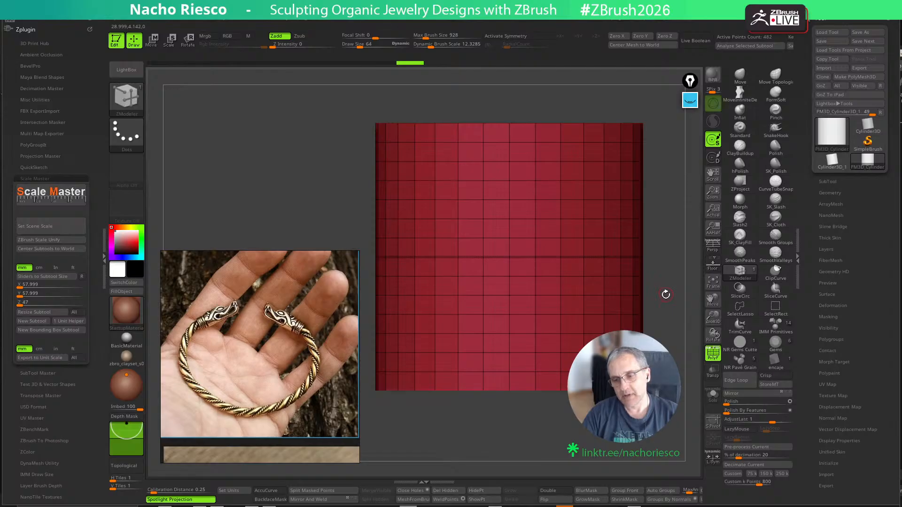
drag(666, 295, 678, 284)
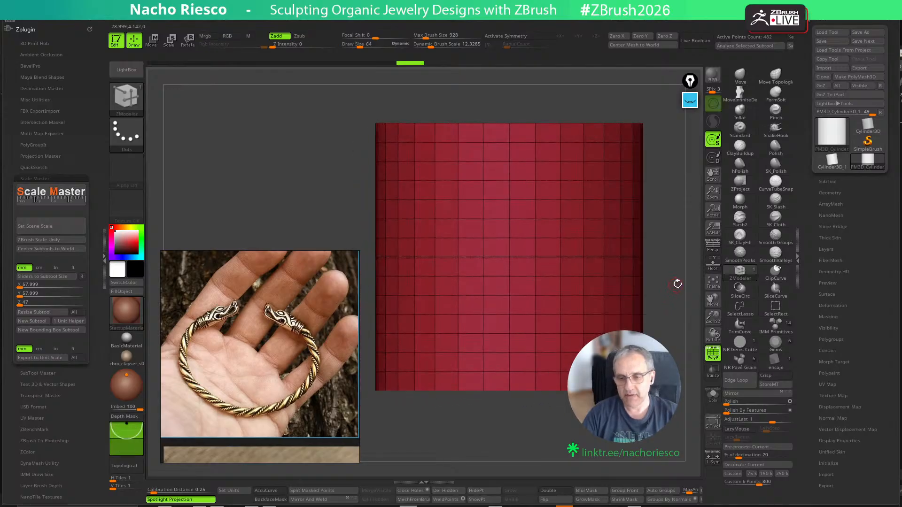
Create a curve with Frame Mesh from creased edges only, with Border and Polygroups off, and reselect the CurveTubeSnap brush
click(525, 22)
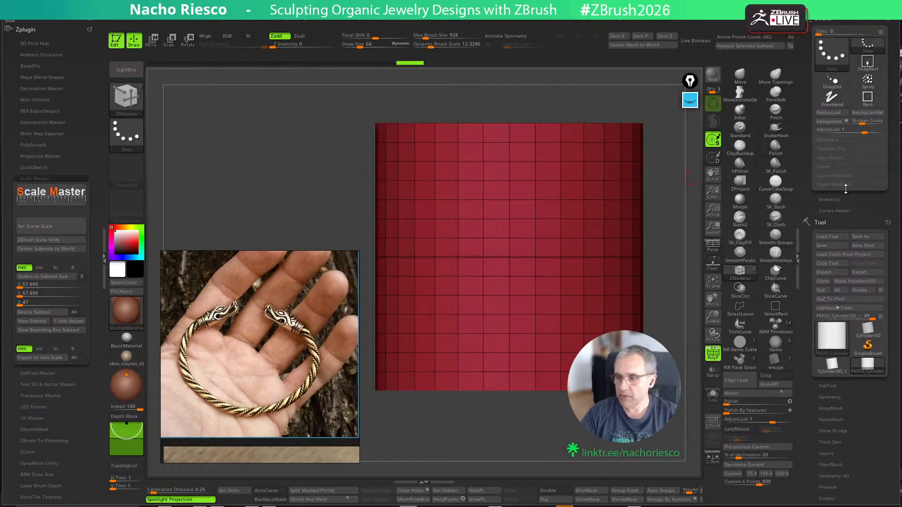
click(841, 175)
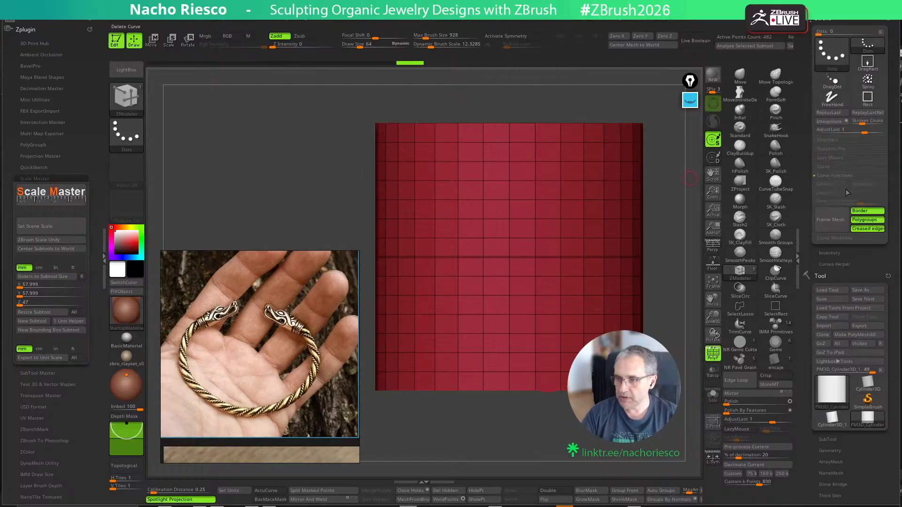
click(859, 228)
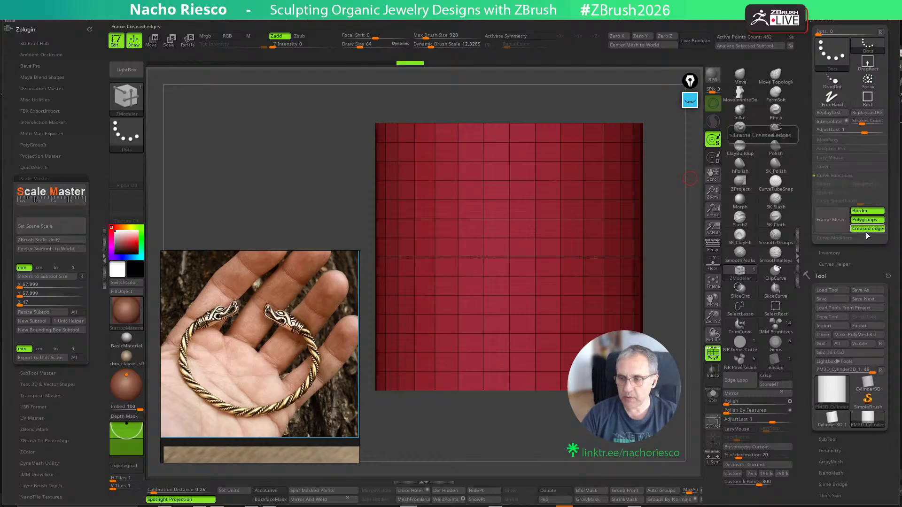
click(862, 214)
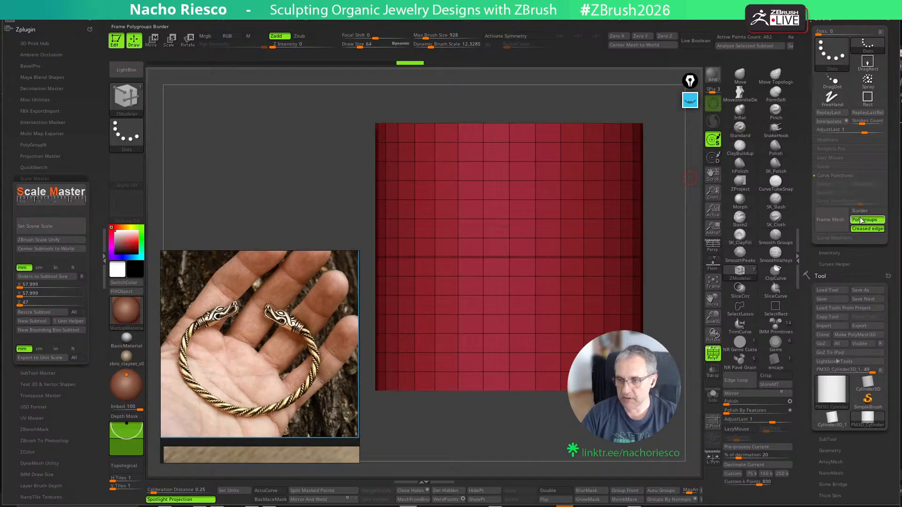
click(832, 222)
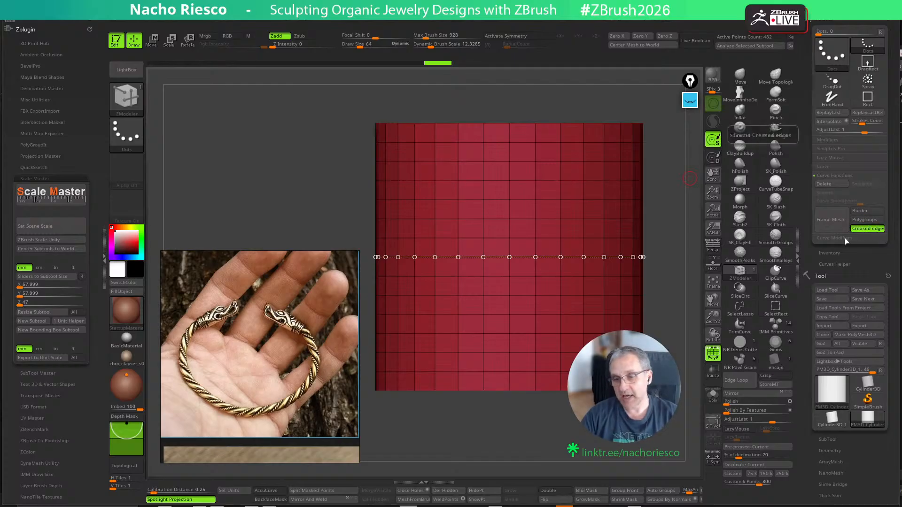
drag(667, 348, 657, 308)
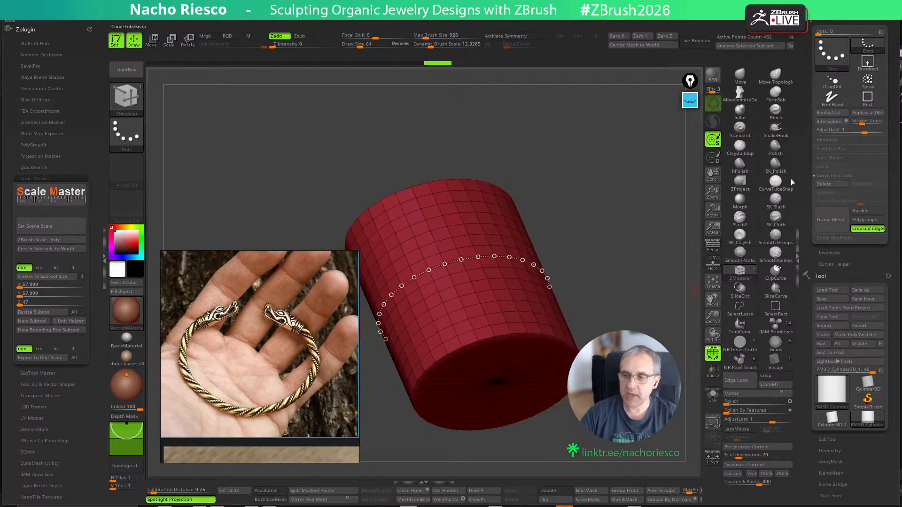
click(782, 187)
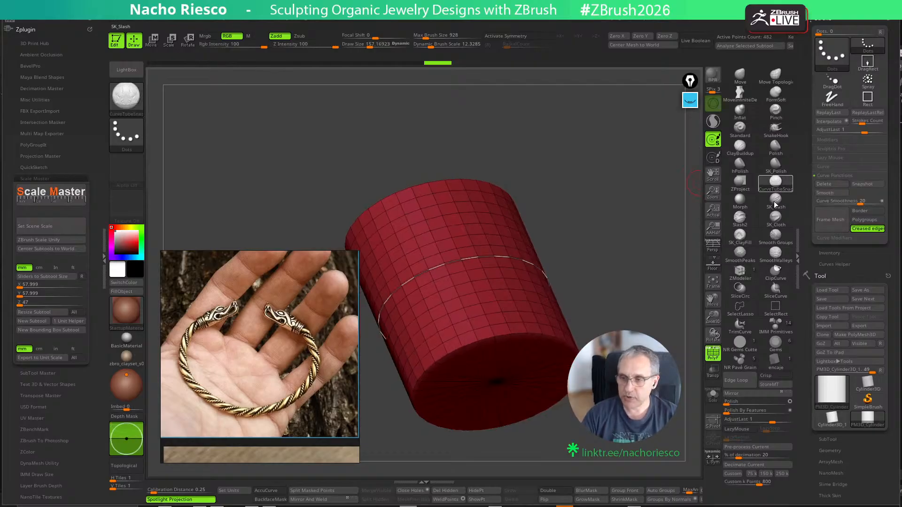
Try generating a tube along the framed mid-height curve, check its embedding from the cylinder's end, and undo the tube
drag(631, 262, 520, 258)
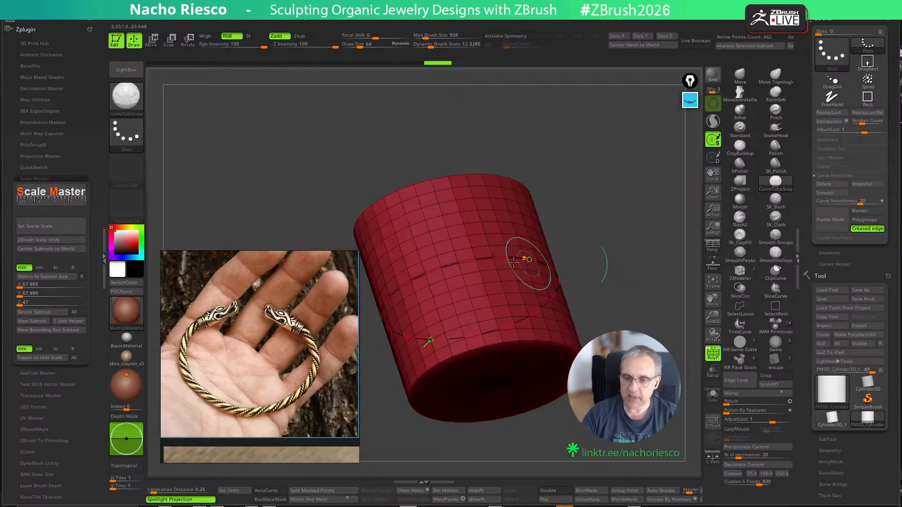
click(485, 258)
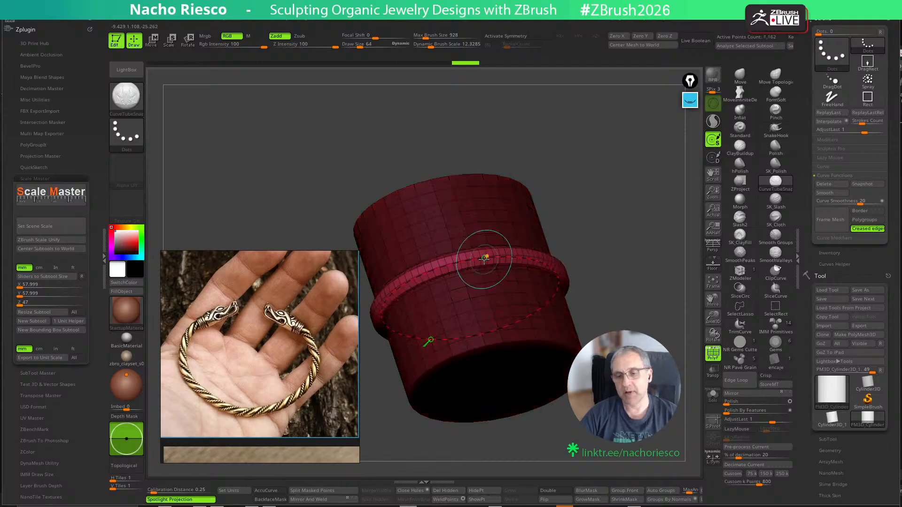
mouse_move(620, 291)
mouse_down()
mouse_move(645, 271)
mouse_move(645, 332)
mouse_up()
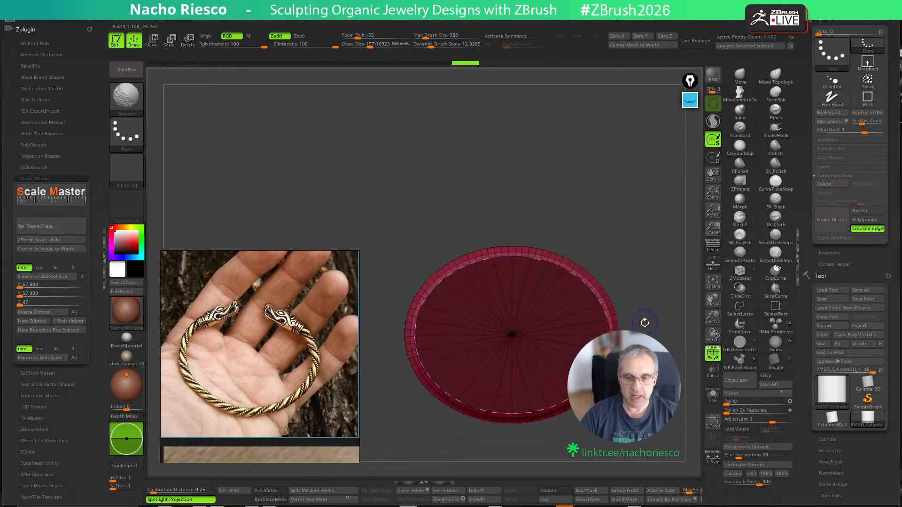
key(ctrl+z)
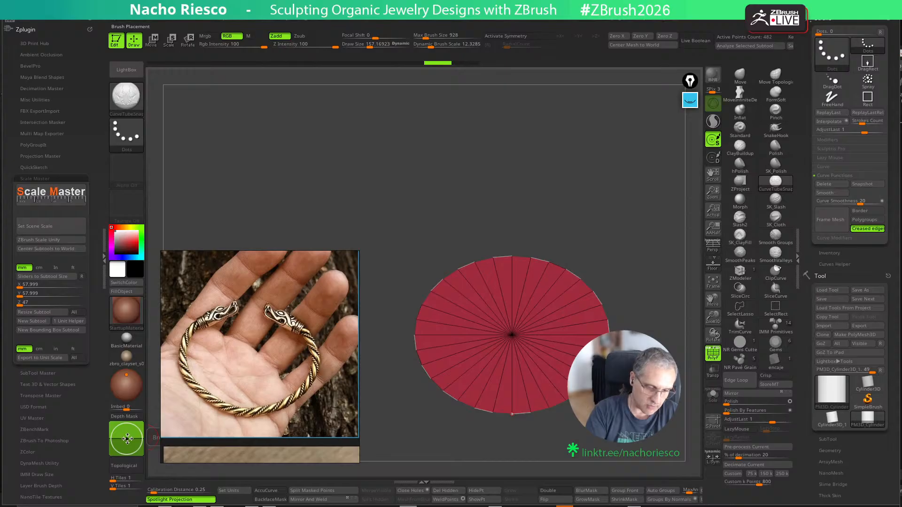
Try an Imbed depth of 33 for CurveTubeSnap by generating a tube along the curve and checking it from the end
drag(128, 439, 126, 434)
drag(556, 158, 562, 210)
click(507, 252)
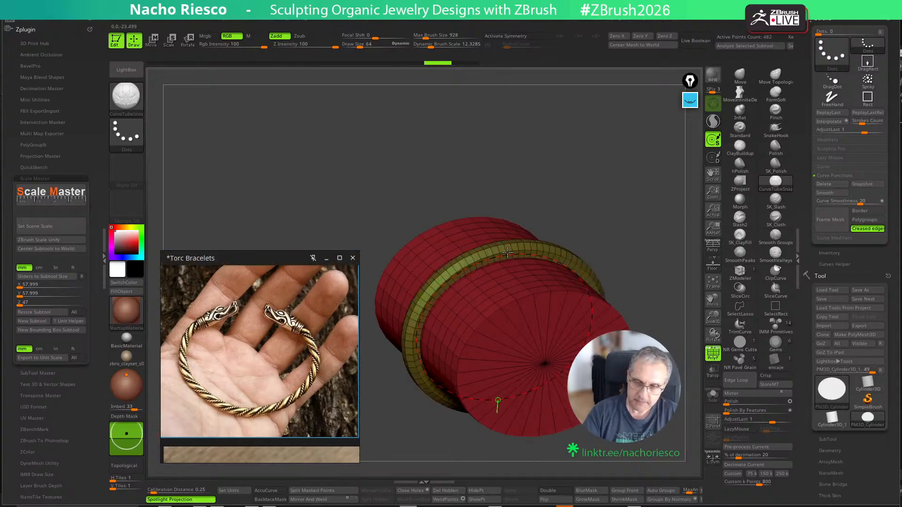
shift+drag(507, 253, 611, 263)
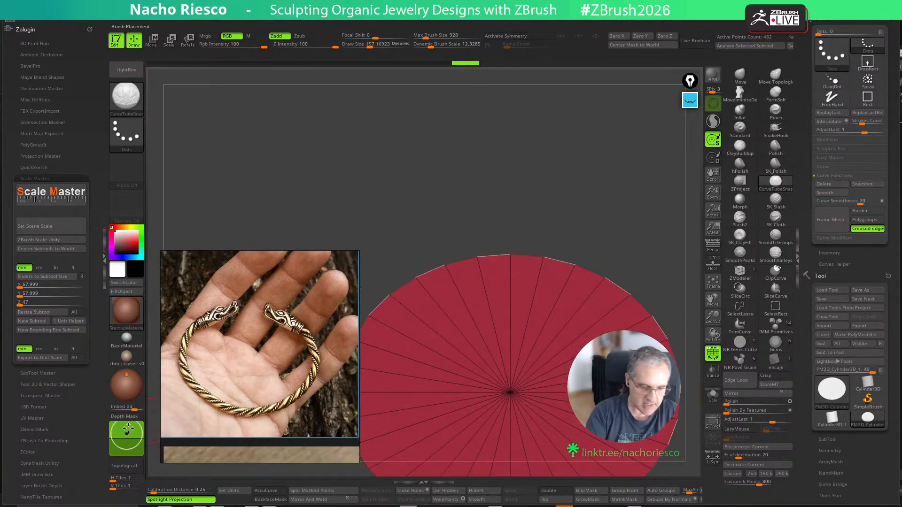
Test Imbed depths of 52 and 61 by generating tubes along the curve, and undo the test tubes
drag(129, 428, 127, 431)
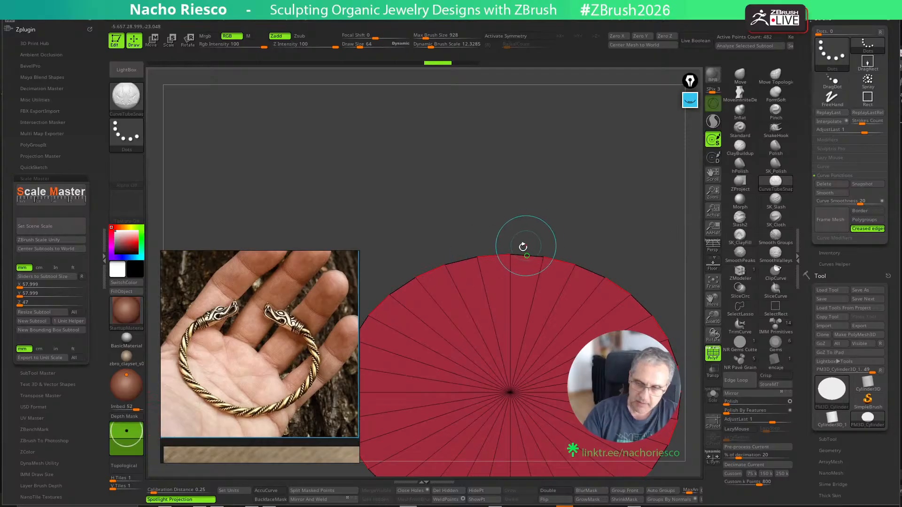
drag(523, 246, 541, 282)
drag(126, 430, 127, 429)
click(444, 268)
key(ctrl+z)
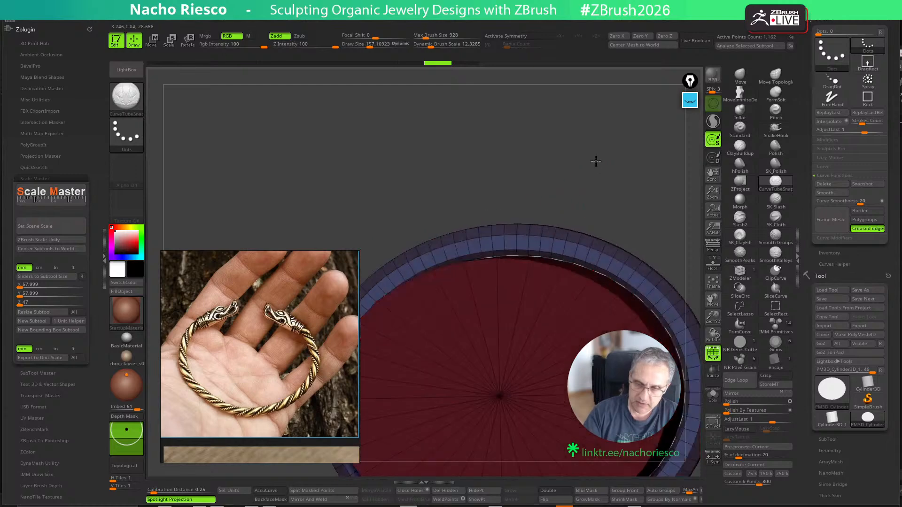
key(ctrl+z)
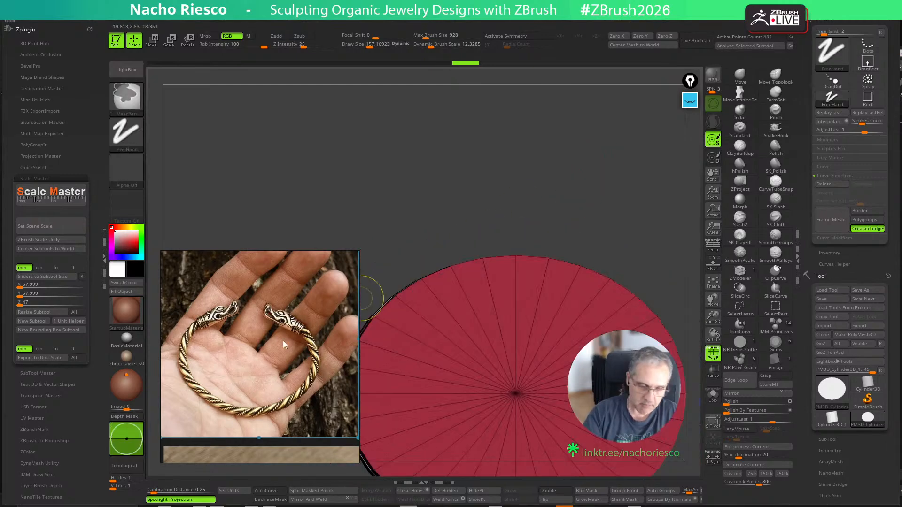
Set the CurveTubeSnap Imbed depth to 76 and step through the undo history back to the bare cylinder with its curve
drag(126, 429, 127, 435)
key(ctrl+shift+z)
key(ctrl+shift+z)
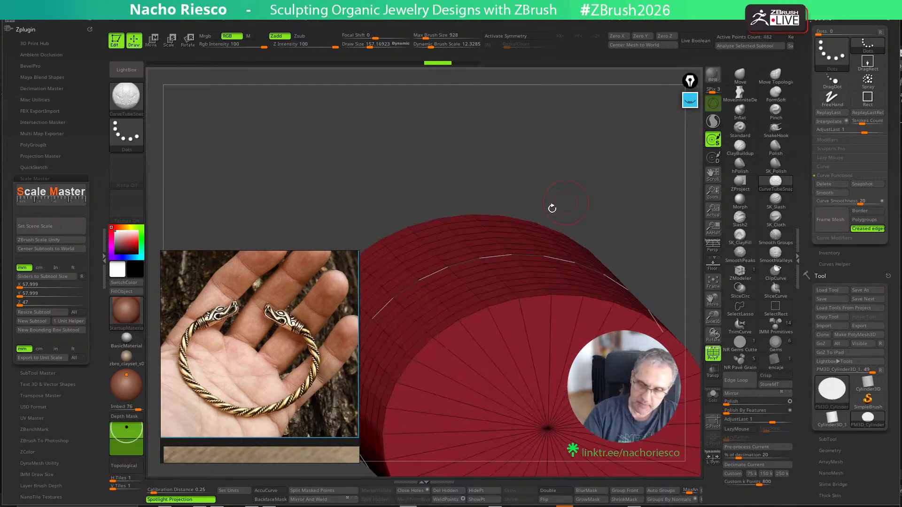
drag(631, 185, 656, 290)
key(ctrl+z)
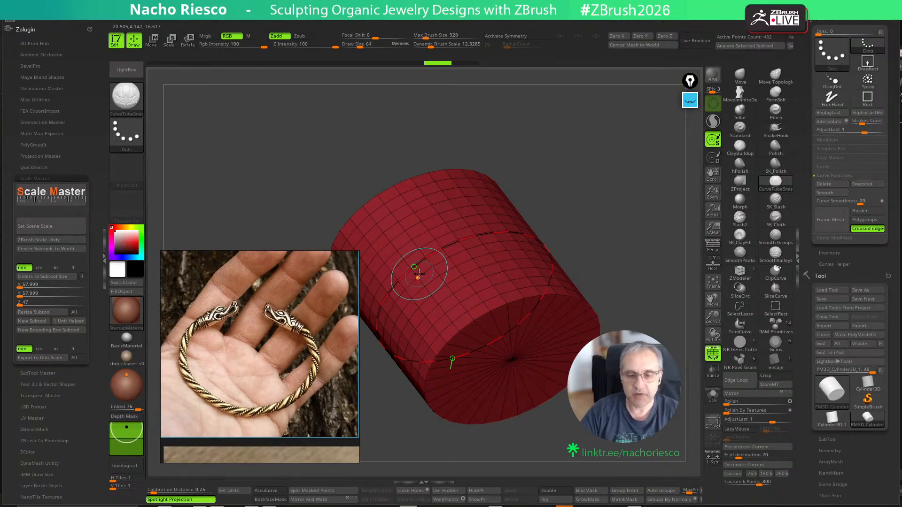
drag(604, 202, 514, 227)
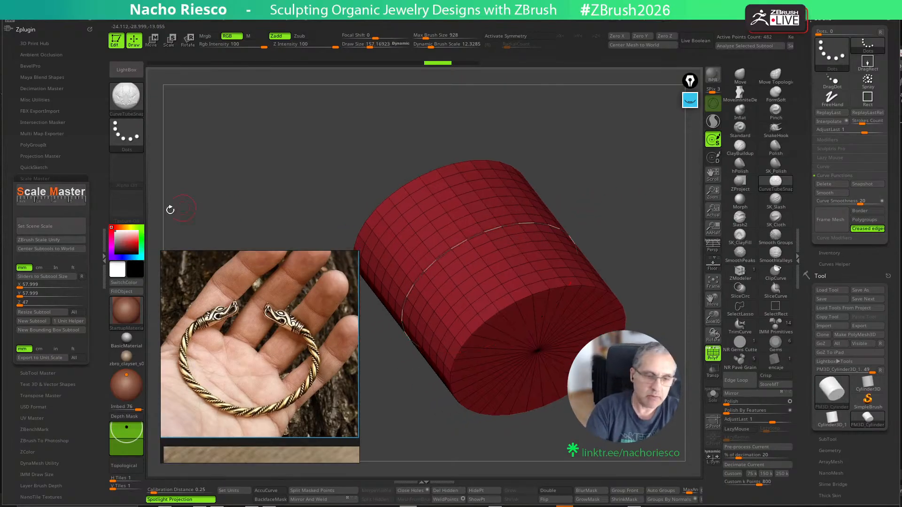
scroll(819, 333, down, 3)
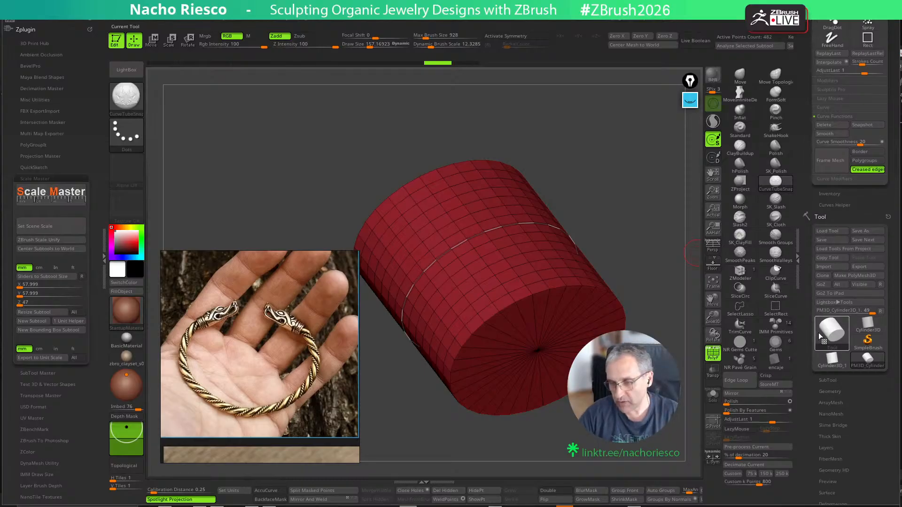
Append a new Cylinder3D primitive as a second subtool and make it the active one
click(831, 381)
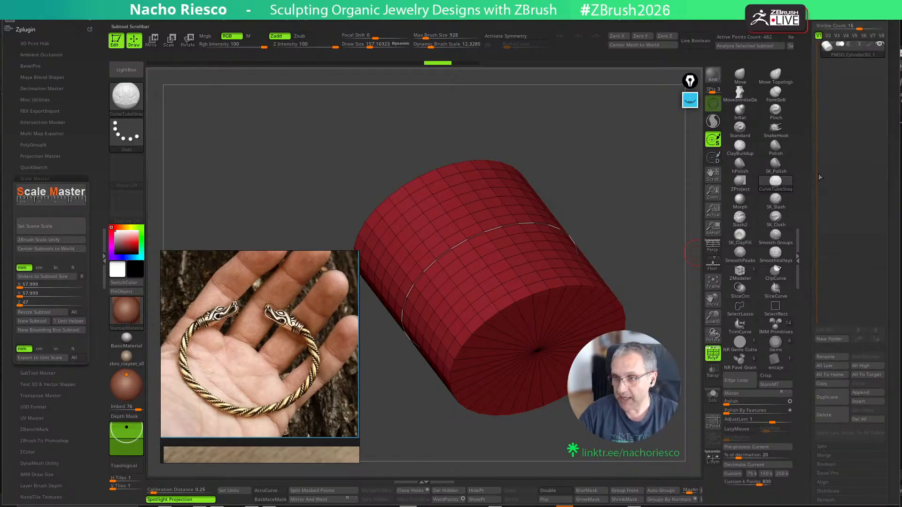
click(860, 401)
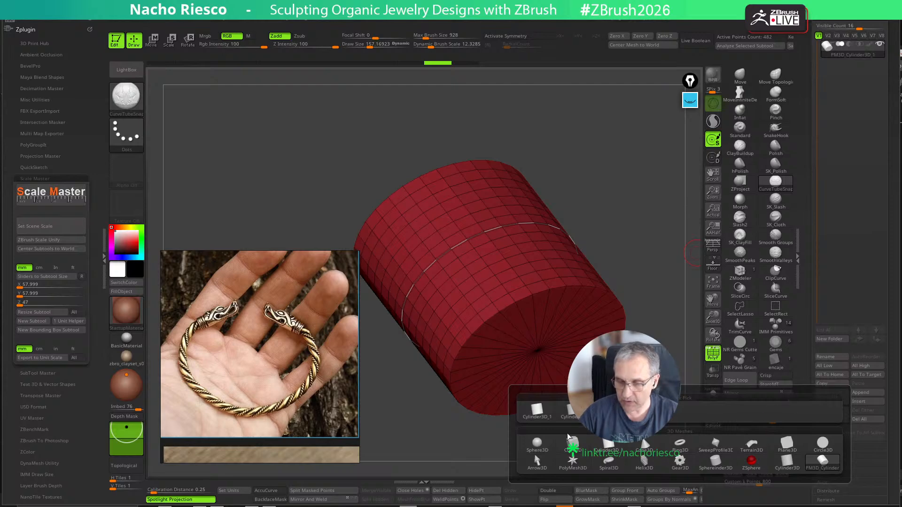
mouse_move(612, 452)
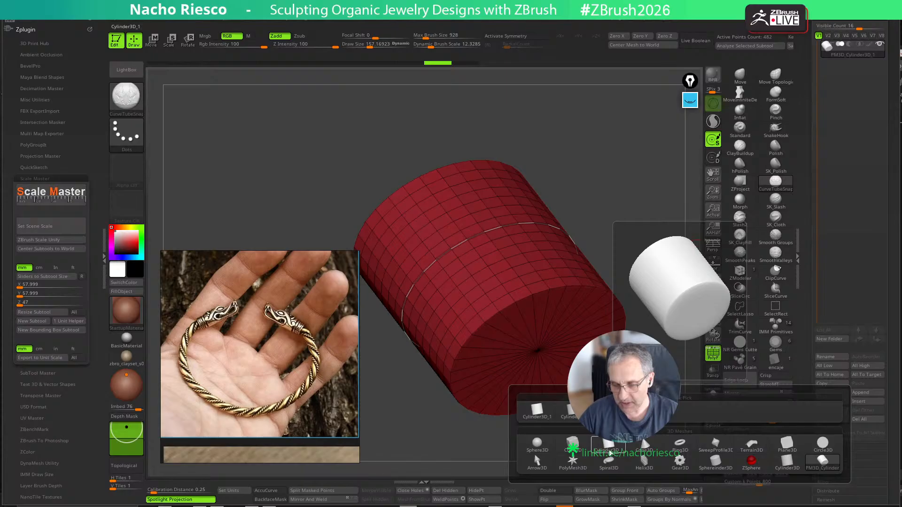
click(610, 448)
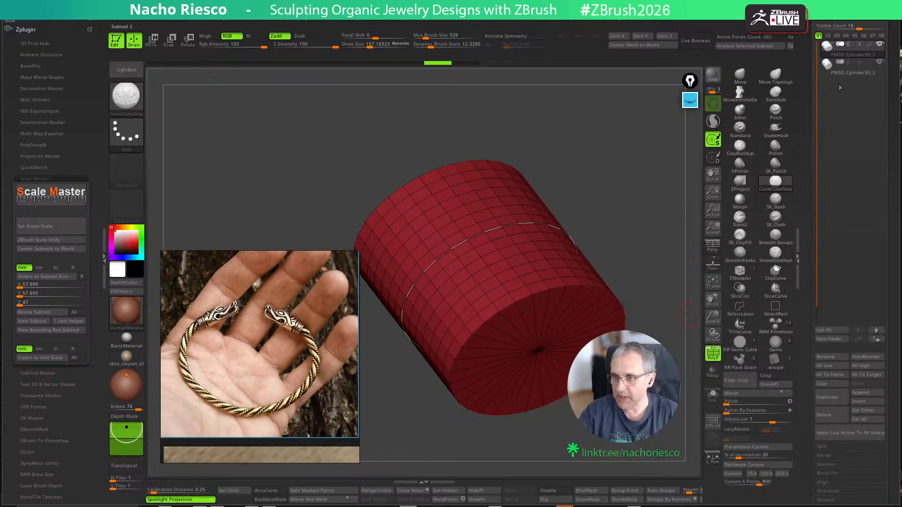
click(839, 72)
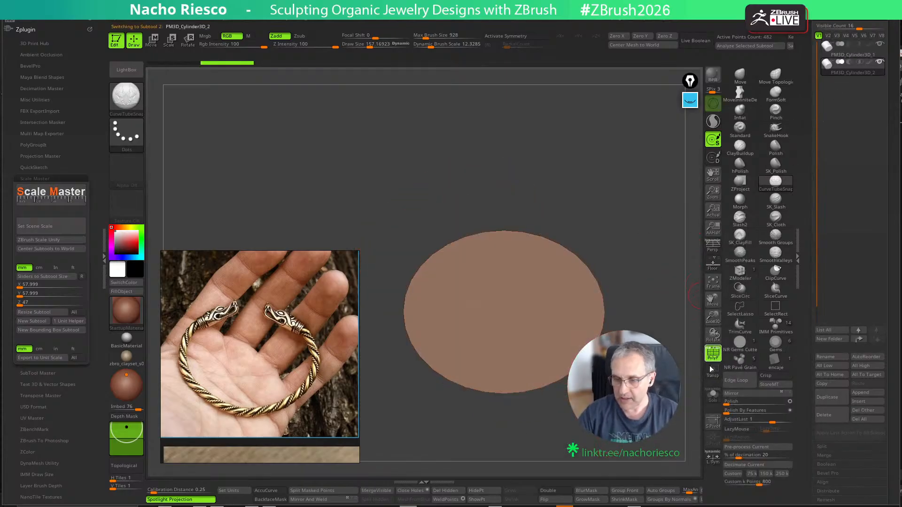
Move the appended cylinder down to just below the oval cylinder, using transparency to locate it, and turn transparency and polyframe off
click(713, 371)
key(w)
alt+right_drag(510, 263, 502, 178)
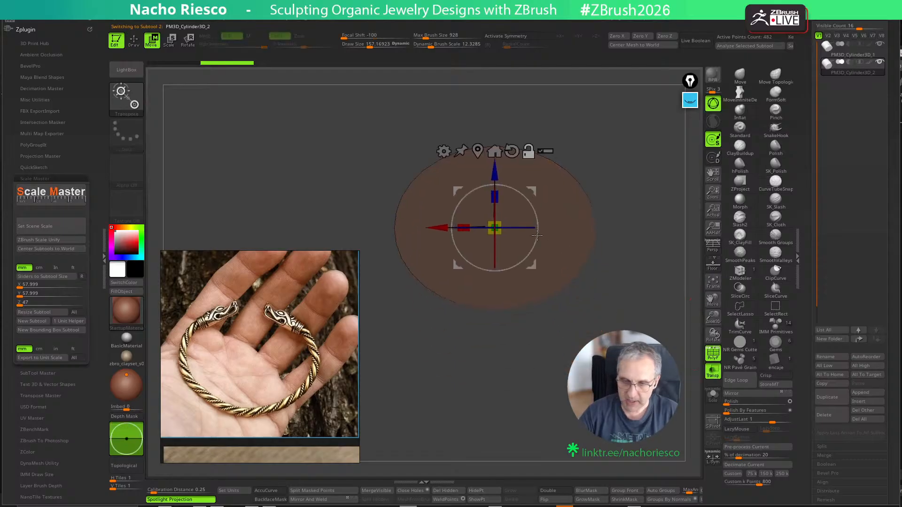
alt+drag(497, 168, 500, 254)
key(q)
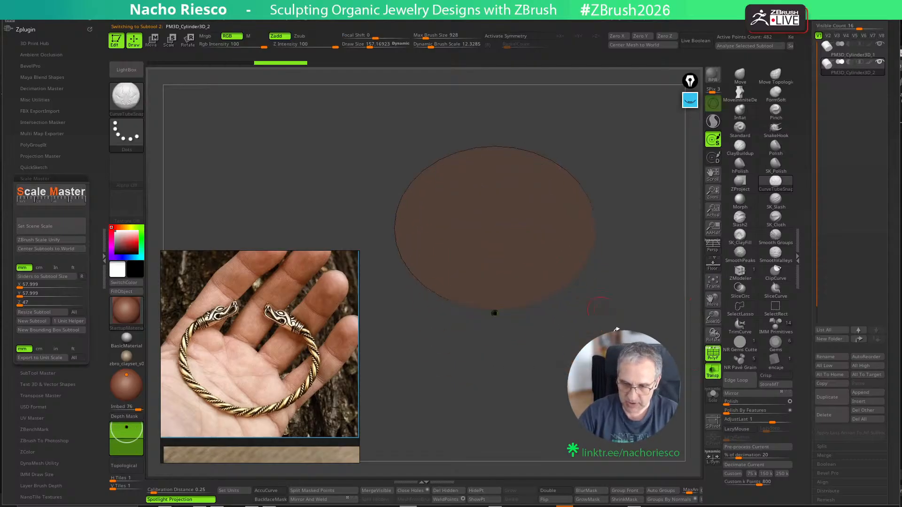
shift+right_drag(621, 263, 623, 327)
key(w)
shift+drag(529, 286, 532, 356)
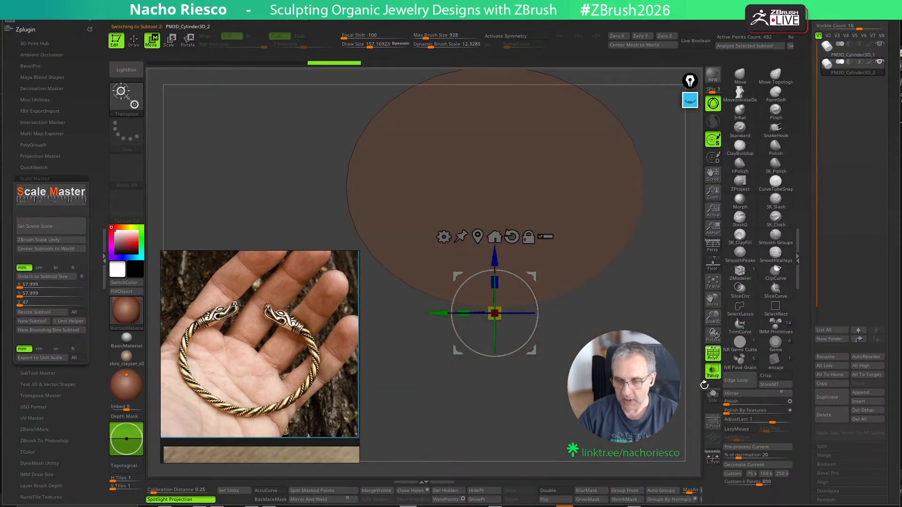
key(q)
click(712, 371)
click(713, 352)
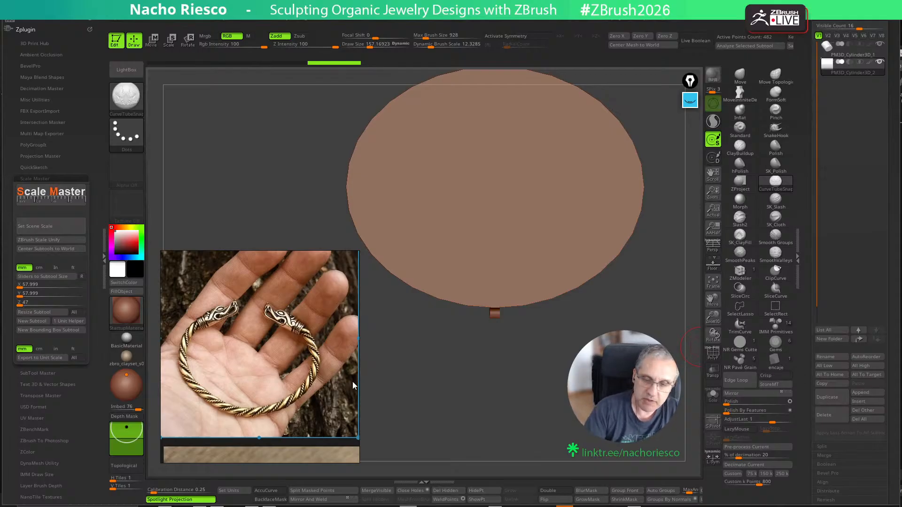
Set the Scale Master scene scale from the small cylinder, choosing 2.00 x 2.00 x 2.00 mm
mouse_move(835, 73)
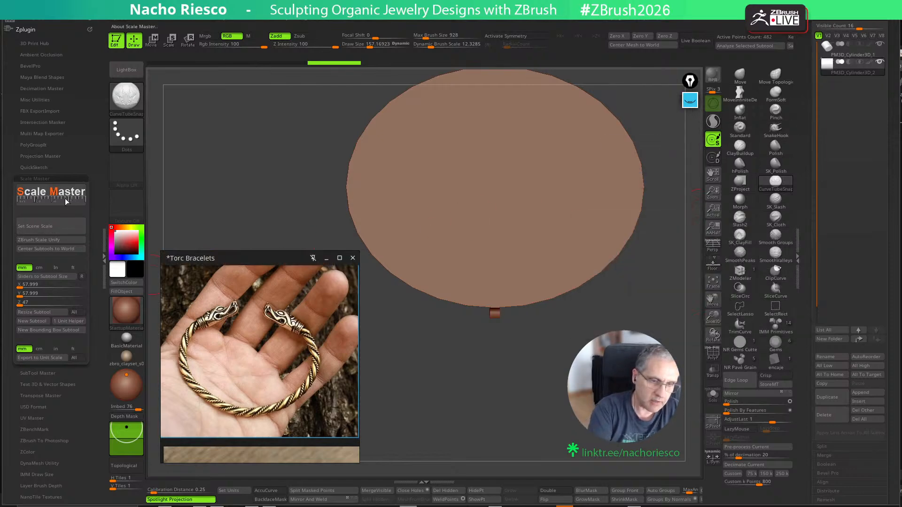
click(62, 232)
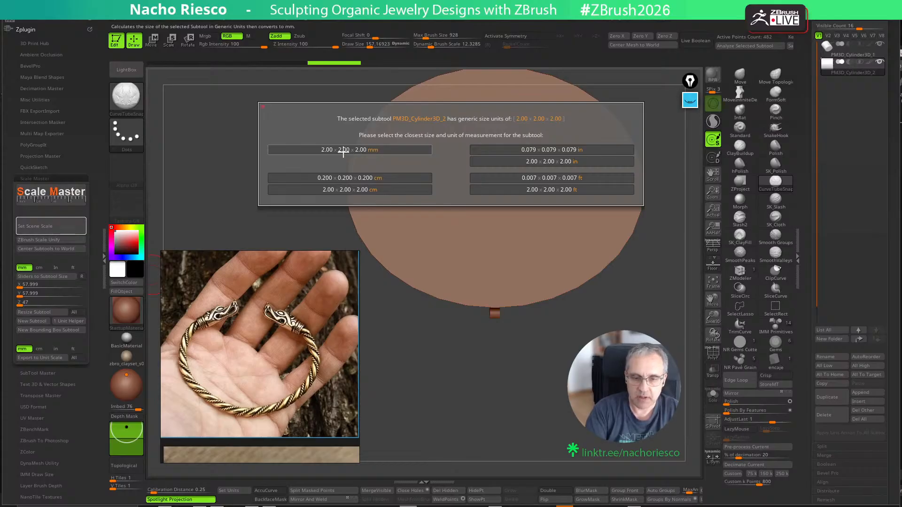
click(355, 151)
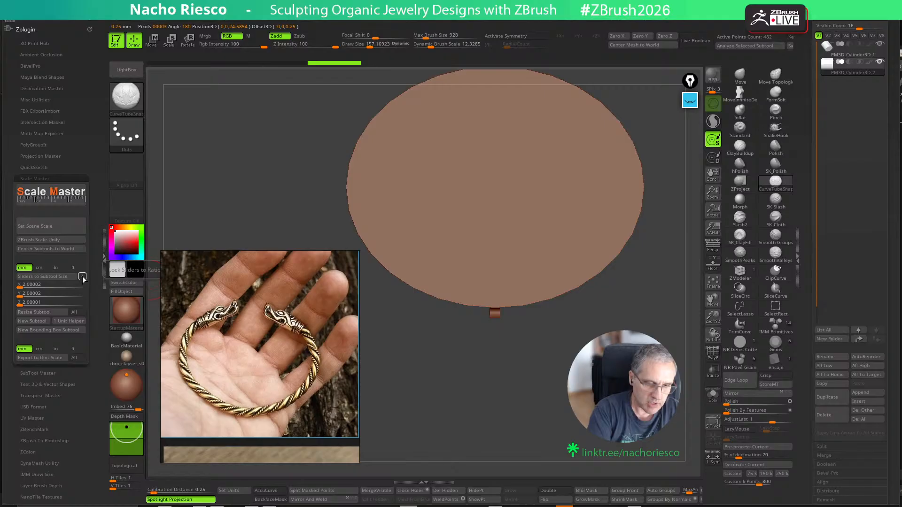
Lock the Scale Master size ratio, resize the small cylinder to 8 mm on every axis, and accept the resize
click(83, 278)
click(47, 285)
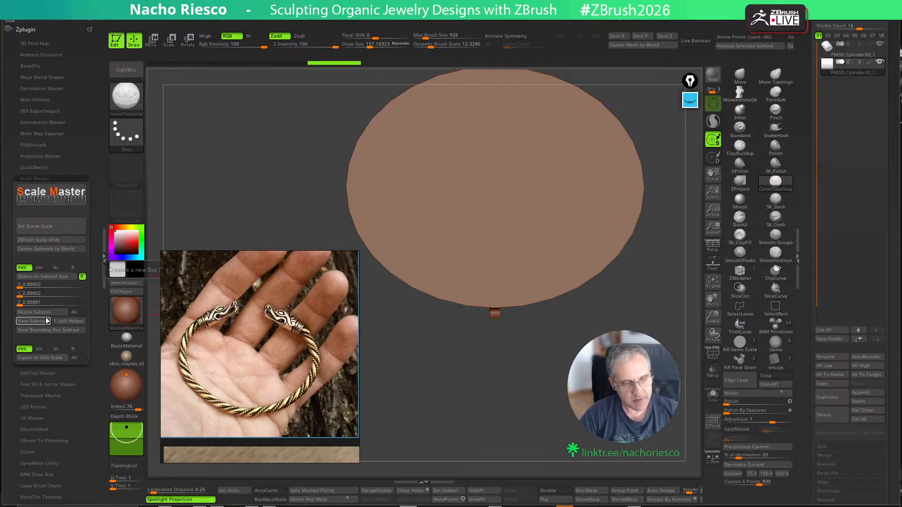
click(60, 285)
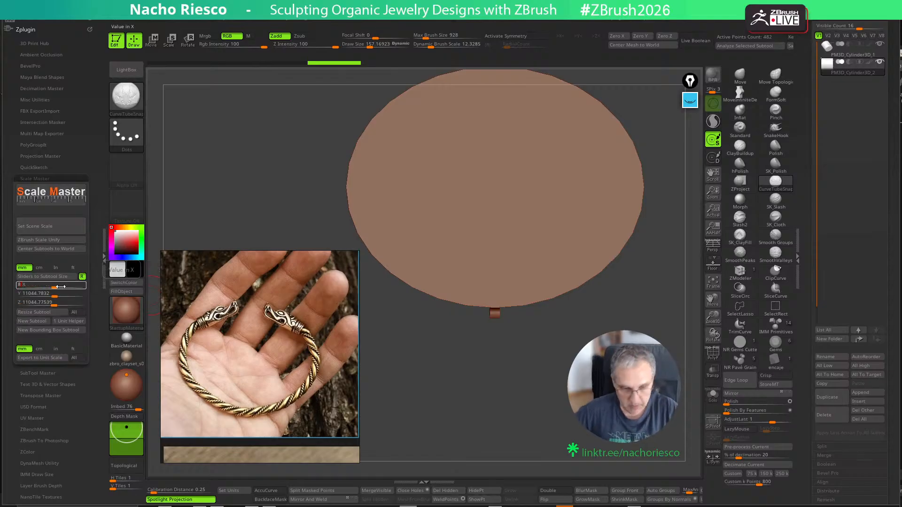
text(8)
key(Return)
click(50, 313)
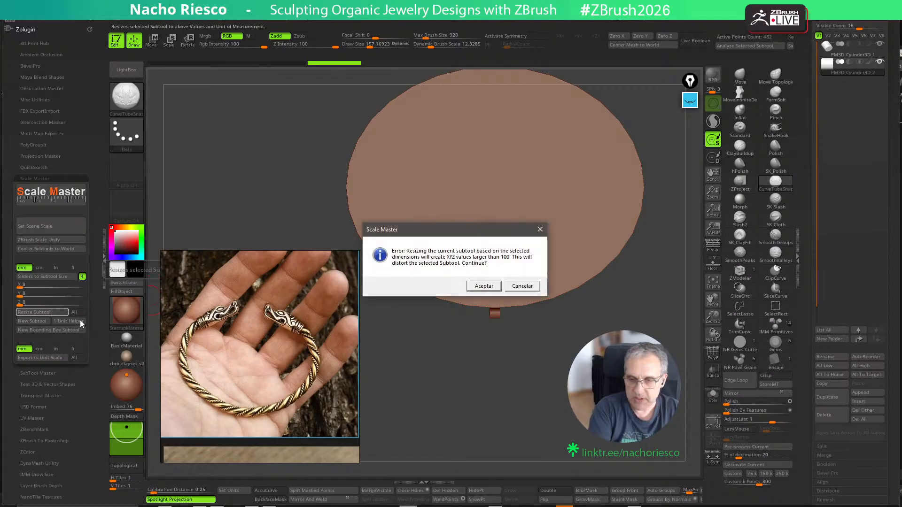
click(484, 286)
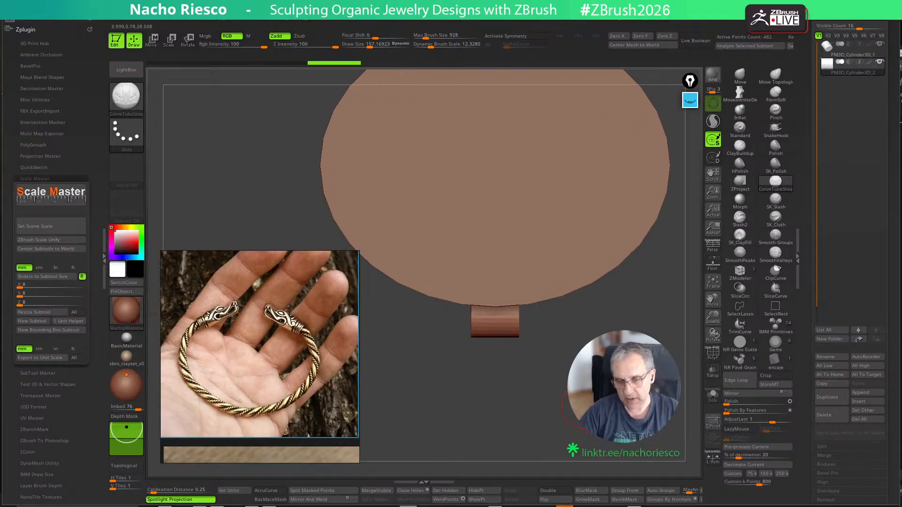
Move the 8 mm cylinder vertically until its upper edge just touches the underside of the oval cylinder
key(w)
drag(495, 258, 495, 269)
ctrl+right_drag(494, 269, 546, 343)
drag(495, 270, 495, 286)
key(q)
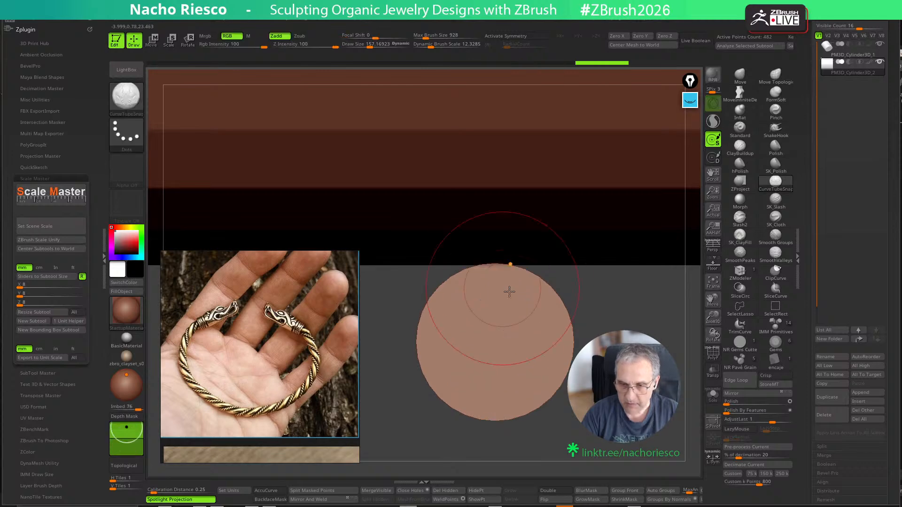
right_drag(605, 331, 617, 319)
alt+right_drag(612, 373, 592, 349)
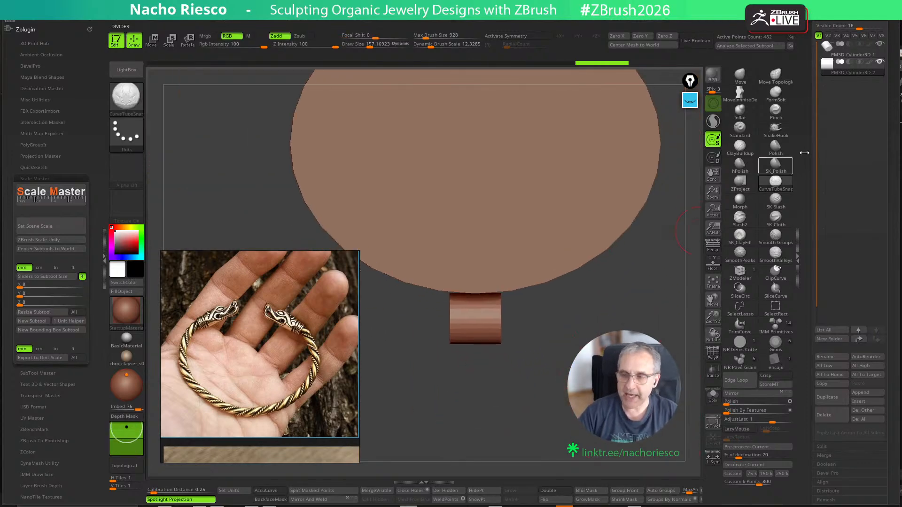
Fill the 8 mm cylinder with red using Mrgb, and return the current colour to white
drag(803, 151, 803, 205)
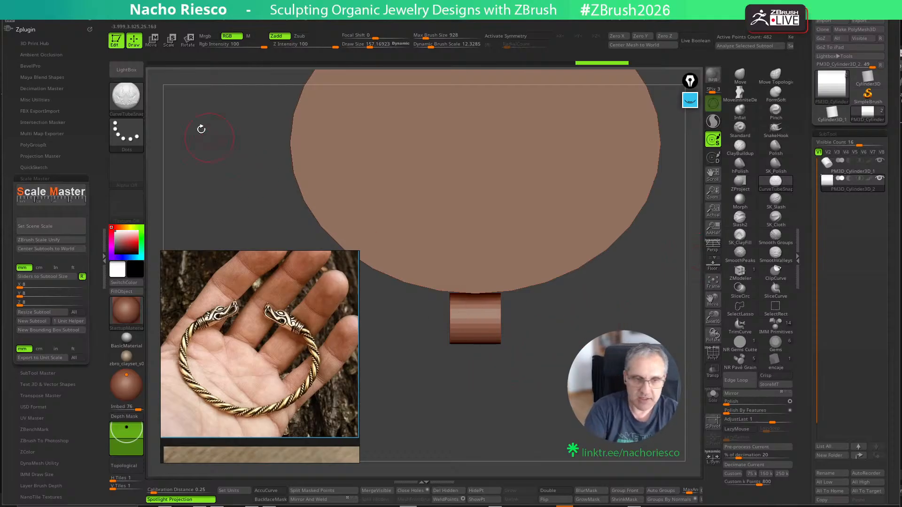
click(137, 238)
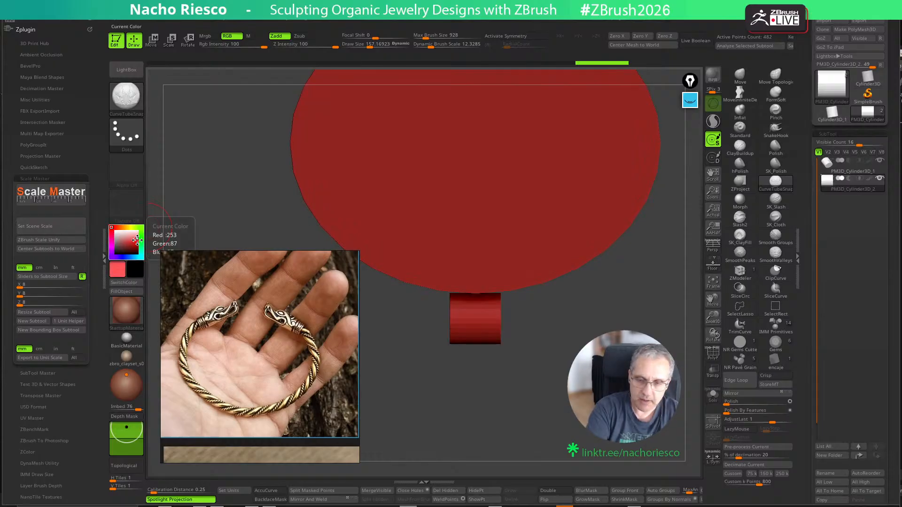
click(207, 37)
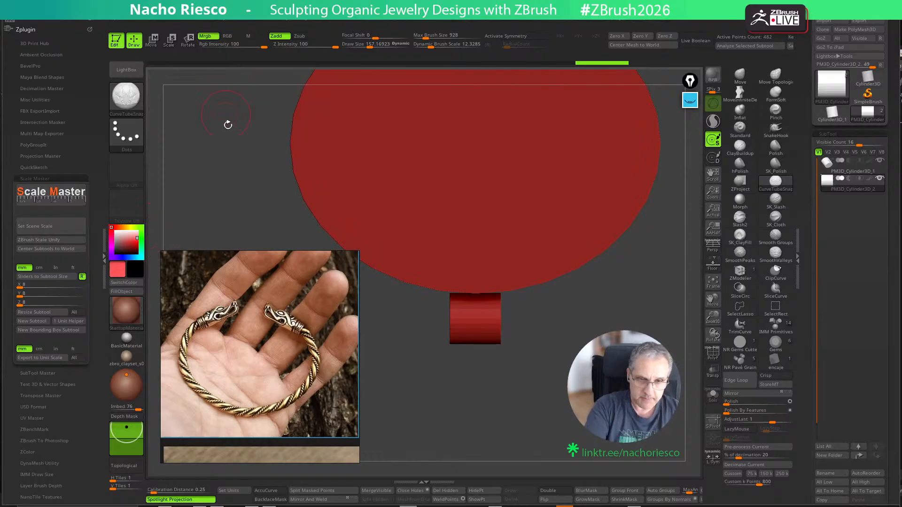
click(134, 292)
mouse_move(121, 235)
mouse_down()
mouse_move(119, 254)
mouse_move(108, 222)
mouse_up()
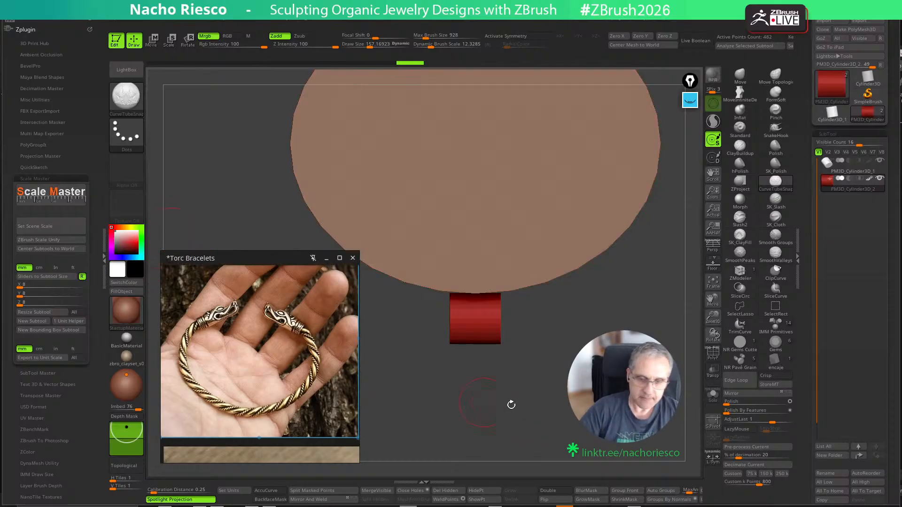
Check the red gauge cylinder against the oval one, make the oval cylinder the active subtool, and collapse Scale Master
drag(509, 400, 536, 361)
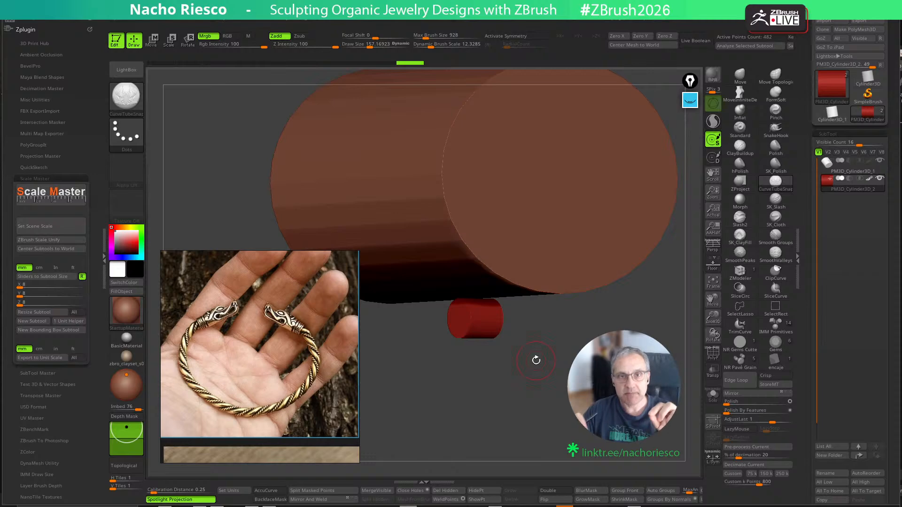
drag(537, 360, 569, 421)
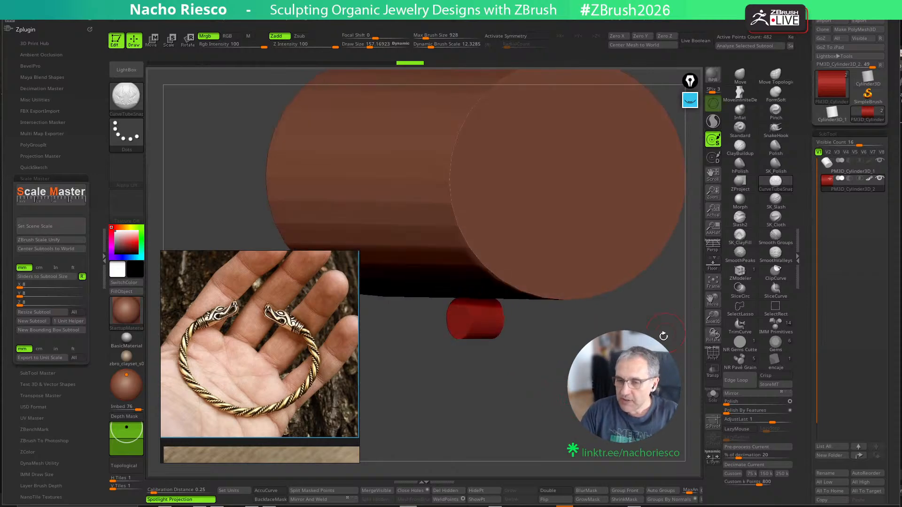
mouse_move(664, 334)
mouse_down()
mouse_move(659, 365)
mouse_move(660, 328)
mouse_up()
click(852, 171)
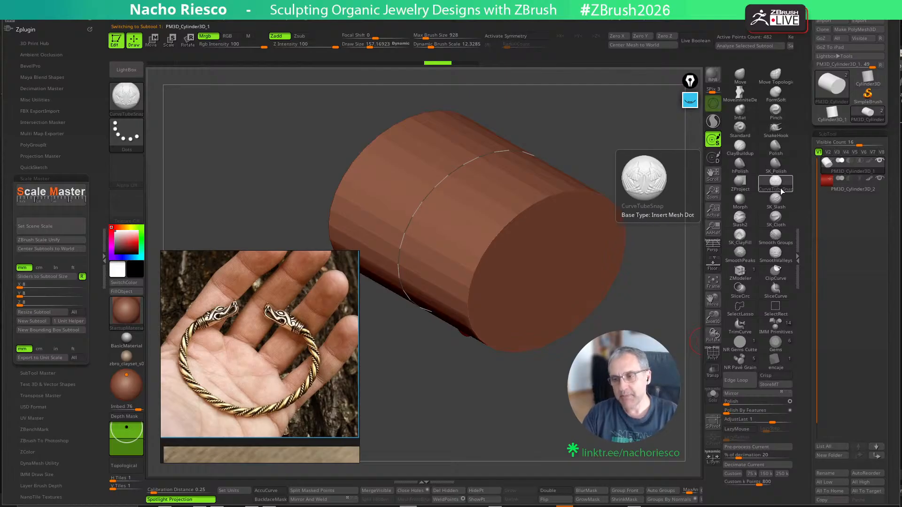
mouse_move(304, 265)
click(73, 179)
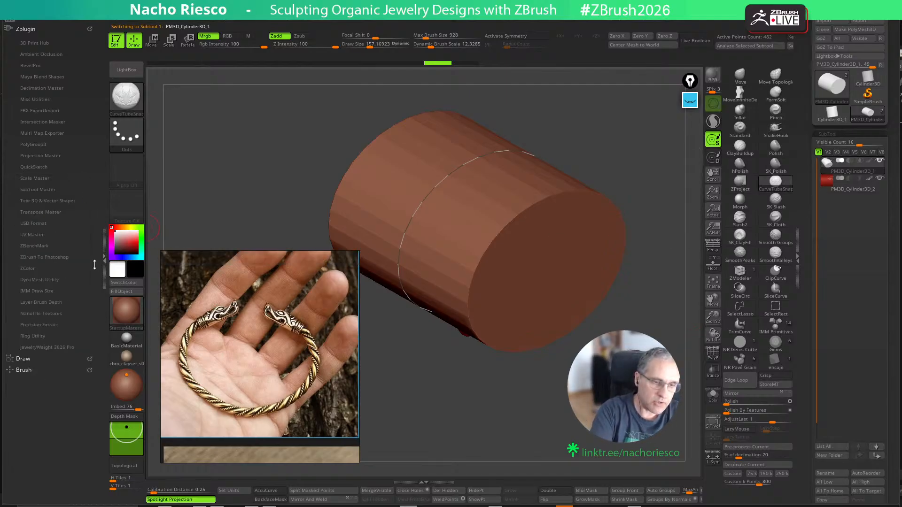
Set the desired IMM size to 8 mm and apply it as the CurveTubeSnap draw size
click(47, 292)
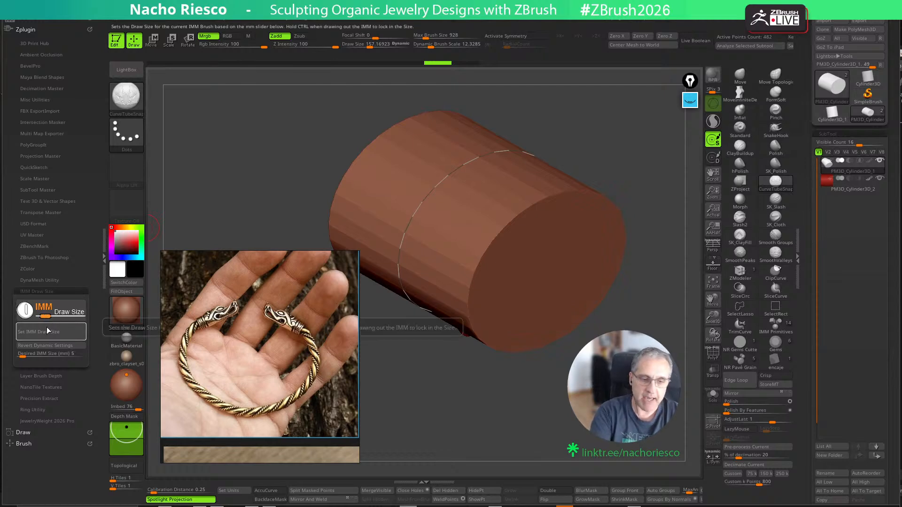
click(64, 355)
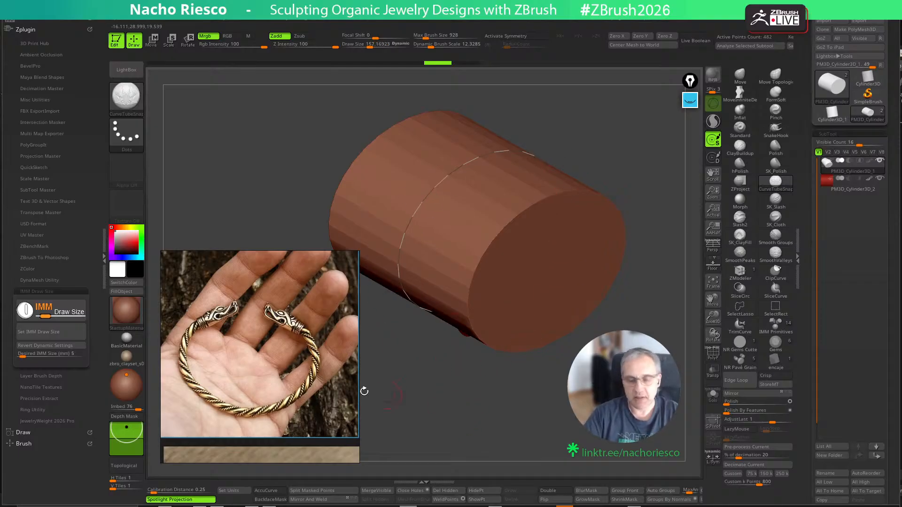
click(73, 356)
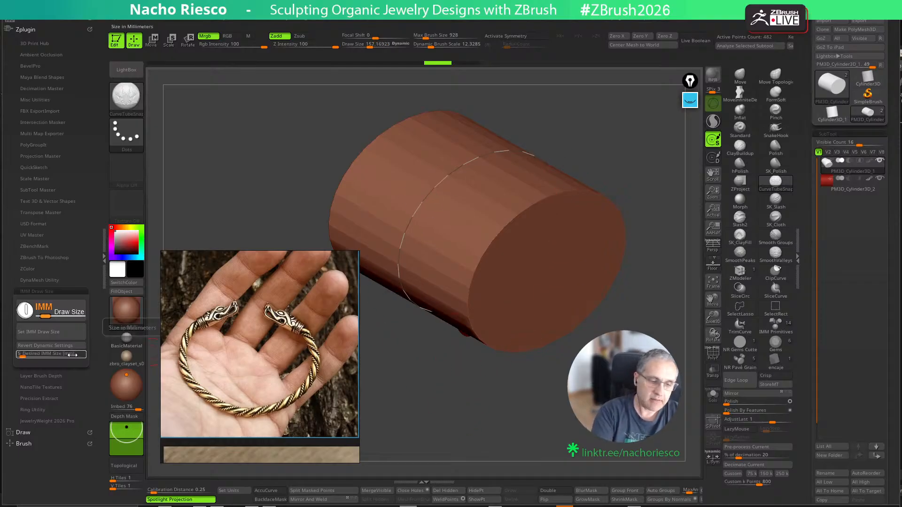
key(Return)
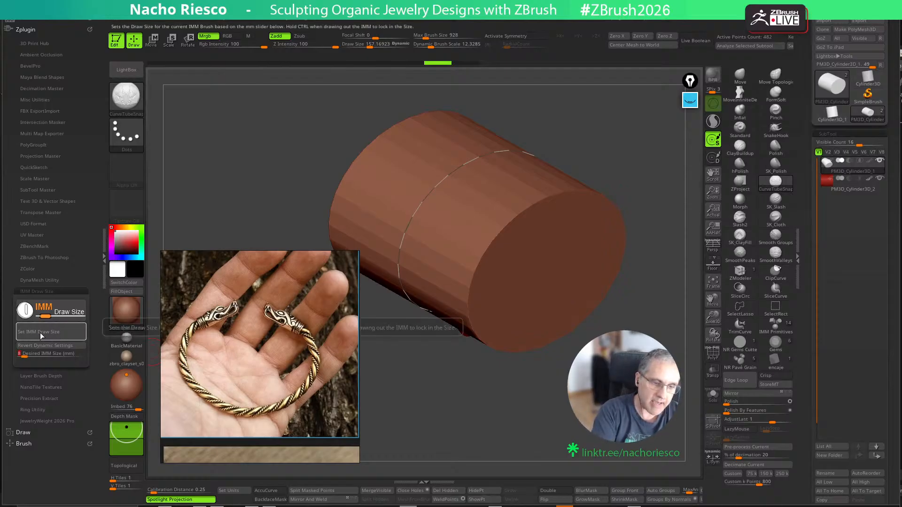
click(60, 333)
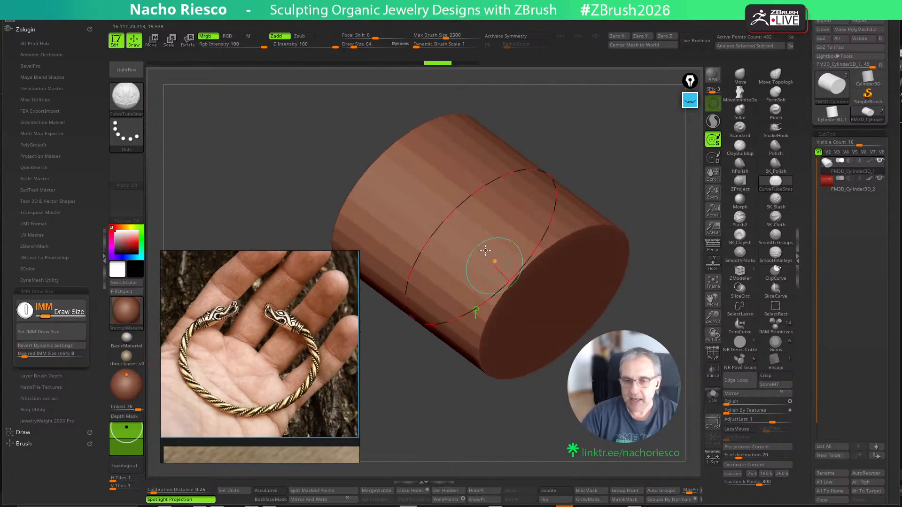
Generate the tube along the oval cylinder's mid-loop curve and compare its thickness with the red gauge cylinder from the end
click(458, 205)
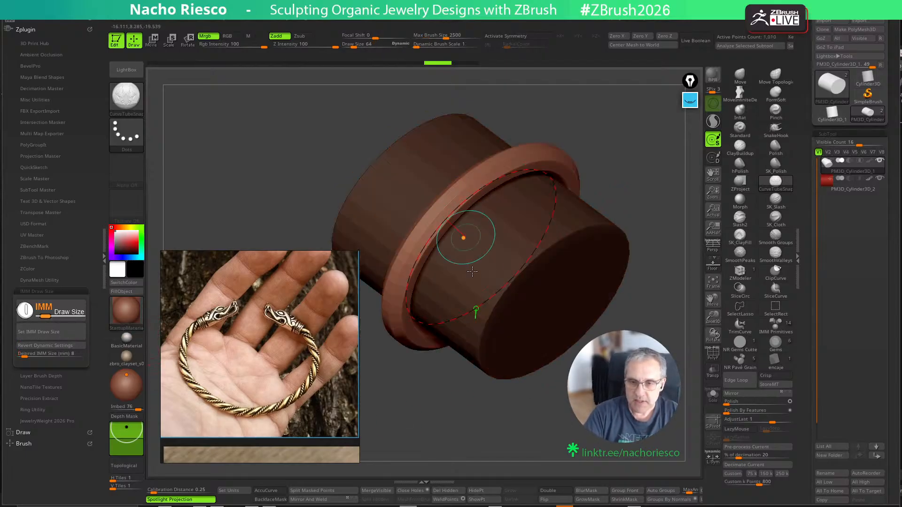
mouse_move(461, 229)
shift+mouse_down()
mouse_move(545, 447)
mouse_move(571, 448)
mouse_move(561, 465)
mouse_move(545, 412)
shift+mouse_up()
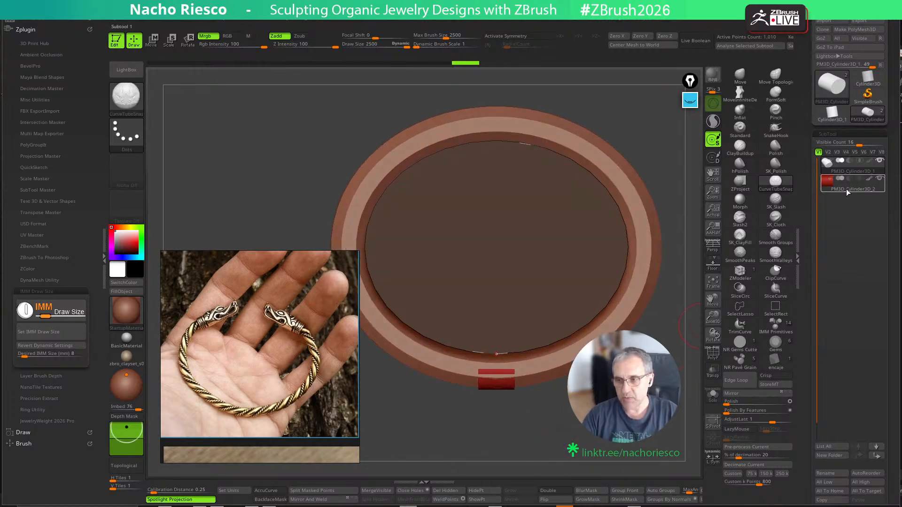
mouse_move(848, 192)
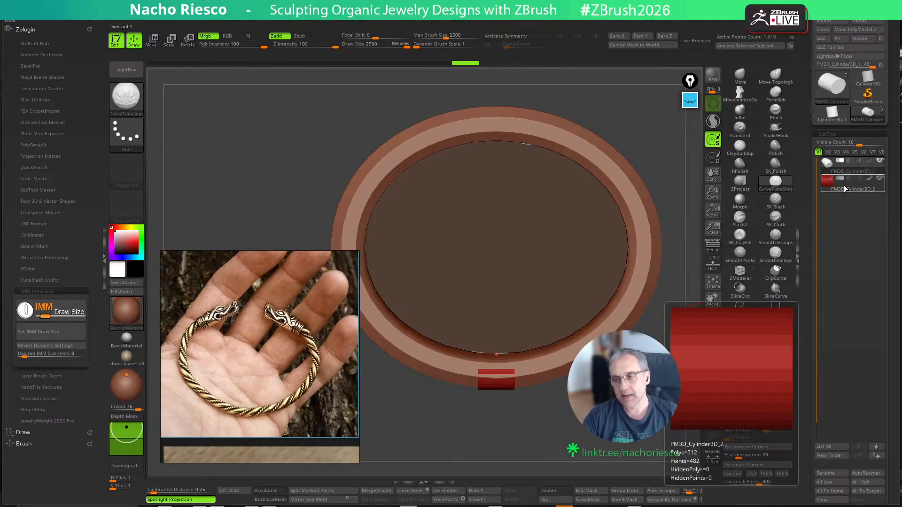
drag(548, 400, 528, 418)
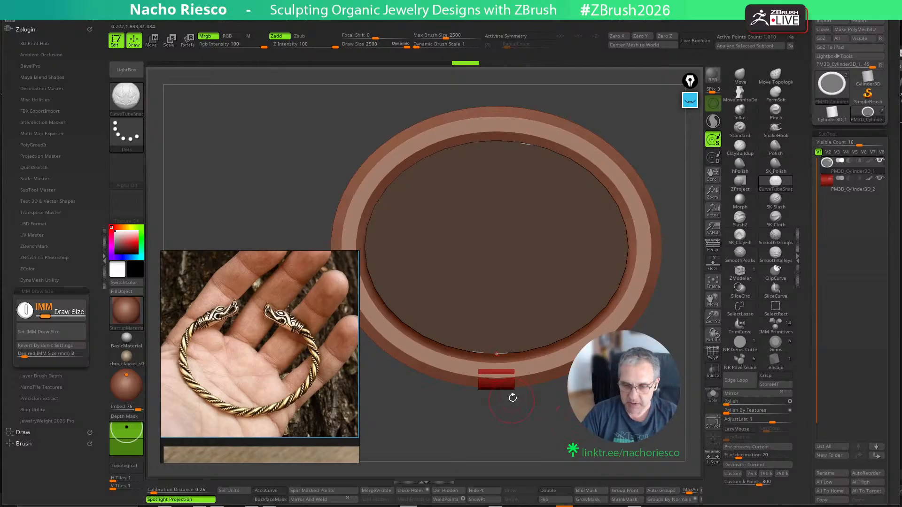
Inspect the tube's thickness against the red gauge cylinder up close, and undo the tube
ctrl+right_drag(535, 421, 546, 472)
alt+right_drag(543, 439, 539, 219)
ctrl+right_drag(496, 264, 490, 470)
alt+right_drag(417, 425, 445, 394)
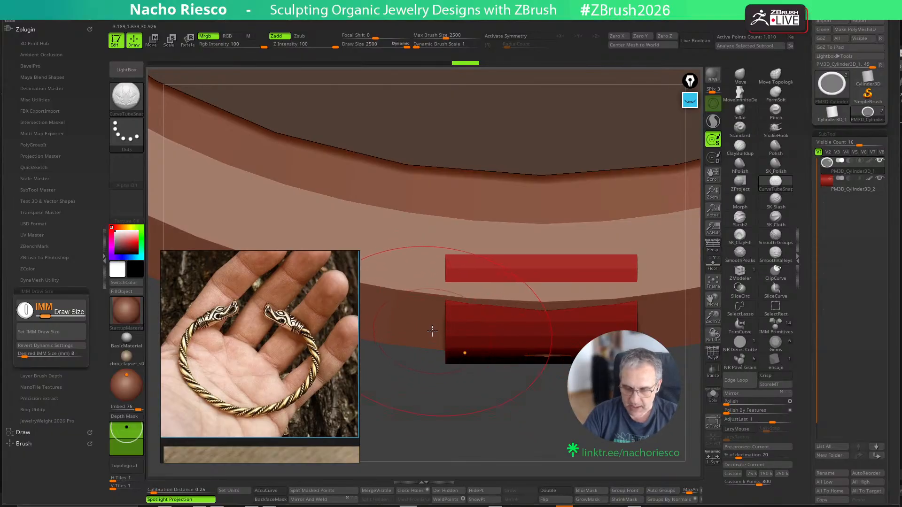
ctrl+right_drag(463, 439, 466, 296)
key(ctrl+z)
ctrl+right_drag(543, 397, 541, 315)
alt+right_drag(541, 315, 514, 417)
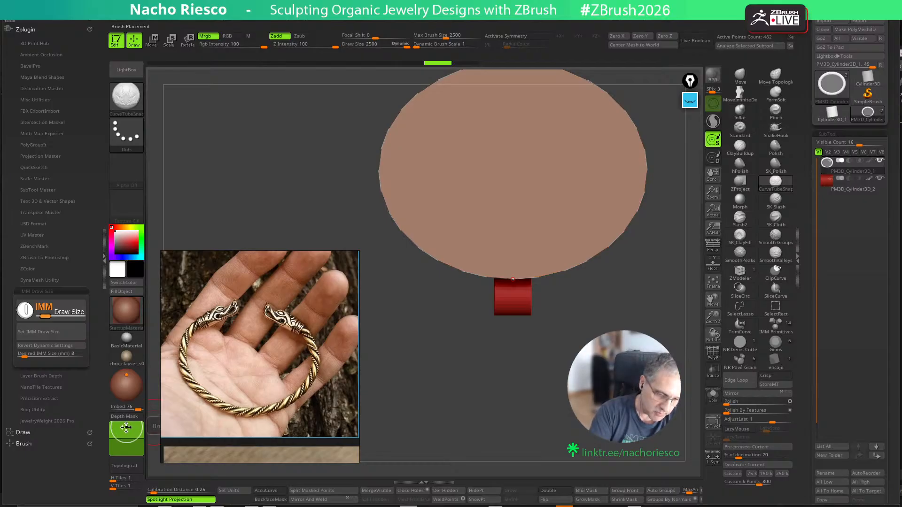
Try a brush Imbed of 88, regenerate the tube on the mid-loop curve, and inspect its contact with the oval cylinder
drag(126, 428, 126, 425)
right_drag(396, 416, 452, 432)
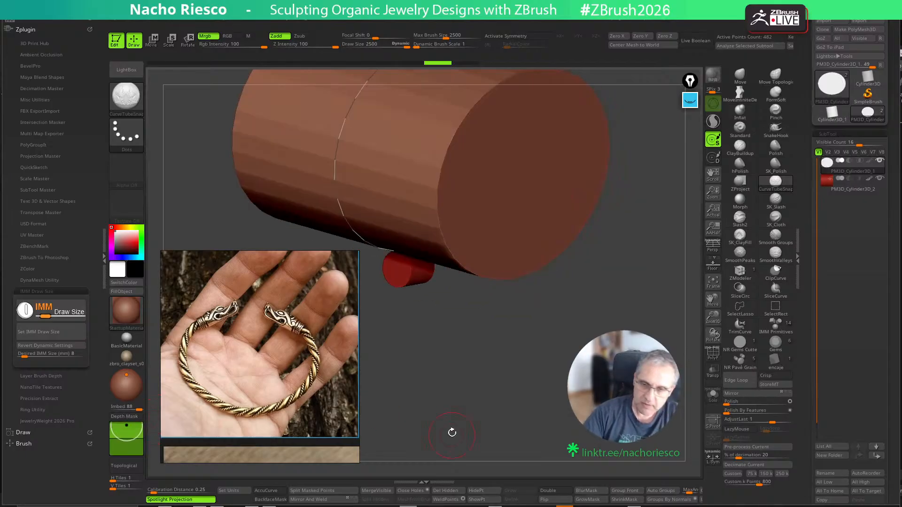
click(341, 163)
mouse_move(523, 419)
shift+right_down()
mouse_move(500, 425)
mouse_move(521, 425)
shift+right_up()
alt+right_drag(292, 192, 448, 313)
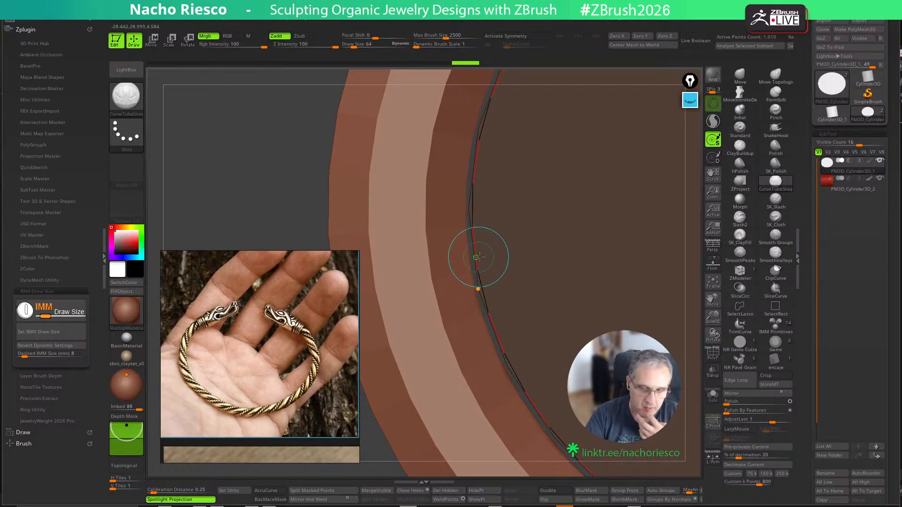
Undo the Imbed 88 tube, regenerate it around the oval cylinder with Imbed at 76, and check the fit from the end
key(ctrl+z)
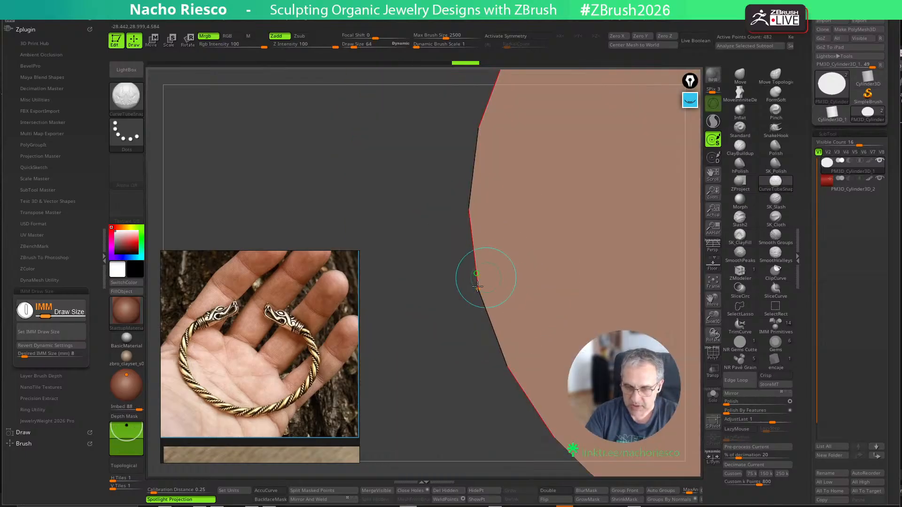
key(ctrl+z)
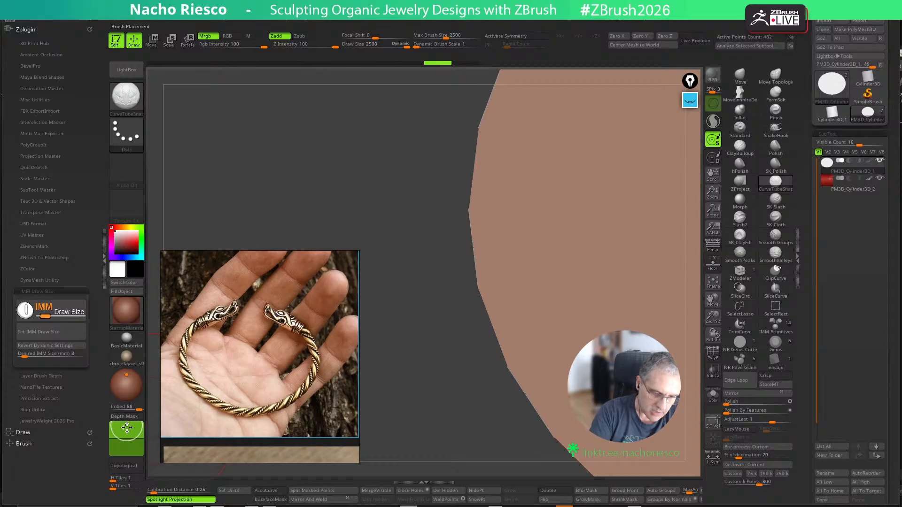
key(ctrl+shift+z)
key(ctrl+shift+z)
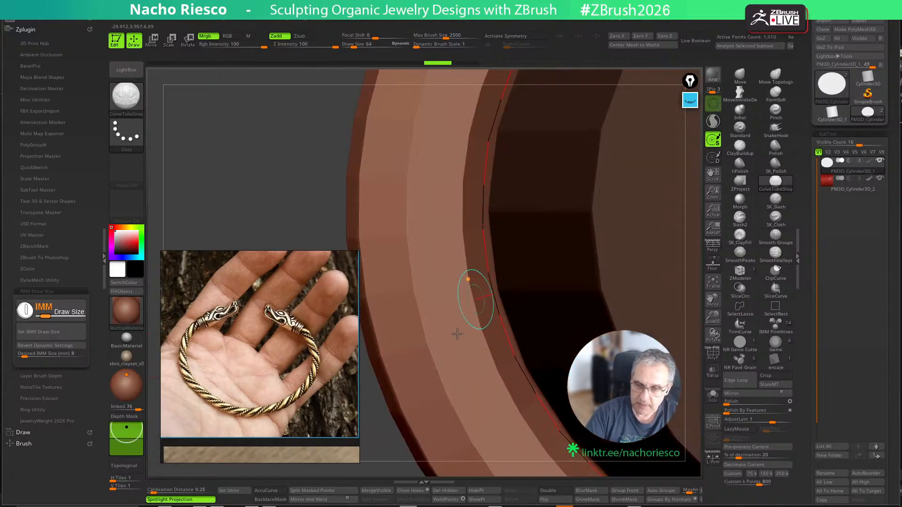
key(ctrl+shift+z)
shift+drag(394, 457, 387, 458)
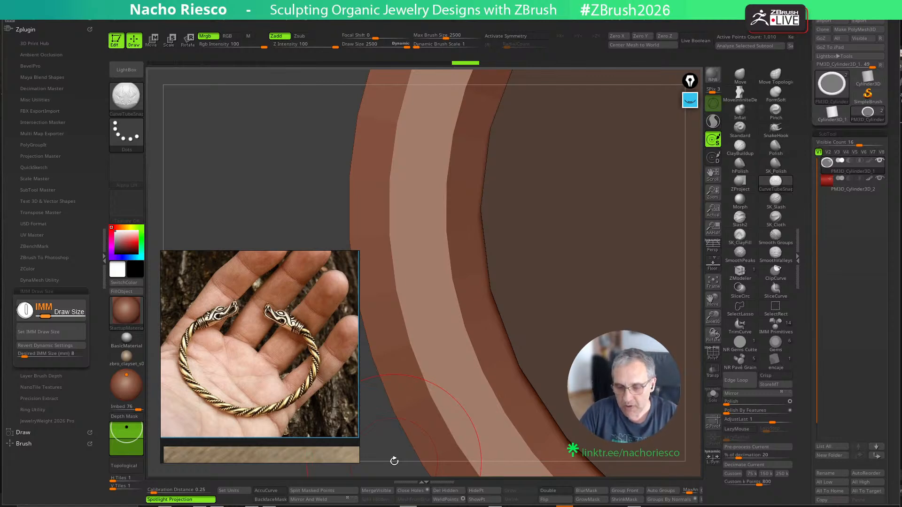
alt+drag(394, 461, 451, 441)
alt+drag(512, 469, 445, 427)
mouse_move(503, 429)
mouse_down()
mouse_move(505, 452)
mouse_move(500, 430)
mouse_move(512, 432)
mouse_up()
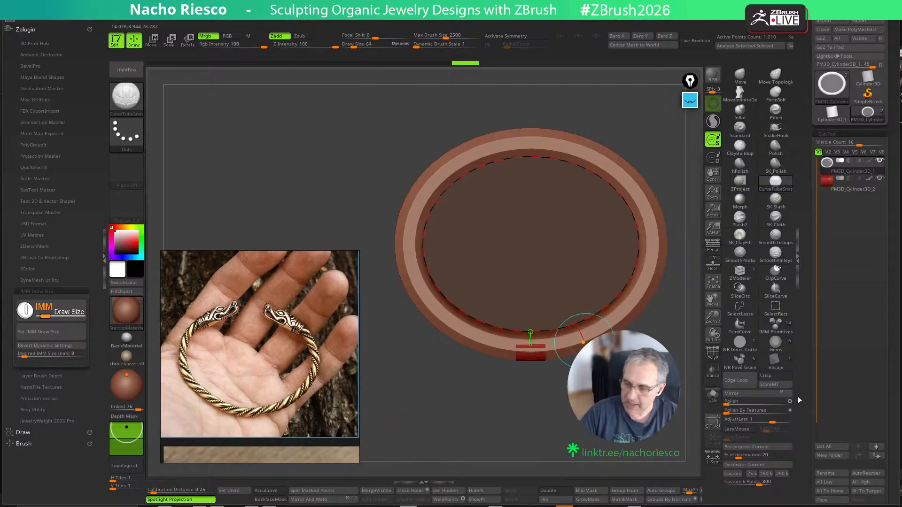
Split the tube from the oval cylinder into its own subtool using Split Unmasked Points, and select the new subtool
scroll(813, 370, down, 5)
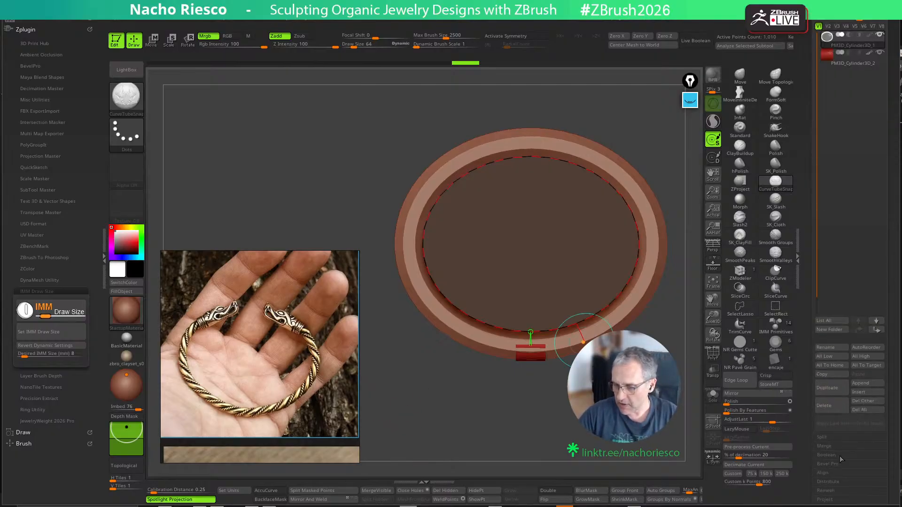
click(831, 437)
click(846, 472)
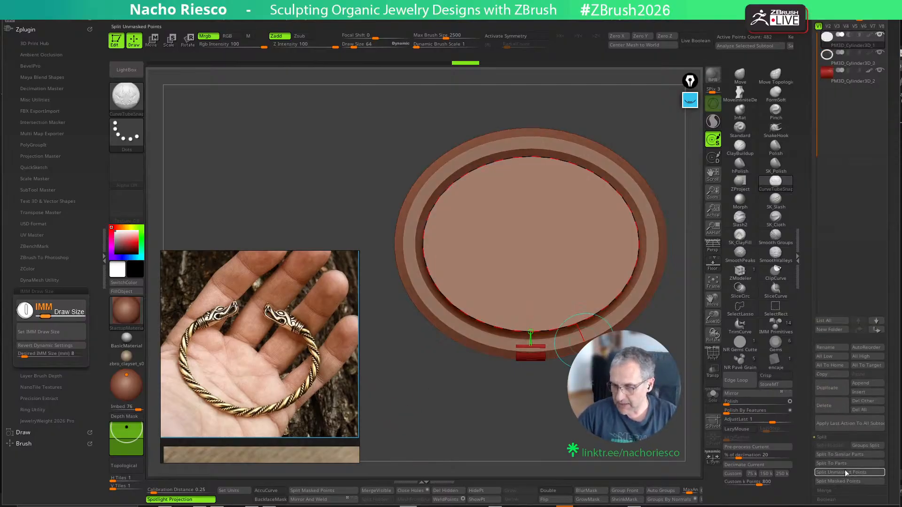
click(853, 59)
drag(628, 420, 681, 425)
Rename the oval cylinder subtool as "wrist reference"
click(846, 44)
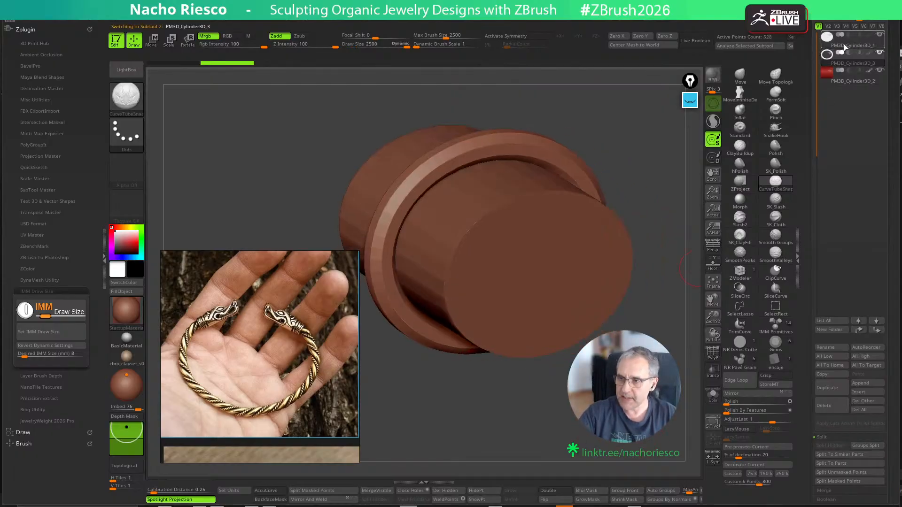
click(820, 348)
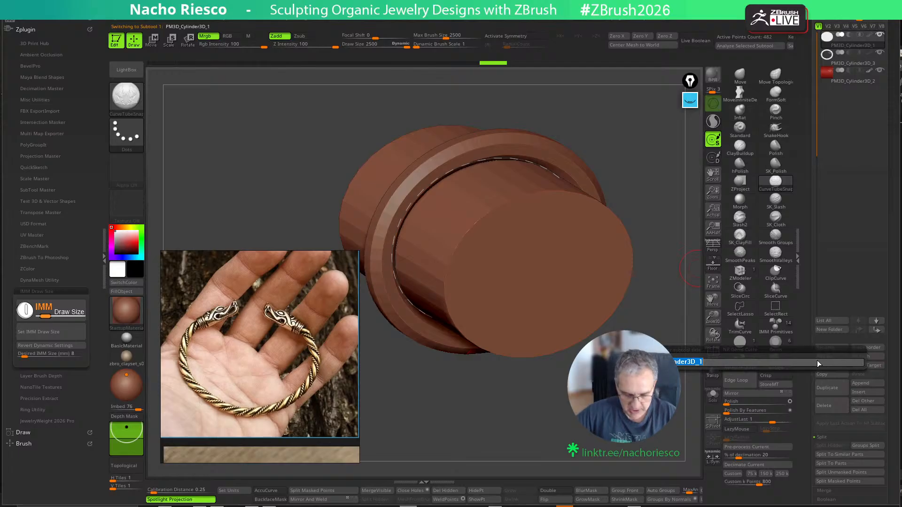
key(BackSpace)
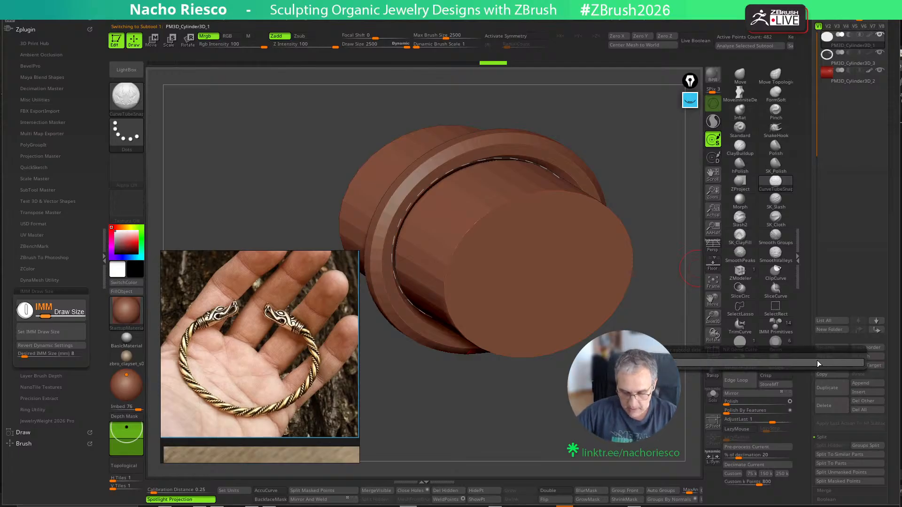
text(wrist referenc)
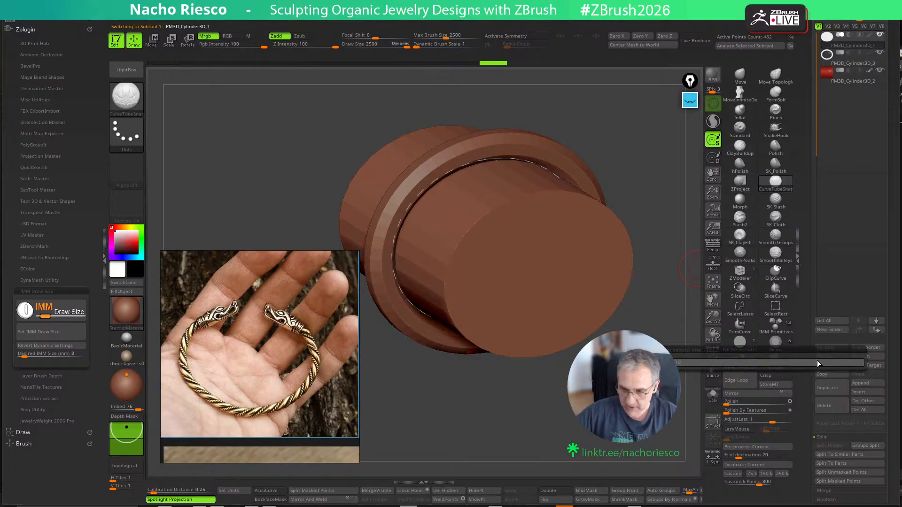
text(e)
key(Return)
Rename the split tube subtool as "bracelet body"
click(841, 60)
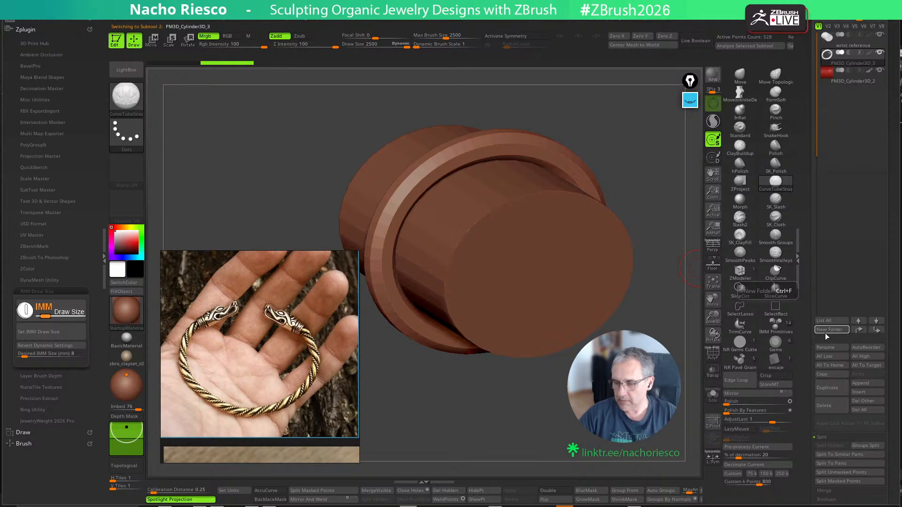
click(826, 348)
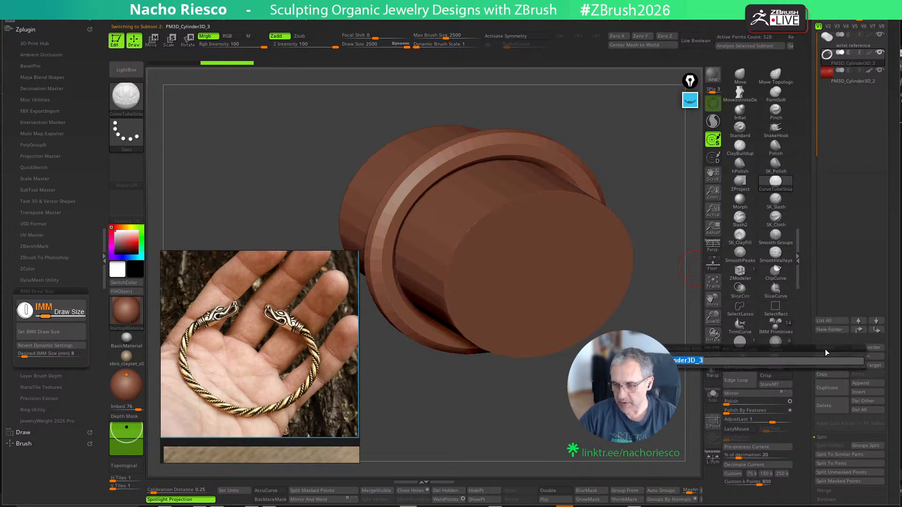
key(BackSpace)
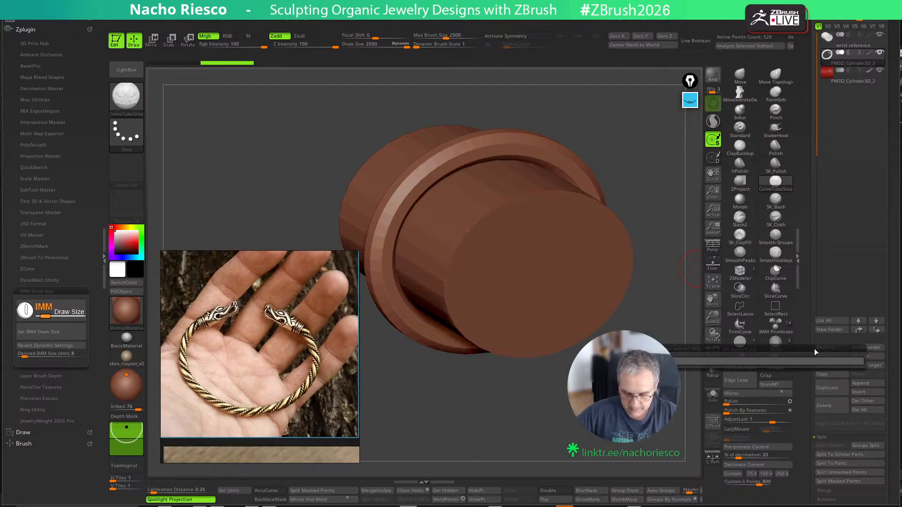
text(bracelet body)
key(Return)
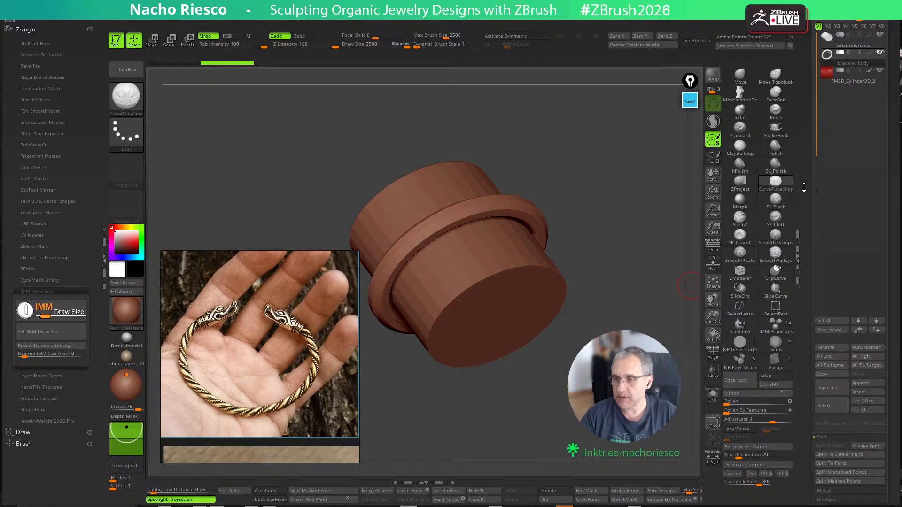
drag(811, 53, 812, 158)
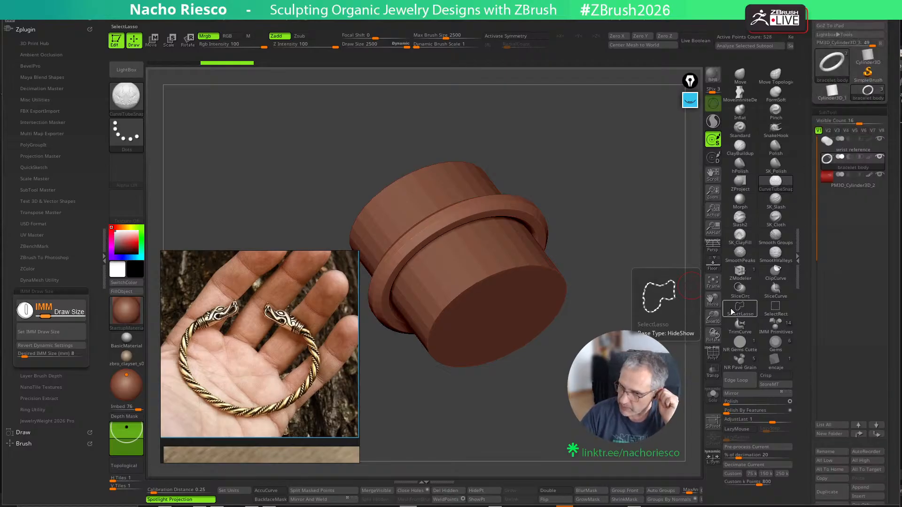
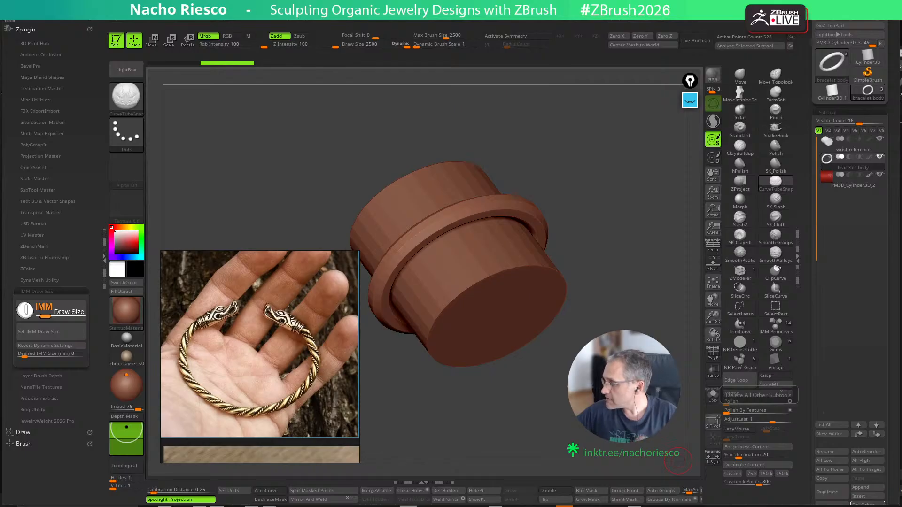
Collapse the Zplugin tray to enlarge the canvas, and reframe the bracelet and wrist reference
drag(542, 379, 559, 400)
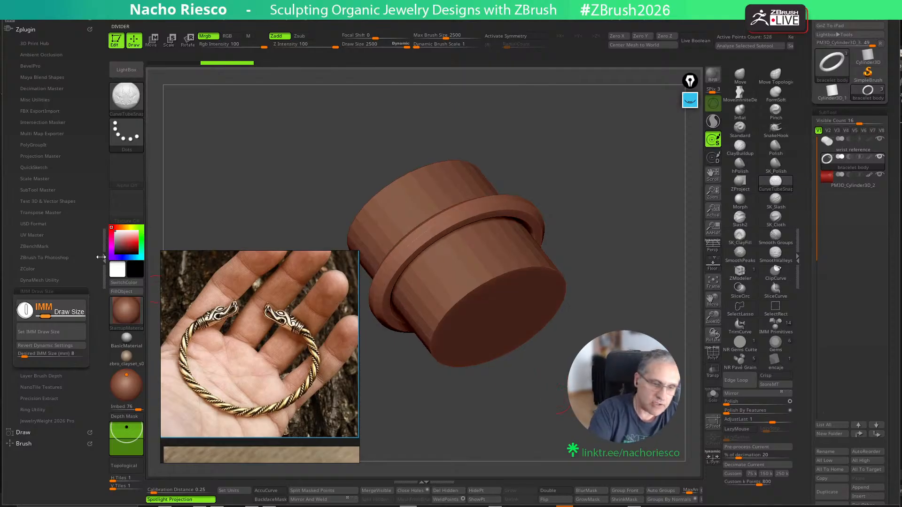
click(101, 257)
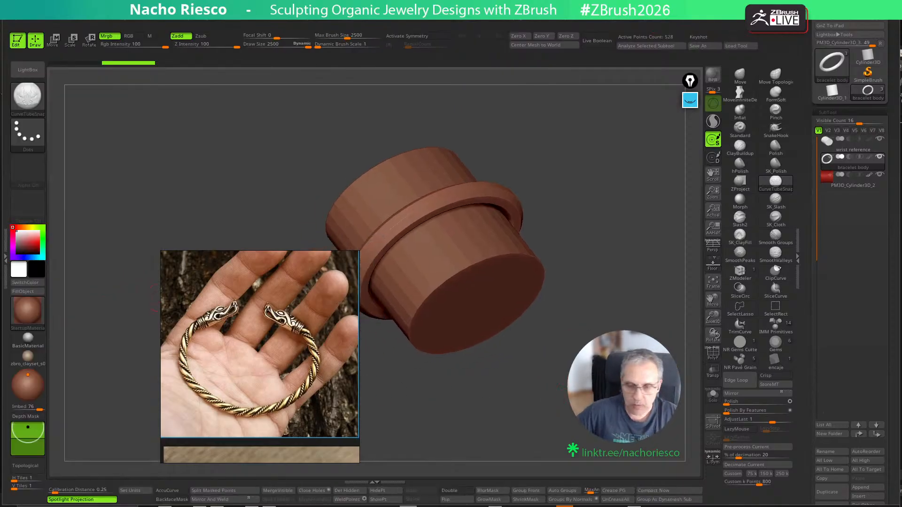
drag(510, 393, 489, 392)
alt+drag(489, 393, 524, 415)
key(space)
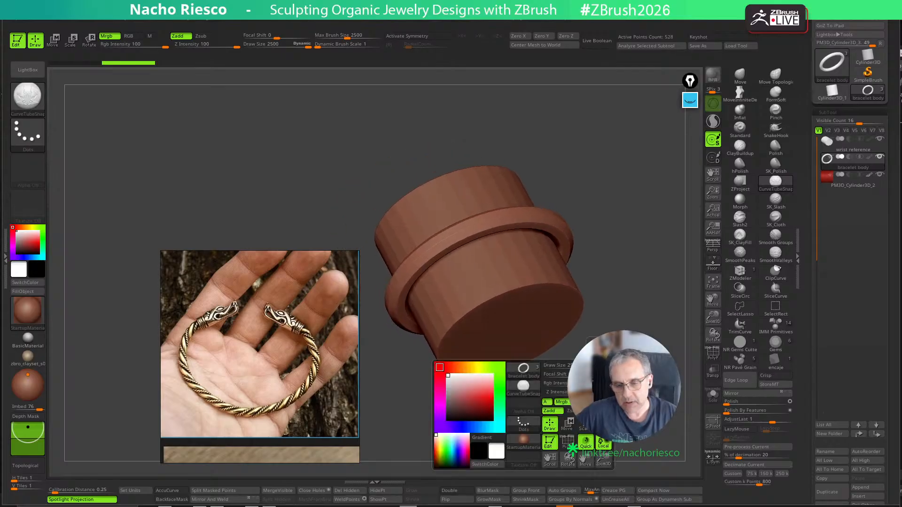
drag(586, 203, 598, 217)
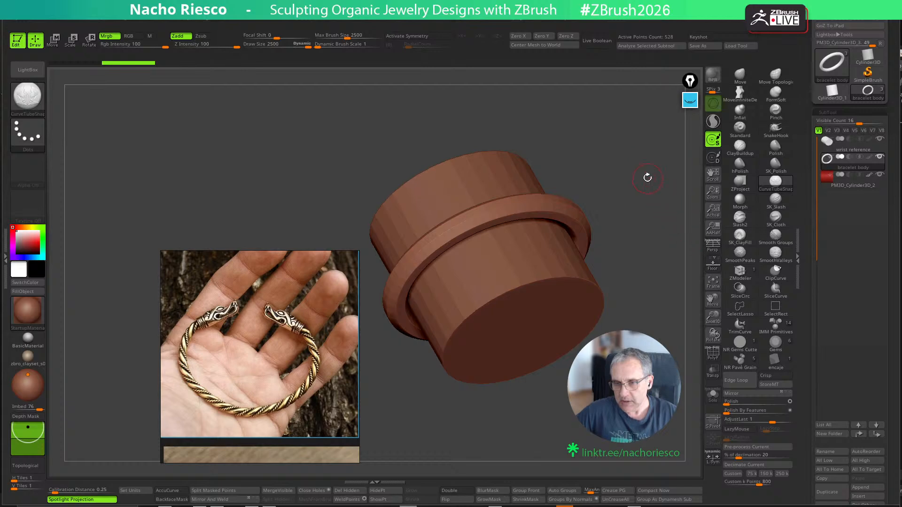
drag(647, 177, 644, 166)
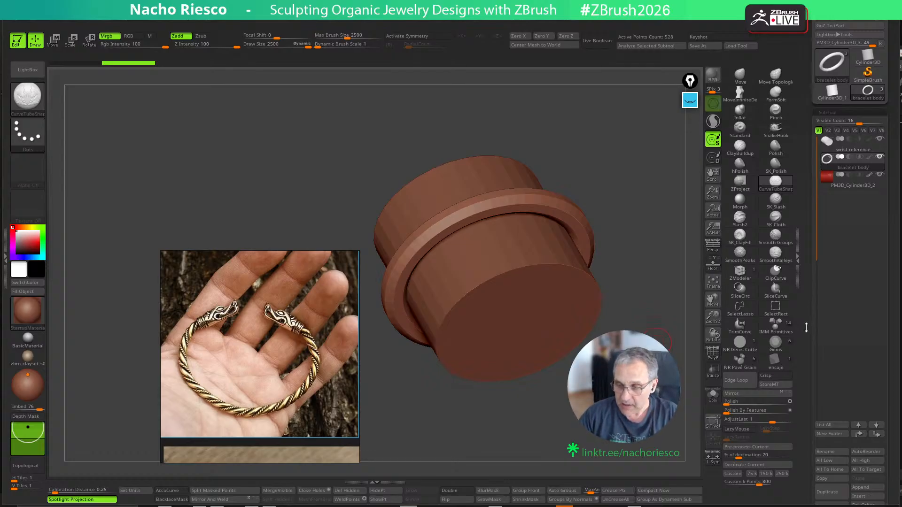
Duplicate the bracelet body subtool and display its PolyFrame to compare the mesh with the reference photo's twisted band
scroll(831, 170, down, 3)
click(827, 432)
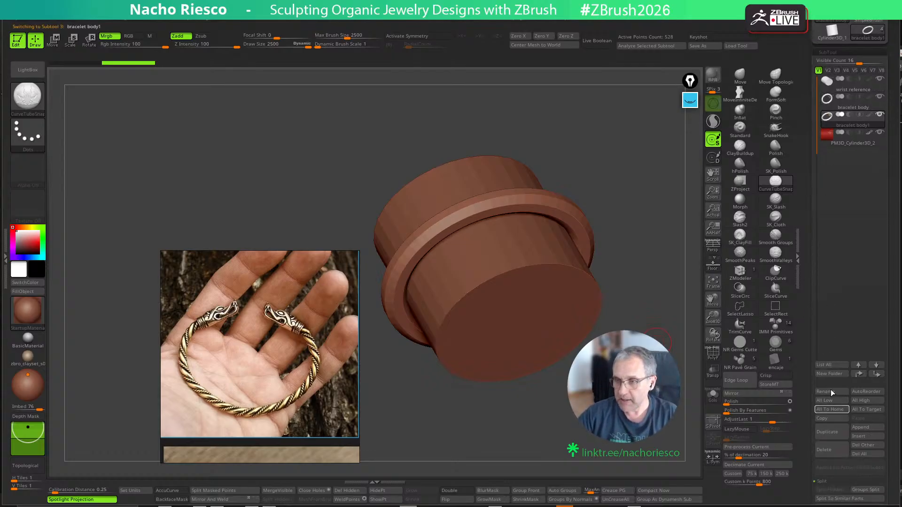
mouse_move(852, 100)
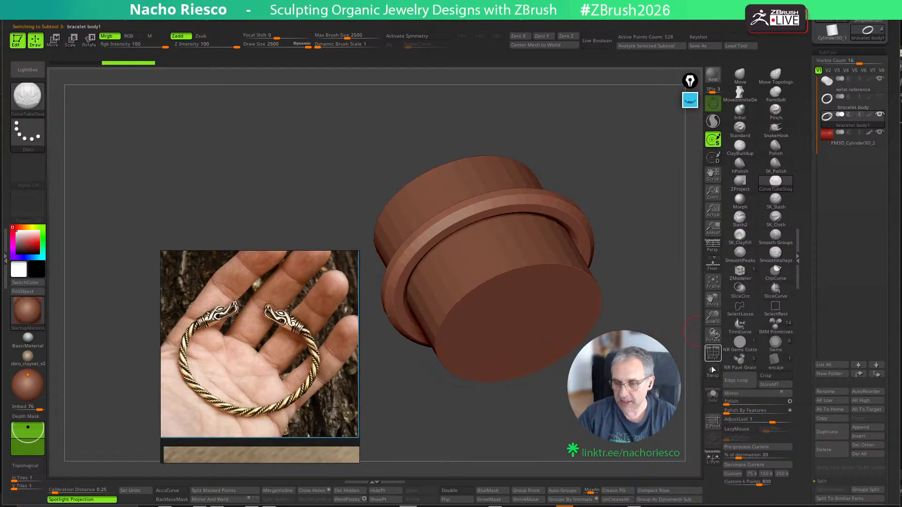
click(713, 354)
drag(587, 423, 597, 444)
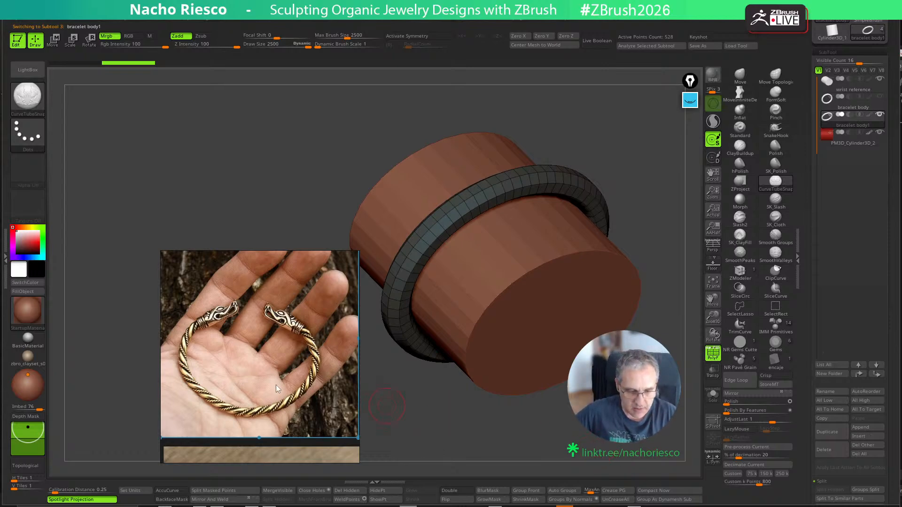
scroll(268, 383, up, 5)
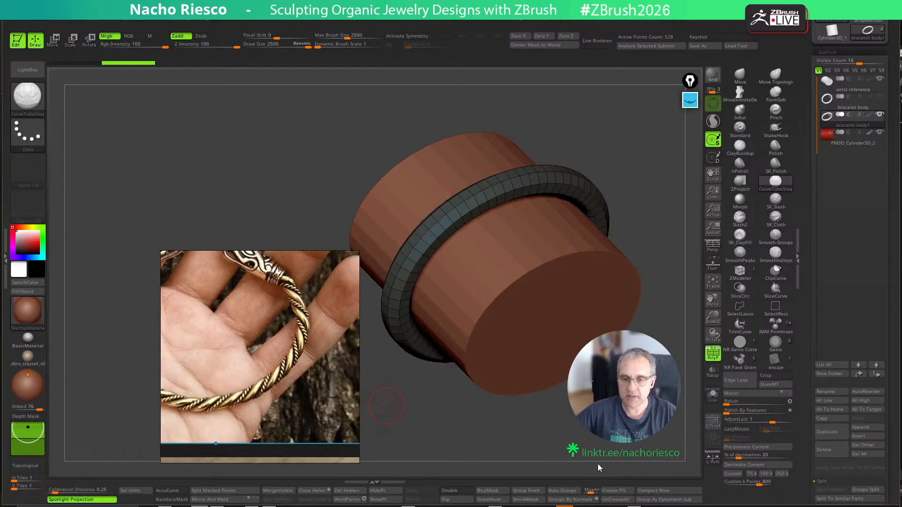
drag(386, 405, 646, 452)
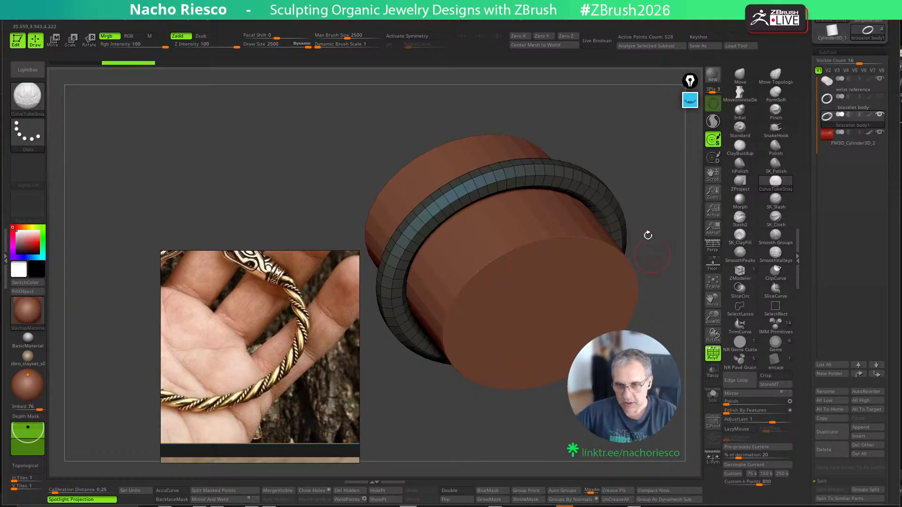
Switch to the Cylinder3D_1 tool, convert it to a PolyMesh3D, and activate the Move gizmo on it
key(e)
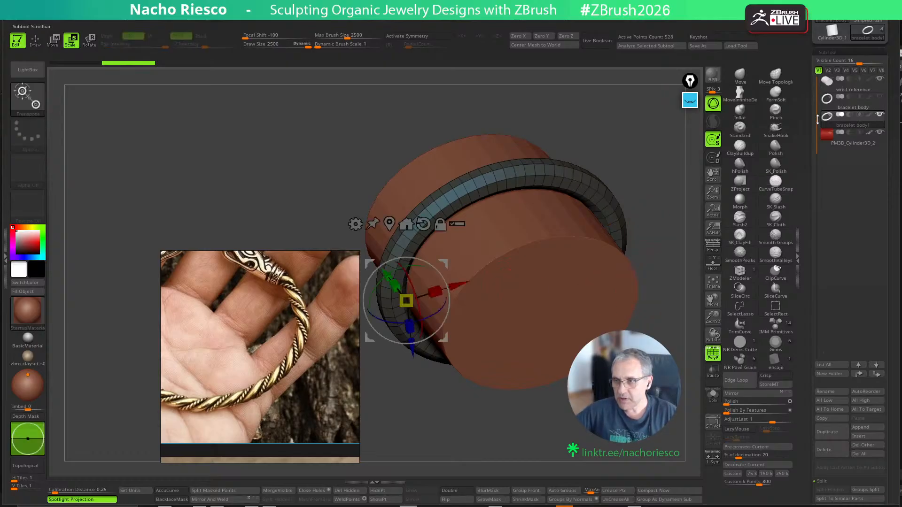
scroll(841, 141, up, 4)
click(833, 155)
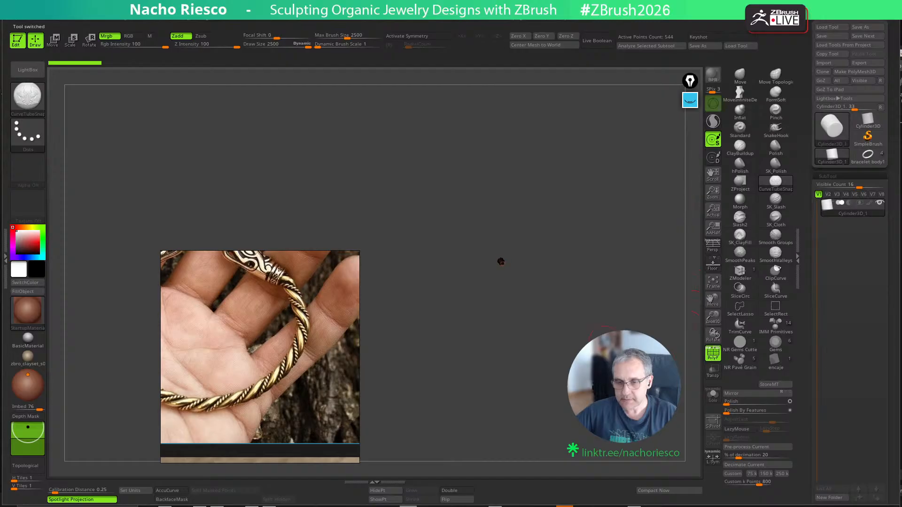
mouse_move(596, 298)
mouse_down()
mouse_move(596, 234)
mouse_move(585, 324)
mouse_move(620, 376)
mouse_up()
click(854, 71)
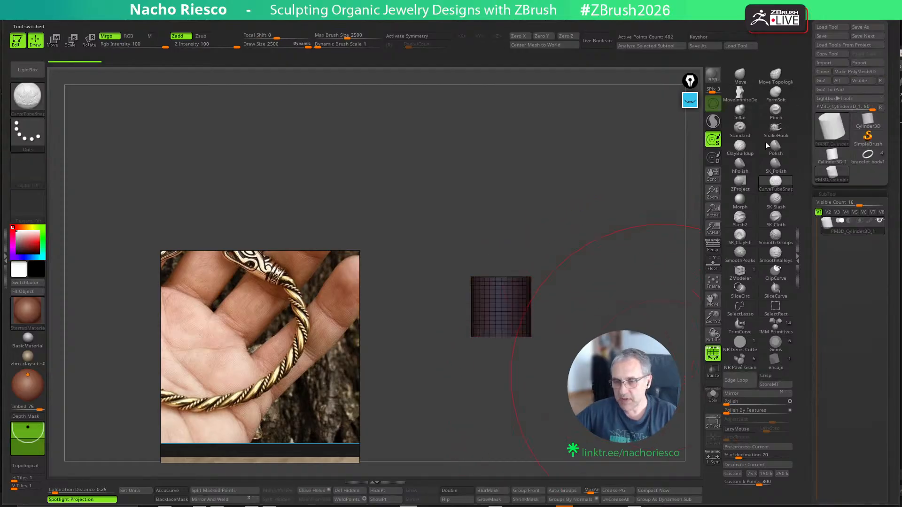
key(w)
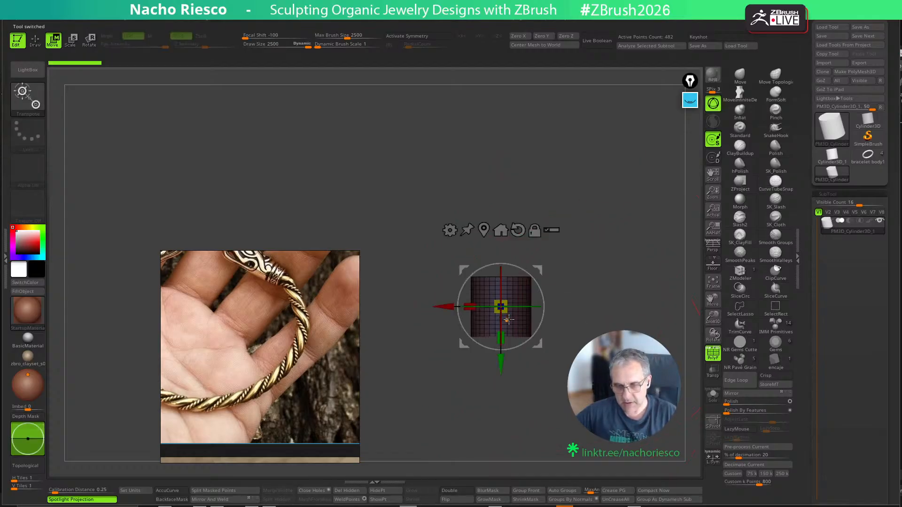
Stretch the cylinder along its Y axis into a long rod
drag(501, 337, 532, 468)
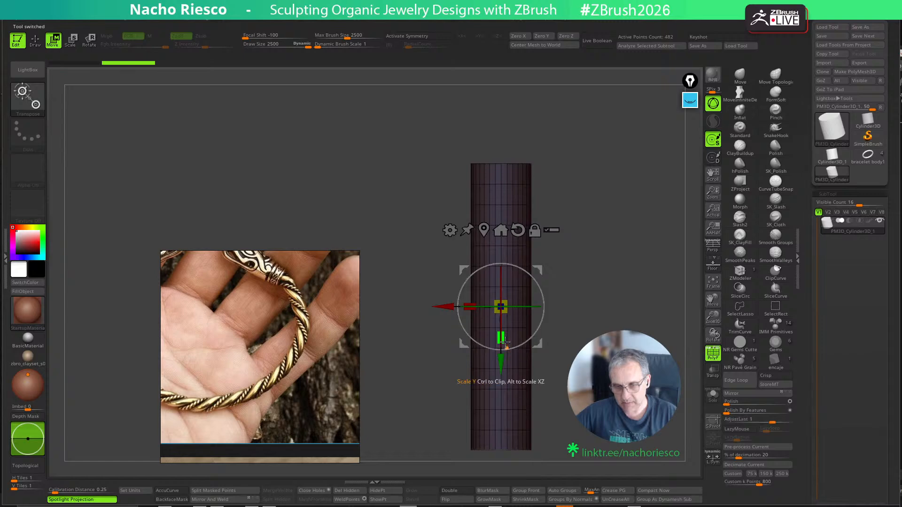
drag(505, 344, 506, 349)
key(q)
ctrl+right_drag(583, 325, 573, 291)
key(w)
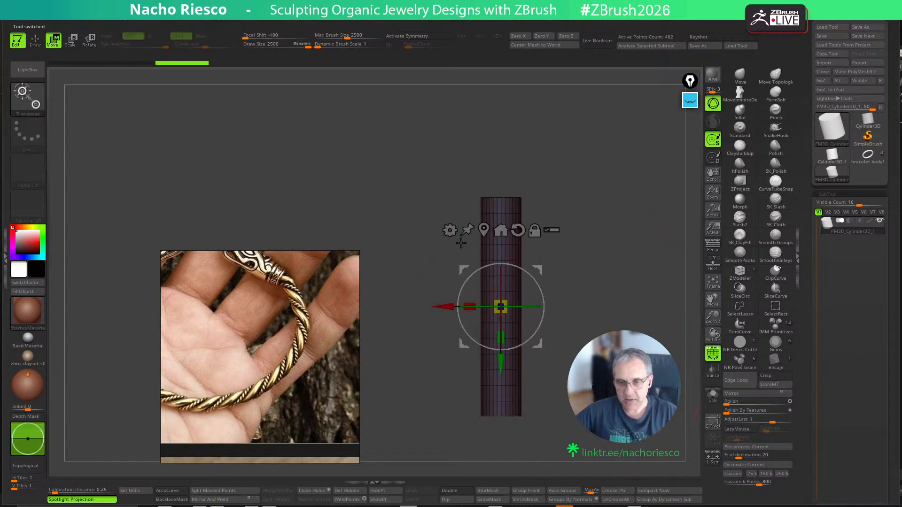
Apply the Twist deformer around the rod's long axis and accept the deformation
click(450, 230)
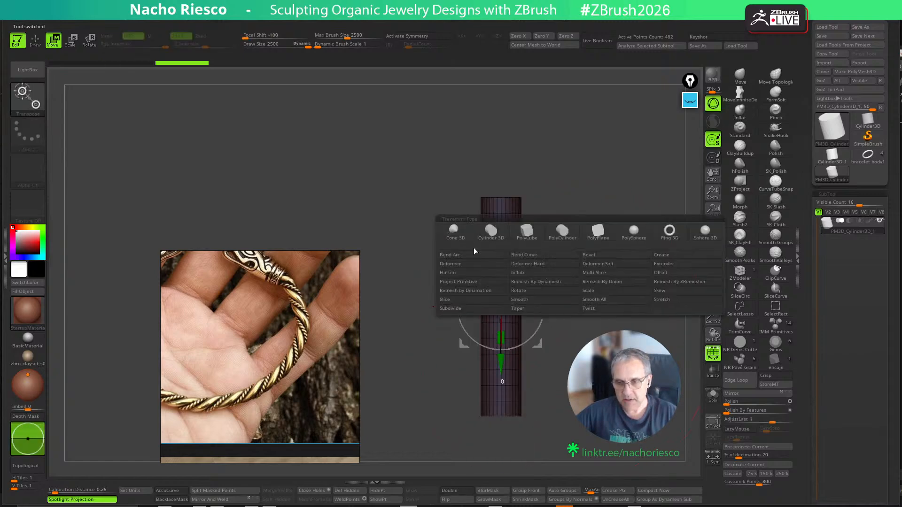
click(597, 309)
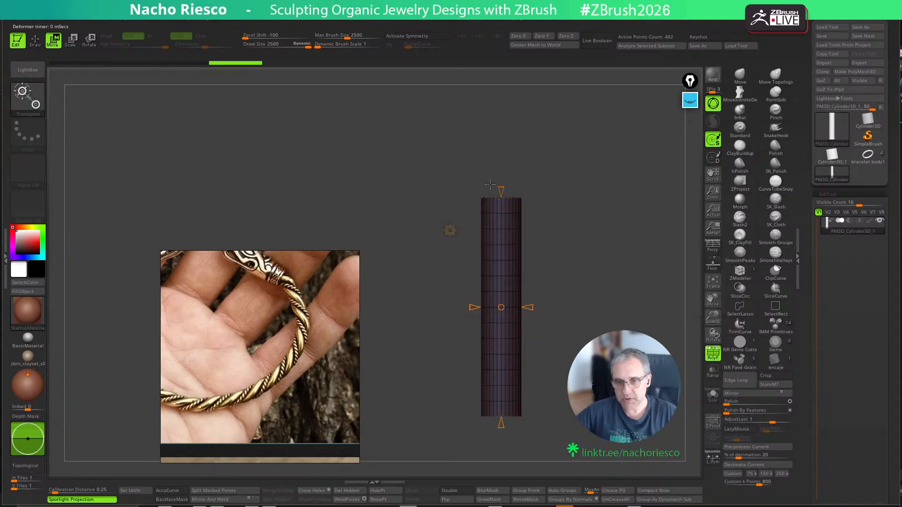
drag(501, 191, 501, 125)
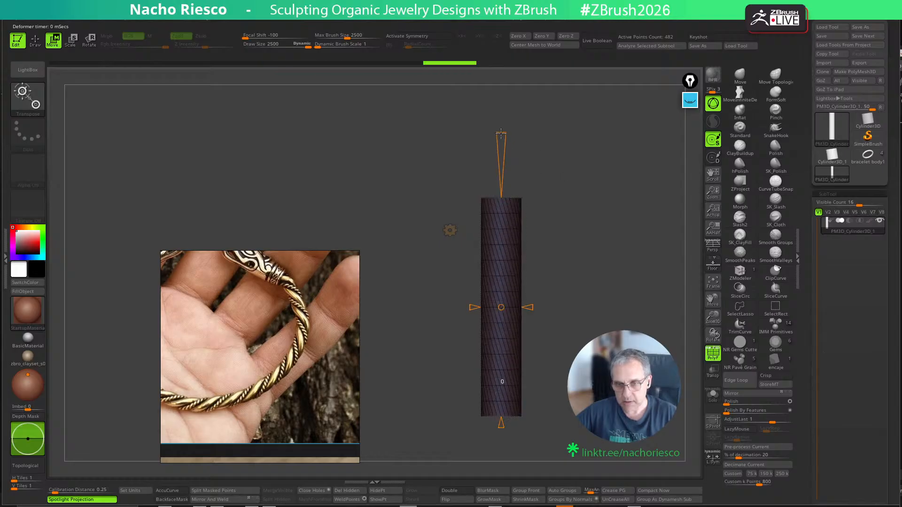
key(q)
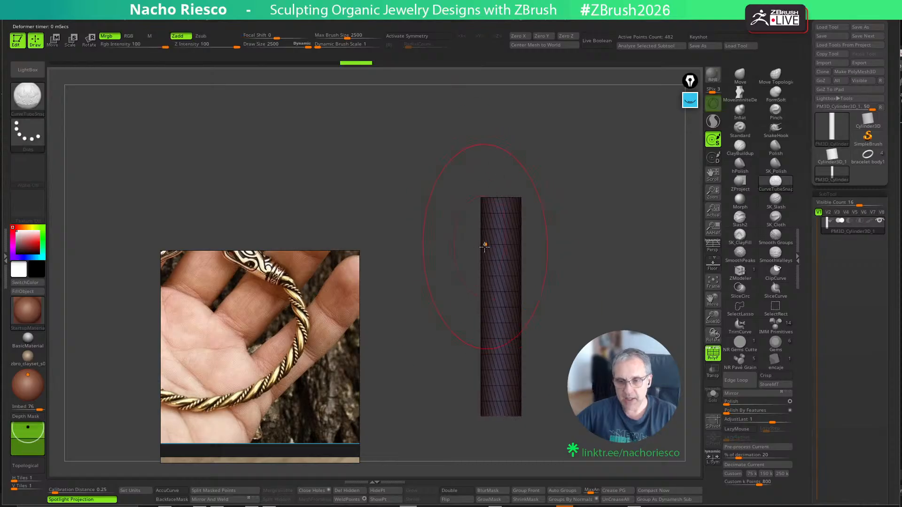
key(w)
click(449, 229)
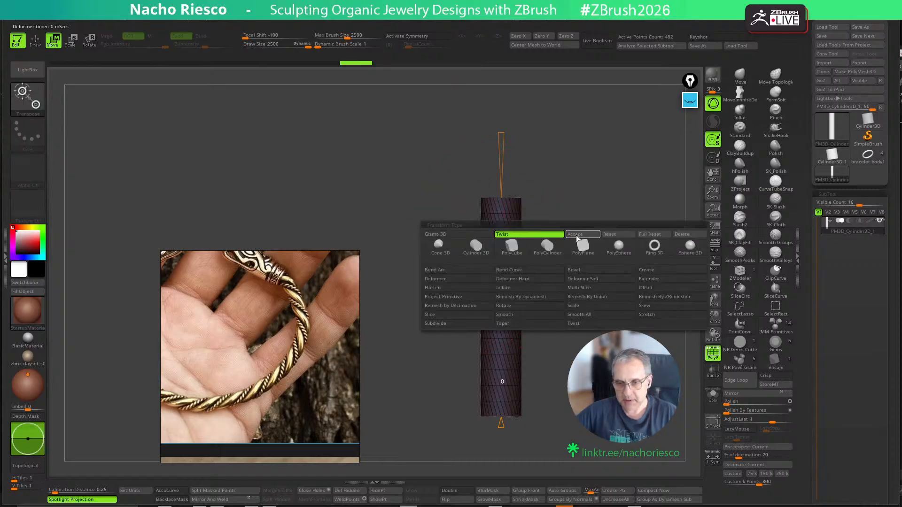
click(451, 234)
Bend the twisted rod into a closed ring with the Bend Arc deformer
click(452, 230)
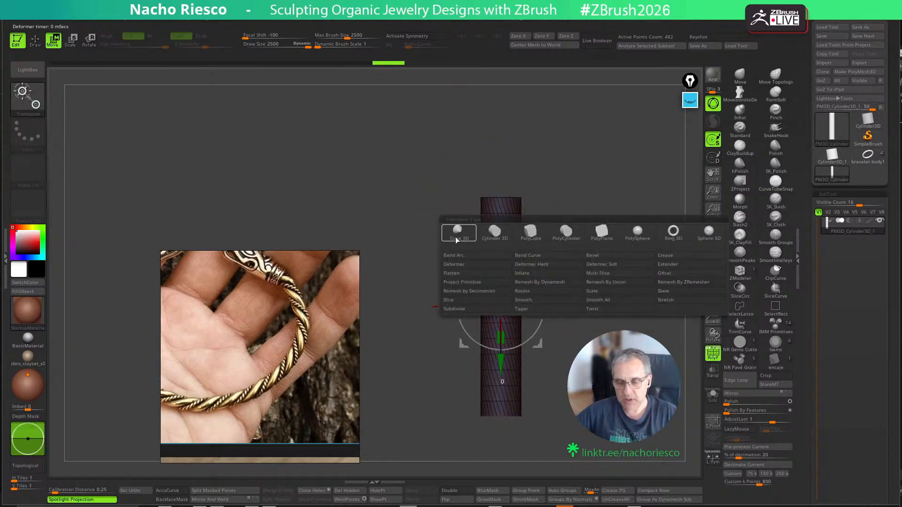
click(480, 259)
mouse_move(518, 300)
mouse_down()
mouse_move(542, 300)
mouse_move(420, 300)
mouse_up()
key(q)
drag(561, 361, 474, 339)
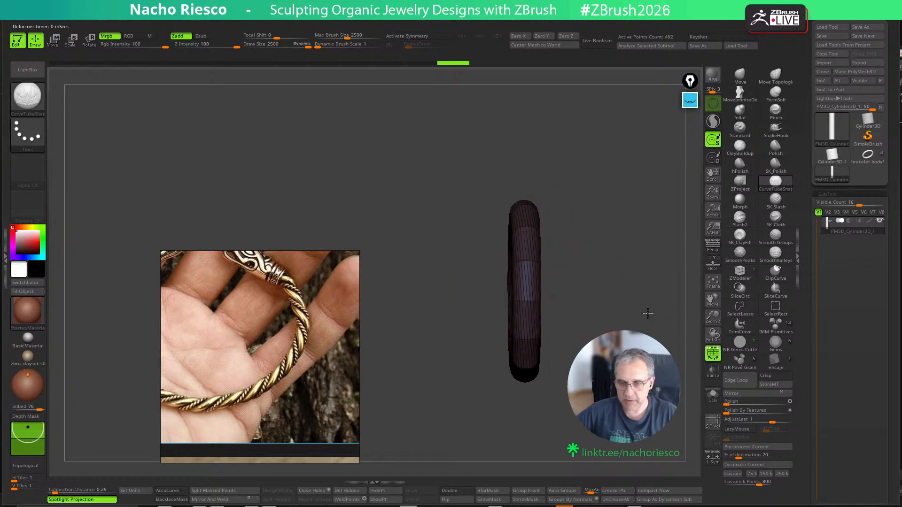
shift+drag(505, 196, 415, 212)
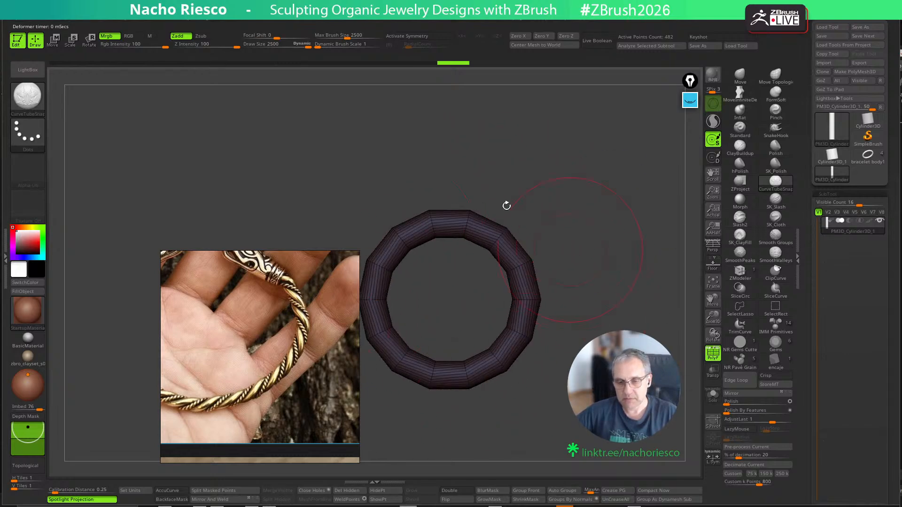
Bring the whole bracelet into view in the reference photo, and accept the ring's Bend Arc deformation
alt+drag(562, 392, 545, 397)
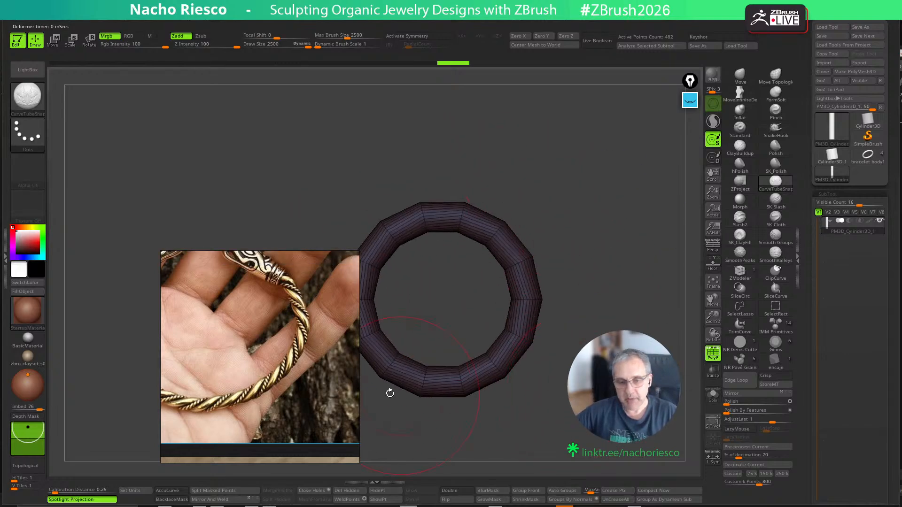
scroll(266, 345, down, 3)
middle_drag(266, 345, 302, 335)
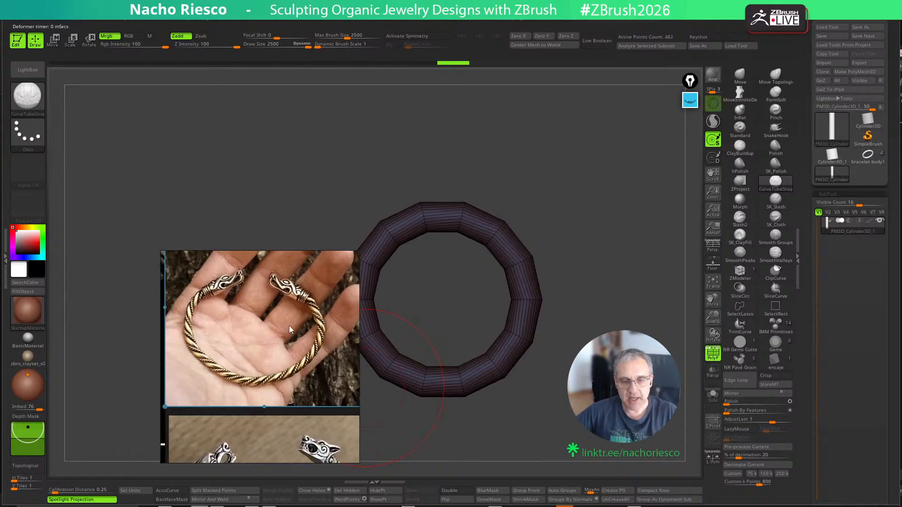
drag(546, 284, 564, 325)
key(w)
click(476, 223)
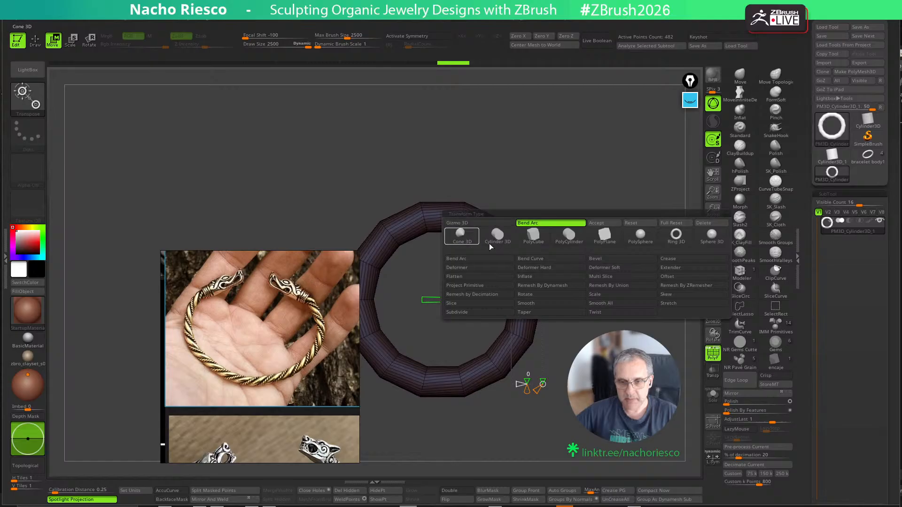
click(484, 224)
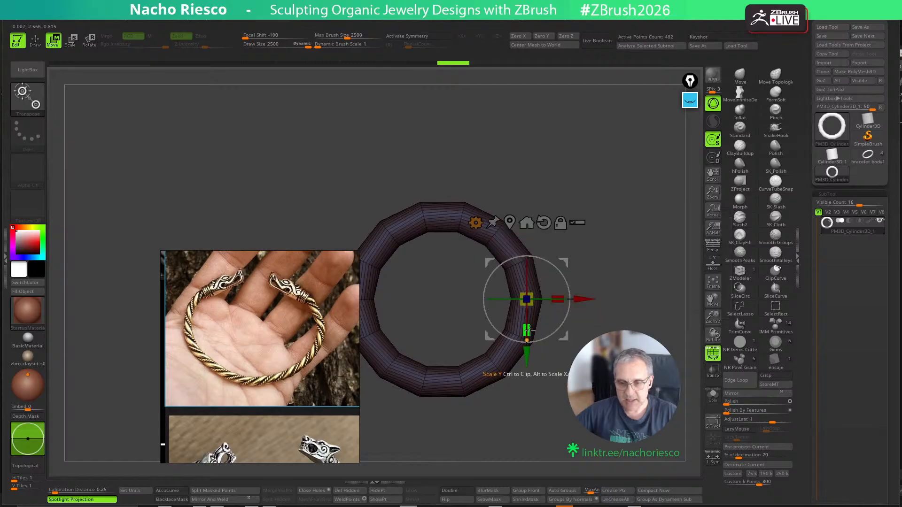
Try to flatten the ring along Y into an oval like the reference bracelet, and undo the scaling
drag(527, 331, 614, 365)
key(q)
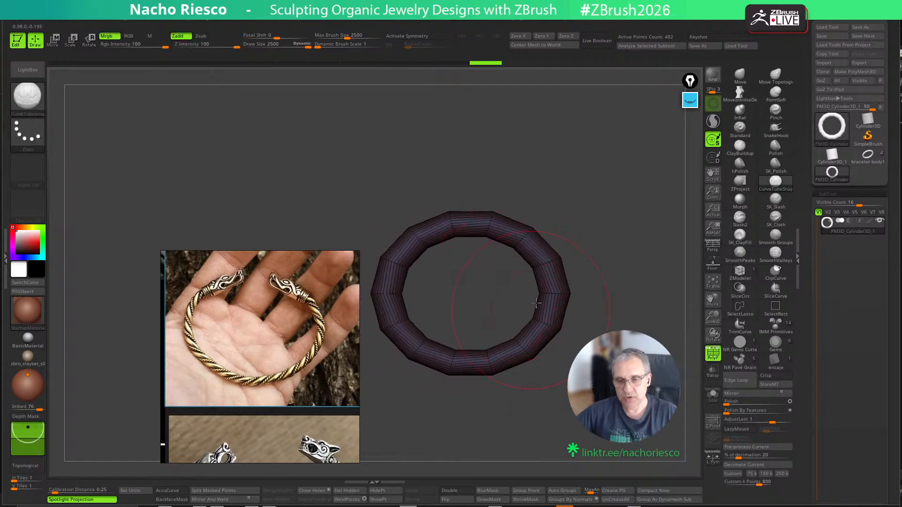
key(ctrl+z)
key(w)
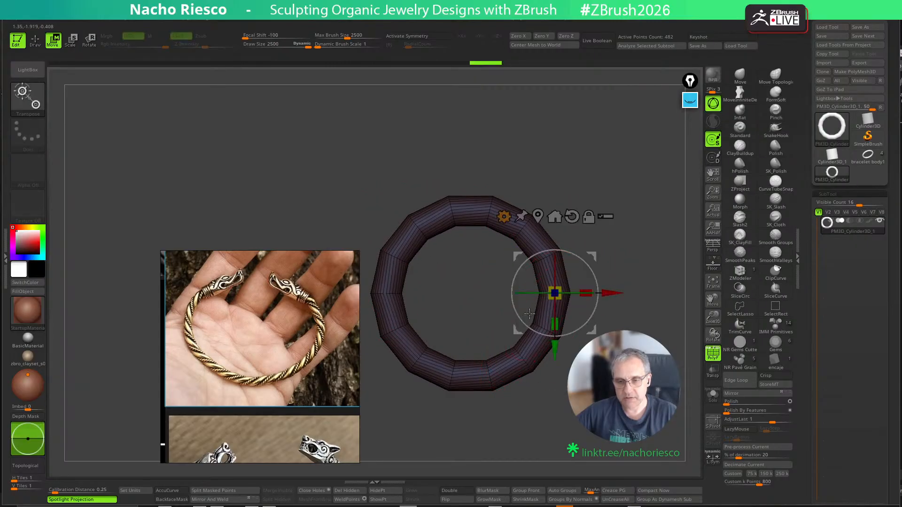
drag(555, 324, 555, 321)
key(q)
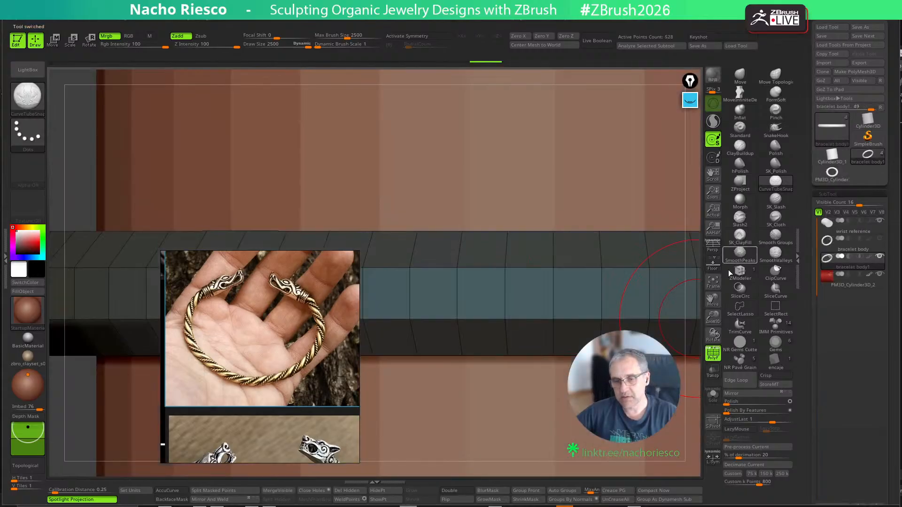
Return to the bracelet body1 tool, and hide the small red cylinder subtool PM3D_Cylinder3D_2
click(867, 156)
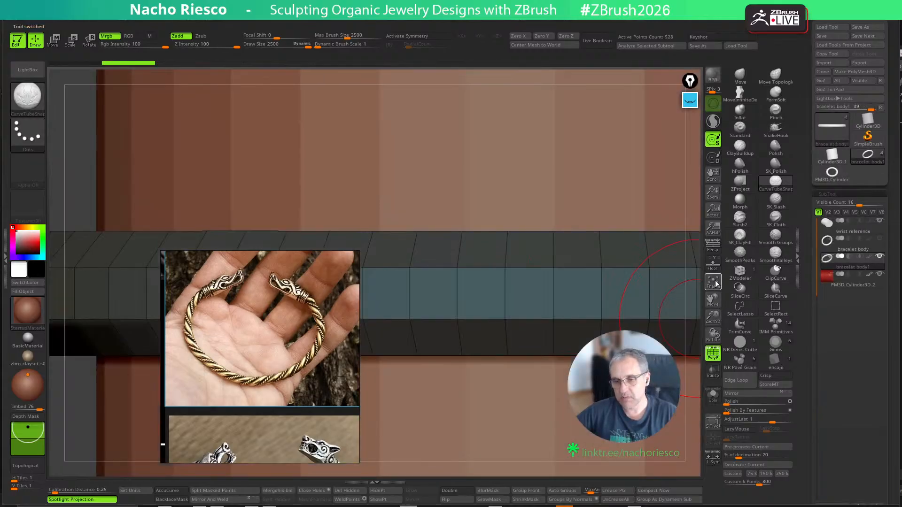
click(714, 283)
shift+drag(638, 331, 632, 305)
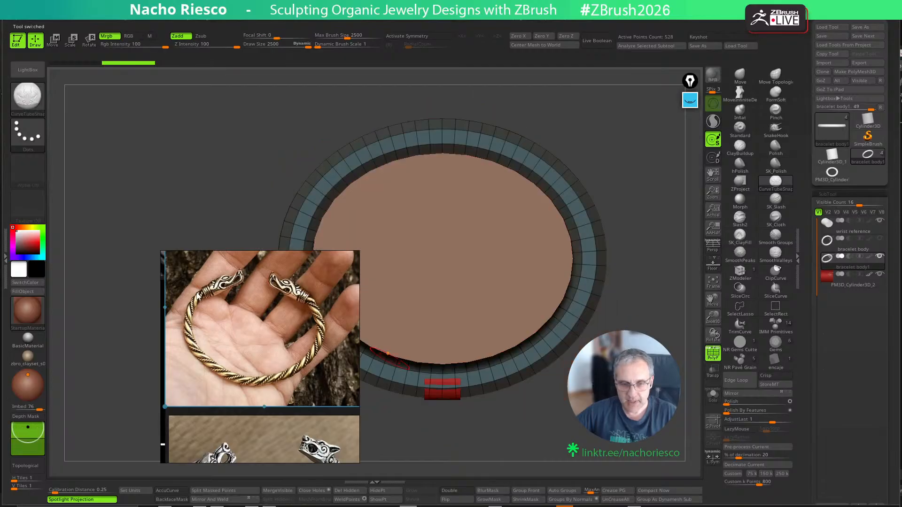
drag(244, 258, 177, 229)
drag(324, 196, 381, 234)
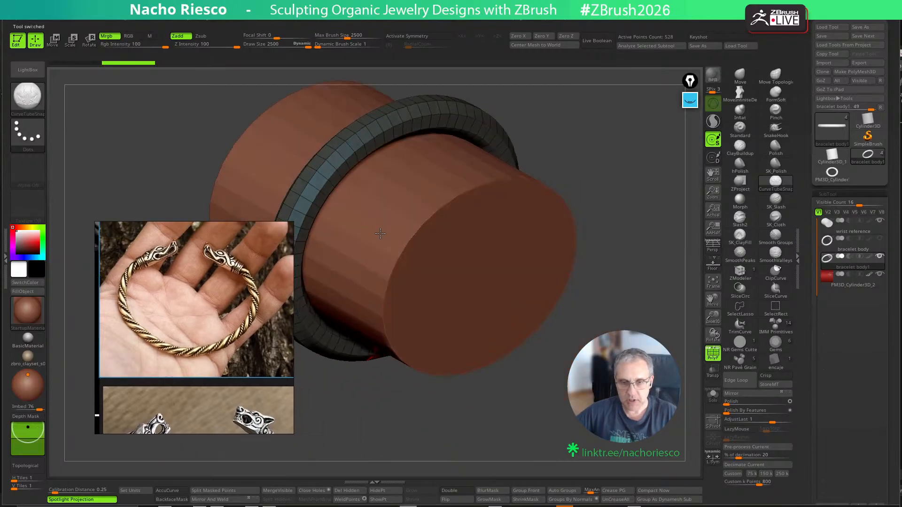
click(882, 277)
alt+right_drag(314, 138, 339, 160)
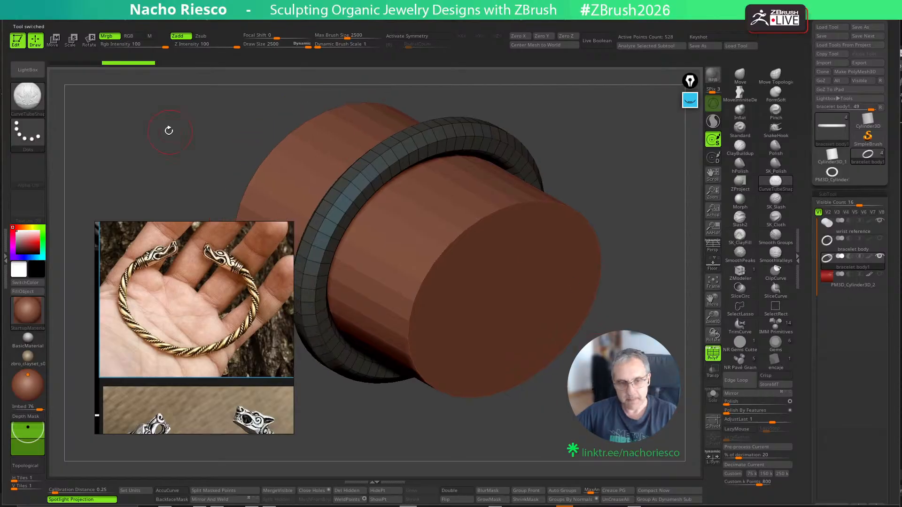
Expand the Polygroups options for the duplicated bracelet body and examine the tube's quad mesh
scroll(828, 315, down, 10)
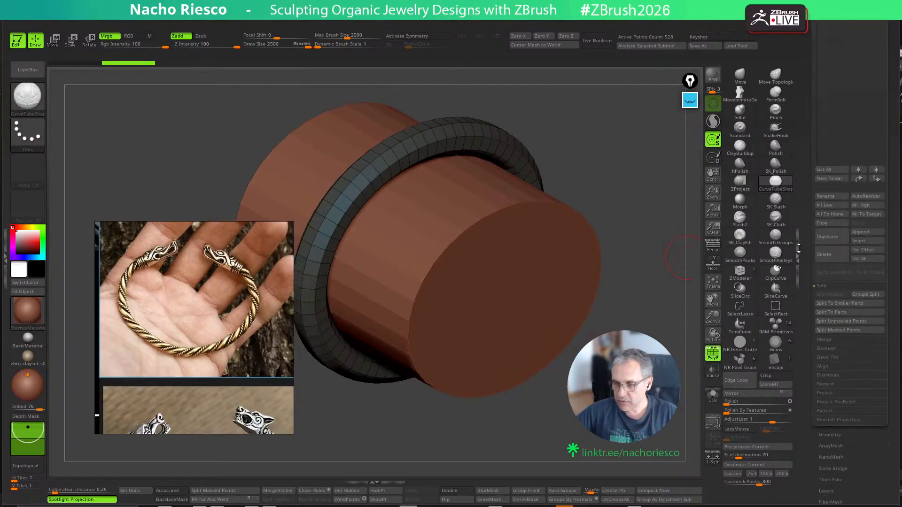
scroll(814, 346, down, 2)
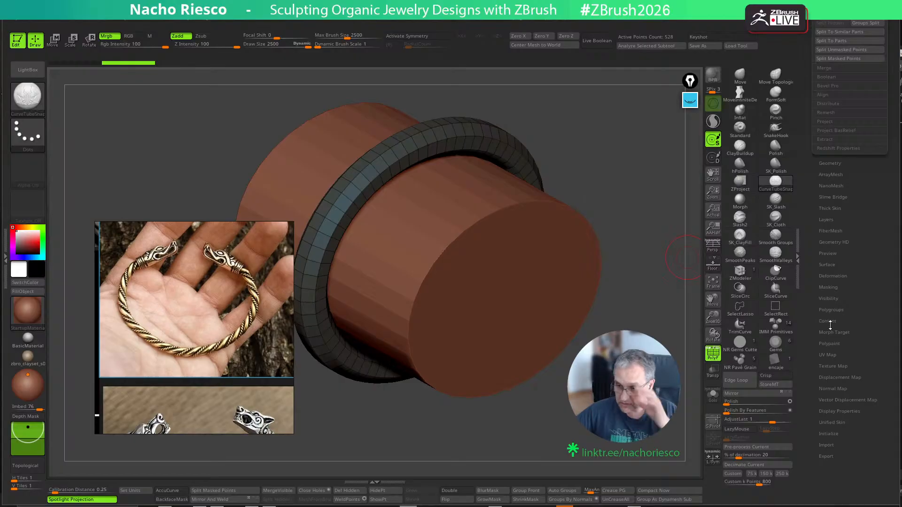
click(830, 311)
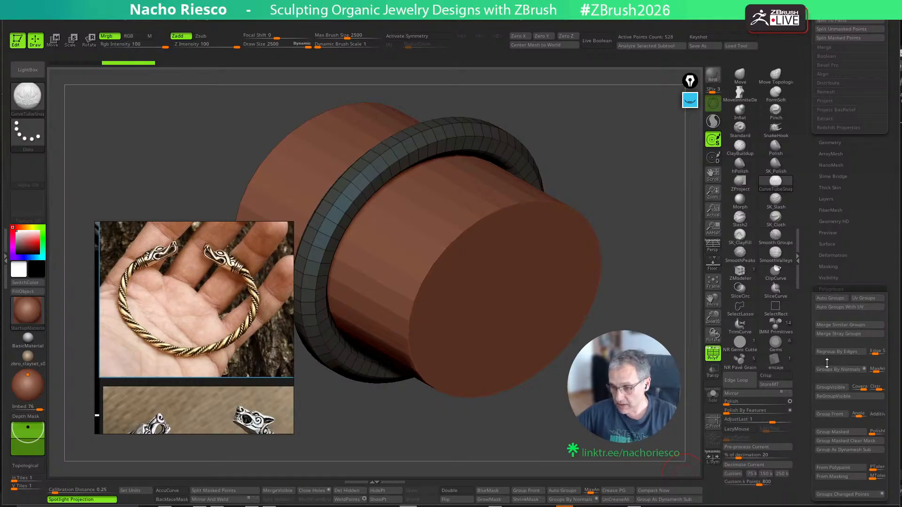
scroll(827, 329, down, 3)
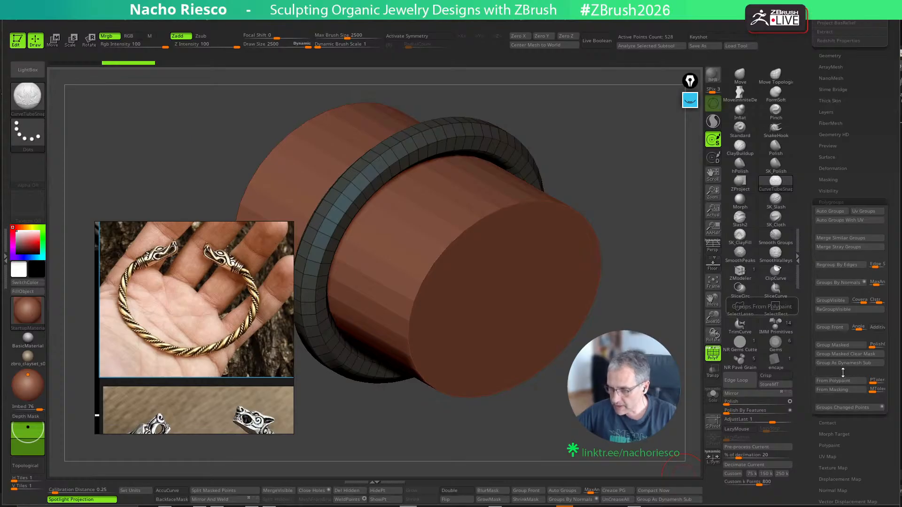
alt+right_drag(476, 193, 392, 198)
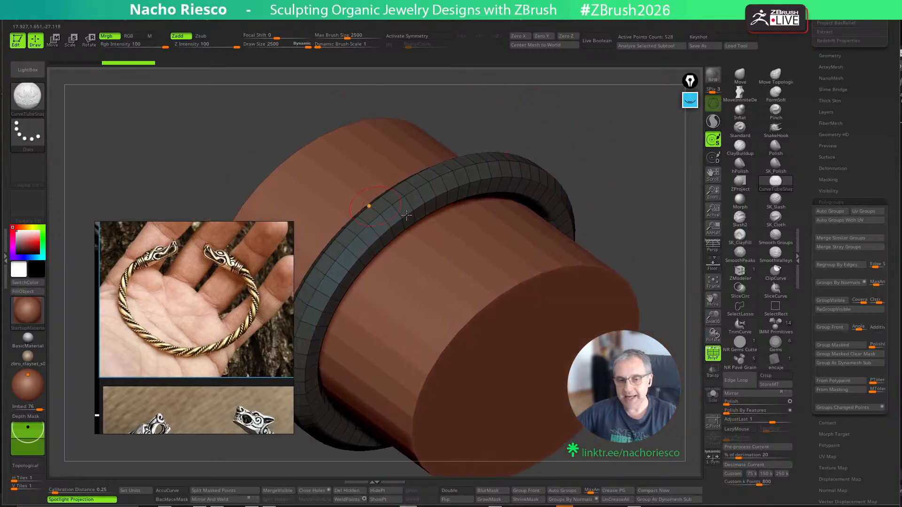
right_drag(614, 165, 618, 166)
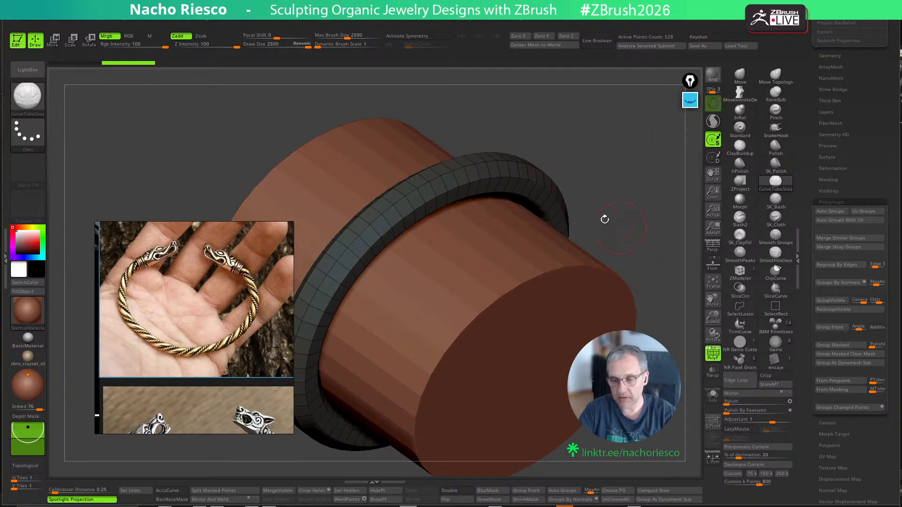
Try to assign the bracelet tube as a DynaMesh subtractive group, and undo it
click(846, 363)
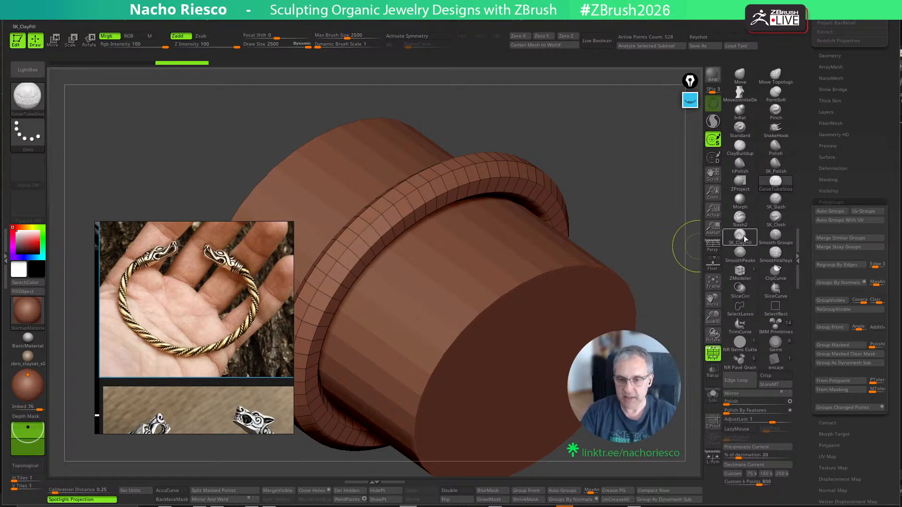
key(ctrl)
ctrl+click(649, 233)
drag(648, 233, 667, 254)
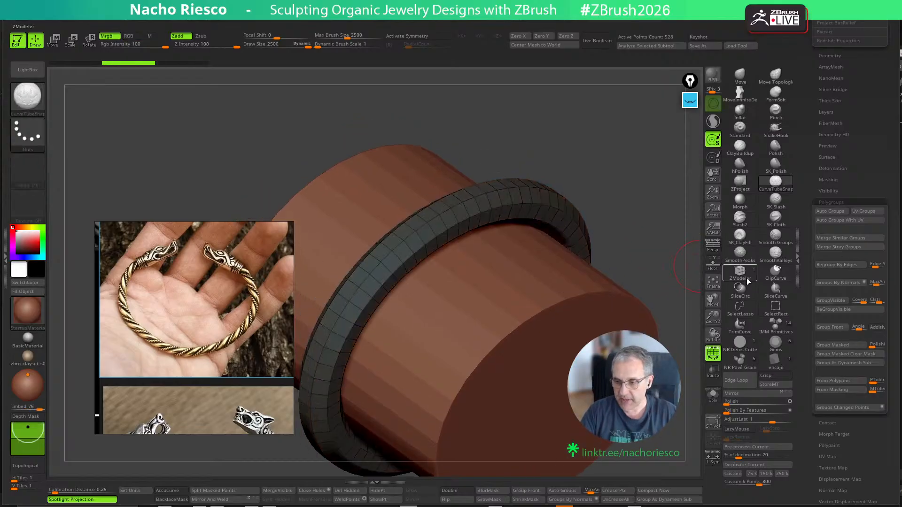
Activate the ZModeler brush, set its polygon action to Insert Point, and move the bracelet reference clear of the action options
click(740, 274)
scroll(470, 282, up, 5)
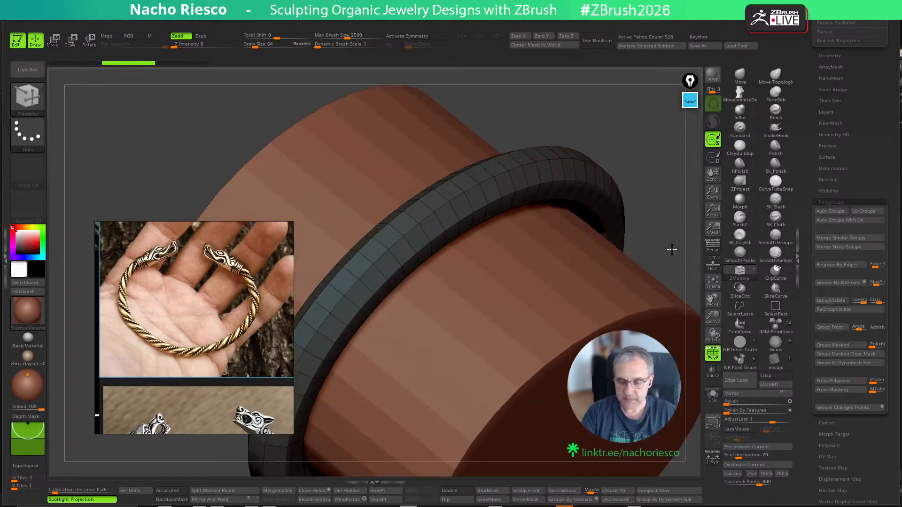
key(space)
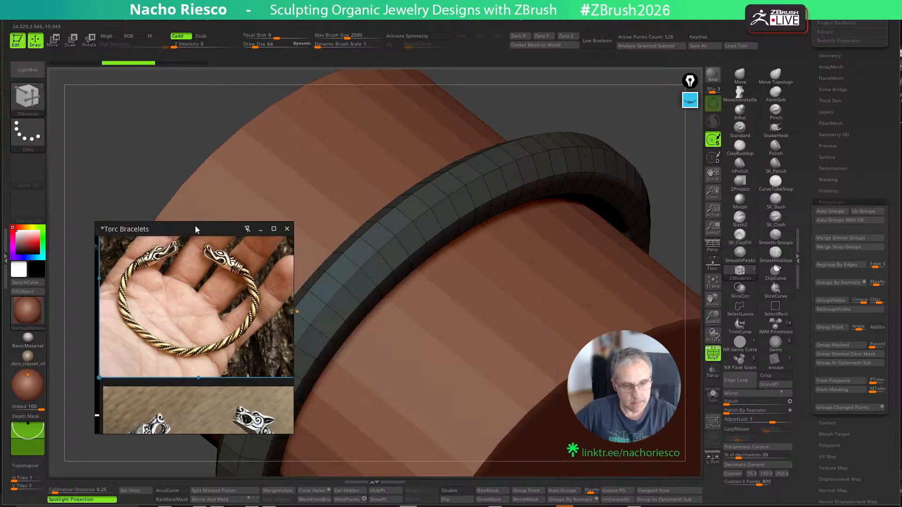
drag(195, 225, 106, 251)
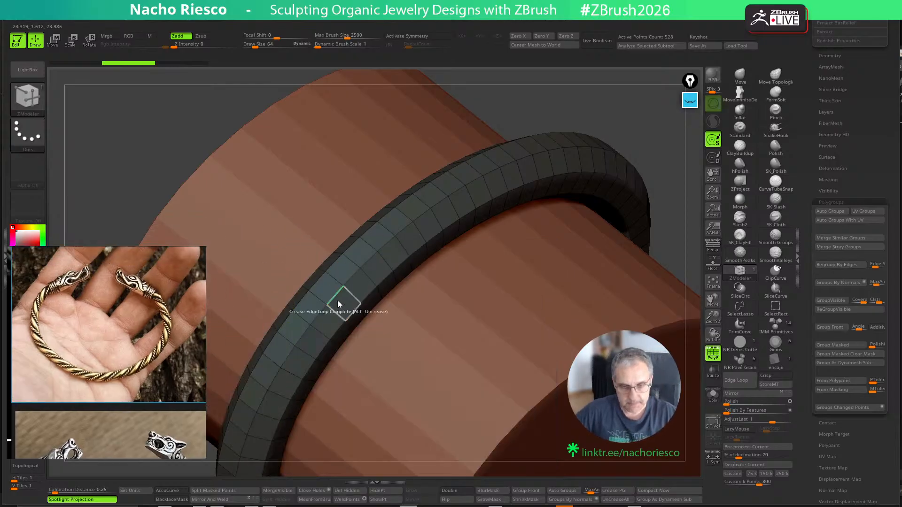
key(space)
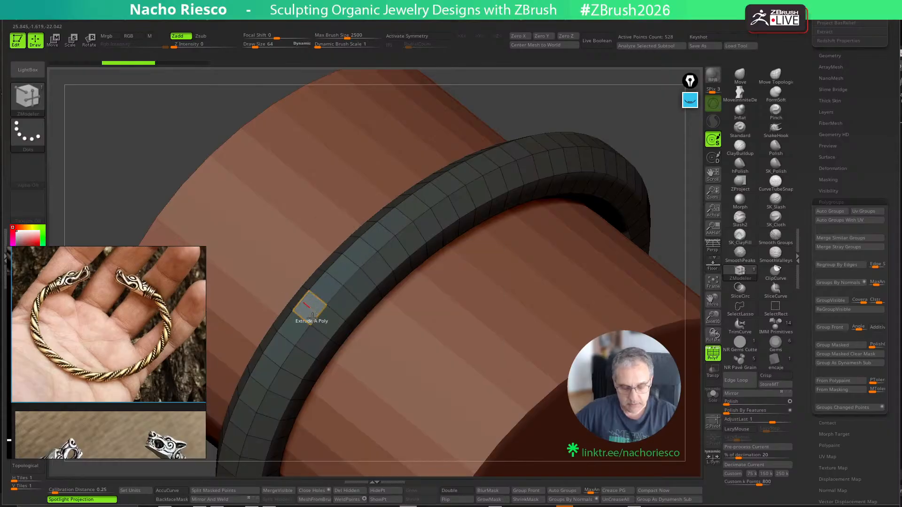
mouse_move(131, 248)
drag(116, 252, 109, 245)
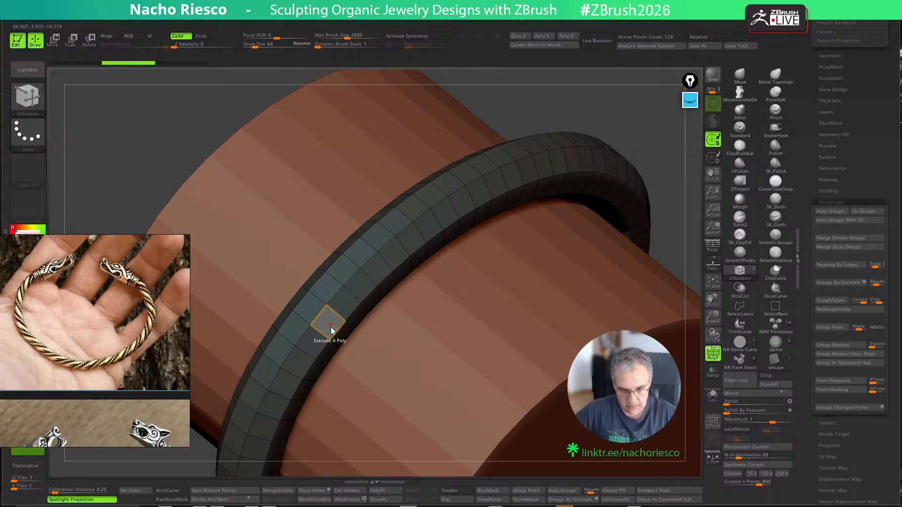
key(space)
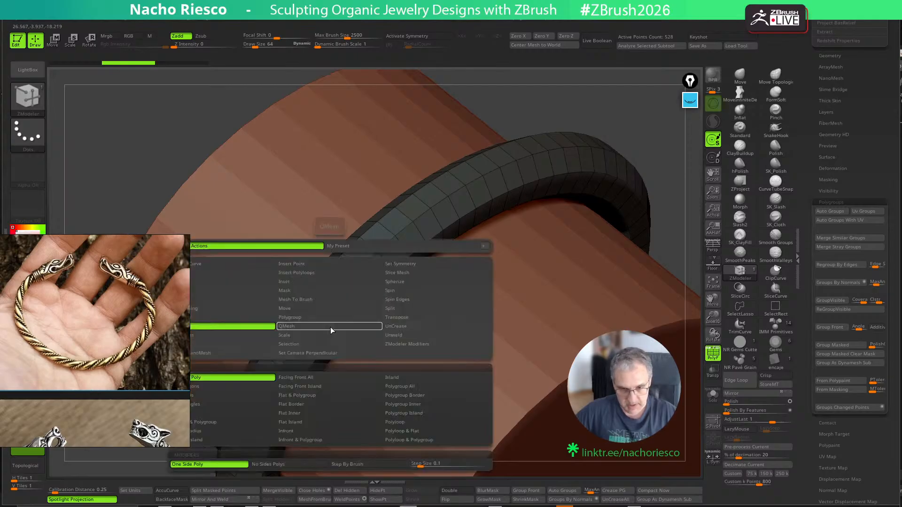
click(296, 264)
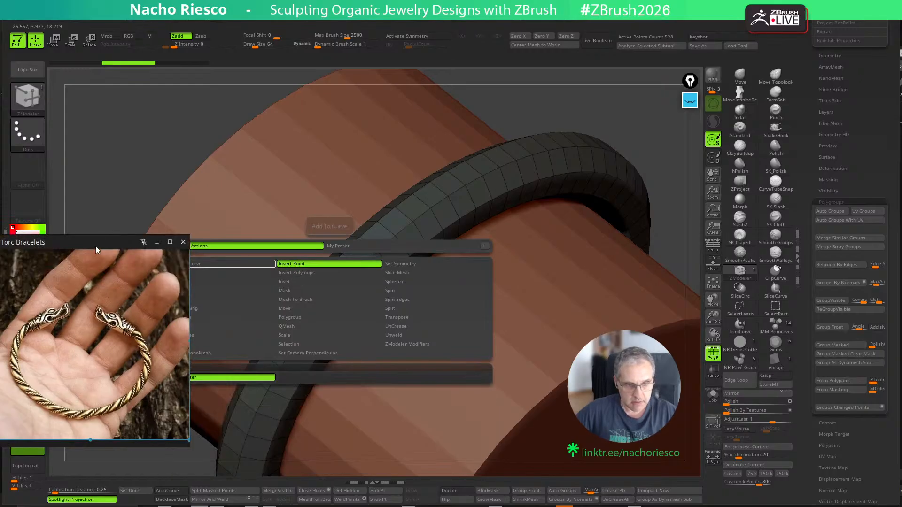
drag(94, 246, 604, 54)
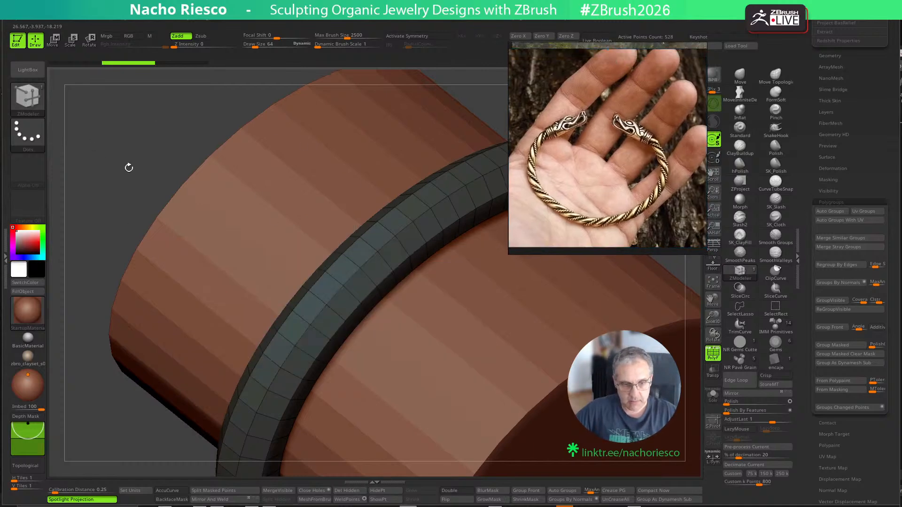
Try inserting centre points with the PolyCenter target on individual polygons of the bracelet tube
key(space)
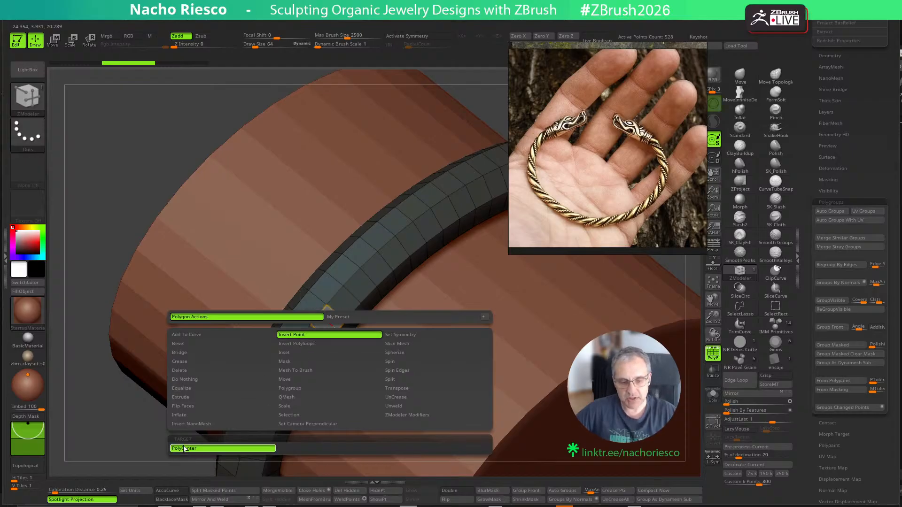
click(340, 306)
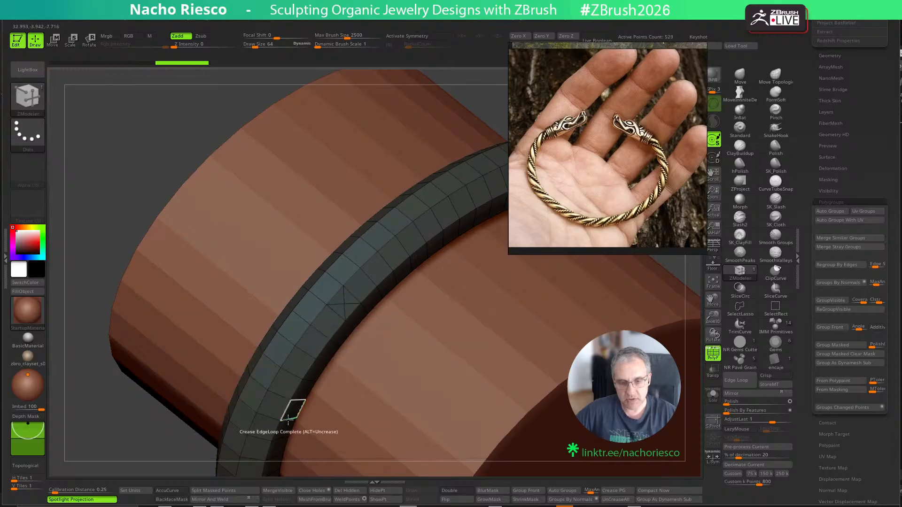
click(320, 323)
click(308, 307)
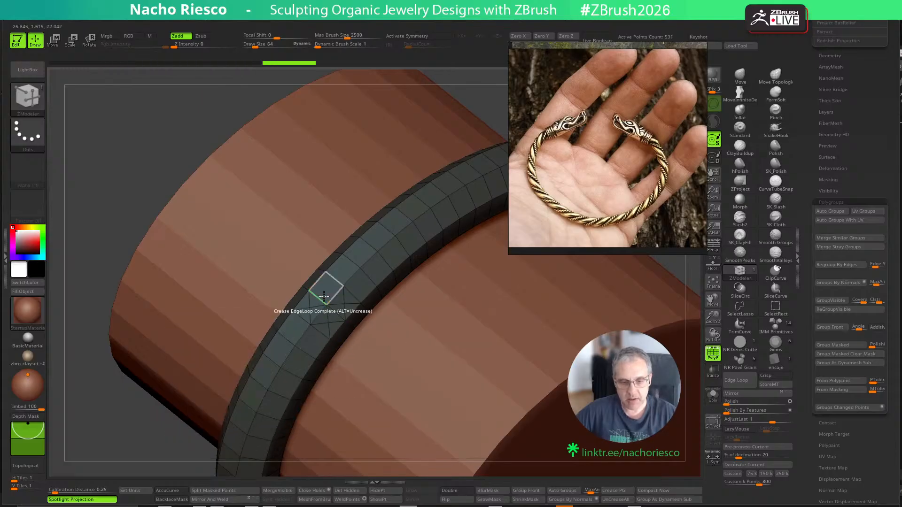
click(330, 294)
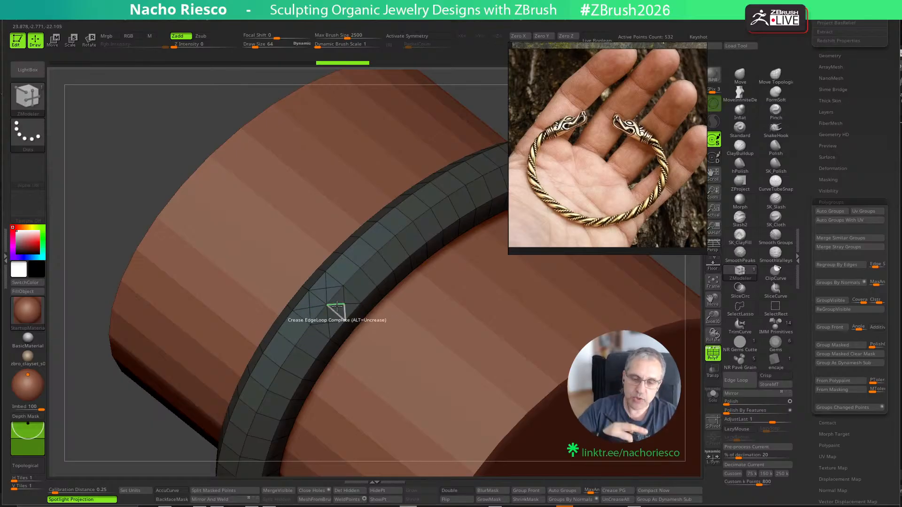
click(363, 282)
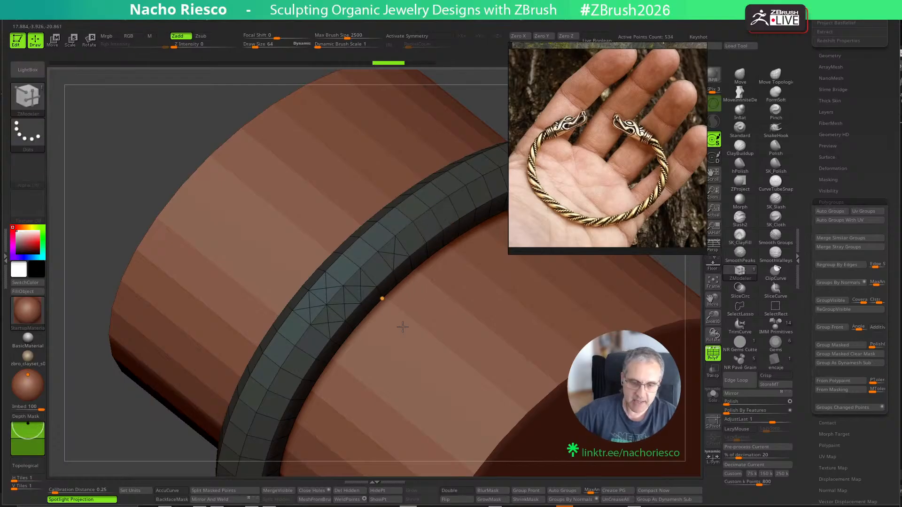
Undo all the centre points inserted on individual tube polygons
key(ctrl+z)
key(ctrl+z)
key(ctrl+z)
key(ctrl+z)
key(ctrl+z)
key(ctrl+z)
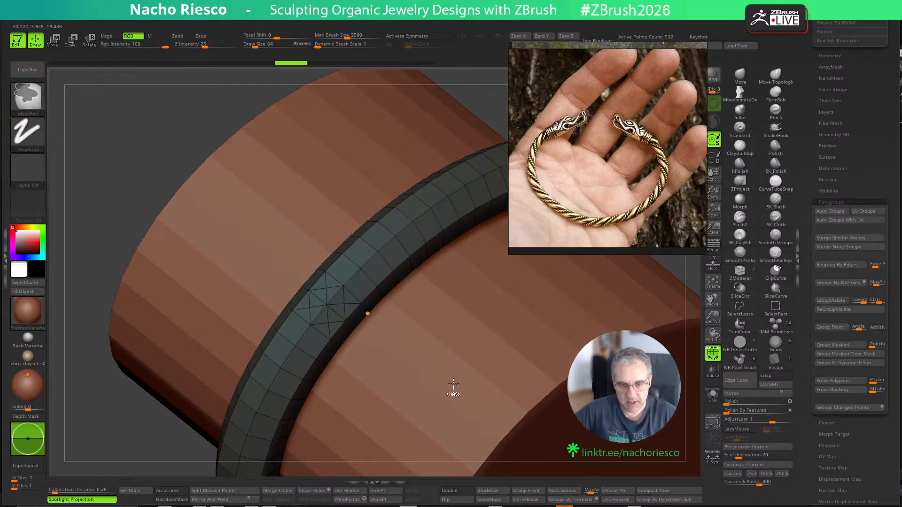
key(ctrl+z)
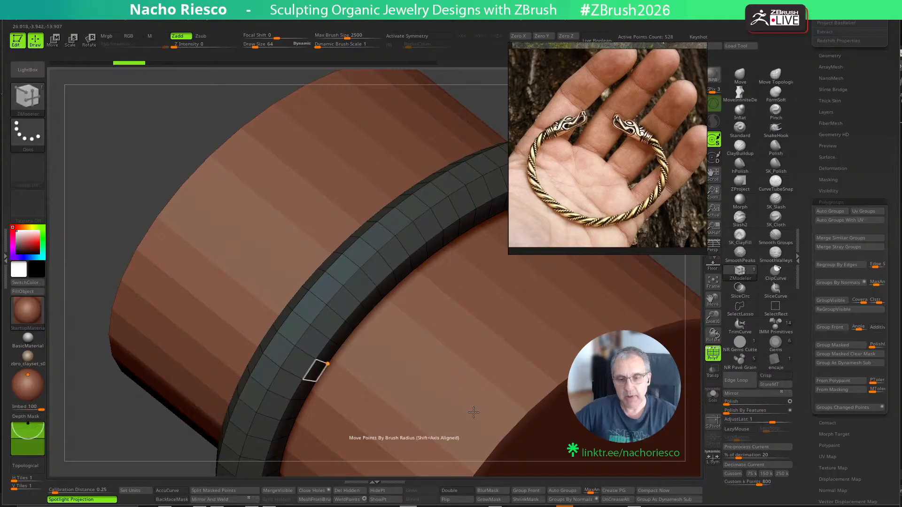
key(ctrl+z)
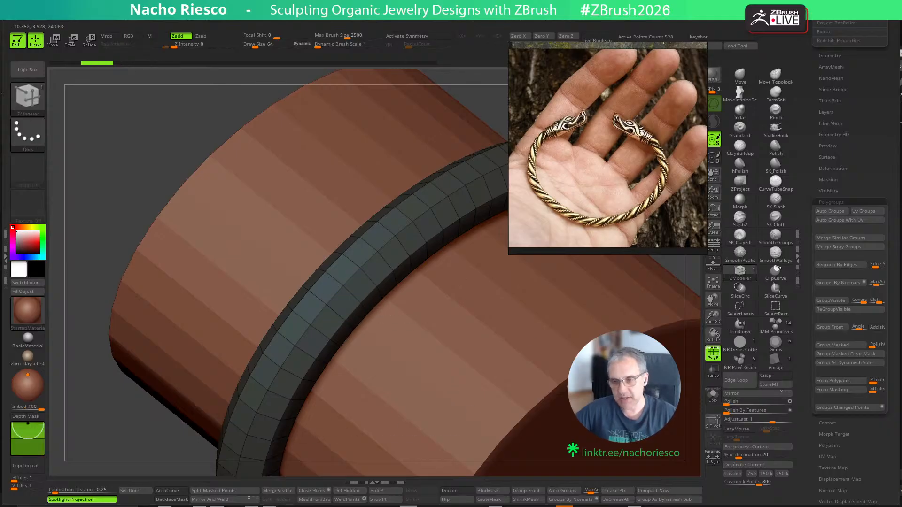
Group the bracelet tube as DynaMesh subtractive and insert a centre point in every polygon of it
click(844, 364)
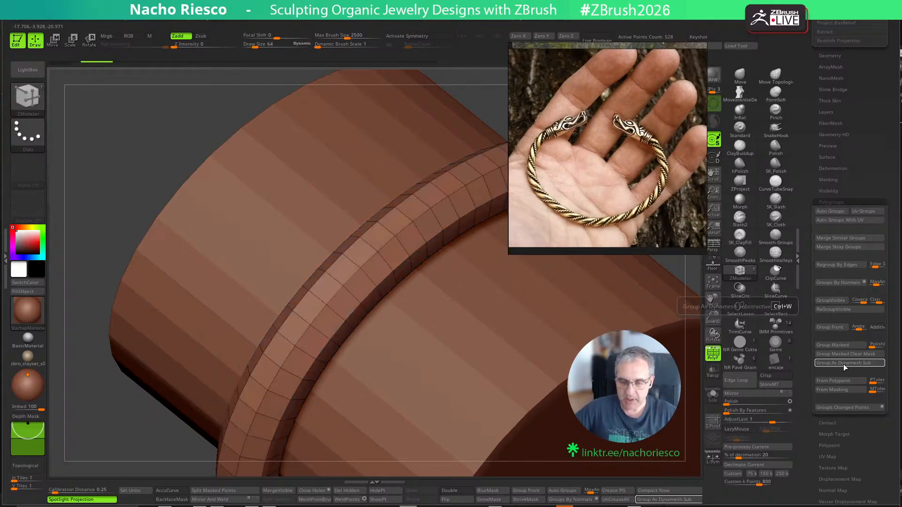
click(346, 306)
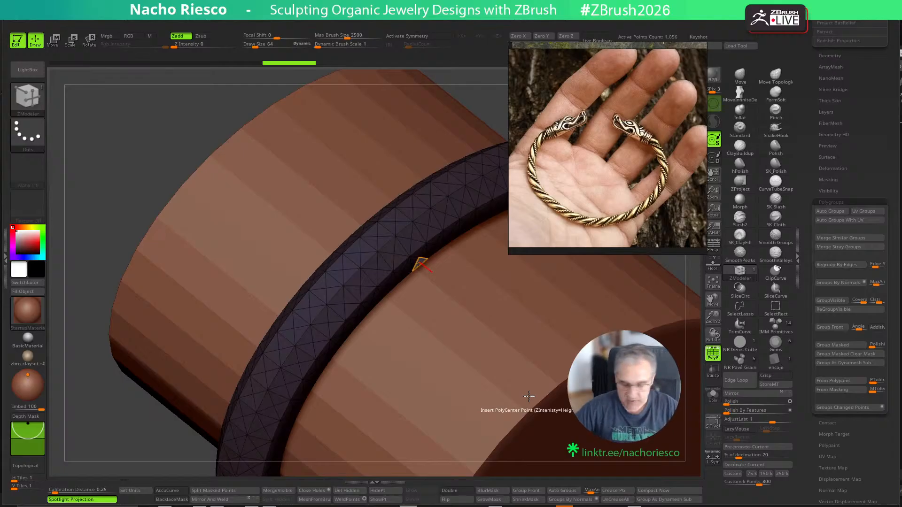
click(877, 390)
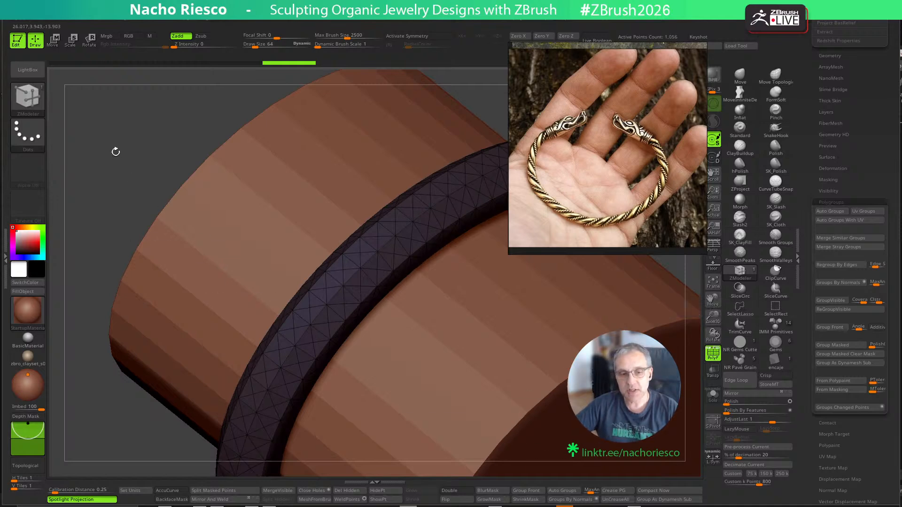
Examine the triangulated bracelet tube around the wrist reference from several angles
drag(114, 149, 129, 161)
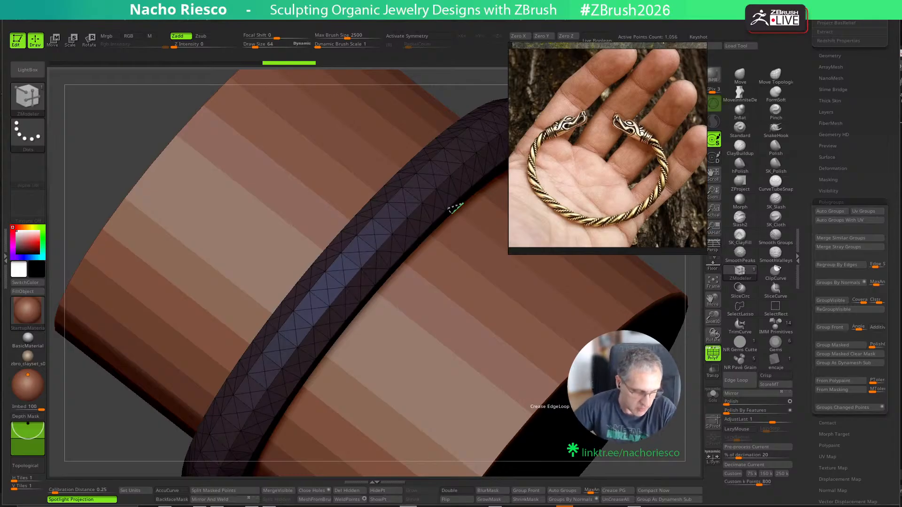
mouse_move(660, 454)
mouse_down()
mouse_move(674, 438)
mouse_move(673, 456)
mouse_move(660, 463)
mouse_up()
drag(620, 291, 672, 324)
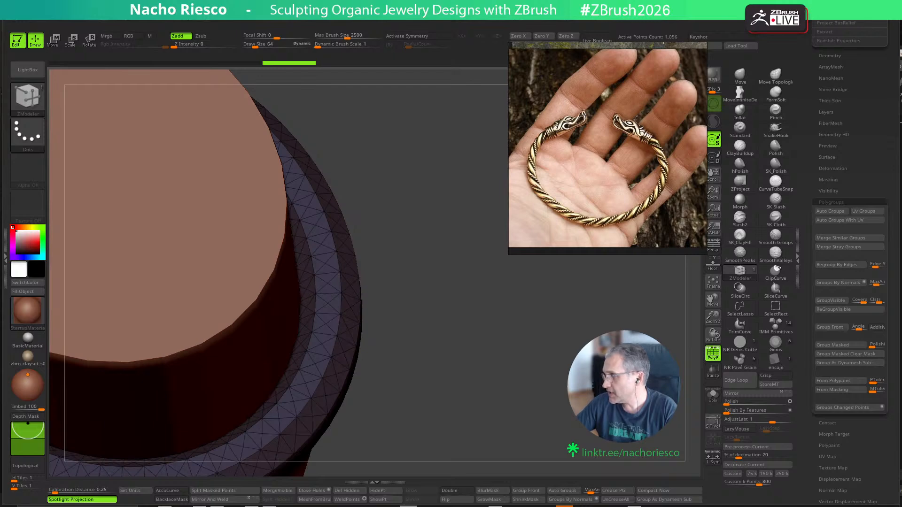
drag(547, 352, 616, 434)
key(f)
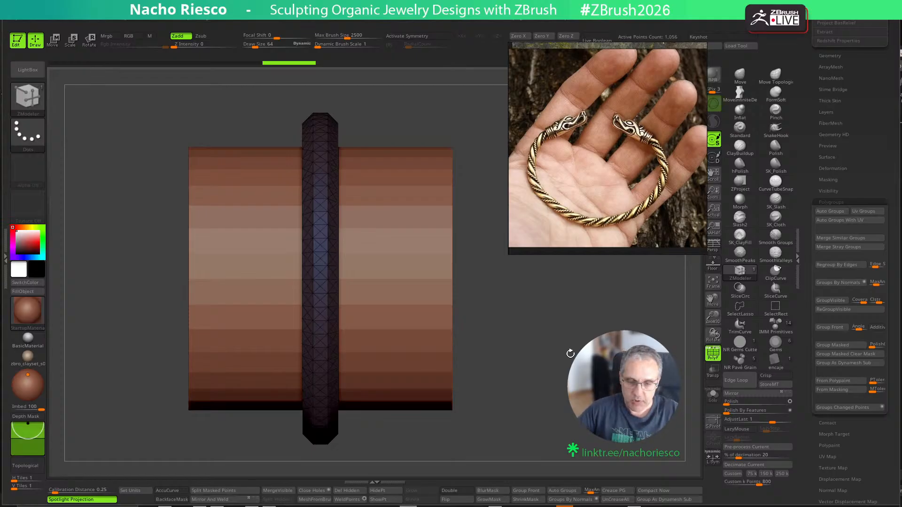
drag(561, 414, 568, 472)
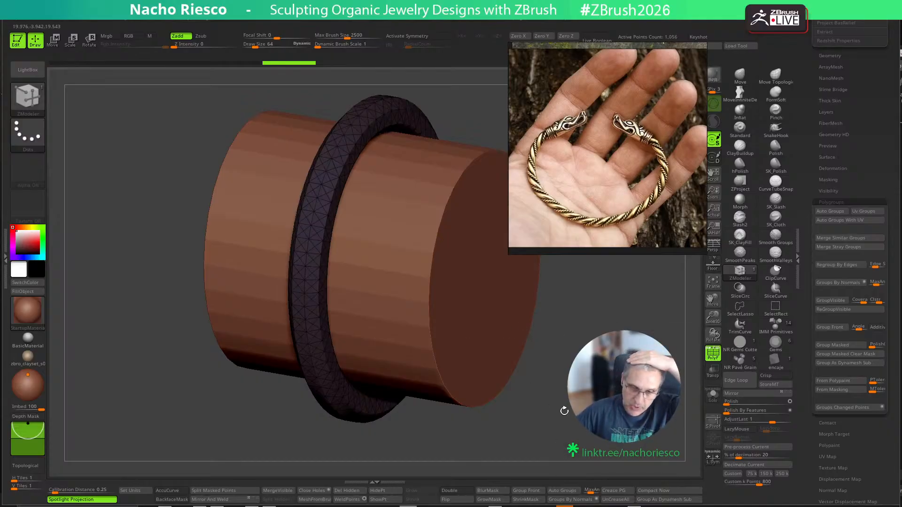
drag(564, 412, 627, 454)
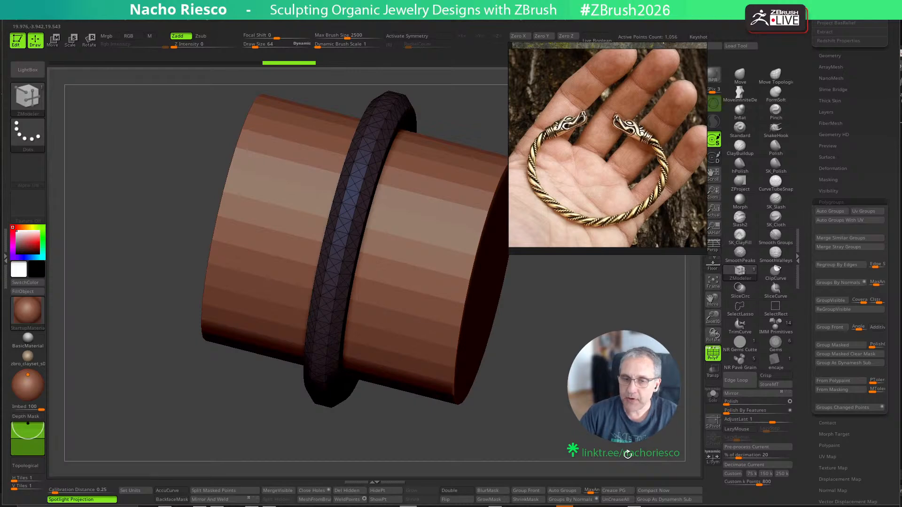
Move the Torc Bracelets reference clear of the model, show the subtool list, and examine the tube's triangles up close
mouse_move(641, 56)
drag(640, 55, 173, 276)
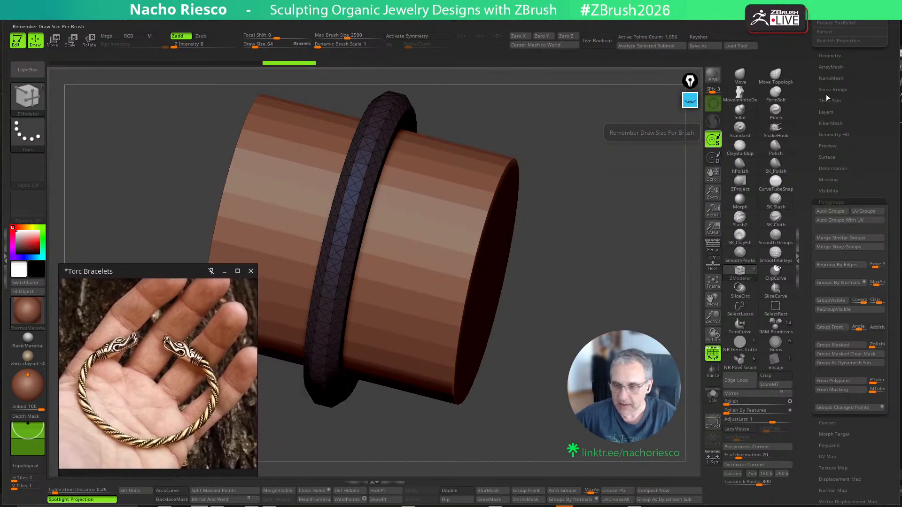
drag(593, 223, 614, 239)
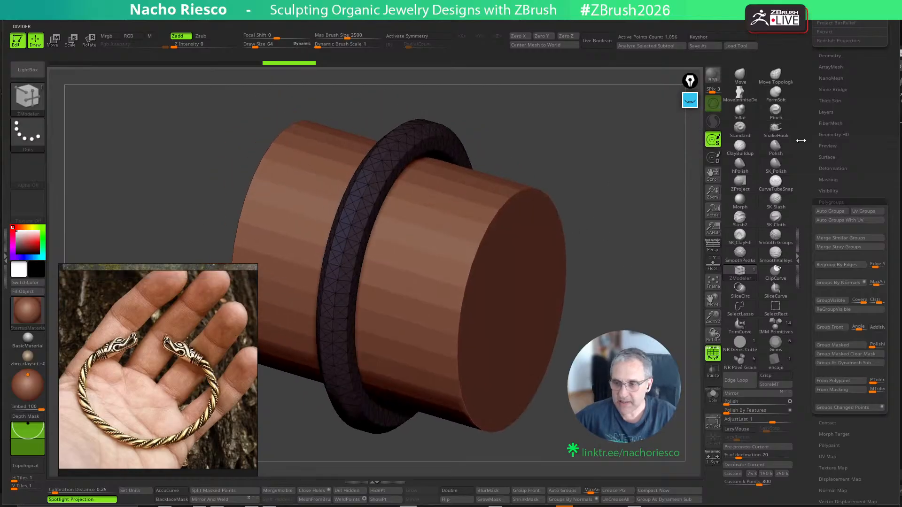
drag(814, 99, 812, 249)
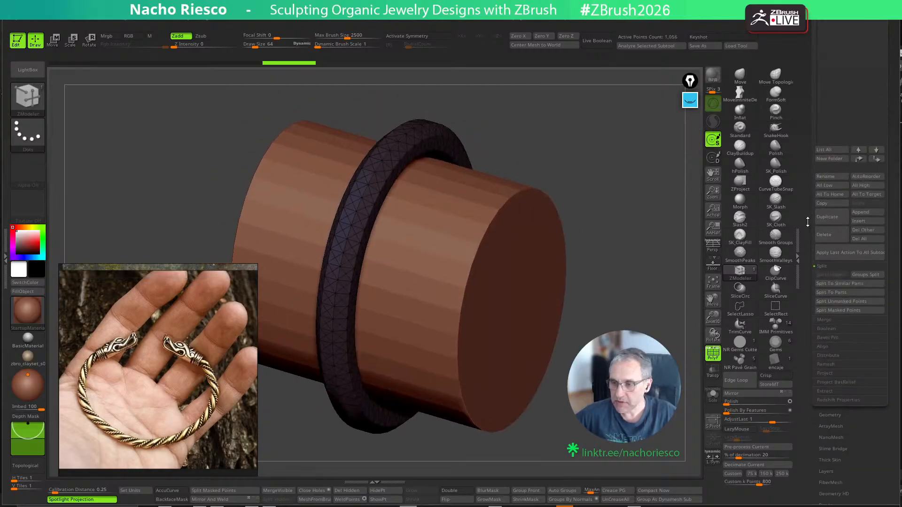
drag(573, 292, 578, 296)
ctrl+right_drag(409, 237, 389, 279)
mouse_move(410, 231)
ctrl+right_down()
mouse_move(412, 300)
mouse_move(403, 300)
mouse_move(442, 318)
ctrl+right_up()
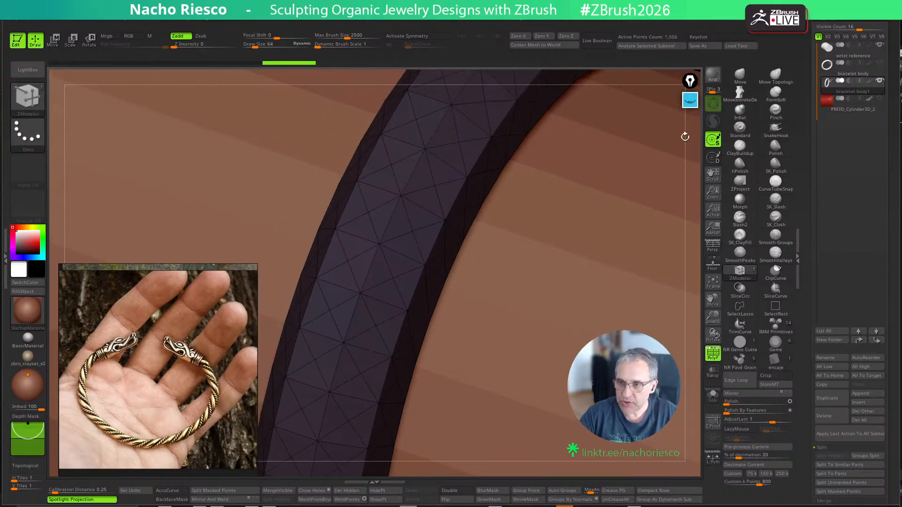
With the yellow screen pen, mark the lengthwise and crosswise edges crossing on the tube and sketch an X beside it
click(691, 101)
click(694, 266)
click(691, 157)
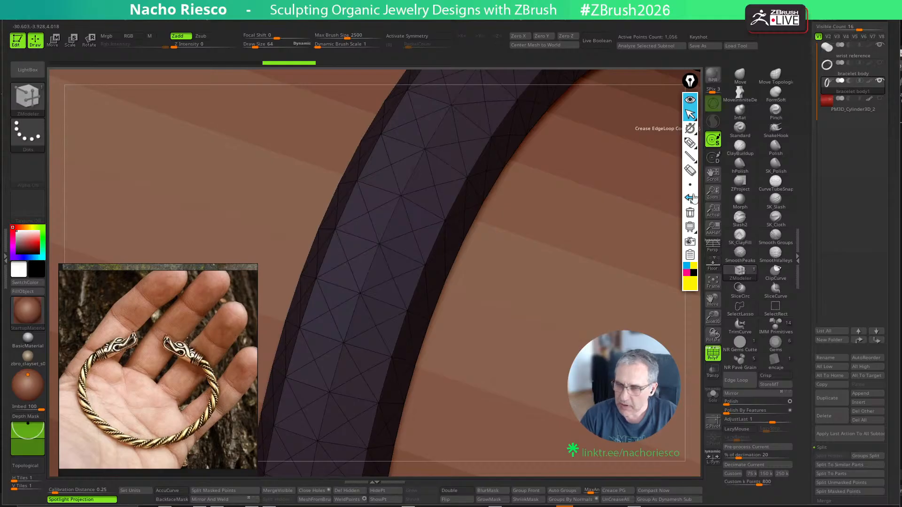
click(691, 147)
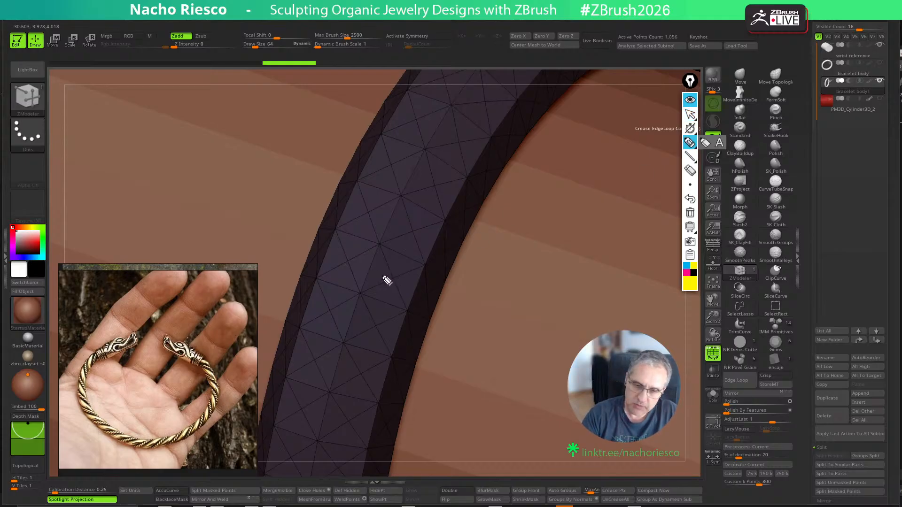
drag(374, 265, 365, 274)
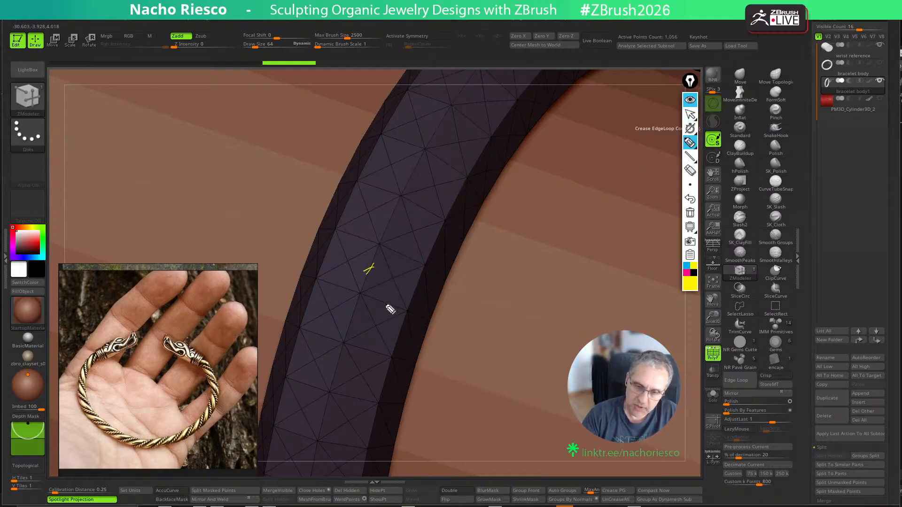
drag(381, 237, 336, 360)
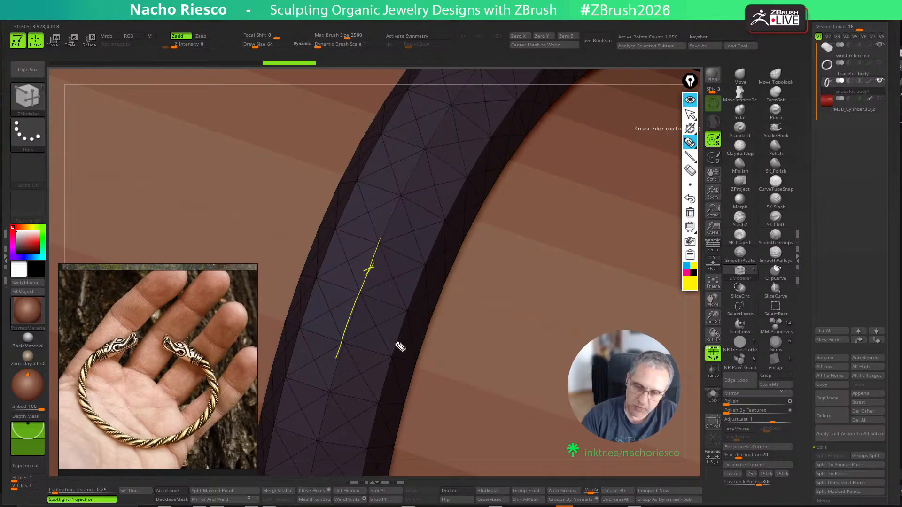
drag(316, 282, 419, 317)
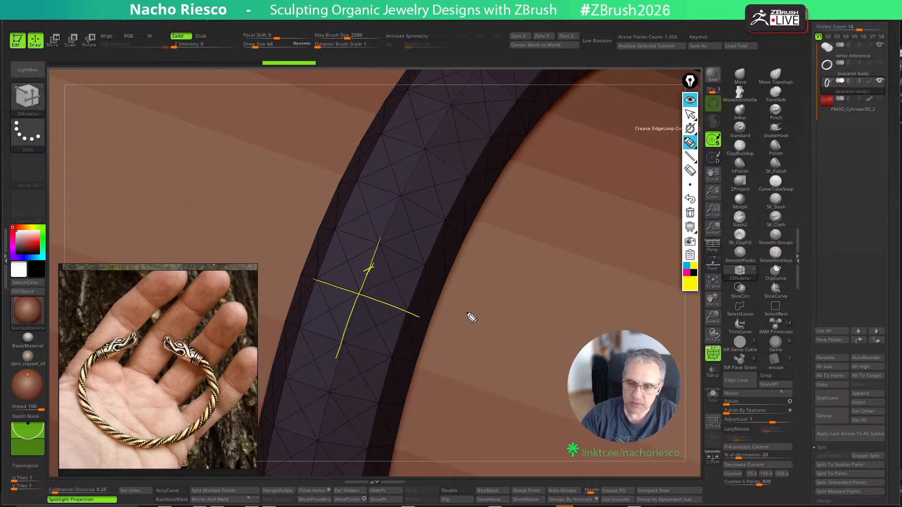
mouse_move(476, 306)
mouse_down()
mouse_move(458, 325)
mouse_move(480, 343)
mouse_up()
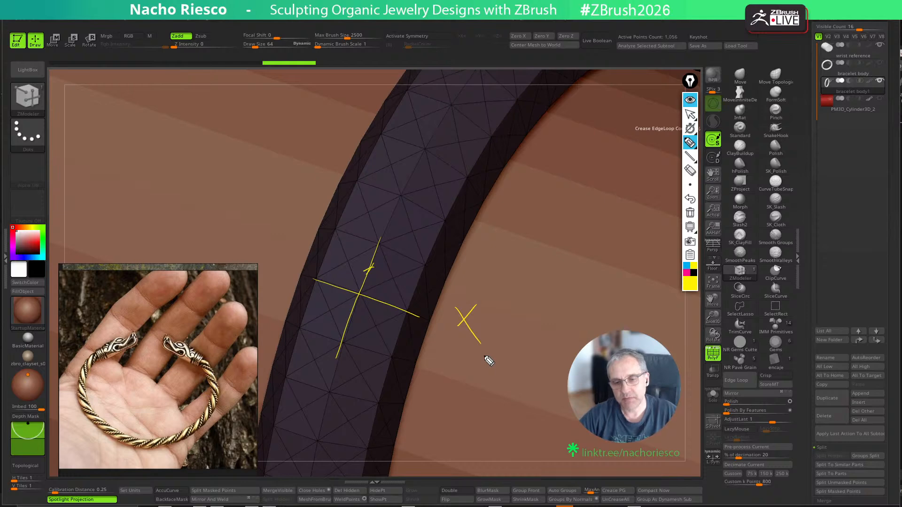
Trace two parallel diagonal edge lines across the tube in magenta, and erase all the pen annotations
click(687, 273)
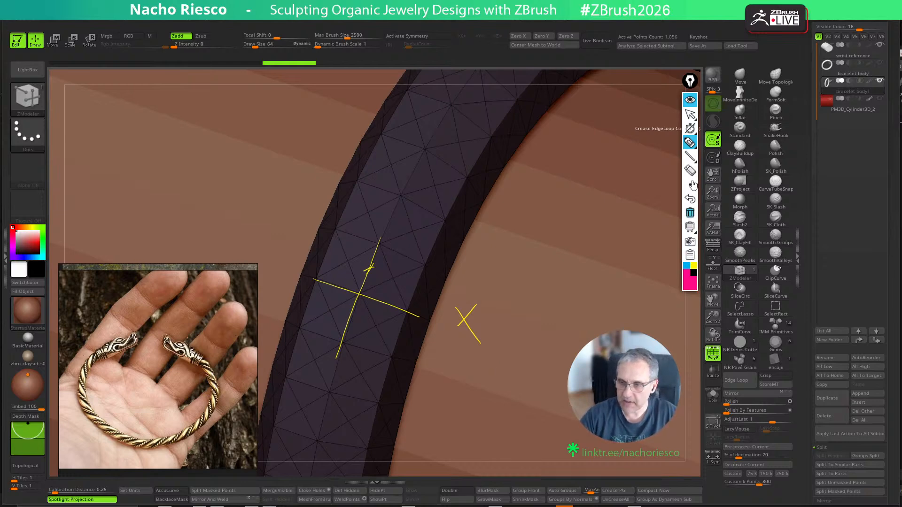
mouse_move(693, 146)
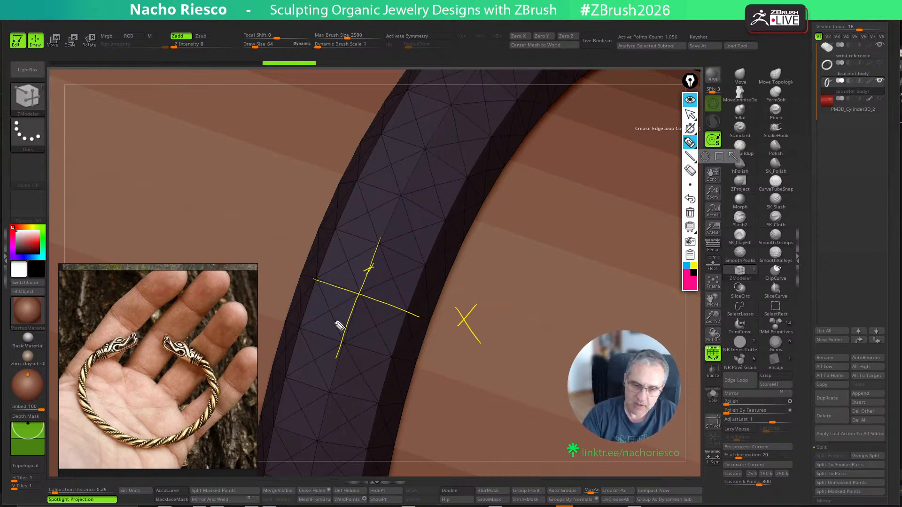
drag(301, 325, 432, 260)
drag(287, 376, 423, 306)
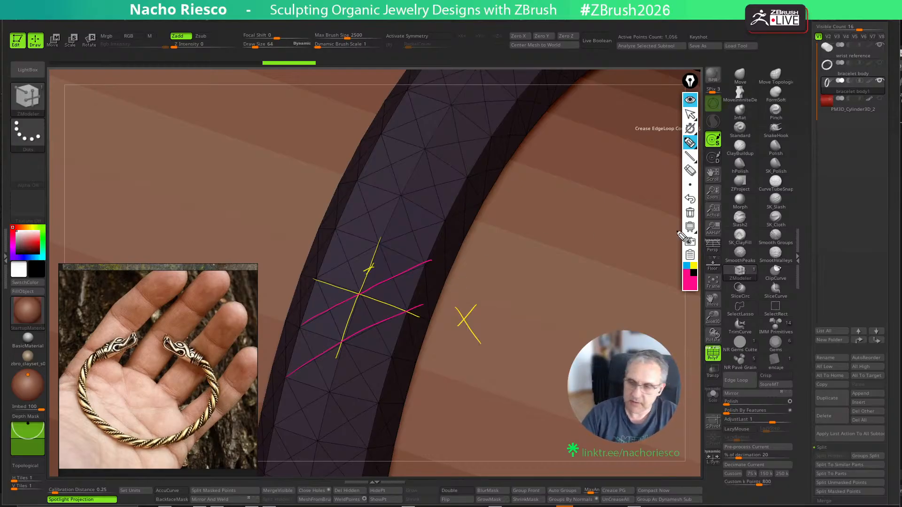
click(690, 212)
click(690, 114)
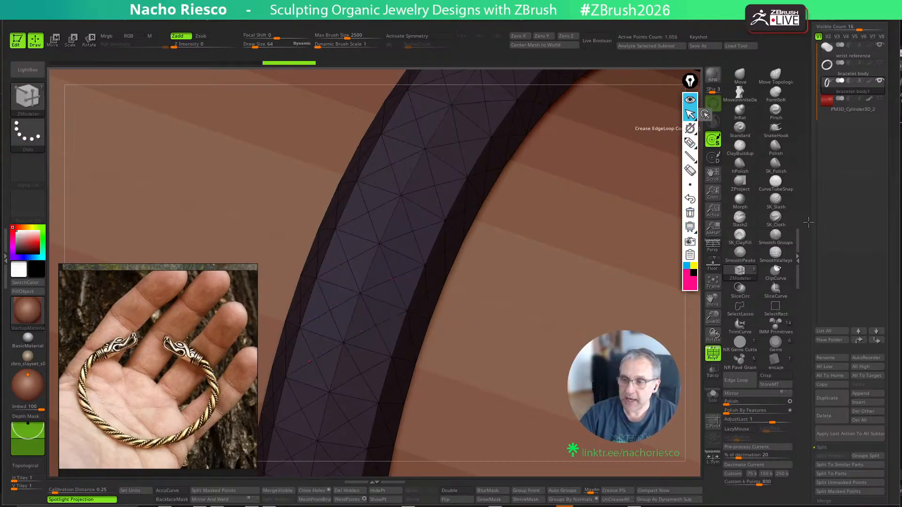
Merge the bracelet tube's triangles into diagonal quads with MergeTris
scroll(808, 231, up, 5)
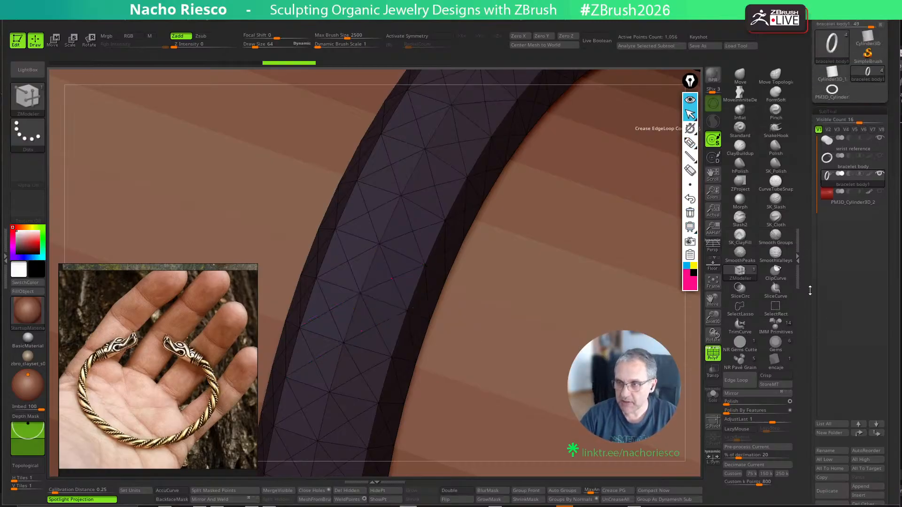
scroll(811, 233, down, 8)
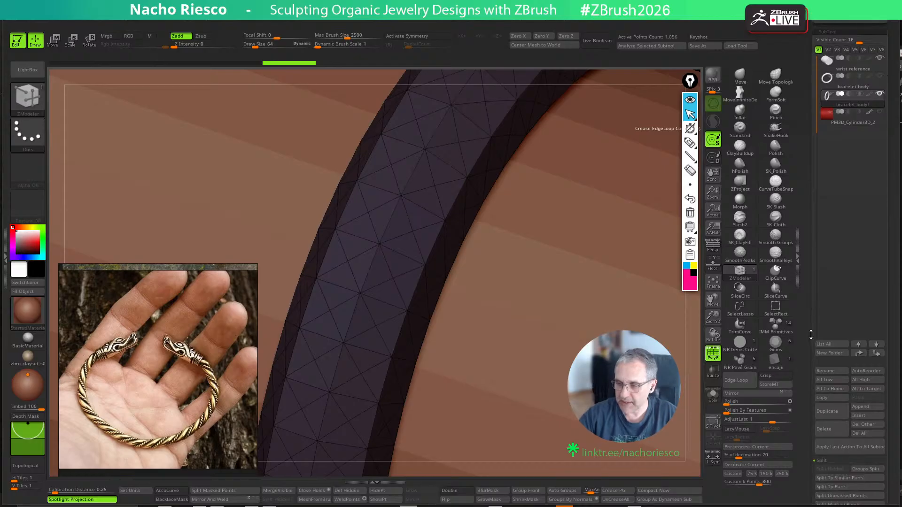
click(840, 346)
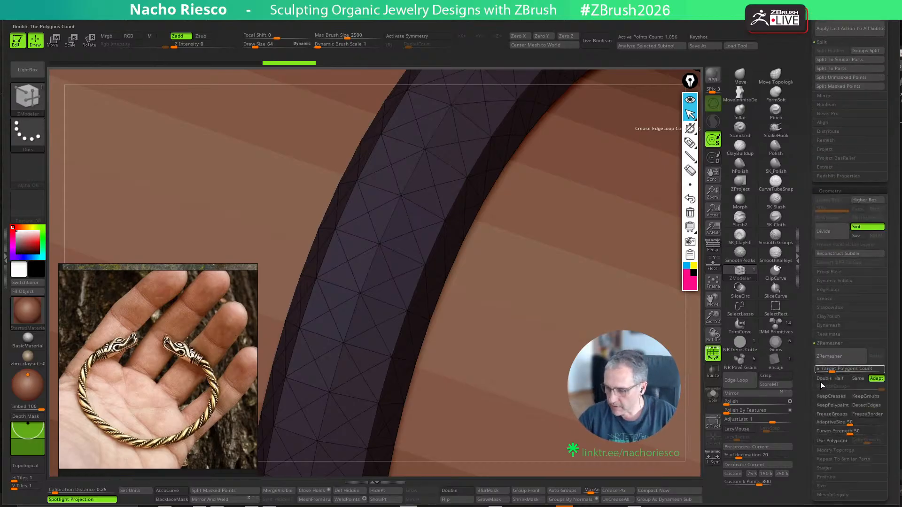
click(836, 450)
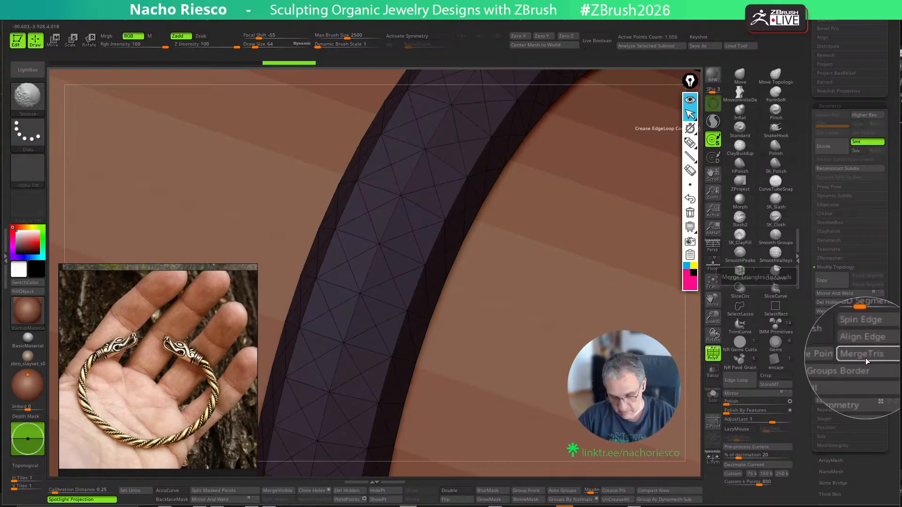
click(866, 357)
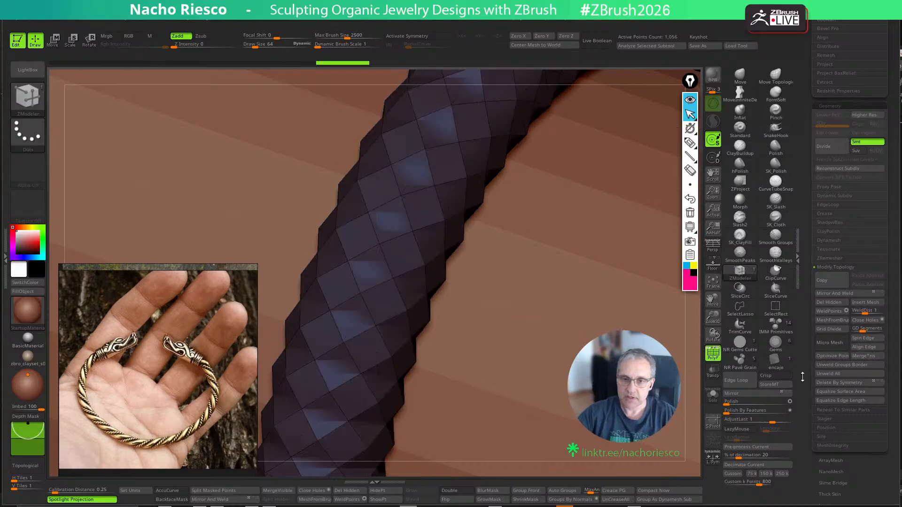
Set the ZModeler edge Delete action to EdgeLoop Complete and delete a diagonal edge loop on the bracelet tube
drag(340, 64, 328, 86)
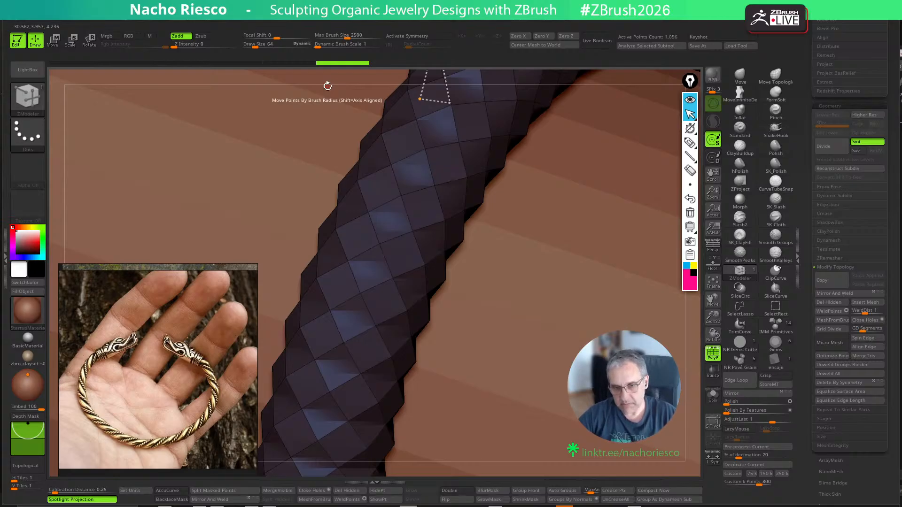
click(714, 282)
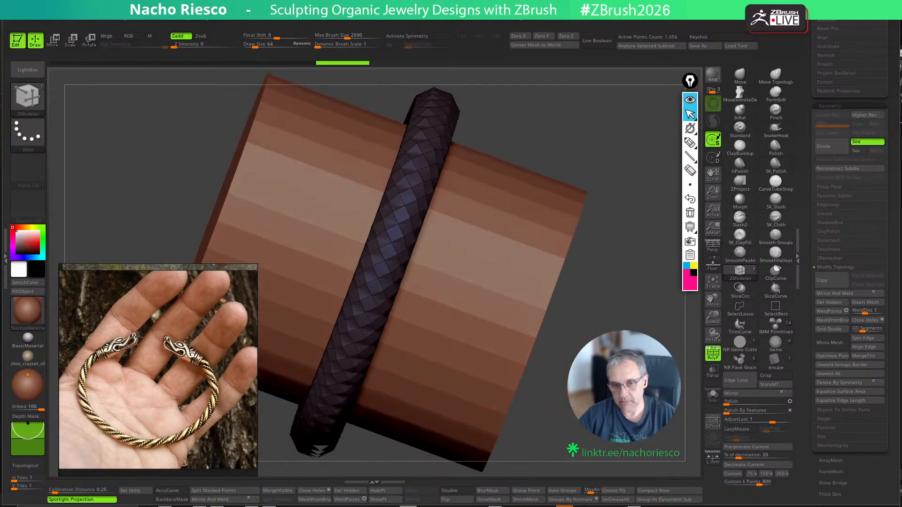
drag(635, 197, 672, 193)
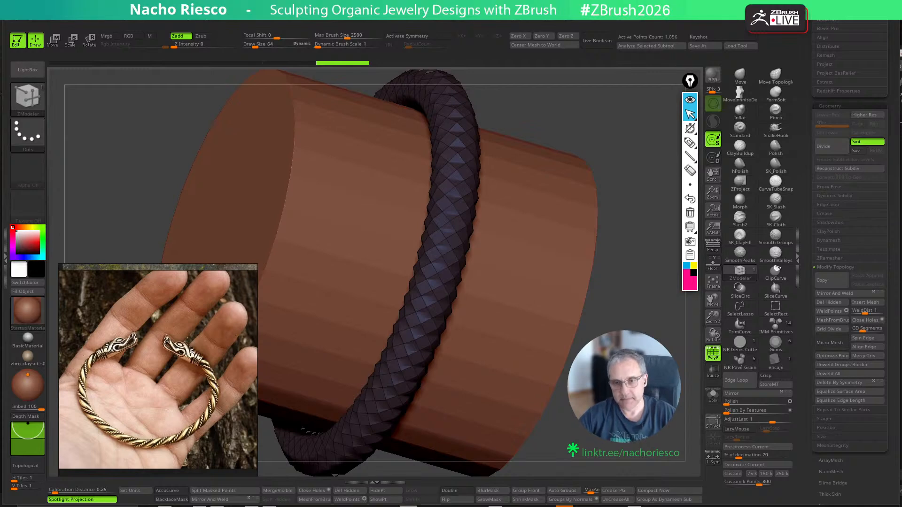
drag(672, 193, 656, 247)
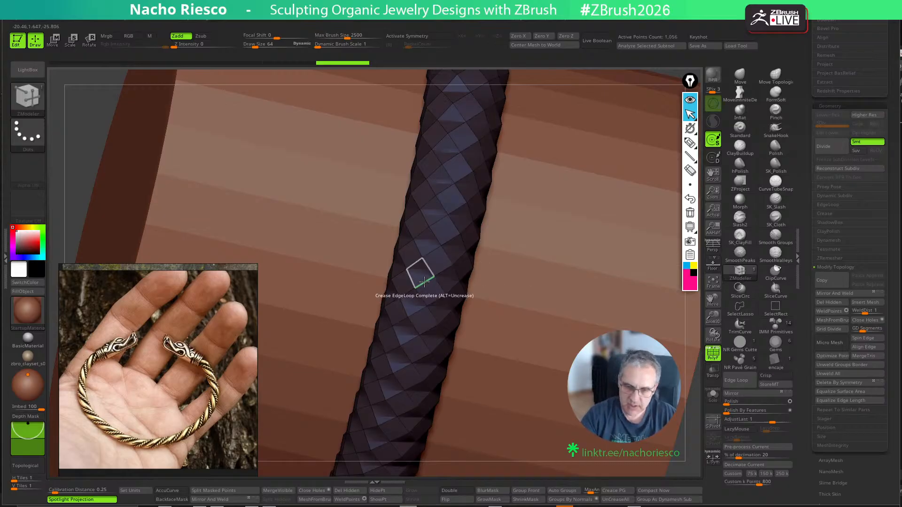
key(space)
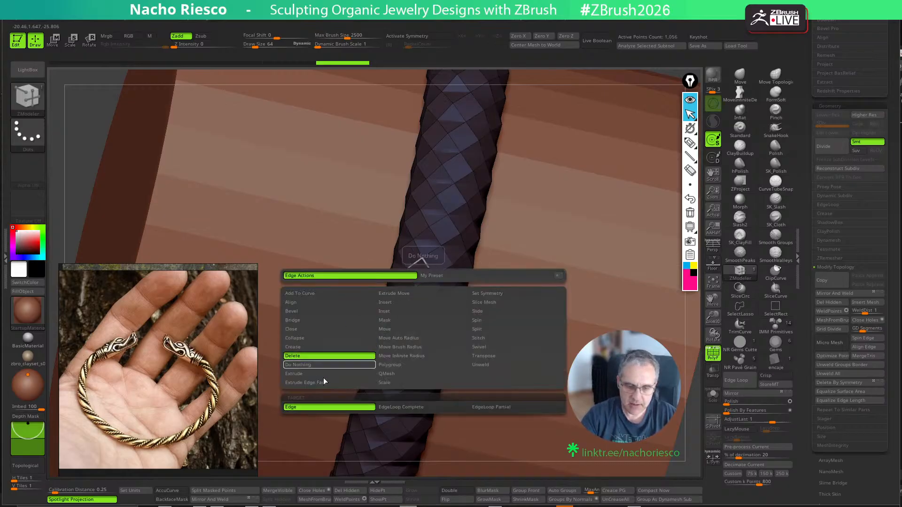
click(405, 407)
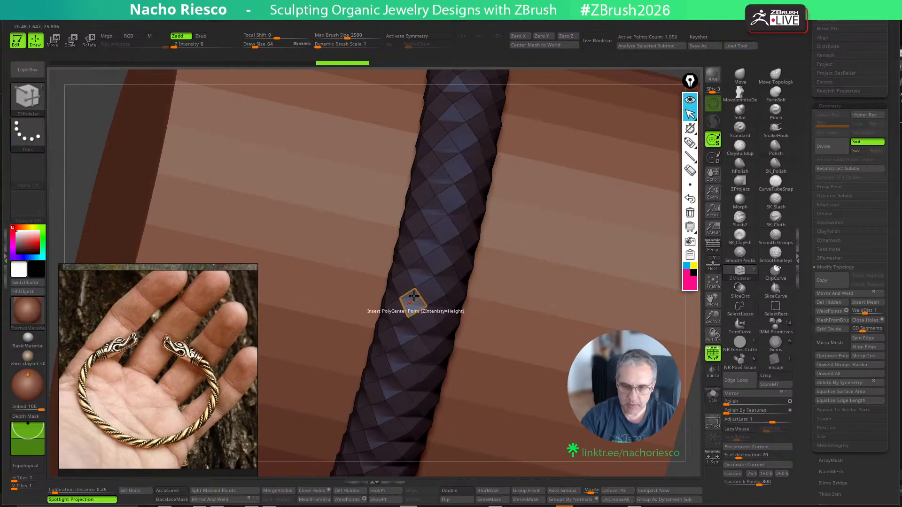
click(411, 291)
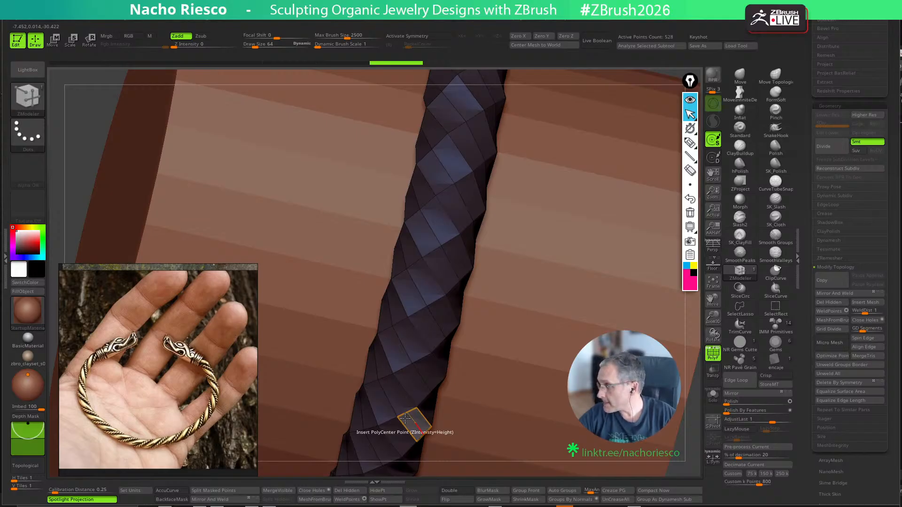
Set the ZModeler edge action to Crease with EdgeLoop Complete and crease a remaining diagonal edge loop of the rope
alt+drag(689, 406, 710, 364)
click(717, 355)
click(717, 355)
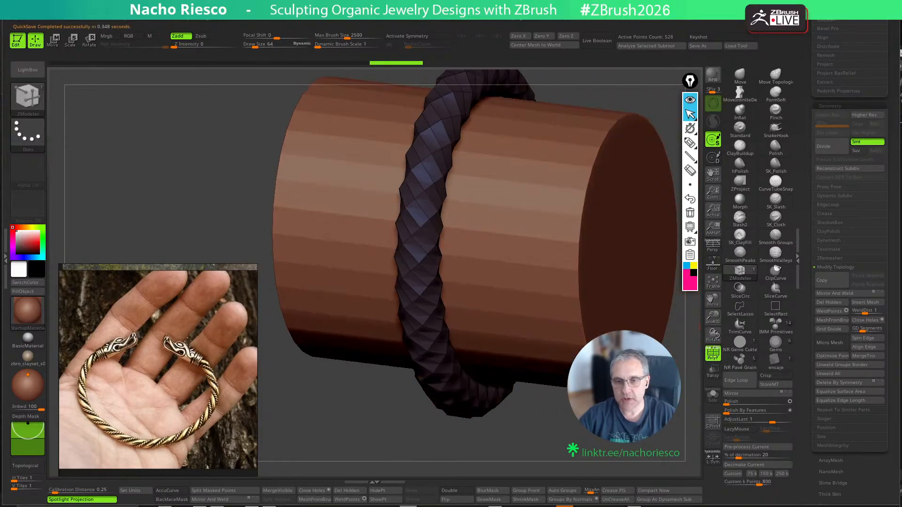
click(713, 353)
drag(686, 350, 656, 347)
key(shift+f)
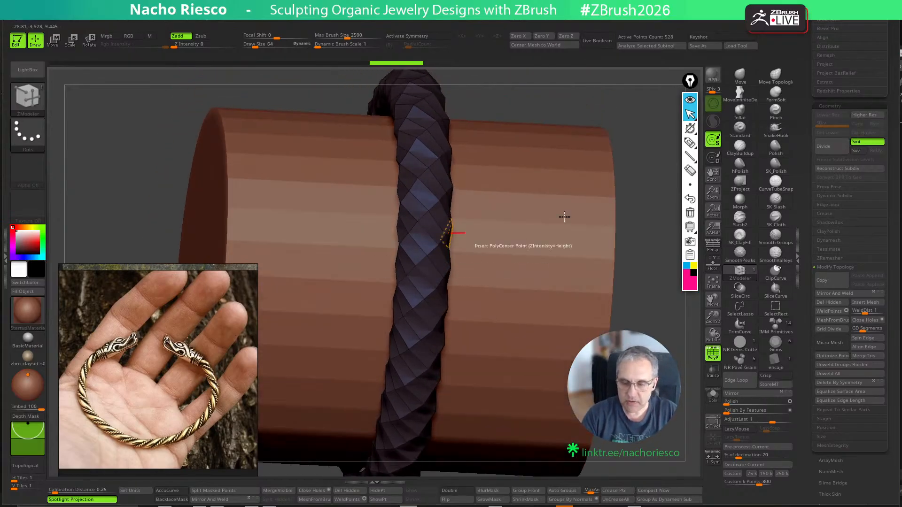
click(686, 289)
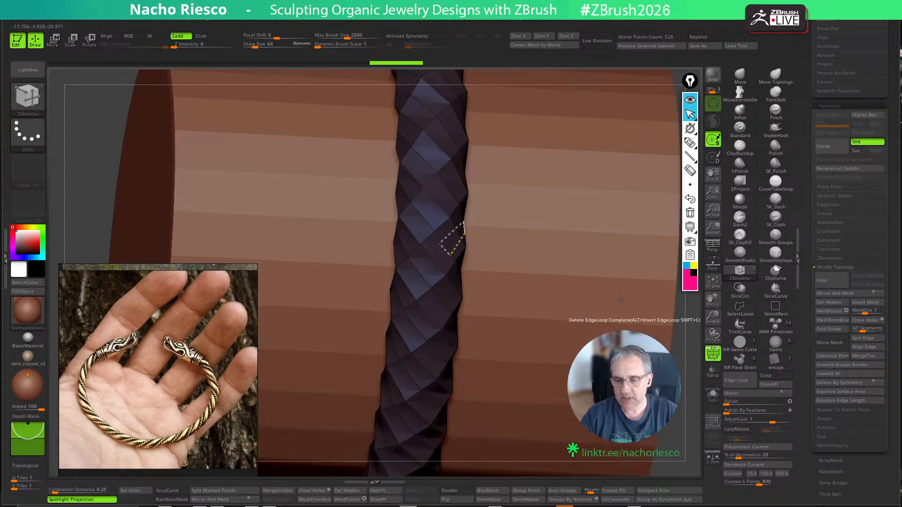
key(space)
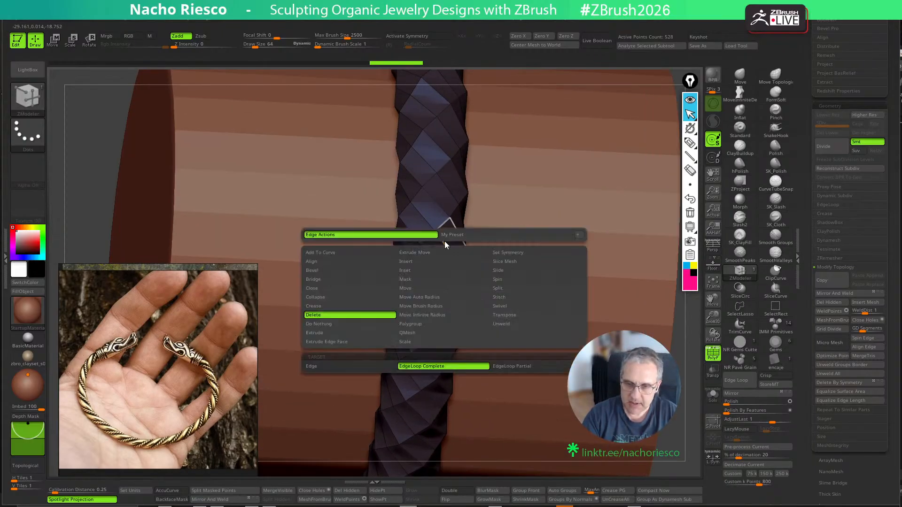
click(313, 307)
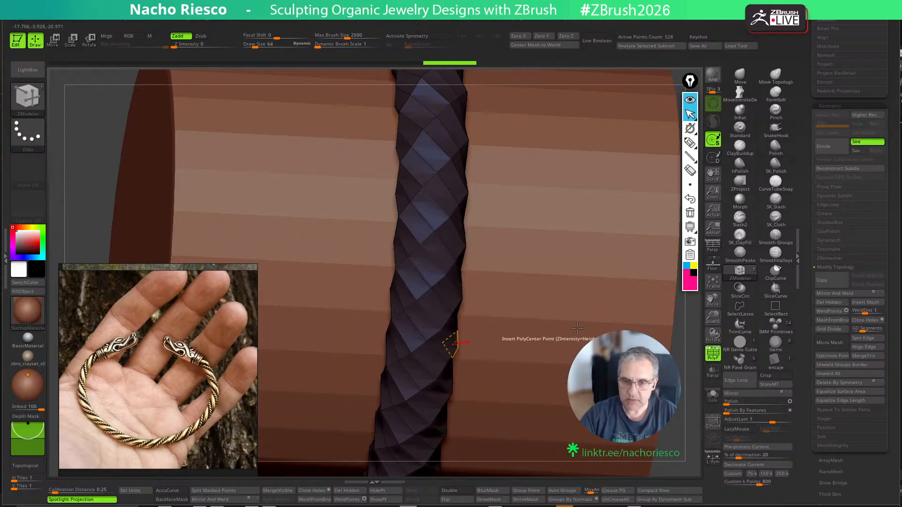
key(ctrl)
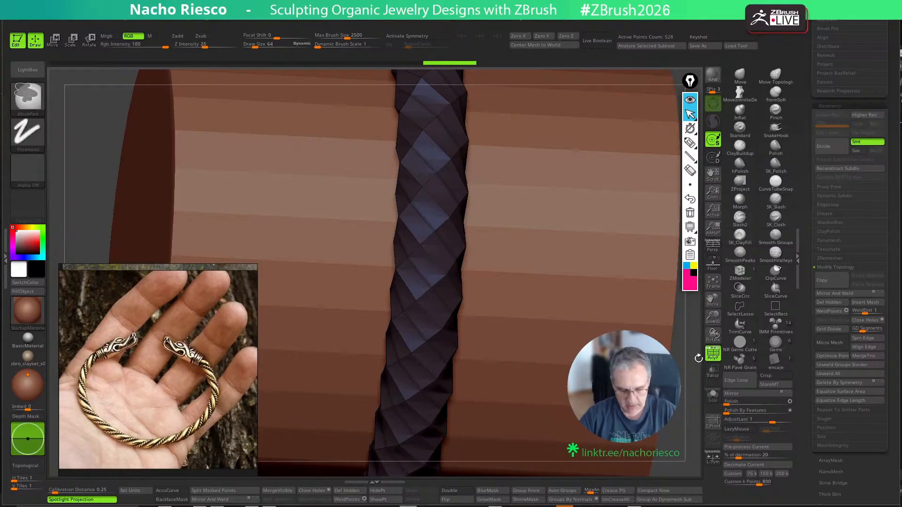
Try the AL_29 material on the model and switch to AL_30
click(26, 314)
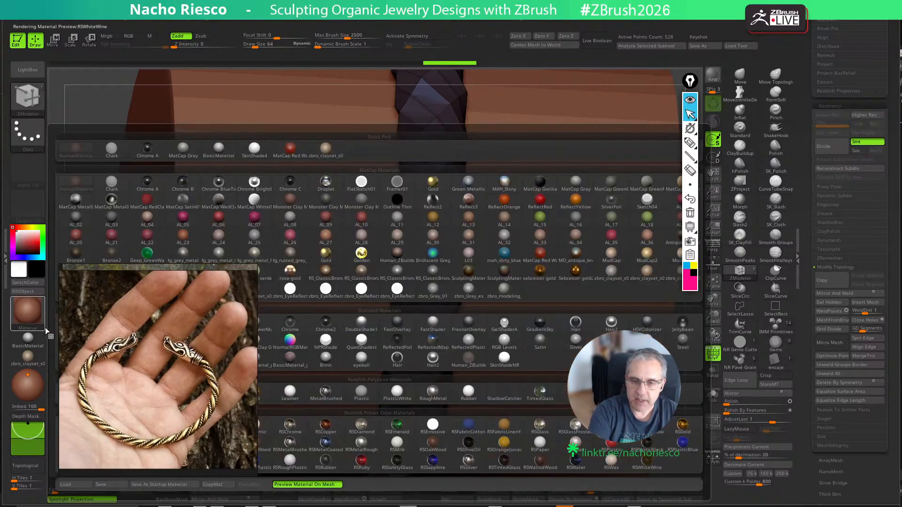
click(397, 235)
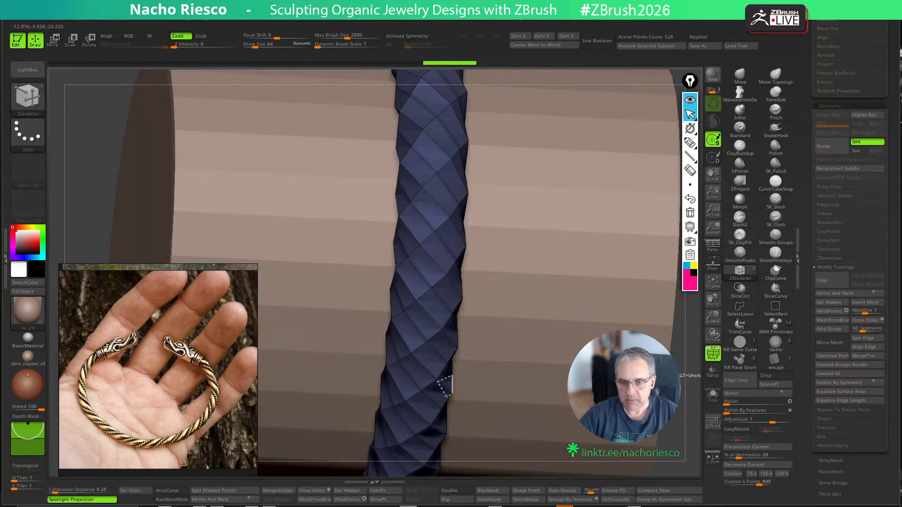
click(30, 309)
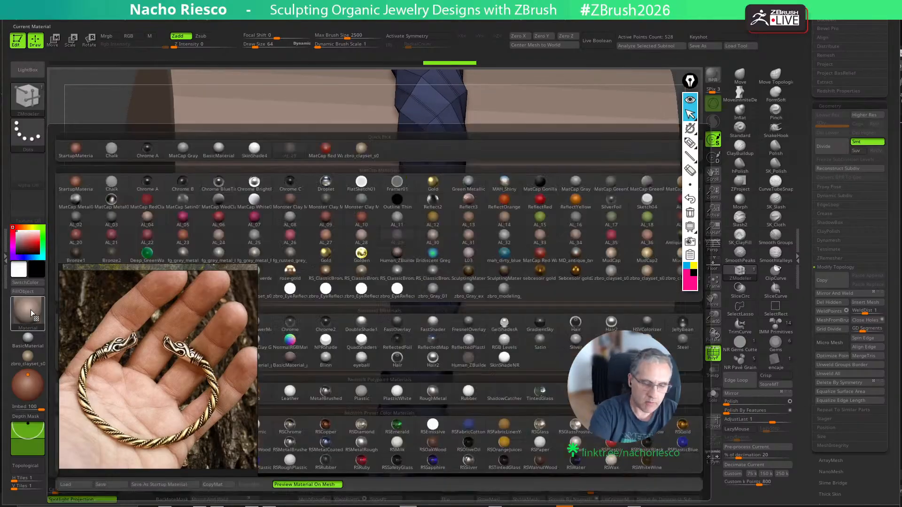
click(434, 236)
drag(690, 352, 556, 371)
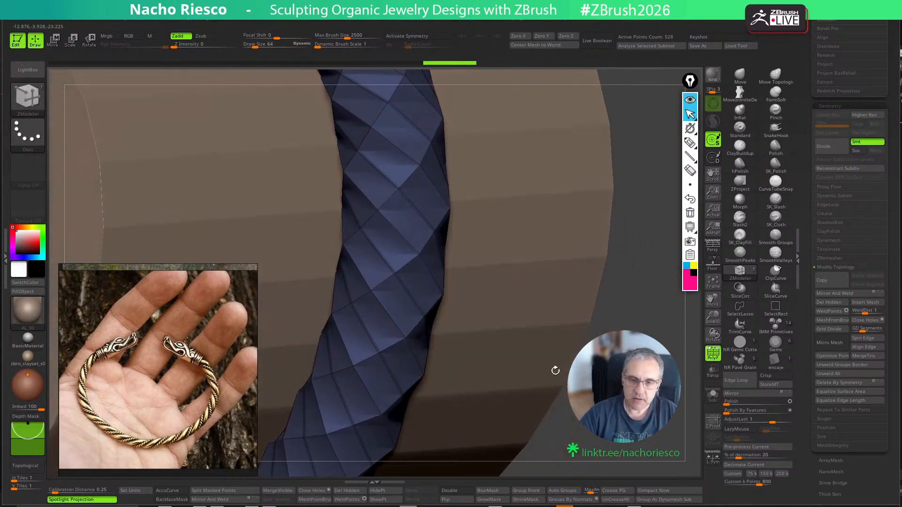
Preview BasicMaterial and the zbro_clayset material on the model, and return to AL_30
click(29, 338)
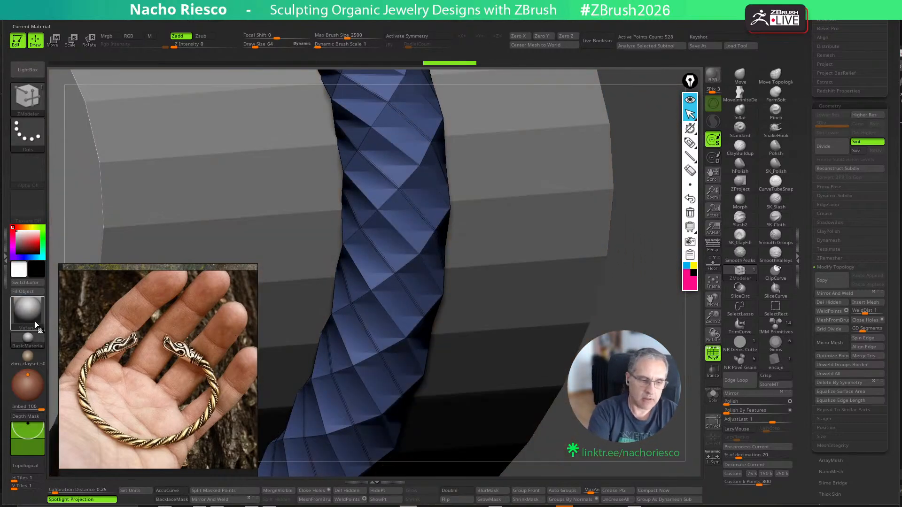
click(30, 354)
click(29, 309)
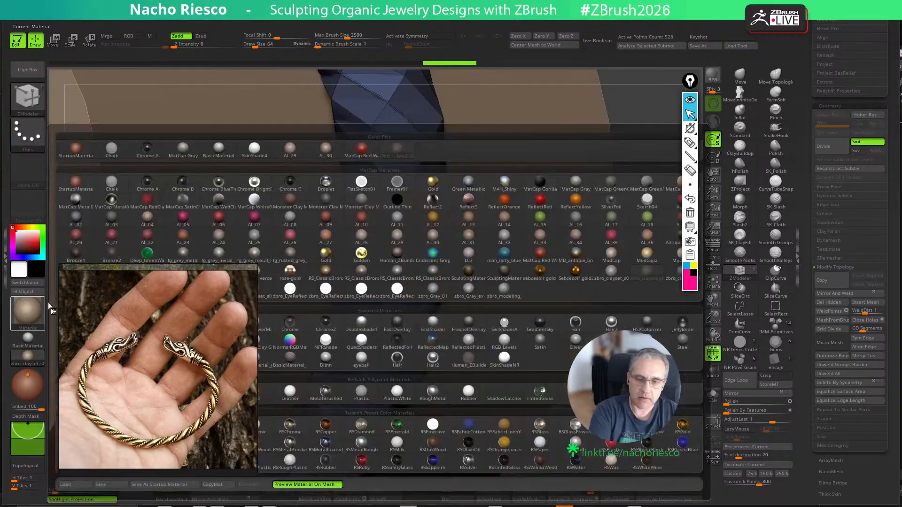
click(271, 237)
drag(404, 202, 517, 288)
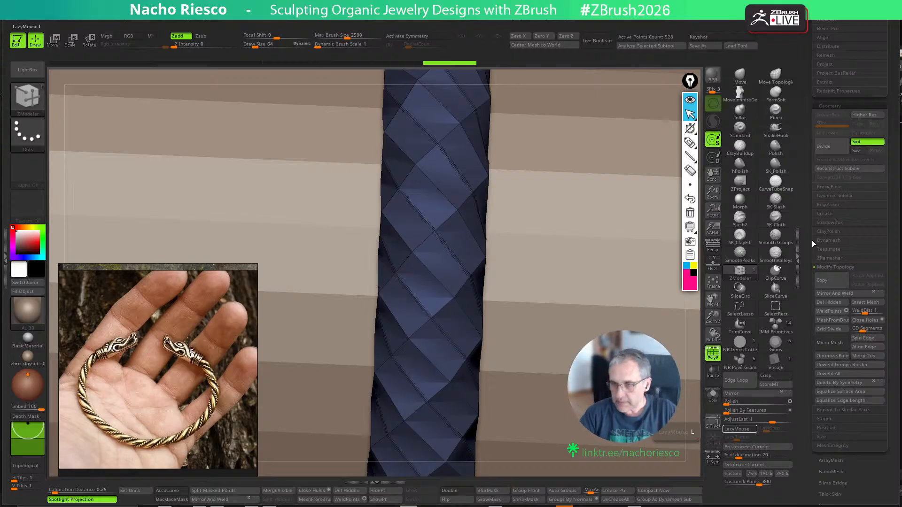
Duplicate the bracelet body1 subtool and make the copy, bracelet body2, the active subtool
scroll(841, 272, up, 5)
scroll(831, 320, up, 8)
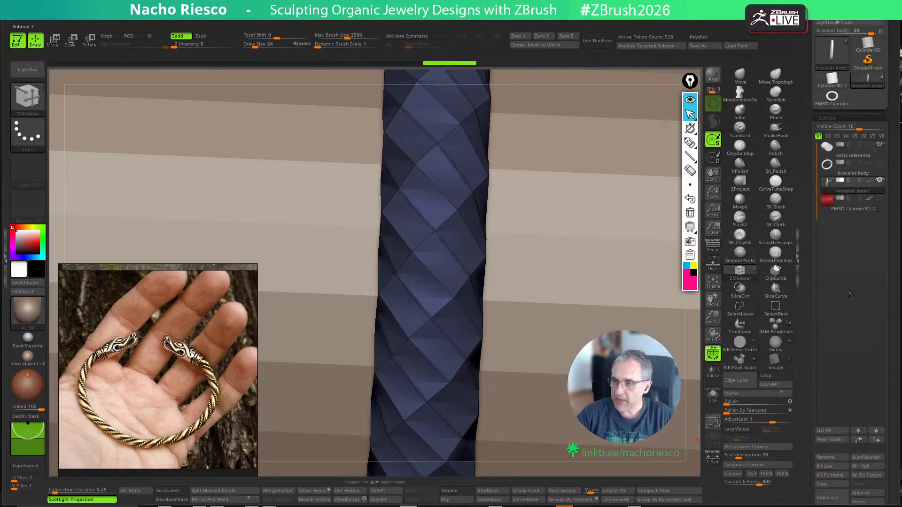
click(830, 444)
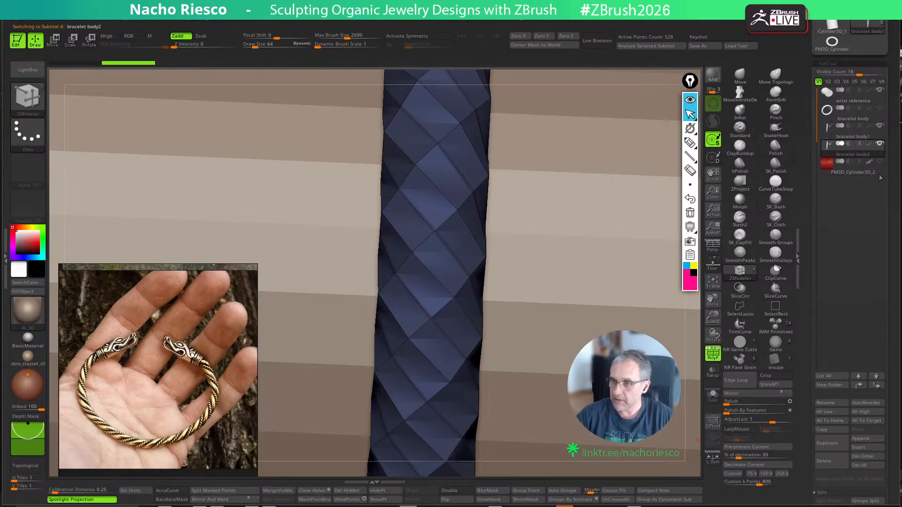
alt+drag(691, 399, 679, 379)
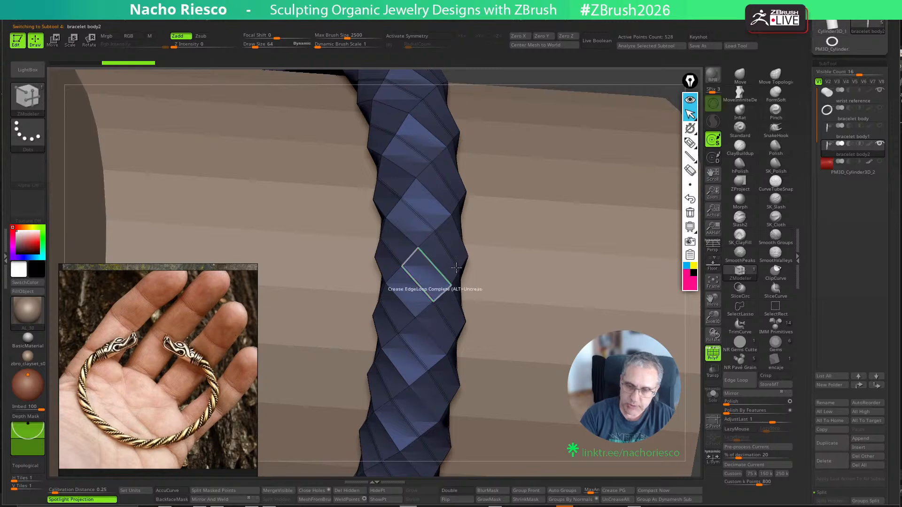
Limit Mask By Features to Crease only, with Border and Groups off, and mask the creased edges of the rope
drag(803, 375, 804, 232)
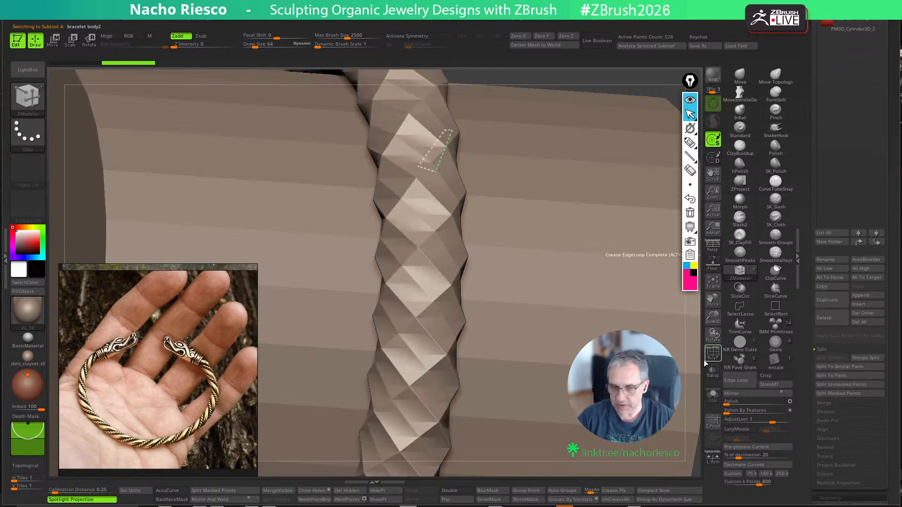
drag(805, 403, 804, 294)
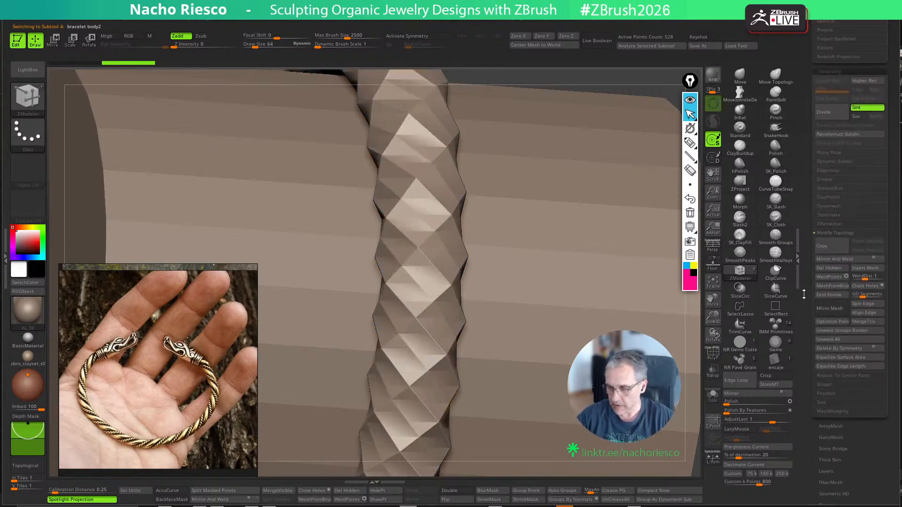
drag(811, 395, 805, 277)
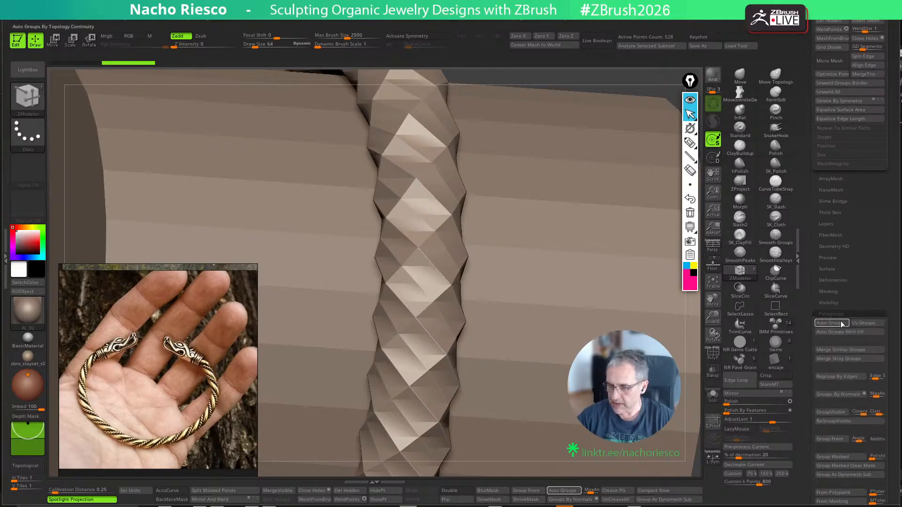
click(835, 291)
drag(811, 368, 812, 352)
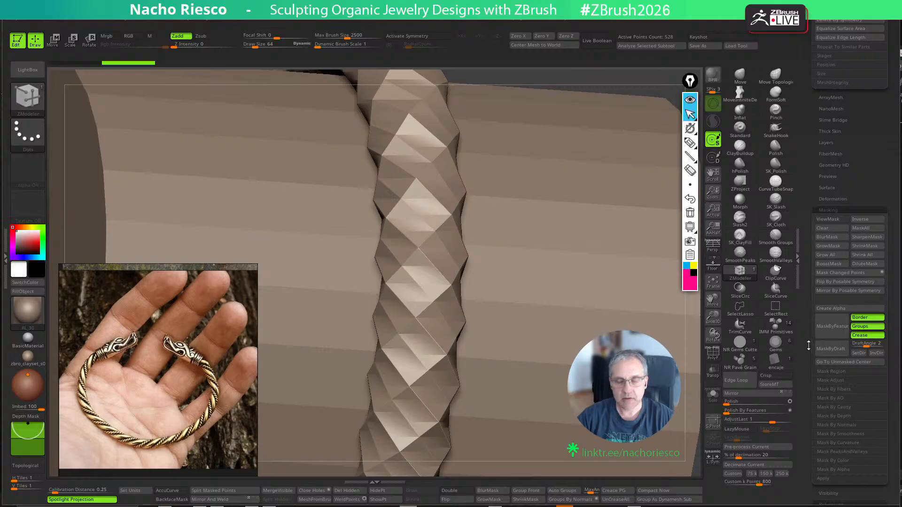
click(864, 318)
click(862, 328)
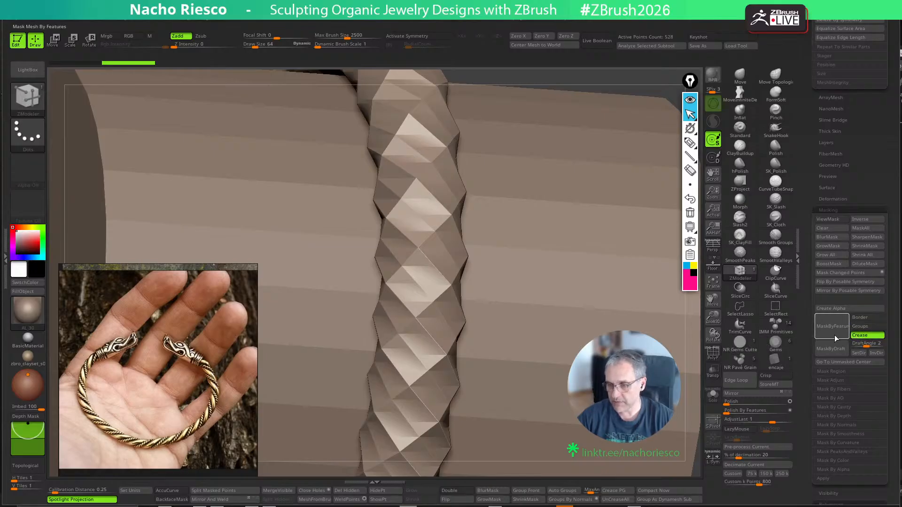
click(834, 329)
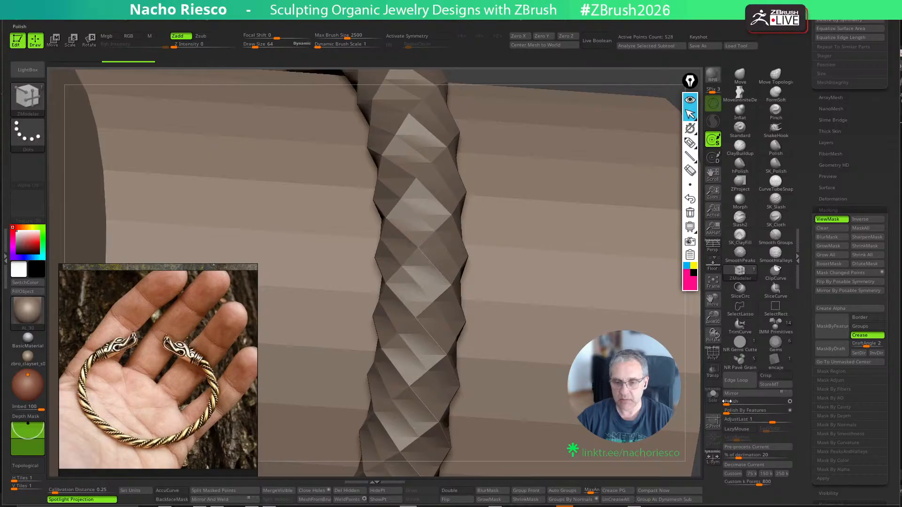
Try inflating the unmasked rope surface with the gizmo, undo it, and mask the creased edges again
key(w)
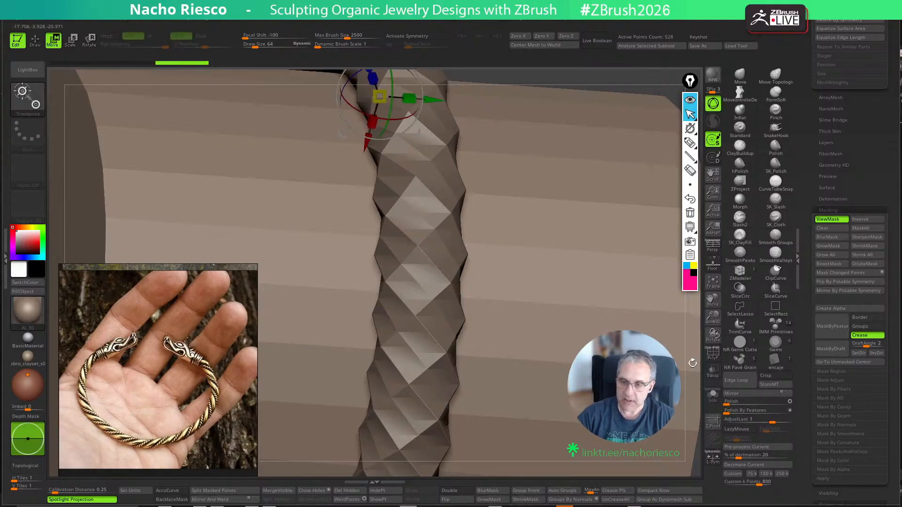
alt+drag(693, 363, 685, 320)
alt+drag(630, 298, 672, 366)
ctrl+drag(419, 163, 407, 139)
key(ctrl+z)
drag(659, 397, 691, 413)
key(q)
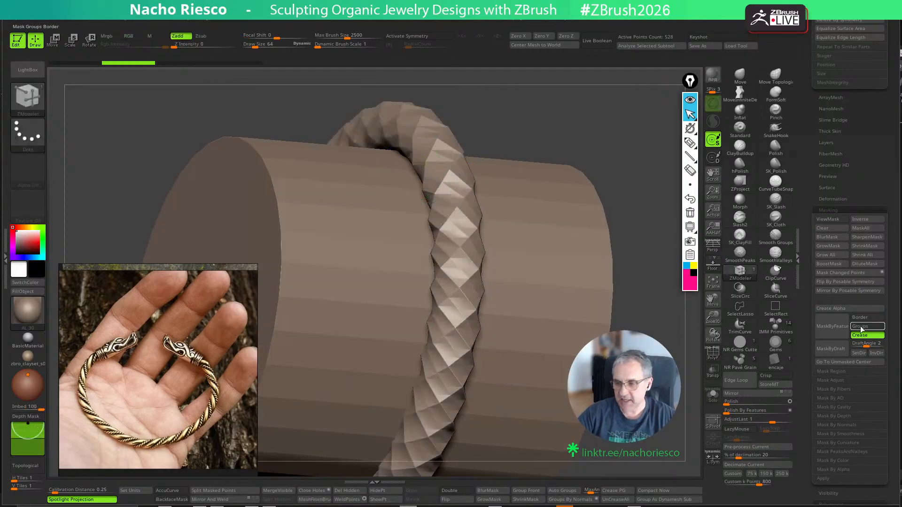
click(838, 329)
drag(653, 376, 677, 402)
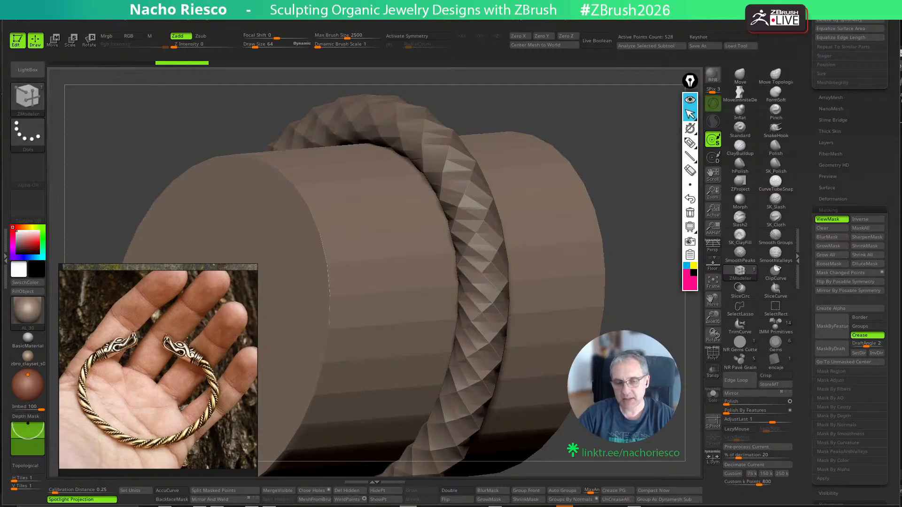
mouse_move(677, 401)
mouse_down()
mouse_move(647, 407)
mouse_move(692, 392)
mouse_up()
Clear the mask and divide the bracelet body2 rope once to subdivision level 2
click(714, 359)
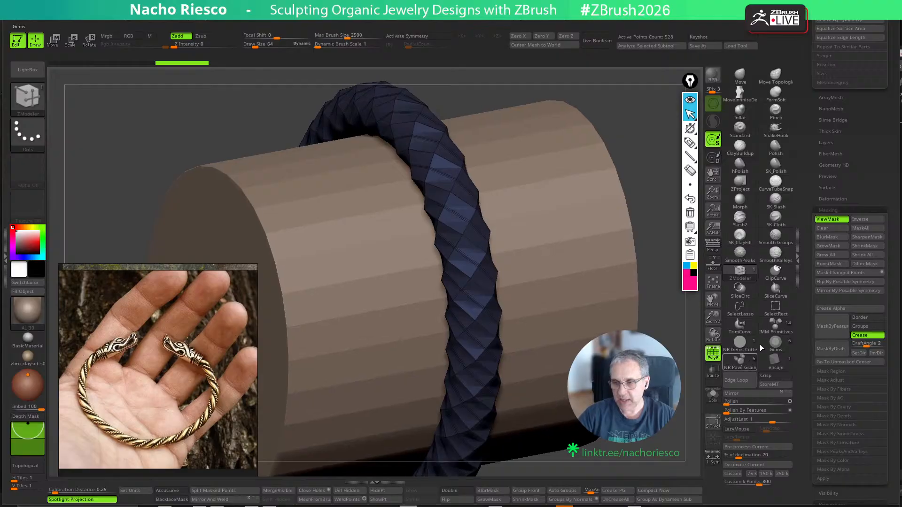
scroll(811, 188, up, 5)
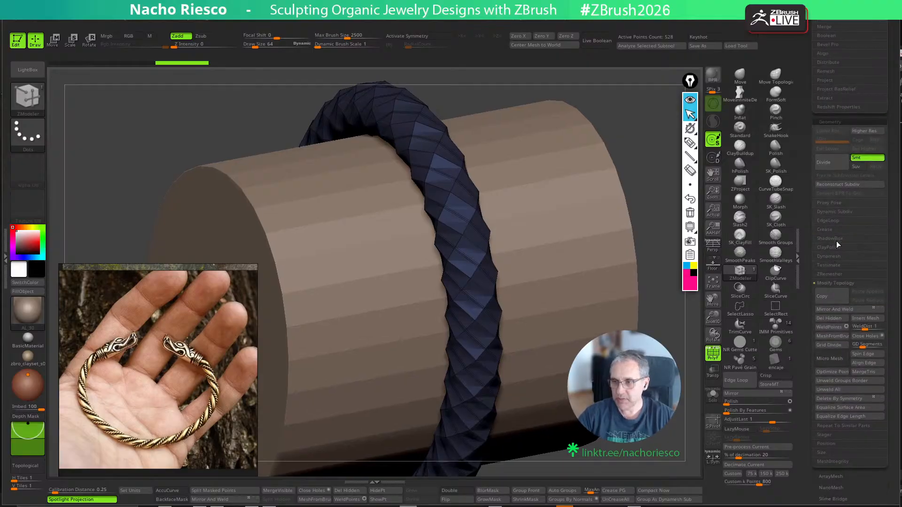
mouse_move(685, 427)
ctrl+mouse_down()
mouse_move(667, 427)
mouse_move(670, 445)
ctrl+mouse_up()
click(826, 167)
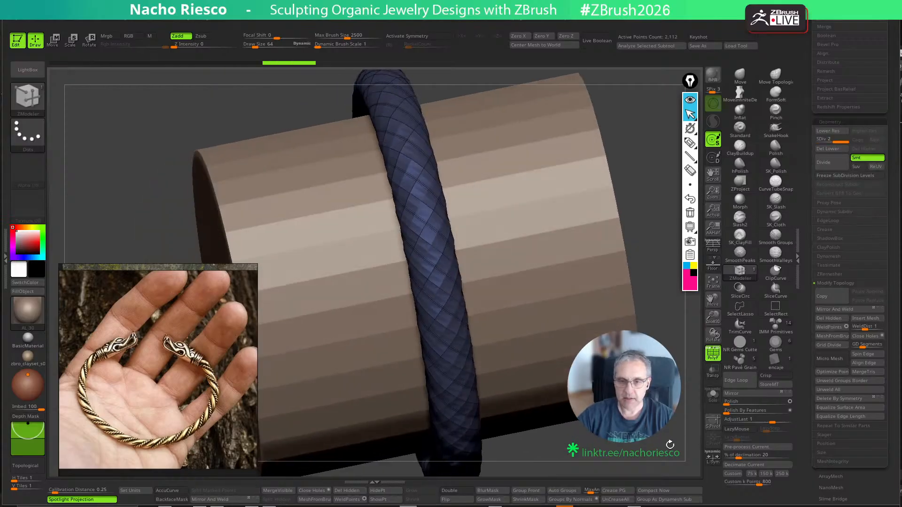
key(shift+f)
Mask the creased edges of the subdivided rope by features and invert the mask
scroll(827, 376, down, 5)
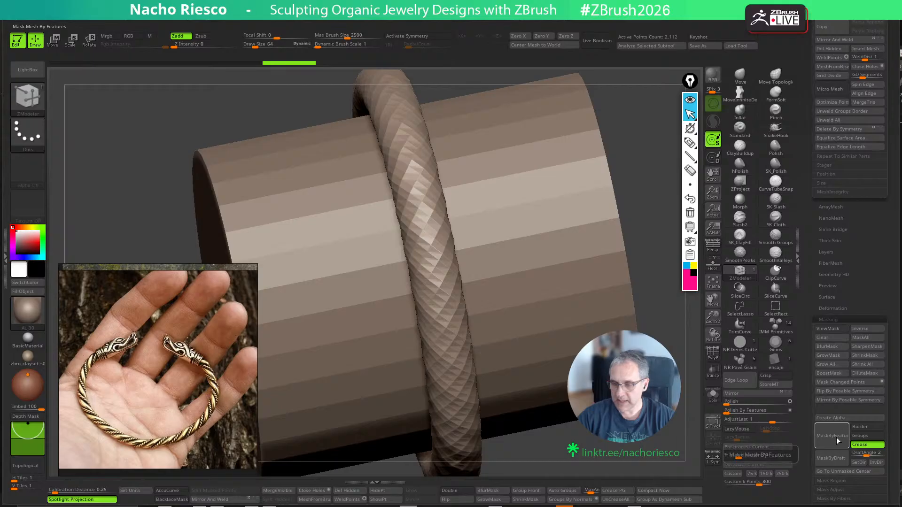
click(836, 440)
mouse_move(645, 444)
mouse_down()
mouse_move(673, 447)
mouse_move(653, 453)
mouse_move(654, 434)
mouse_move(660, 447)
mouse_up()
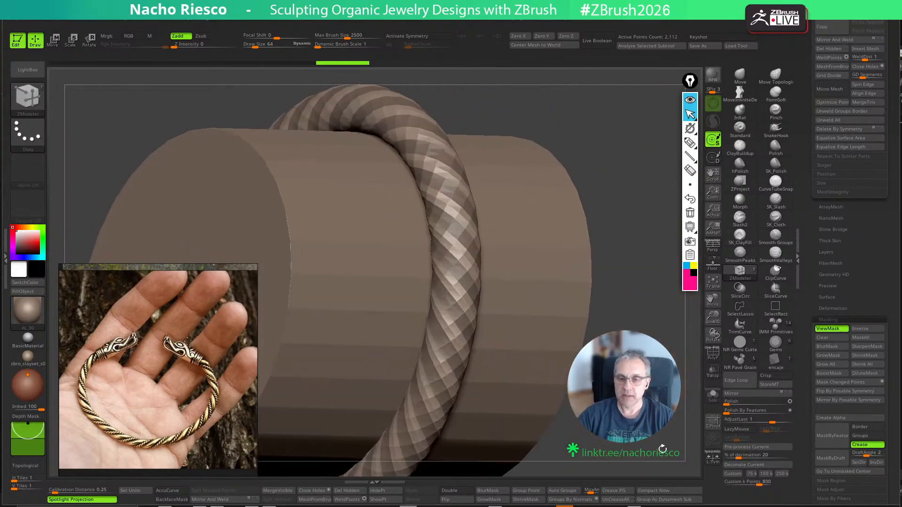
ctrl+click(658, 444)
Push the unmasked crease lines inward with the gizmo to form the rope's grooves, clear the mask and face the oval front-on
key(w)
drag(409, 155, 362, 112)
key(q)
mouse_move(658, 442)
alt+mouse_down()
mouse_move(655, 418)
mouse_move(583, 437)
alt+mouse_up()
mouse_move(672, 413)
mouse_down()
mouse_move(637, 404)
mouse_move(578, 471)
mouse_up()
ctrl+drag(618, 444, 628, 454)
mouse_move(623, 446)
mouse_down()
mouse_move(719, 435)
mouse_move(637, 439)
mouse_up()
mouse_move(637, 440)
shift+mouse_down()
mouse_move(627, 442)
mouse_move(618, 414)
mouse_move(616, 457)
mouse_move(637, 450)
shift+mouse_up()
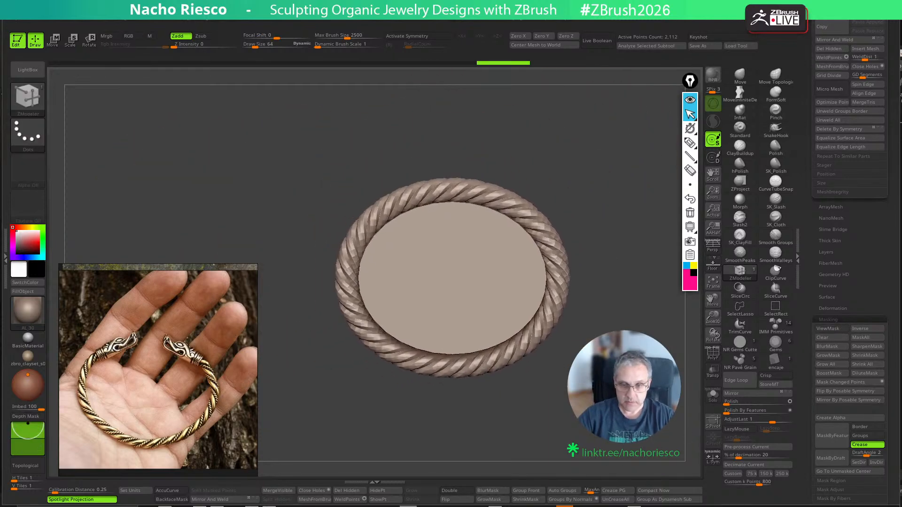
mouse_move(517, 394)
mouse_down()
mouse_move(607, 425)
mouse_move(522, 397)
mouse_up()
shift+drag(522, 398, 511, 393)
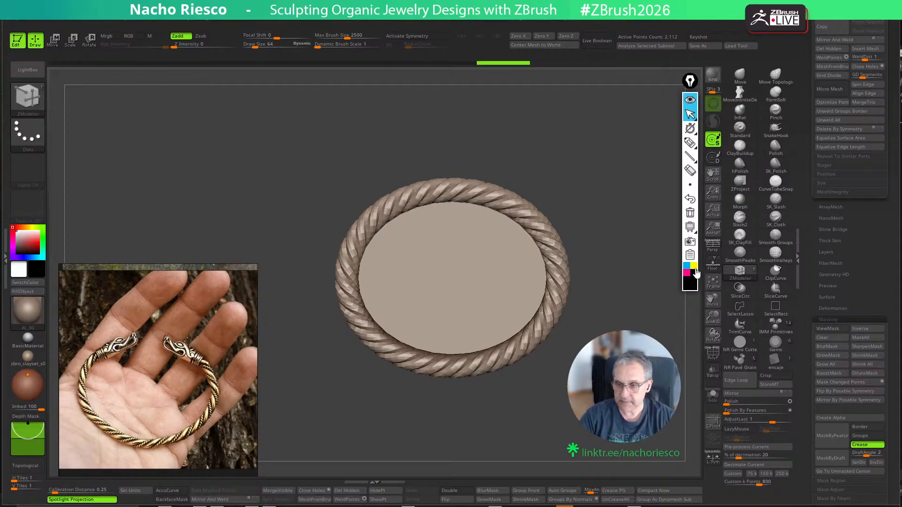
Mark a V-shaped opening and its two bracelet ends over the rope's upper part with the annotation pen, and clear the marks
click(693, 199)
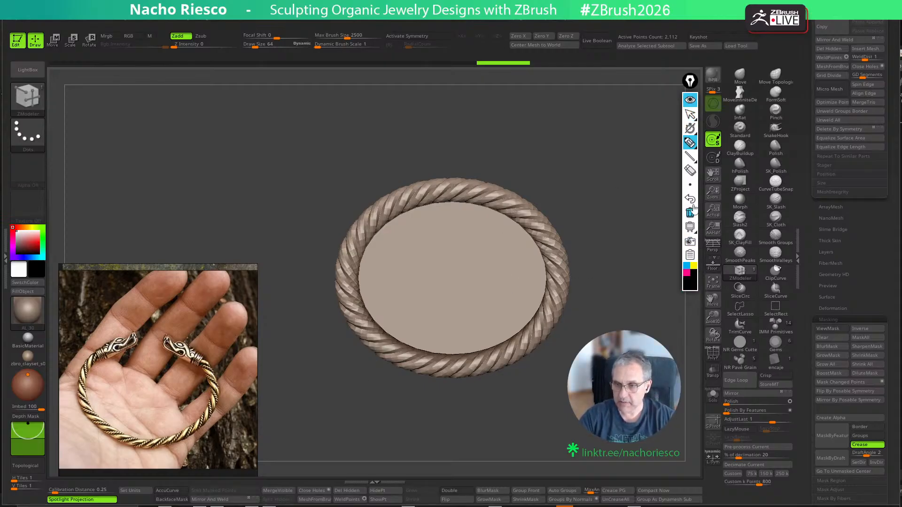
drag(484, 262, 541, 155)
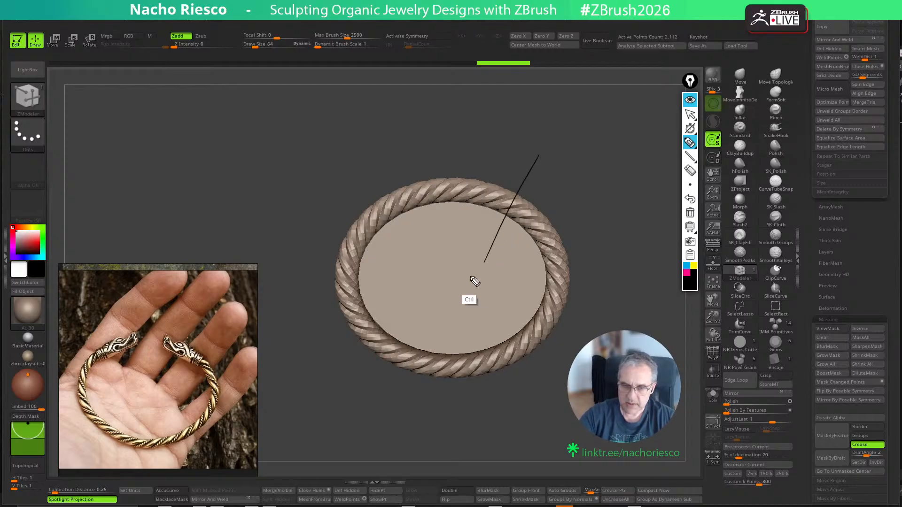
drag(451, 287, 394, 151)
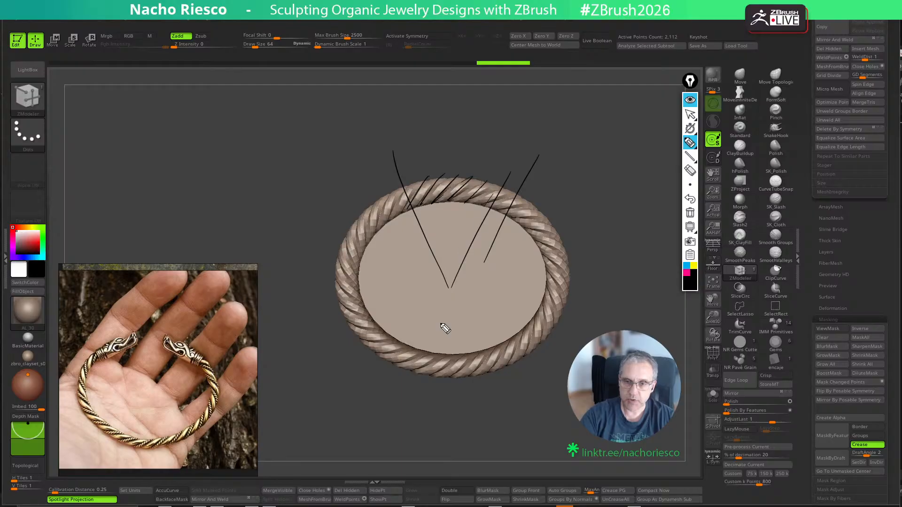
mouse_move(453, 295)
mouse_down()
mouse_move(369, 173)
mouse_move(449, 304)
mouse_move(451, 289)
mouse_move(400, 195)
mouse_move(409, 202)
mouse_move(452, 181)
mouse_move(459, 207)
mouse_move(485, 207)
mouse_move(489, 220)
mouse_up()
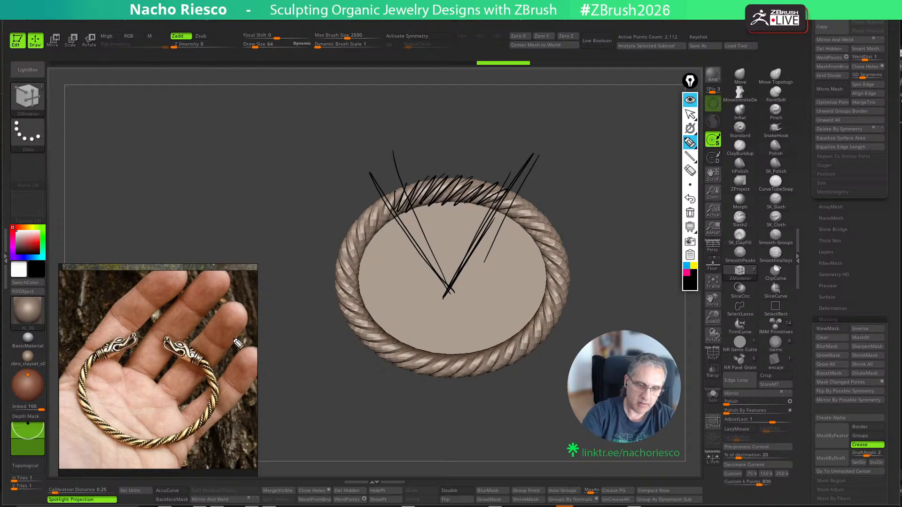
drag(389, 197, 477, 218)
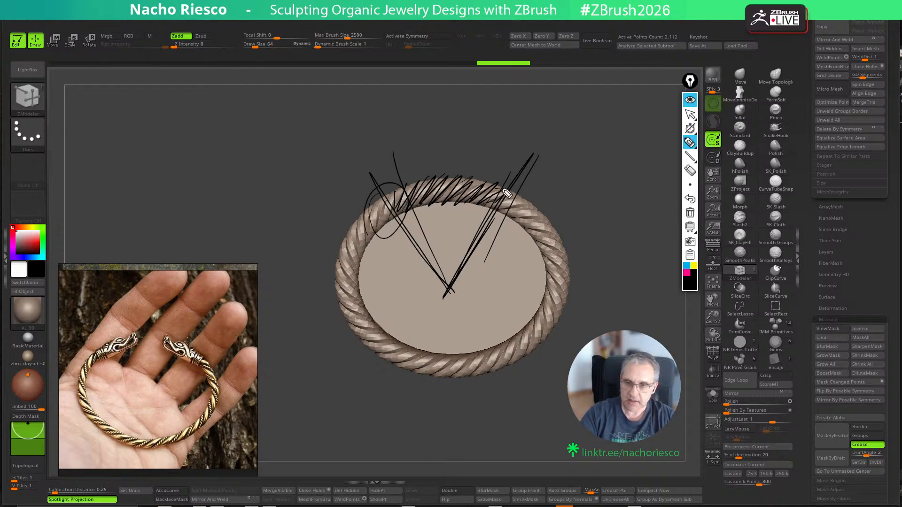
drag(507, 193, 470, 257)
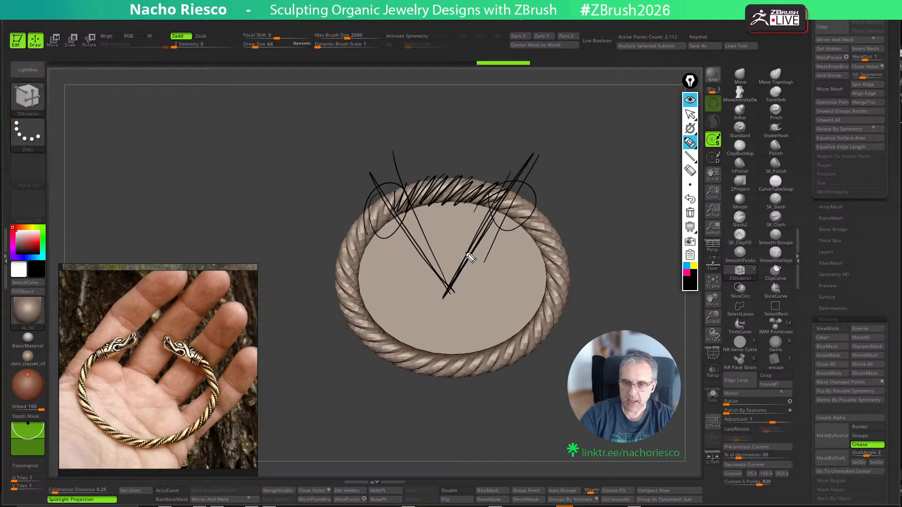
click(690, 213)
click(690, 114)
Append a Cube3D primitive as a new subtool
drag(643, 297, 663, 314)
drag(811, 207, 810, 294)
drag(630, 244, 660, 310)
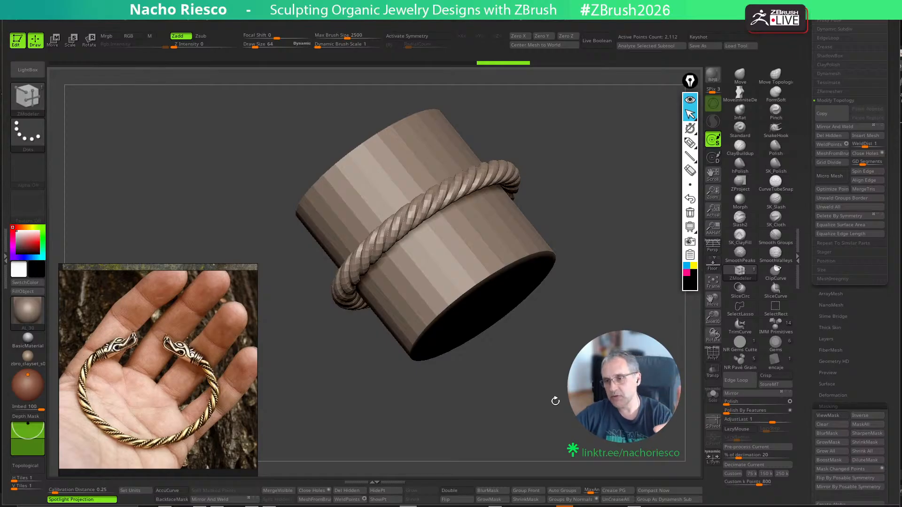
drag(806, 191, 802, 284)
drag(804, 230, 806, 314)
drag(625, 221, 576, 214)
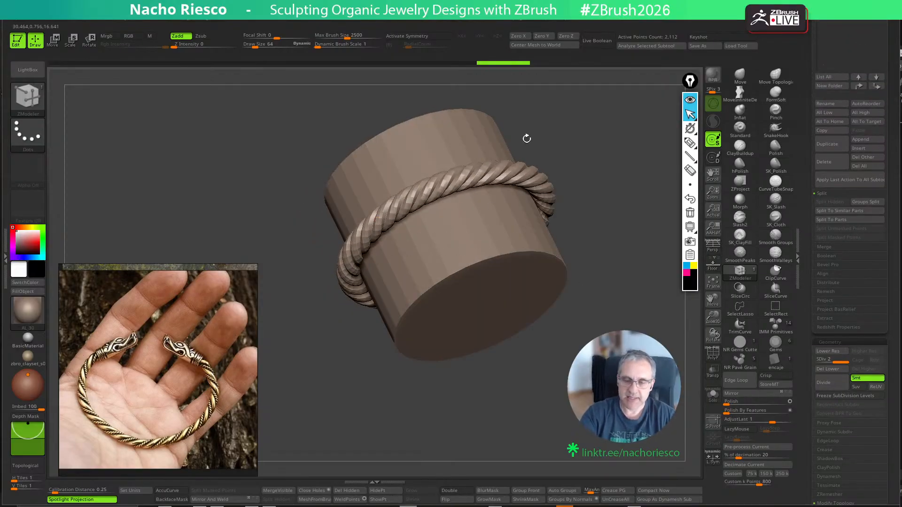
drag(809, 190, 743, 295)
drag(625, 282, 611, 266)
drag(800, 224, 811, 350)
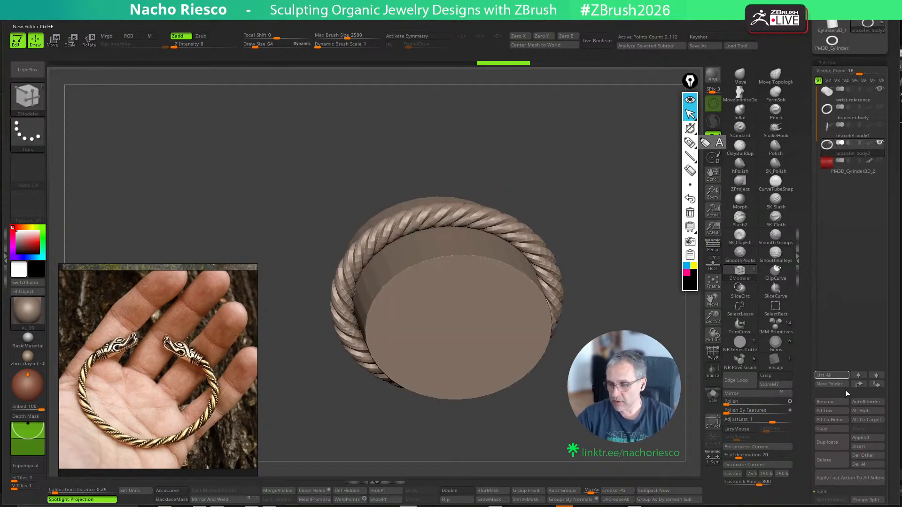
click(860, 438)
click(573, 445)
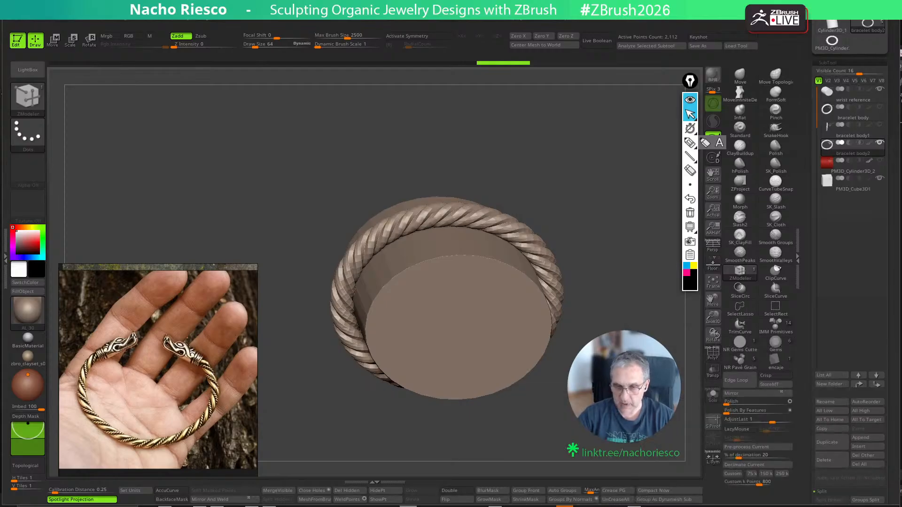
Select the cube subtool, turn on transparency and move the cube up so it overlaps the top of the rope oval
click(853, 181)
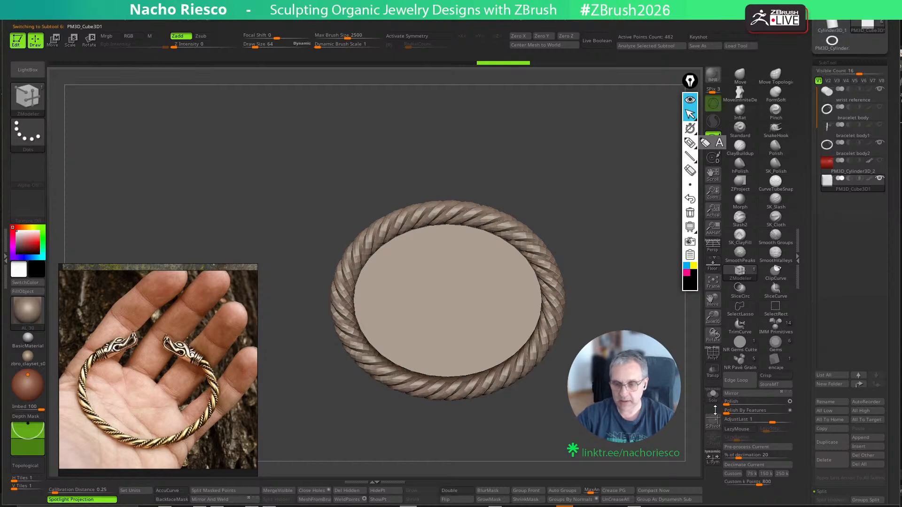
click(714, 374)
key(w)
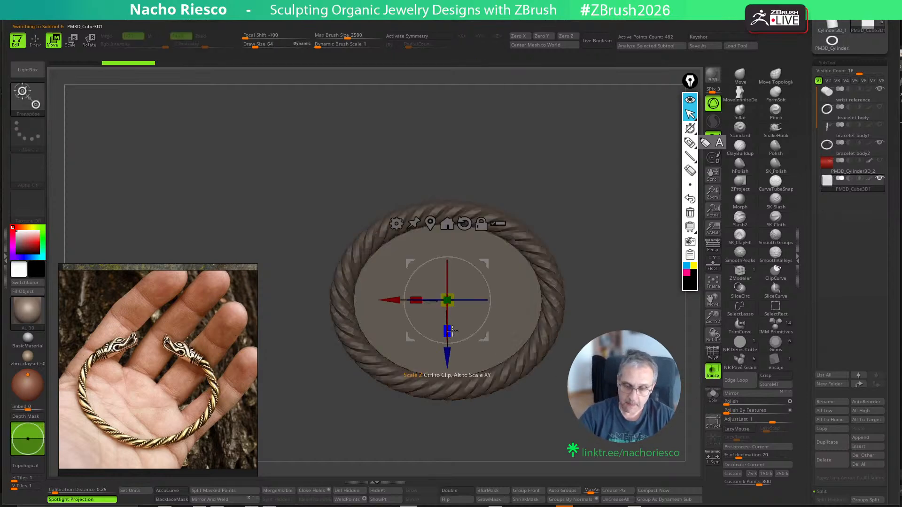
mouse_move(451, 327)
mouse_down()
mouse_move(454, 222)
mouse_move(470, 265)
mouse_up()
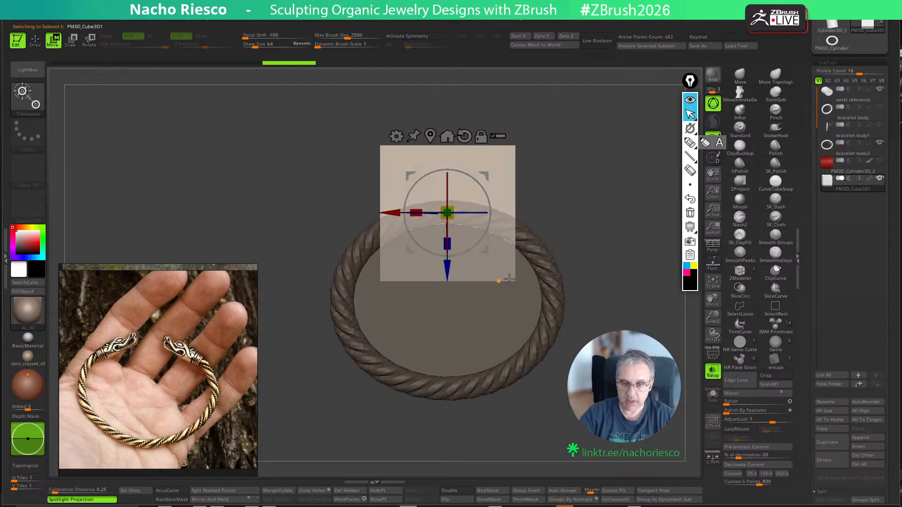
Show the cube's polyframe and examine the topology of its end face
key(q)
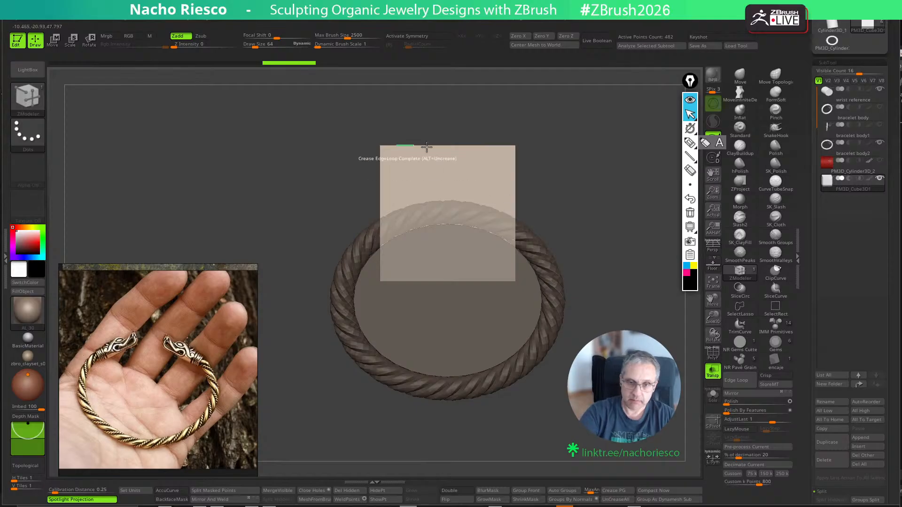
click(713, 353)
drag(590, 345, 651, 371)
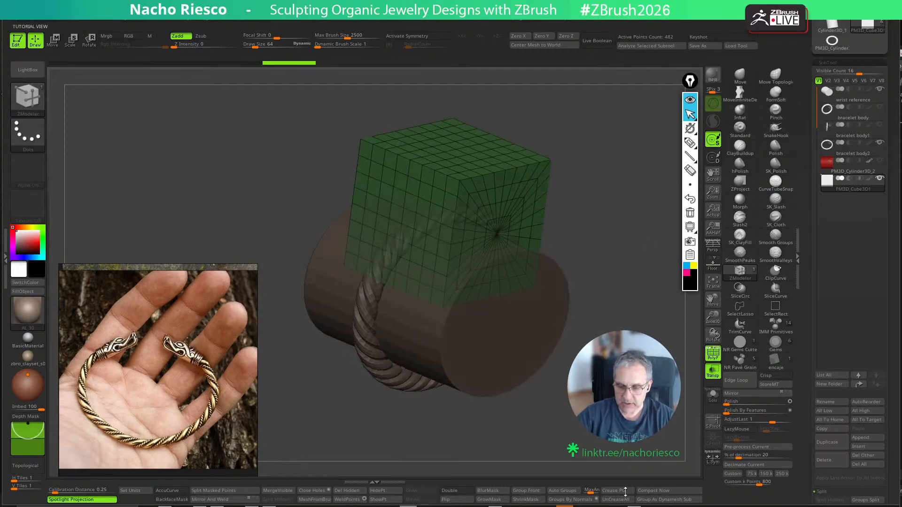
drag(659, 461, 611, 456)
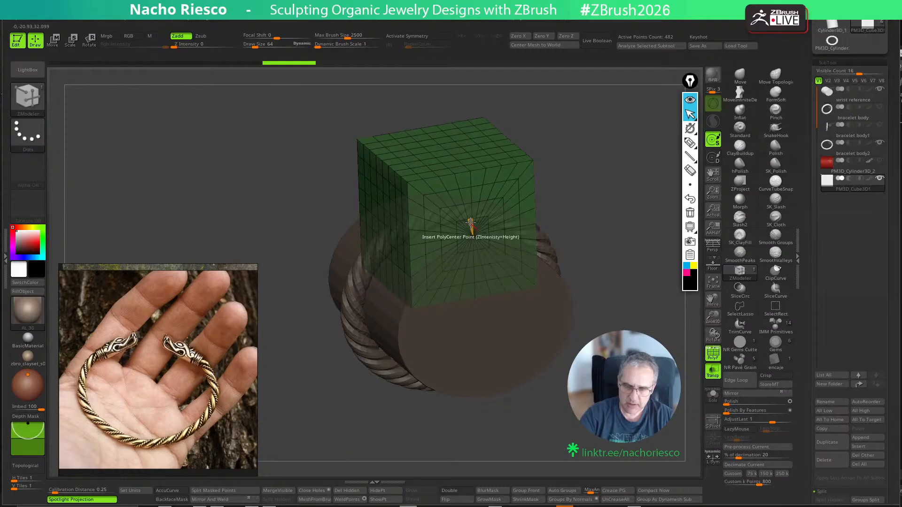
Apply a Taper deformer to the cube, viewed from the front, and narrow its lower end with curved sides
click(473, 252)
mouse_move(596, 246)
mouse_down()
mouse_move(554, 207)
mouse_move(602, 212)
mouse_move(622, 240)
mouse_move(596, 217)
mouse_up()
key(w)
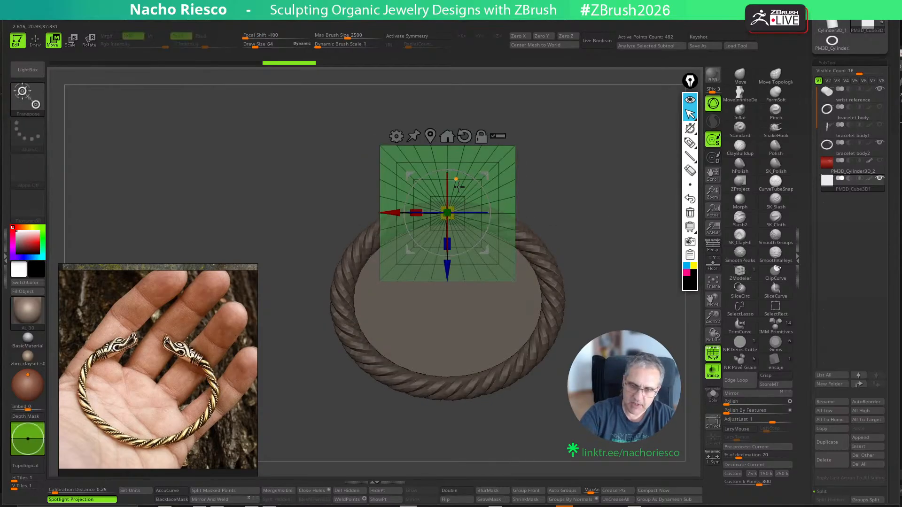
click(397, 136)
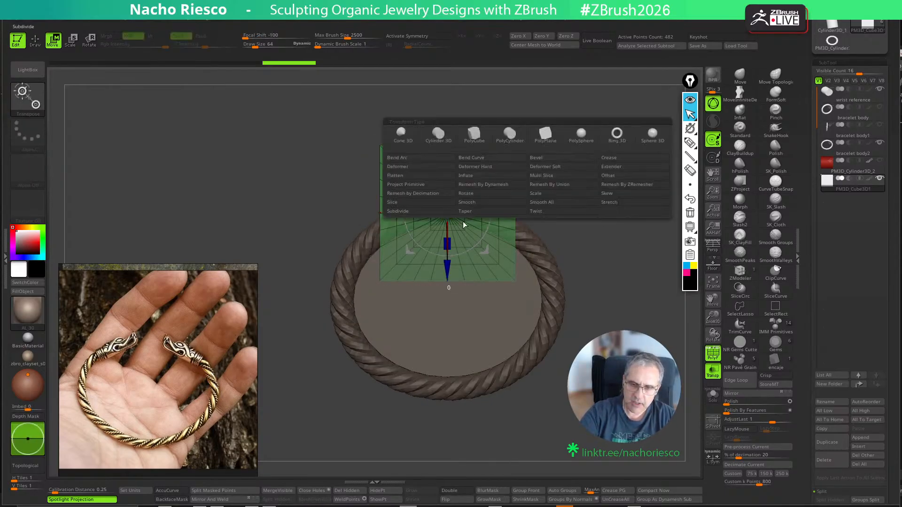
click(473, 212)
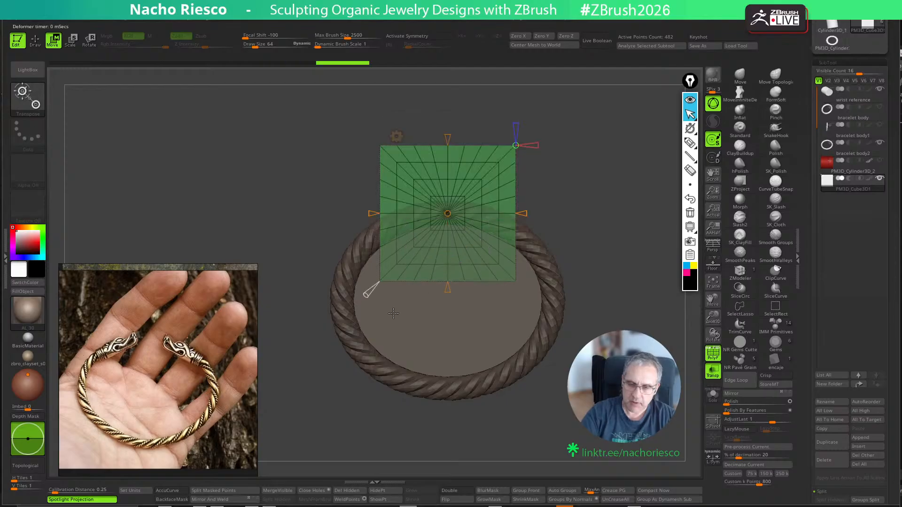
drag(450, 287, 449, 235)
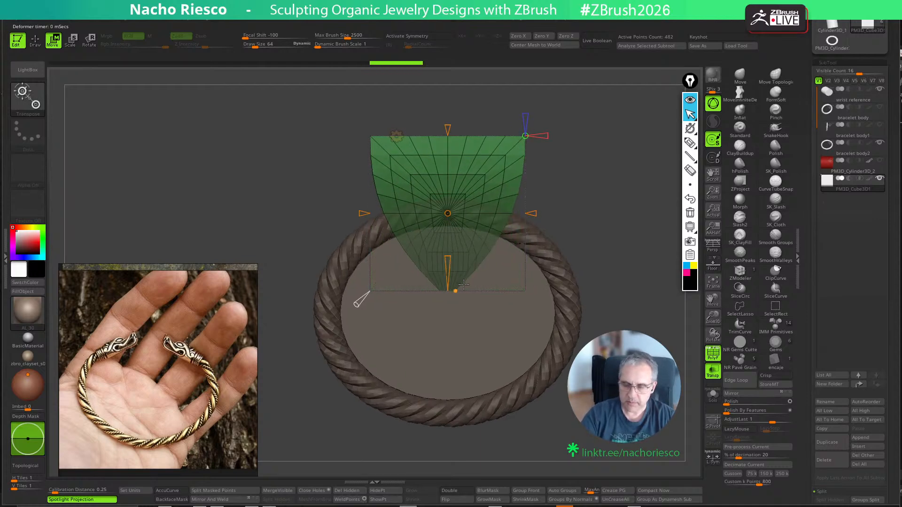
Switch the taper to straight sides and narrow the cube's lower end to a point, forming a V-shaped wedge
click(362, 299)
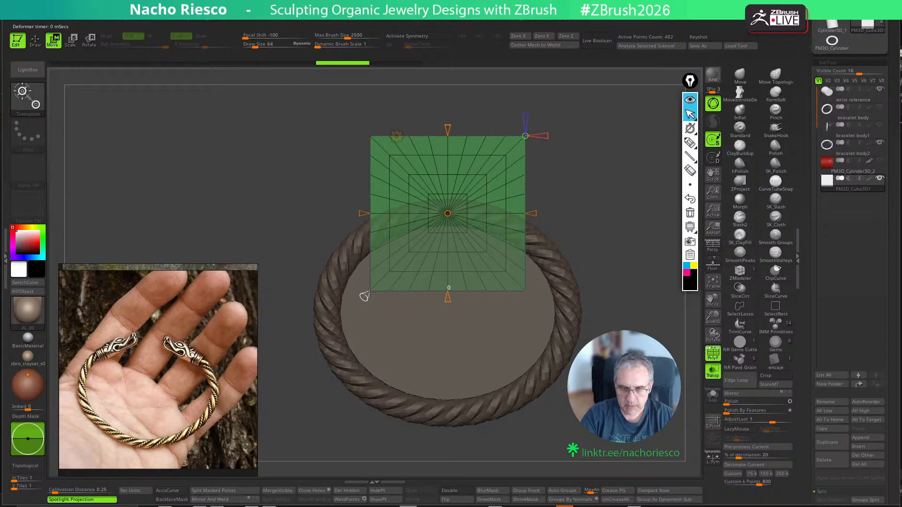
drag(447, 297, 448, 253)
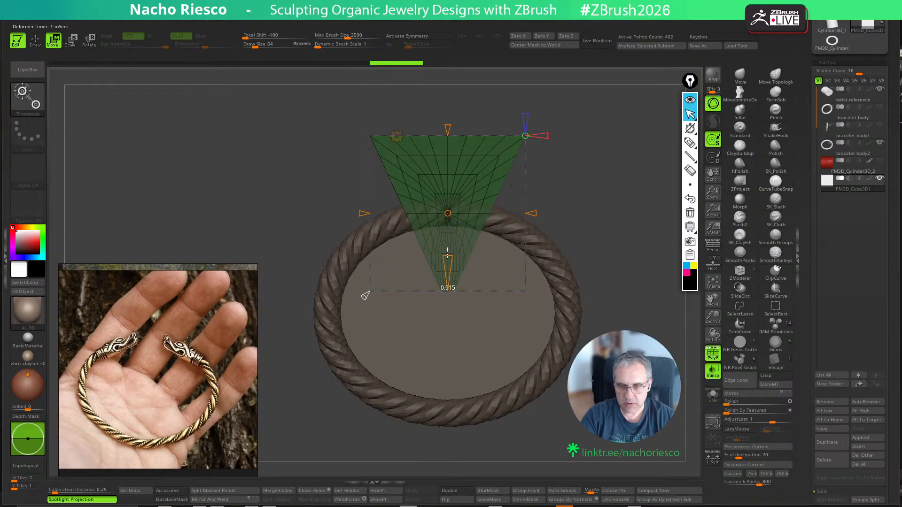
drag(593, 221, 562, 146)
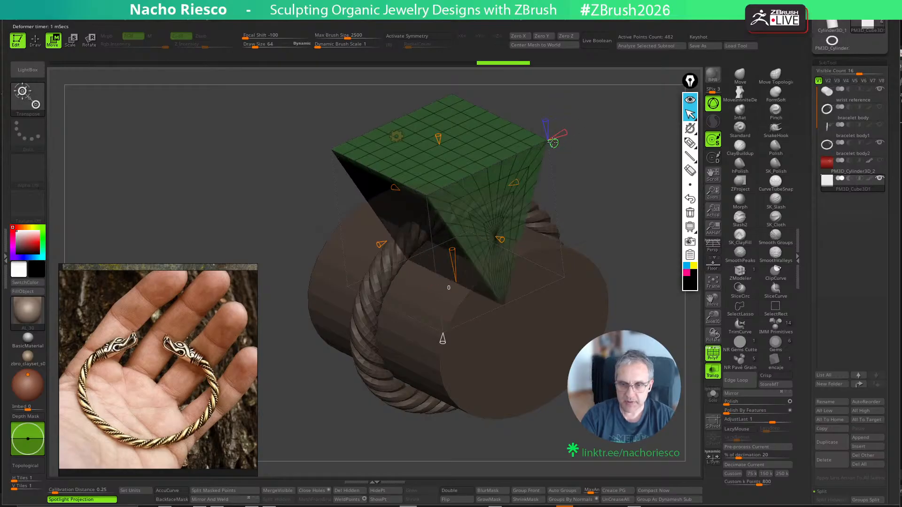
click(562, 147)
drag(620, 155, 584, 147)
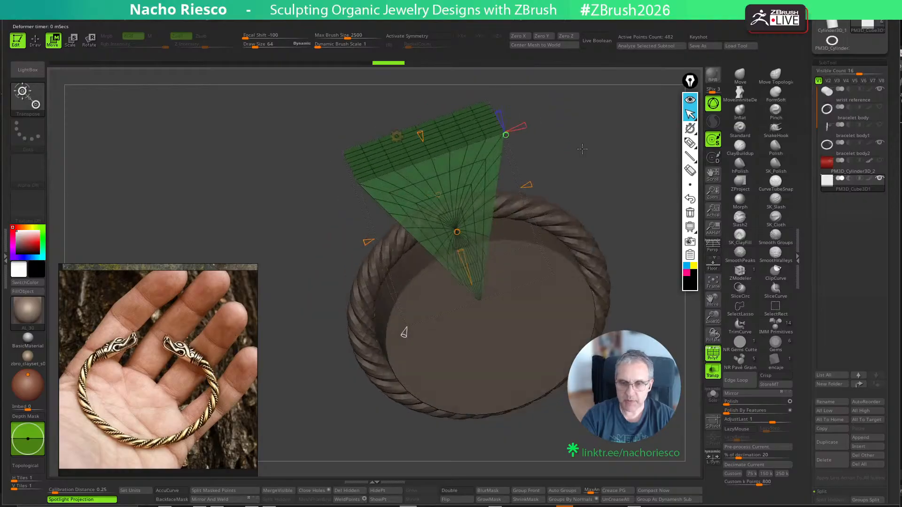
key(q)
mouse_move(611, 178)
shift+mouse_down()
mouse_move(609, 168)
mouse_move(627, 216)
shift+mouse_up()
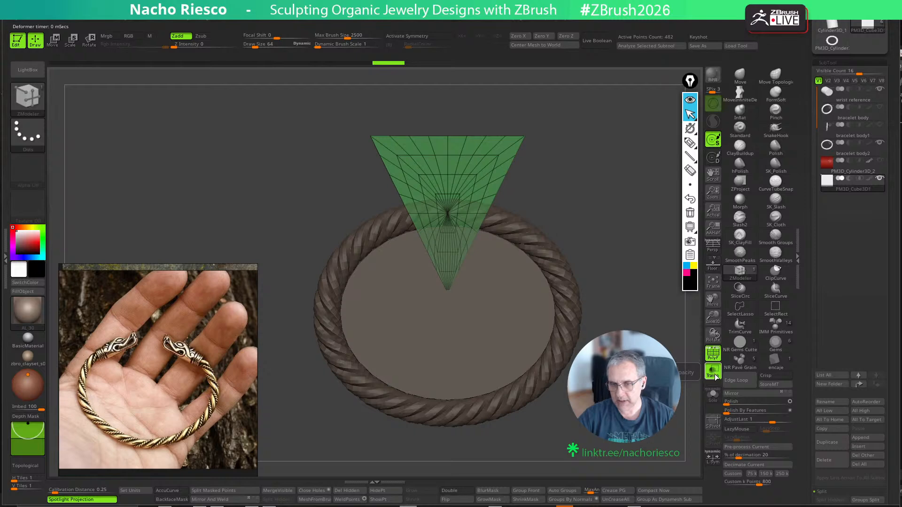
Leave the Taper deformer for the standard gizmo and scale the wedge up uniformly to about one and a half times its size
key(w)
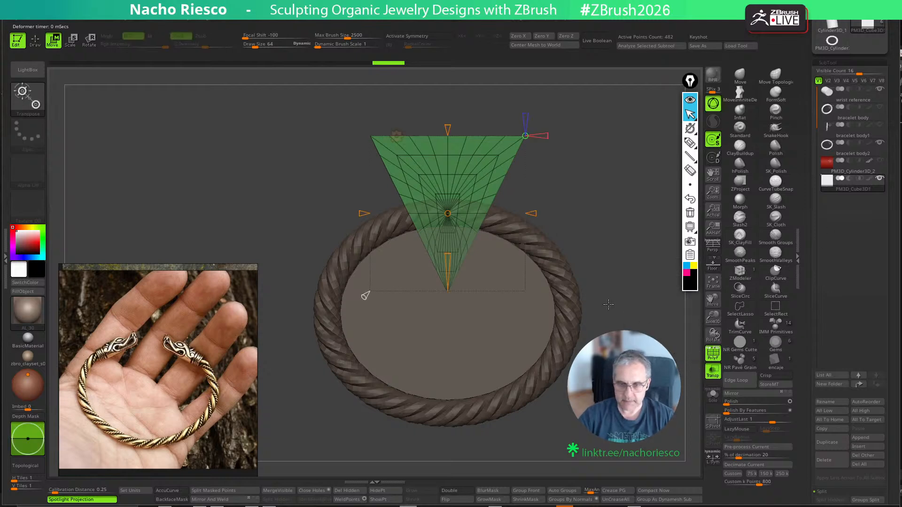
click(397, 136)
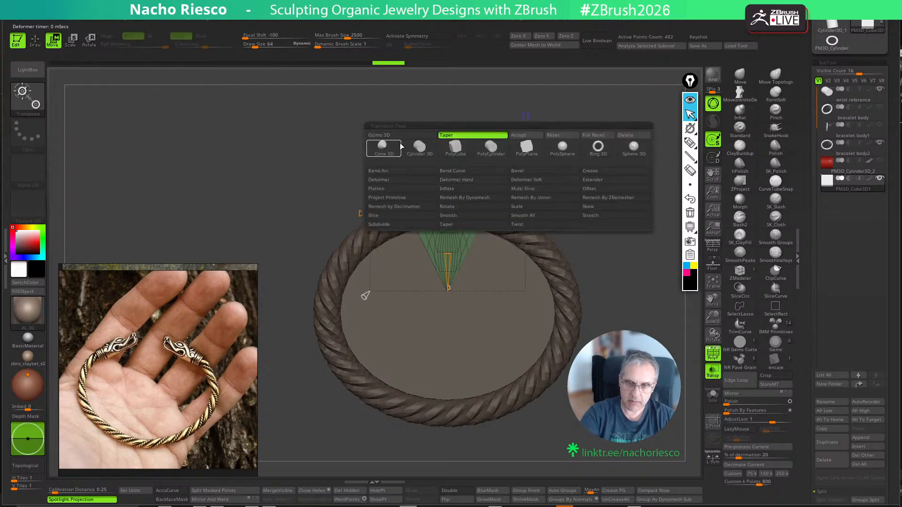
drag(453, 218, 449, 176)
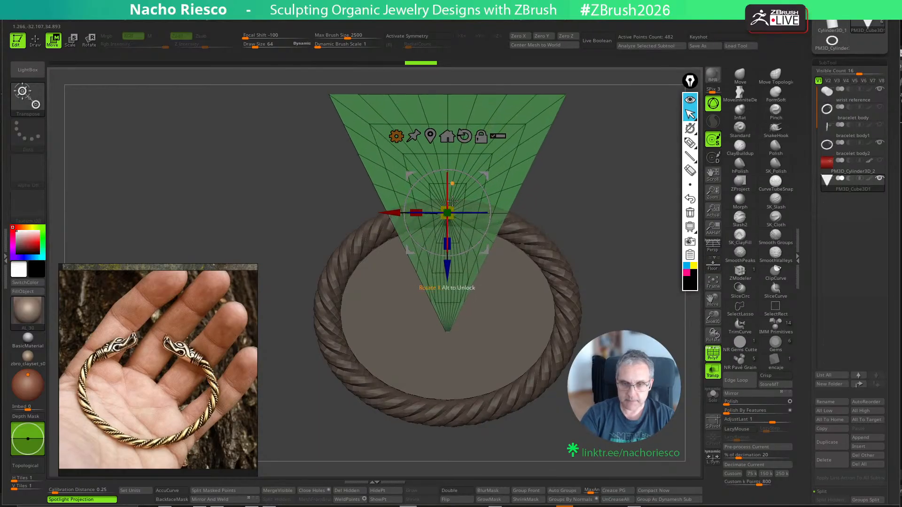
Scale the green wedge up slightly around its centre over the bracelet's upper part
drag(447, 213, 464, 227)
key(q)
drag(596, 211, 624, 233)
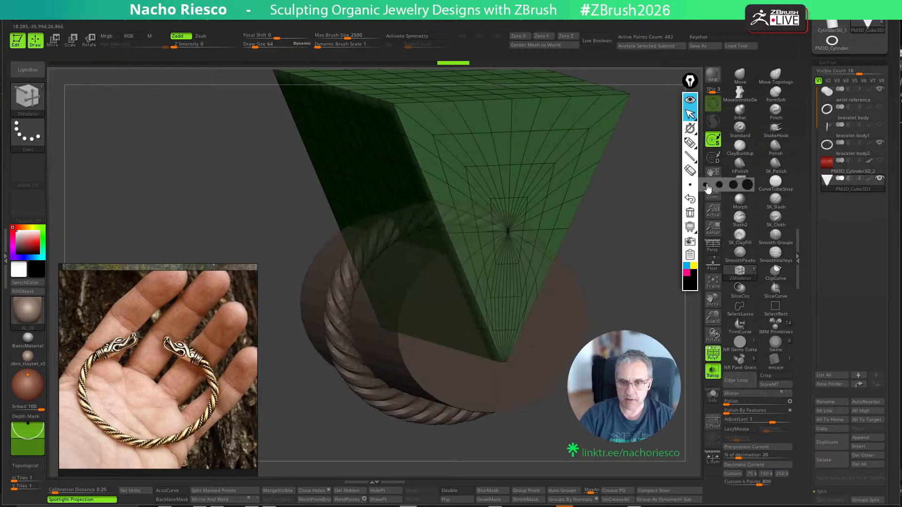
Set the wedge subtool to subtraction and preview the cut with Live Boolean, with transparency and polyframe turned off
click(850, 178)
click(717, 349)
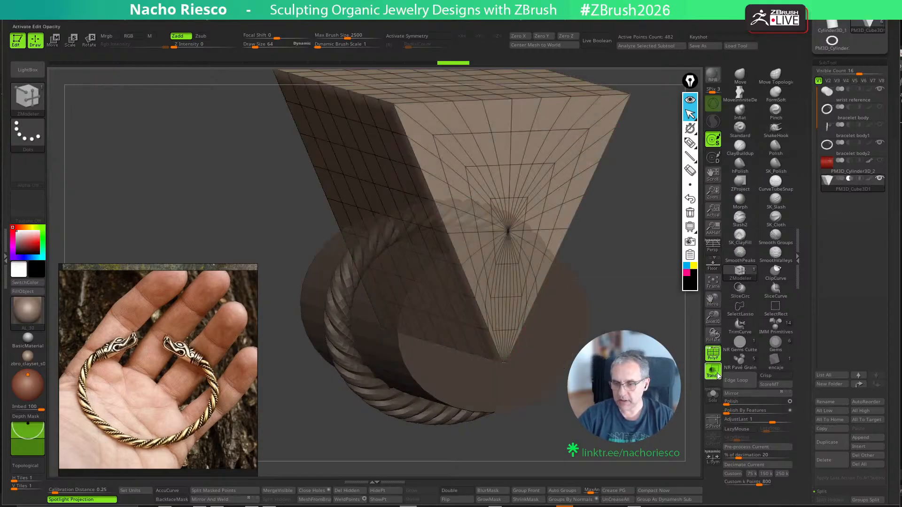
click(715, 374)
click(598, 41)
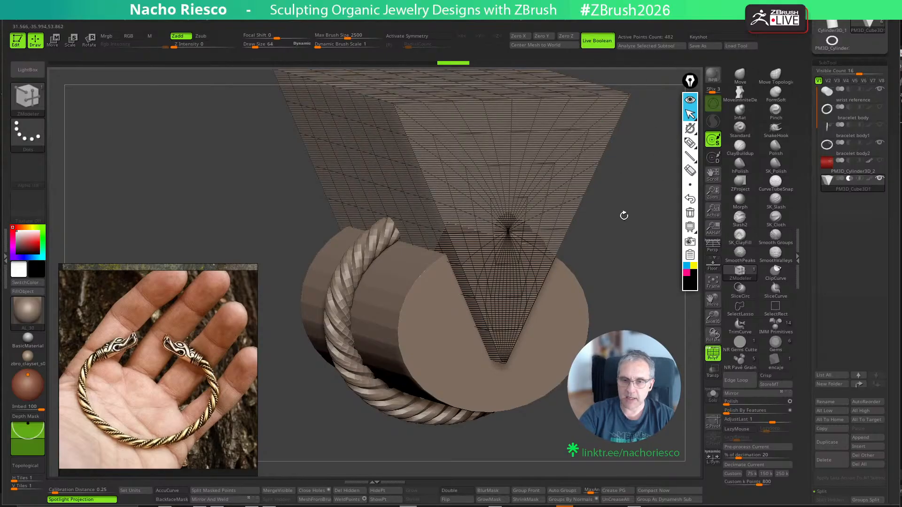
click(715, 352)
mouse_move(658, 301)
shift+mouse_down()
mouse_move(635, 300)
mouse_move(667, 300)
shift+mouse_up()
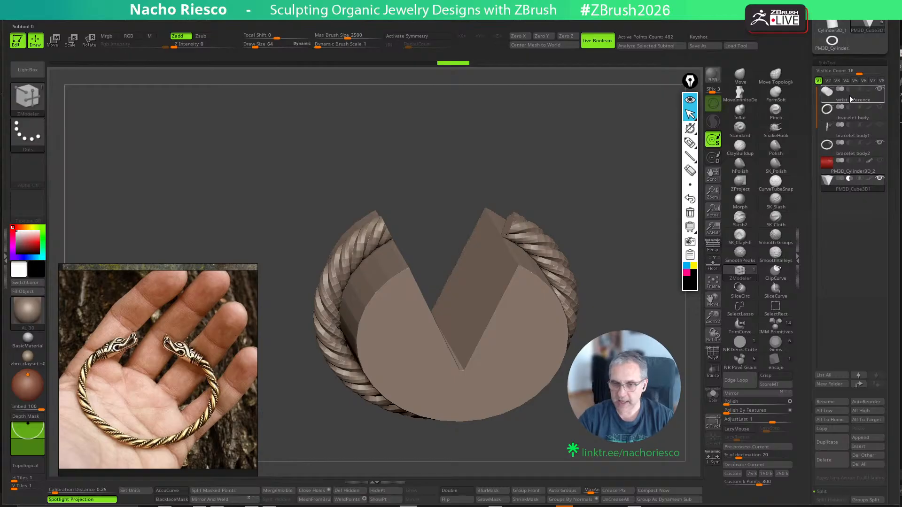
Move the wrist reference subtool to the end of the subtool list, below the wedge, to exclude it from the cut
mouse_move(849, 96)
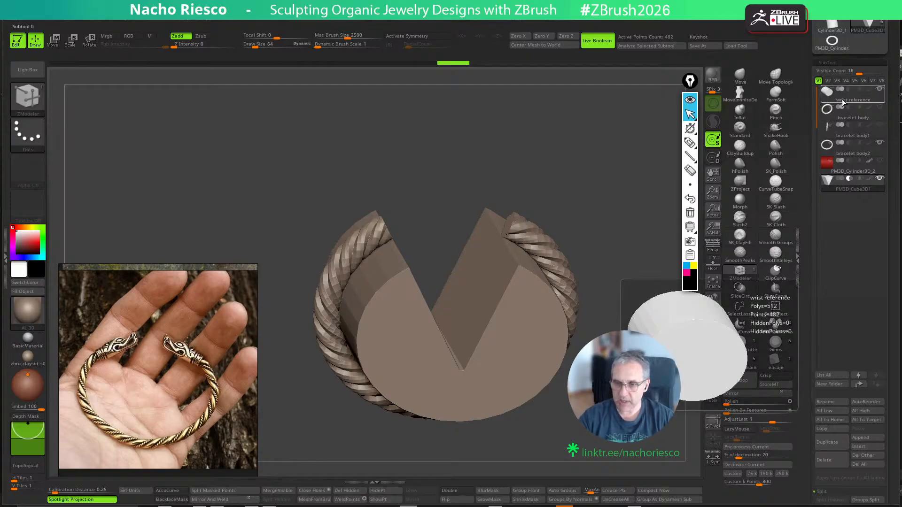
mouse_move(844, 190)
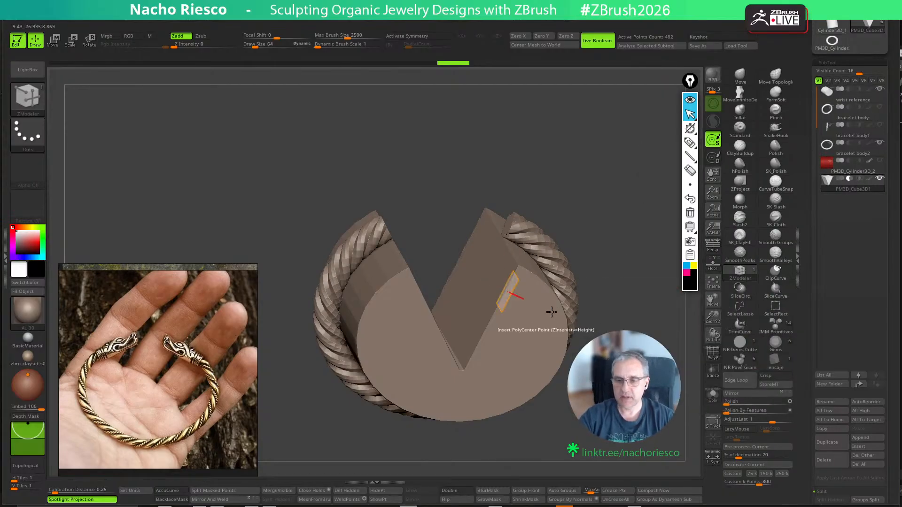
drag(641, 271, 655, 284)
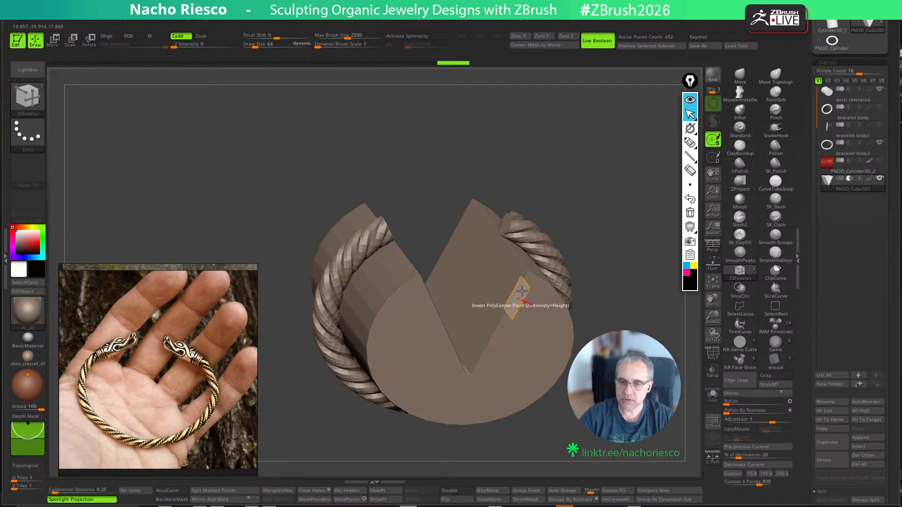
shift+drag(586, 206, 613, 237)
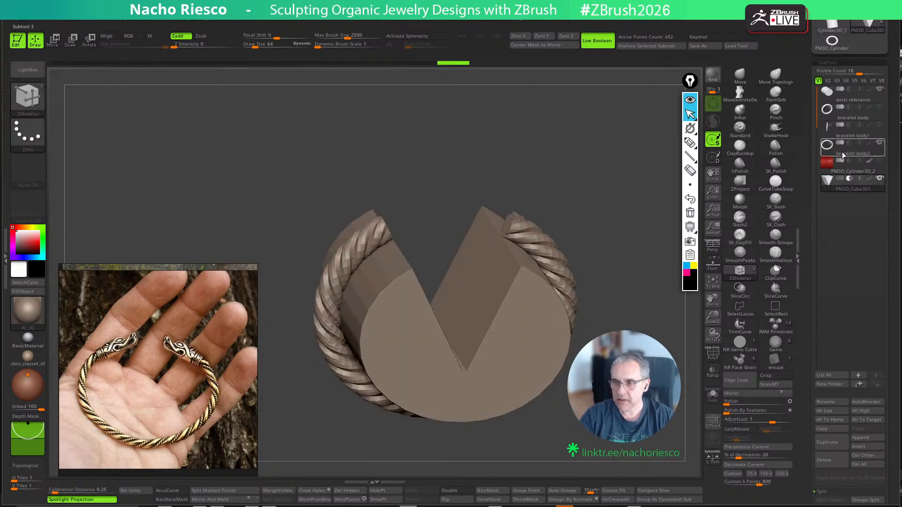
click(846, 101)
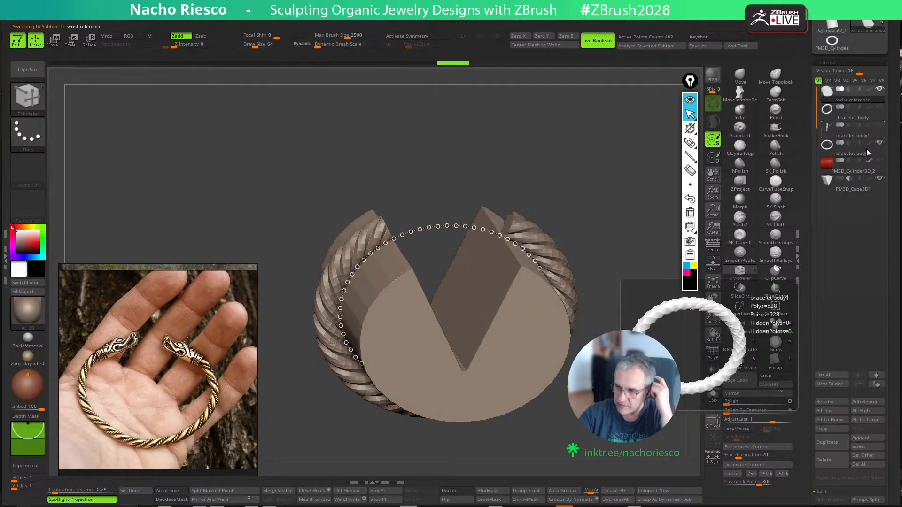
click(876, 384)
click(876, 384)
click(876, 384)
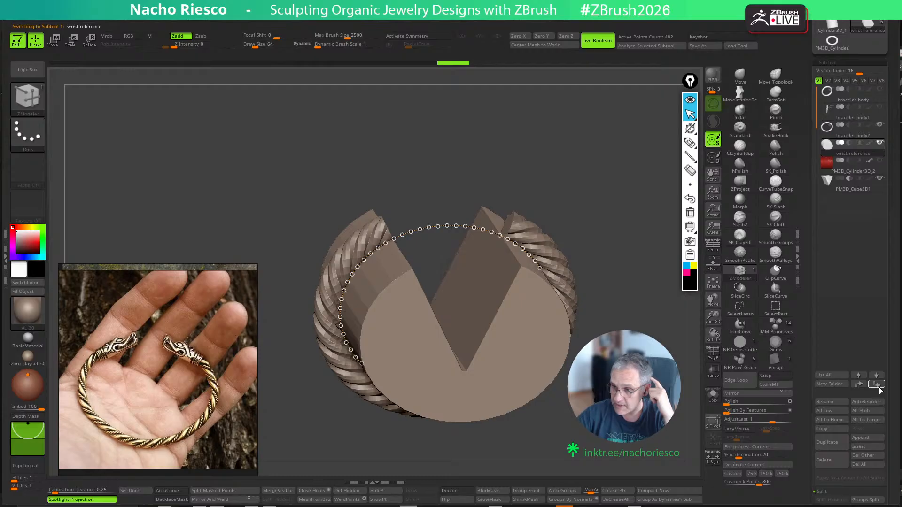
click(878, 386)
click(878, 386)
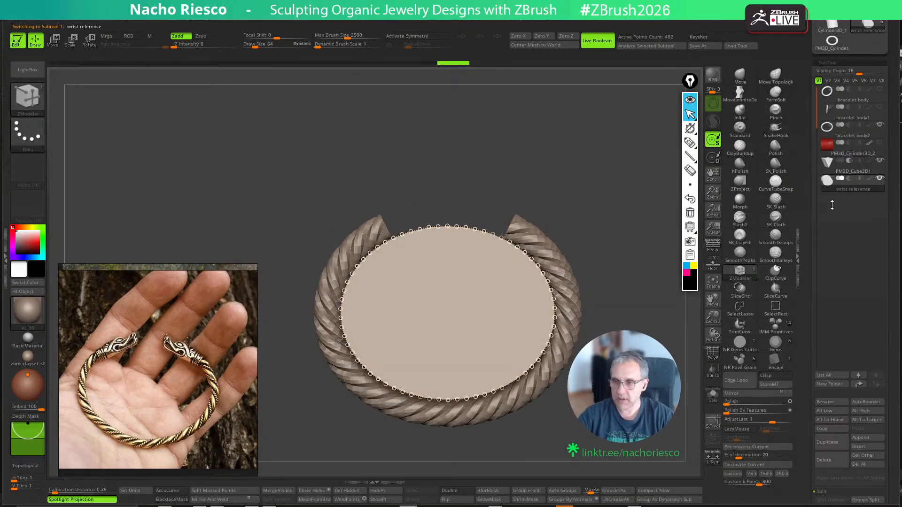
Scale the wedge subtool up further to widen the bracelet's opening, checking its overlap with transparency
click(846, 166)
key(w)
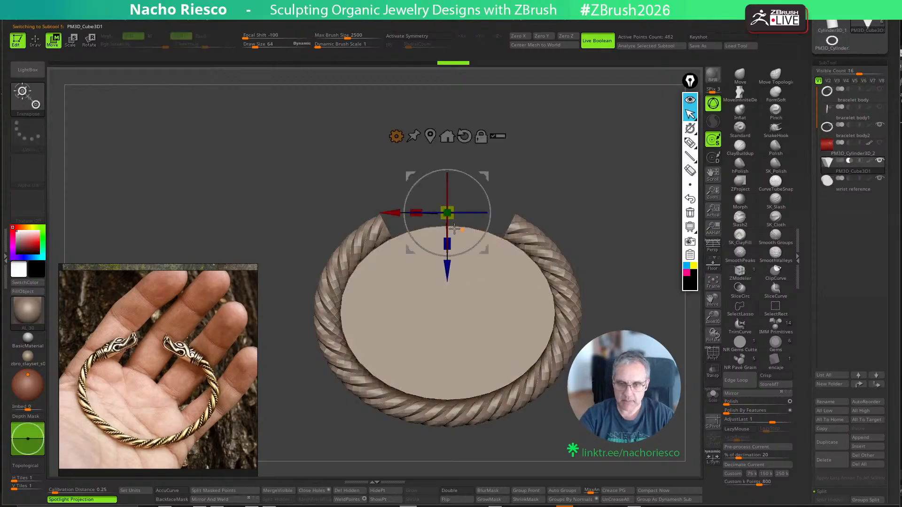
drag(447, 213, 490, 259)
click(713, 372)
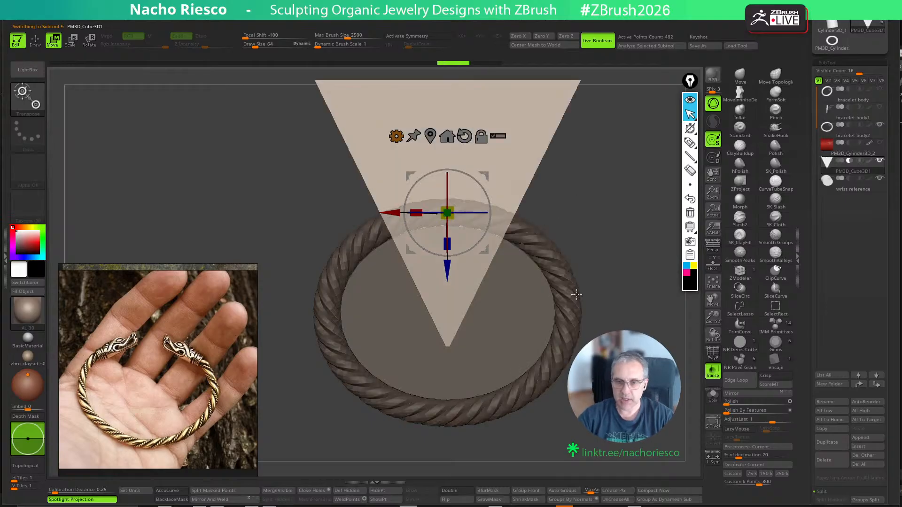
drag(447, 213, 462, 227)
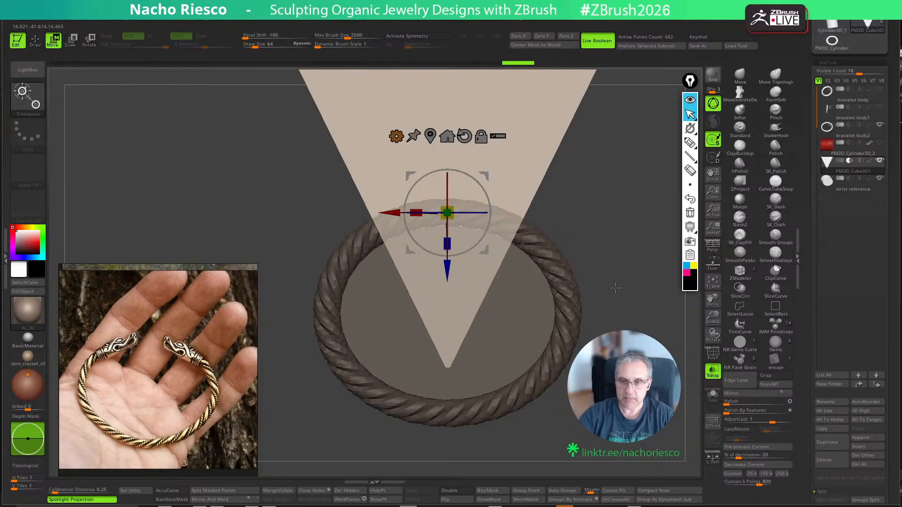
click(713, 371)
ctrl+right_drag(597, 357, 558, 293)
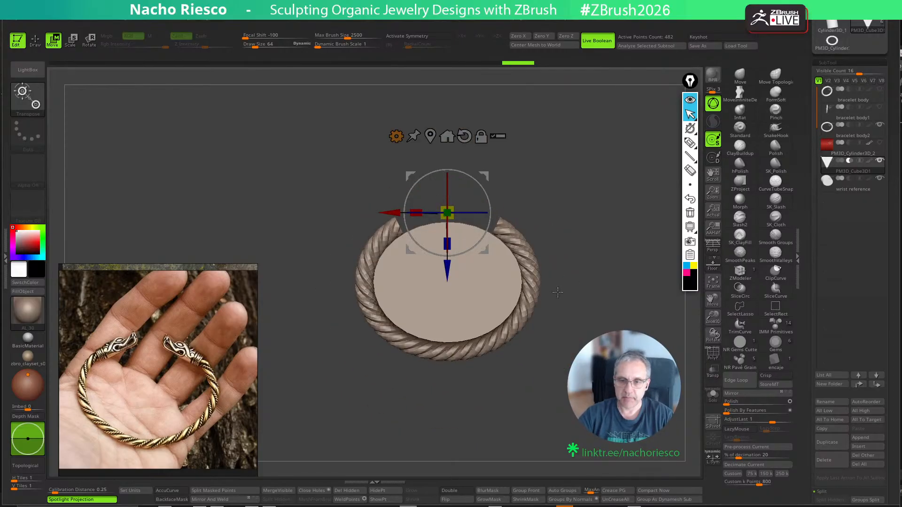
drag(447, 213, 459, 232)
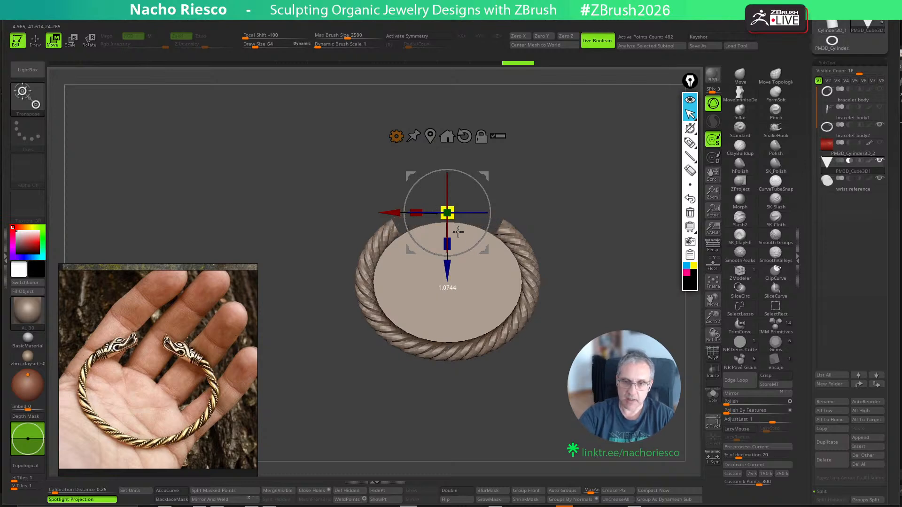
key(q)
Make the red cylinder subtool visible through transparency and move it straight down onto the bottom of the bracelet's cord
mouse_move(575, 282)
right_down()
mouse_move(611, 371)
mouse_move(616, 326)
right_up()
right_drag(606, 282, 643, 331)
alt+click(552, 352)
mouse_move(630, 380)
shift+mouse_down()
mouse_move(681, 380)
mouse_move(629, 381)
shift+mouse_up()
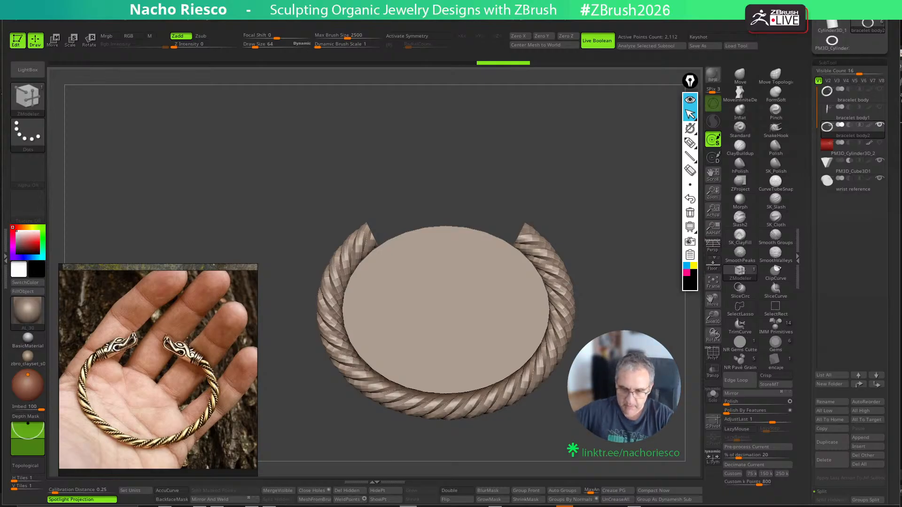
click(852, 154)
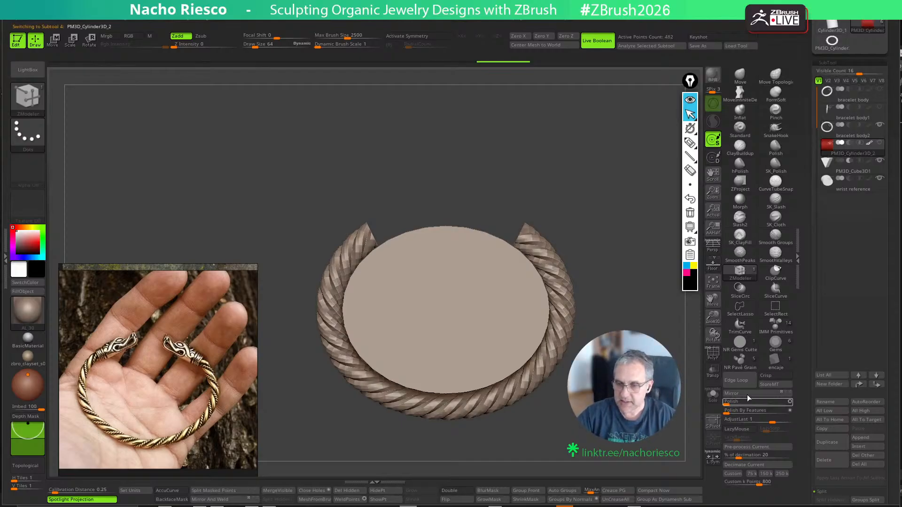
click(713, 372)
alt+drag(615, 212, 629, 191)
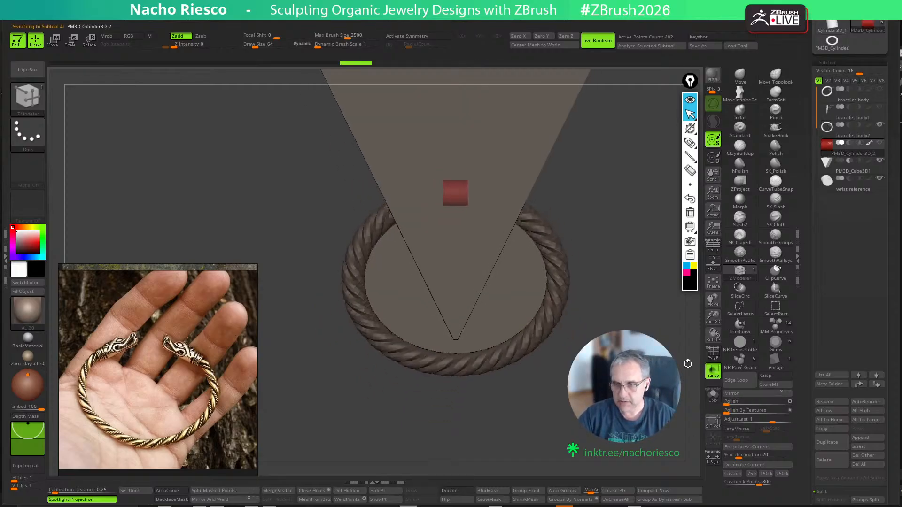
key(w)
drag(453, 244, 453, 419)
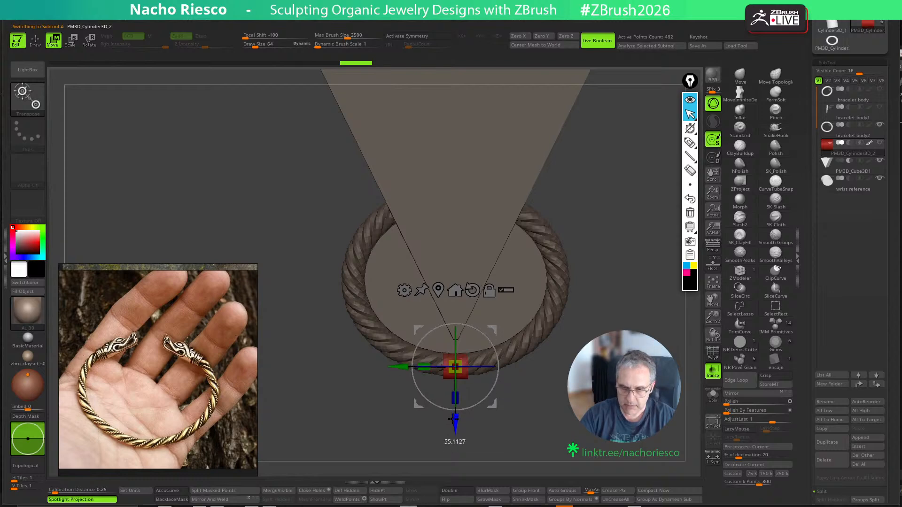
key(q)
Set the scene scale with Scale Master, accepting the automatic scale unify and choosing 8.00 x 8.00 x 8.00 mm for the red cylinder
click(8, 254)
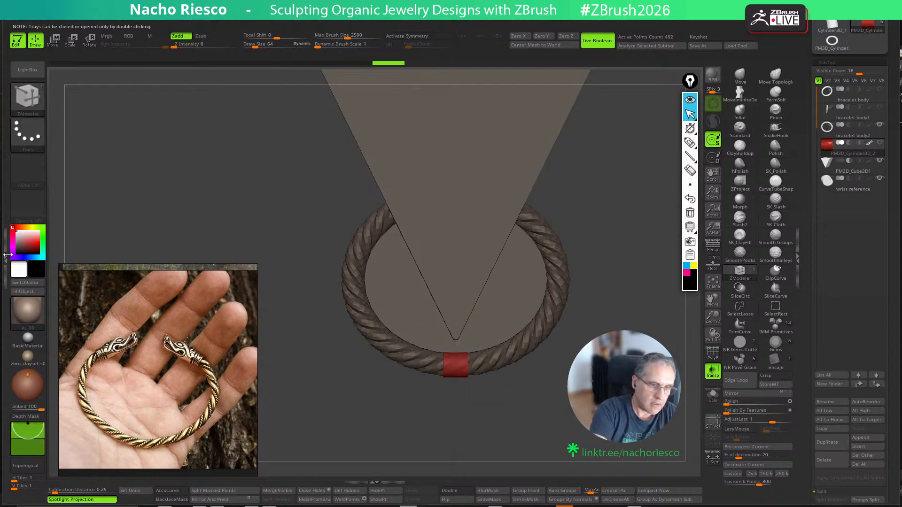
double_click(8, 255)
drag(164, 272, 256, 301)
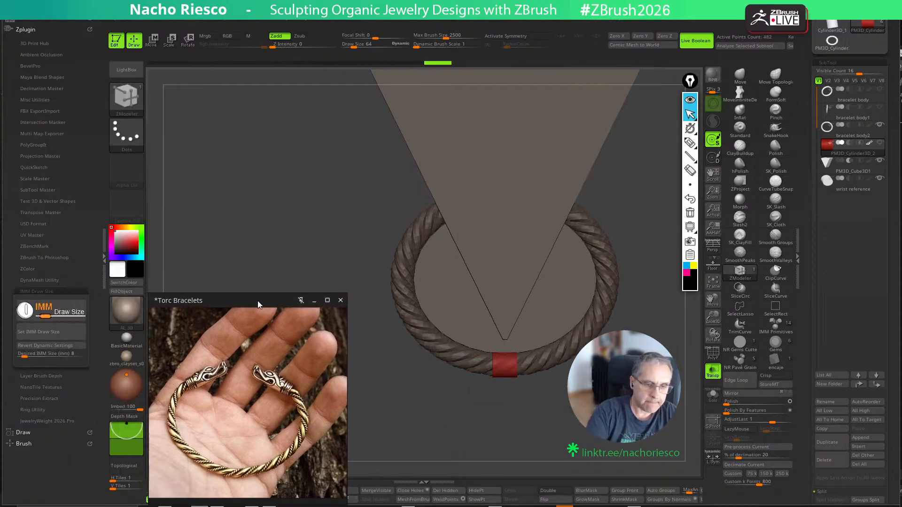
click(35, 179)
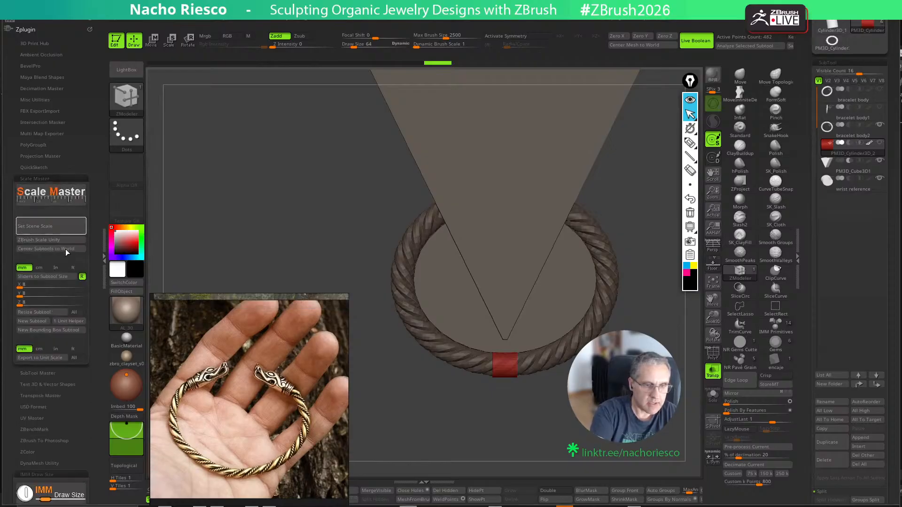
click(51, 226)
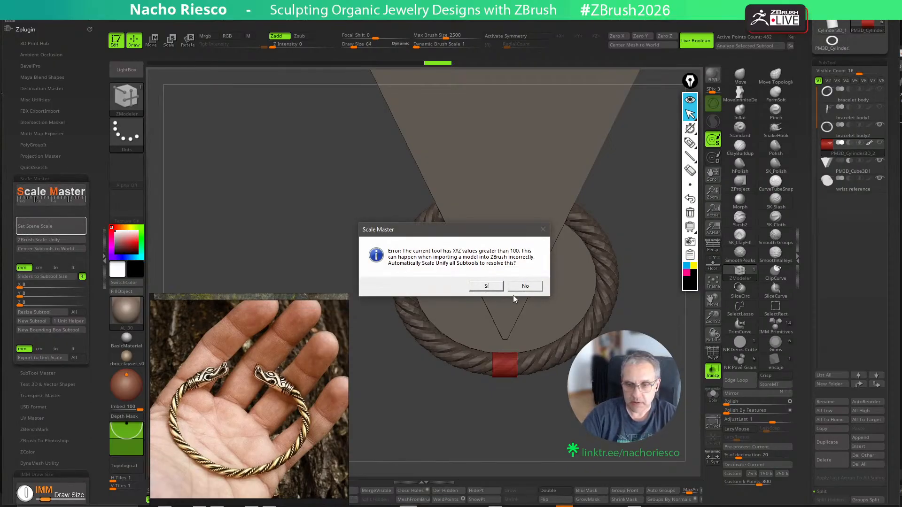
click(492, 287)
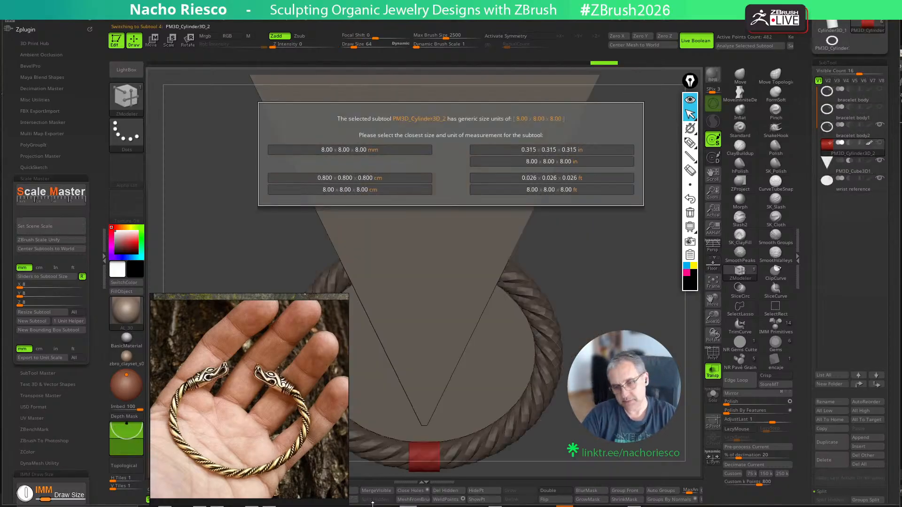
click(397, 153)
Resize the red cylinder to 7 mm in X, Y and Z with Scale Master
alt+drag(610, 281, 624, 239)
click(53, 285)
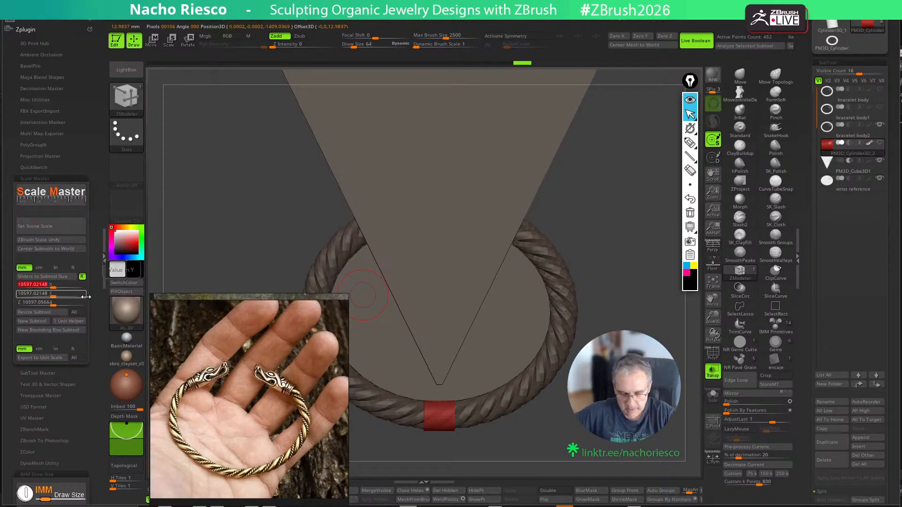
text(7)
key(Return)
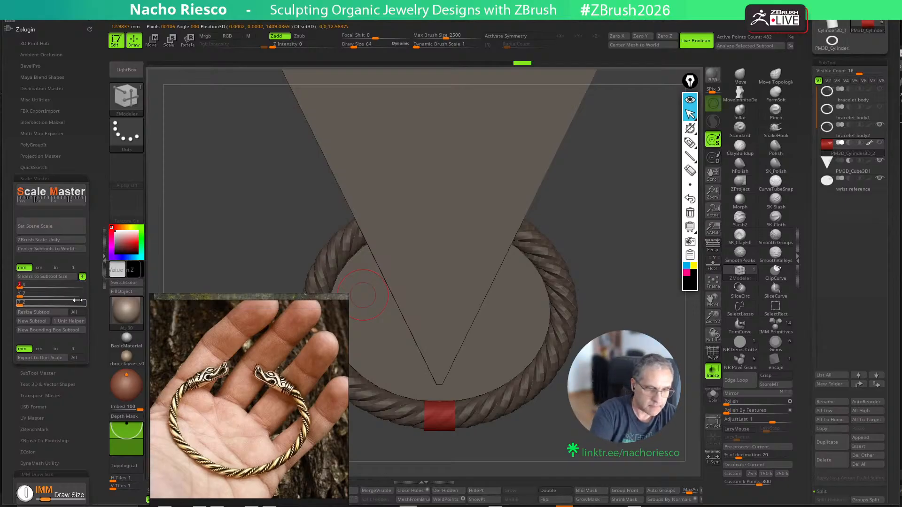
click(53, 313)
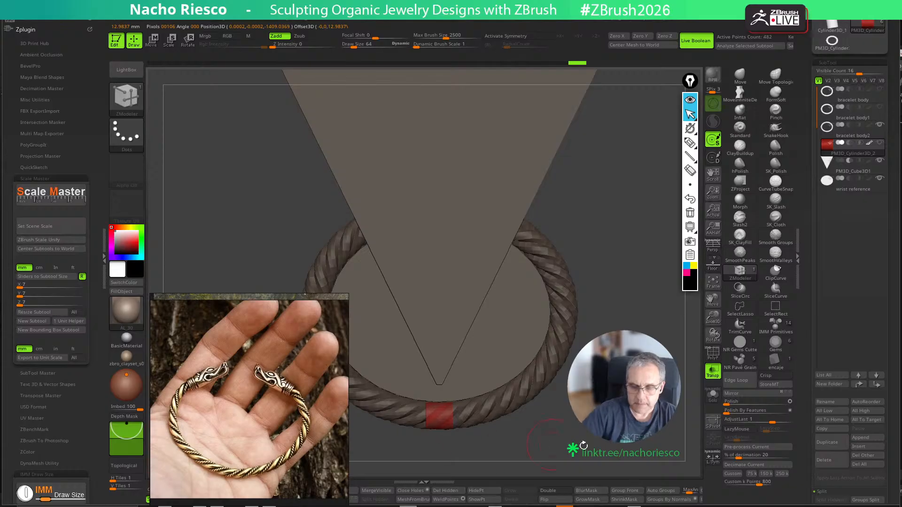
Reset the gizmo orientation on the red cylinder and nudge it vertically to compare it with the cord's thickness
alt+drag(593, 459, 658, 380)
key(w)
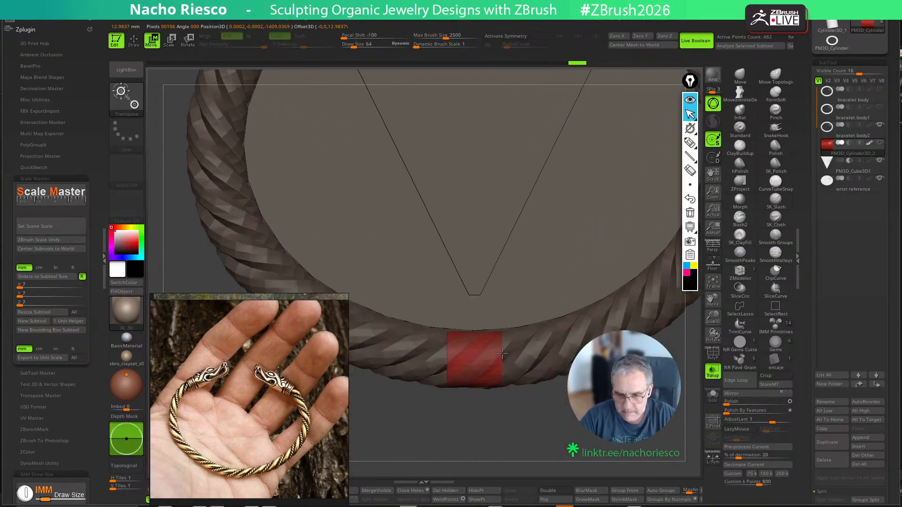
alt+click(485, 368)
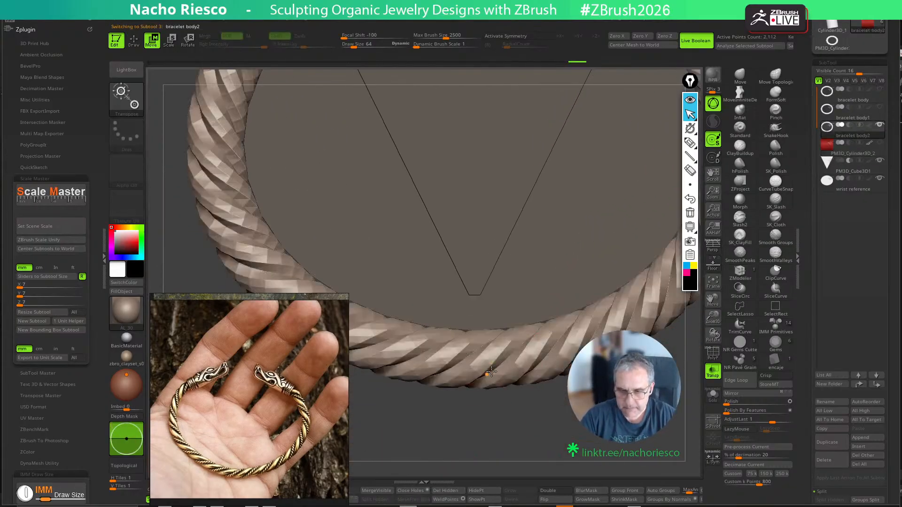
click(841, 151)
click(713, 396)
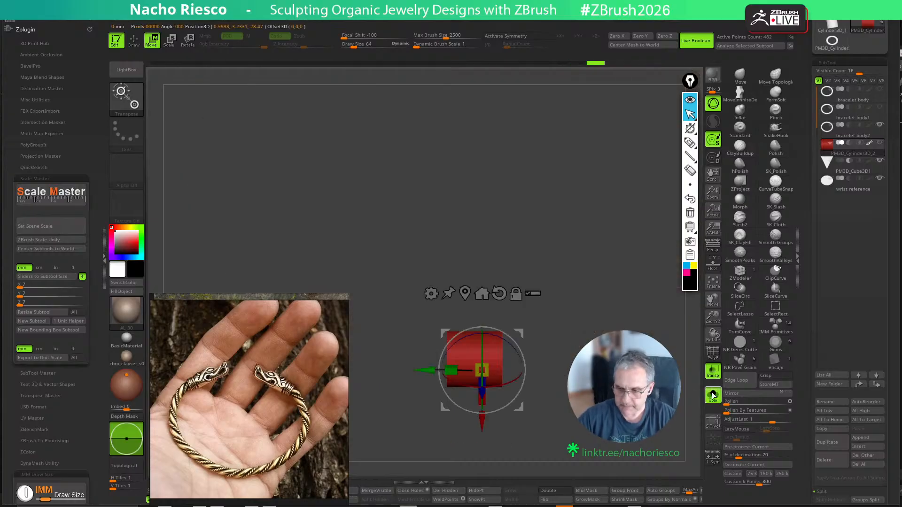
alt+click(499, 294)
click(713, 396)
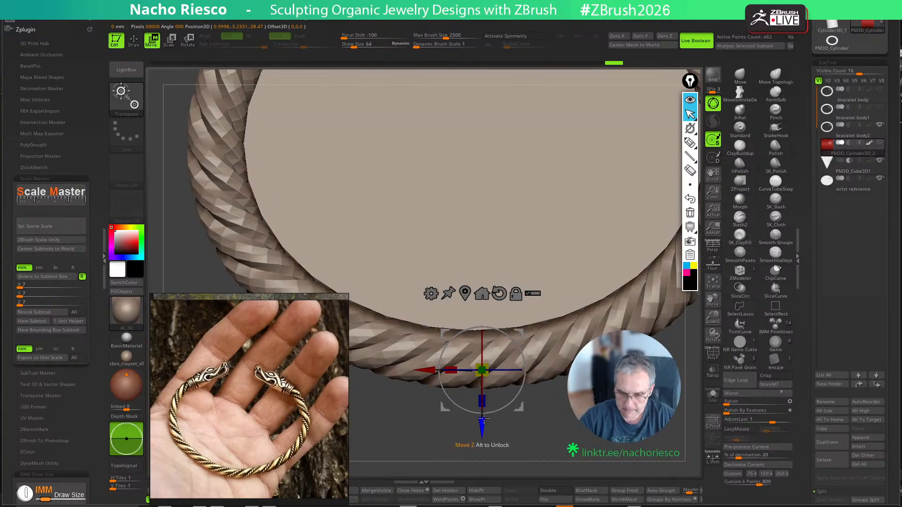
click(713, 371)
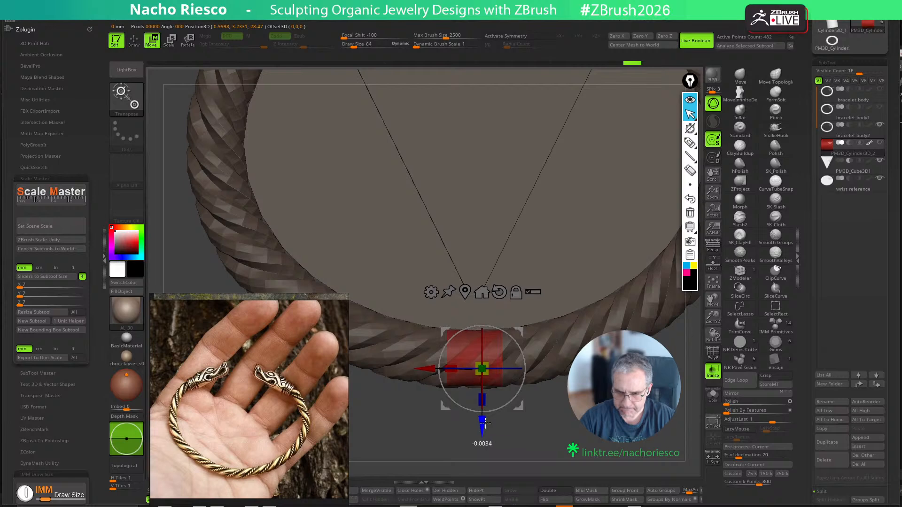
key(b)
key(z)
key(m)
key(f)
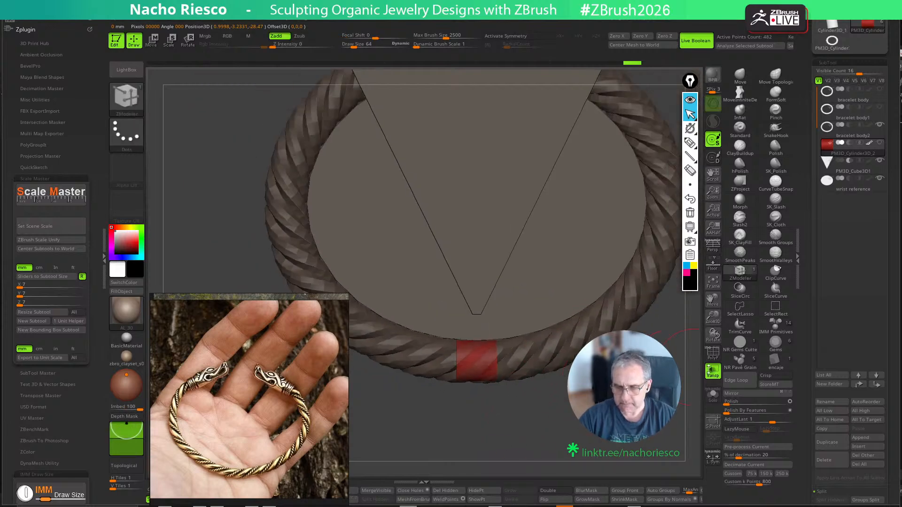
Turn off transparency, try thinning the bracelet body2 cord with the gizmo's inflate scaling, and show the red cylinder for comparison
click(853, 130)
drag(713, 335, 712, 357)
click(713, 371)
key(w)
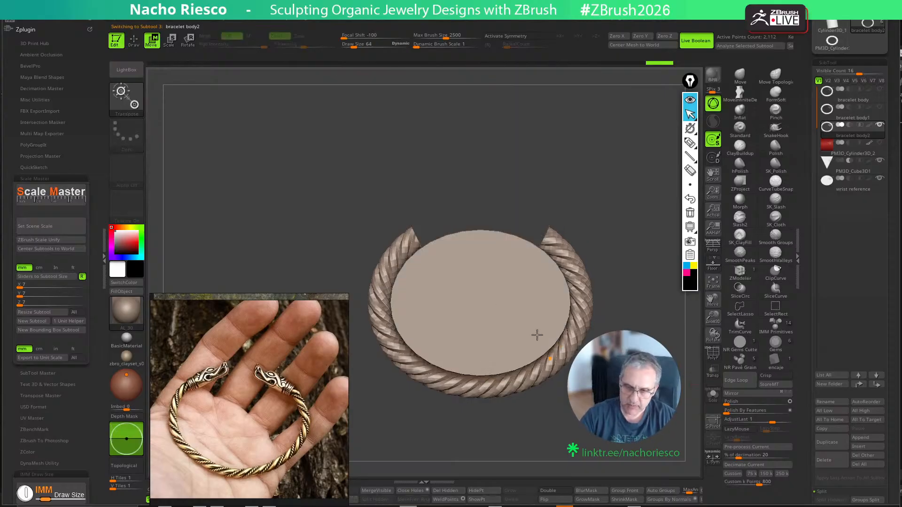
click(556, 350)
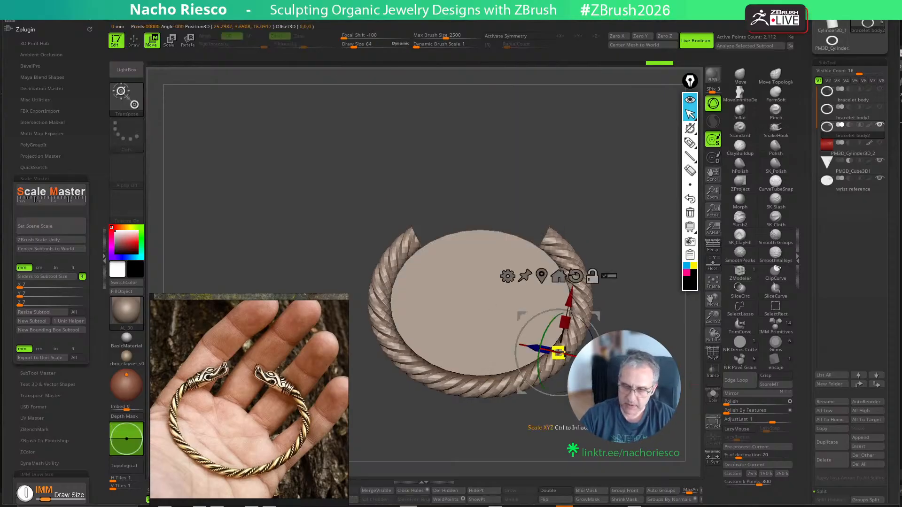
ctrl+click(547, 332)
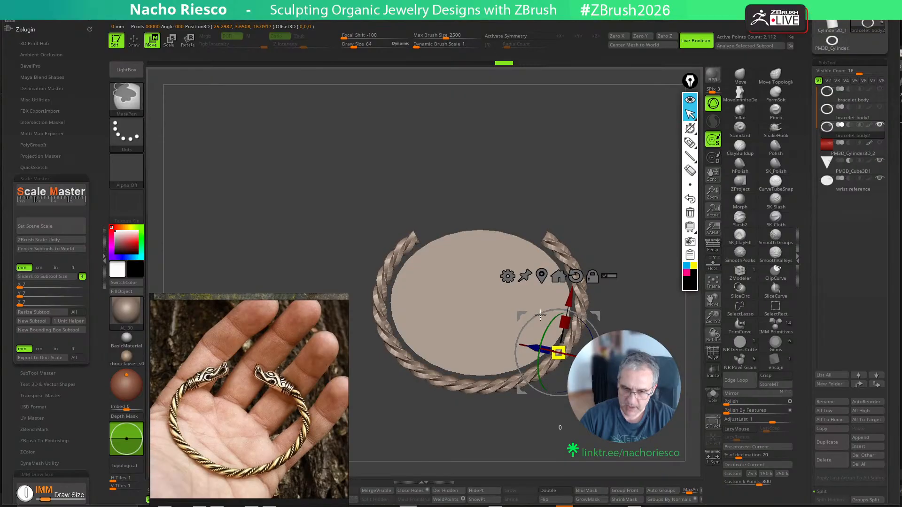
click(878, 145)
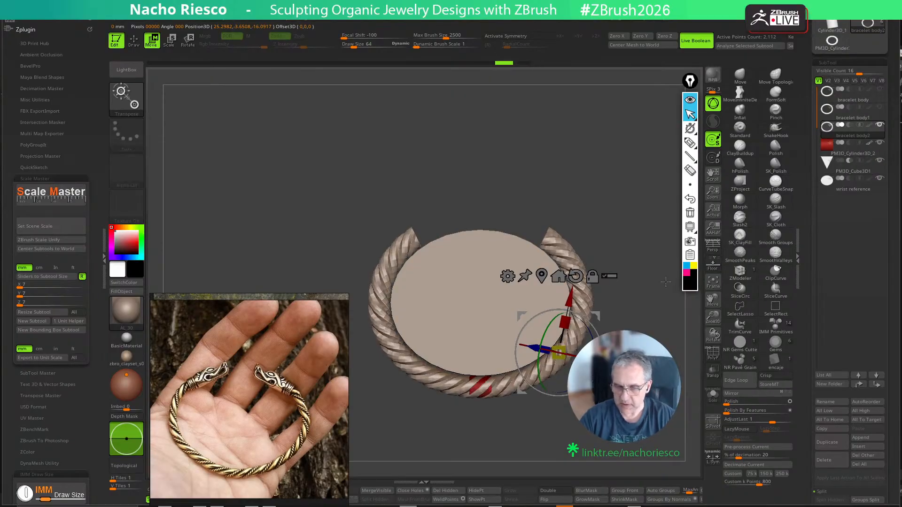
Deflate the bracelet body2 cord with the gizmo until its thickness matches the 7 mm red cylinder
ctrl+right_drag(664, 283, 656, 319)
key(ctrl+z)
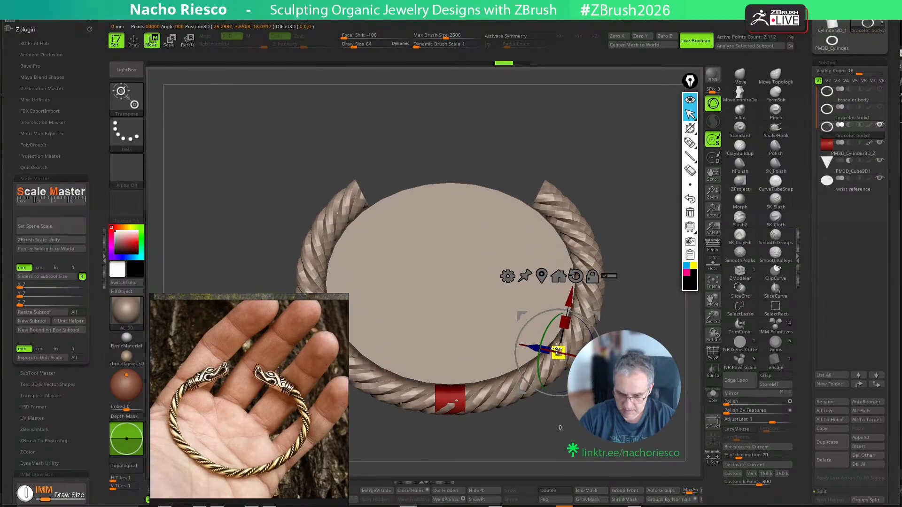
key(ctrl)
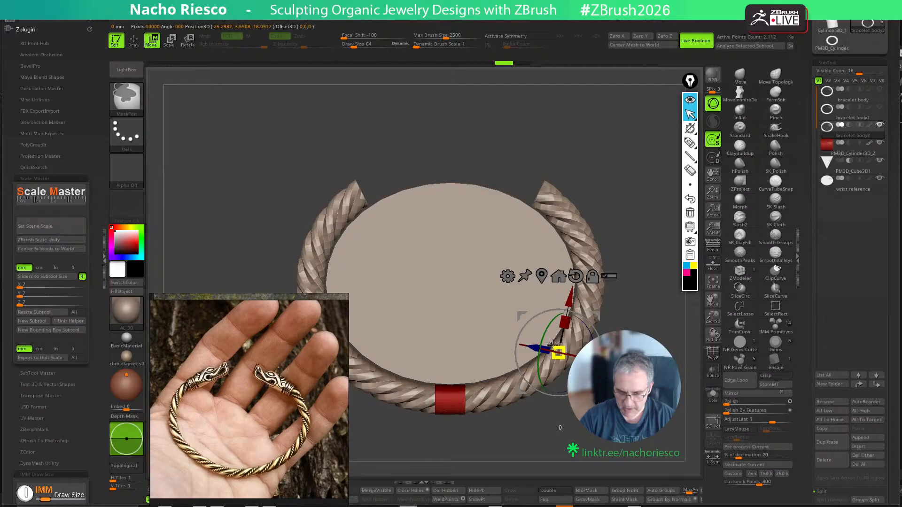
key(q)
mouse_move(648, 312)
mouse_down()
mouse_move(625, 314)
mouse_move(681, 333)
mouse_move(639, 324)
mouse_up()
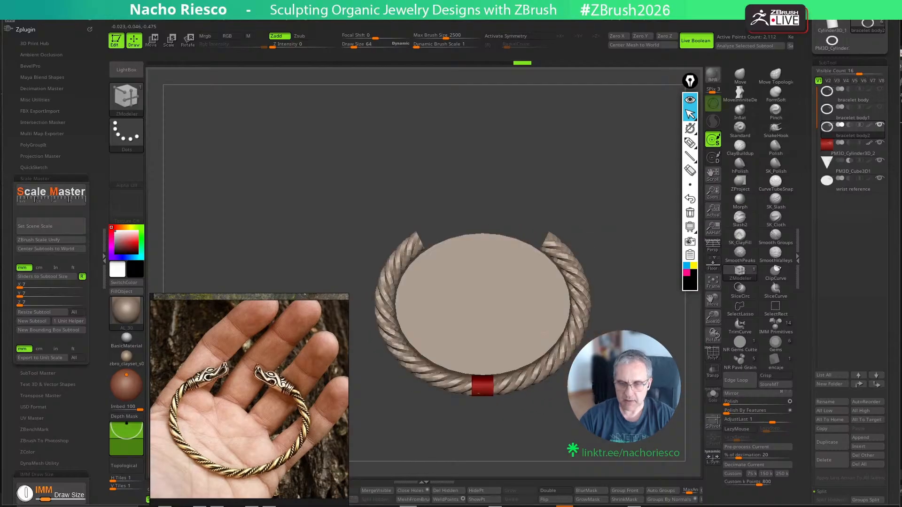
drag(581, 416, 526, 409)
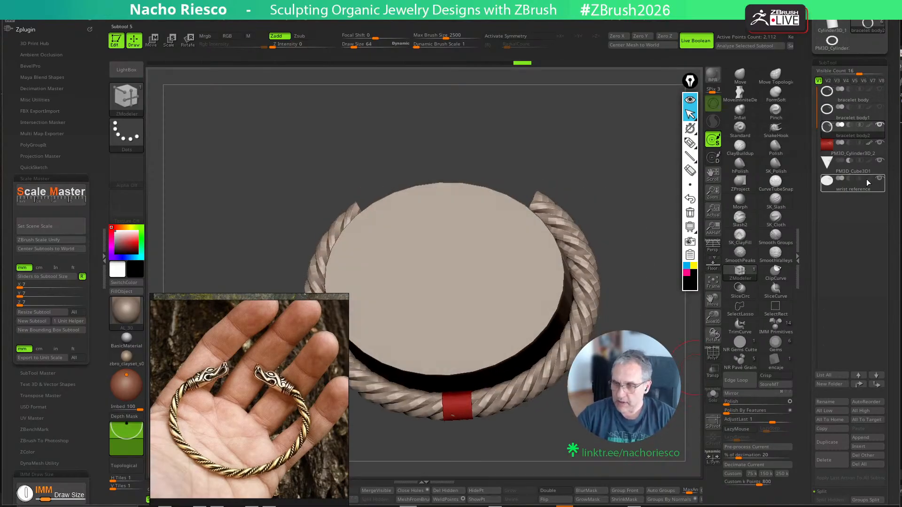
Rename the red cylinder subtool as 0 point 7 mm
click(853, 150)
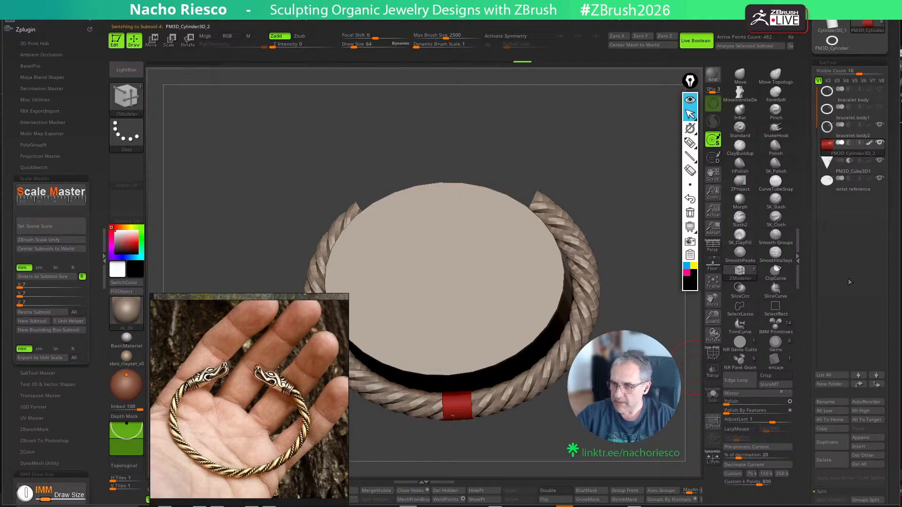
click(828, 402)
key(BackSpace)
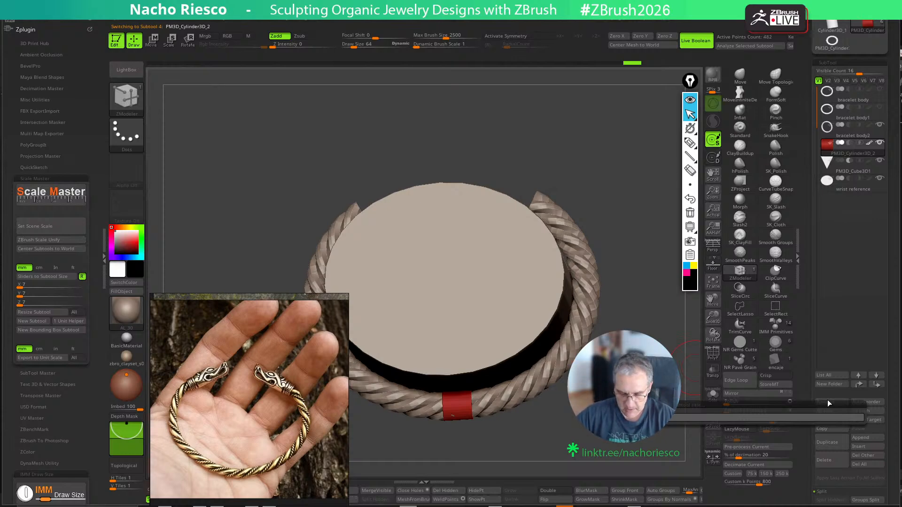
text(0 point 7 mm)
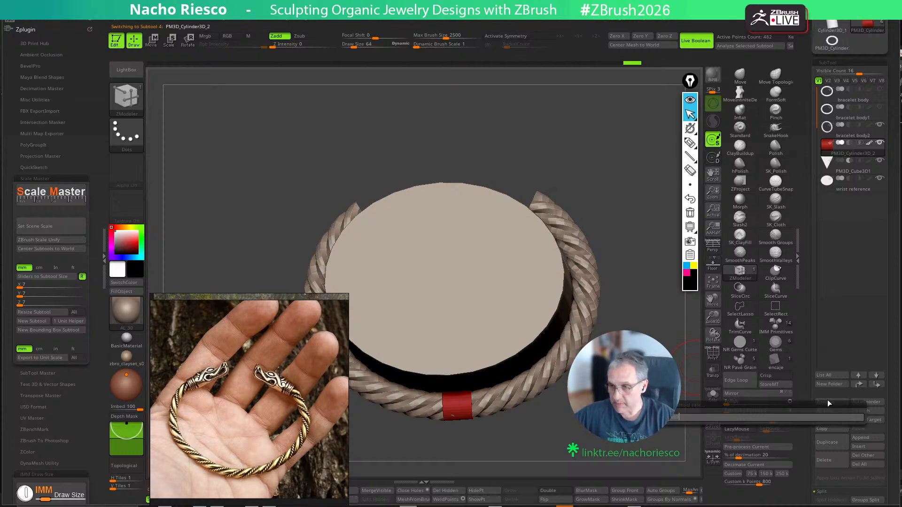
key(Return)
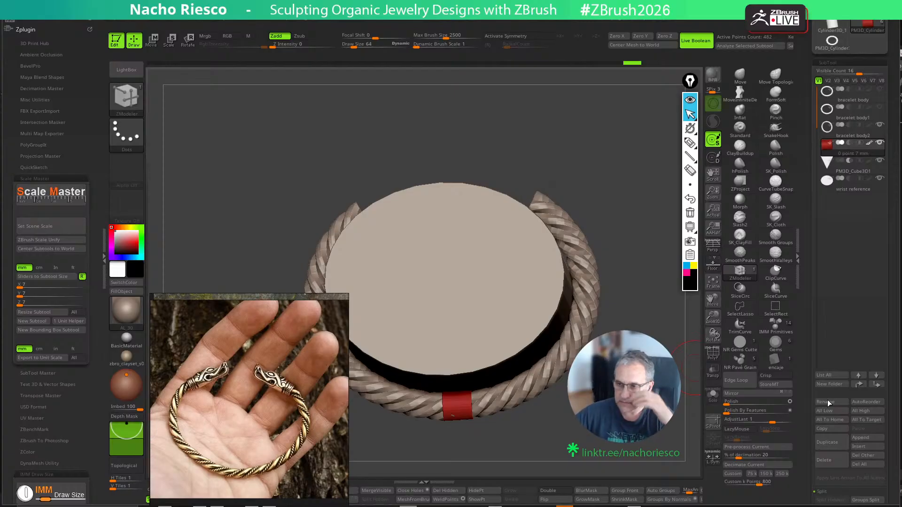
Save the bracelet tool as Torc Bracelet_1 in the Stream24B folder
scroll(834, 100, up, 4)
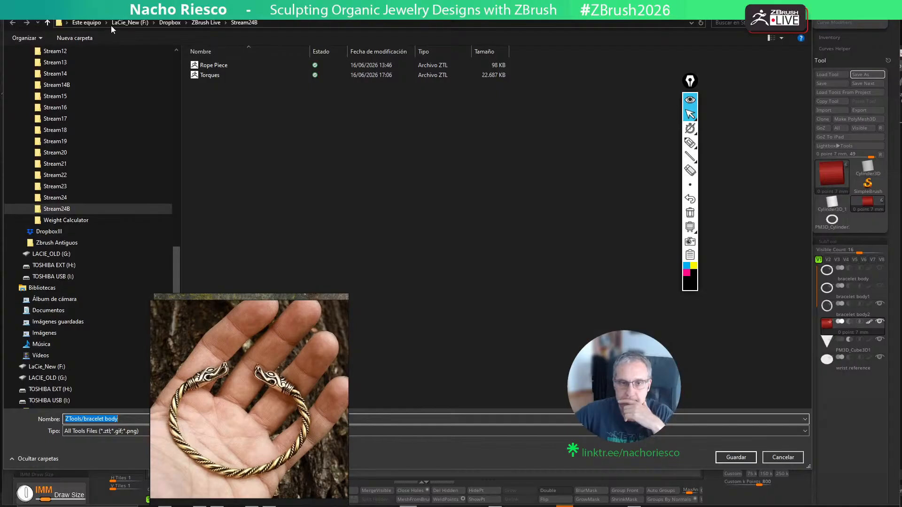
key(Return)
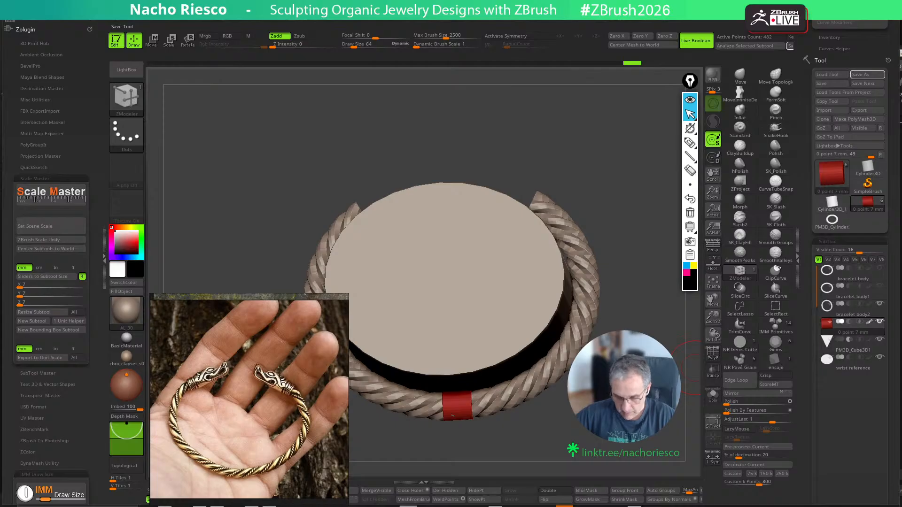
key(Return)
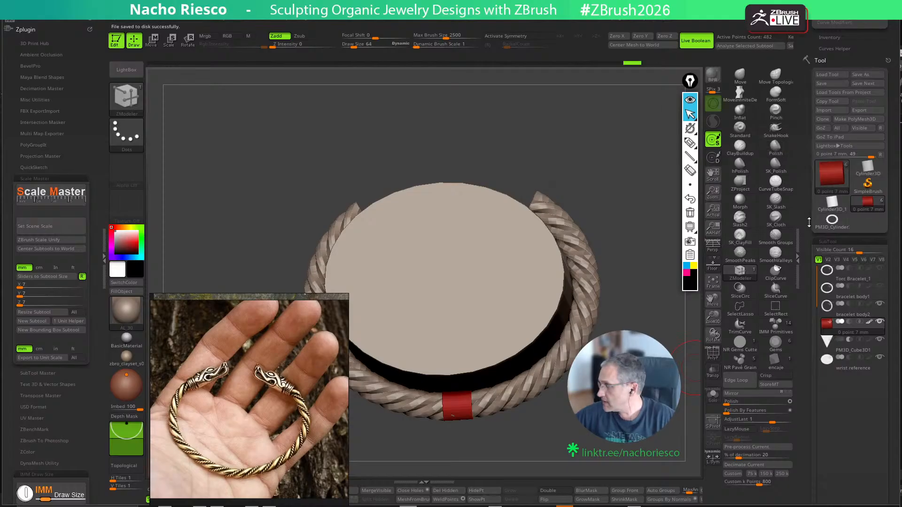
Switch to a Cube3D tool, convert it to a PolyMesh3D, and display its polyframe
click(832, 177)
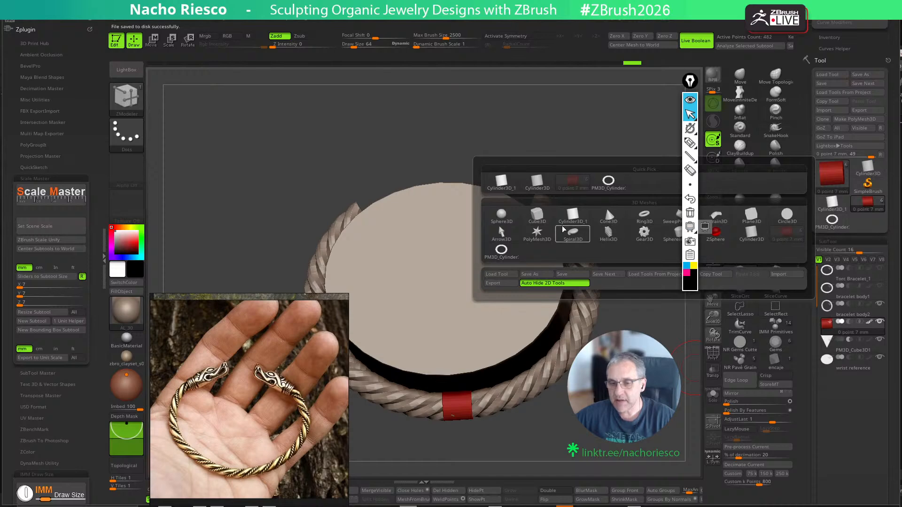
click(537, 215)
click(853, 120)
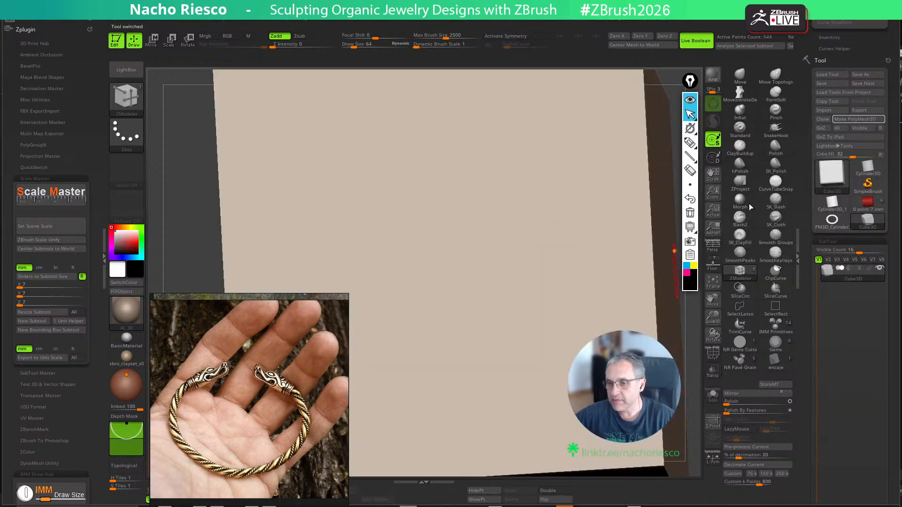
click(713, 353)
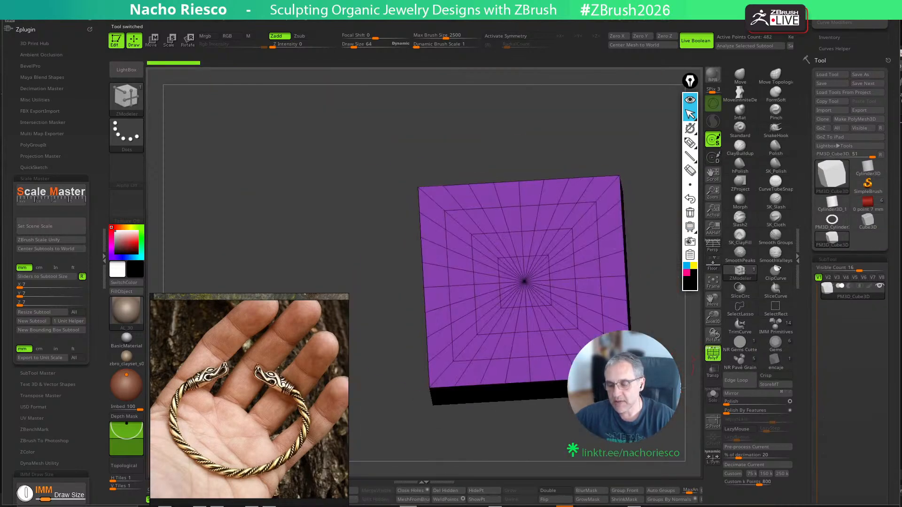
drag(713, 334, 752, 364)
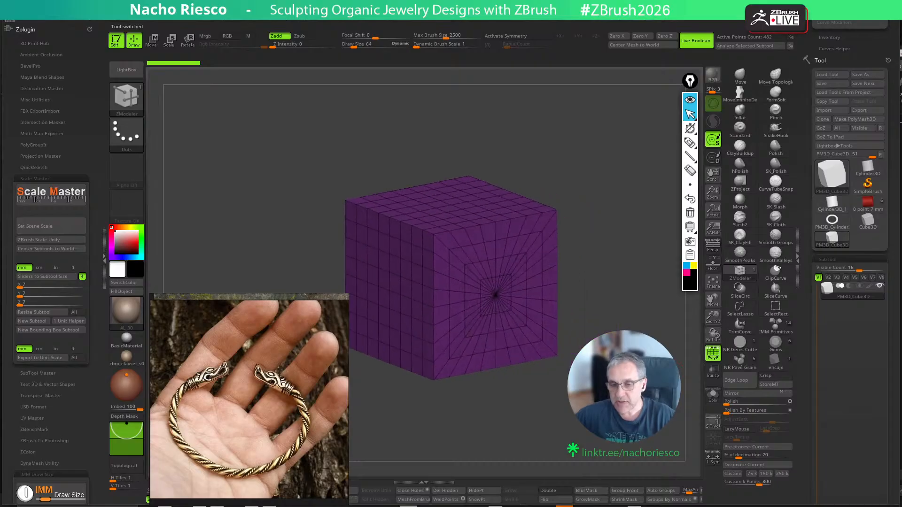
Split the cube's faces into separate polygroups with Groups By Normals
drag(805, 421, 804, 267)
scroll(811, 270, down, 5)
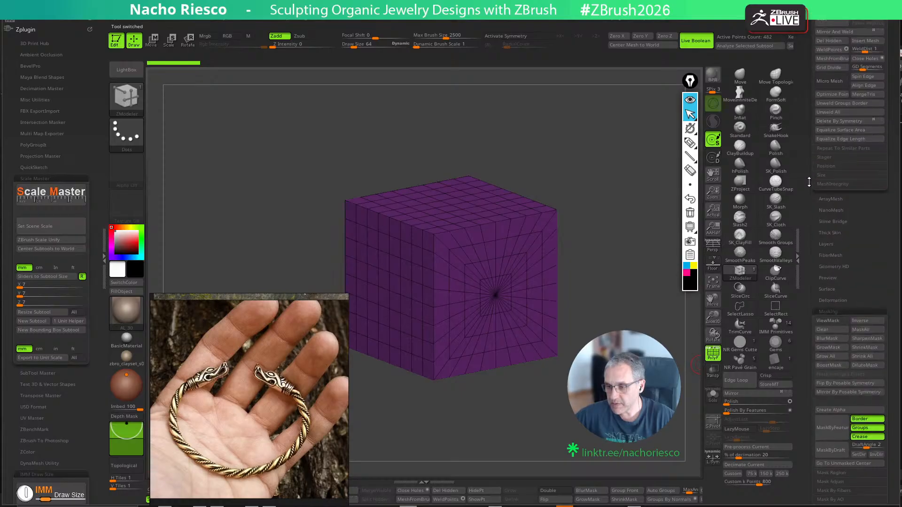
click(829, 308)
click(831, 305)
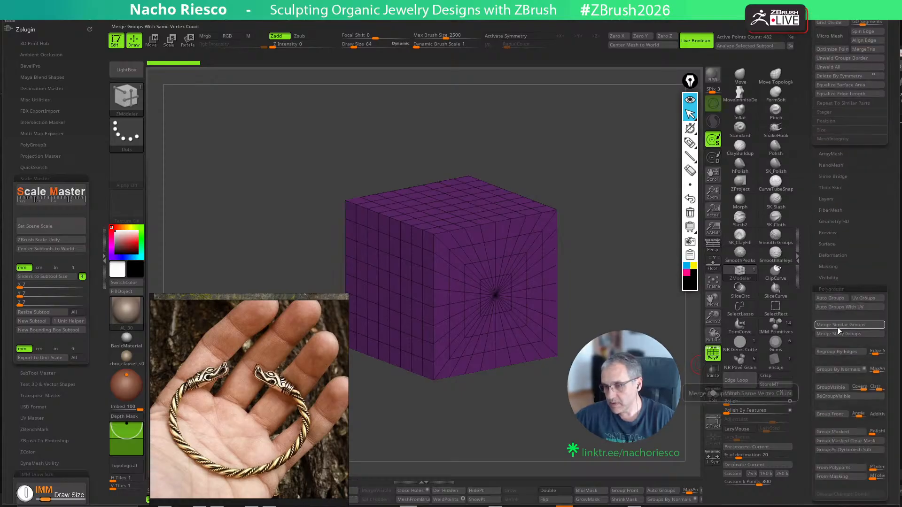
click(821, 354)
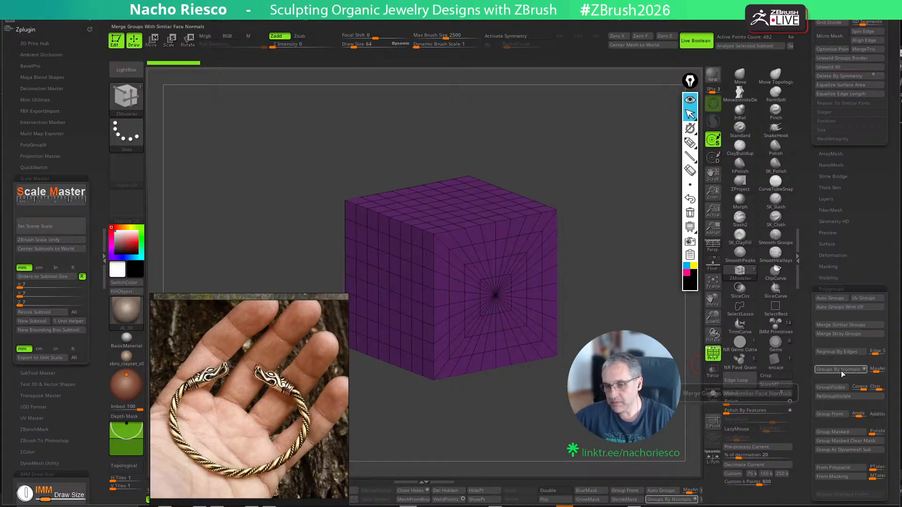
drag(611, 235, 592, 216)
drag(564, 296, 574, 312)
drag(591, 277, 660, 285)
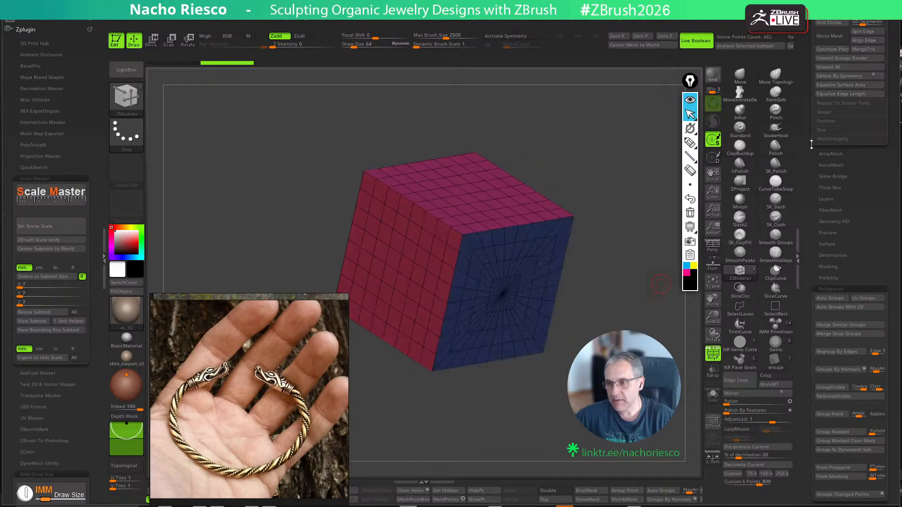
ZRemesh the cube with KeepGroups on, Adapt off, AdaptiveSize at 0 and the Same polygon count option
scroll(816, 148, up, 5)
click(830, 137)
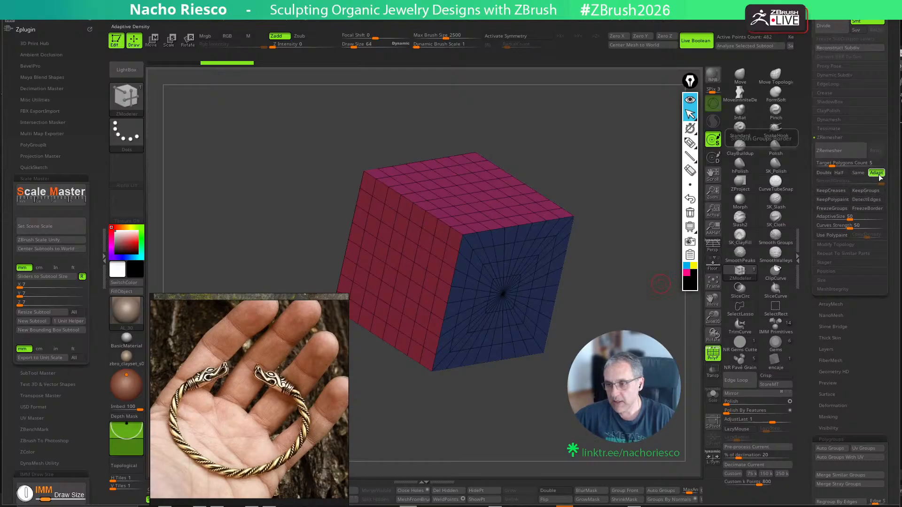
click(867, 190)
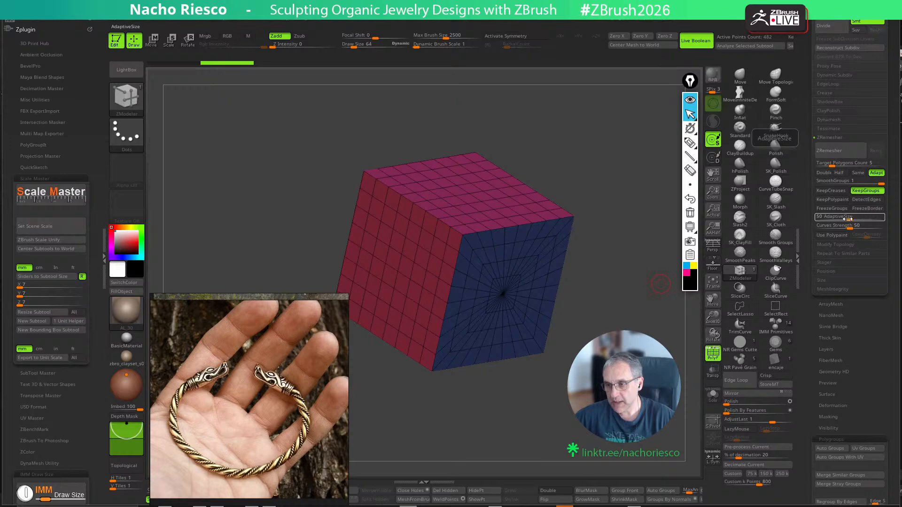
drag(850, 219, 830, 219)
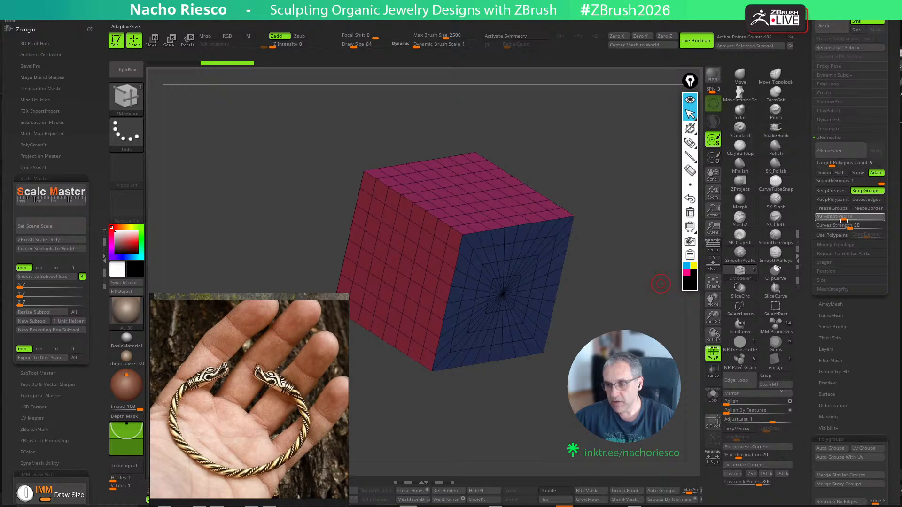
drag(819, 222, 852, 217)
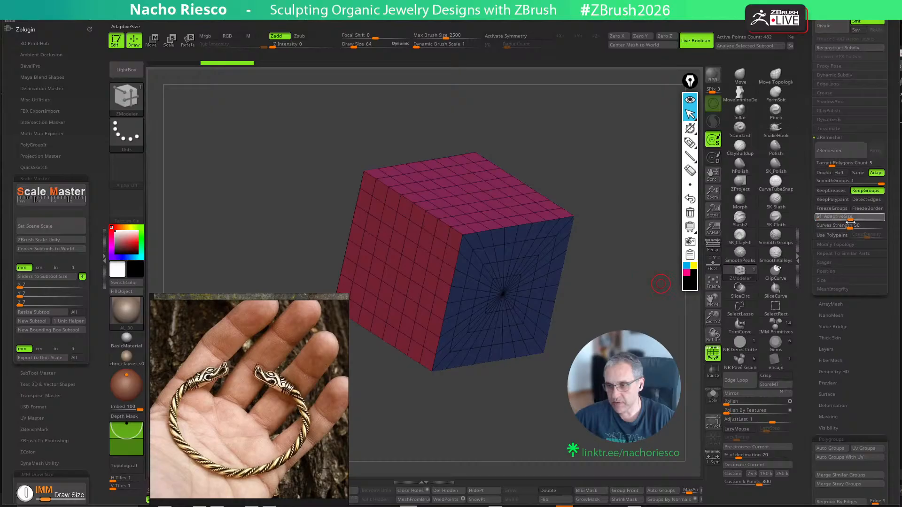
click(880, 177)
click(858, 175)
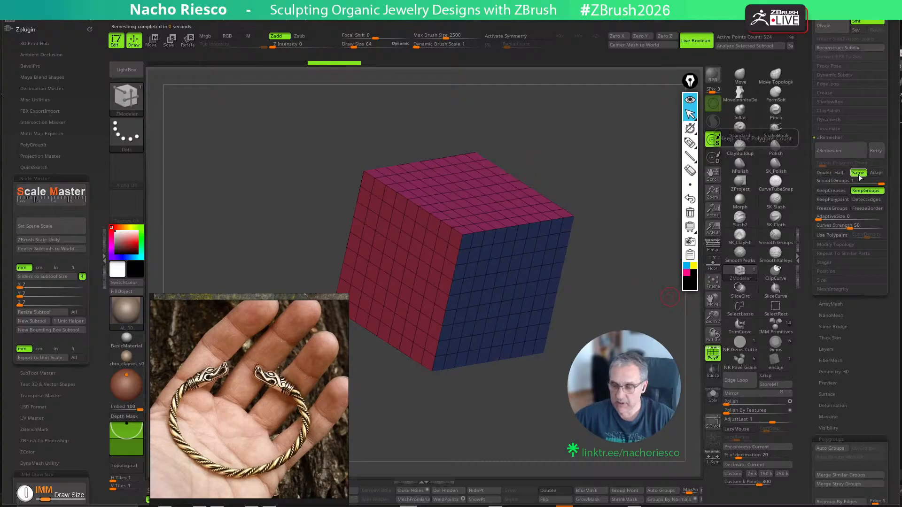
ZRemesh the cube repeatedly with the Half option to reduce it to a coarse grid of square polygons
click(840, 174)
click(848, 151)
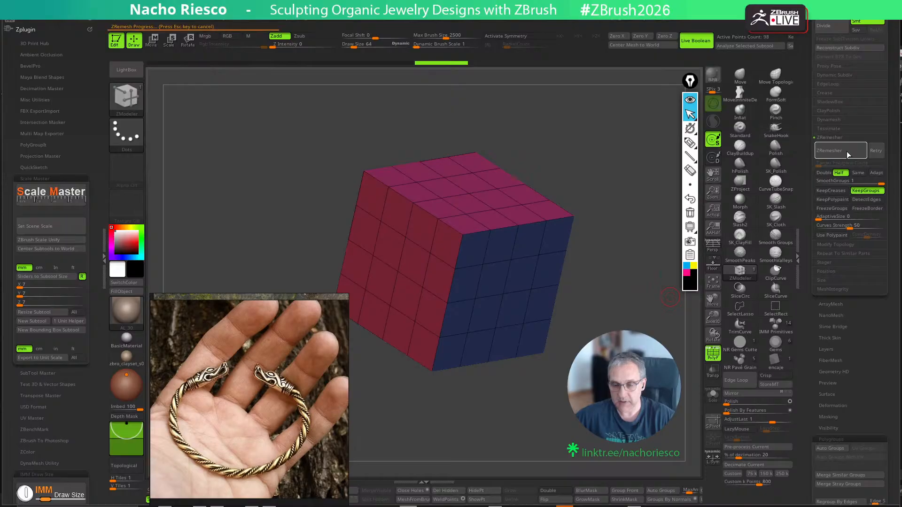
drag(671, 342, 599, 372)
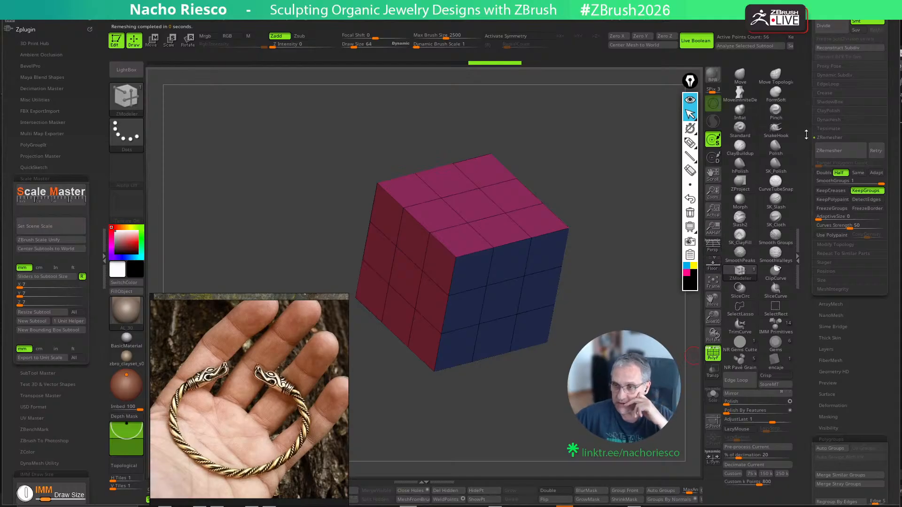
Switch back to the torc bracelet tool, then isolate bracelet body2 in Solo mode with the polyframe hidden
drag(806, 136, 813, 277)
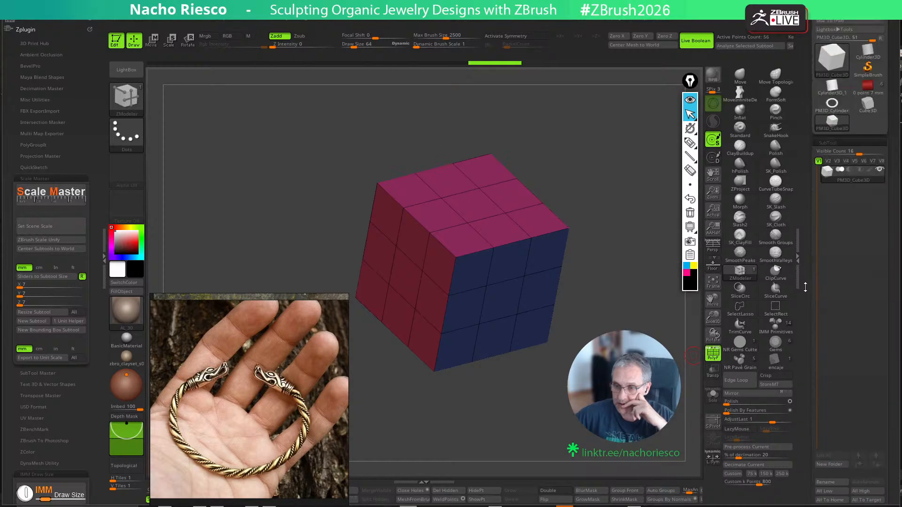
click(868, 86)
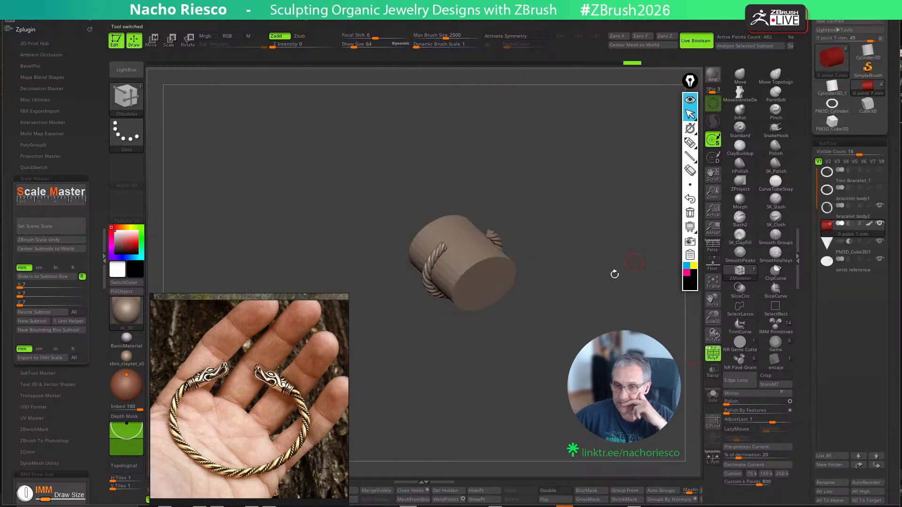
drag(628, 345, 594, 324)
alt+drag(587, 283, 592, 390)
alt+drag(568, 356, 704, 386)
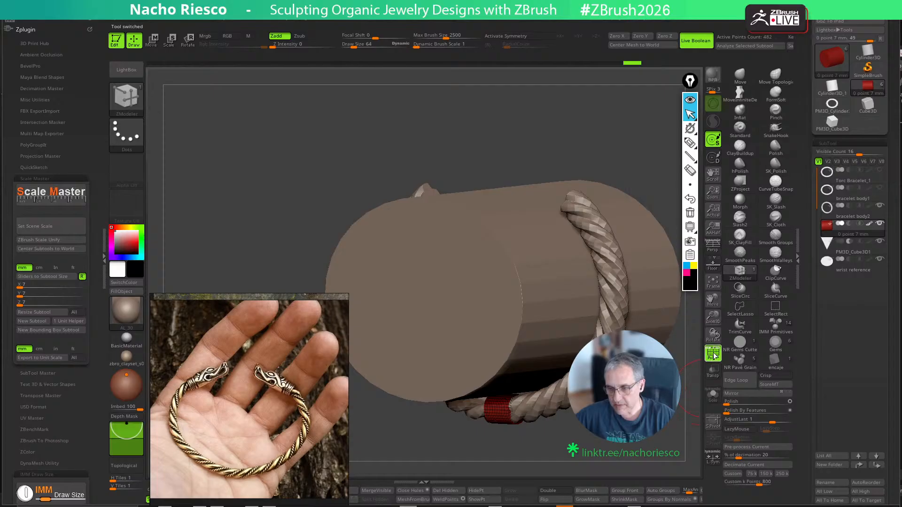
click(836, 214)
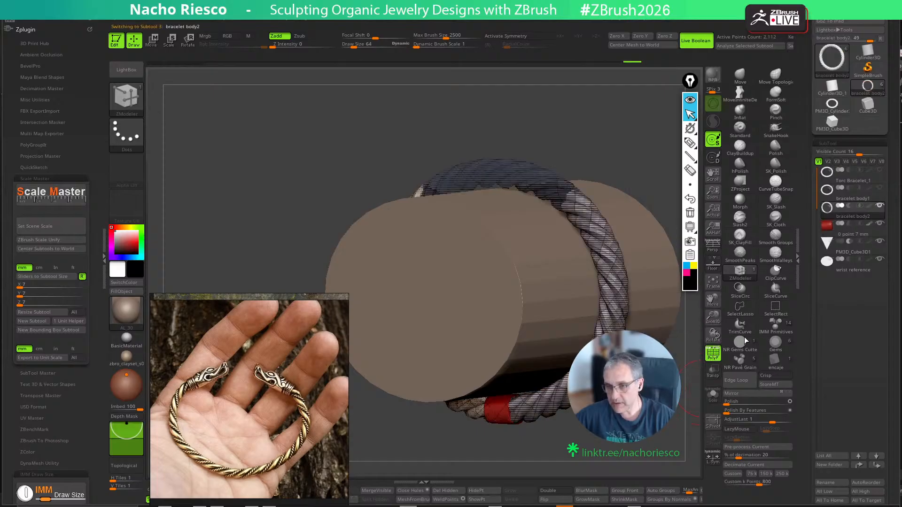
click(713, 395)
click(713, 354)
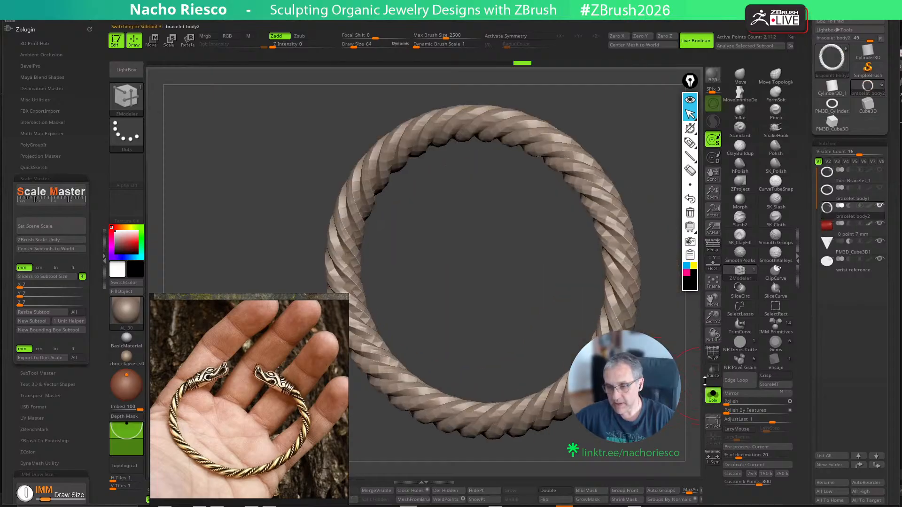
Subdivide bracelet body2 three times with its polyframe shown
click(713, 354)
key(f)
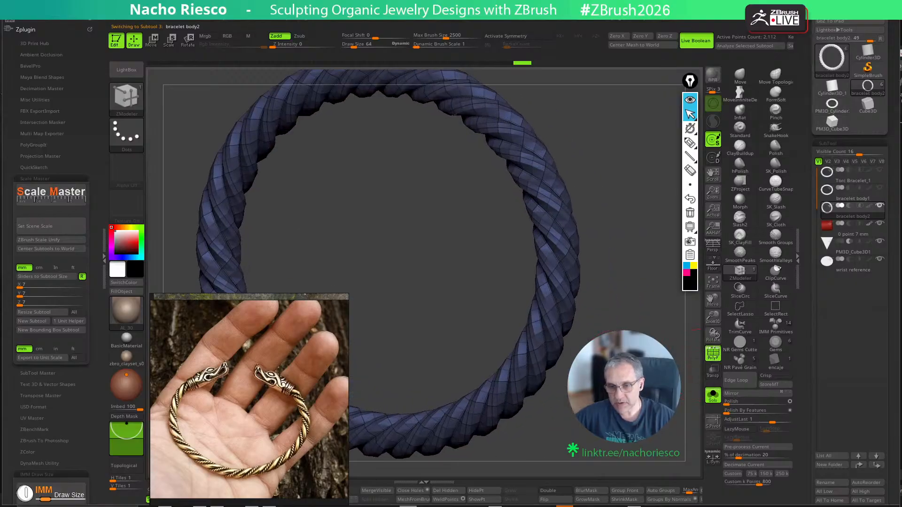
key(ctrl+d)
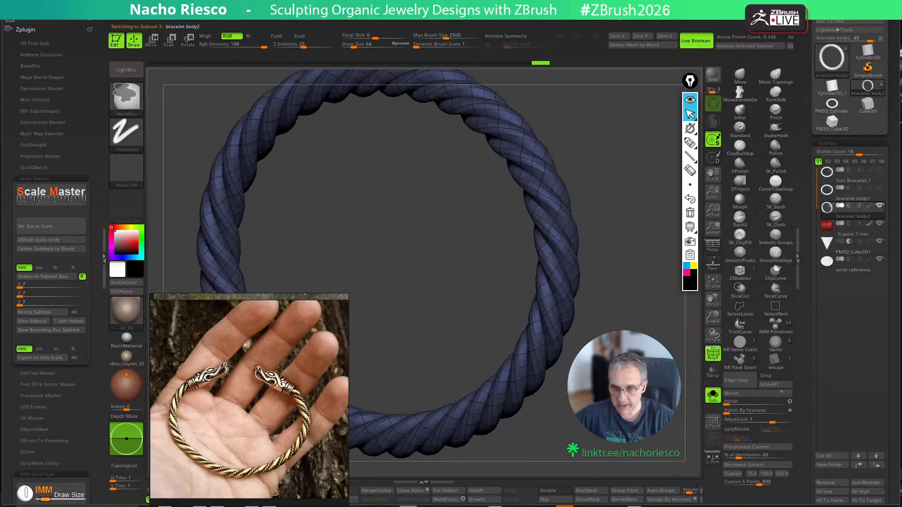
key(ctrl+d)
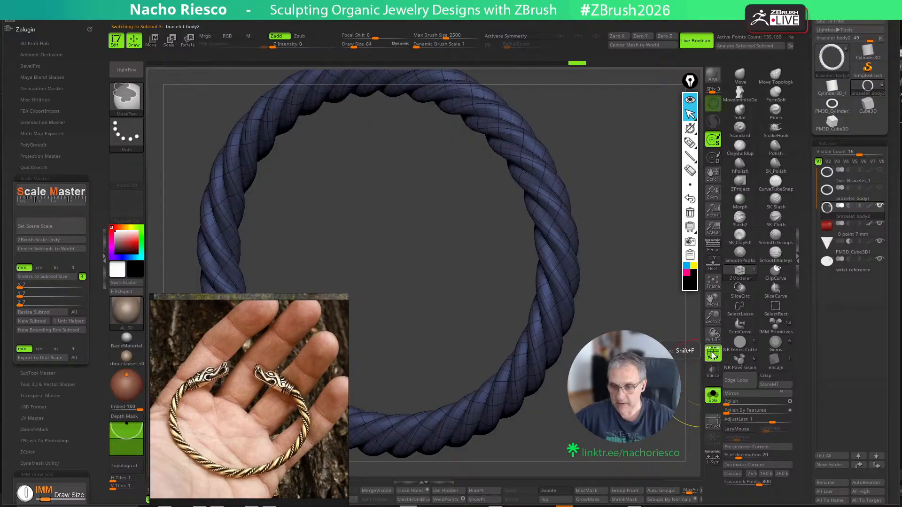
Hide the polyframe and leave Solo mode to show the open twisted bracelet together with its reference subtools
click(713, 355)
shift+drag(691, 371, 659, 376)
click(740, 272)
key(f)
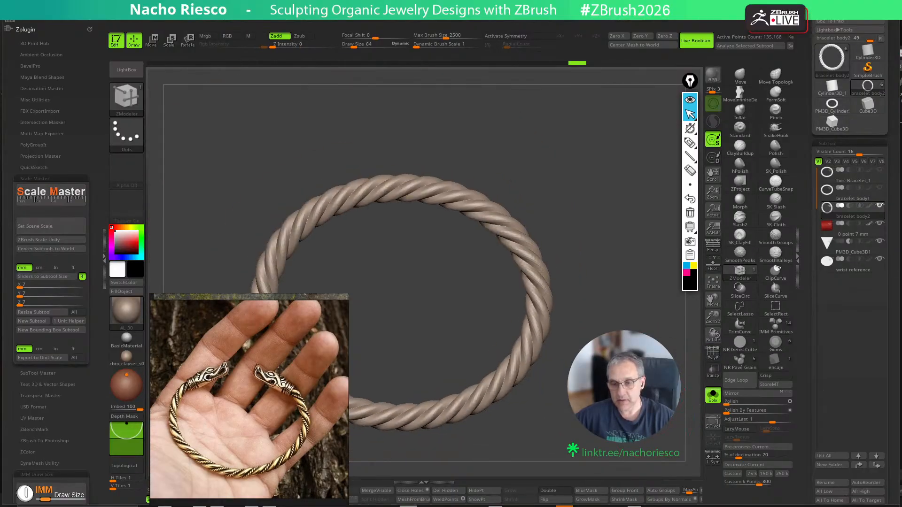
click(713, 395)
drag(692, 399, 643, 416)
alt+right_drag(535, 362, 555, 359)
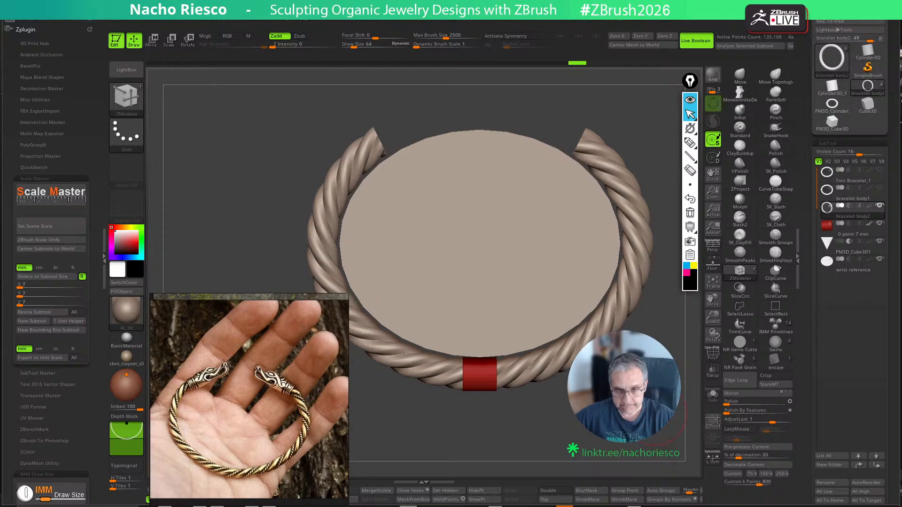
Reset the gizmo's orientation and send it to its home position, and scale bracelet body2 down uniformly to about 0.99
key(w)
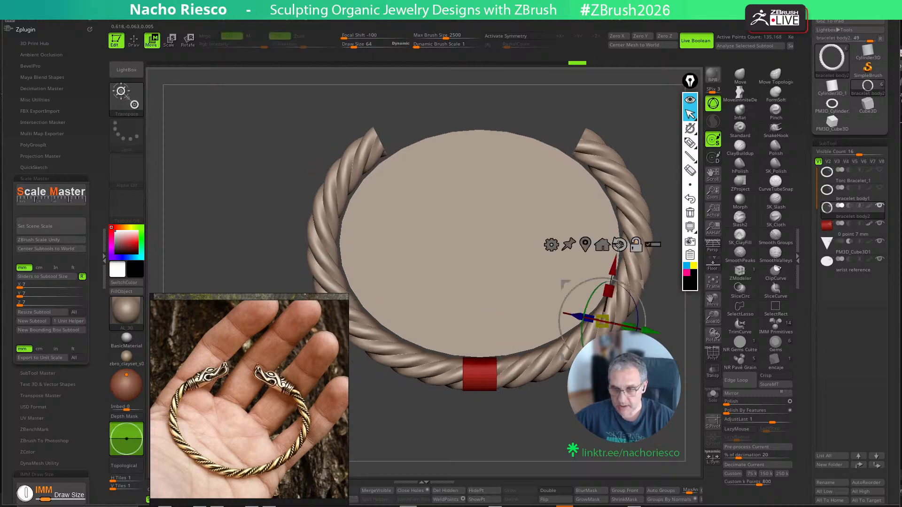
click(619, 244)
click(601, 245)
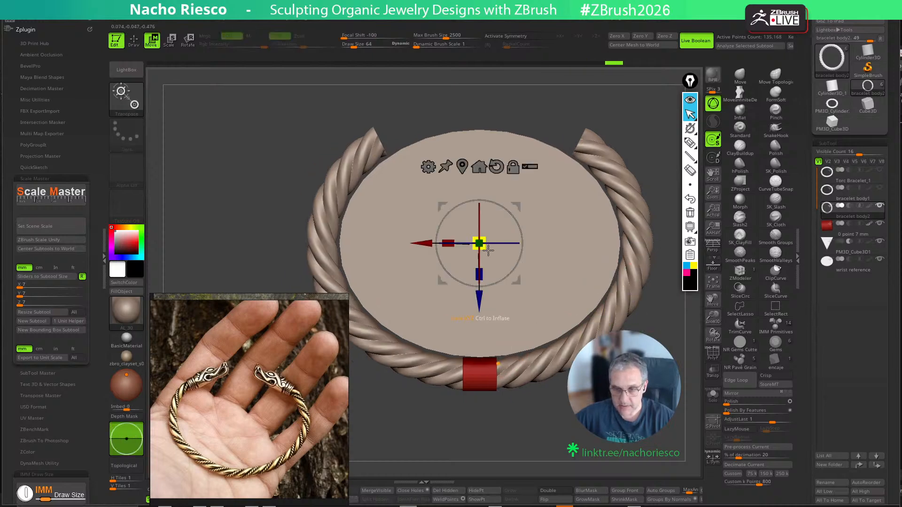
drag(489, 251, 484, 250)
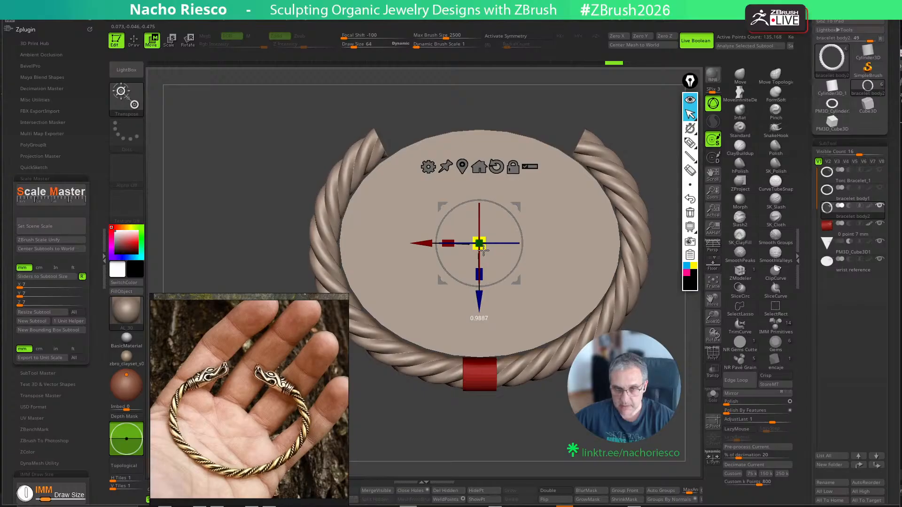
key(q)
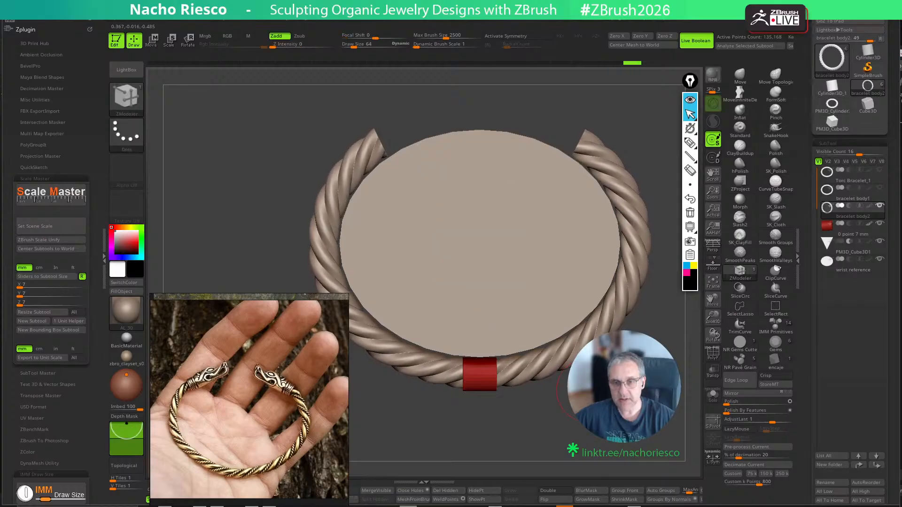
Lower bracelet body2 to subdivision level 3 and delete its higher subdivision levels
mouse_move(589, 390)
mouse_down()
mouse_move(565, 416)
mouse_move(600, 433)
mouse_move(564, 428)
mouse_up()
alt+drag(434, 398, 431, 466)
alt+drag(432, 466, 484, 350)
right_drag(267, 396, 279, 453)
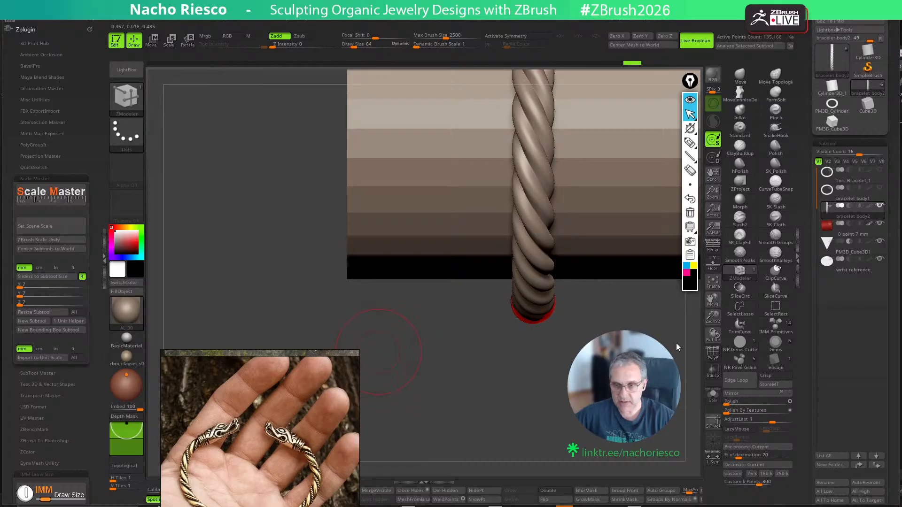
drag(677, 344, 663, 351)
drag(813, 367, 812, 358)
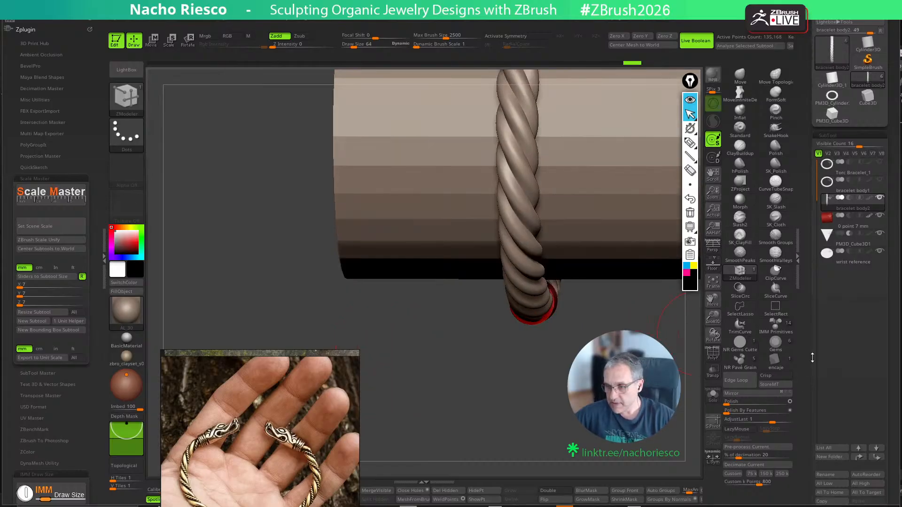
scroll(827, 385, down, 10)
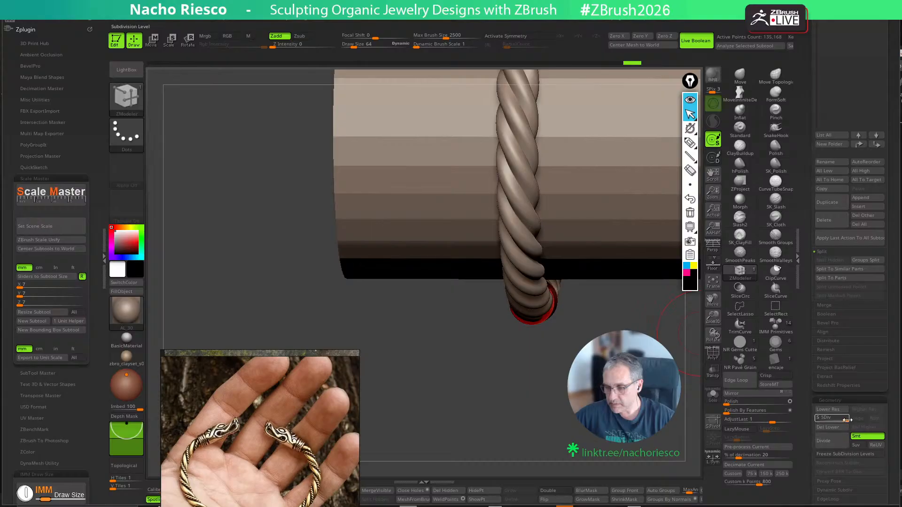
drag(847, 419, 832, 420)
drag(679, 394, 709, 391)
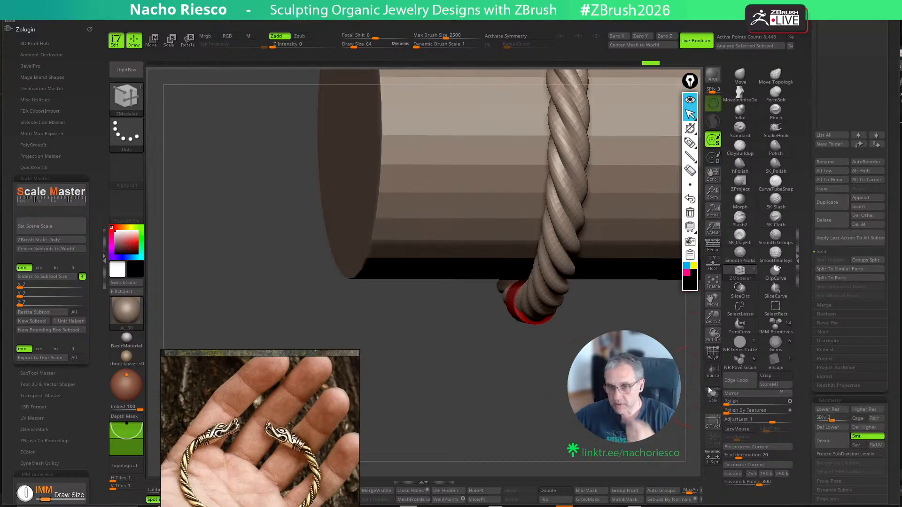
click(867, 427)
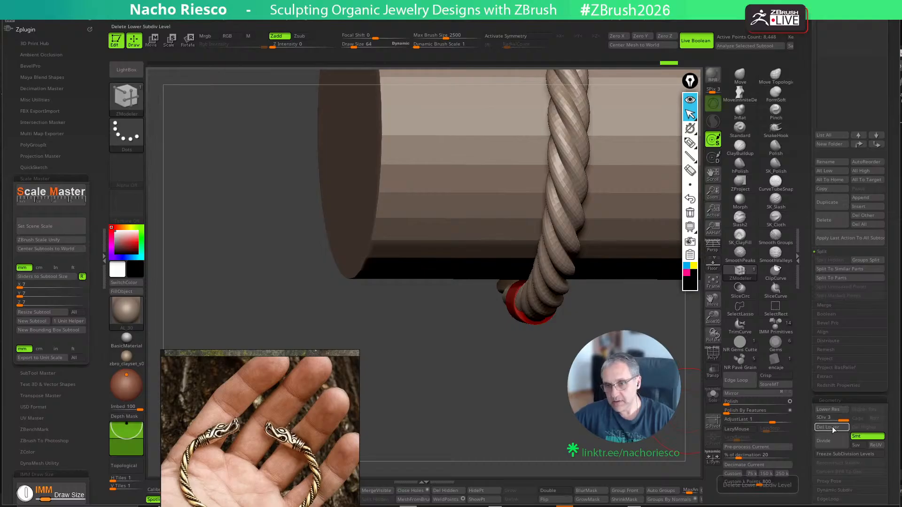
Delete the lower subdivision levels of bracelet body2 and duplicate the subtool
click(833, 429)
drag(606, 419, 573, 422)
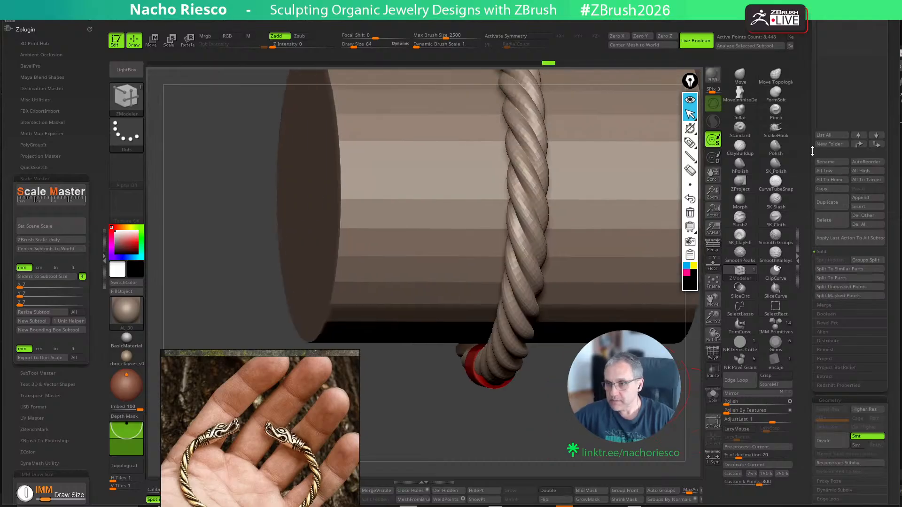
drag(813, 150, 814, 176)
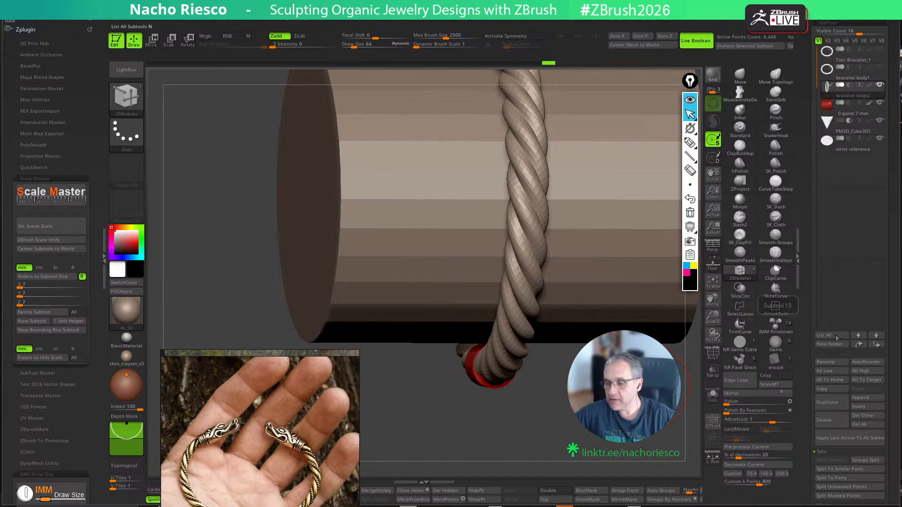
click(830, 403)
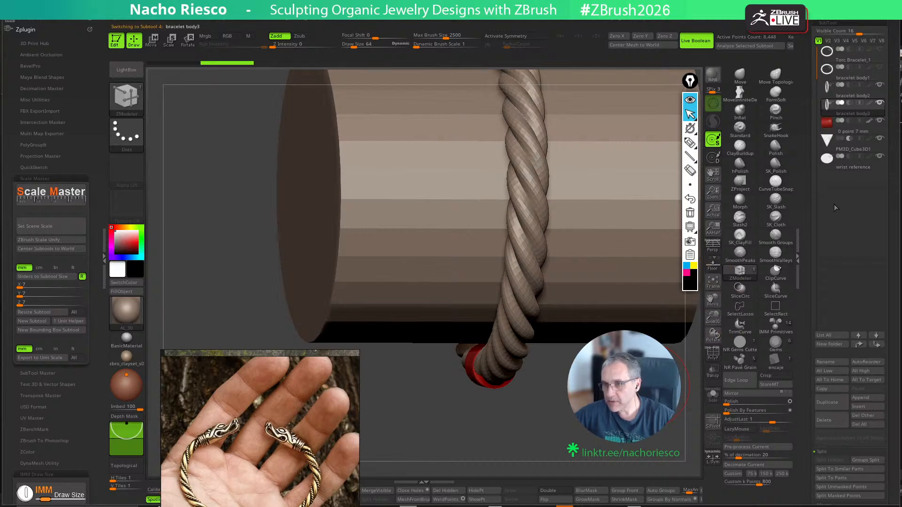
Restore the lower subdivision levels on the original bracelet body2 and set it to SDiv 1
click(831, 97)
drag(808, 439, 824, 370)
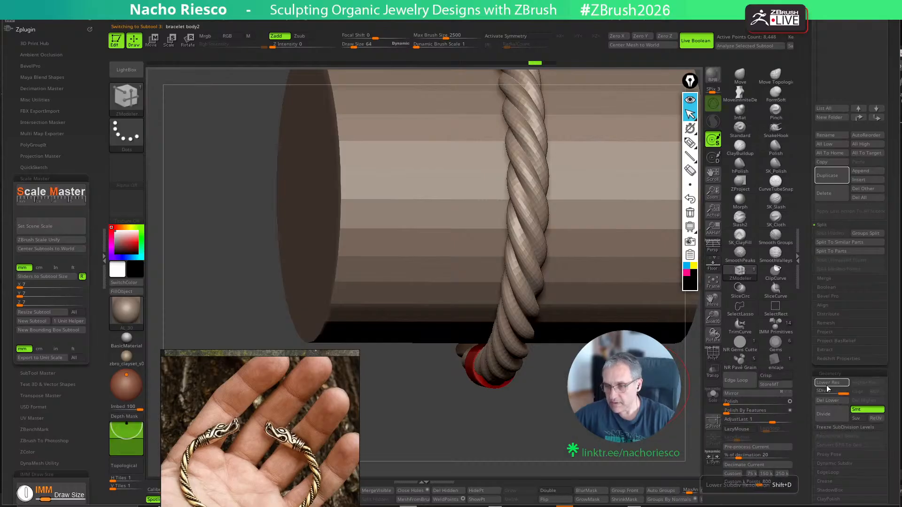
drag(843, 394, 819, 393)
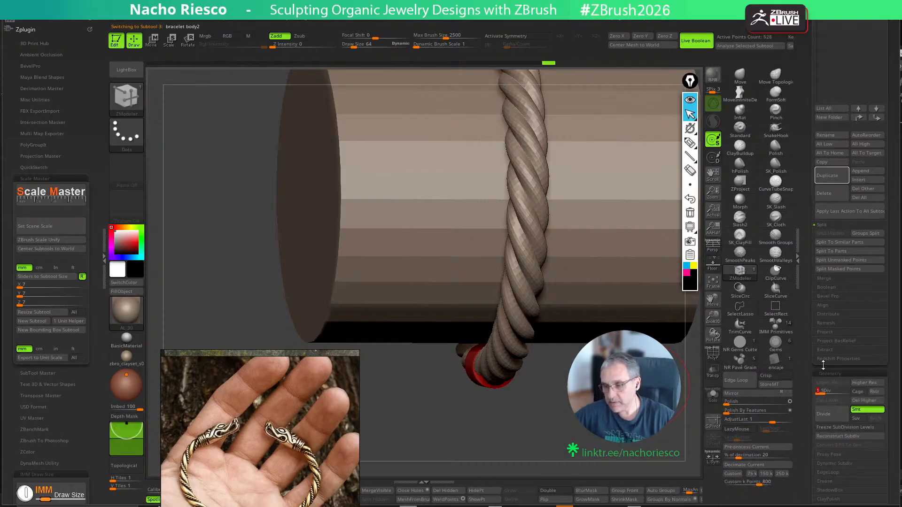
scroll(807, 336, up, 5)
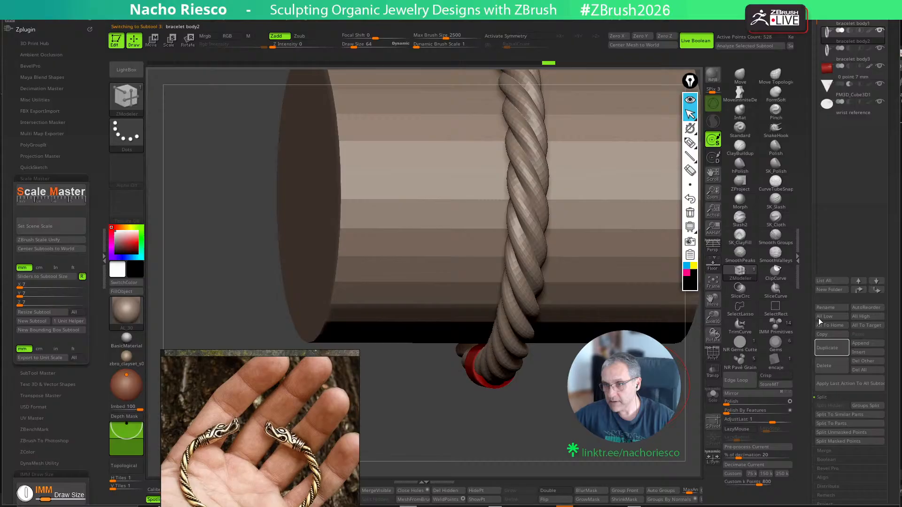
Select the duplicate bracelet body3 and compare its polygon count with that of the Torc Bracelet_1 subtool
click(873, 60)
scroll(815, 53, up, 1)
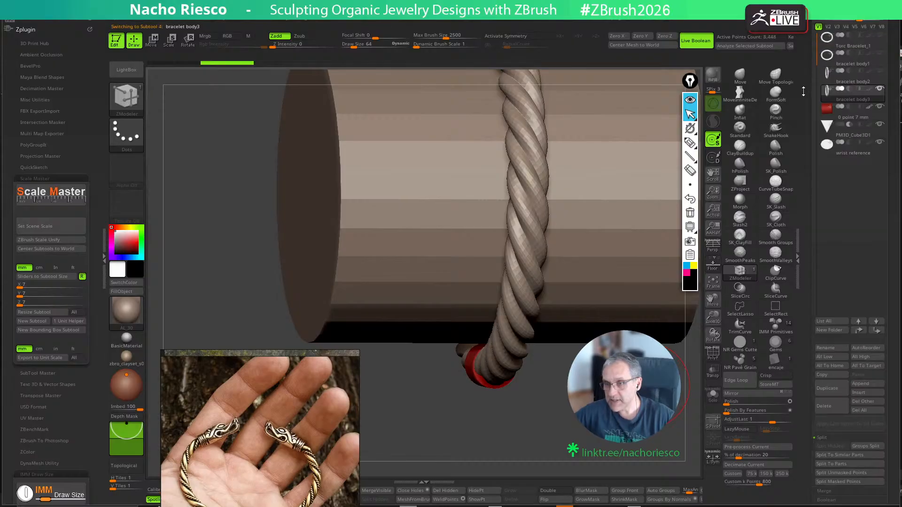
mouse_move(838, 41)
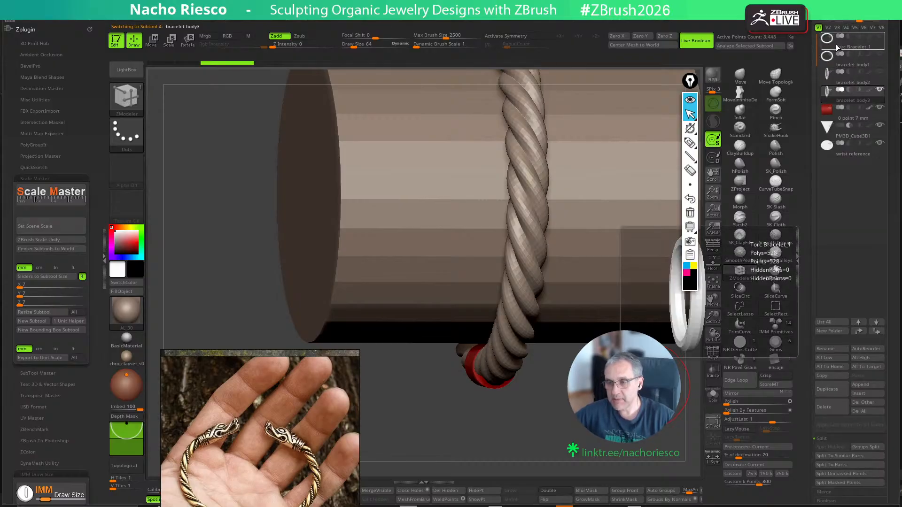
mouse_move(860, 90)
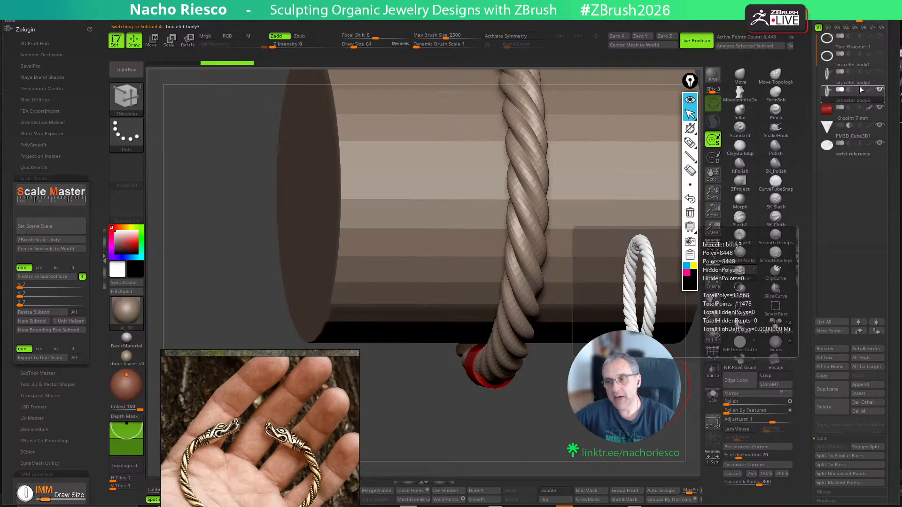
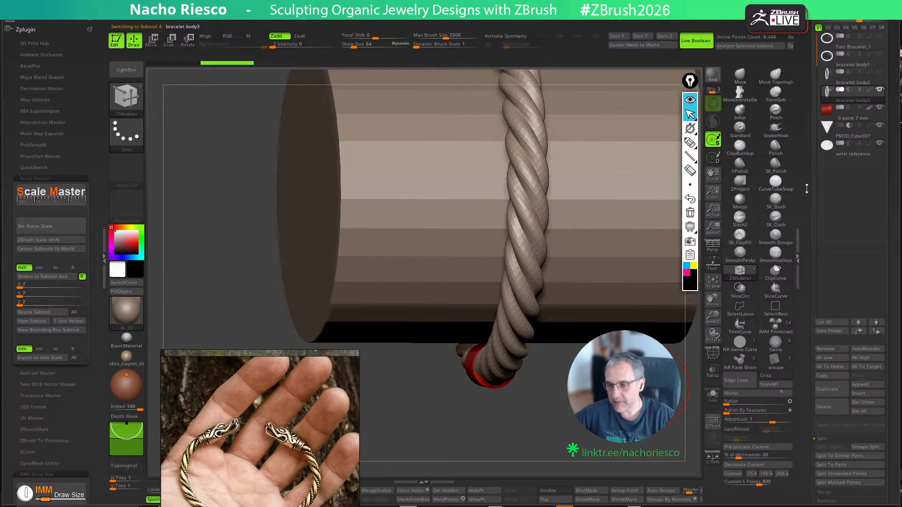
scroll(813, 132, up, 3)
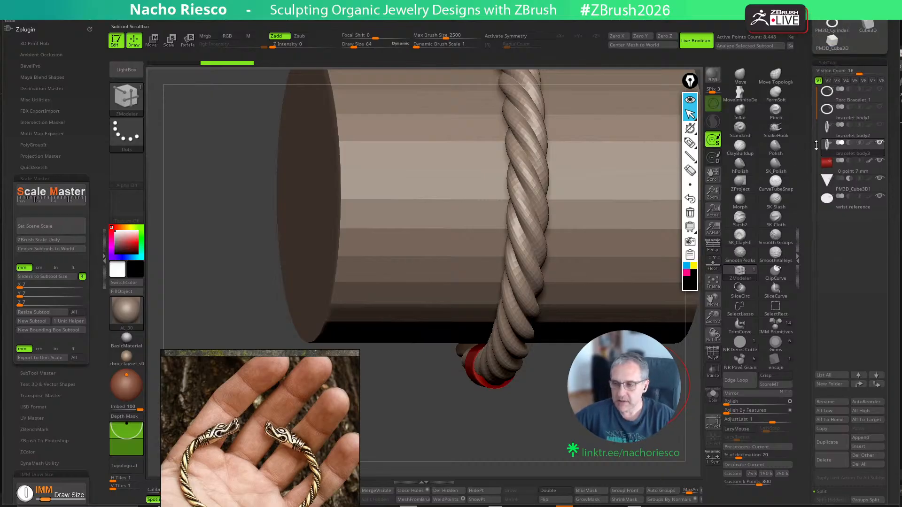
mouse_move(822, 135)
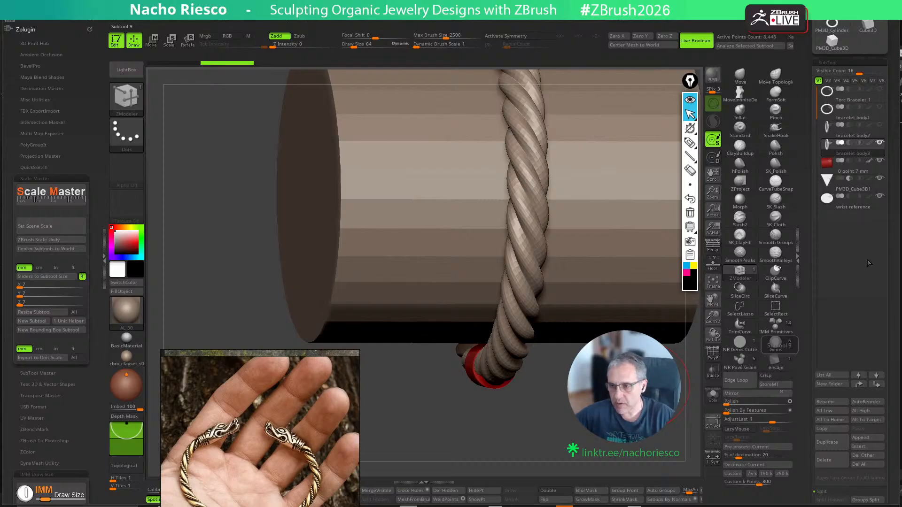
drag(437, 413, 869, 213)
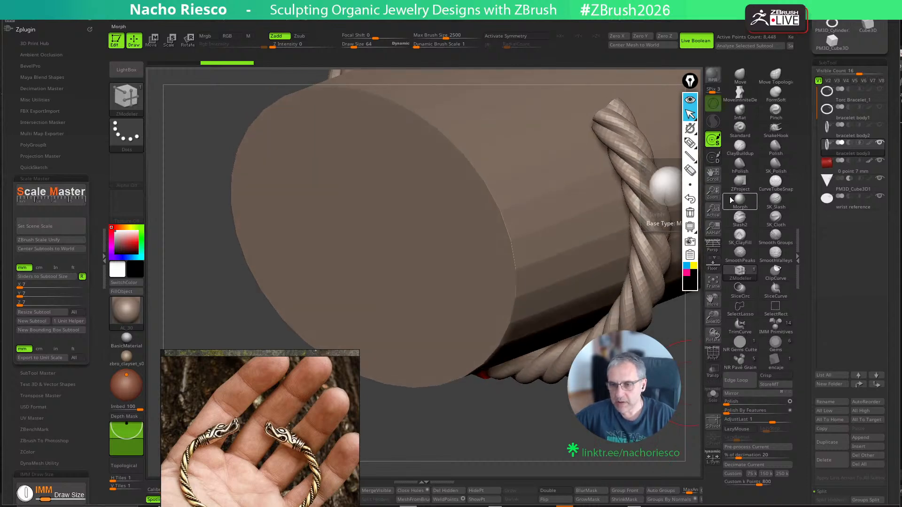
drag(470, 423, 517, 409)
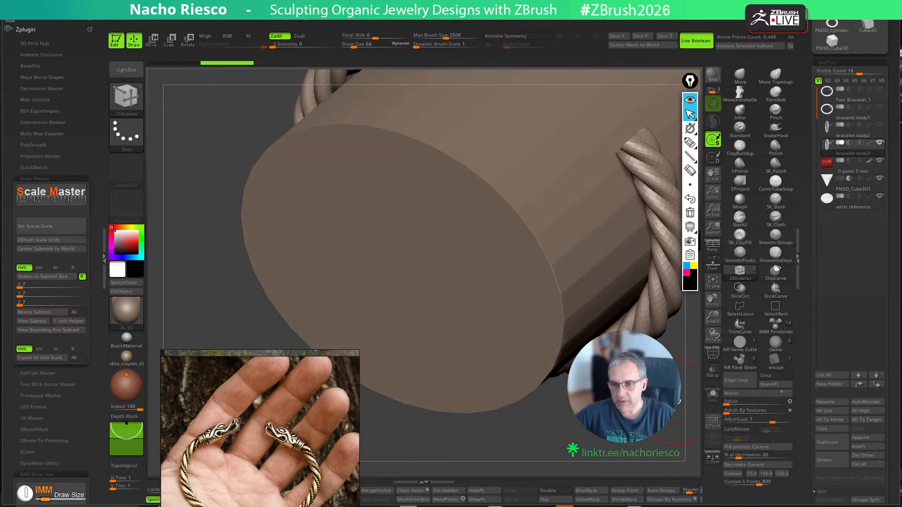
drag(679, 402, 681, 427)
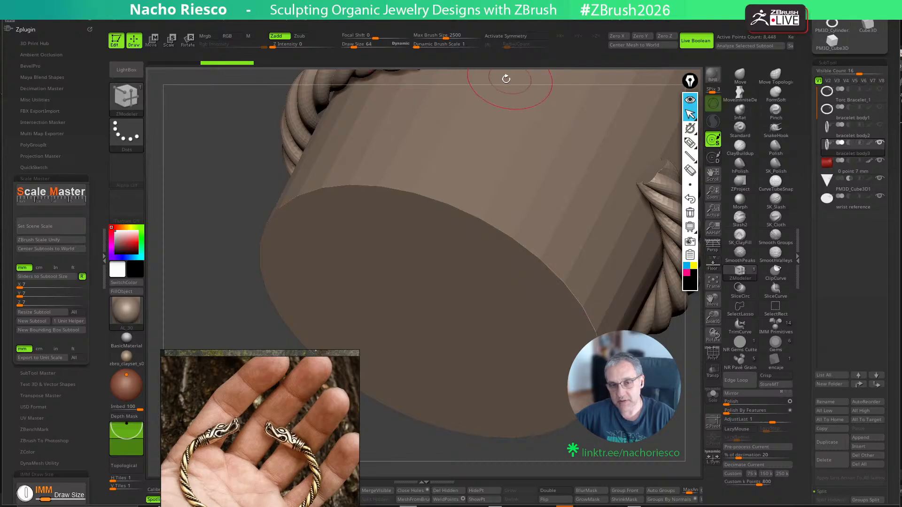
mouse_move(834, 132)
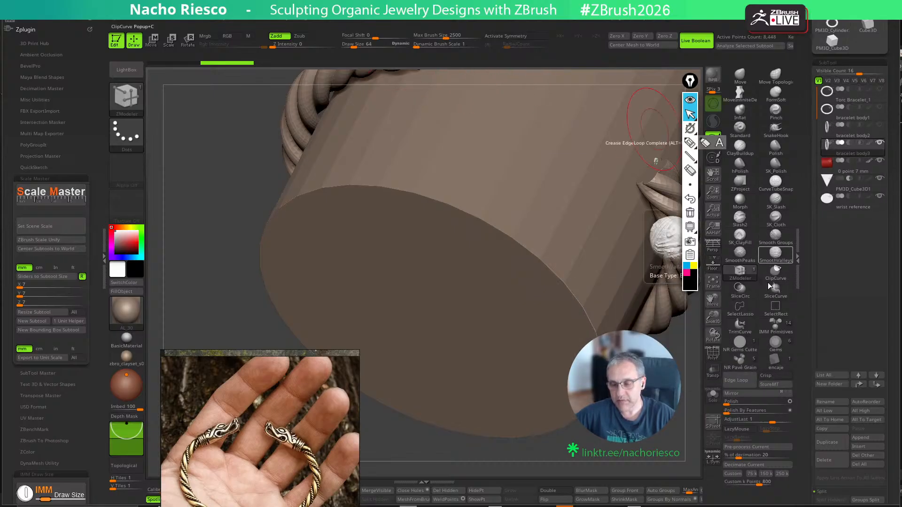
Display the polyframe wireframe on bracelet body3 and isolate the subtool with Solo
mouse_move(670, 409)
alt+mouse_down()
mouse_move(566, 407)
mouse_move(556, 367)
alt+mouse_up()
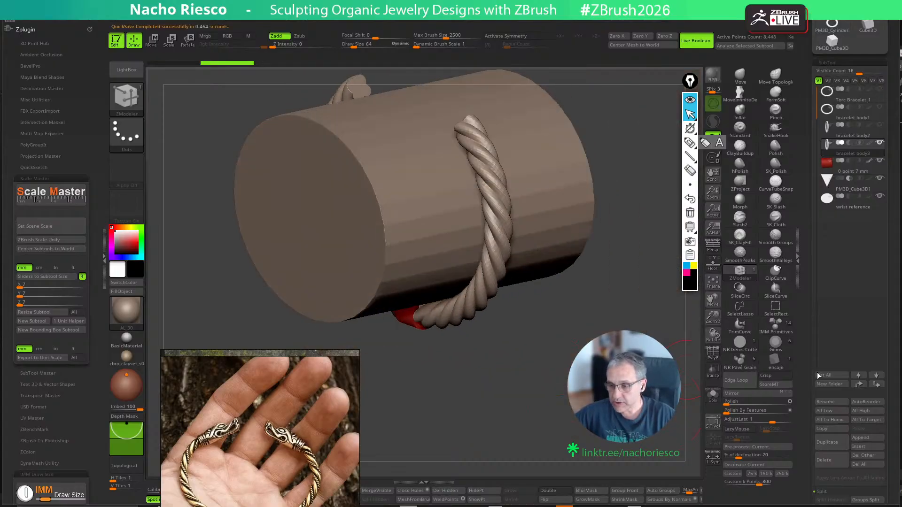
drag(817, 373, 808, 271)
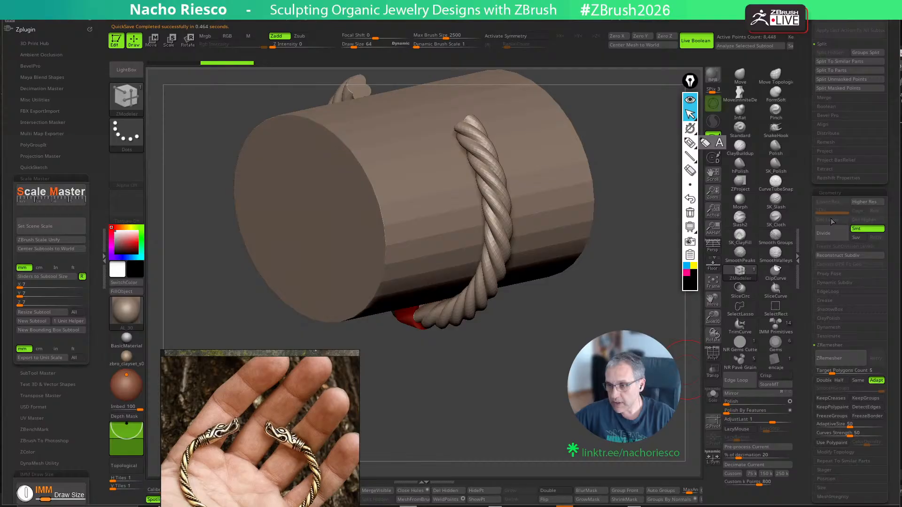
click(713, 352)
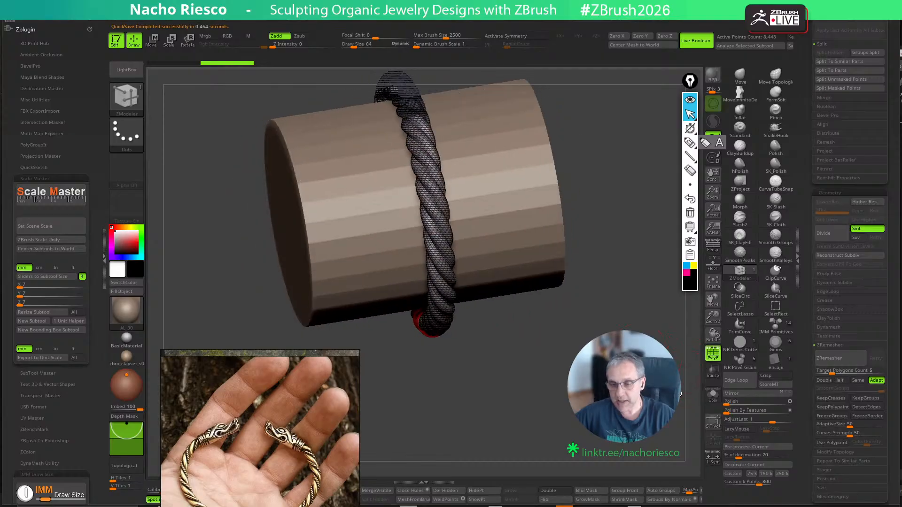
click(713, 396)
alt+drag(635, 277, 640, 67)
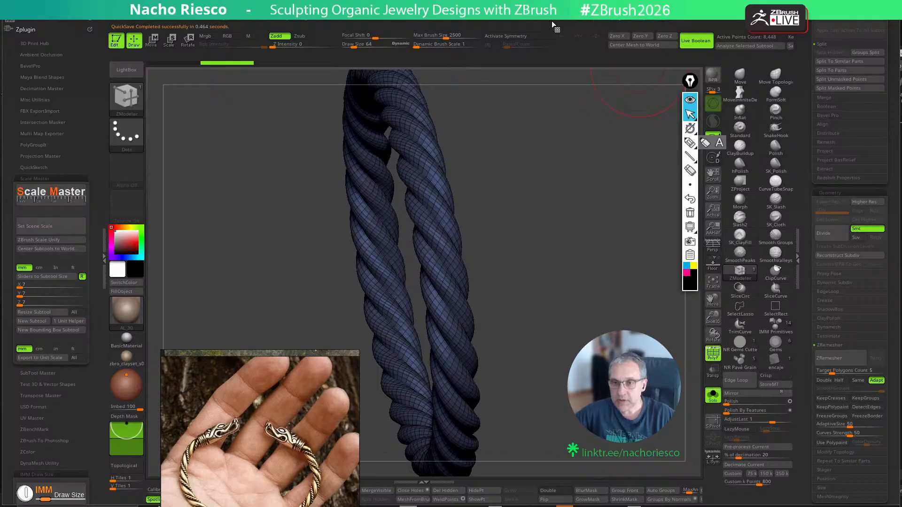
Generate curves along the creased edges of bracelet body3 with Frame Mesh and turn the polyframe off
click(527, 22)
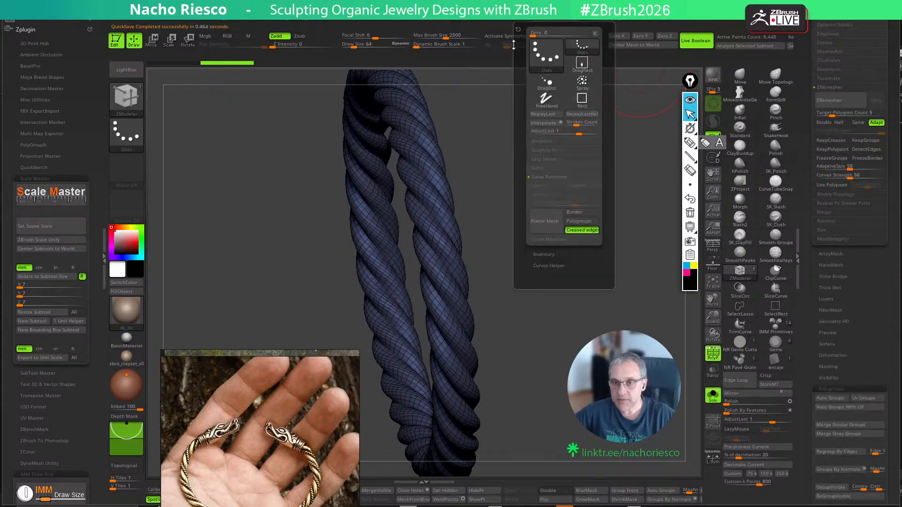
click(558, 228)
key(f)
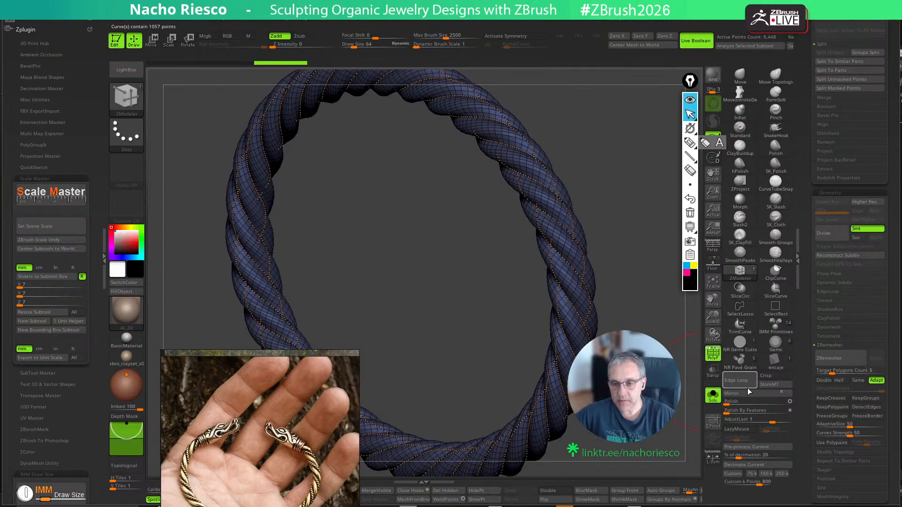
key(shift+f)
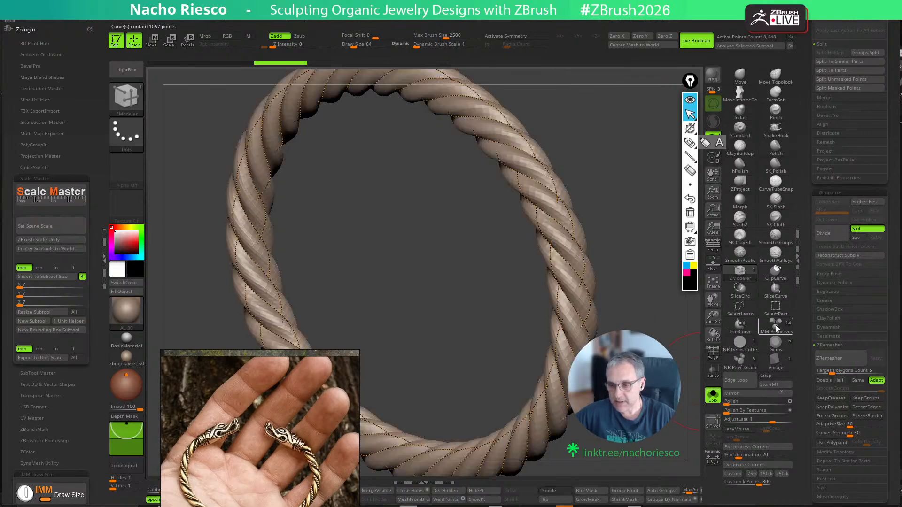
Fill the framed curves with small spheres using Insert Sphere from the IMM Primitives brush at a Draw Size of about 7.82
mouse_move(777, 329)
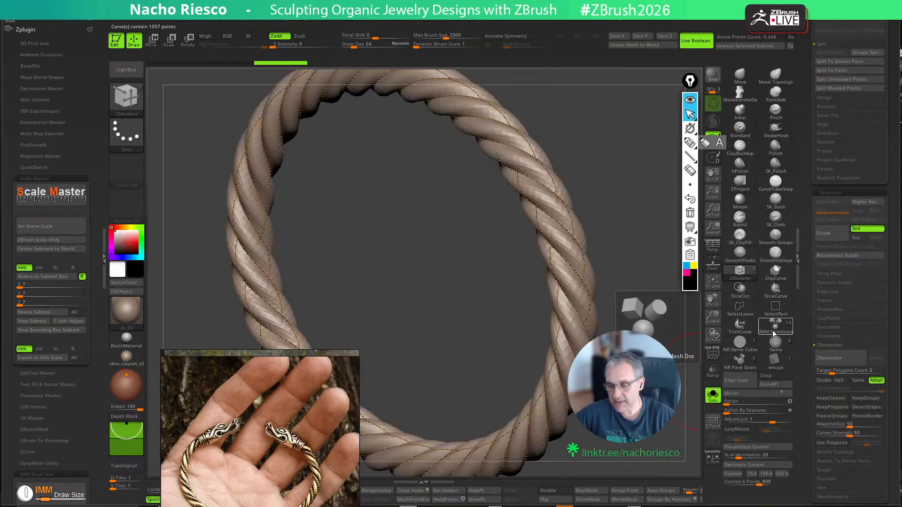
click(774, 329)
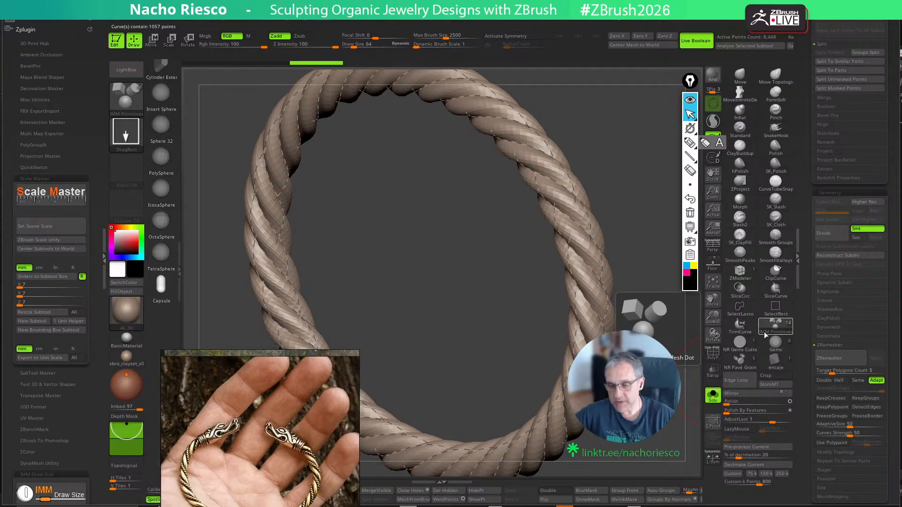
click(159, 93)
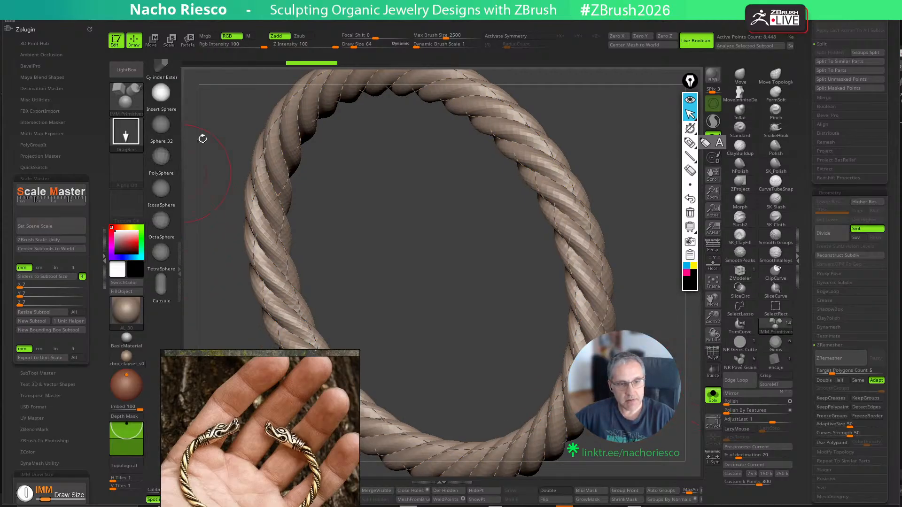
click(526, 22)
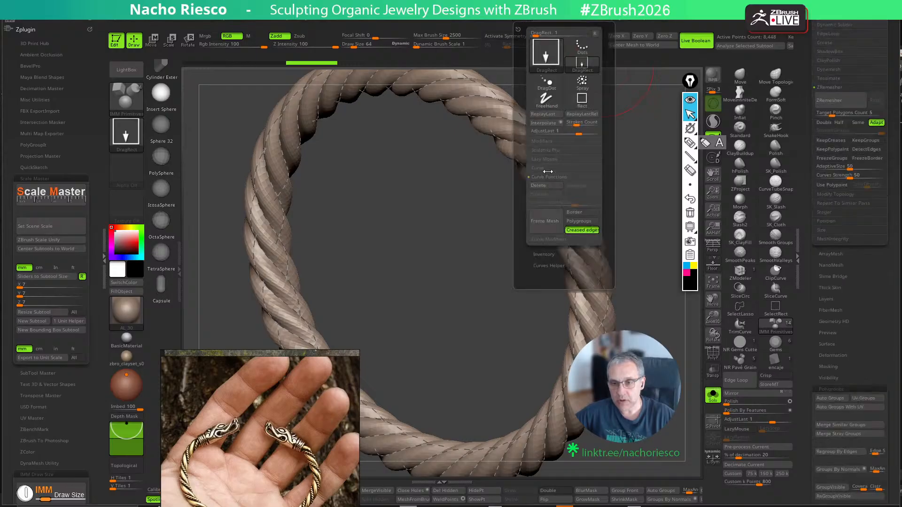
drag(648, 145, 636, 159)
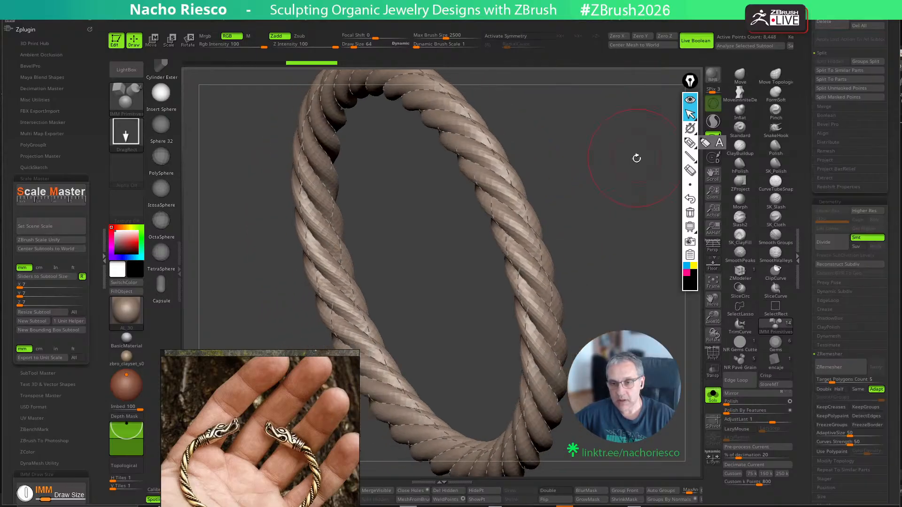
key(shift+f)
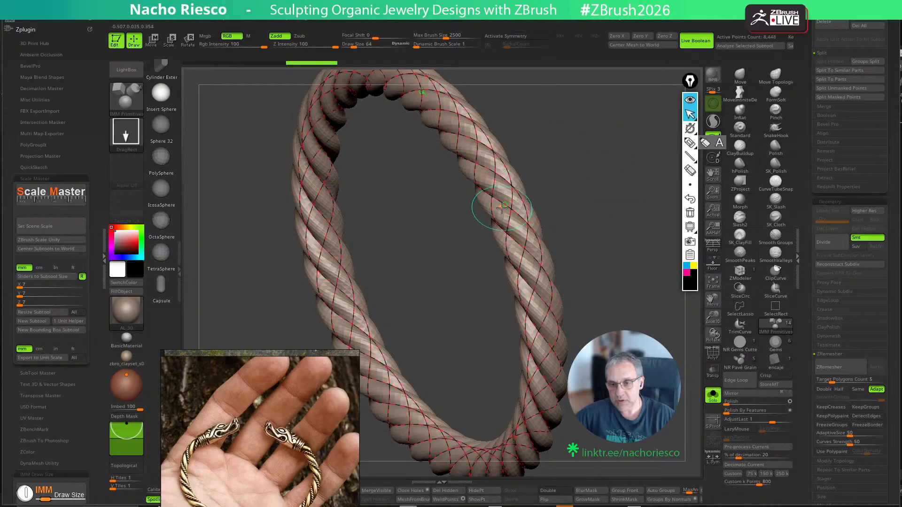
click(504, 206)
drag(606, 222, 632, 255)
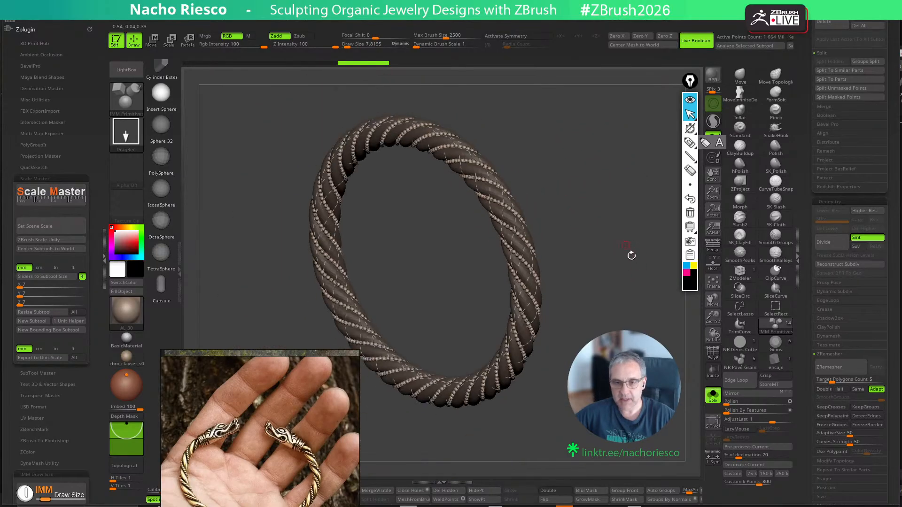
Leave Solo mode and inspect the bead rows on the twisted cord up close
click(713, 395)
drag(470, 423, 400, 417)
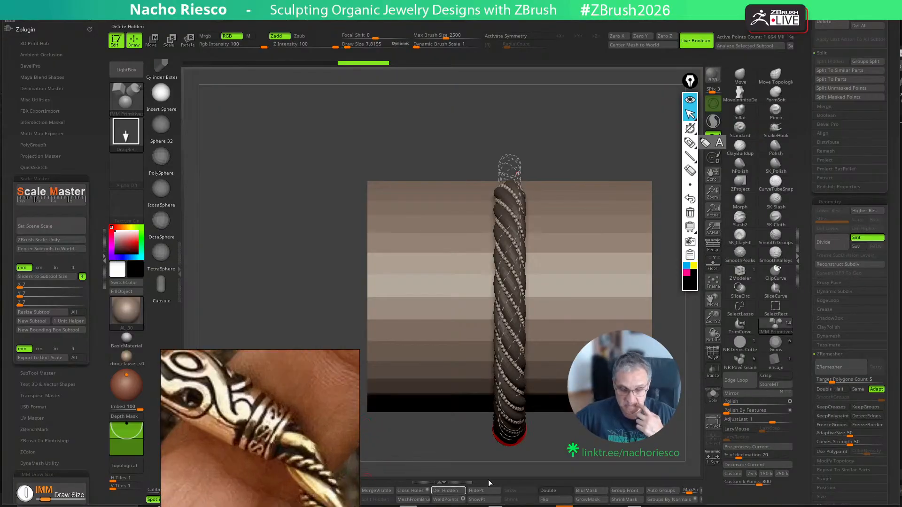
key(ctrl)
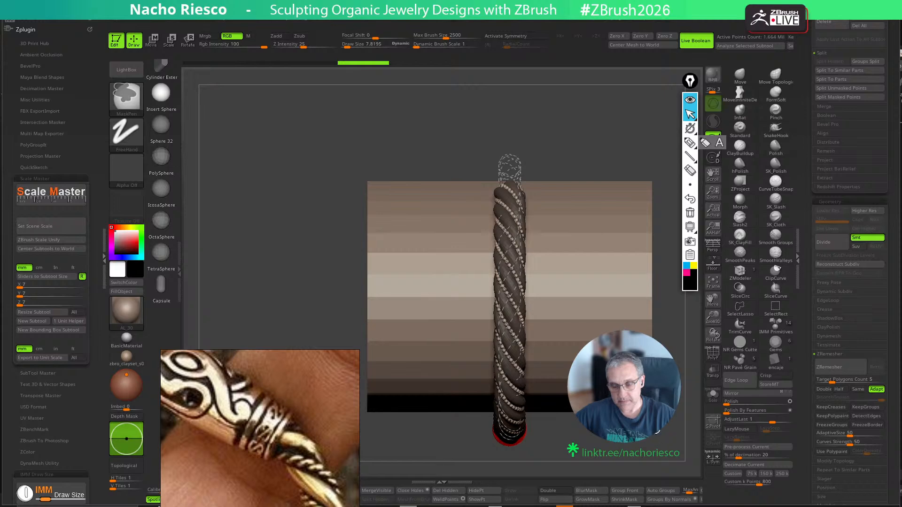
mouse_move(559, 197)
alt+right_down()
mouse_move(561, 235)
mouse_move(575, 242)
alt+right_up()
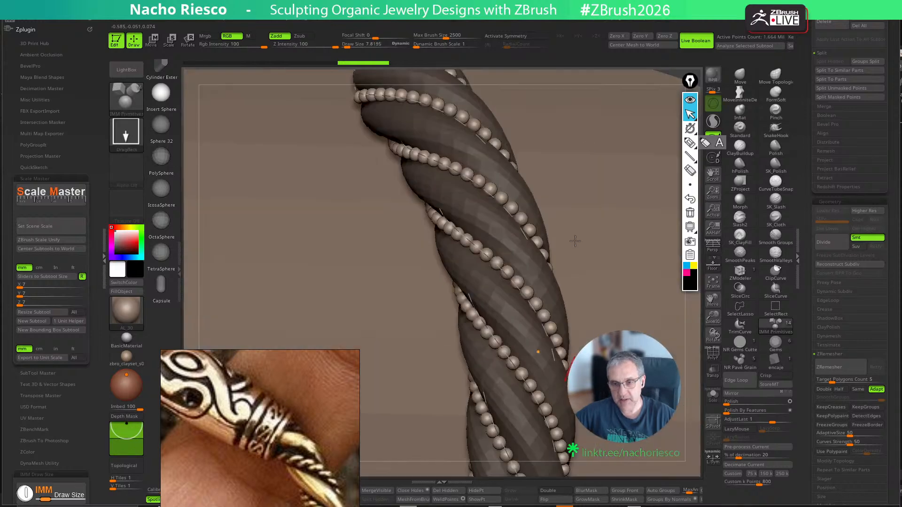
Try enlarging the beads along the curves with a Draw Size of about 14.9, and undo the change
key(s)
drag(562, 137, 560, 138)
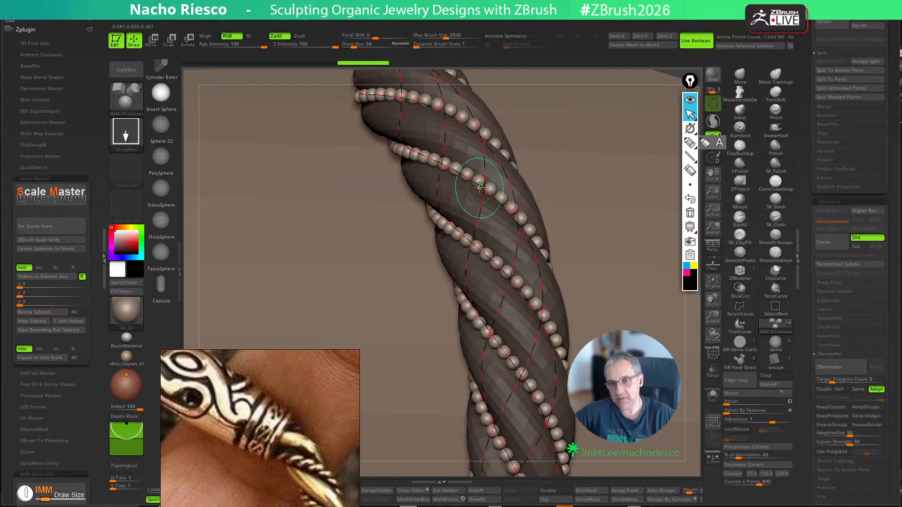
click(331, 245)
key(s)
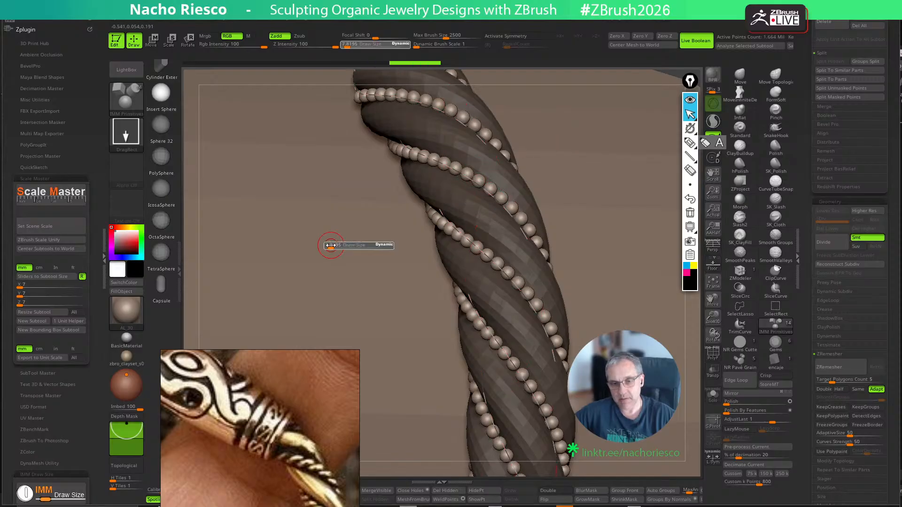
drag(331, 245, 338, 245)
click(472, 242)
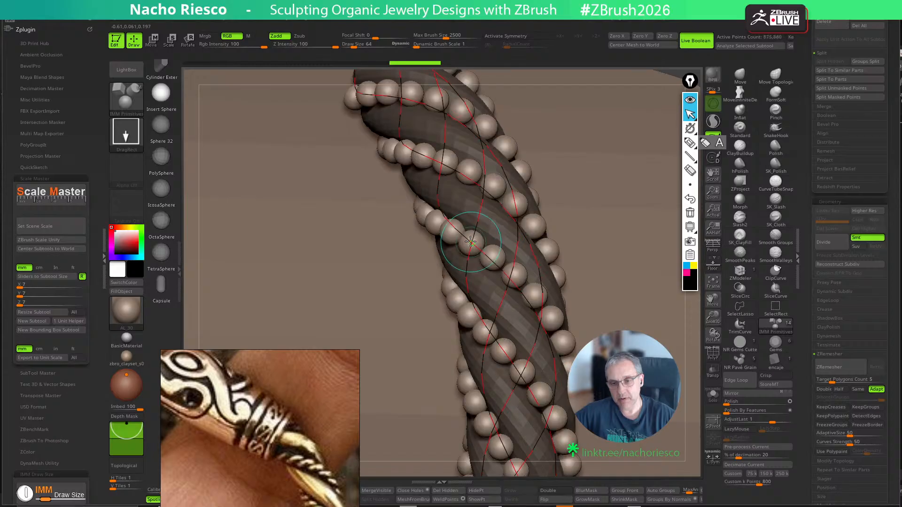
key(ctrl+z)
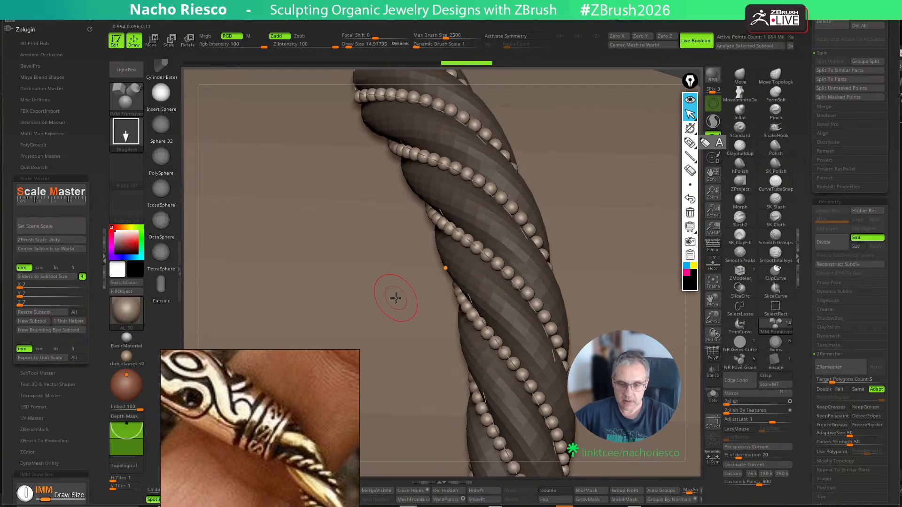
Rebuild the beads along the curves with a Draw Size of about 12.3
key(s)
drag(396, 298, 394, 298)
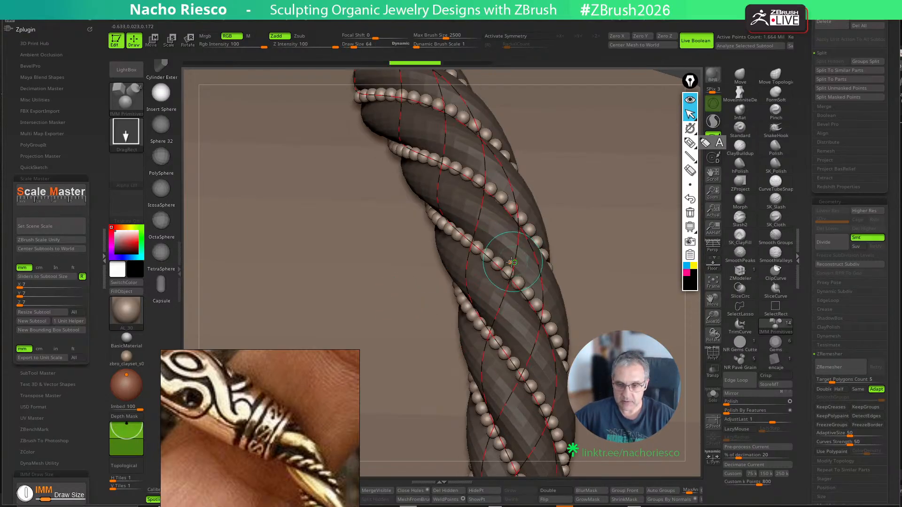
click(499, 268)
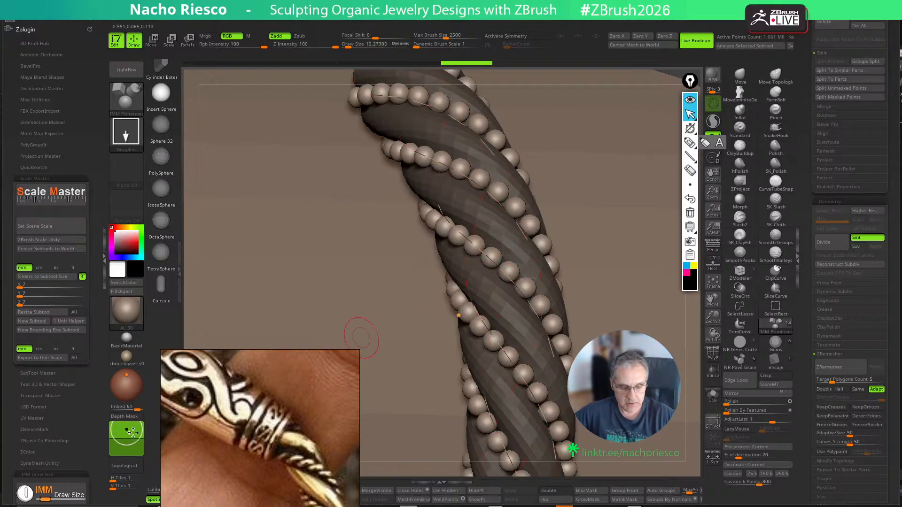
key(ctrl+z)
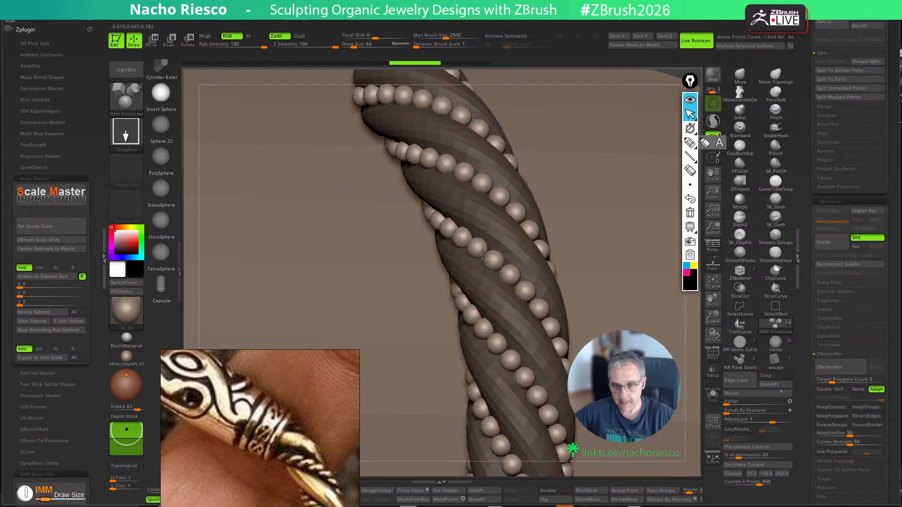
click(482, 255)
Move the Torc Bracelets reference image clear of the controls, and separate the masked cord from the beads with Split Masked Points
right_drag(481, 283, 536, 376)
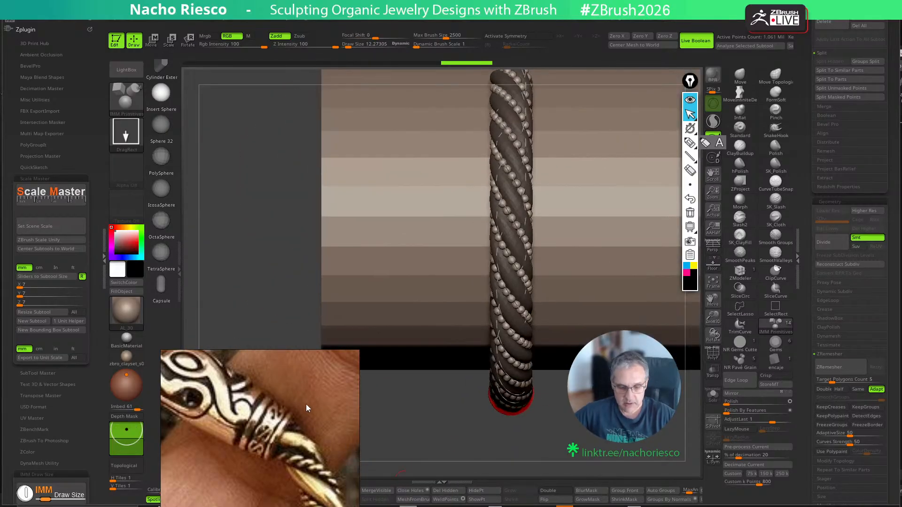
drag(267, 352, 263, 252)
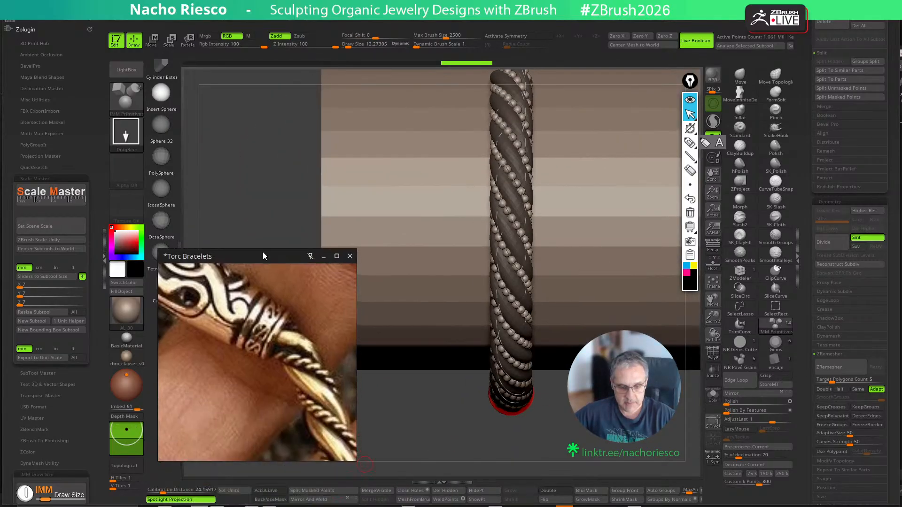
click(321, 493)
ctrl+right_drag(598, 441, 591, 352)
right_drag(591, 352, 525, 381)
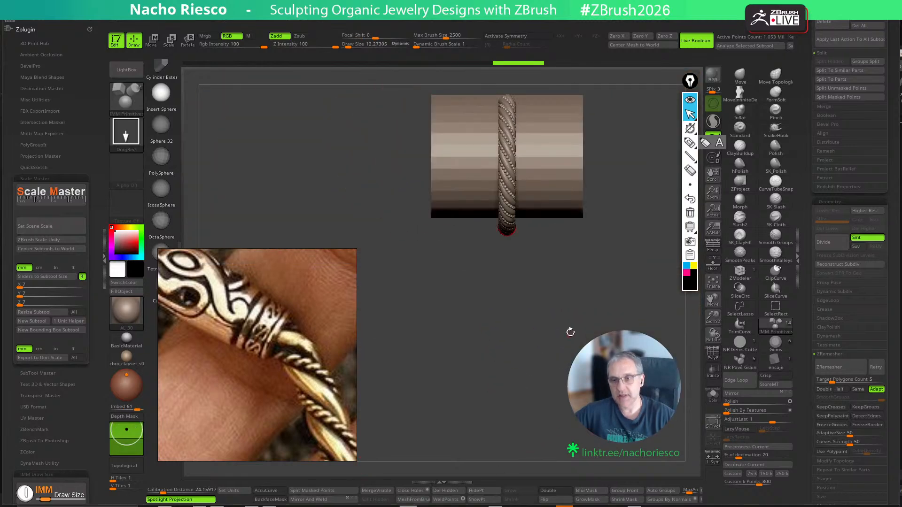
Examine the beaded bracelet from several angles and bring the subtool list into view to check the split parts
shift+right_drag(571, 332, 601, 382)
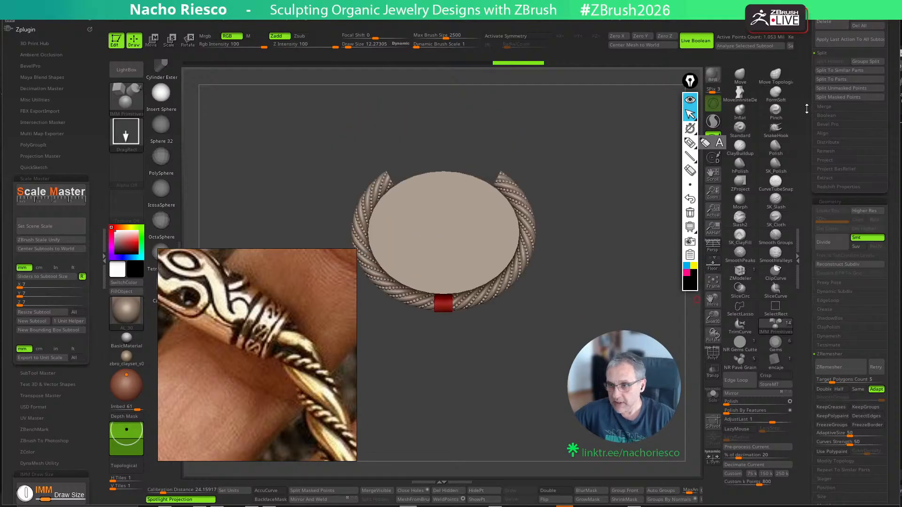
drag(807, 108, 805, 266)
right_drag(627, 295, 575, 306)
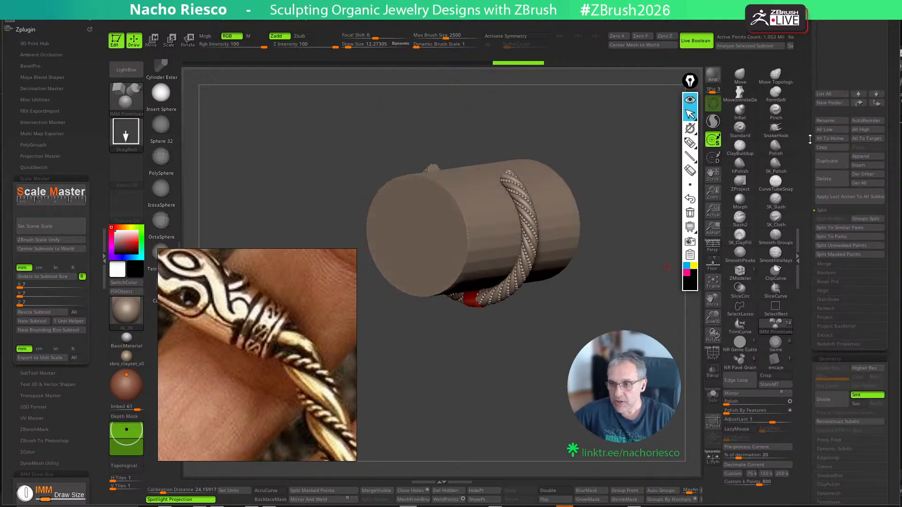
drag(810, 139, 807, 247)
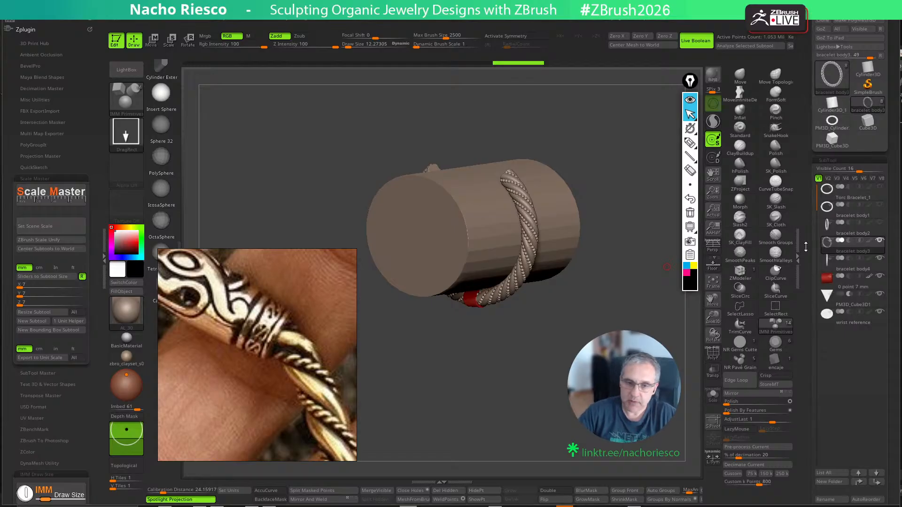
right_drag(552, 410, 538, 431)
mouse_move(321, 258)
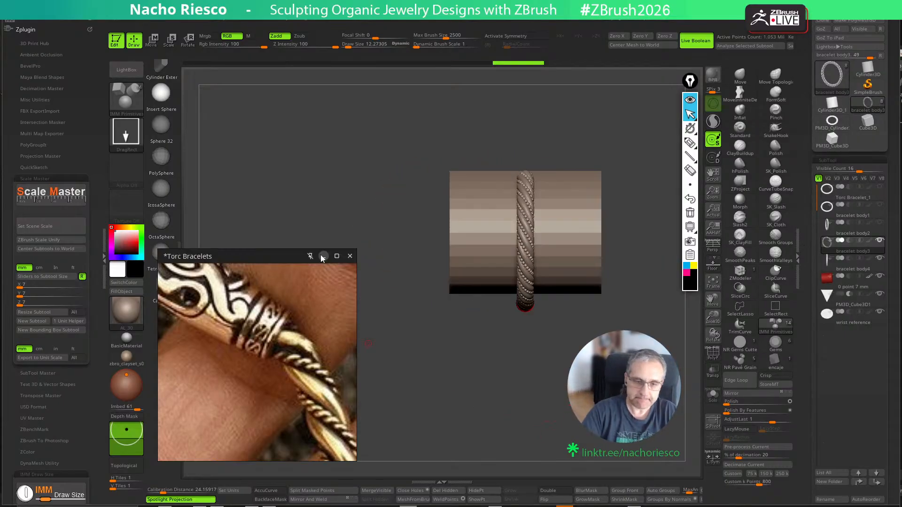
Move the Torc Bracelets reference image out of the way, and create a Sphere3D converted to PolyMesh3D
drag(277, 261, 321, 342)
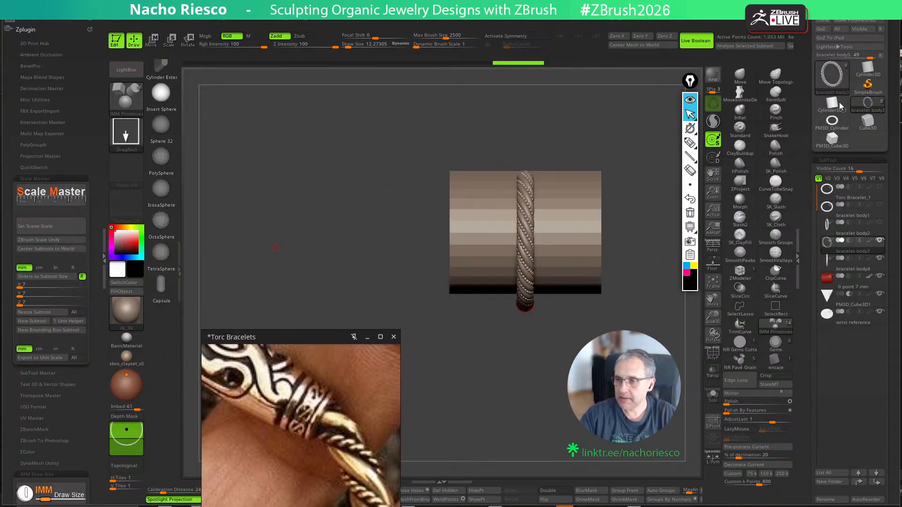
click(834, 79)
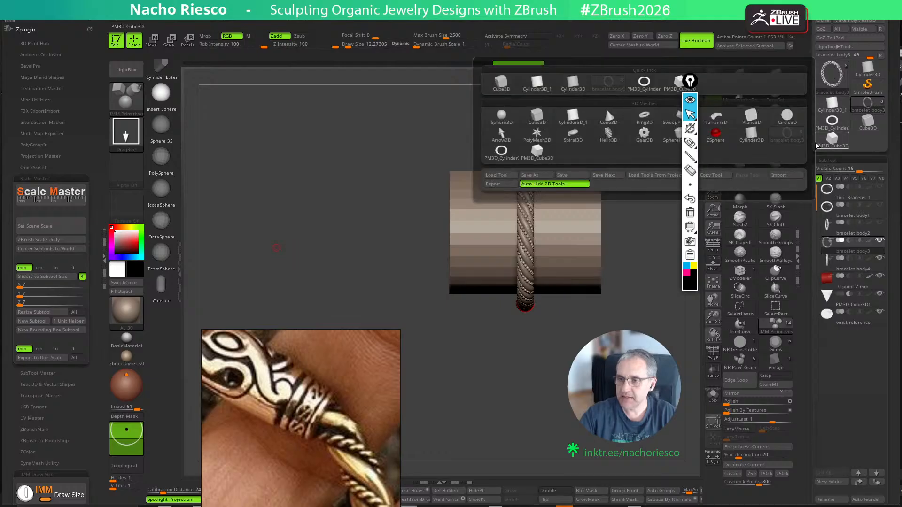
click(501, 118)
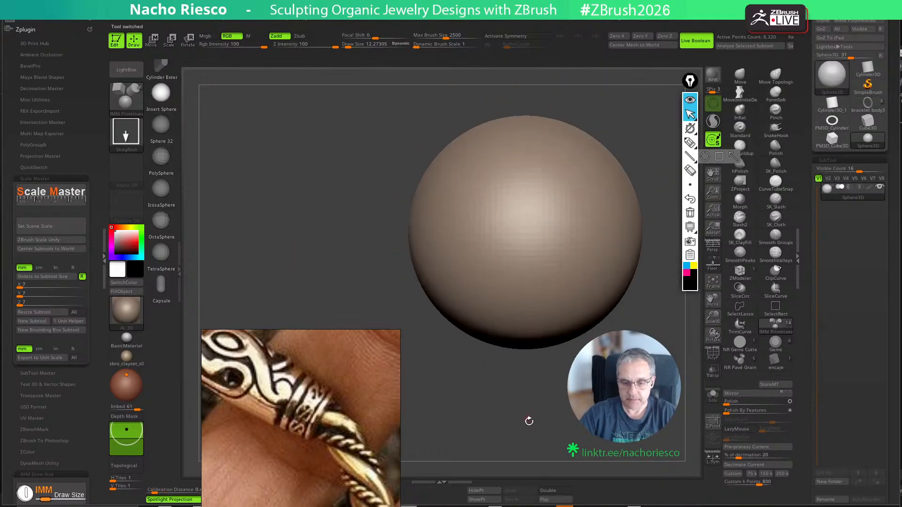
alt+drag(529, 421, 498, 410)
key(w)
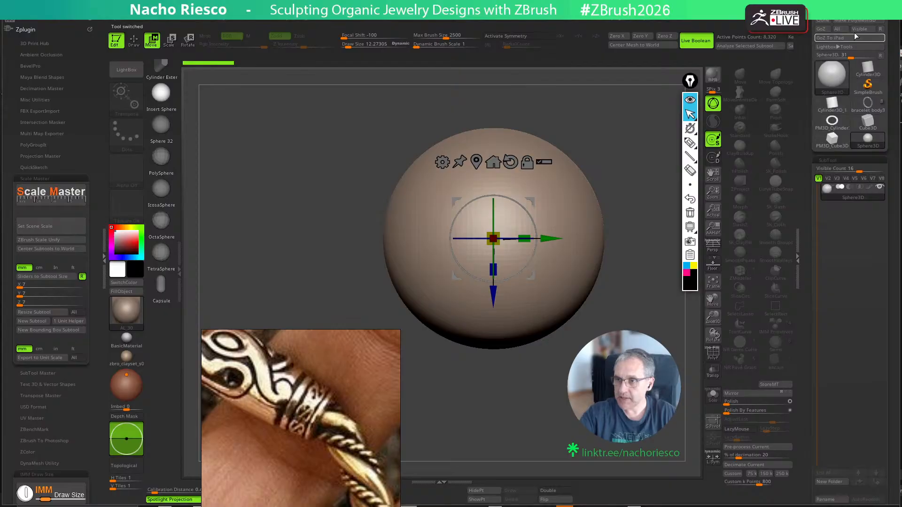
click(856, 22)
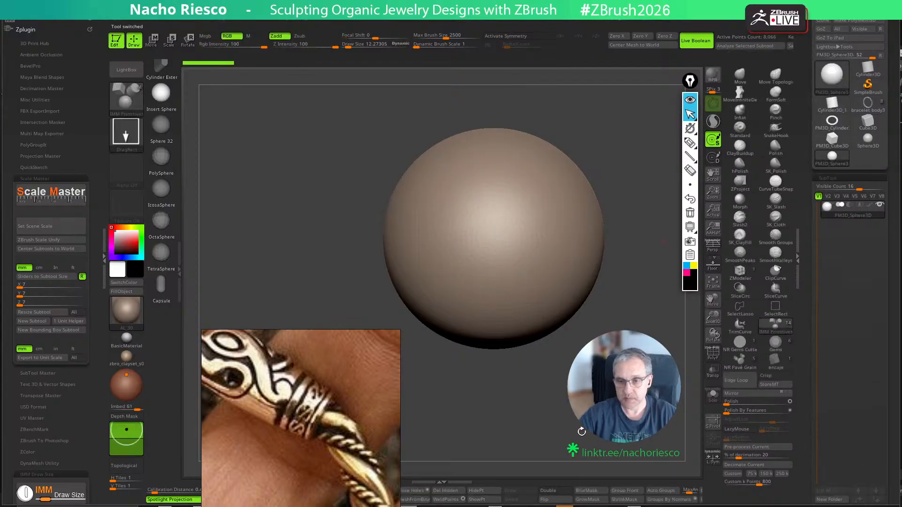
Mask the lower half of the sphere and raise the unmasked upper half to stretch it into a capsule
alt+drag(577, 352, 525, 361)
ctrl+drag(372, 314, 604, 275)
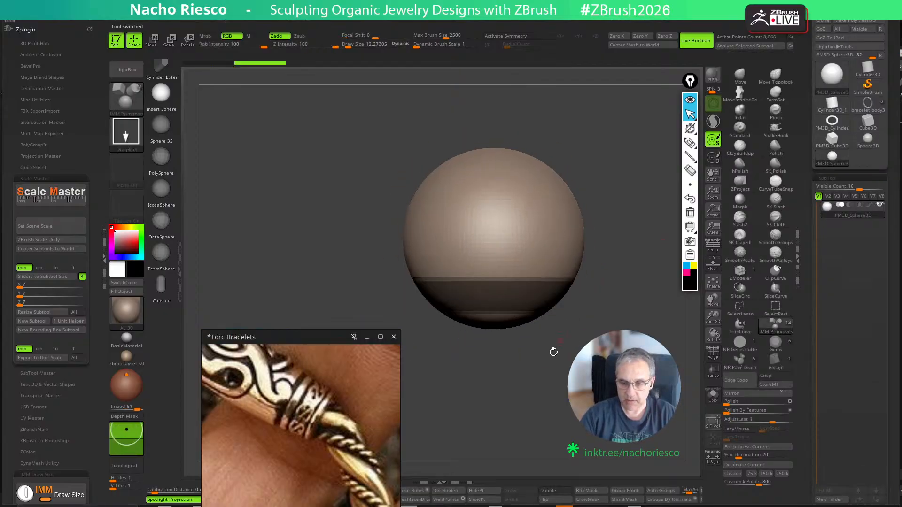
alt+drag(540, 369, 470, 354)
ctrl+drag(422, 367, 596, 238)
key(w)
drag(494, 187, 493, 123)
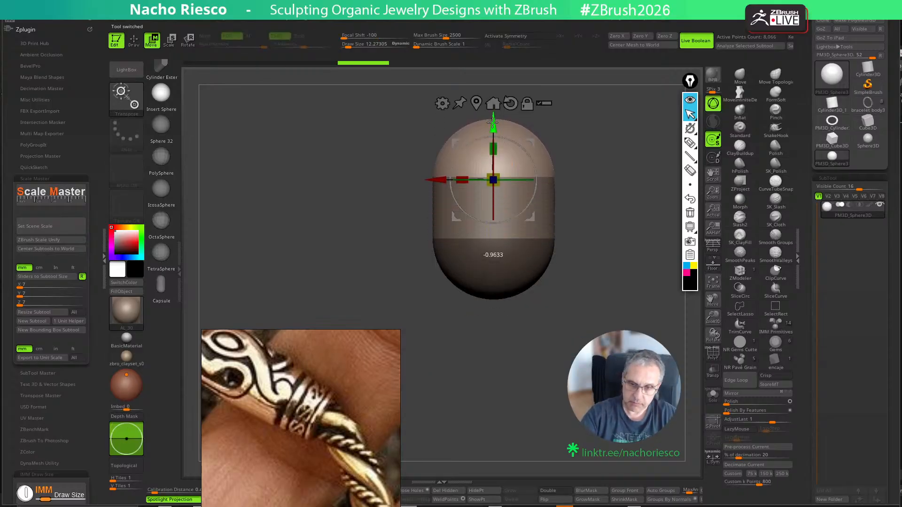
Try slanting the capsule by shifting its unmasked upper half sideways in two stages
key(q)
key(w)
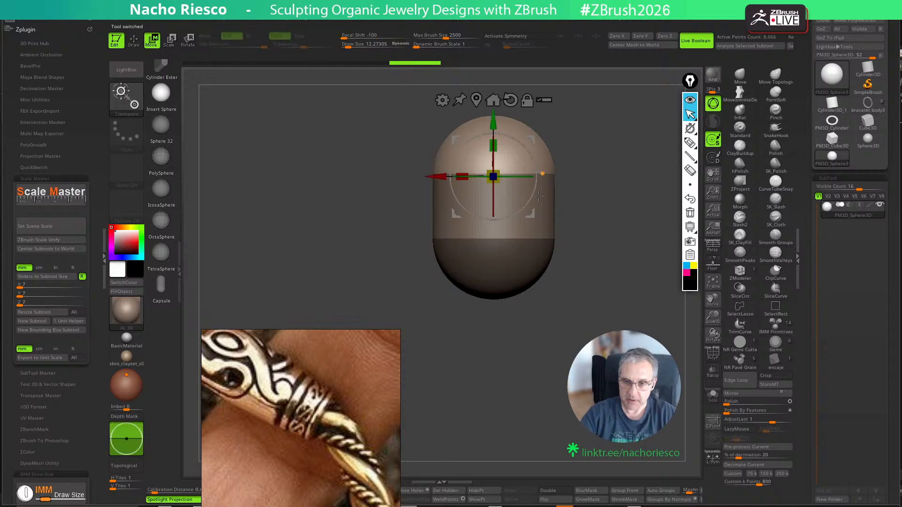
drag(437, 177, 409, 177)
key(q)
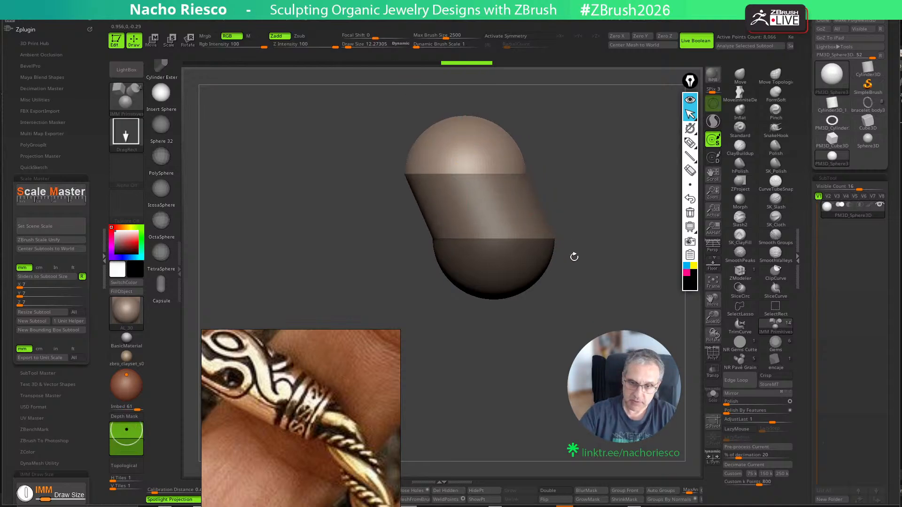
ctrl+click(593, 336)
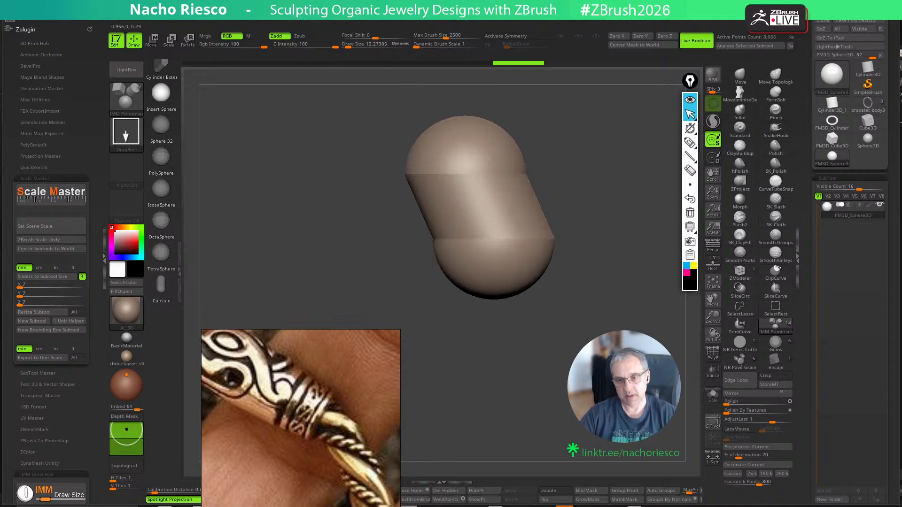
key(ctrl+z)
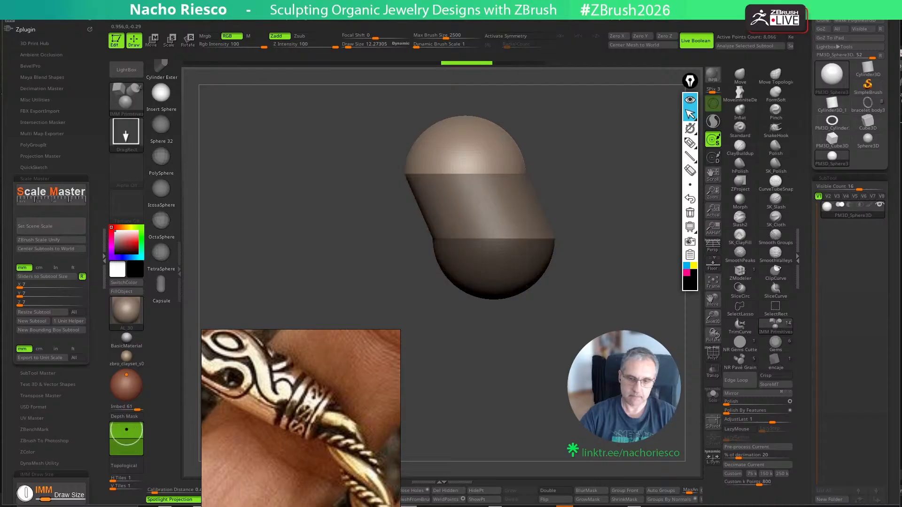
key(w)
drag(414, 174, 401, 176)
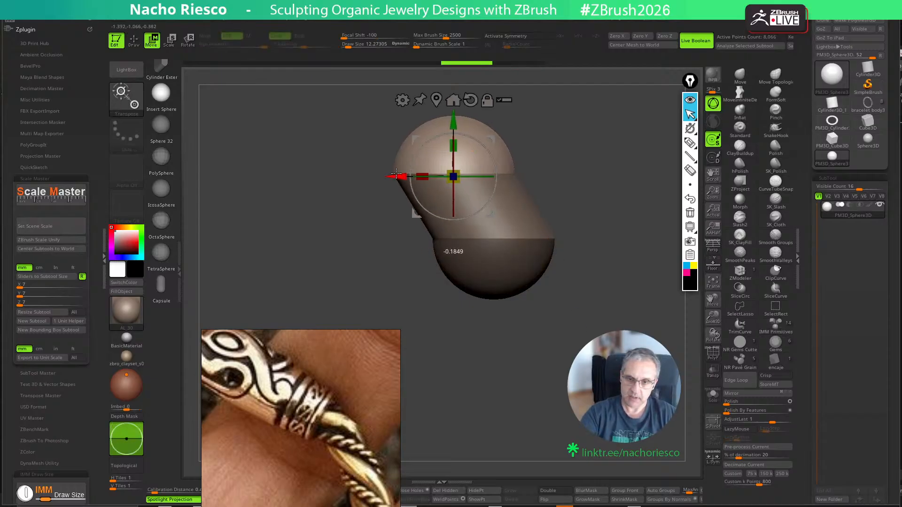
Try stacking copies of the slanted capsule upward as a rope pattern, and undo the copies and the extra slant
ctrl+click(598, 151)
drag(493, 154, 497, 155)
alt+drag(561, 200, 540, 280)
ctrl+drag(431, 222, 421, 151)
key(1)
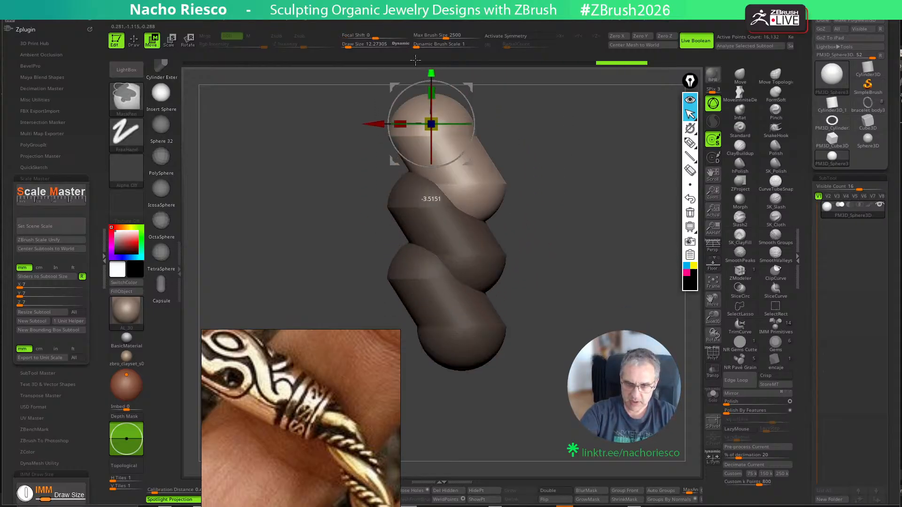
key(1)
alt+drag(577, 312, 588, 301)
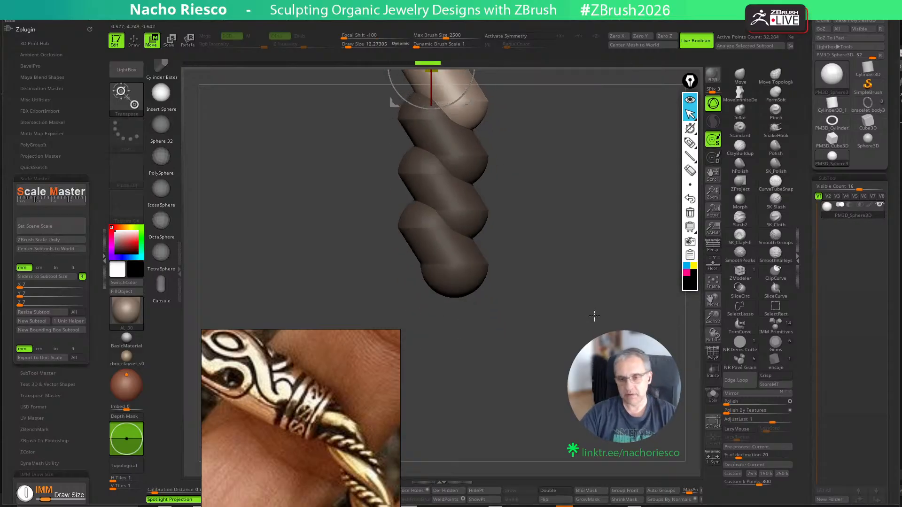
key(ctrl+z)
key(ctrl+z)
key(ctrl+z)
key(ctrl+z)
key(ctrl+z)
key(ctrl+z)
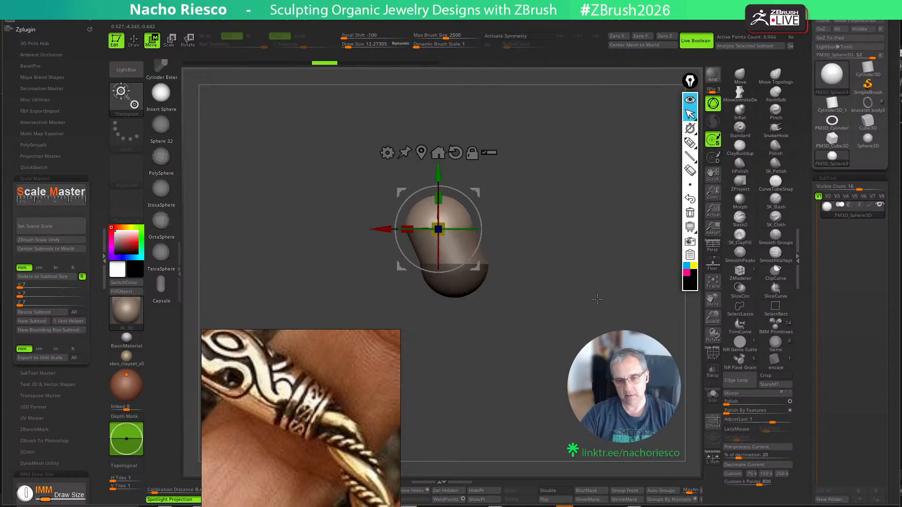
Realign and lengthen the capsule, and shift its upper end well to one side for a stronger slant
drag(425, 231, 436, 233)
key(q)
ctrl+drag(395, 153, 524, 241)
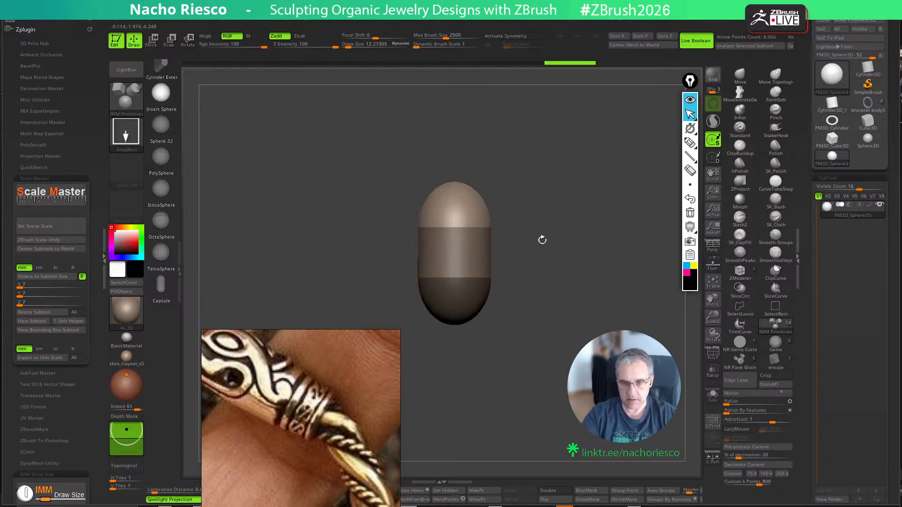
key(w)
drag(412, 228, 351, 229)
Try stacking a copy of the strongly slanted capsule above the original, and undo the duplication
ctrl+click(558, 264)
key(ctrl+z)
key(q)
ctrl+drag(531, 221, 531, 241)
key(w)
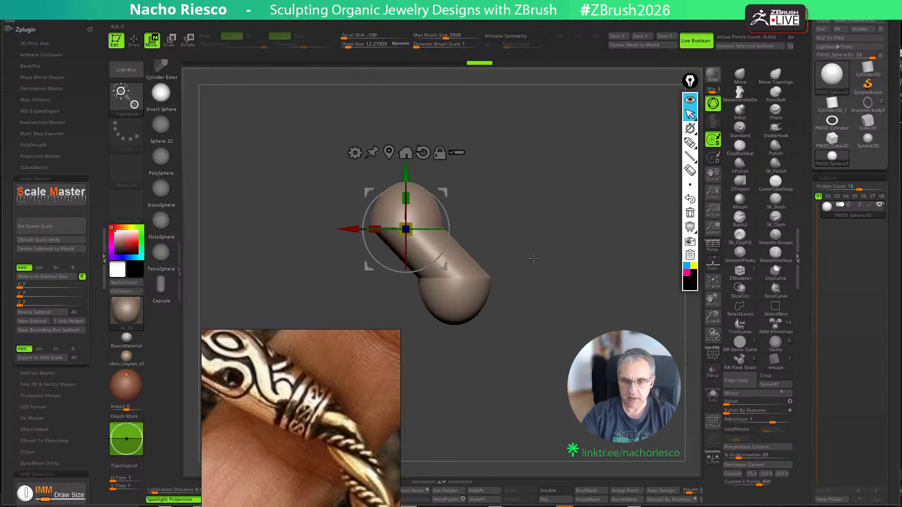
ctrl+drag(395, 181, 406, 54)
key(ctrl+z)
key(ctrl+z)
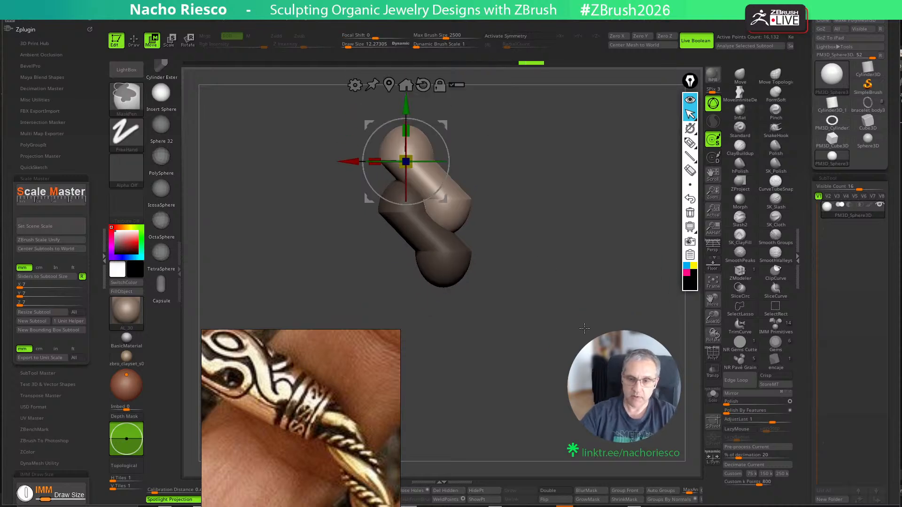
Pull the capsule's upper end slightly back to reduce the slant, and smooth the whole shape with Polish
key(f)
key(q)
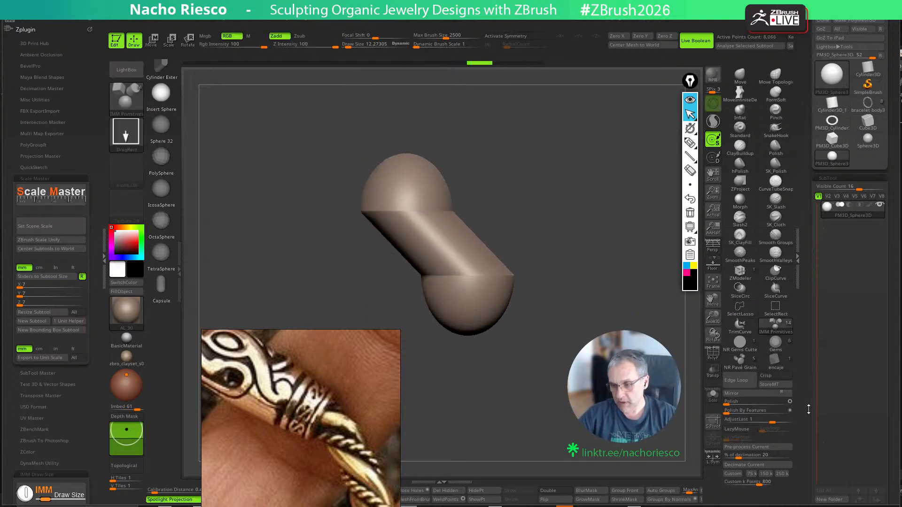
scroll(808, 394, down, 5)
drag(807, 395, 804, 355)
key(w)
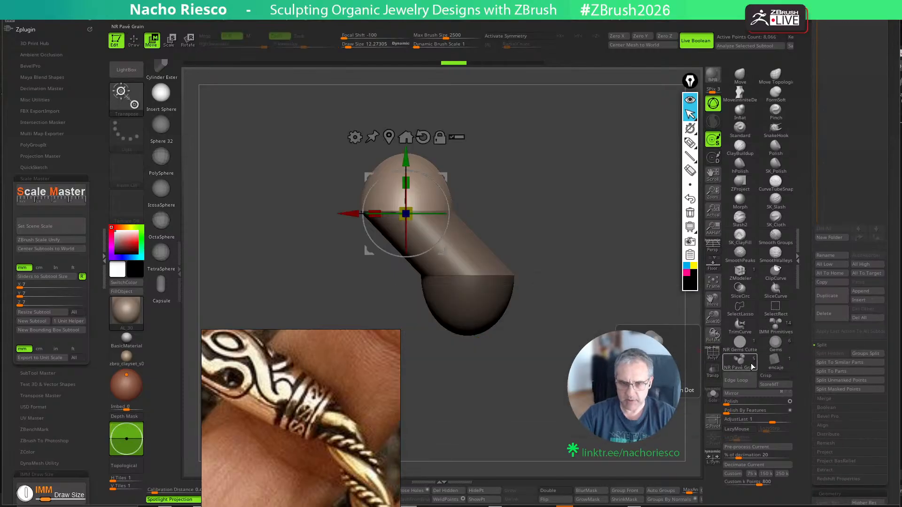
key(q)
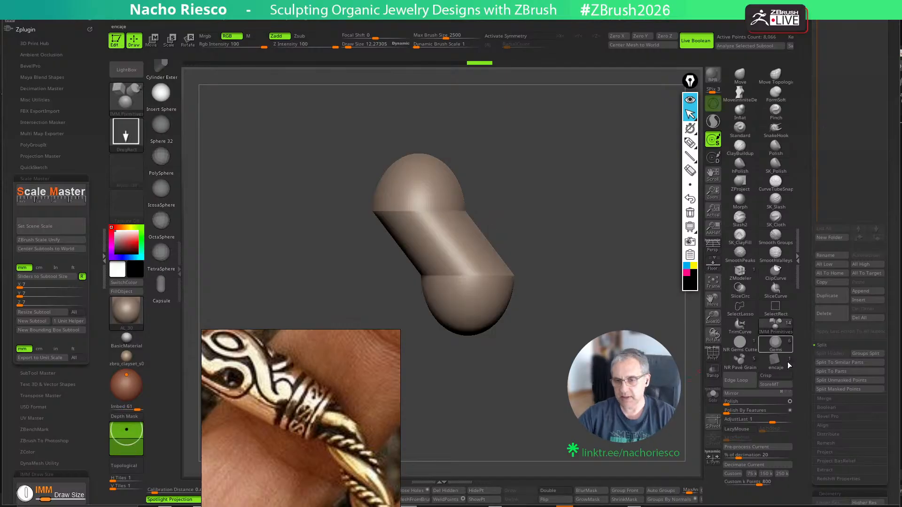
drag(809, 418, 807, 321)
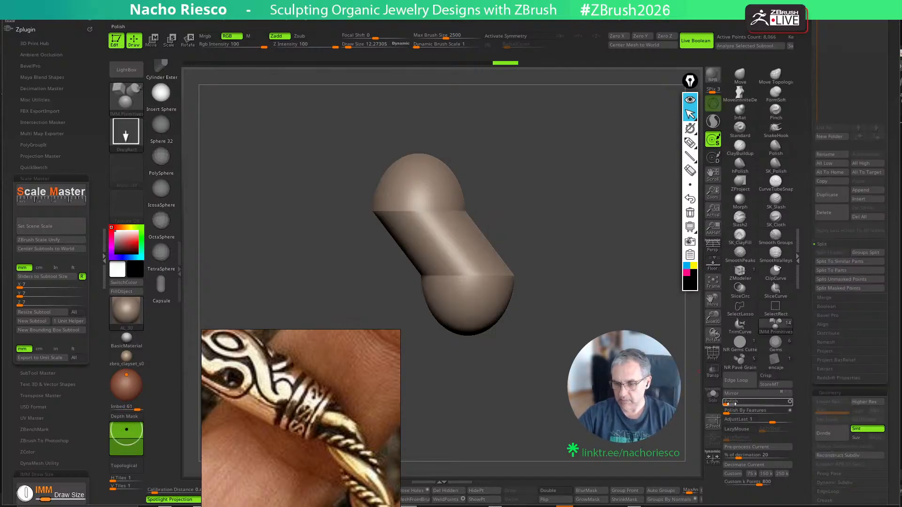
drag(726, 403, 735, 403)
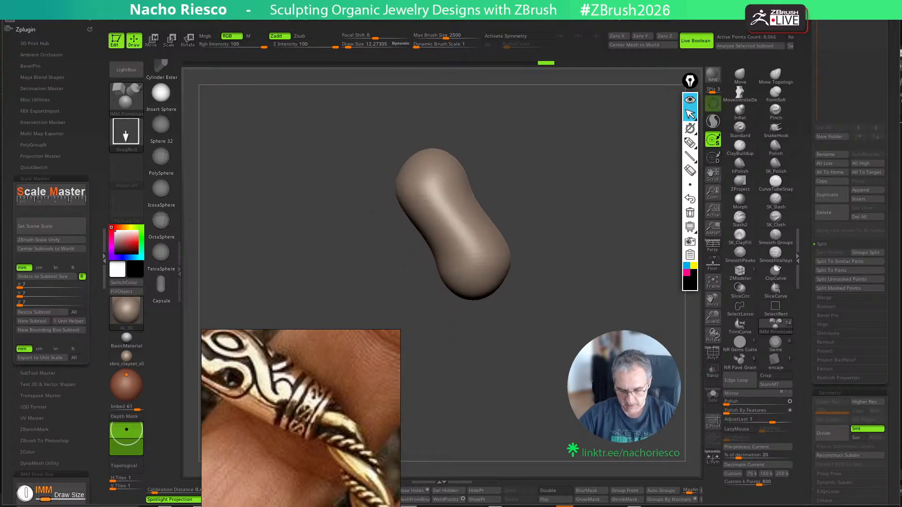
Create a new InsertMesh brush from the smoothed capsule, keeping the reference image clear of the controls
key(b)
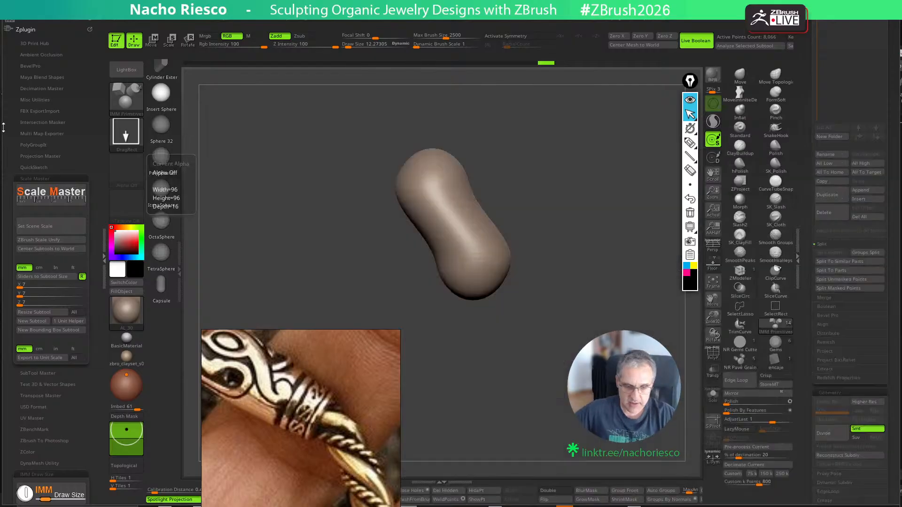
drag(295, 339, 179, 146)
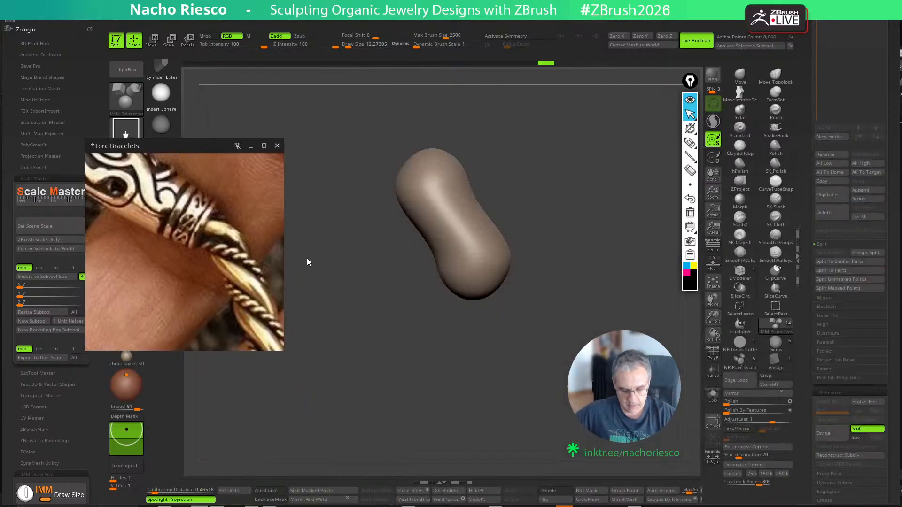
key(b)
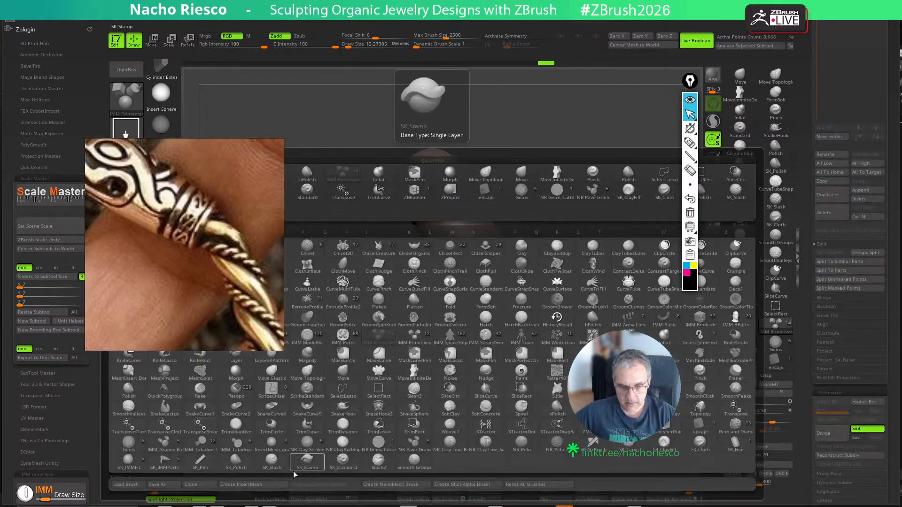
click(260, 487)
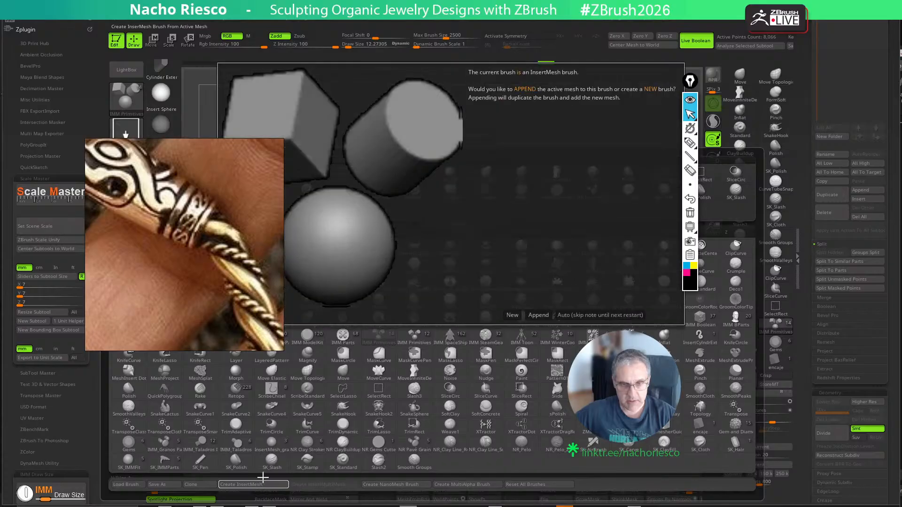
click(512, 315)
drag(210, 147, 162, 209)
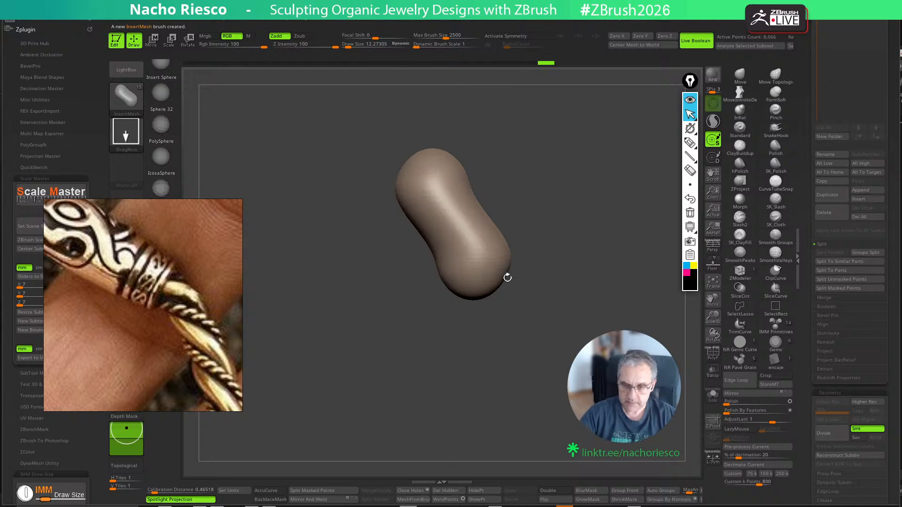
Undo a trial insertion of the capsule mesh, and enable Curve Mode for the new brush
drag(500, 259, 562, 311)
key(ctrl+z)
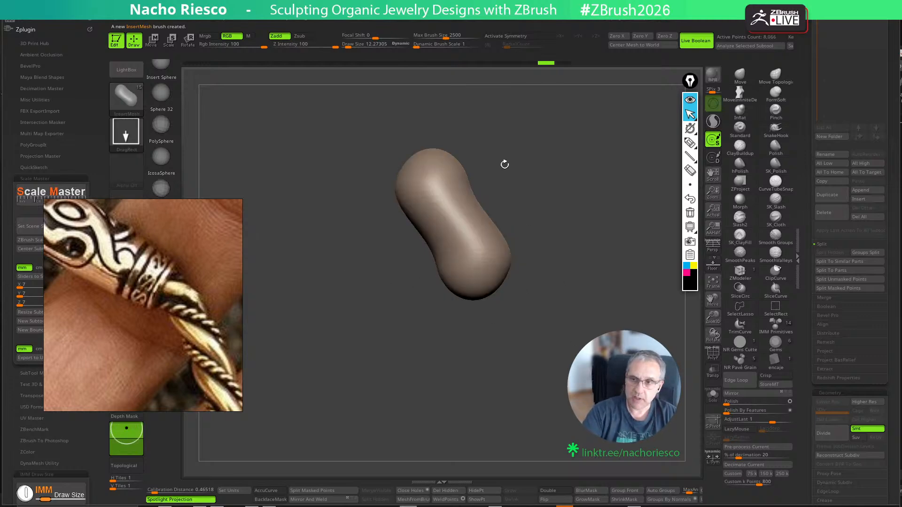
mouse_move(527, 22)
click(546, 177)
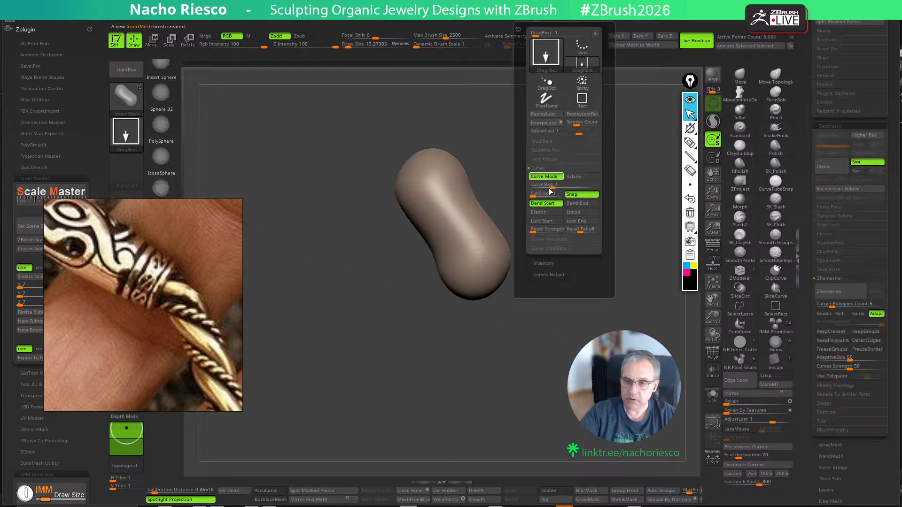
Test the capsule brush along freehand curves with Draw Sizes of about 88 and 126, undoing each curve
alt+drag(496, 402, 433, 472)
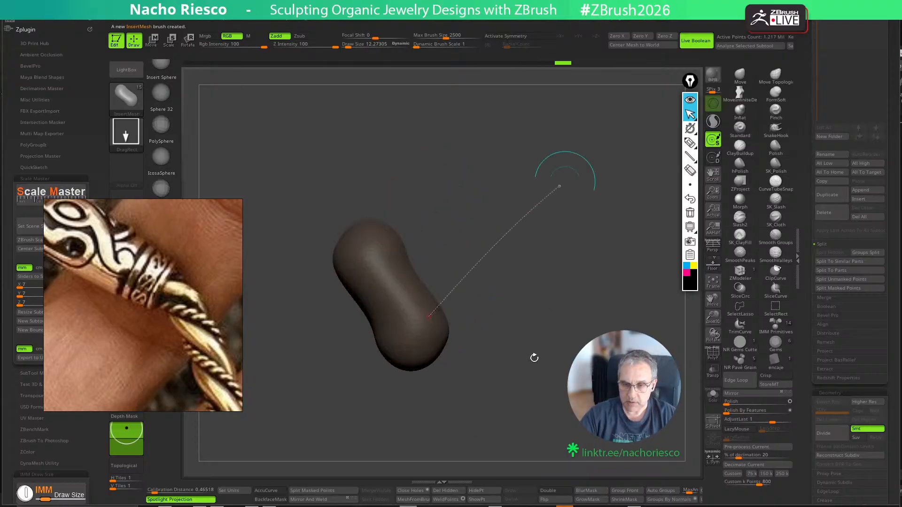
alt+drag(534, 359, 526, 390)
key(ctrl+z)
key(s)
drag(495, 315, 502, 316)
drag(438, 334, 602, 191)
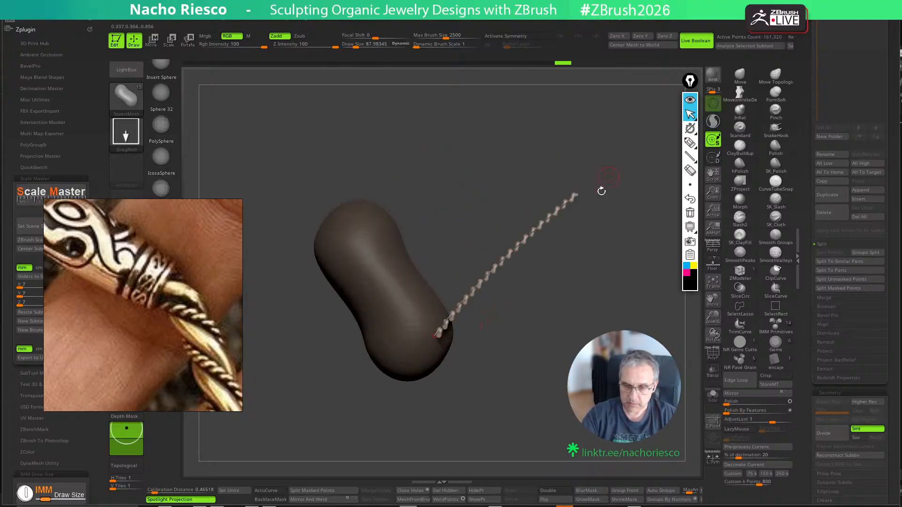
key(ctrl+z)
mouse_move(534, 373)
alt+mouse_down()
mouse_move(445, 343)
mouse_move(607, 178)
alt+mouse_up()
drag(587, 412, 571, 405)
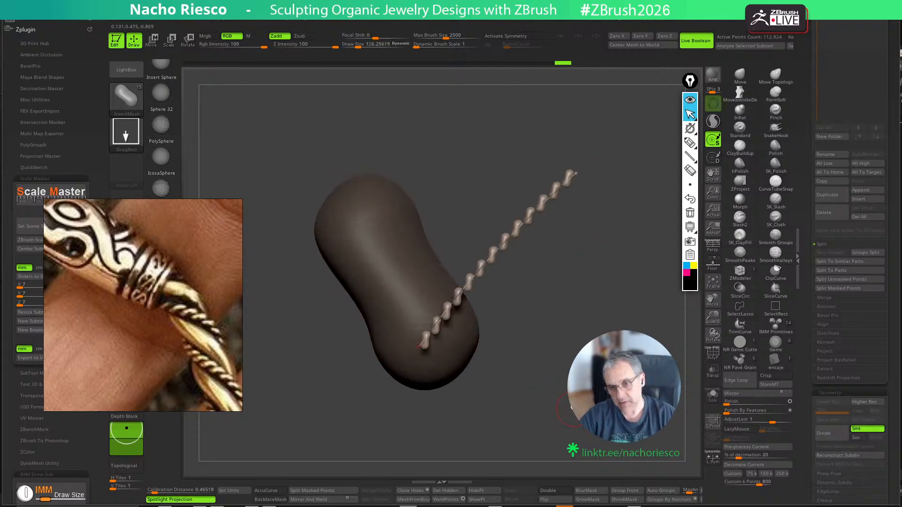
key(ctrl+z)
Switch the active tool from the capsule back to the bracelet model
drag(807, 152, 810, 312)
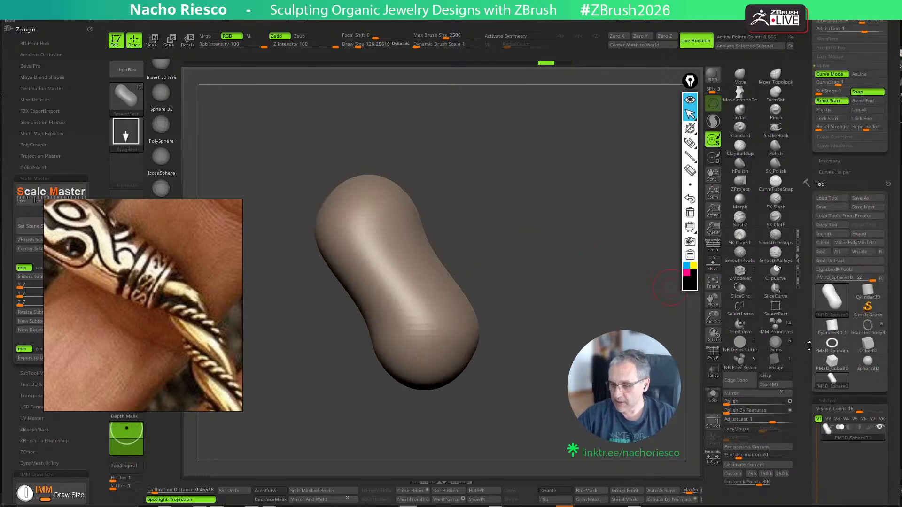
scroll(841, 349, down, 3)
click(867, 325)
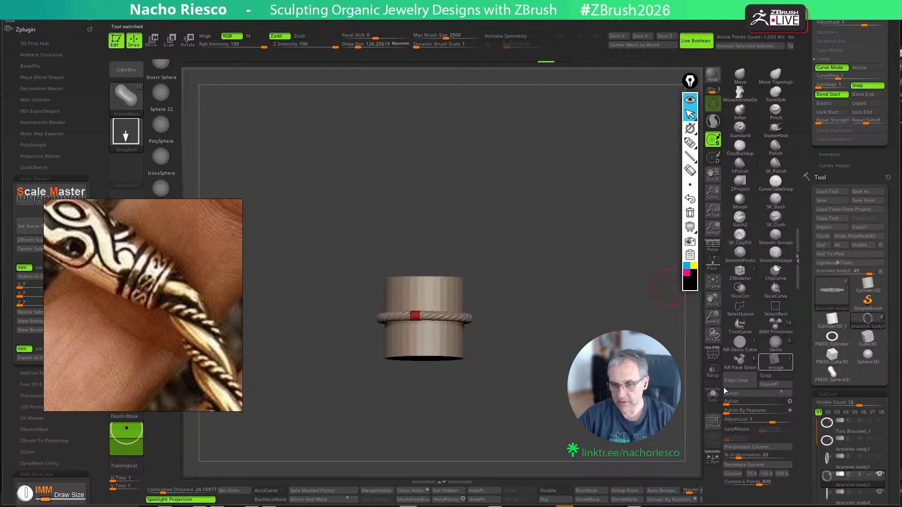
Select the twisted cord subtool, hide the bead rows, and isolate the cord with its polyframe shown
alt+click(520, 319)
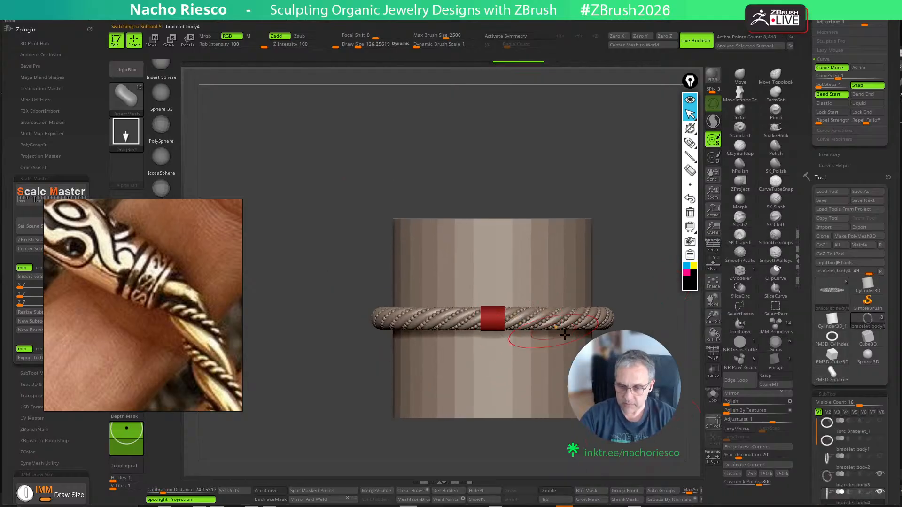
drag(802, 421, 807, 344)
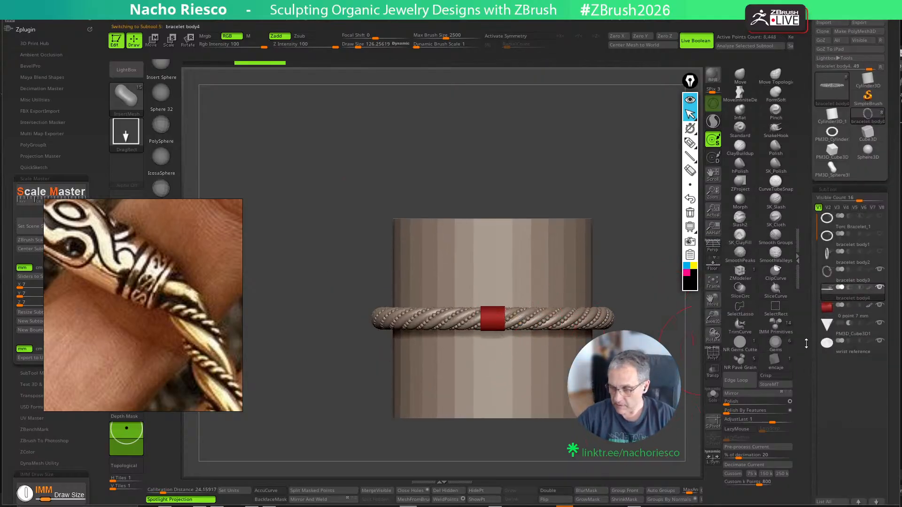
click(880, 271)
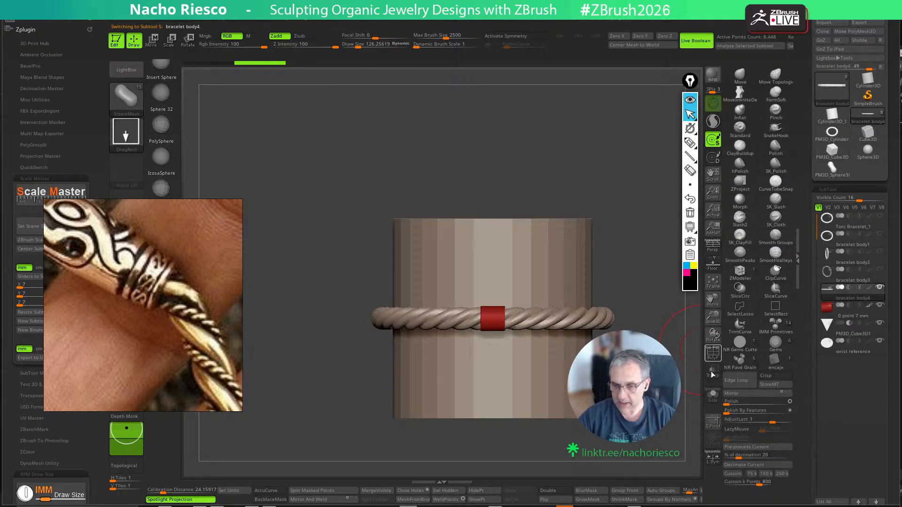
click(713, 353)
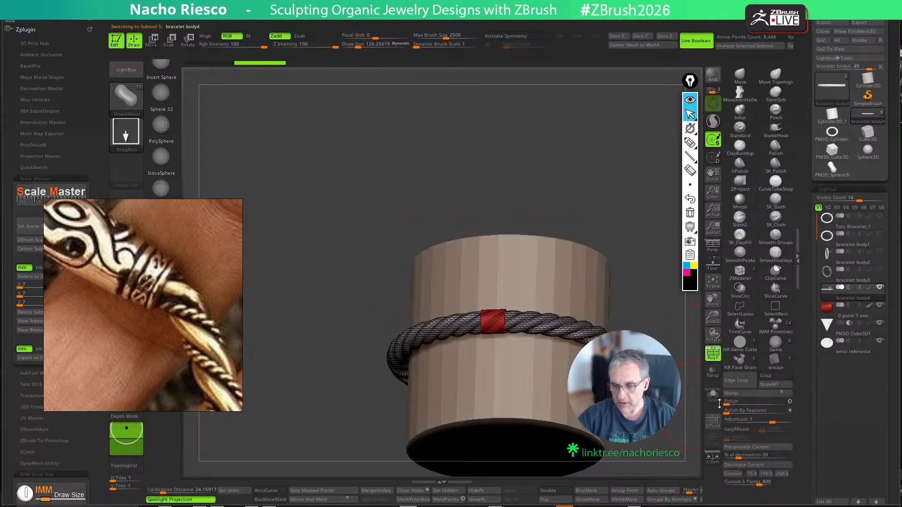
click(713, 394)
scroll(617, 315, up, 5)
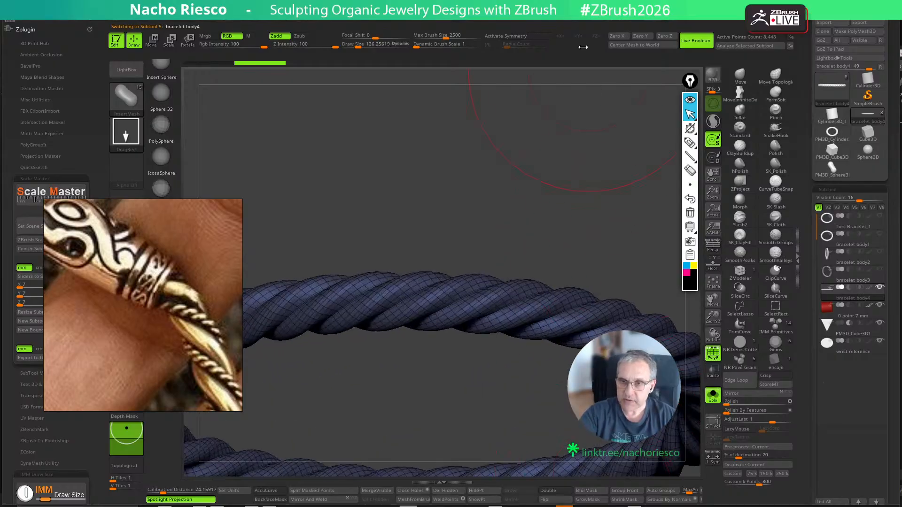
Frame the twisted cord's creased edges with curves using Frame Mesh
click(523, 23)
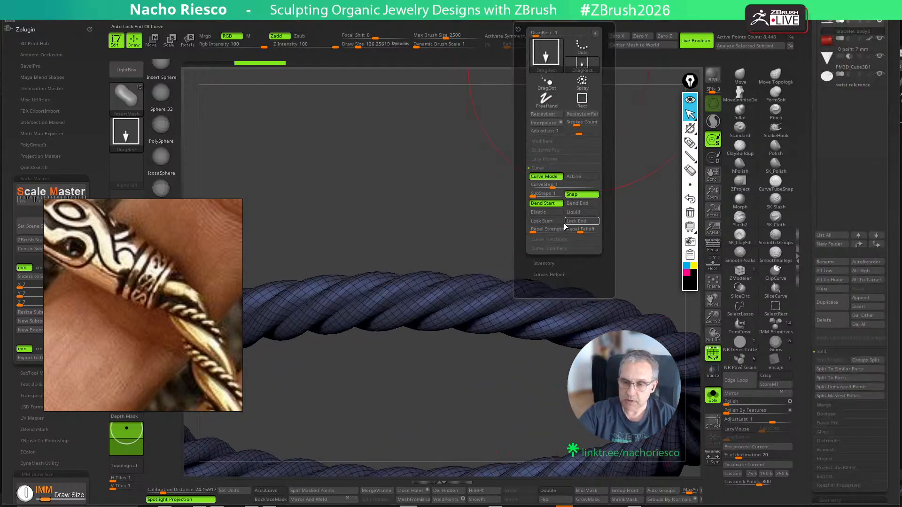
click(572, 240)
click(557, 225)
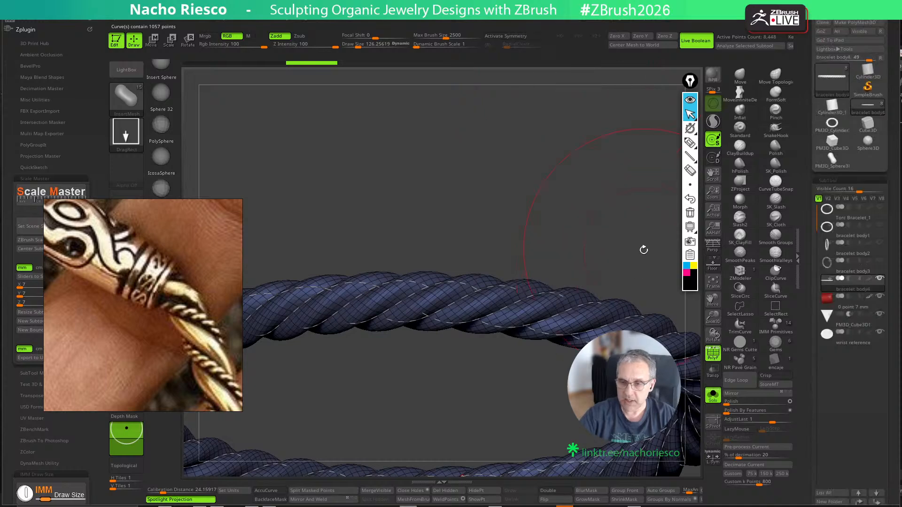
Reduce Draw Size to about 21, try the capsule brush along the cord's framed curves, and undo that placement
key(s)
drag(597, 245, 556, 280)
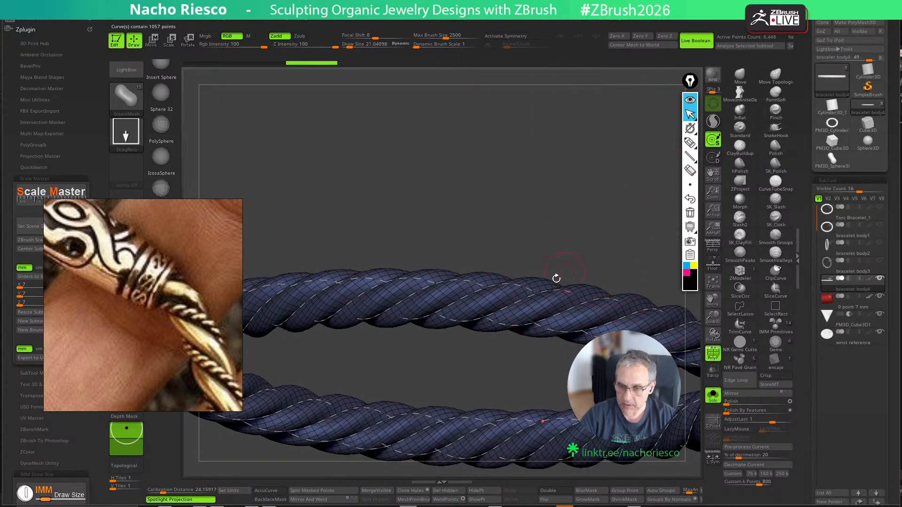
click(554, 281)
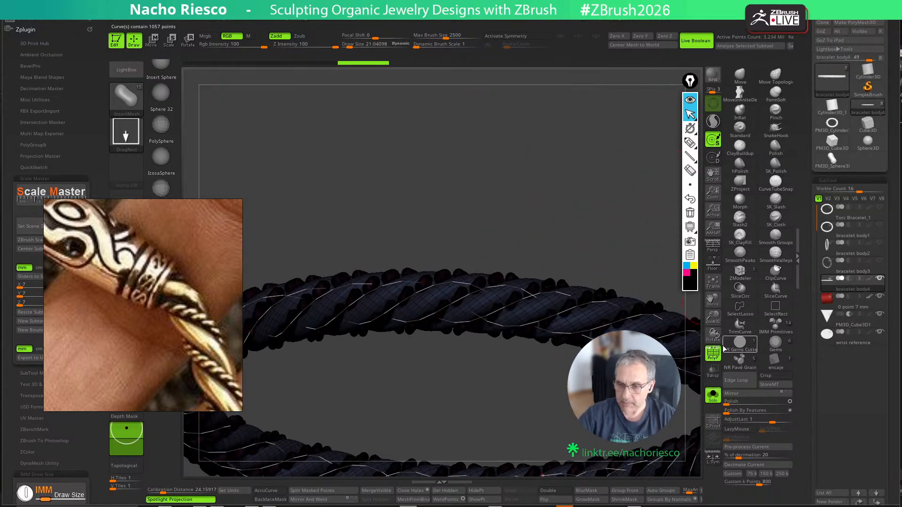
drag(508, 413, 542, 417)
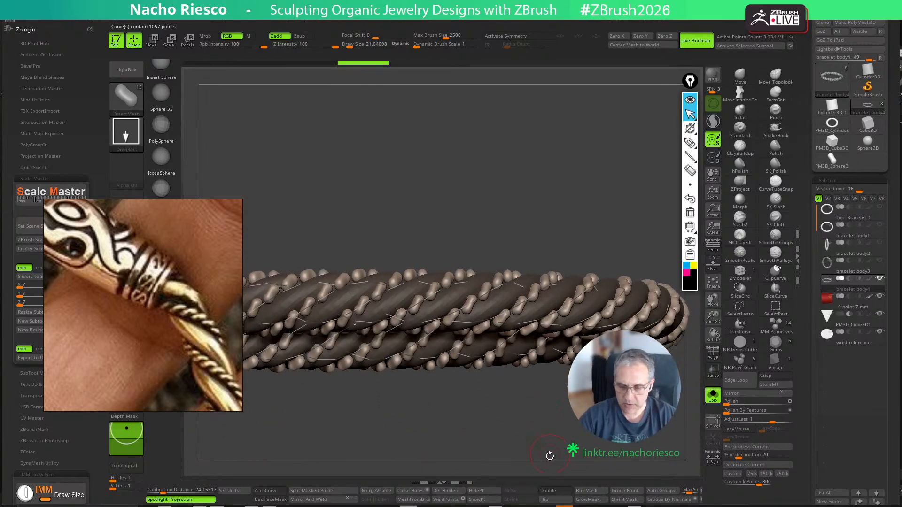
key(ctrl+z)
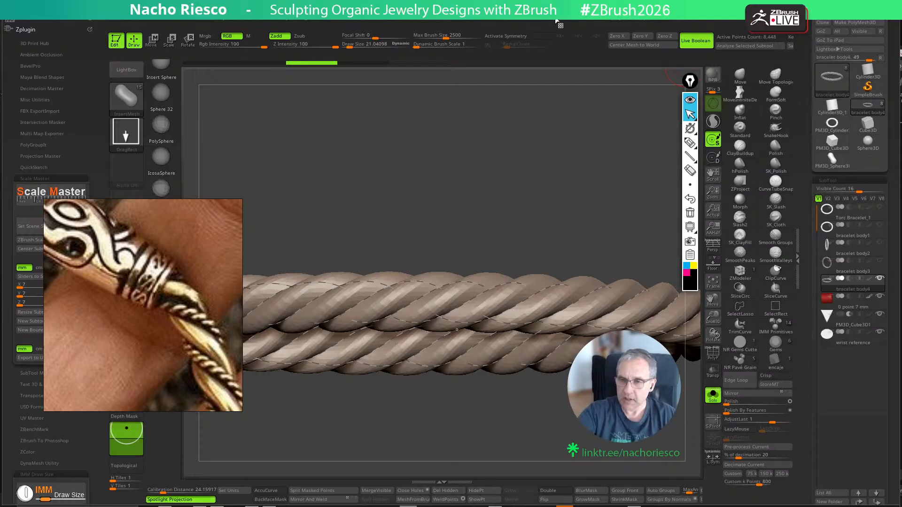
Set CurveStep to 0.5, try the capsules along the cord's curves again, and undo the placement
click(527, 25)
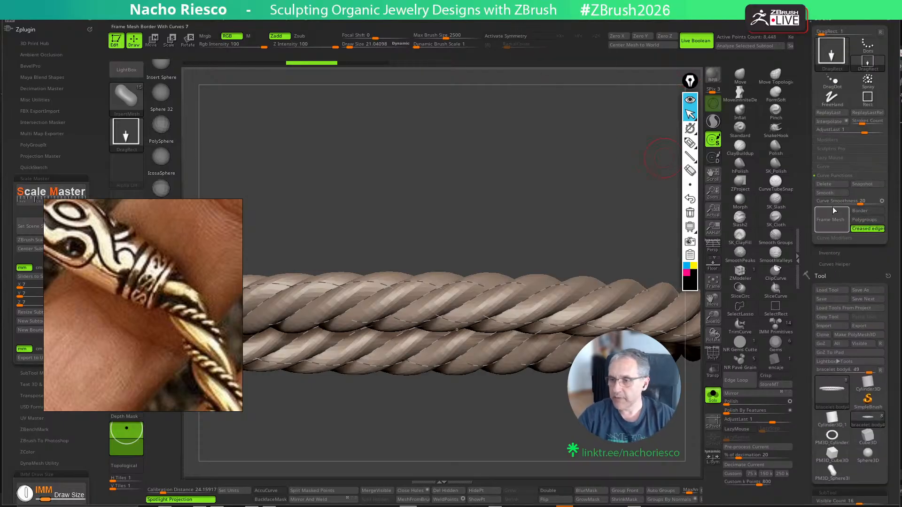
click(839, 167)
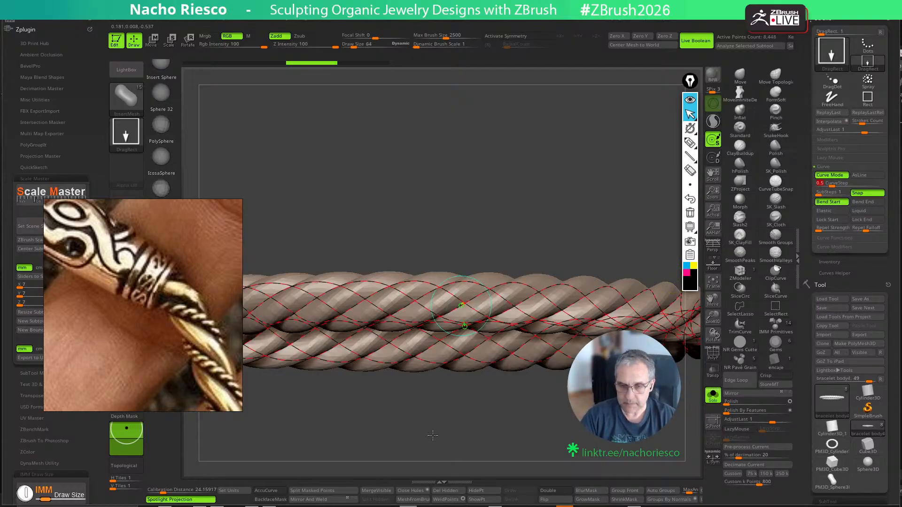
drag(448, 444, 536, 437)
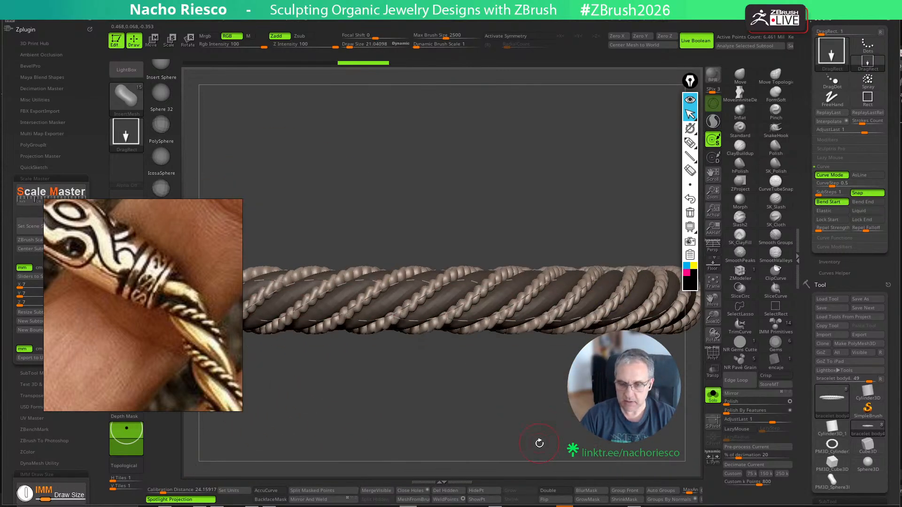
key(ctrl+z)
Set CurveStep to 0.6 and run the capsules along the cord's framed curves, comparing with the bare cord through undo and redo
click(832, 184)
drag(831, 185, 834, 187)
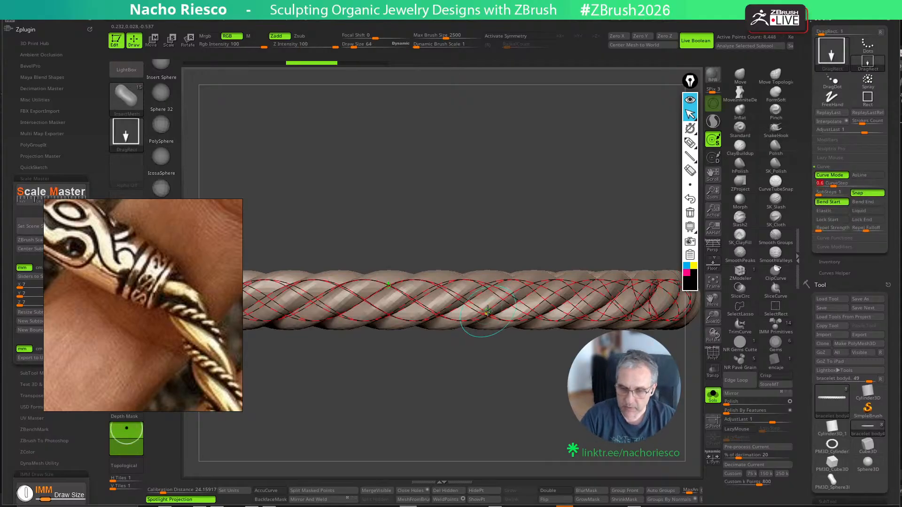
key(ctrl+shift+z)
drag(477, 436, 582, 226)
key(ctrl+z)
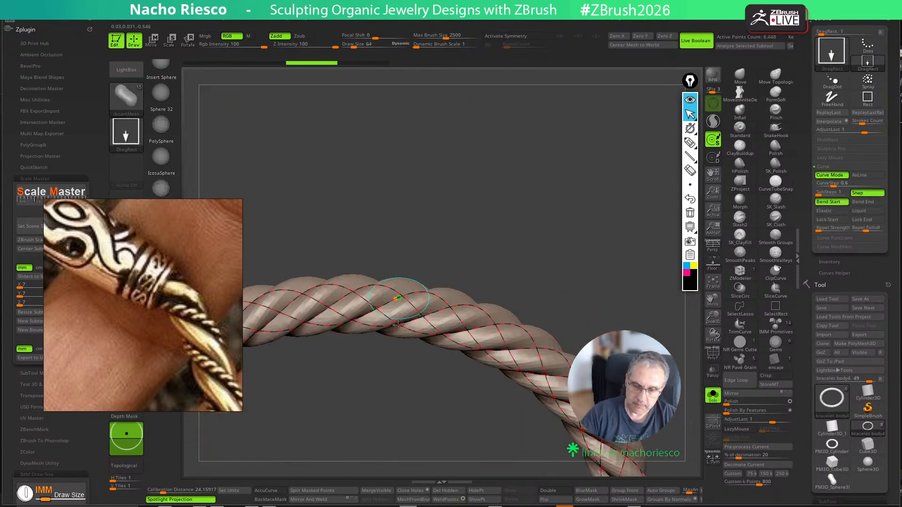
key(ctrl+shift+z)
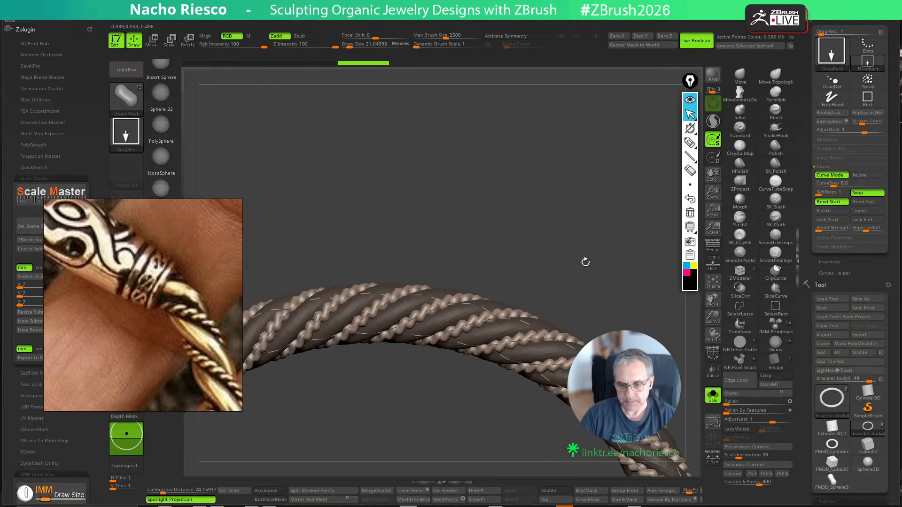
mouse_move(584, 262)
mouse_down()
mouse_move(584, 238)
mouse_move(603, 244)
mouse_up()
mouse_move(612, 291)
mouse_down()
mouse_move(564, 282)
mouse_move(569, 310)
mouse_move(592, 301)
mouse_move(564, 292)
mouse_move(569, 329)
mouse_up()
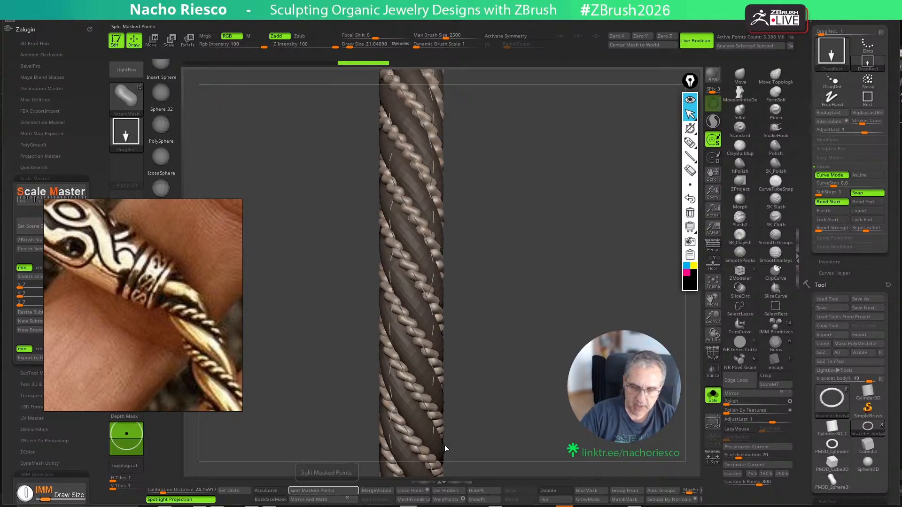
Split the masked cord from the inserted capsules and delete the dense capsule subtool
click(323, 491)
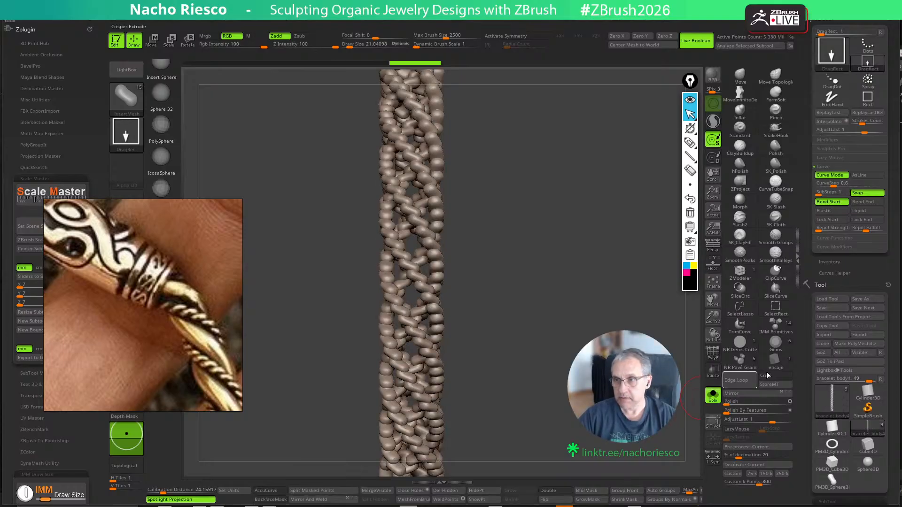
key(shift)
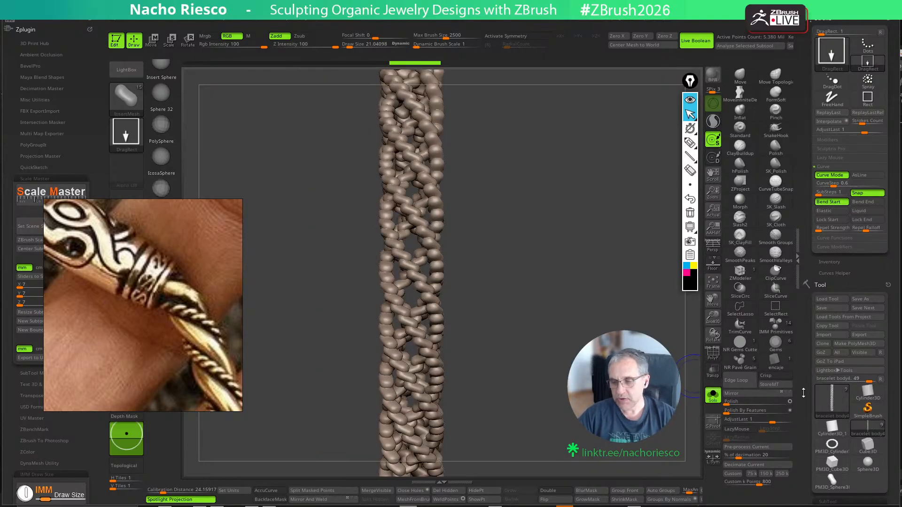
scroll(827, 367, down, 3)
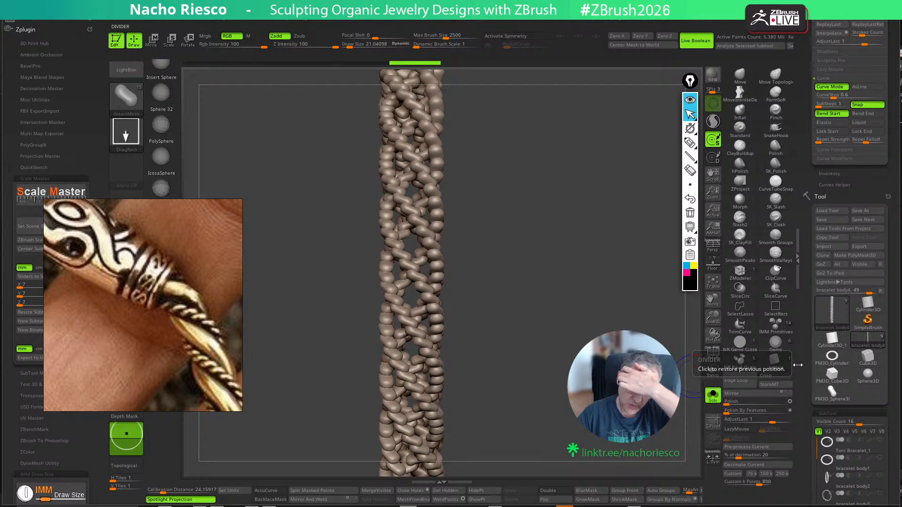
drag(805, 364, 804, 375)
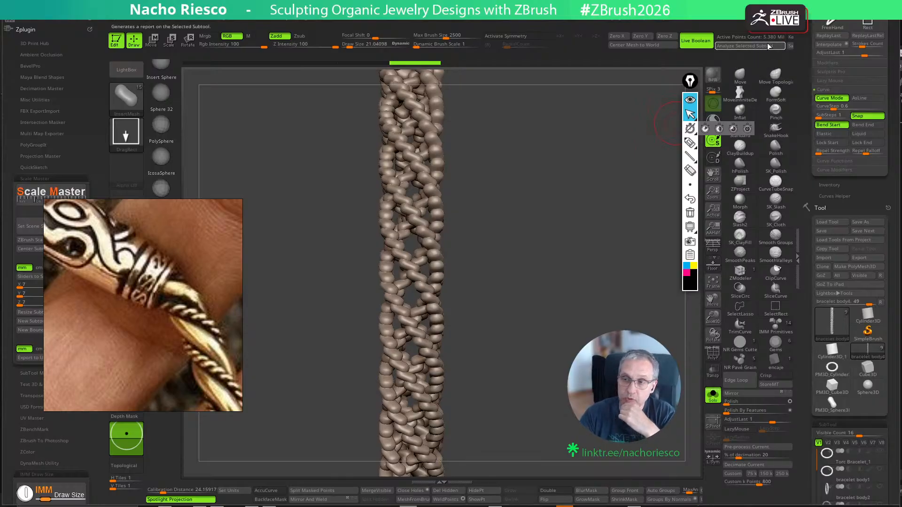
scroll(813, 325, down, 10)
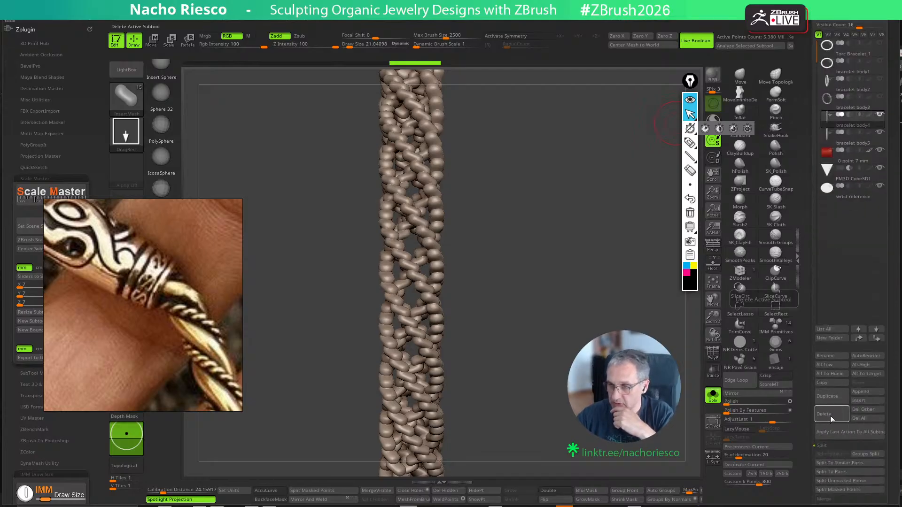
click(830, 415)
click(802, 436)
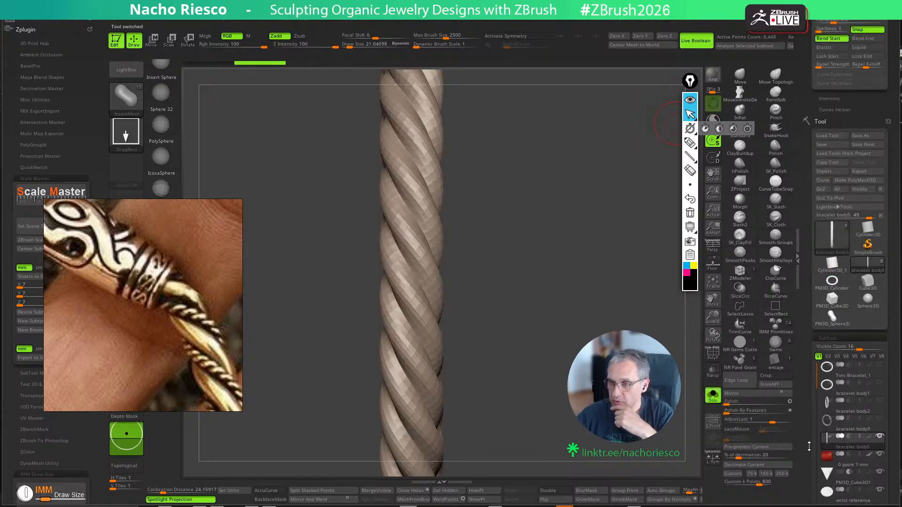
Switch to the capsule tool and run ZRemesher twice on it with the Half option
click(830, 328)
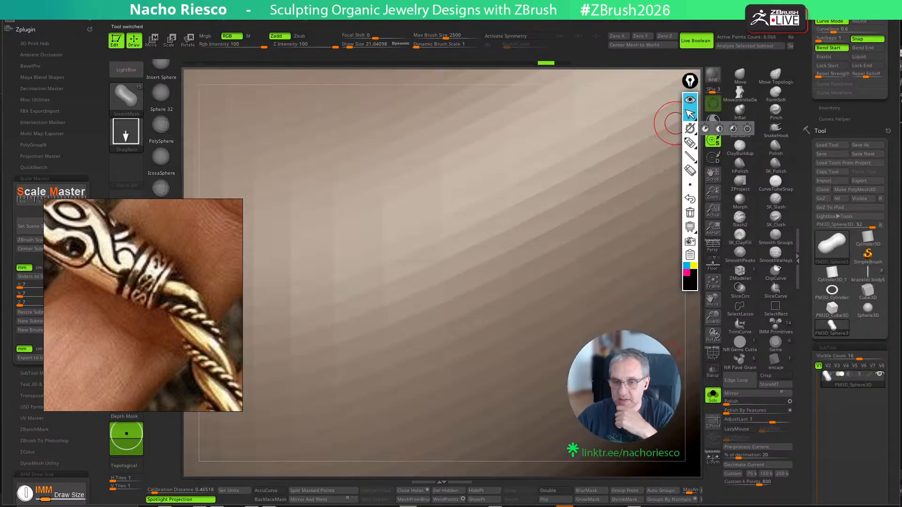
click(713, 285)
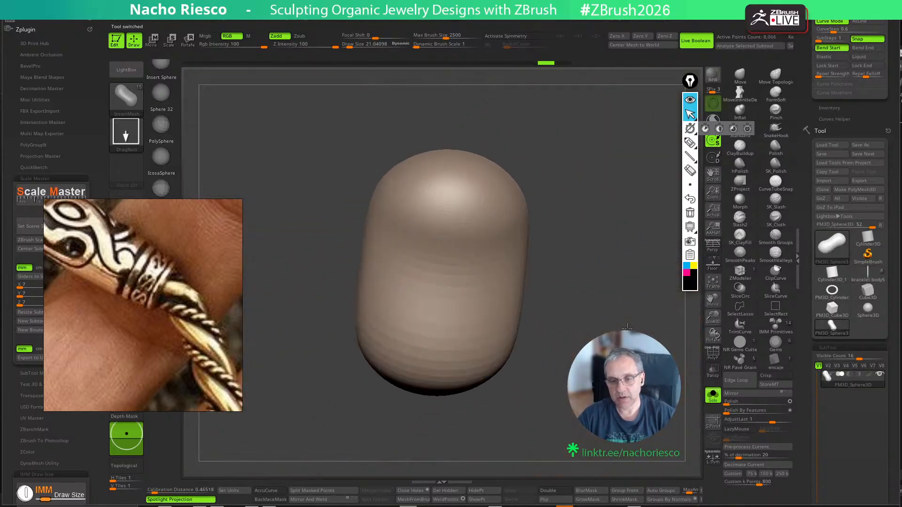
drag(628, 327, 672, 328)
mouse_move(621, 282)
alt+mouse_down()
mouse_move(620, 240)
mouse_move(621, 290)
alt+mouse_up()
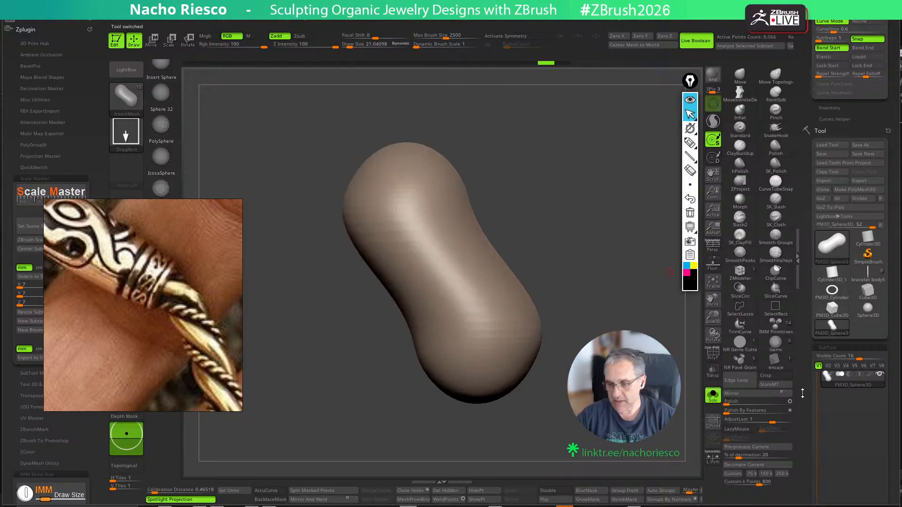
drag(804, 380, 803, 296)
drag(804, 362, 802, 278)
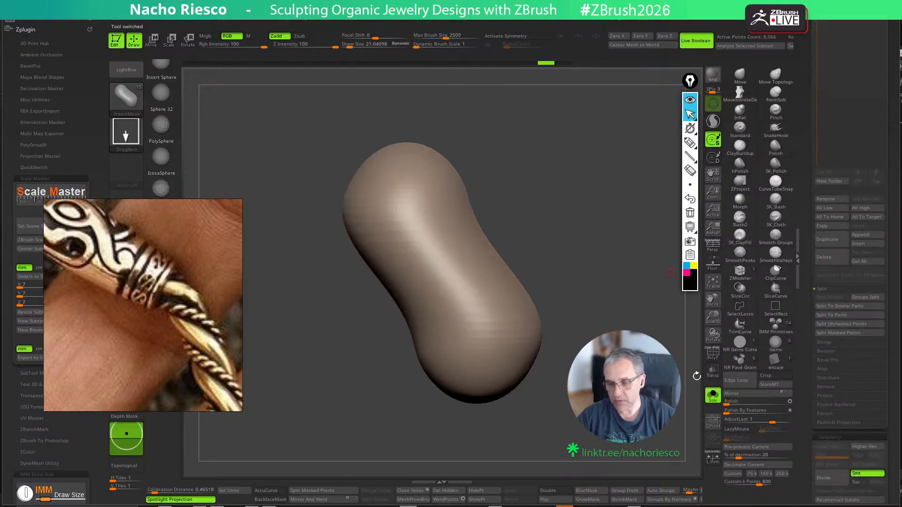
drag(806, 409, 804, 107)
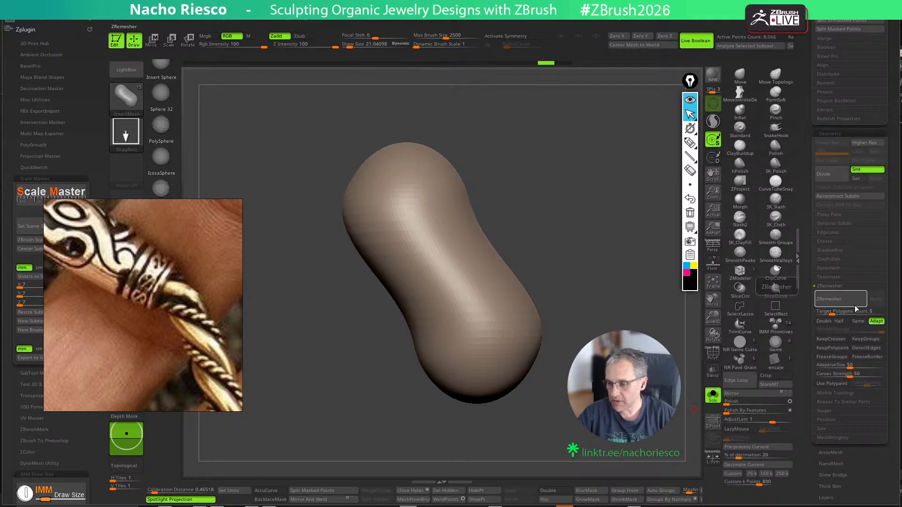
click(839, 321)
click(840, 299)
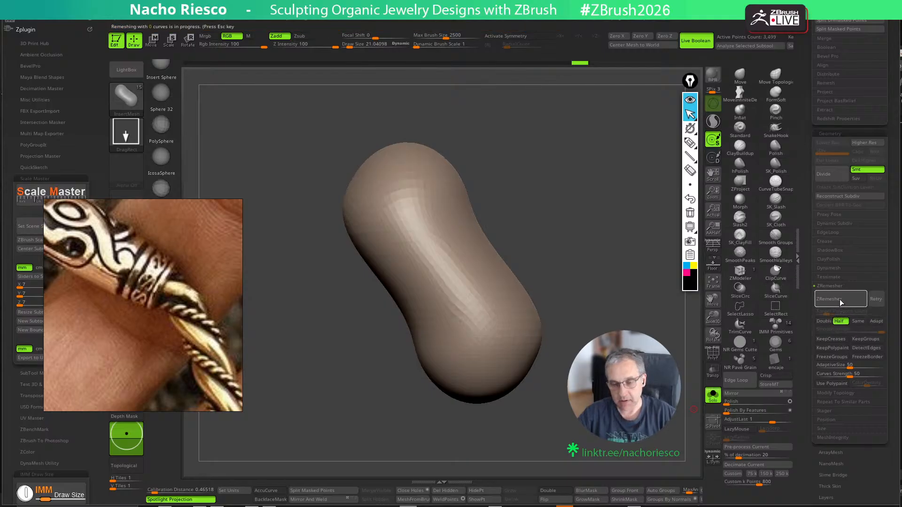
click(840, 299)
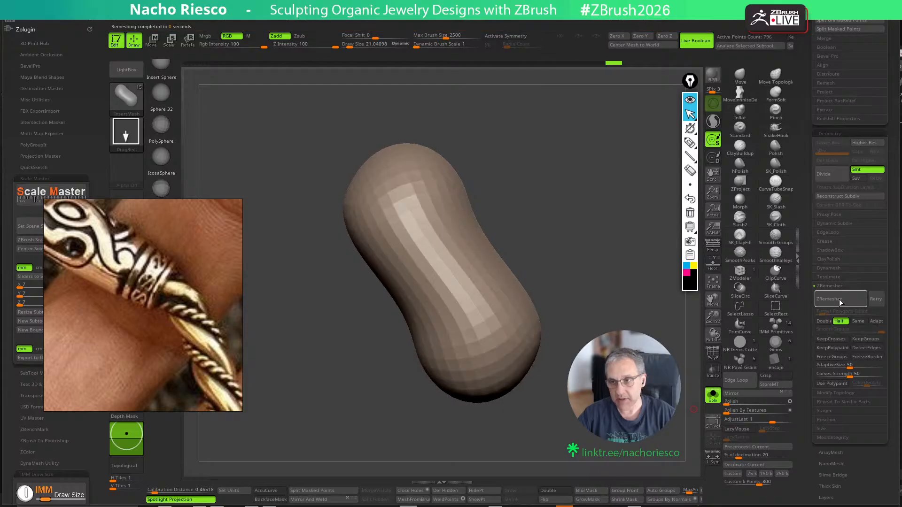
Shorten the remeshed capsule with the transform gizmo and create a new InsertMesh brush from it
key(w)
drag(445, 202, 438, 194)
key(q)
key(b)
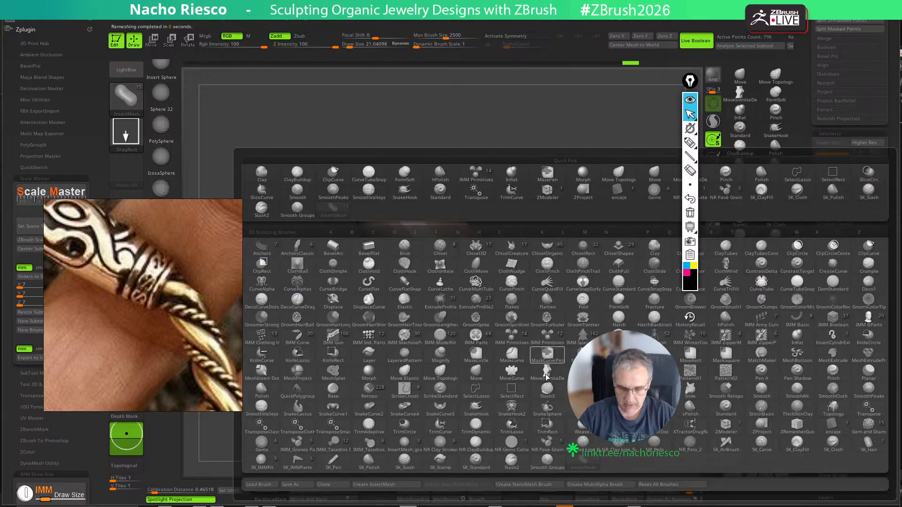
click(371, 487)
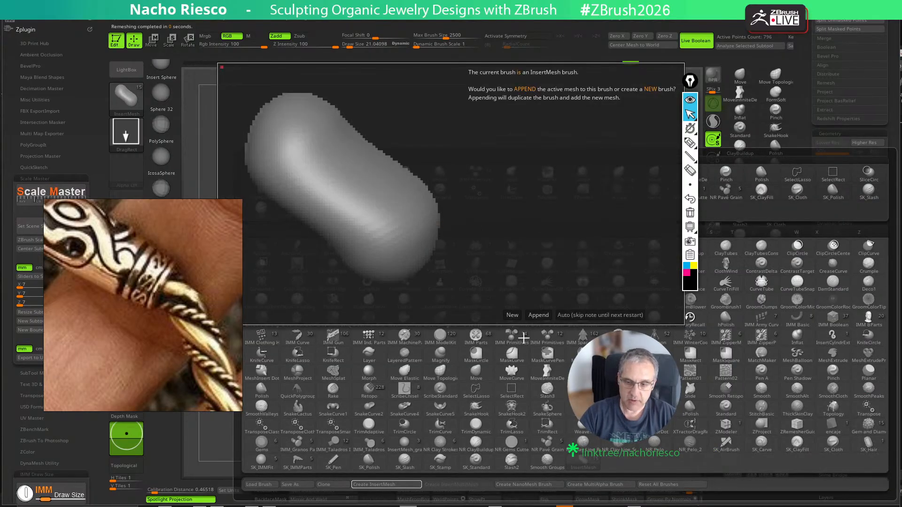
click(512, 315)
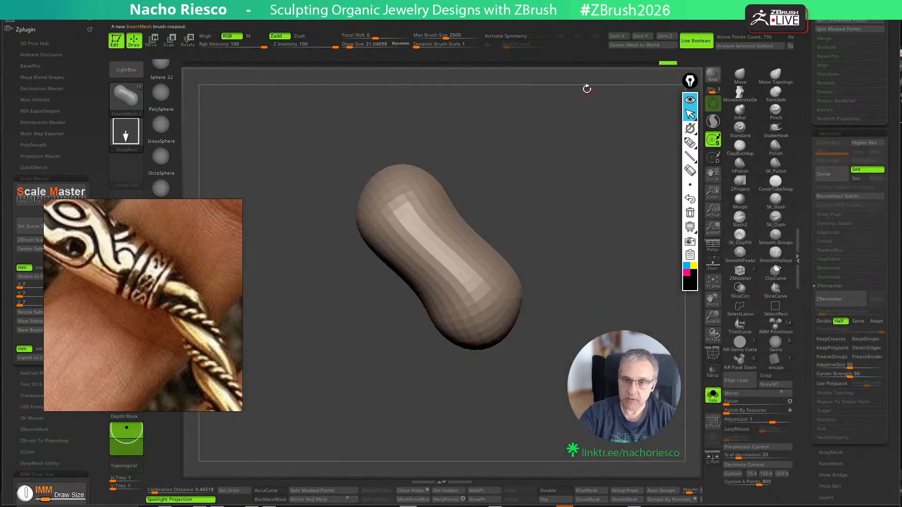
click(517, 18)
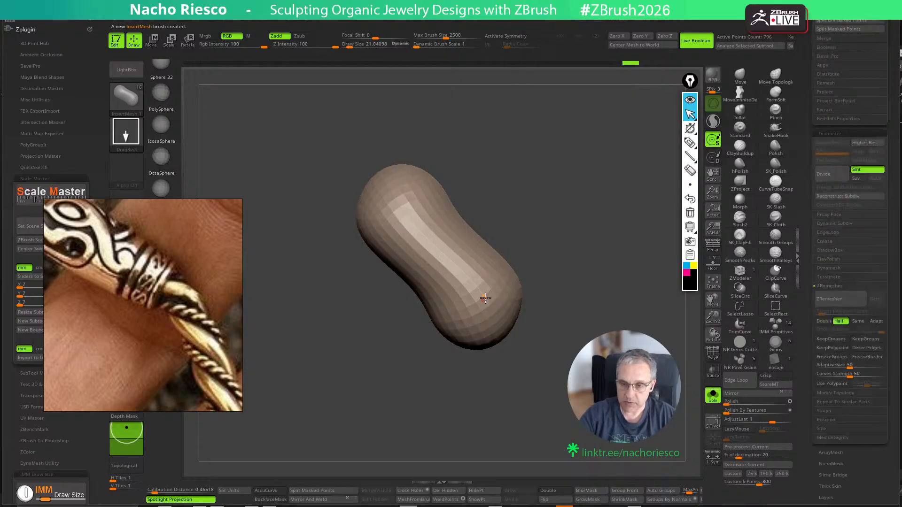
Switch back to the bracelet tool, frame the twisted cord subtool and show its polyframe wireframe
drag(485, 298, 675, 111)
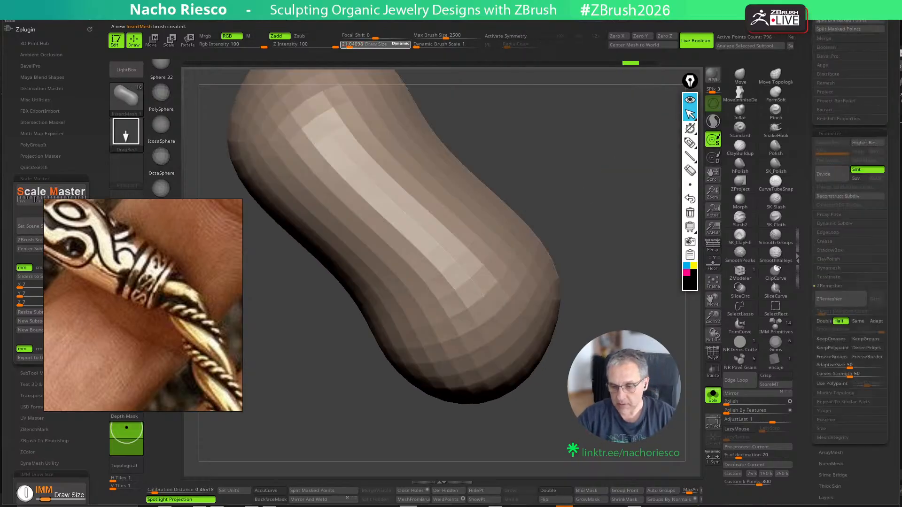
drag(495, 305, 639, 143)
key(ctrl+z)
ctrl+right_drag(653, 277, 690, 240)
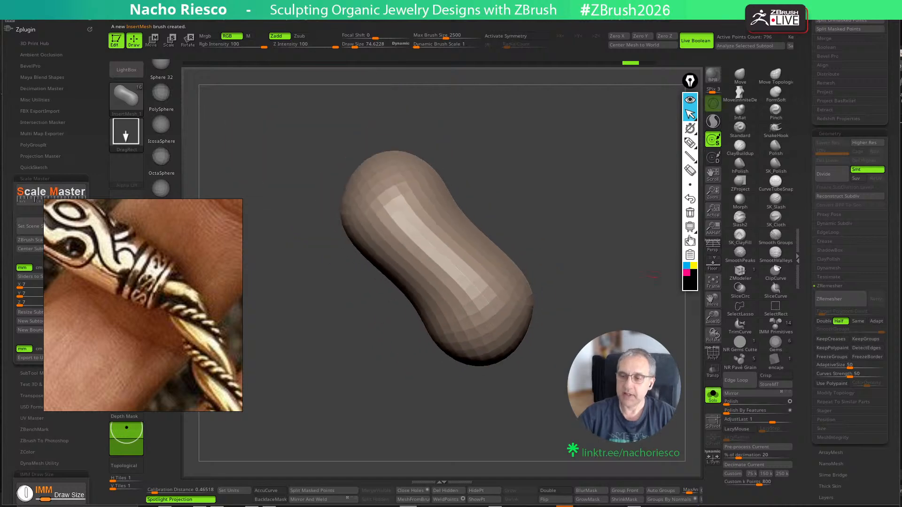
scroll(836, 310, up, 10)
click(868, 265)
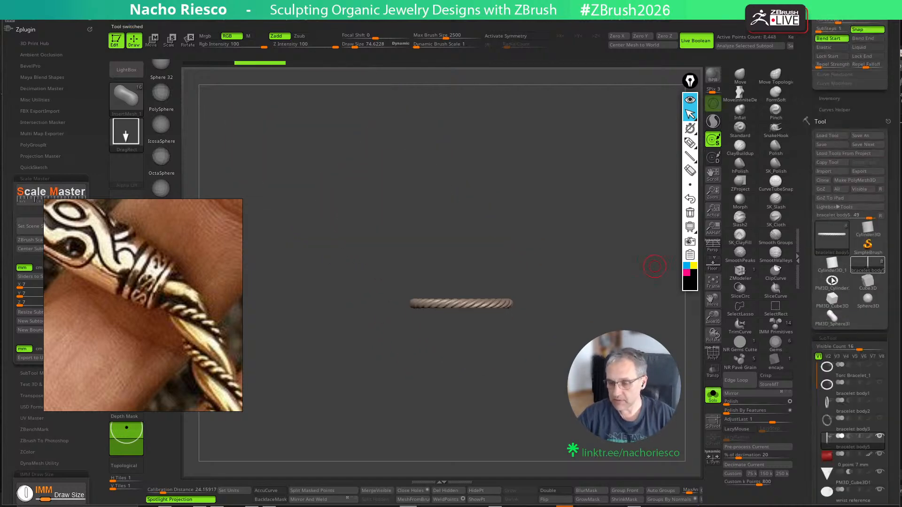
key(f)
click(713, 353)
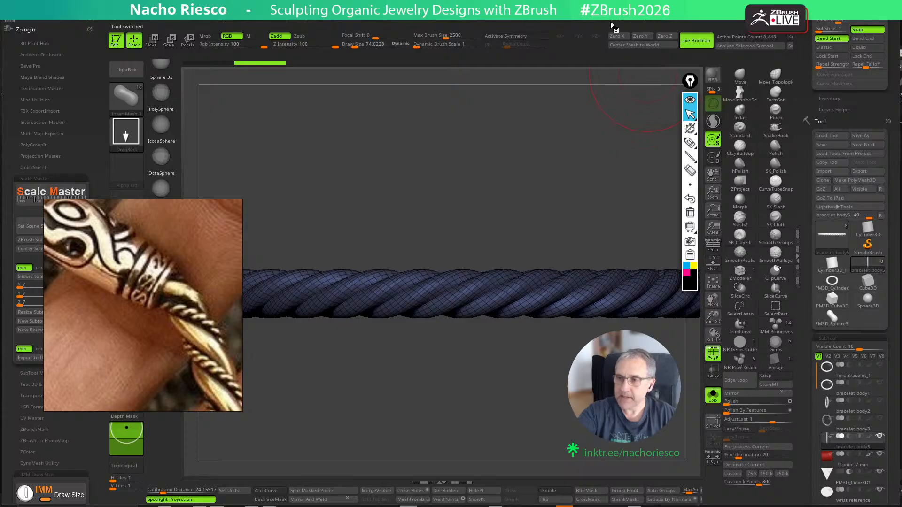
Set CurveStep to 0.6 and frame the cord mesh with curves along its creased edges
scroll(836, 141, up, 5)
drag(844, 184, 839, 185)
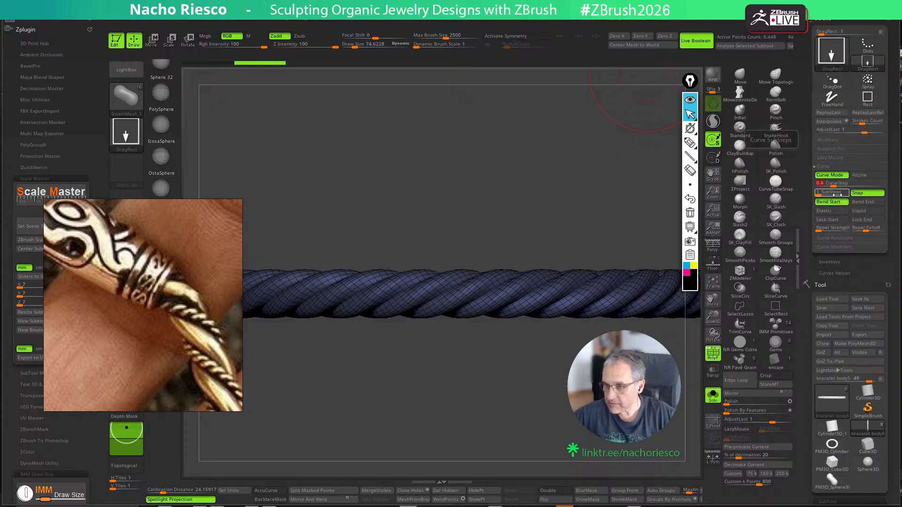
click(844, 238)
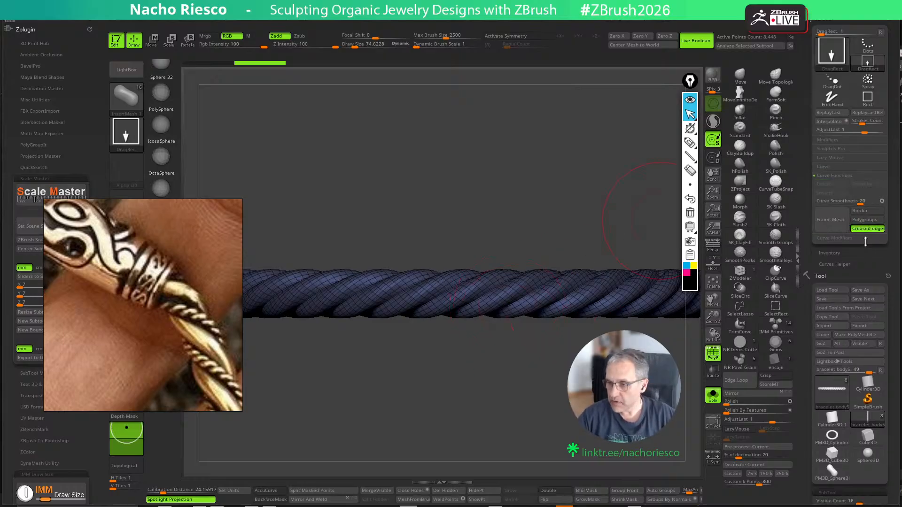
click(830, 219)
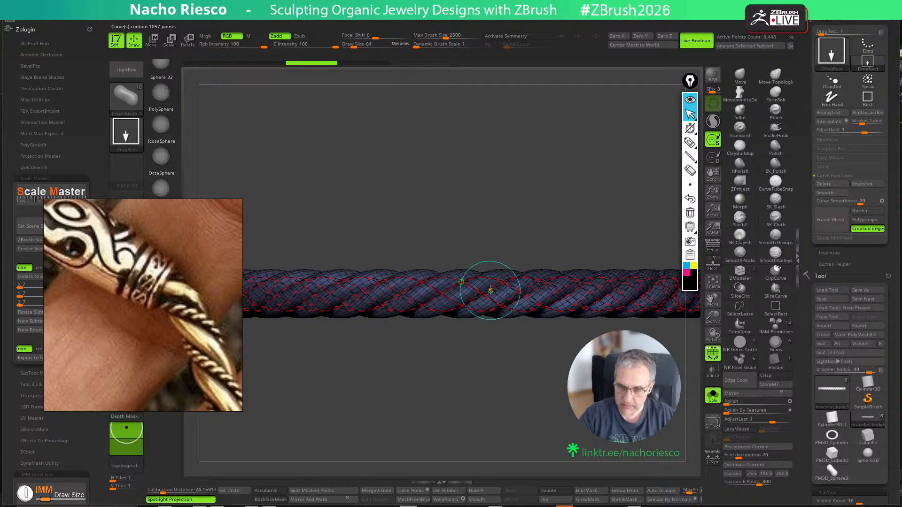
Run the new capsule brush along the cord's framed curves, using a draw size of about 21
mouse_move(483, 292)
mouse_down()
mouse_move(524, 258)
mouse_move(483, 296)
mouse_up()
key(s)
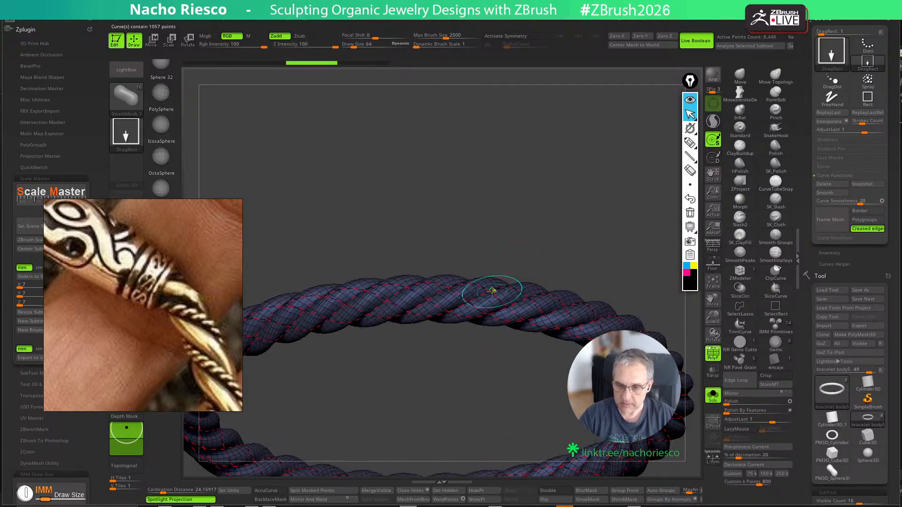
shift+drag(654, 238, 641, 258)
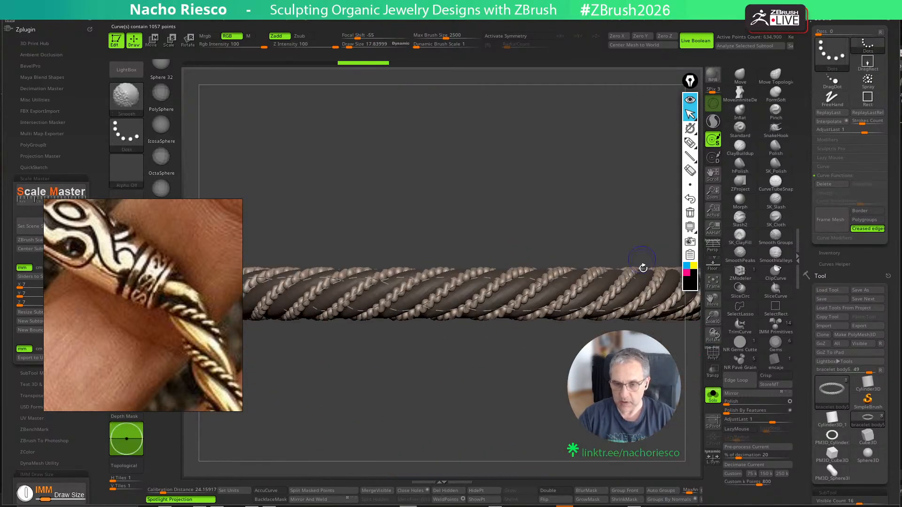
drag(562, 446, 551, 421)
key(s)
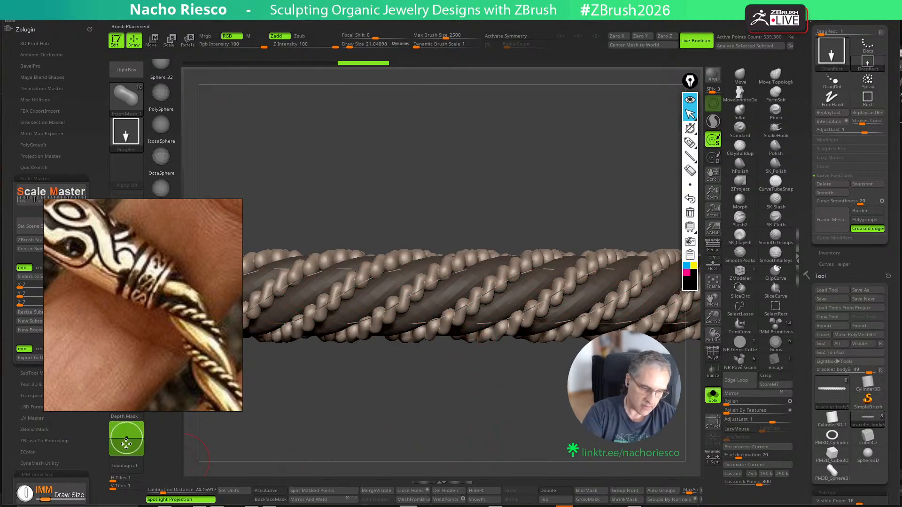
Undo the capsule insertion, adjust the brush's embed depth and reapply the capsules so they sit partly sunk into the creases
key(ctrl+z)
drag(467, 377, 495, 401)
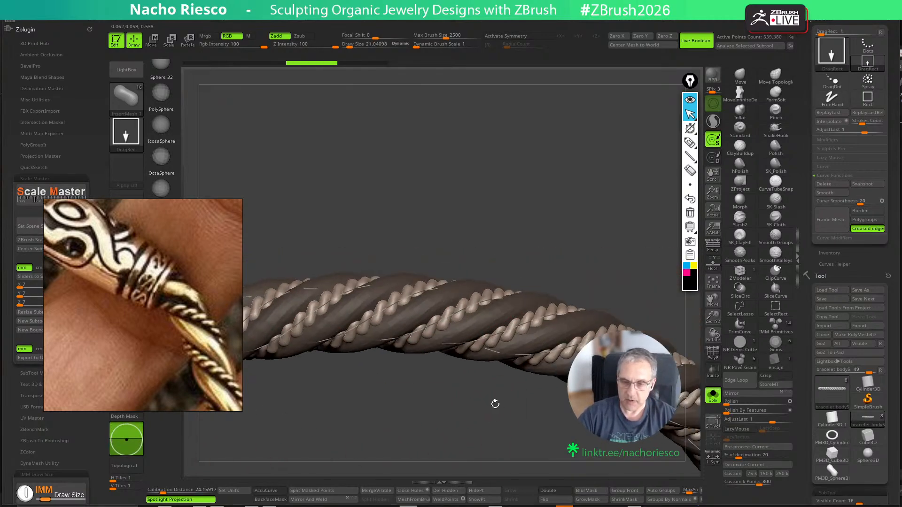
key(ctrl)
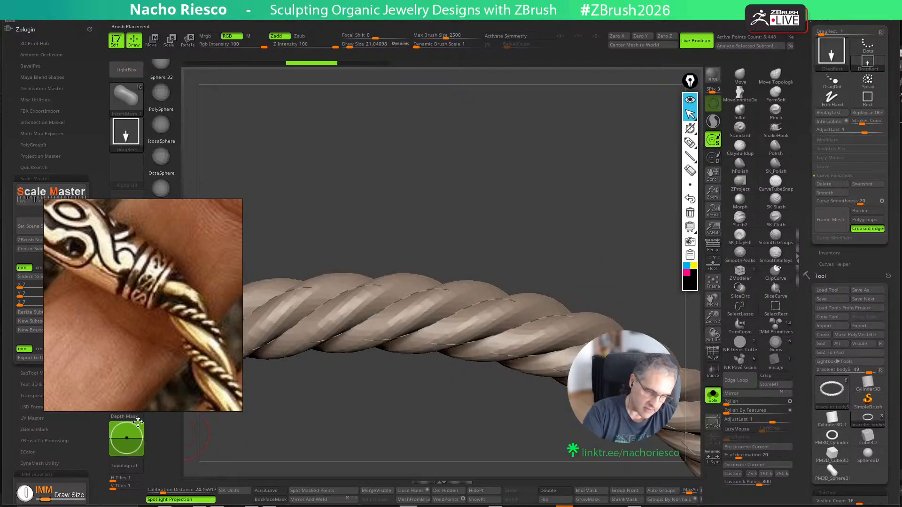
shift+drag(257, 422, 484, 294)
click(484, 294)
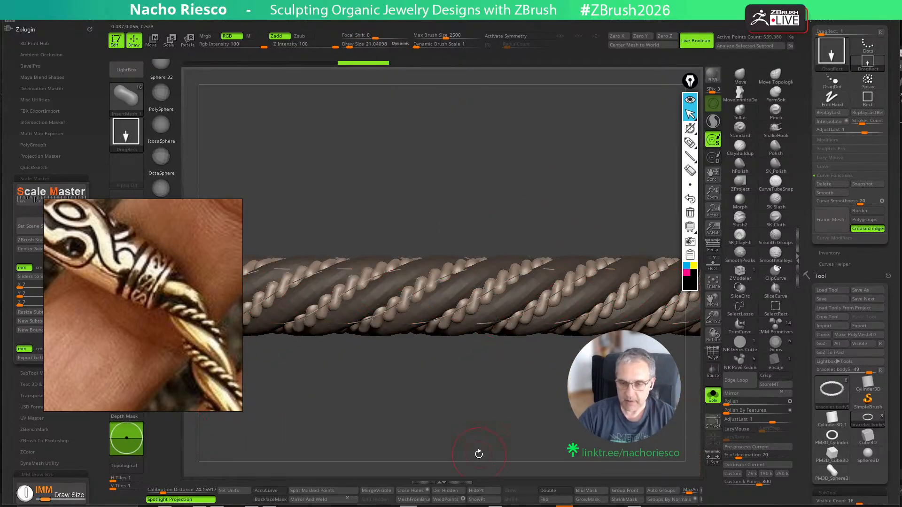
Split the masked cord from the inserted capsules and turn off Solo to view the bracelet on the wrist reference
click(323, 491)
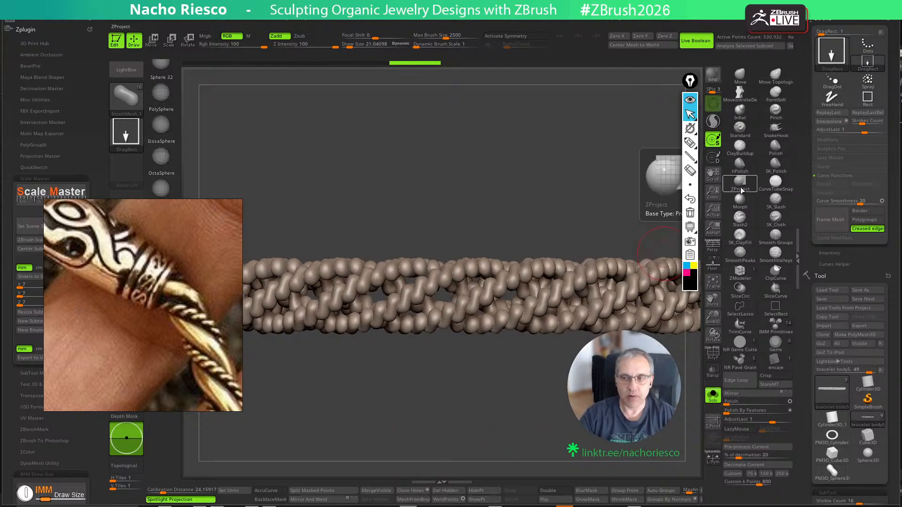
drag(563, 407, 639, 413)
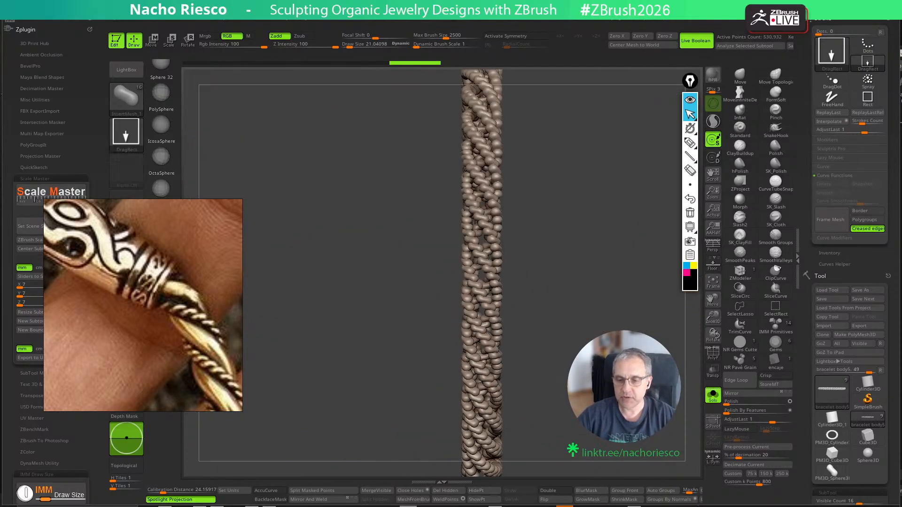
drag(801, 430, 803, 296)
click(712, 395)
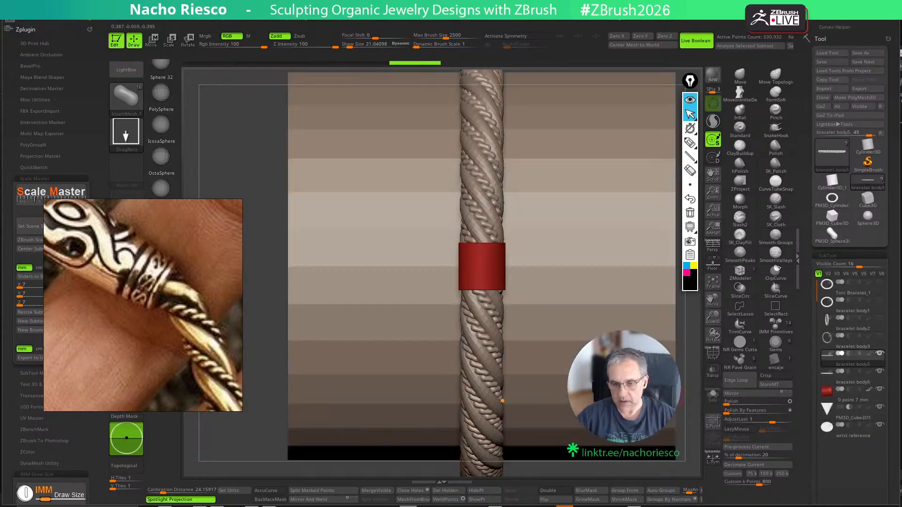
drag(686, 432, 611, 488)
alt+drag(611, 423, 648, 430)
alt+drag(597, 445, 580, 505)
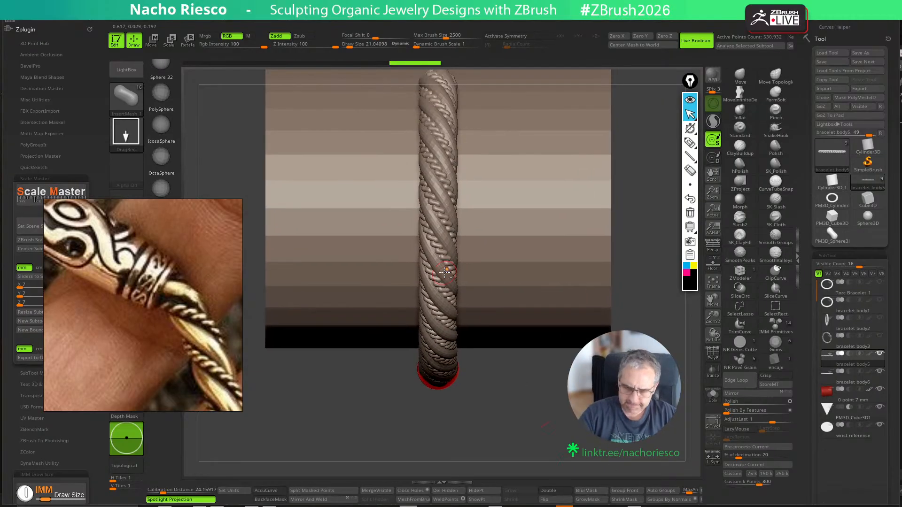
Select and isolate the bare cord subtool and mask it by its Crease feature
alt+click(455, 269)
click(714, 397)
drag(517, 329, 486, 301)
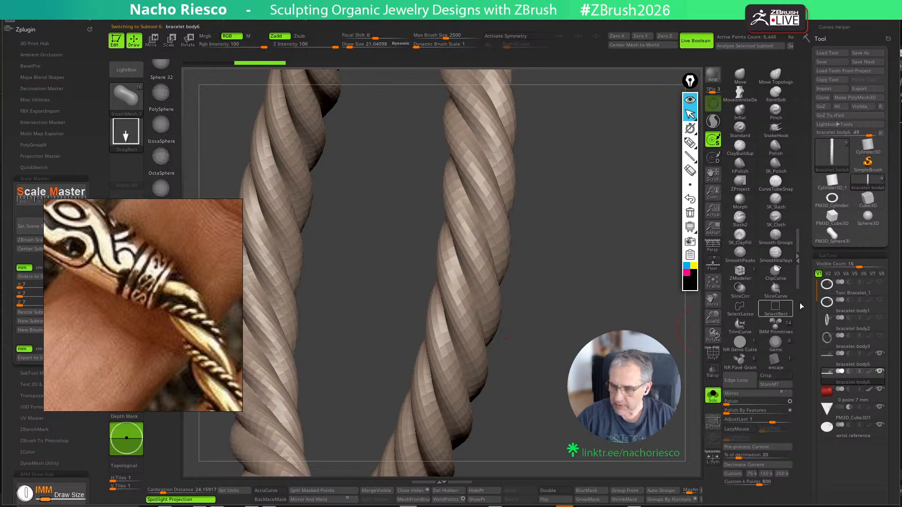
drag(806, 395, 805, 273)
click(821, 329)
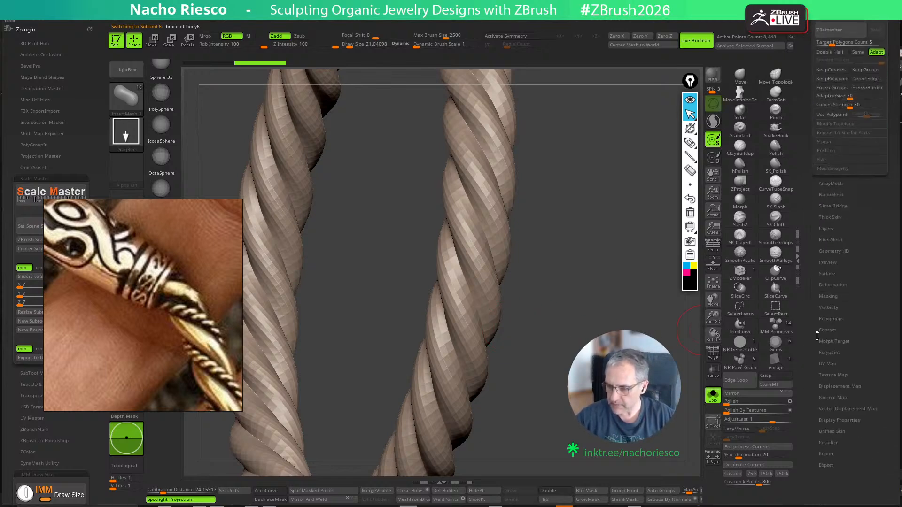
click(832, 294)
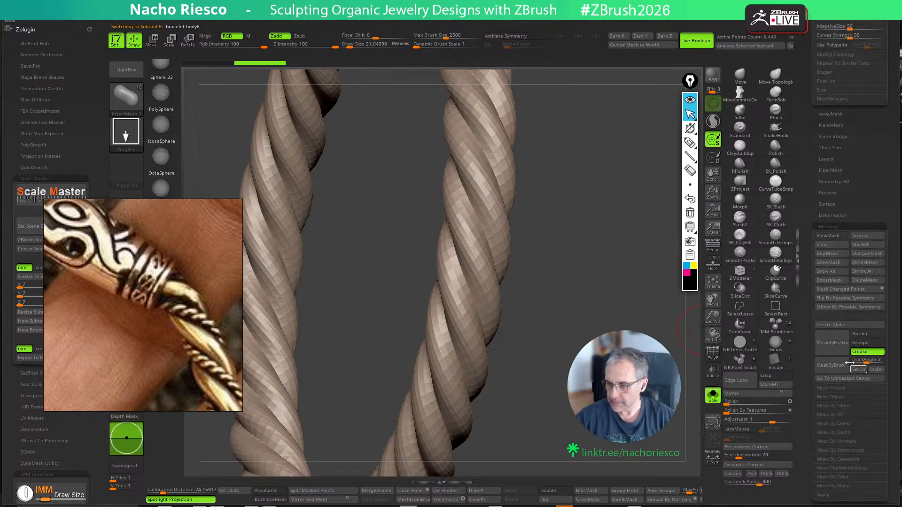
Grow the cord's crease mask, checking the cord with Solo on and off
drag(677, 413, 648, 418)
click(713, 395)
click(713, 394)
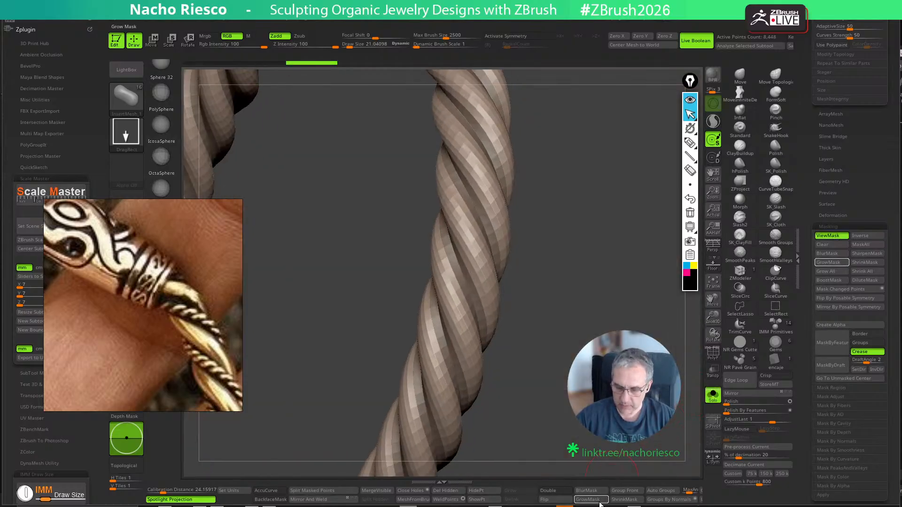
click(593, 502)
click(713, 395)
Place the transform gizmo on the masked cord and bring the capsules and other subtools back into view
key(w)
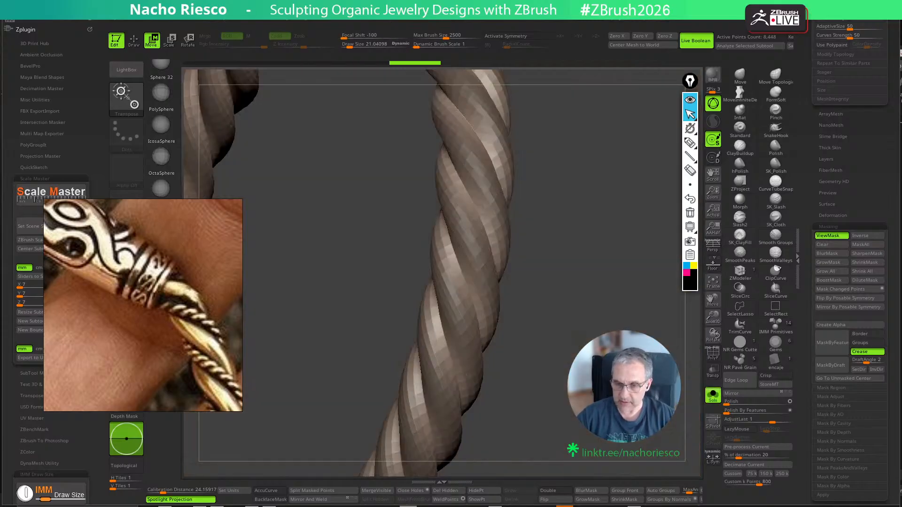
click(713, 394)
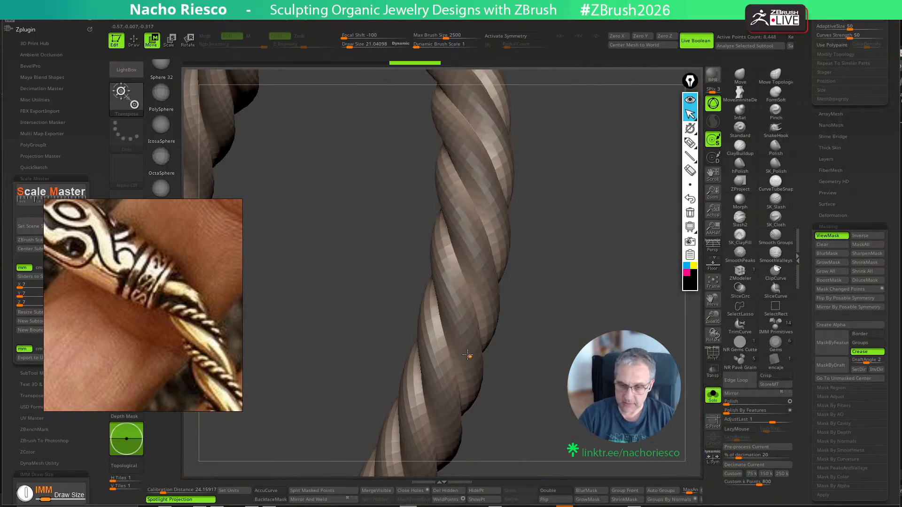
click(470, 357)
click(710, 395)
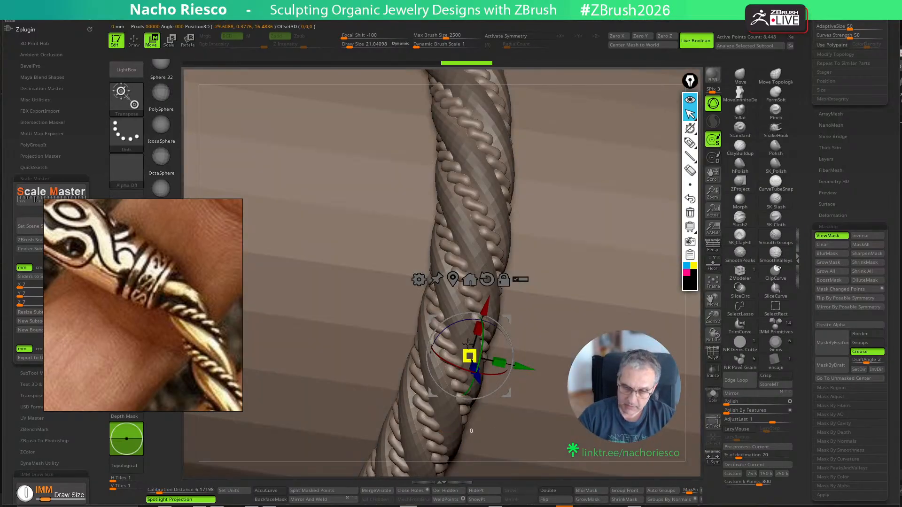
key(ctrl)
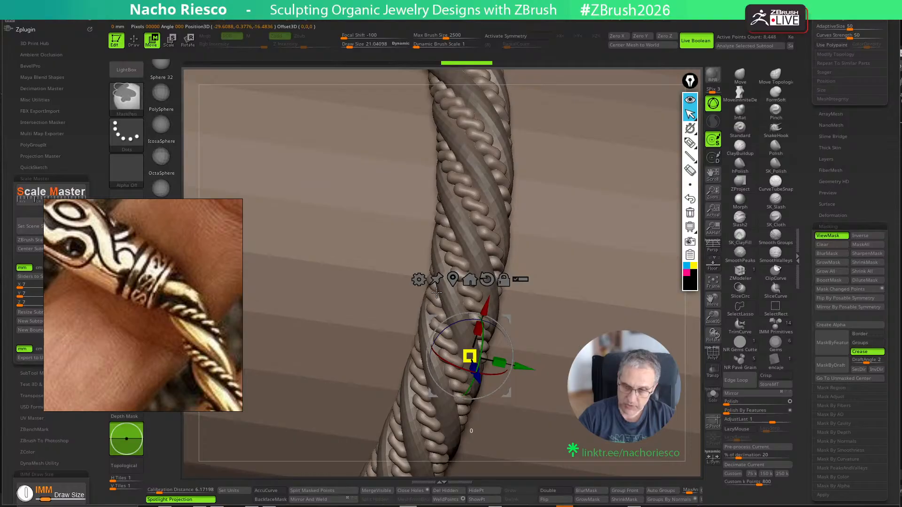
Frame the bracelet, try adjusting the masked cord with the transform gizmo and clear its mask
key(q)
mouse_move(695, 314)
ctrl+mouse_down()
mouse_move(685, 324)
mouse_move(677, 202)
mouse_move(560, 251)
ctrl+mouse_up()
key(f)
alt+drag(531, 301, 550, 332)
key(ctrl+z)
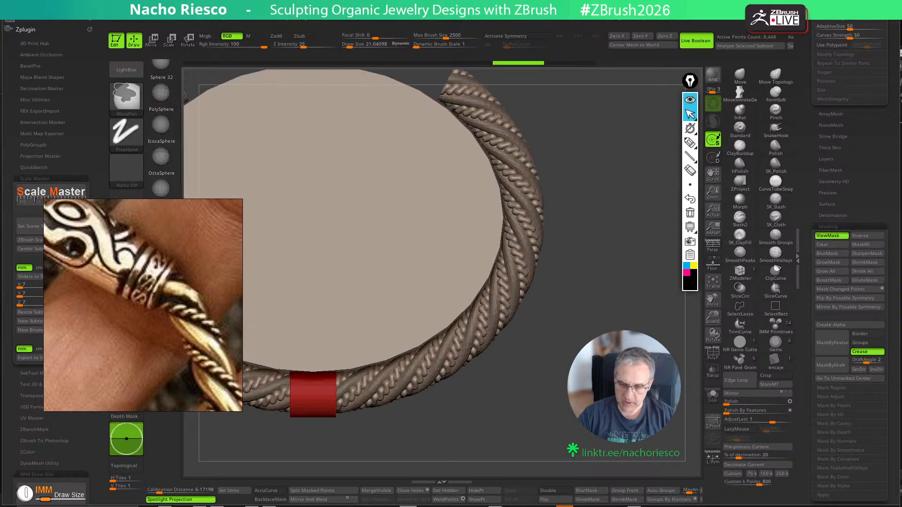
key(w)
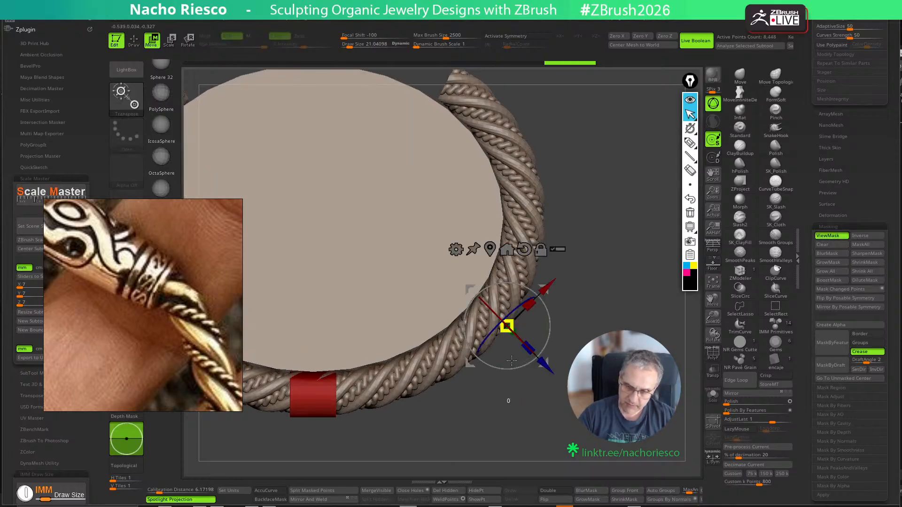
drag(512, 361, 511, 364)
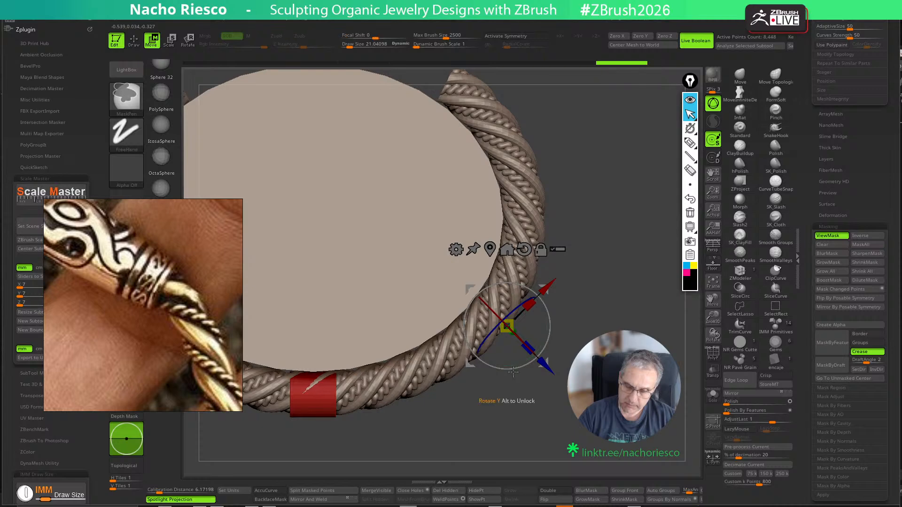
key(q)
drag(541, 426, 489, 430)
mouse_move(581, 412)
ctrl+mouse_down()
mouse_move(606, 430)
mouse_move(618, 383)
mouse_move(658, 340)
mouse_move(587, 429)
mouse_move(581, 409)
ctrl+mouse_up()
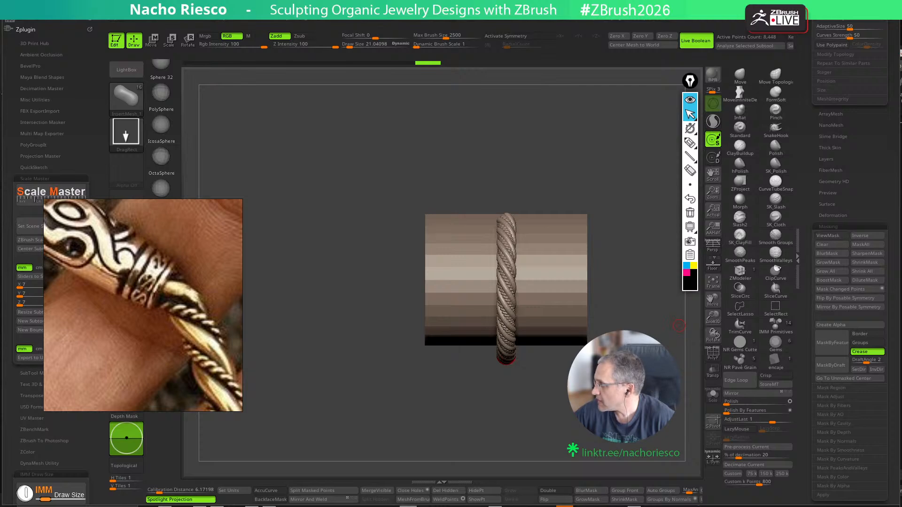
drag(649, 310, 639, 357)
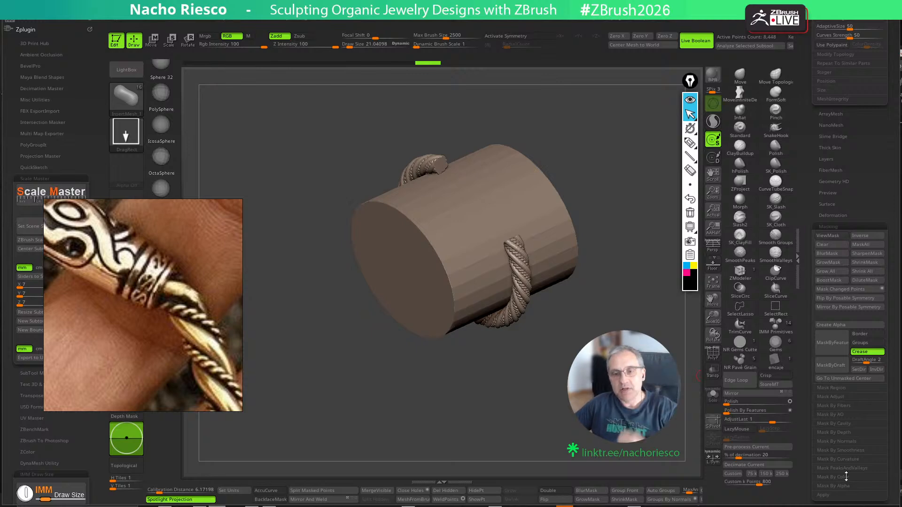
drag(515, 417, 506, 436)
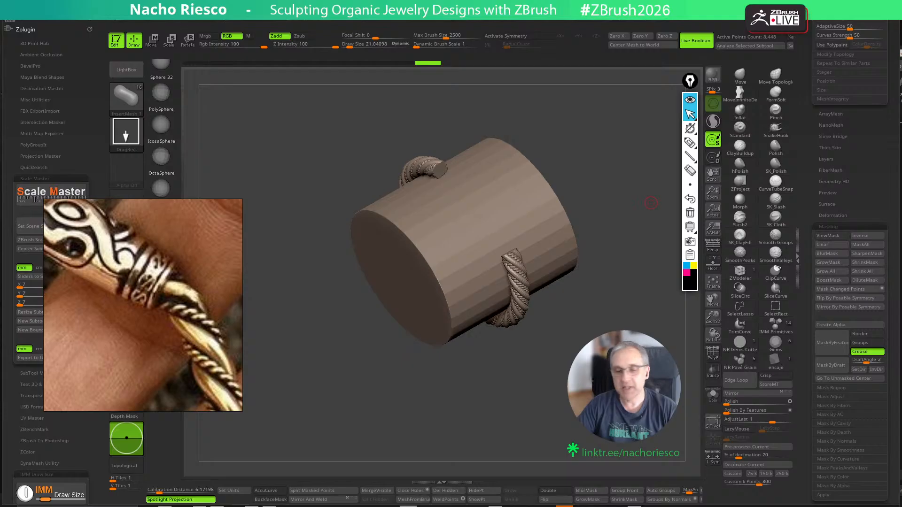
drag(464, 413, 437, 445)
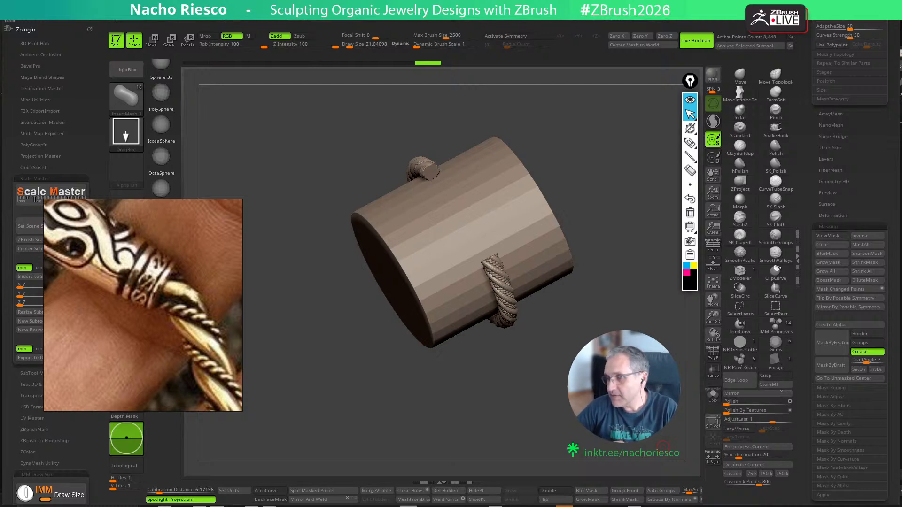
shift+drag(511, 411, 470, 481)
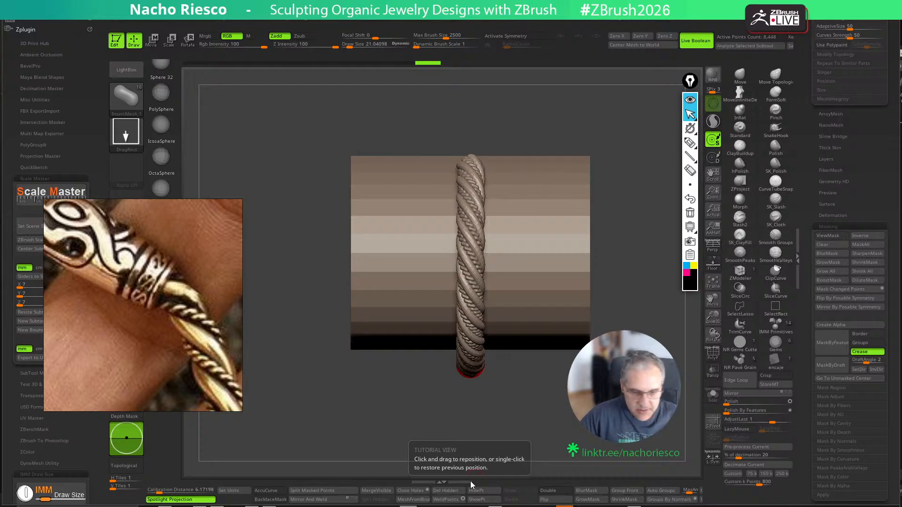
click(470, 481)
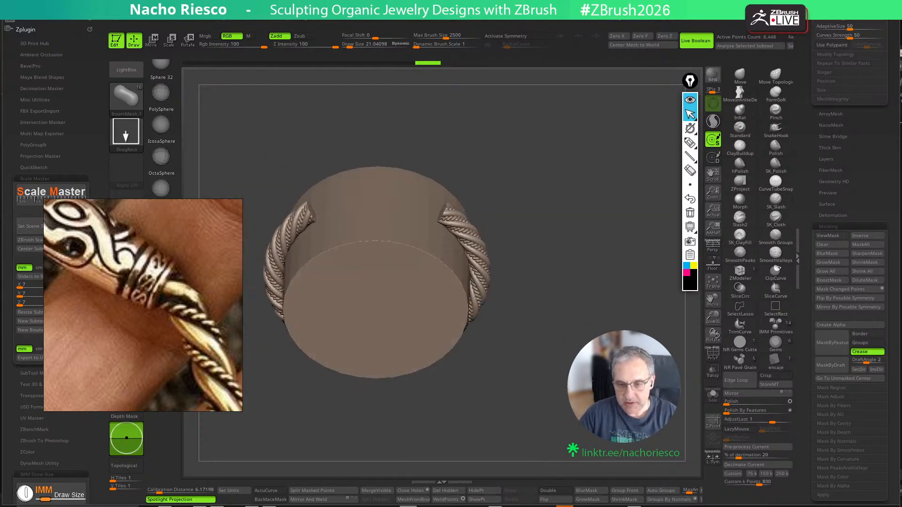
scroll(810, 186, up, 5)
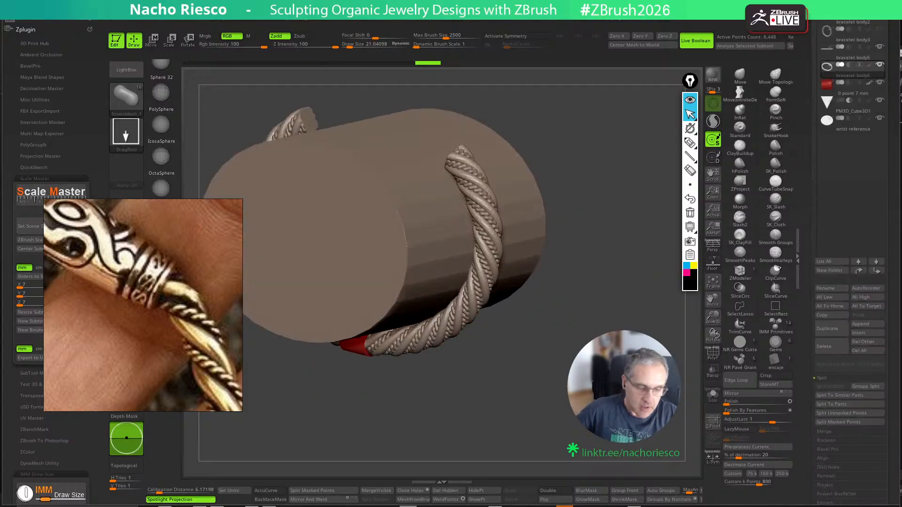
Browse the torc bracelet references, examining the twisted cord, the terminals and the close-up of the braided bands with beads
scroll(129, 357, down, 3)
scroll(125, 331, down, 2)
middle_drag(125, 332, 260, 299)
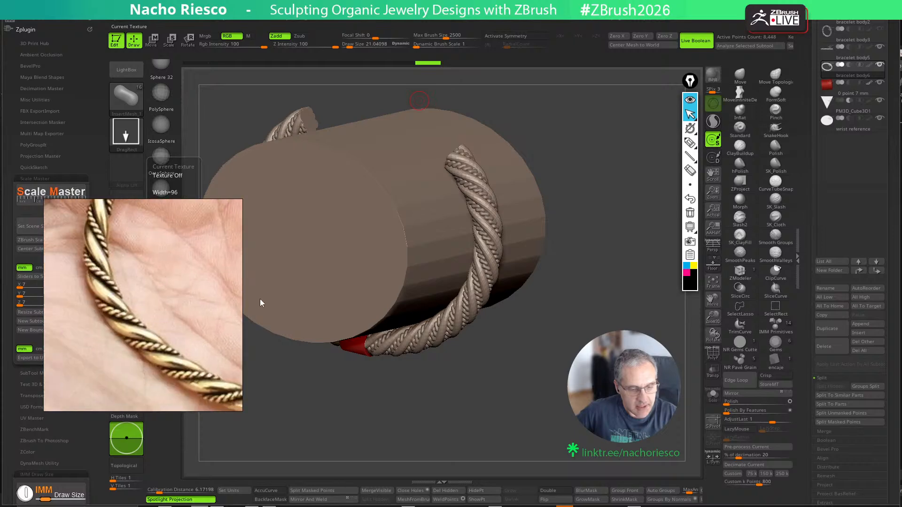
scroll(117, 323, down, 4)
scroll(139, 327, up, 4)
middle_drag(139, 327, 40, 306)
scroll(131, 329, down, 4)
scroll(100, 311, up, 2)
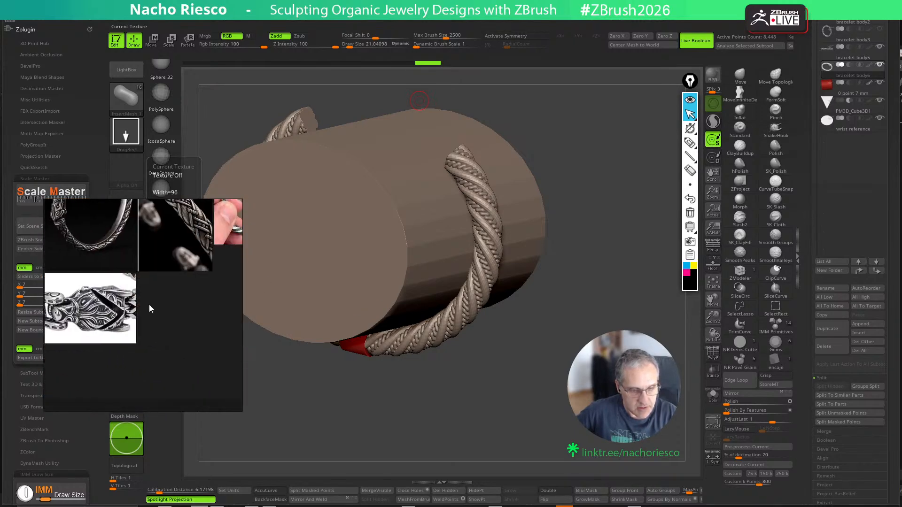
middle_drag(148, 304, 49, 392)
middle_drag(153, 244, 149, 337)
middle_drag(110, 237, 179, 347)
middle_drag(107, 291, 103, 351)
middle_drag(148, 300, 254, 279)
middle_drag(136, 350, 188, 287)
middle_drag(176, 326, 24, 253)
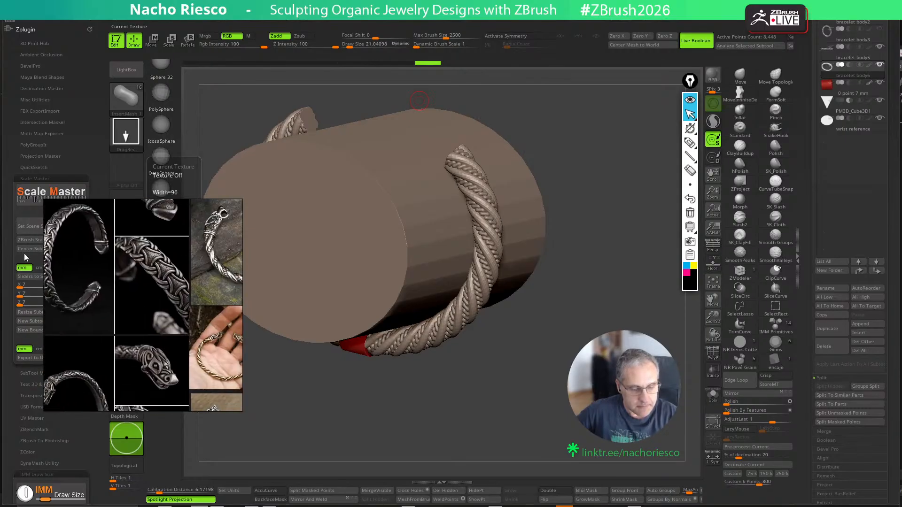
middle_drag(176, 301, 37, 292)
middle_drag(120, 315, 98, 306)
scroll(100, 305, up, 5)
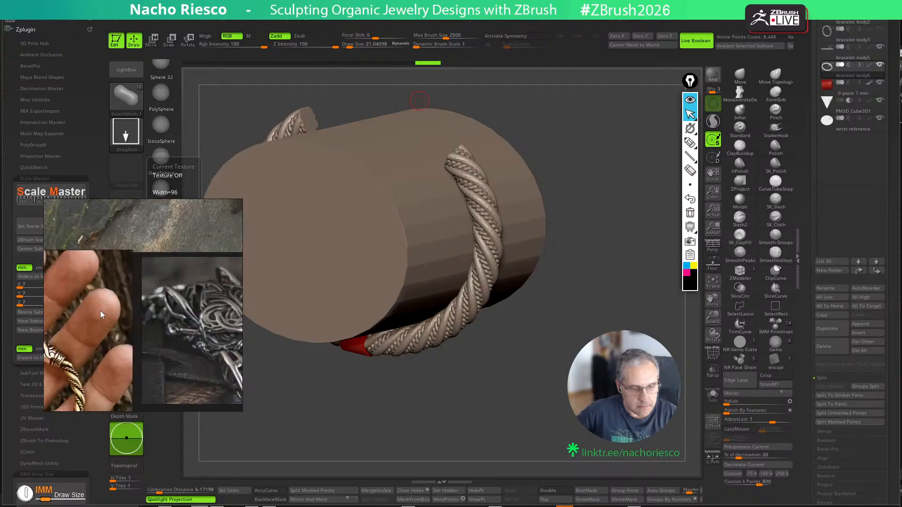
middle_drag(132, 338, 125, 198)
middle_drag(143, 322, 157, 216)
middle_drag(155, 376, 181, 290)
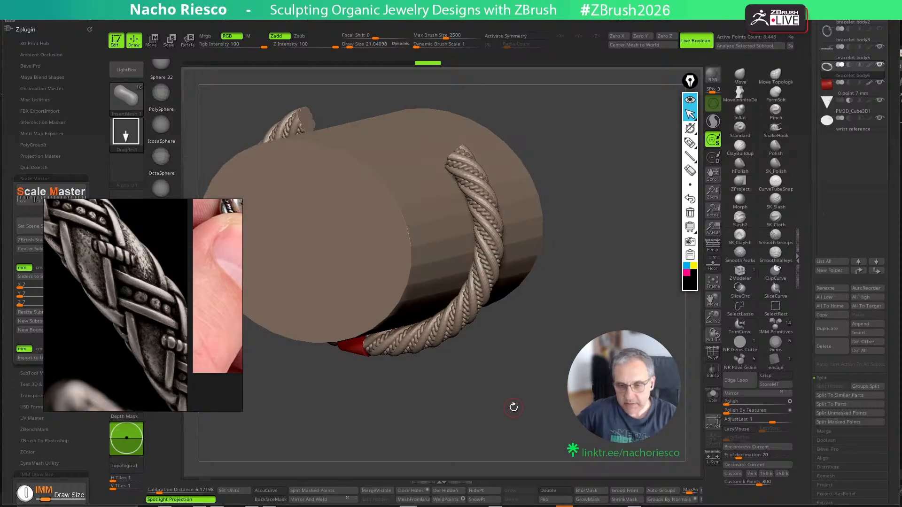
Switch to a Cube3D primitive, convert it to a PolyMesh3D, frame it and turn on X symmetry
drag(512, 408, 366, 346)
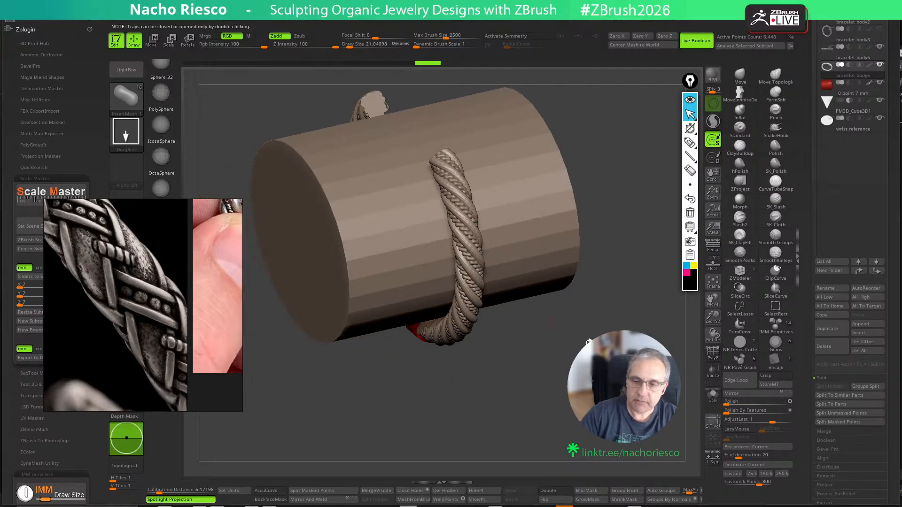
shift+drag(658, 395, 620, 376)
drag(808, 173, 809, 290)
click(868, 149)
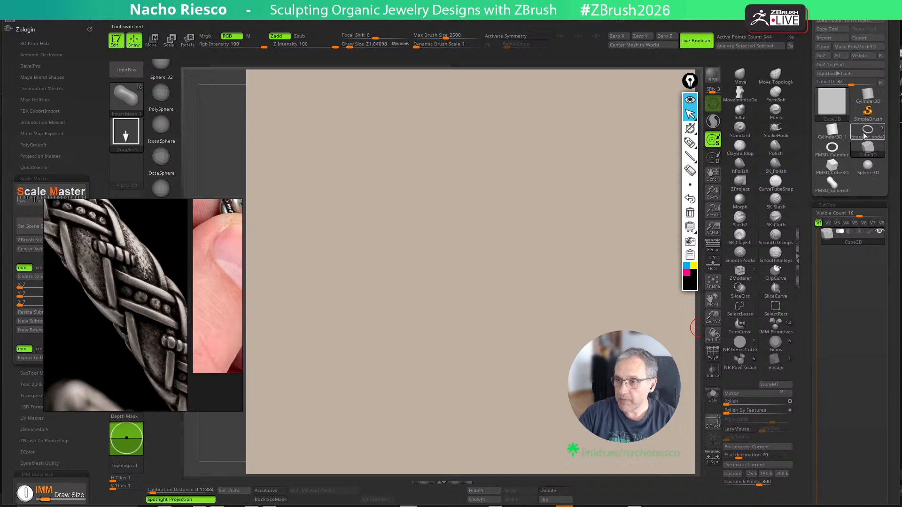
click(848, 47)
click(714, 283)
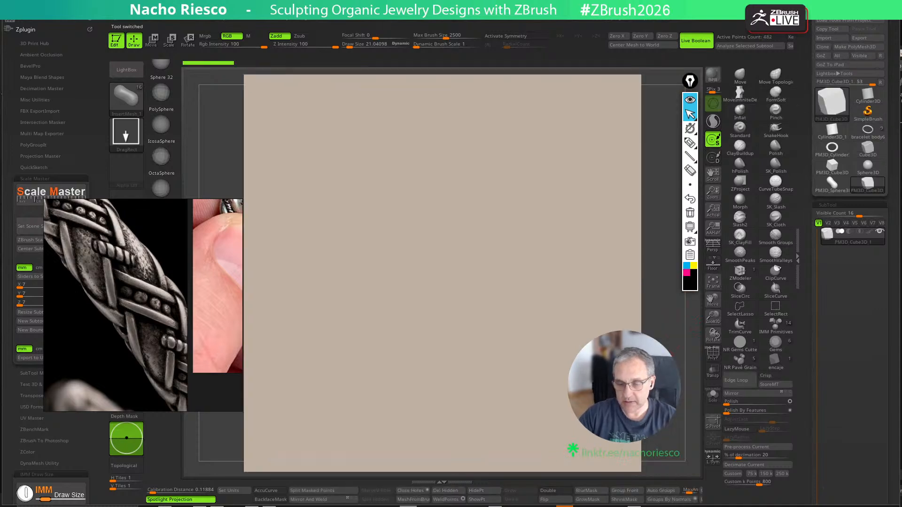
key(x)
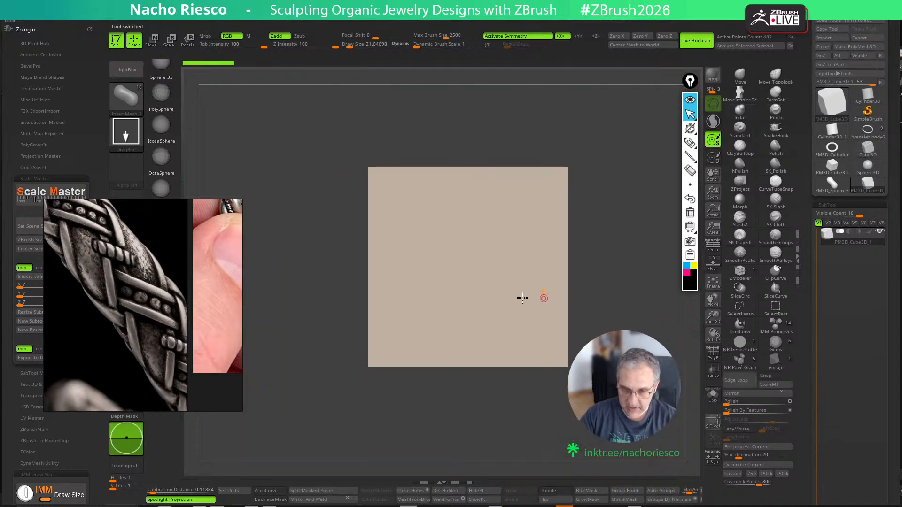
Scale the cube into a thinner, taller rectangular block and display its polyframe
key(w)
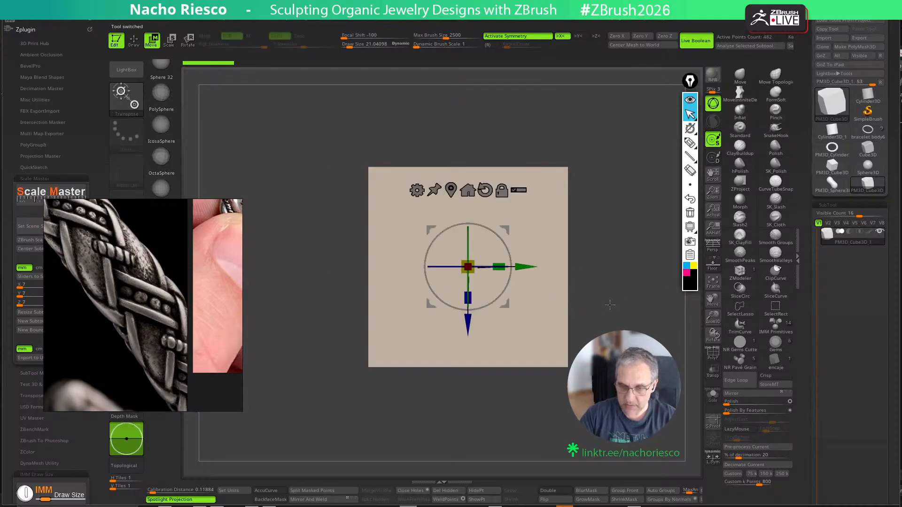
drag(499, 267, 431, 267)
drag(604, 296, 578, 302)
click(714, 356)
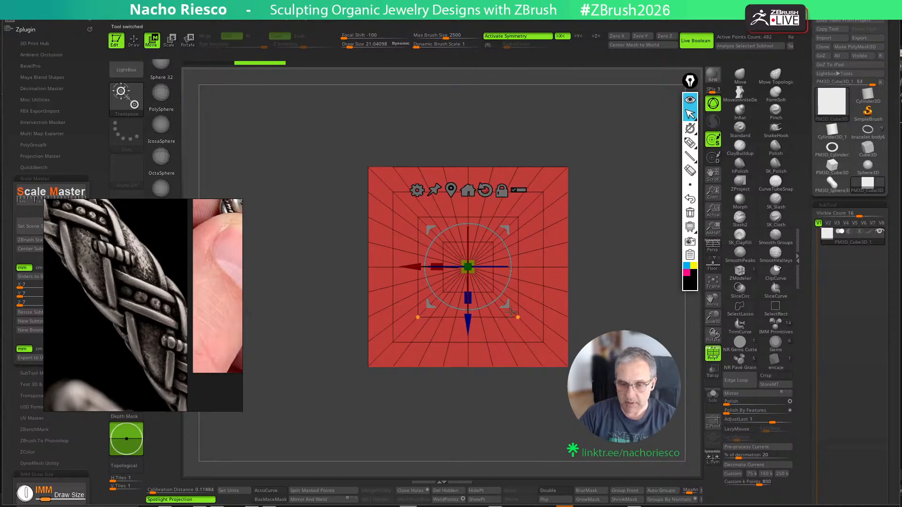
drag(468, 298, 469, 376)
key(q)
drag(596, 303, 659, 342)
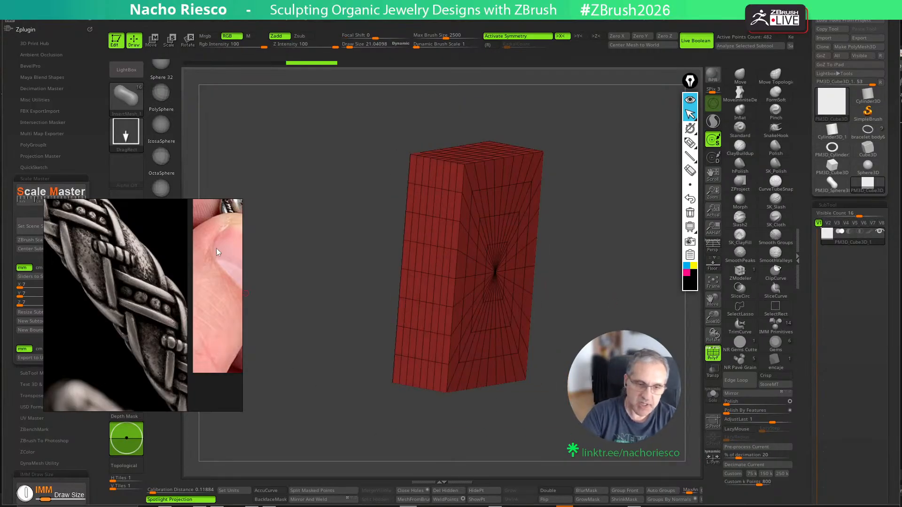
Move the Torc Bracelets reference window up near the block and collapse the tray of plugin palettes
mouse_move(170, 209)
drag(170, 209, 192, 273)
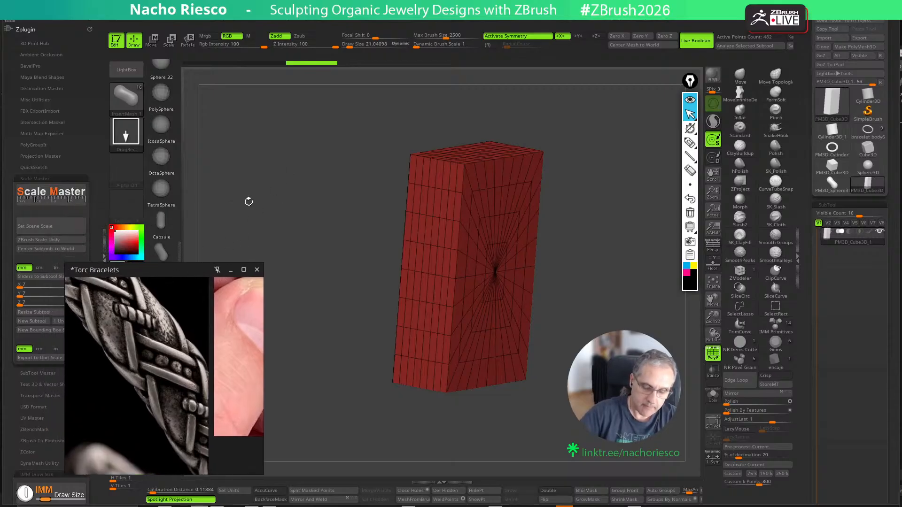
drag(172, 269, 279, 85)
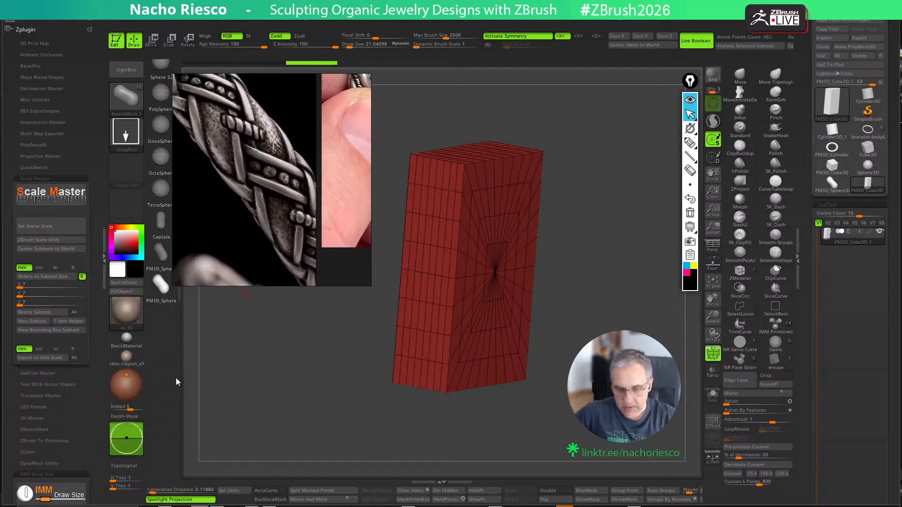
click(104, 258)
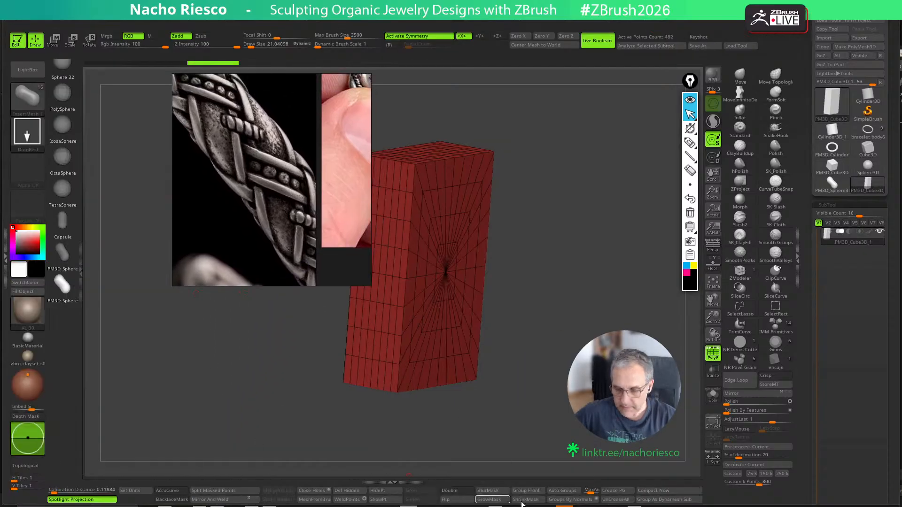
Group the block's faces by normals and ZRemesh it with Half, KeepGroups, AdaptiveSize 0 and SmoothGroups 0
click(582, 500)
scroll(816, 301, down, 5)
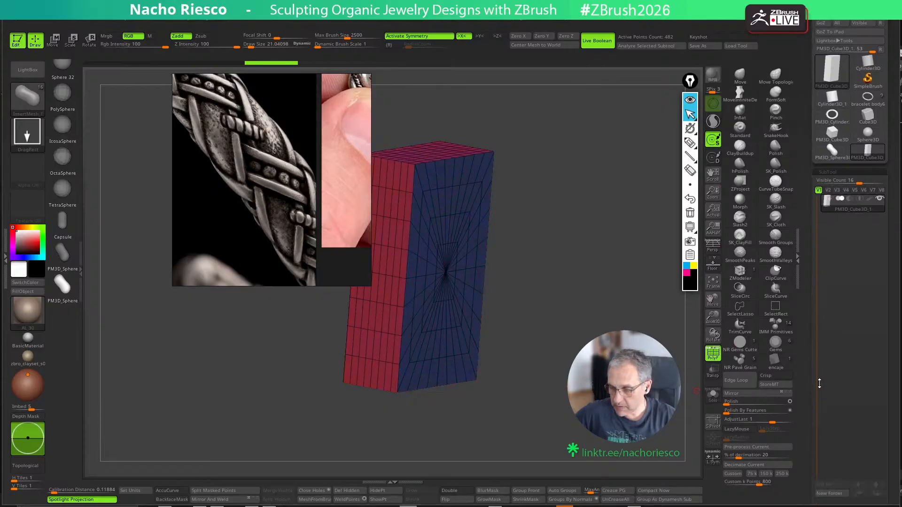
scroll(816, 301, down, 5)
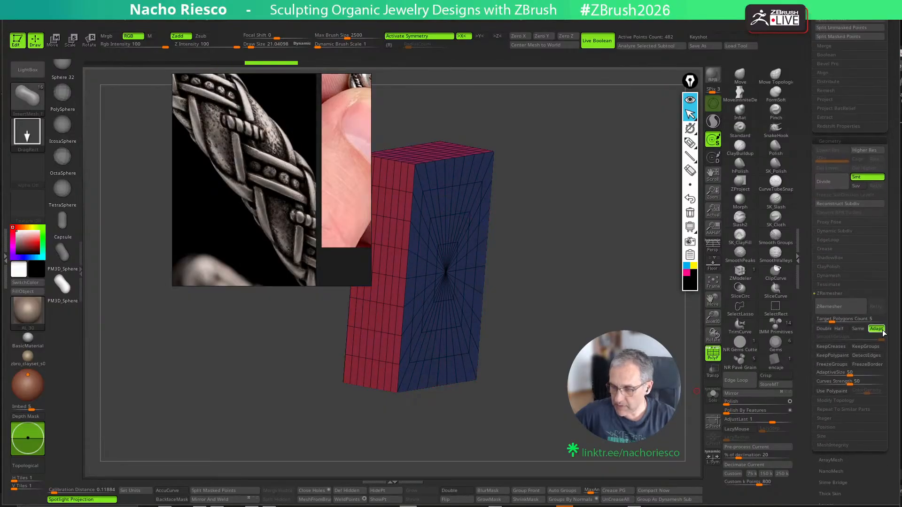
click(877, 329)
click(842, 330)
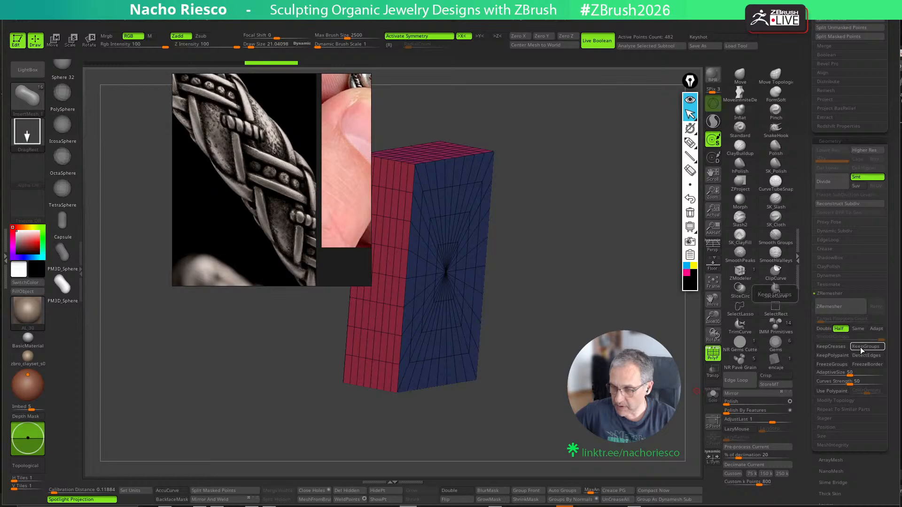
click(863, 349)
drag(850, 374, 802, 375)
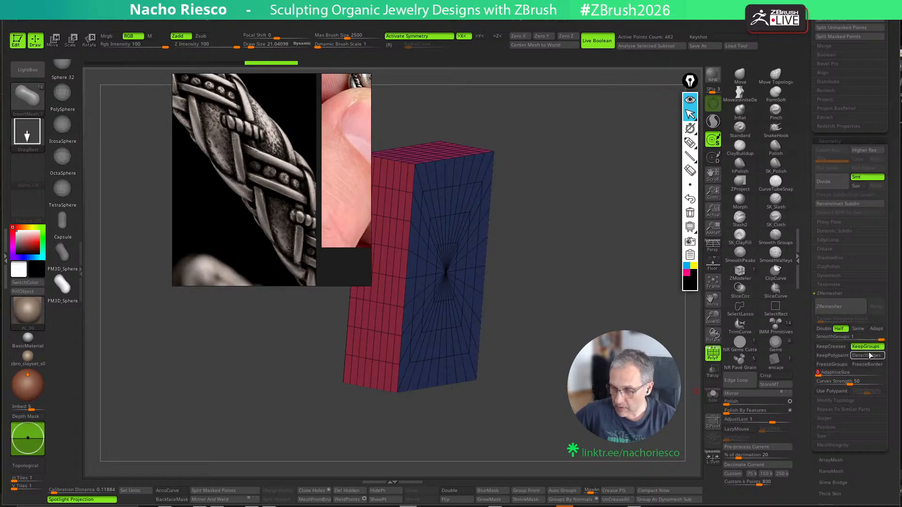
drag(879, 337, 820, 338)
click(830, 309)
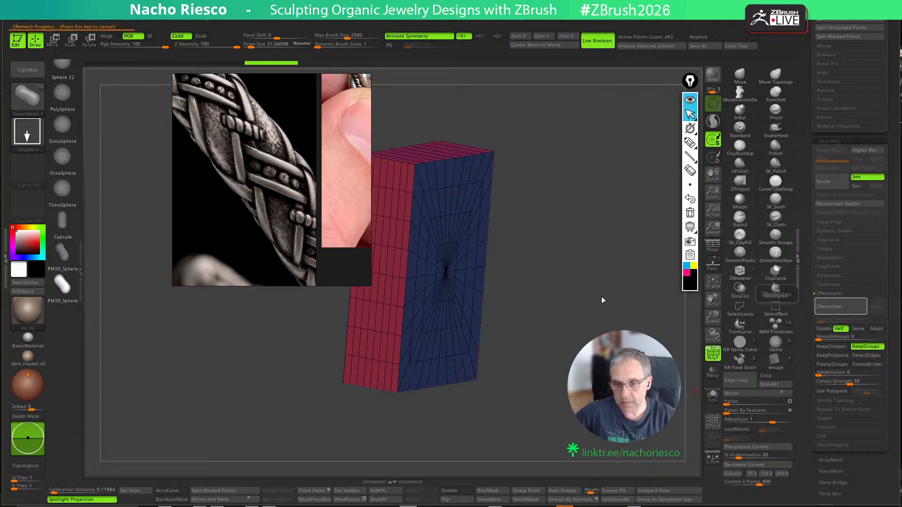
Widen the remeshed block along X in the front view
drag(598, 300, 615, 326)
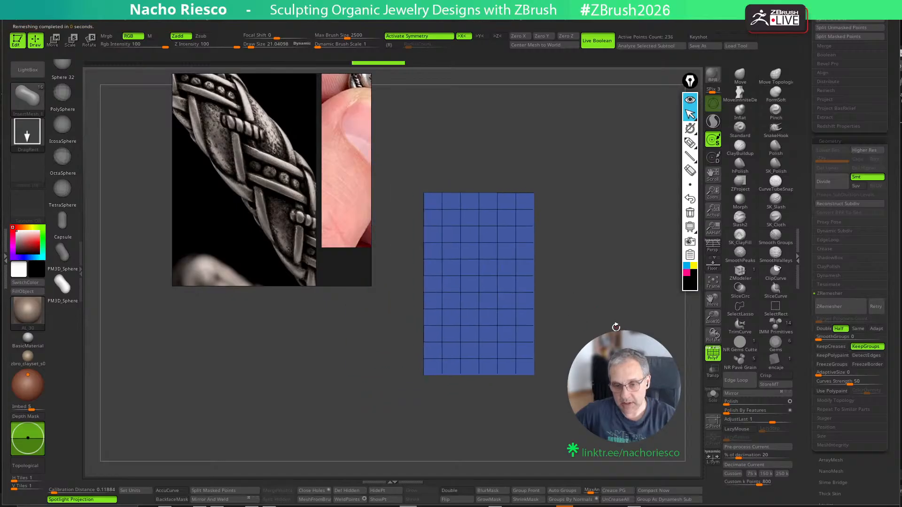
key(w)
drag(448, 284, 431, 288)
key(q)
scroll(606, 301, up, 2)
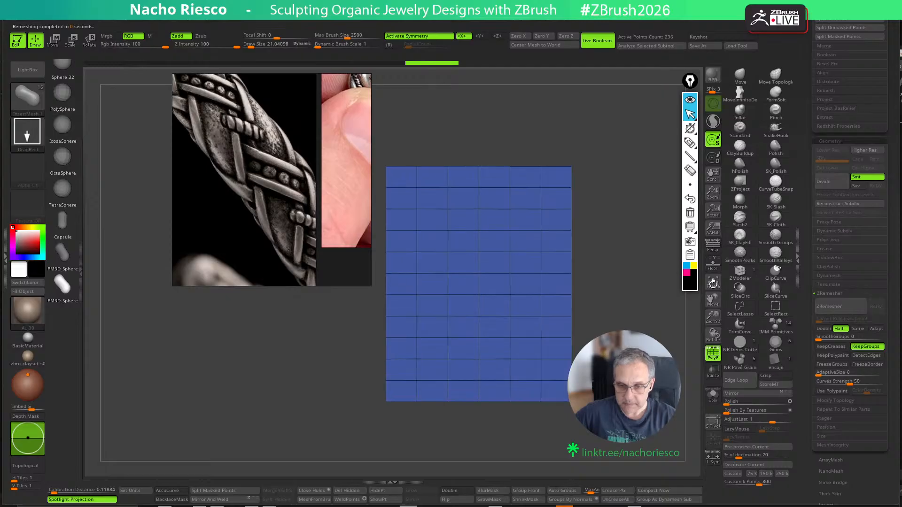
Append a Sphereinder3D as a new subtool of the block and make it the active subtool
scroll(801, 188, up, 1)
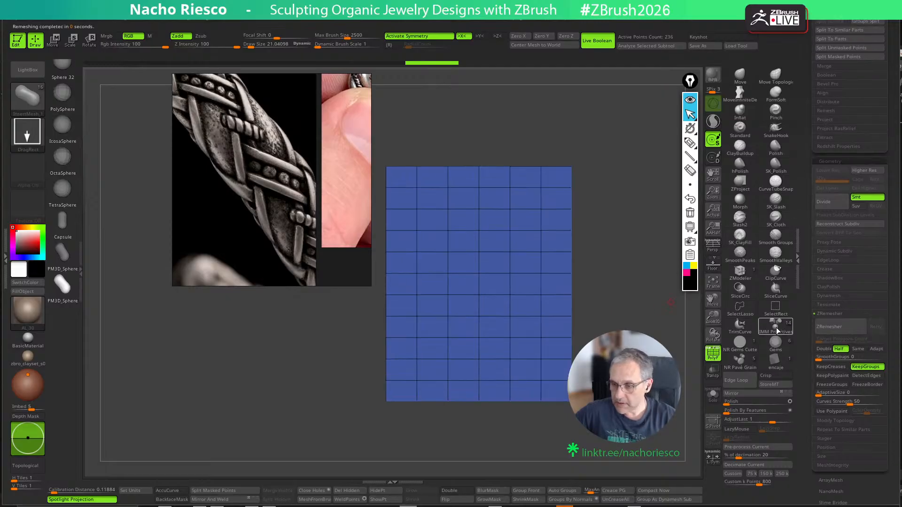
drag(807, 209, 815, 308)
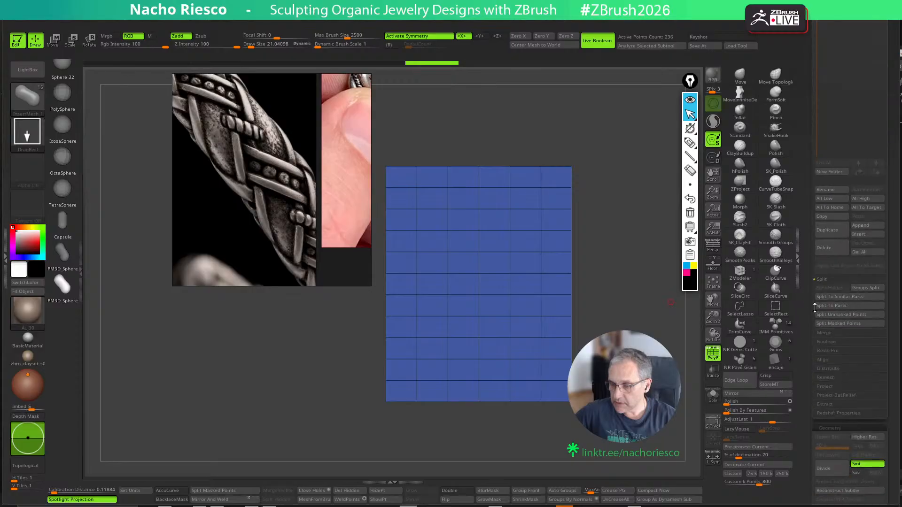
click(870, 227)
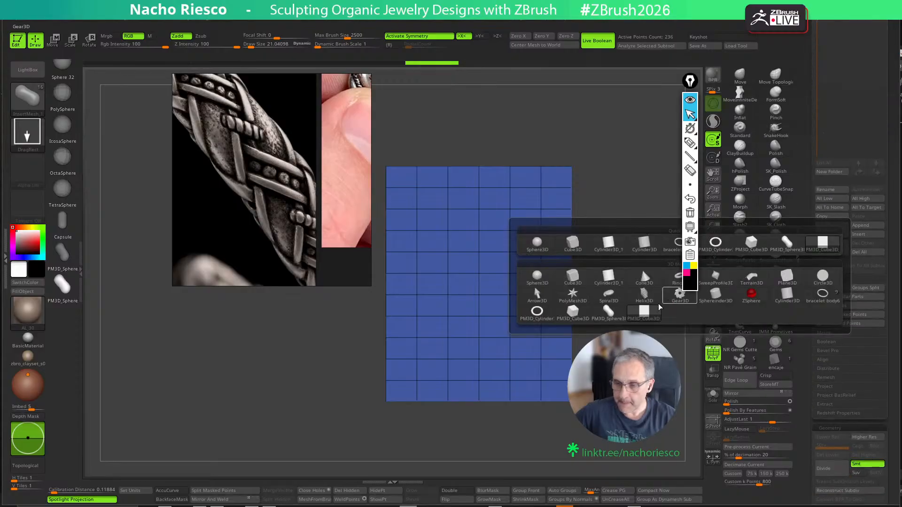
click(716, 296)
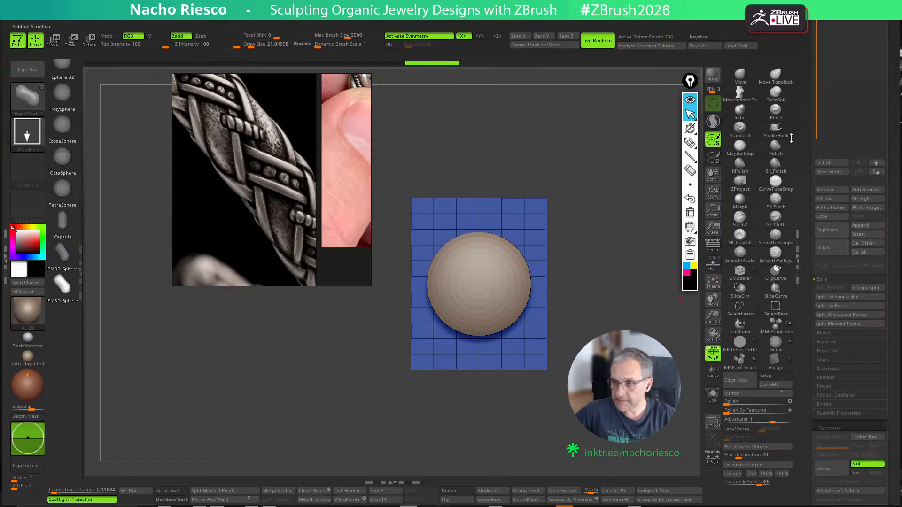
drag(808, 118, 804, 194)
click(842, 100)
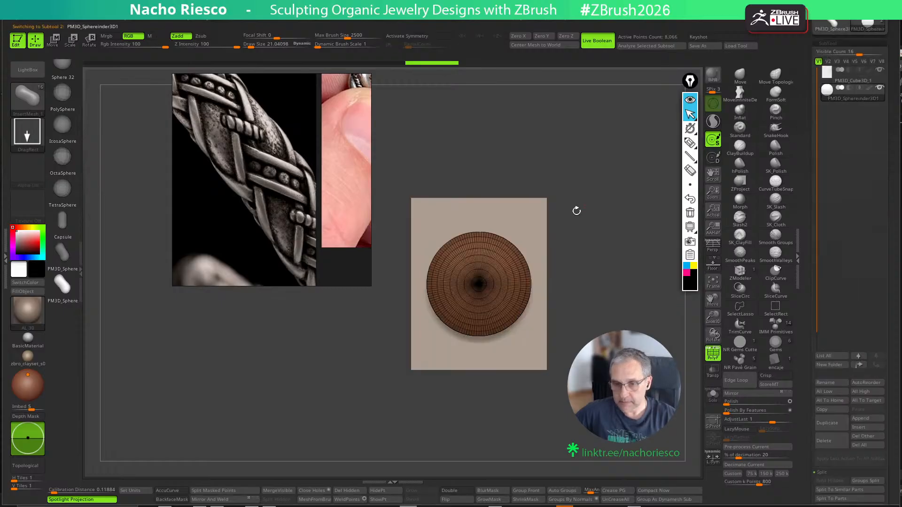
Shrink the sphere, duplicate it so two spheres stack vertically within the block's height, and clear the mask
key(w)
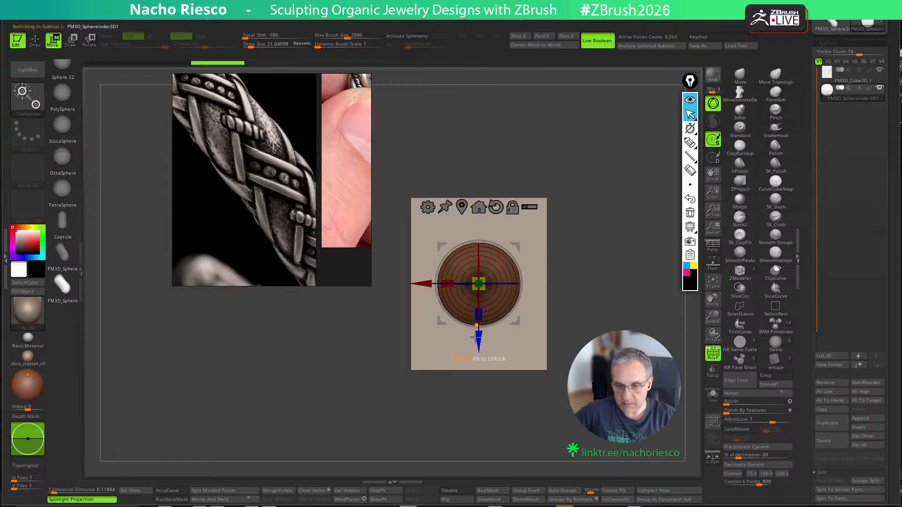
drag(478, 348, 474, 382)
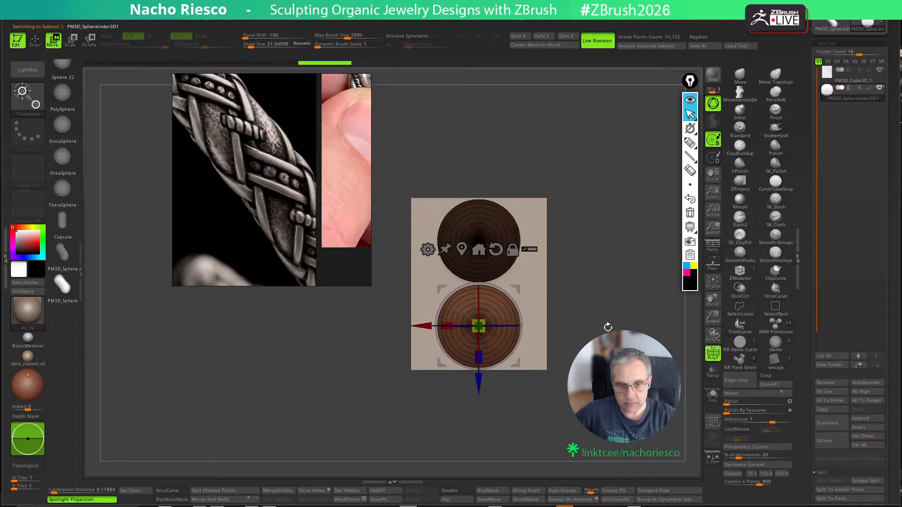
key(q)
ctrl+drag(608, 328, 618, 328)
key(w)
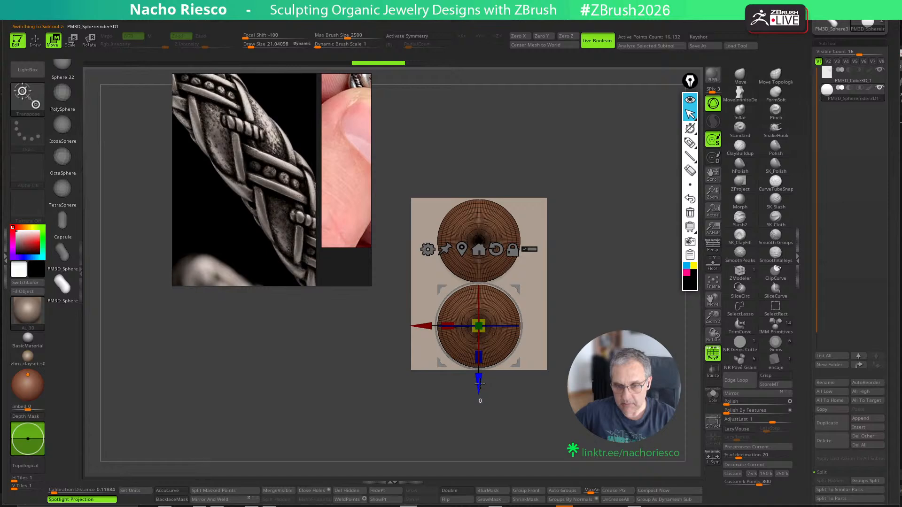
key(q)
mouse_move(564, 375)
shift+mouse_down()
mouse_move(606, 375)
mouse_move(564, 377)
shift+mouse_up()
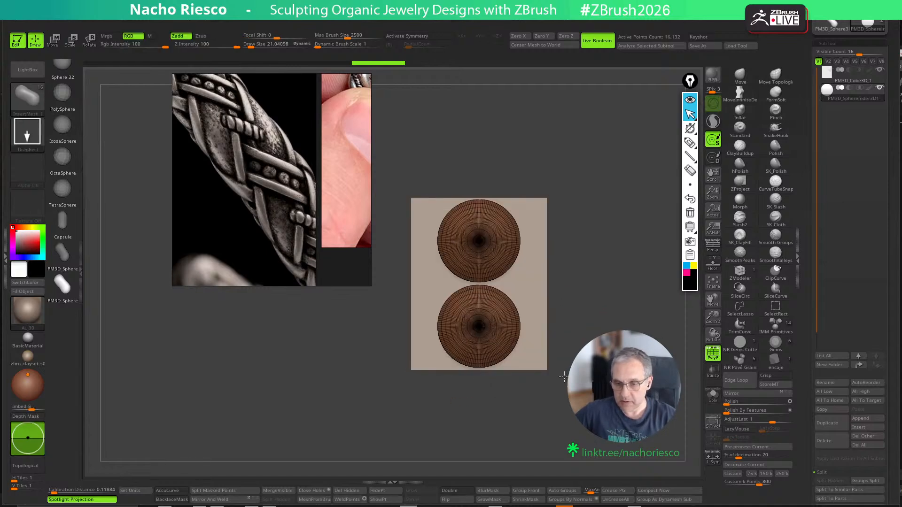
Select the block subtool and widen it slightly along X around the two spheres
click(851, 77)
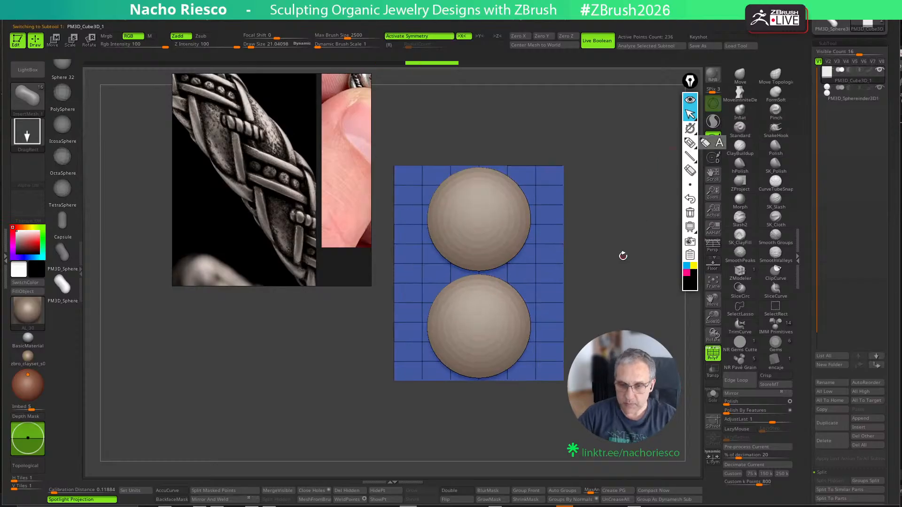
alt+drag(624, 255, 620, 326)
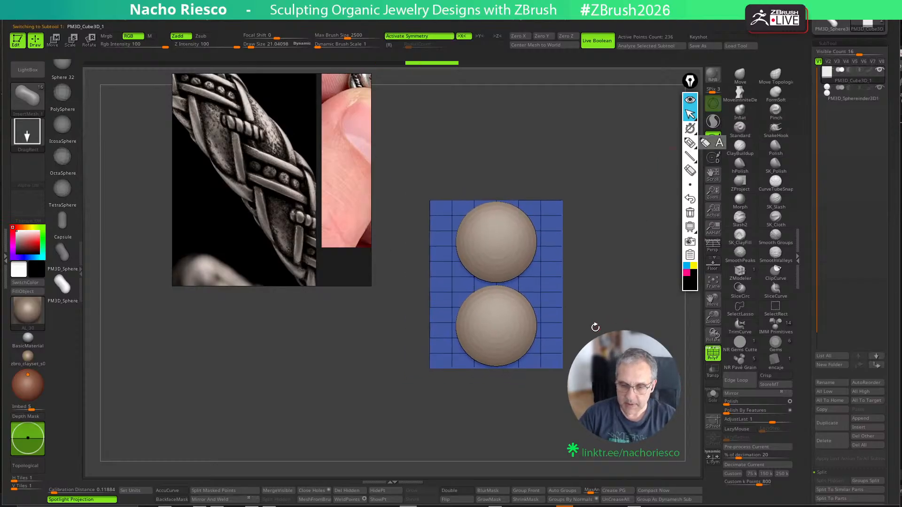
key(w)
drag(468, 287, 459, 286)
key(q)
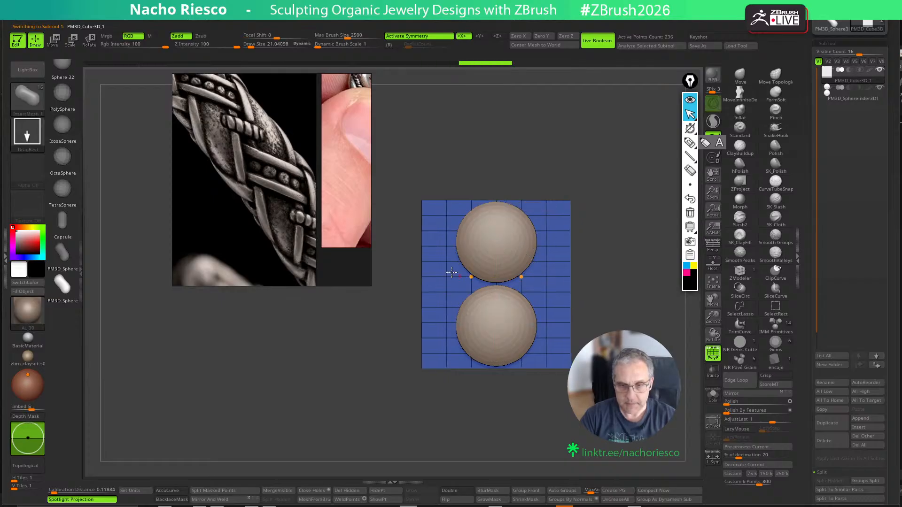
Mask the block's outer edges, narrow its inner edge loops along X to fit the two spheres, and clear the mask
ctrl+drag(397, 170, 447, 405)
key(w)
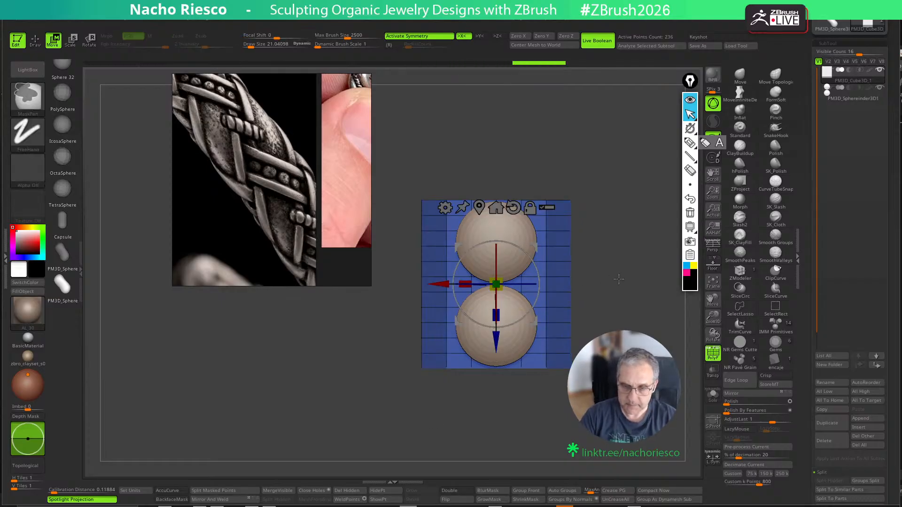
drag(438, 284, 426, 284)
key(ctrl+z)
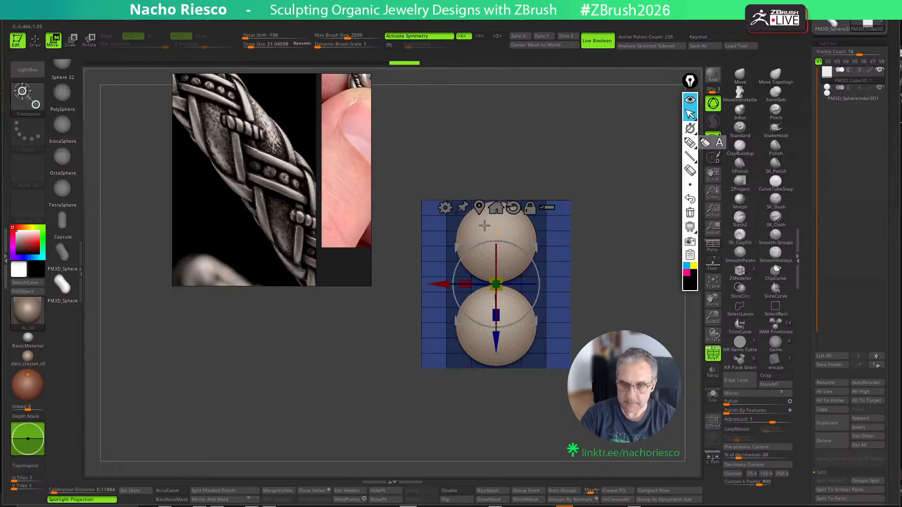
click(479, 208)
alt+right_drag(373, 287, 386, 312)
drag(381, 315, 366, 317)
key(q)
drag(604, 246, 618, 252)
ctrl+drag(643, 203, 636, 209)
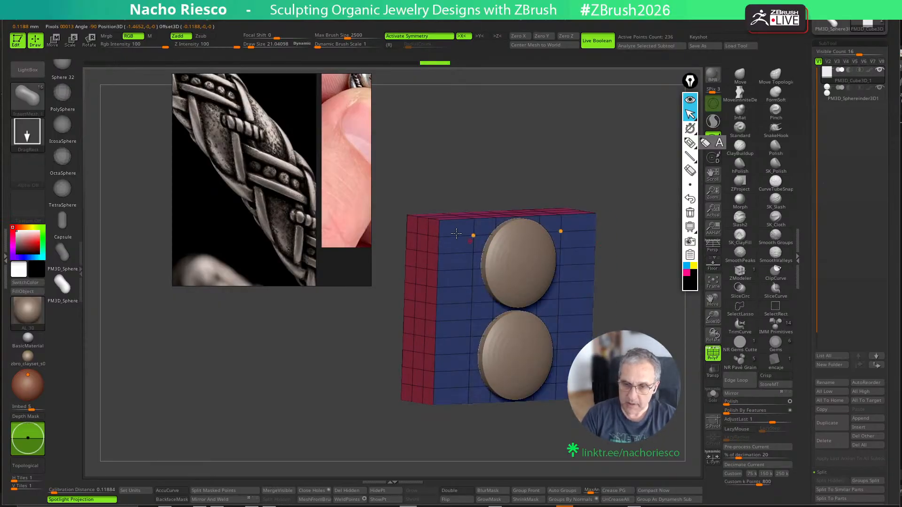
Mark the outer front columns of the block with ZModeler and extrude them into raised side rails using QMesh with Polygroup All
click(740, 272)
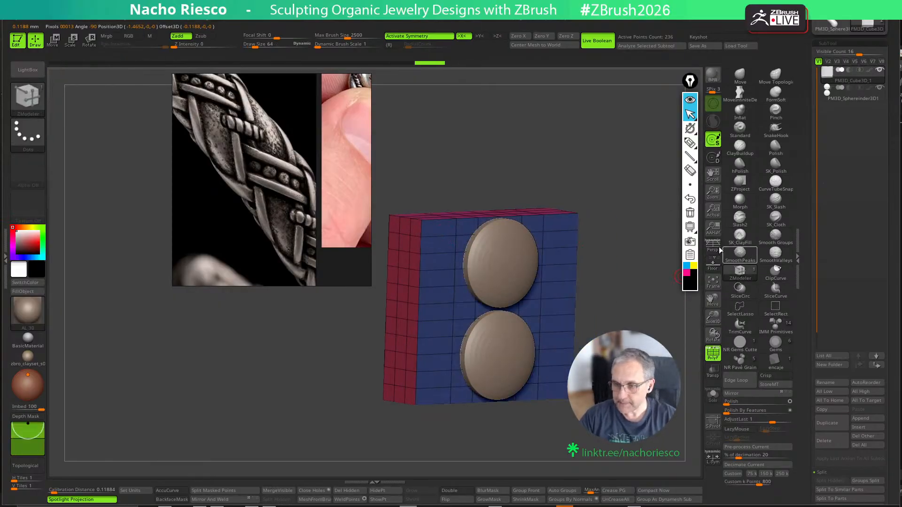
drag(438, 221, 436, 399)
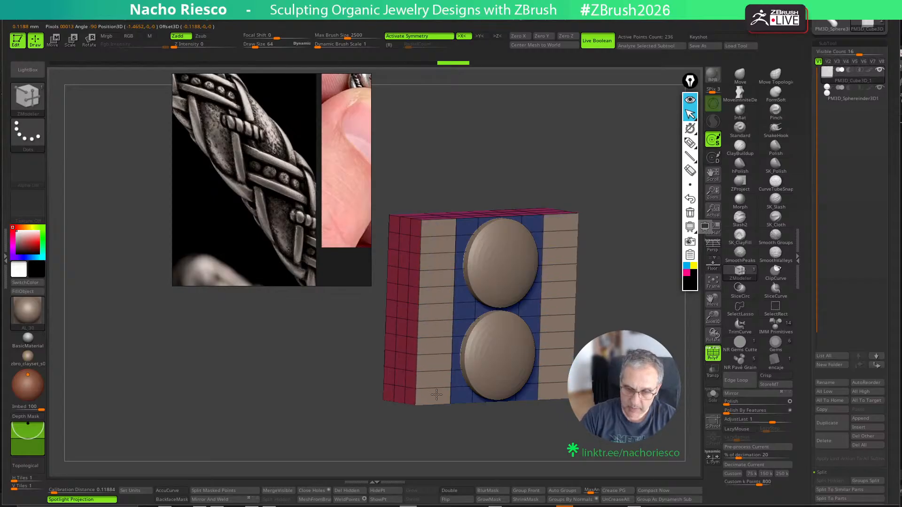
drag(623, 276, 426, 279)
key(space)
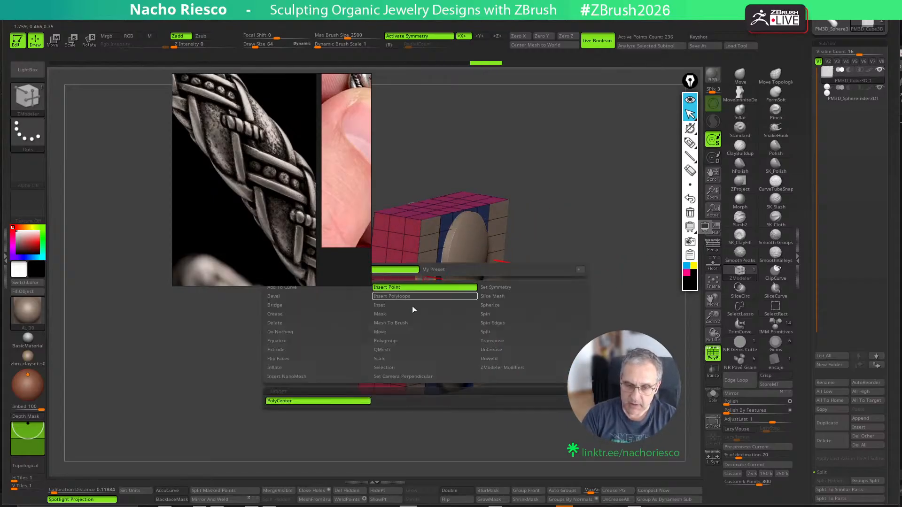
click(395, 351)
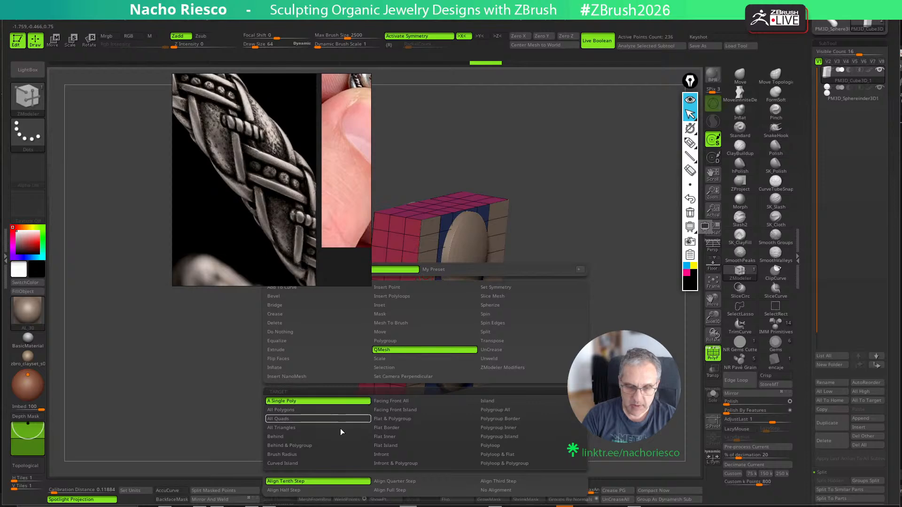
click(493, 410)
drag(423, 311, 452, 319)
Slide the inner base edge loops of the rails toward the spheres with ZModeler's Slide on EdgeLoop Complete, sloping the inner walls
mouse_move(628, 266)
mouse_down()
mouse_move(575, 259)
mouse_move(646, 216)
mouse_move(646, 308)
mouse_move(684, 297)
mouse_up()
key(w)
key(q)
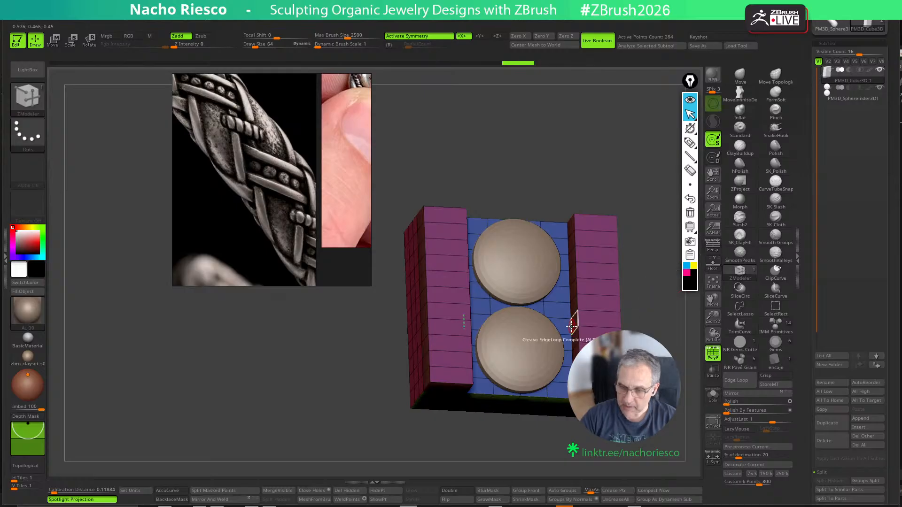
key(space)
click(646, 357)
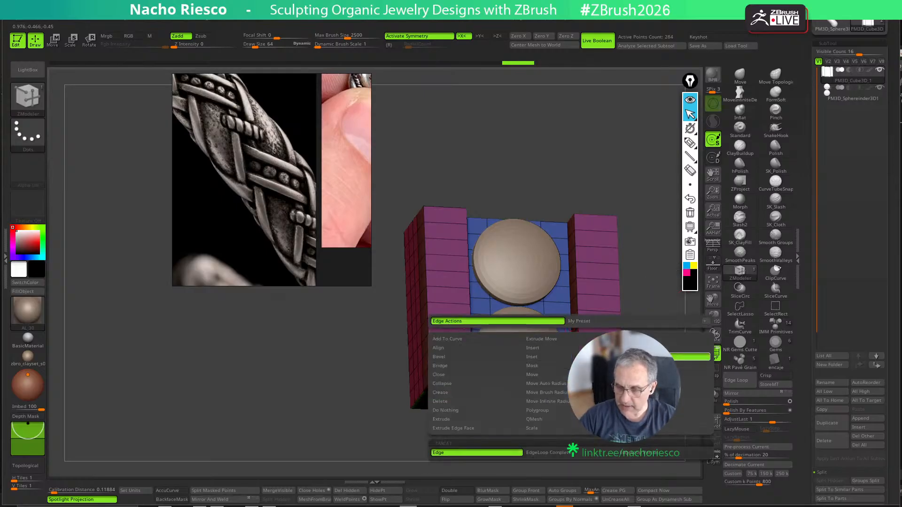
click(551, 456)
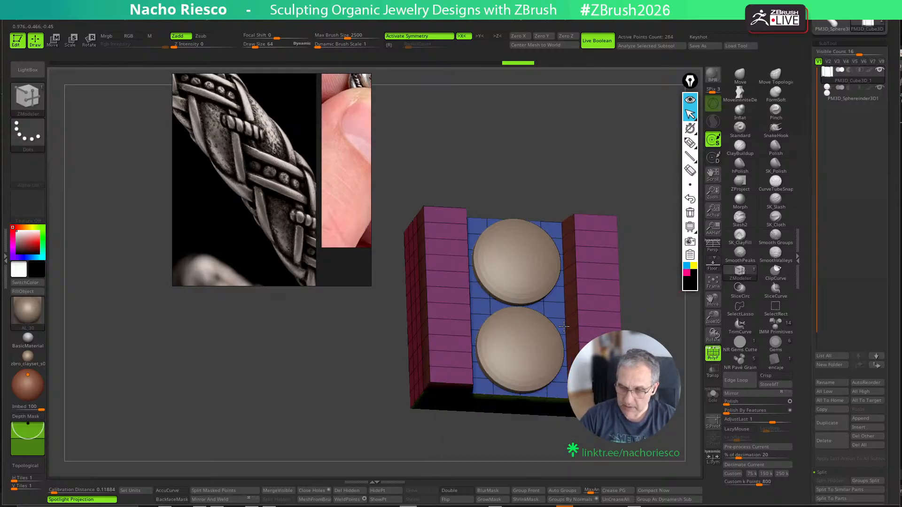
Mask the front portion of the block in the end view and move its back face along Y to thicken the base
shift+drag(625, 376, 588, 388)
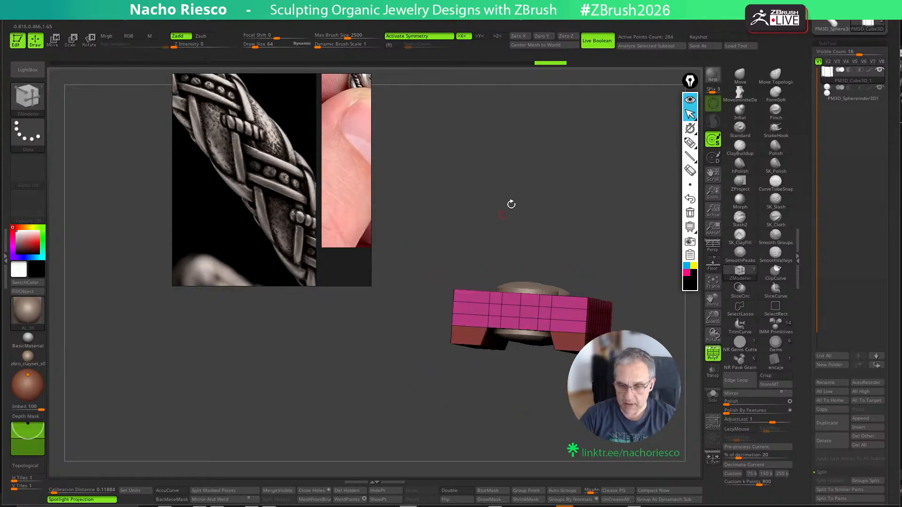
shift+drag(512, 205, 445, 251)
key(w)
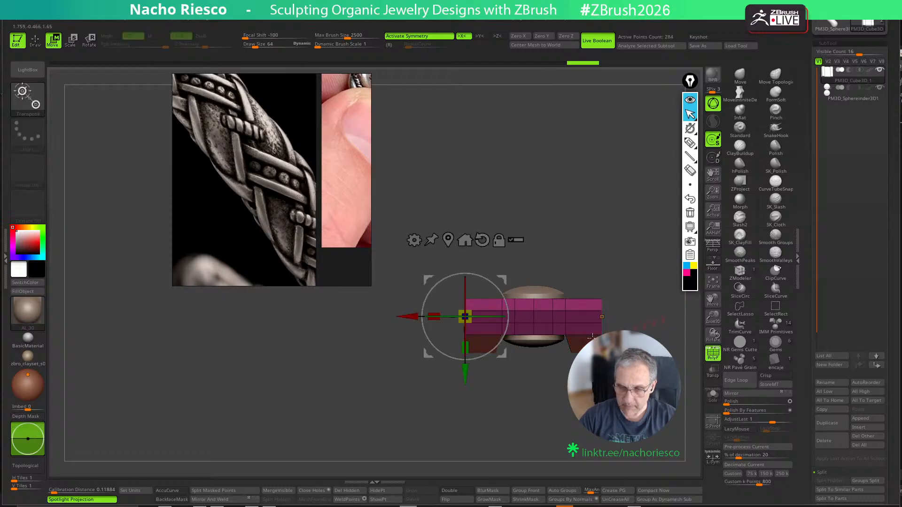
drag(465, 374, 465, 356)
key(q)
mouse_move(639, 324)
mouse_down()
mouse_move(653, 291)
mouse_move(656, 328)
mouse_move(618, 318)
mouse_move(606, 329)
mouse_move(677, 359)
mouse_up()
Move the reference image clear of the model and set the ZModeler polygon action to Delete for a single polygon
drag(568, 199, 617, 201)
key(space)
click(417, 330)
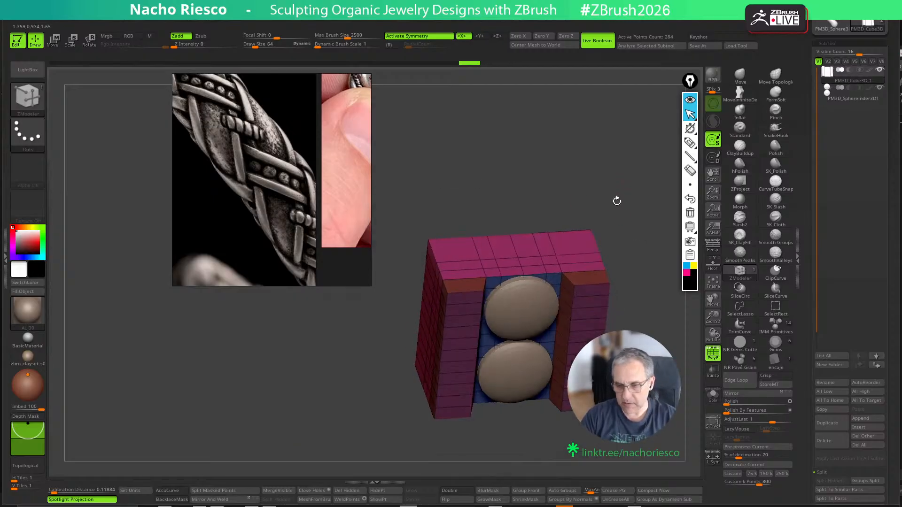
key(space)
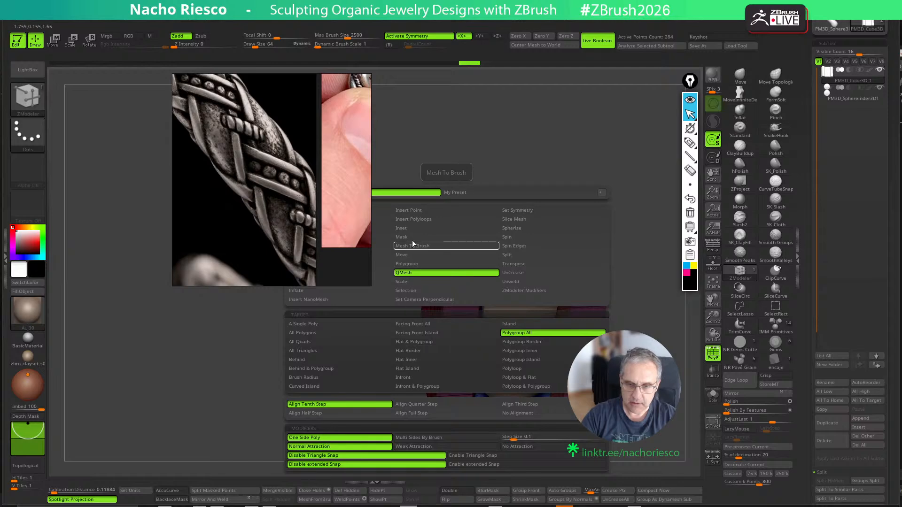
click(480, 299)
drag(285, 83, 210, 99)
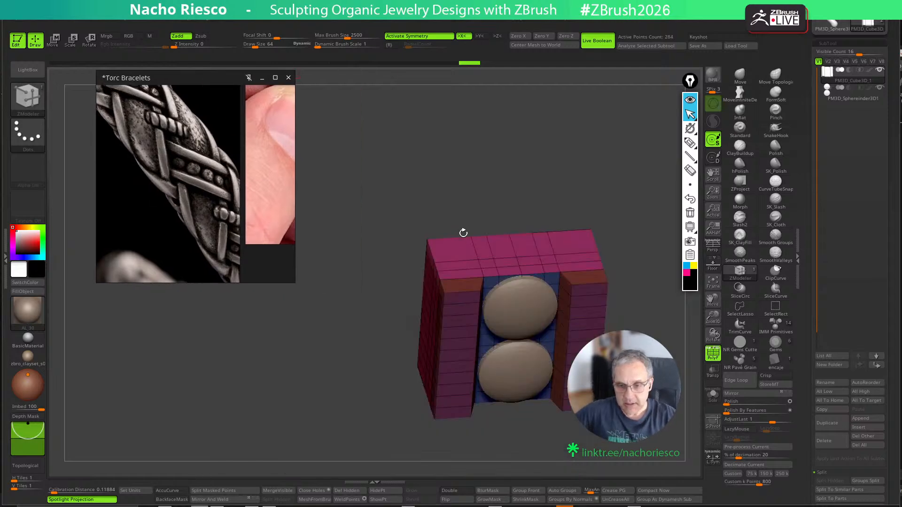
key(space)
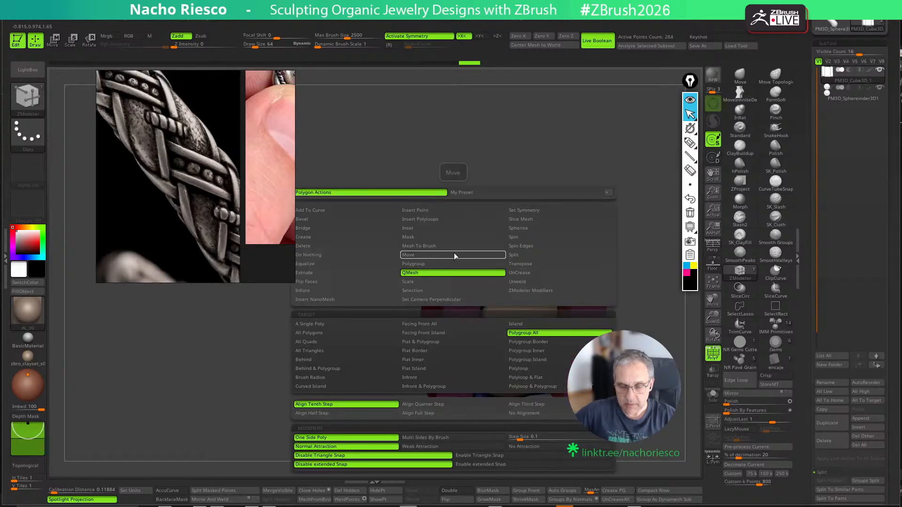
click(413, 264)
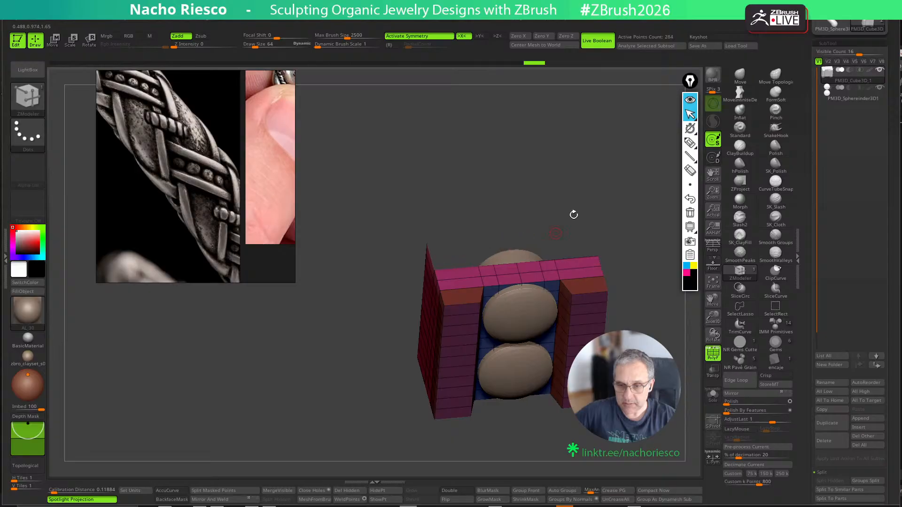
Delete the polygons closing one end of the block and turn on Double-sided display
mouse_move(574, 214)
mouse_down()
mouse_move(466, 296)
mouse_move(494, 284)
mouse_up()
click(456, 492)
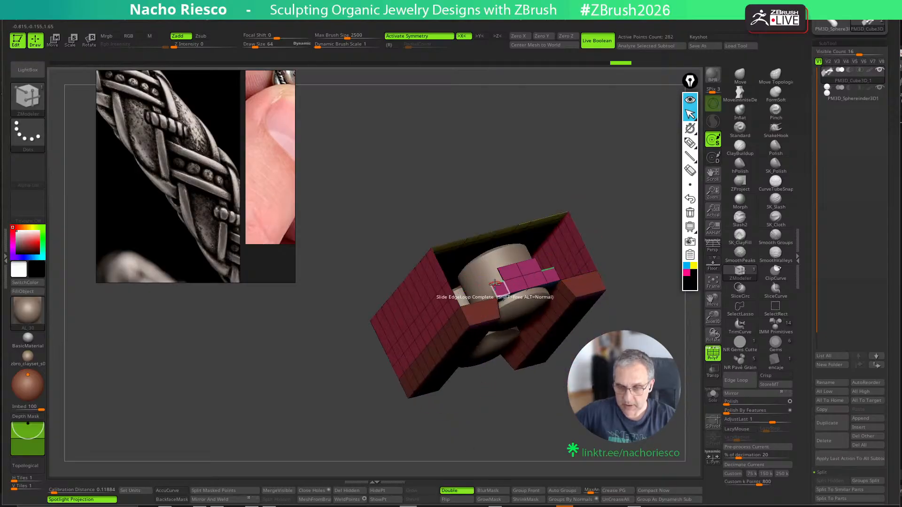
key(ctrl+z)
key(ctrl+z)
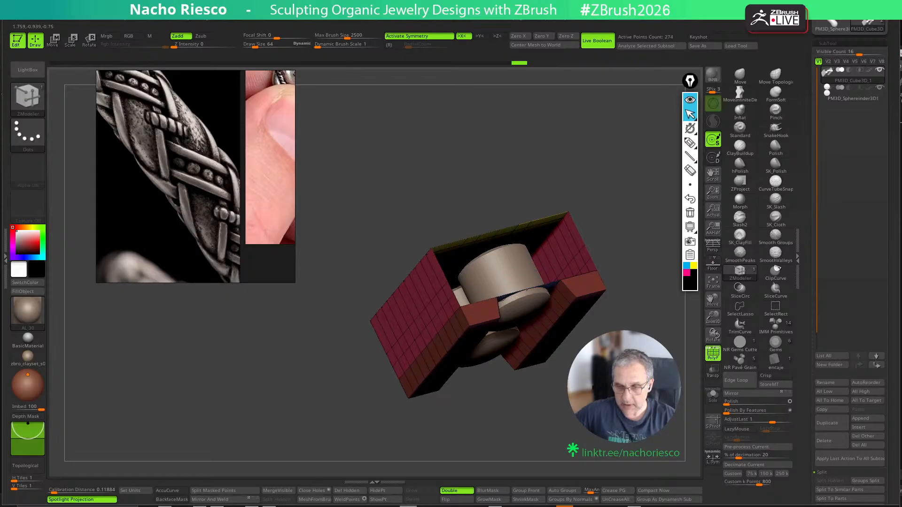
Delete all polygons of the block's opposite end face so the segment is open at both ends
drag(540, 188, 626, 275)
click(452, 244)
click(479, 249)
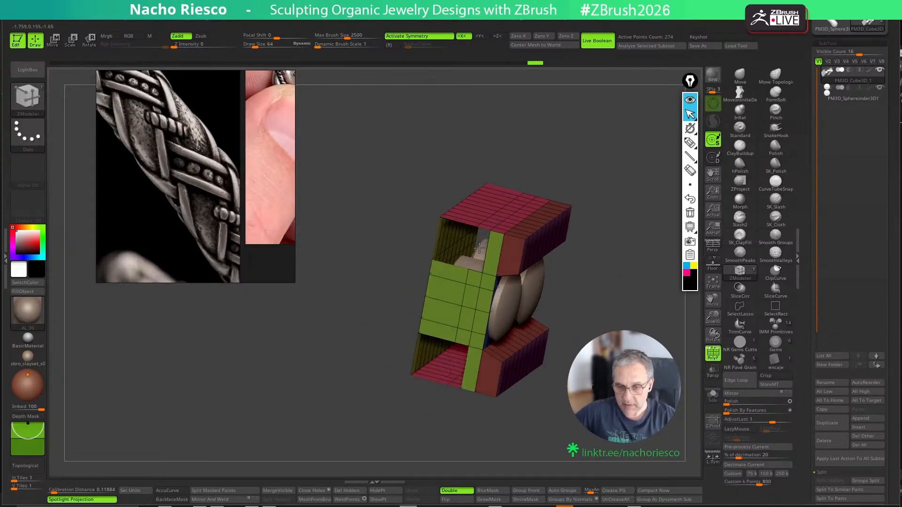
click(501, 254)
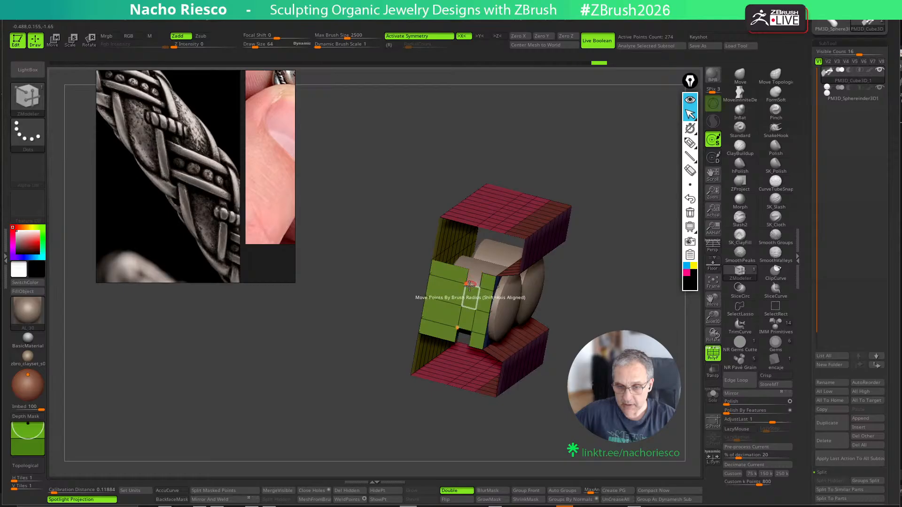
click(444, 275)
click(444, 301)
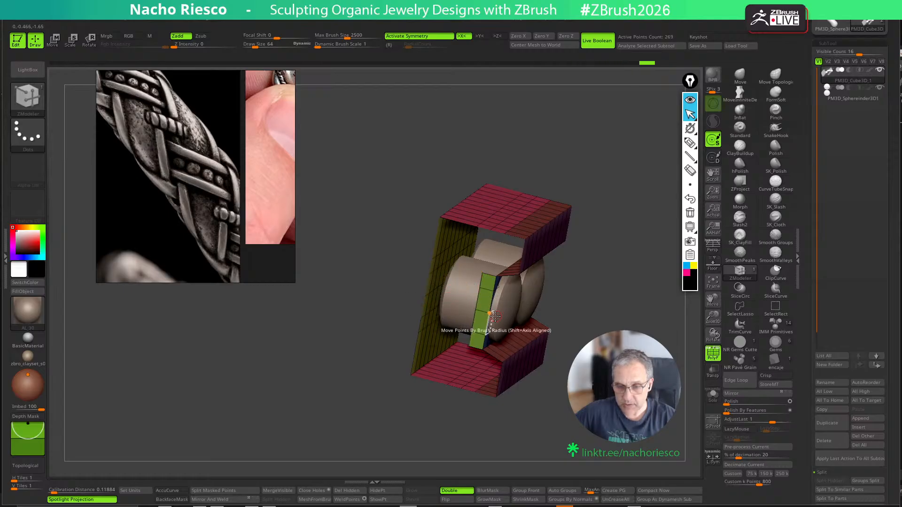
click(486, 324)
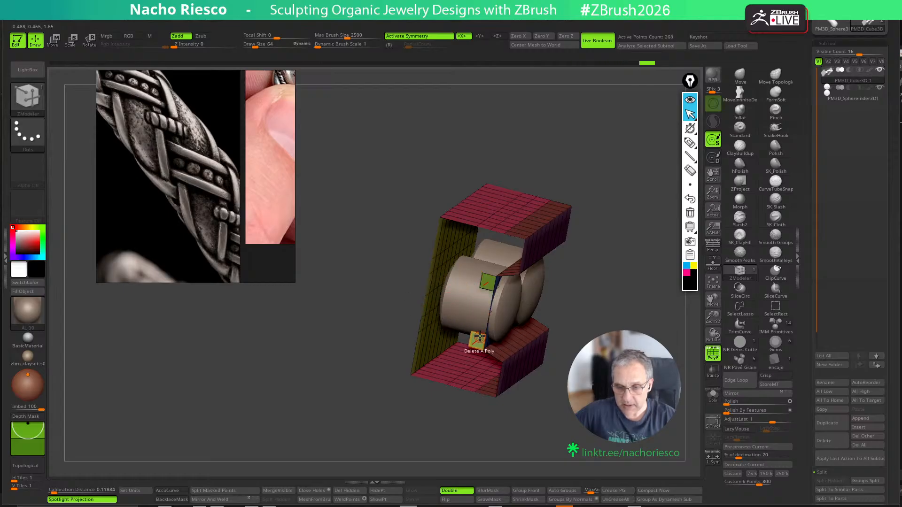
click(488, 282)
click(477, 340)
Try duplicating the open segment end to end along its length in the front view, and undo the copy
shift+drag(578, 263, 610, 235)
drag(559, 420, 458, 275)
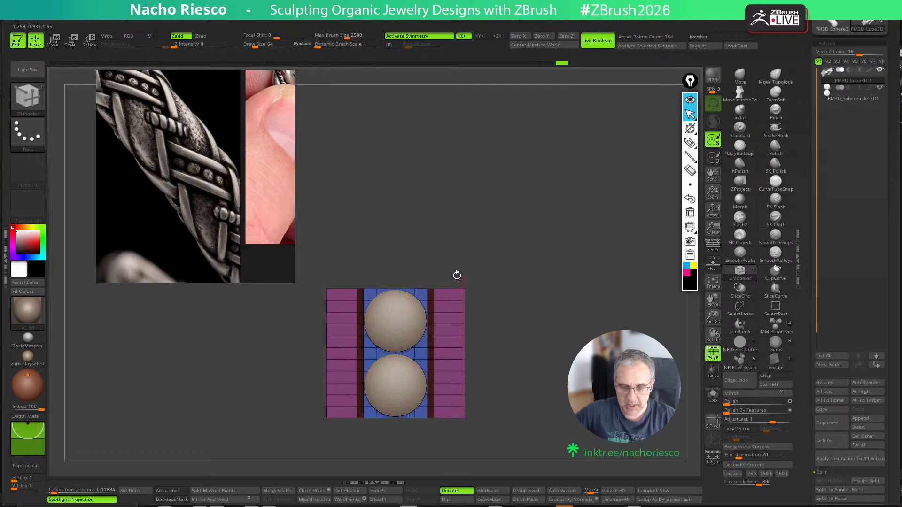
drag(493, 234, 578, 260)
key(w)
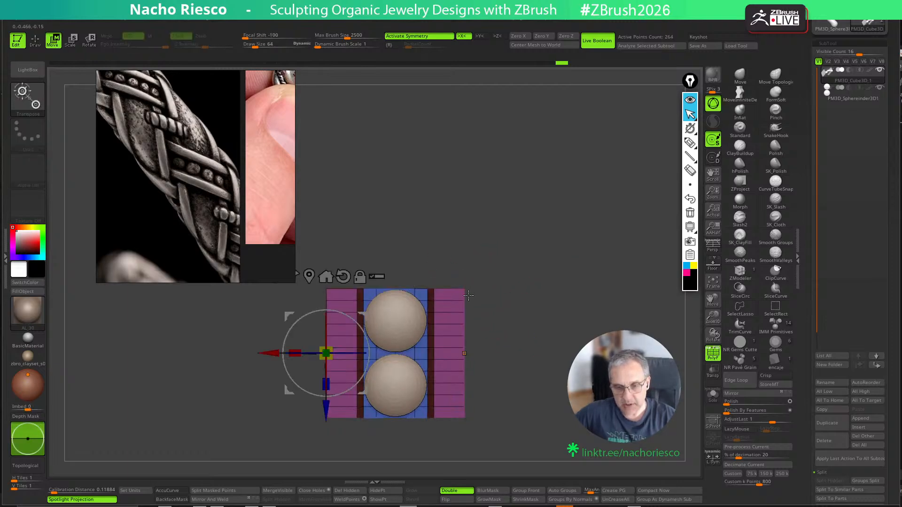
ctrl+drag(327, 371, 327, 238)
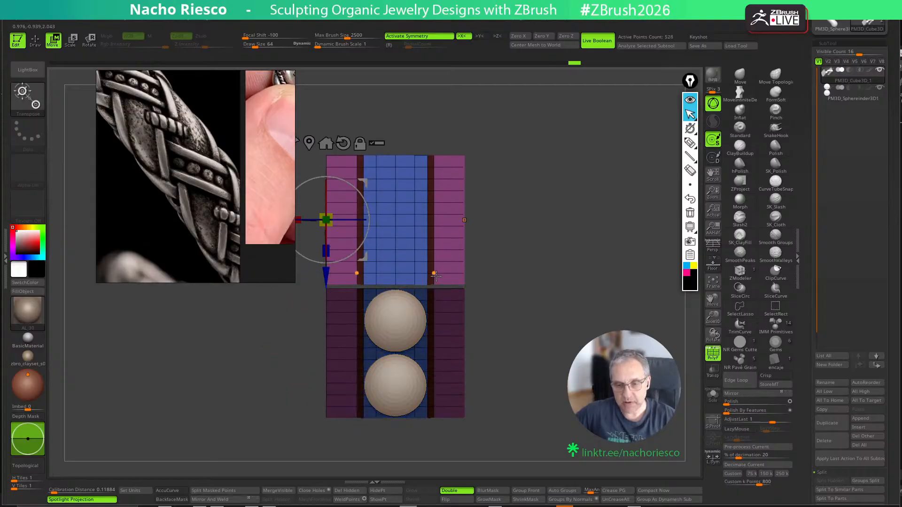
key(ctrl+z)
Inspect the segment's open ends, rails and sphere alignment from an angled view and from the front
mouse_move(550, 319)
mouse_down()
mouse_move(559, 319)
mouse_move(555, 348)
mouse_move(554, 324)
mouse_up()
key(q)
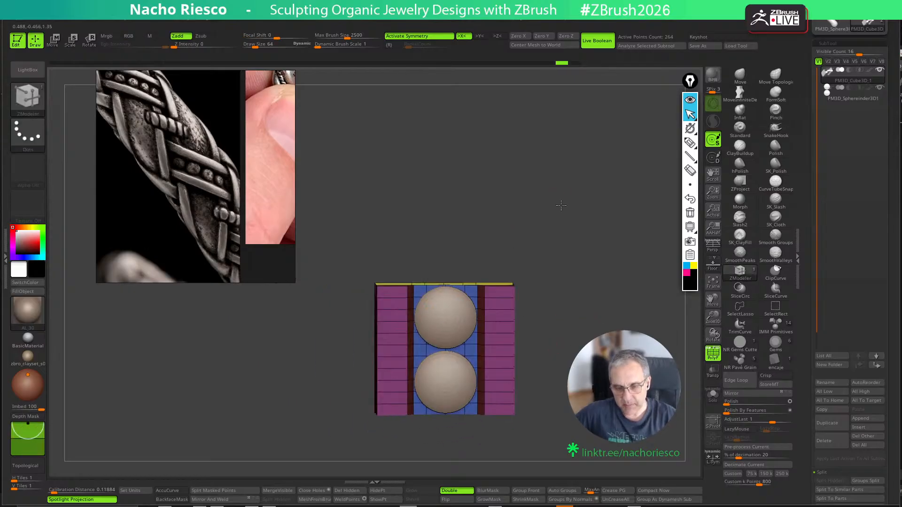
right_drag(397, 292, 397, 322)
right_drag(545, 305, 551, 336)
ctrl+right_drag(551, 336, 554, 358)
shift+right_drag(640, 316, 625, 233)
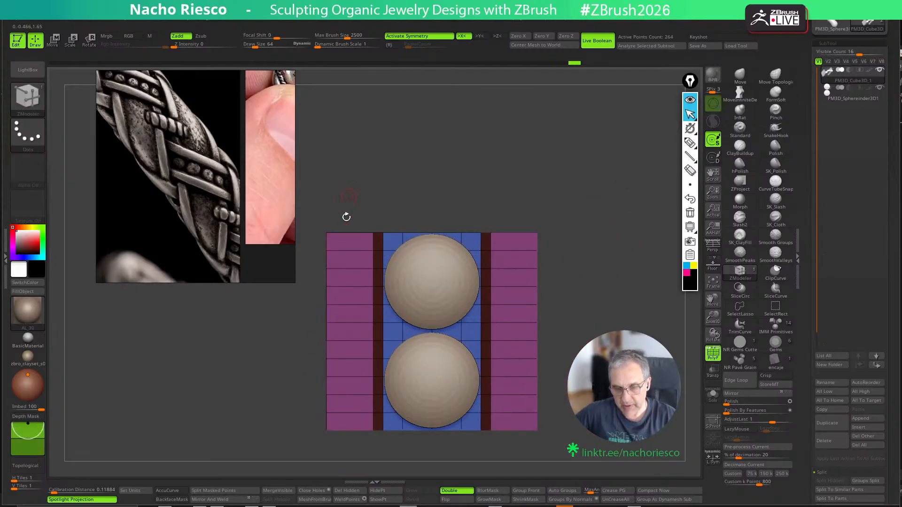
right_drag(544, 282, 357, 226)
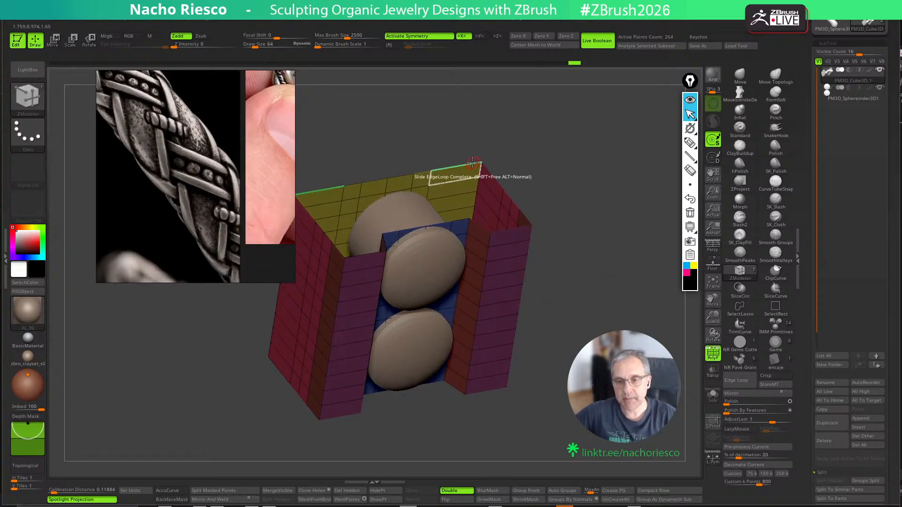
shift+right_drag(462, 165, 651, 273)
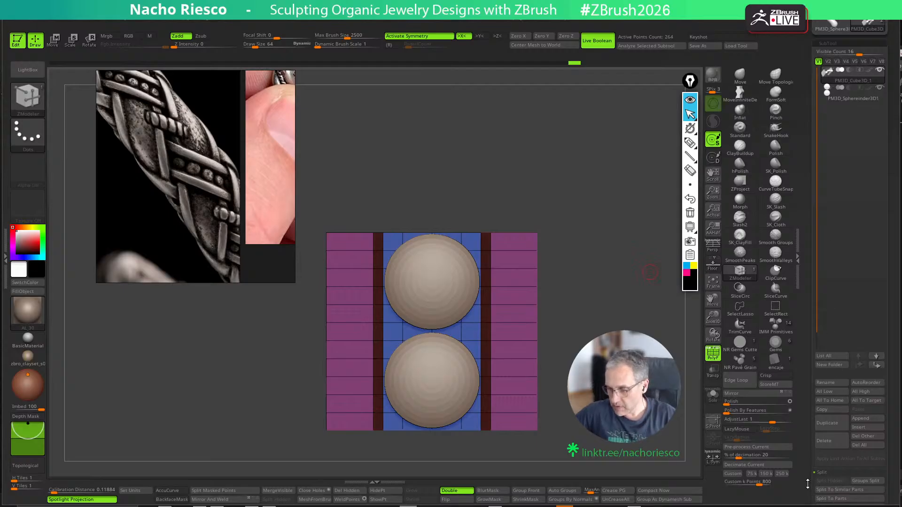
Merge the visible block and sphere subtools into one mesh with MergeVisible and make the merged tool active
drag(808, 485, 840, 368)
click(835, 357)
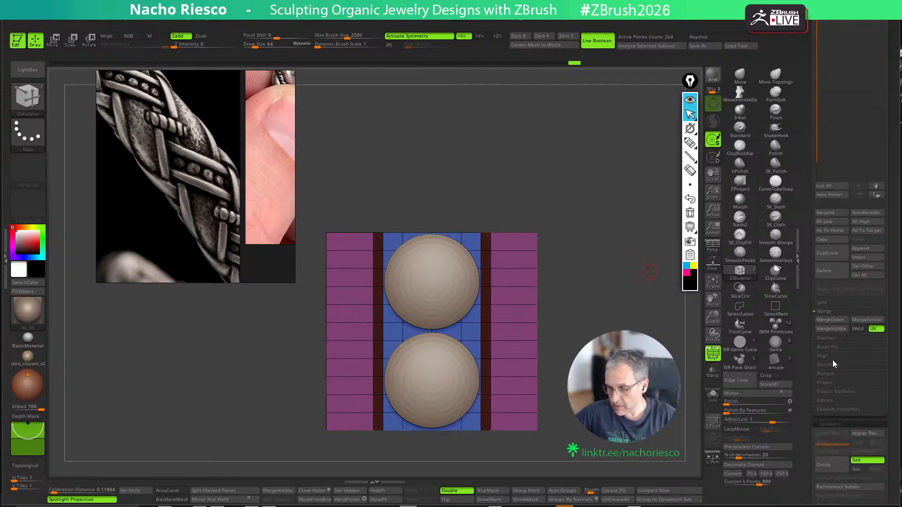
click(836, 329)
click(818, 342)
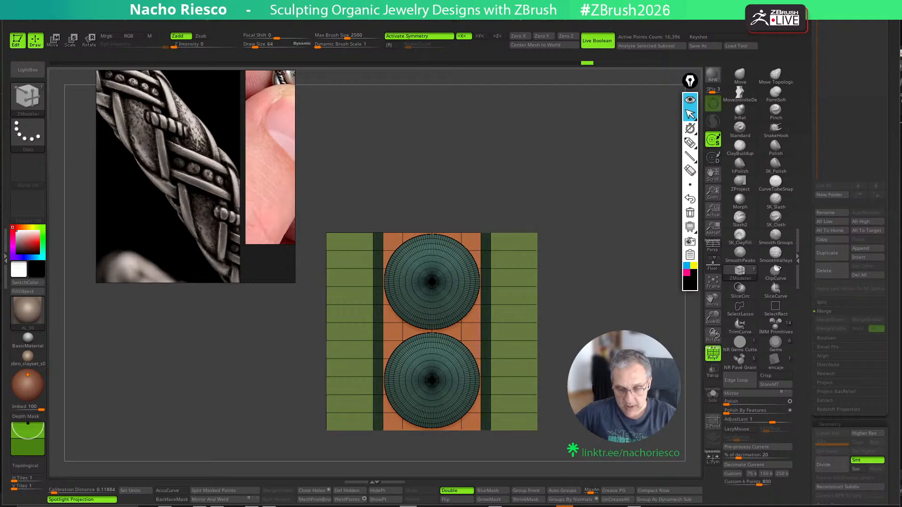
Create a new InsertMesh brush from the merged beaded segment
key(b)
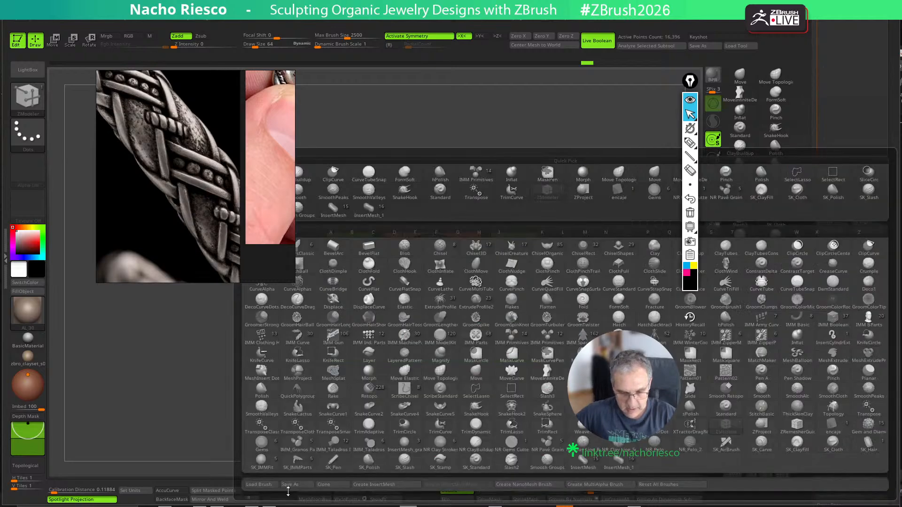
click(399, 486)
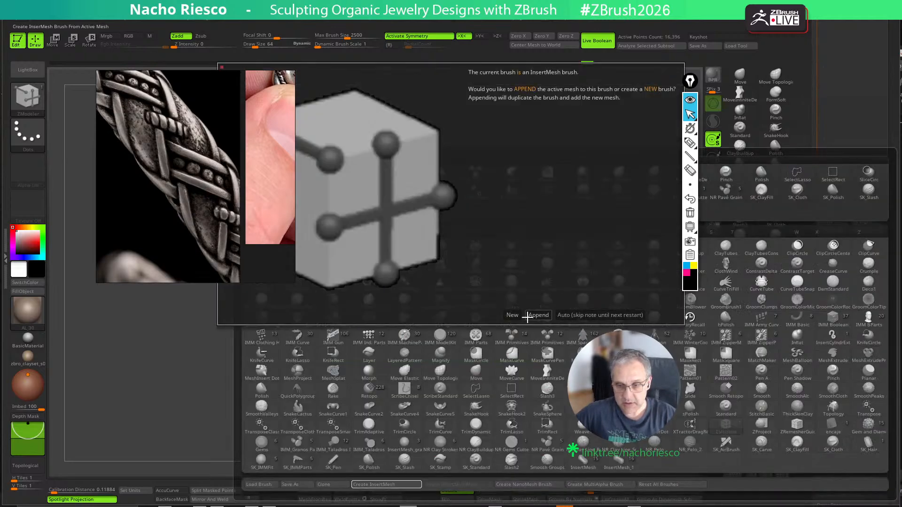
click(512, 315)
alt+drag(595, 204, 526, 195)
drag(804, 165, 804, 305)
mouse_move(422, 21)
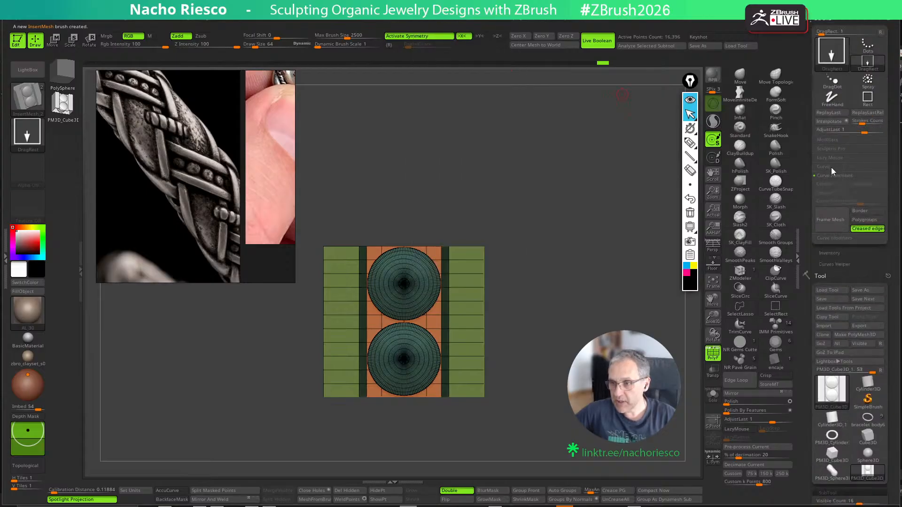
Turn on Curve Mode for the new InsertMesh brush and switch off symmetry
click(831, 168)
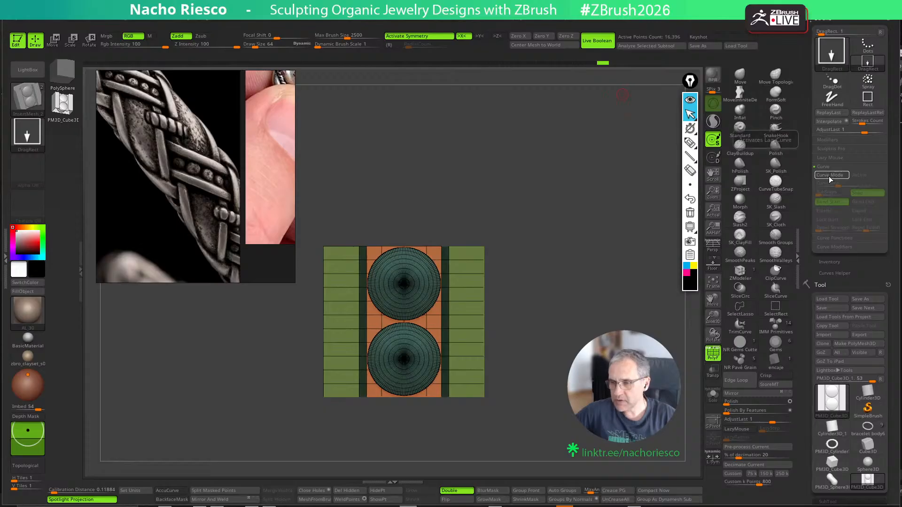
click(830, 175)
alt+drag(551, 323, 446, 361)
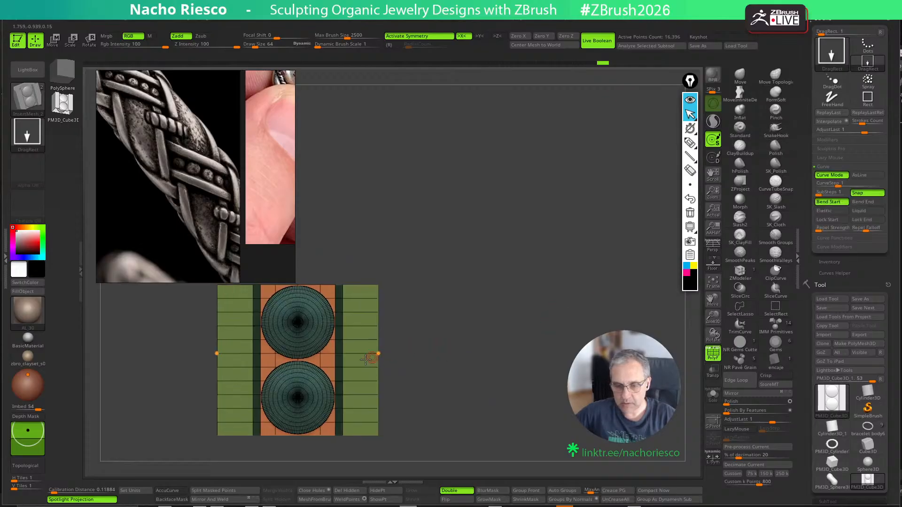
drag(576, 162, 577, 163)
key(ctrl+z)
key(x)
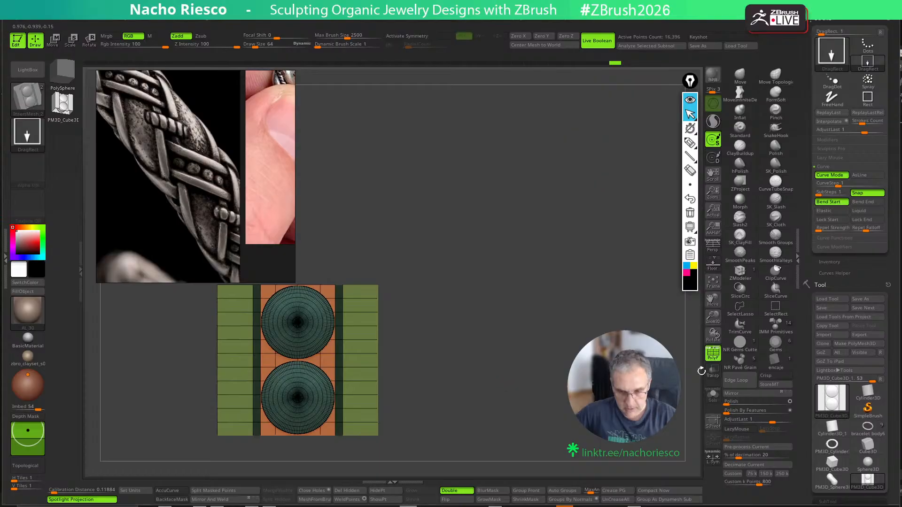
Try a brush stroke beside the segment with the polyframe hidden and a draw size of about 135, and undo it
click(714, 356)
key(s)
drag(462, 331, 466, 331)
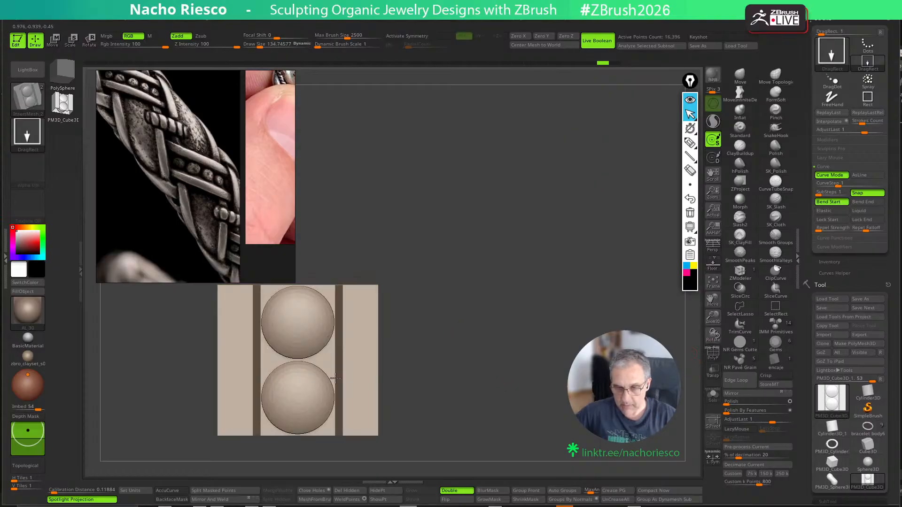
drag(583, 149, 583, 149)
drag(608, 286, 620, 226)
key(ctrl+z)
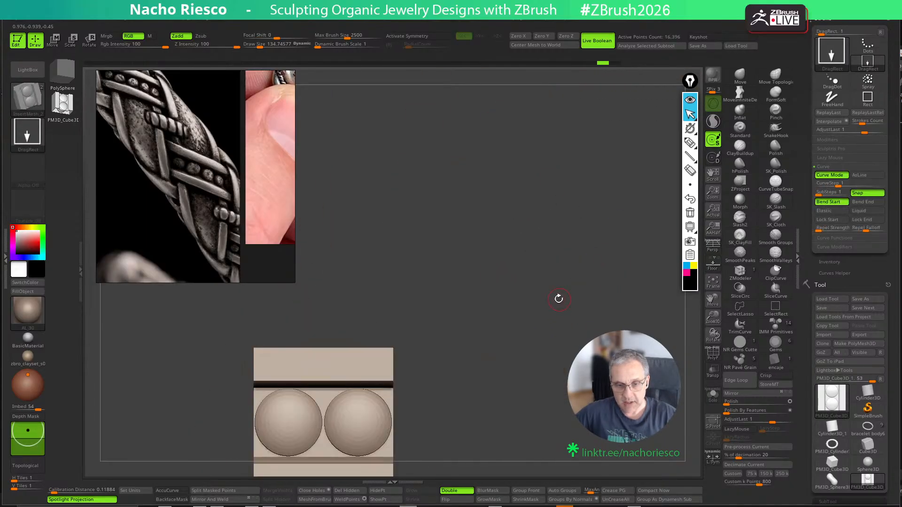
Turn on Weld Points and turn off Tri Parts in the new brush's modifiers
drag(557, 298, 534, 294)
alt+drag(534, 294, 606, 178)
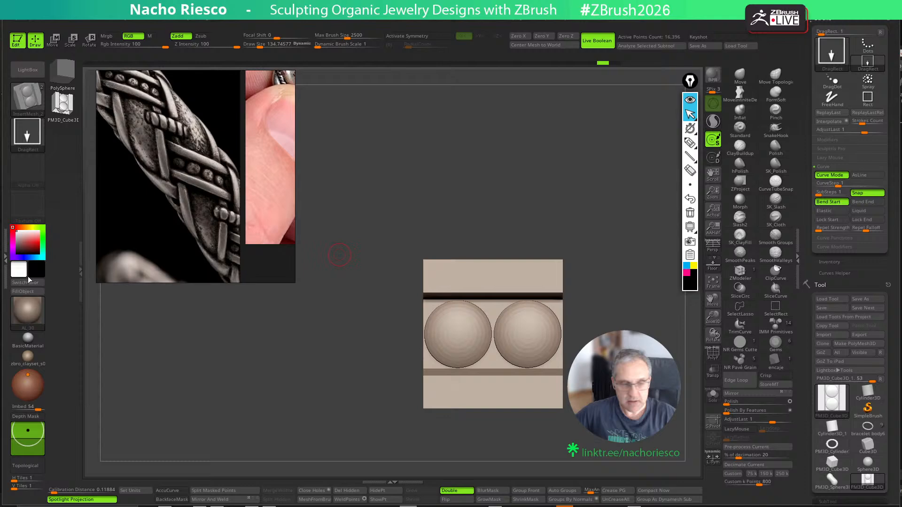
click(6, 263)
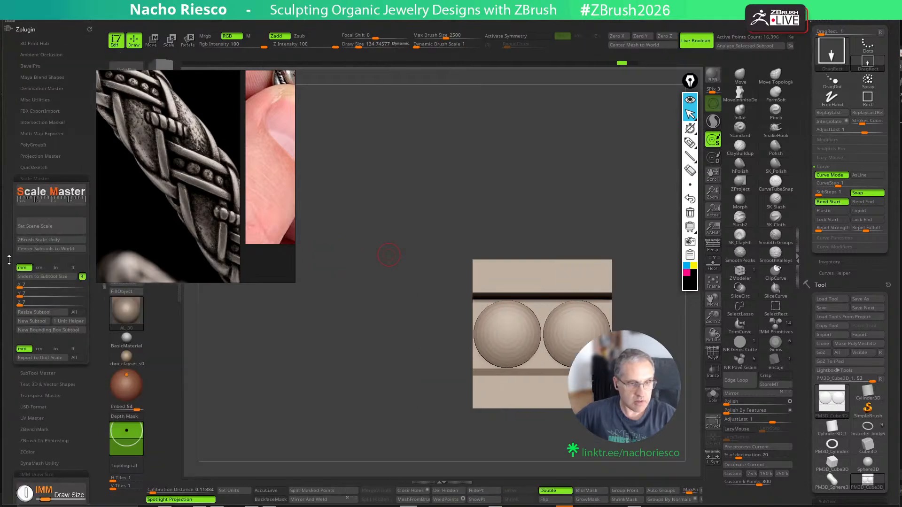
click(26, 29)
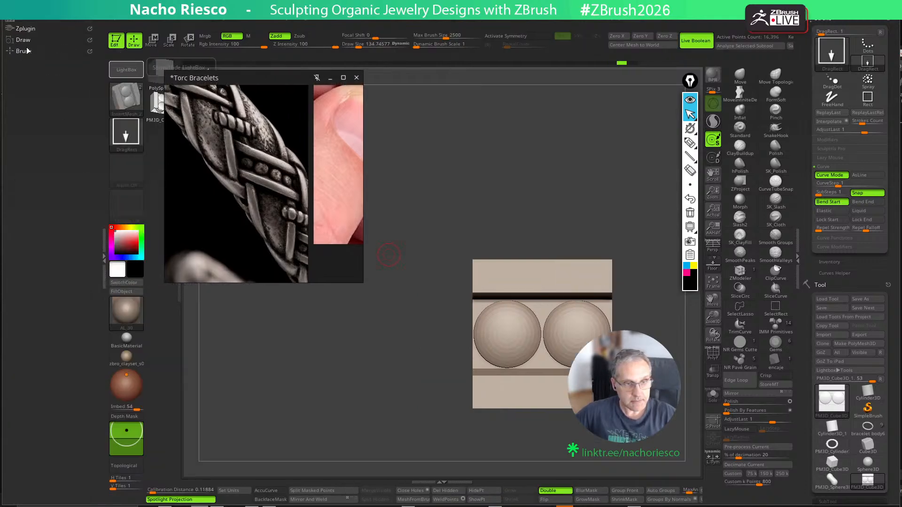
click(23, 51)
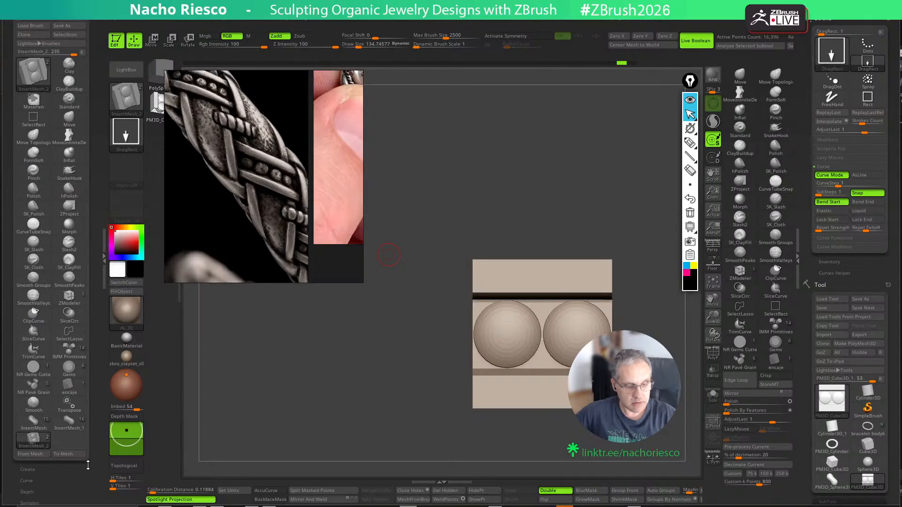
mouse_move(88, 465)
mouse_down()
mouse_move(80, 390)
mouse_move(94, 337)
mouse_up()
click(36, 347)
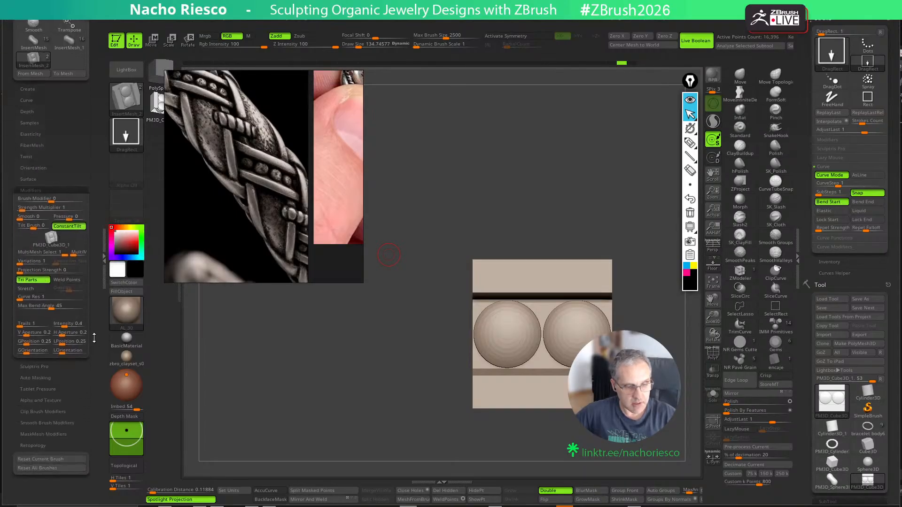
click(68, 281)
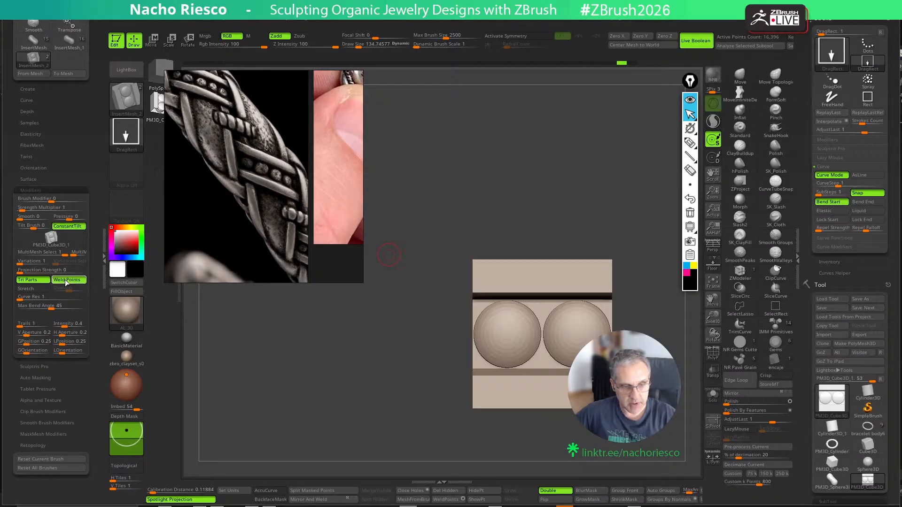
click(28, 282)
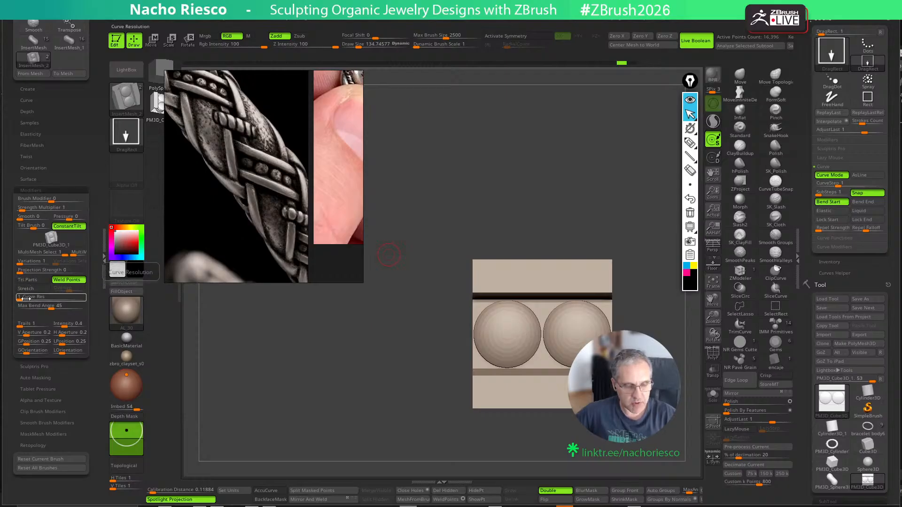
Set the brush's curve resolution to 3 and its maximum bend angle to 90
click(28, 300)
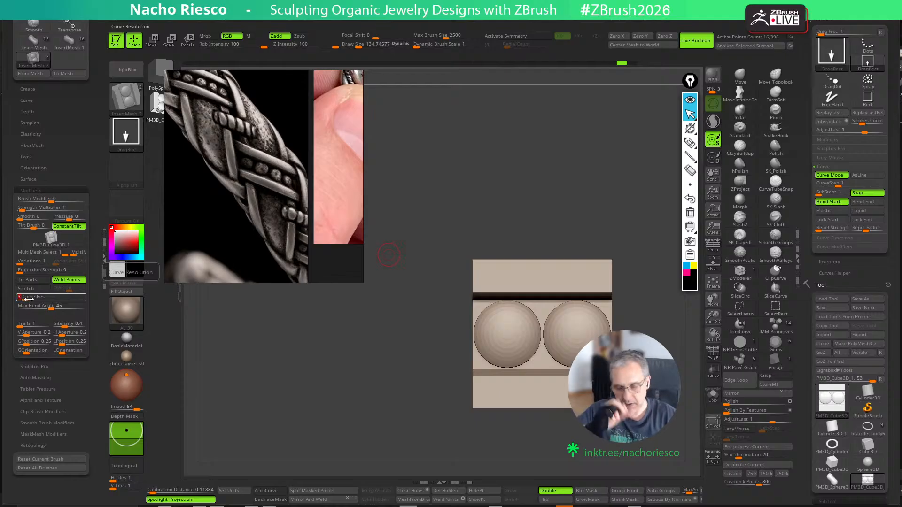
text(3)
key(Return)
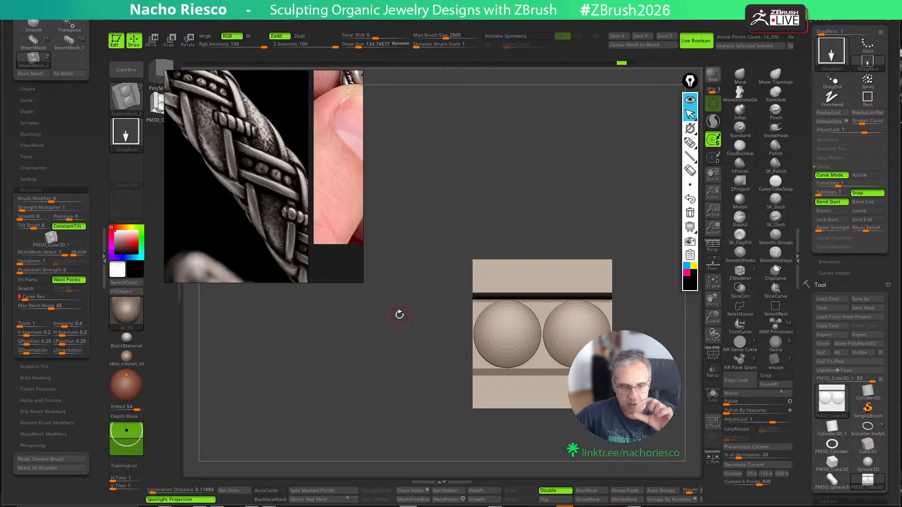
click(47, 308)
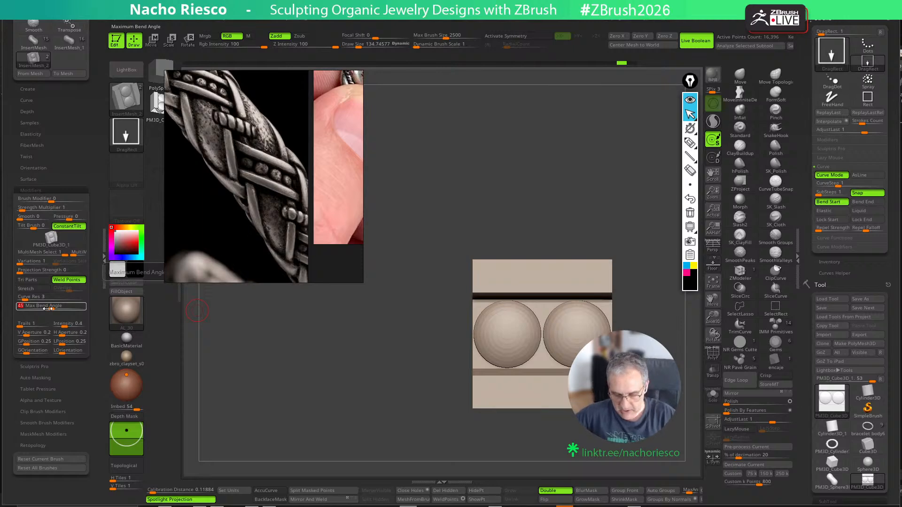
key(Return)
Try the beaded band on a long wavy curve beside the segment, and undo it
alt+drag(523, 129, 411, 185)
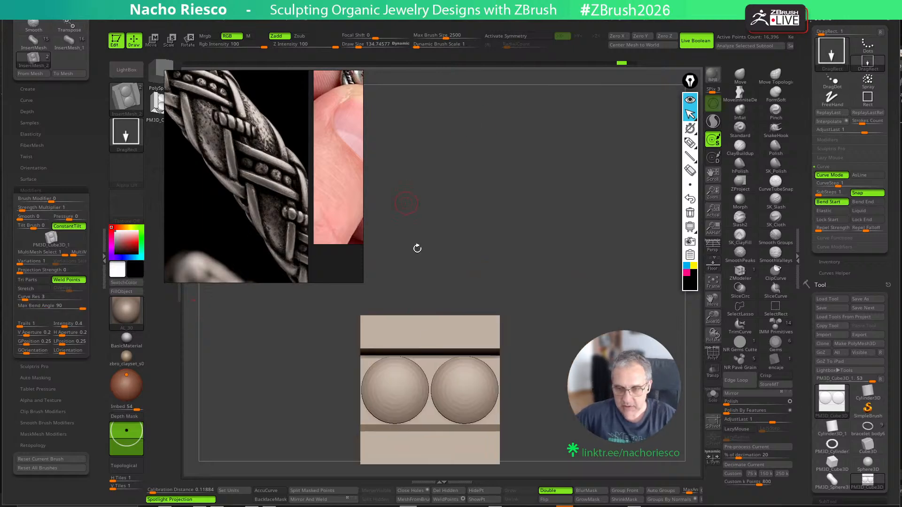
drag(619, 293, 618, 293)
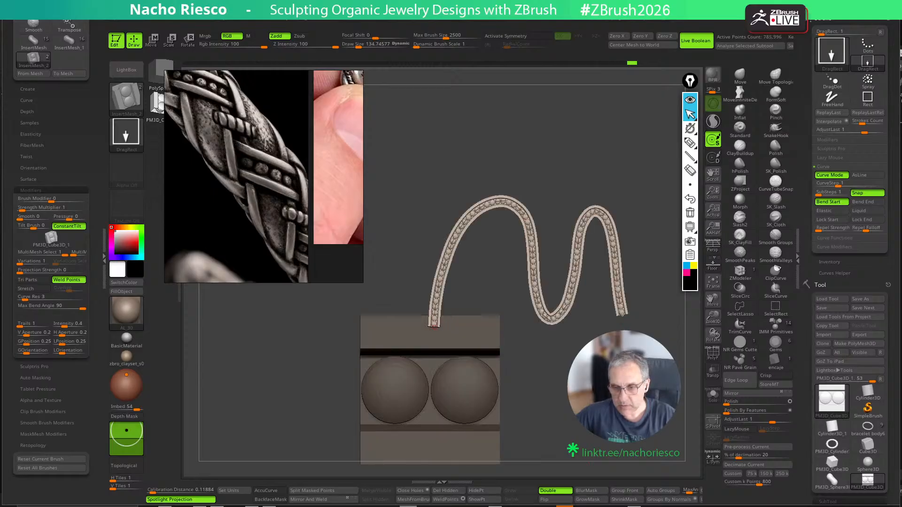
drag(522, 136, 535, 145)
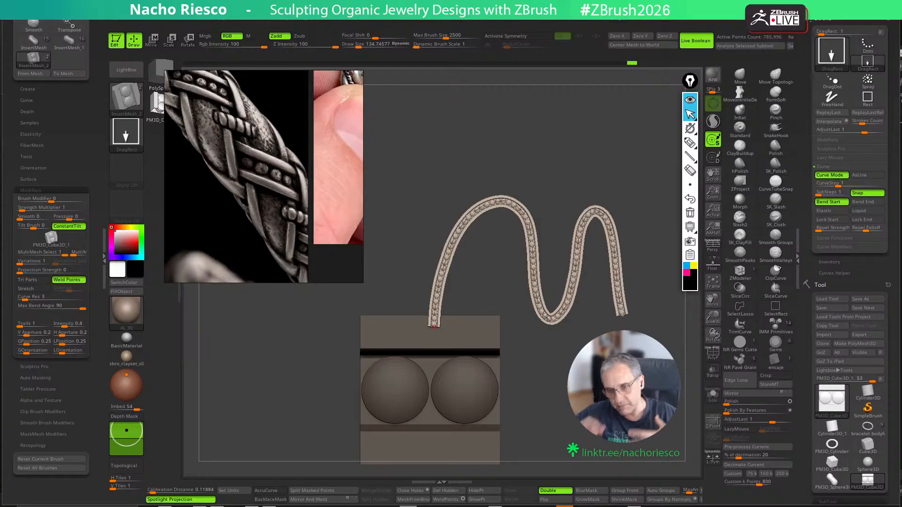
key(ctrl+z)
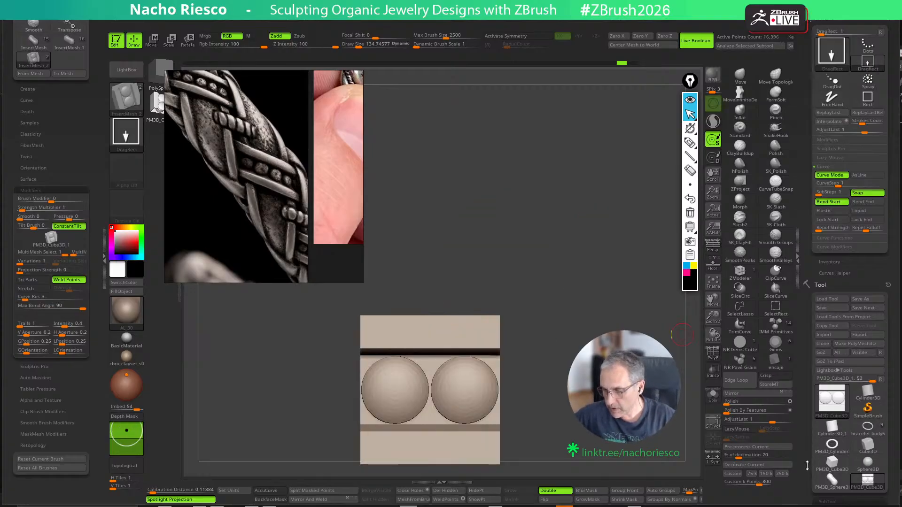
Switch to the bracelet tool, isolate the twisted cord subtool bracelet body6, and display its polyframe
drag(807, 466, 812, 421)
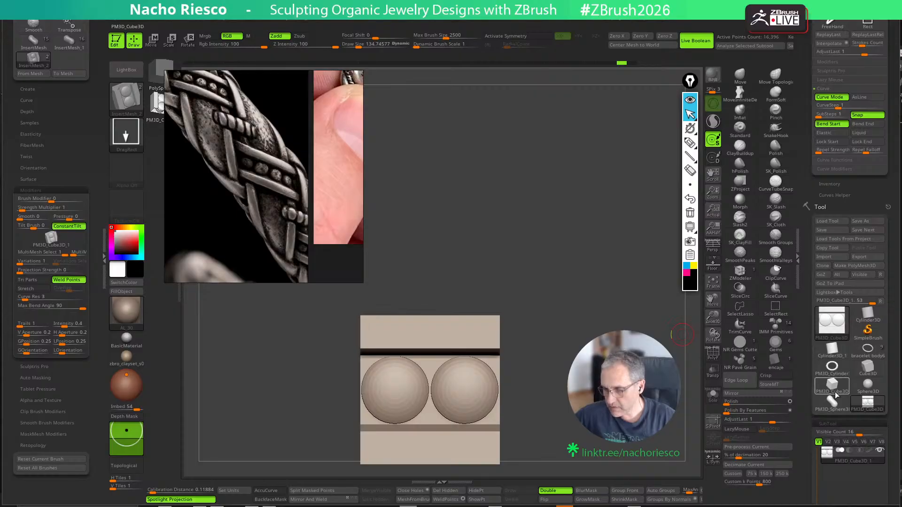
click(872, 356)
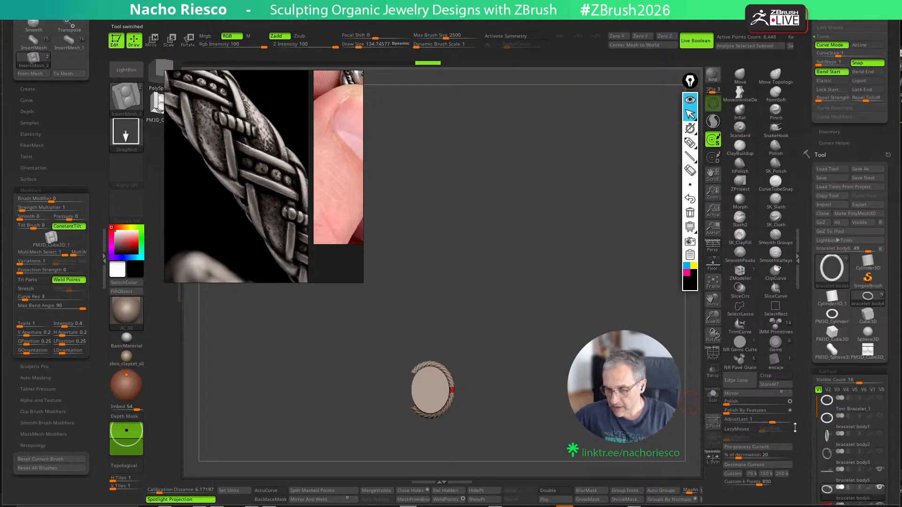
scroll(827, 423, down, 5)
mouse_move(832, 272)
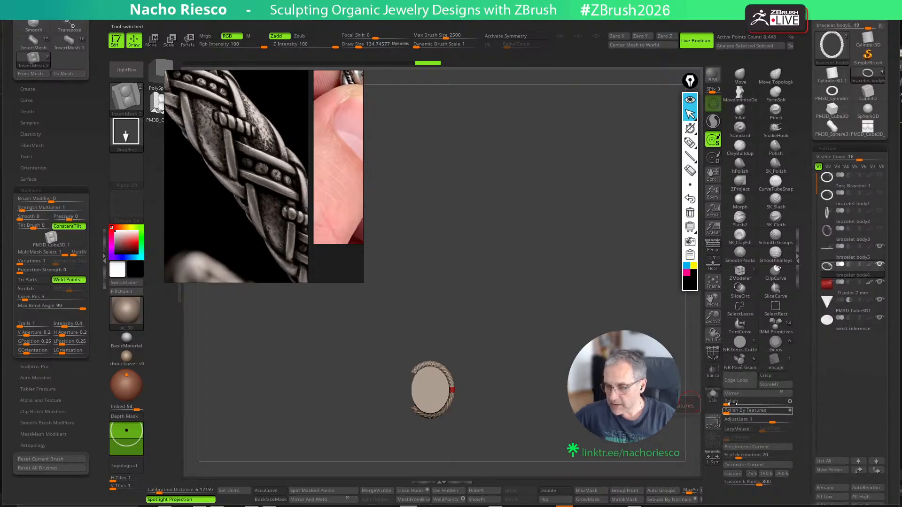
click(713, 395)
mouse_move(567, 303)
alt+mouse_down()
mouse_move(564, 366)
mouse_move(579, 371)
mouse_move(591, 499)
alt+mouse_up()
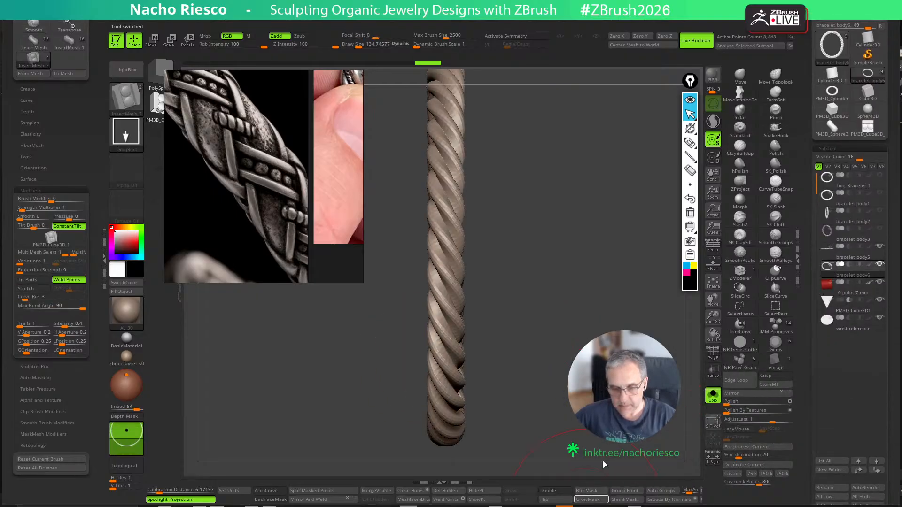
mouse_move(599, 306)
mouse_down()
mouse_move(587, 316)
mouse_move(611, 308)
mouse_up()
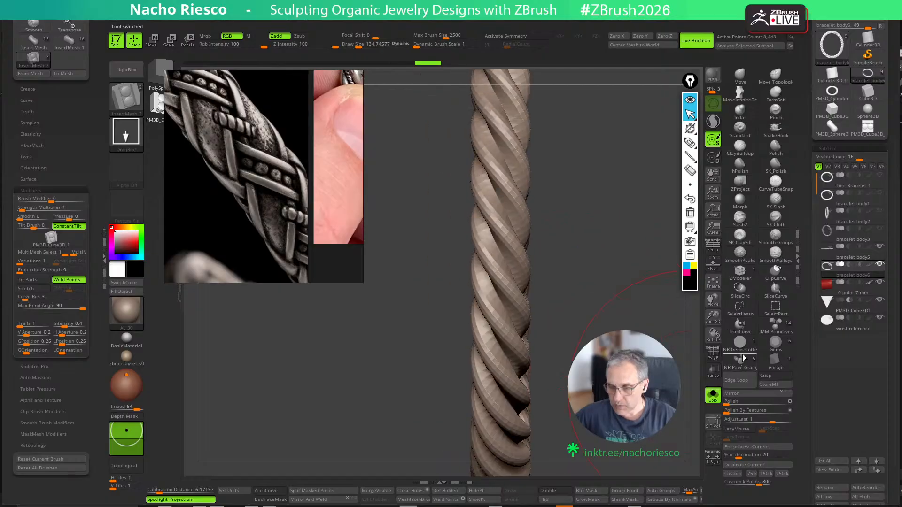
key(shift+f)
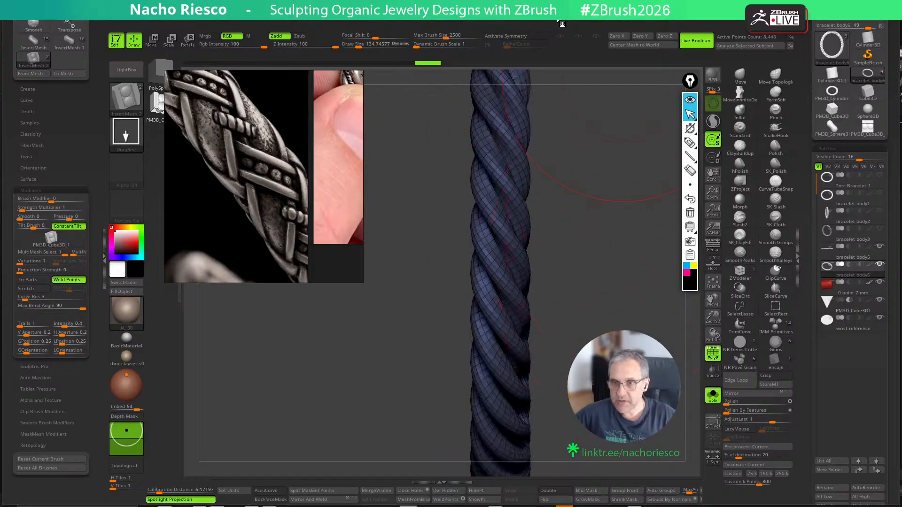
Generate curves along the twisted cord's creased edges with Frame Mesh
click(523, 22)
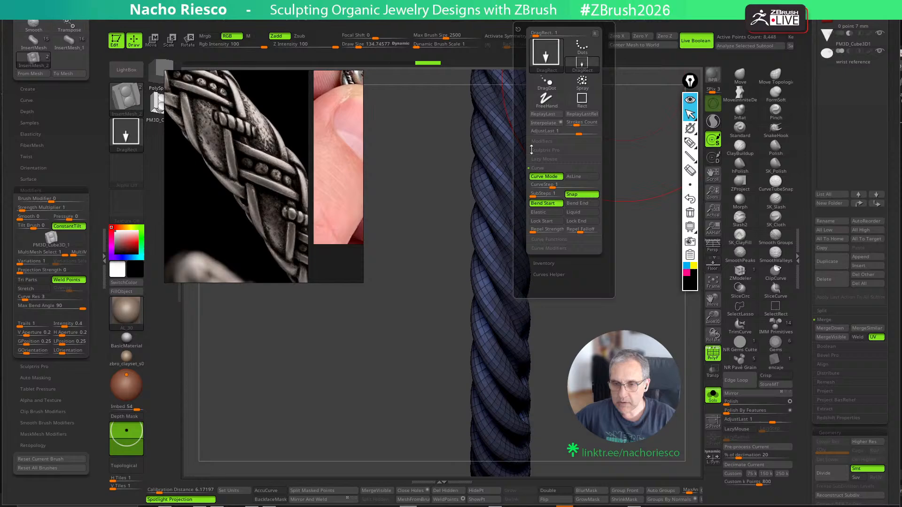
click(563, 242)
click(557, 229)
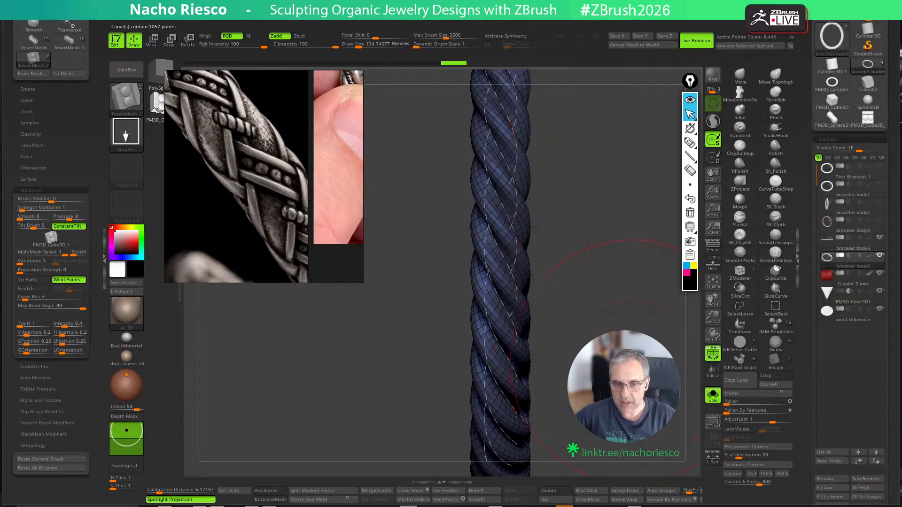
Try the beaded brush on the cord's framed curves at a draw size of about 21, check the whole bracelet, and undo the insertion
drag(619, 359, 635, 352)
key(s)
drag(606, 304, 576, 304)
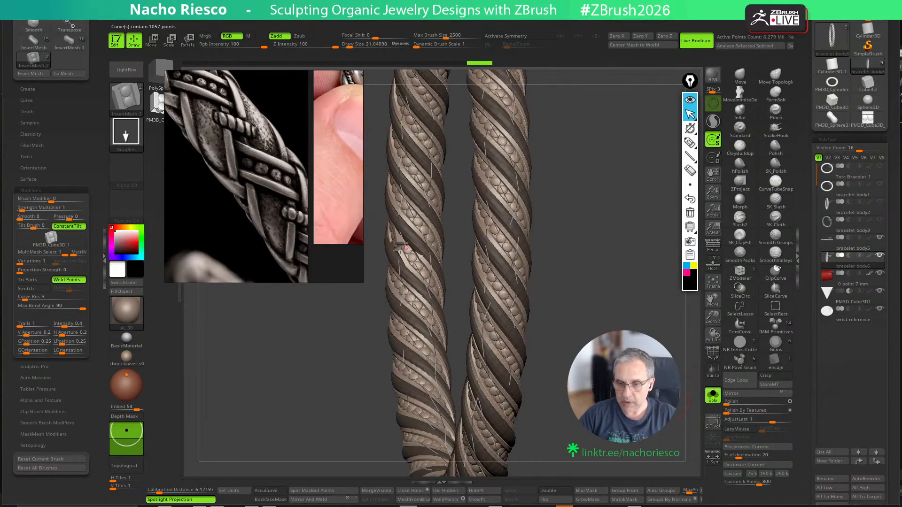
alt+drag(658, 423, 658, 457)
click(712, 395)
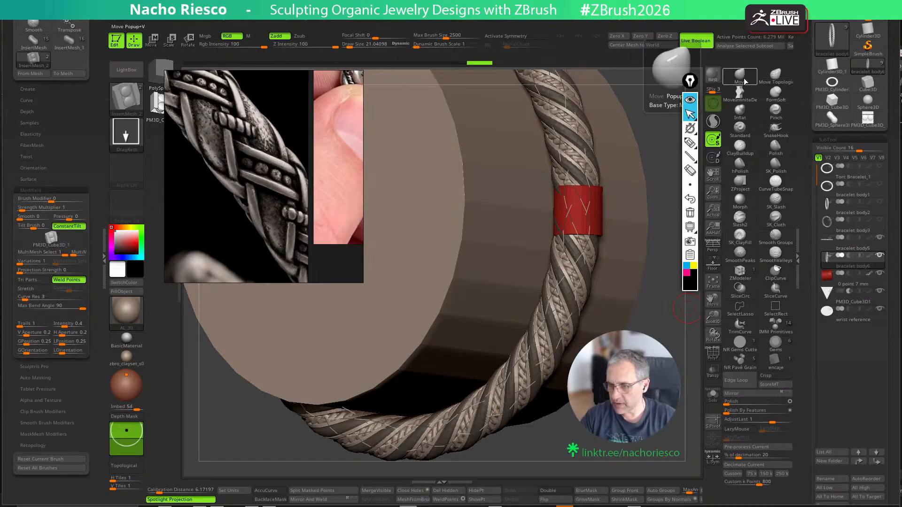
key(ctrl+z)
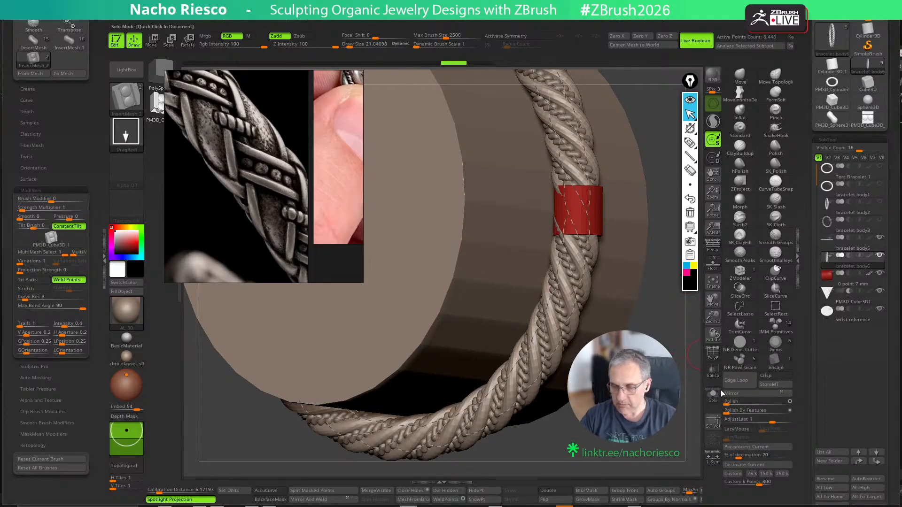
Return to the merged beaded segment tool, frame it with polyframe shown, and isolate the two beads' polygroup
mouse_move(883, 243)
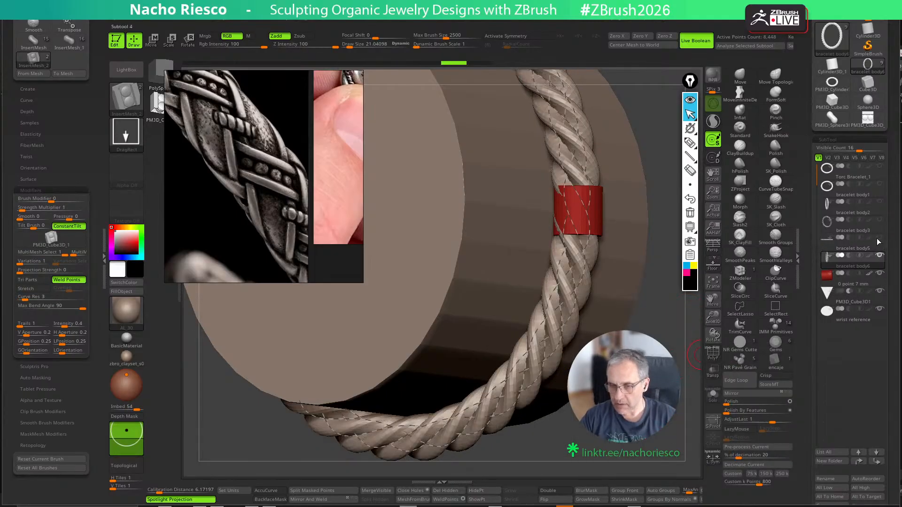
click(872, 124)
click(713, 283)
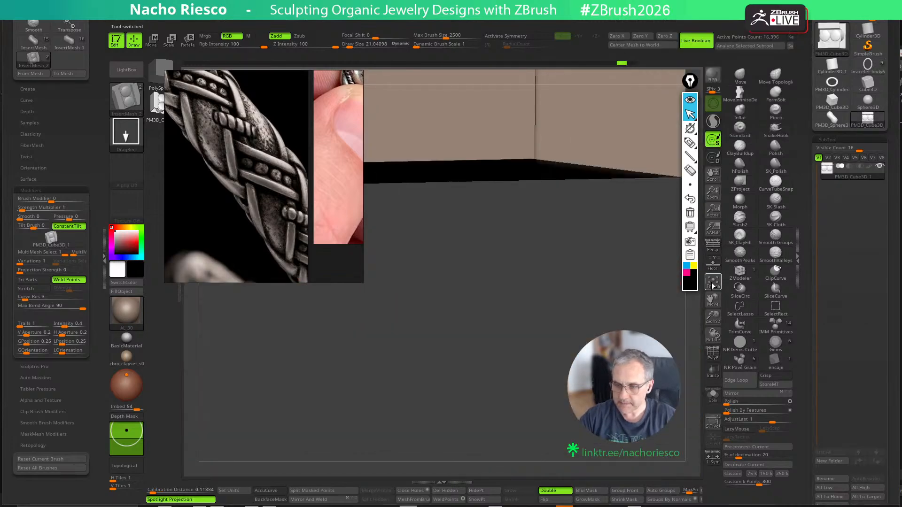
key(shift+f)
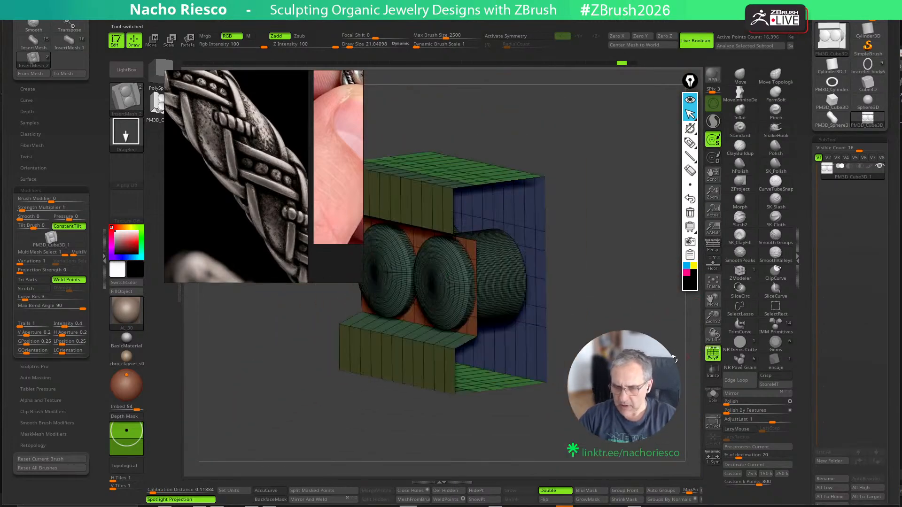
drag(675, 359, 597, 324)
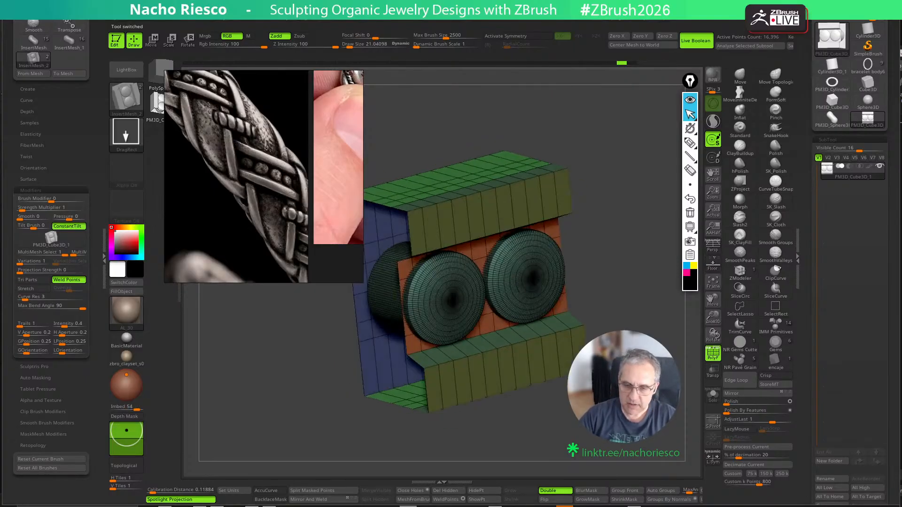
ctrl+shift+click(485, 306)
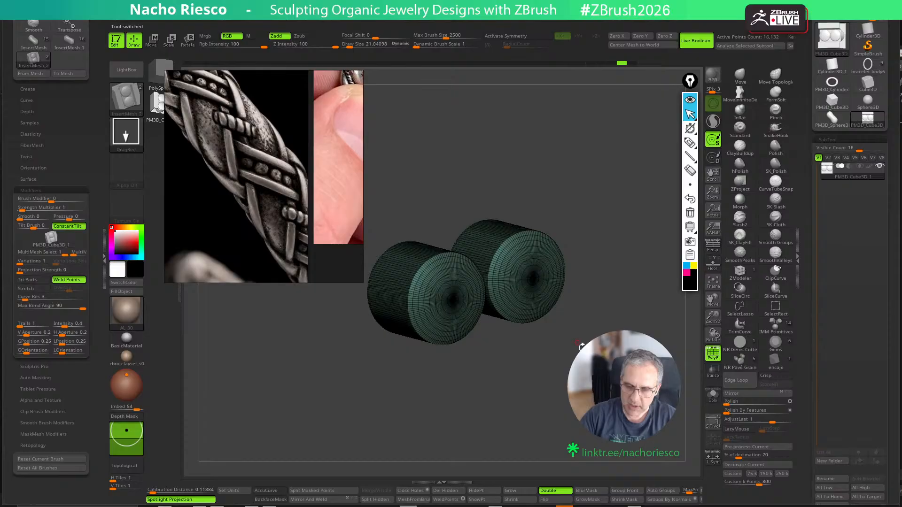
Split the hidden base off into its own subtool and ZRemesh the two beads repeatedly with Half and KeepGroups enabled
click(376, 499)
scroll(806, 409, down, 5)
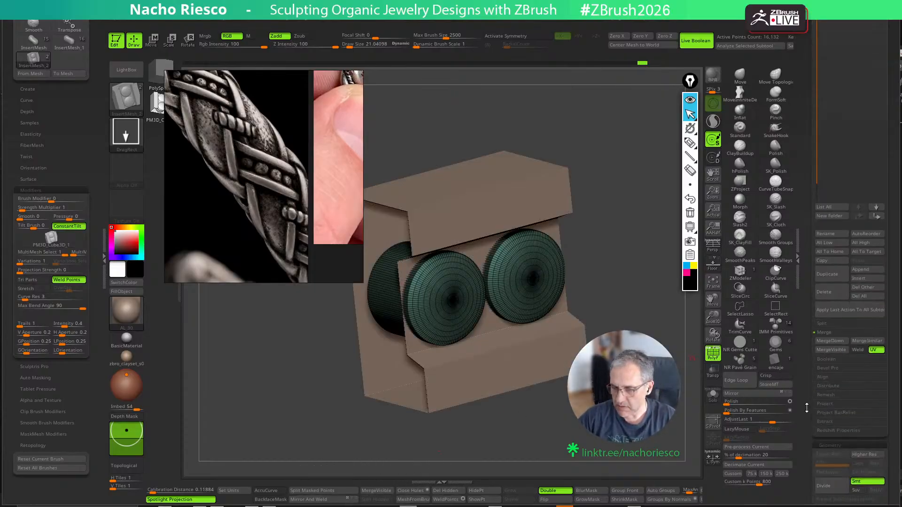
scroll(807, 408, down, 8)
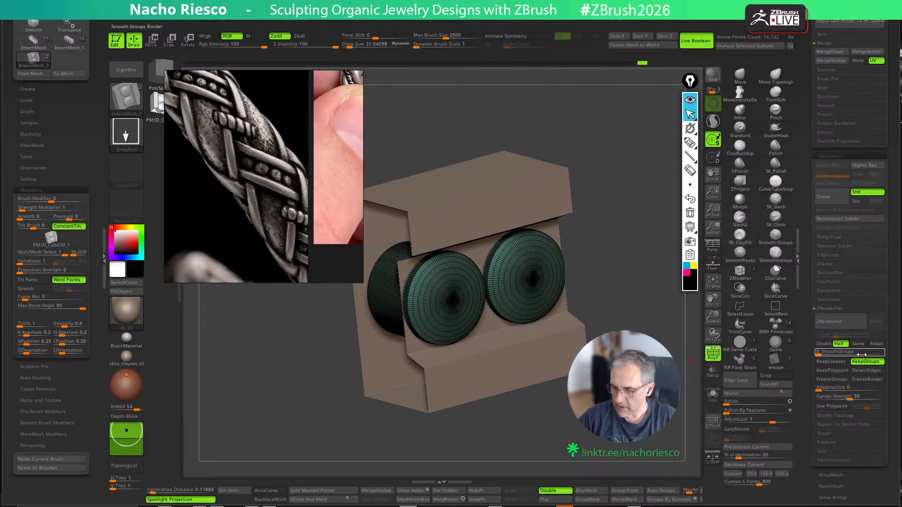
click(839, 324)
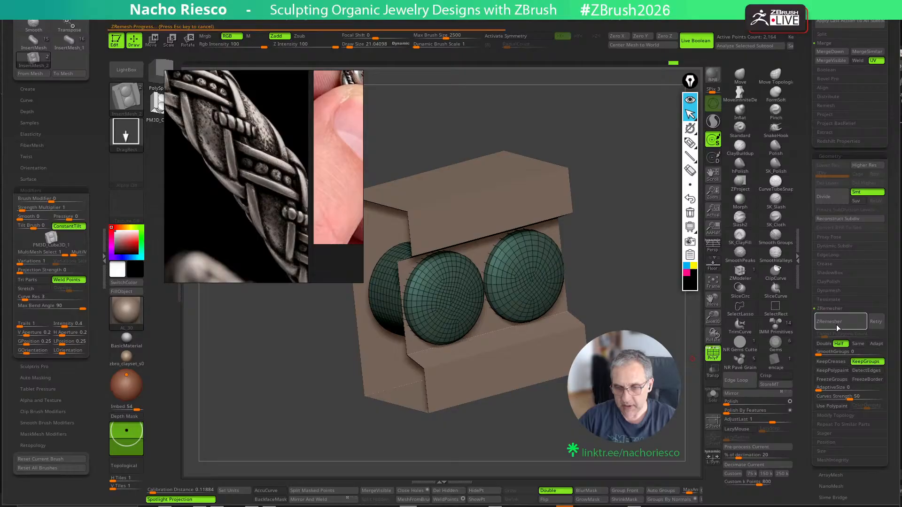
Merge the remeshed beads down with the base subtool PM3D_Cube3D_2
scroll(811, 299, up, 8)
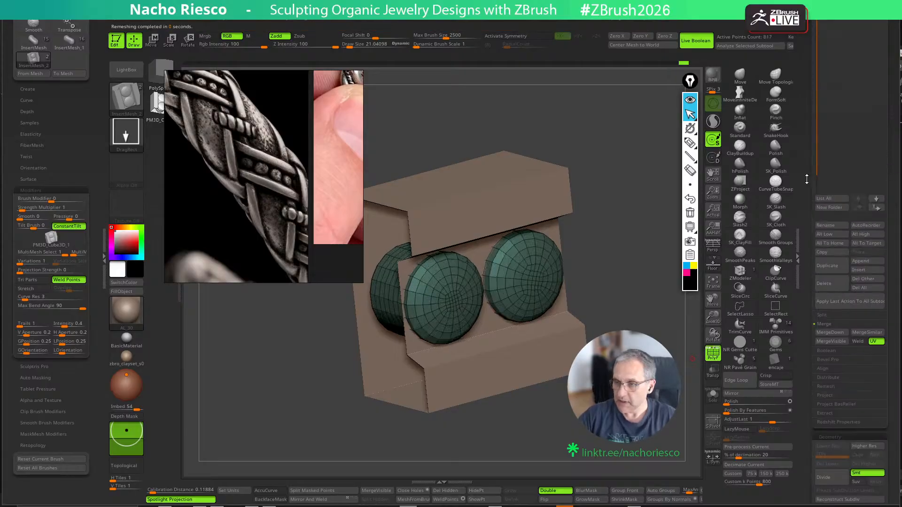
scroll(835, 231, up, 5)
scroll(826, 322, down, 2)
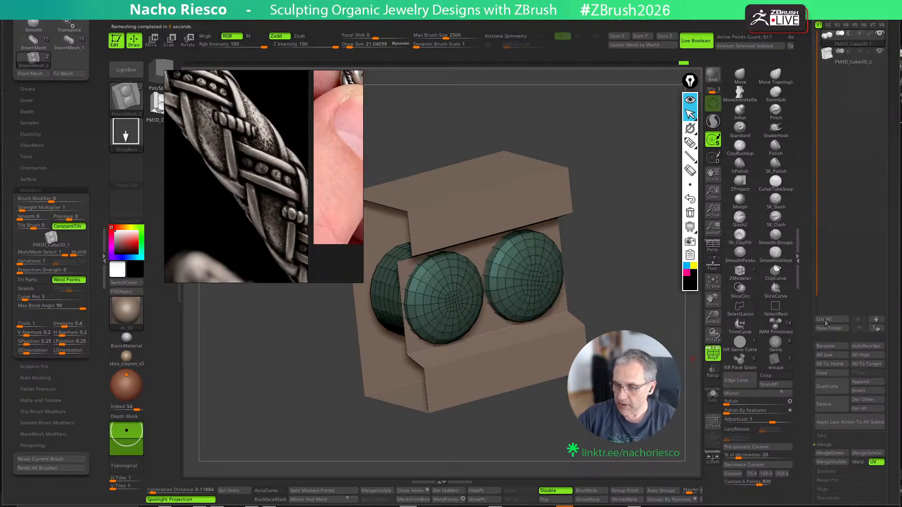
click(836, 458)
View the merged segment from the front and append it to the current InsertMesh brush as an additional mesh
drag(657, 447, 671, 426)
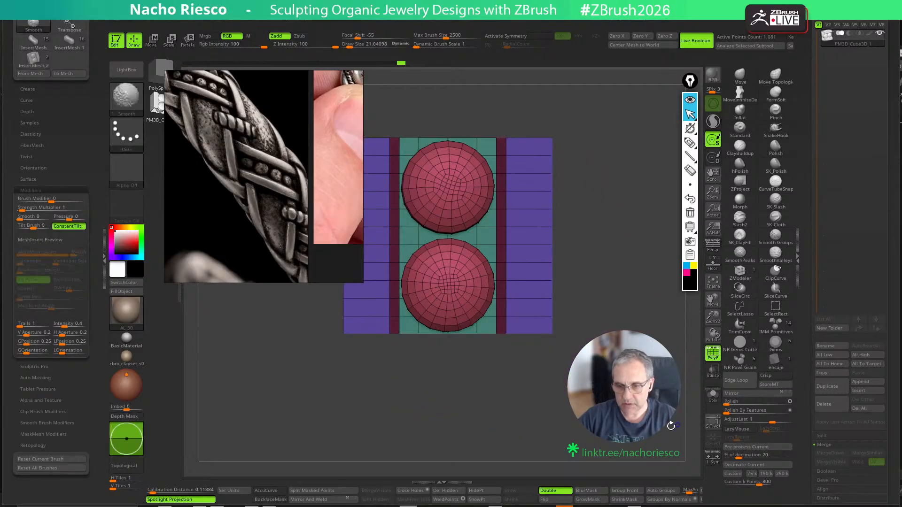
scroll(671, 426, down, 3)
key(b)
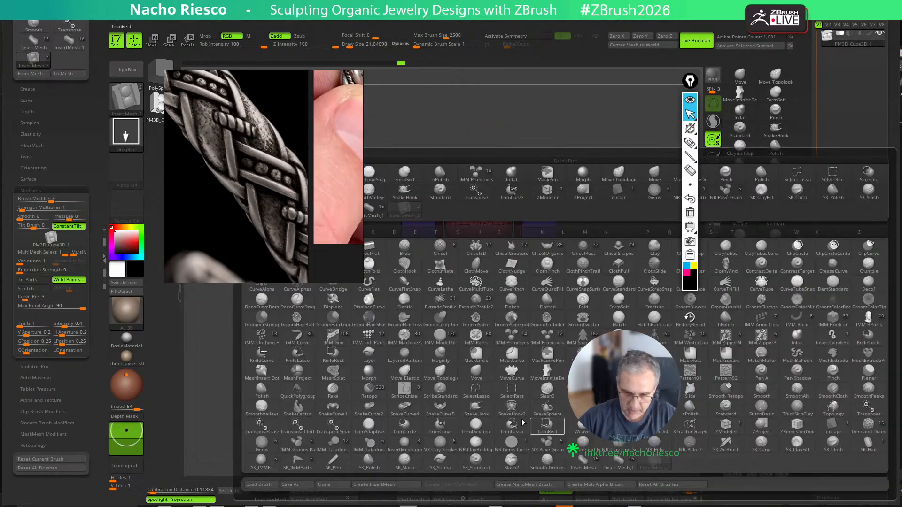
click(386, 484)
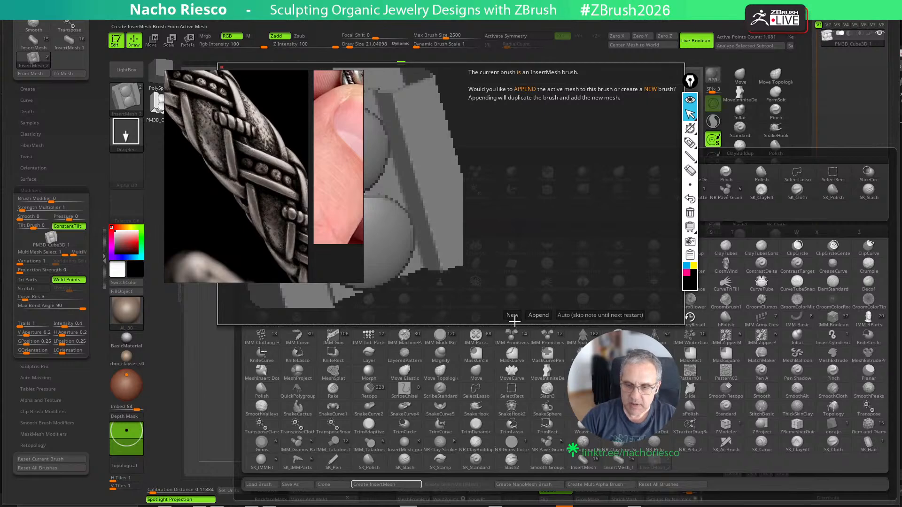
click(538, 315)
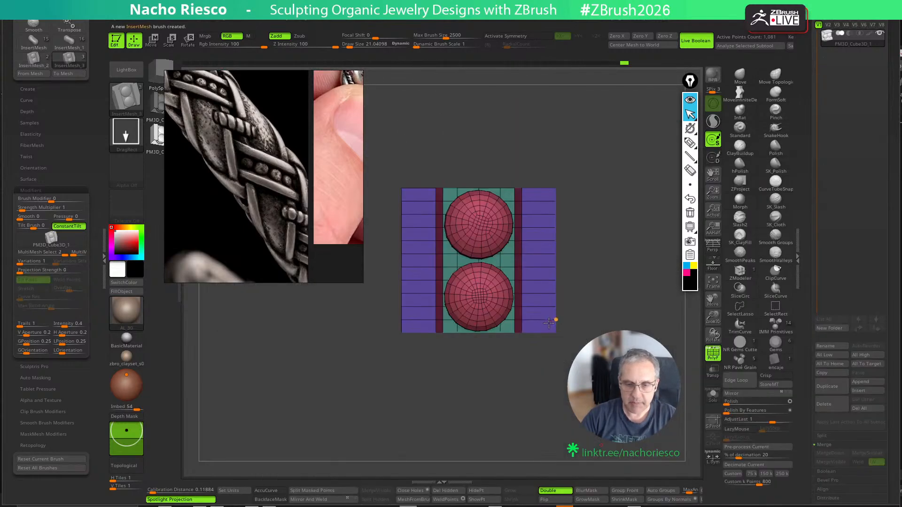
Enable Curve Mode for the new beaded InsertMesh brush
mouse_move(545, 320)
mouse_down()
mouse_move(580, 326)
mouse_move(597, 263)
mouse_up()
click(523, 22)
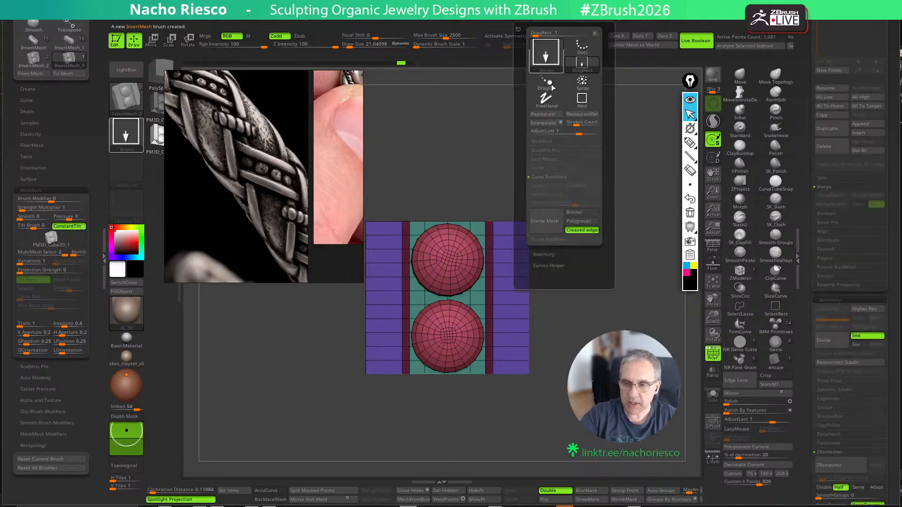
click(559, 176)
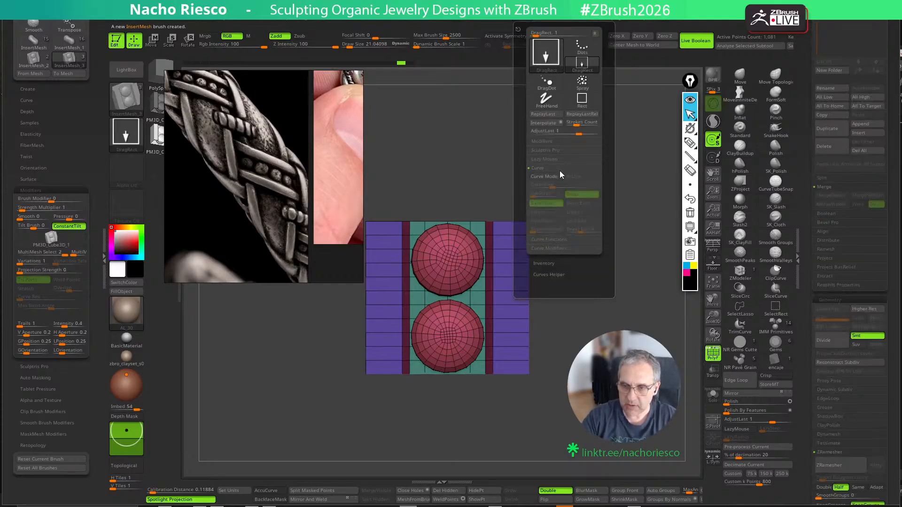
click(553, 182)
Try the beaded brush on a freehand curve beside the segment at a draw size of about 181, and undo the test
drag(524, 322, 614, 255)
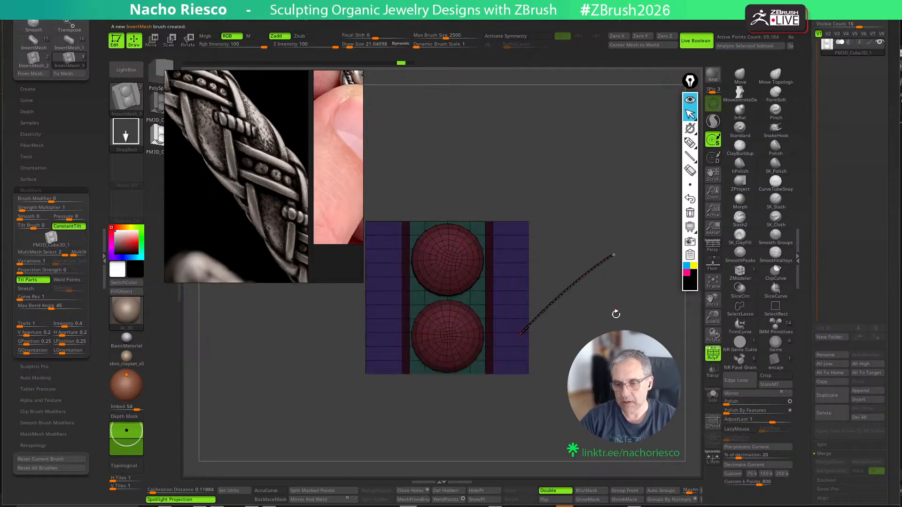
alt+drag(616, 312, 580, 334)
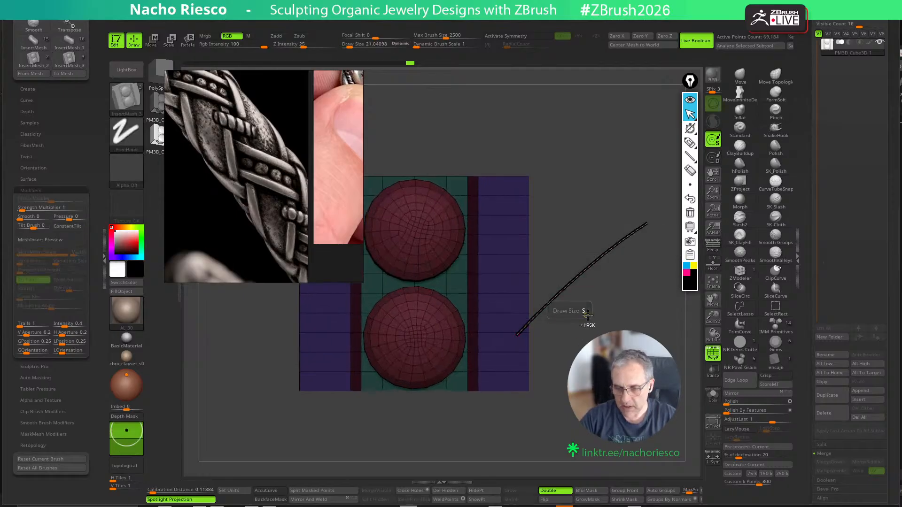
ctrl+click(559, 318)
key(s)
drag(551, 327, 560, 327)
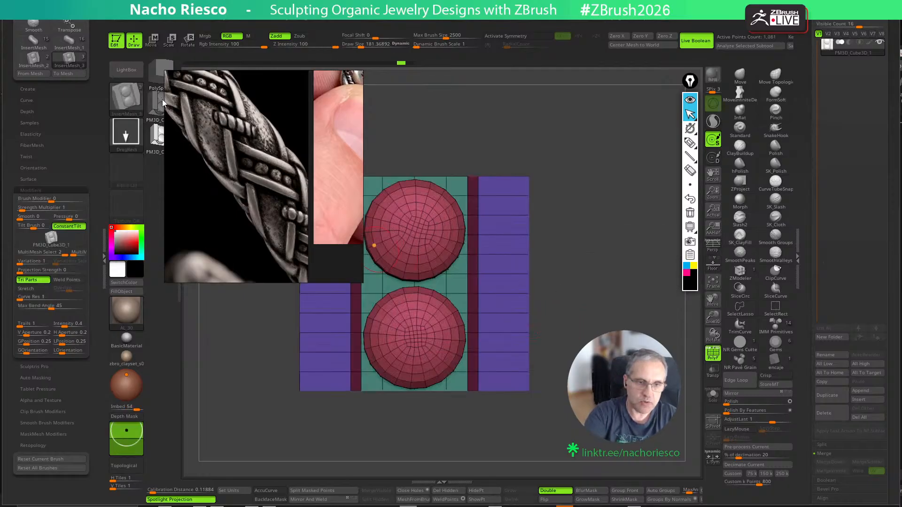
drag(648, 220, 650, 217)
alt+drag(624, 294, 606, 339)
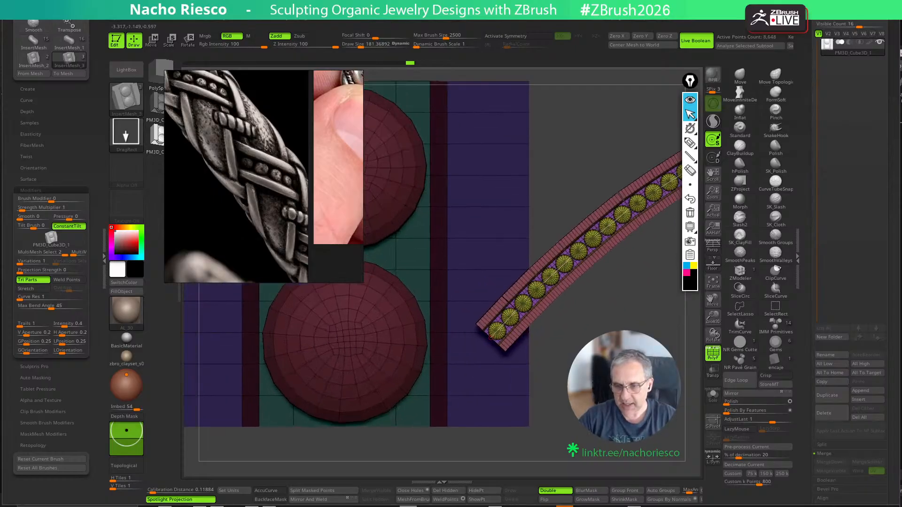
mouse_move(658, 305)
mouse_down()
mouse_move(562, 372)
mouse_move(628, 360)
mouse_up()
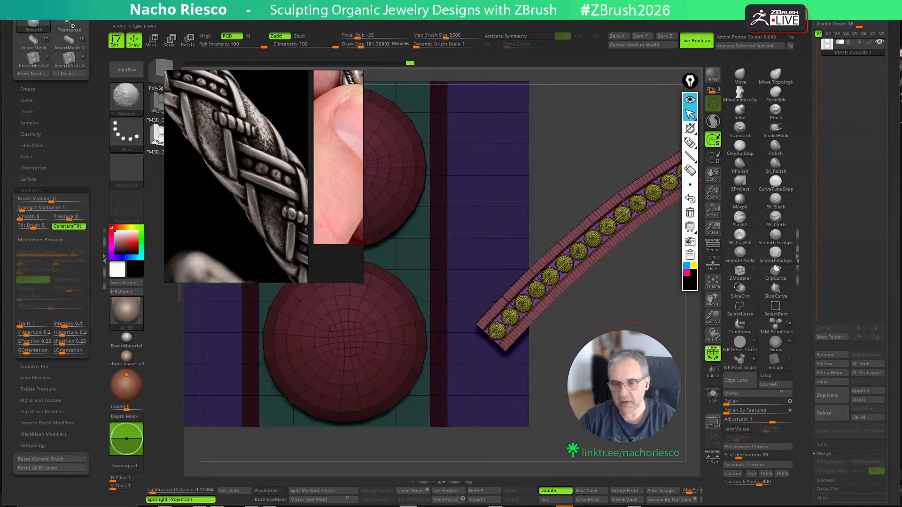
key(ctrl+z)
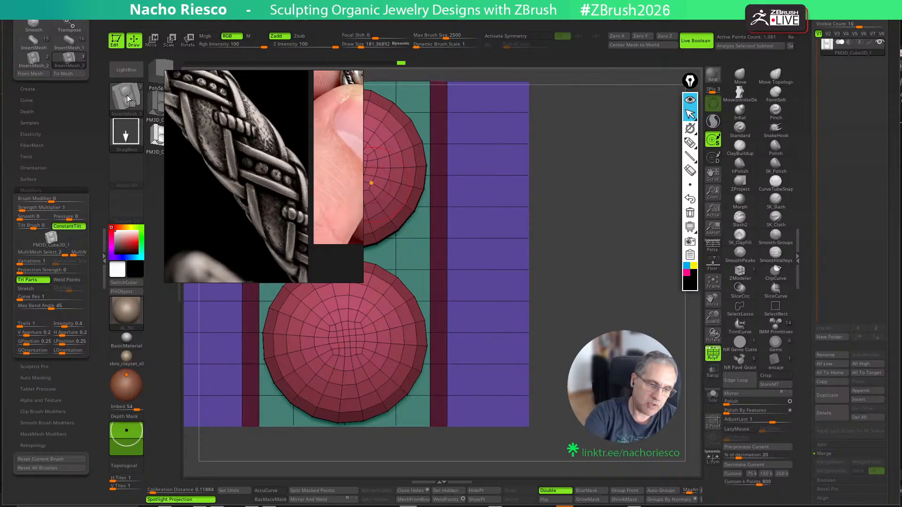
Enable Weld Points, disable Tri Parts, set Curve Res to 3 and Max Bend Angle to 90, then test and undo a curve
click(48, 207)
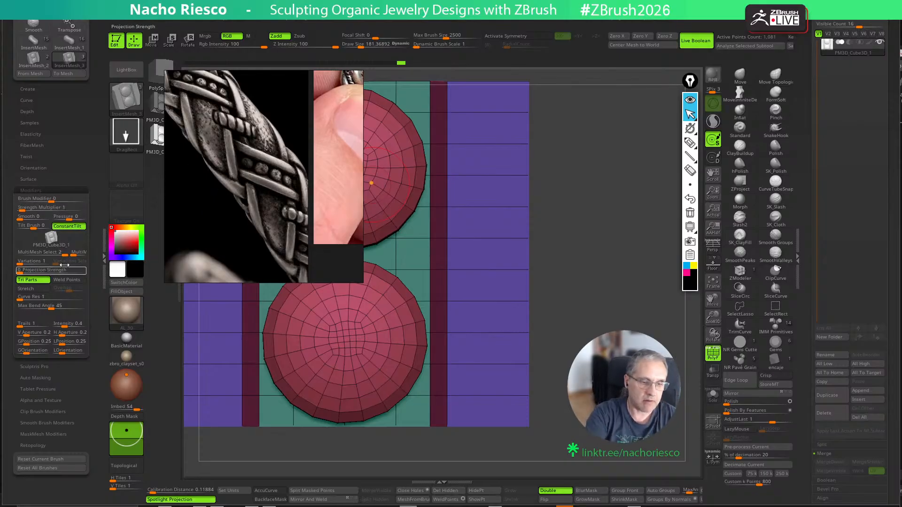
click(70, 280)
click(38, 282)
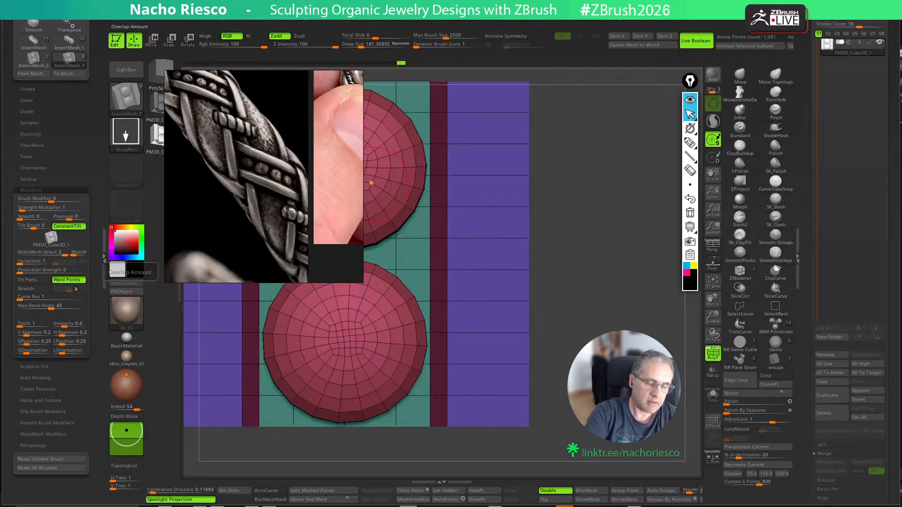
click(42, 301)
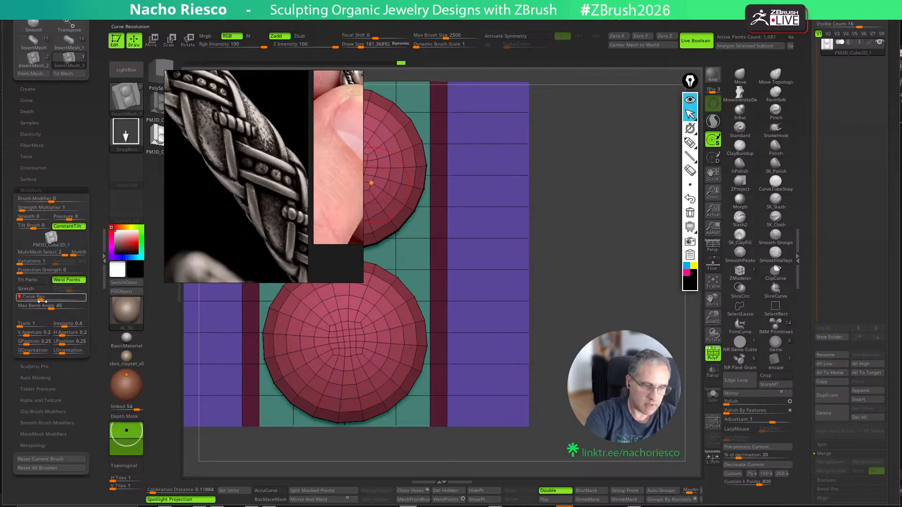
click(76, 306)
text(35)
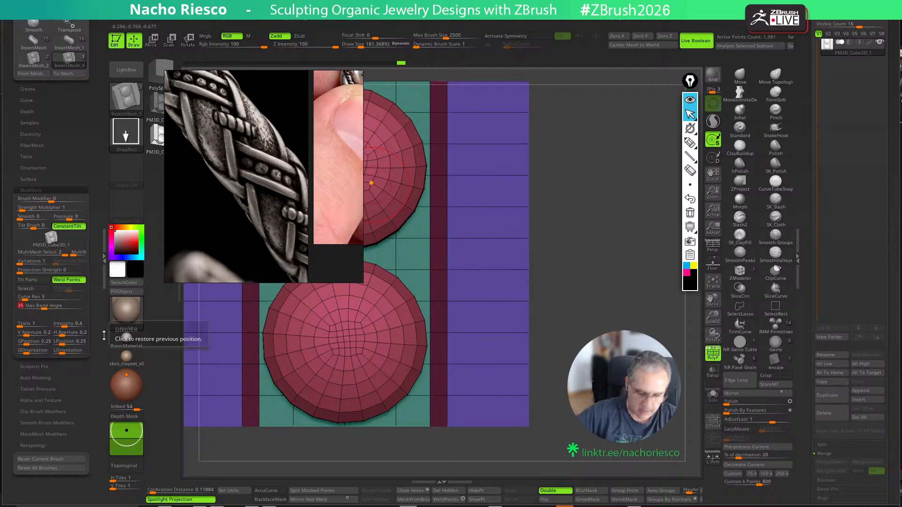
mouse_move(484, 339)
mouse_down()
mouse_move(529, 332)
mouse_move(651, 262)
mouse_up()
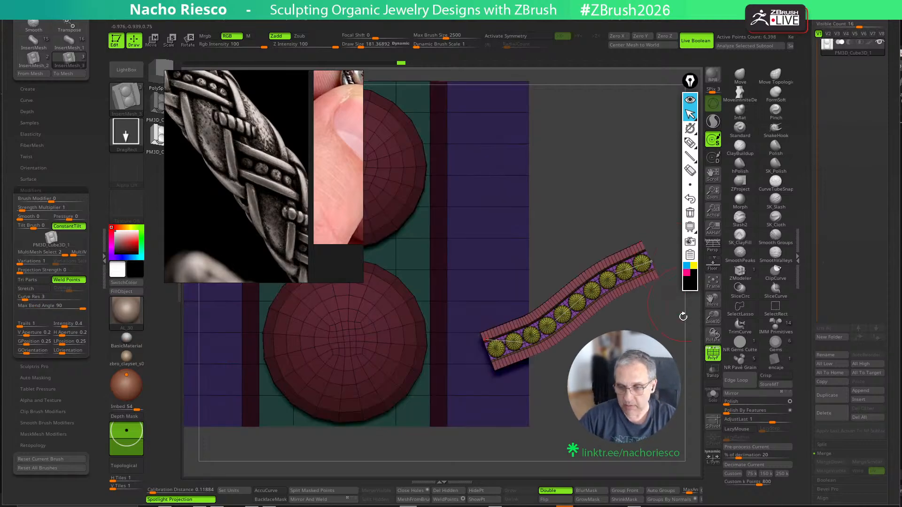
key(ctrl+z)
Switch to the bracelet tool, hide its polyframe, and frame a close-up of the twisted cord with its curves
drag(805, 155, 807, 268)
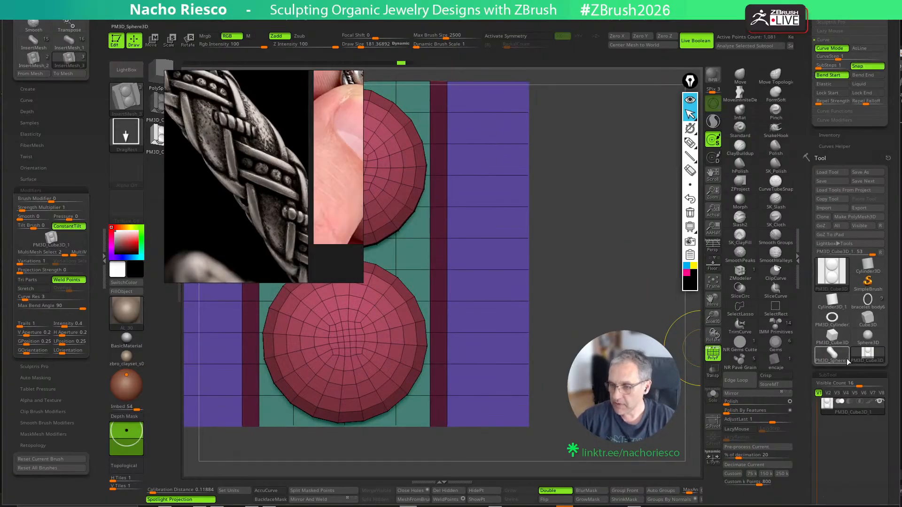
click(872, 305)
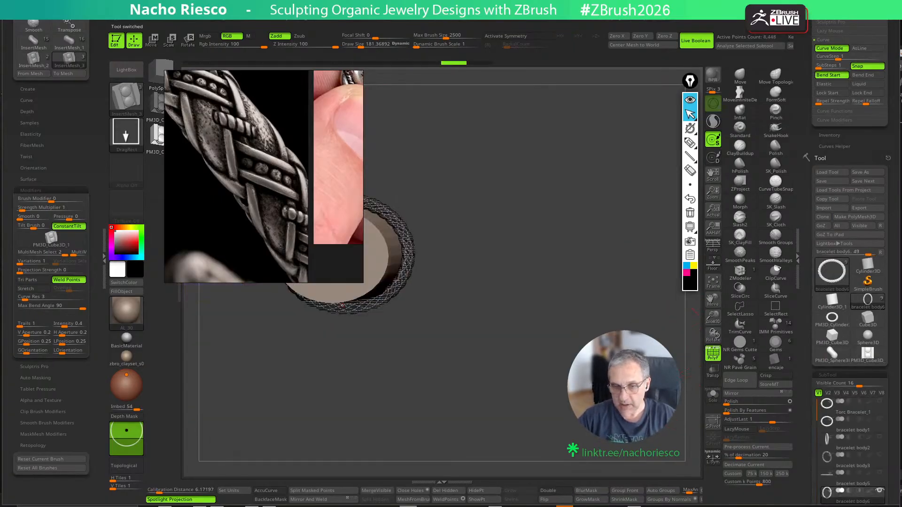
click(713, 356)
shift+drag(681, 376, 558, 262)
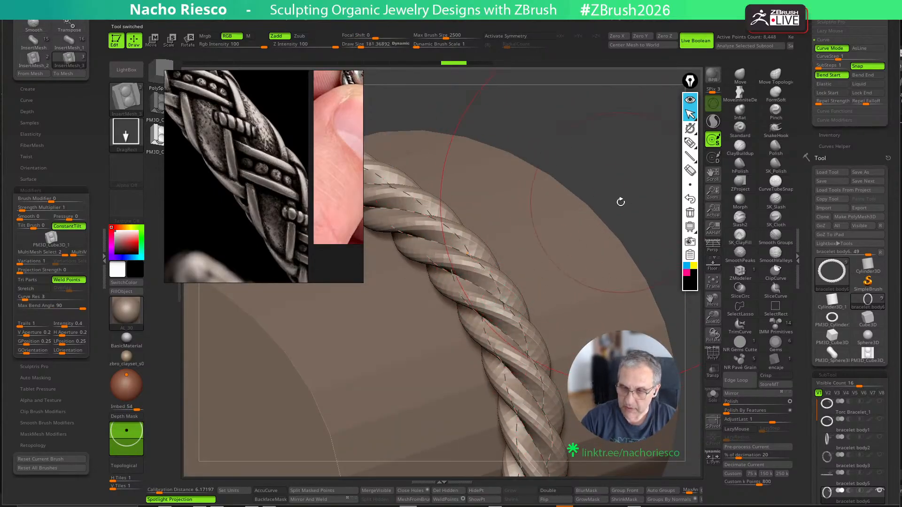
Try the updated beaded brush on the cord's framed curves at reduced draw sizes down to about 18, undoing each insertion
key(s)
drag(627, 204, 599, 204)
click(479, 288)
key(ctrl+z)
key(s)
click(485, 285)
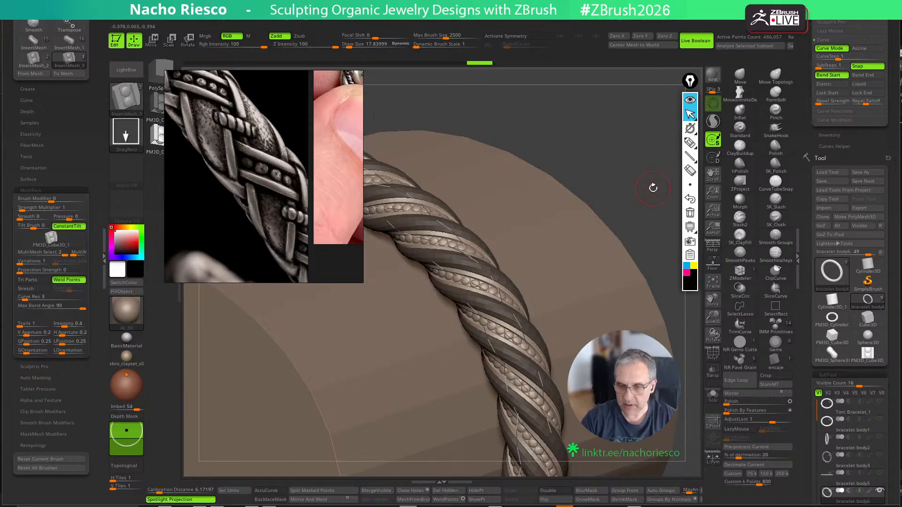
key(ctrl+z)
Set the draw size to about 21 and insert the beaded strips along the cord's framed curves
key(s)
drag(617, 226, 618, 226)
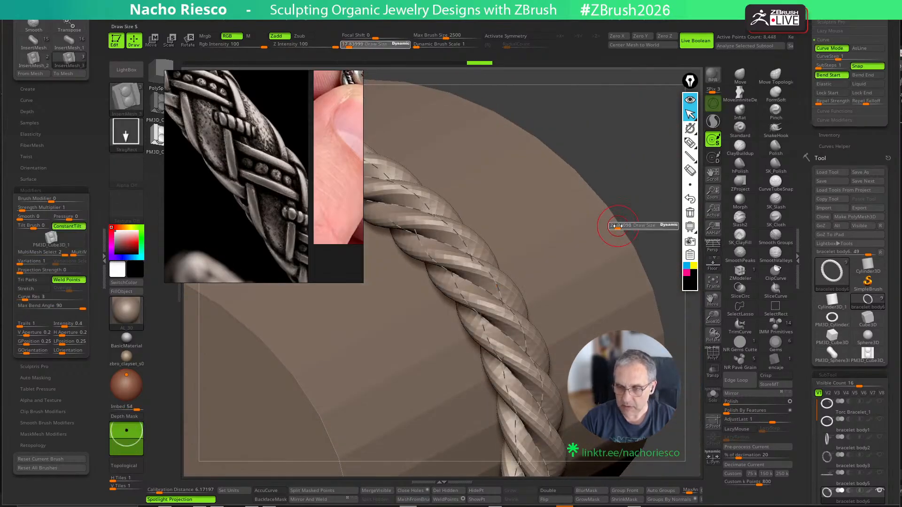
key(ctrl+z)
text(64)
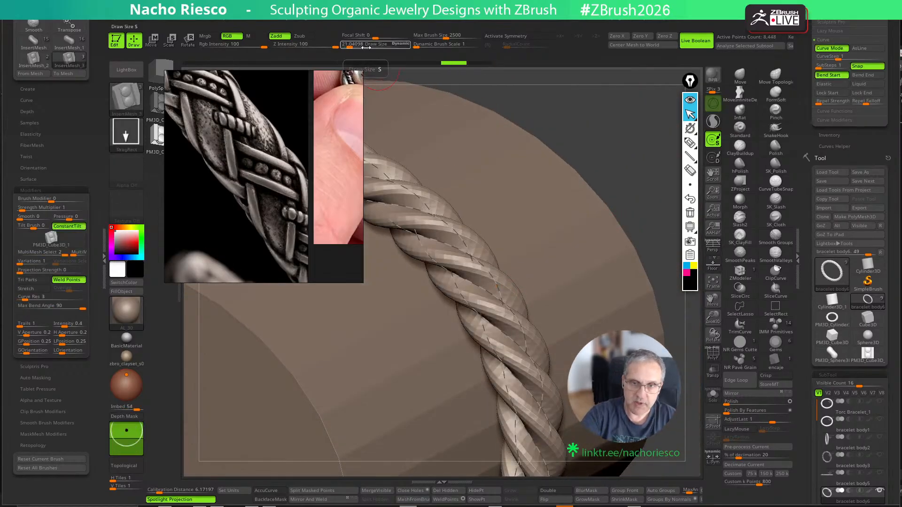
key(Return)
click(498, 298)
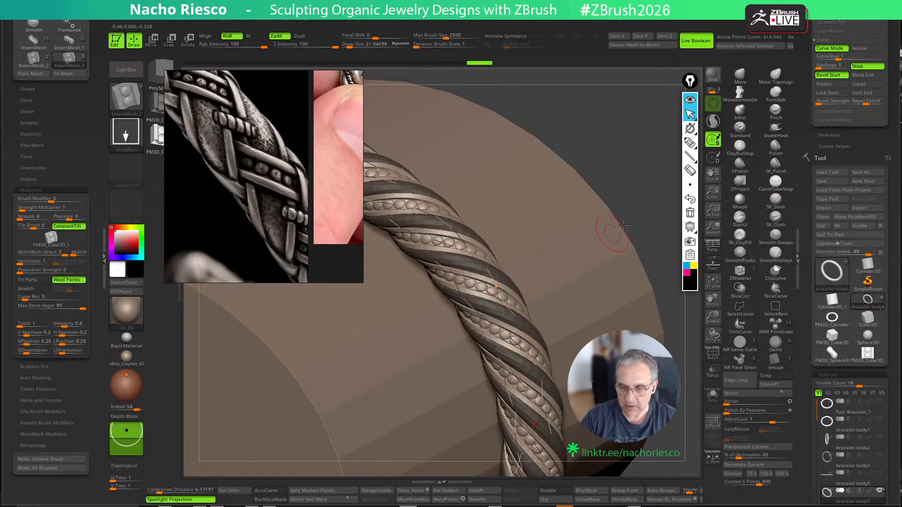
Inspect the beaded cord around the whole bracelet from the front, side and angled views, and review the bracelet's subtools
drag(648, 184, 658, 395)
drag(632, 282, 630, 320)
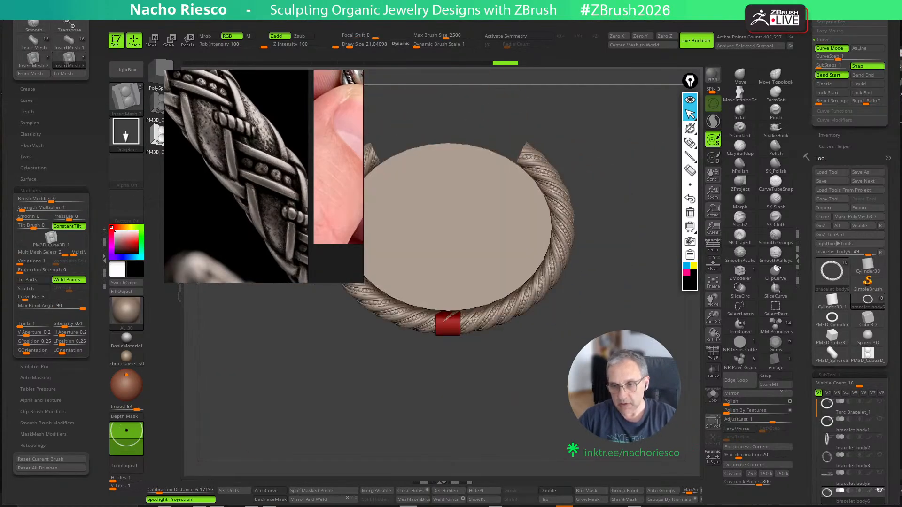
drag(806, 433, 805, 390)
drag(634, 301, 555, 305)
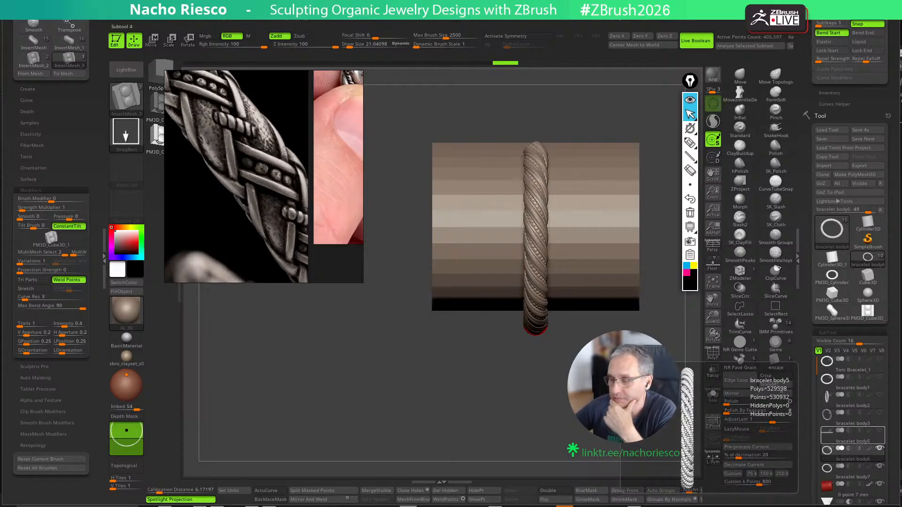
mouse_move(864, 476)
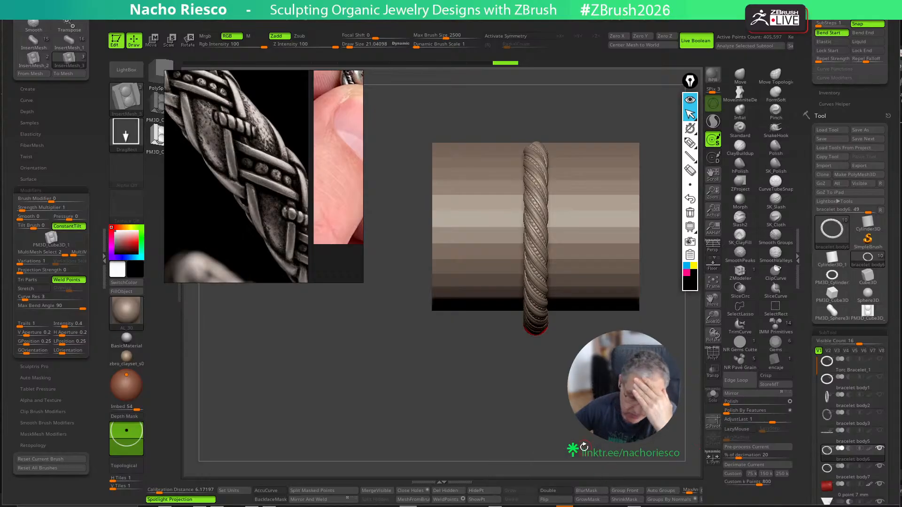
drag(470, 366, 561, 405)
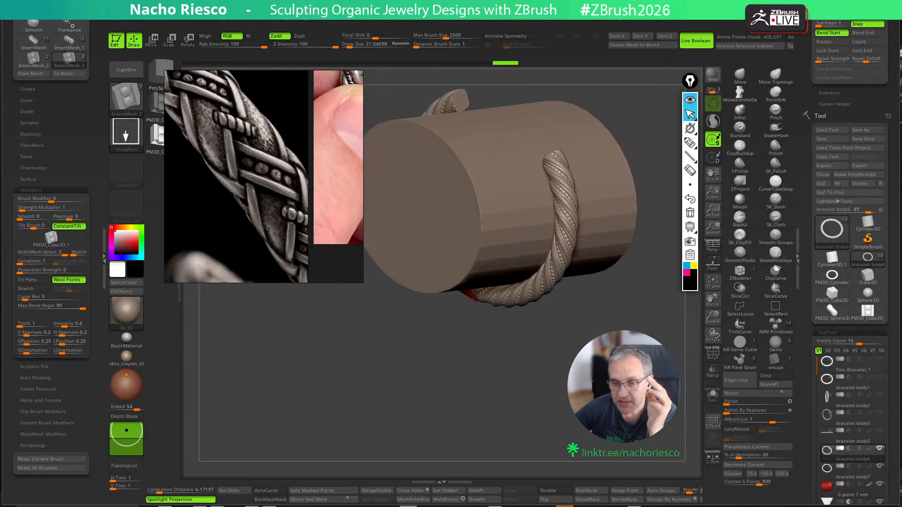
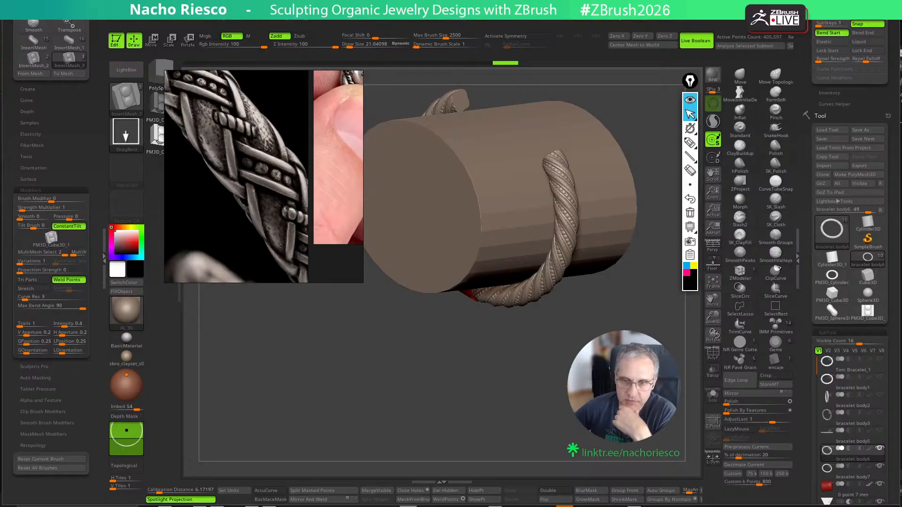
drag(404, 367, 380, 366)
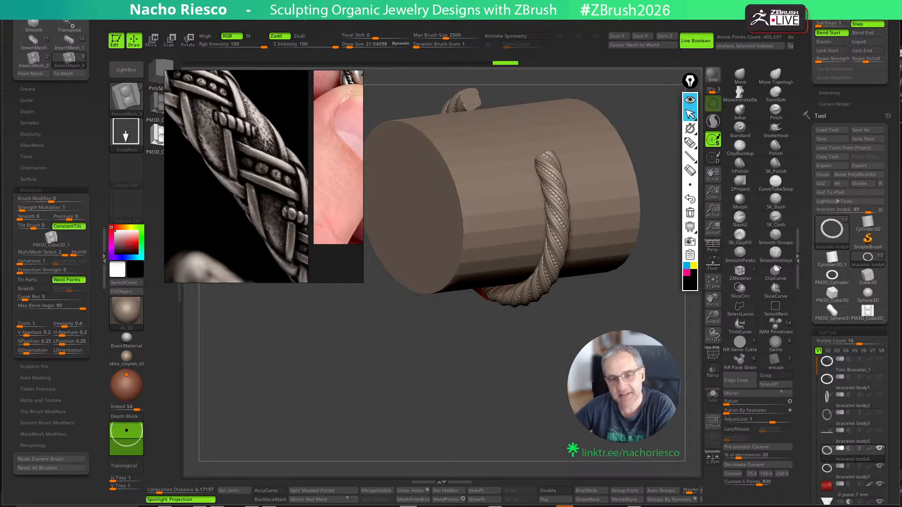
Review the bracelet's full subtool list and check the beaded cord from the front and at an angle
mouse_move(856, 416)
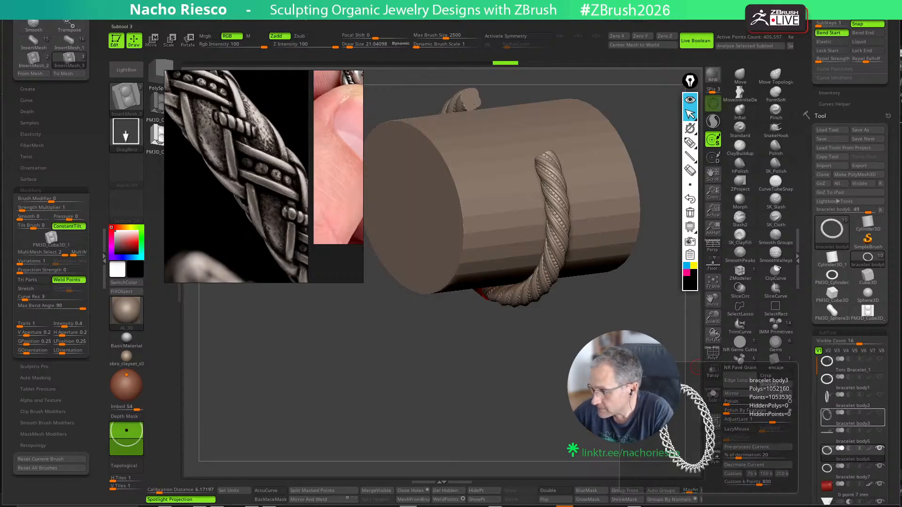
drag(489, 390, 588, 371)
drag(808, 401, 808, 306)
mouse_move(827, 340)
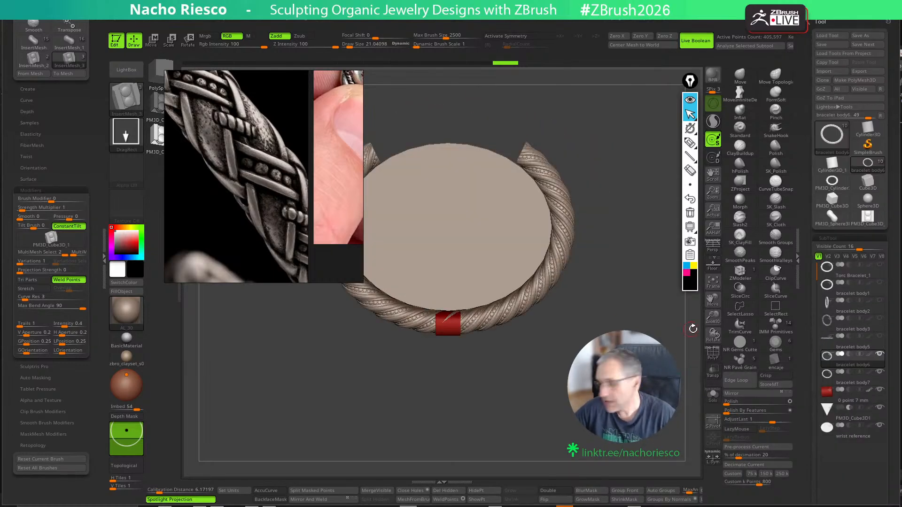
drag(694, 329, 592, 346)
Examine the open torc bracelets in the reference photos, including a close-up of the braided band with textured recesses
scroll(326, 216, down, 5)
middle_drag(289, 174, 327, 265)
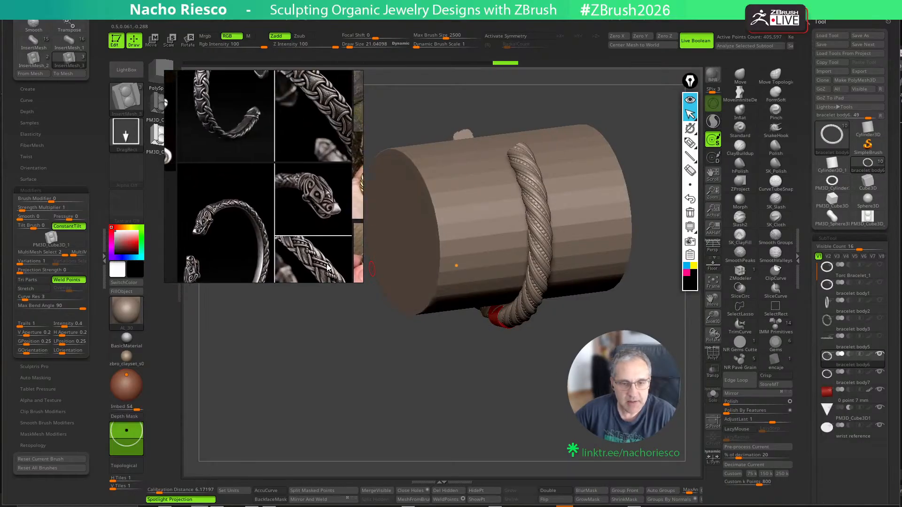
scroll(313, 201, down, 3)
middle_drag(312, 189, 352, 253)
scroll(306, 208, up, 5)
scroll(285, 181, up, 3)
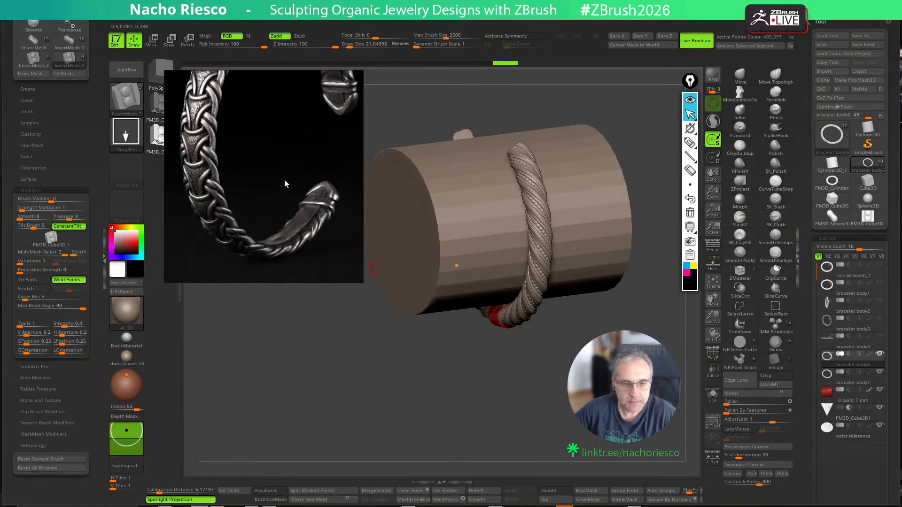
scroll(292, 183, up, 3)
mouse_move(249, 197)
middle_down()
mouse_move(165, 198)
mouse_move(179, 182)
middle_up()
middle_drag(303, 204, 295, 191)
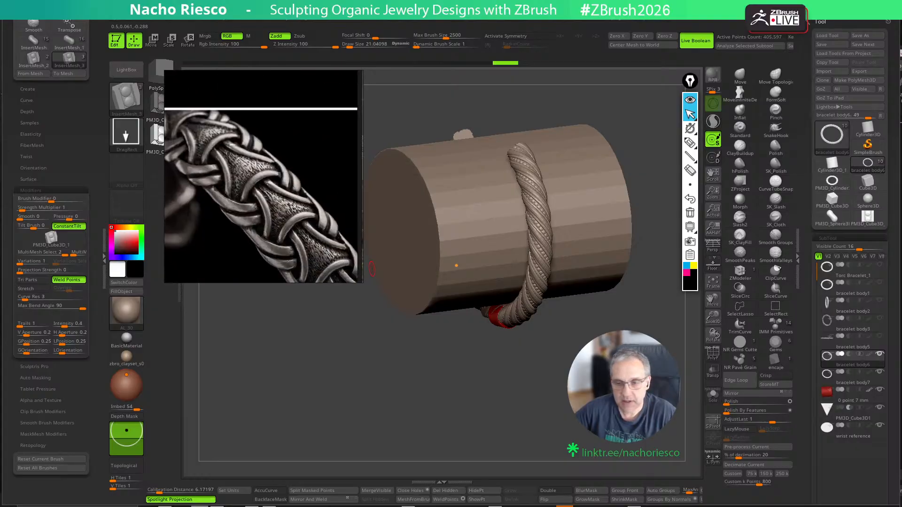
Face the bracelet from the front and compare it with the interlaced band of the braided reference bracelet, overall and close up
shift+drag(372, 269, 345, 258)
drag(675, 335, 719, 346)
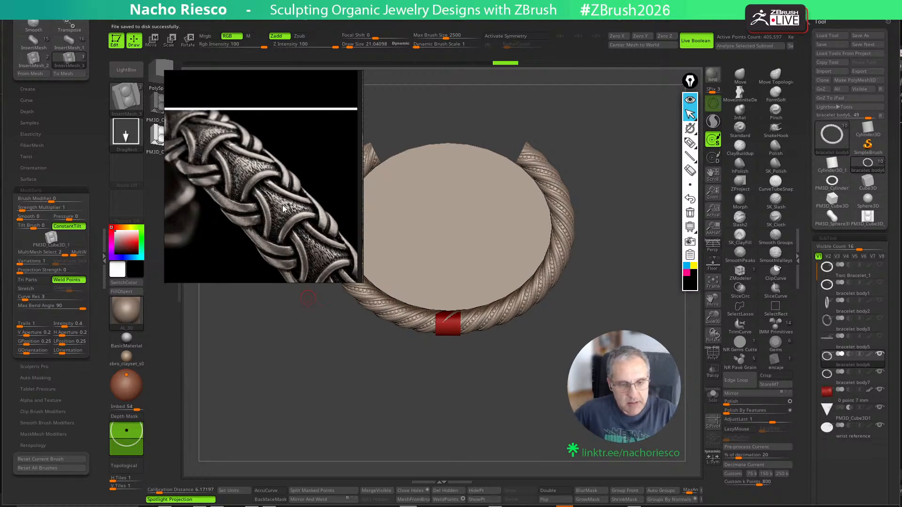
scroll(296, 214, down, 3)
scroll(303, 188, up, 3)
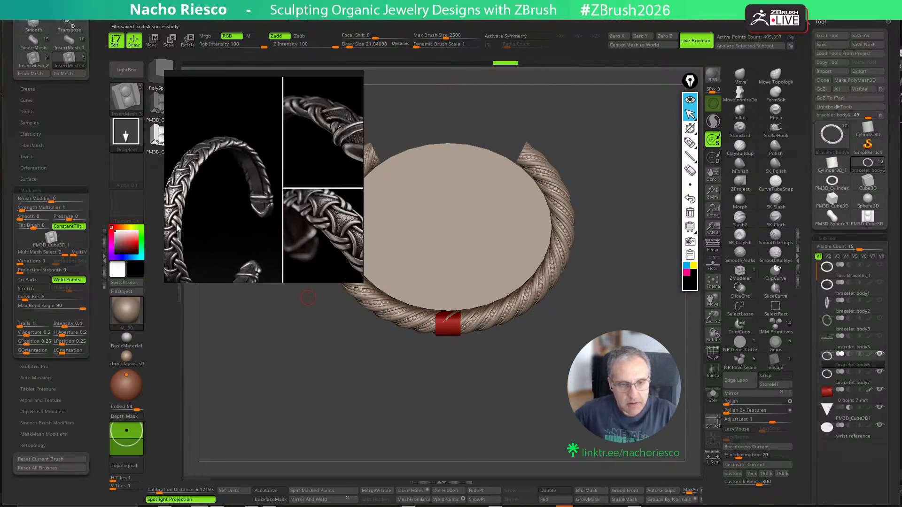
scroll(173, 198, down, 3)
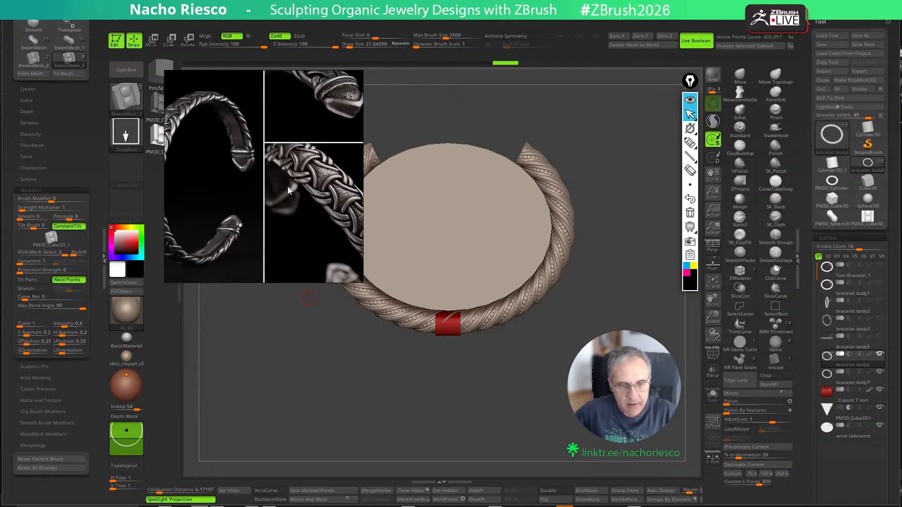
scroll(196, 203, up, 5)
scroll(290, 213, up, 5)
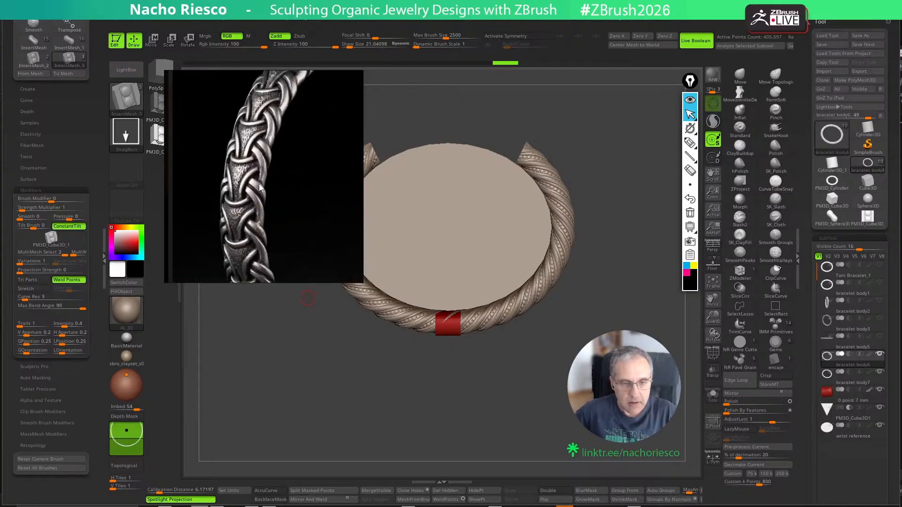
Load the Cube3D primitive and convert it into an editable polymesh
scroll(301, 182, down, 3)
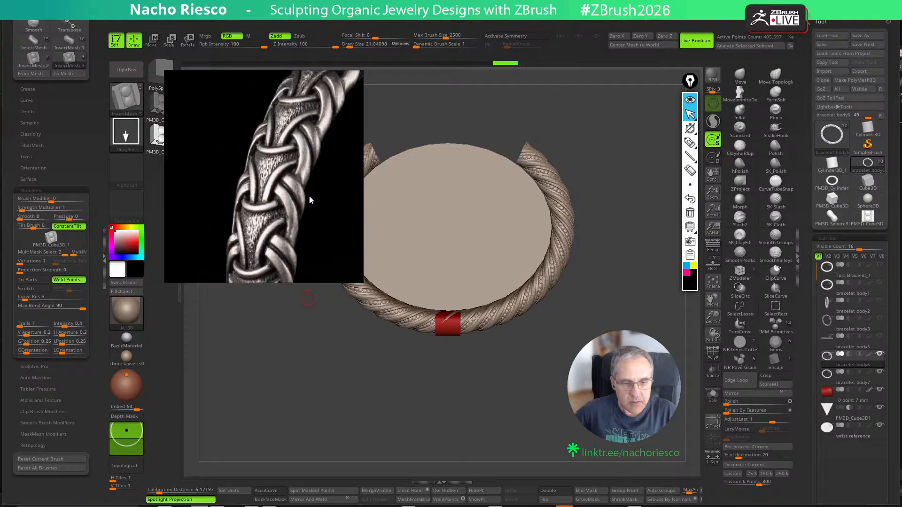
scroll(300, 171, up, 3)
scroll(303, 173, down, 1)
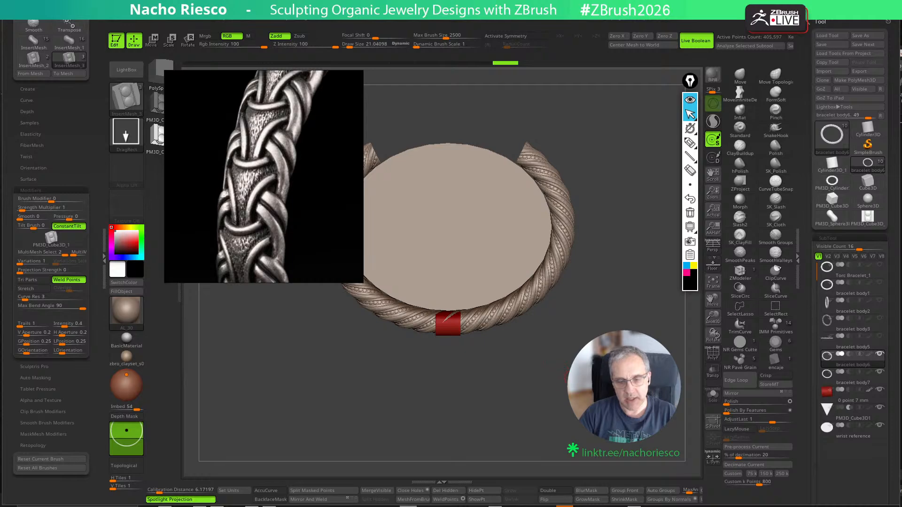
drag(566, 376, 563, 329)
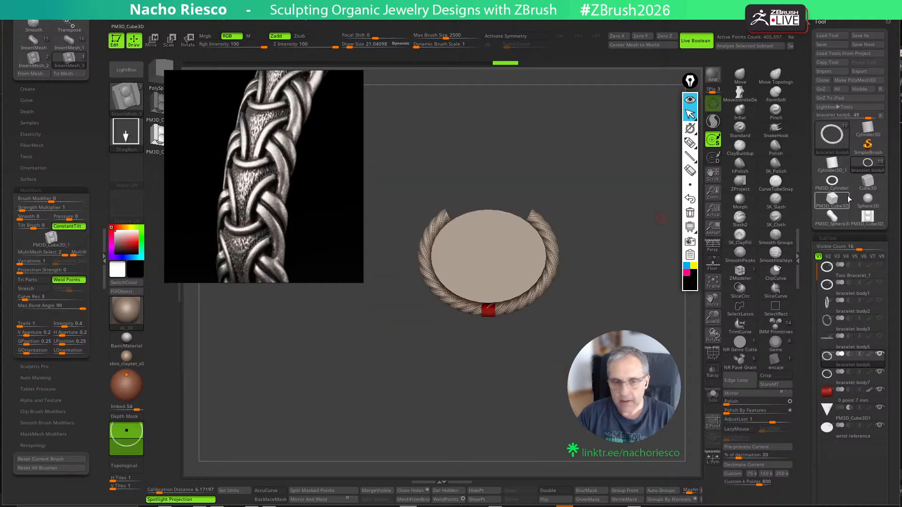
mouse_move(836, 200)
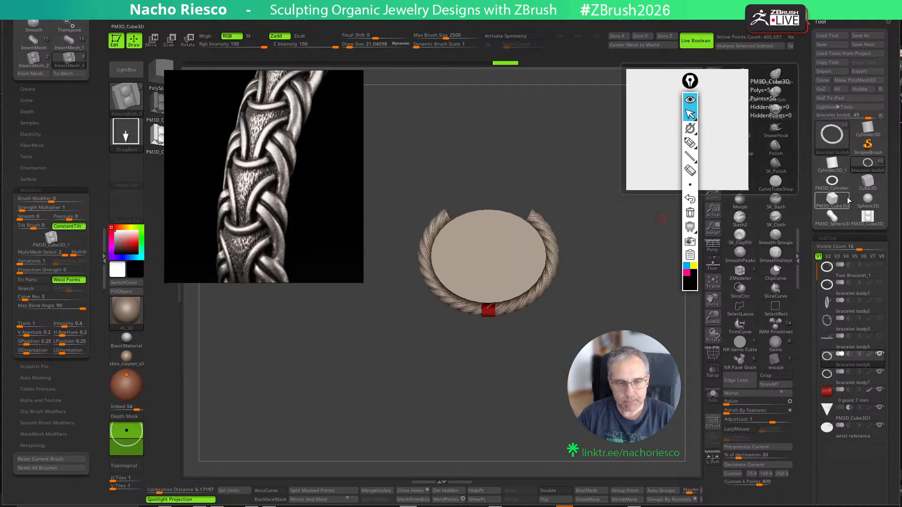
mouse_move(846, 171)
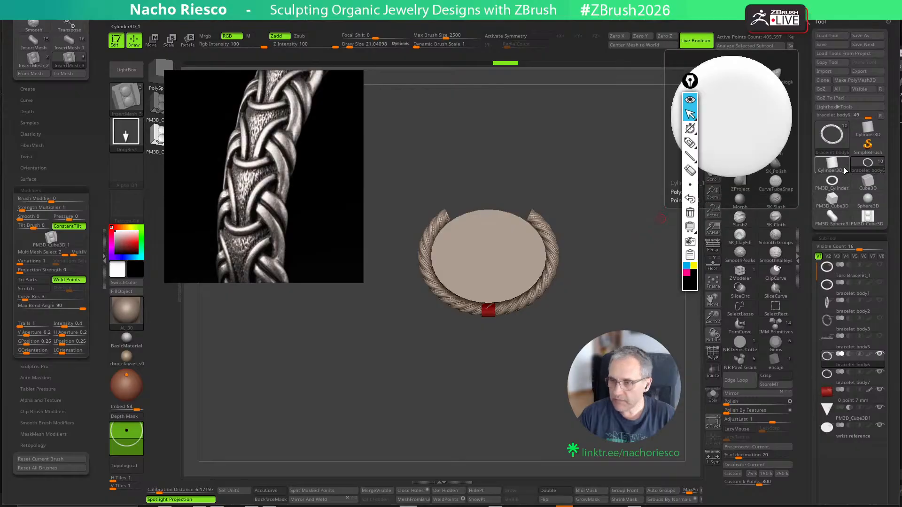
click(868, 182)
click(845, 80)
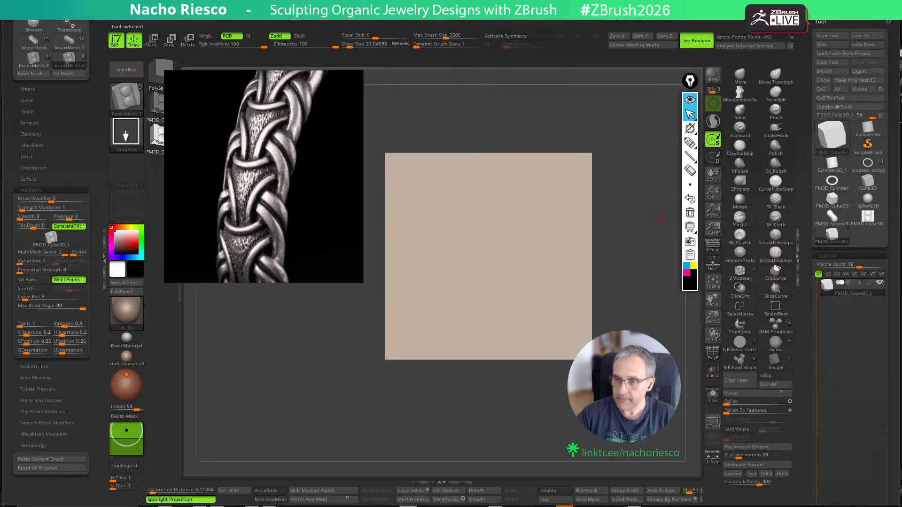
Show the cube's polygon wireframe and assign polygroups to its faces by normals
key(shift+f)
shift+drag(516, 399, 587, 390)
scroll(803, 381, down, 2)
scroll(803, 380, down, 3)
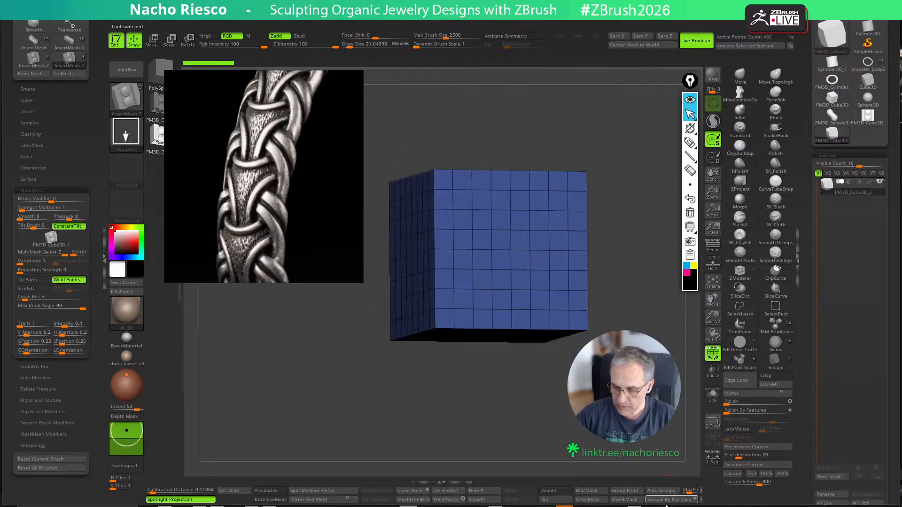
click(670, 500)
Isolate one side face of the cube and delete the hidden remainder of the mesh
drag(498, 385, 529, 269)
key(ctrl+shift)
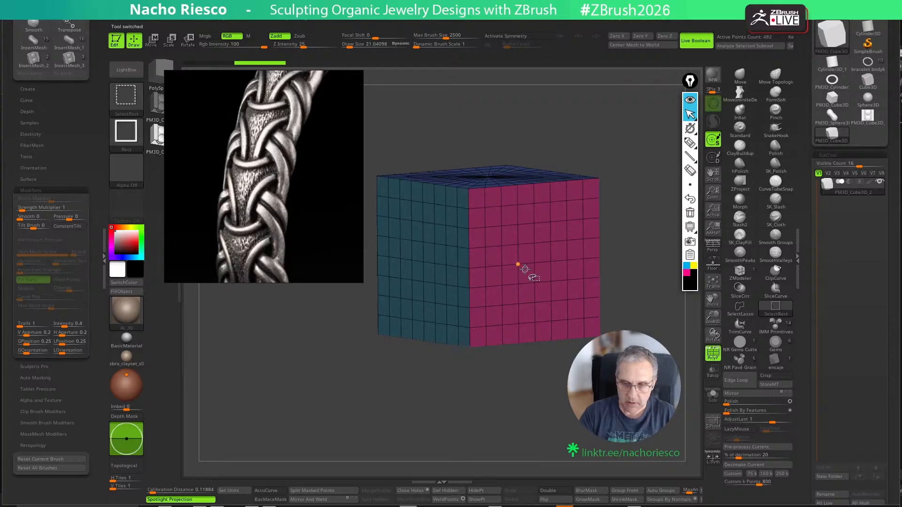
shift+drag(615, 235, 631, 228)
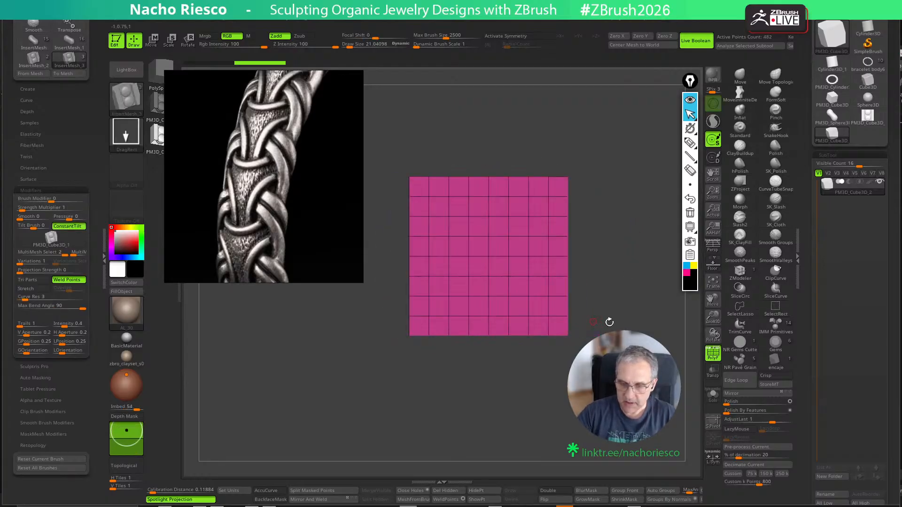
drag(609, 323, 596, 314)
ctrl+shift+click(559, 278)
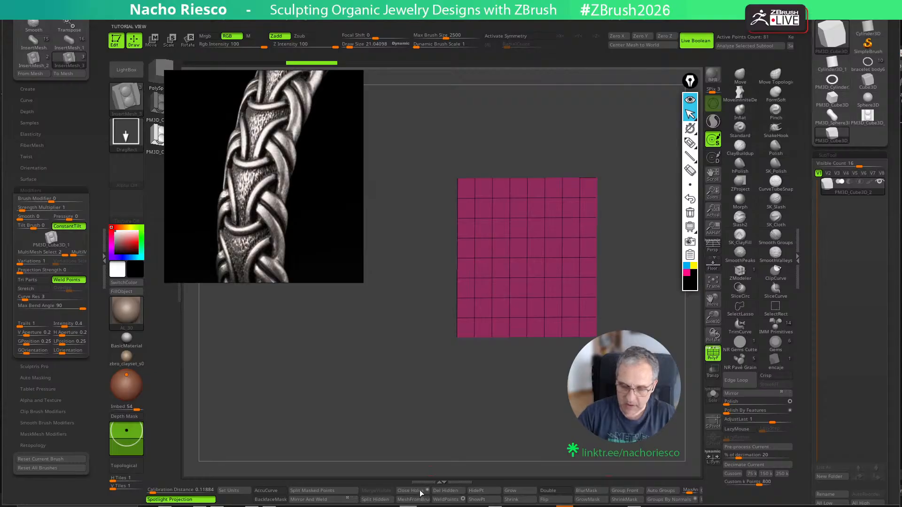
mouse_move(495, 439)
mouse_down()
mouse_move(513, 440)
mouse_move(479, 446)
mouse_up()
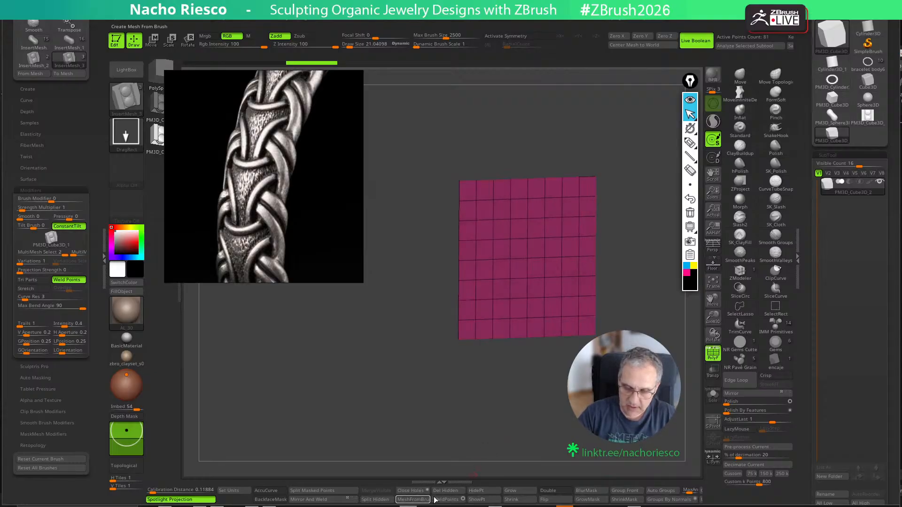
shift+drag(518, 412, 555, 416)
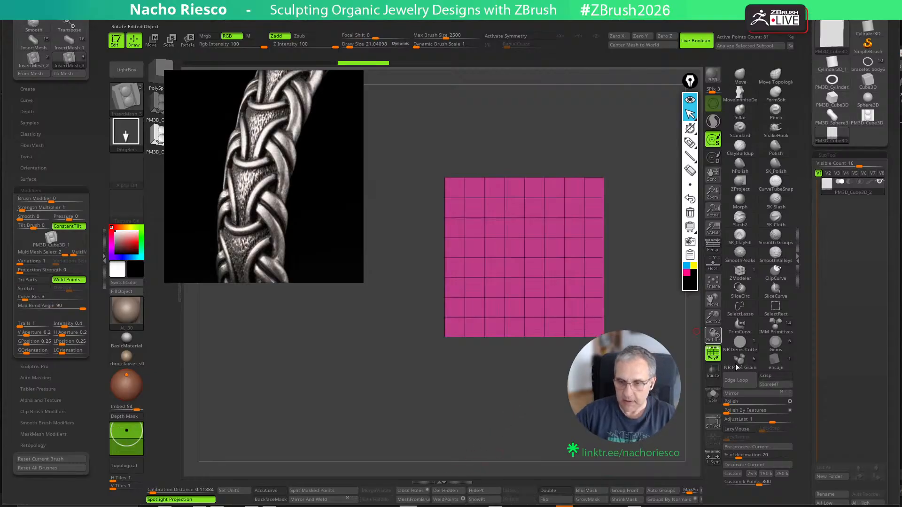
Load the Plane3D primitive, convert it into an editable polymesh and hide its wireframe
drag(807, 417, 789, 298)
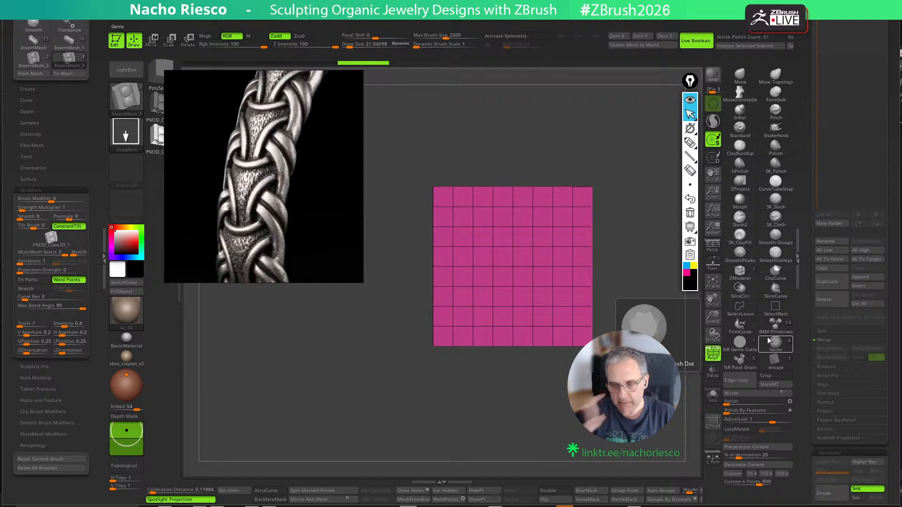
drag(807, 198, 791, 323)
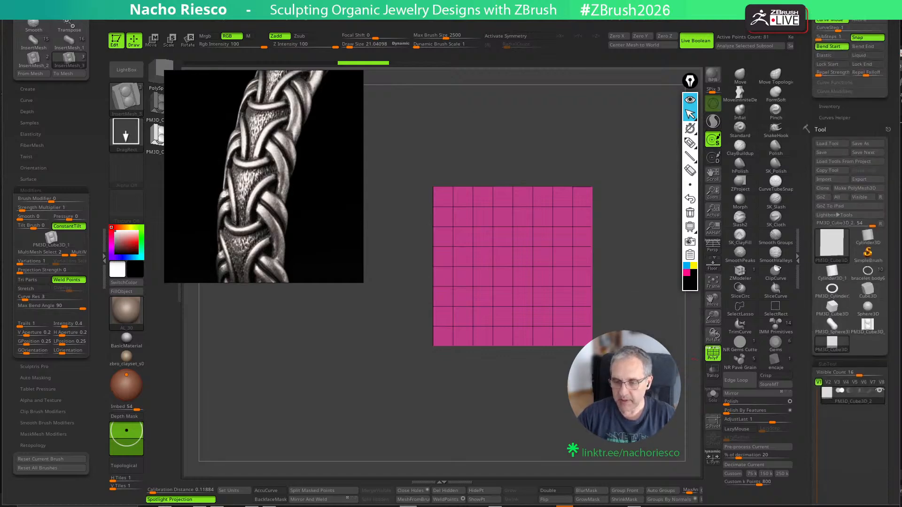
alt+drag(595, 418, 562, 430)
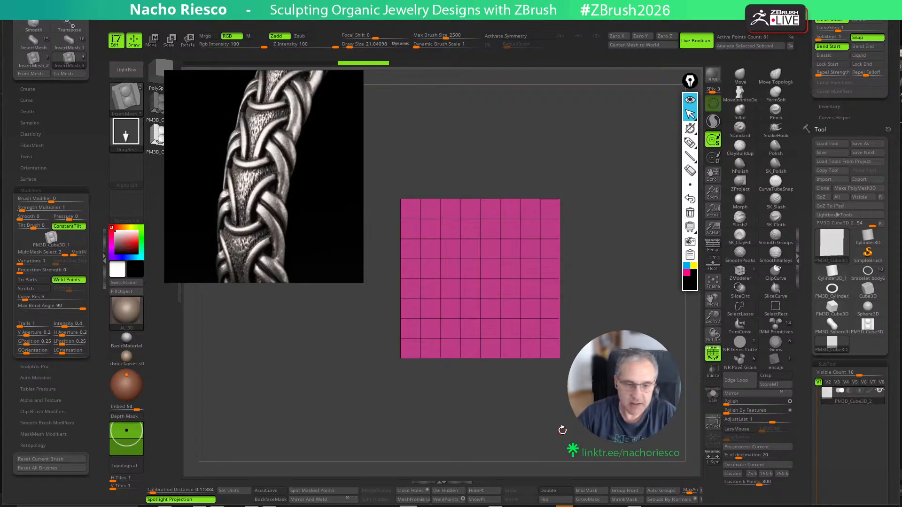
click(833, 247)
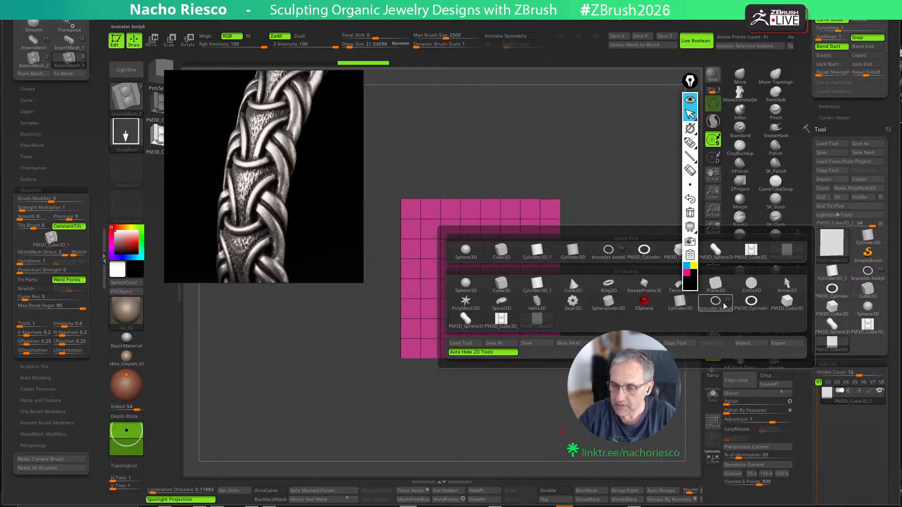
click(716, 284)
click(854, 189)
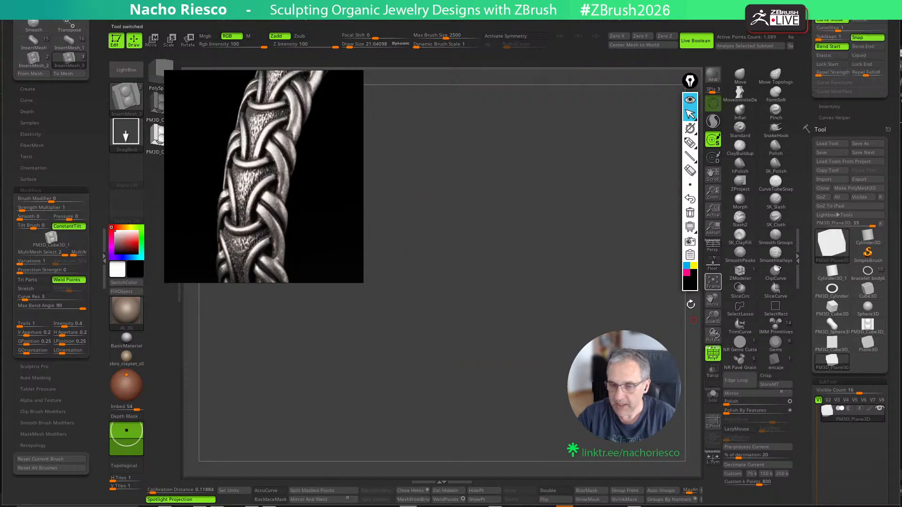
drag(677, 400, 564, 412)
click(713, 354)
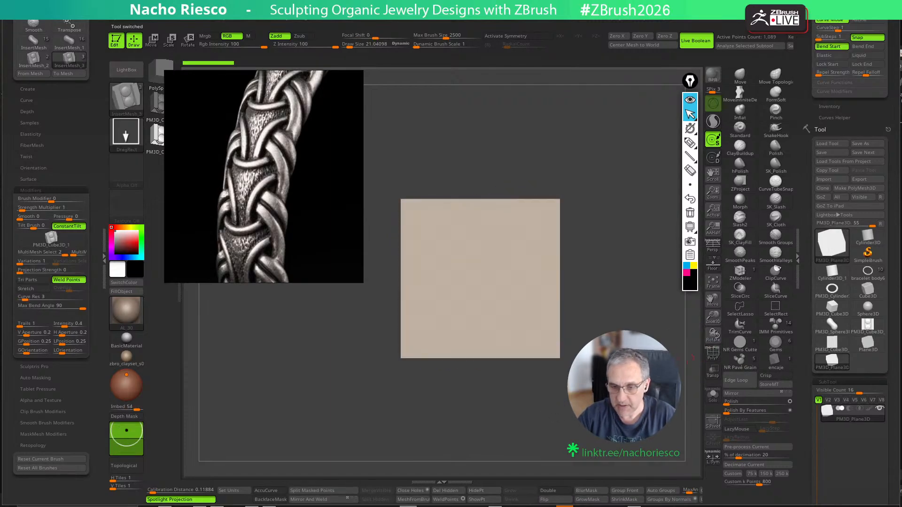
alt+drag(677, 343, 693, 358)
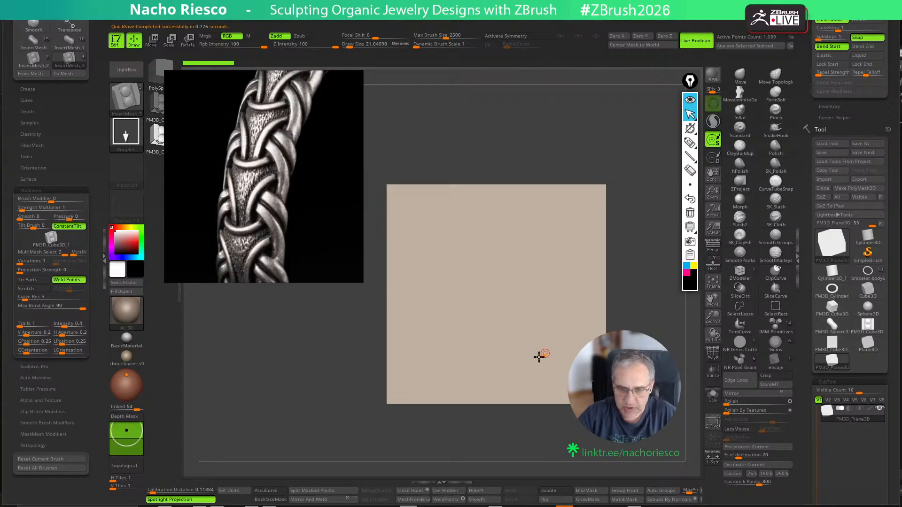
Set up the Topology brush with X symmetry and a draw size of about 75
key(b)
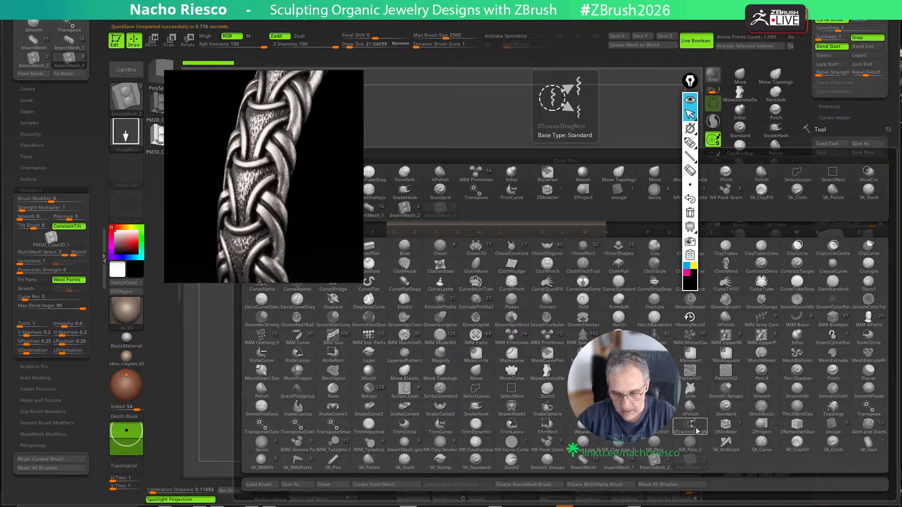
key(t)
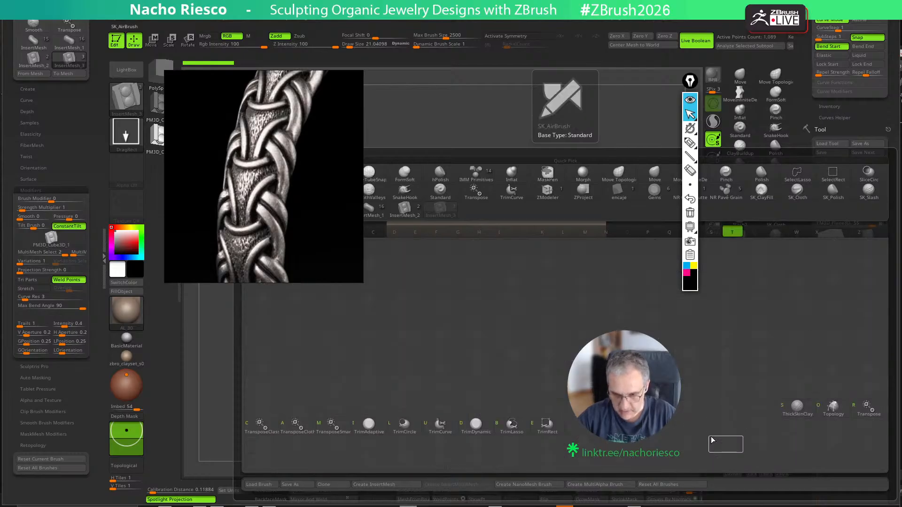
key(o)
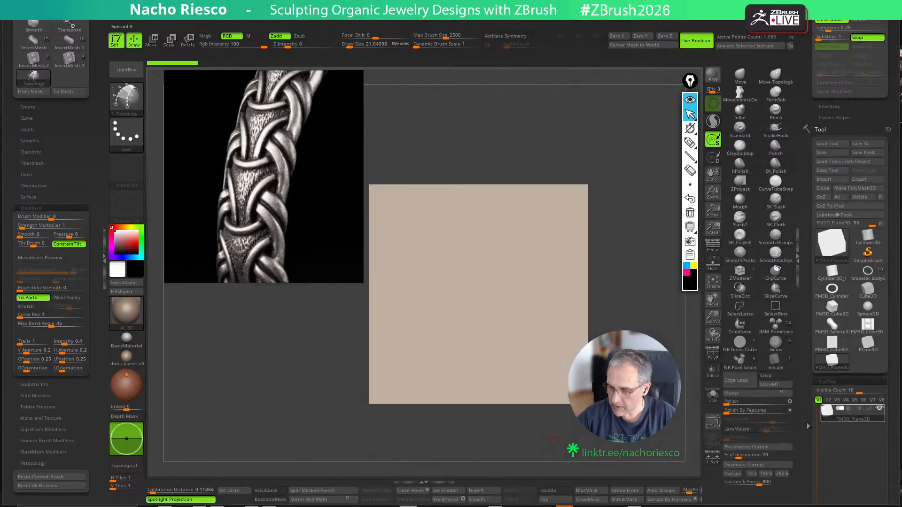
key(x)
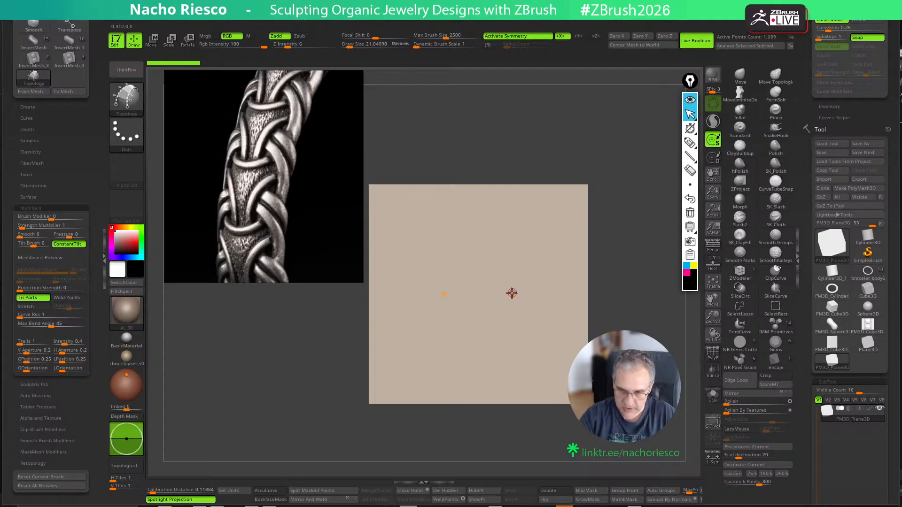
alt+drag(622, 266, 614, 290)
key(s)
drag(517, 322, 521, 322)
Draw topology curves on the plane for the tapered piece's curved side, sagging top edge and slanted upper corner
mouse_move(507, 399)
mouse_down()
mouse_move(526, 334)
mouse_move(581, 253)
mouse_up()
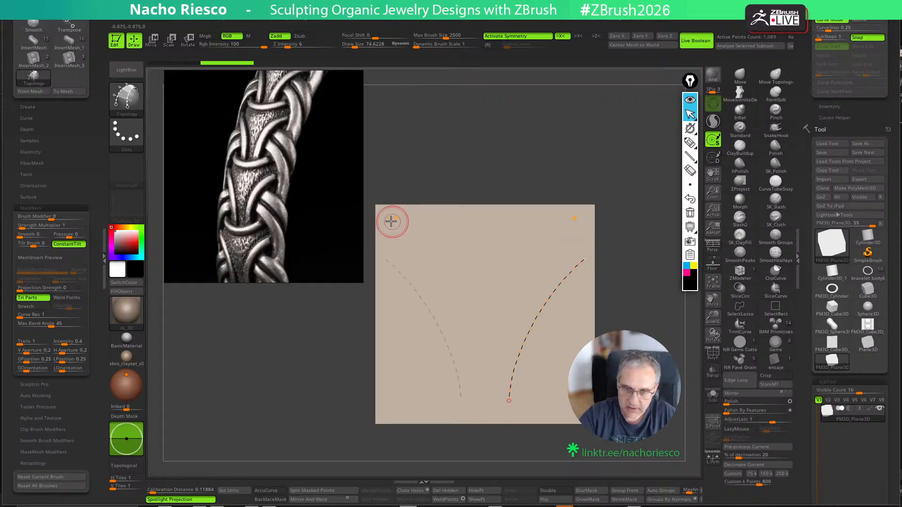
drag(391, 221, 490, 248)
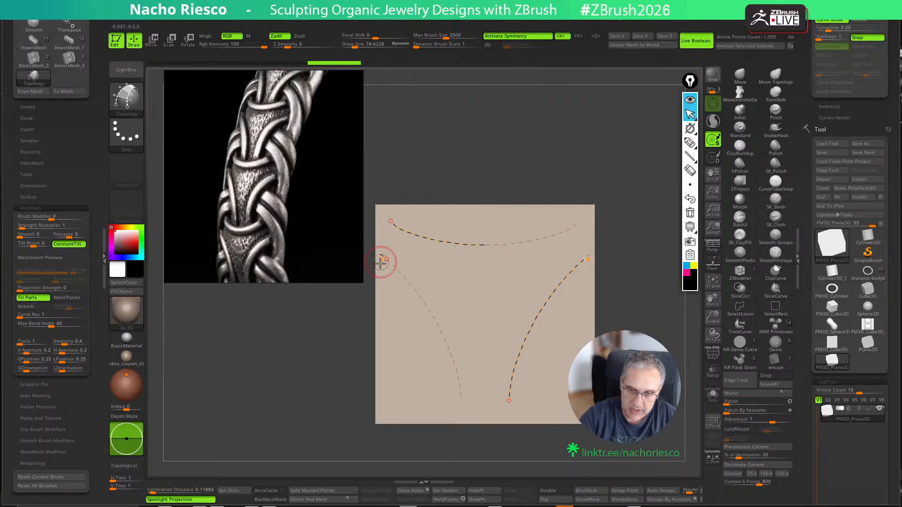
drag(380, 263, 406, 216)
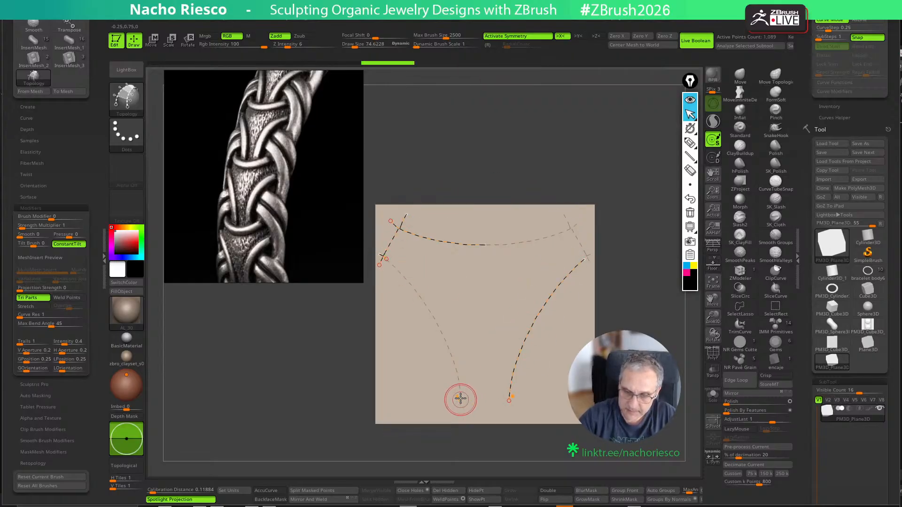
mouse_move(461, 398)
mouse_down()
mouse_move(462, 415)
mouse_move(546, 418)
mouse_up()
mouse_move(640, 373)
alt+mouse_down()
mouse_move(630, 330)
mouse_move(628, 360)
alt+mouse_up()
key(ctrl+z)
key(ctrl+z)
click(512, 360)
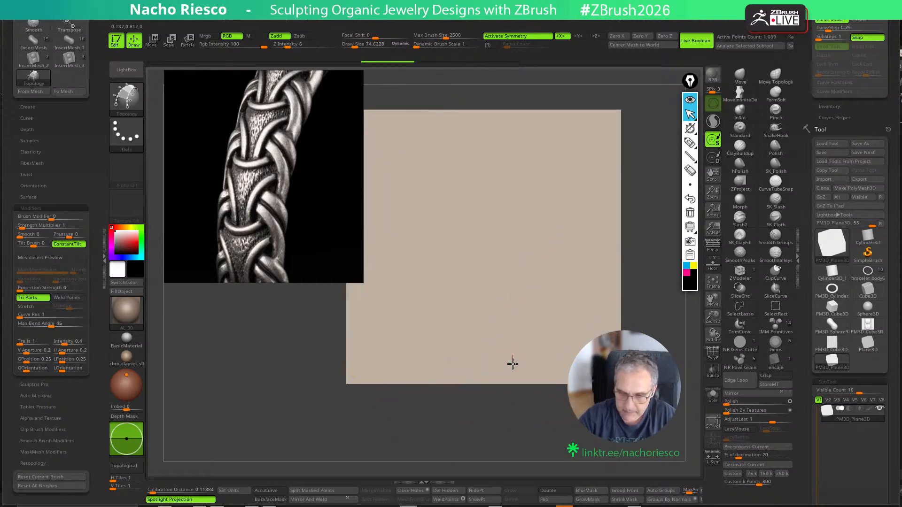
key(ctrl+z)
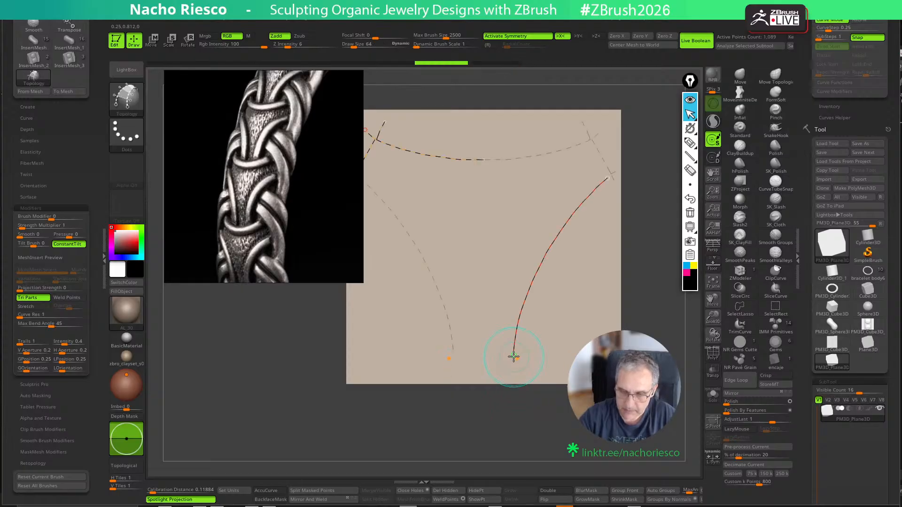
Draw the short curve closing the narrow lower end and a vertical centre line through the whole outline
drag(428, 367, 547, 364)
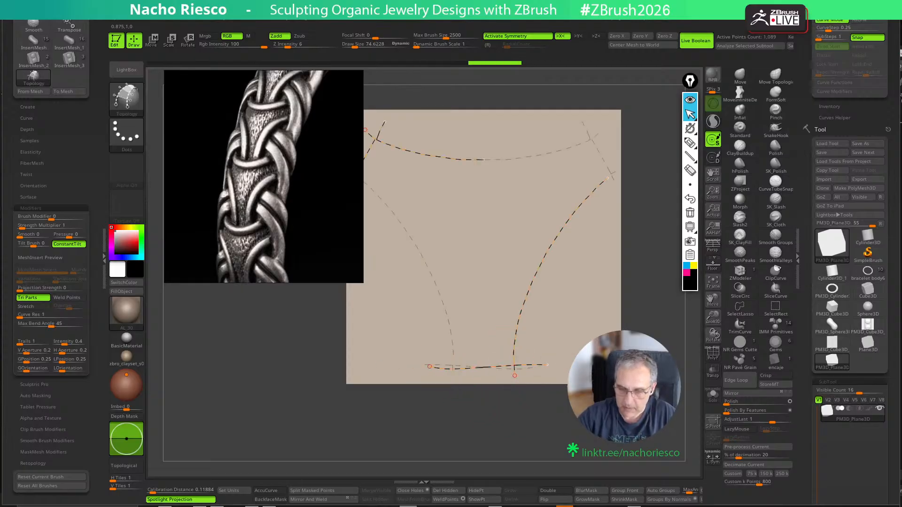
drag(627, 408, 629, 438)
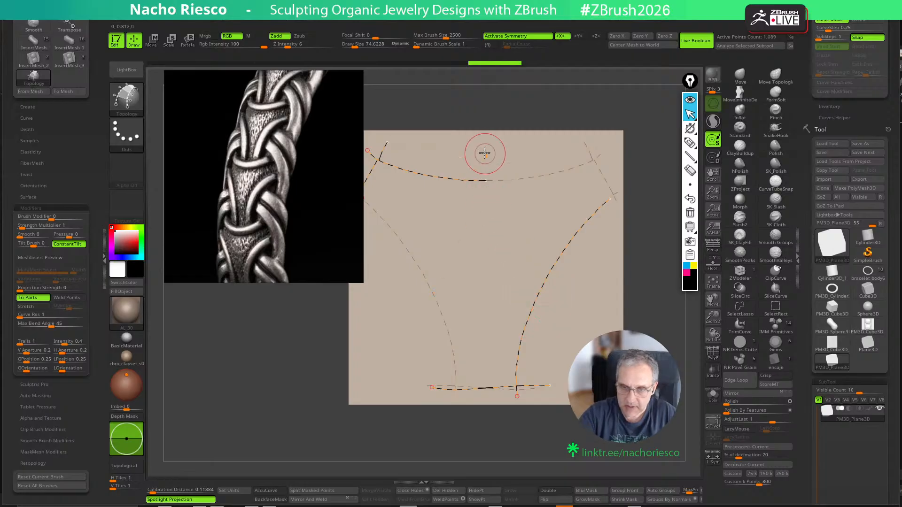
mouse_move(486, 153)
mouse_down()
mouse_move(494, 453)
mouse_move(492, 432)
mouse_up()
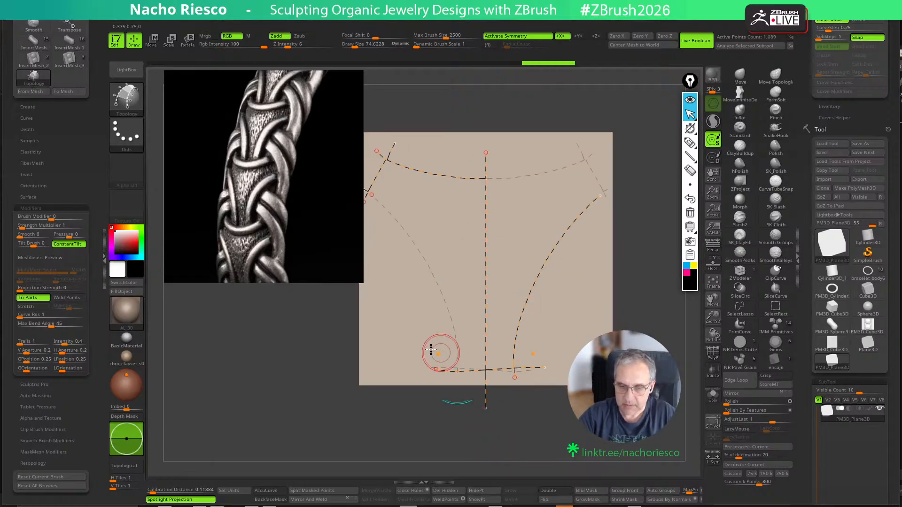
Draw three slanted cross curves from the left side over the centre line in the lower half of the outline
drag(430, 347, 502, 335)
drag(420, 312, 507, 291)
drag(413, 283, 508, 251)
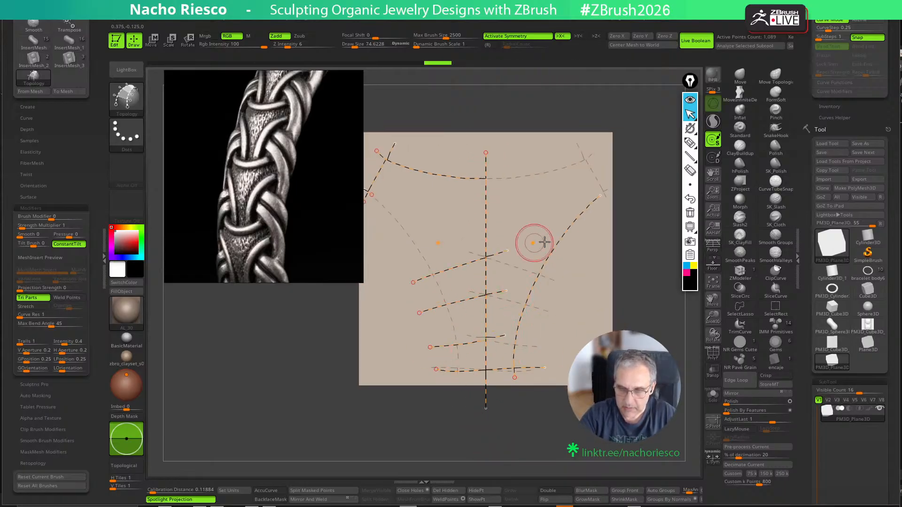
Turn off X symmetry and redraw the left curved side from the slanted corner down to the narrow lower end
key(x)
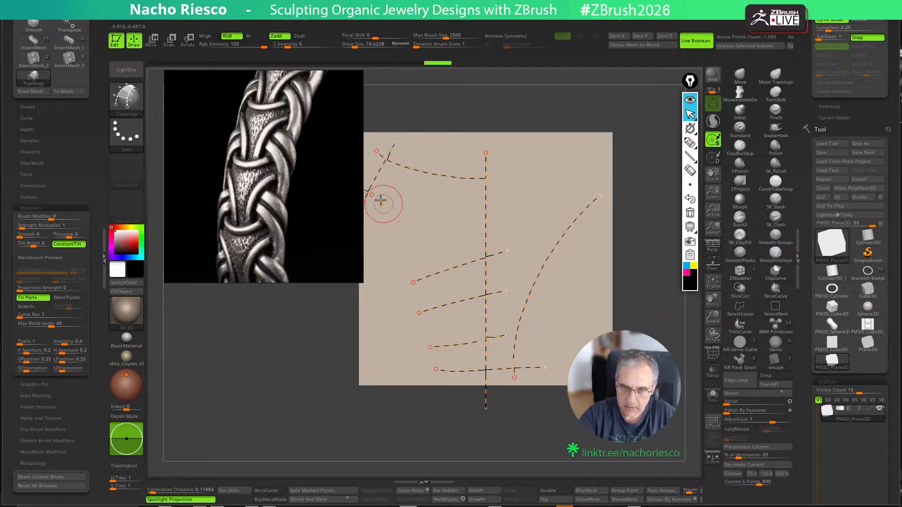
mouse_move(372, 195)
mouse_down()
mouse_move(421, 259)
mouse_move(449, 382)
mouse_up()
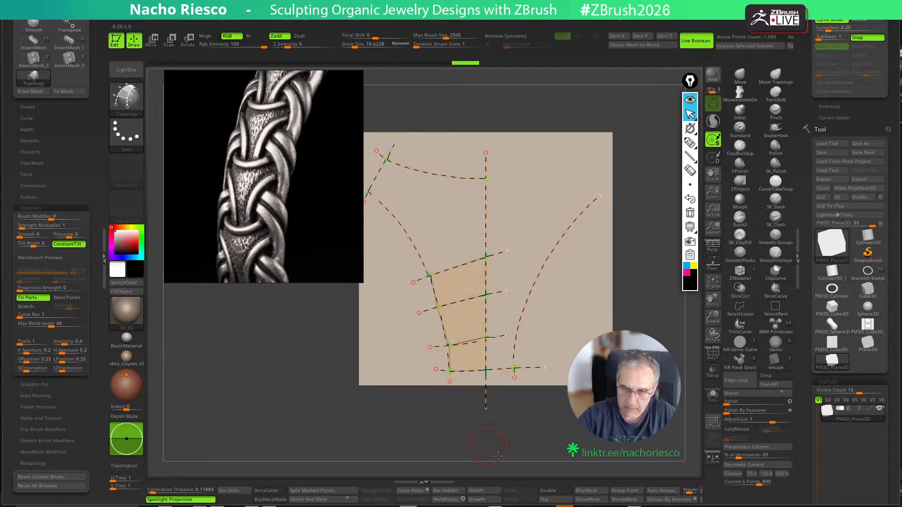
Draw three slanted cross curves through the upper half of the outline and an inner curve running alongside its left edge
alt+drag(463, 428, 498, 474)
drag(440, 299, 533, 264)
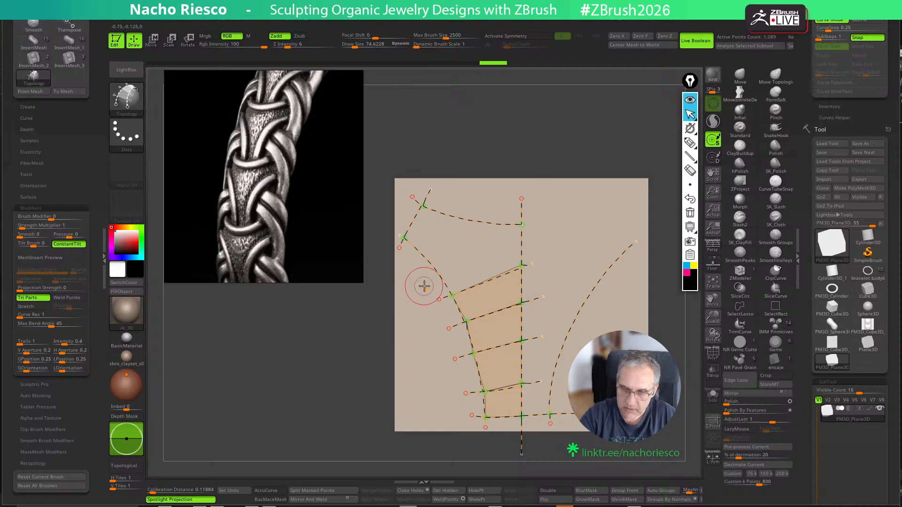
drag(423, 285, 543, 210)
drag(421, 270, 468, 207)
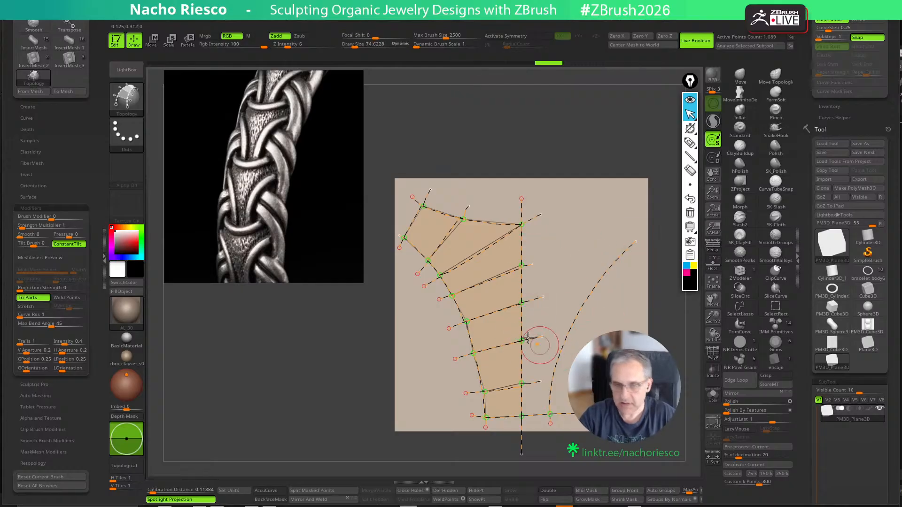
drag(408, 230, 418, 235)
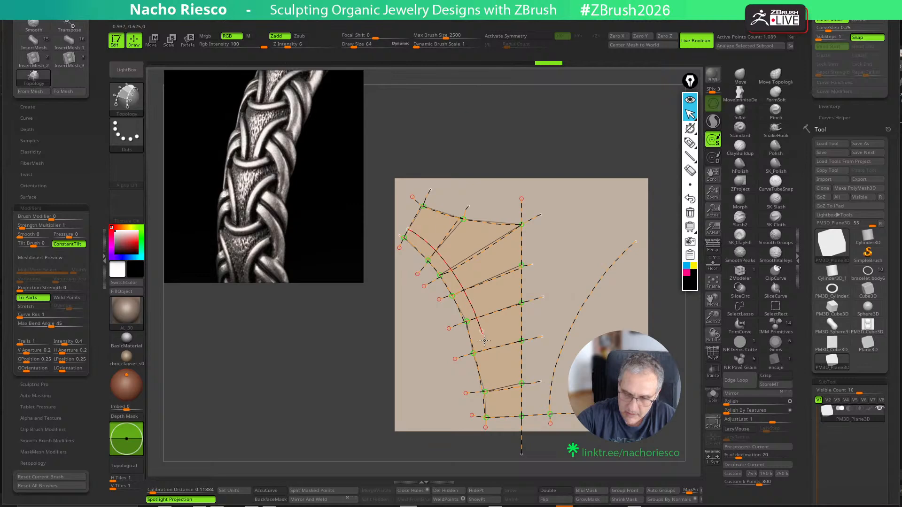
drag(494, 390, 499, 432)
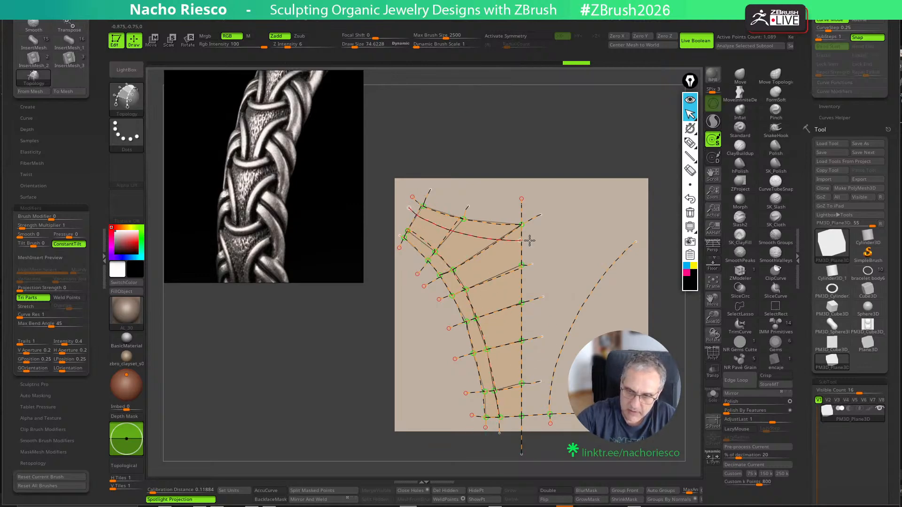
drag(529, 241, 562, 256)
key(ctrl+z)
alt+drag(677, 319, 679, 338)
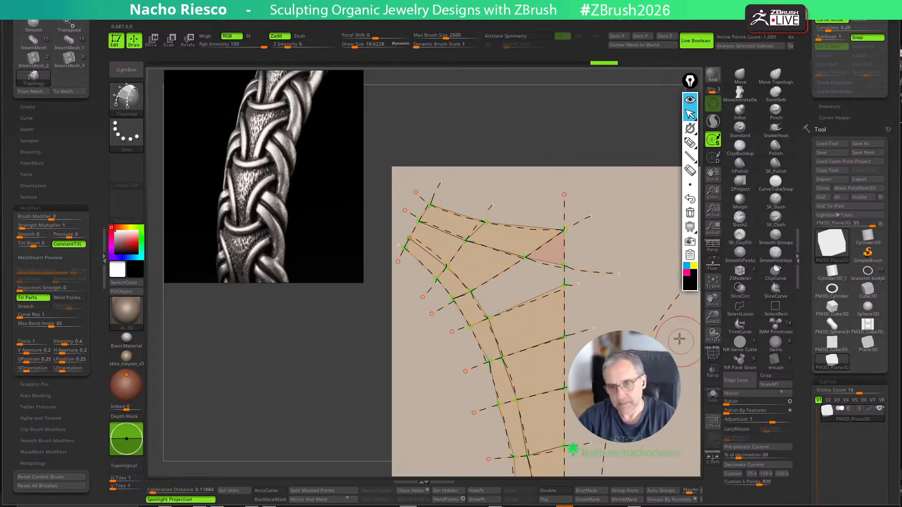
key(ctrl+z)
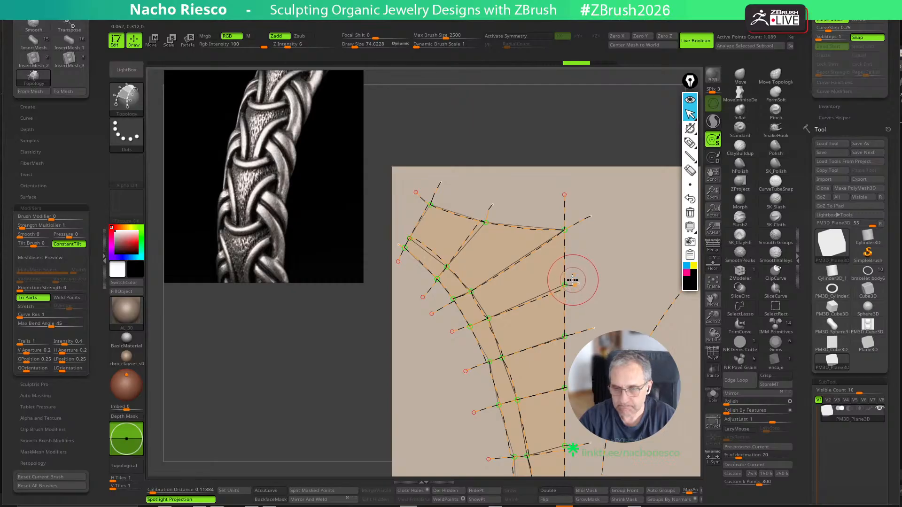
Delete the slanted cross curve reaching the top centre and redraw it from the left side to the sagging top edge
alt+drag(525, 264, 522, 233)
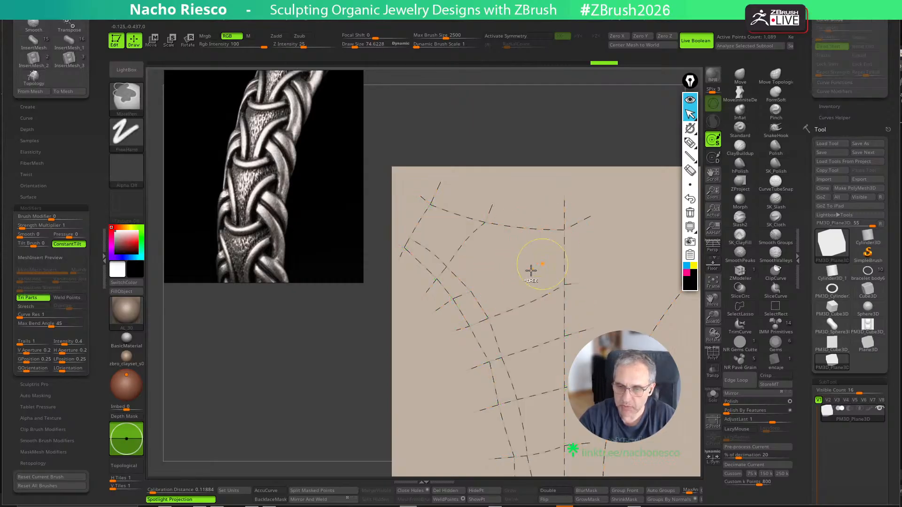
key(ctrl+z)
alt+drag(514, 264, 495, 219)
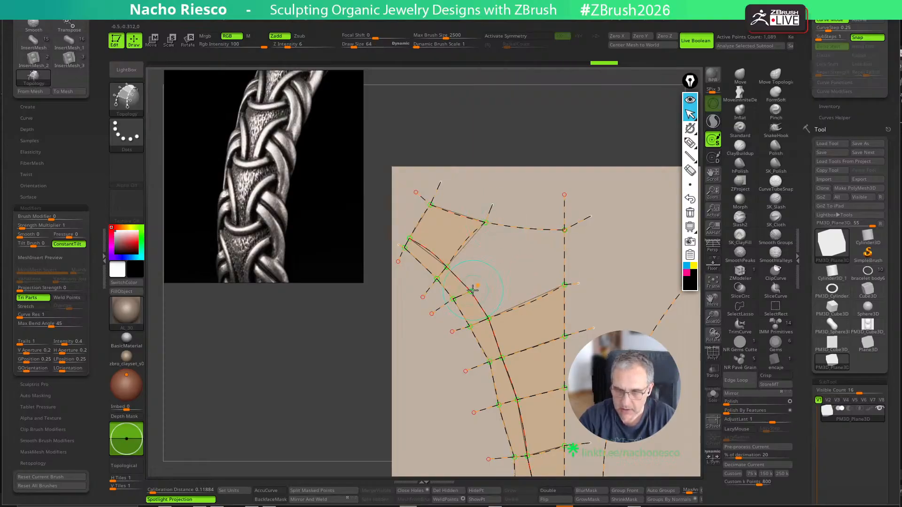
drag(491, 266, 531, 217)
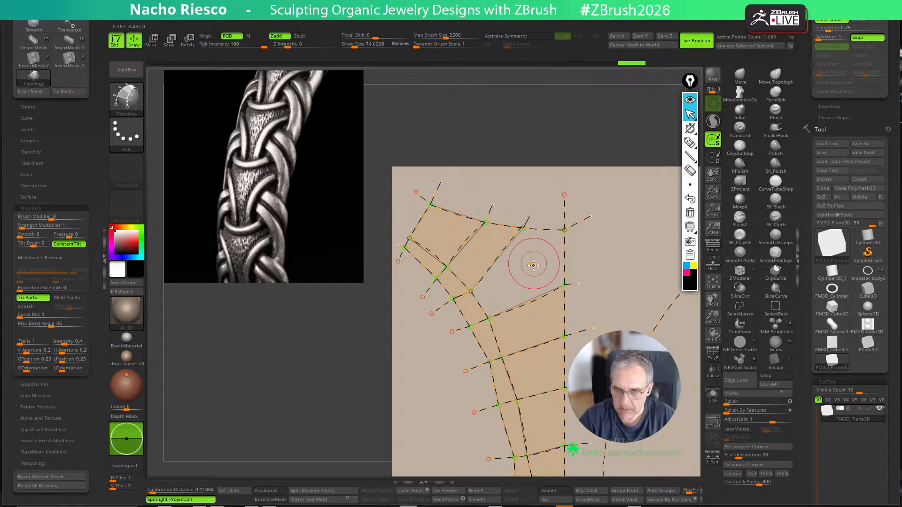
drag(452, 331, 593, 217)
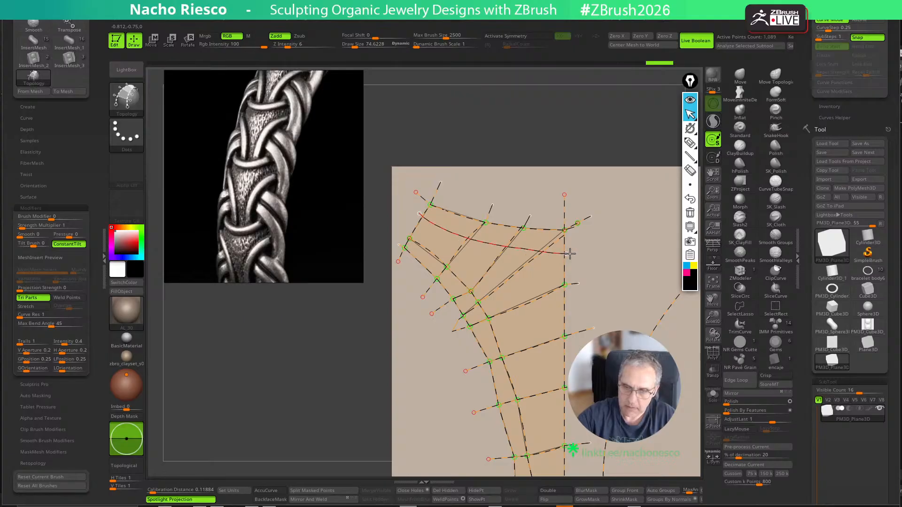
drag(570, 254, 569, 254)
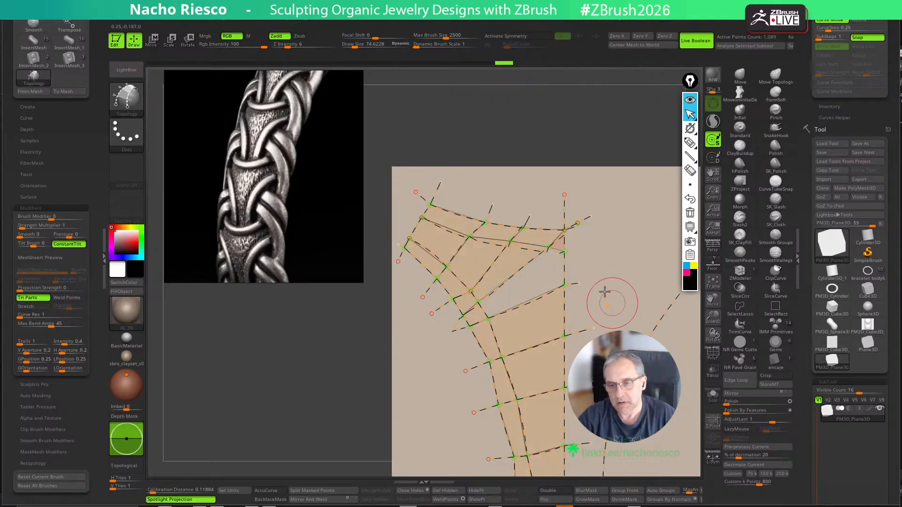
key(ctrl+z)
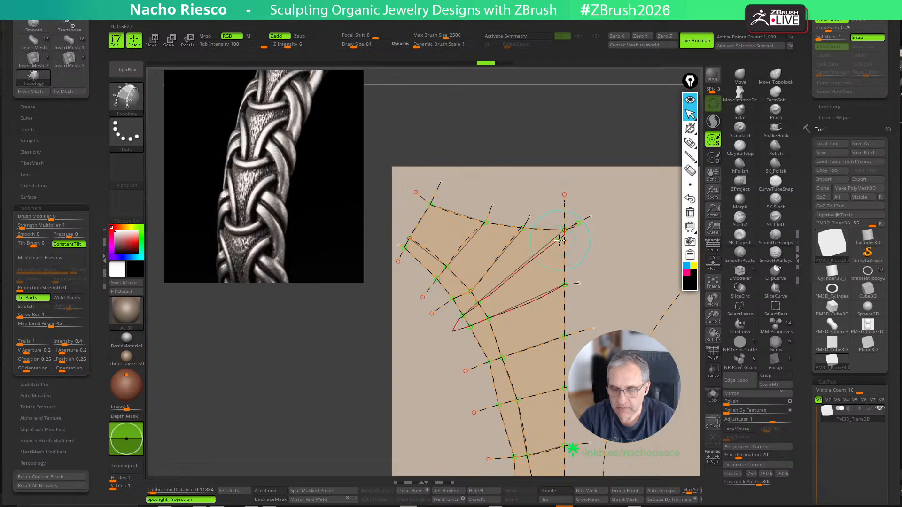
key(ctrl+z)
Draw a near-vertical curve just left of the centre line, from the top edge down past the lower end
alt+drag(320, 413, 280, 349)
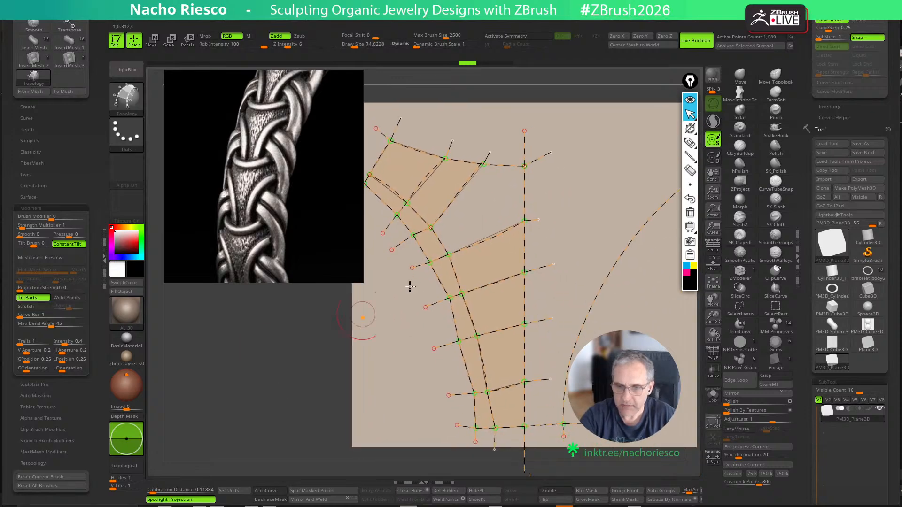
drag(507, 154, 507, 182)
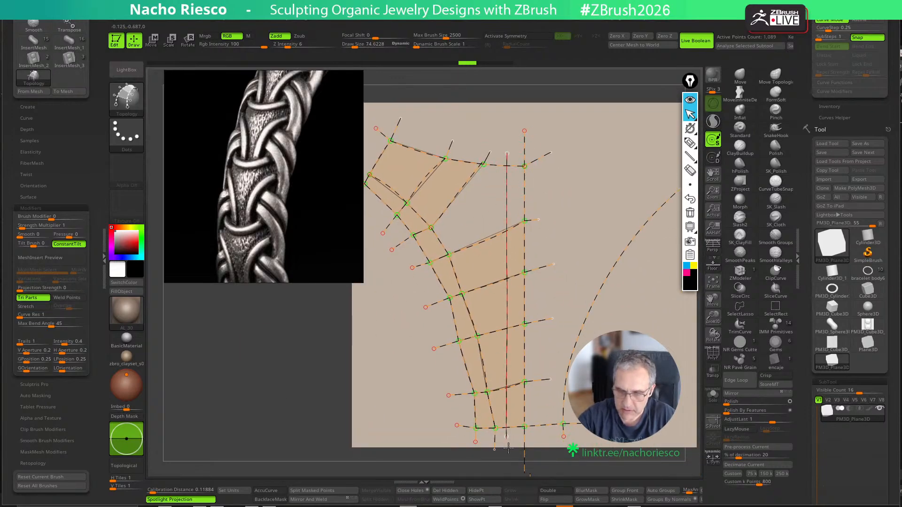
drag(509, 449, 508, 448)
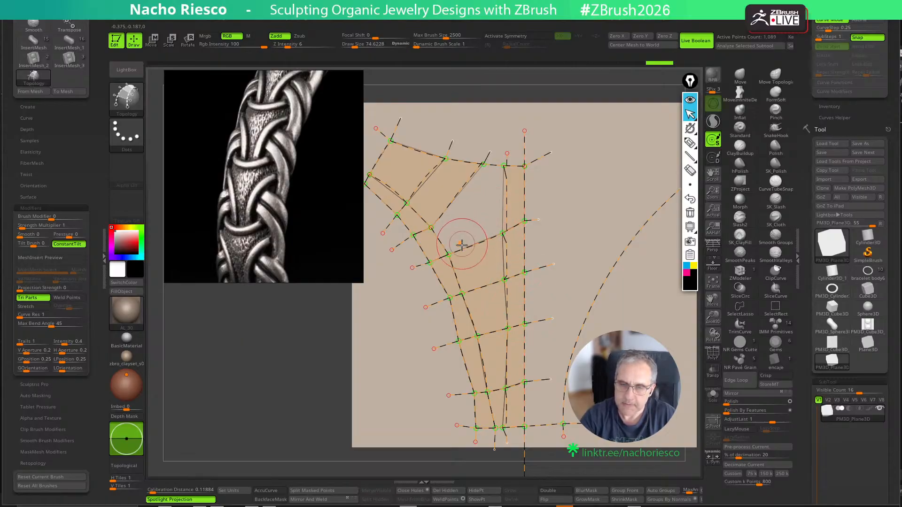
alt+click(347, 402)
key(ctrl+z)
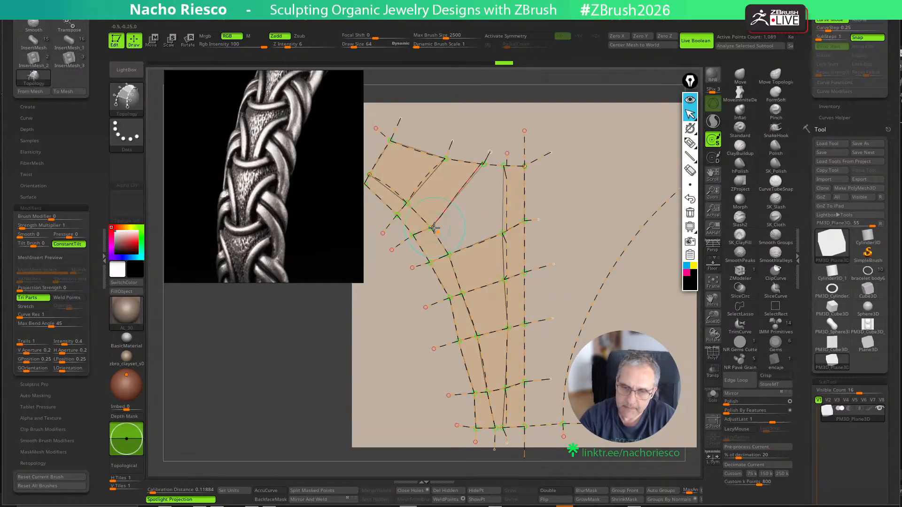
drag(498, 173, 504, 166)
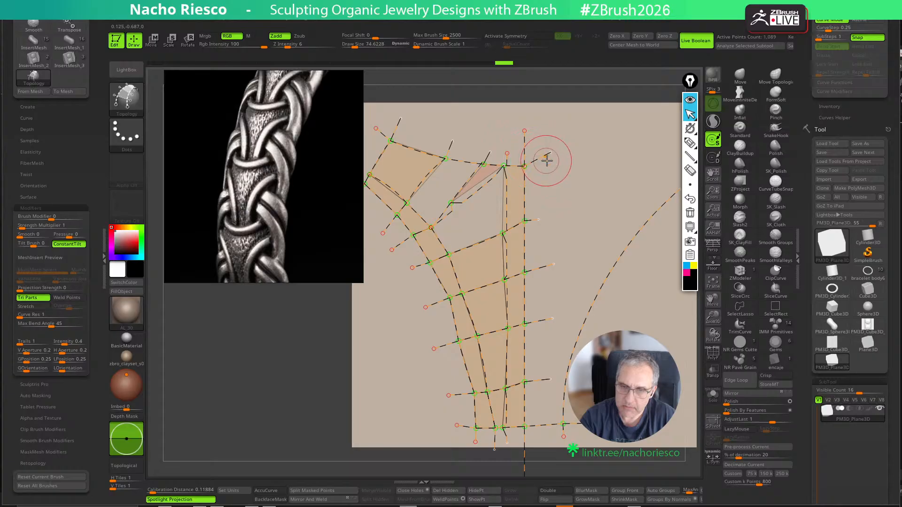
key(ctrl+z)
Draw a cross curve from the left side to the centre line and an inner curve just below the top edge
drag(433, 227, 449, 217)
drag(500, 187, 527, 184)
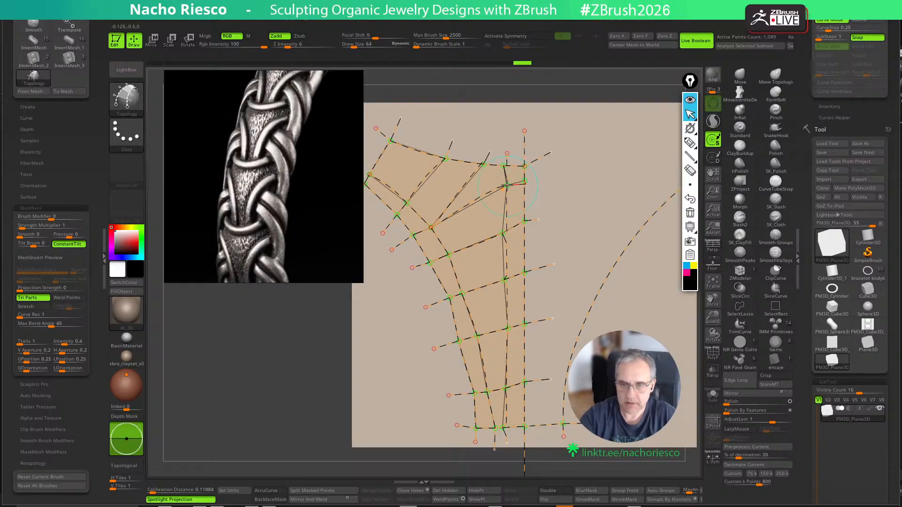
drag(500, 185, 381, 153)
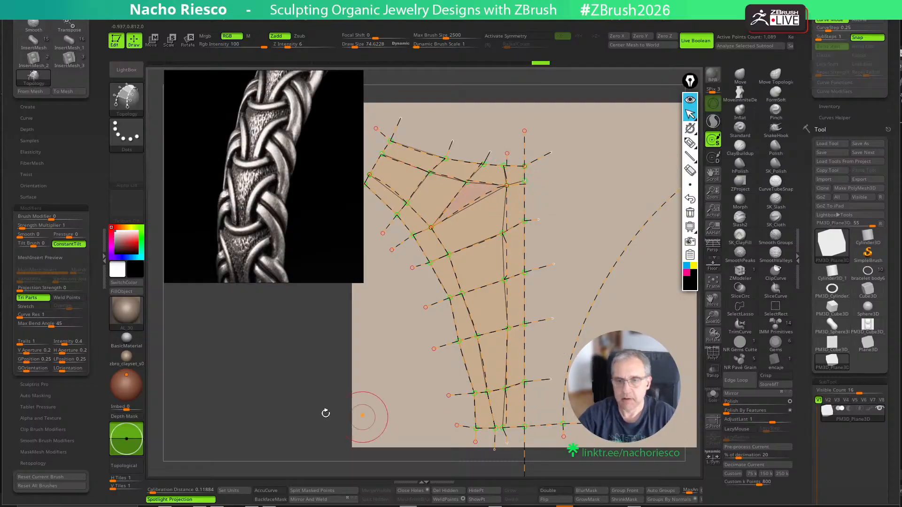
Delete the leftover side curve on the right half of the plane
mouse_move(326, 413)
alt+mouse_down()
mouse_move(254, 367)
mouse_move(378, 431)
alt+mouse_up()
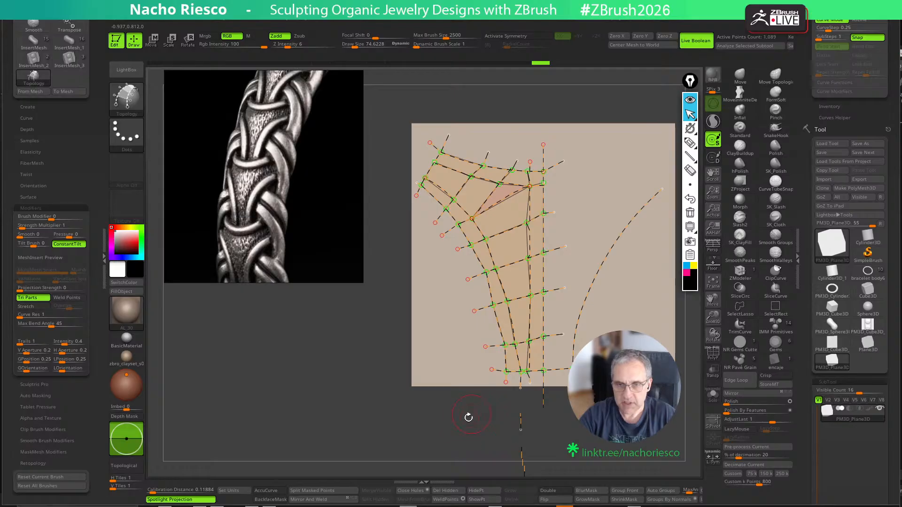
alt+drag(489, 431, 461, 443)
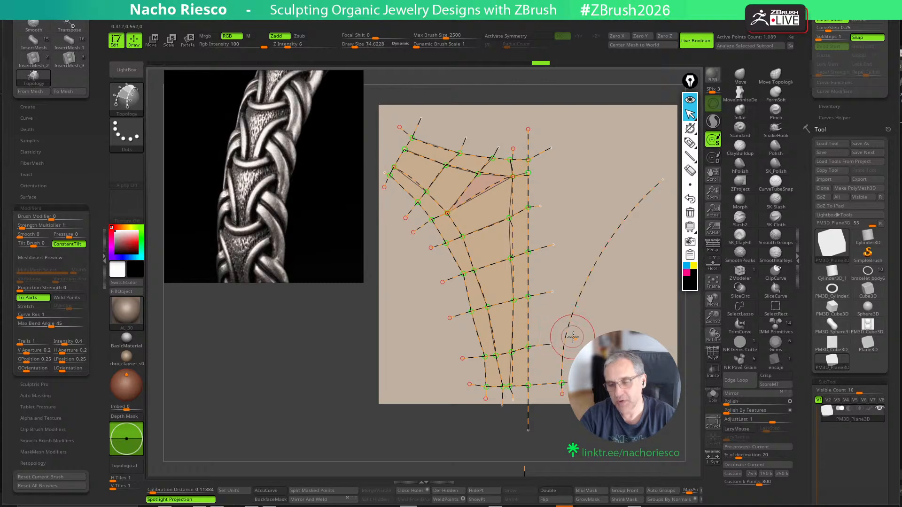
alt+drag(600, 304, 572, 319)
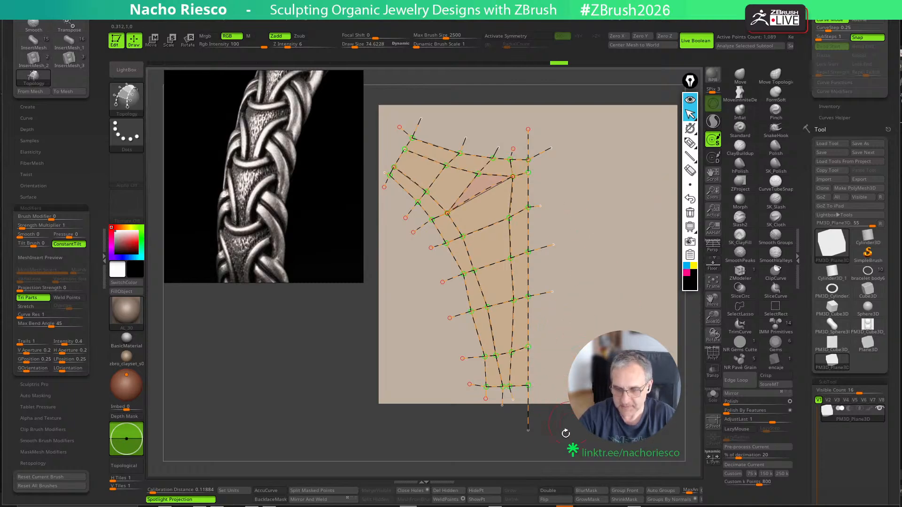
mouse_move(566, 434)
alt+mouse_down()
mouse_move(558, 434)
mouse_move(559, 446)
alt+mouse_up()
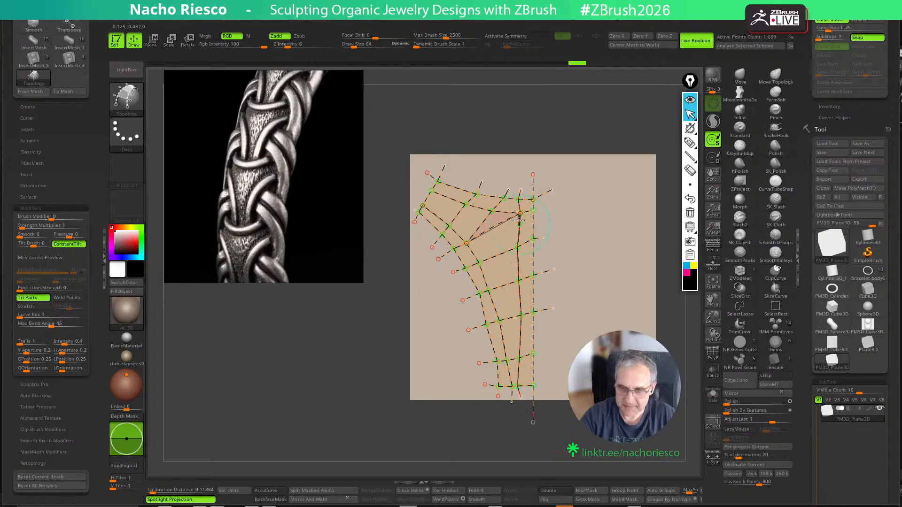
Trim the overhanging curve ends to the outline and generate the half-link mesh from the topology curves
drag(519, 215, 480, 262)
key(ctrl+z)
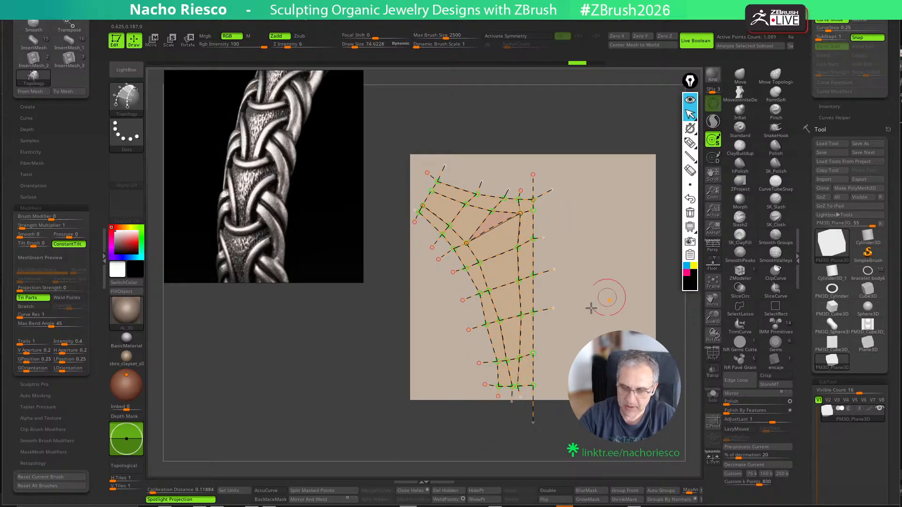
mouse_move(665, 308)
mouse_down()
mouse_move(695, 309)
mouse_move(669, 308)
mouse_move(687, 318)
mouse_move(681, 322)
mouse_move(675, 296)
mouse_move(658, 302)
mouse_up()
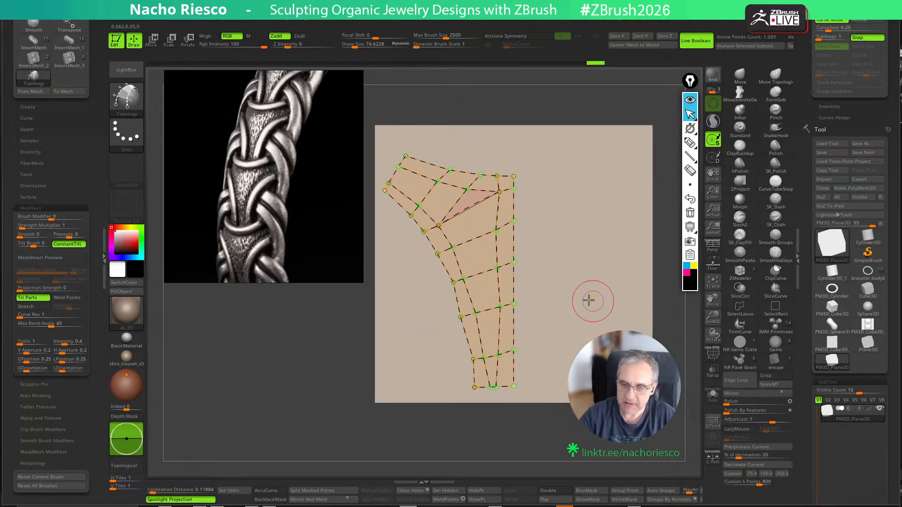
click(583, 277)
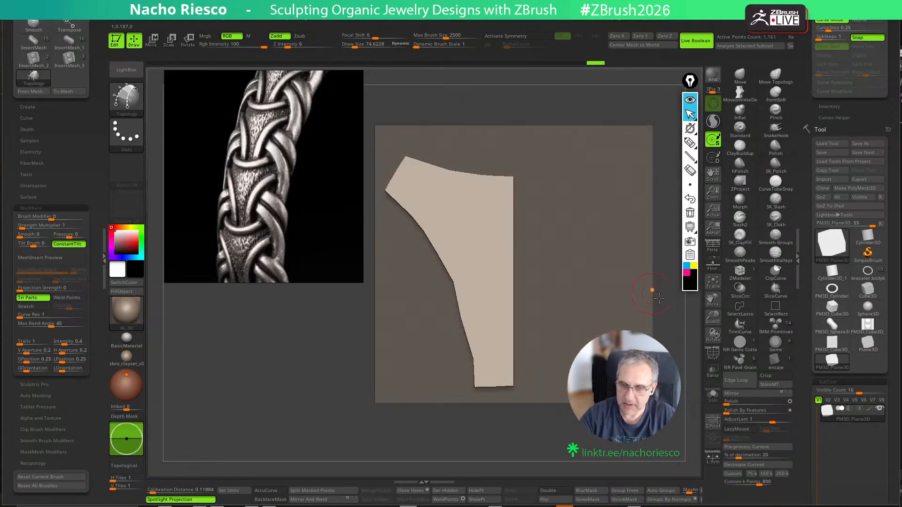
click(572, 272)
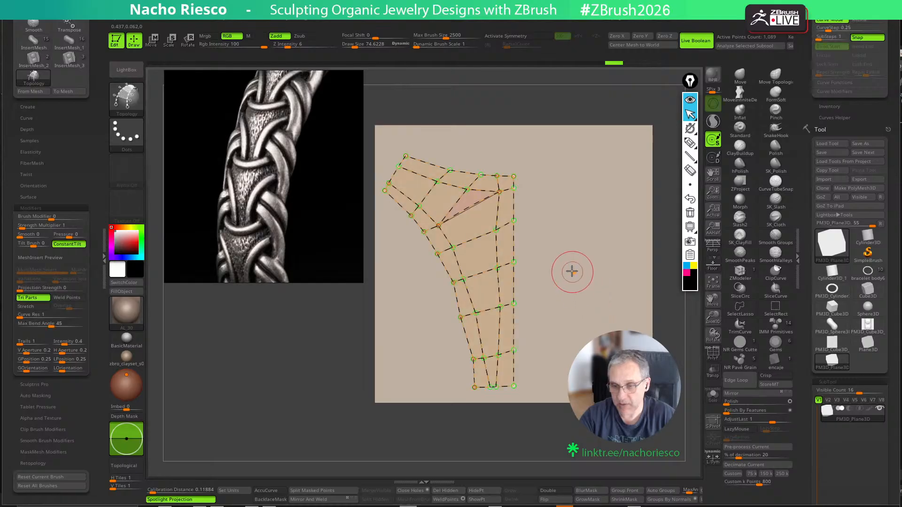
click(572, 272)
Split the new half-link mesh from the plane into its own subtool and display its polygon wireframe
drag(643, 278, 625, 315)
click(315, 492)
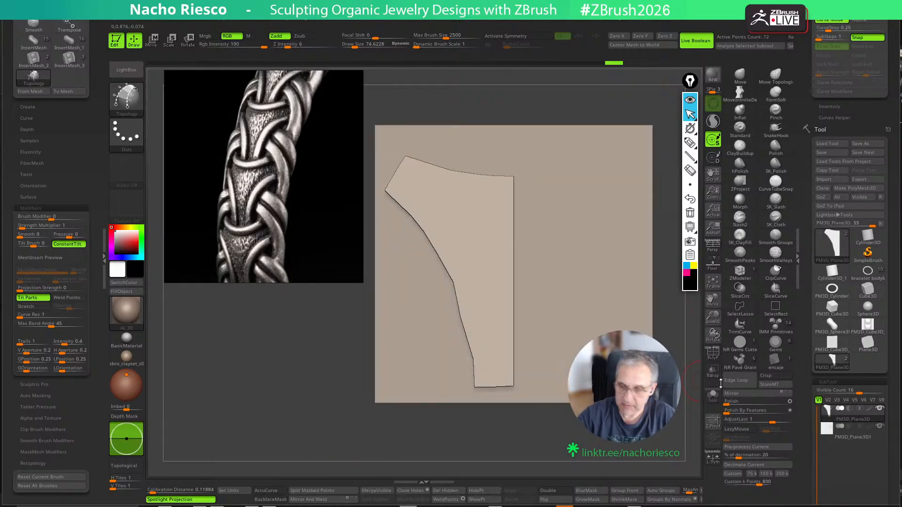
click(713, 353)
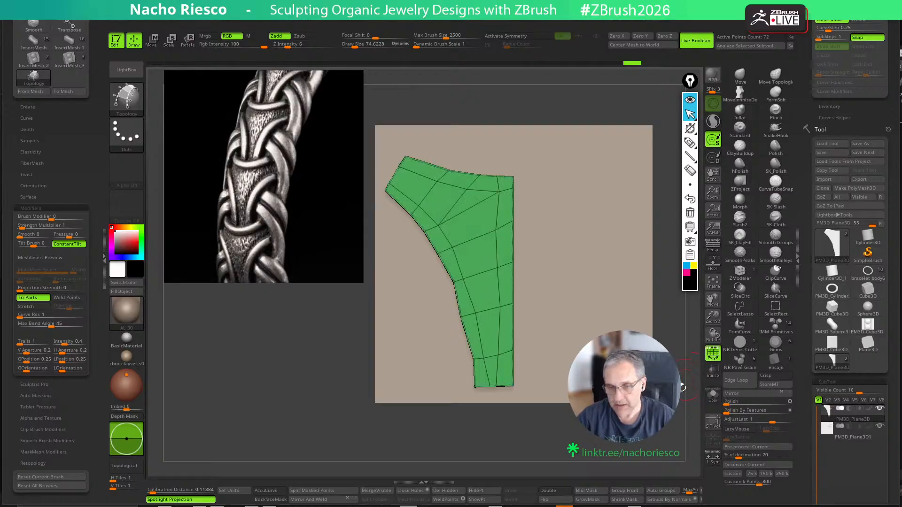
Mirror and weld the half-link mesh across its centre line to complete the tapered piece
alt+drag(423, 470, 397, 473)
click(308, 500)
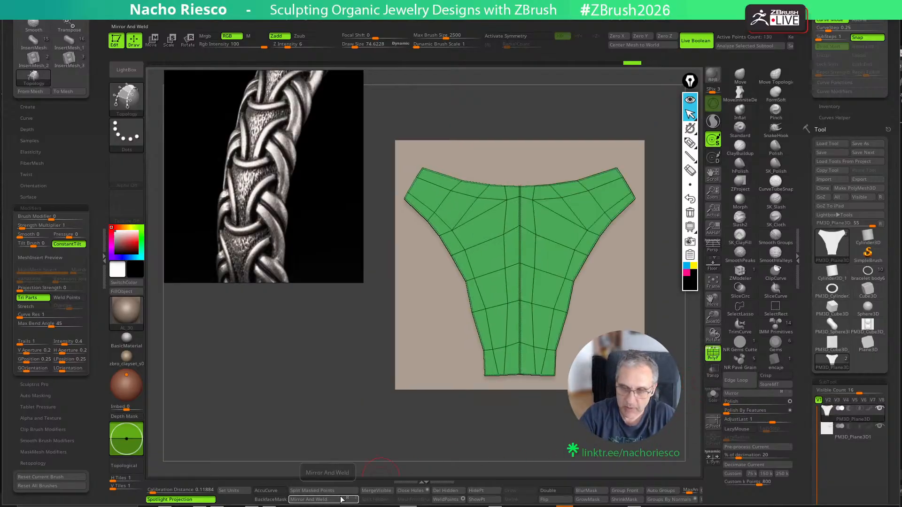
alt+drag(489, 461, 575, 414)
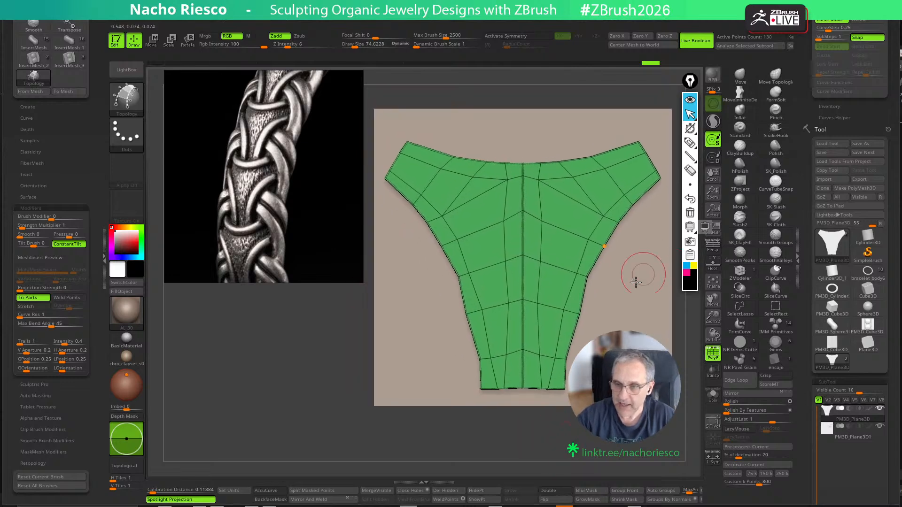
Smooth the right outline and adjust the upper centre line with the MoveInfiniteDepth brush, and mirror and weld the link
click(751, 96)
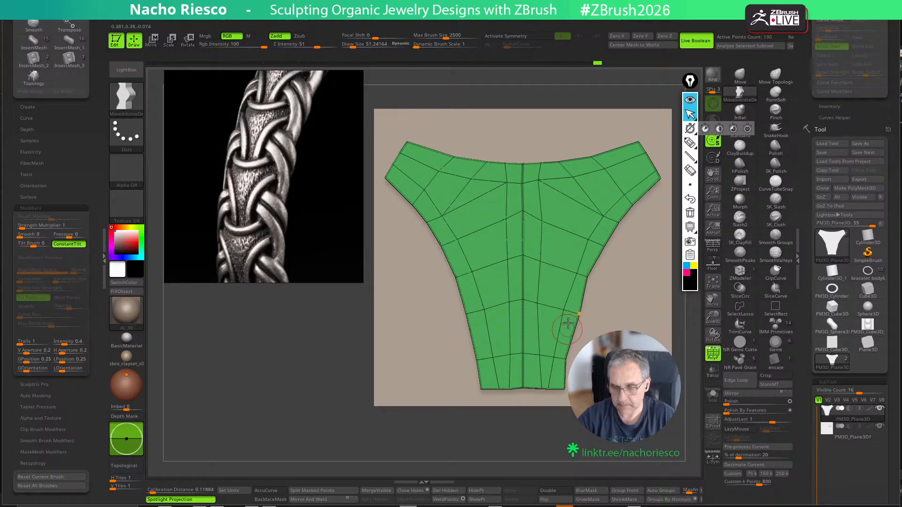
click(360, 489)
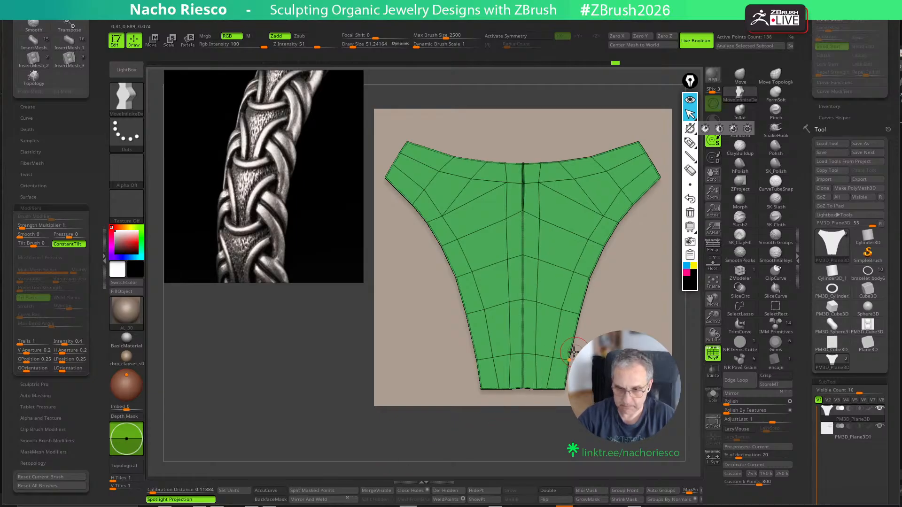
key(x)
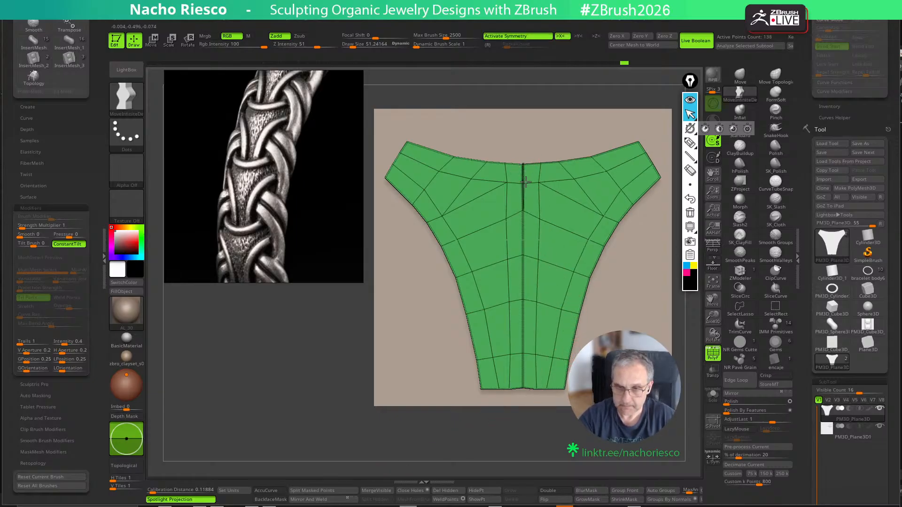
key(x)
drag(527, 188, 522, 163)
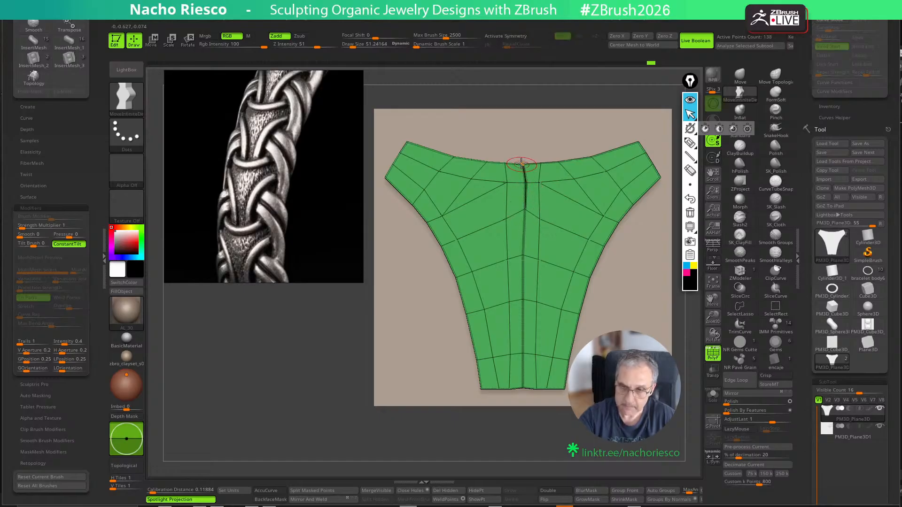
click(334, 500)
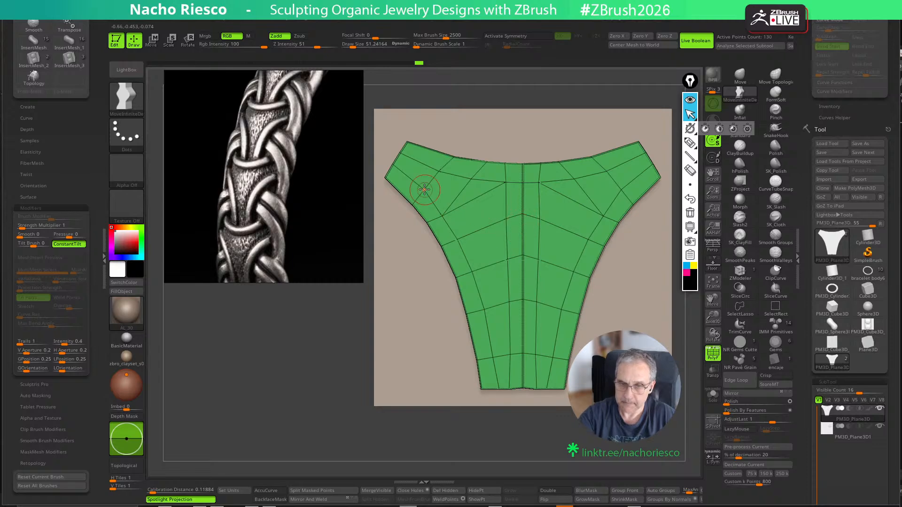
Pull the left arm's end corners outward to widen it, and mirror and weld the change onto the right arm
alt+drag(370, 270, 400, 307)
key(s)
drag(415, 217, 417, 216)
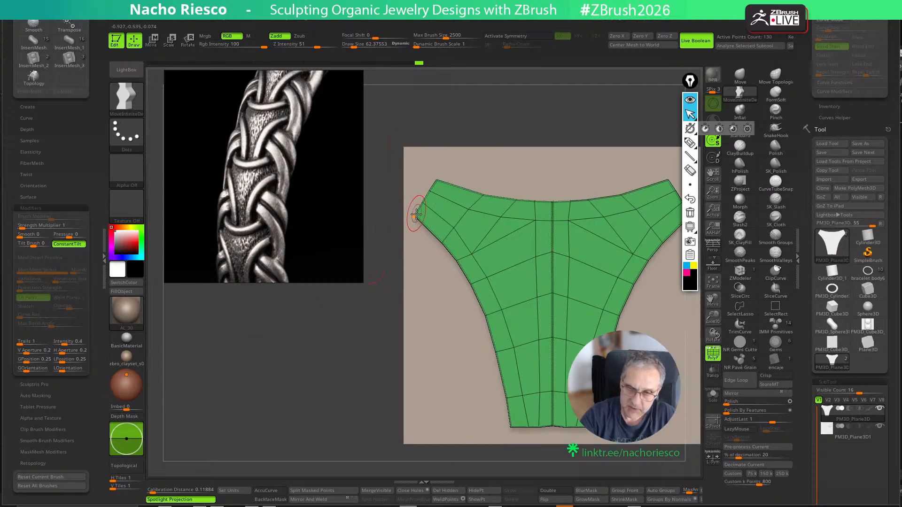
drag(437, 182, 444, 173)
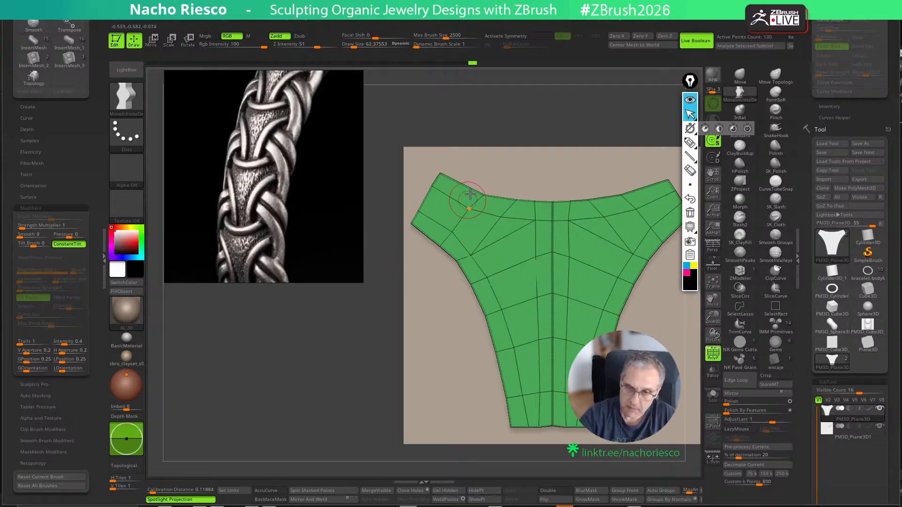
alt+drag(527, 114, 477, 96)
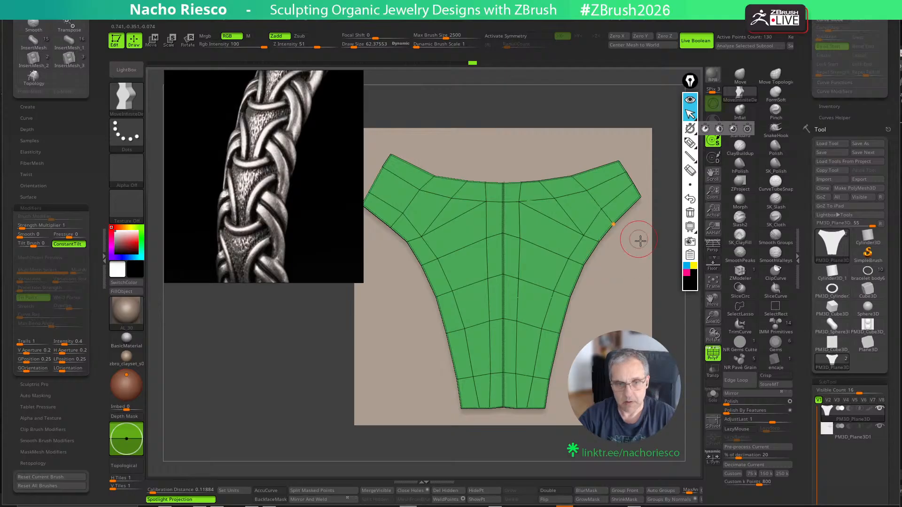
key(s)
drag(564, 312, 568, 300)
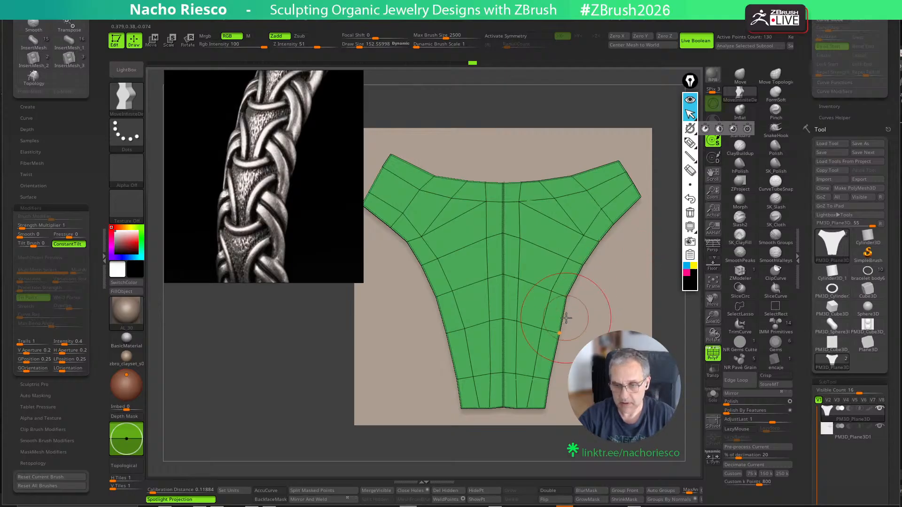
key(ctrl+z)
key(x)
click(328, 500)
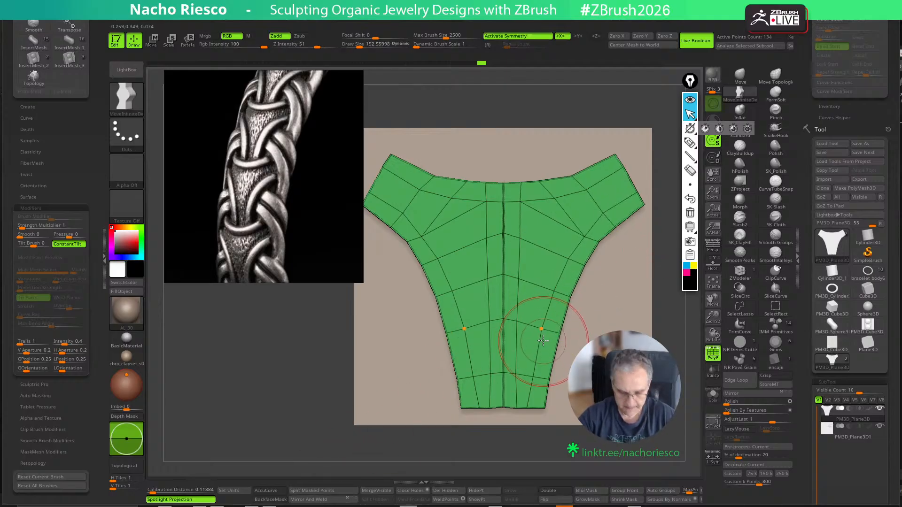
Narrow the link's lower body by pulling its side edges inward with a larger brush and X symmetry
key(x)
key(s)
drag(545, 330, 549, 330)
drag(570, 301, 558, 297)
key(ctrl+z)
key(x)
mouse_move(561, 332)
mouse_down()
mouse_move(552, 333)
mouse_move(549, 369)
mouse_up()
Even out the inner vertices on both halves with a smaller brush, and adjust the centre line with symmetry off
key(s)
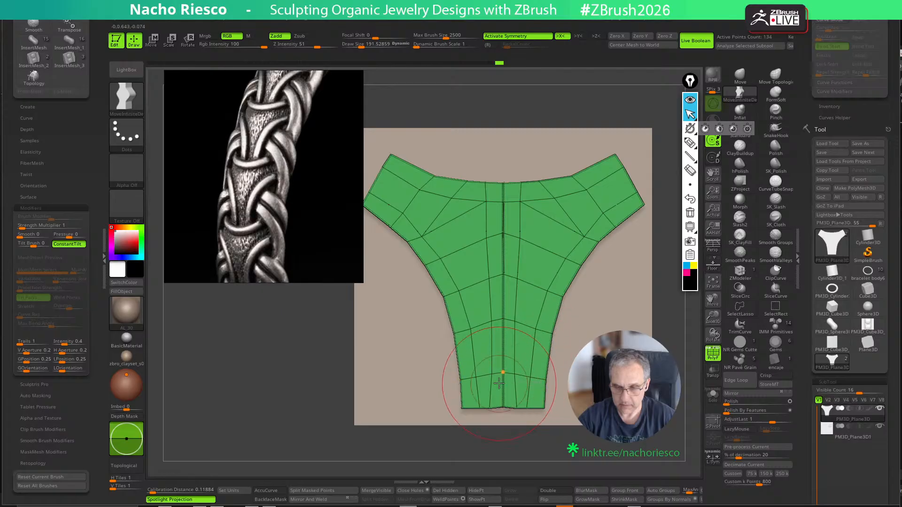
key(s)
drag(500, 382, 476, 405)
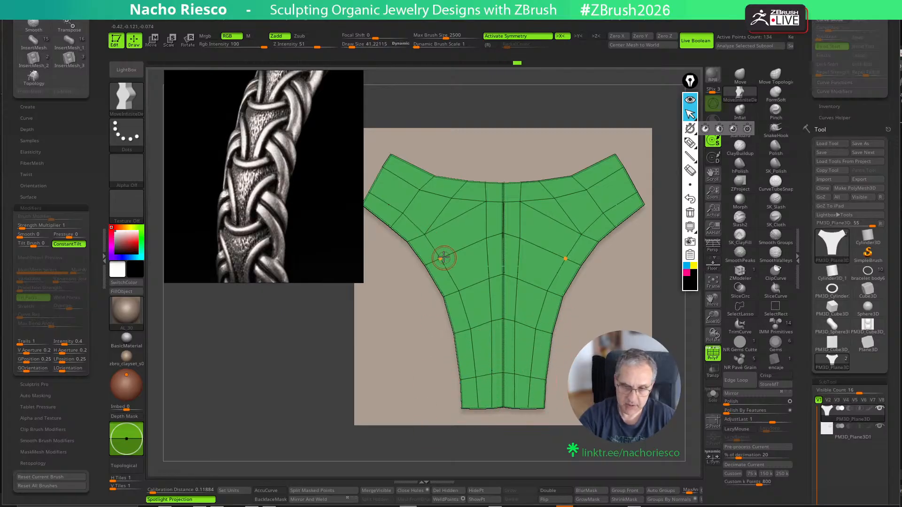
drag(460, 290, 471, 328)
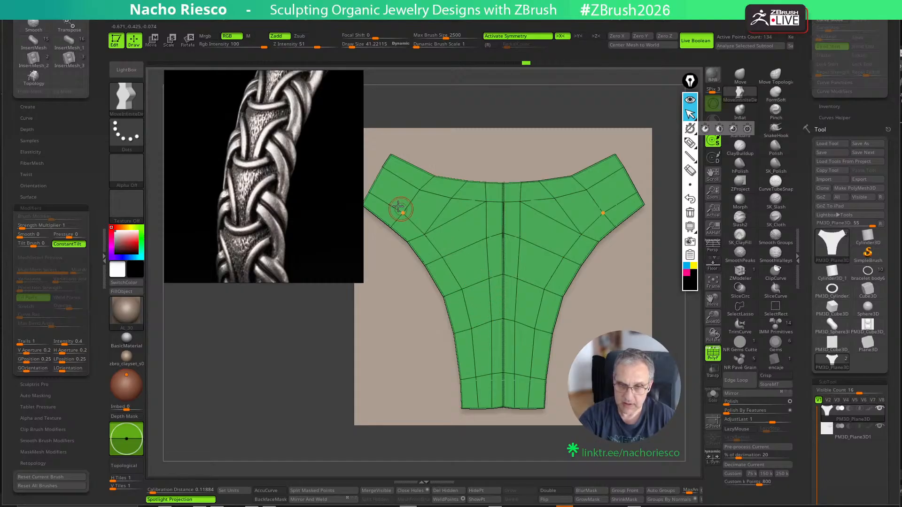
click(383, 167)
mouse_move(666, 326)
ctrl+right_down()
mouse_move(663, 311)
mouse_move(661, 342)
mouse_move(659, 312)
mouse_move(658, 329)
ctrl+right_up()
key(x)
mouse_move(504, 244)
mouse_down()
mouse_move(506, 216)
mouse_move(507, 274)
mouse_up()
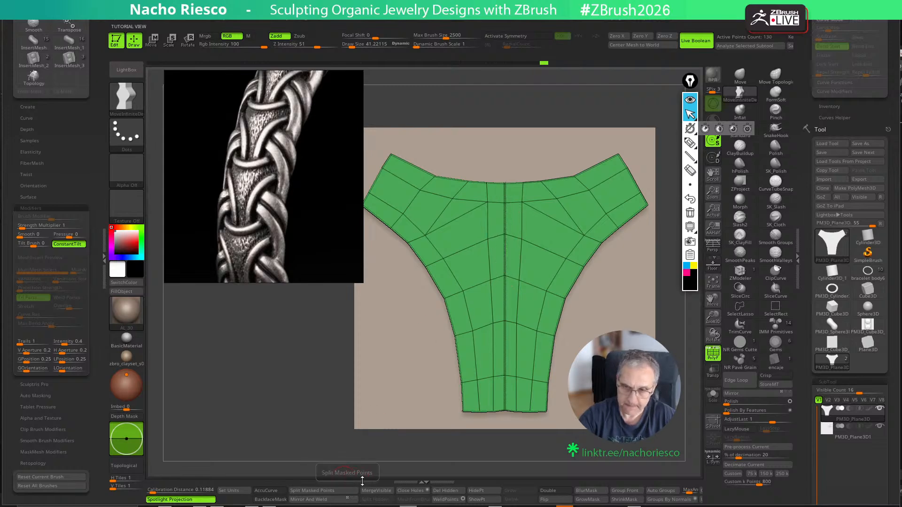
Hide the background plane subtool and make the link mesh the active subtool
mouse_move(682, 329)
mouse_down()
mouse_move(680, 312)
mouse_move(685, 340)
mouse_move(664, 342)
mouse_move(686, 383)
mouse_up()
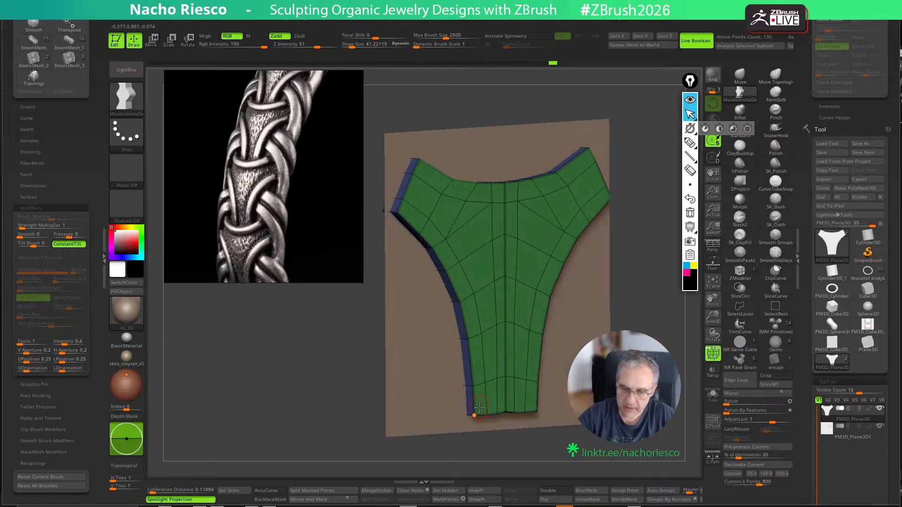
click(867, 429)
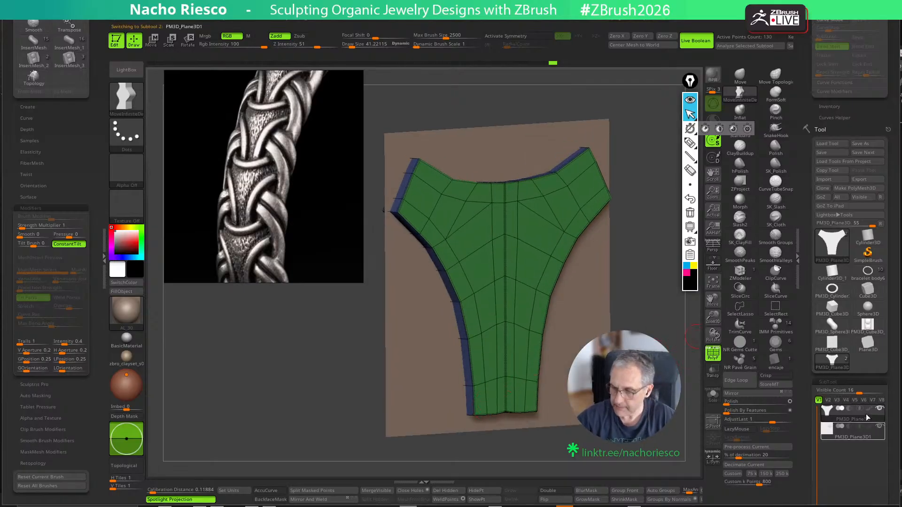
click(880, 428)
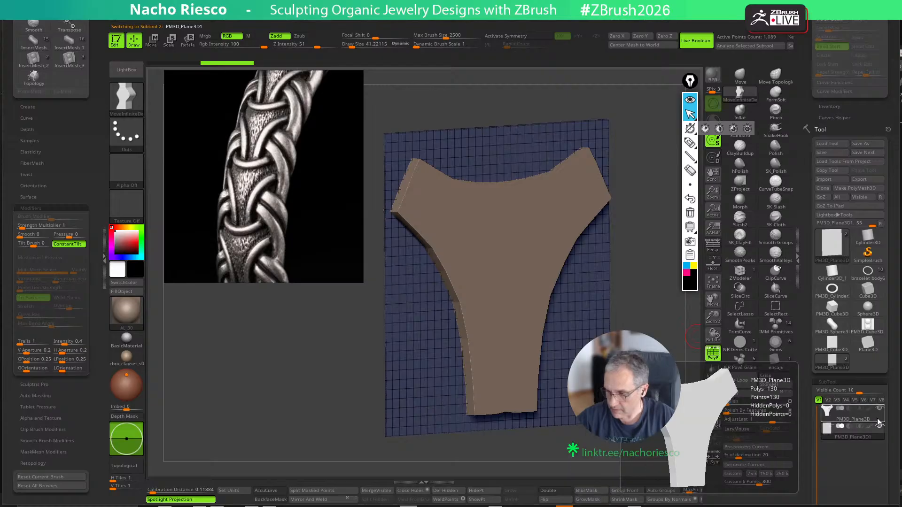
click(869, 415)
Thicken the link from the side view by masking one face and moving the other along the depth axis
shift+drag(677, 334, 583, 332)
key(w)
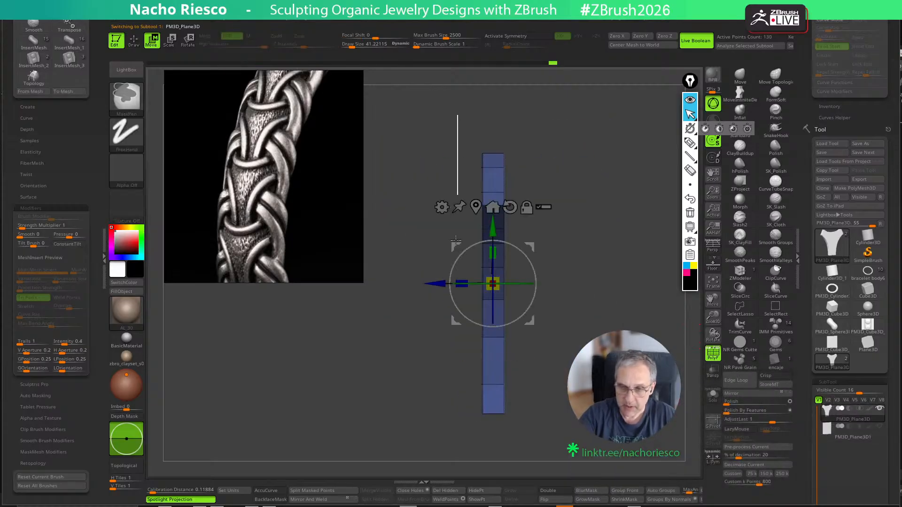
drag(439, 284, 389, 284)
key(q)
key(w)
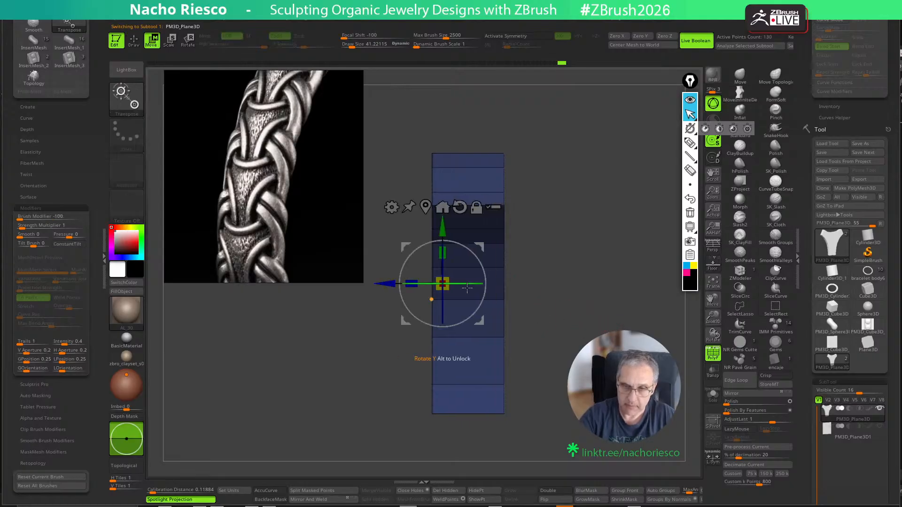
key(q)
drag(583, 324, 668, 324)
ctrl+drag(517, 301, 540, 329)
Mark the front-face border polygons along the link's top and both side edges with the ZModeler brush
alt+drag(517, 338, 594, 282)
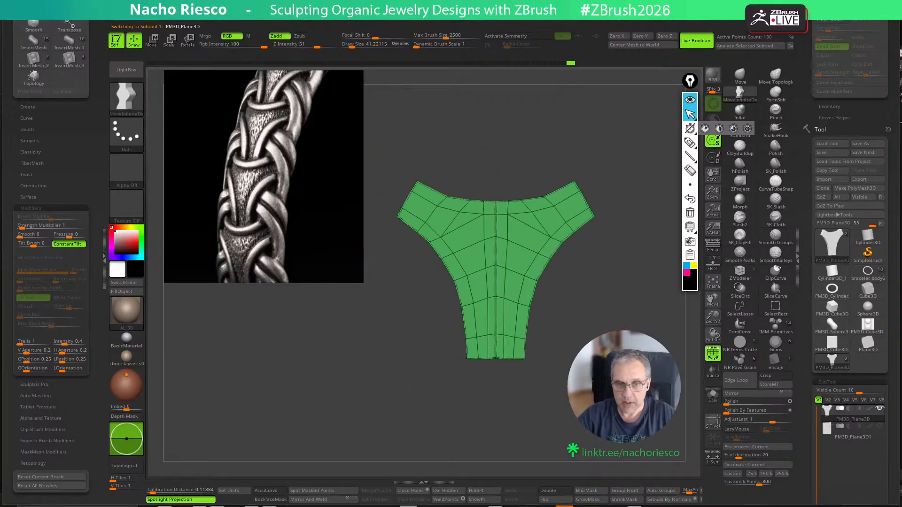
drag(494, 405, 526, 437)
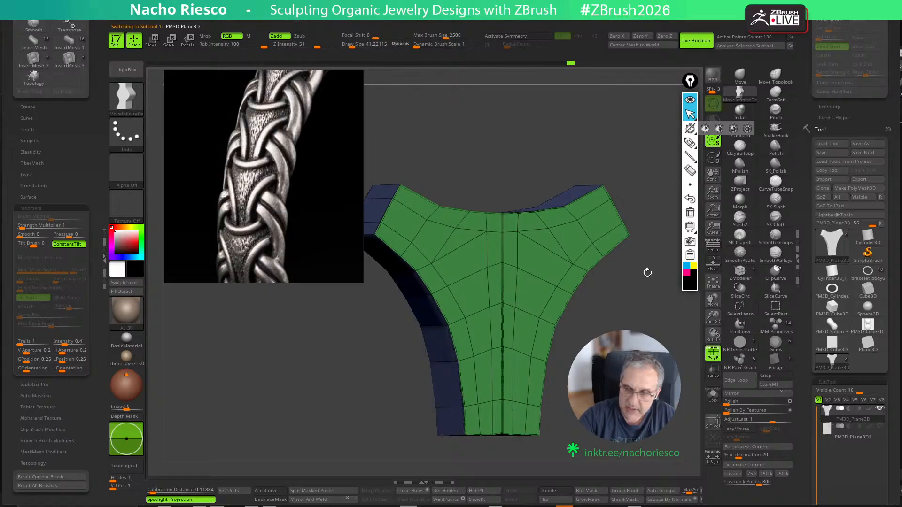
click(740, 272)
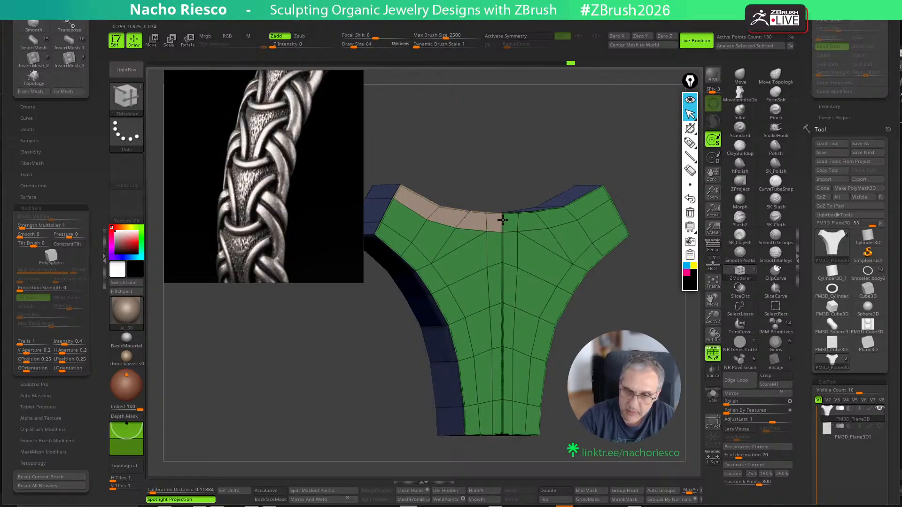
alt+drag(502, 219, 598, 198)
mouse_move(611, 239)
alt+mouse_down()
mouse_move(559, 300)
mouse_move(532, 419)
mouse_move(470, 413)
mouse_move(432, 280)
mouse_move(387, 236)
alt+mouse_up()
right_drag(451, 253, 517, 282)
Extrude the marked border polygons outward with the QMesh polygon action to form a raised rim
key(space)
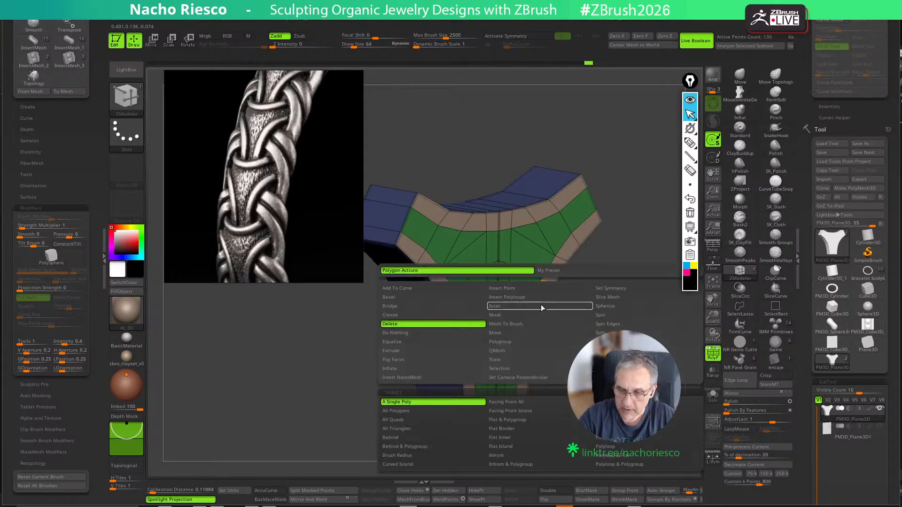
click(501, 350)
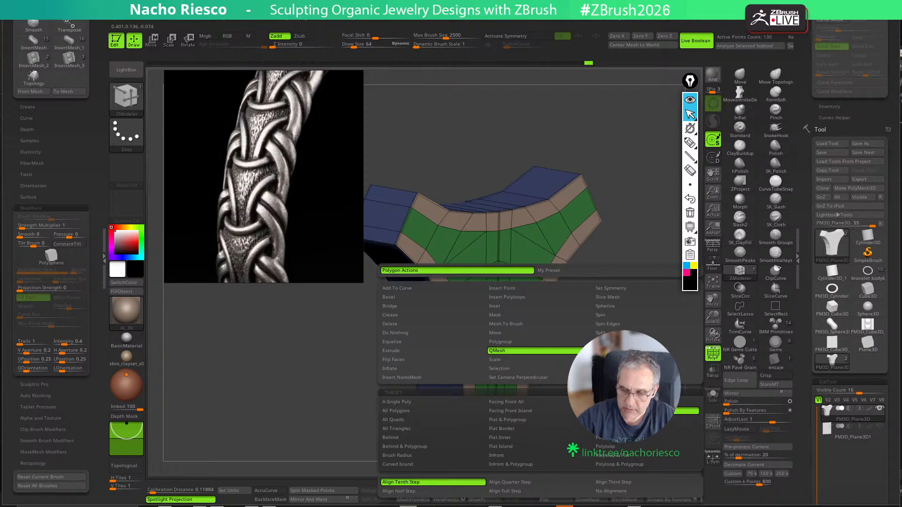
right_drag(517, 305, 546, 303)
drag(526, 299, 536, 297)
shift+drag(592, 300, 622, 322)
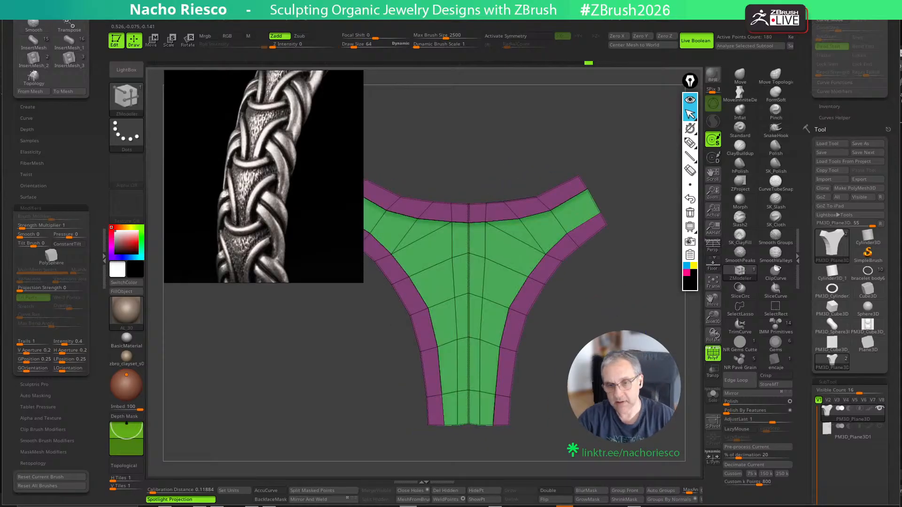
alt+drag(620, 292, 641, 289)
drag(606, 287, 642, 303)
Slide the edge loops at the inner base of the raised rim with ZModeler, using X symmetry
click(737, 269)
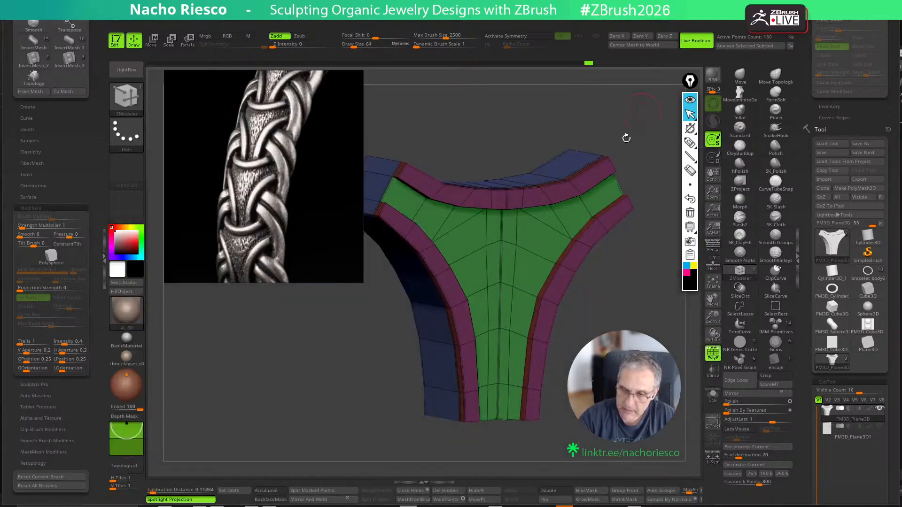
key(space)
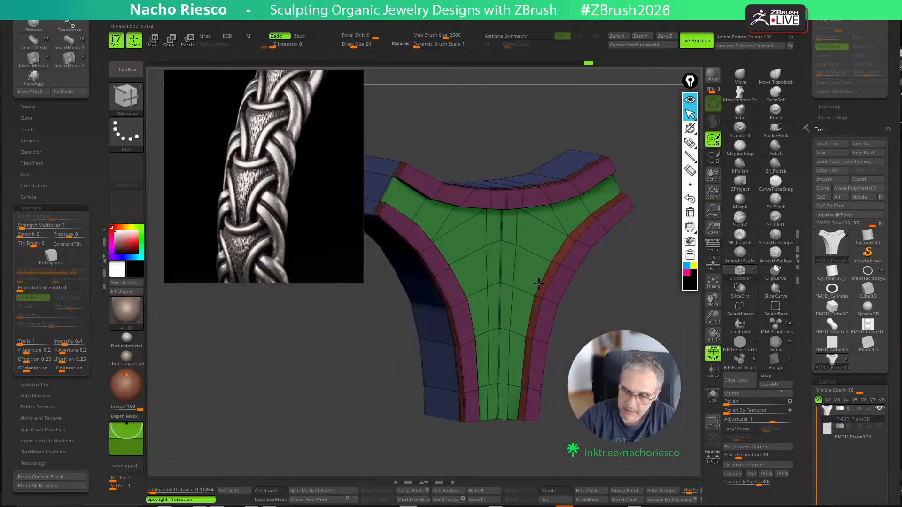
key(ctrl)
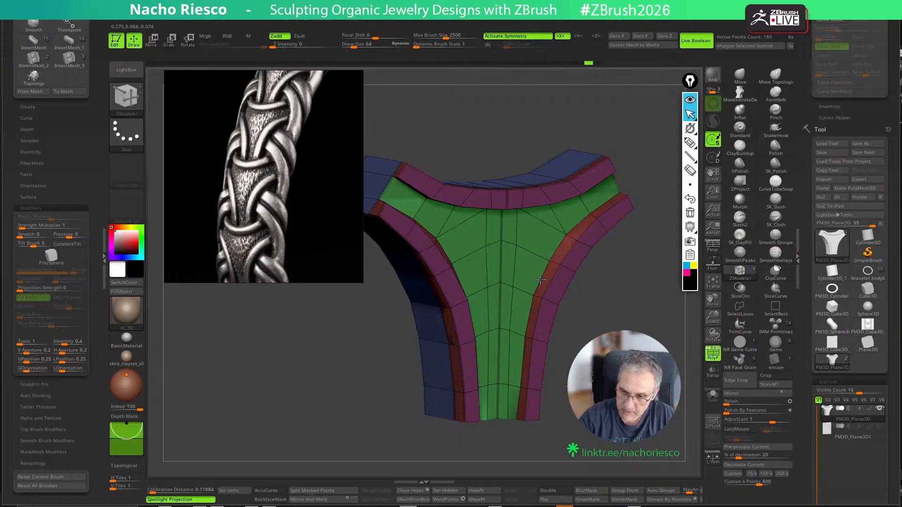
shift+drag(608, 291, 592, 275)
right_drag(502, 258, 500, 221)
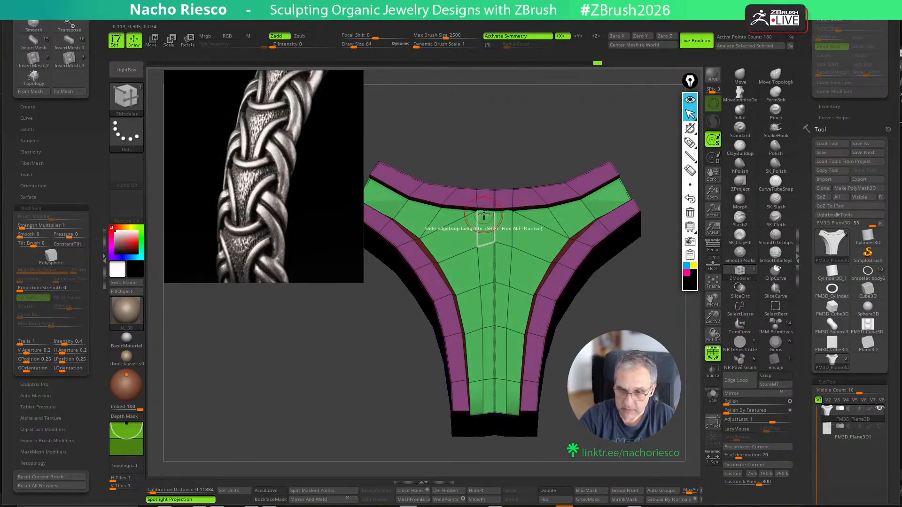
Refine the rim's inner edges at the lower end and upper arms with the Move Topological brush
alt+drag(606, 266, 624, 269)
click(775, 76)
key(s)
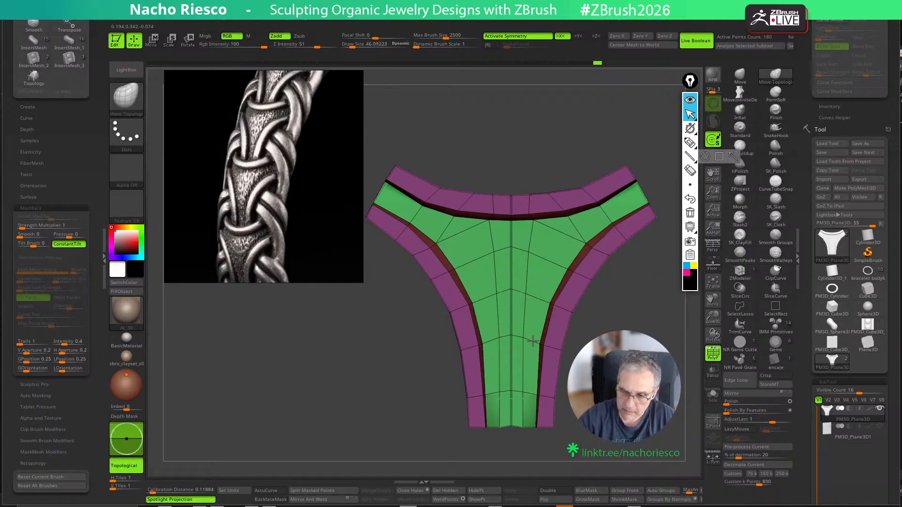
drag(489, 395, 496, 398)
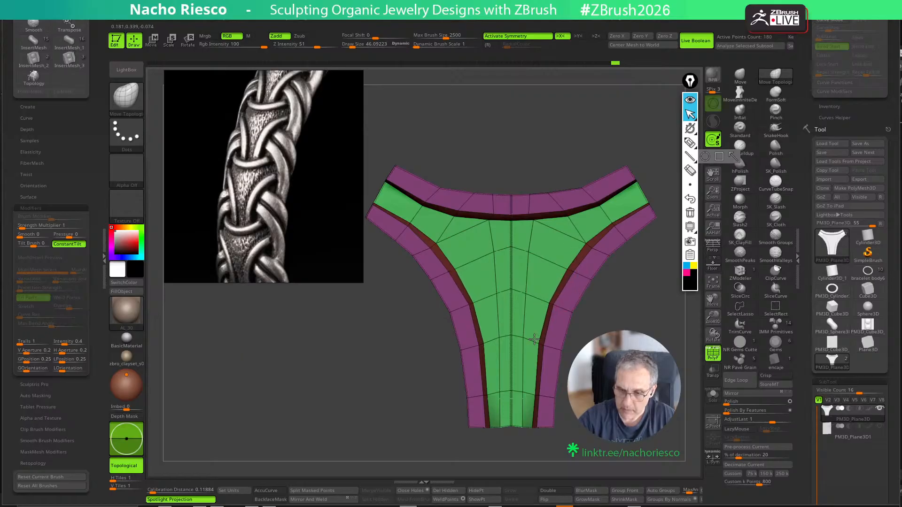
drag(607, 207, 637, 183)
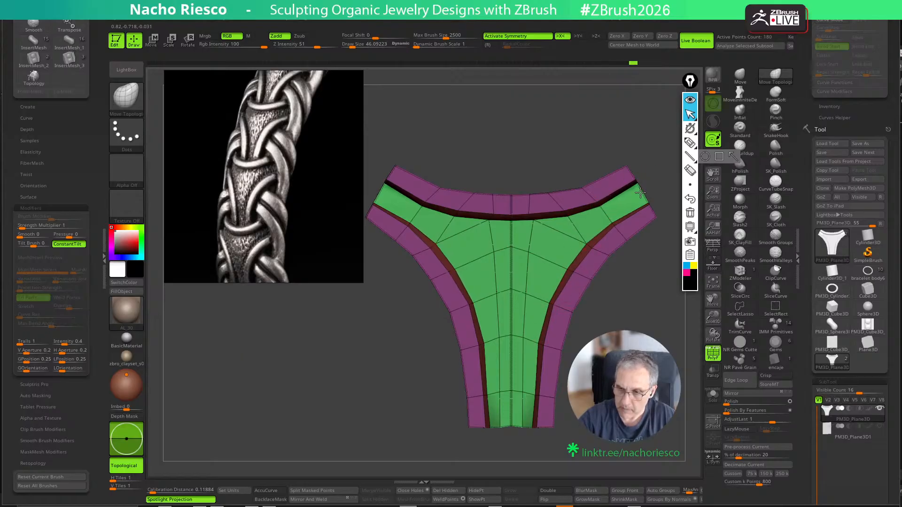
Mask the link with the MaskLasso brush, leaving only its upper border area unmasked
mouse_move(641, 340)
alt+mouse_down()
mouse_move(628, 362)
mouse_move(616, 351)
alt+mouse_up()
key(s)
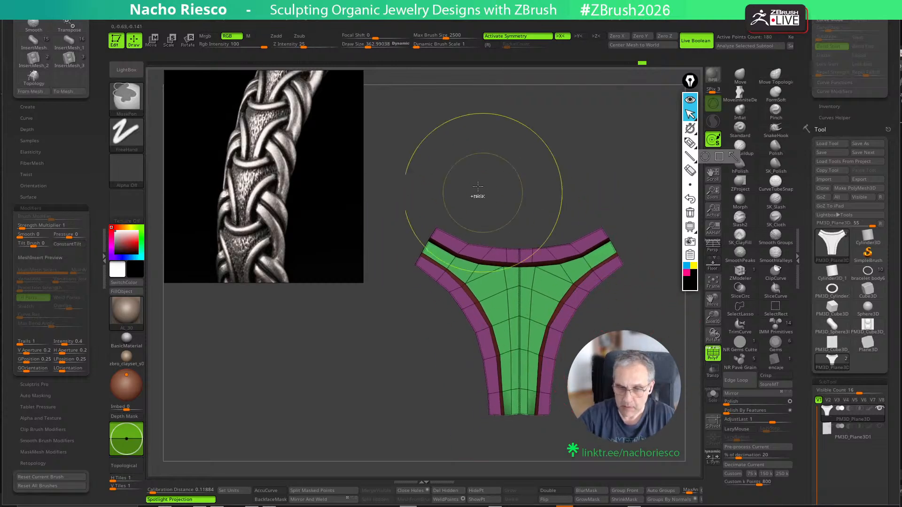
ctrl+click(127, 100)
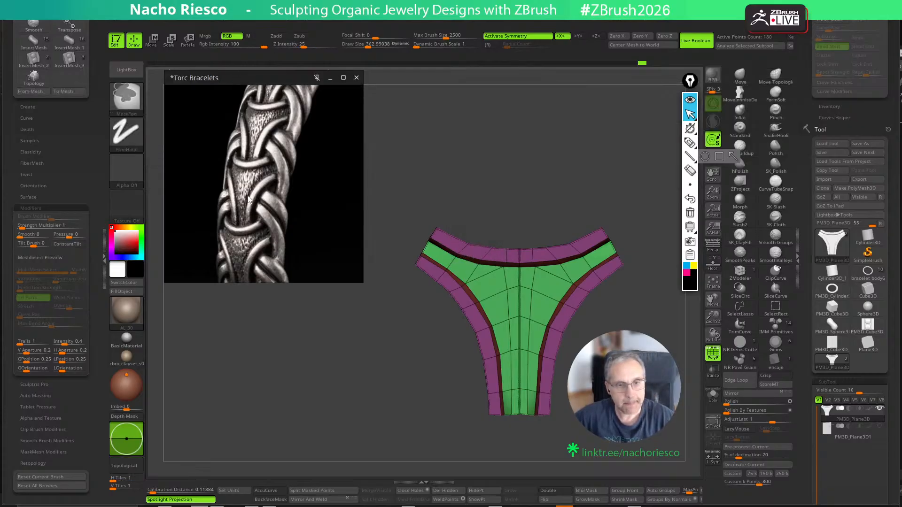
drag(253, 79, 250, 197)
click(135, 99)
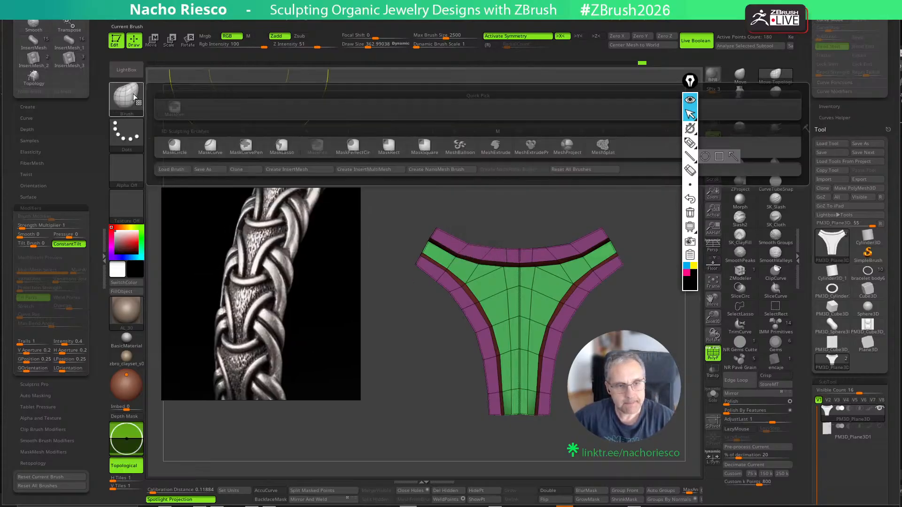
click(281, 149)
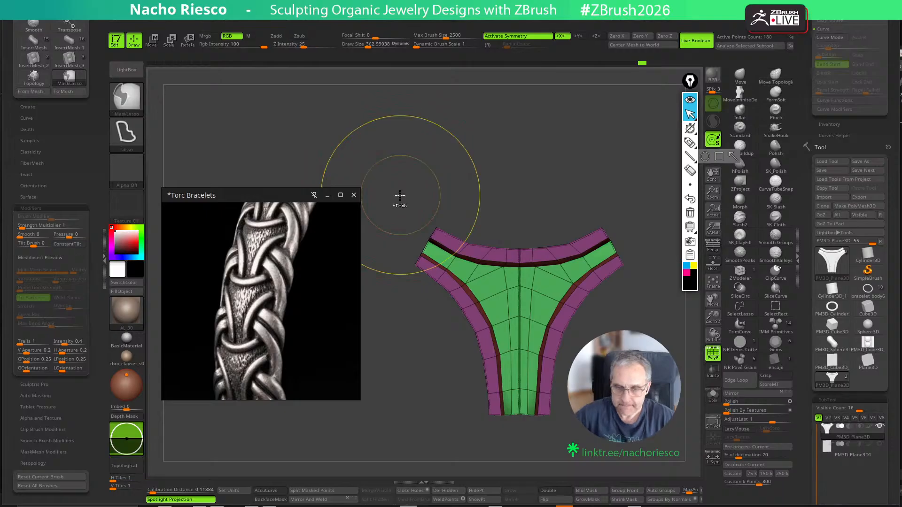
mouse_move(465, 141)
ctrl+mouse_down()
mouse_move(411, 230)
mouse_move(478, 273)
mouse_move(606, 225)
mouse_move(625, 202)
ctrl+mouse_up()
ctrl+click(630, 198)
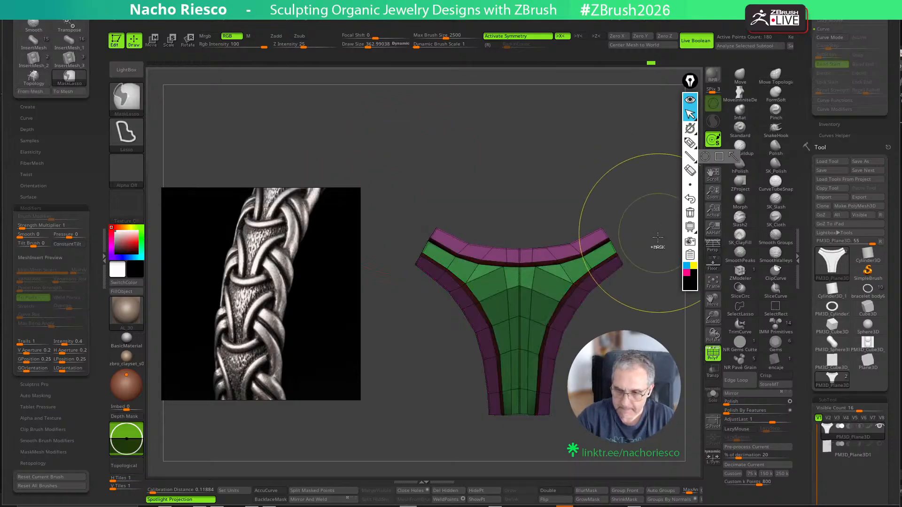
Move the unmasked upper border slightly upward, clear the mask and nudge the link's upper arm
key(w)
drag(567, 264, 567, 259)
key(q)
ctrl+drag(647, 322, 656, 338)
key(s)
mouse_move(427, 264)
mouse_down()
mouse_move(410, 263)
mouse_move(446, 248)
mouse_move(431, 234)
mouse_move(429, 243)
mouse_up()
click(740, 95)
key(s)
key(s)
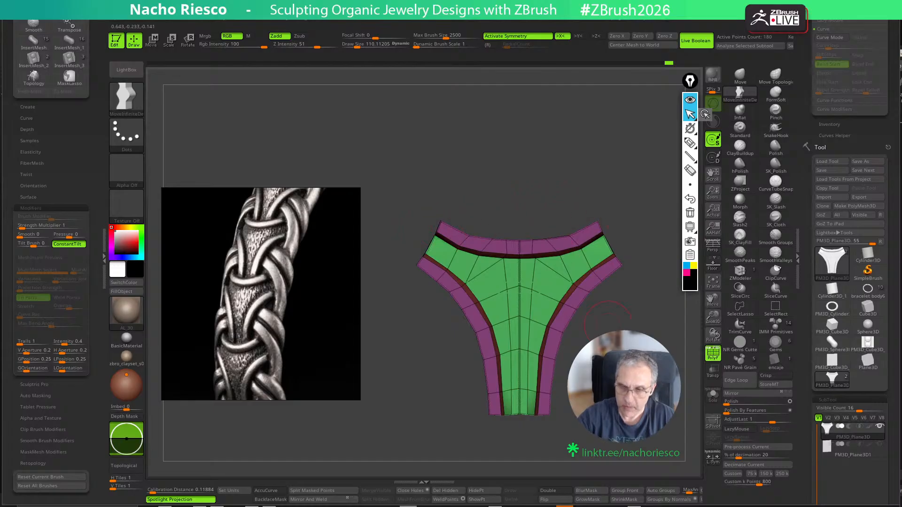
Try creasing the link's edges by polygroups and subdividing the mesh
click(713, 355)
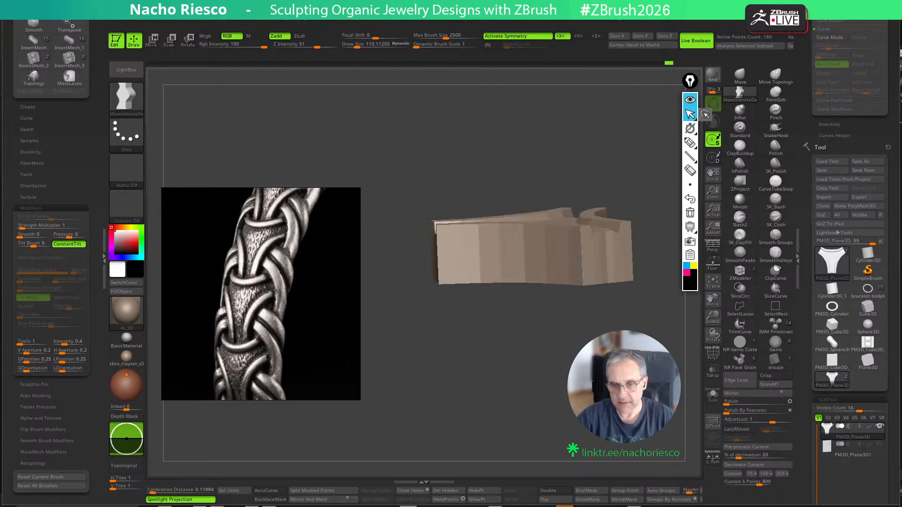
shift+drag(667, 387, 602, 482)
alt+drag(587, 432, 653, 392)
click(713, 353)
drag(611, 434, 620, 394)
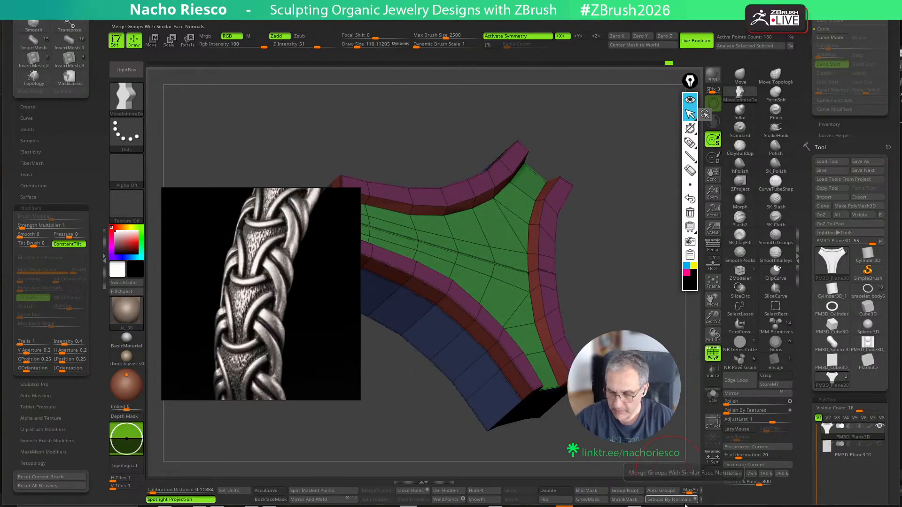
click(101, 261)
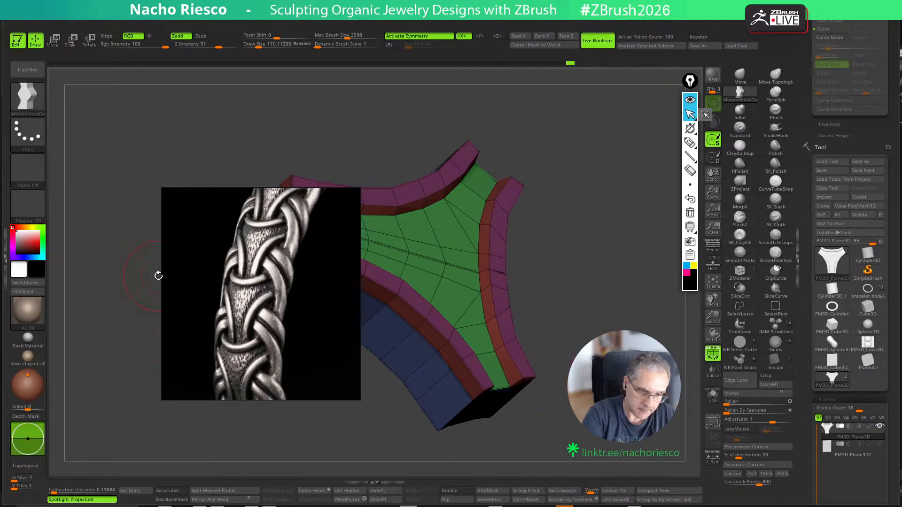
click(619, 490)
drag(621, 465, 651, 419)
key(ctrl+d)
key(ctrl+z)
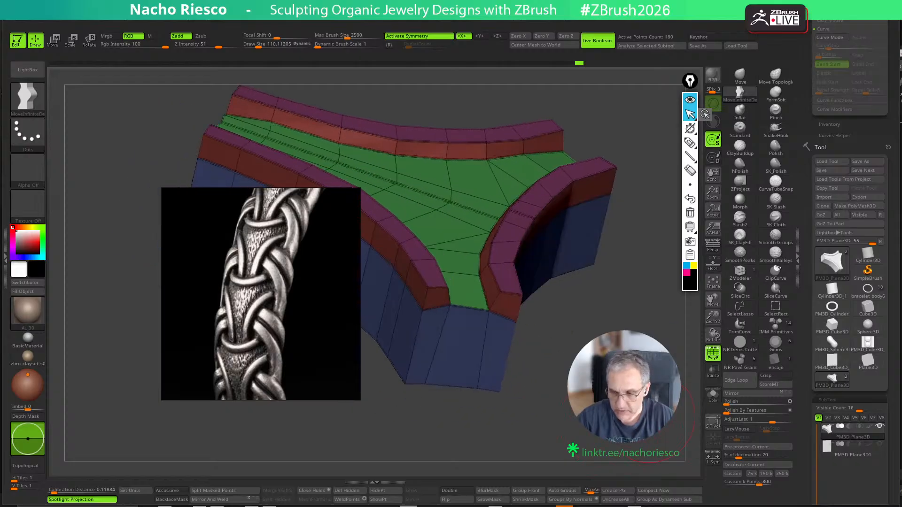
Regroup the link's polygons by normals and clear all creases
click(744, 273)
key(space)
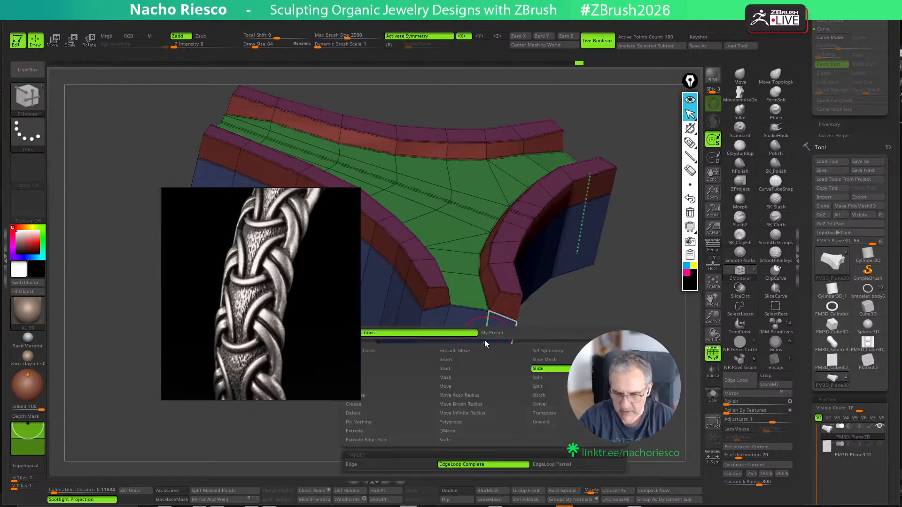
click(674, 501)
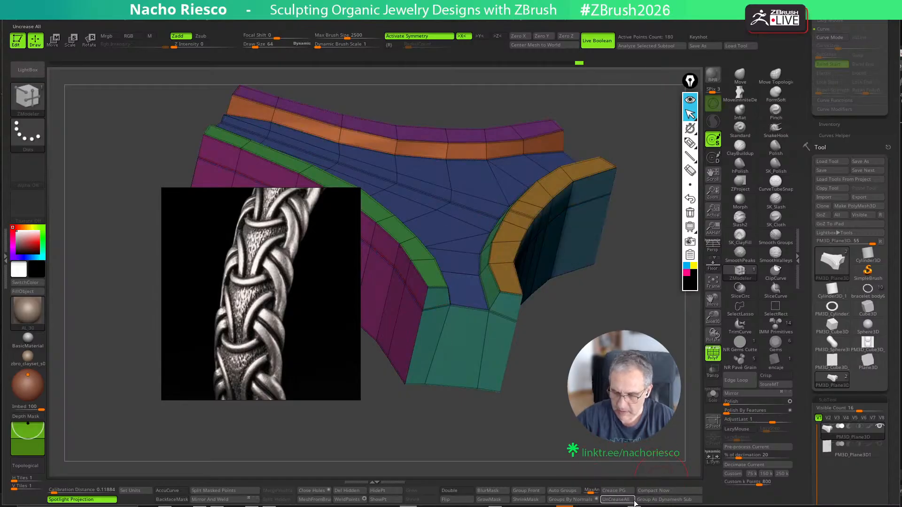
drag(516, 414, 470, 362)
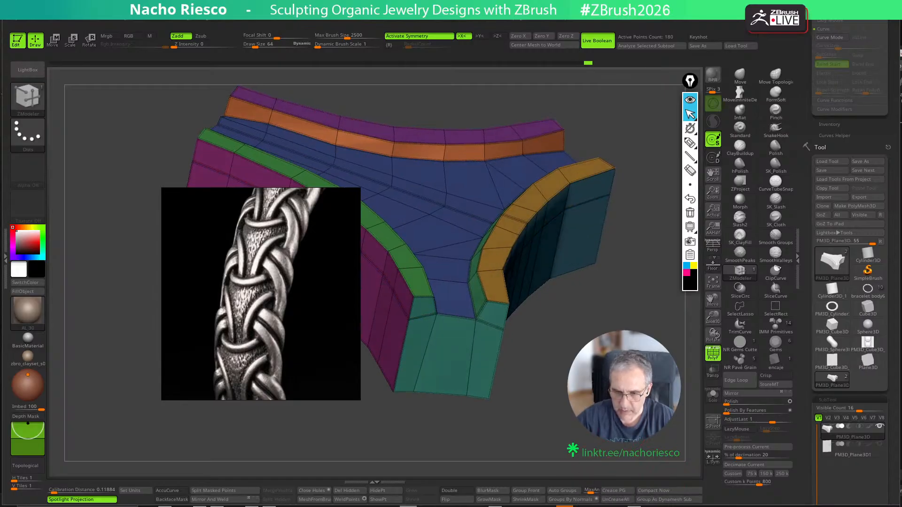
Crease the complete edge loop at the rim's lower end with ZModeler and subdivide the link to level 3
key(space)
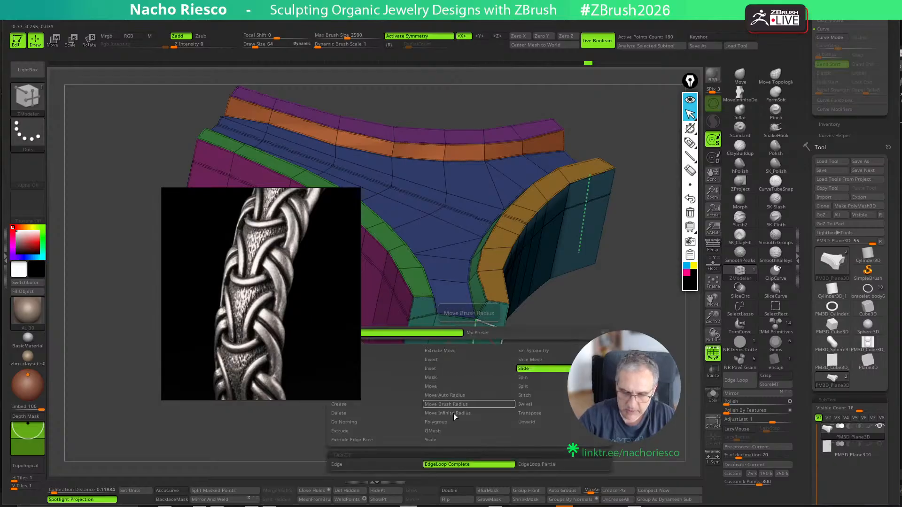
click(357, 404)
click(357, 431)
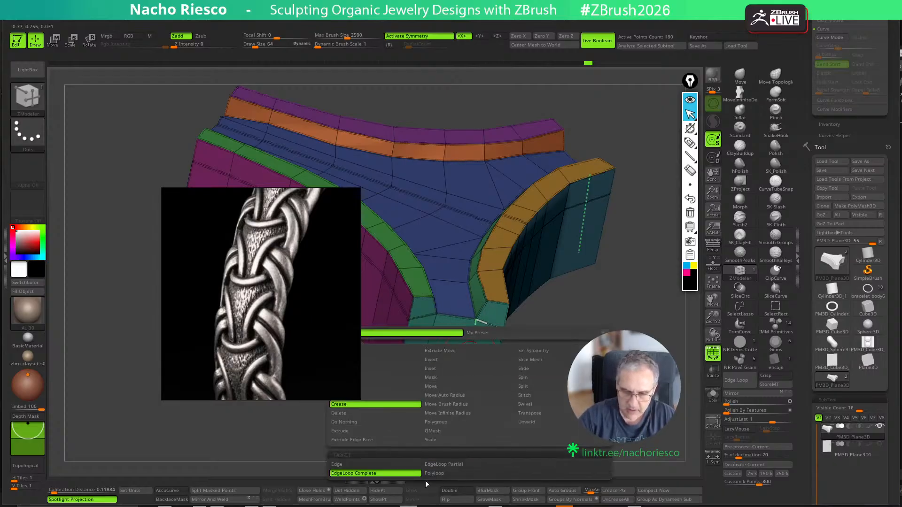
drag(479, 325, 606, 270)
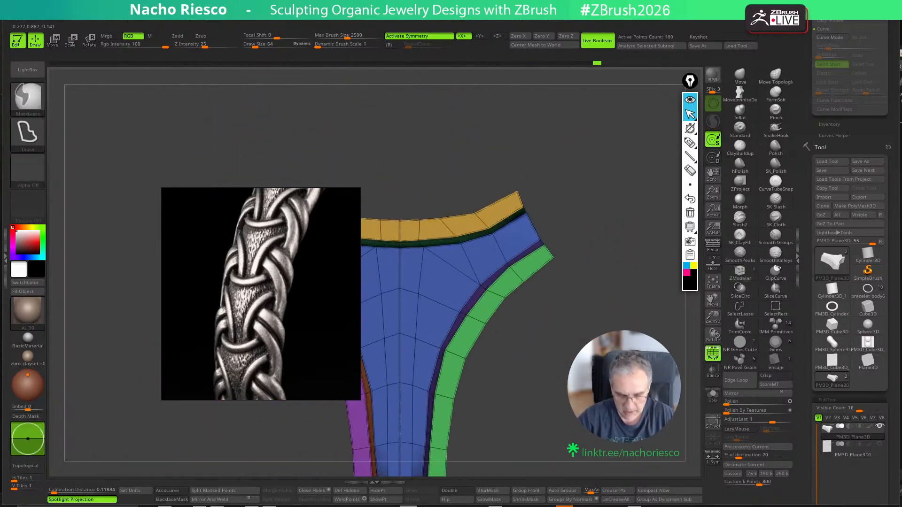
key(f)
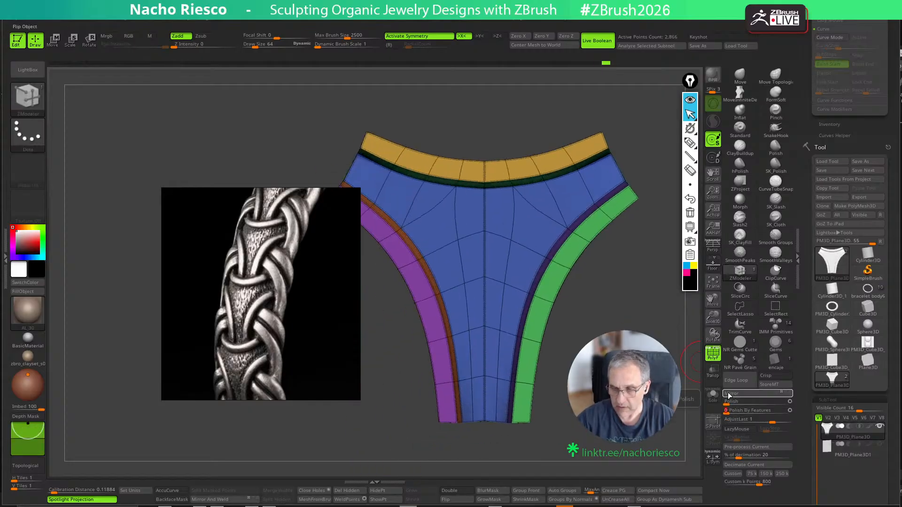
Examine the subdivided link from the front and at an angle, with and without its wireframe
click(716, 363)
drag(663, 427, 562, 367)
click(712, 360)
alt+drag(583, 421, 609, 412)
key(shift)
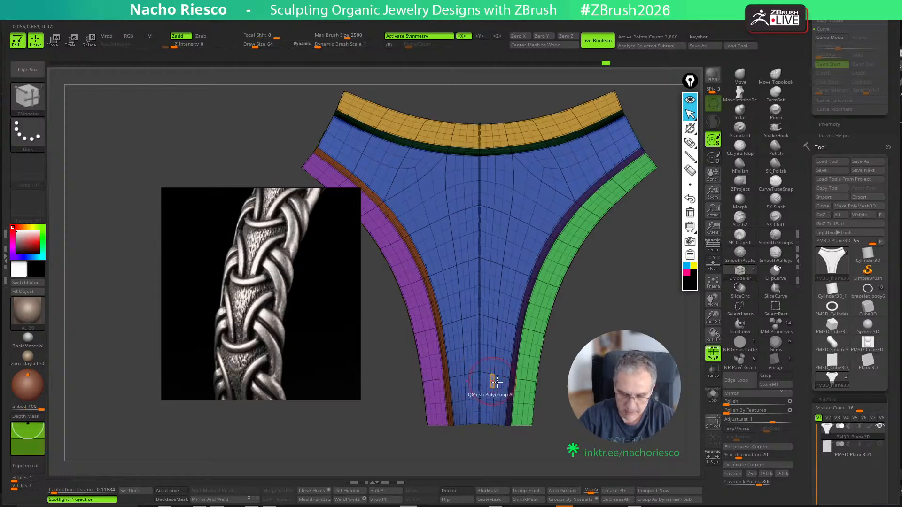
click(799, 427)
scroll(820, 371, down, 3)
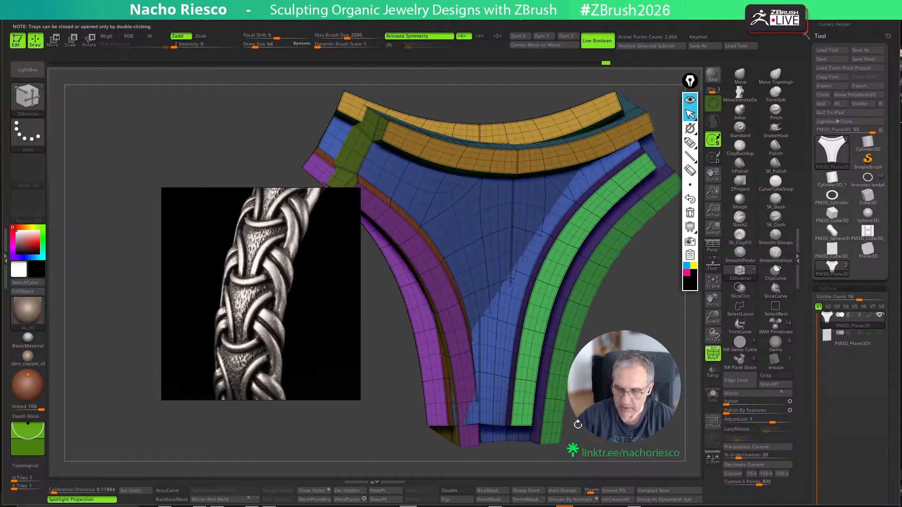
key(shift+f)
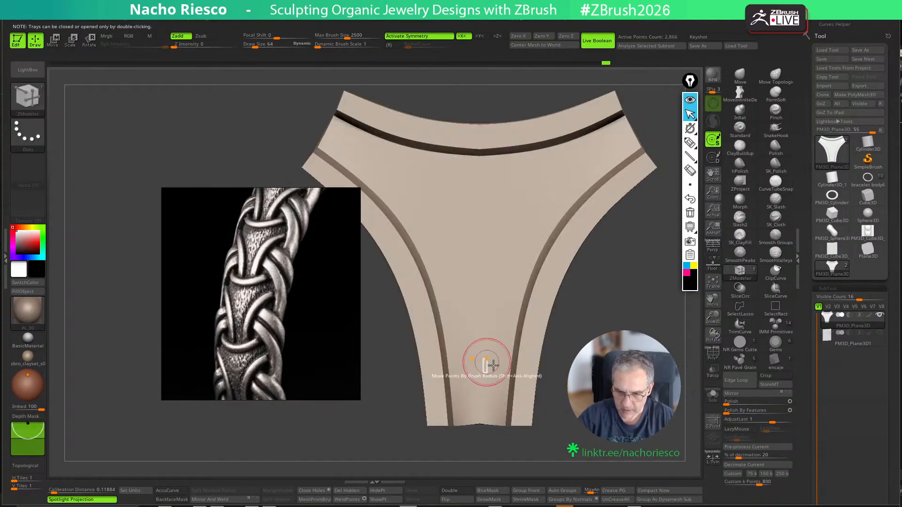
right_drag(484, 362, 600, 377)
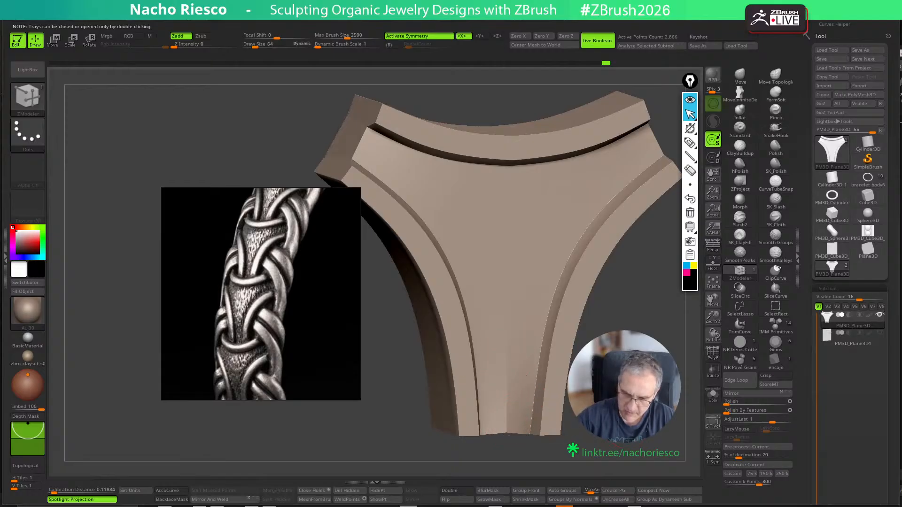
shift+right_drag(515, 415, 315, 499)
Nudge the middle of the link's lower edge with the MoveInfiniteDepth brush
click(739, 93)
key(s)
mouse_move(483, 414)
mouse_down()
mouse_move(526, 414)
mouse_move(481, 414)
mouse_up()
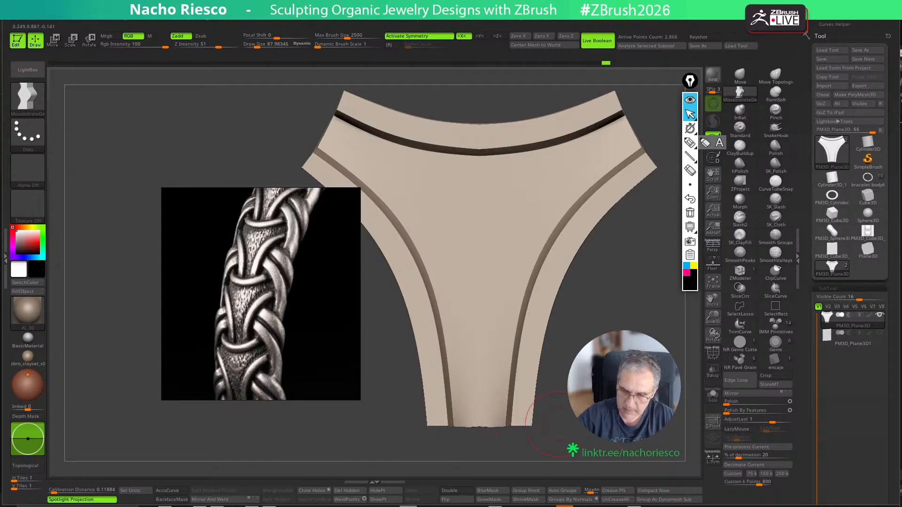
At subdivision level 1, apply ZModeler's Crease EdgeLoop Complete action to the vertical center edge loop with X symmetry off
click(711, 357)
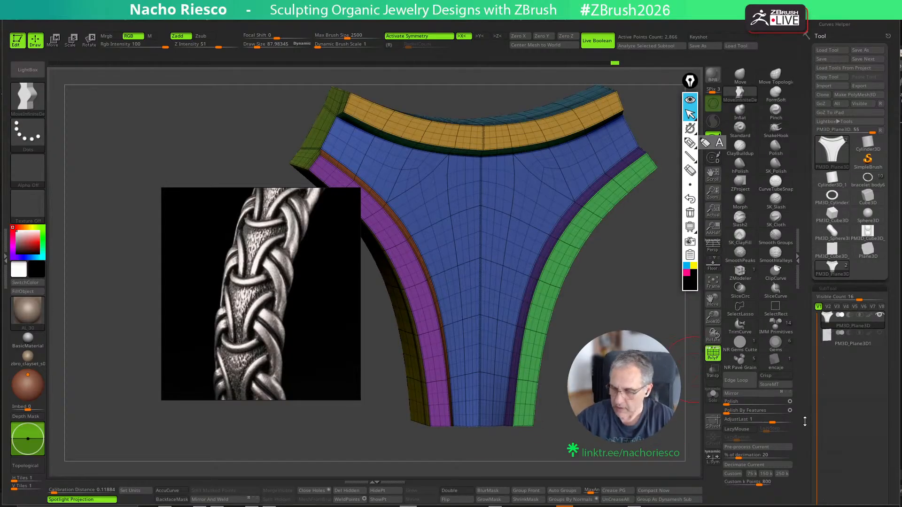
drag(805, 421, 808, 341)
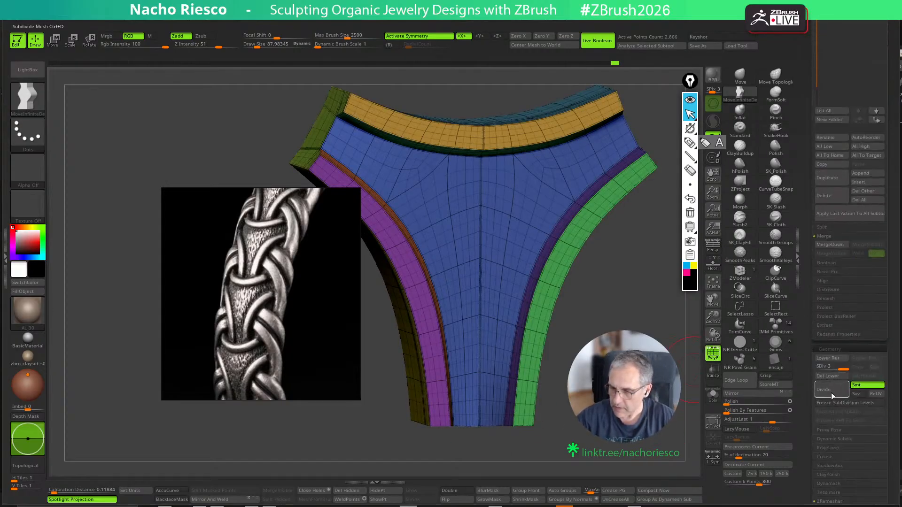
drag(839, 368, 811, 368)
alt+right_drag(491, 324, 489, 350)
click(740, 272)
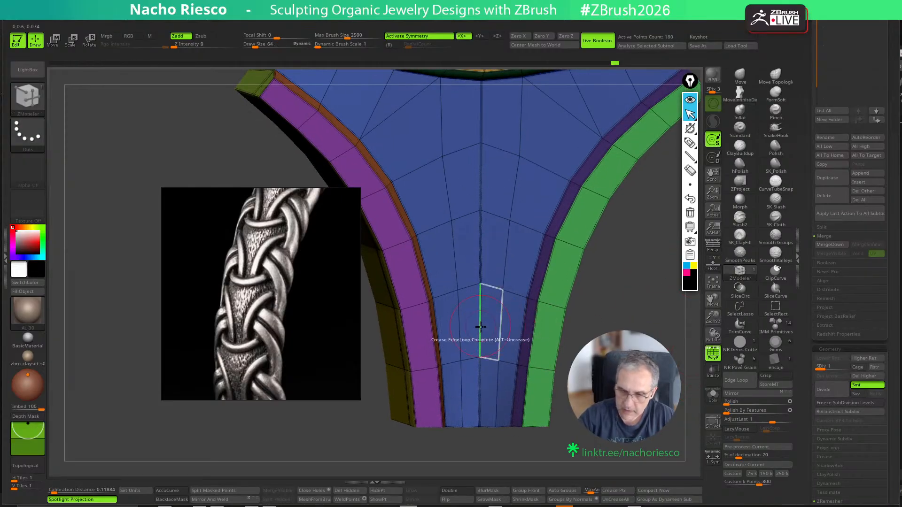
key(space)
key(x)
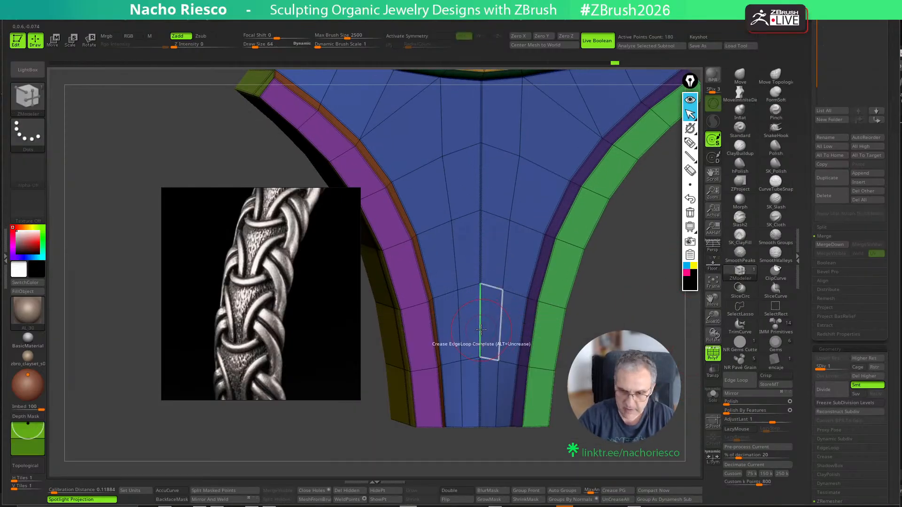
key(space)
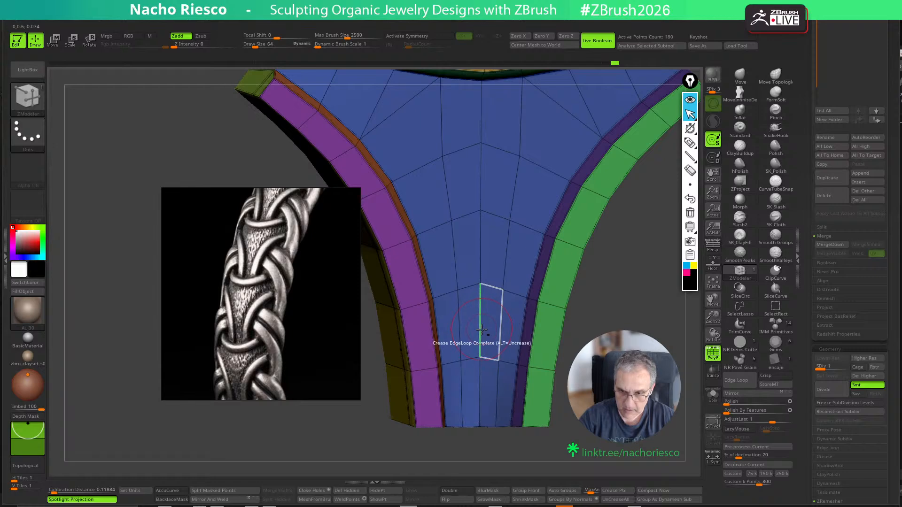
click(481, 330)
Subdivide the link back to level 3 and polish it by features
key(ctrl+d)
key(ctrl+d)
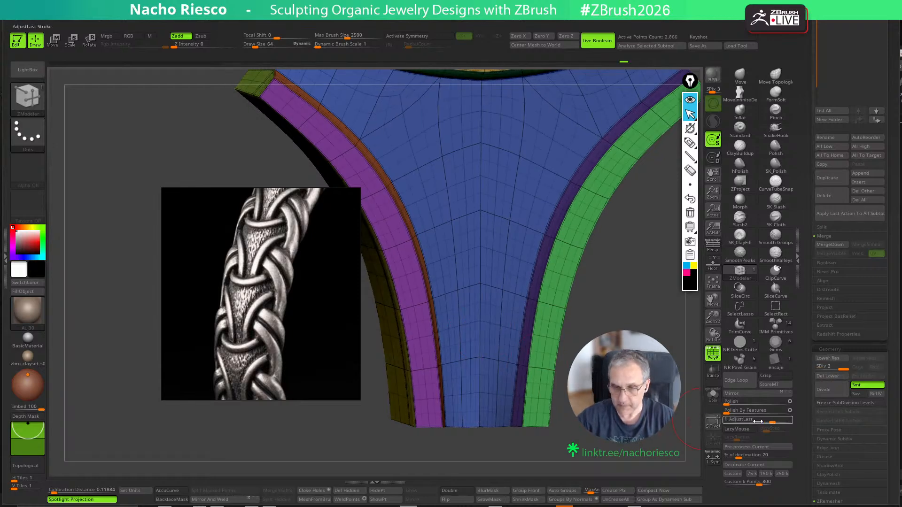
key(shift+f)
click(733, 412)
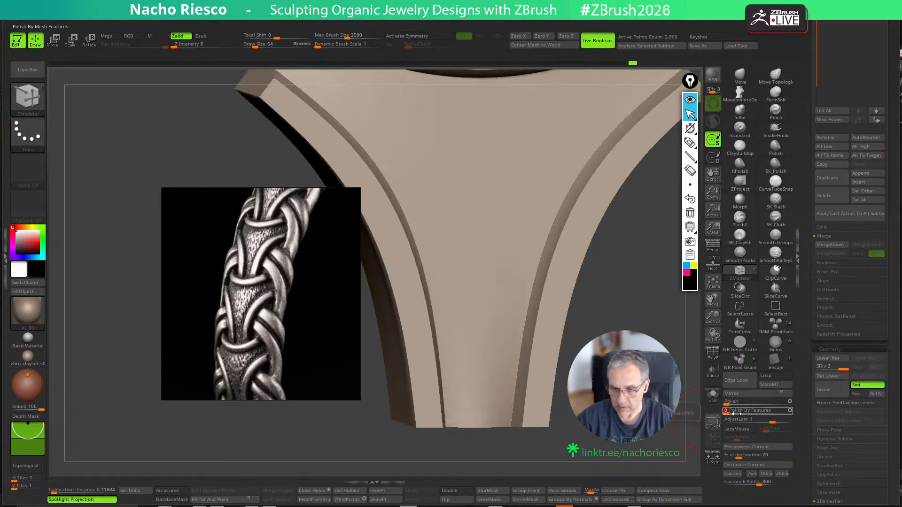
Delete the lower subdivision levels and bend the link into a gentle arc in side view with the Bend Arc deformer
shift+drag(690, 416, 549, 448)
key(w)
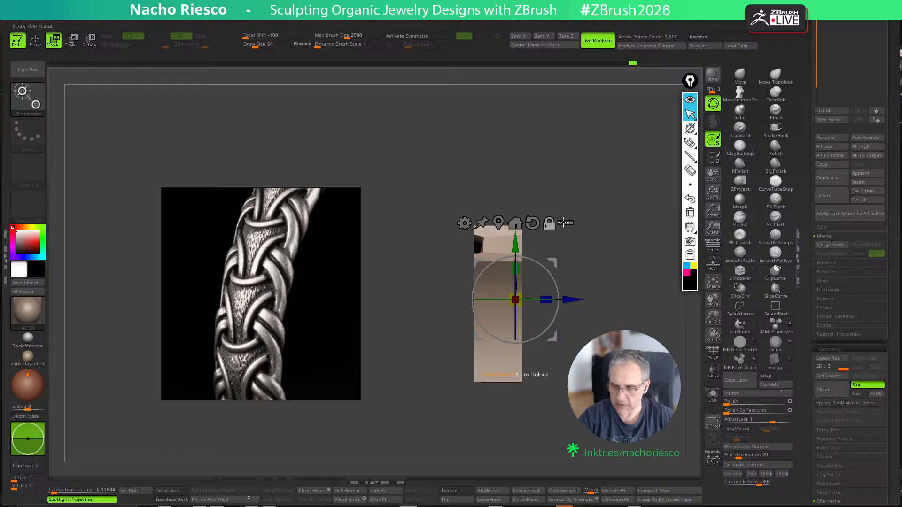
click(835, 380)
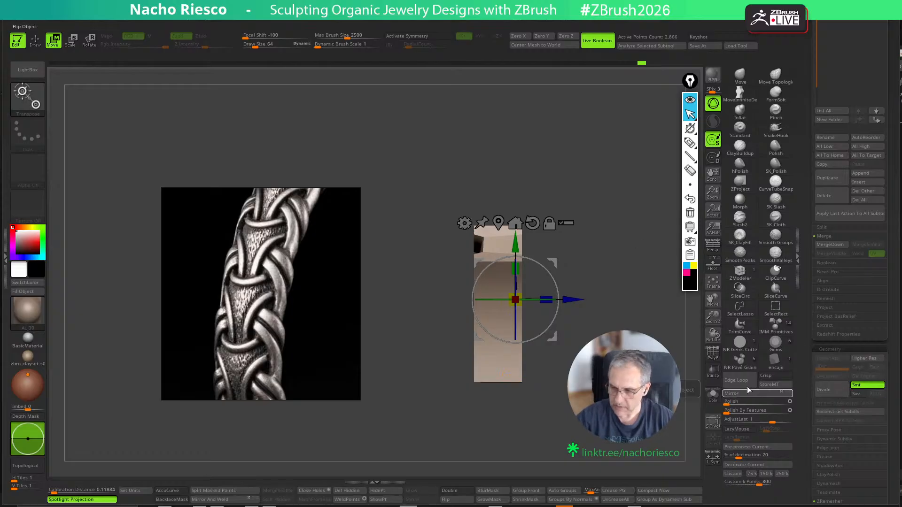
click(464, 223)
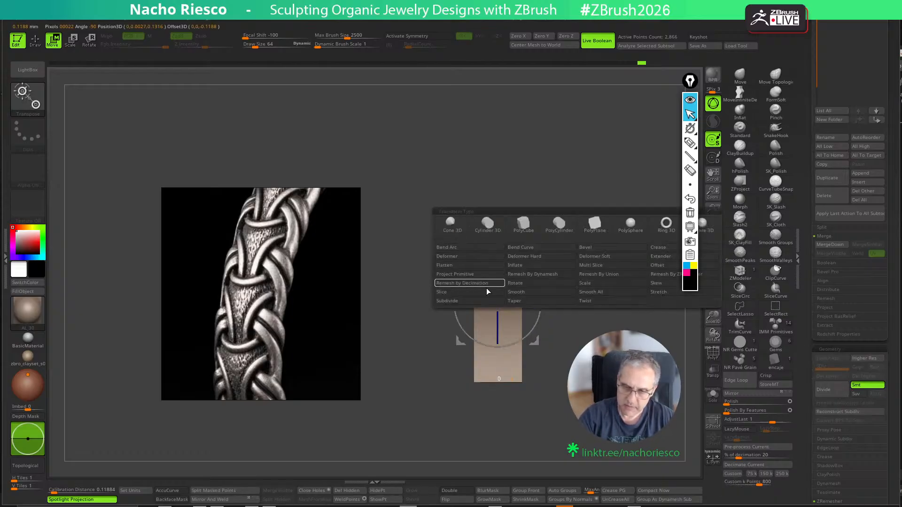
click(471, 248)
drag(528, 303, 548, 299)
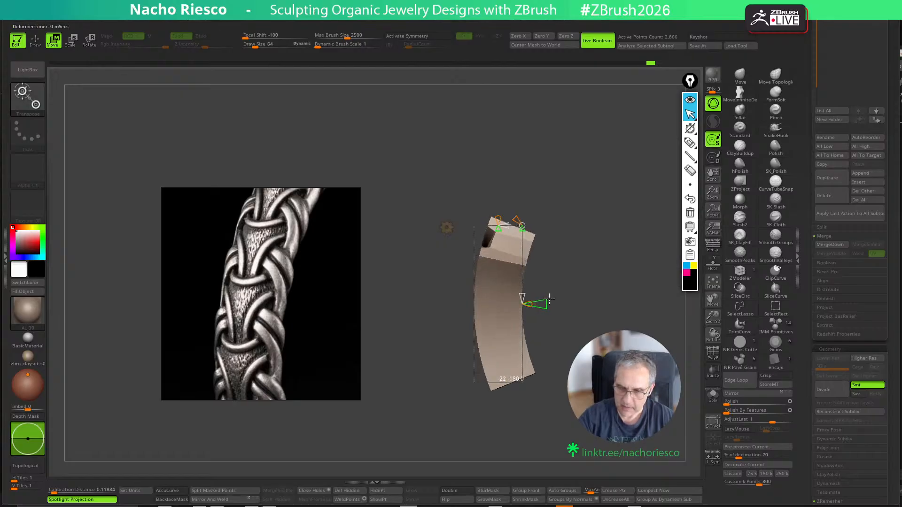
Accept the bend, rotate the curved link slightly in side view and return to drawing mode in front view
key(w)
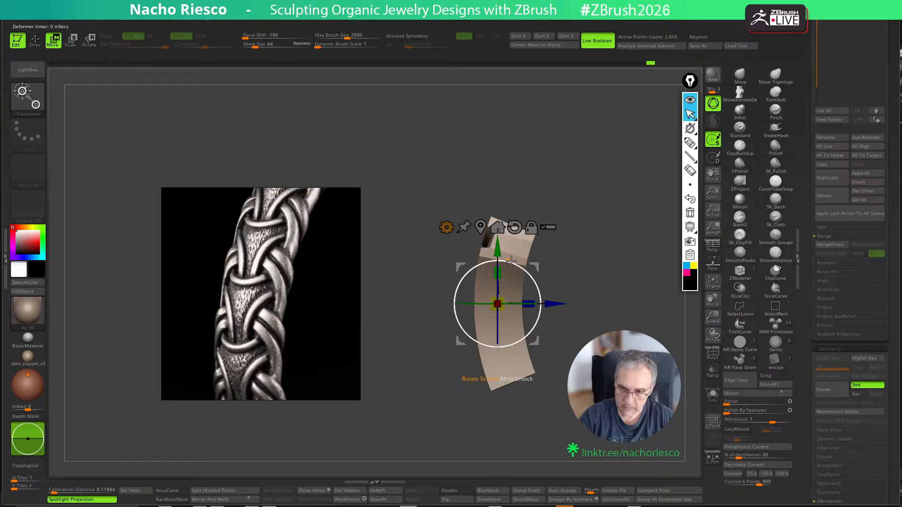
drag(511, 262, 503, 260)
shift+drag(586, 235, 617, 234)
key(q)
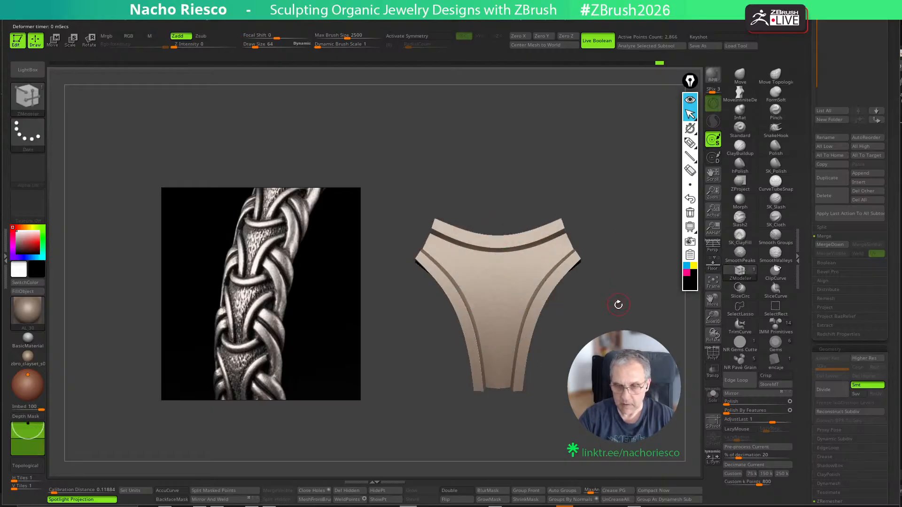
Curve the link across its width in top view with the Bend Arc deformer
mouse_move(619, 305)
alt+mouse_down()
mouse_move(601, 267)
mouse_move(583, 293)
mouse_move(615, 319)
mouse_move(627, 309)
mouse_move(627, 357)
alt+mouse_up()
key(w)
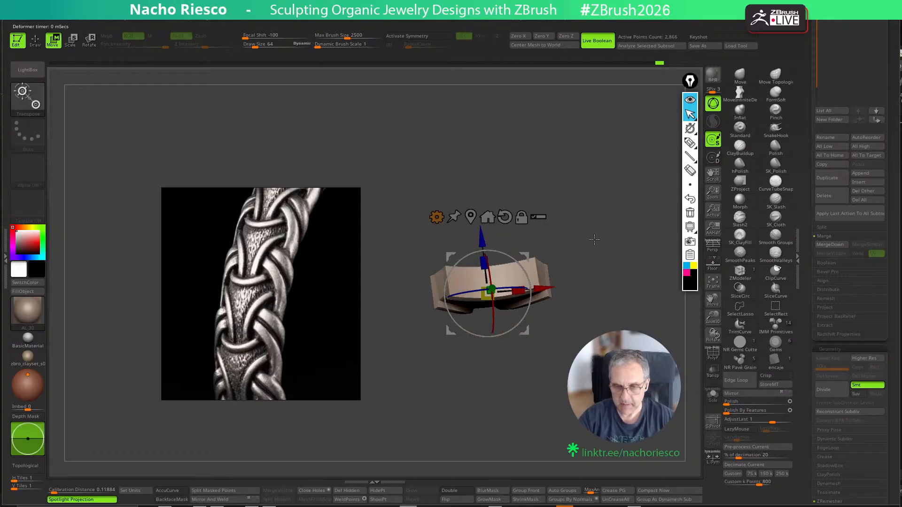
click(436, 215)
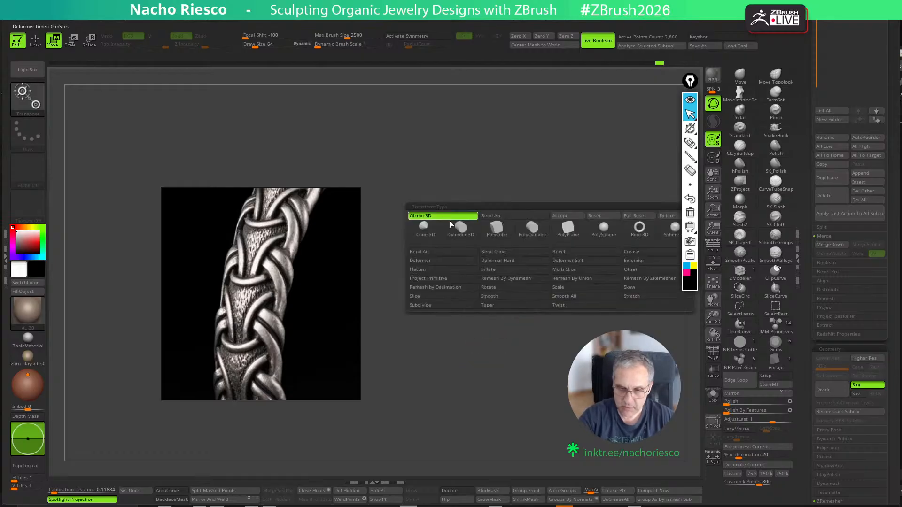
click(442, 252)
drag(489, 258, 488, 252)
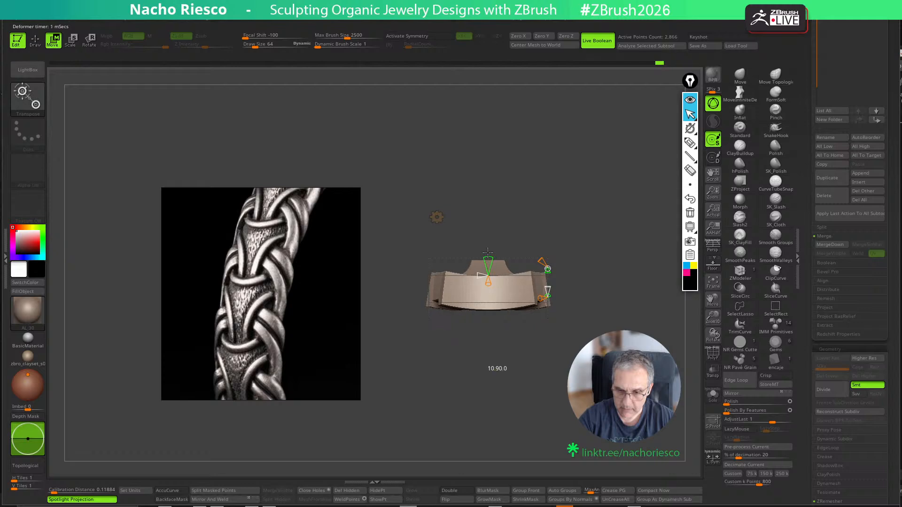
drag(615, 245, 622, 192)
key(q)
Adjust the active Bend Arc deformer's handles to refine the link's curvature, checking it in side and front view
shift+drag(637, 257, 597, 258)
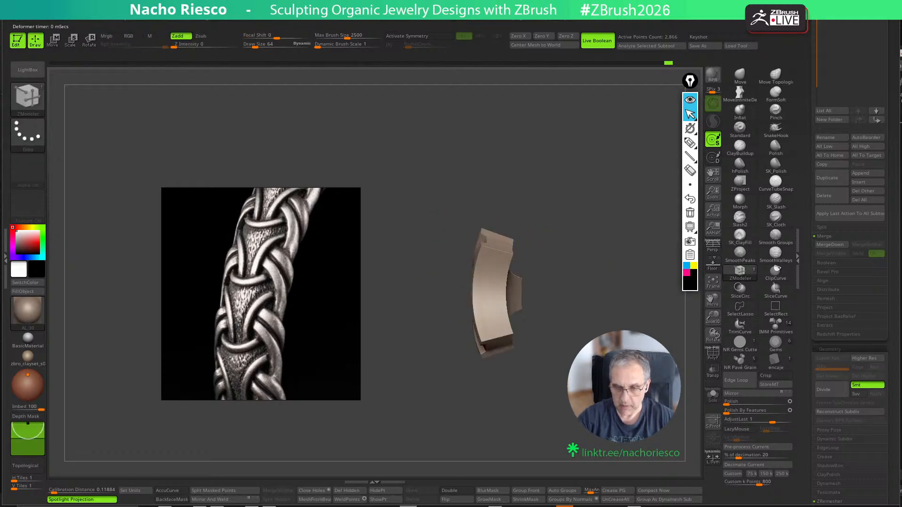
key(w)
drag(529, 294, 537, 294)
drag(593, 254, 605, 299)
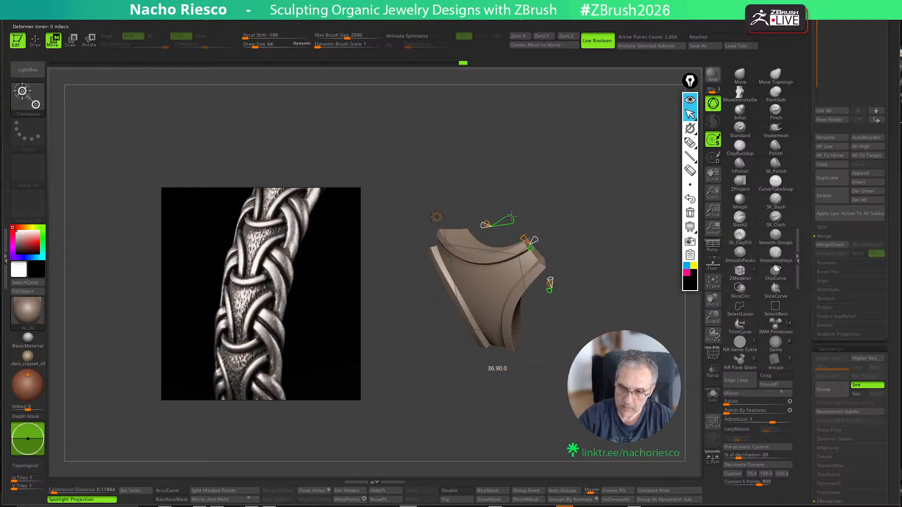
drag(512, 217, 511, 216)
drag(593, 202, 619, 184)
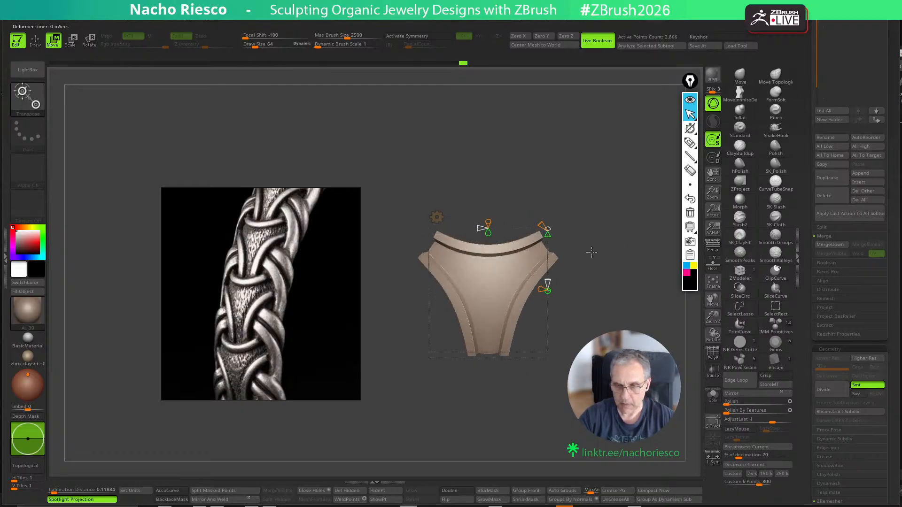
Accept the bend and stretch the link slightly along Y, returning to drawing mode in front view
alt+click(505, 217)
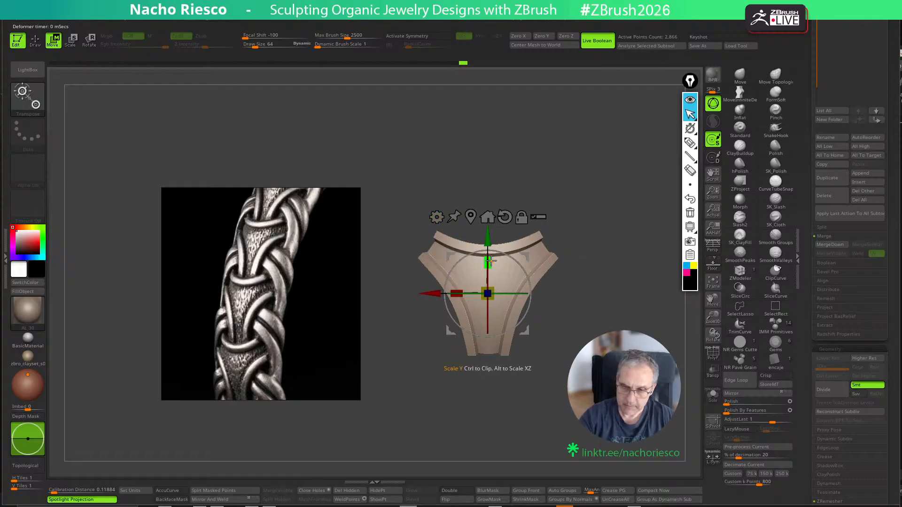
drag(490, 263, 491, 249)
key(q)
mouse_move(606, 286)
mouse_down()
mouse_move(617, 284)
mouse_move(607, 294)
mouse_move(641, 284)
mouse_up()
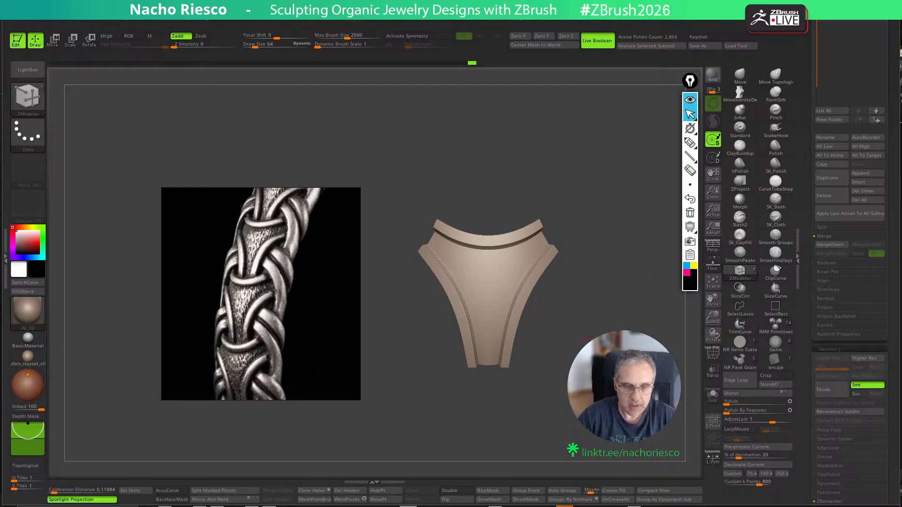
alt+drag(581, 337, 558, 354)
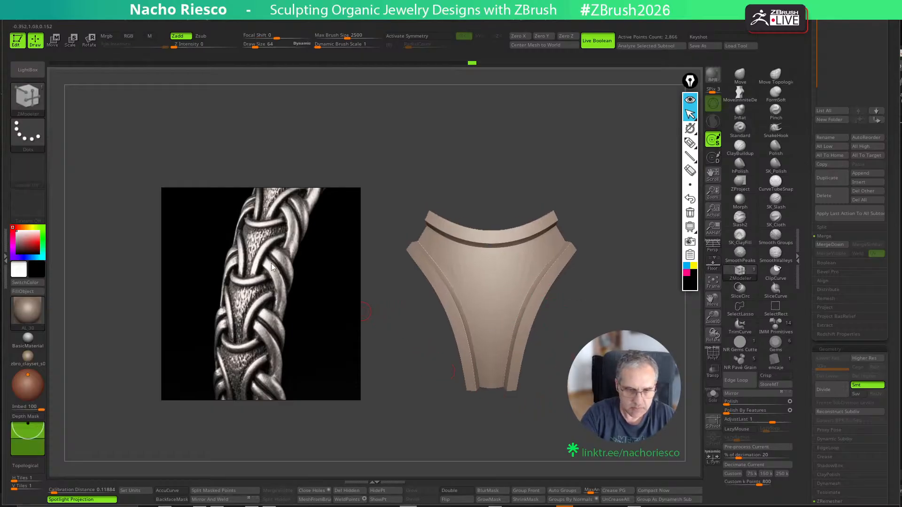
Show and select the PM3D_Plane3D1 subtool, then enlarge the plane and set it behind the link
drag(803, 198, 813, 303)
click(878, 144)
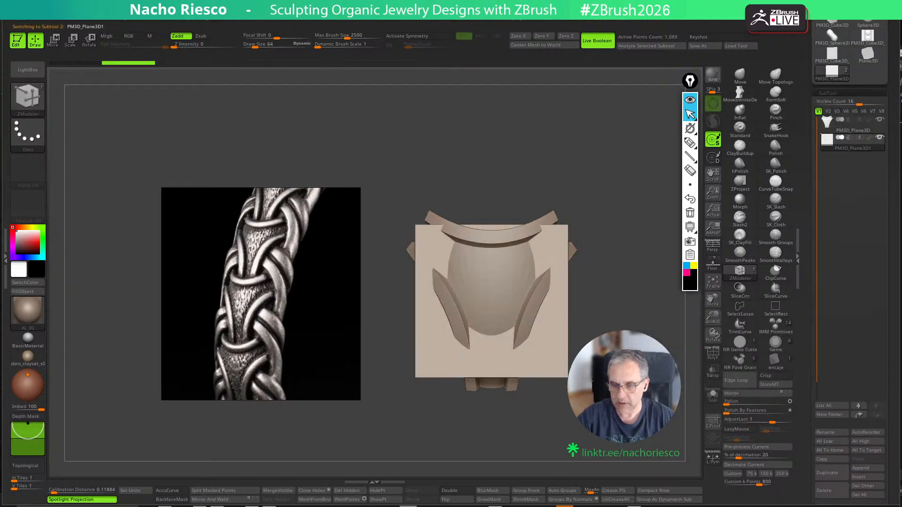
key(w)
scroll(534, 324, up, 3)
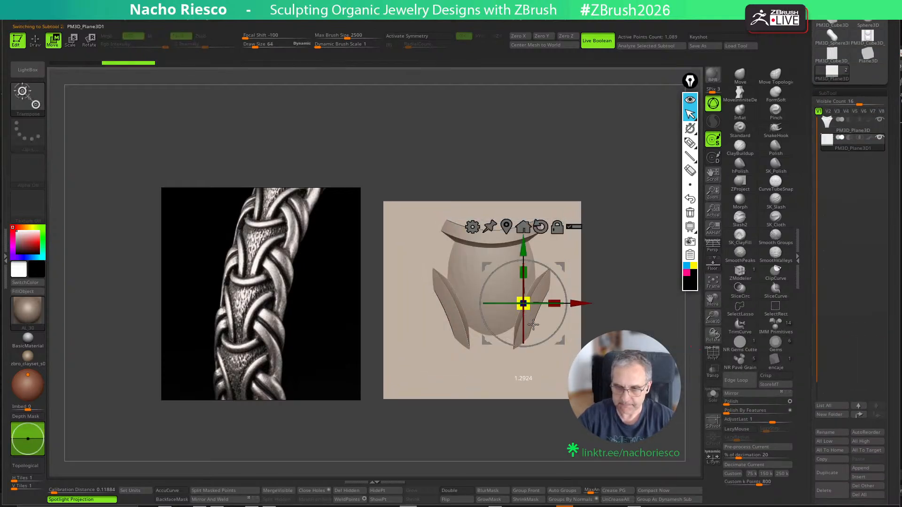
mouse_move(534, 325)
mouse_down()
mouse_move(611, 288)
mouse_move(676, 337)
mouse_move(620, 324)
mouse_up()
key(q)
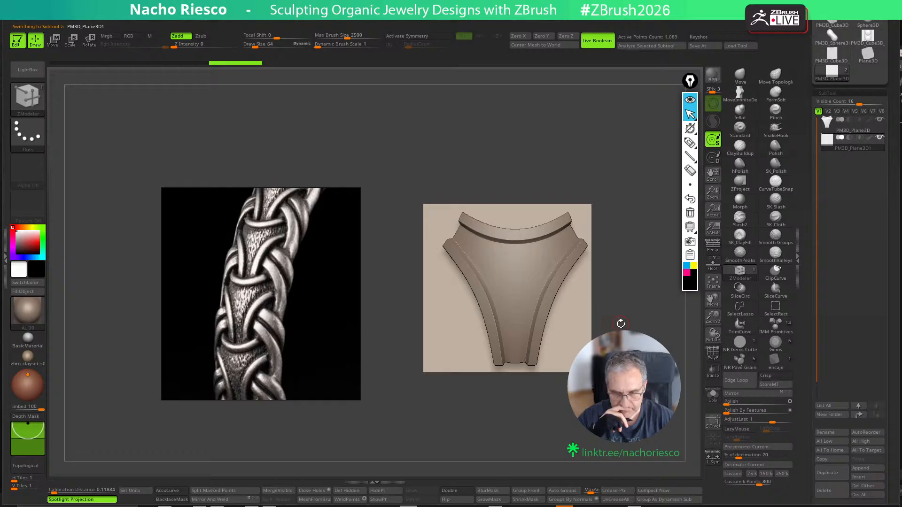
Try placing a copy of the link directly above the original, then undo it
click(842, 133)
key(w)
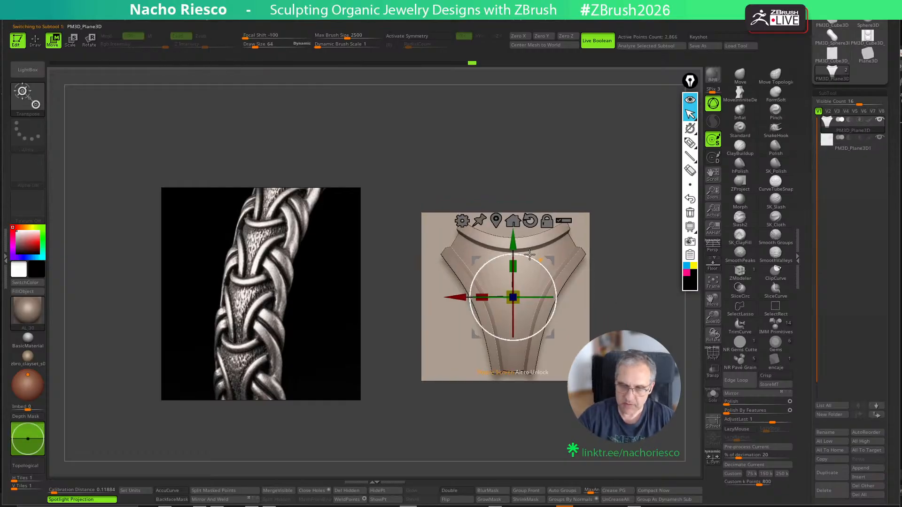
drag(506, 232, 505, 143)
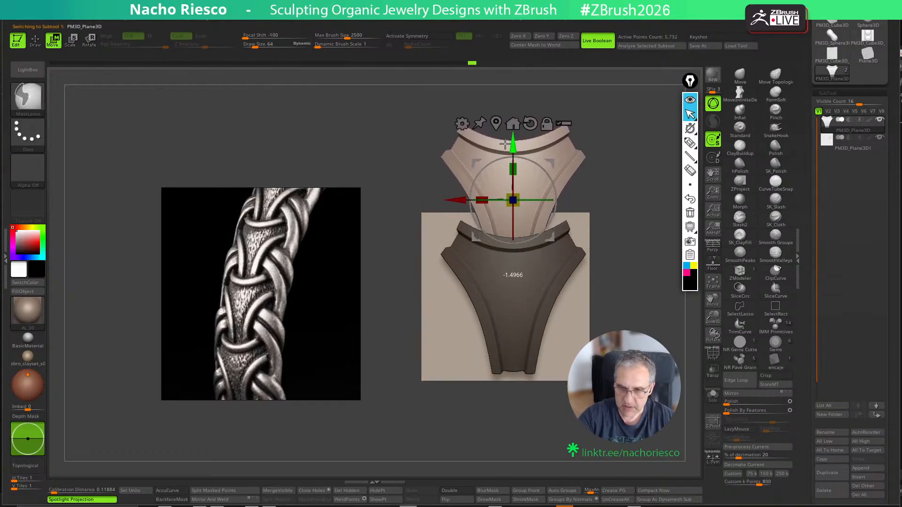
drag(611, 184, 602, 258)
key(ctrl+z)
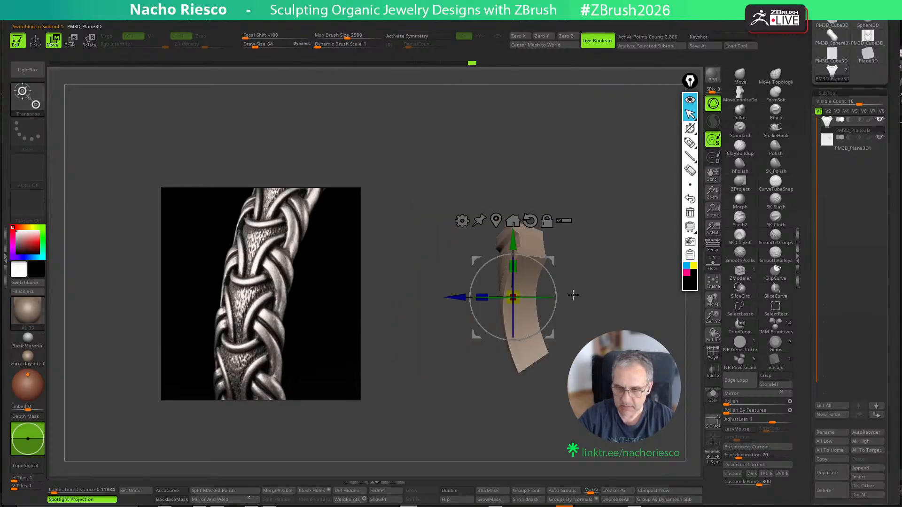
Reposition the gizmo lower on the link, try overlapping a copy on the original's upper rim, and undo the copy
alt+drag(554, 281, 565, 353)
shift+drag(611, 298, 656, 275)
alt+click(539, 267)
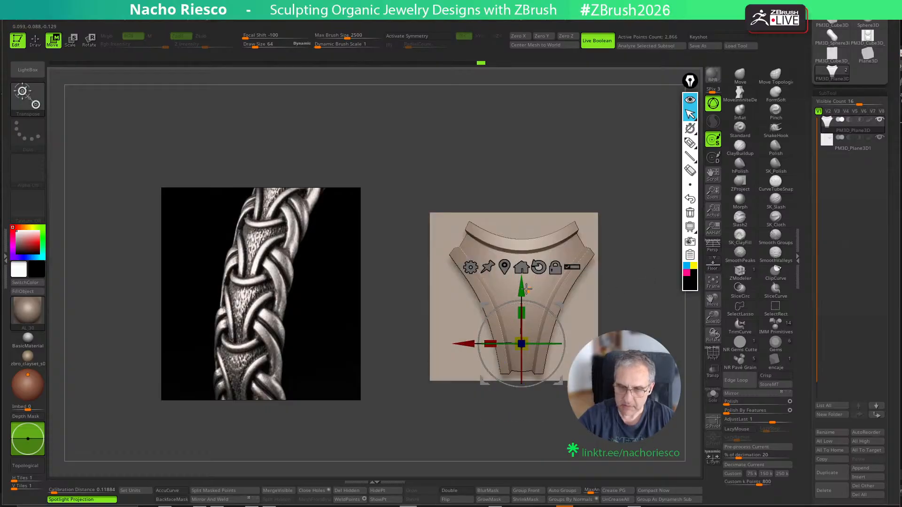
ctrl+drag(522, 288, 522, 181)
mouse_move(617, 212)
mouse_down()
mouse_move(616, 271)
mouse_move(622, 224)
mouse_up()
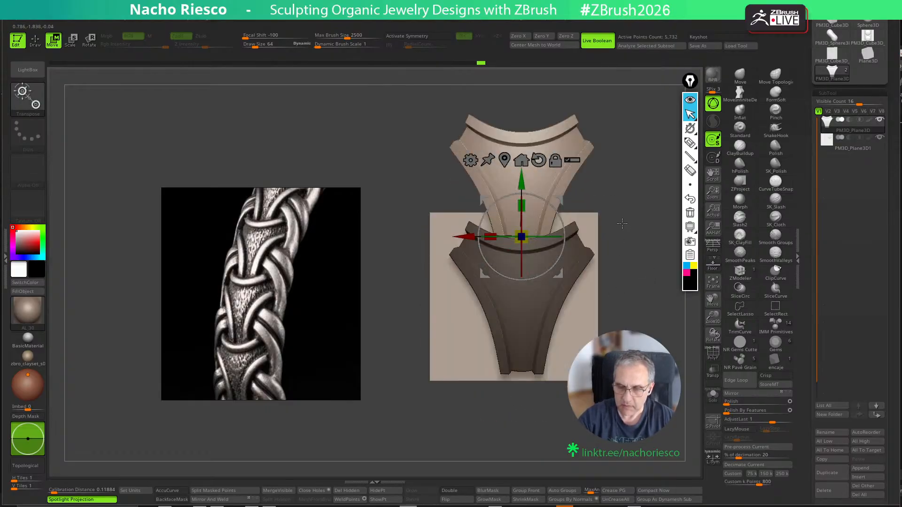
drag(522, 180, 522, 202)
key(q)
mouse_move(613, 243)
mouse_down()
mouse_move(638, 251)
mouse_move(651, 239)
mouse_up()
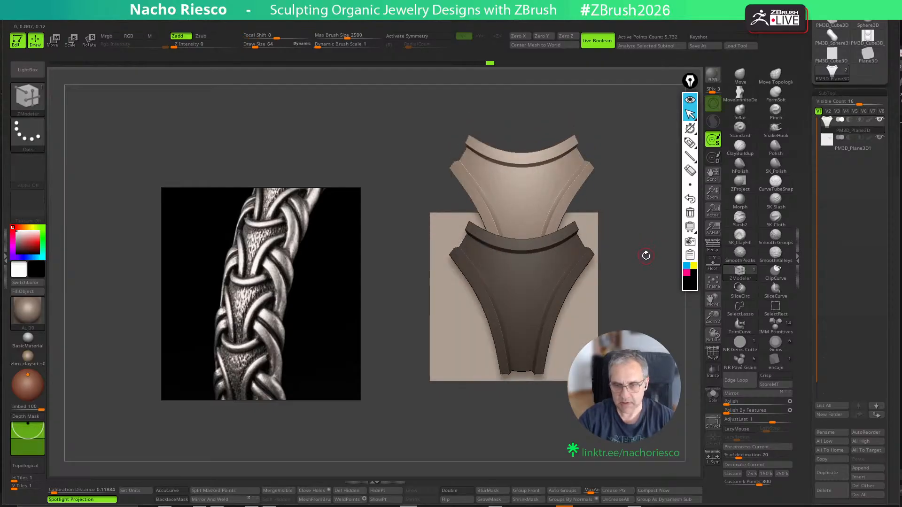
key(ctrl+z)
key(ctrl+z)
Turn on X symmetry and mask the link topologically, leaving both upper side corners free to move
mouse_move(646, 256)
alt+mouse_down()
mouse_move(618, 275)
mouse_move(649, 295)
alt+mouse_up()
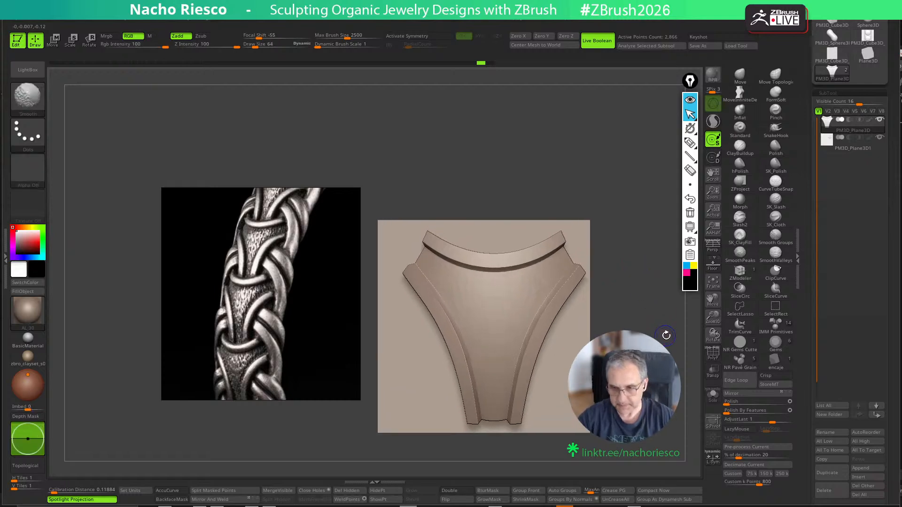
mouse_move(668, 337)
mouse_down()
mouse_move(662, 351)
mouse_move(679, 353)
mouse_move(660, 357)
mouse_up()
key(w)
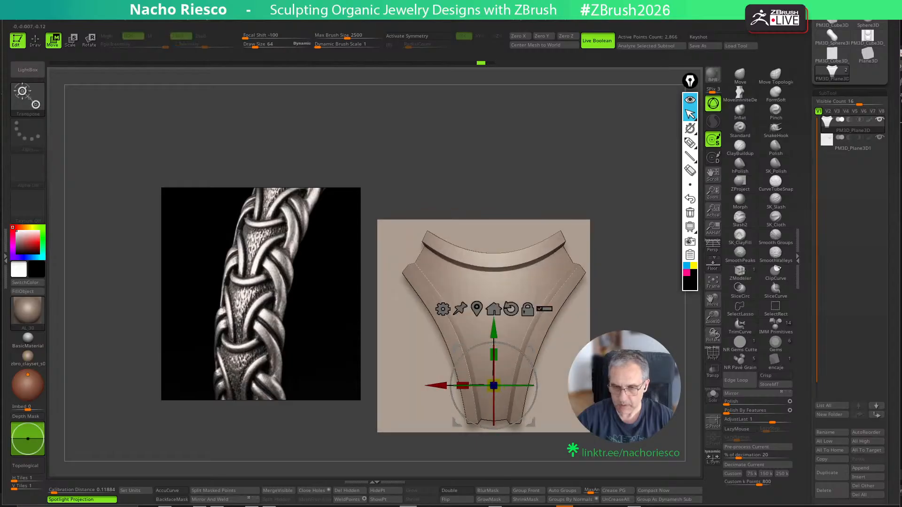
click(555, 277)
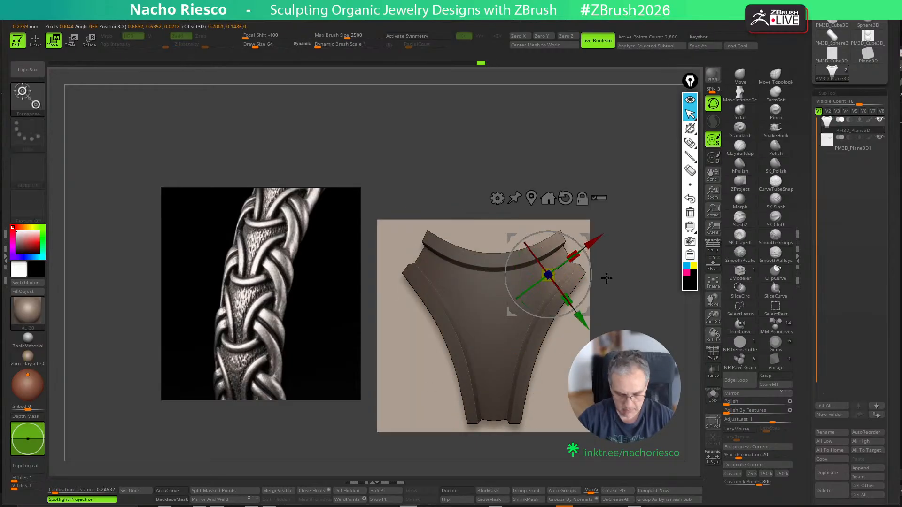
key(x)
key(ctrl+z)
key(ctrl+z)
key(ctrl+z)
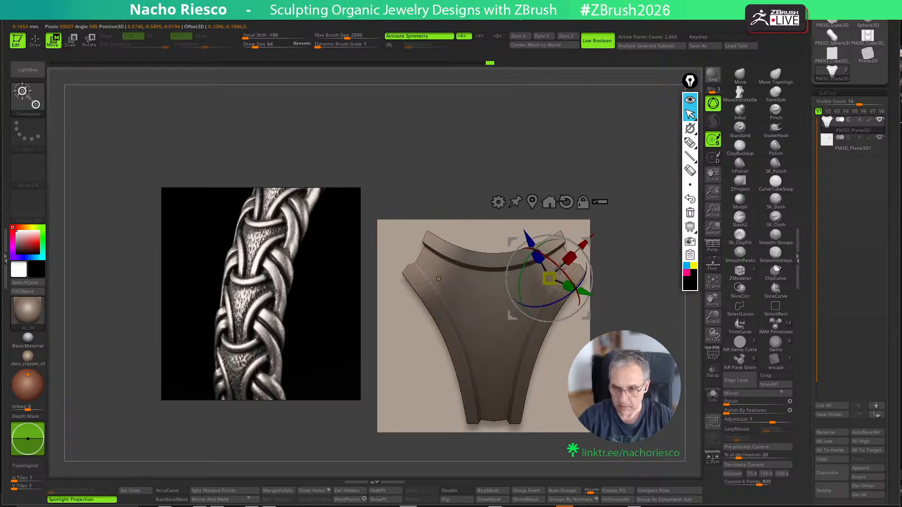
drag(648, 240, 600, 249)
drag(675, 224, 696, 225)
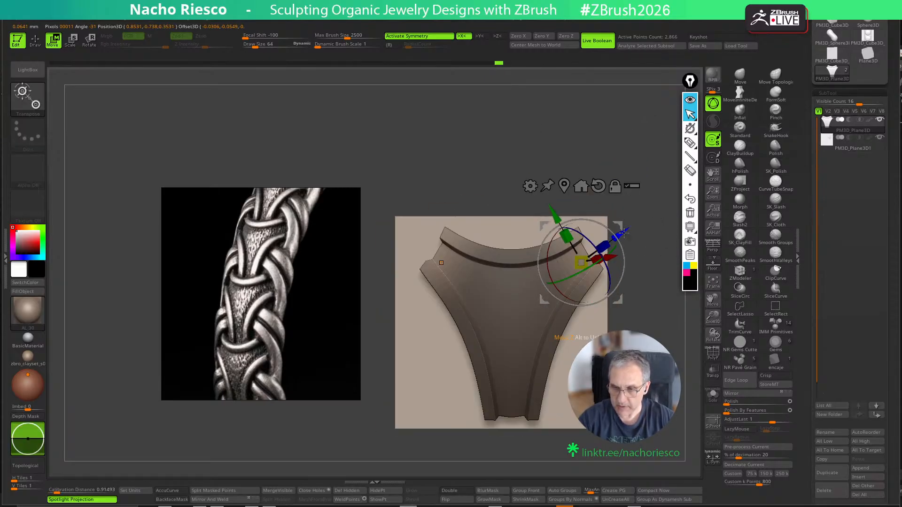
Pull the link's upper side corners outward symmetrically and clear the mask
drag(624, 232, 638, 225)
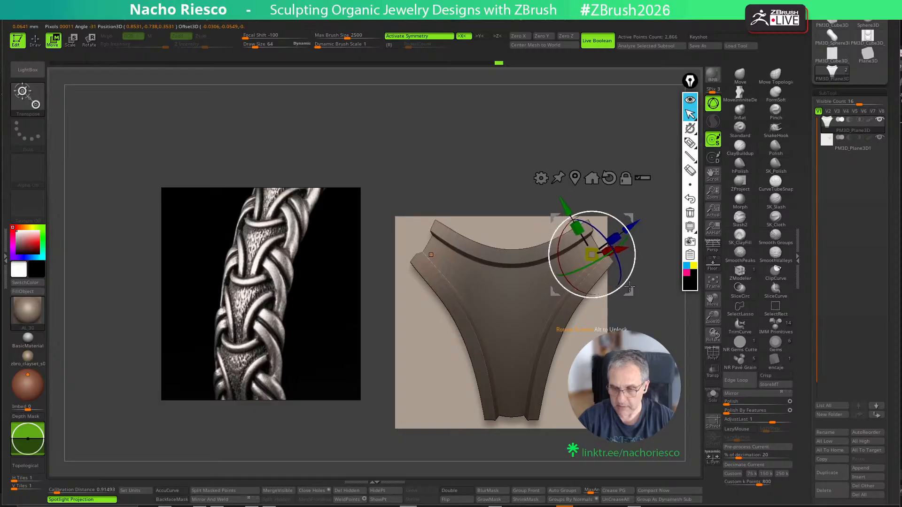
alt+drag(630, 290, 630, 323)
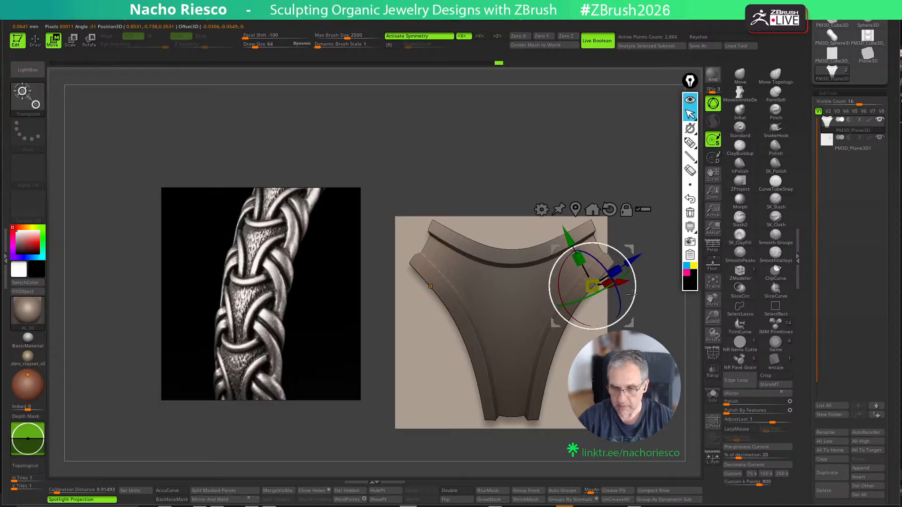
key(q)
ctrl+drag(662, 309, 668, 320)
mouse_move(667, 323)
mouse_down()
mouse_move(632, 328)
mouse_move(668, 340)
mouse_move(617, 320)
mouse_move(691, 326)
mouse_up()
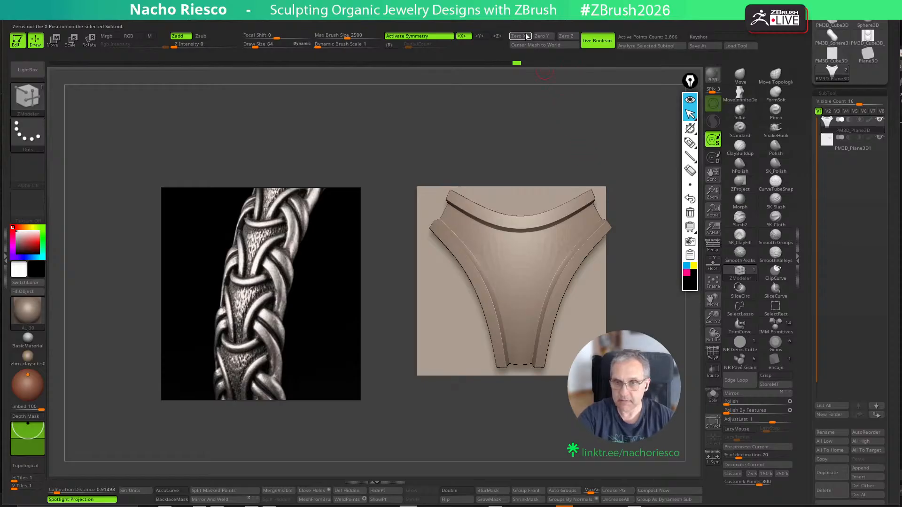
Select the PM3D_Plane3D1 subtool and move the plane back in depth so it sits fully behind the link
click(848, 148)
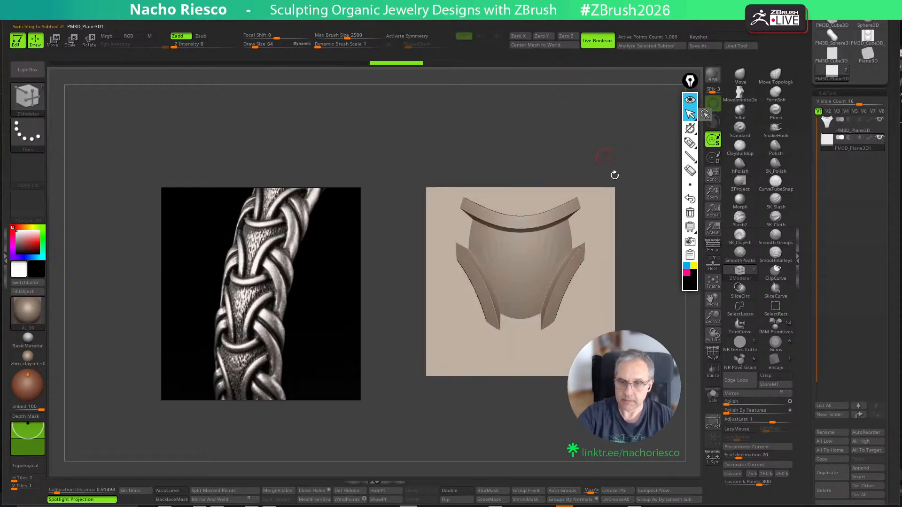
drag(656, 287, 625, 288)
key(w)
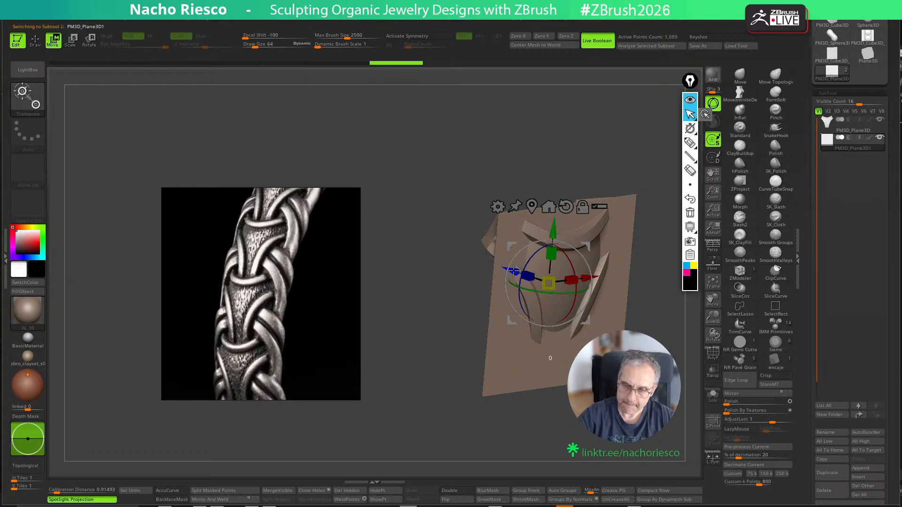
mouse_move(514, 270)
mouse_down()
mouse_move(629, 277)
mouse_move(636, 282)
mouse_move(623, 303)
mouse_move(656, 318)
mouse_move(639, 314)
mouse_up()
key(q)
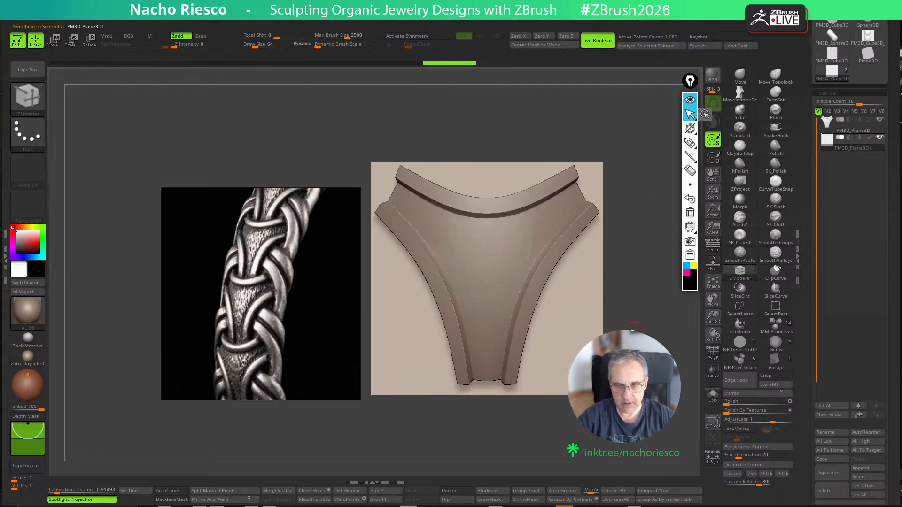
key(w)
key(q)
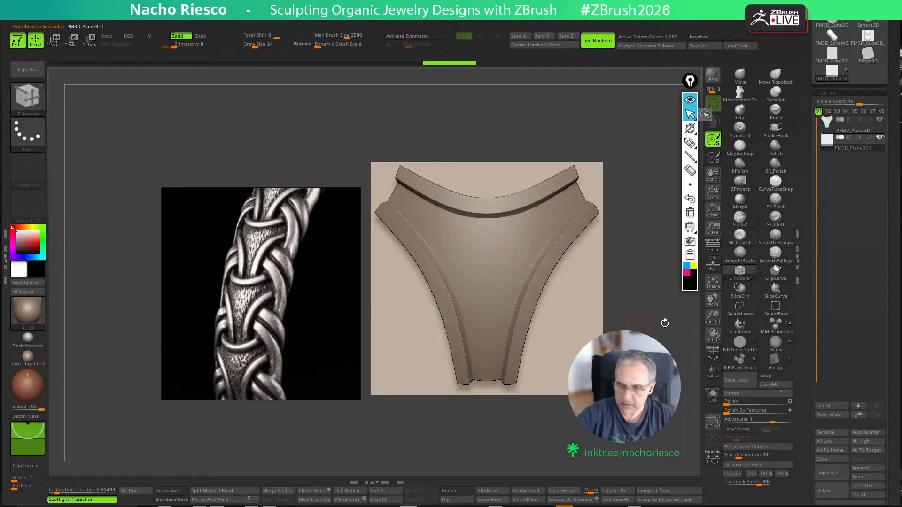
Append a cube as a new subtool and select it for transforming
scroll(807, 330, down, 3)
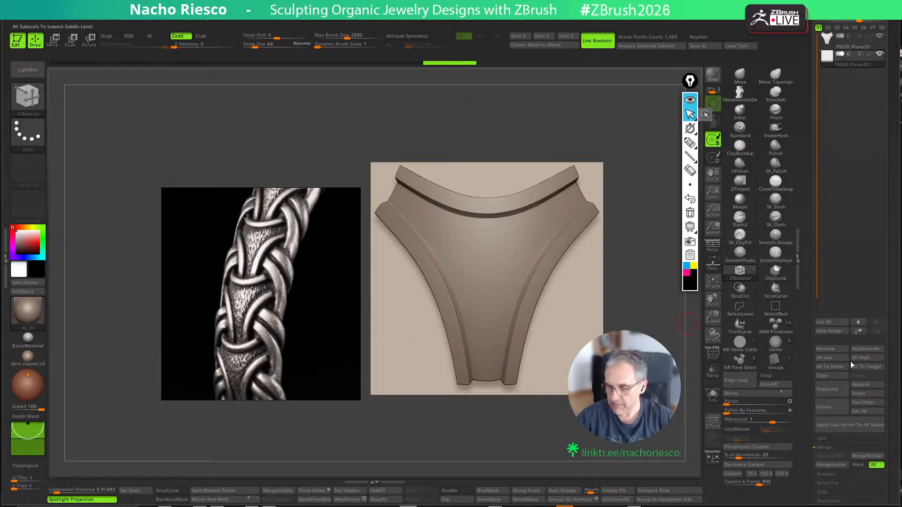
click(862, 386)
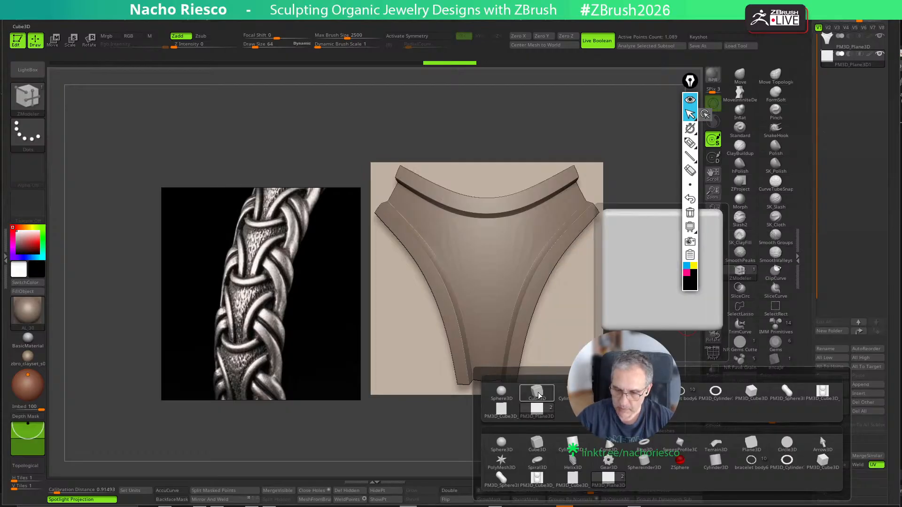
click(545, 416)
click(858, 79)
key(w)
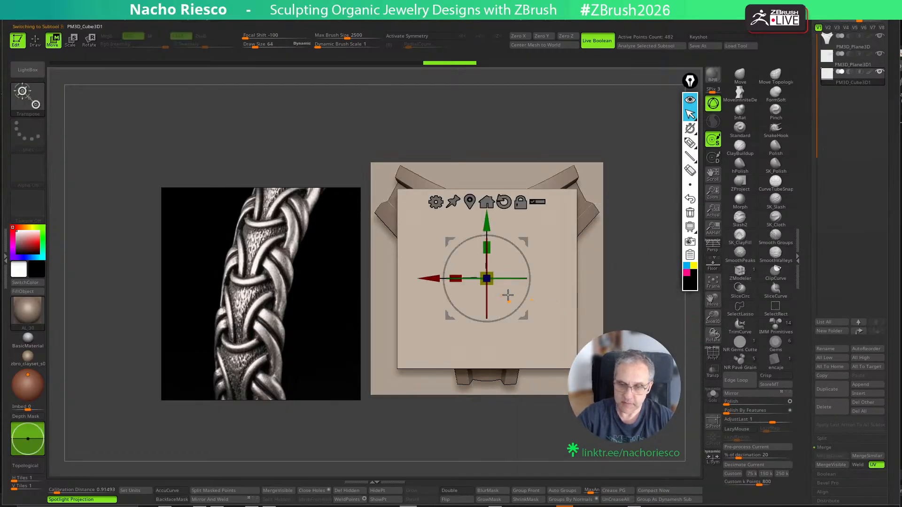
Shrink the cube and place it beside the link's side rim in front view
drag(487, 279, 518, 296)
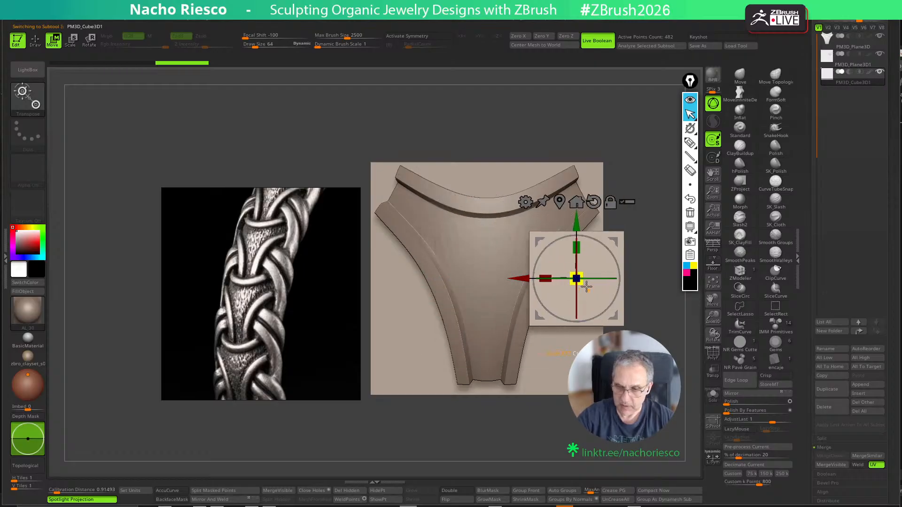
drag(579, 281, 521, 259)
alt+drag(654, 234, 618, 263)
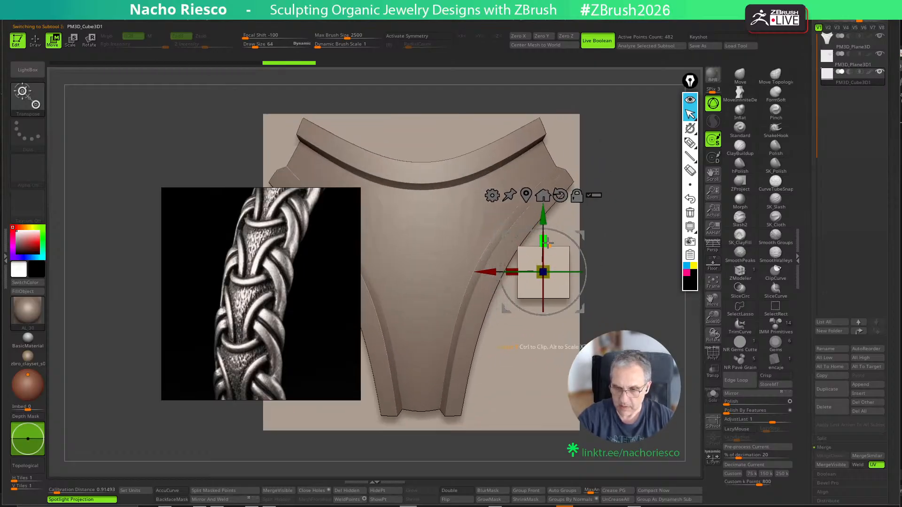
Stretch the cube into a tall, narrow bar and move it down beside the link's lower side rim
drag(543, 241, 553, 169)
drag(546, 275, 529, 267)
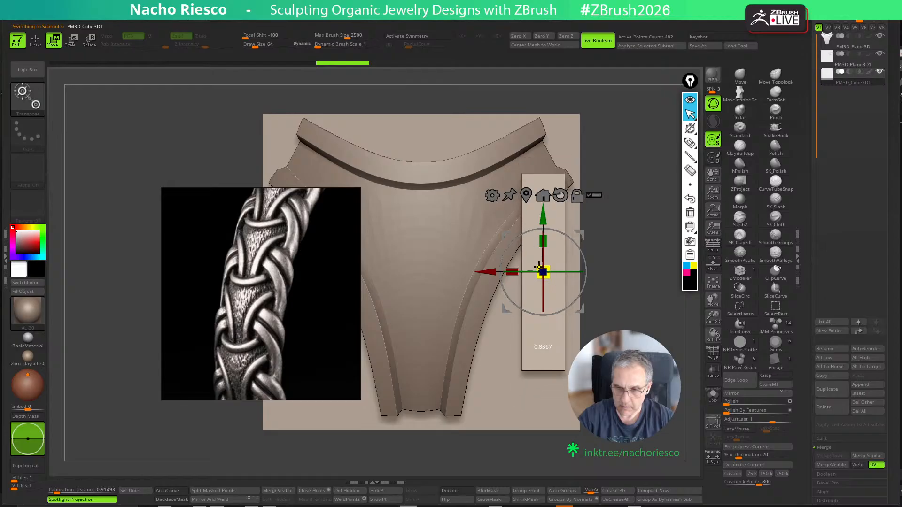
drag(544, 216, 541, 288)
alt+drag(626, 280, 566, 285)
drag(467, 326, 502, 326)
shift+drag(624, 257, 667, 264)
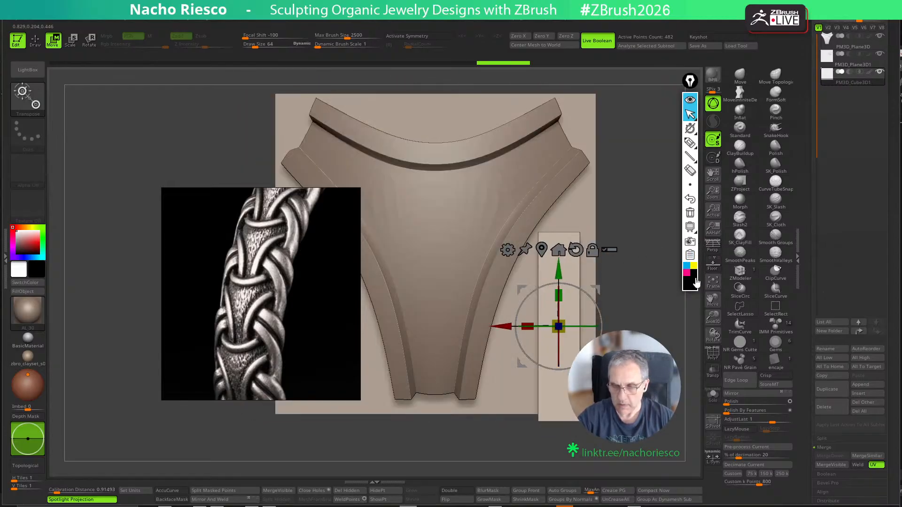
Display the bar's polyframe and split its faces into polygroups by normals
click(713, 353)
key(q)
mouse_move(672, 401)
mouse_down()
mouse_move(652, 438)
mouse_move(626, 444)
mouse_up()
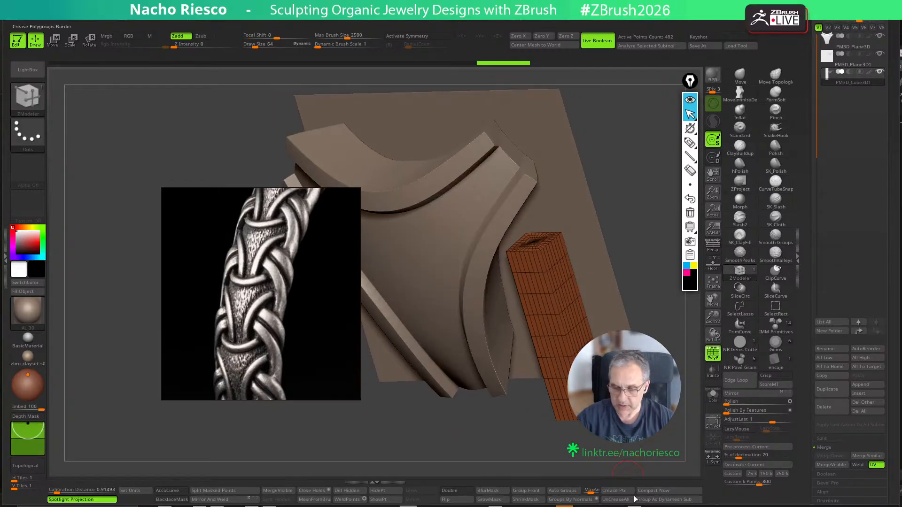
click(672, 500)
key(ctrl+z)
click(577, 501)
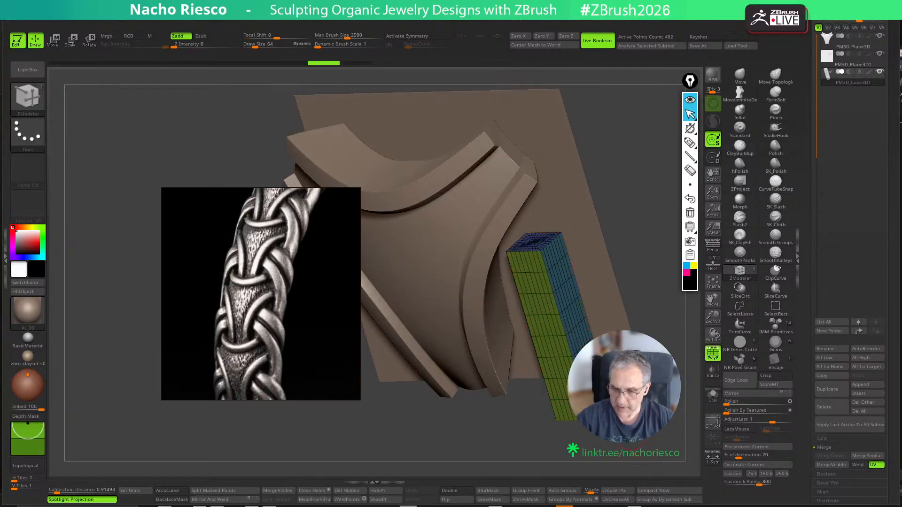
ZRemesh the bar with the Same and KeepGroups options enabled, and return to front view for transforming
scroll(816, 385, down, 8)
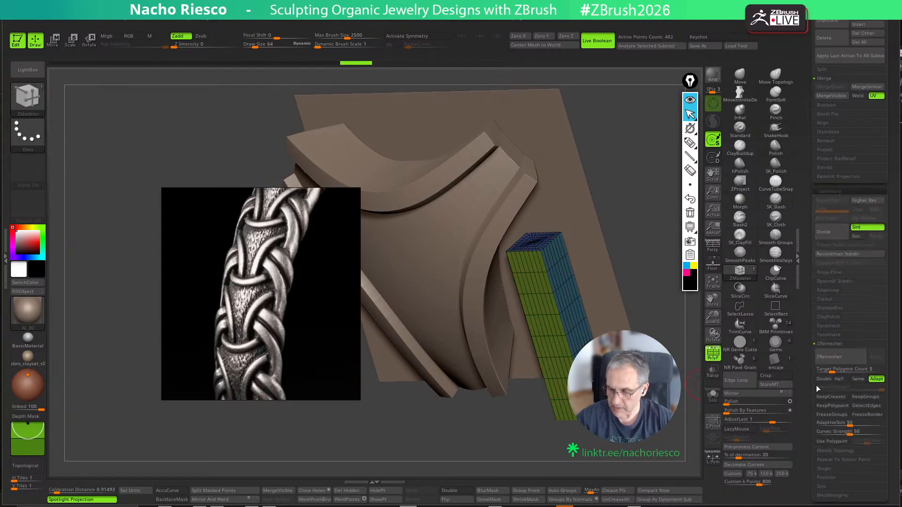
click(858, 379)
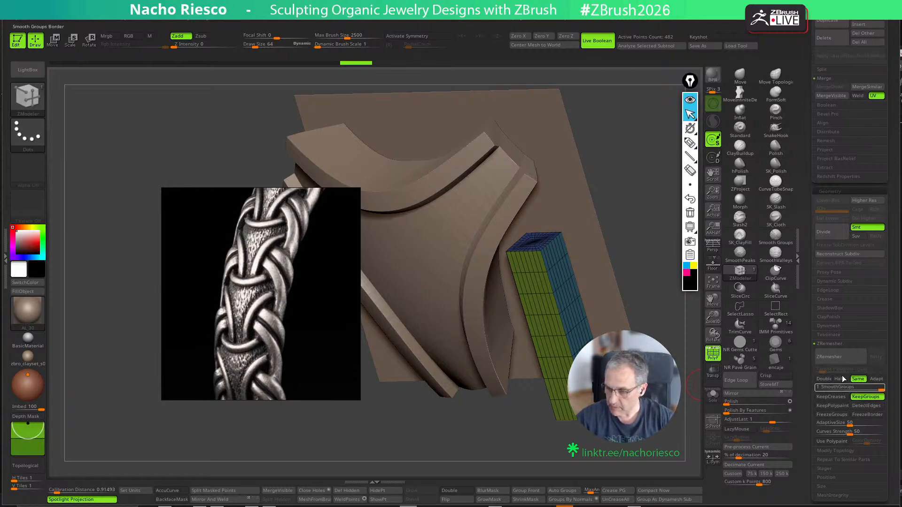
click(838, 358)
shift+drag(661, 432, 647, 423)
key(w)
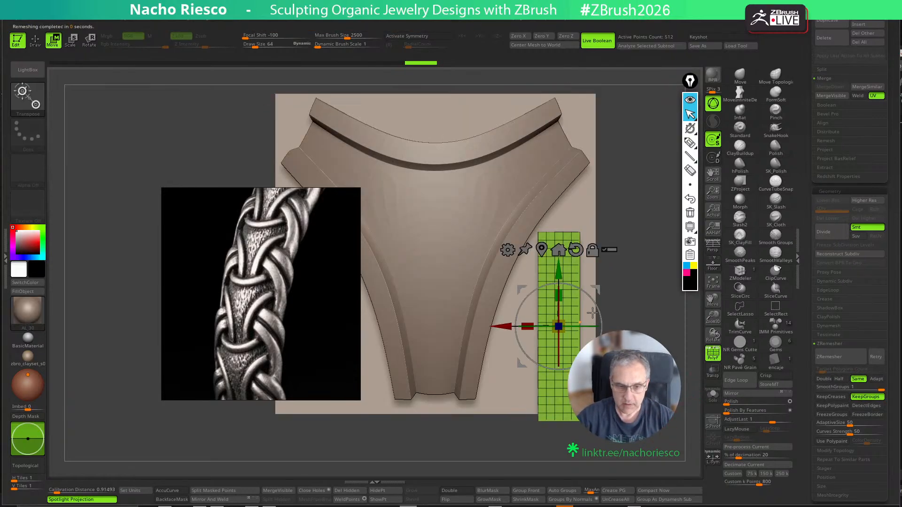
Curve the bar with the Bend Arc deformer in front and side views, and return to Gizmo 3D
click(508, 250)
click(506, 272)
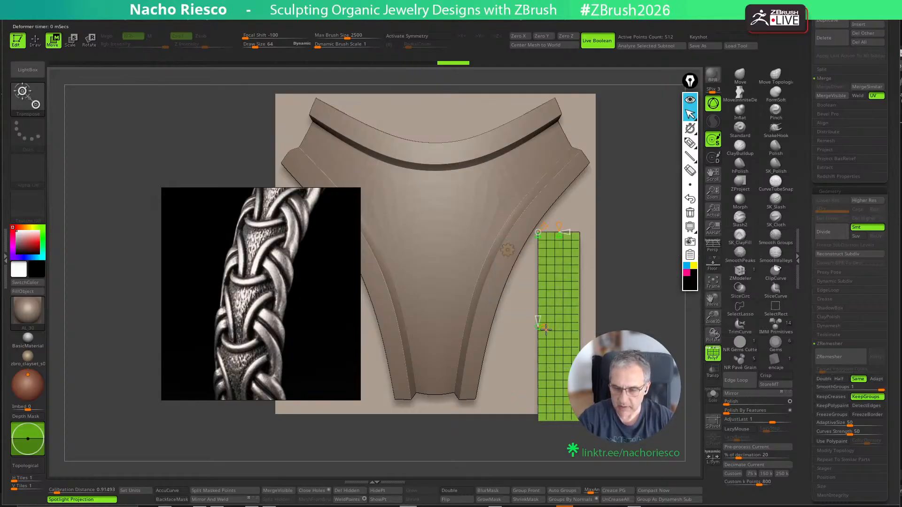
drag(560, 324, 499, 325)
shift+right_drag(499, 325, 442, 324)
drag(560, 324, 574, 323)
click(508, 250)
click(519, 253)
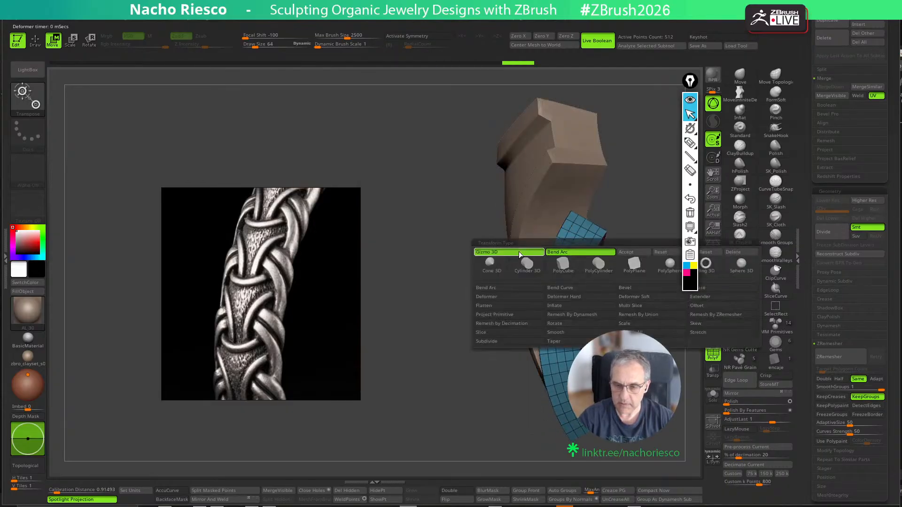
Tilt the curved bar to follow the link's side profile and move it down against the lower rim
drag(583, 291, 576, 276)
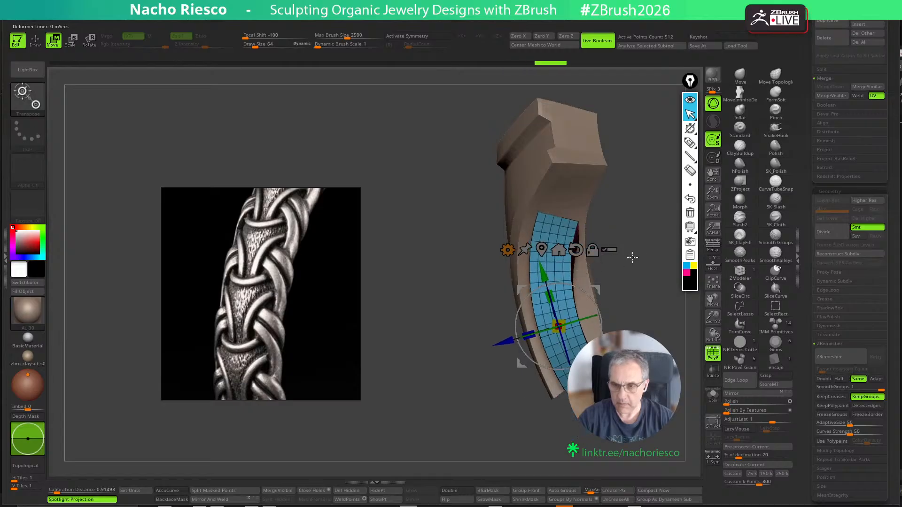
shift+right_drag(658, 260, 624, 294)
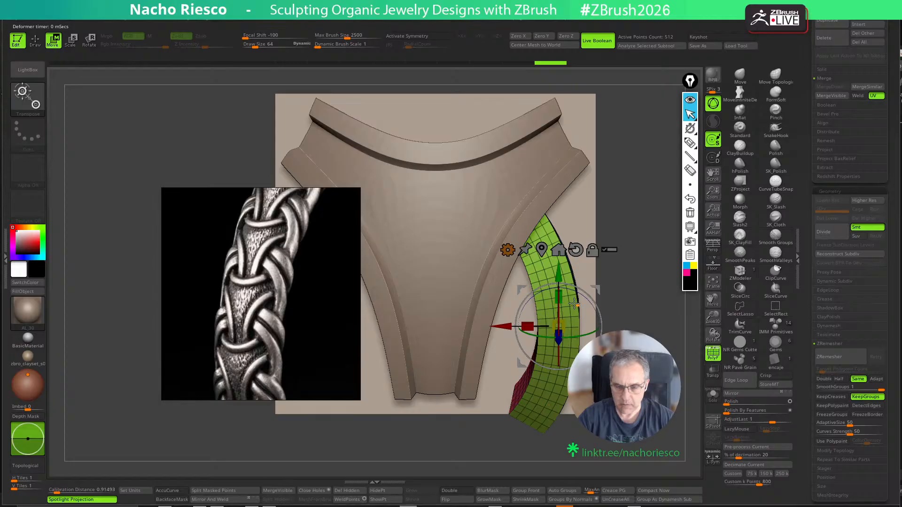
drag(587, 292, 589, 315)
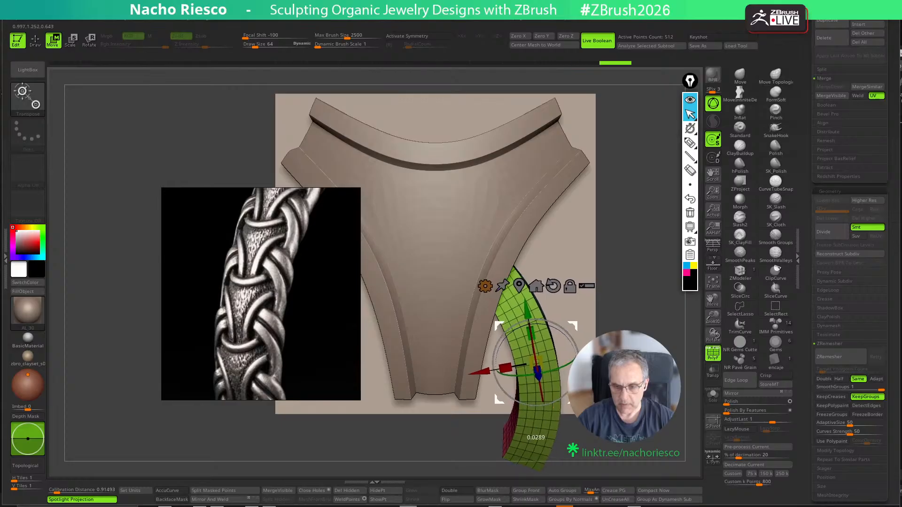
Refine the bar's curvature in side view and shift it in depth to follow the link's side
key(b)
key(z)
key(m)
drag(494, 141, 545, 288)
key(w)
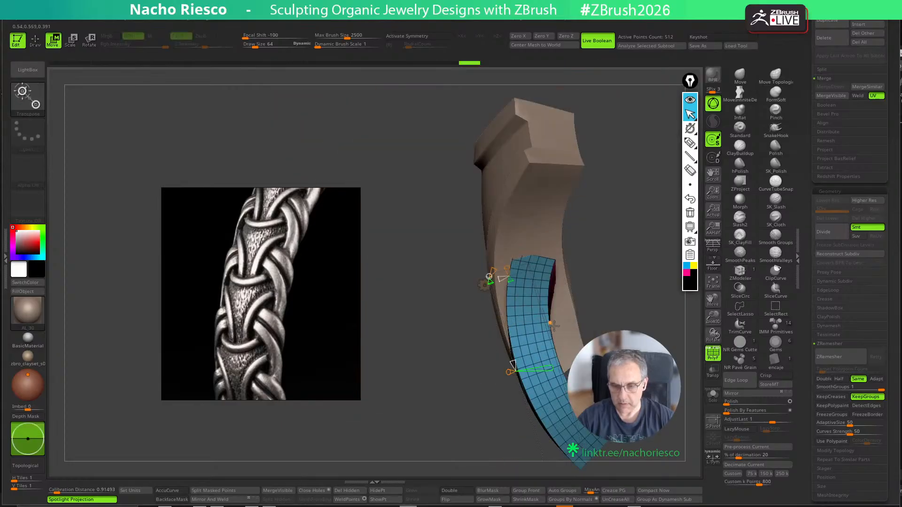
click(544, 287)
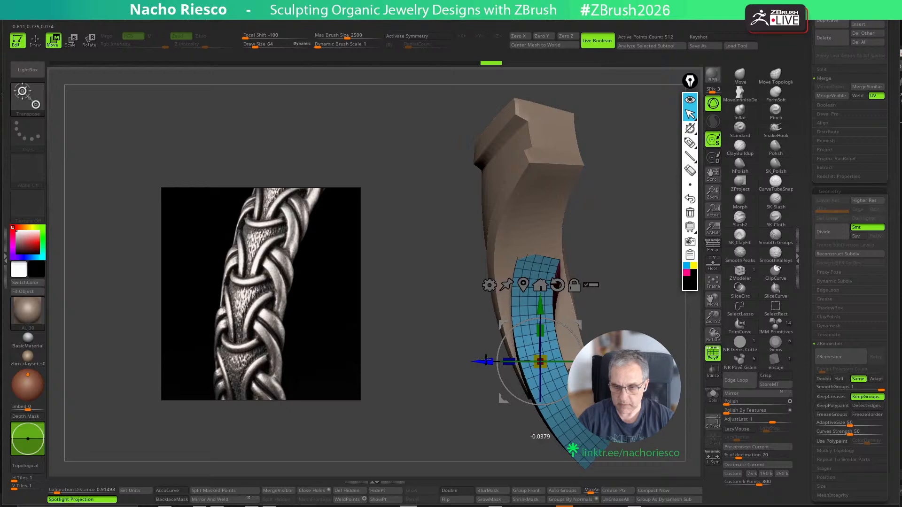
drag(597, 284, 649, 285)
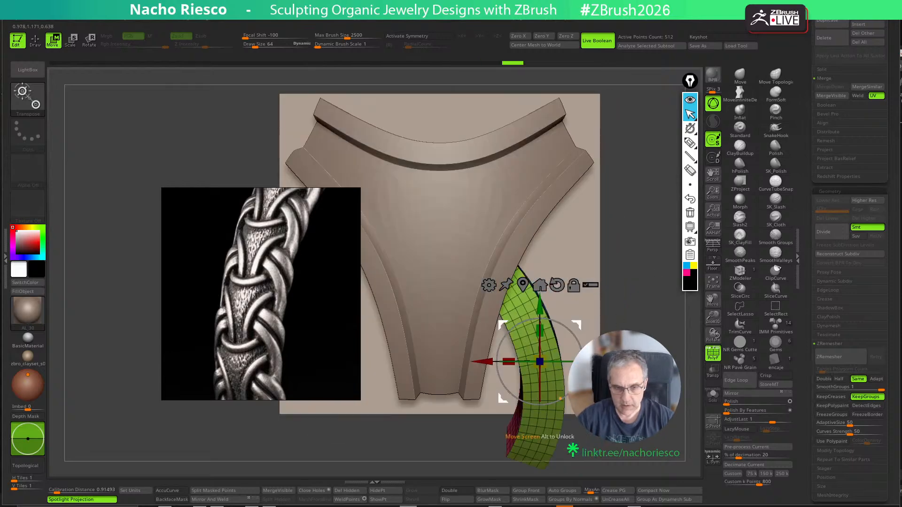
Duplicate the curved bar within the subtool and place the rotated copy up and outward beside the original
drag(576, 398, 601, 361)
shift+drag(646, 329, 685, 297)
drag(612, 306, 536, 256)
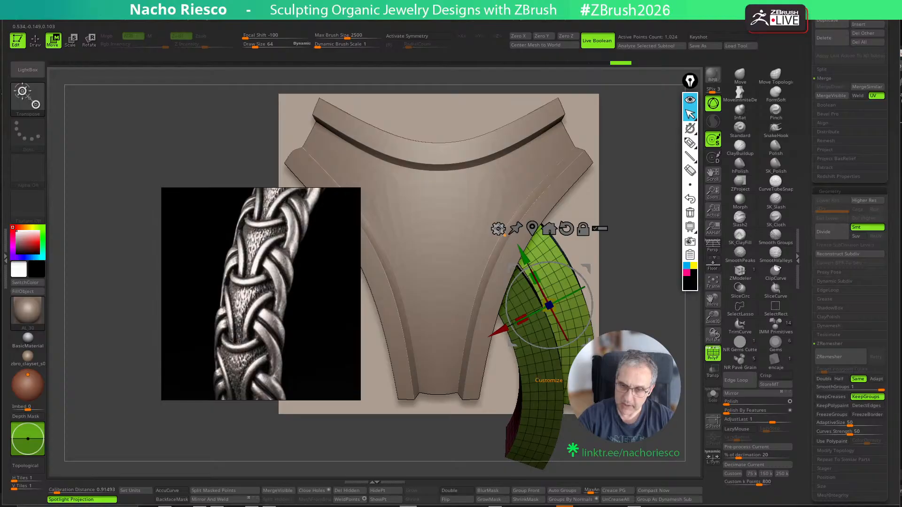
Bend the copied strip more strongly with Bend Arc and nudge it so it tucks behind the original
click(499, 230)
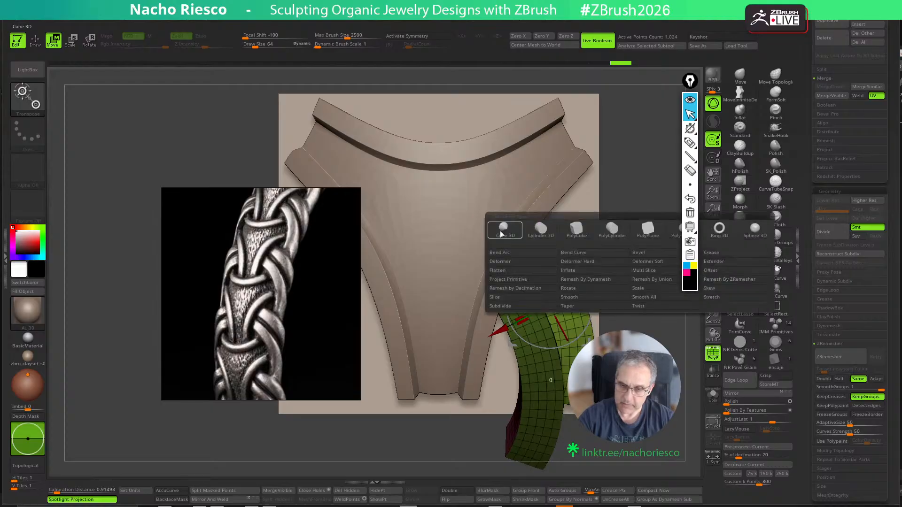
click(517, 252)
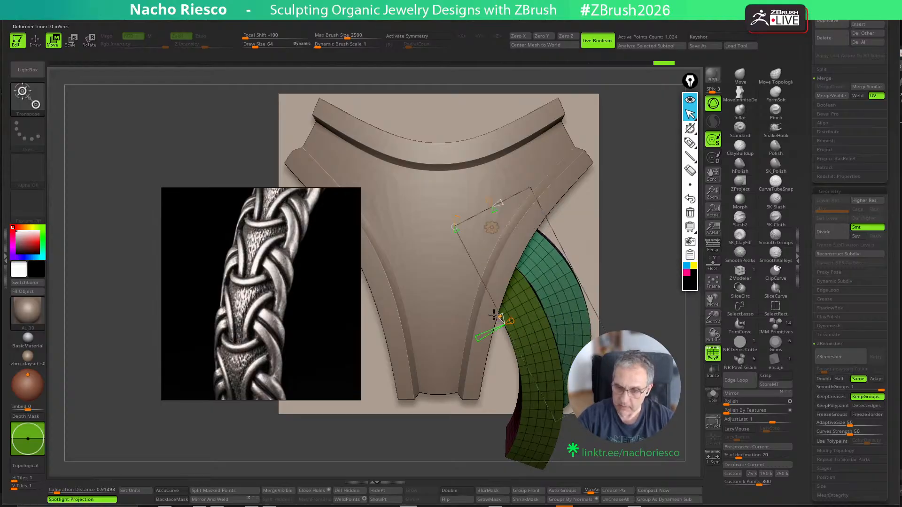
drag(654, 268, 588, 301)
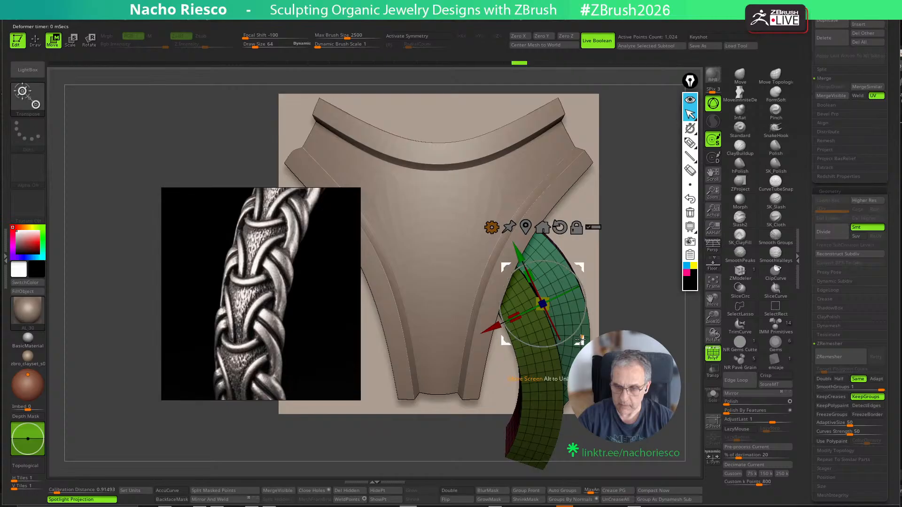
drag(579, 337, 576, 334)
Draw a transpose line down the strips and invert the mask so the original strip is free to edit
key(y)
drag(547, 254, 524, 361)
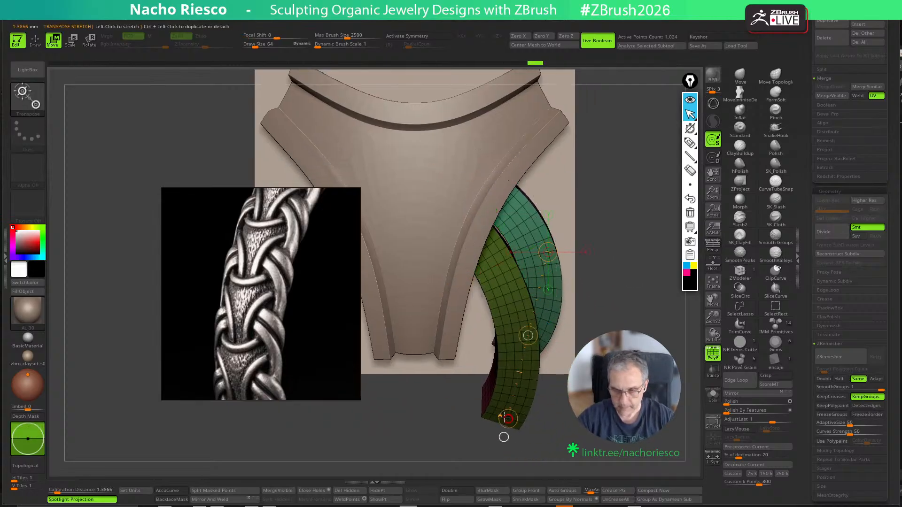
drag(505, 418, 509, 419)
drag(528, 459, 548, 436)
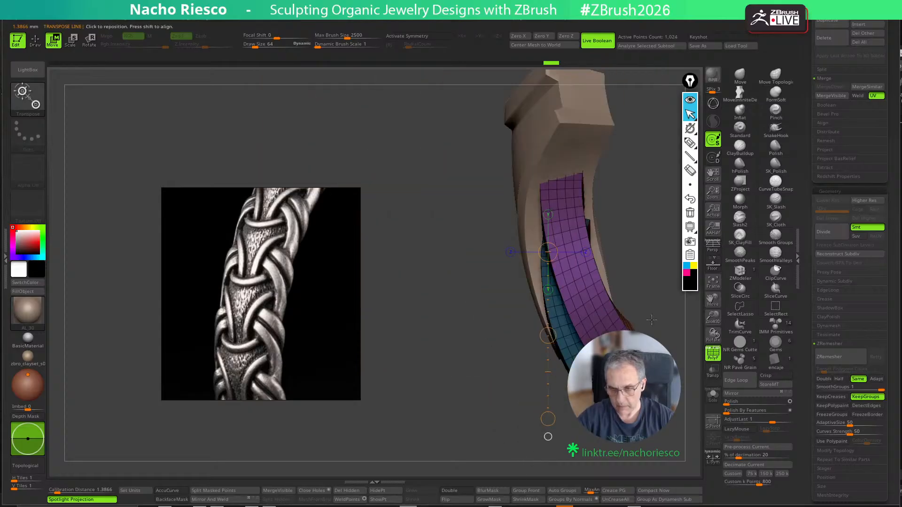
shift+drag(652, 320, 646, 329)
key(b)
key(z)
key(m)
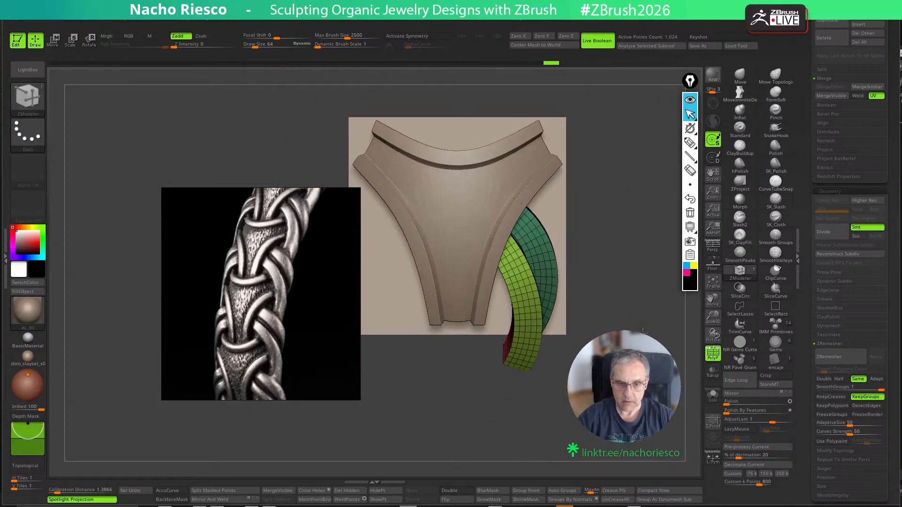
Try to set up a transpose line on the original strip in side view
scroll(645, 331, up, 2)
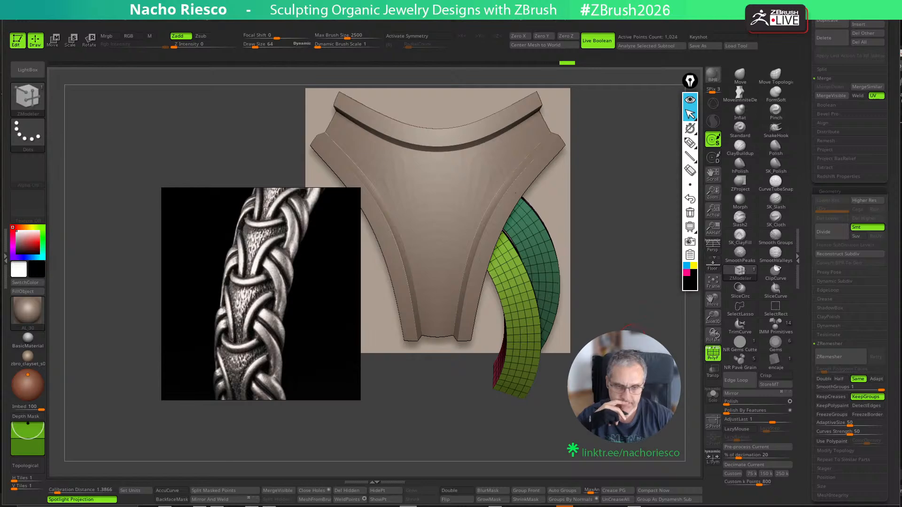
drag(581, 417, 641, 306)
key(w)
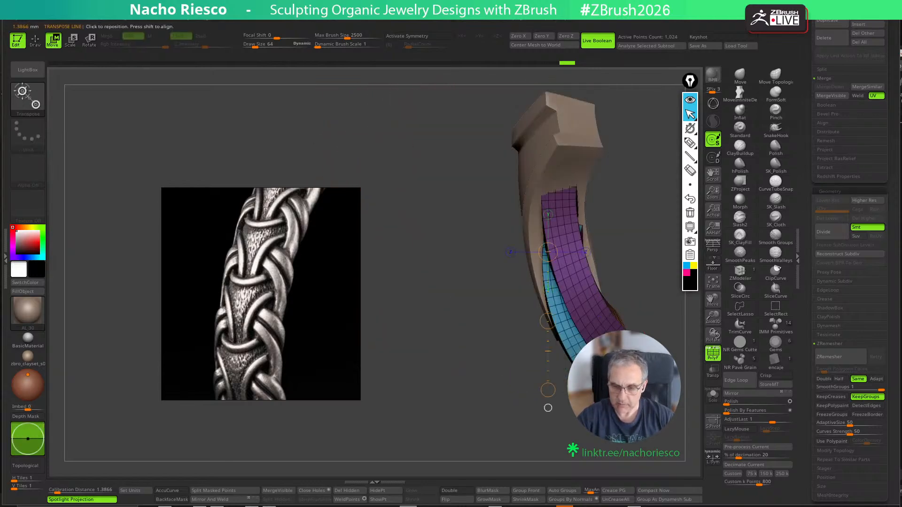
key(q)
key(b)
key(z)
key(m)
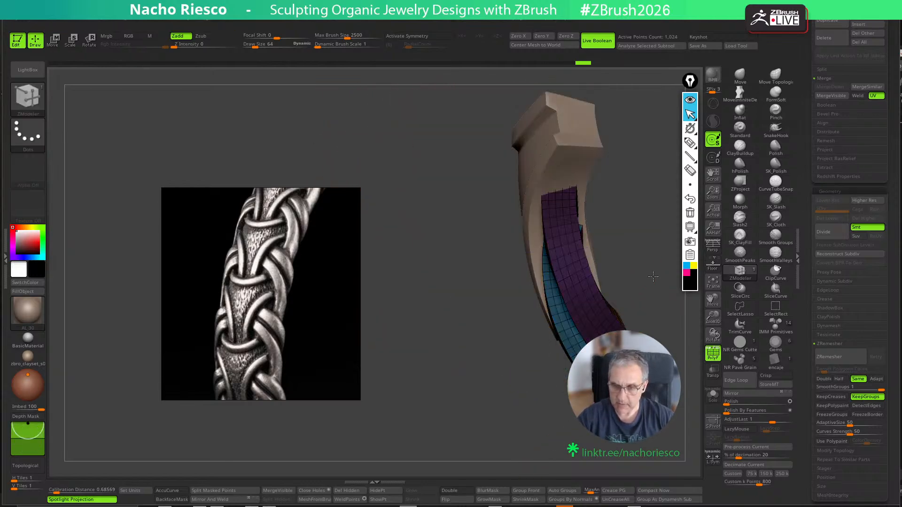
shift+drag(660, 310, 603, 361)
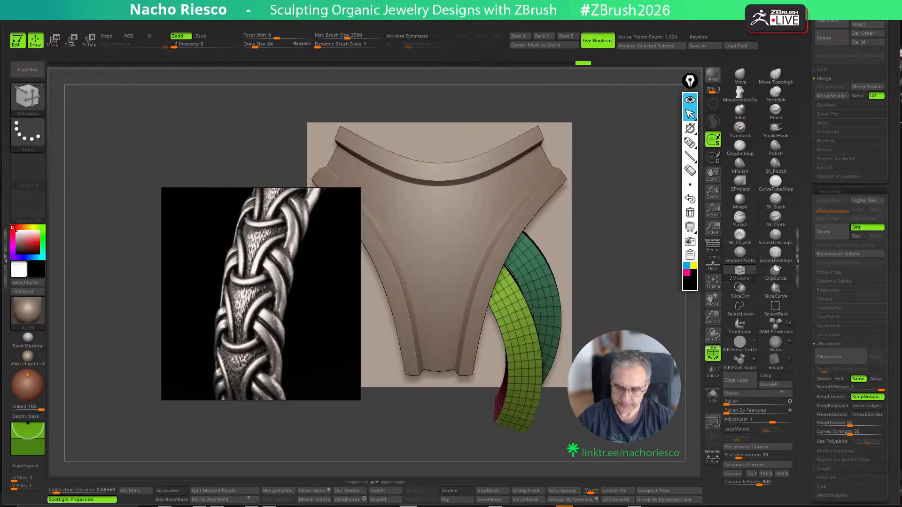
Choose the TransposeCloth brush and shift the original strip forward in depth in side view
key(b)
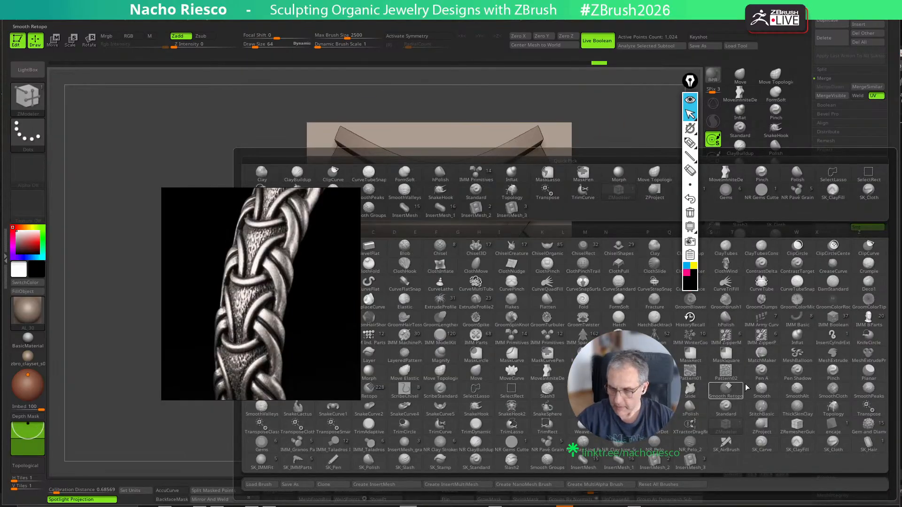
click(260, 424)
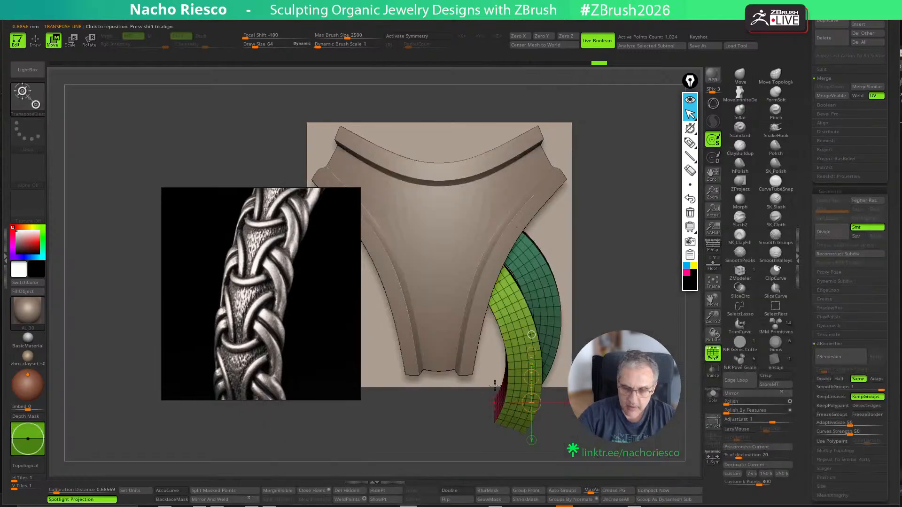
right_drag(524, 308, 576, 319)
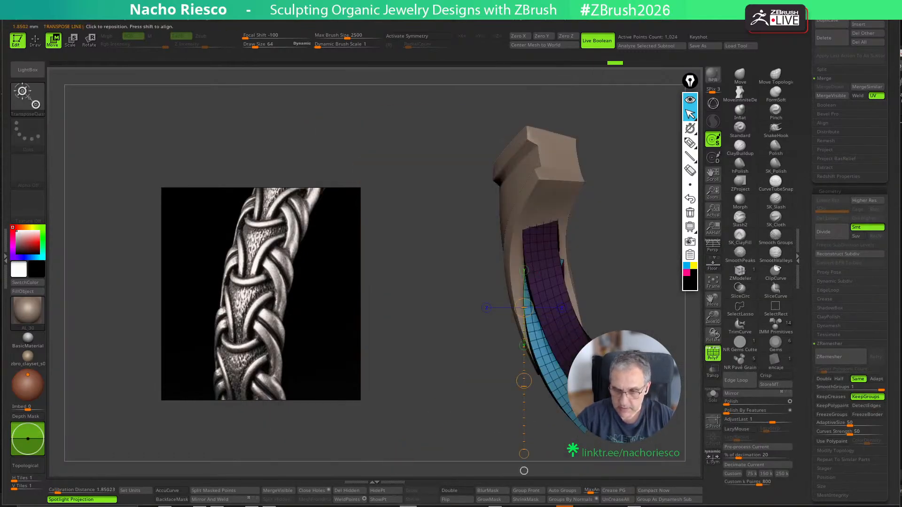
drag(545, 412, 681, 412)
key(r)
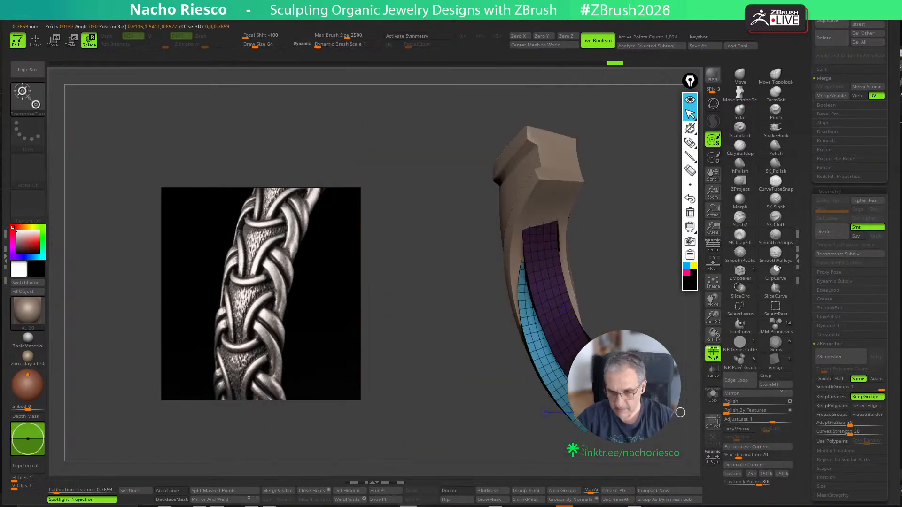
key(q)
mouse_move(632, 351)
right_down()
mouse_move(682, 331)
mouse_move(644, 343)
mouse_move(593, 325)
right_up()
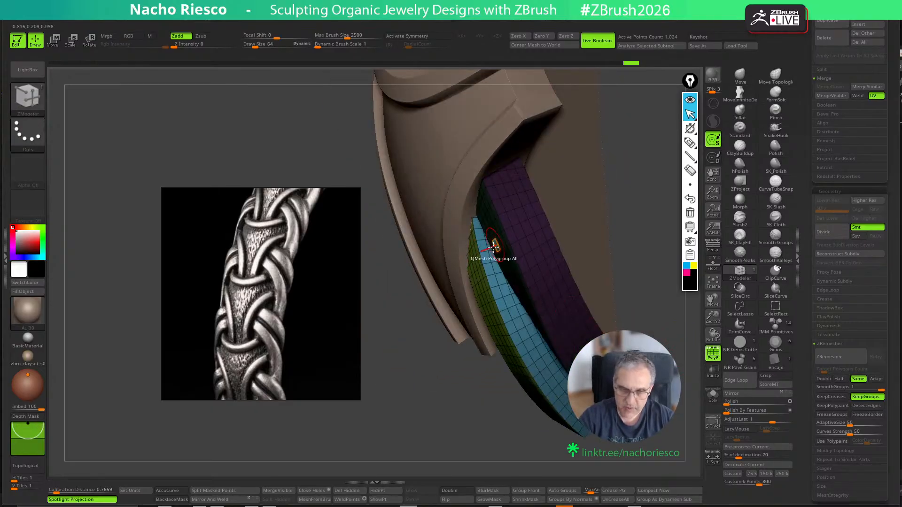
right_drag(493, 246, 636, 307)
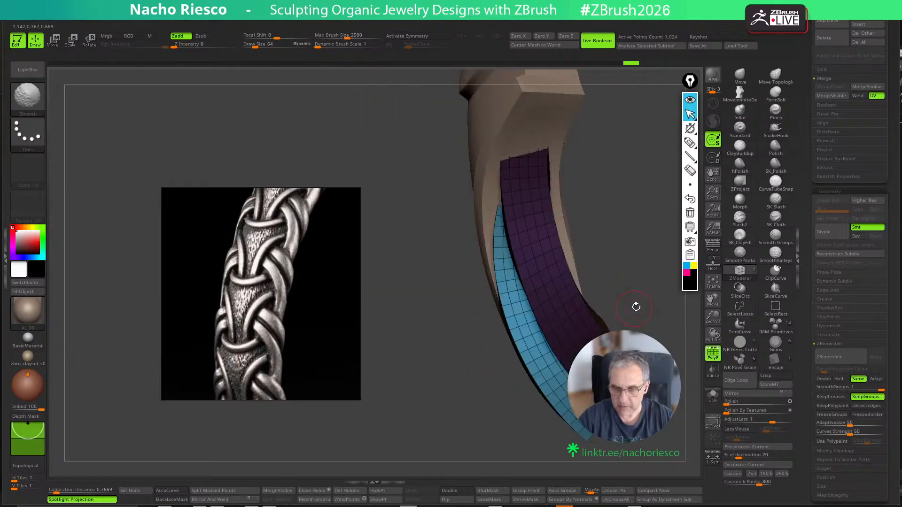
Reposition the copied strip in side view to separate it from the front strip, and mask it again
key(w)
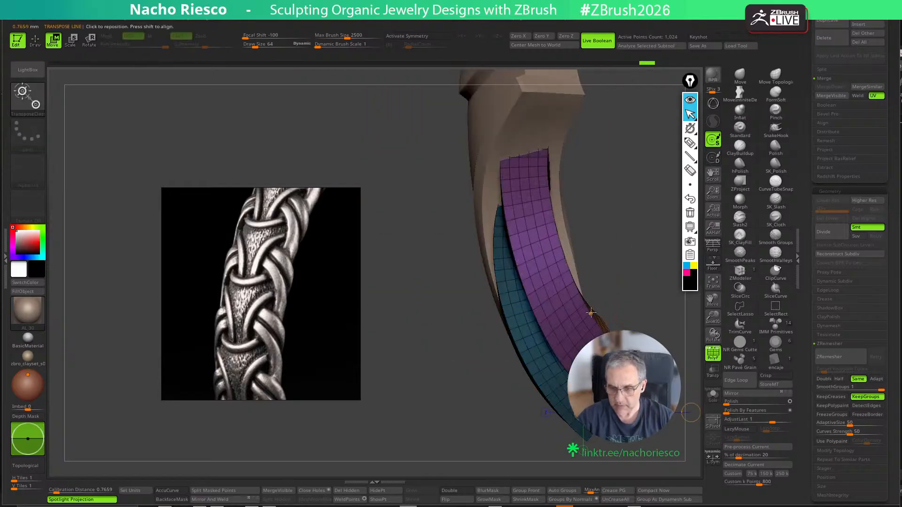
mouse_move(591, 312)
mouse_down()
mouse_move(526, 405)
mouse_move(532, 399)
mouse_up()
mouse_move(650, 306)
mouse_down()
mouse_move(684, 335)
mouse_move(649, 340)
mouse_move(639, 329)
mouse_up()
key(q)
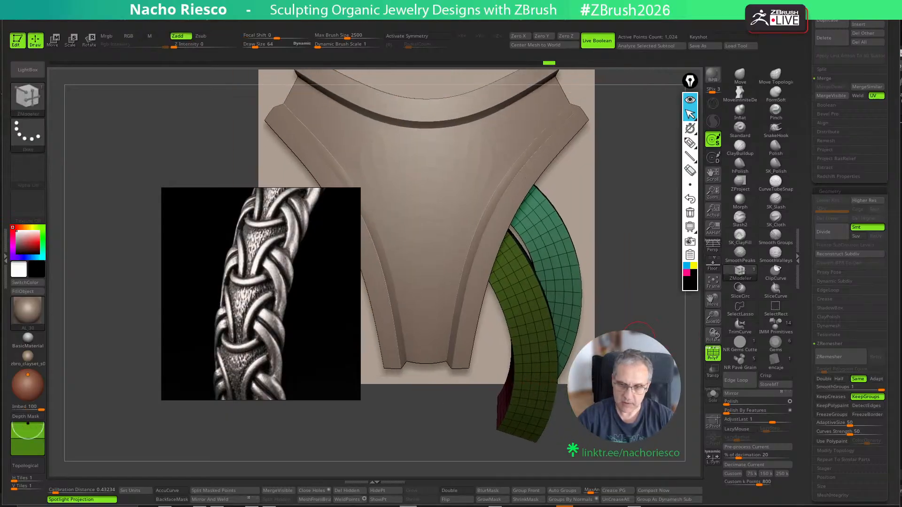
ctrl+click(632, 350)
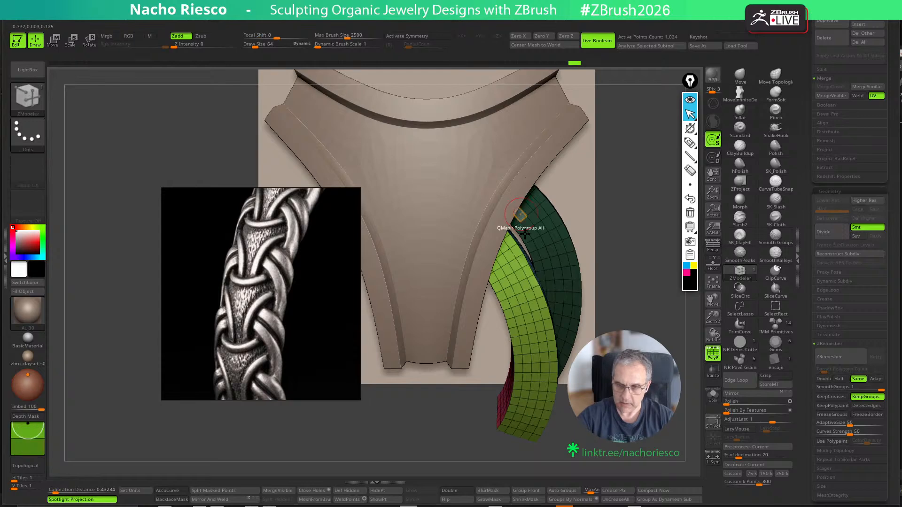
Adjust the front strip along a transpose line and mirror both strips to the link's other side with Mirror And Weld
key(w)
drag(540, 394, 490, 142)
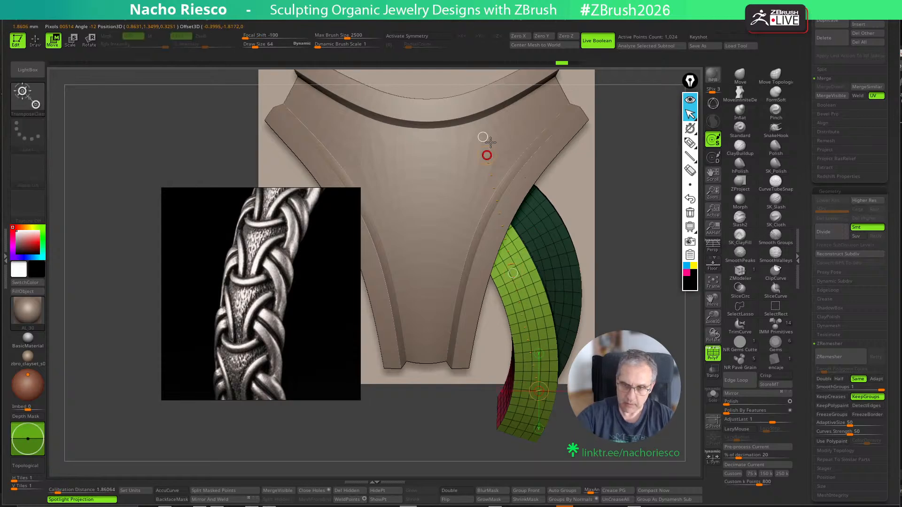
key(q)
mouse_move(658, 343)
mouse_down()
mouse_move(642, 330)
mouse_move(657, 266)
mouse_up()
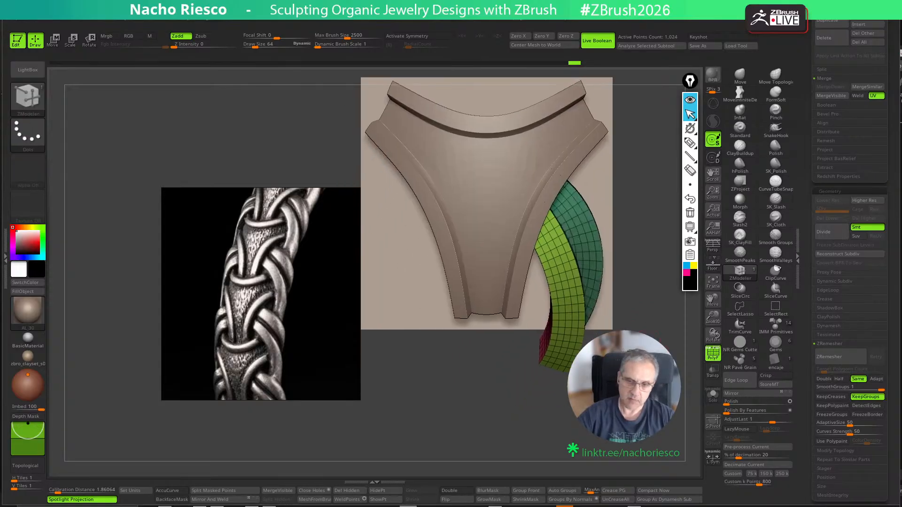
click(230, 502)
alt+drag(497, 460, 460, 452)
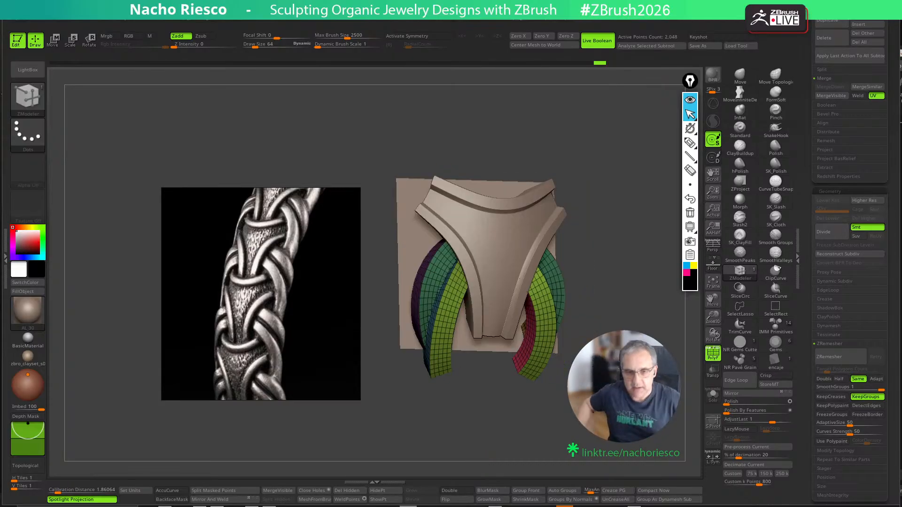
Check the mirrored strips in side and front view and quick-save the project
drag(489, 442, 385, 425)
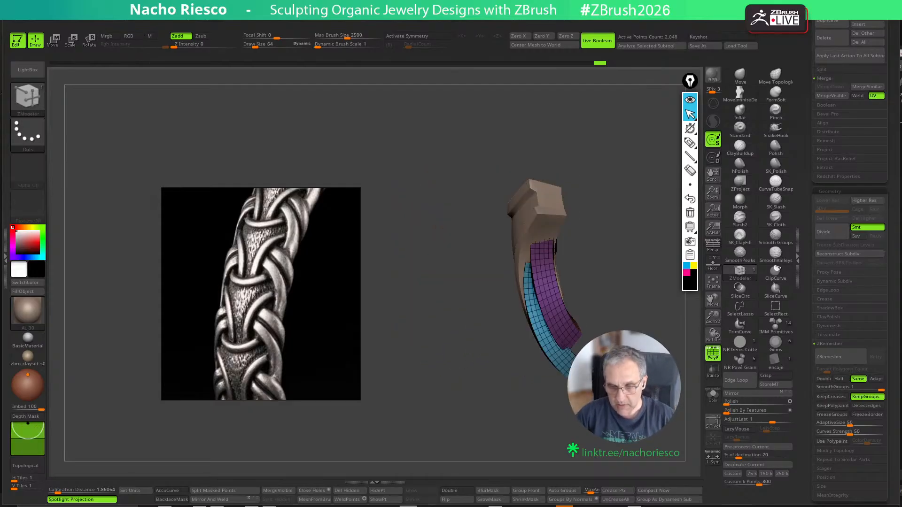
alt+drag(451, 423, 417, 437)
key(w)
shift+drag(500, 300, 529, 300)
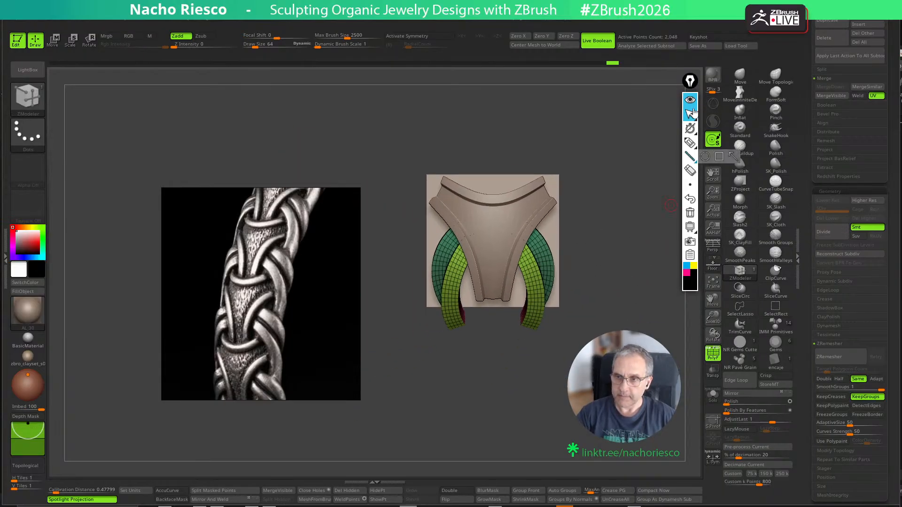
key(ctrl+s)
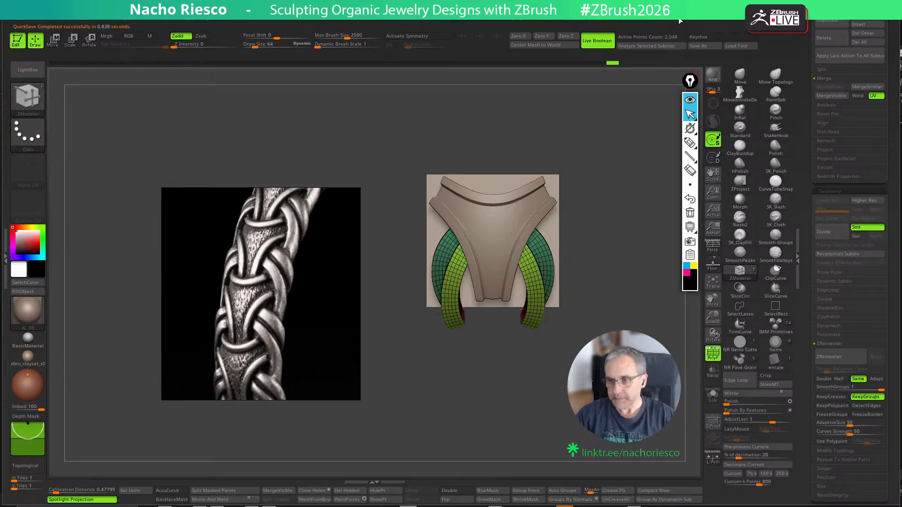
Hide the reference plane, merge the visible plate and strips into one new tool, and switch to that merged tool
scroll(821, 165, up, 5)
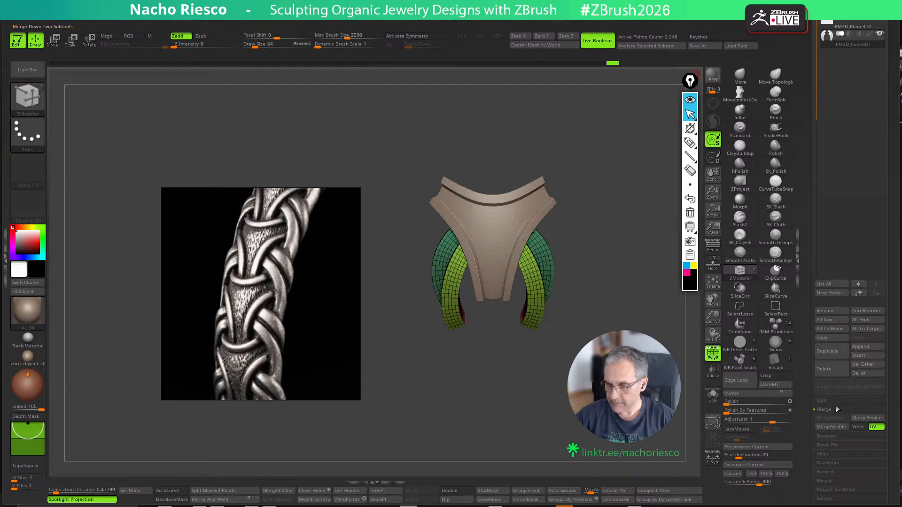
scroll(831, 162, up, 3)
click(831, 159)
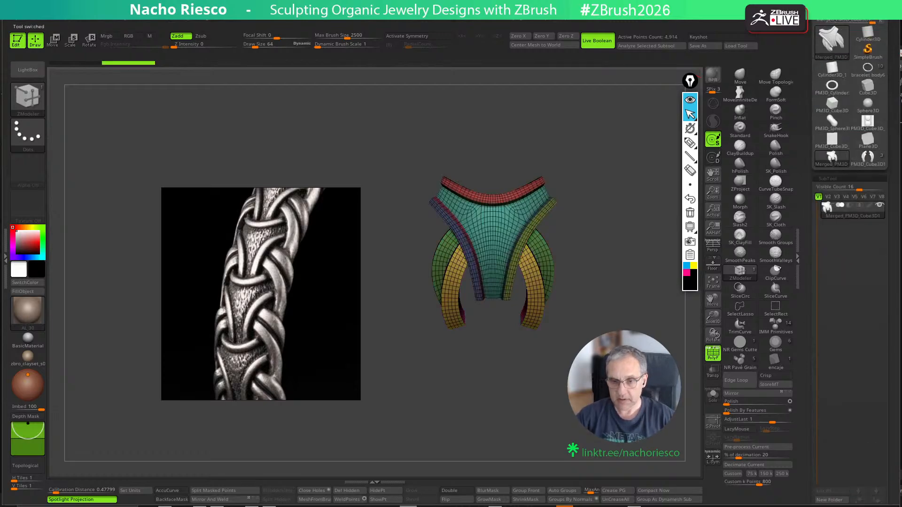
alt+drag(615, 254, 611, 263)
Create a new InsertMesh brush from the merged link with Curve Mode enabled, and hide the polyframe
key(b)
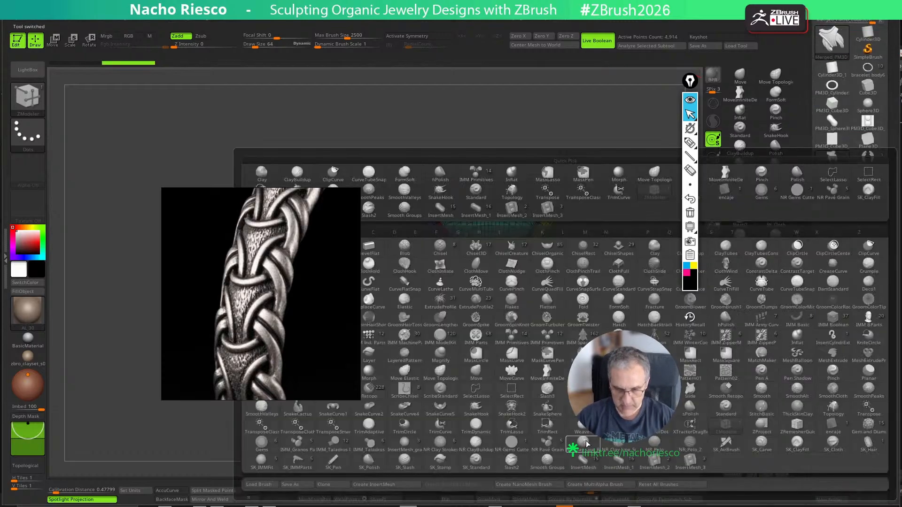
click(379, 485)
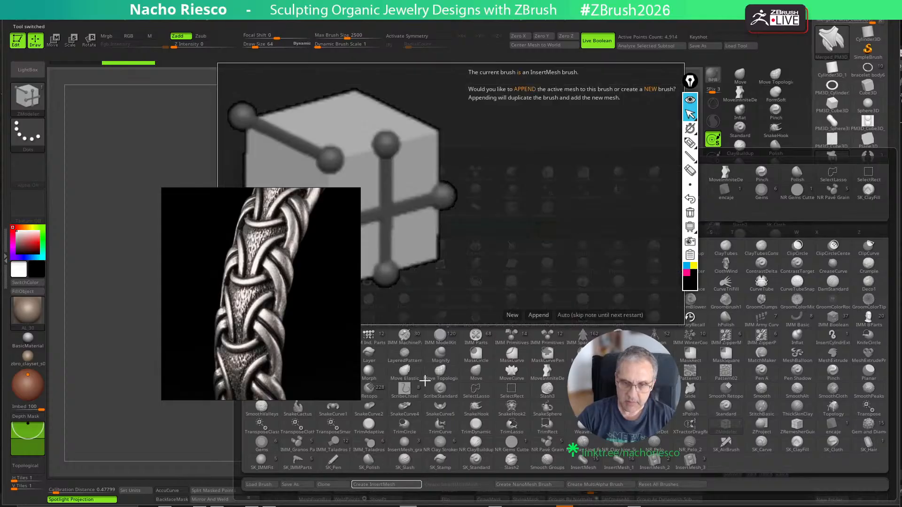
click(512, 315)
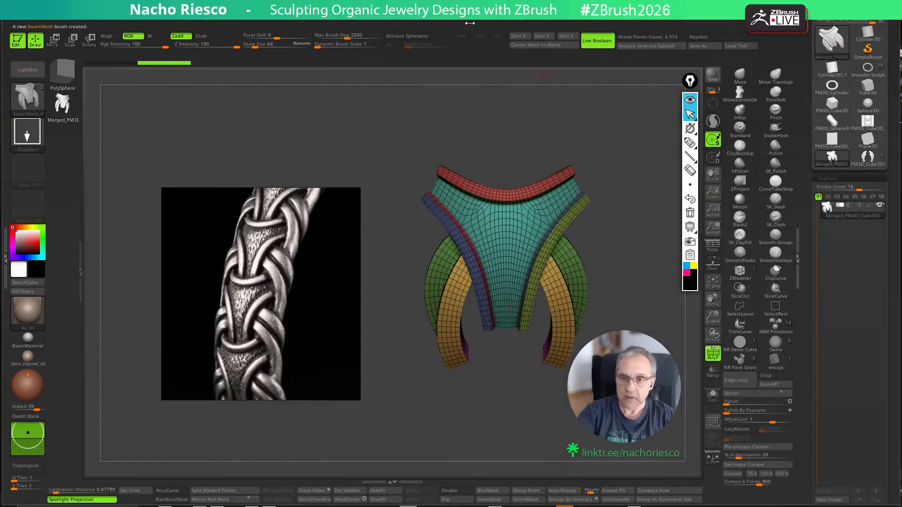
click(425, 22)
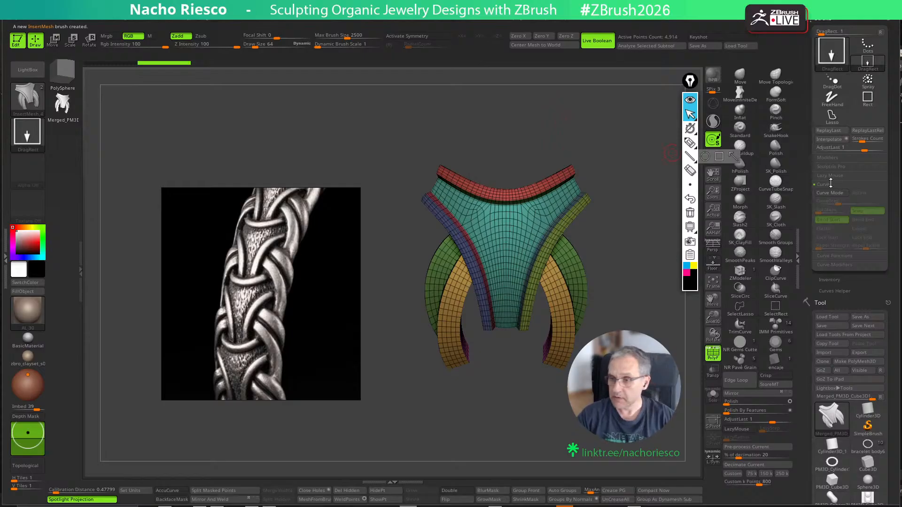
click(835, 195)
mouse_move(643, 325)
alt+mouse_down()
mouse_move(545, 342)
mouse_move(619, 230)
alt+mouse_up()
key(s)
click(532, 313)
key(ctrl+z)
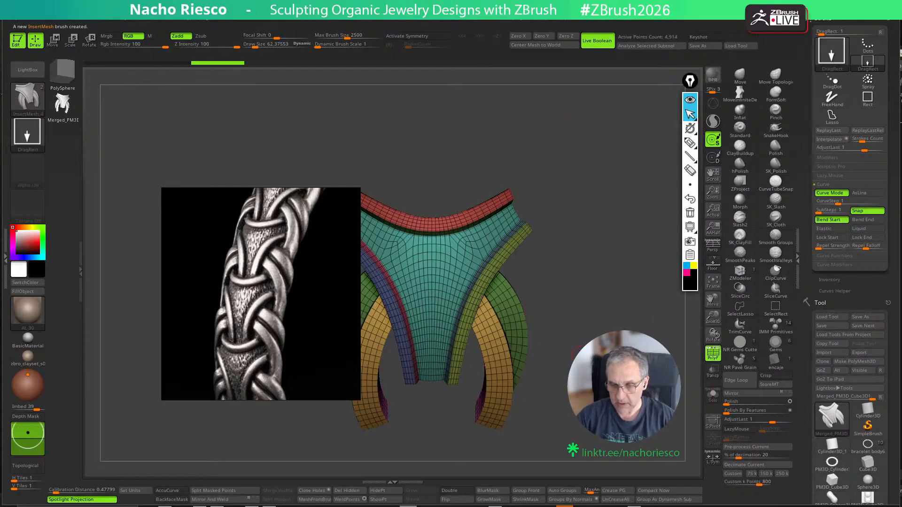
click(712, 352)
Try drawing chains of the link along curves beside the model with a larger brush size
key(s)
drag(530, 328, 642, 252)
mouse_move(643, 319)
mouse_down()
mouse_move(611, 350)
mouse_move(617, 318)
mouse_up()
mouse_move(617, 318)
right_down()
mouse_move(639, 379)
mouse_move(599, 380)
mouse_move(579, 400)
right_up()
key(ctrl+z)
drag(456, 368, 639, 217)
key(ctrl+z)
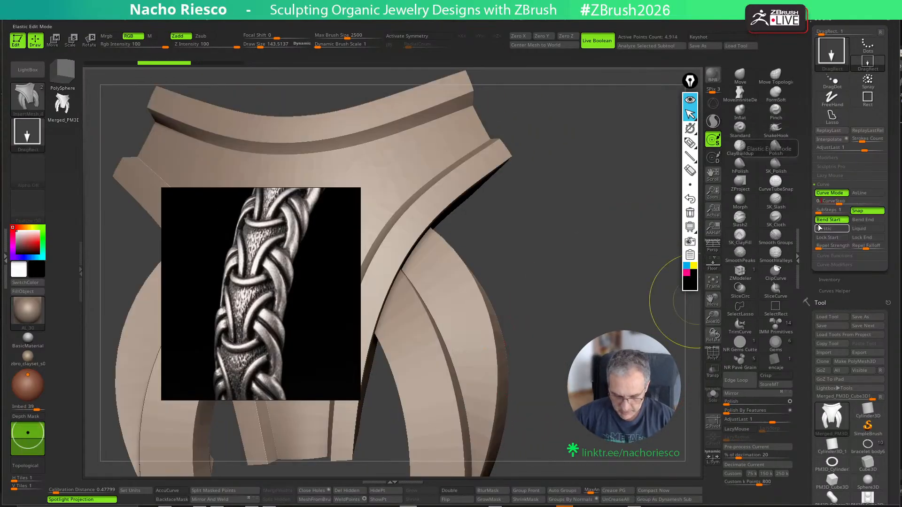
Set the brush's CurveStep to 0.7, drawing test chains beside the model to judge the link spacing and undoing them
drag(471, 339, 597, 234)
right_drag(609, 286, 628, 390)
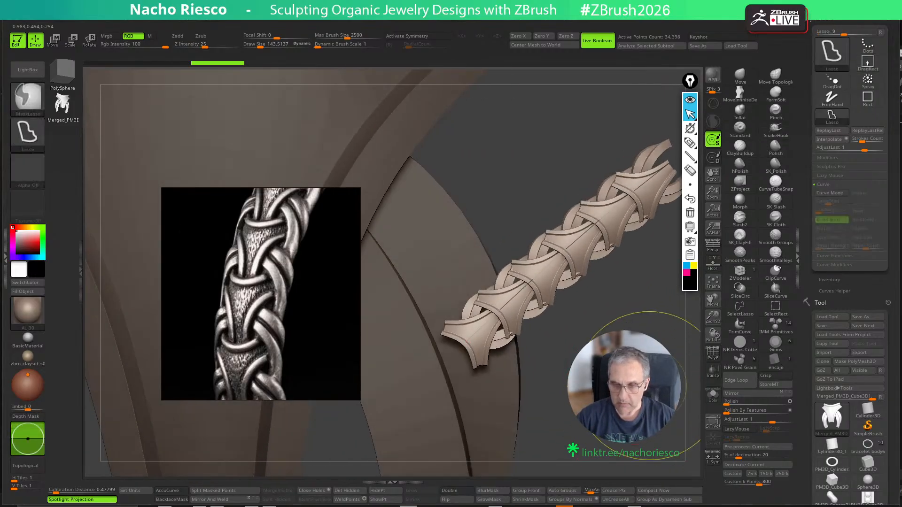
key(ctrl+z)
drag(840, 206, 835, 213)
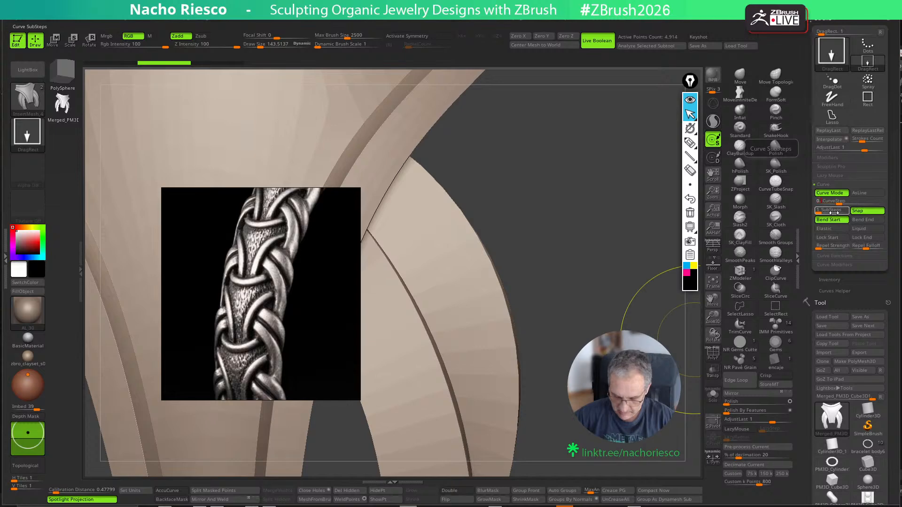
drag(491, 327, 607, 222)
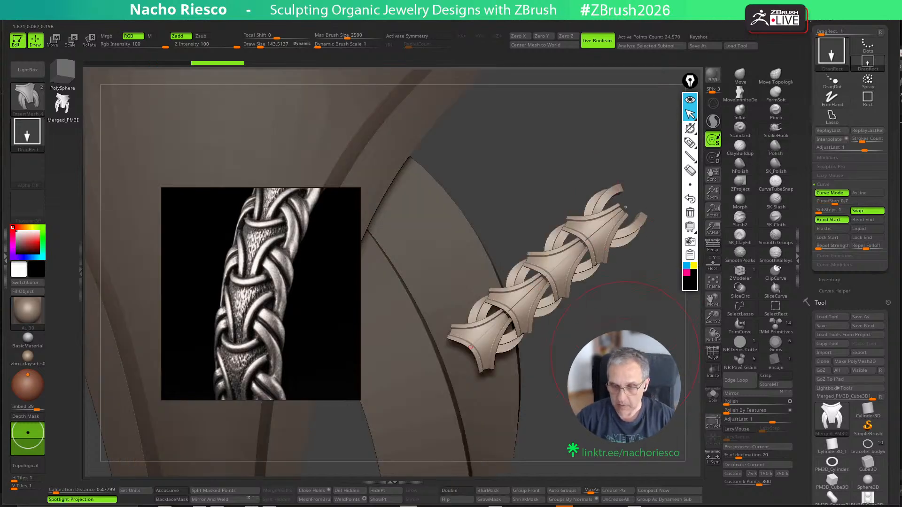
mouse_move(679, 347)
mouse_down()
mouse_move(653, 389)
mouse_move(660, 295)
mouse_move(657, 385)
mouse_move(626, 437)
mouse_move(627, 459)
mouse_move(627, 413)
mouse_up()
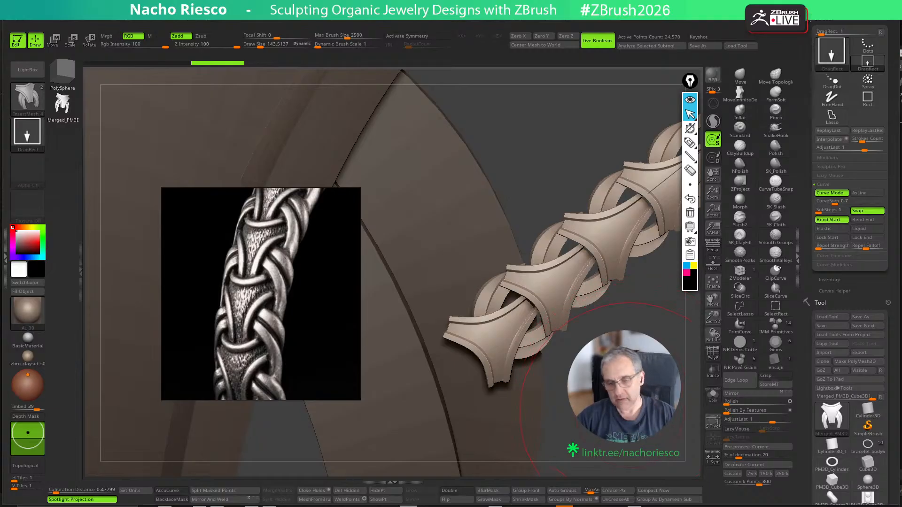
alt+drag(624, 417, 623, 437)
key(ctrl+z)
Switch back to the unmerged PM3D_Cube3D1 tool and move the side strips downward along a vertical transpose line
alt+drag(583, 376, 653, 326)
key(w)
shift+drag(557, 271, 557, 407)
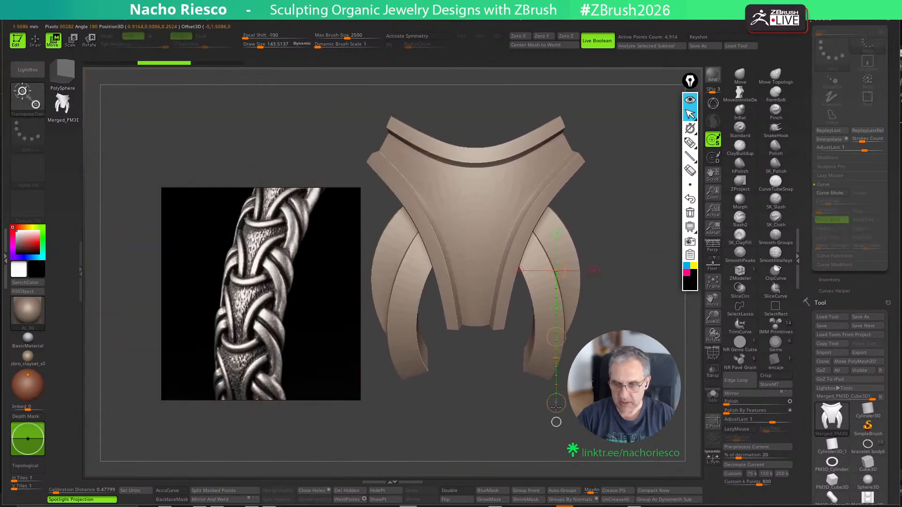
scroll(822, 294, down, 5)
click(870, 301)
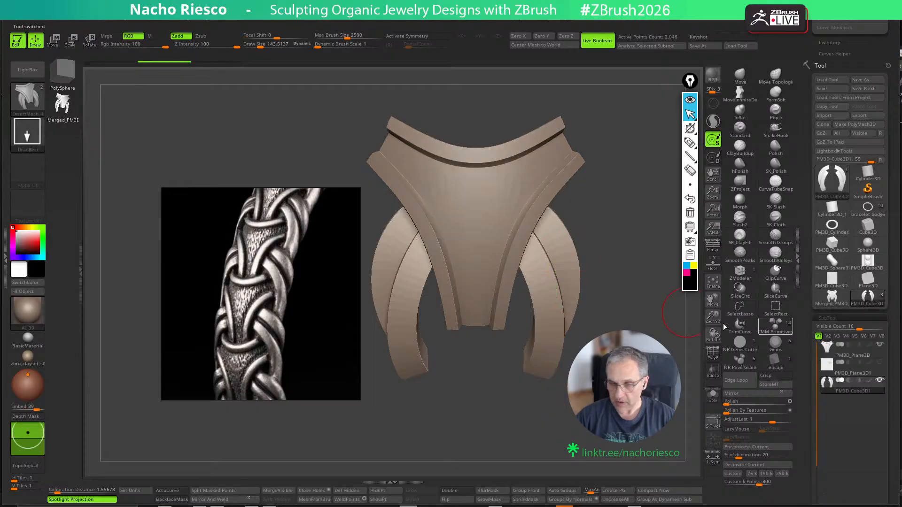
key(w)
click(557, 233)
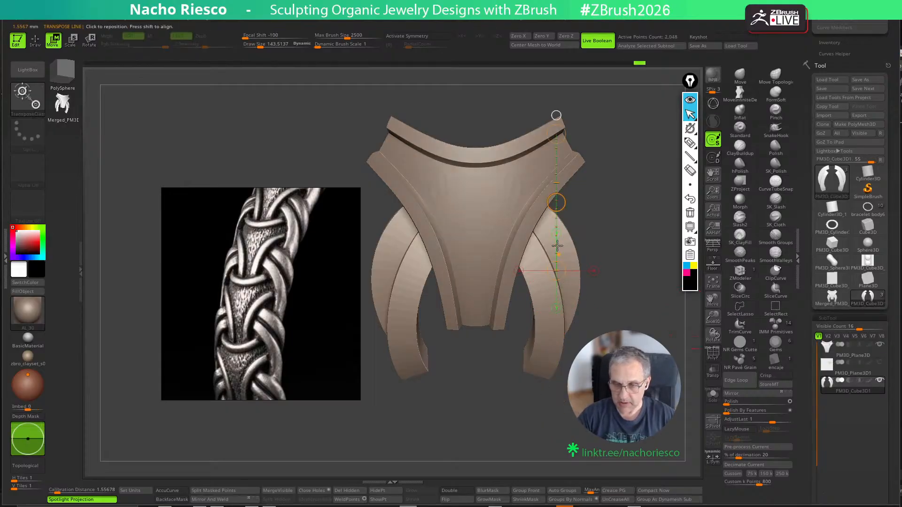
drag(556, 203, 552, 249)
key(q)
alt+drag(600, 296, 607, 274)
Turn on X symmetry, mask the outer strips, and adjust the inner strips with the MoveInfiniteDepth brush
key(w)
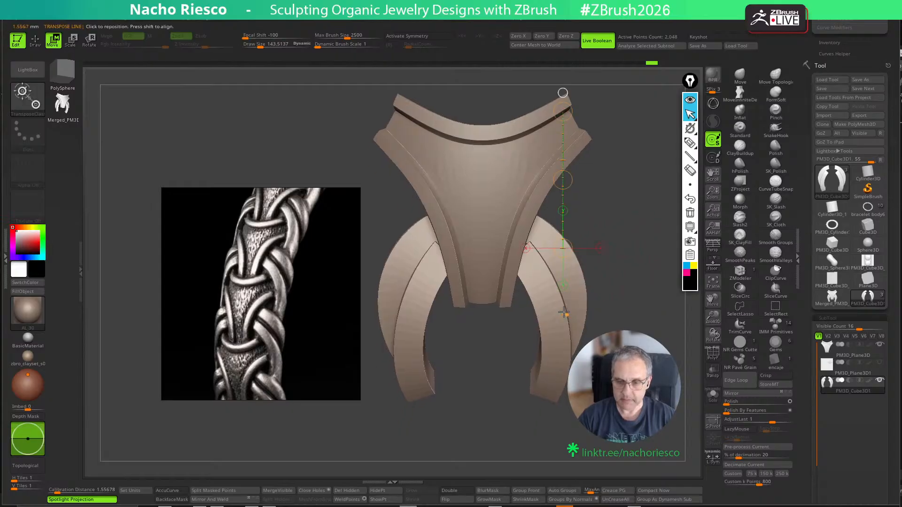
mouse_move(564, 312)
ctrl+mouse_down()
mouse_move(465, 410)
mouse_move(652, 197)
ctrl+mouse_up()
key(x)
ctrl+drag(624, 277, 606, 285)
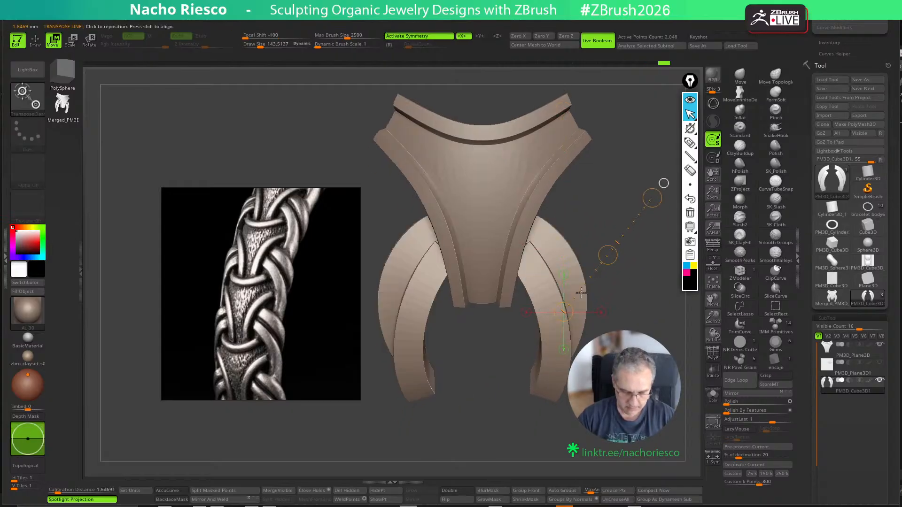
ctrl+drag(544, 264, 612, 142)
drag(558, 333, 495, 143)
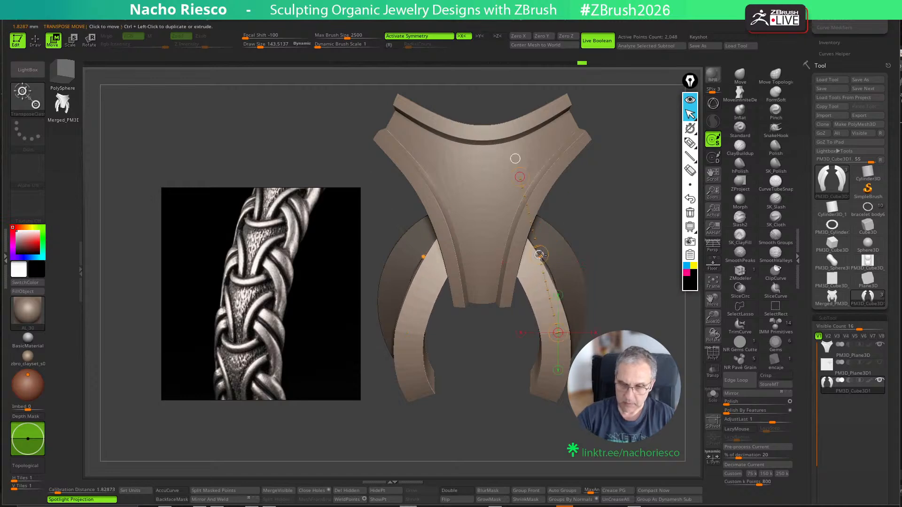
click(741, 93)
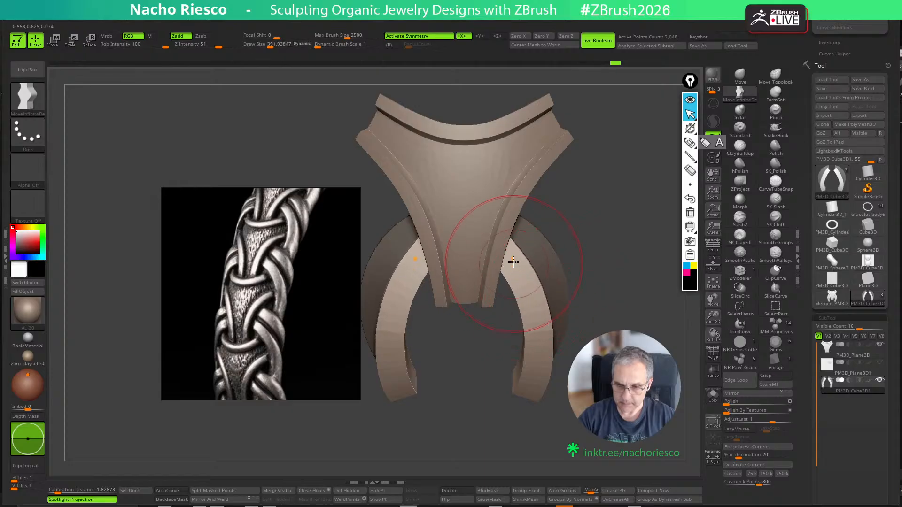
mouse_move(611, 437)
alt+mouse_down()
mouse_move(616, 414)
mouse_move(639, 430)
mouse_move(653, 423)
mouse_move(611, 426)
mouse_move(653, 423)
mouse_move(586, 345)
alt+mouse_up()
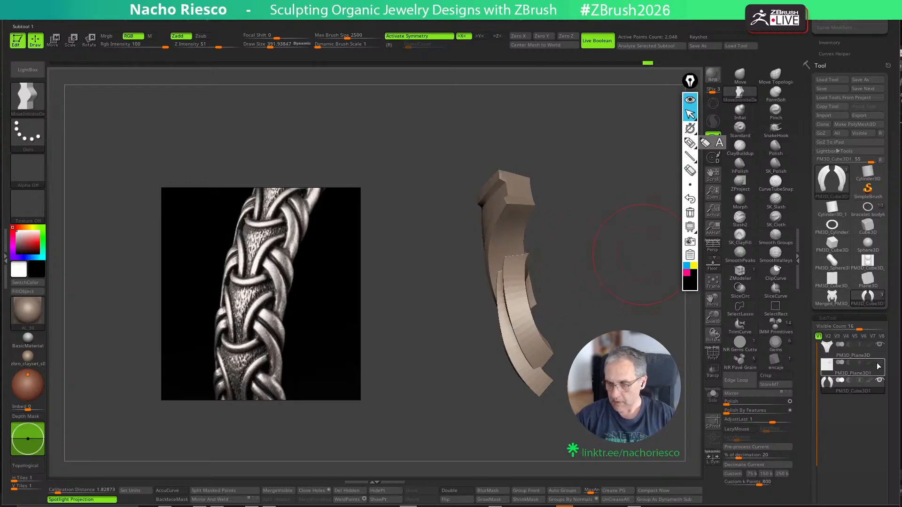
Select the center plate and bend its wide upper end backward with a transpose line at Focal Shift 0
drag(641, 435, 602, 329)
alt+click(603, 329)
drag(611, 430, 642, 377)
key(w)
mouse_move(582, 301)
mouse_down()
mouse_move(560, 278)
mouse_move(574, 304)
mouse_up()
click(271, 35)
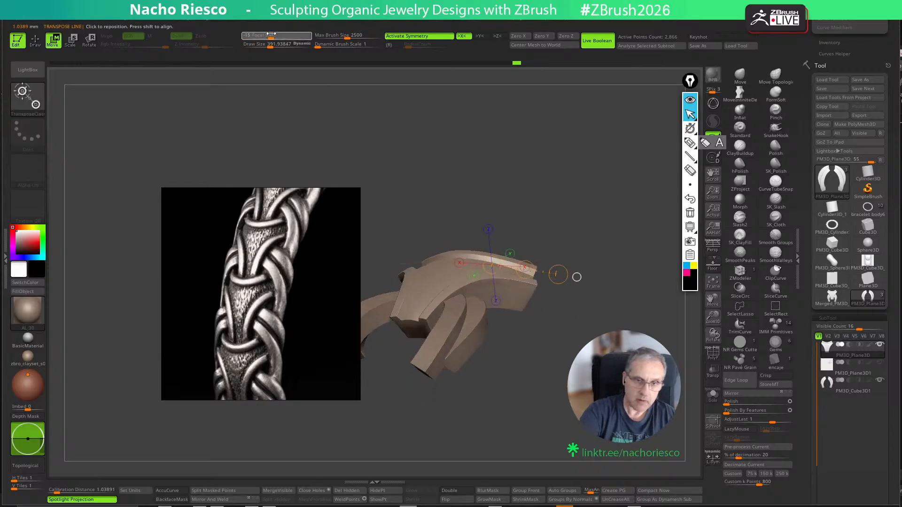
drag(558, 275, 575, 305)
key(ctrl+z)
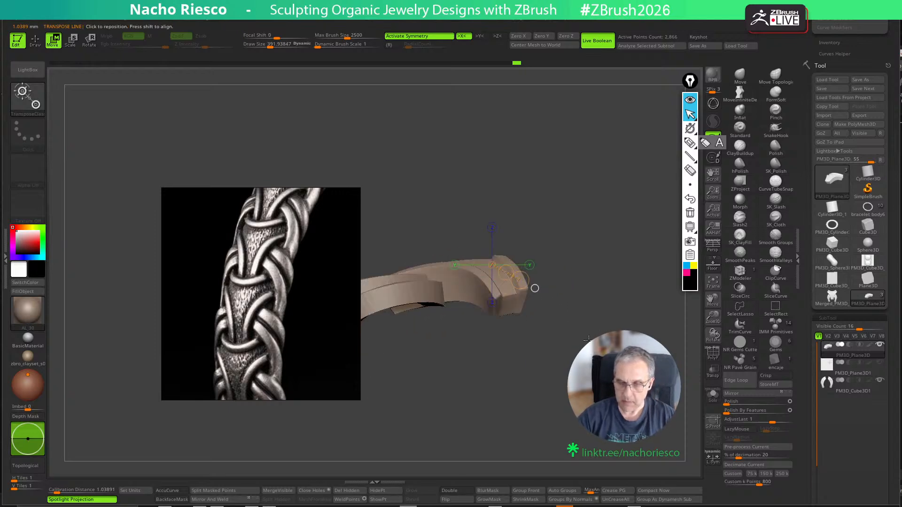
drag(516, 282, 614, 301)
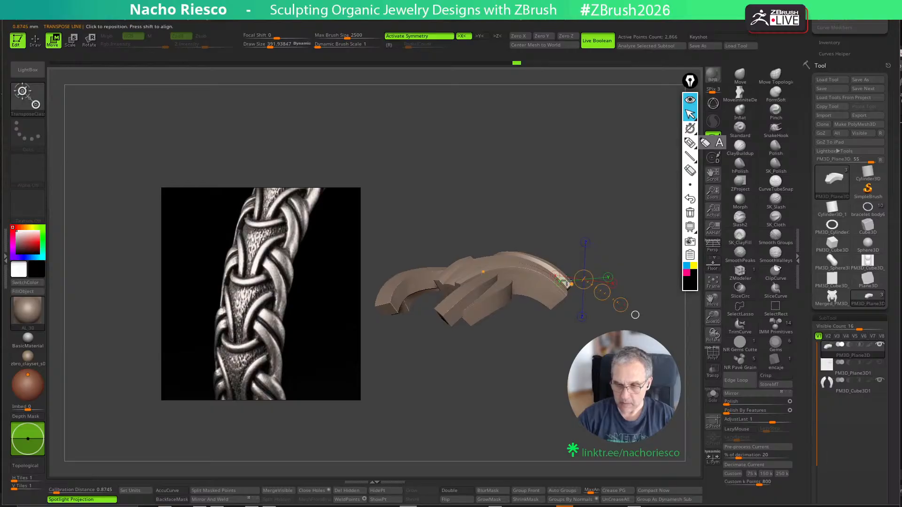
mouse_move(552, 270)
mouse_down()
mouse_move(602, 308)
mouse_move(589, 316)
mouse_up()
key(q)
mouse_move(630, 288)
shift+mouse_down()
mouse_move(657, 287)
mouse_move(630, 324)
mouse_move(689, 356)
shift+mouse_up()
alt+drag(656, 398, 624, 293)
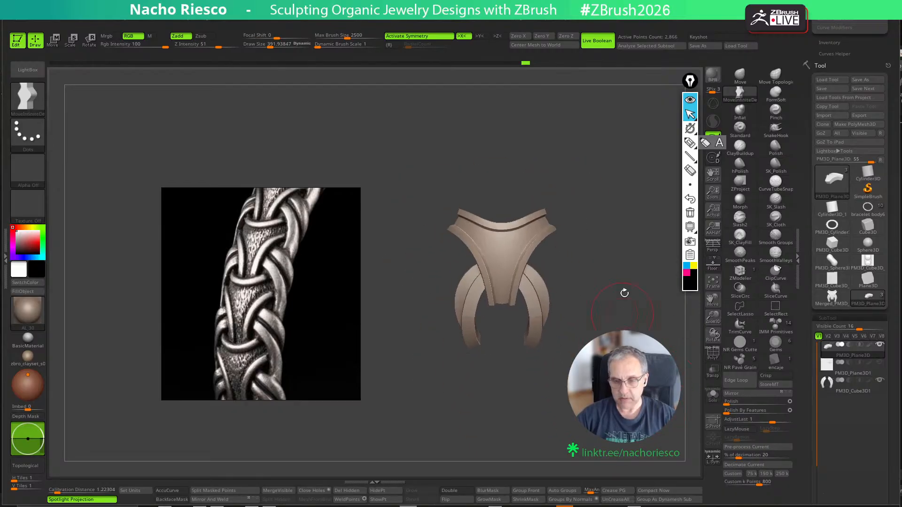
Select the side strips, mask the outer pair, and try to set up a transpose line along the inner pair
alt+drag(604, 456, 567, 449)
alt+click(525, 324)
key(w)
drag(528, 330, 498, 217)
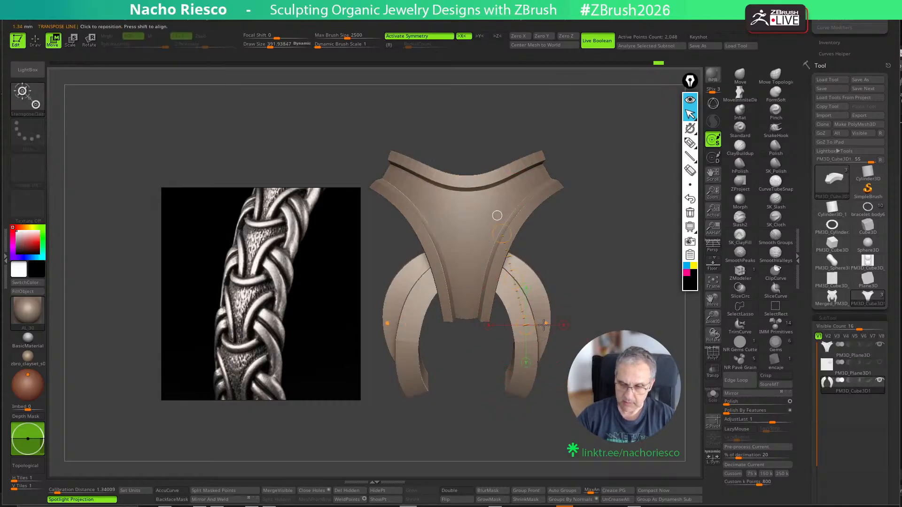
ctrl+drag(528, 301, 560, 241)
drag(522, 326, 483, 237)
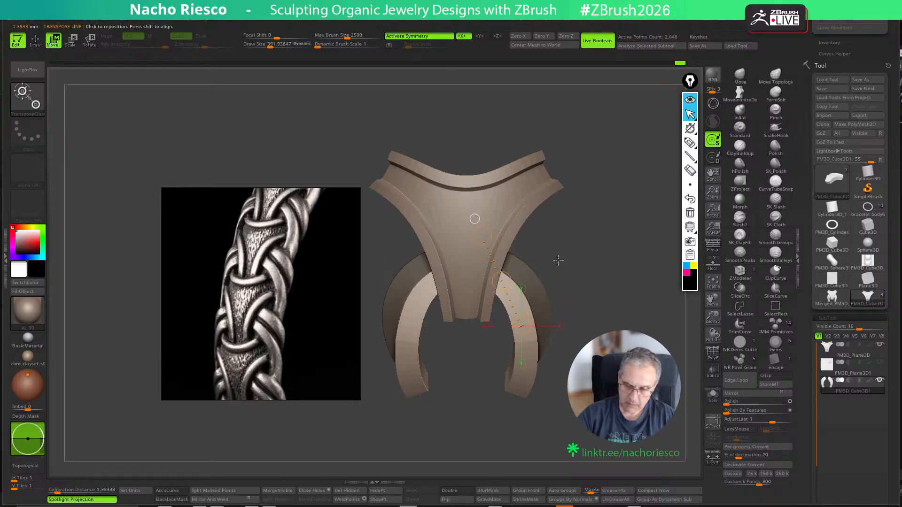
key(q)
ctrl+drag(616, 387, 664, 322)
Merge the reshaped center plate and the visible side strips into another new tool
drag(808, 414, 858, 348)
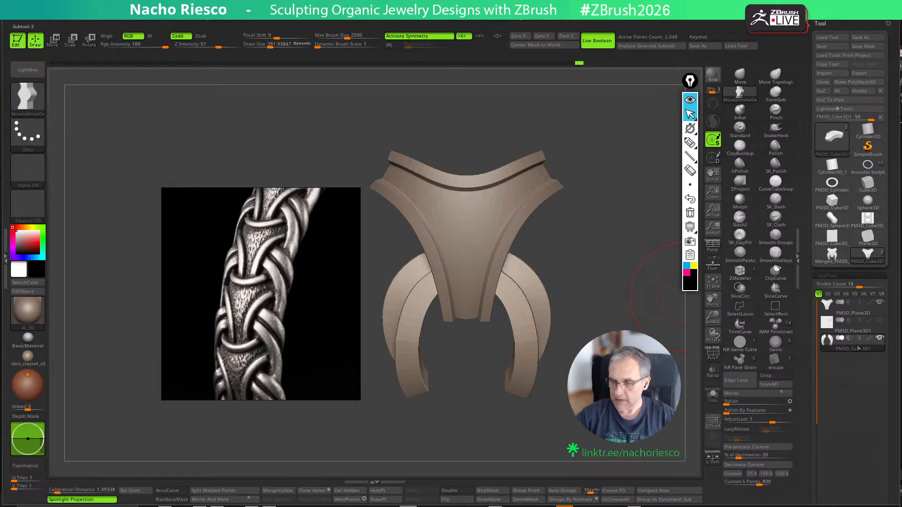
scroll(829, 382, down, 6)
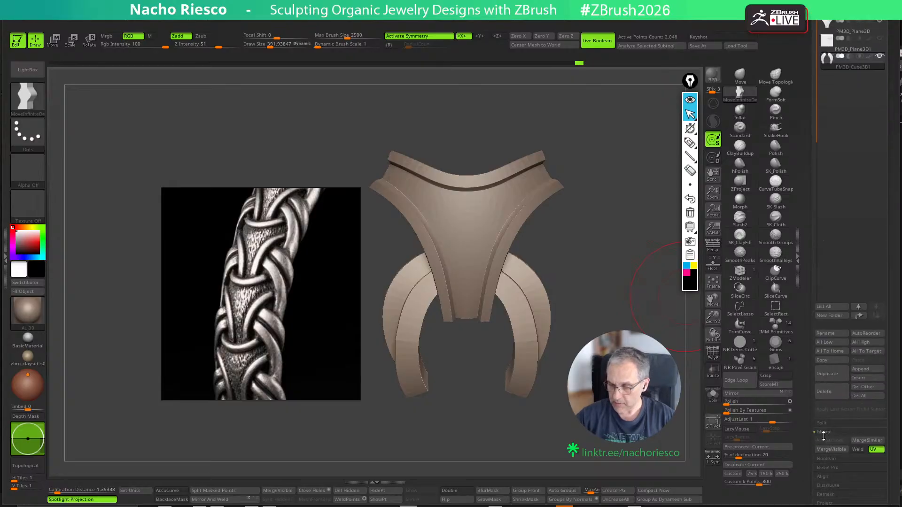
click(830, 450)
scroll(865, 212, up, 4)
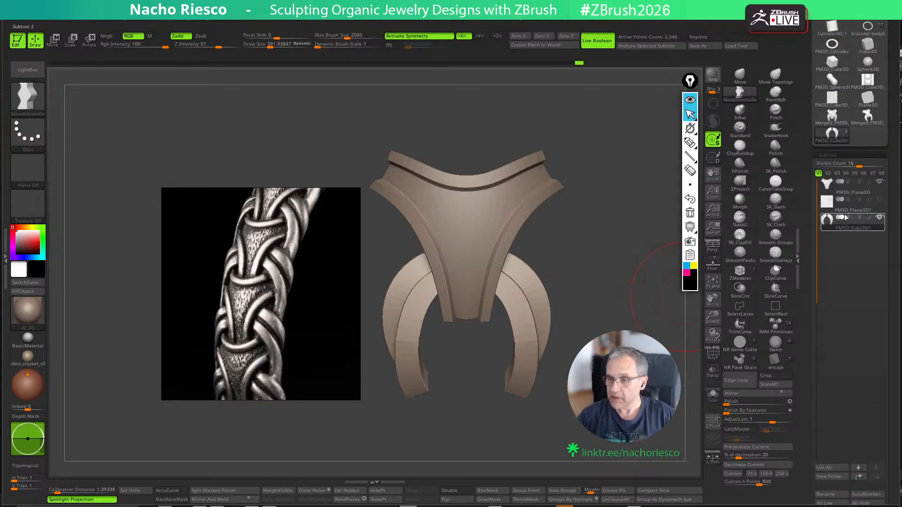
Select the merged link tool and create a new InsertMesh brush from it
click(868, 121)
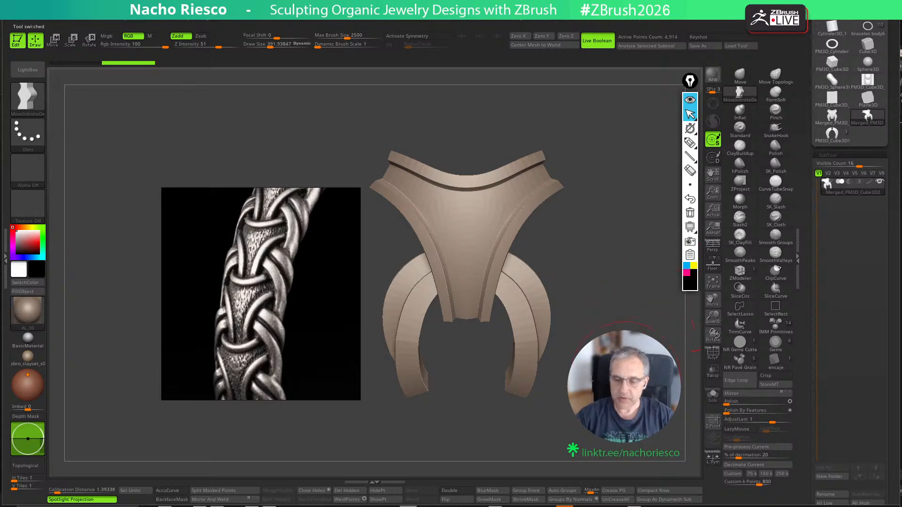
key(b)
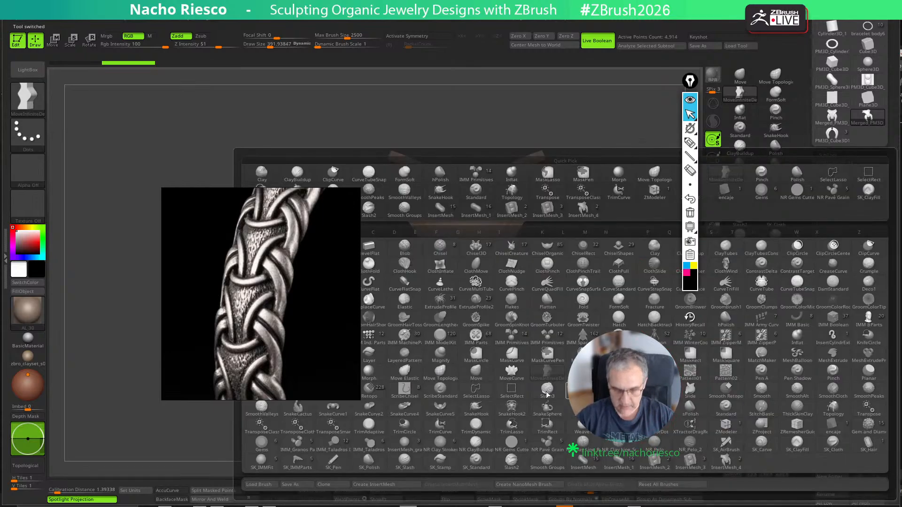
click(381, 484)
click(512, 315)
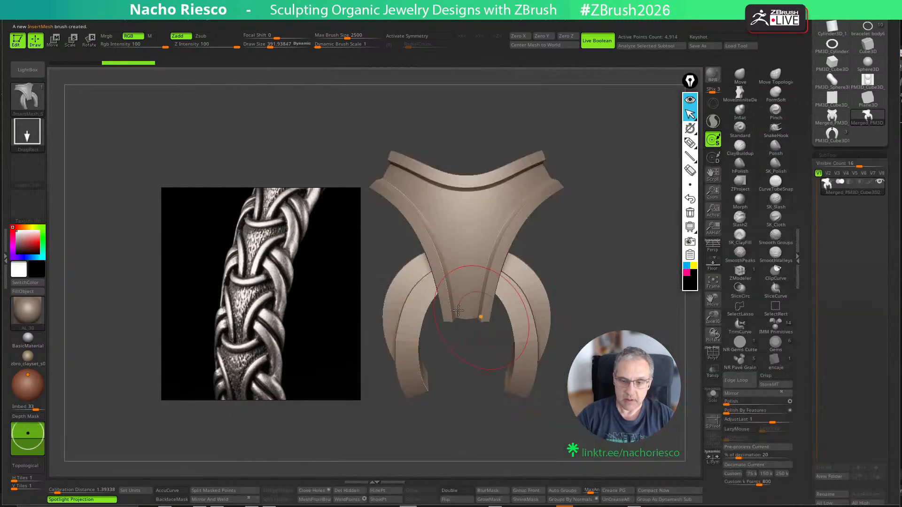
Select the InsertMesh_4 brush and append the merged link to it as an additional mesh
key(b)
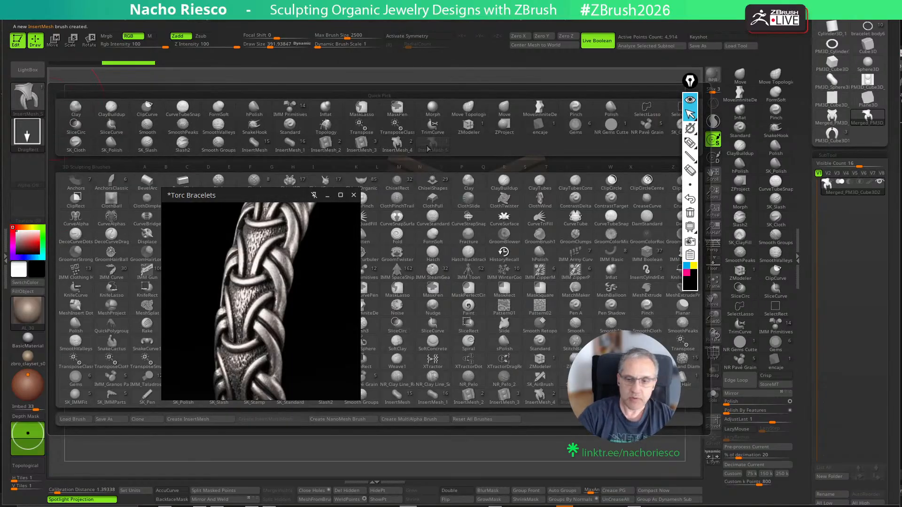
click(397, 144)
key(b)
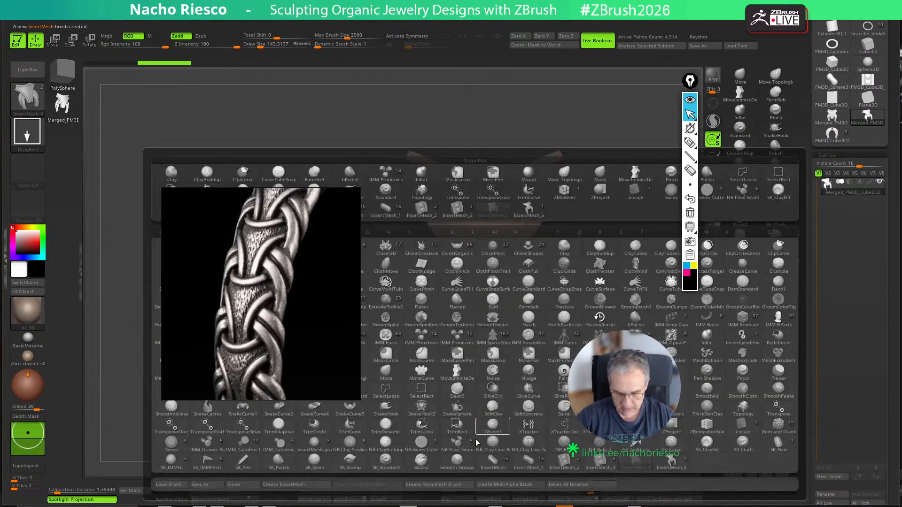
click(298, 486)
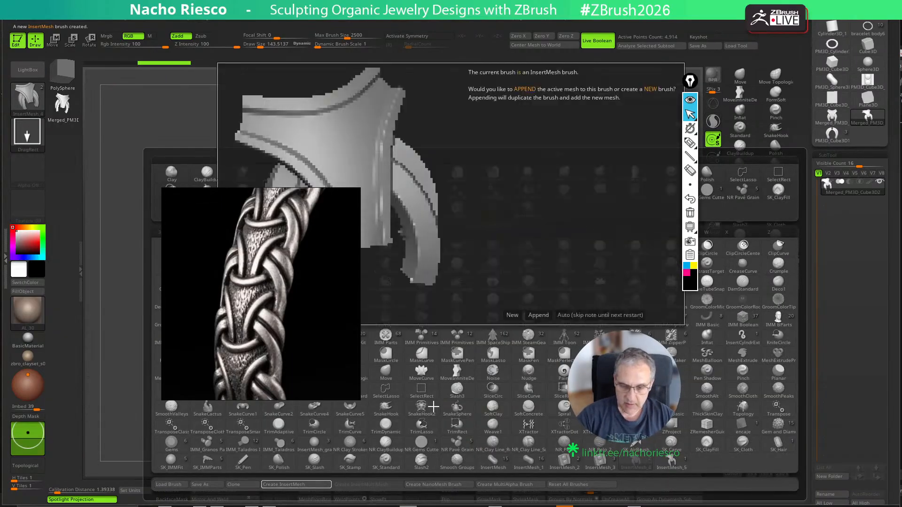
click(539, 315)
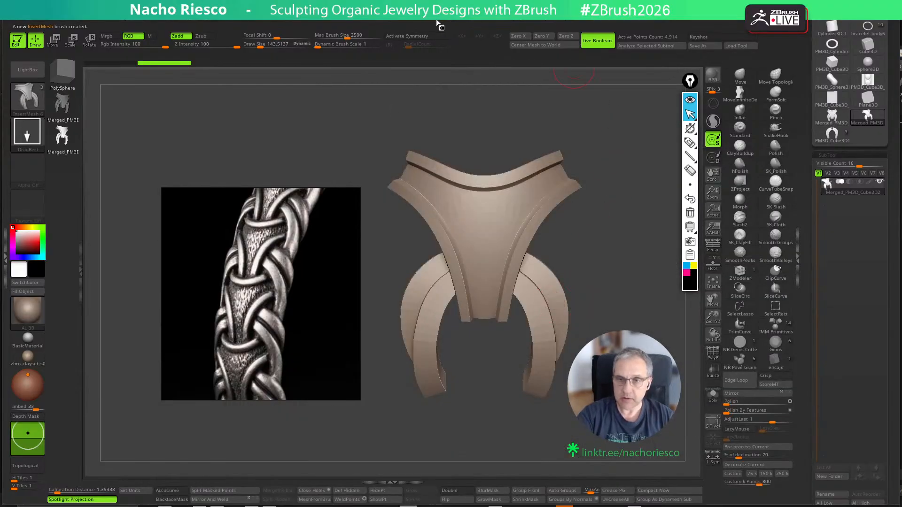
Turn on Curve Mode for the appended brush and draw a diagonal test chain beside the link
mouse_move(436, 19)
click(450, 196)
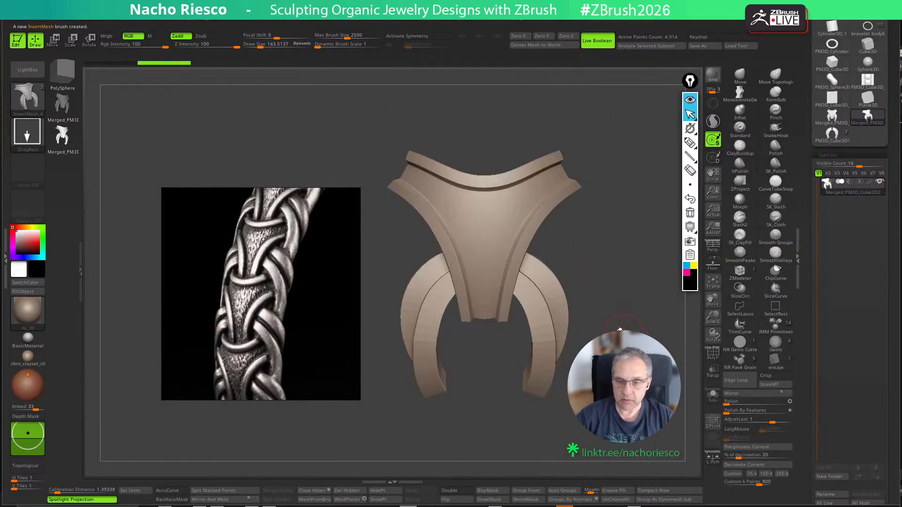
mouse_move(595, 310)
alt+mouse_down()
mouse_move(550, 345)
mouse_move(547, 365)
mouse_move(594, 274)
alt+mouse_up()
key(s)
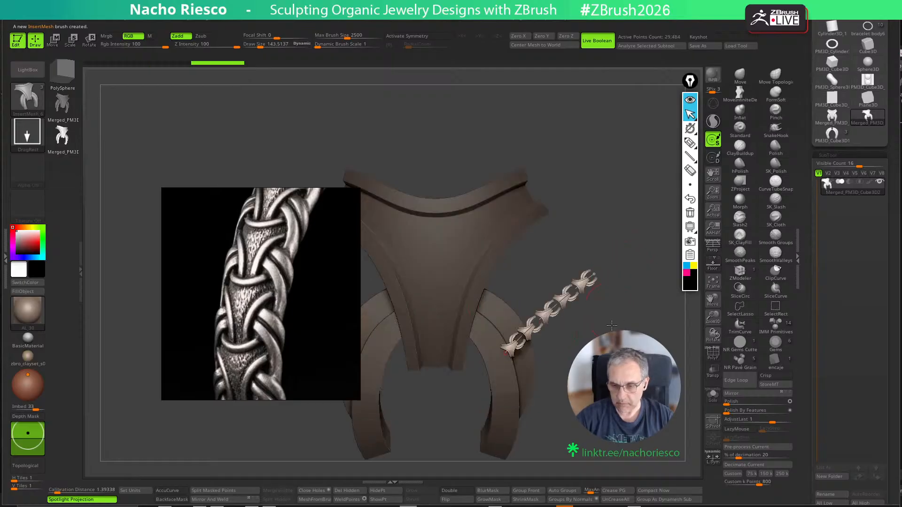
alt+drag(612, 326, 614, 352)
key(ctrl+z)
Try a CurveStep of 0.6 by drawing a diagonal test chain and viewing its link overlap
drag(800, 156, 809, 267)
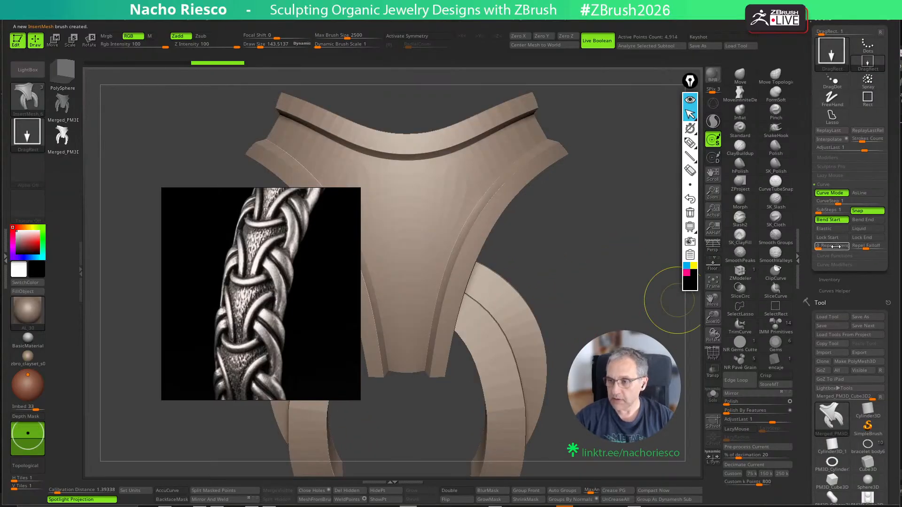
click(837, 201)
text(0.6)
key(Return)
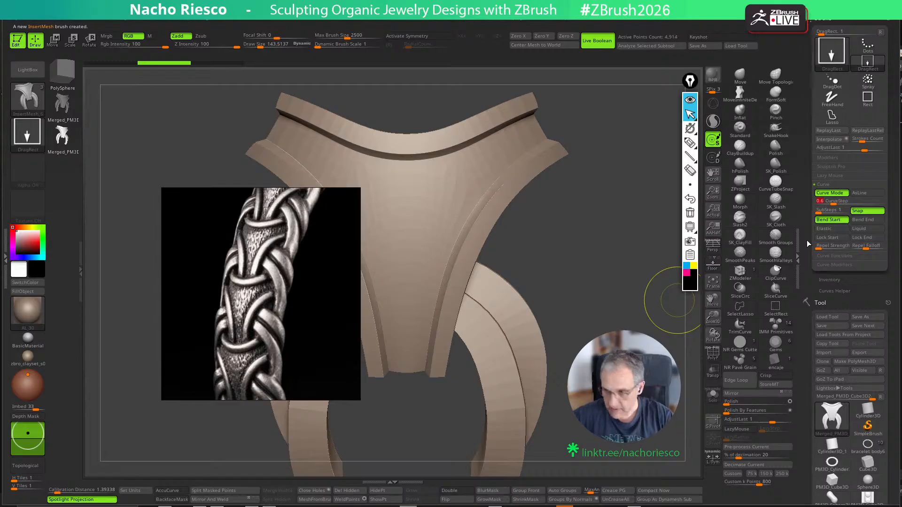
drag(514, 333, 617, 244)
mouse_move(676, 310)
mouse_down()
mouse_move(669, 320)
mouse_move(685, 367)
mouse_up()
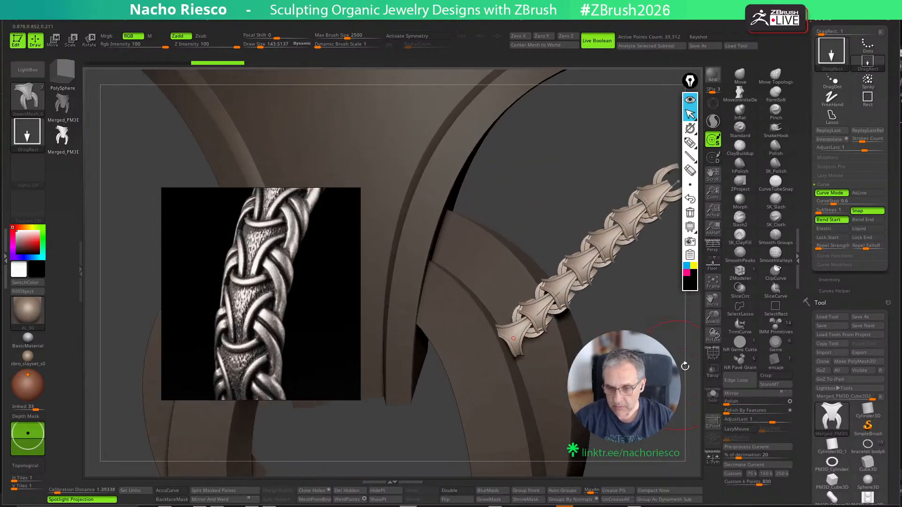
key(ctrl+z)
Try a CurveStep of 0.8 with another diagonal test chain
click(836, 202)
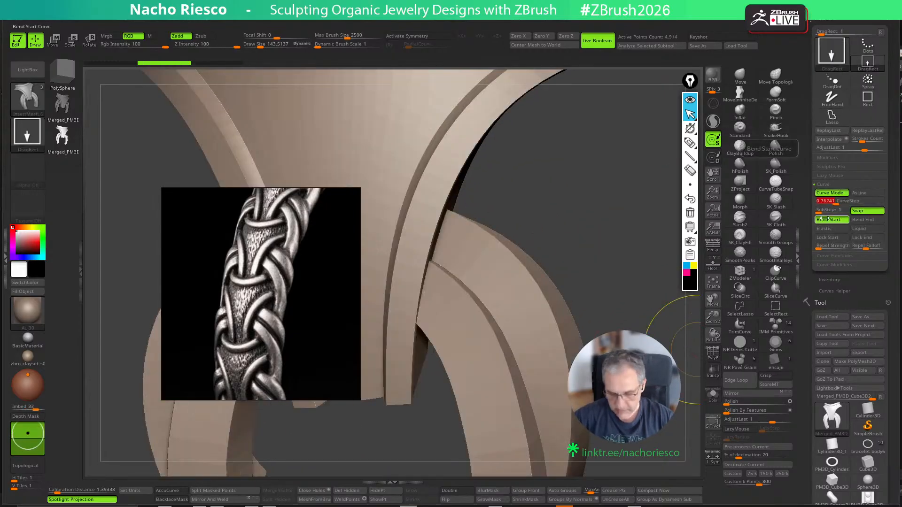
drag(530, 330, 647, 203)
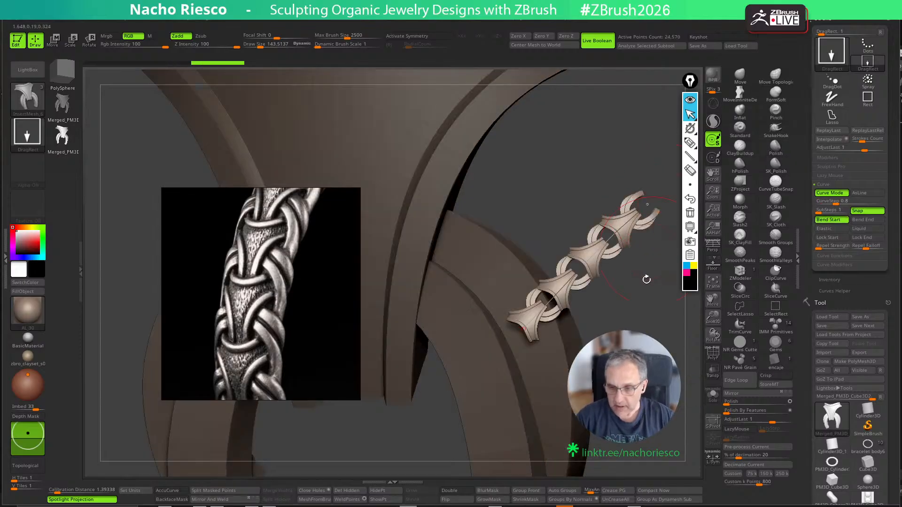
mouse_move(646, 277)
mouse_down()
mouse_move(676, 329)
mouse_move(691, 332)
mouse_up()
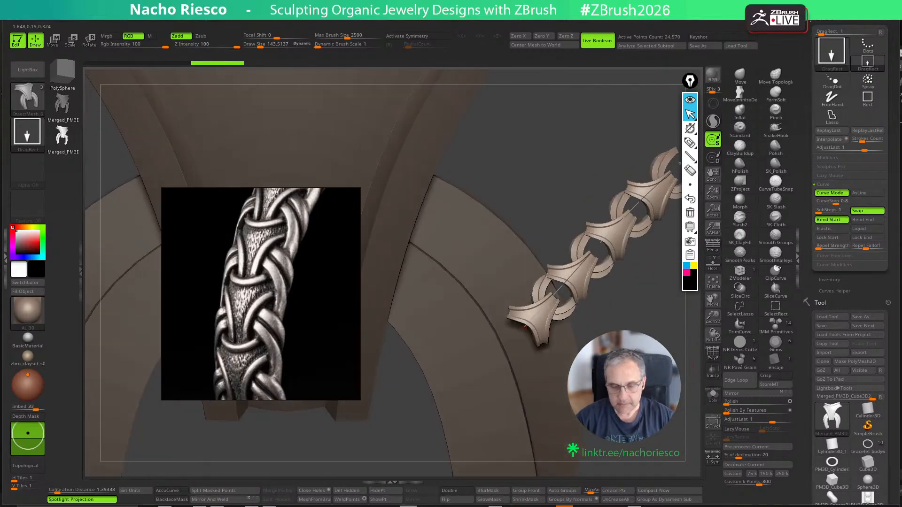
key(ctrl+z)
Try a CurveStep of 0.7 with a test chain and examine the gaps between links from several angles
click(840, 202)
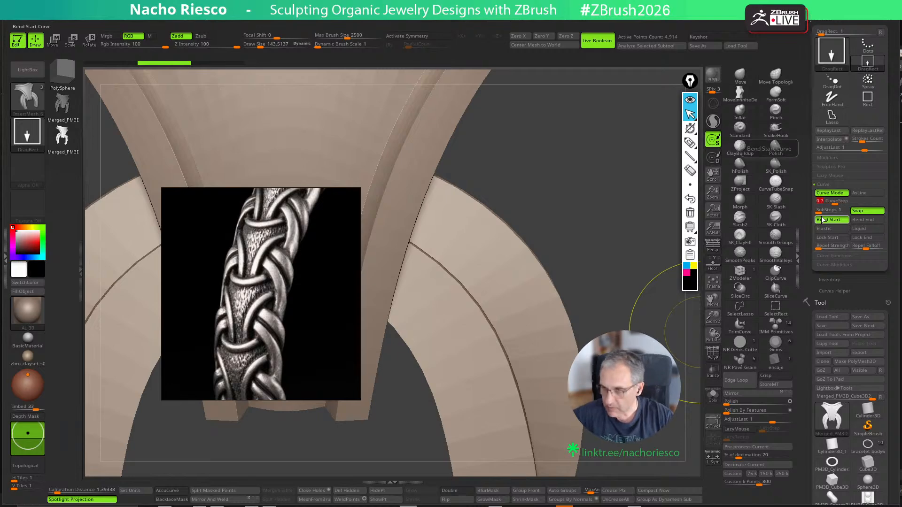
drag(526, 316, 606, 205)
mouse_move(632, 318)
mouse_down()
mouse_move(597, 346)
mouse_move(623, 273)
mouse_move(595, 322)
mouse_move(616, 386)
mouse_up()
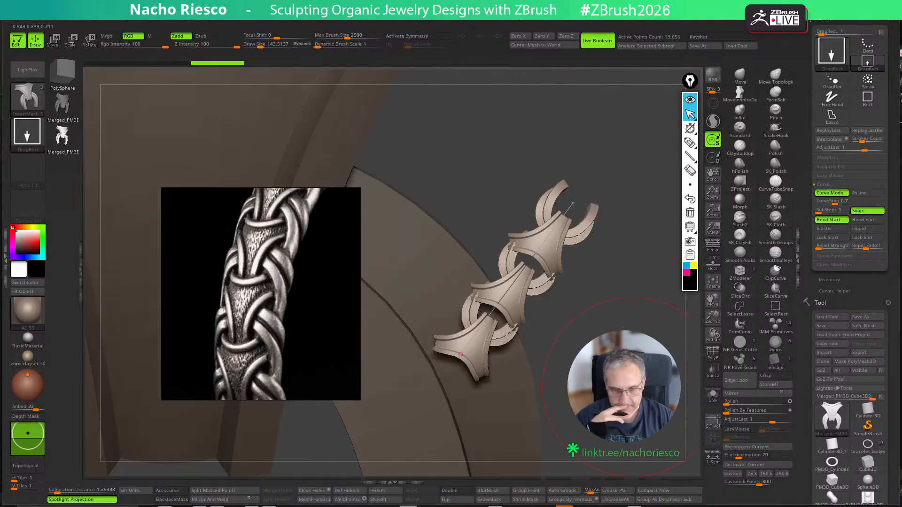
mouse_move(583, 358)
alt+mouse_down()
mouse_move(590, 376)
mouse_move(575, 362)
mouse_move(585, 350)
mouse_move(638, 316)
mouse_move(493, 295)
alt+mouse_up()
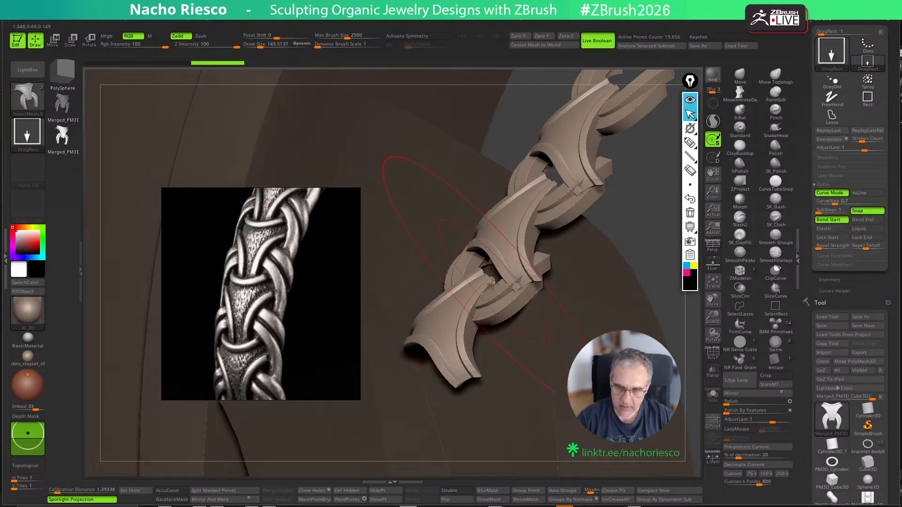
shift+drag(655, 202, 707, 191)
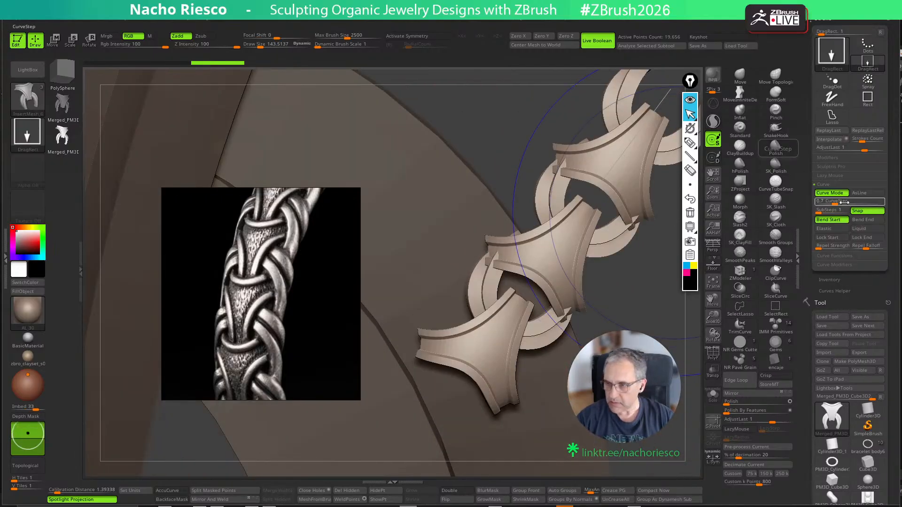
Set CurveStep to 0.5, lower Draw Size to about 126, and draw a replacement test chain to compare with the reference
click(836, 205)
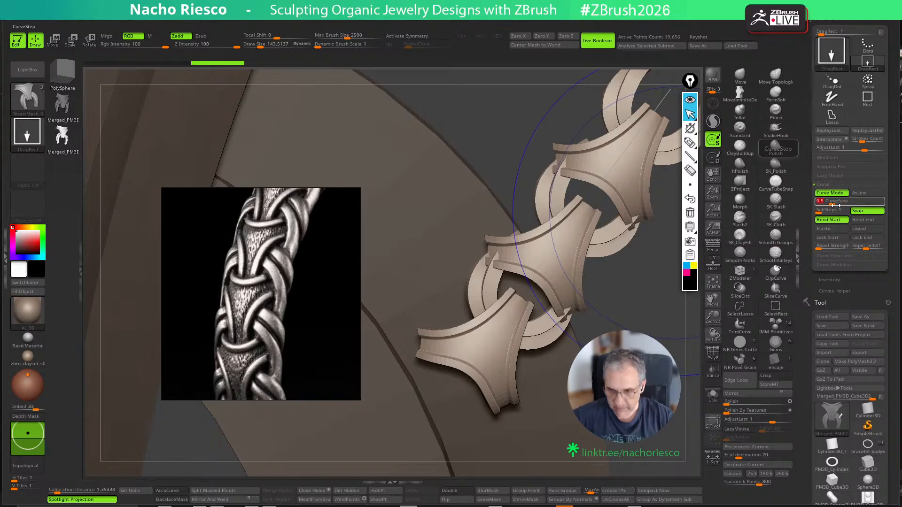
key(Return)
key(ctrl+z)
drag(625, 253, 545, 305)
key(s)
drag(491, 362, 490, 363)
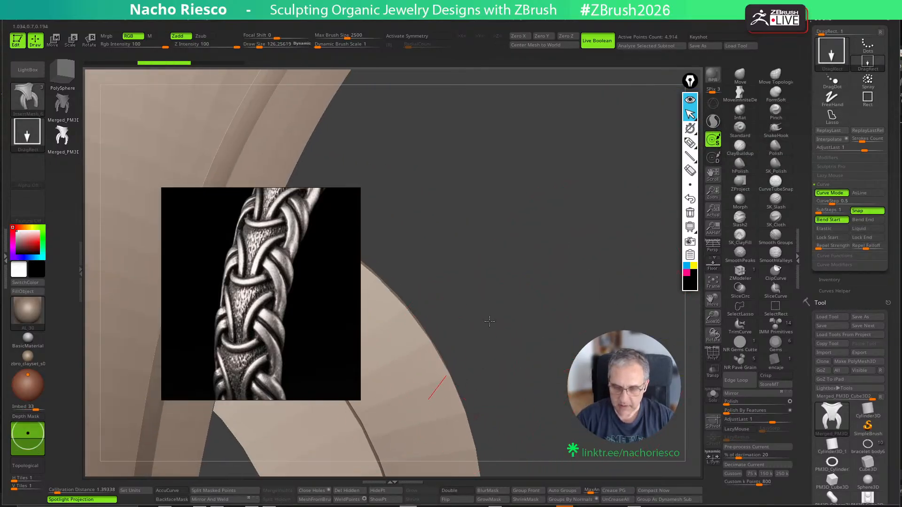
mouse_move(489, 321)
mouse_down()
mouse_move(571, 206)
mouse_move(574, 355)
mouse_up()
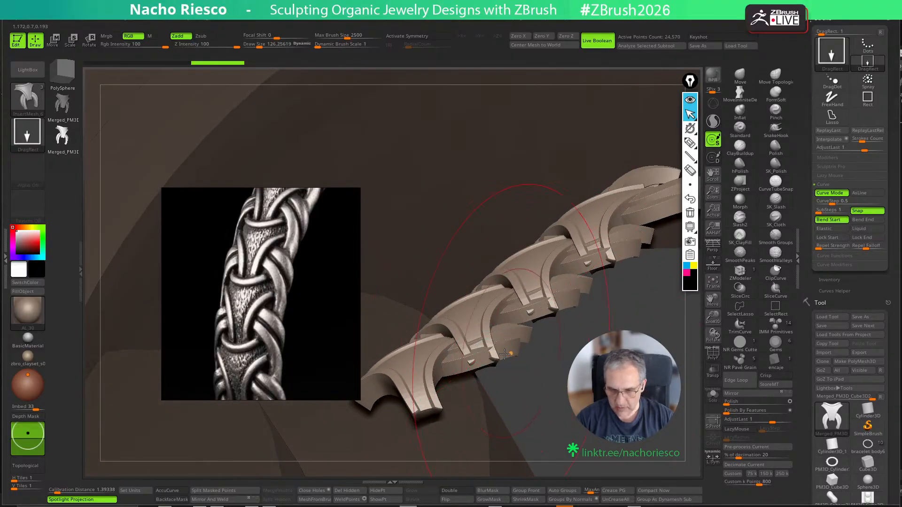
mouse_move(548, 368)
mouse_down()
mouse_move(559, 357)
mouse_move(587, 408)
mouse_up()
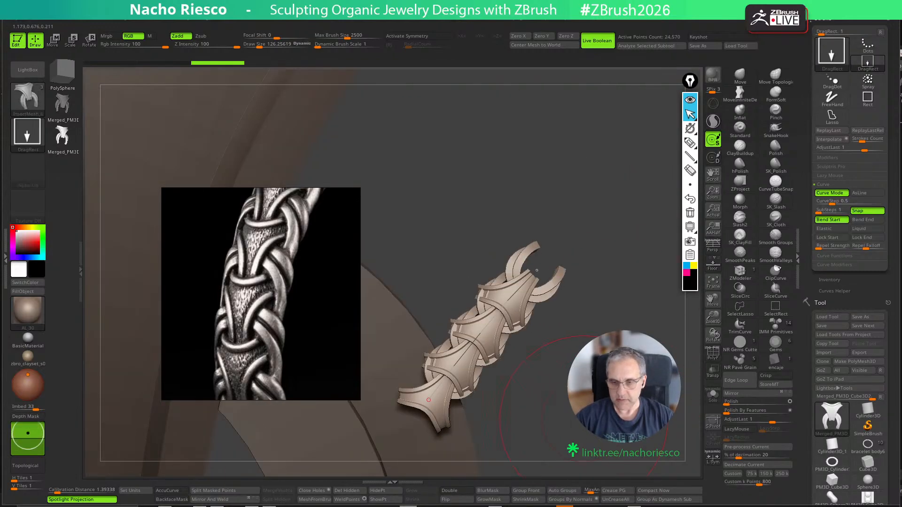
mouse_move(868, 499)
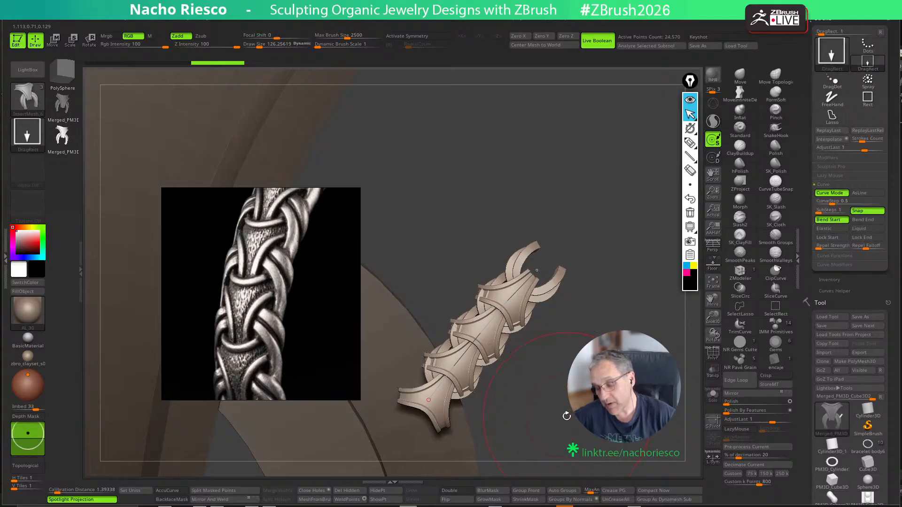
mouse_move(567, 416)
alt+mouse_down()
mouse_move(560, 384)
mouse_move(547, 376)
mouse_move(561, 340)
alt+mouse_up()
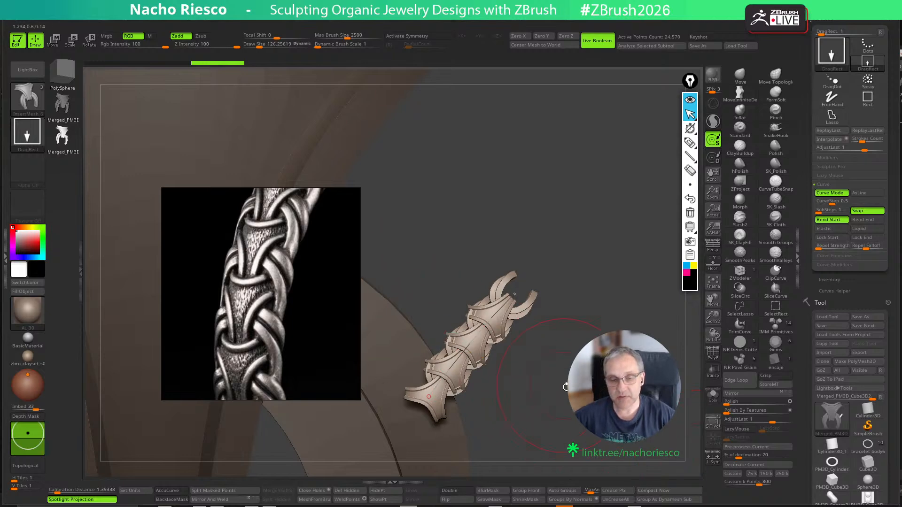
alt+drag(565, 387, 610, 367)
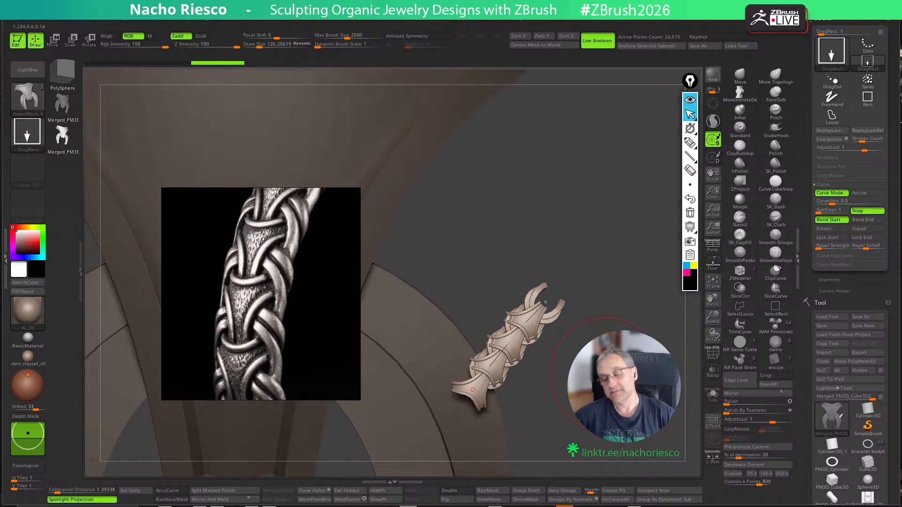
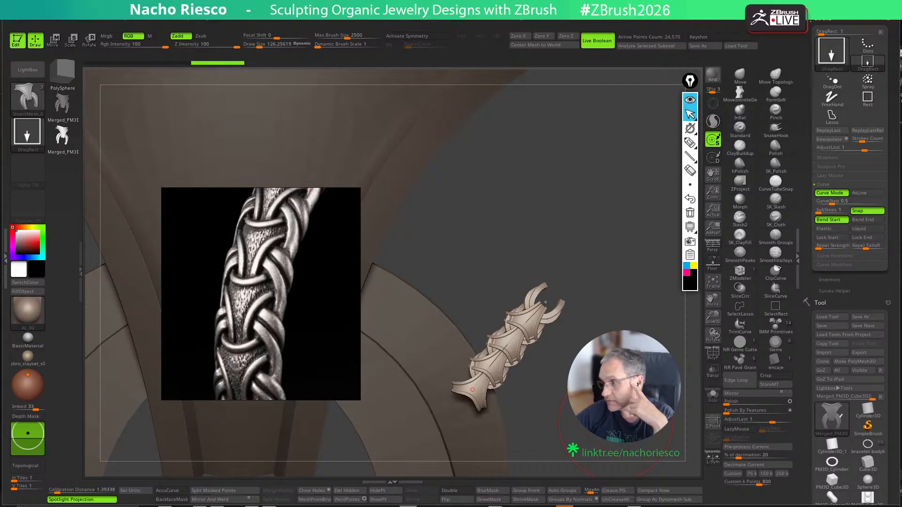
alt+drag(625, 392, 628, 414)
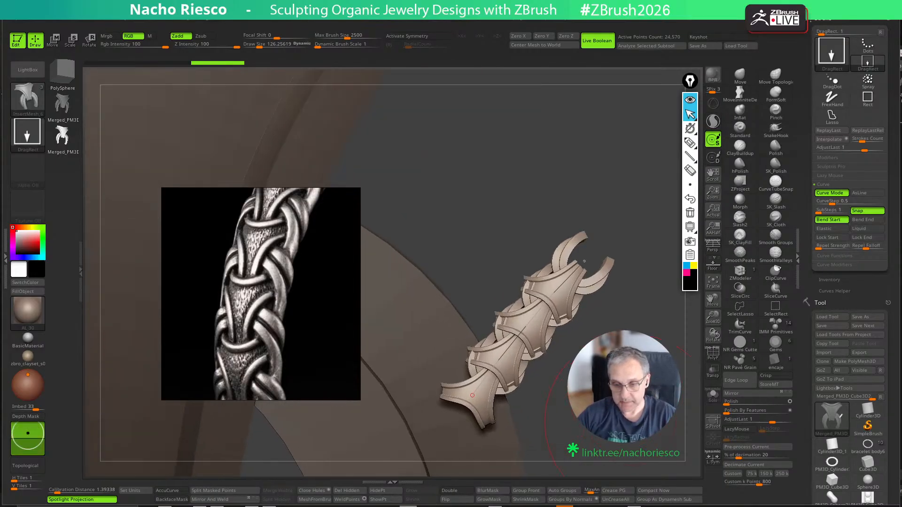
key(ctrl+z)
Return to the tool with the separate link parts and bow the side strips outward in side view with the MoveInfiniteDepth brush
drag(805, 385, 800, 282)
click(831, 150)
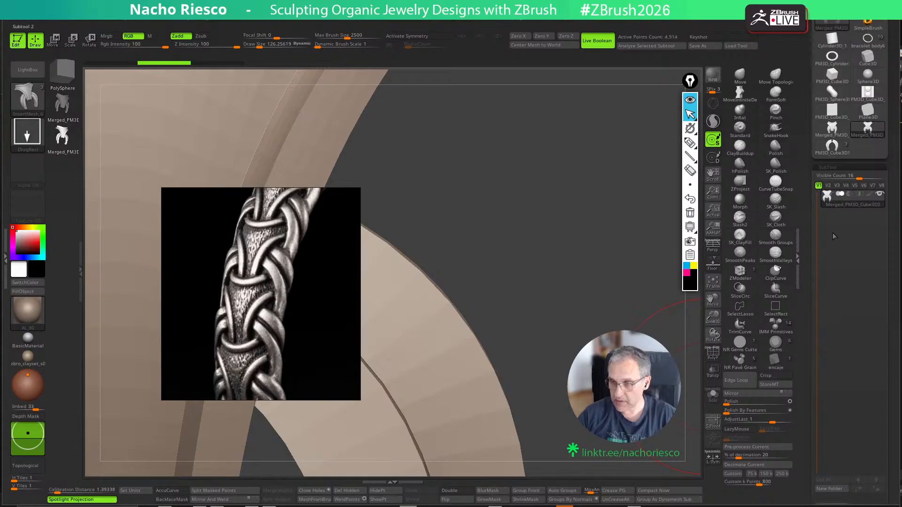
alt+drag(613, 349, 645, 264)
drag(636, 301, 599, 329)
key(w)
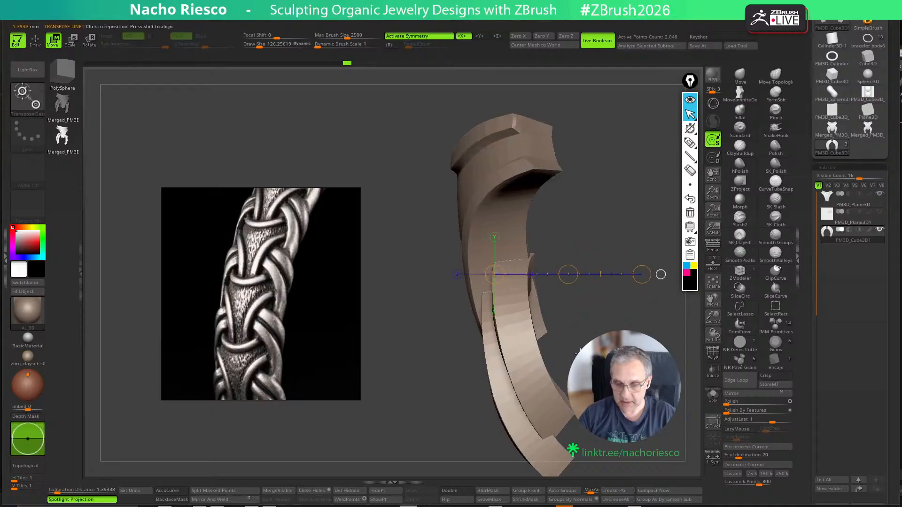
click(740, 95)
key(s)
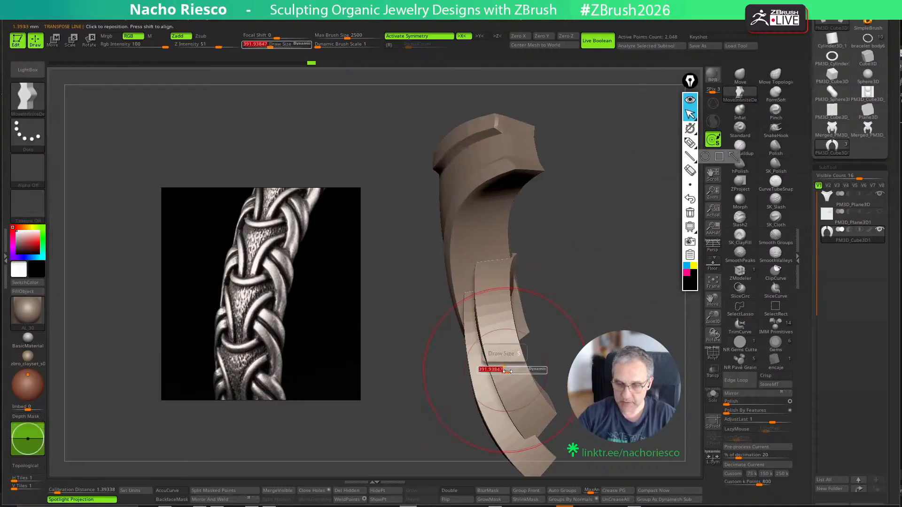
mouse_move(499, 369)
mouse_down()
mouse_move(511, 369)
mouse_move(486, 370)
mouse_move(503, 388)
mouse_up()
key(s)
drag(502, 387, 497, 388)
drag(486, 313, 482, 312)
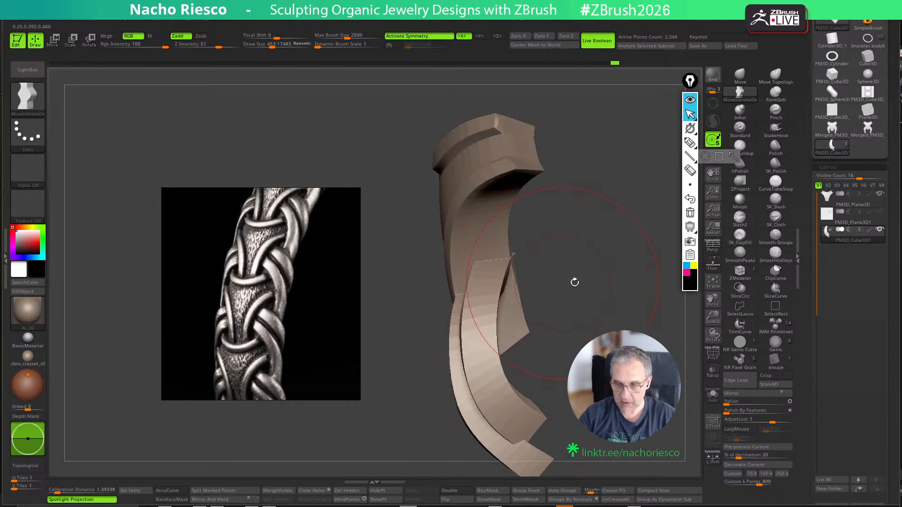
mouse_move(574, 282)
alt+mouse_down()
mouse_move(558, 265)
mouse_move(555, 288)
mouse_move(575, 310)
alt+mouse_up()
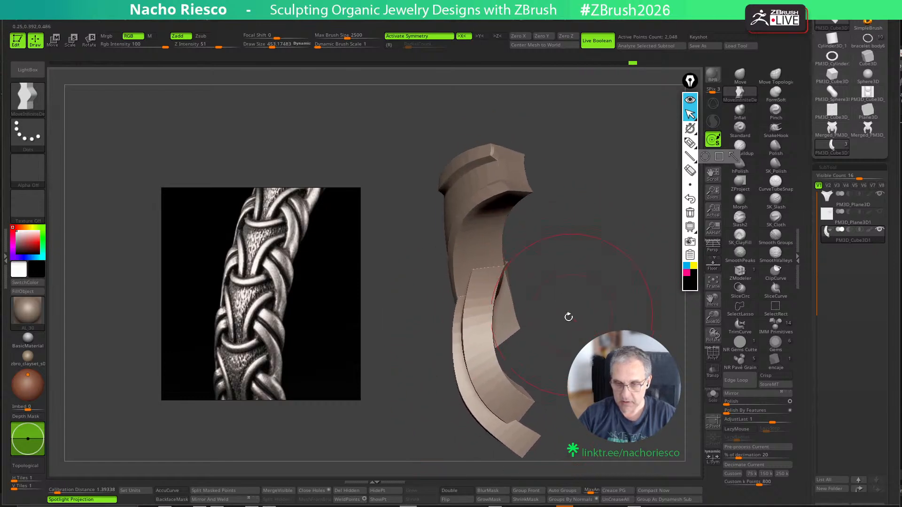
Refine the side strips' curvature and their upper and lower ends with the MoveInfiniteDepth brush at varying draw sizes
key(s)
drag(486, 362, 475, 368)
drag(461, 298, 466, 315)
key(s)
drag(451, 337, 455, 337)
drag(458, 382, 462, 382)
drag(517, 398, 516, 401)
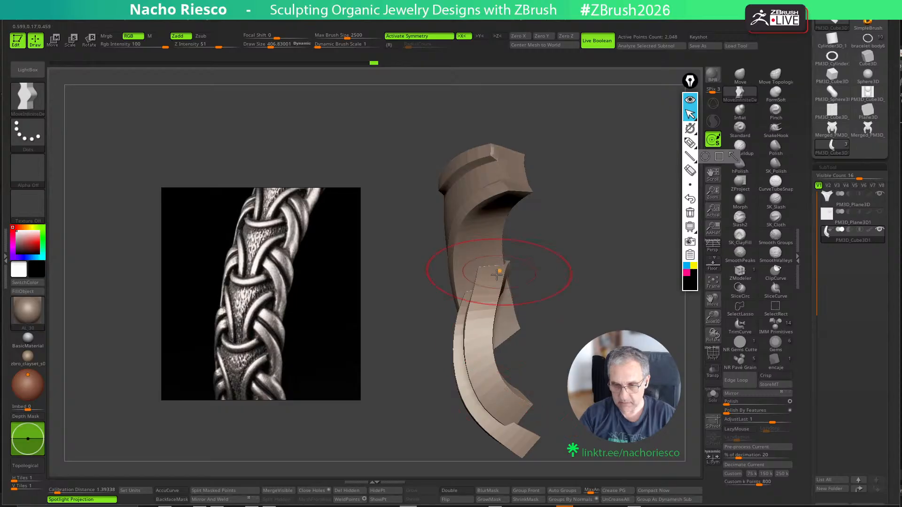
key(s)
drag(498, 272, 477, 283)
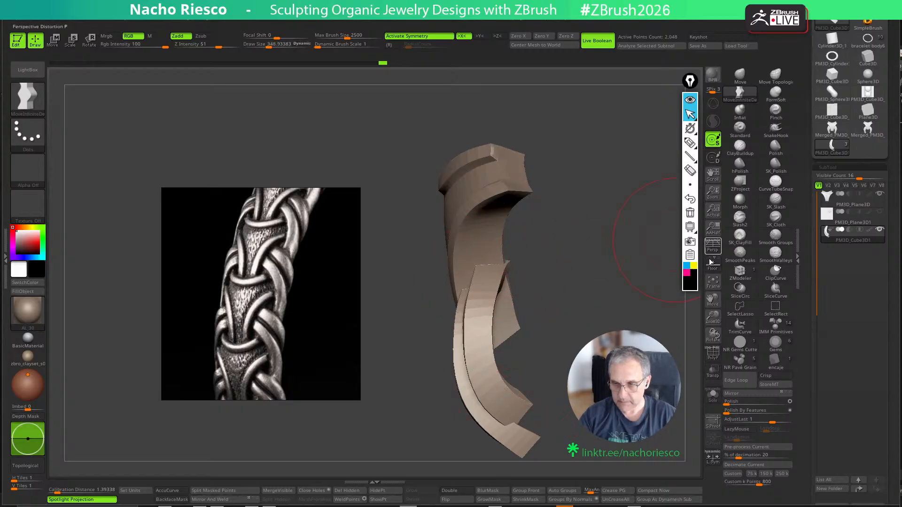
Sketch the next link's position in yellow over the side view and clear the annotations
click(694, 266)
click(691, 142)
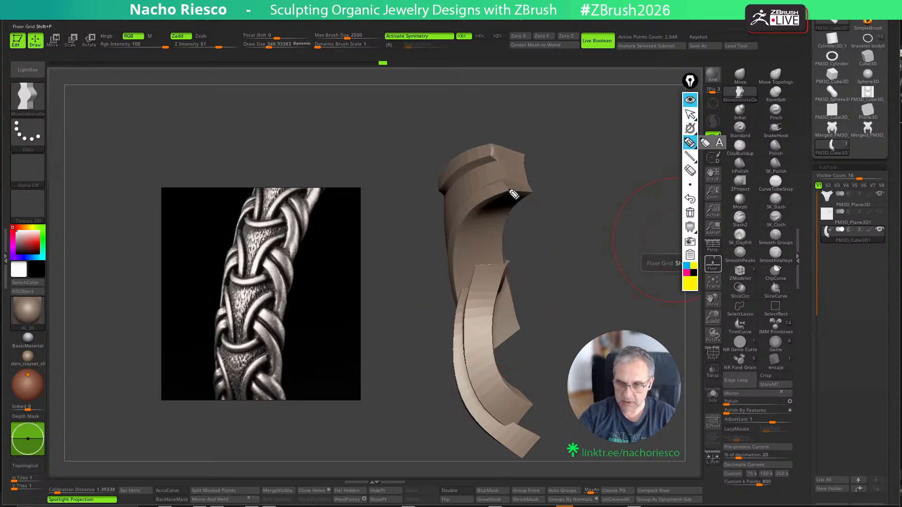
drag(508, 188, 508, 193)
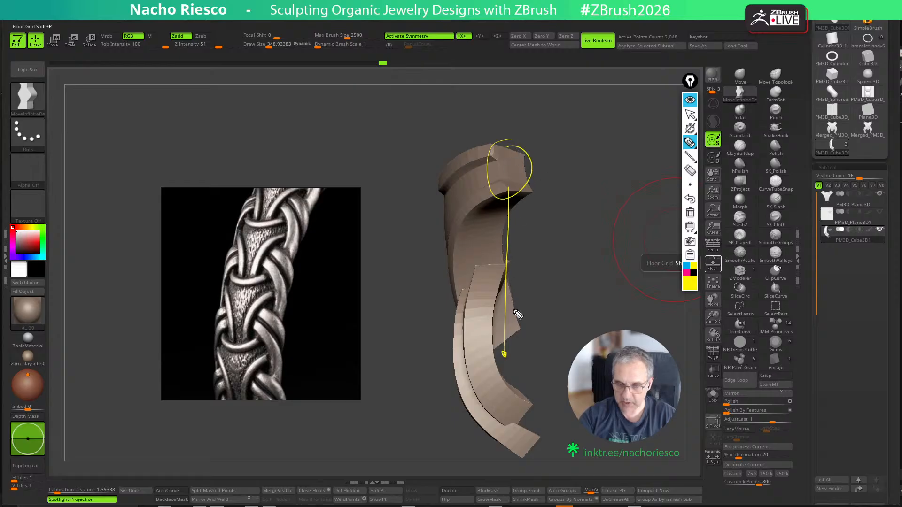
drag(515, 371, 490, 469)
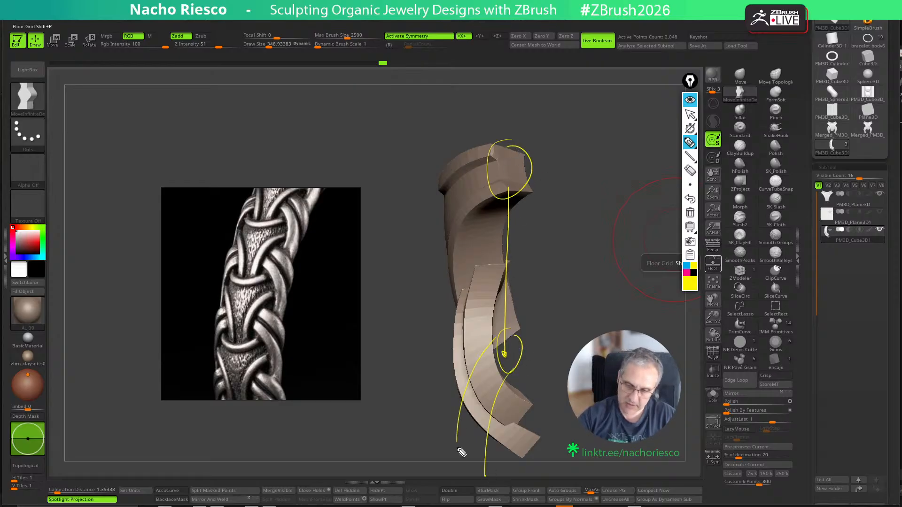
click(692, 229)
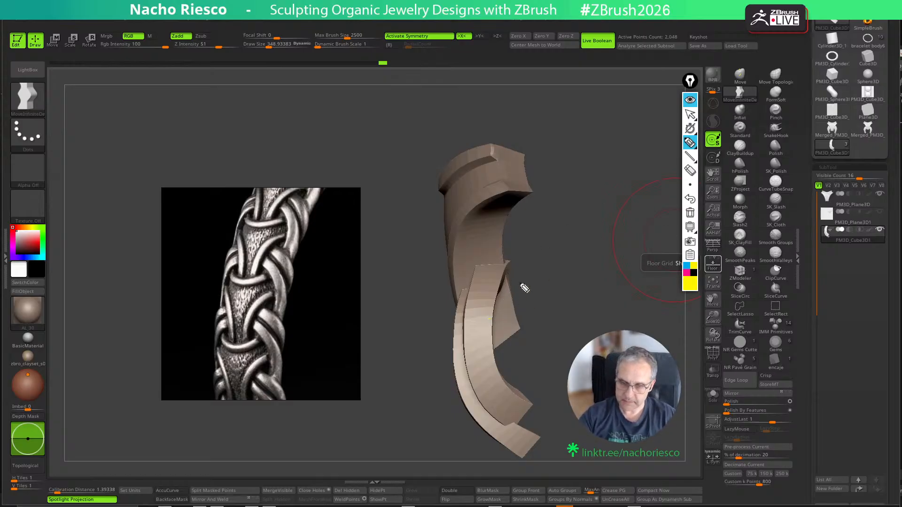
click(691, 114)
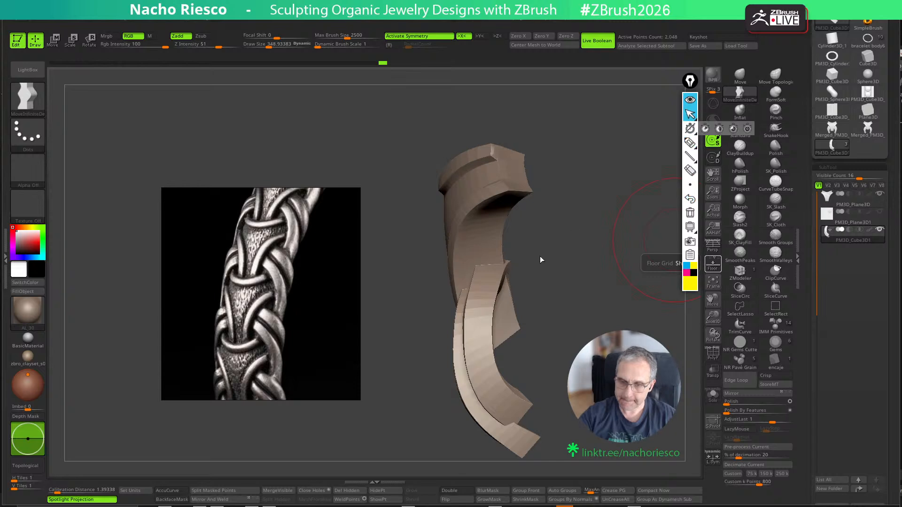
Turn on BackfaceMask and widen the side strips' inner edge in side view with MoveInfiniteDepth at a Draw Size of about 683
key(s)
click(542, 308)
drag(486, 289, 489, 290)
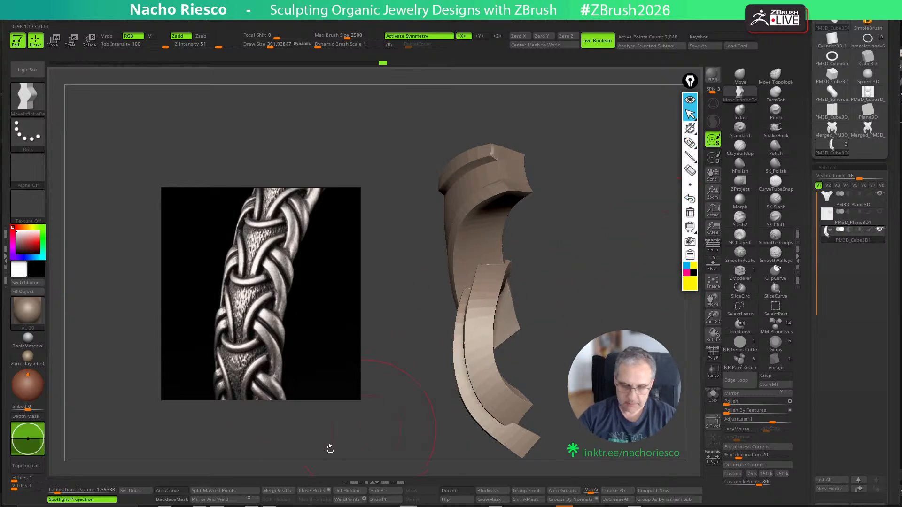
click(172, 499)
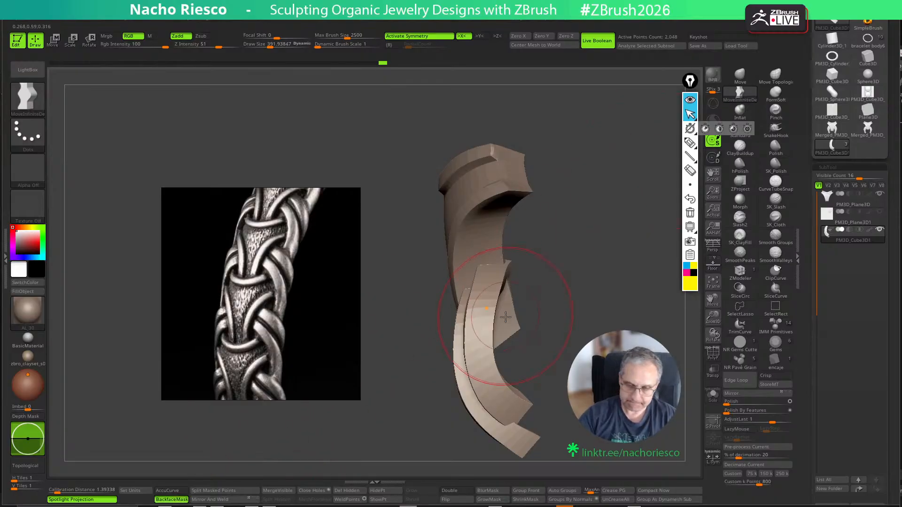
key(s)
drag(501, 316, 513, 315)
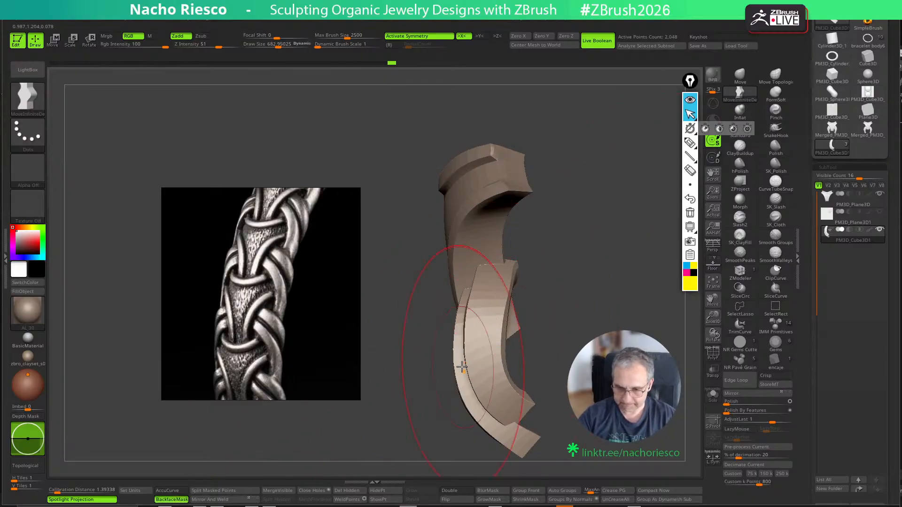
drag(511, 410, 523, 427)
right_drag(531, 426, 690, 449)
shift+right_drag(635, 329, 609, 331)
Adjust the side-view curves of the centre plate and the side strips with the Move brush, checking their fit from several angles
alt+click(494, 294)
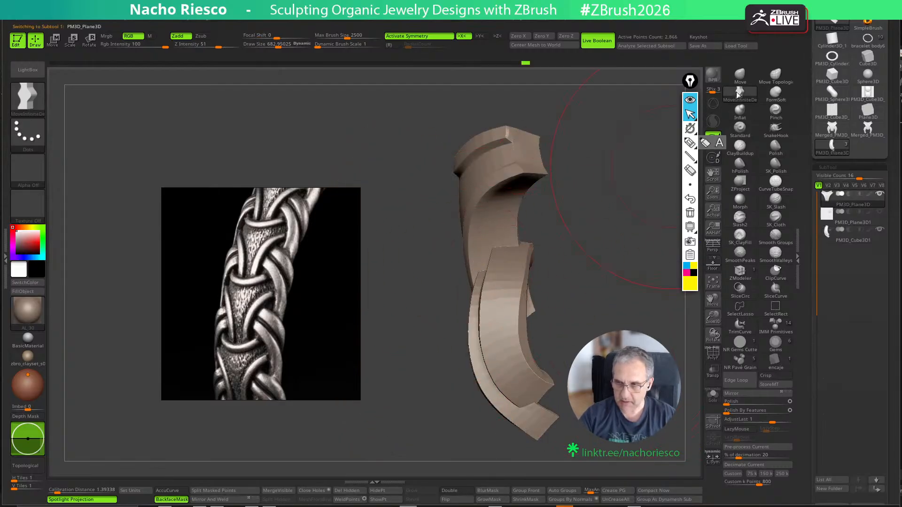
click(740, 74)
key(s)
drag(494, 295, 513, 292)
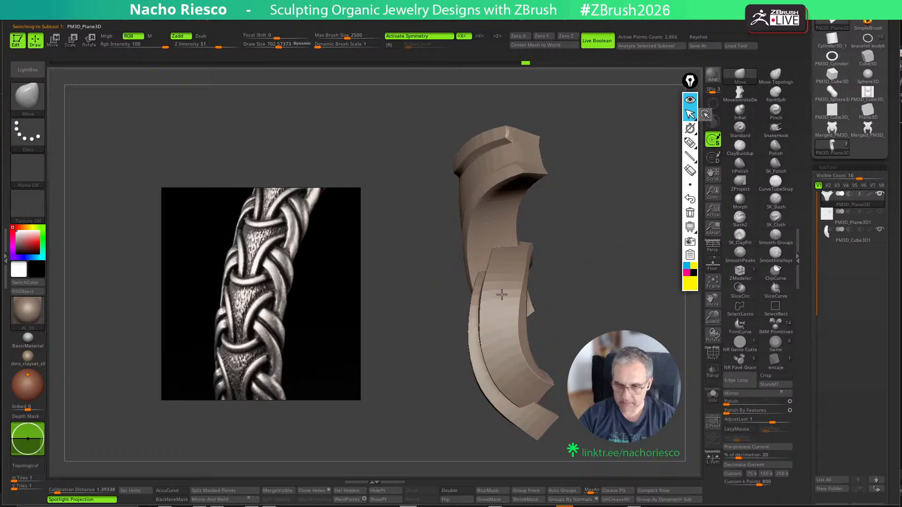
right_drag(502, 294, 566, 233)
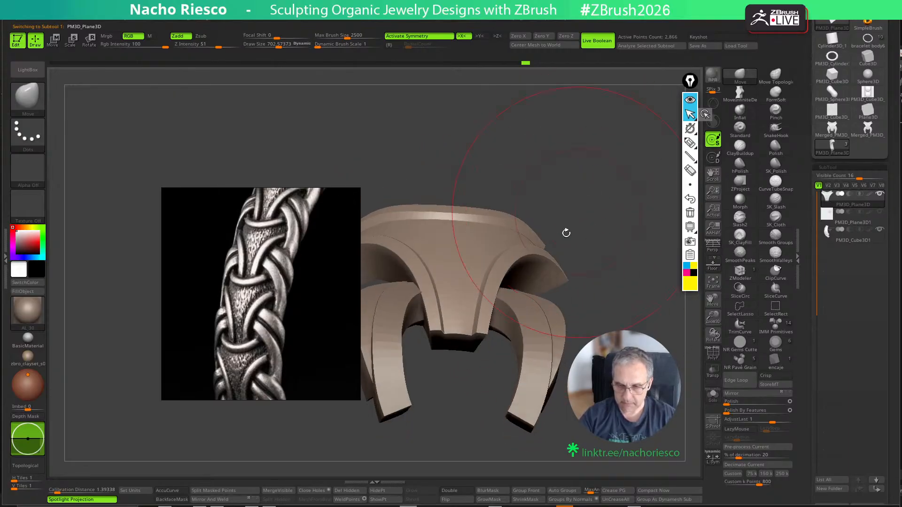
right_drag(506, 298, 515, 294)
alt+click(493, 312)
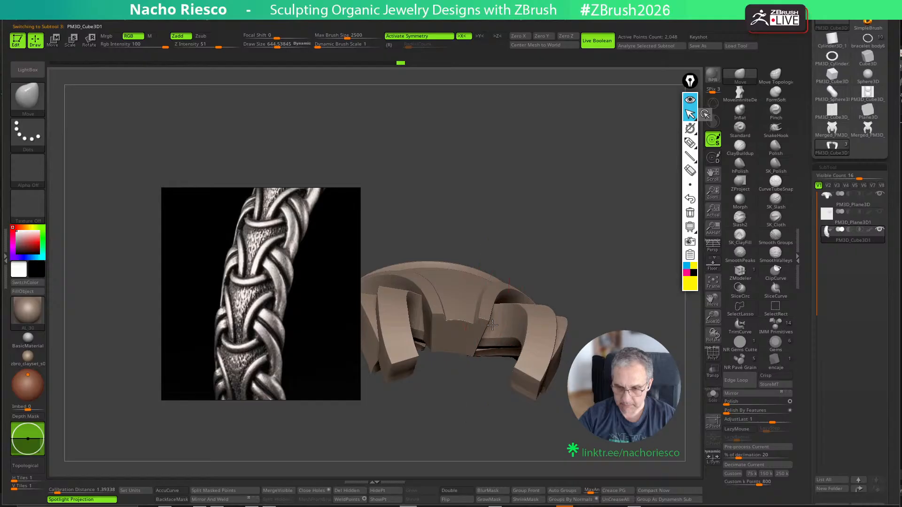
right_drag(492, 324, 573, 297)
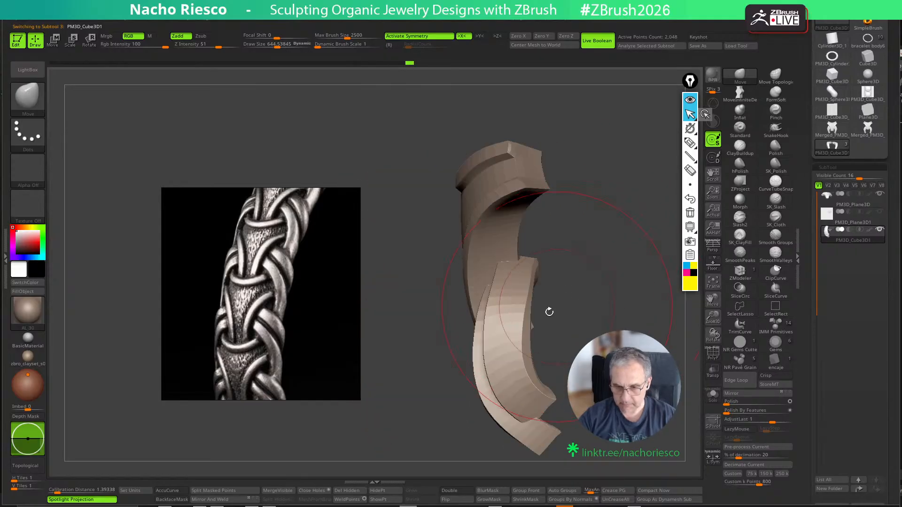
alt+click(466, 278)
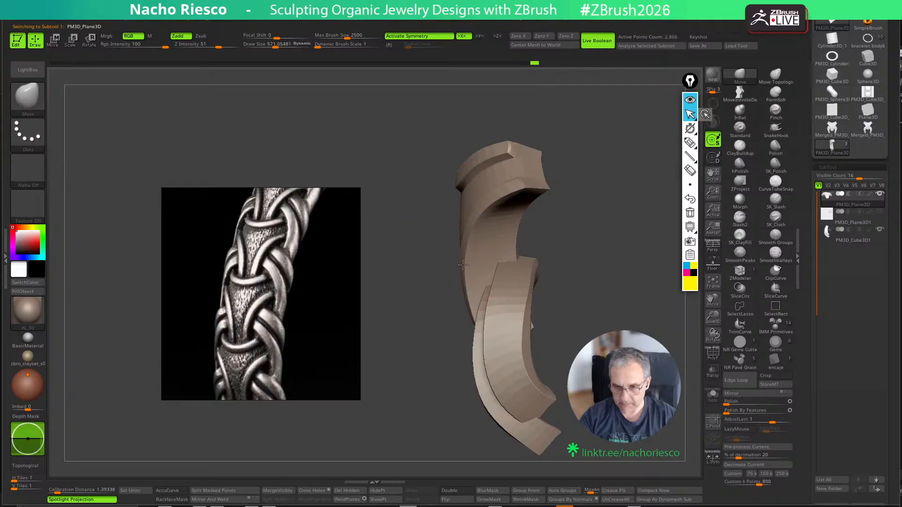
right_drag(463, 263, 568, 242)
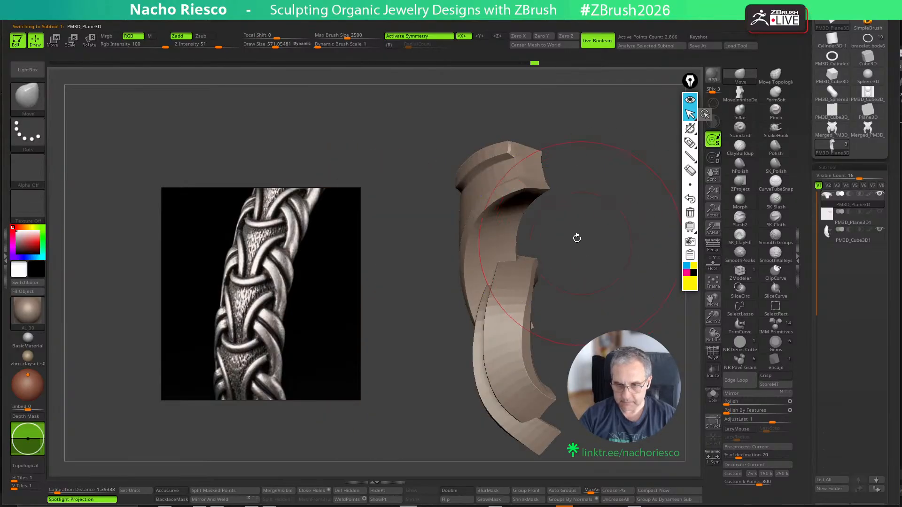
right_drag(548, 141, 554, 294)
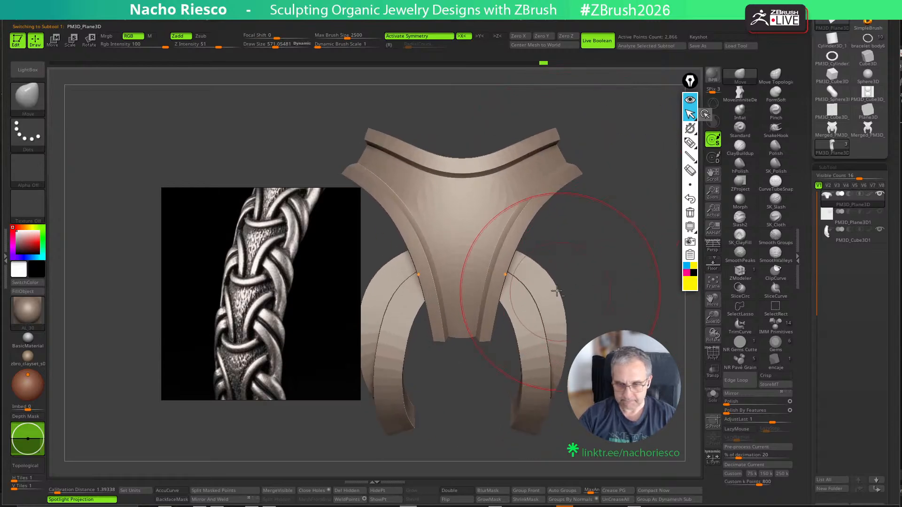
Select the side strips and curve their lower ends inward with the Move Topological brush
alt+click(545, 289)
key(b)
key(m)
key(t)
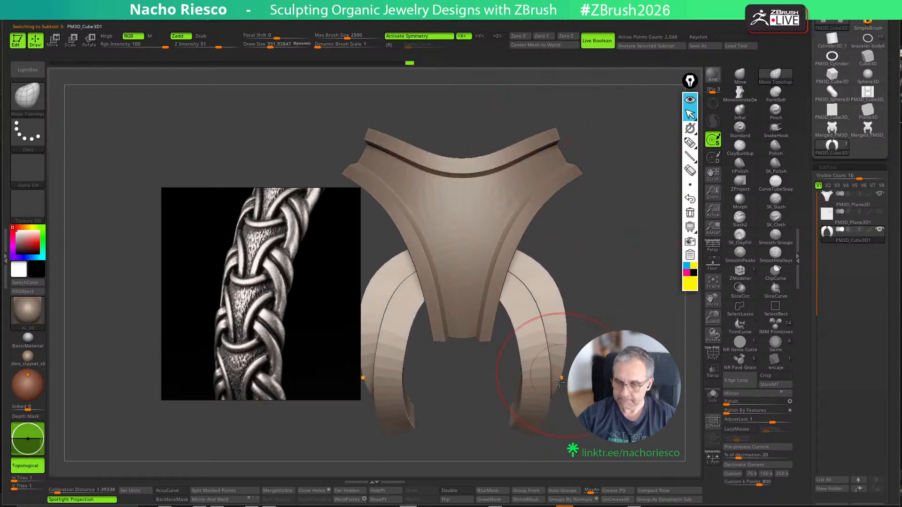
mouse_move(580, 357)
right_down()
mouse_move(588, 334)
mouse_move(558, 342)
right_up()
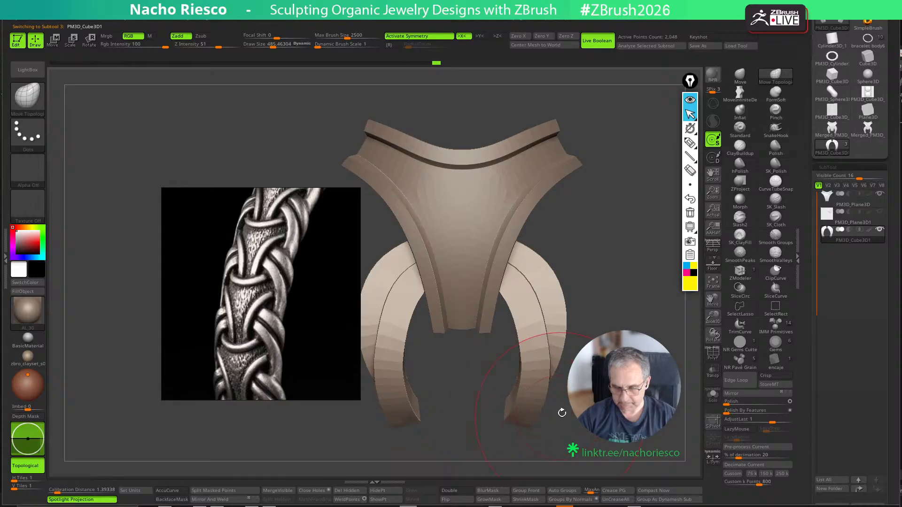
right_drag(562, 413, 583, 345)
Lay a transpose line over the side strip's lower half and refine the strips' inward bend with Move Topological at about 377 Draw Size
key(w)
mouse_move(540, 336)
mouse_down()
mouse_move(516, 471)
mouse_move(516, 463)
mouse_up()
right_drag(515, 473, 515, 461)
key(q)
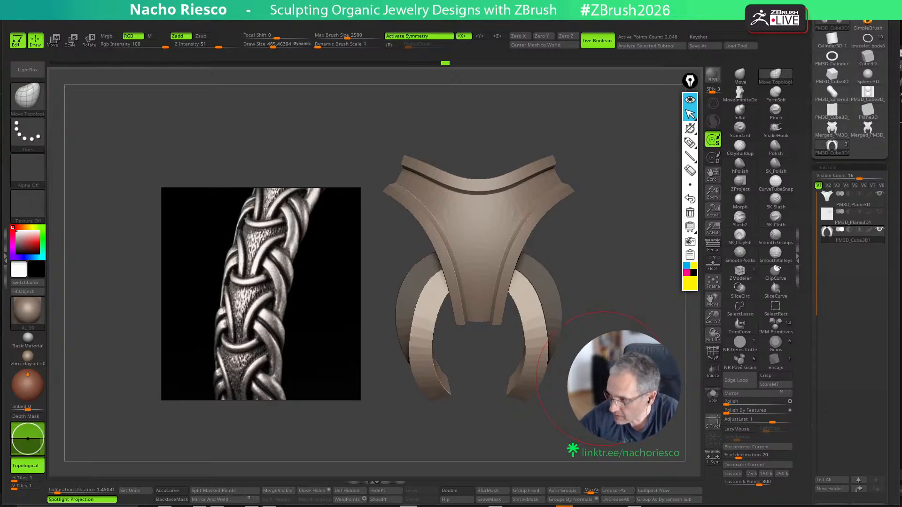
ctrl+right_drag(600, 316, 558, 363)
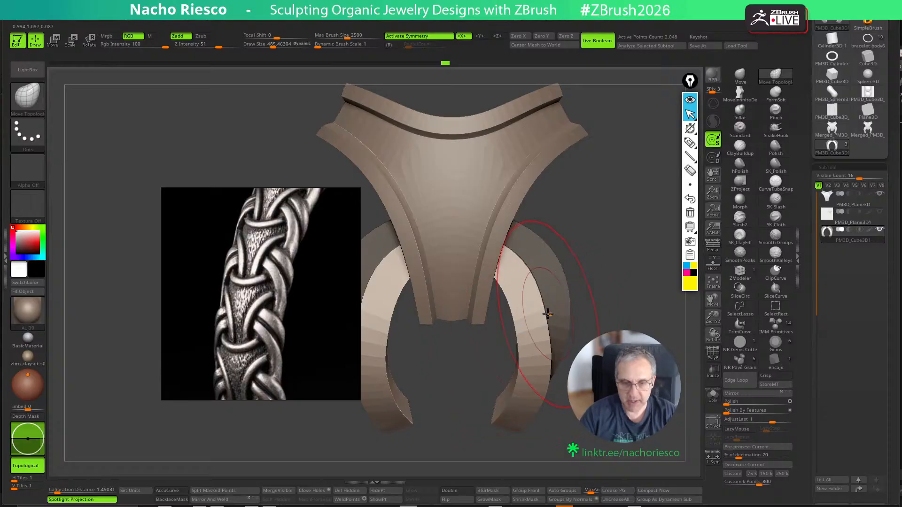
drag(531, 320, 534, 316)
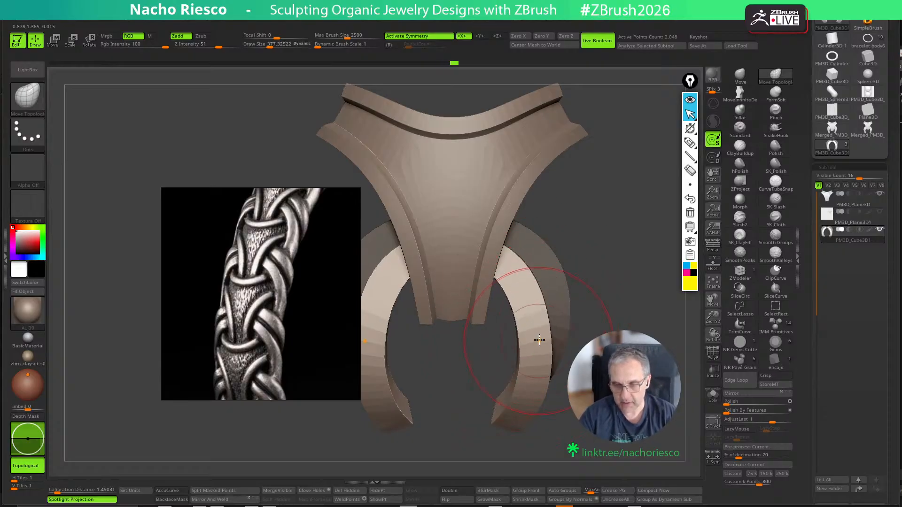
drag(606, 183, 620, 323)
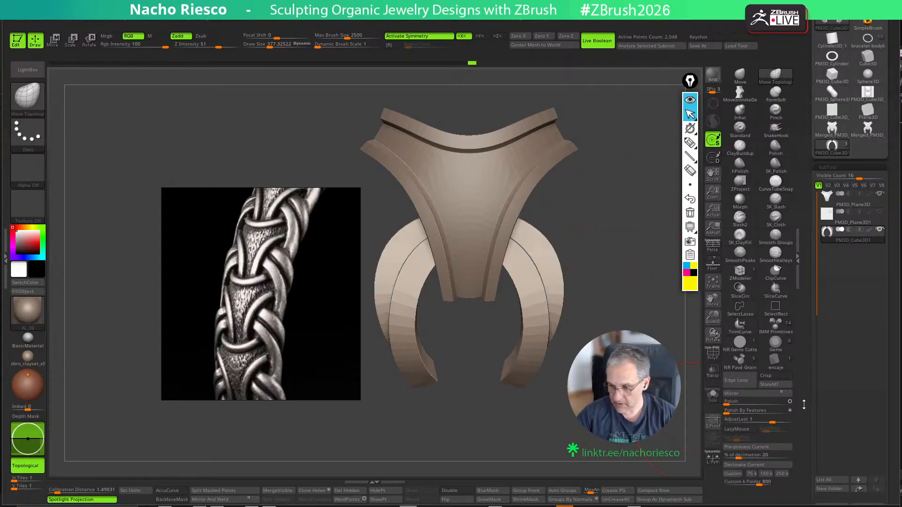
Merge the visible link parts into a new tool and make that merged tool active
scroll(804, 404, down, 3)
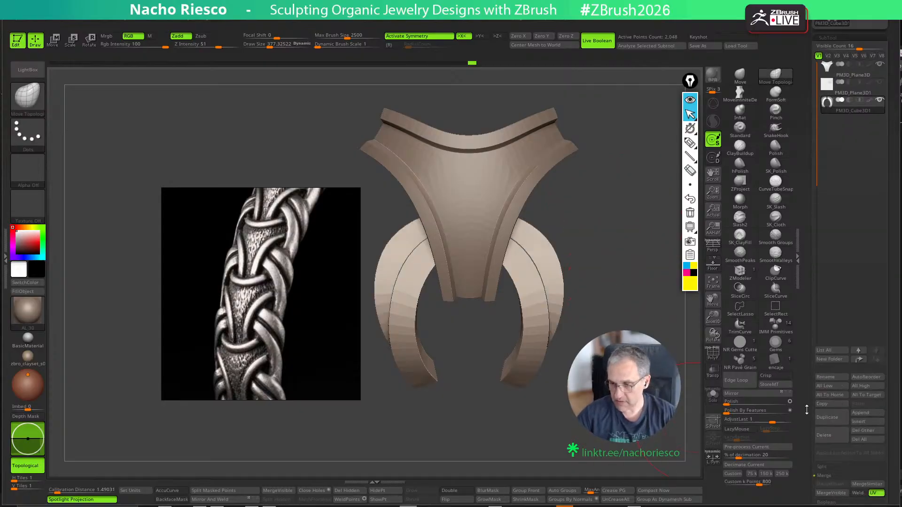
click(837, 494)
scroll(805, 213, up, 2)
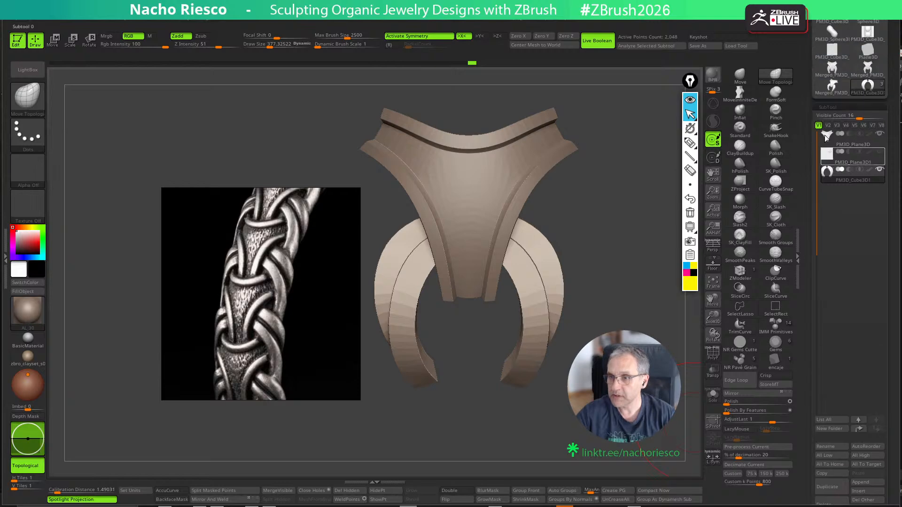
click(828, 92)
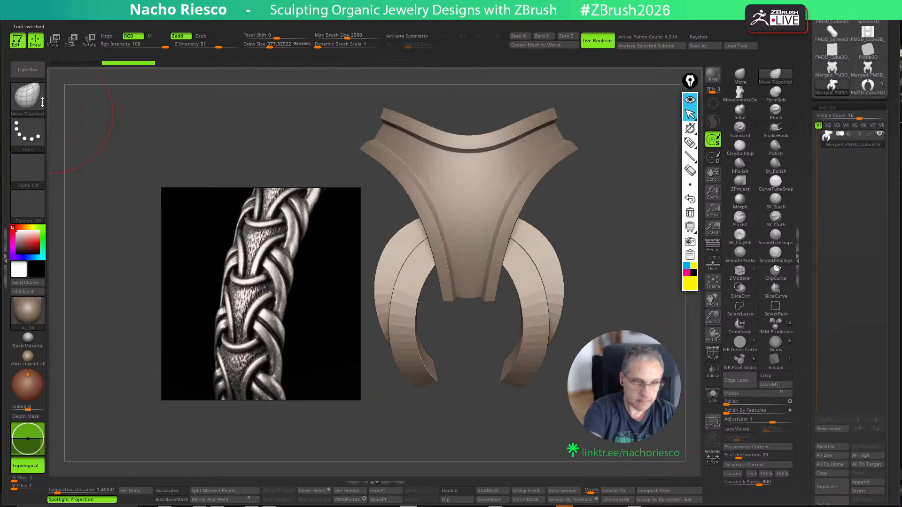
Append the merged link as a new mesh to the existing link InsertMesh brush
click(42, 102)
click(470, 145)
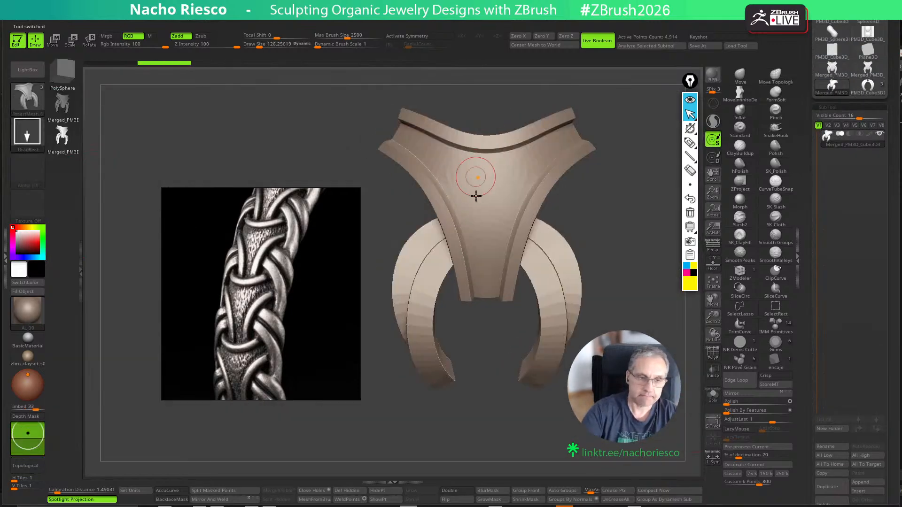
key(b)
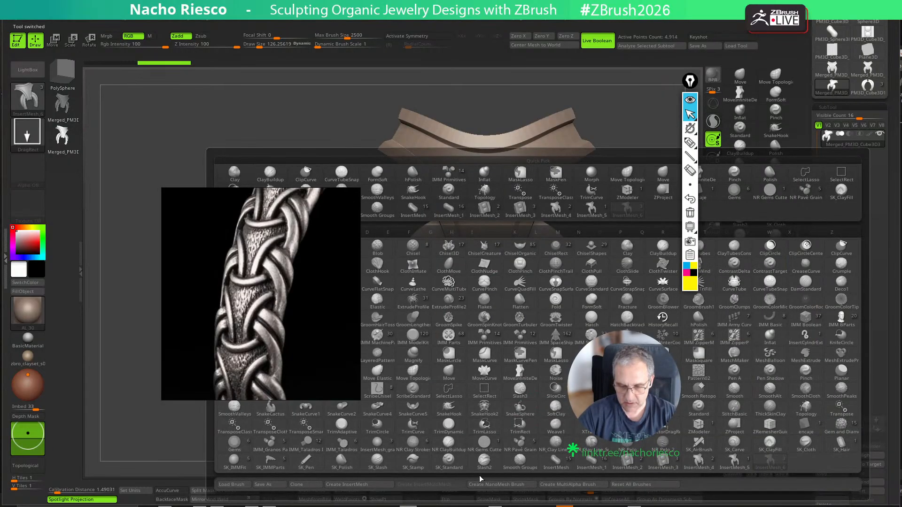
click(363, 487)
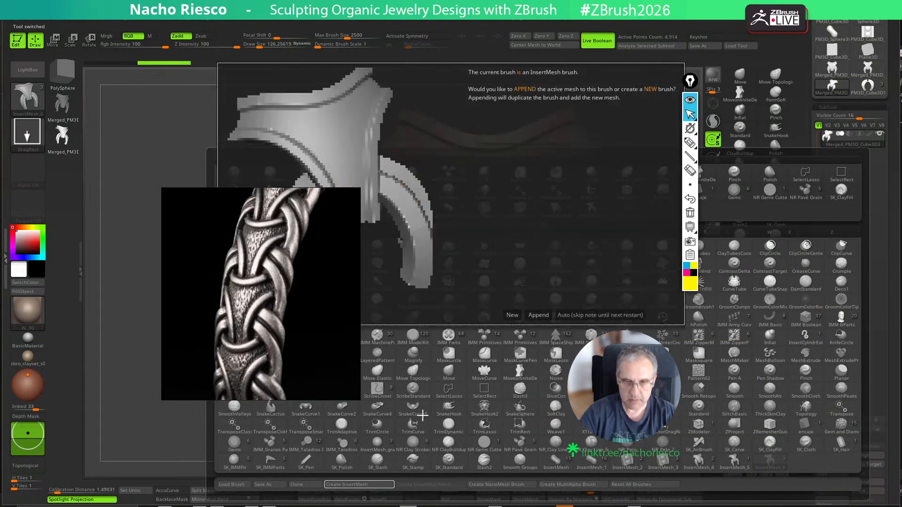
click(538, 315)
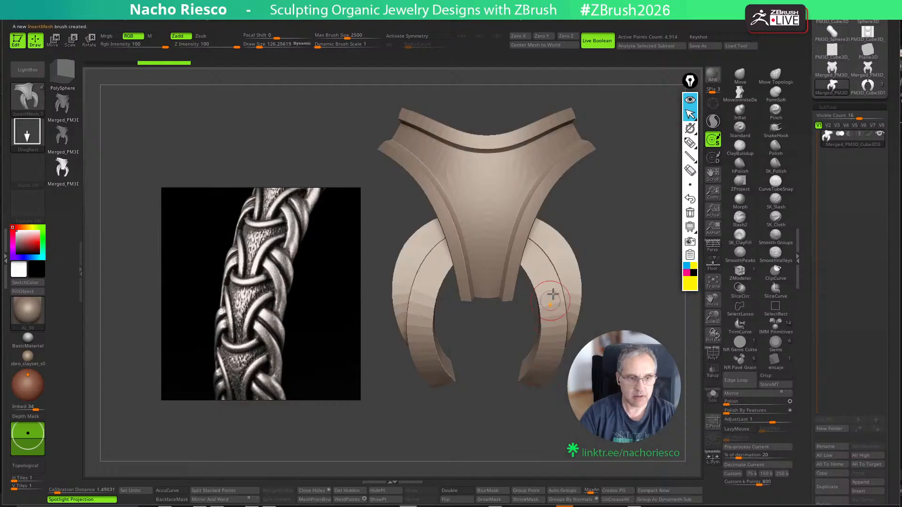
Enable Curve Mode for the new InsertMesh brush, draw a test chain at about 144 Draw Size, and inspect how the links interlock
click(426, 21)
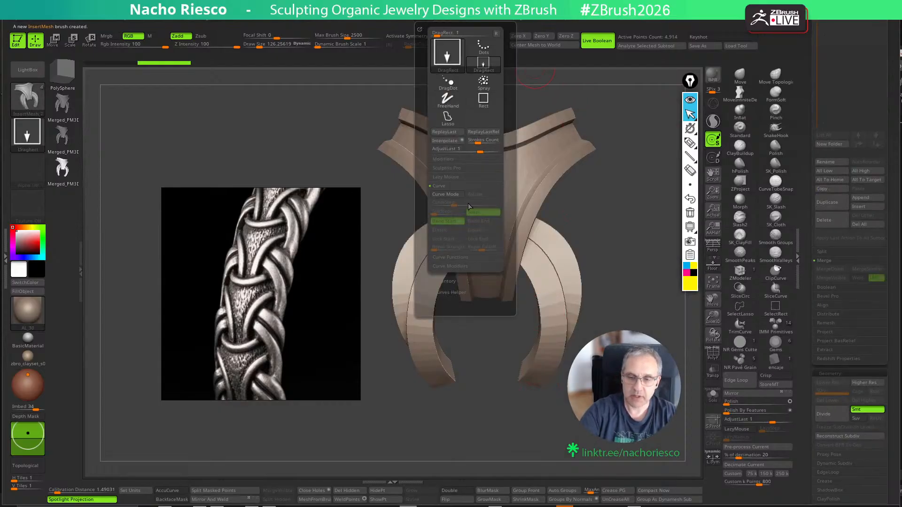
click(446, 195)
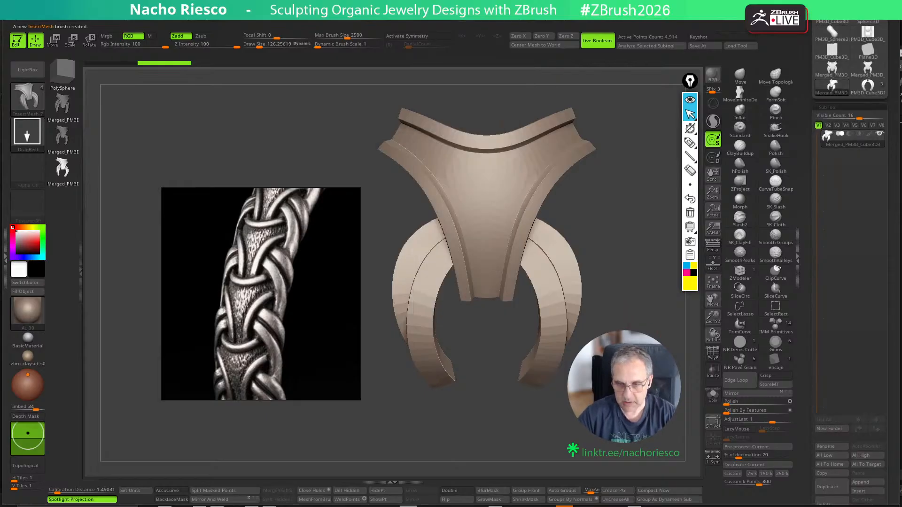
mouse_move(603, 292)
alt+mouse_down()
mouse_move(542, 342)
mouse_move(593, 266)
alt+mouse_up()
mouse_move(611, 314)
alt+mouse_down()
mouse_move(613, 367)
mouse_move(642, 330)
mouse_move(606, 397)
mouse_move(621, 365)
mouse_move(611, 336)
mouse_move(618, 345)
alt+mouse_up()
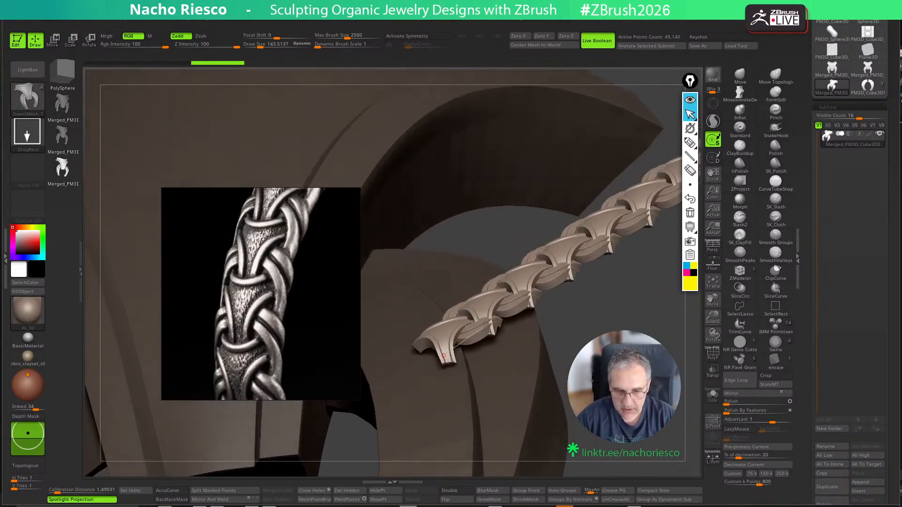
mouse_move(443, 356)
right_down()
mouse_move(445, 392)
mouse_move(443, 329)
mouse_move(452, 374)
mouse_move(428, 329)
mouse_move(451, 369)
mouse_move(444, 358)
mouse_move(434, 378)
mouse_move(444, 356)
right_up()
Return to the link tool with separate parts and rotate the mirrored side strips inward with a transpose line
click(868, 85)
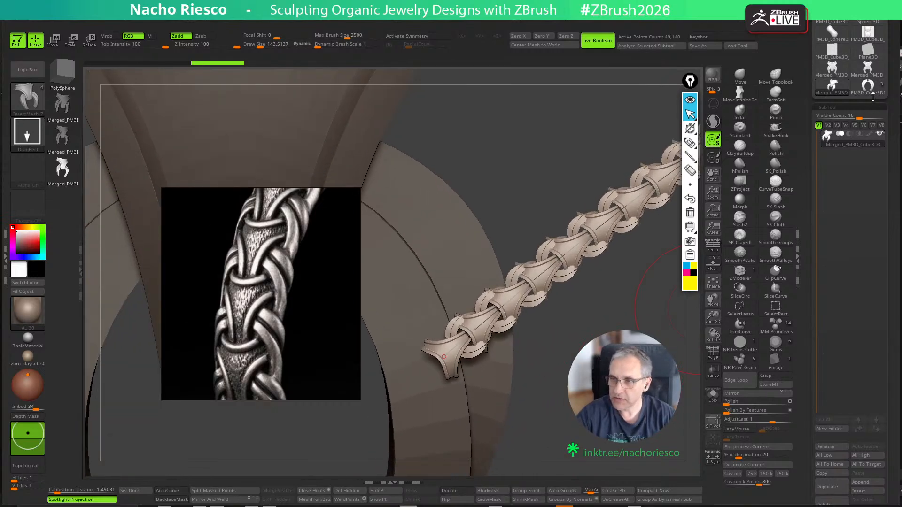
ctrl+right_drag(625, 325, 515, 312)
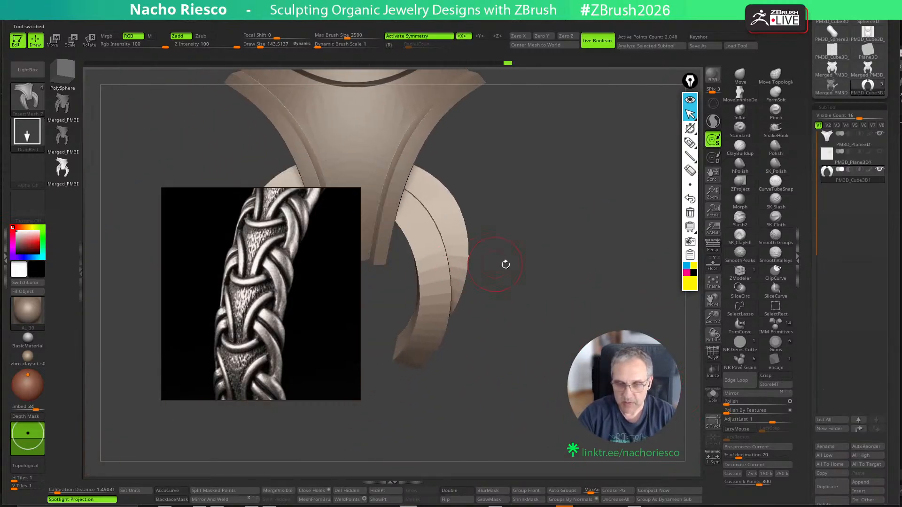
mouse_move(505, 265)
right_down()
mouse_move(574, 288)
mouse_move(578, 262)
right_up()
key(w)
right_drag(489, 245, 556, 224)
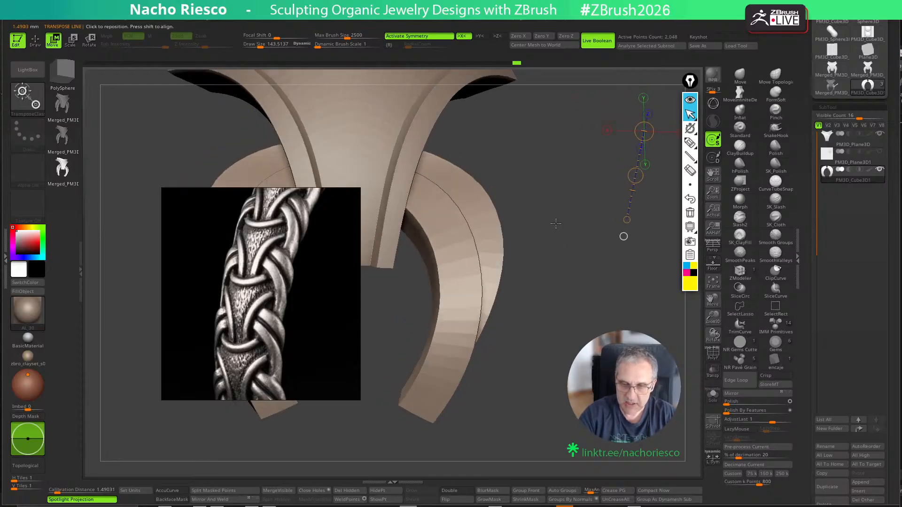
click(468, 238)
right_drag(475, 240, 533, 198)
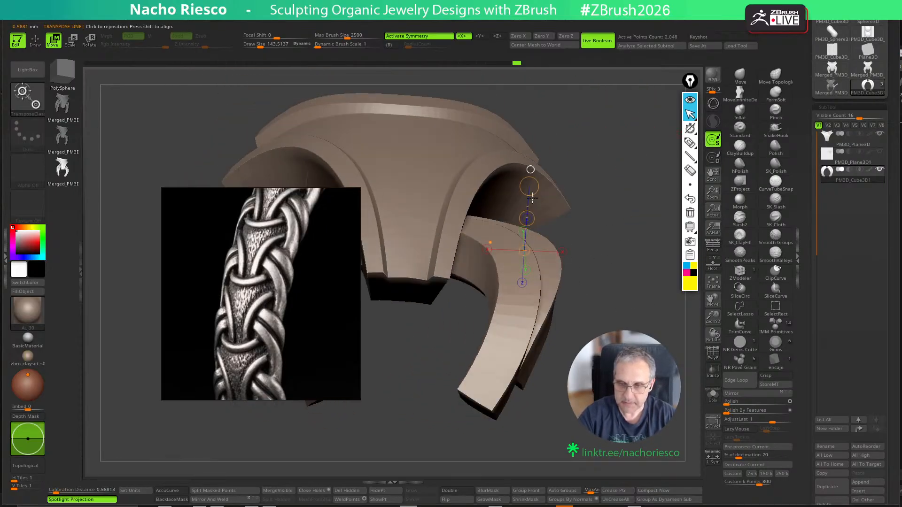
mouse_move(529, 187)
mouse_down()
mouse_move(549, 193)
mouse_move(543, 190)
mouse_up()
key(ctrl+z)
key(r)
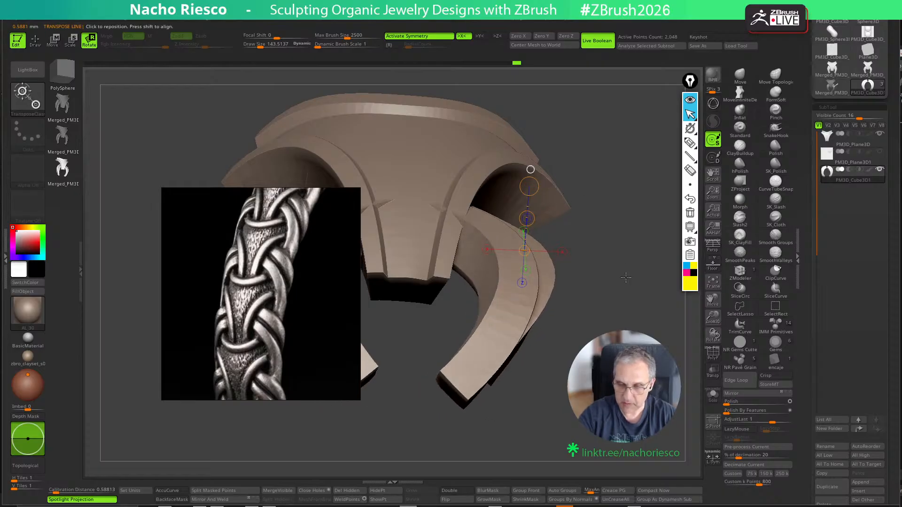
Adjust the side strips where they meet the central plate with the Move brush at about 683 Draw Size
right_drag(626, 278, 568, 299)
mouse_move(573, 406)
right_down()
mouse_move(571, 423)
mouse_move(502, 431)
mouse_move(504, 413)
right_up()
click(740, 76)
key(s)
drag(538, 245, 540, 245)
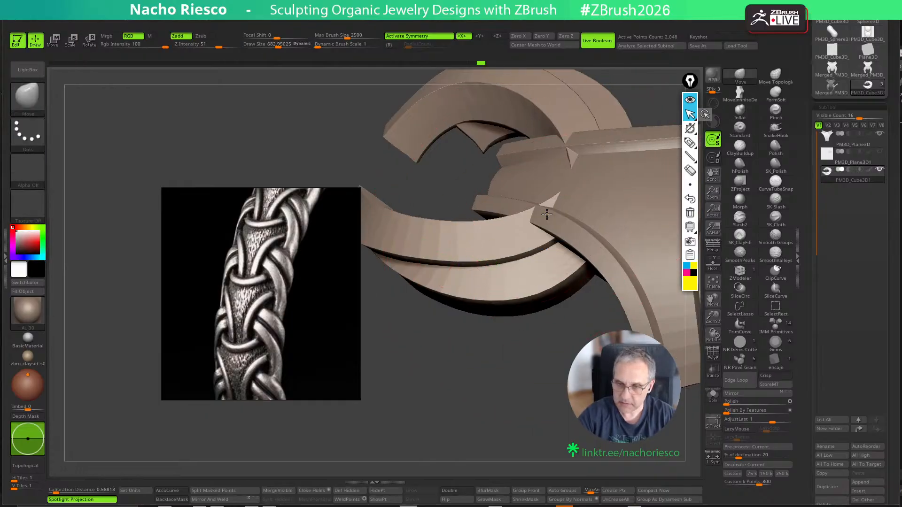
Activate the central plate and lift its narrow end above the side strips with the Move brush
right_drag(541, 390, 539, 324)
alt+click(500, 204)
drag(484, 215, 489, 197)
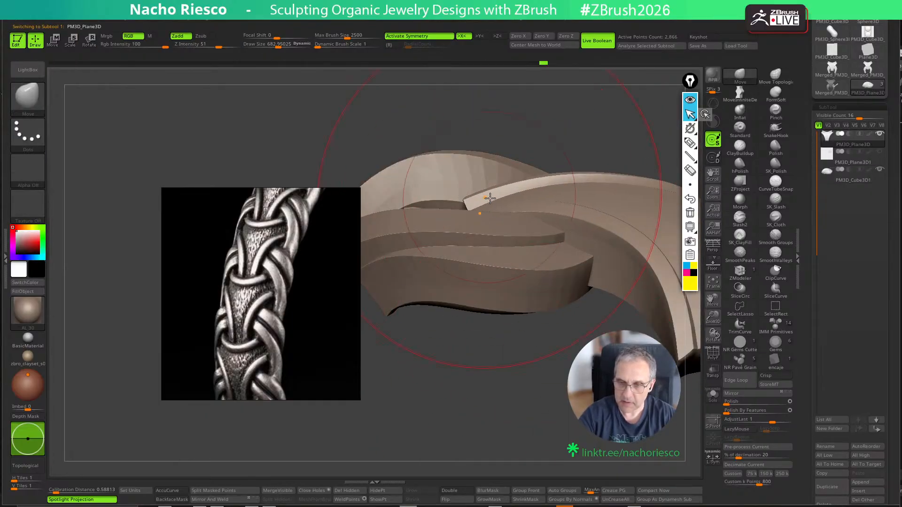
right_drag(509, 329, 487, 326)
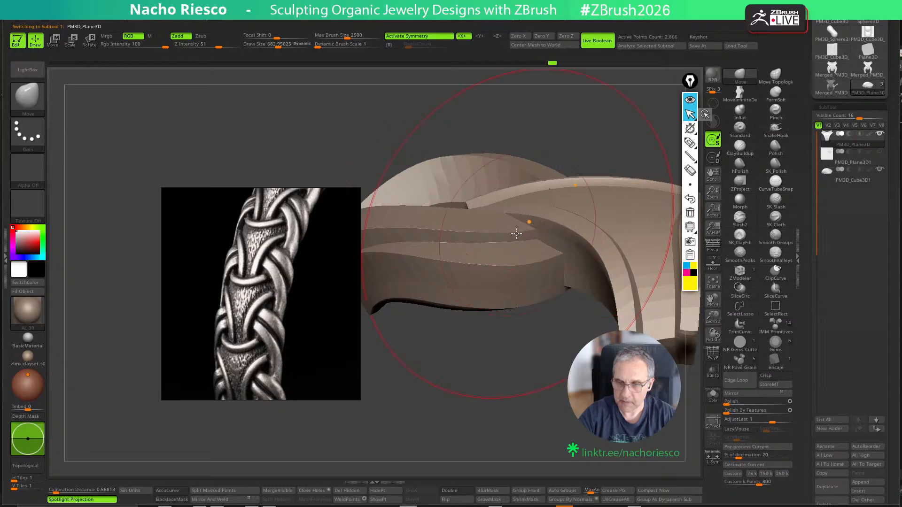
Activate the side strips, lift their upper ends, and pull their side profile outward with the Move brush at about 607 Draw Size
alt+click(513, 242)
drag(505, 245, 502, 231)
mouse_move(550, 346)
right_down()
mouse_move(589, 428)
mouse_move(538, 376)
right_up()
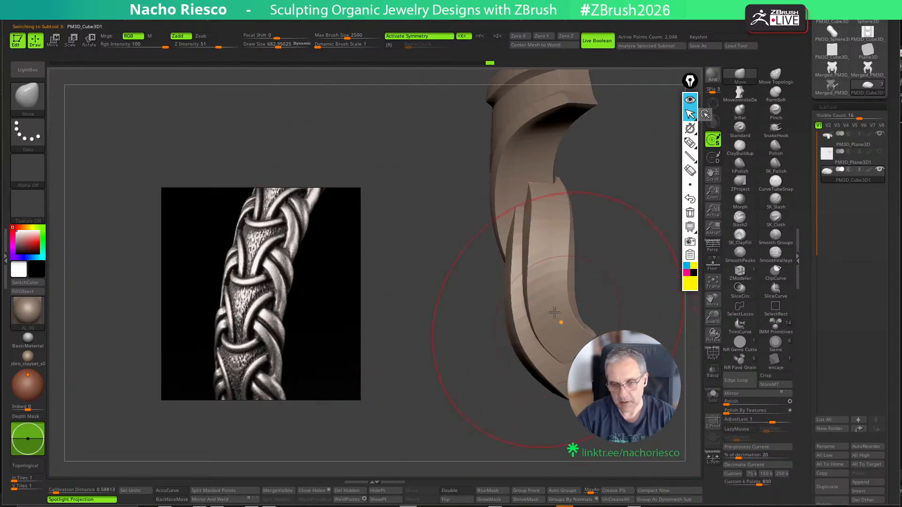
key(s)
drag(548, 297, 520, 299)
shift+right_drag(592, 298, 608, 275)
key(w)
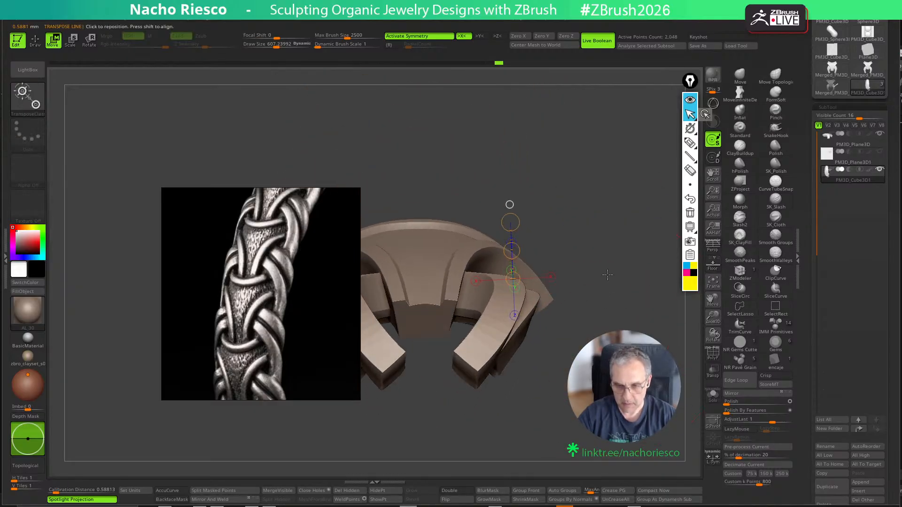
key(r)
mouse_move(464, 283)
shift+mouse_down()
mouse_move(593, 283)
mouse_move(593, 299)
shift+mouse_up()
mouse_move(606, 301)
right_down()
mouse_move(611, 363)
mouse_move(639, 328)
right_up()
key(q)
key(w)
mouse_move(538, 265)
mouse_down()
mouse_move(492, 433)
mouse_move(532, 446)
mouse_up()
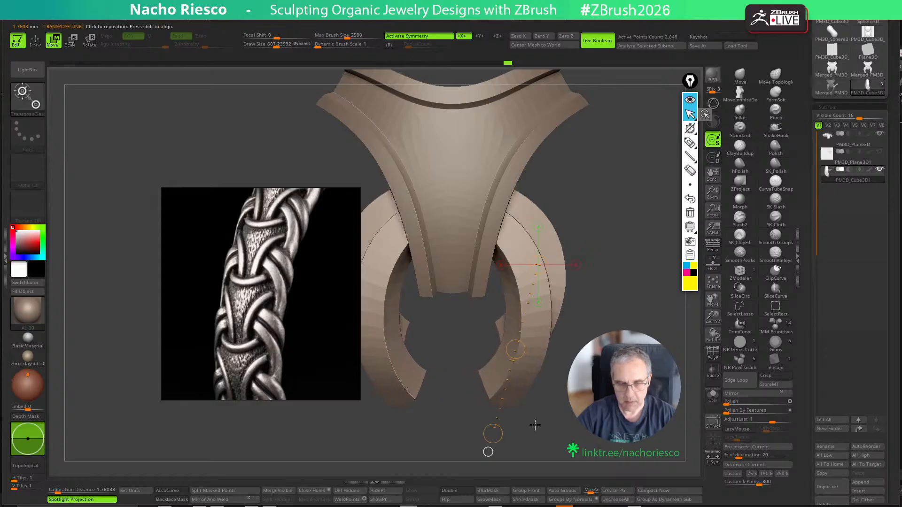
key(q)
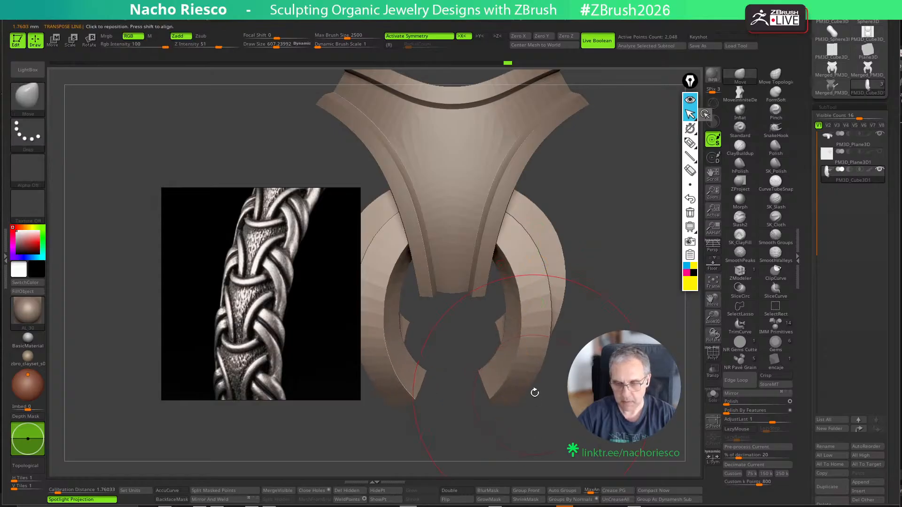
Widen the side strips' lower curve at about 783 Draw Size and pull their side profile outward at about 703 with the Move brush
key(s)
drag(518, 366, 523, 367)
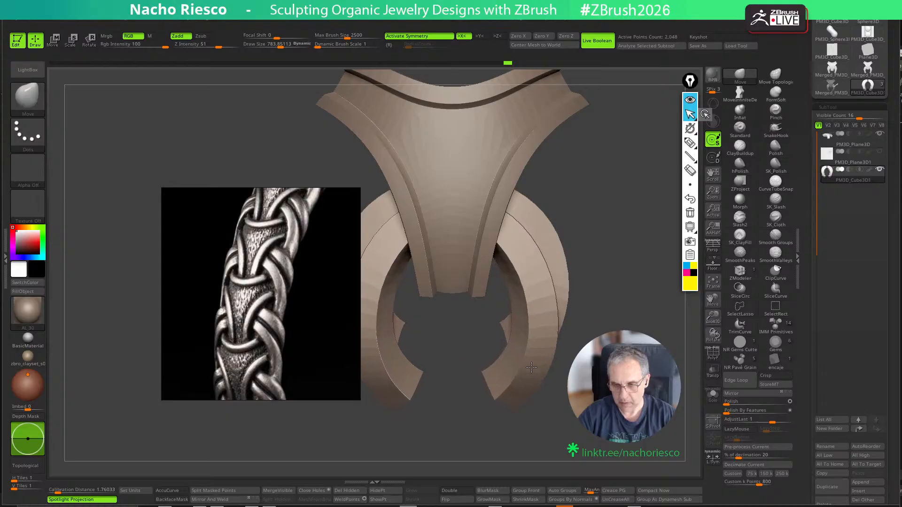
right_drag(529, 364, 423, 353)
key(s)
drag(533, 249, 521, 246)
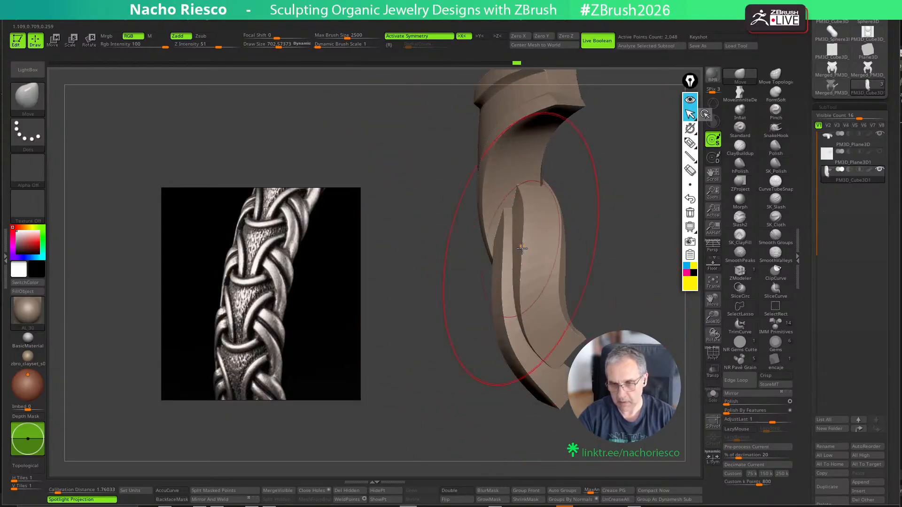
Refine the side strips' curve from angled and side views with the Move brush at about 626 and 645 Draw Size
mouse_move(528, 249)
right_down()
mouse_move(651, 263)
mouse_move(648, 297)
mouse_move(607, 390)
mouse_move(585, 364)
mouse_move(582, 385)
right_up()
key(s)
drag(529, 290, 525, 289)
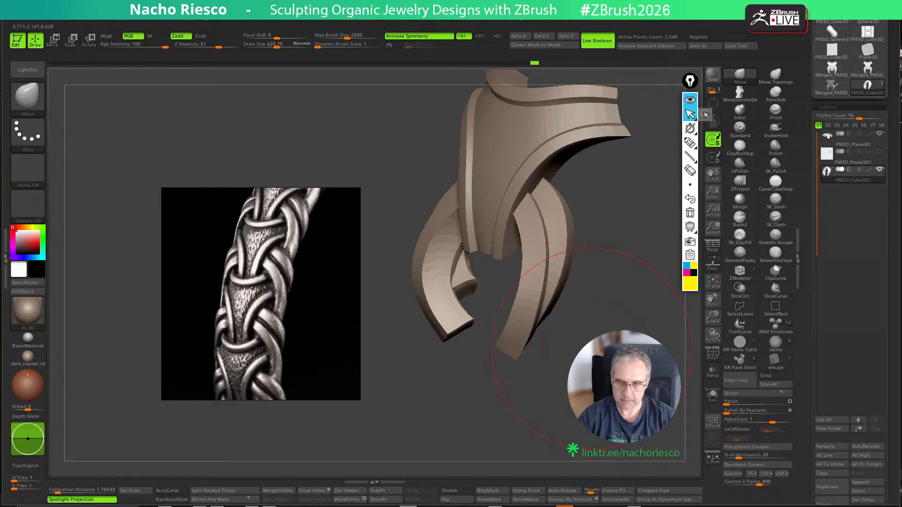
mouse_move(592, 347)
right_down()
mouse_move(568, 367)
mouse_move(561, 355)
mouse_move(571, 339)
right_up()
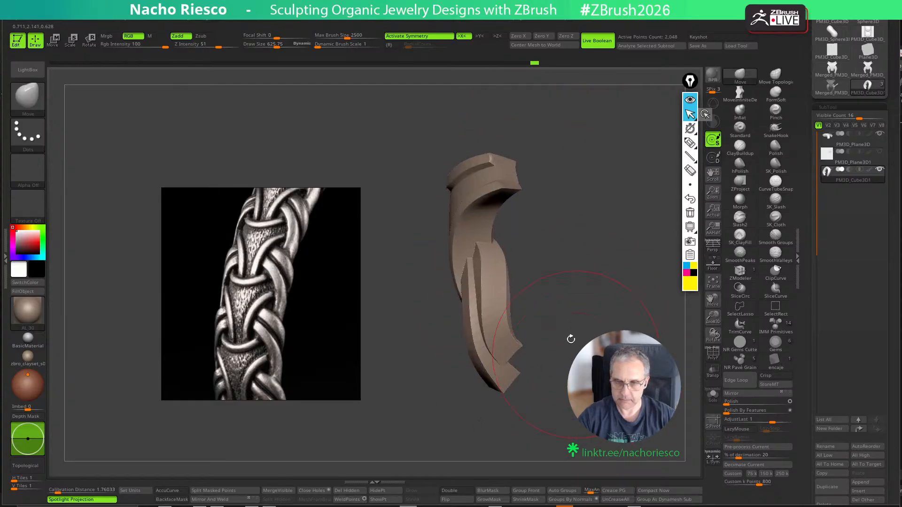
key(s)
click(460, 286)
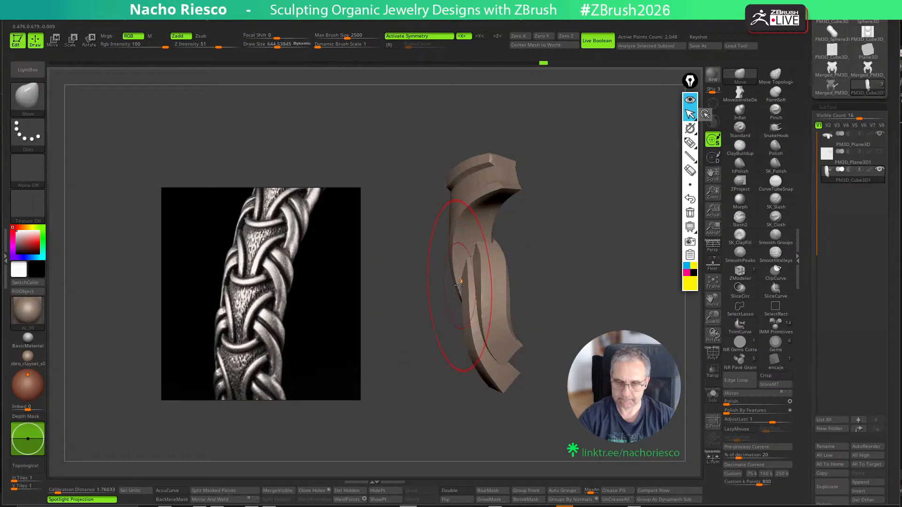
Activate the central plate and pull its wide end farther back with the Move brush at about 553 Draw Size
alt+click(498, 179)
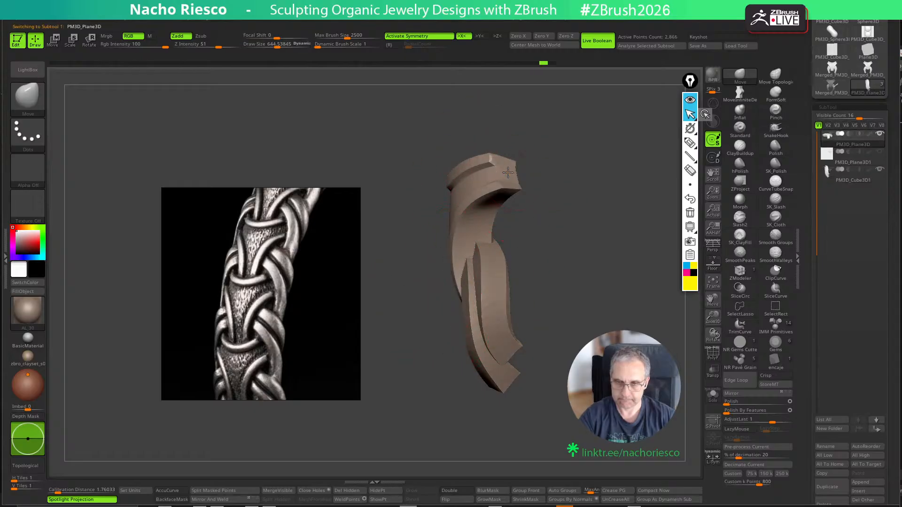
key(s)
click(529, 179)
drag(524, 174, 525, 174)
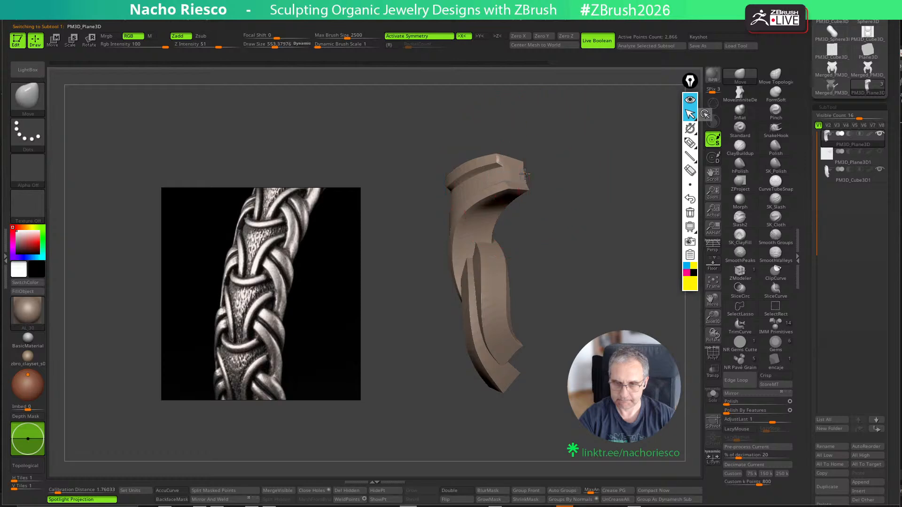
Merge the reshaped visible link parts from the front view into a new tool and make that merged tool active
alt+click(509, 380)
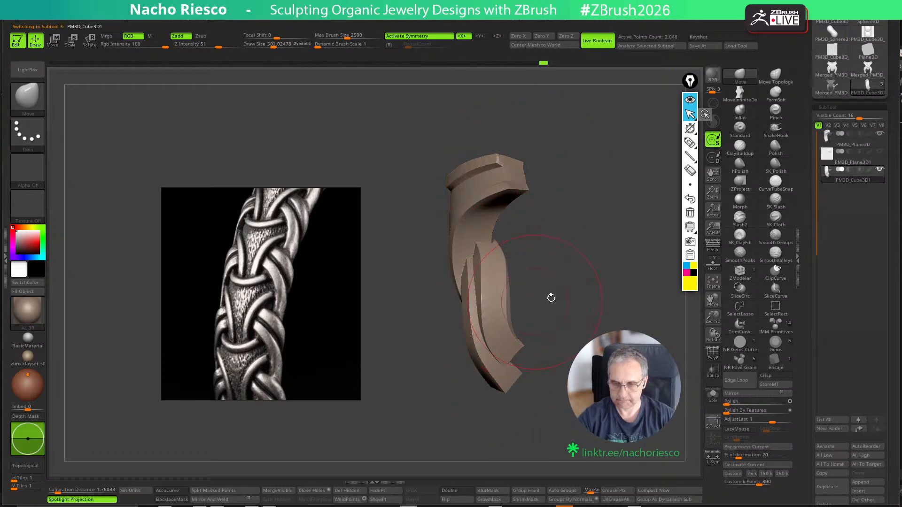
shift+drag(550, 298, 621, 265)
scroll(816, 364, down, 3)
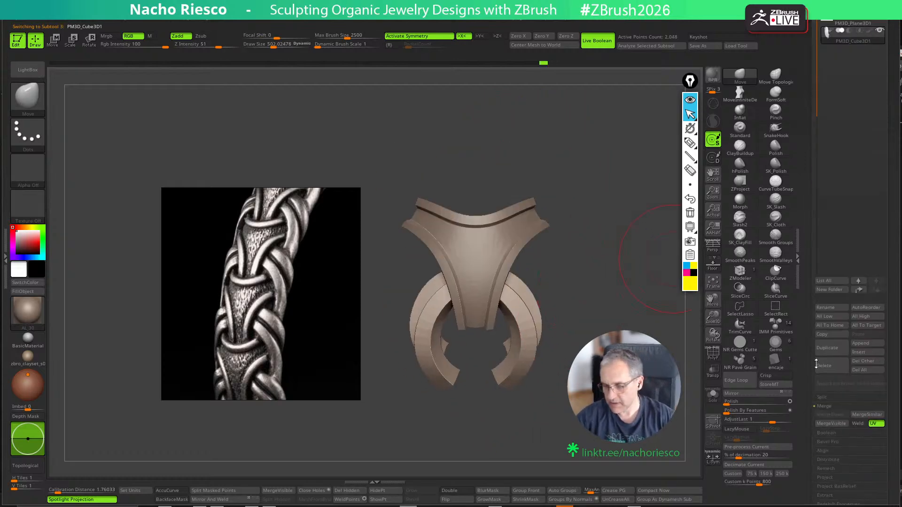
click(833, 425)
drag(809, 401, 810, 407)
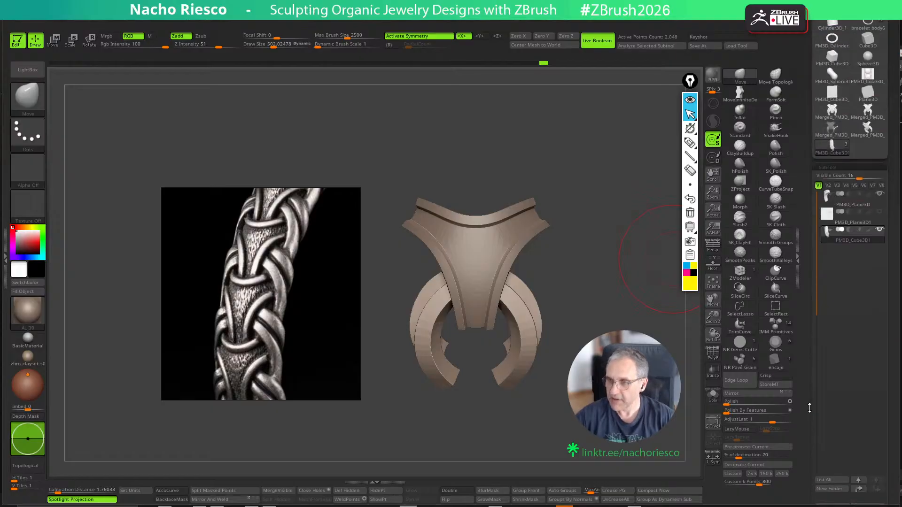
click(867, 129)
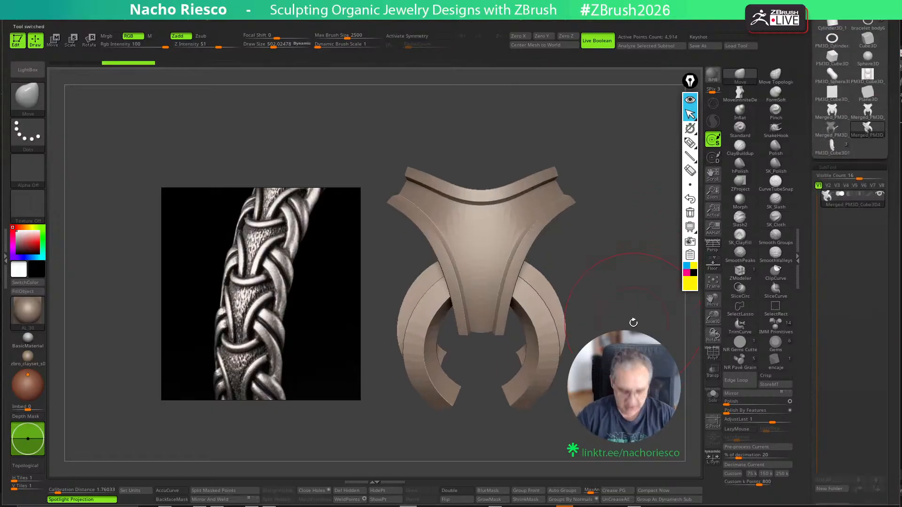
Append the newly merged link as another mesh to the InsertMesh_7 brush
key(b)
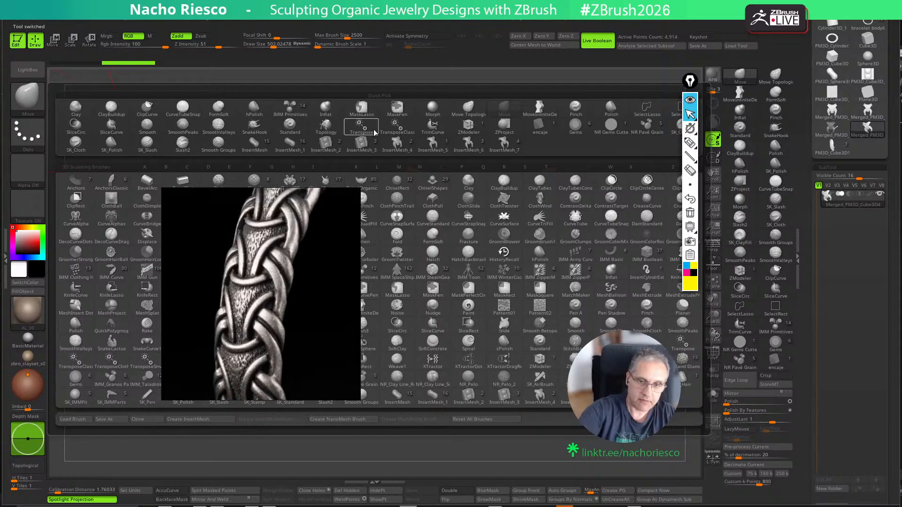
click(506, 145)
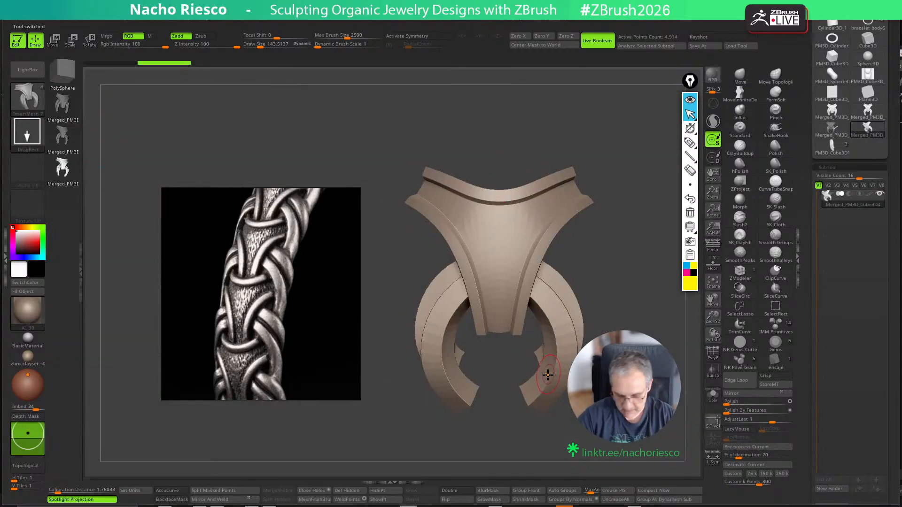
key(b)
click(365, 489)
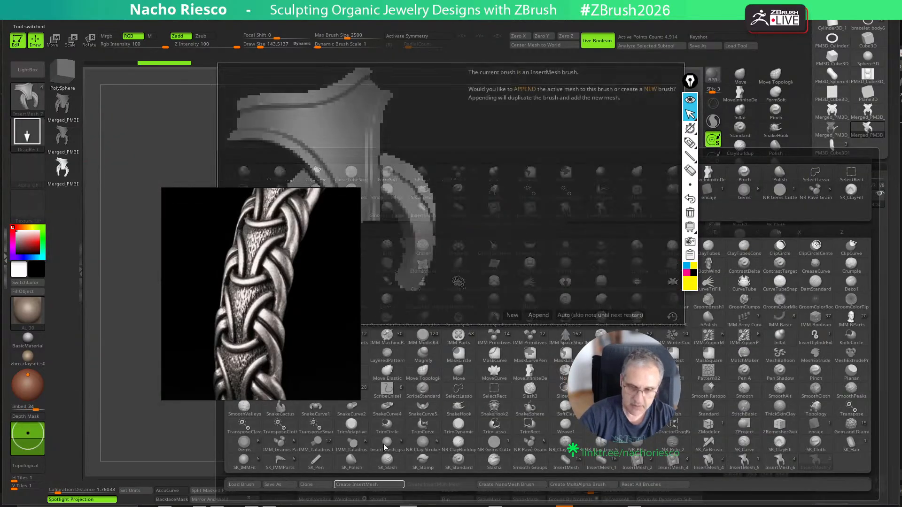
click(514, 314)
Enable Curve Mode for the new InsertMesh brush, draw a test chain at about 135 Draw Size, and undo it
click(424, 18)
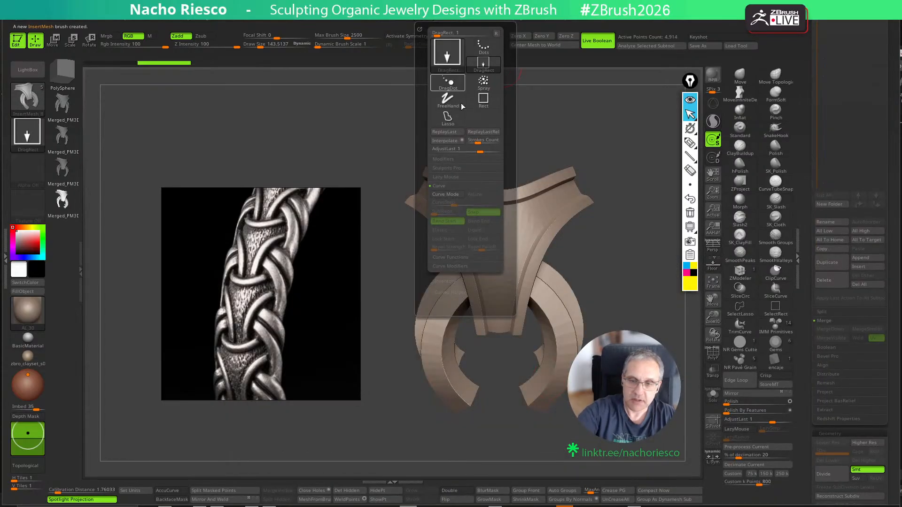
click(448, 196)
mouse_move(616, 312)
alt+mouse_down()
mouse_move(576, 336)
mouse_move(578, 325)
alt+mouse_up()
key(s)
drag(534, 347, 631, 256)
drag(641, 291, 674, 339)
key(ctrl+z)
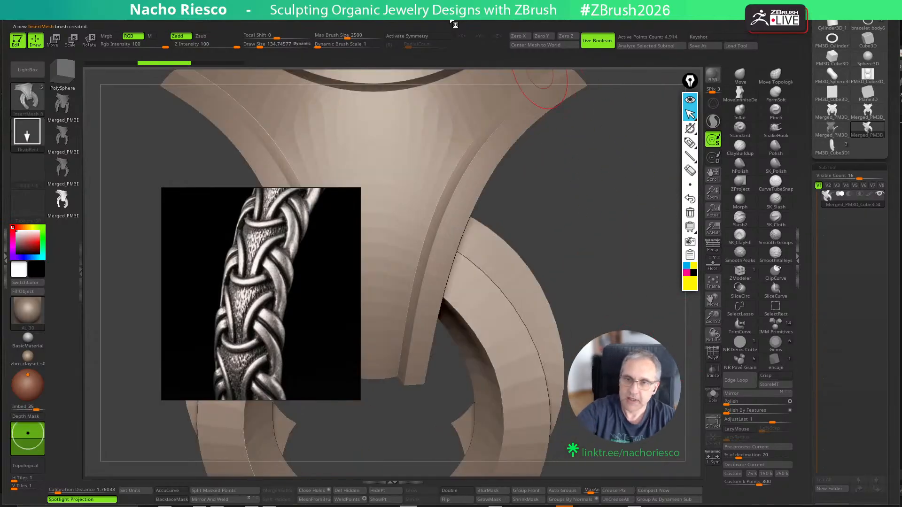
Set the brush's curve step to 0.6, draw a test chain over the side strip, and inspect how the links interlock
click(424, 22)
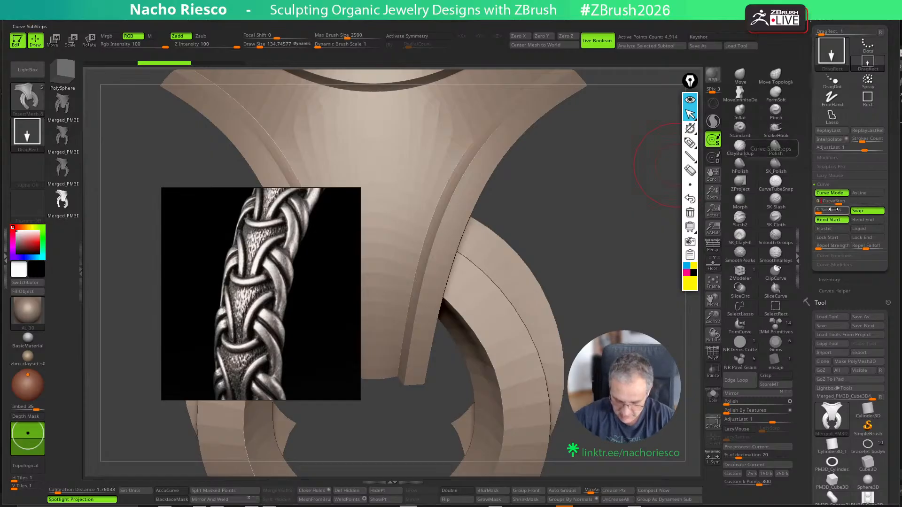
drag(512, 338, 632, 215)
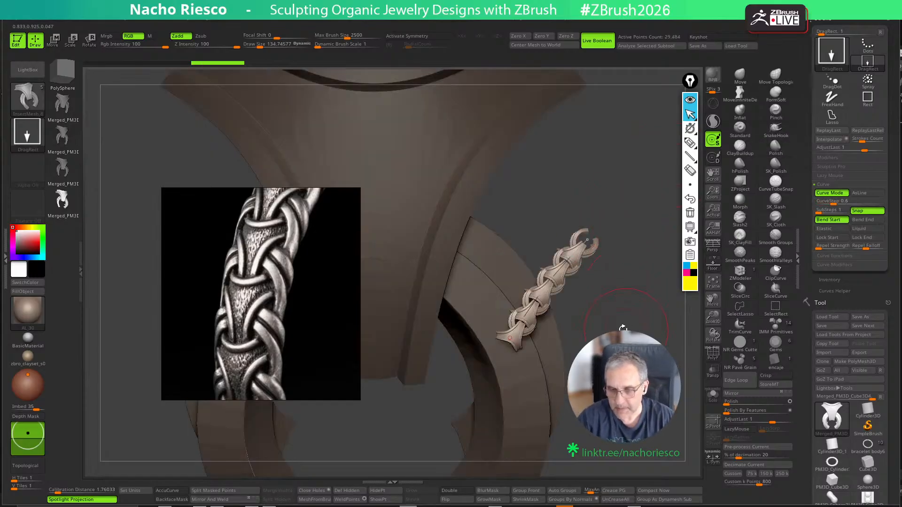
drag(623, 327, 657, 318)
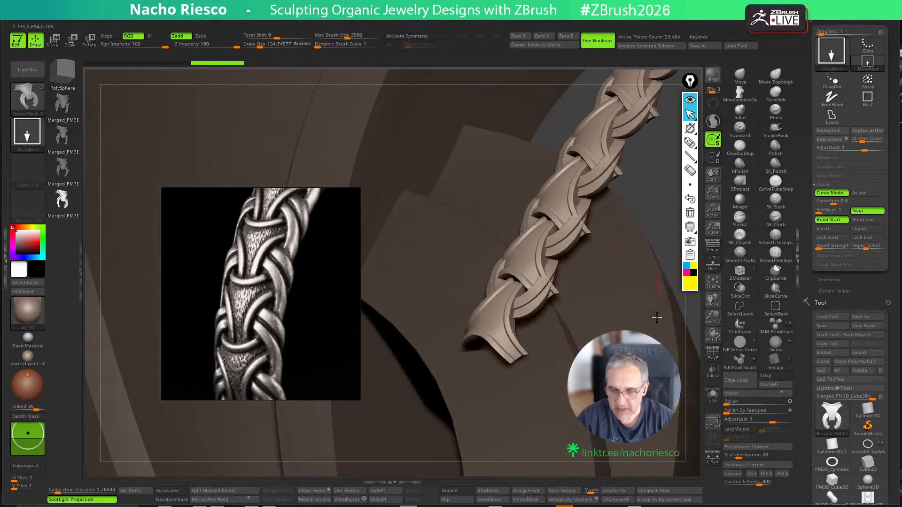
mouse_move(539, 287)
mouse_down()
mouse_move(581, 235)
mouse_move(546, 255)
mouse_move(564, 272)
mouse_move(592, 258)
mouse_up()
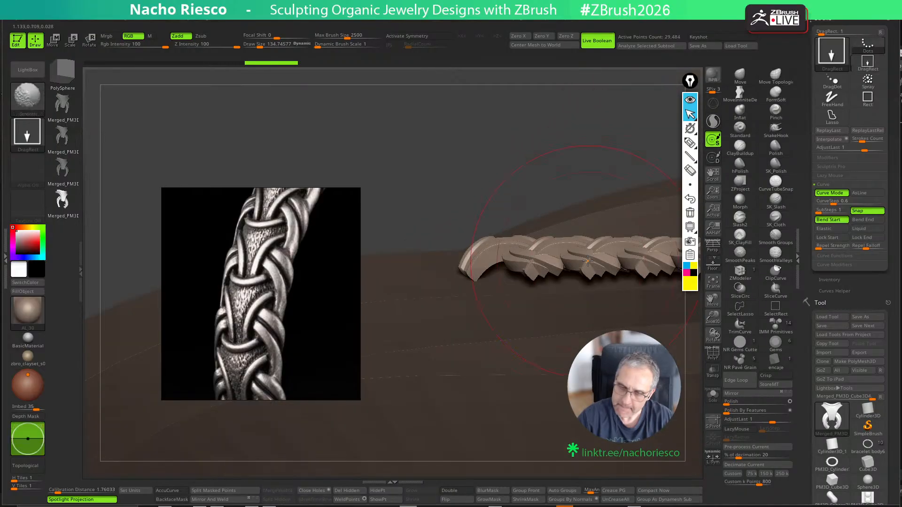
drag(588, 177, 611, 203)
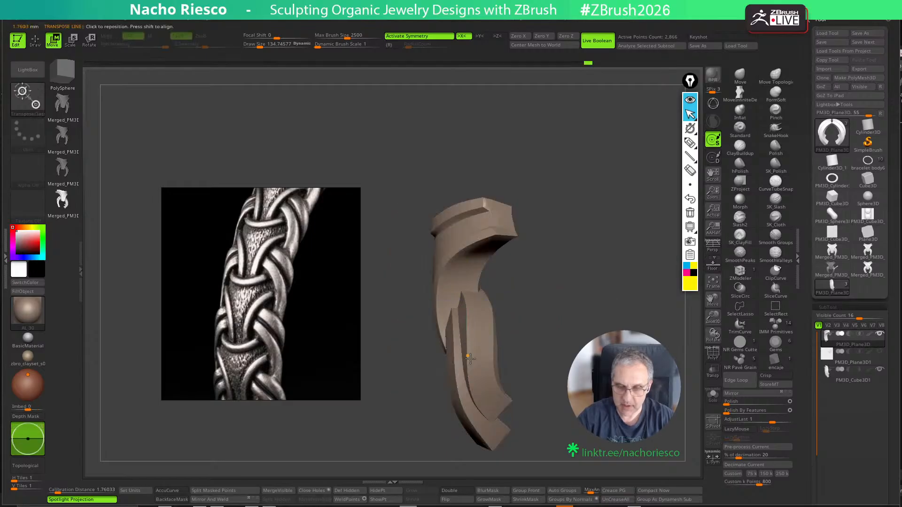
Return to the separate link parts and offset the central plate from the side strips in side view with a transpose line
mouse_move(446, 351)
mouse_down()
mouse_move(520, 358)
mouse_move(610, 306)
mouse_move(554, 324)
mouse_move(531, 305)
mouse_up()
key(r)
key(q)
key(s)
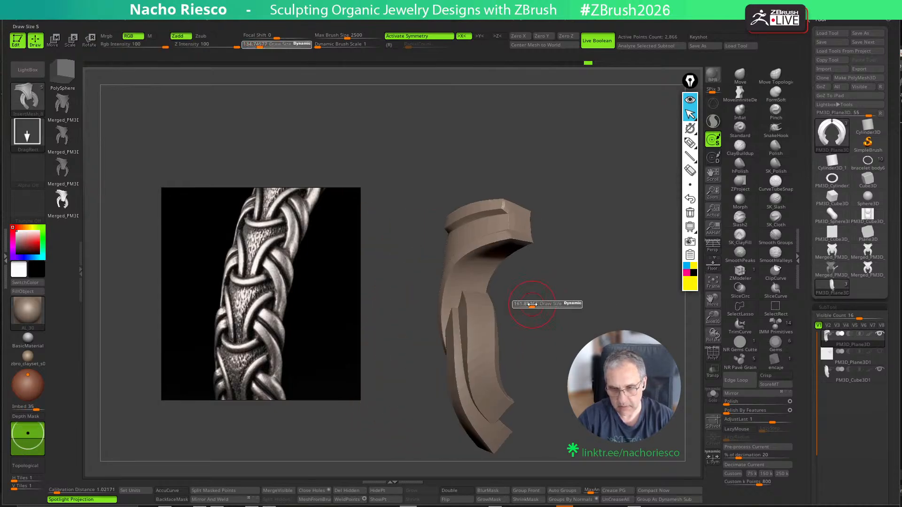
Choose the Move brush, size it to about 422, and make the central plate the active part
alt+click(469, 387)
key(s)
mouse_move(468, 389)
mouse_down()
mouse_move(465, 400)
mouse_move(439, 387)
mouse_up()
click(744, 75)
key(s)
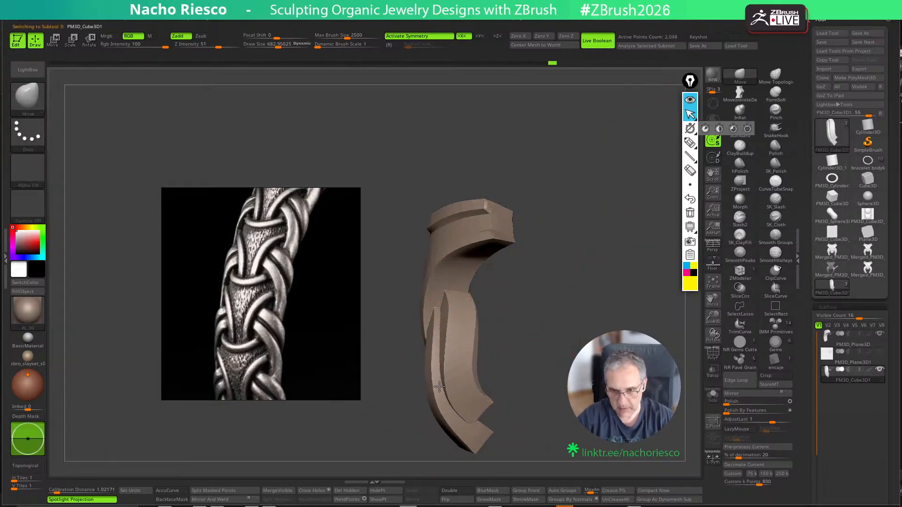
alt+click(490, 227)
mouse_move(524, 231)
mouse_down()
mouse_move(563, 274)
mouse_move(484, 247)
mouse_up()
key(s)
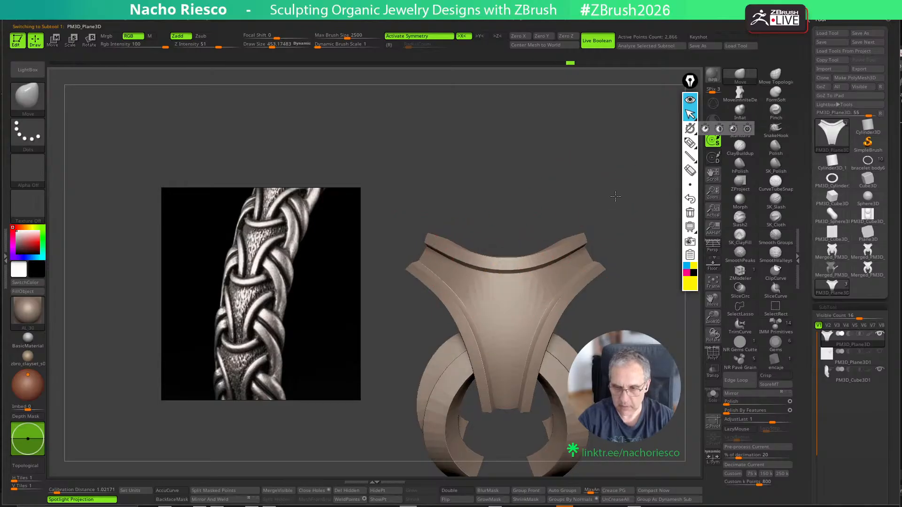
drag(620, 235, 598, 224)
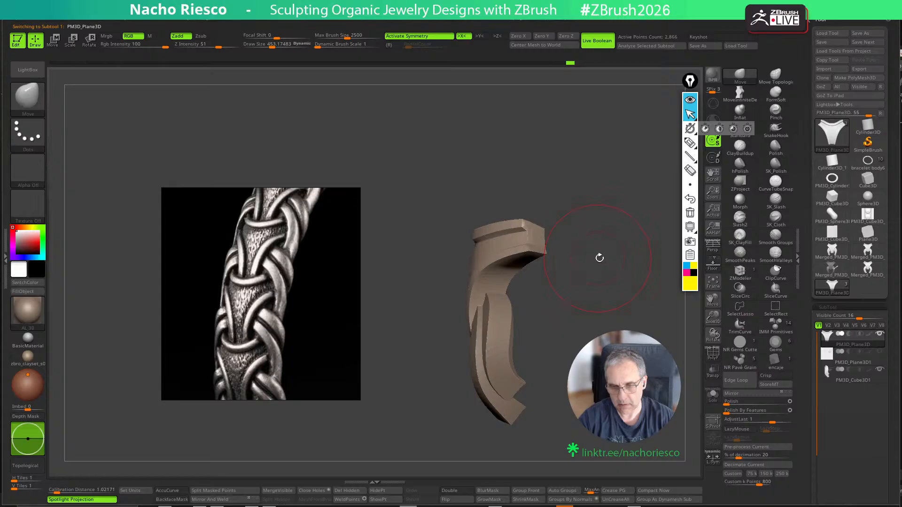
shift+drag(599, 258, 655, 242)
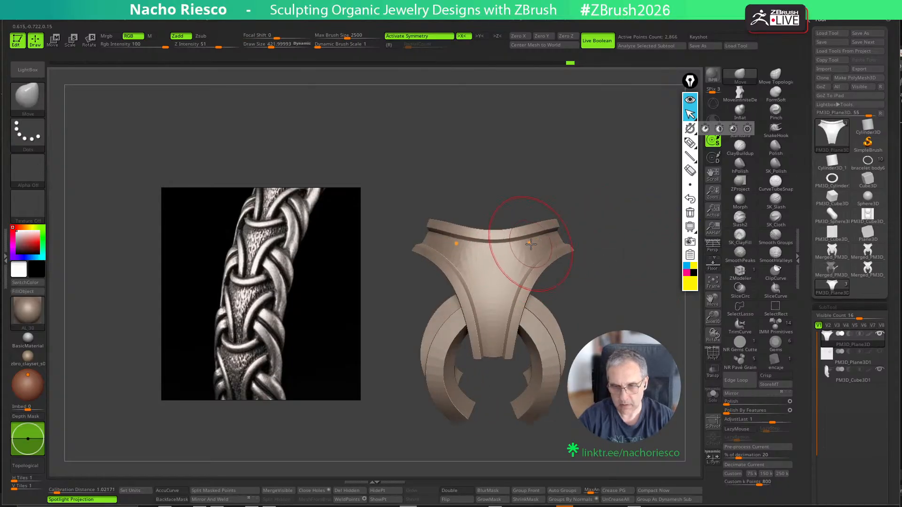
drag(583, 246, 612, 244)
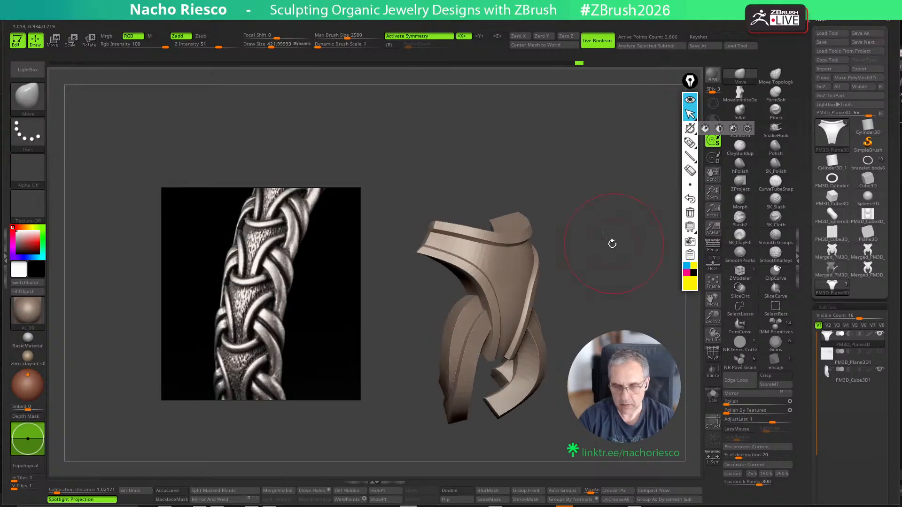
Smooth the central plate with Polish By Features and nudge its front surface slightly outward in side view
click(791, 411)
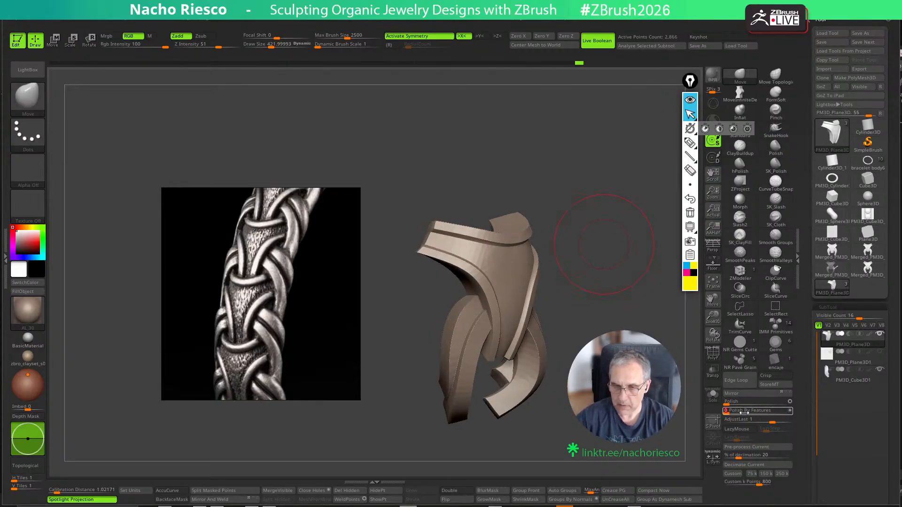
drag(744, 414, 750, 413)
mouse_move(672, 426)
shift+mouse_down()
mouse_move(659, 437)
mouse_move(657, 409)
mouse_move(657, 433)
mouse_move(638, 426)
shift+mouse_up()
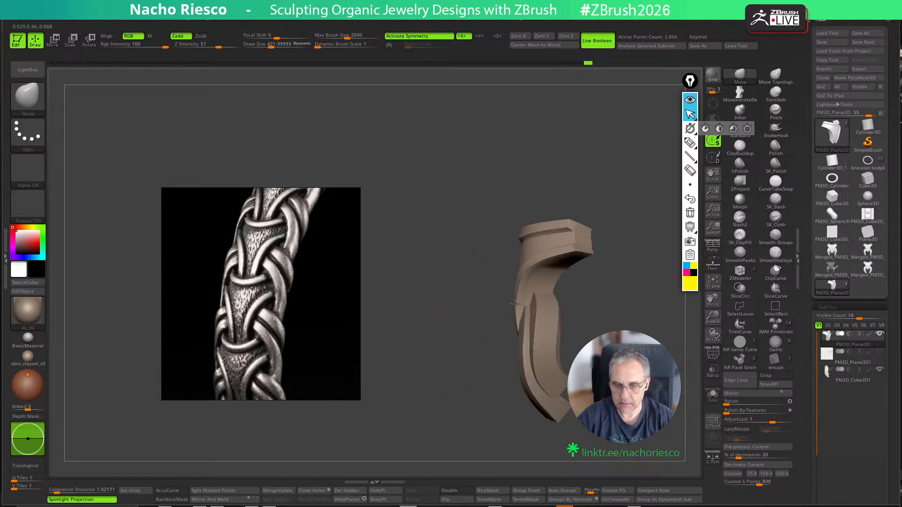
drag(515, 304, 513, 304)
Reshape the plate's curved profile seen end-on with progressively smaller Move strokes, and quick-save the project
mouse_move(628, 308)
mouse_down()
mouse_move(648, 311)
mouse_move(606, 316)
mouse_up()
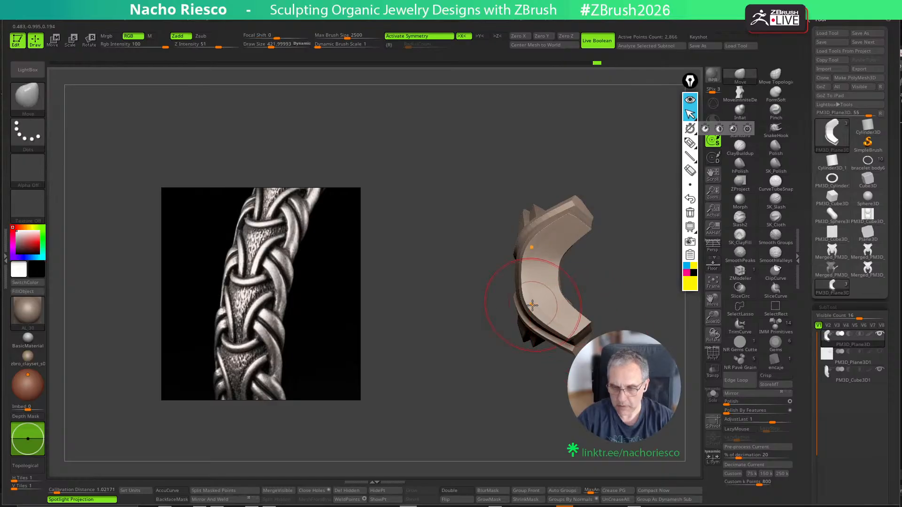
drag(538, 306, 539, 303)
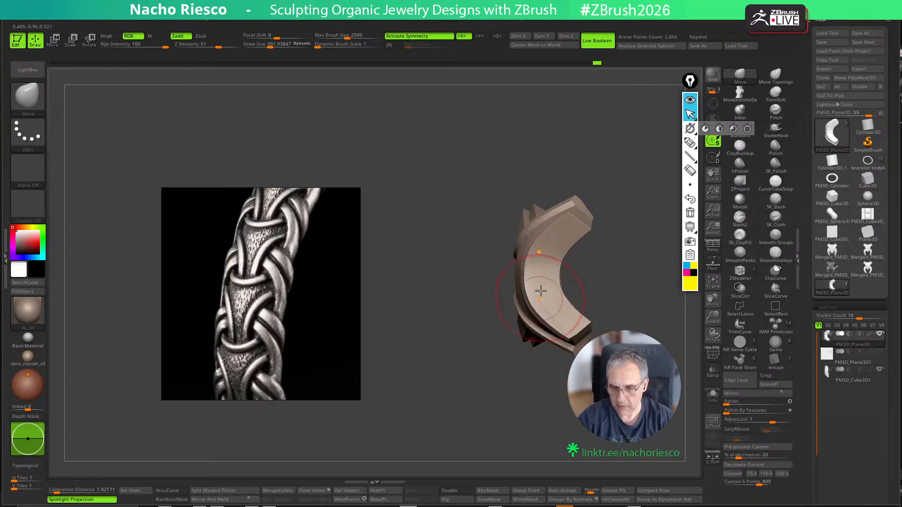
key(bracketleft)
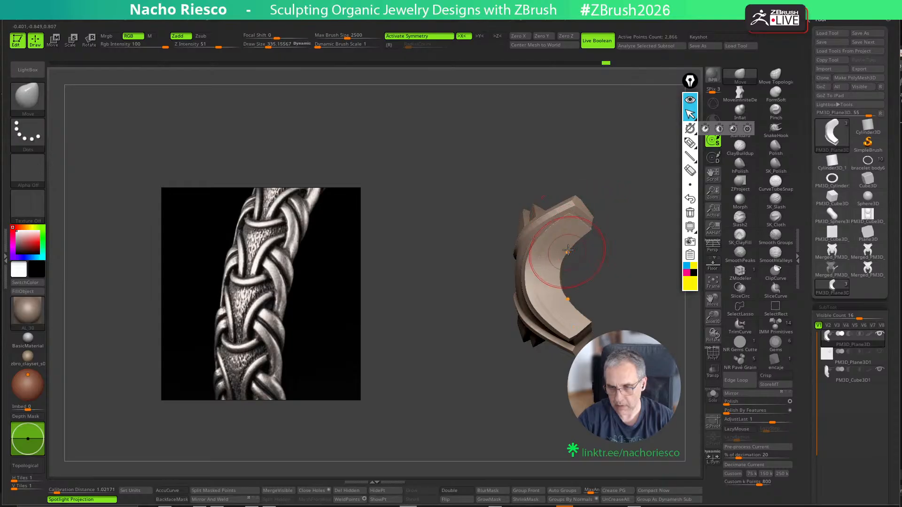
drag(572, 238, 570, 240)
key(s)
drag(564, 282, 563, 282)
drag(559, 277, 557, 276)
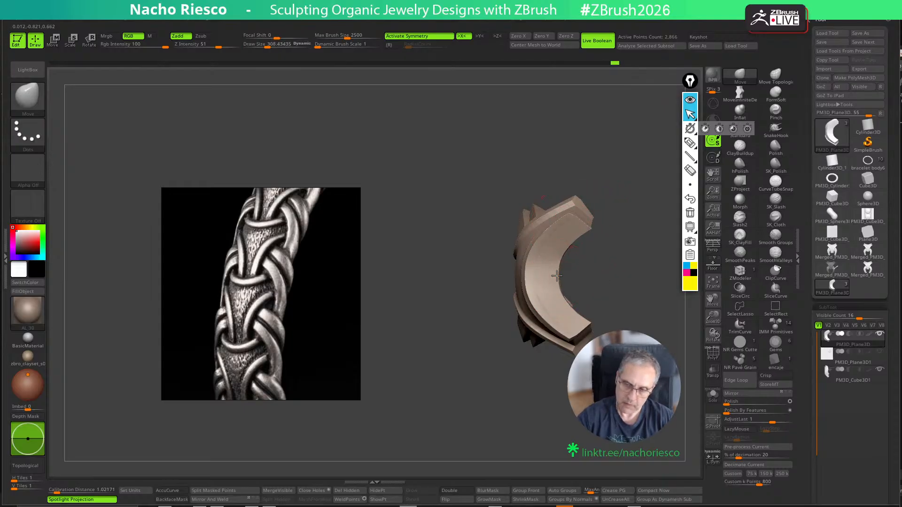
drag(573, 336, 571, 331)
mouse_move(628, 301)
mouse_down()
mouse_move(663, 304)
mouse_move(643, 346)
mouse_move(685, 359)
mouse_move(652, 404)
mouse_move(599, 279)
mouse_move(596, 288)
mouse_up()
click(674, 8)
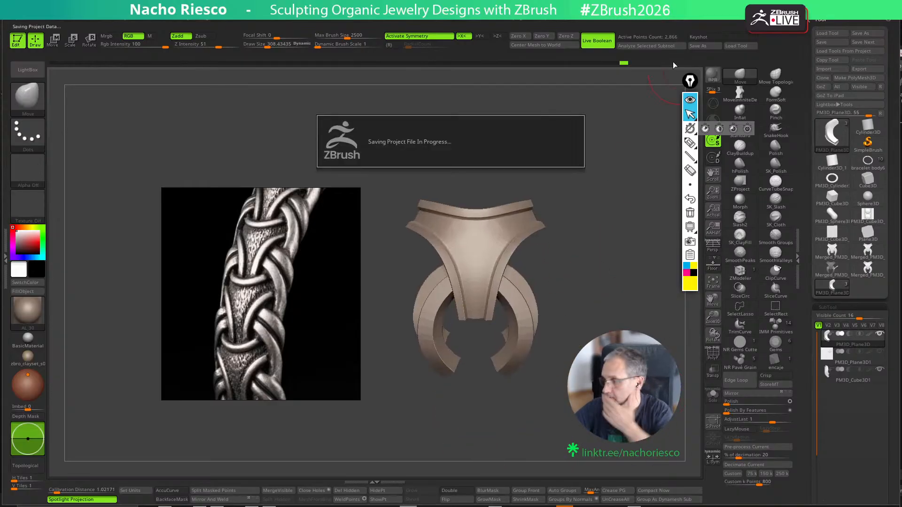
Merge the visible link parts into a single tool and select the merged link
drag(807, 395, 807, 322)
drag(811, 364, 827, 321)
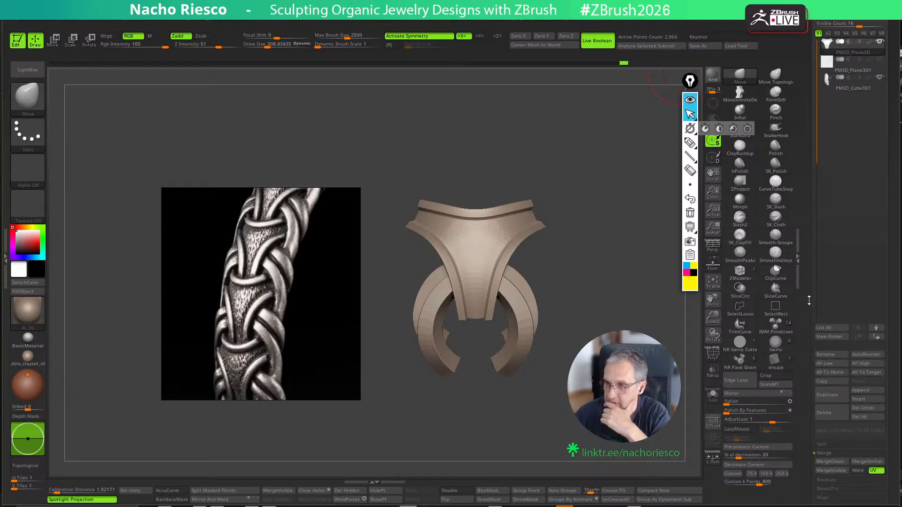
drag(810, 299, 806, 391)
click(841, 217)
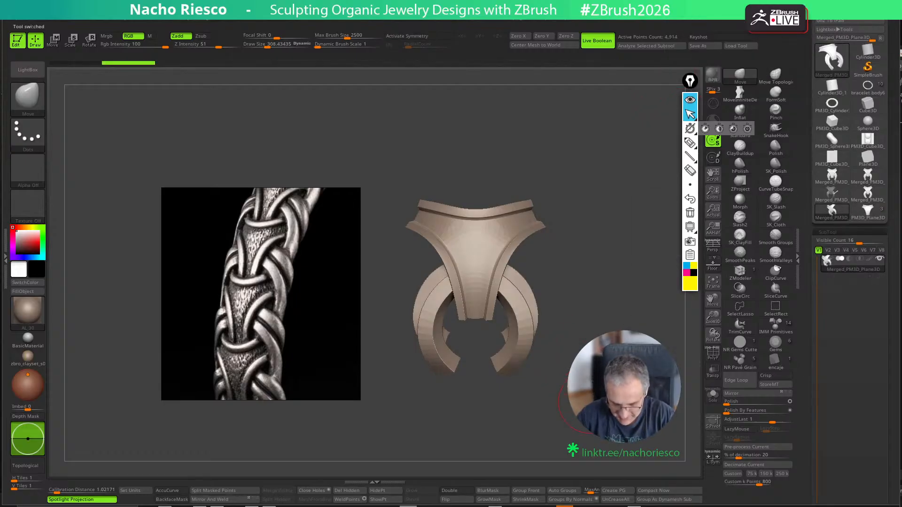
Append the merged link as another mesh to the InsertMesh_8 brush
key(b)
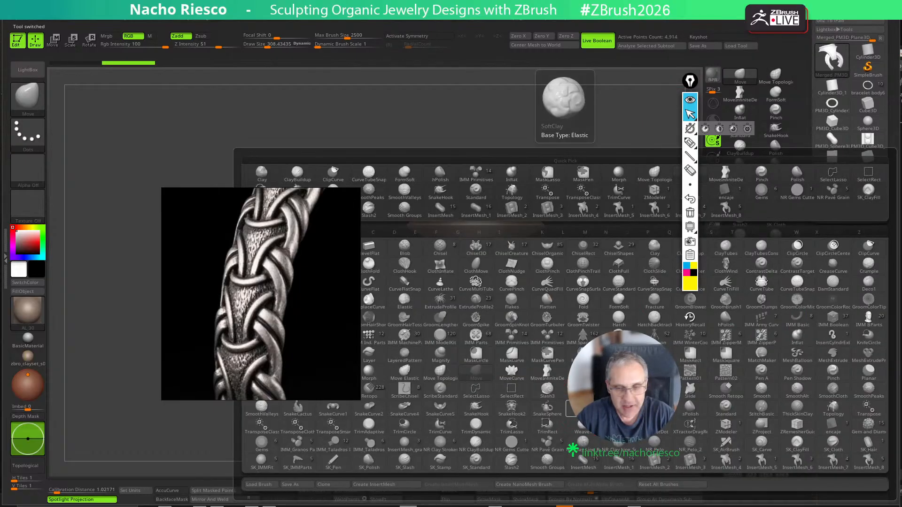
click(729, 211)
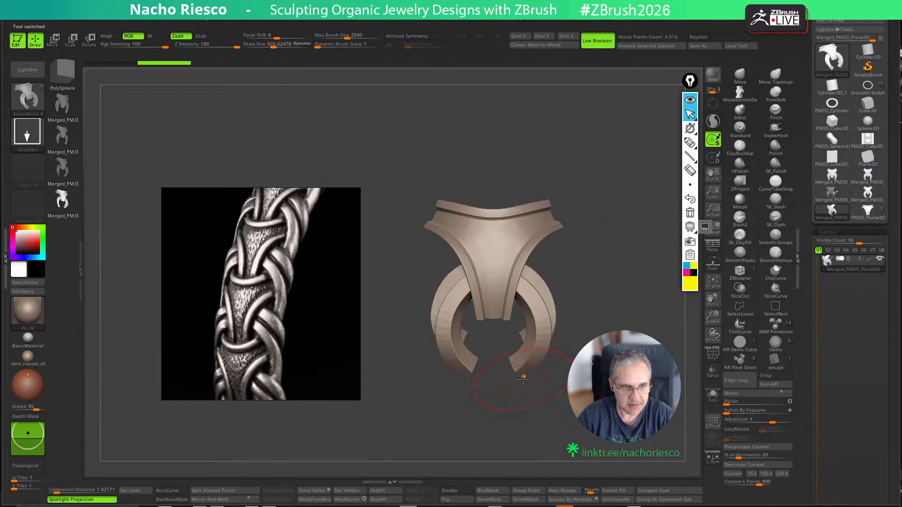
key(b)
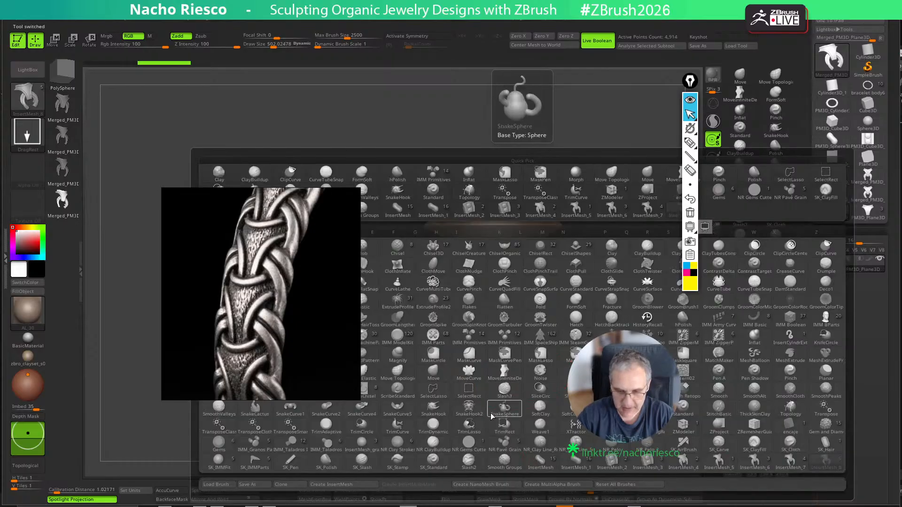
click(343, 486)
click(513, 314)
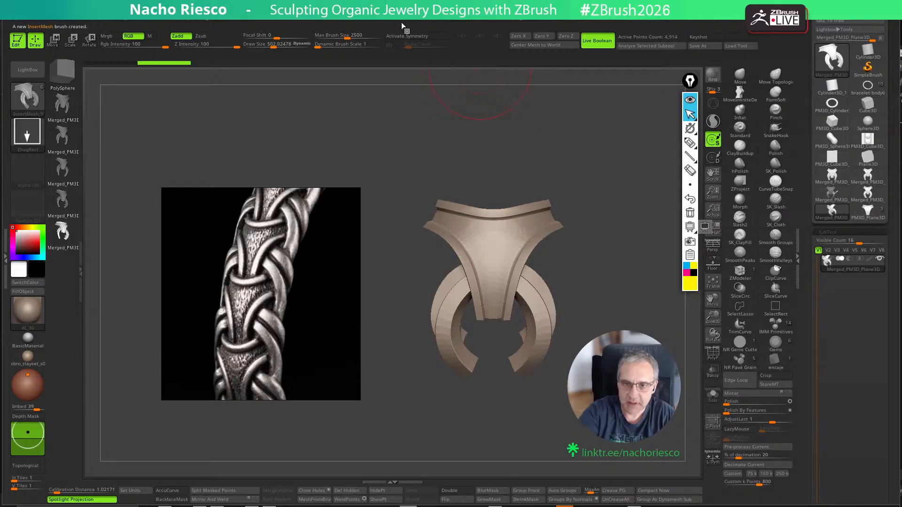
Enable Curve Mode for the new InsertMesh brush, draw a test curve at about 322 Draw Size, and undo it
click(419, 30)
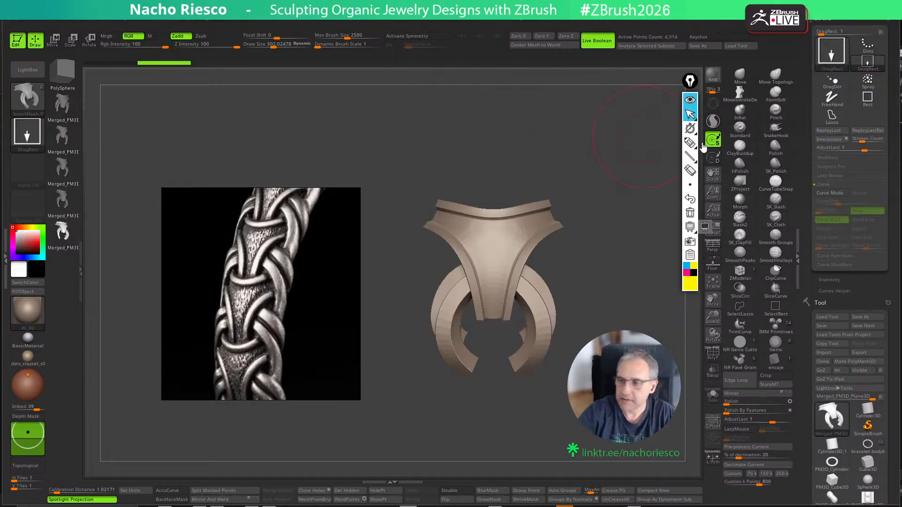
click(835, 195)
mouse_move(601, 285)
alt+mouse_down()
mouse_move(640, 276)
mouse_move(572, 342)
alt+mouse_up()
key(s)
drag(516, 342, 513, 342)
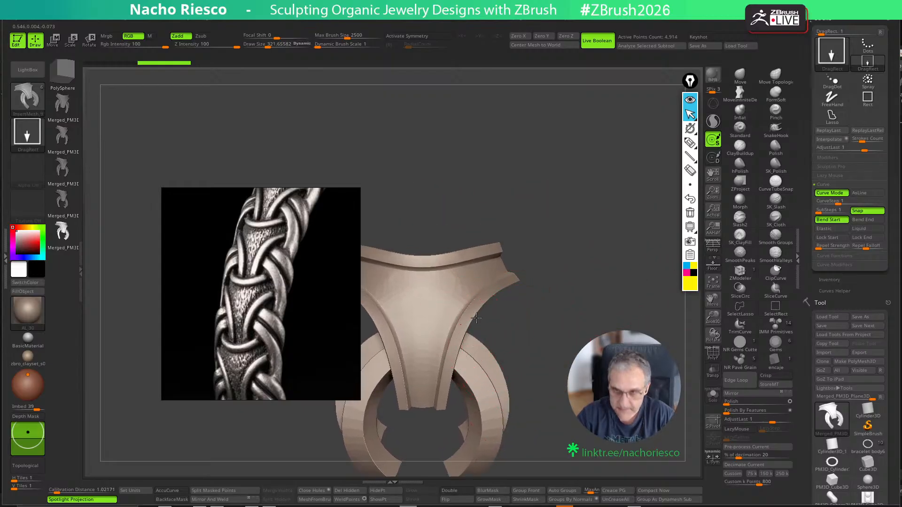
mouse_move(477, 318)
mouse_down()
mouse_move(586, 263)
mouse_move(628, 311)
mouse_up()
key(ctrl+z)
Set the brush's curve step to 0.6, draw test chains from the plate's flared corner, and undo them
click(841, 202)
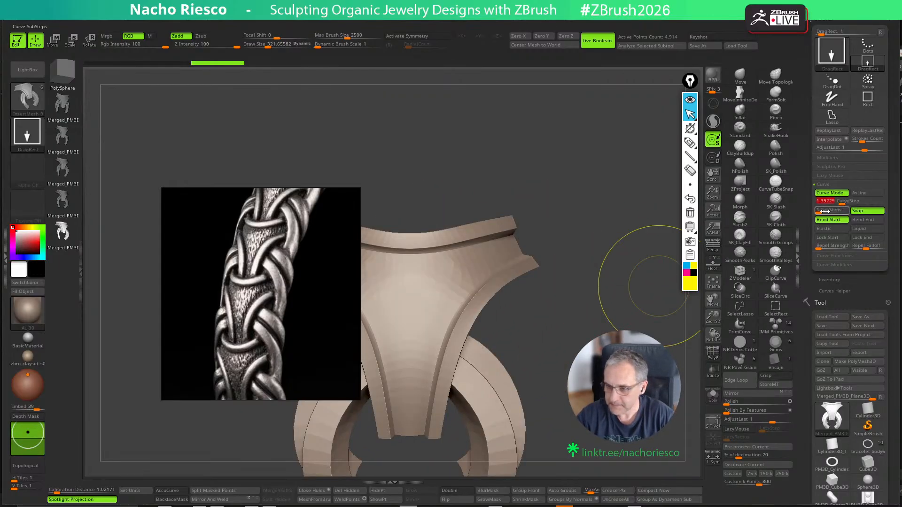
drag(475, 283, 608, 232)
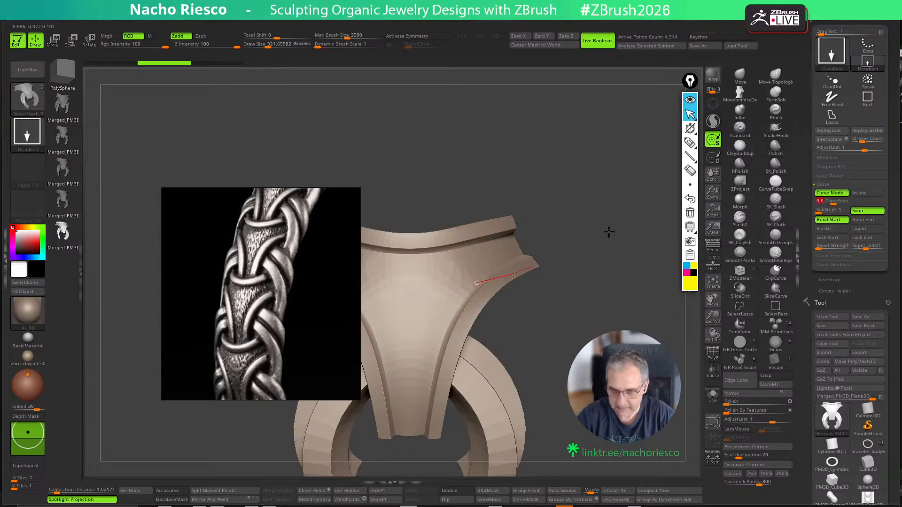
mouse_move(616, 313)
mouse_down()
mouse_move(608, 328)
mouse_move(616, 307)
mouse_move(626, 370)
mouse_up()
drag(479, 281, 694, 311)
shift+drag(626, 371, 575, 345)
key(ctrl+z)
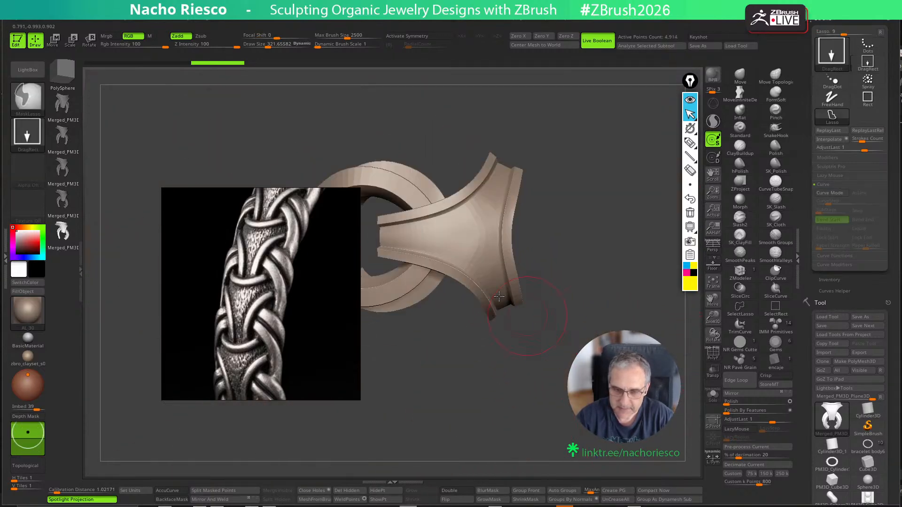
Draw a long vertical test chain over the sideways link and inspect how the repeated links interlock
drag(458, 231, 456, 467)
mouse_move(570, 350)
alt+mouse_down()
mouse_move(610, 271)
mouse_move(612, 329)
mouse_move(550, 326)
mouse_move(593, 324)
mouse_move(646, 350)
mouse_move(613, 409)
mouse_move(609, 437)
mouse_move(540, 372)
alt+mouse_up()
drag(613, 422, 591, 409)
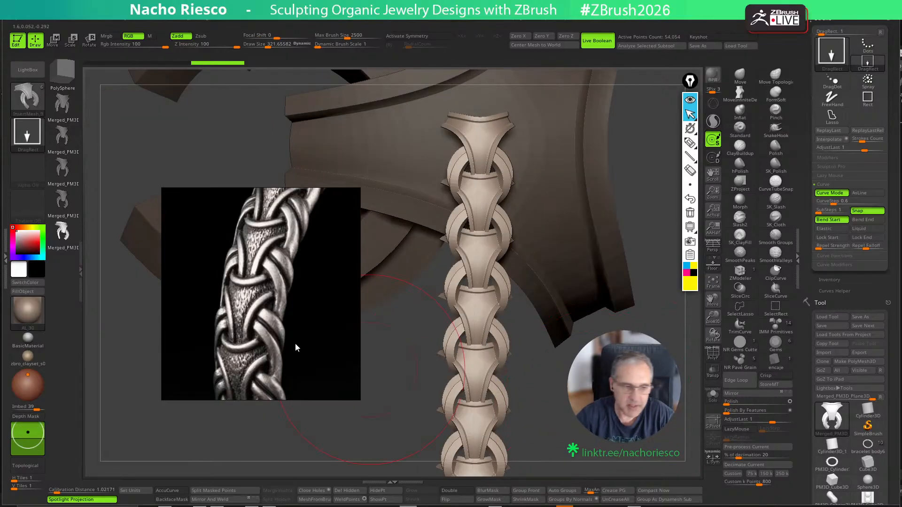
Replace the test chain with one drawn from the brush's previous link mesh, compare the interlacing, and undo it
click(63, 201)
key(ctrl+z)
drag(483, 197, 483, 416)
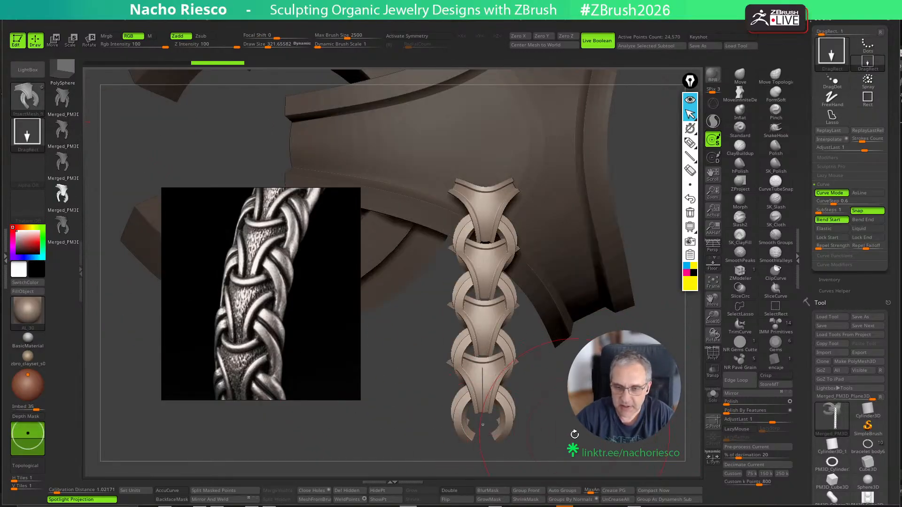
mouse_move(573, 433)
mouse_down()
mouse_move(623, 422)
mouse_move(538, 433)
mouse_move(554, 435)
mouse_move(543, 420)
mouse_up()
key(ctrl+z)
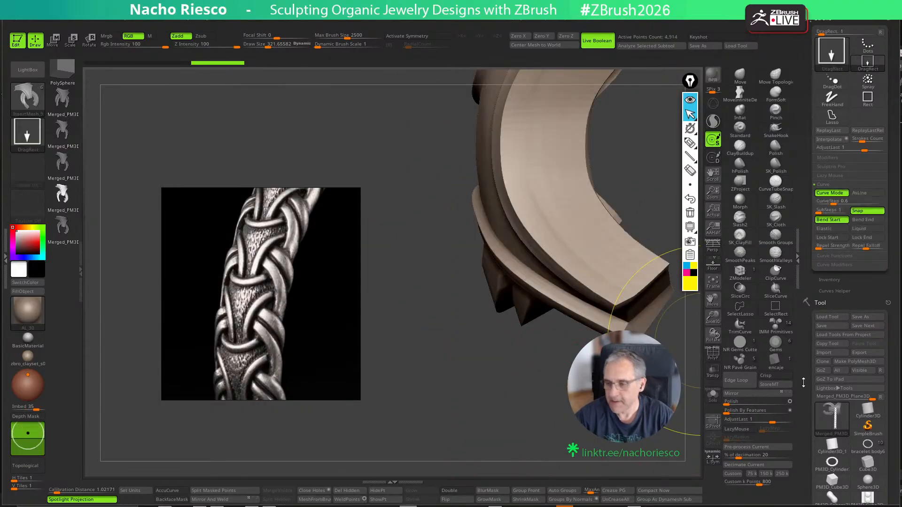
Return to the separate link parts and tilt the central plate slightly outward in side view with a transpose line
drag(810, 404, 809, 259)
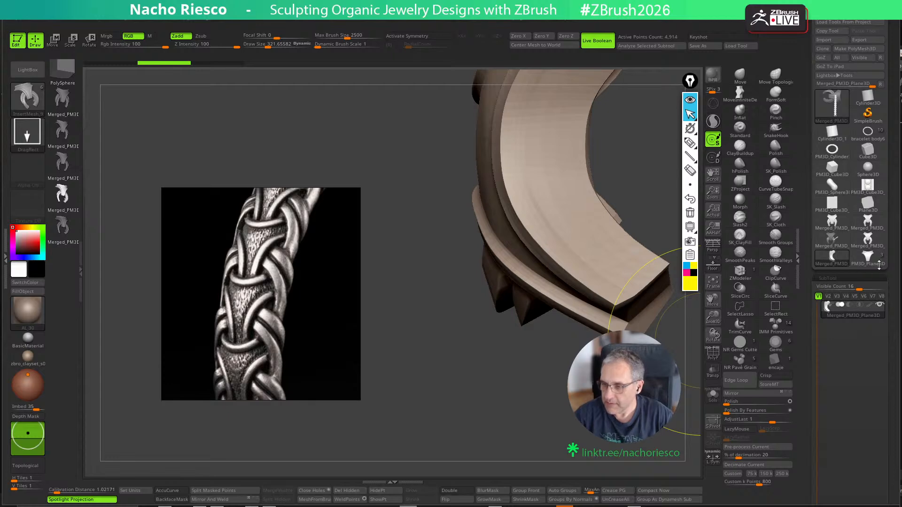
click(877, 263)
mouse_move(643, 413)
ctrl+right_down()
mouse_move(642, 348)
mouse_move(647, 418)
mouse_move(612, 370)
mouse_move(588, 364)
ctrl+right_up()
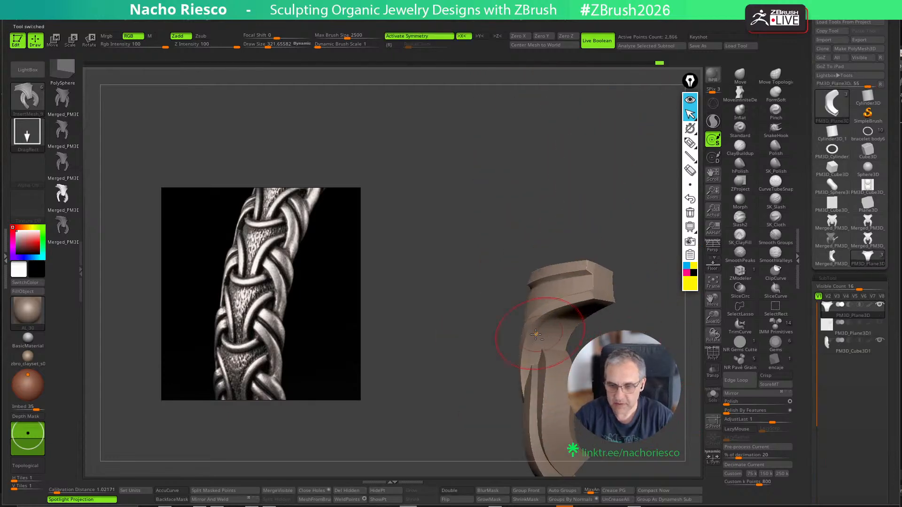
key(w)
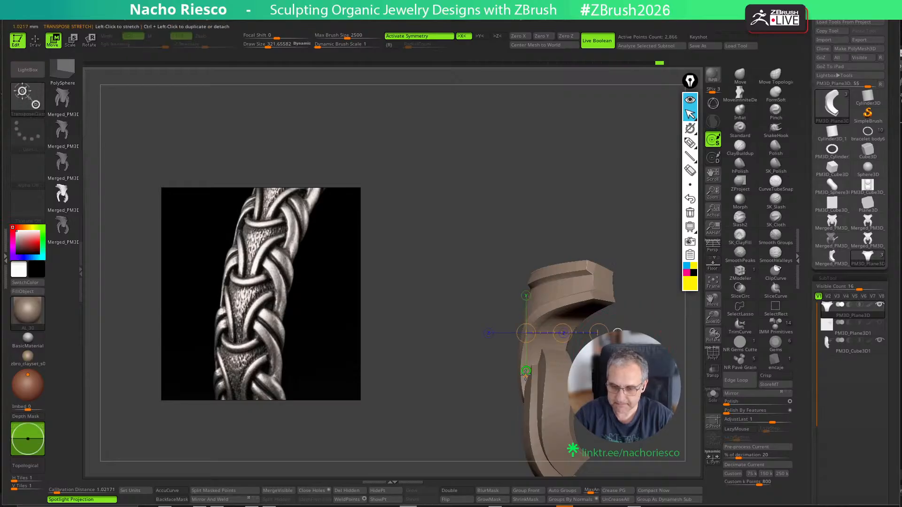
drag(549, 350, 574, 360)
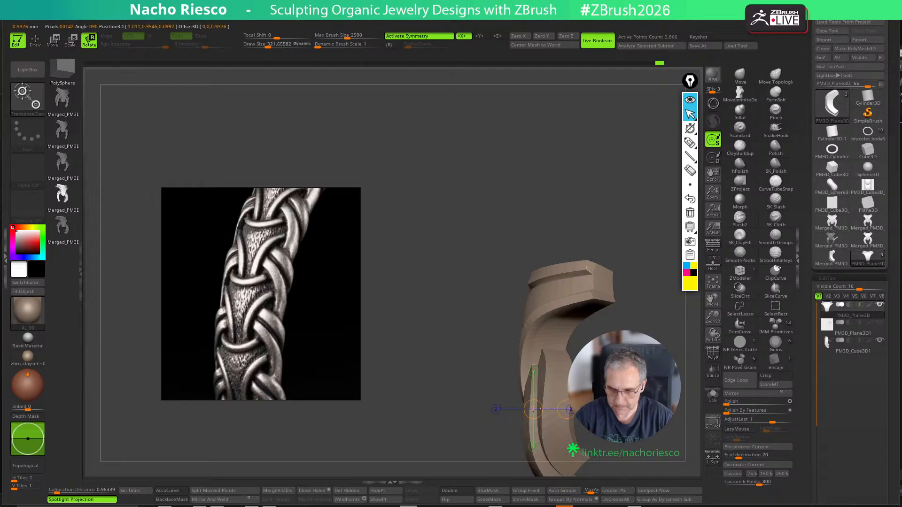
drag(566, 410, 566, 399)
key(q)
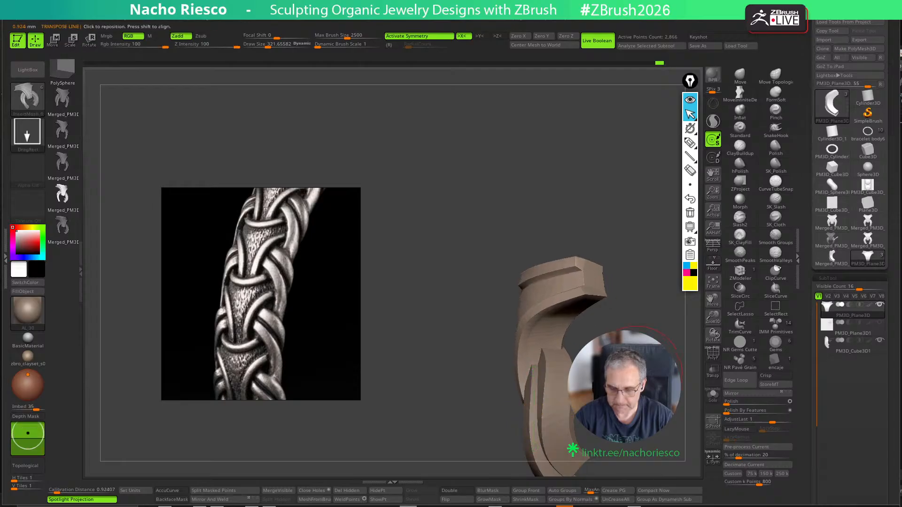
Reorder the central plate's subtool so it sits directly above the side strips' subtool, and merge the two into one link
alt+drag(572, 466, 546, 380)
alt+click(524, 383)
drag(564, 441, 625, 372)
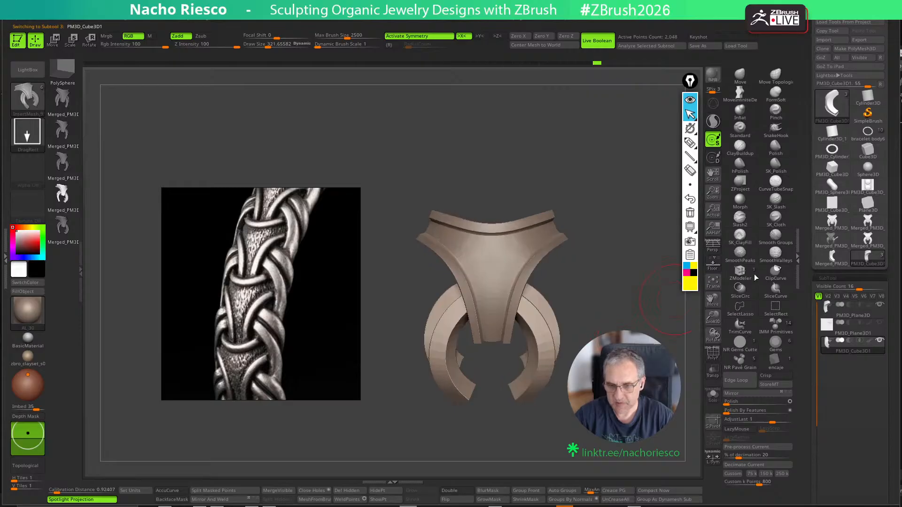
drag(807, 424, 837, 314)
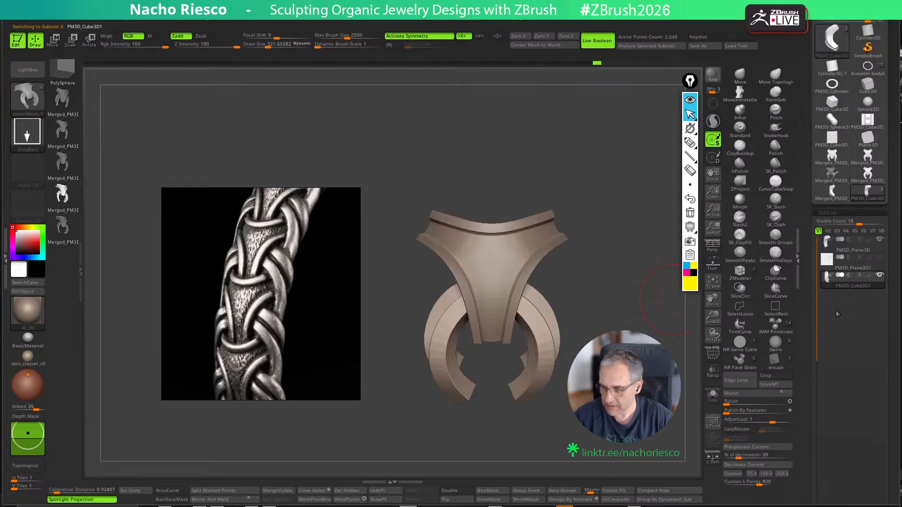
click(876, 253)
scroll(811, 436, down, 3)
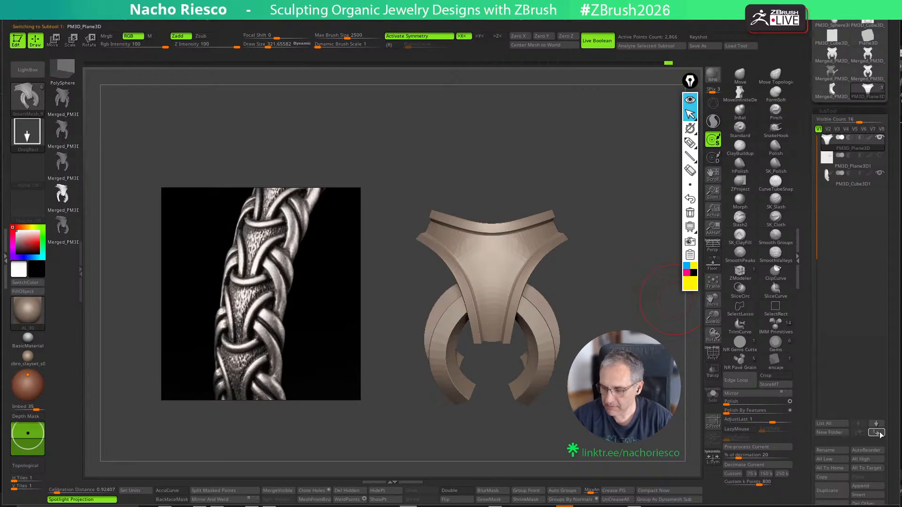
scroll(866, 433, down, 3)
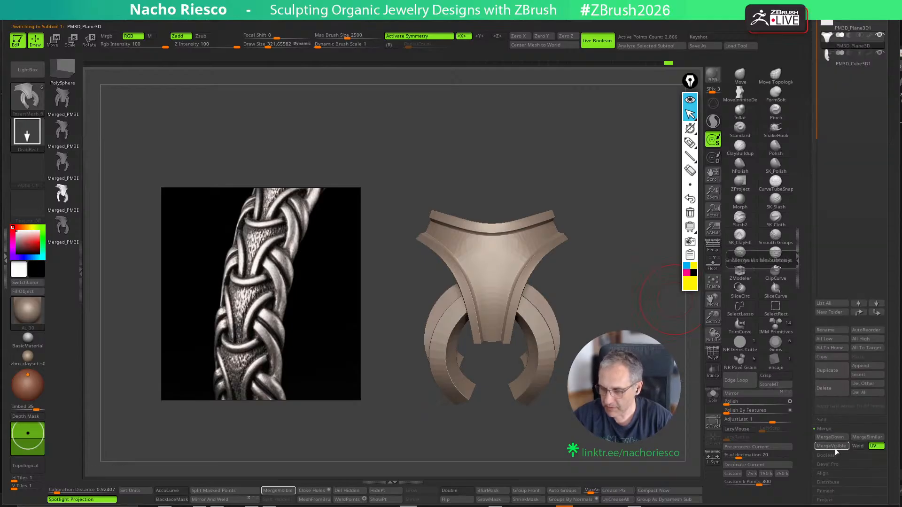
click(833, 447)
Duplicate the merged link straight upward so the copy interlocks with the original, keeping the original masked
key(w)
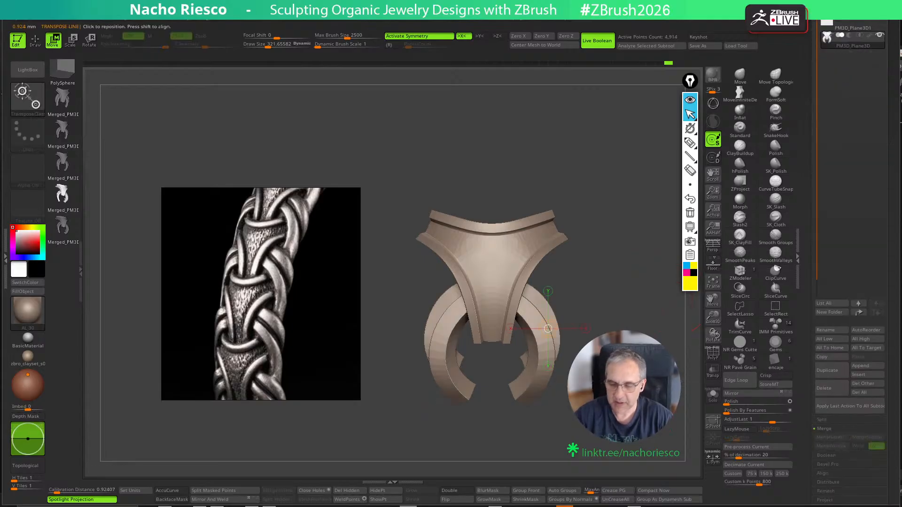
key(y)
ctrl+drag(548, 383, 546, 285)
key(q)
mouse_move(625, 280)
mouse_down()
mouse_move(589, 282)
mouse_move(684, 268)
mouse_move(639, 272)
mouse_move(642, 305)
mouse_move(618, 290)
mouse_move(644, 237)
mouse_up()
Pull the lower ends of the upper link's side strips inward and up with the Move Topological brush, checking the overlap from several angles
click(775, 76)
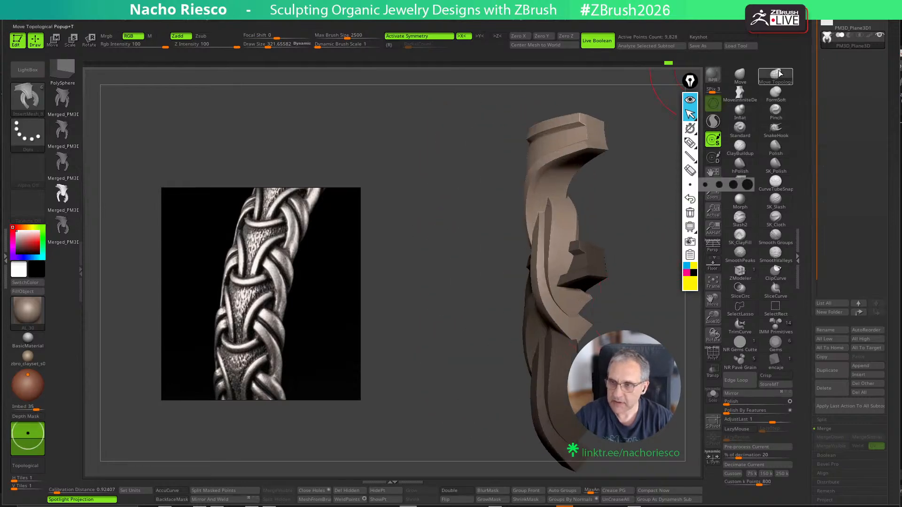
shift+drag(610, 288, 590, 288)
key(s)
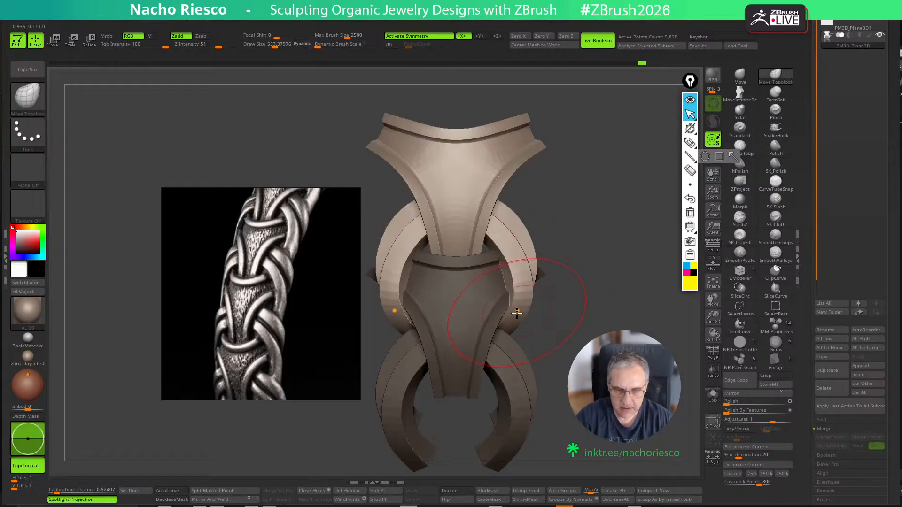
mouse_move(517, 313)
mouse_down()
mouse_move(542, 317)
mouse_move(511, 306)
mouse_move(508, 279)
mouse_up()
drag(596, 252, 663, 256)
alt+drag(609, 291, 474, 311)
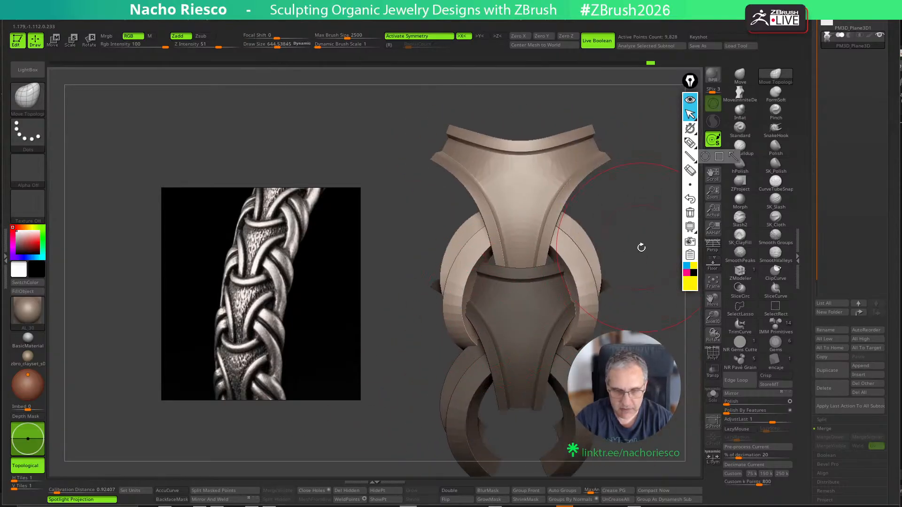
drag(641, 248, 525, 318)
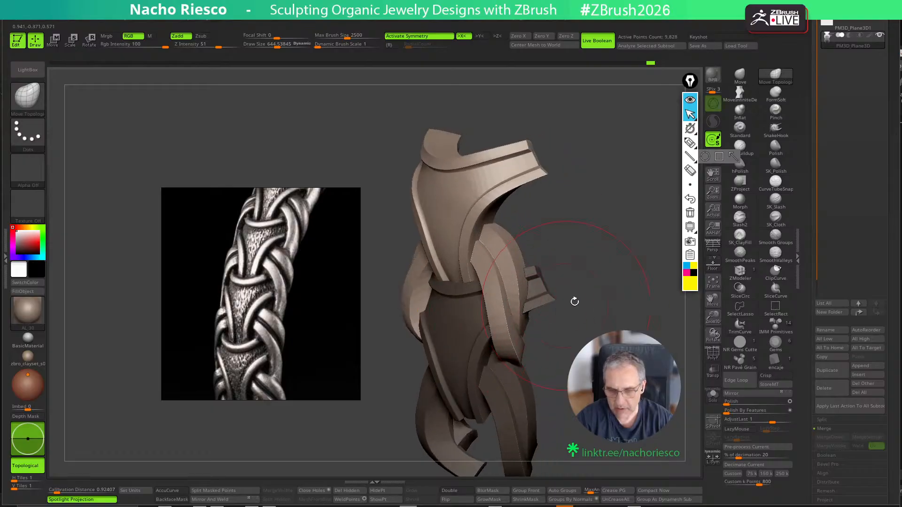
drag(575, 301, 634, 285)
Nudge the outer edges of the upper link's side strips slightly inward with Move Topological at a draw size of about 784
click(738, 81)
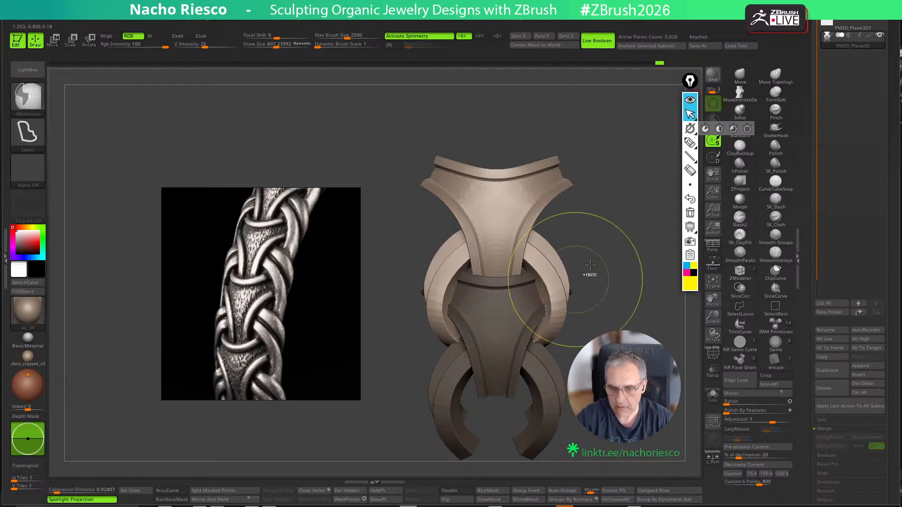
click(776, 75)
drag(563, 295, 554, 297)
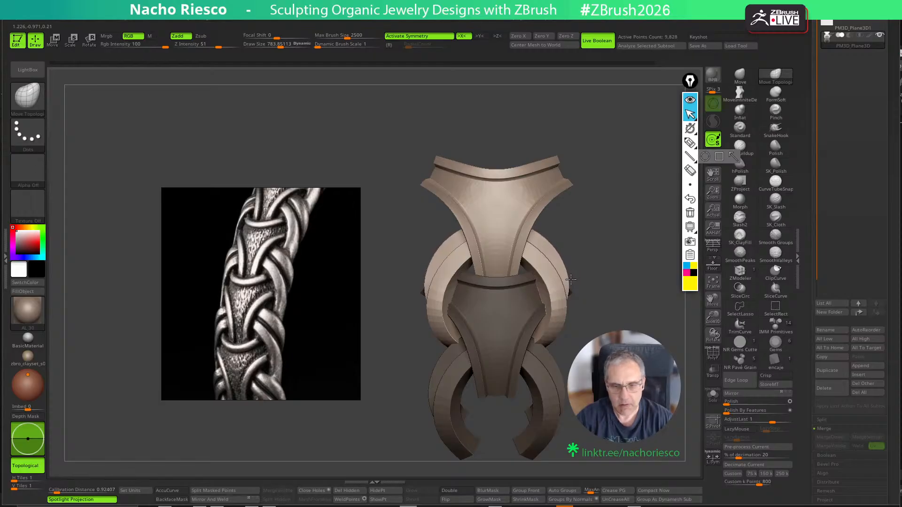
drag(597, 253, 603, 295)
Duplicate the upper link about 1.93 units upward as a third link in the chain, and return to the Move Topological brush
key(w)
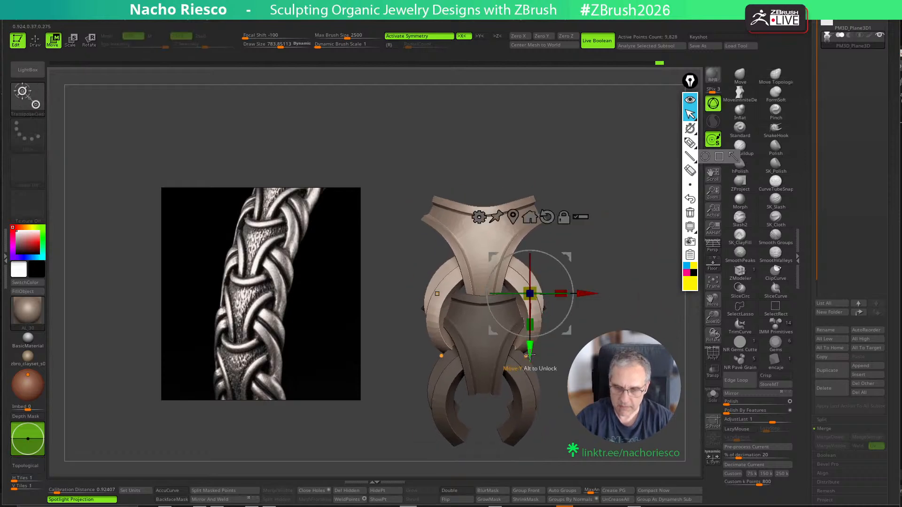
ctrl+drag(530, 354, 530, 266)
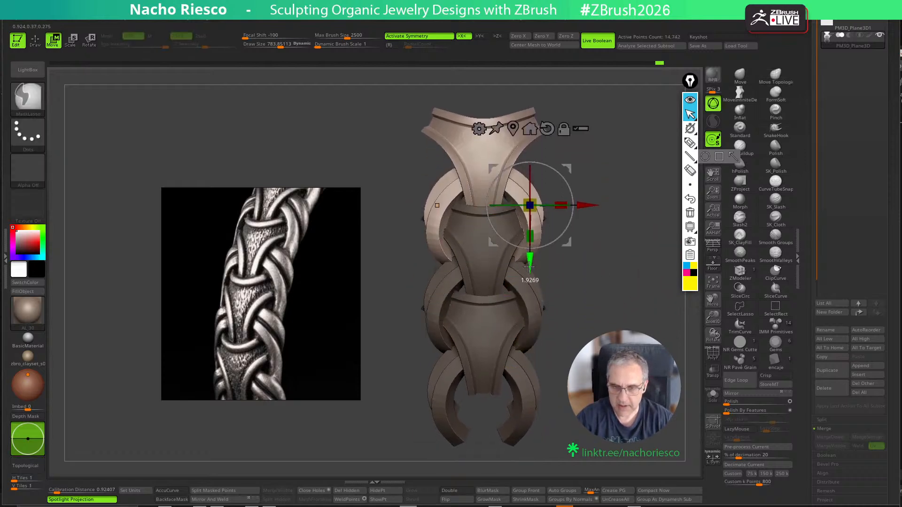
key(b)
key(m)
key(t)
key(q)
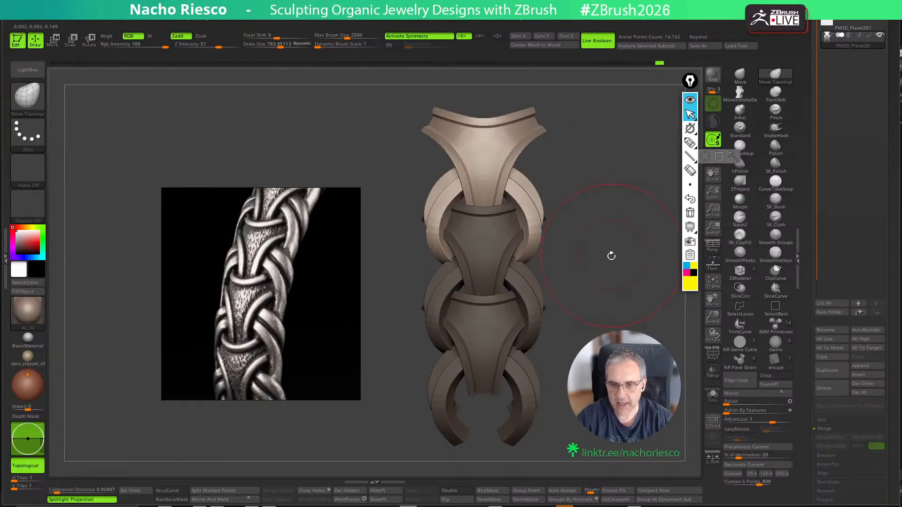
alt+drag(611, 256, 604, 284)
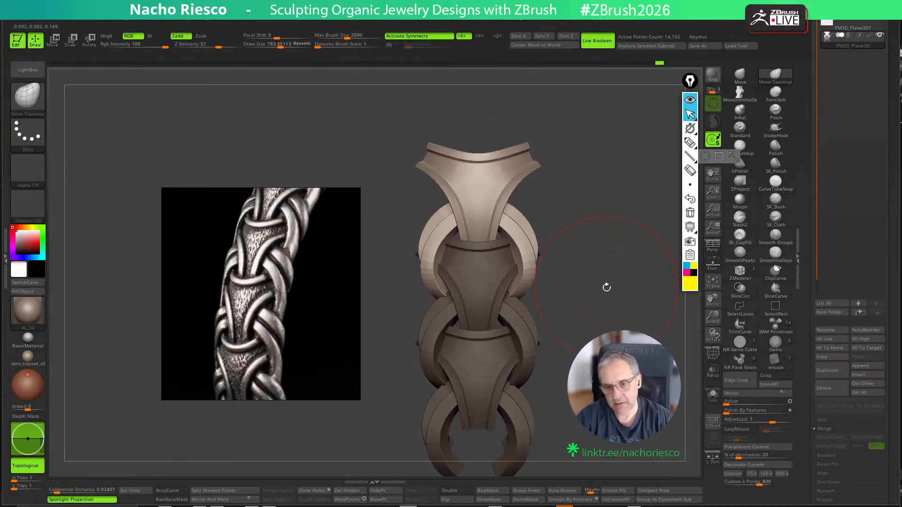
Undo the stacked link copies and duplicate the single link upward along Y by about 1.92 so it interlocks
key(ctrl+z)
mouse_move(606, 288)
alt+mouse_down()
mouse_move(600, 308)
mouse_move(589, 292)
mouse_move(580, 298)
mouse_move(612, 272)
alt+mouse_up()
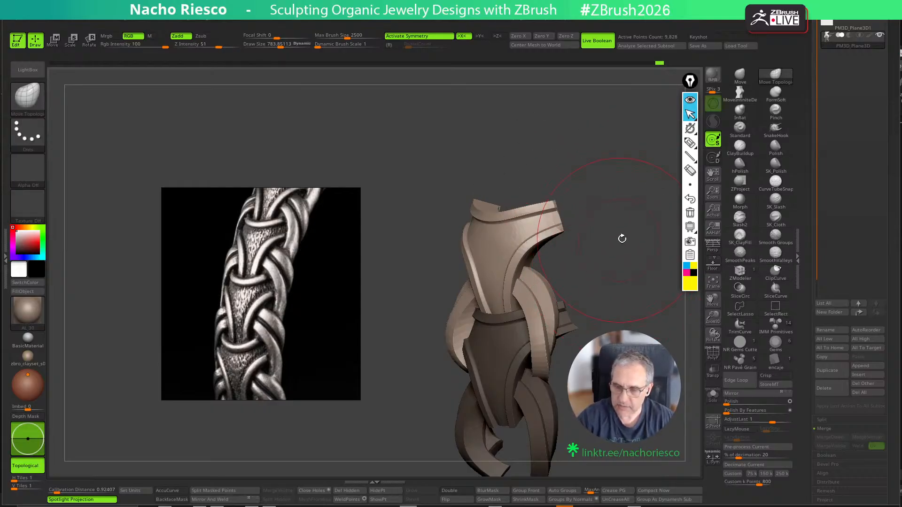
mouse_move(622, 239)
shift+mouse_down()
mouse_move(653, 235)
mouse_move(638, 249)
mouse_move(594, 243)
mouse_move(568, 254)
mouse_move(620, 245)
mouse_move(606, 237)
mouse_move(608, 226)
mouse_move(593, 319)
shift+mouse_up()
key(ctrl+shift)
key(w)
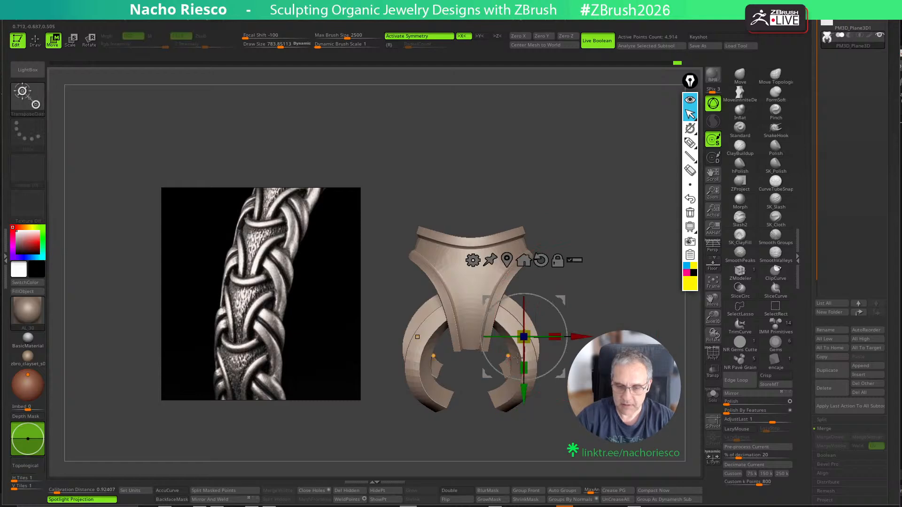
ctrl+drag(524, 390, 524, 294)
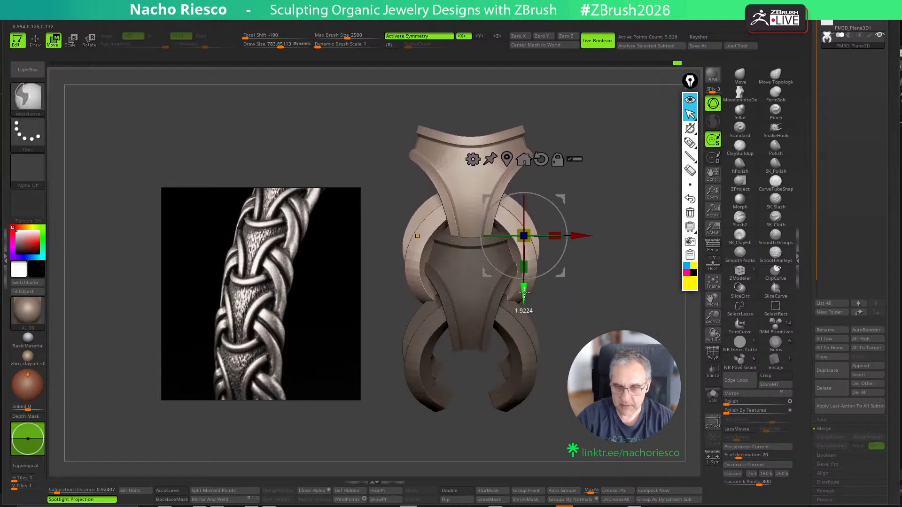
key(q)
mouse_move(630, 269)
mouse_down()
mouse_move(606, 276)
mouse_move(622, 273)
mouse_up()
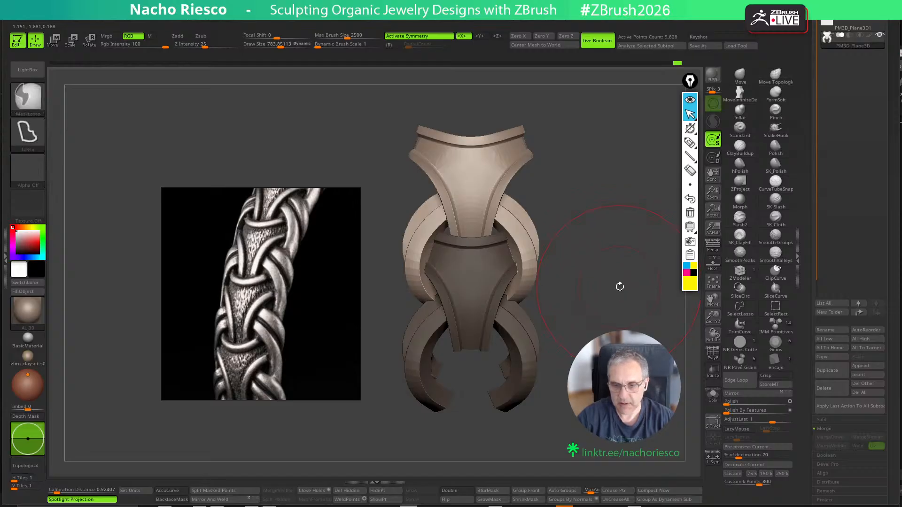
Reduce the Move Topological draw size to about 536 and adjust the upper link's side profile
mouse_move(620, 289)
mouse_down()
mouse_move(582, 288)
mouse_move(609, 289)
mouse_move(645, 267)
mouse_move(620, 282)
mouse_move(606, 272)
mouse_up()
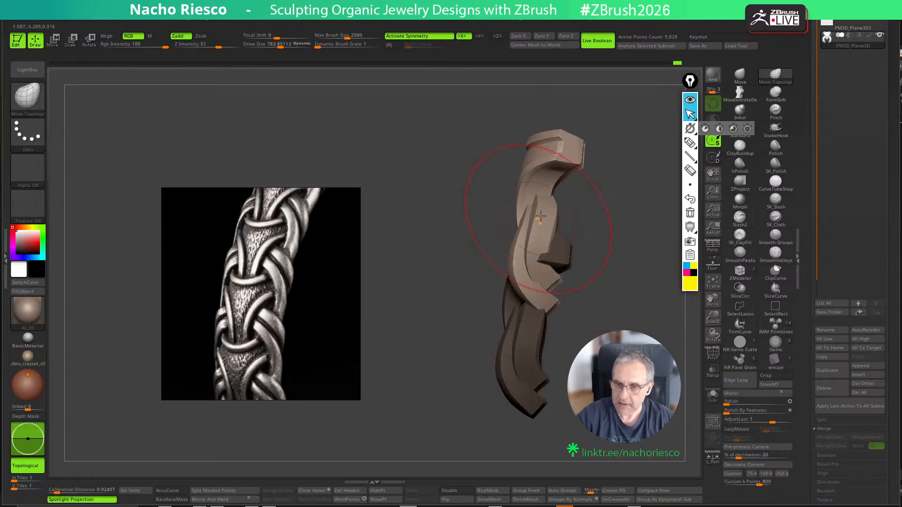
key(s)
drag(533, 214, 526, 213)
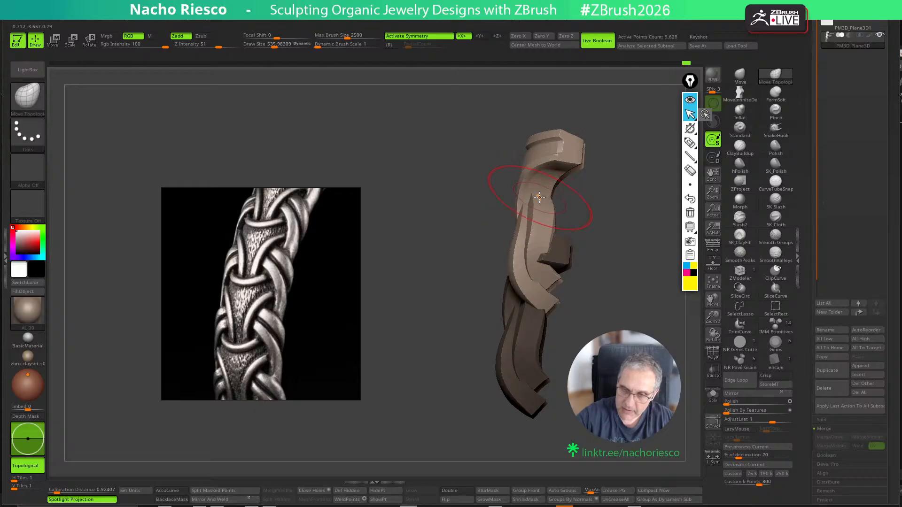
Hide the masked lower link and delete the hidden geometry, keeping only the edited link
drag(588, 254, 454, 454)
click(381, 491)
click(348, 491)
Try duplicating the remaining link upward along Y to check the chain, then undo the copy
key(w)
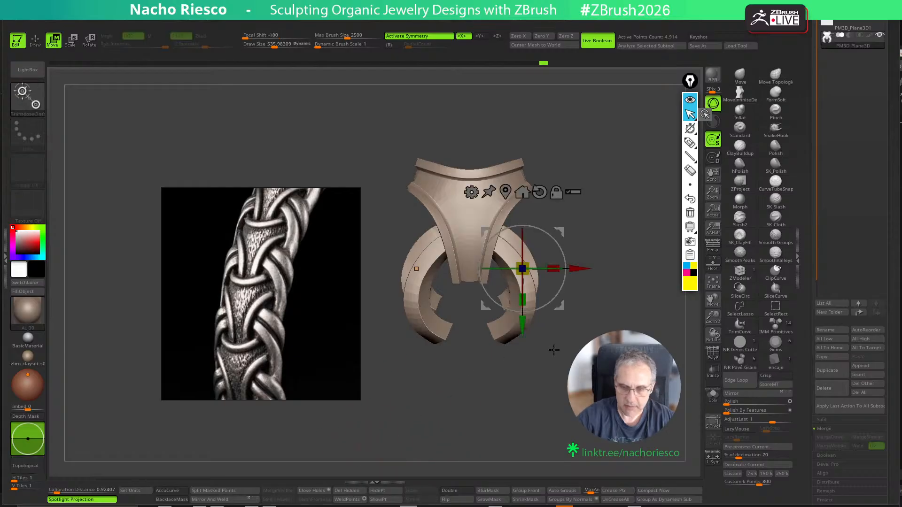
alt+drag(554, 350, 538, 399)
mouse_move(505, 368)
ctrl+mouse_down()
mouse_move(505, 272)
mouse_move(618, 262)
mouse_move(602, 270)
mouse_move(612, 276)
ctrl+mouse_up()
key(q)
key(ctrl)
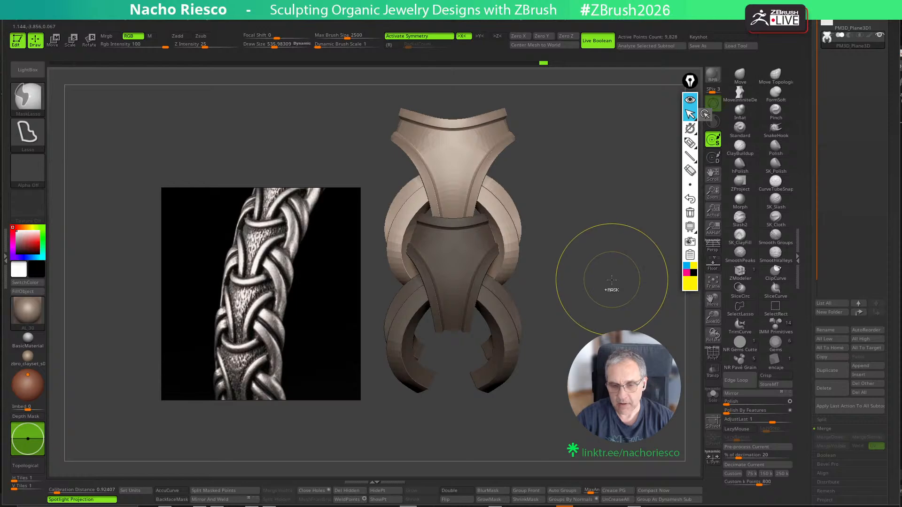
key(ctrl+z)
Narrow the flared upper corners of the link symmetrically
drag(581, 299, 571, 304)
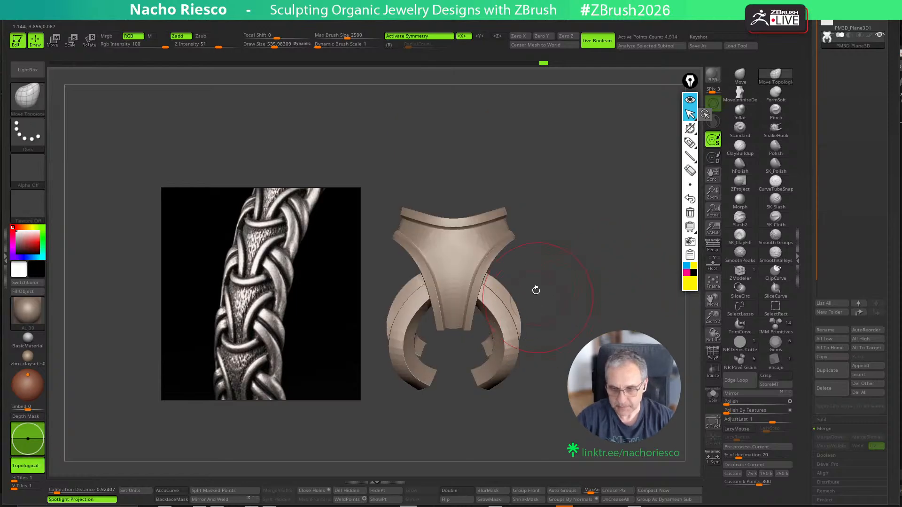
key(ctrl+shift)
mouse_move(502, 196)
ctrl+shift+mouse_down()
mouse_move(511, 271)
mouse_move(578, 237)
ctrl+shift+mouse_up()
Try duplicating the narrowed link upward along Y by about 1.87, then undo the copy
key(w)
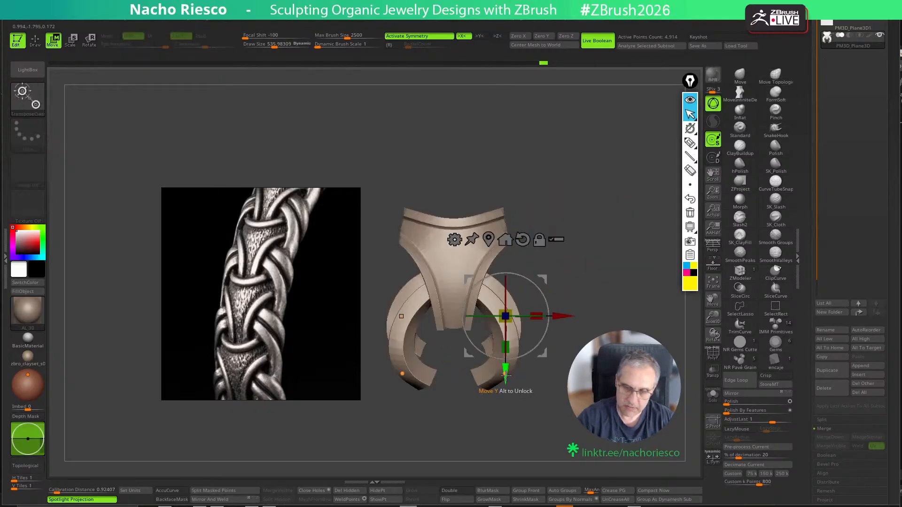
ctrl+drag(505, 375, 504, 280)
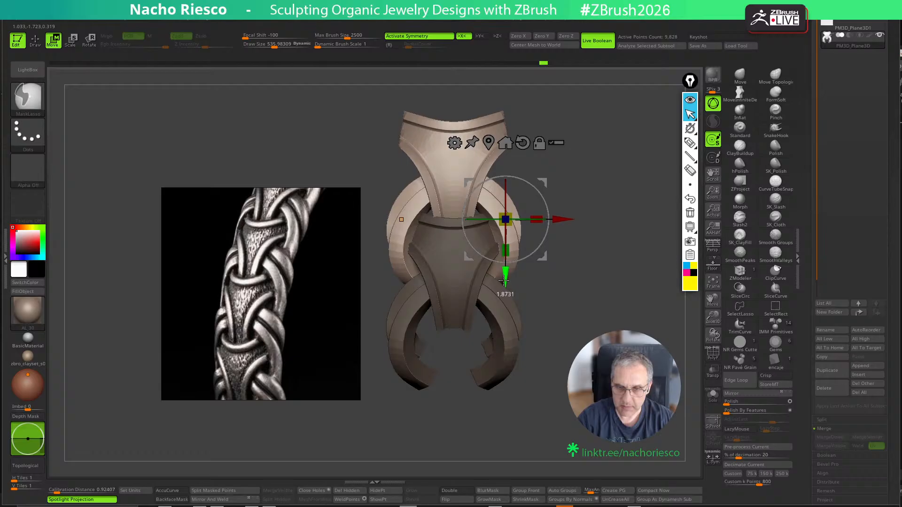
key(q)
mouse_move(603, 236)
mouse_down()
mouse_move(626, 224)
mouse_move(594, 229)
mouse_move(625, 235)
mouse_move(604, 241)
mouse_move(605, 252)
mouse_move(611, 244)
mouse_up()
key(ctrl+z)
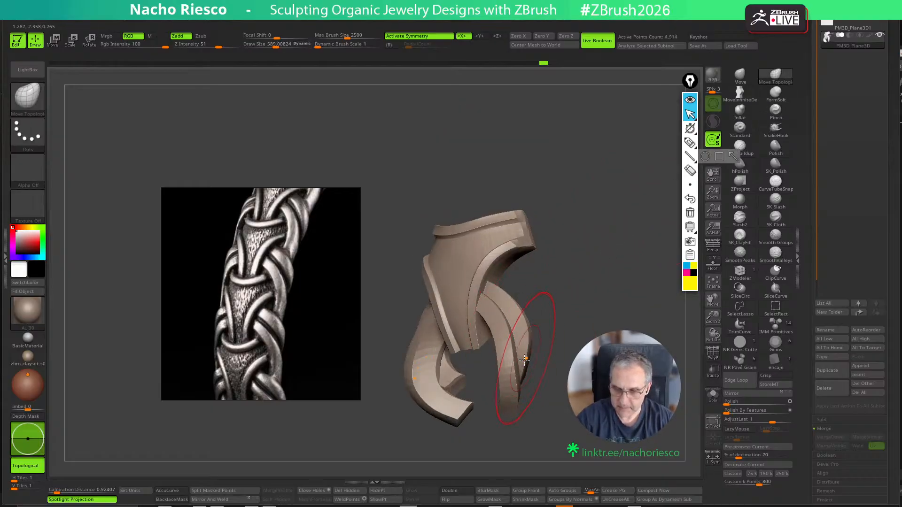
Pull the link's curved side arms into a better arc with symmetric Move Topological at a draw size of about 589
drag(529, 374, 514, 349)
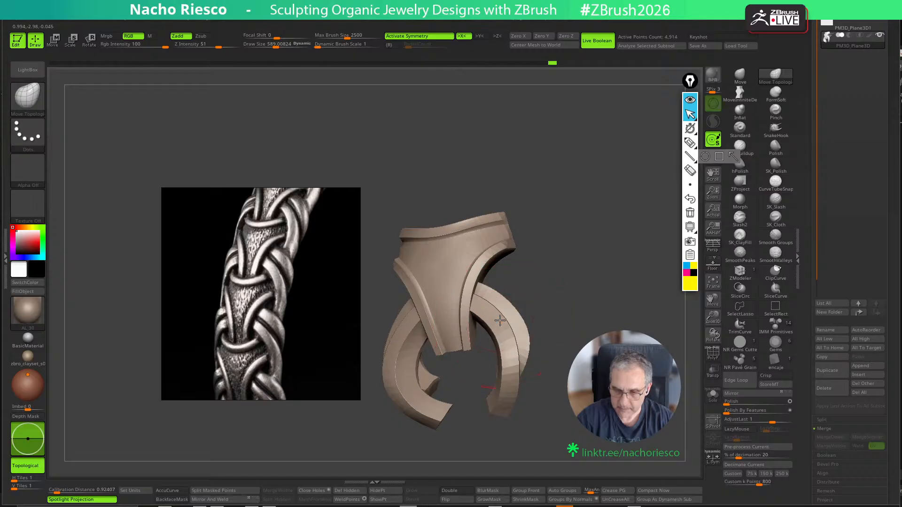
shift+drag(551, 316, 568, 310)
Try duplicating the link with its adjusted arms upward to check the overlap from the side
key(w)
ctrl+drag(503, 383, 504, 272)
mouse_move(647, 269)
mouse_down()
mouse_move(580, 267)
mouse_move(612, 268)
mouse_move(576, 273)
mouse_move(608, 272)
mouse_move(635, 286)
mouse_move(616, 279)
mouse_move(625, 291)
mouse_move(614, 302)
mouse_move(578, 312)
mouse_up()
key(q)
Mask the link's lower arms and reposition the unmasked upper plate in side view
key(w)
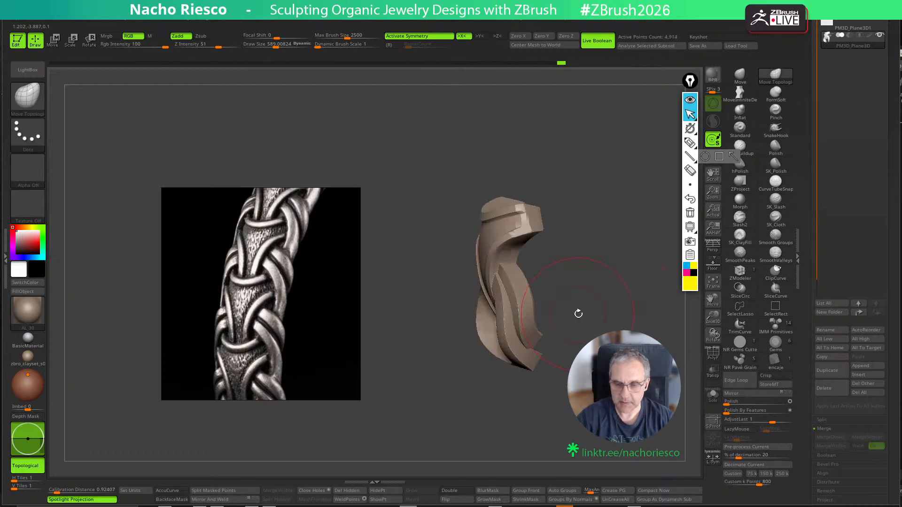
click(541, 215)
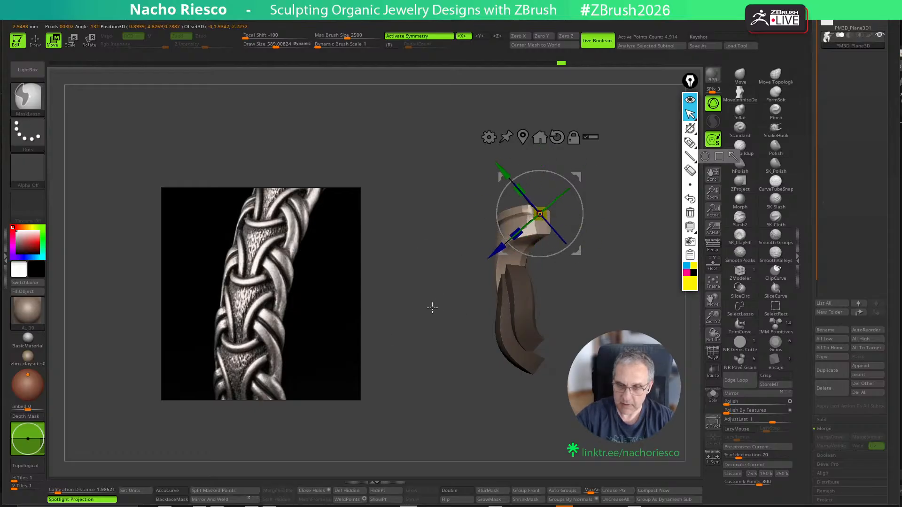
alt+drag(576, 254, 550, 344)
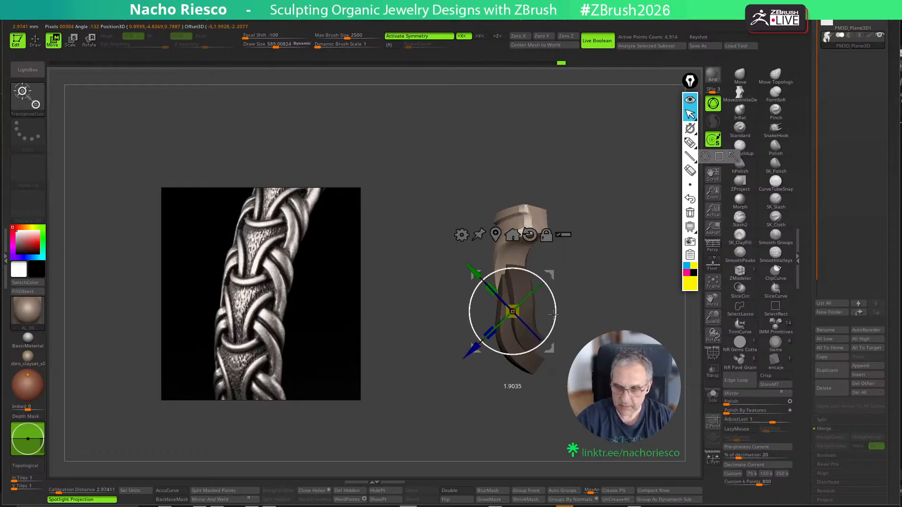
shift+drag(601, 284, 627, 271)
key(q)
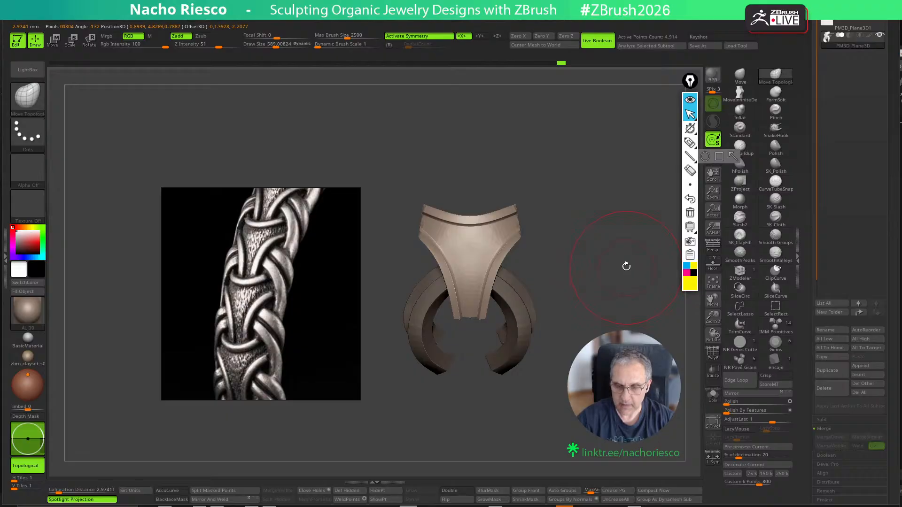
Try duplicating the link upward along Y to check how the repositioned plate meets the next arms
key(w)
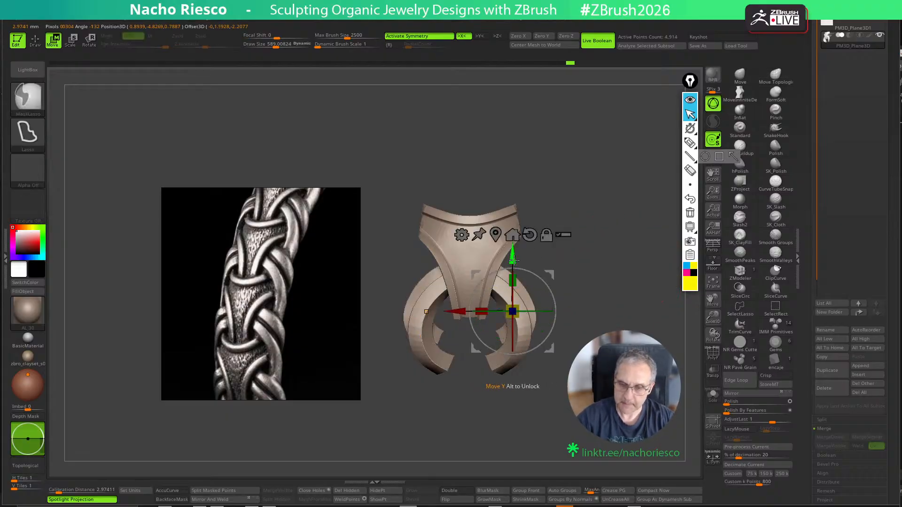
ctrl+drag(522, 320, 507, 170)
key(q)
mouse_move(656, 235)
mouse_down()
mouse_move(609, 248)
mouse_move(625, 298)
mouse_move(604, 252)
mouse_move(611, 196)
mouse_move(633, 242)
mouse_move(594, 252)
mouse_up()
Center the gizmo on the link and bend the link across its width with a gizmo bend deformer
mouse_move(622, 226)
mouse_down()
mouse_move(606, 339)
mouse_move(612, 284)
mouse_move(615, 303)
mouse_up()
key(w)
click(497, 143)
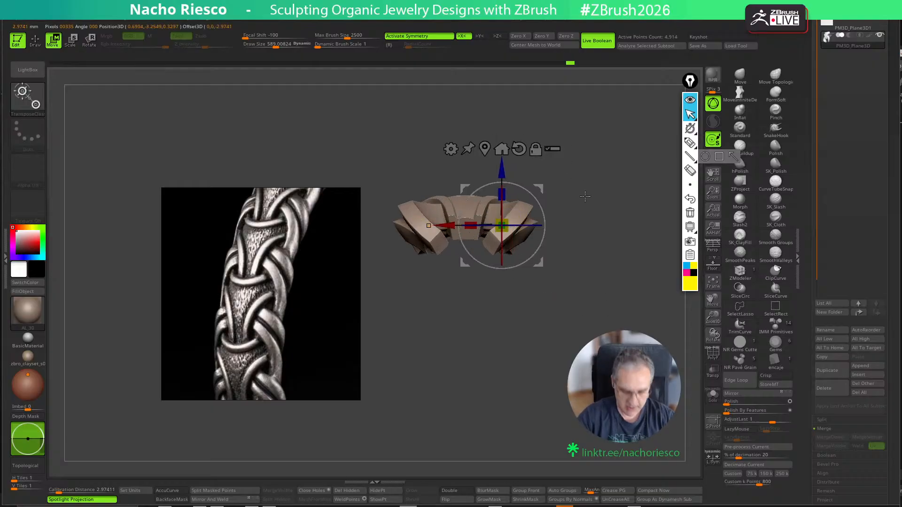
click(500, 151)
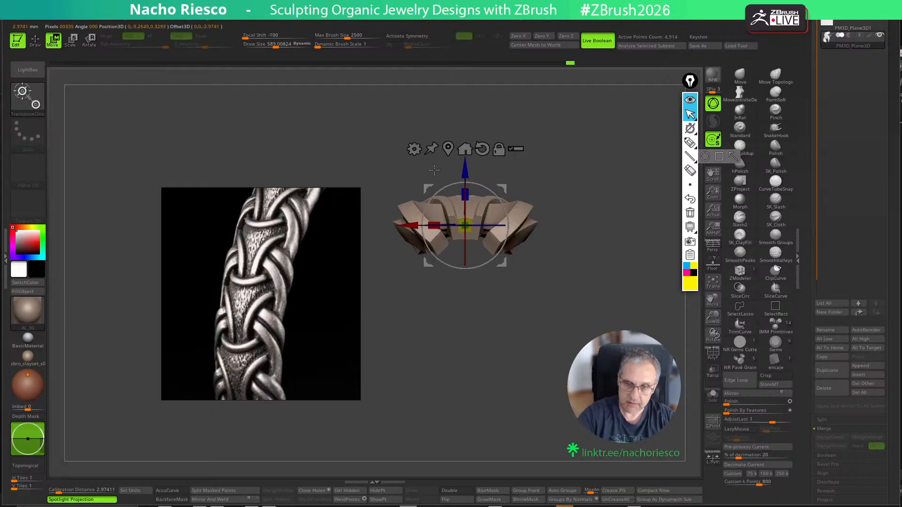
click(414, 149)
click(435, 175)
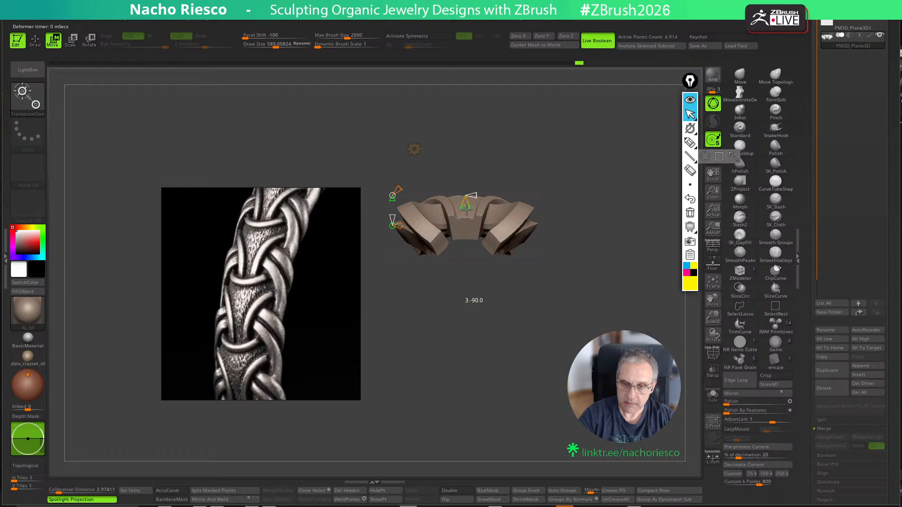
drag(467, 209, 466, 219)
drag(581, 217, 613, 295)
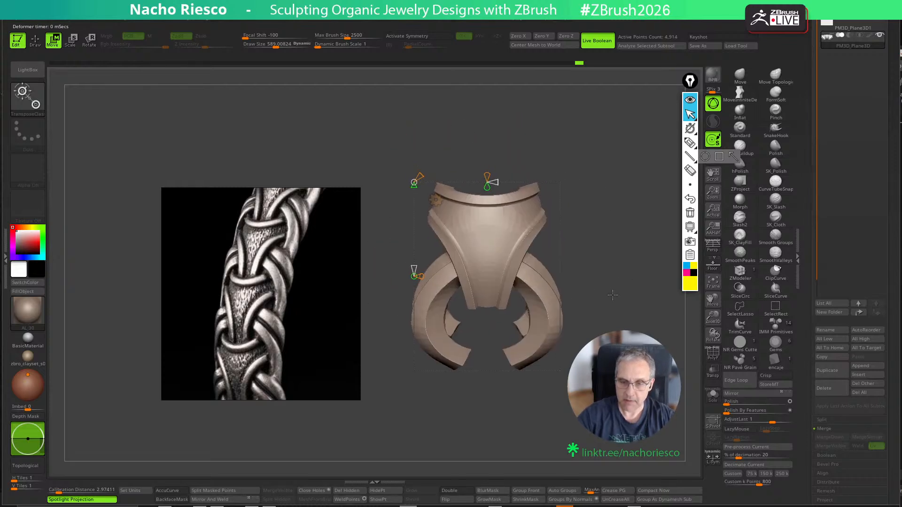
Try duplicating the bent link upward along Y by about 1.76, then undo the copy
ctrl+drag(489, 218, 489, 121)
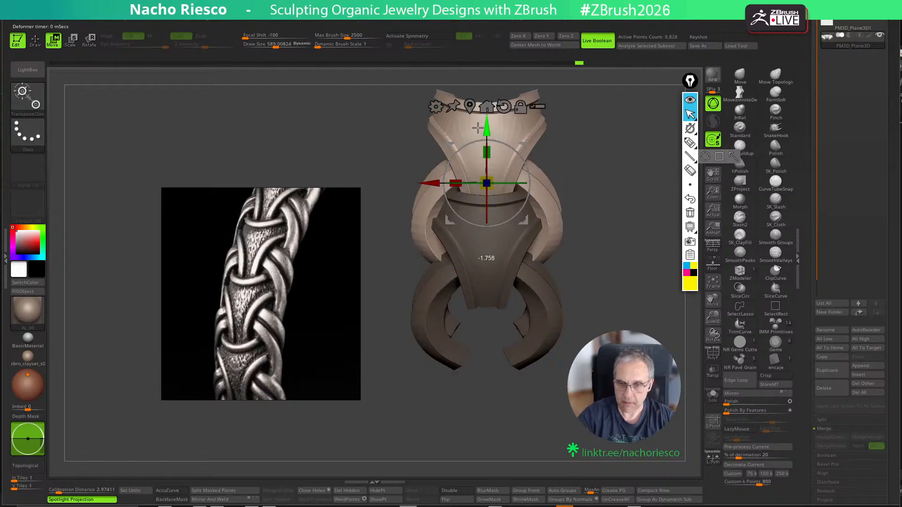
key(q)
mouse_move(646, 256)
mouse_down()
mouse_move(596, 258)
mouse_move(653, 246)
mouse_up()
key(b)
key(m)
key(t)
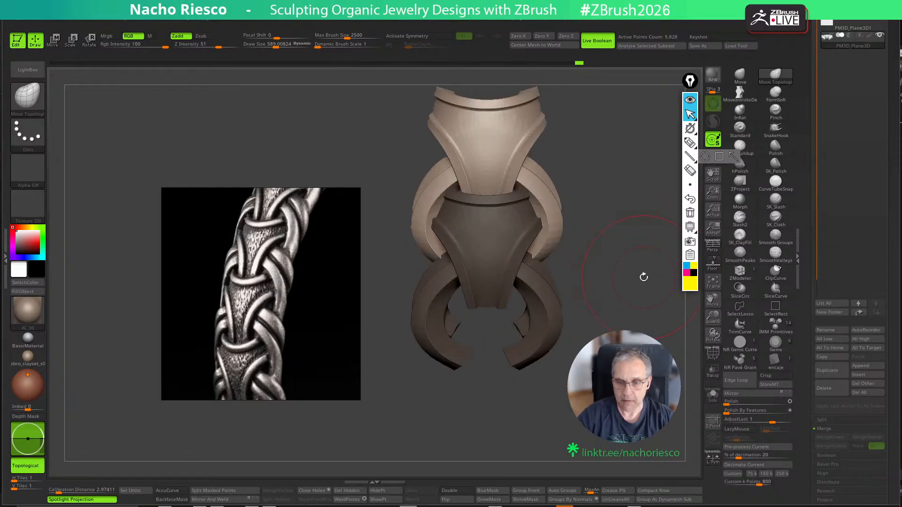
key(ctrl+z)
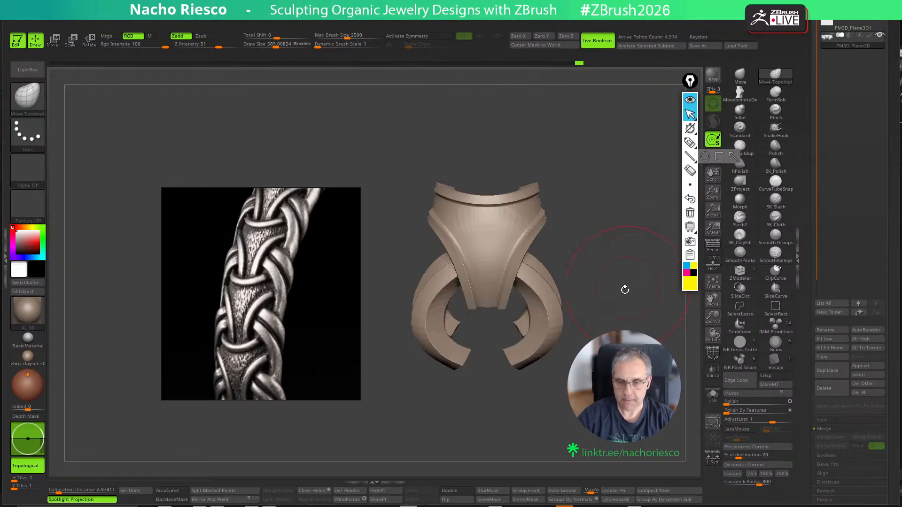
Reshape the lower ends of both arms inward with the Move brush and X symmetry activated
alt+drag(609, 294, 611, 259)
click(740, 76)
key(s)
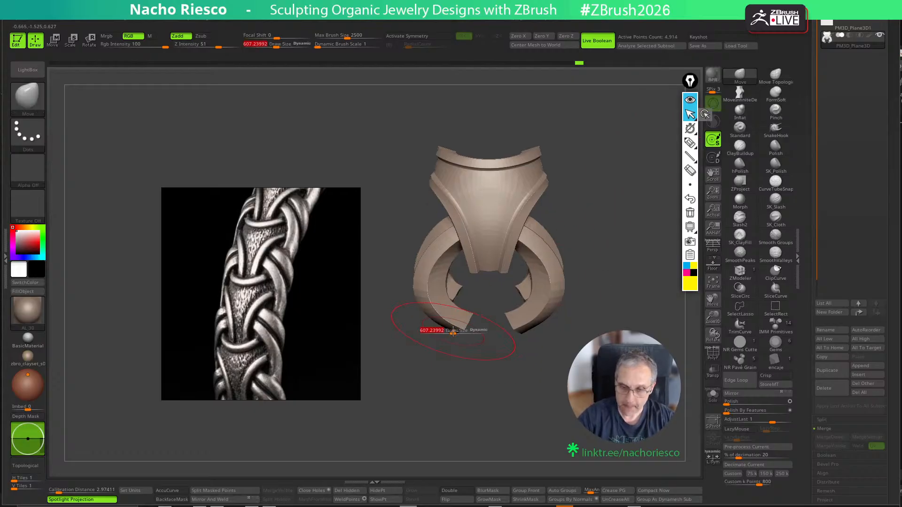
drag(454, 331, 468, 338)
key(s)
key(x)
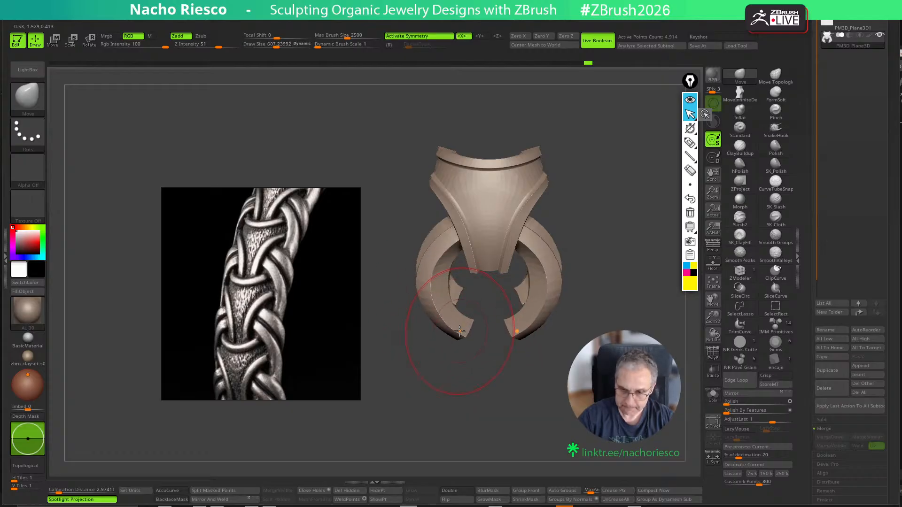
key(s)
Try duplicating the reshaped link upward along Y by about 1.86, then undo the copy
key(w)
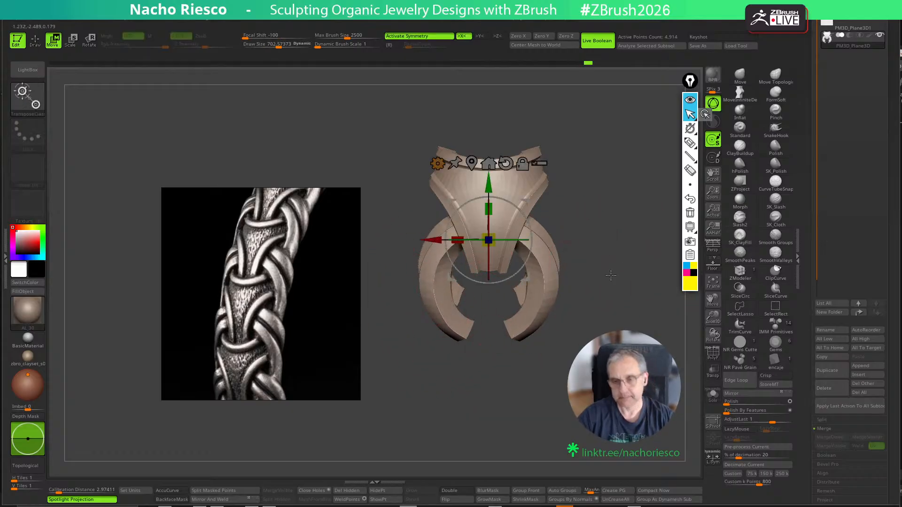
alt+drag(617, 262, 599, 311)
ctrl+drag(461, 236, 458, 137)
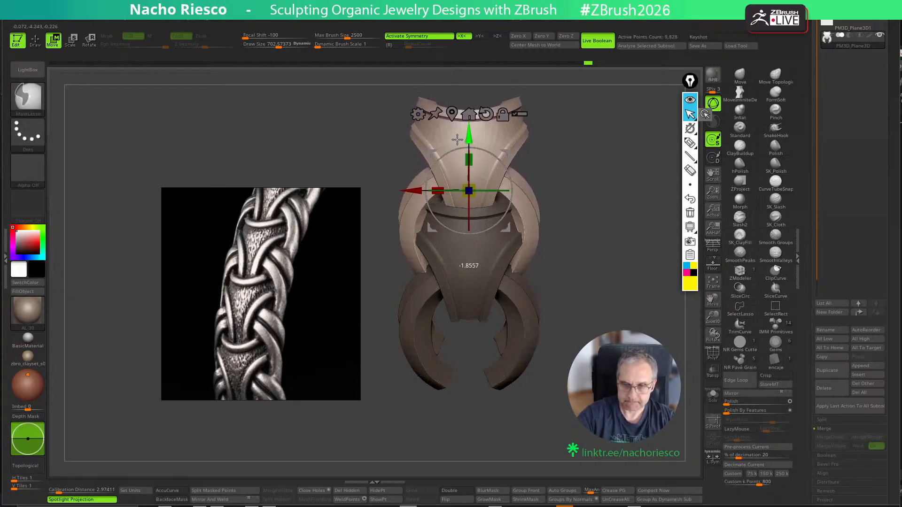
key(q)
mouse_move(628, 246)
mouse_down()
mouse_move(587, 253)
mouse_move(616, 261)
mouse_move(604, 263)
mouse_move(604, 284)
mouse_move(627, 290)
mouse_move(594, 280)
mouse_move(610, 274)
mouse_up()
key(ctrl)
key(ctrl+z)
Refine the link's side profile with Move Topological at a draw size of about 437
click(774, 78)
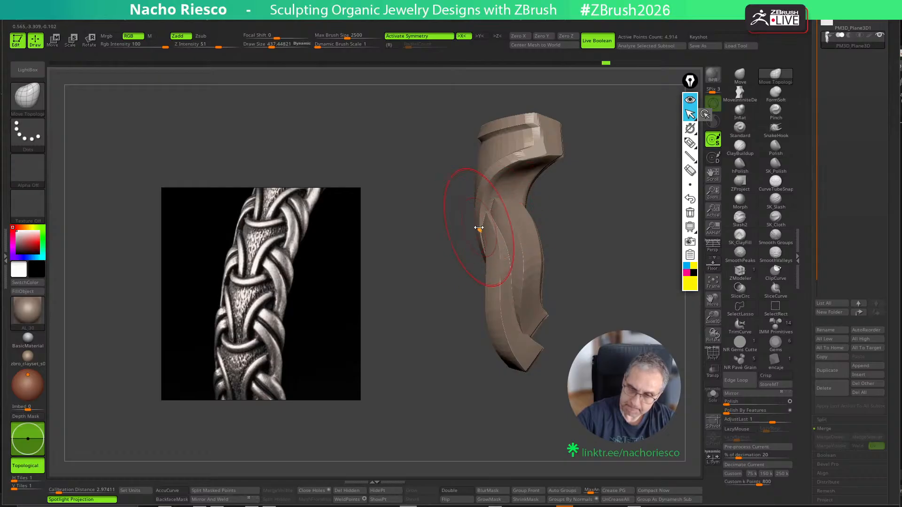
shift+drag(575, 200, 625, 242)
Try duplicating the refined link upward along Y by about 1.94, then undo the copy
key(w)
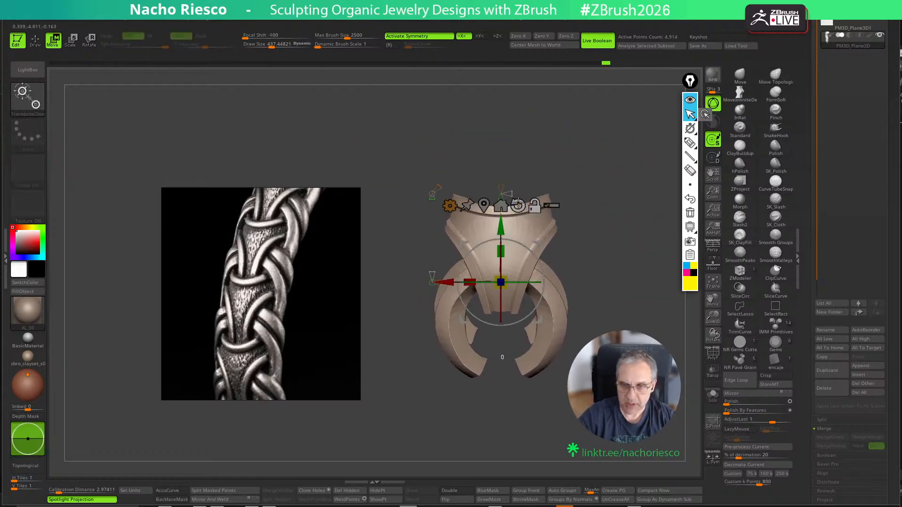
ctrl+drag(500, 226, 491, 128)
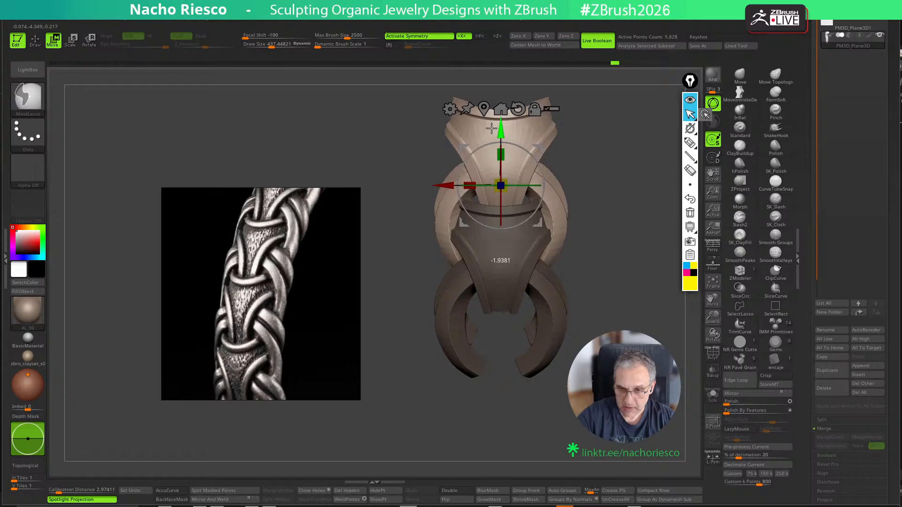
key(q)
mouse_move(643, 252)
mouse_down()
mouse_move(613, 262)
mouse_move(647, 254)
mouse_move(630, 282)
mouse_move(525, 350)
mouse_up()
key(ctrl+z)
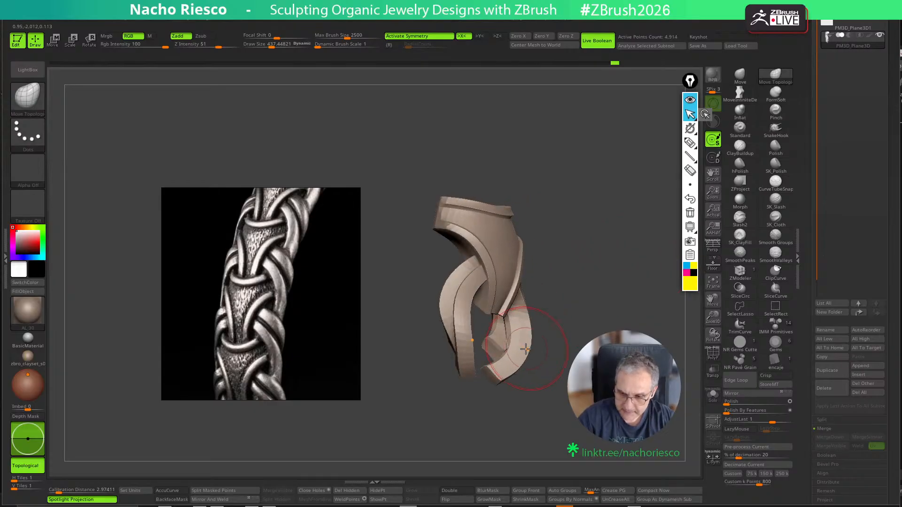
Duplicate the finished link upward along Y so its plate overlaps the arms of the masked link below
mouse_move(591, 317)
mouse_down()
mouse_move(525, 319)
mouse_move(625, 306)
mouse_up()
key(w)
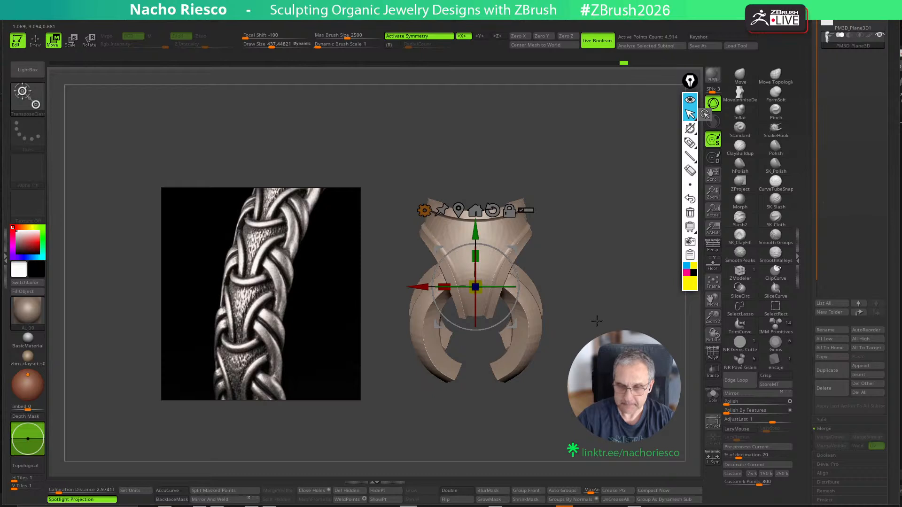
ctrl+drag(485, 250, 467, 133)
key(q)
mouse_move(639, 284)
mouse_down()
mouse_move(591, 286)
mouse_move(629, 290)
mouse_up()
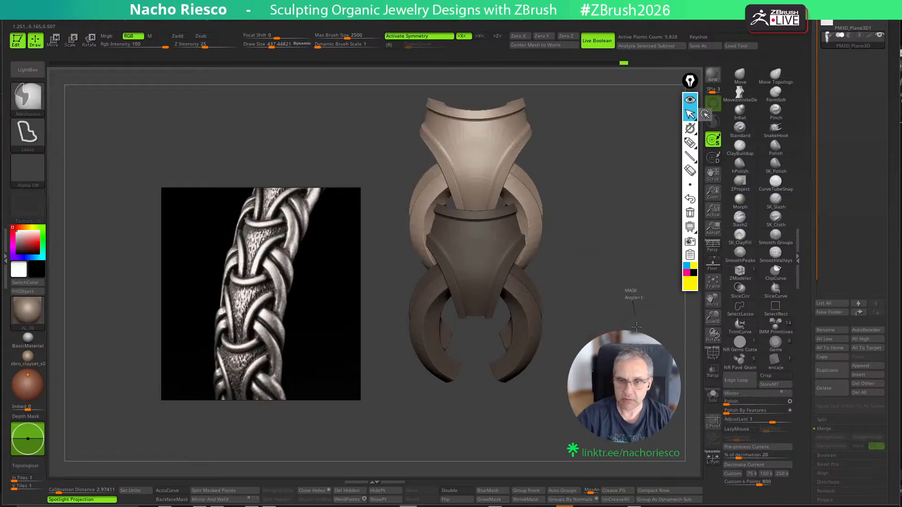
Undo the last link copy and create an InsertMultiMesh brush from the subtools
ctrl+right_drag(629, 290, 606, 246)
key(ctrl+z)
ctrl+right_drag(591, 385, 581, 419)
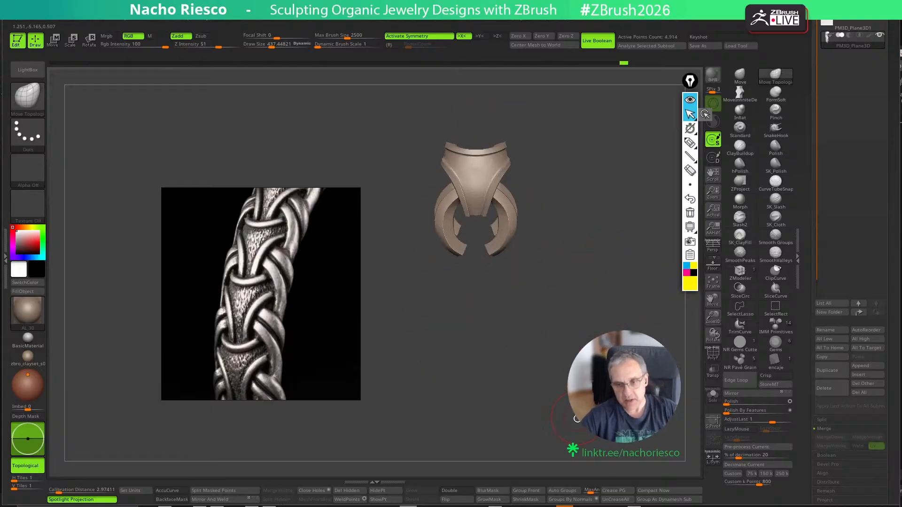
alt+right_drag(571, 360, 555, 428)
key(b)
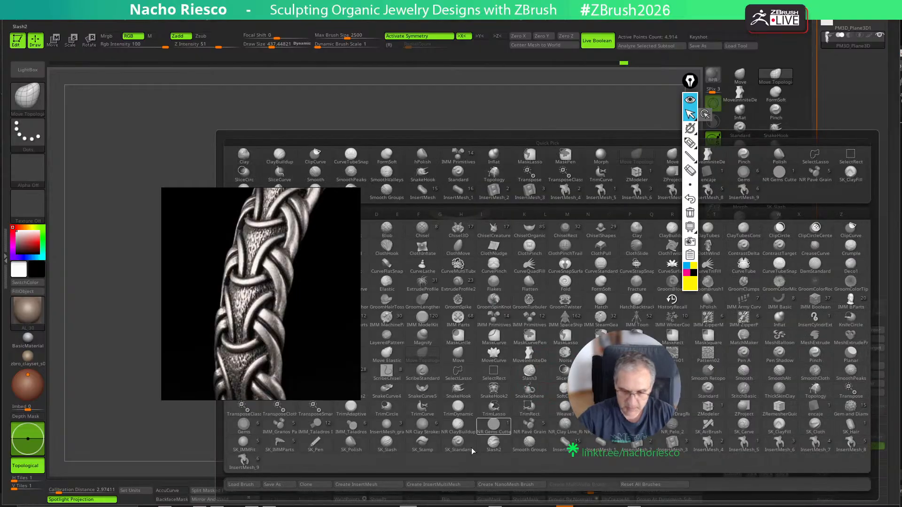
click(438, 486)
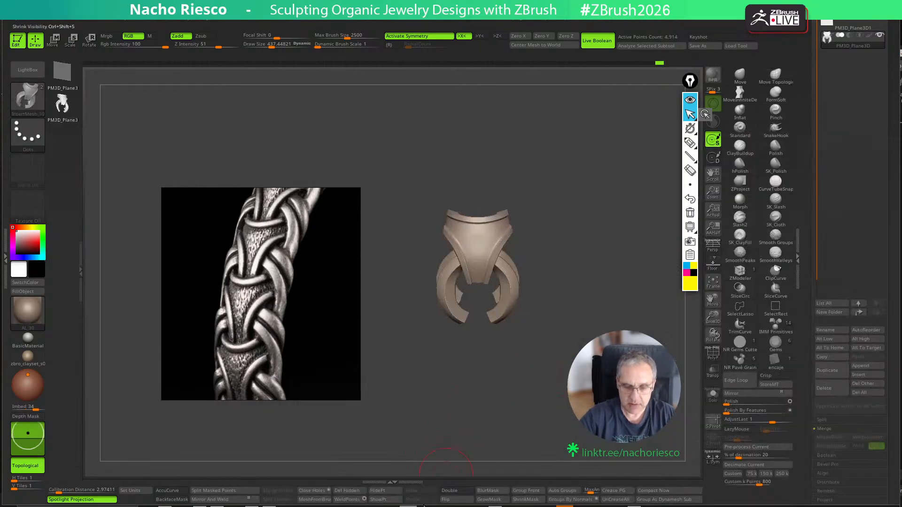
alt+right_drag(558, 389, 558, 406)
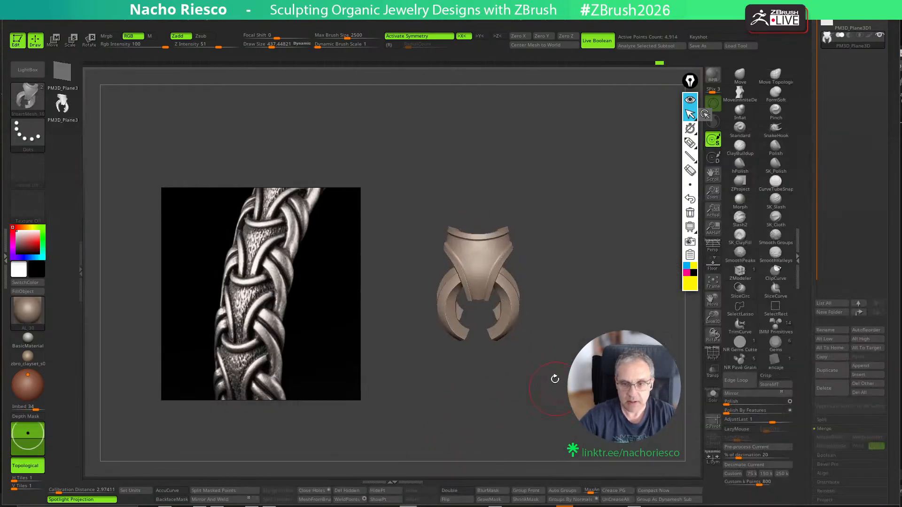
Undo the test stroke on the link and create an InsertMesh brush from the single link
drag(510, 295, 567, 265)
key(ctrl+z)
key(b)
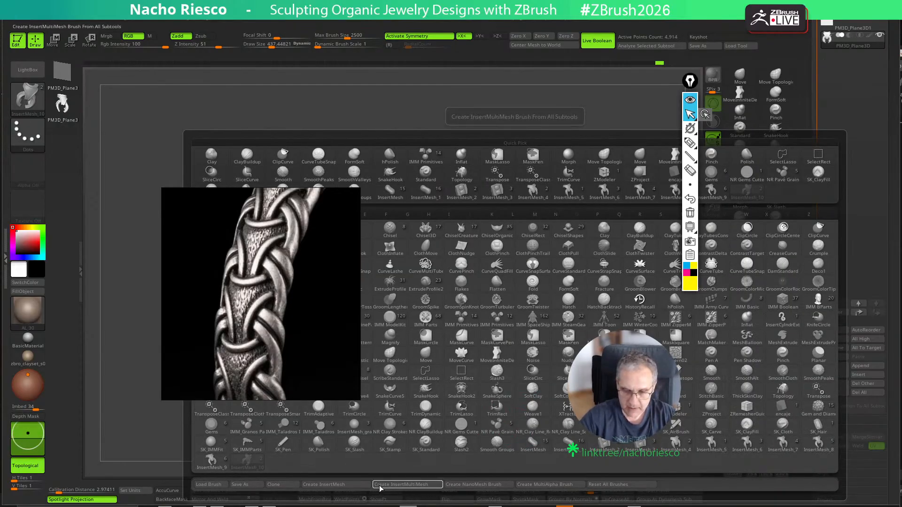
click(329, 485)
click(512, 313)
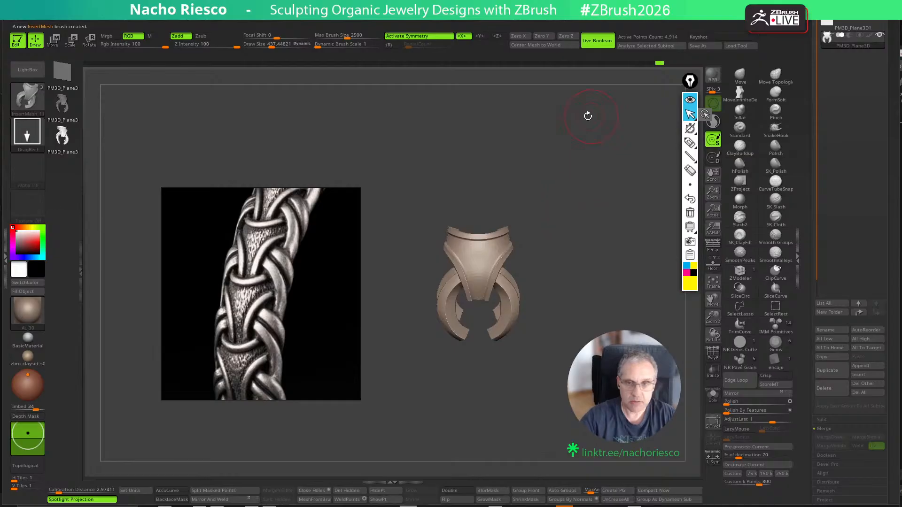
Enable Curve Mode for the link insert brush with a curve step of 0.6, draw a trial chain, and undo it
click(429, 25)
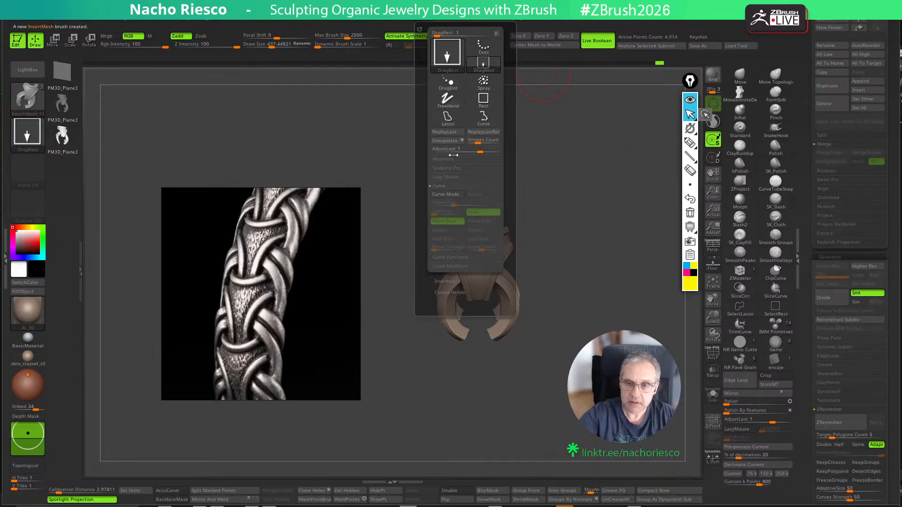
click(446, 195)
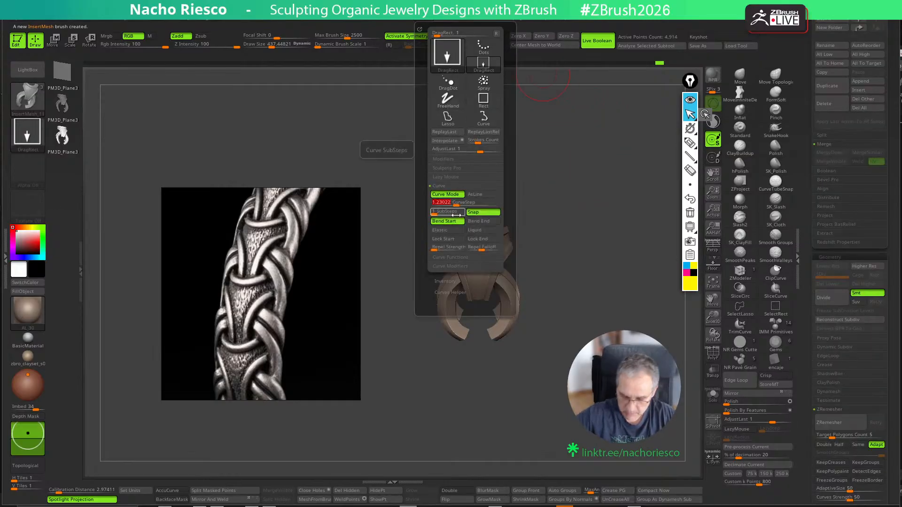
mouse_move(640, 234)
mouse_down()
mouse_move(578, 295)
mouse_move(590, 309)
mouse_up()
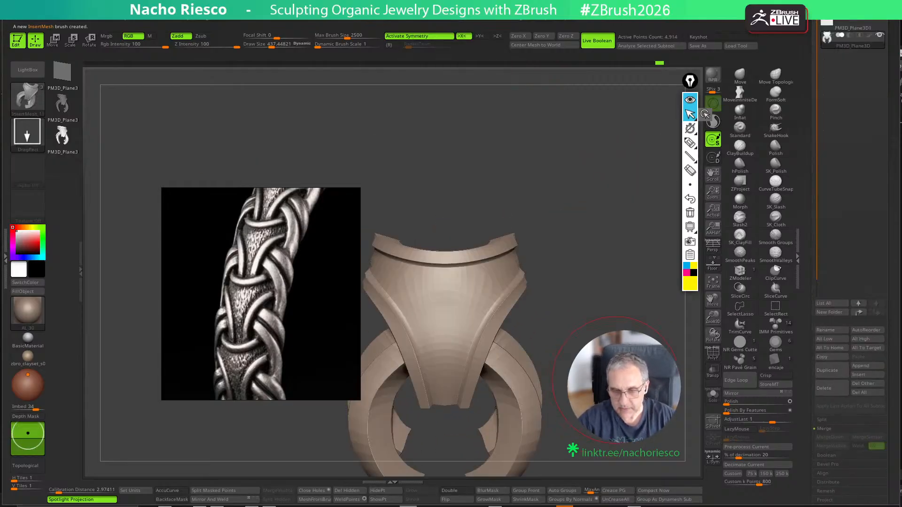
mouse_move(475, 325)
mouse_down()
mouse_move(457, 394)
mouse_move(624, 242)
mouse_move(646, 165)
mouse_up()
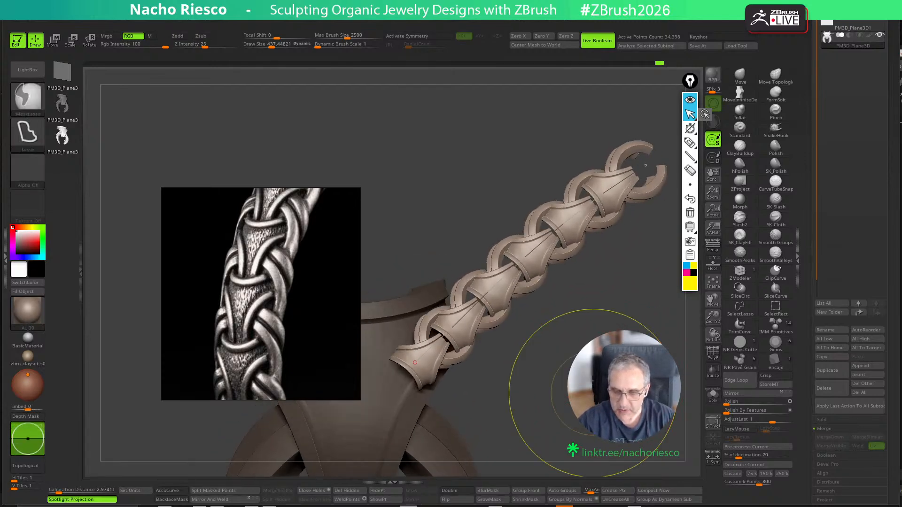
key(ctrl+z)
Set the curve step to 0.5, draw a trial chain of links, check its overlap from several angles, and undo it
click(390, 22)
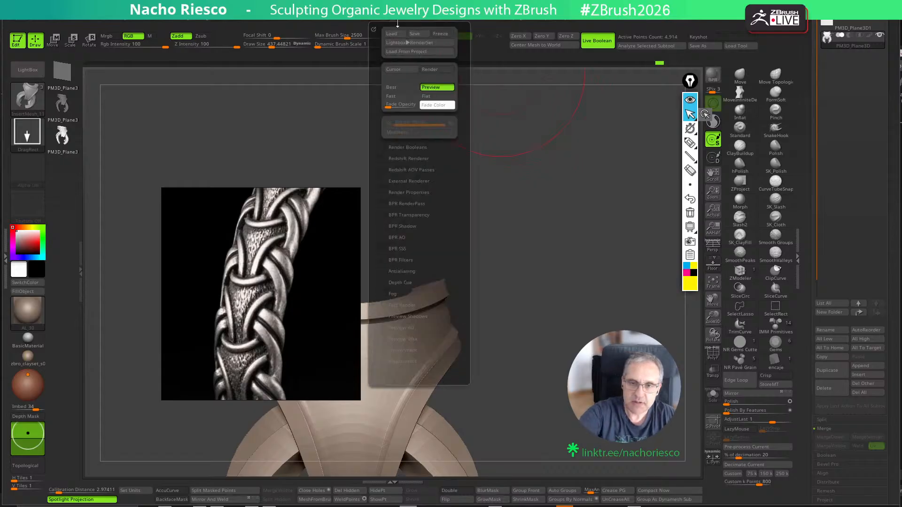
click(419, 25)
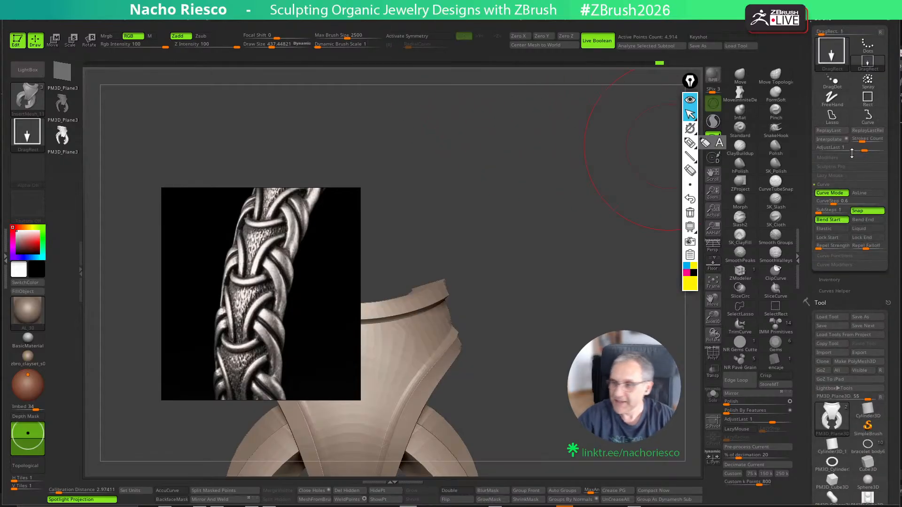
click(842, 201)
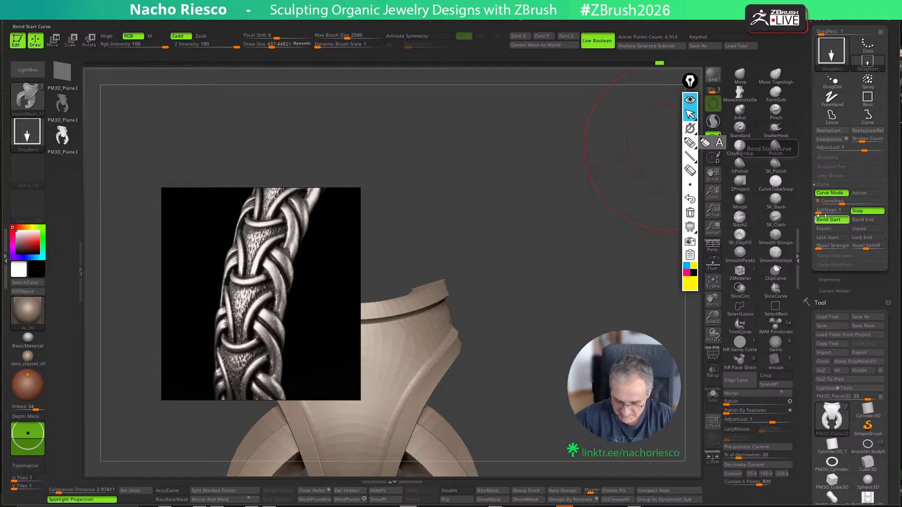
text(0.5)
key(Return)
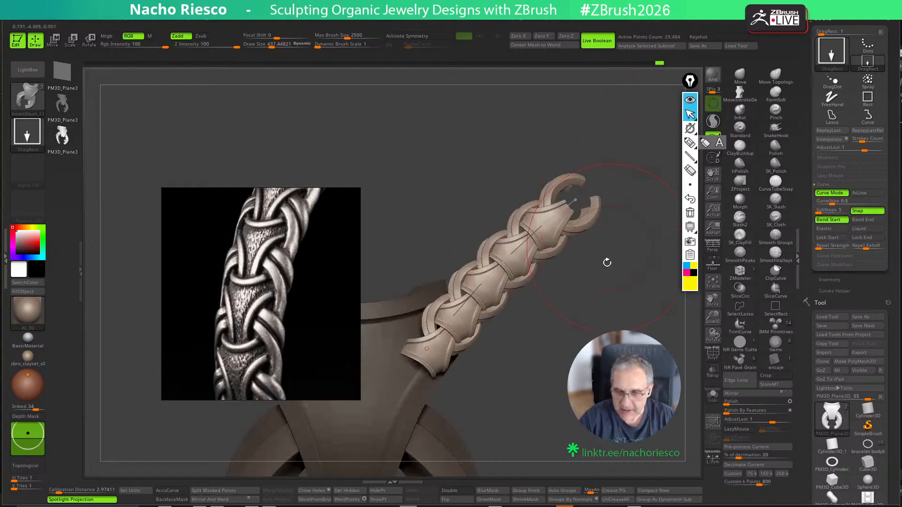
mouse_move(592, 335)
mouse_down()
mouse_move(578, 340)
mouse_move(601, 341)
mouse_up()
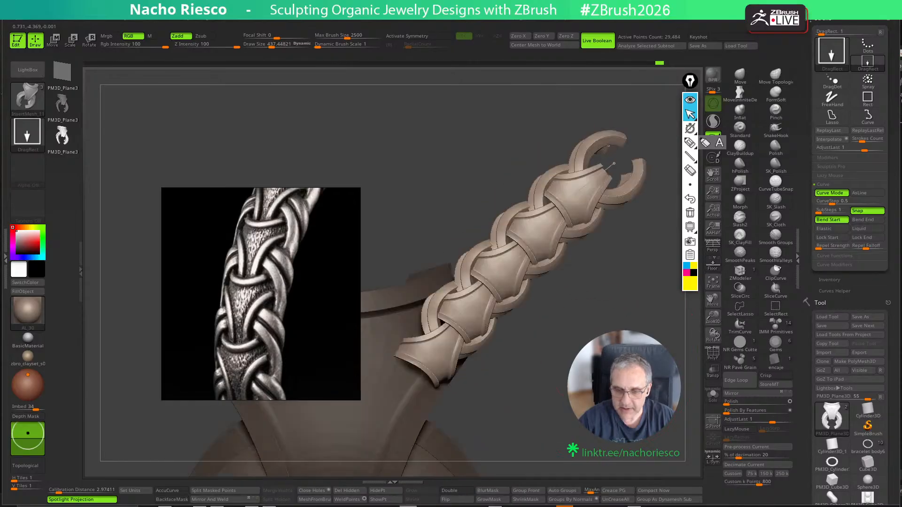
mouse_move(611, 155)
mouse_down()
mouse_move(564, 94)
mouse_move(604, 94)
mouse_move(597, 94)
mouse_up()
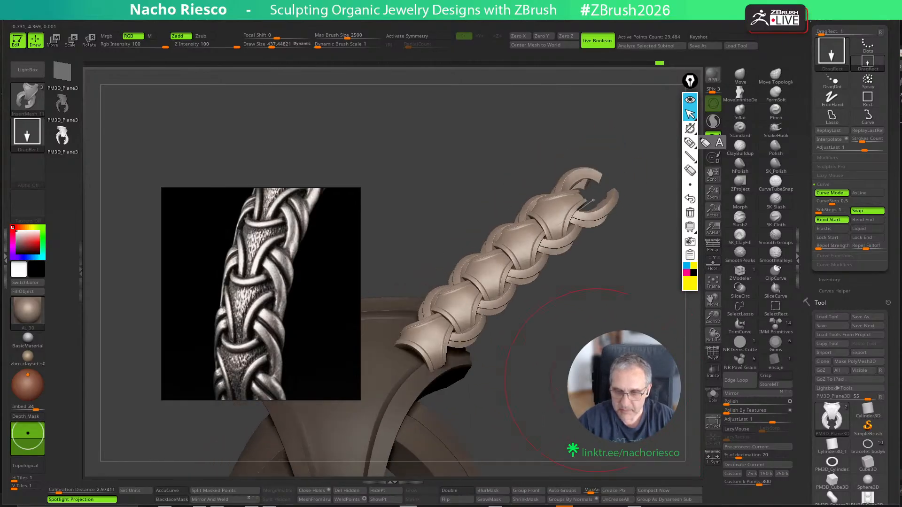
key(ctrl+z)
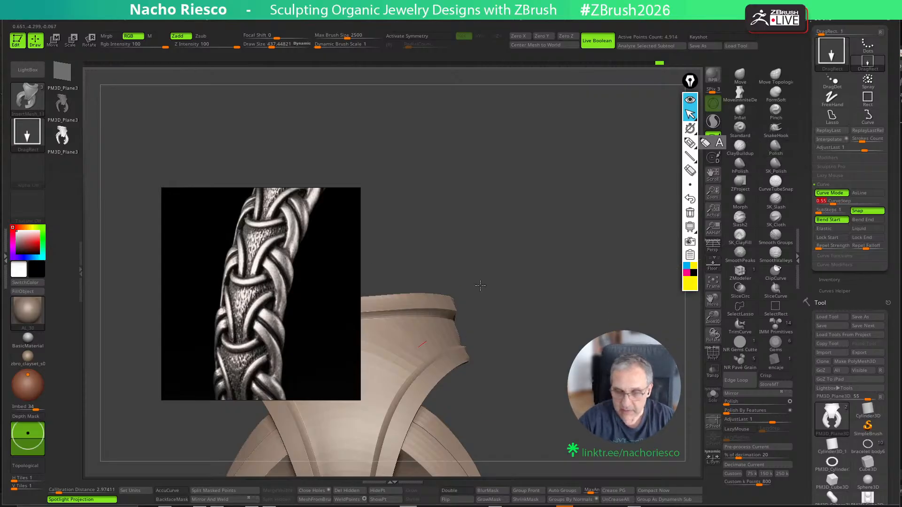
Draw a trial chain of links with a curve step of 0.55, inspect its side profile, and undo it
mouse_move(480, 285)
mouse_down()
mouse_move(536, 249)
mouse_move(588, 192)
mouse_up()
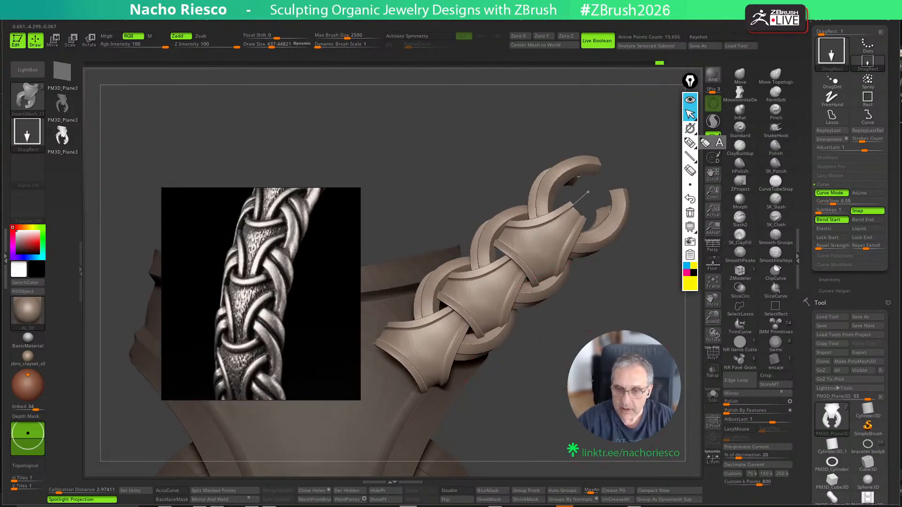
mouse_move(564, 366)
mouse_down()
mouse_move(592, 392)
mouse_move(559, 374)
mouse_move(550, 338)
mouse_move(536, 365)
mouse_move(527, 320)
mouse_up()
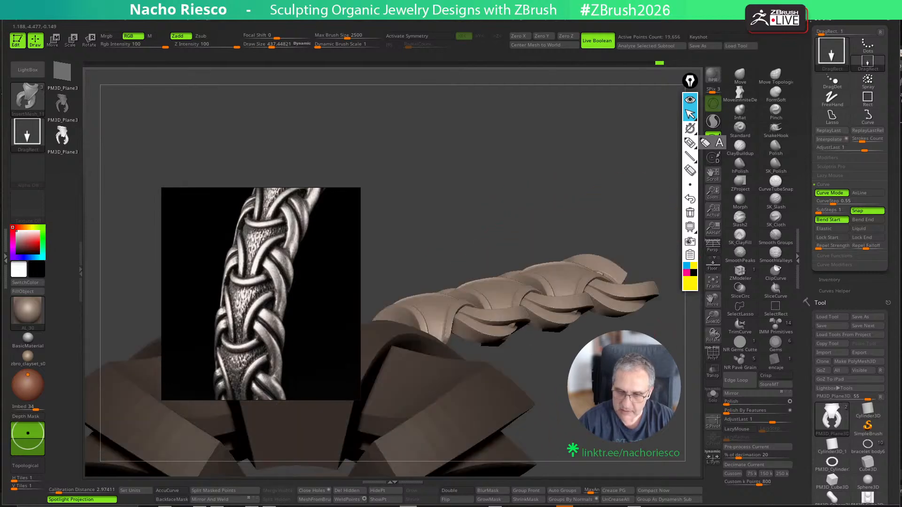
key(ctrl+z)
drag(594, 416, 648, 332)
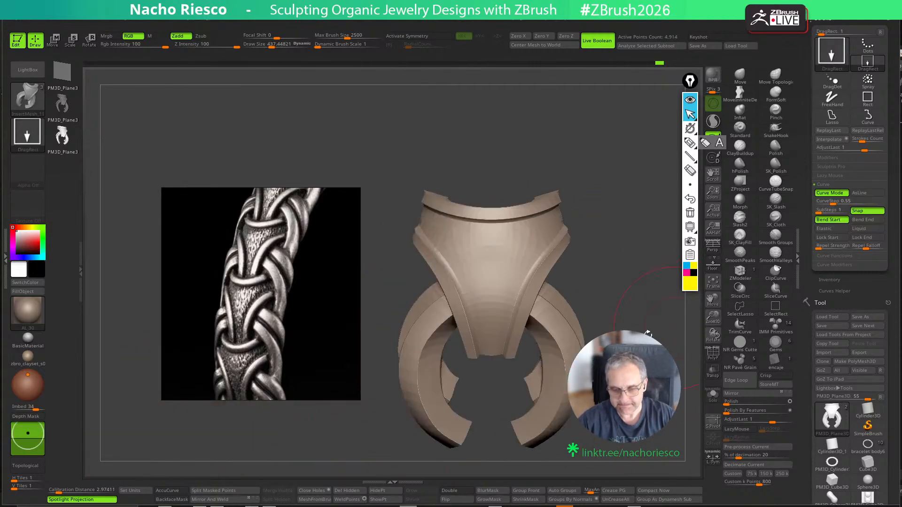
Try duplicating the link upward along Y twice, first by about 1.65, check the overlap from the side, and undo both copies
key(w)
ctrl+drag(500, 284, 500, 169)
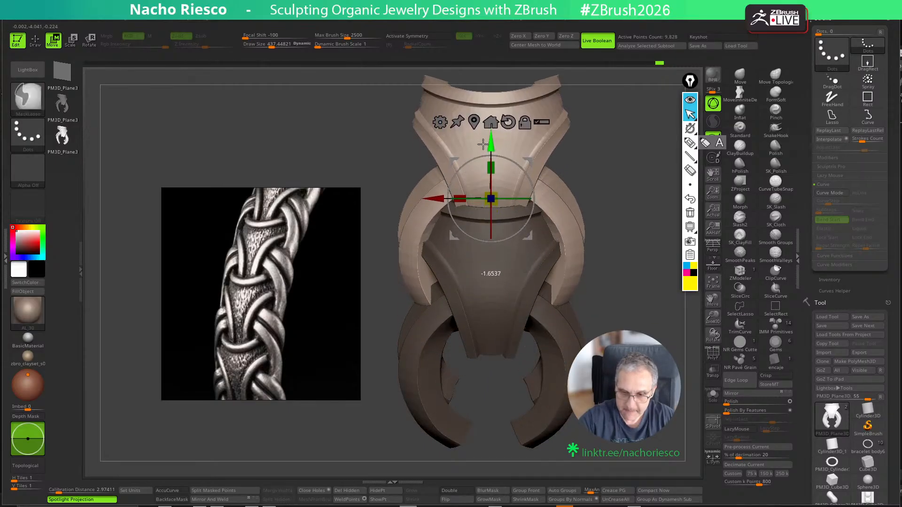
mouse_move(613, 264)
mouse_down()
mouse_move(634, 261)
mouse_move(597, 273)
mouse_move(591, 293)
mouse_move(646, 290)
mouse_move(583, 288)
mouse_up()
key(q)
key(ctrl+z)
key(w)
ctrl+drag(493, 260, 477, 121)
mouse_move(615, 235)
mouse_down()
mouse_move(655, 251)
mouse_move(526, 227)
mouse_up()
key(q)
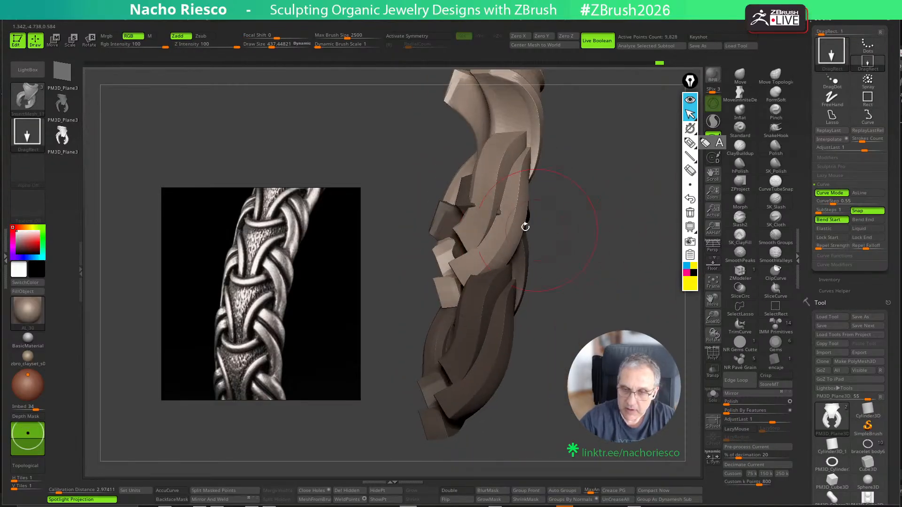
mouse_move(623, 243)
shift+mouse_down()
mouse_move(594, 249)
mouse_move(626, 299)
shift+mouse_up()
key(ctrl+z)
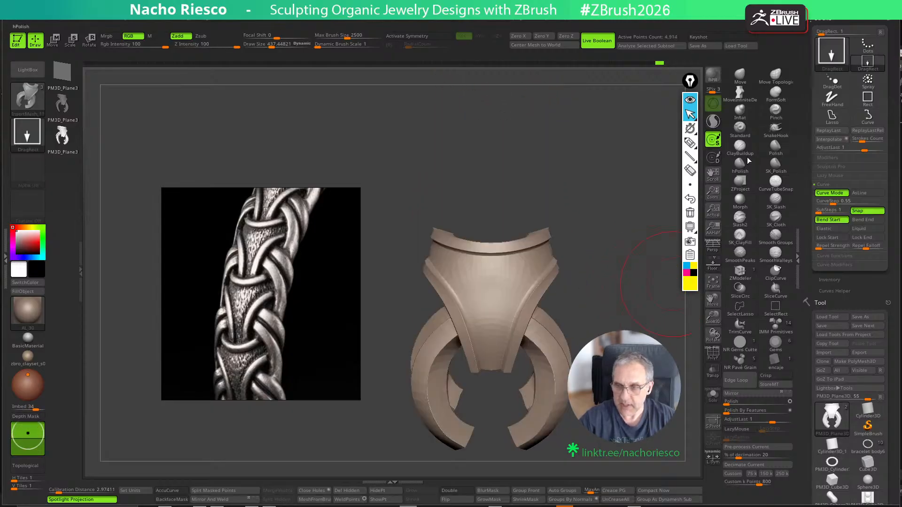
Turn on X symmetry and adjust the link's lower arm ends with Move Topological at a draw size of about 805
key(b)
key(m)
key(t)
key(s)
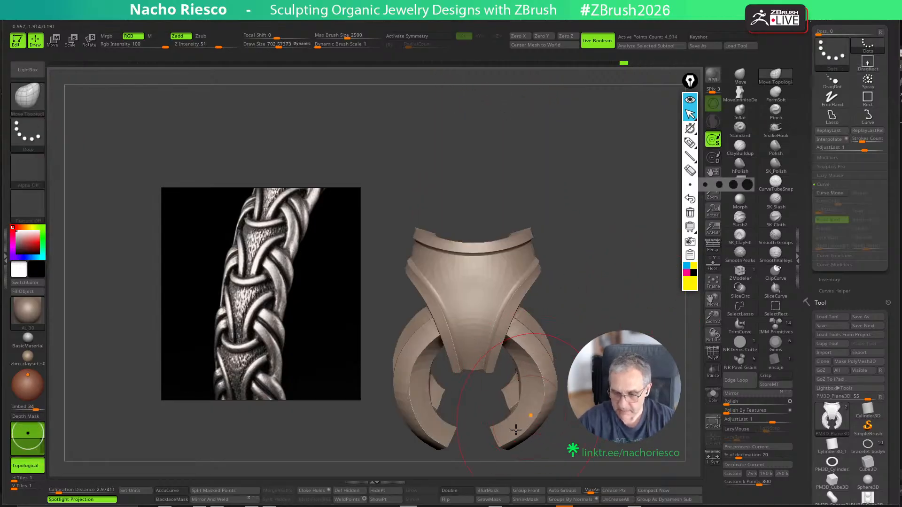
key(x)
key(s)
mouse_move(496, 438)
mouse_down()
mouse_move(499, 462)
mouse_move(503, 449)
mouse_up()
key(ctrl+z)
alt+right_drag(533, 394, 534, 372)
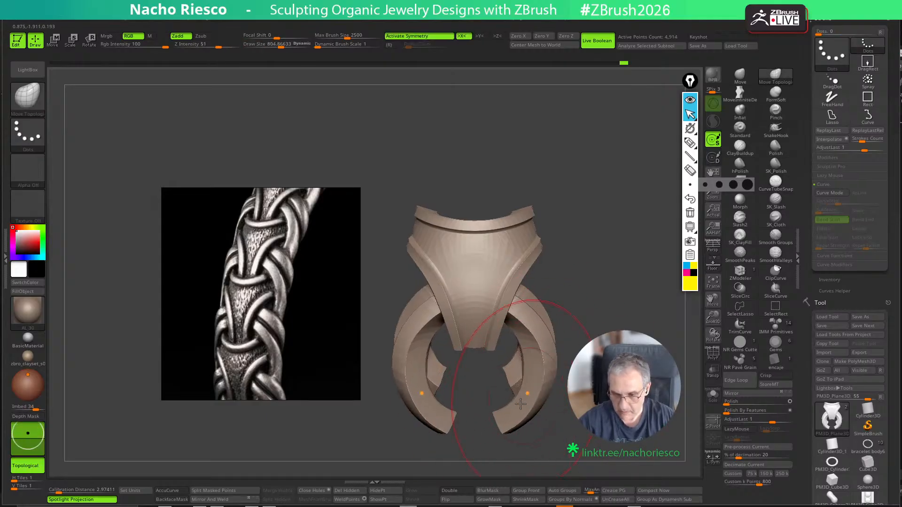
mouse_move(603, 373)
right_down()
mouse_move(512, 390)
mouse_move(538, 352)
right_up()
Try duplicating the adjusted link upward along Y, check the overlap in side view, and undo the copy
key(w)
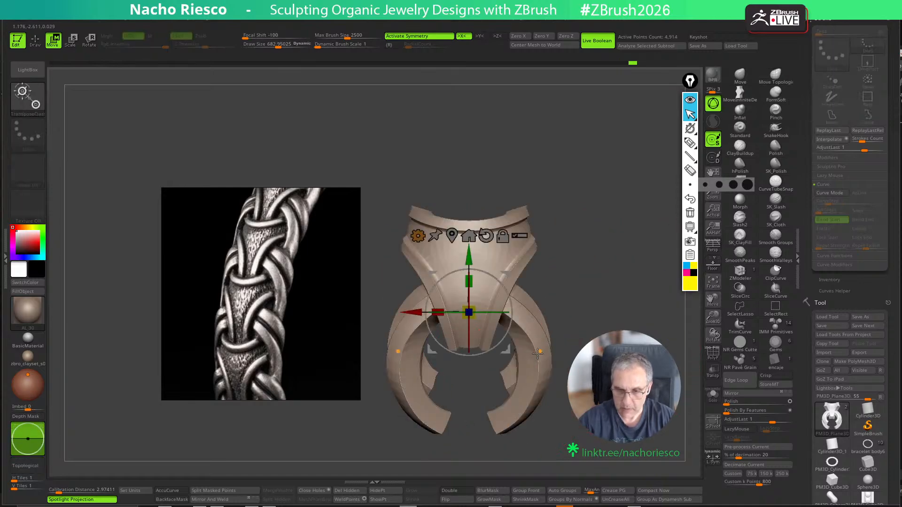
mouse_move(467, 249)
ctrl+mouse_down()
mouse_move(468, 125)
mouse_move(468, 140)
ctrl+mouse_up()
mouse_move(576, 214)
right_down()
mouse_move(613, 237)
mouse_move(663, 249)
mouse_move(654, 262)
right_up()
key(q)
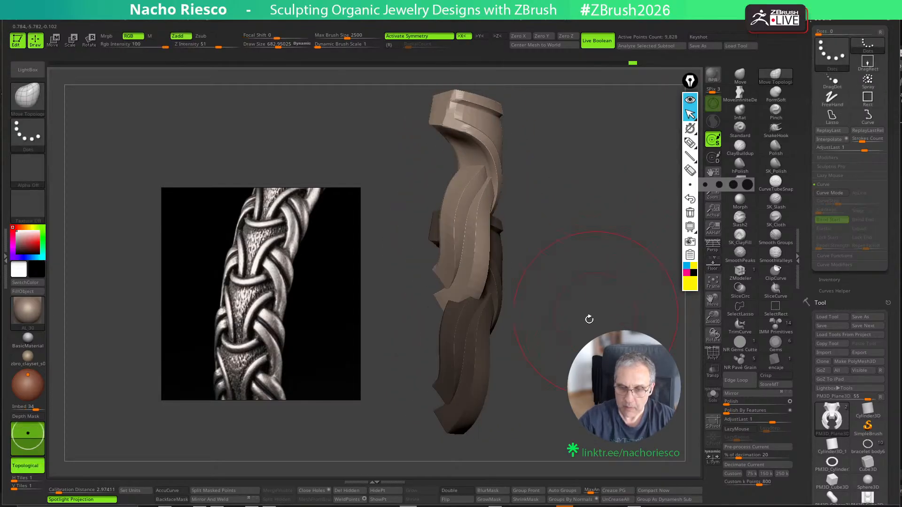
key(ctrl+z)
Reshape the lower arm ends in side view with the MoveInfiniteDepth brush, reducing the draw size to about 784
key(w)
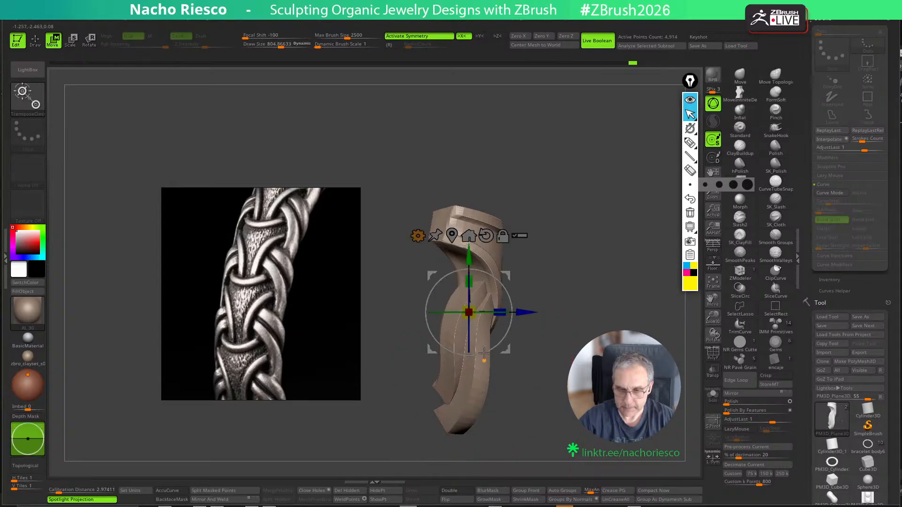
key(q)
key(w)
key(q)
key(s)
drag(489, 396, 495, 397)
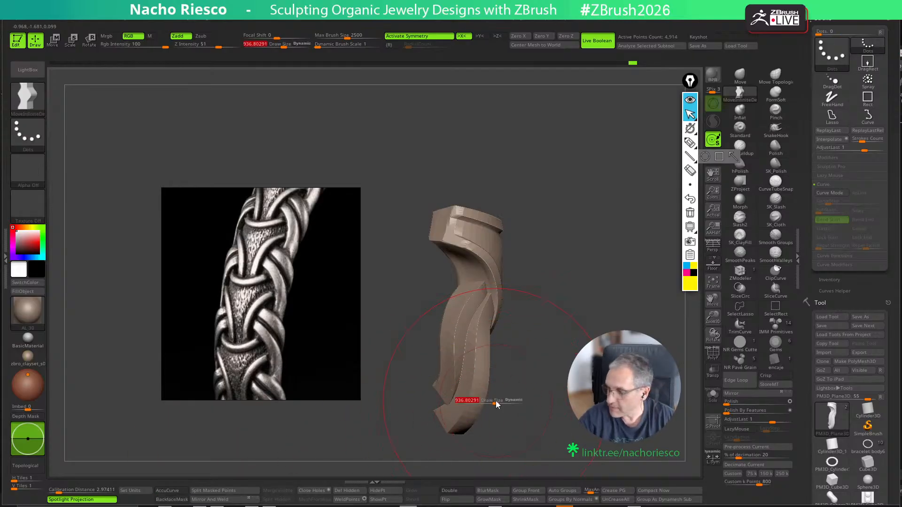
key(s)
mouse_move(466, 414)
mouse_down()
mouse_move(447, 425)
mouse_move(449, 417)
mouse_up()
key(s)
drag(442, 419, 453, 414)
key(s)
drag(452, 406, 440, 421)
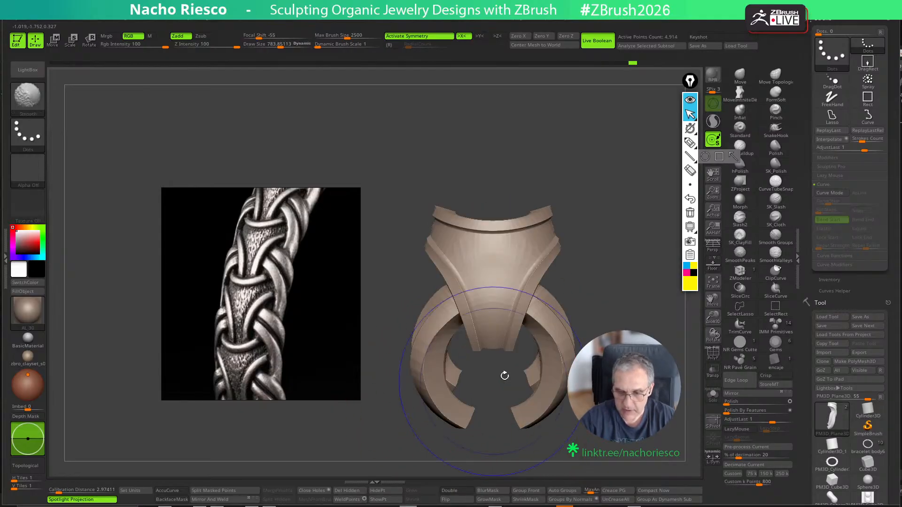
Try duplicating the link upward along Y once more, then undo the copy and the last edits before it
key(w)
drag(486, 214, 485, 146)
mouse_move(607, 258)
mouse_down()
mouse_move(650, 254)
mouse_move(600, 282)
mouse_up()
key(q)
key(ctrl+z)
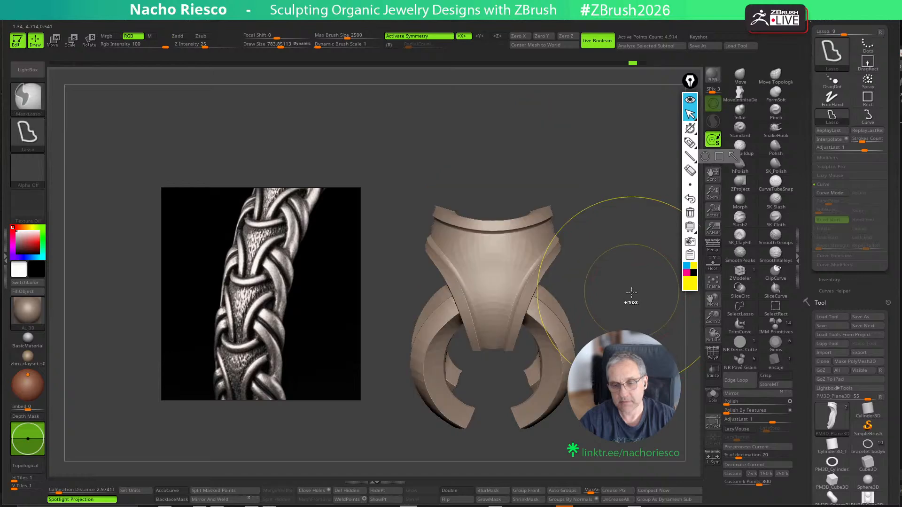
key(ctrl+z)
key(ctrl+z)
key(ctrl+z)
Select the Gems brush and append a cylinder to the model as a new subtool
mouse_move(611, 321)
alt+mouse_down()
mouse_move(612, 264)
mouse_move(618, 326)
mouse_move(708, 258)
alt+mouse_up()
click(776, 344)
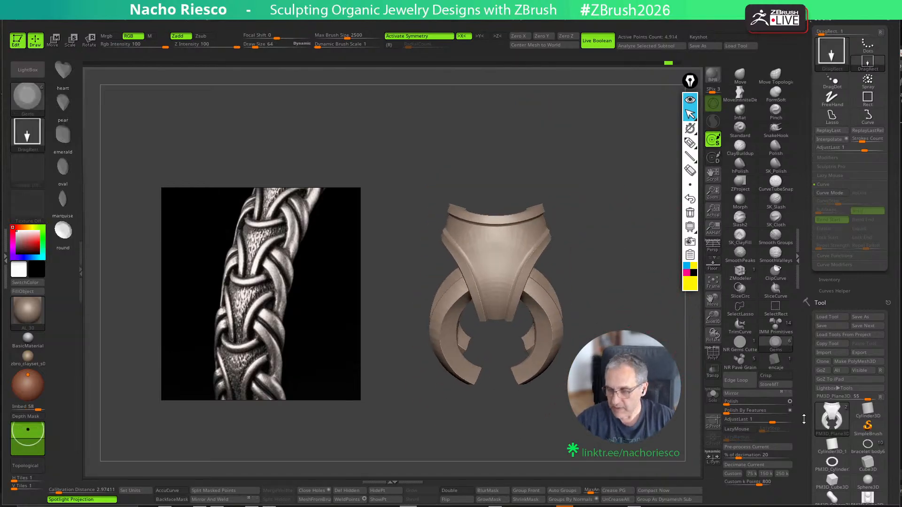
drag(804, 418, 807, 278)
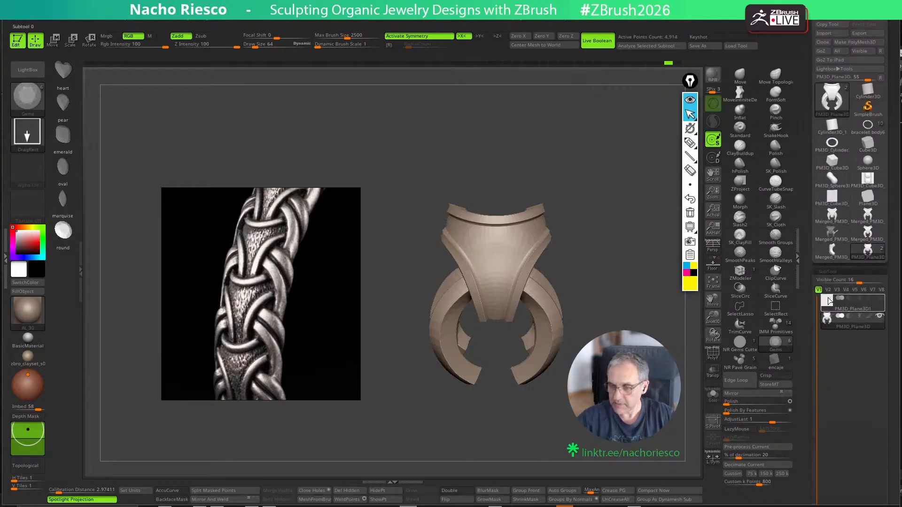
drag(808, 397, 805, 374)
drag(804, 425, 807, 294)
drag(806, 464, 806, 399)
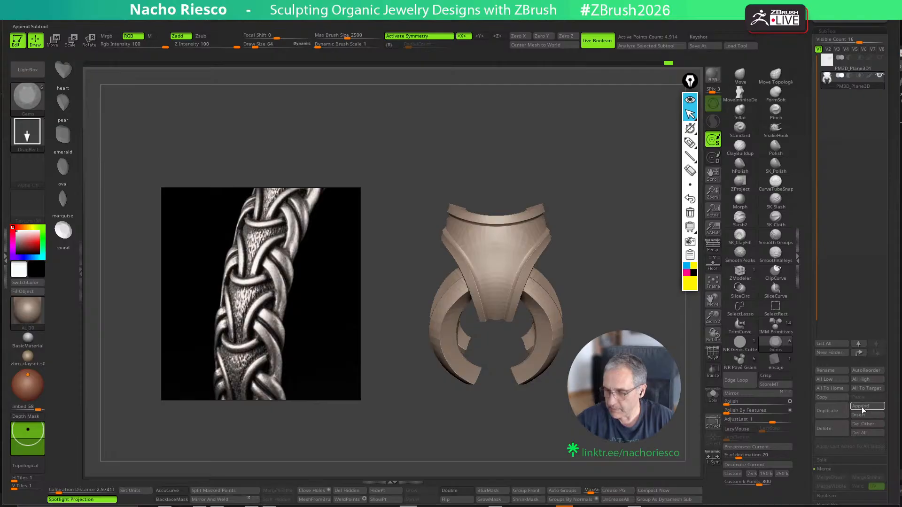
click(863, 408)
click(543, 396)
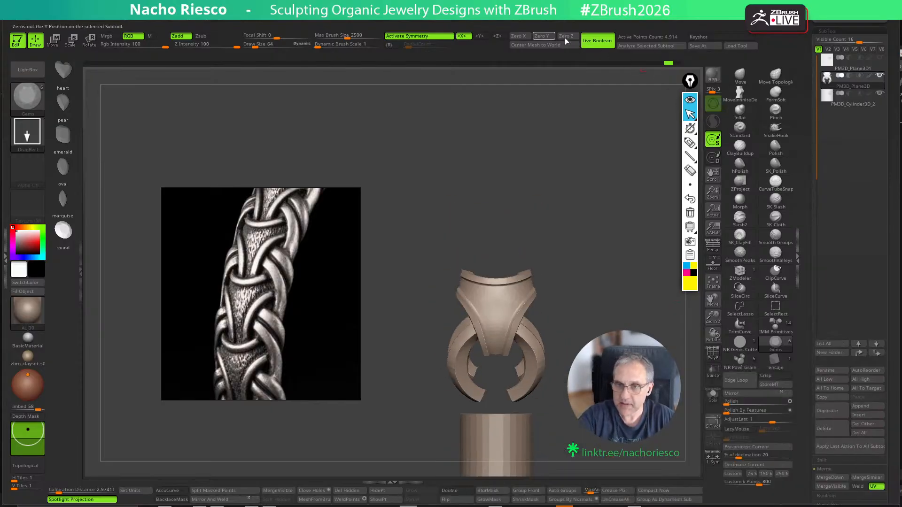
Centre the link on the cylinder and move it along Z toward the cylinder's front surface
click(546, 46)
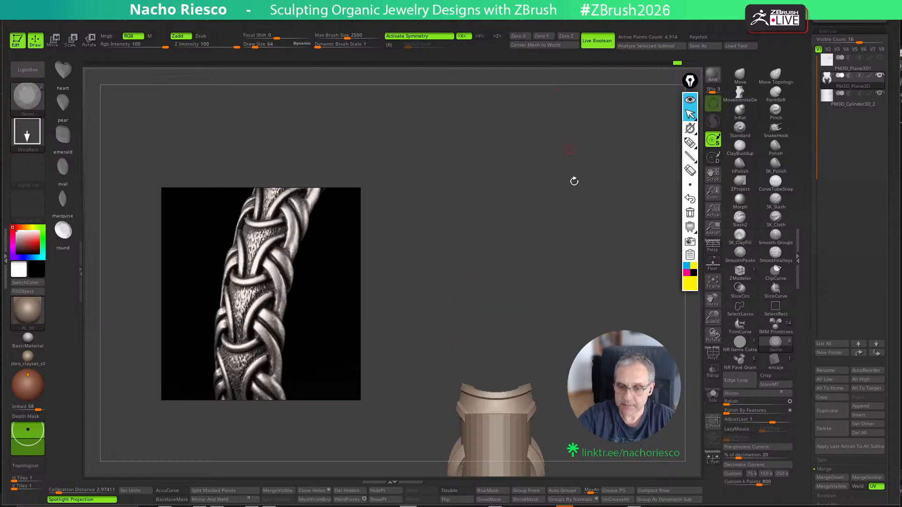
alt+drag(591, 351, 616, 274)
key(w)
drag(533, 221, 554, 219)
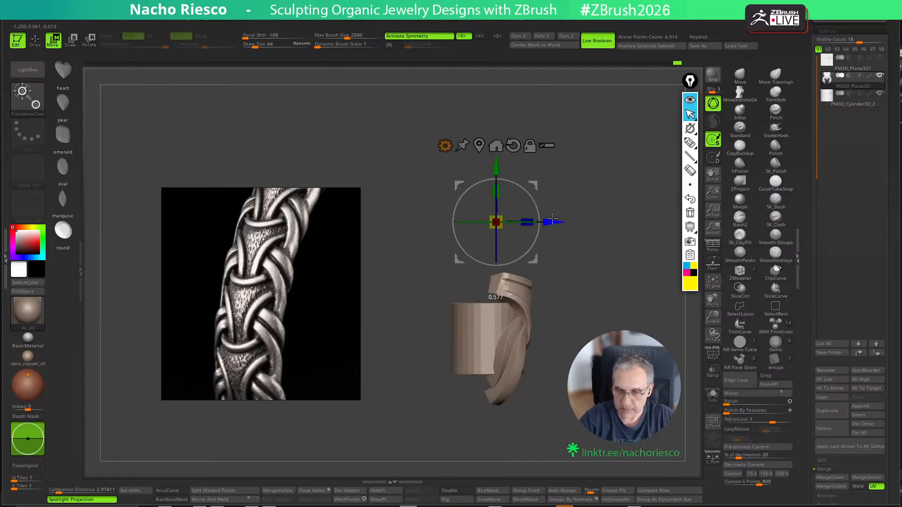
Select the cylinder, scale it, and move it up and along Z so it sits behind the link
alt+click(482, 342)
drag(490, 306, 488, 277)
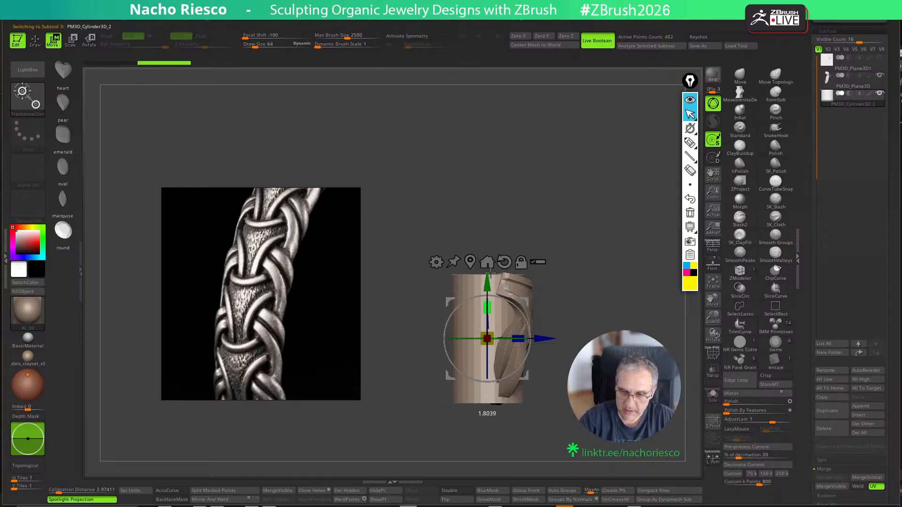
alt+drag(571, 255, 566, 279)
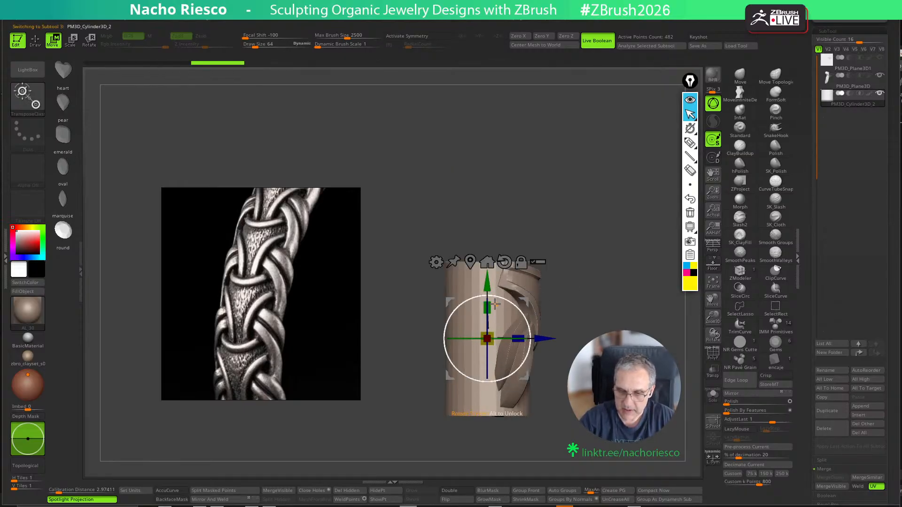
drag(489, 310, 494, 319)
drag(487, 284, 489, 269)
shift+drag(606, 264, 565, 293)
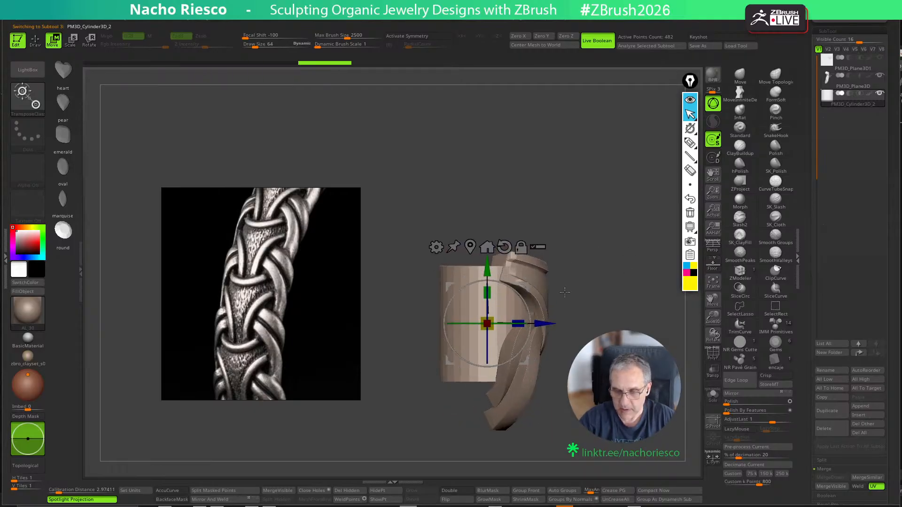
drag(519, 324, 552, 327)
drag(611, 278, 599, 301)
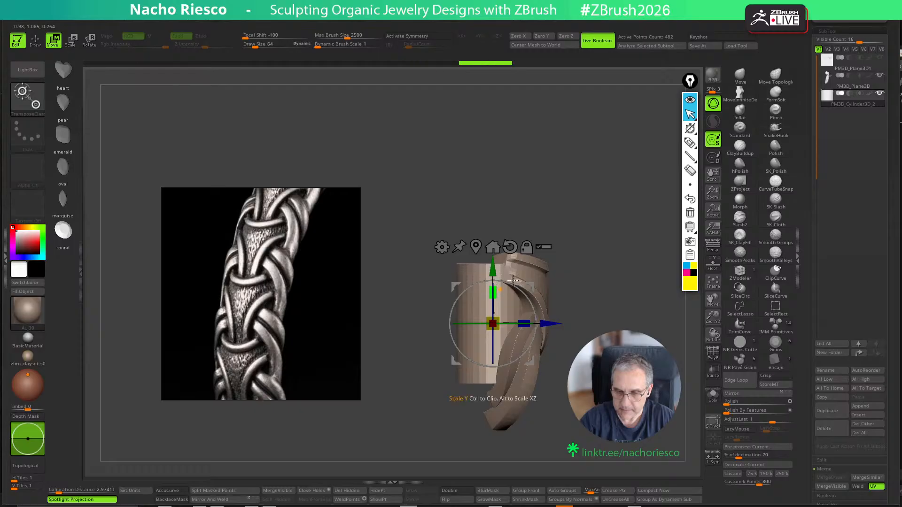
Polygroup the cylinder by normals, isolate its side wall, and delete the hidden end caps
mouse_move(578, 269)
mouse_down()
mouse_move(627, 260)
mouse_move(630, 303)
mouse_move(617, 310)
mouse_move(650, 308)
mouse_move(616, 304)
mouse_up()
key(q)
mouse_move(611, 305)
mouse_down()
mouse_move(602, 308)
mouse_move(607, 245)
mouse_move(625, 328)
mouse_move(611, 320)
mouse_up()
key(shift+f)
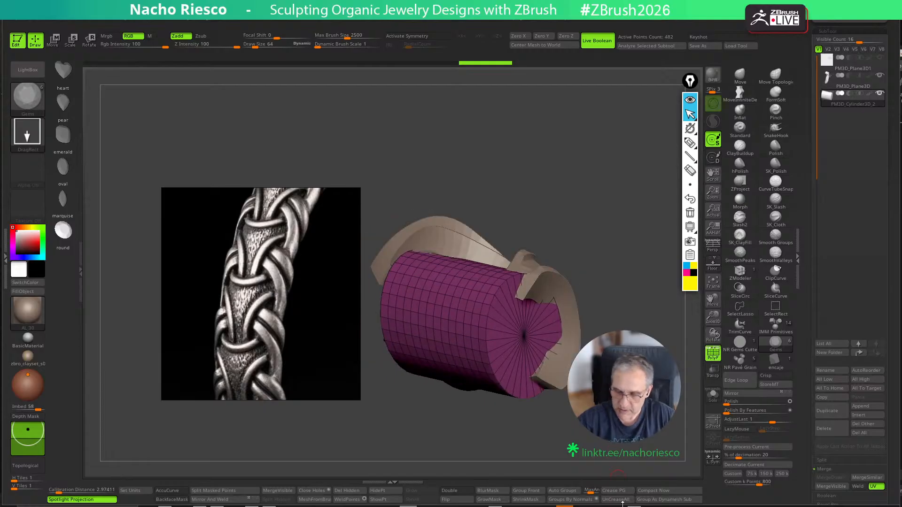
click(570, 499)
ctrl+shift+click(475, 320)
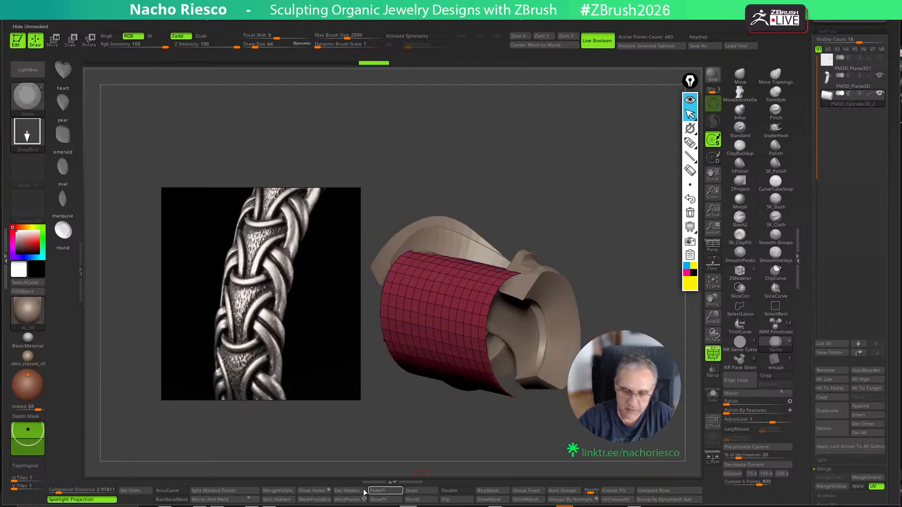
click(347, 491)
Merge the visible link and open cylinder into a new tool and switch to that merged tool
drag(625, 310, 674, 301)
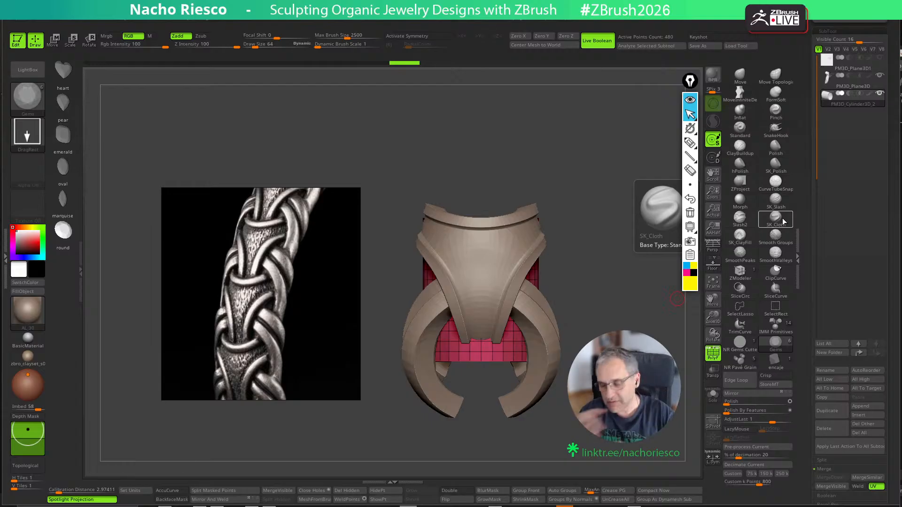
drag(802, 248, 802, 299)
drag(623, 268, 615, 306)
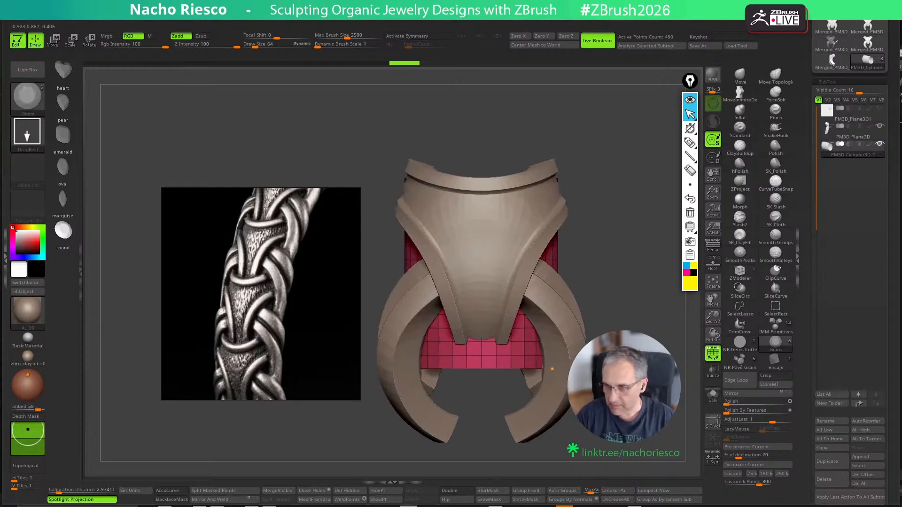
drag(804, 340, 817, 320)
click(837, 436)
click(867, 179)
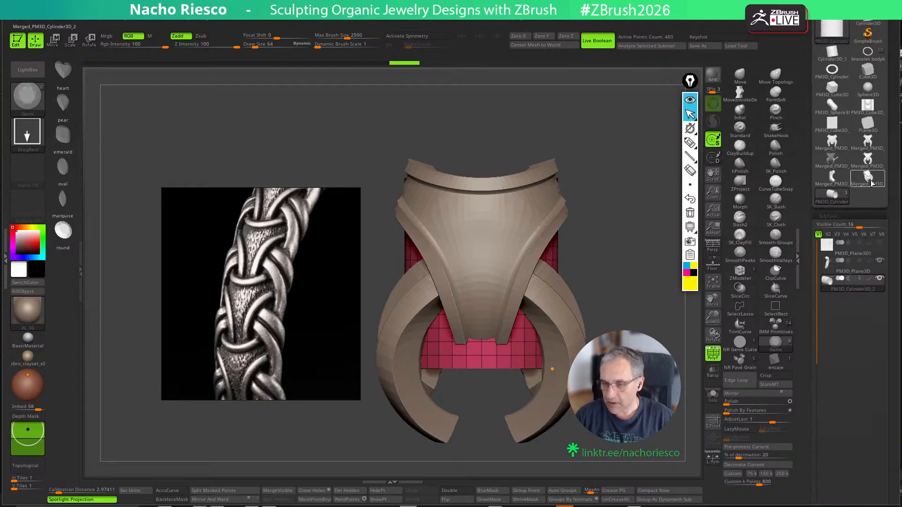
Create a new InsertMesh brush from the merged link and turn on Curve Mode for it
alt+drag(622, 301, 619, 261)
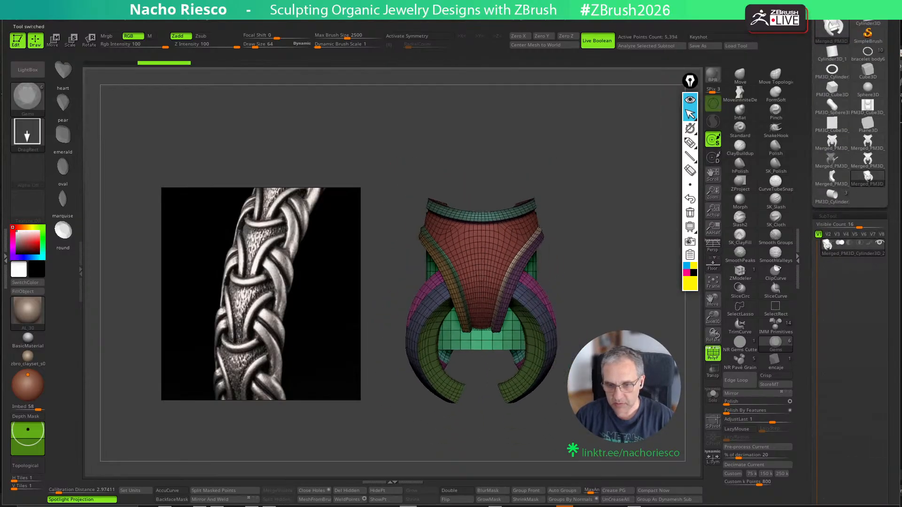
key(b)
click(403, 486)
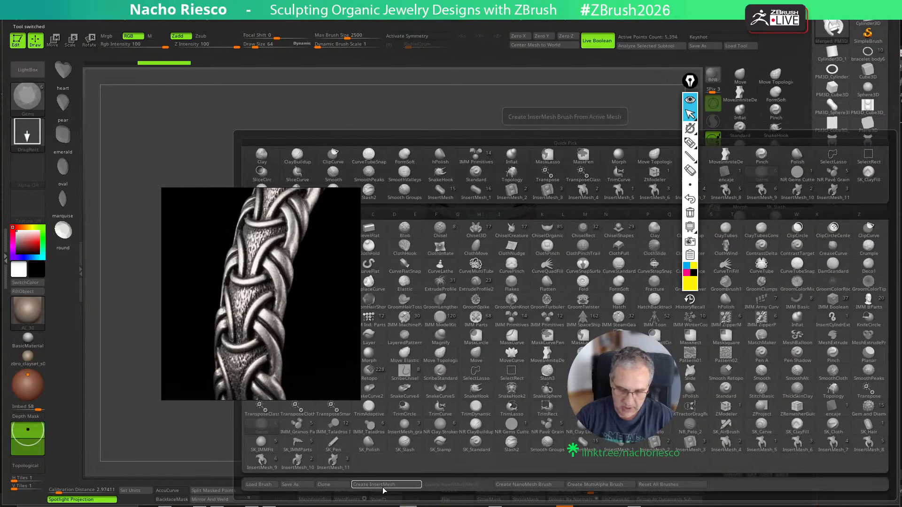
click(511, 315)
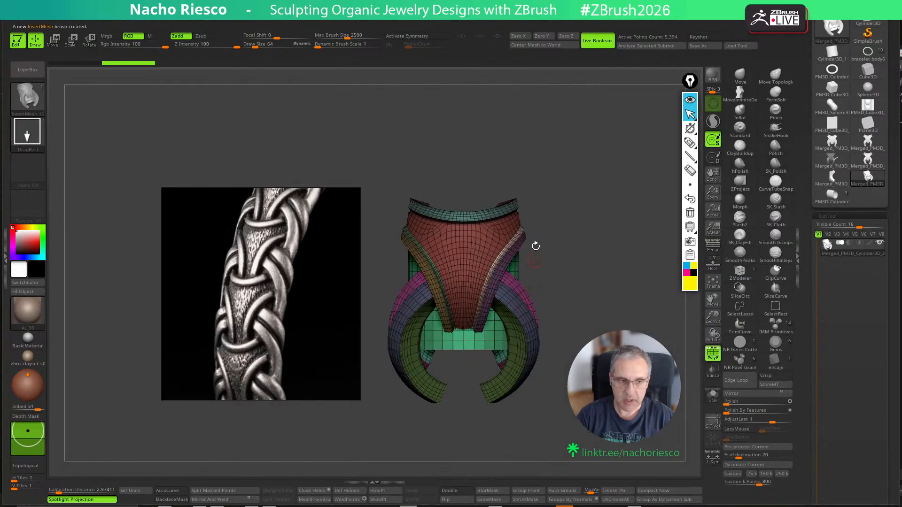
click(425, 21)
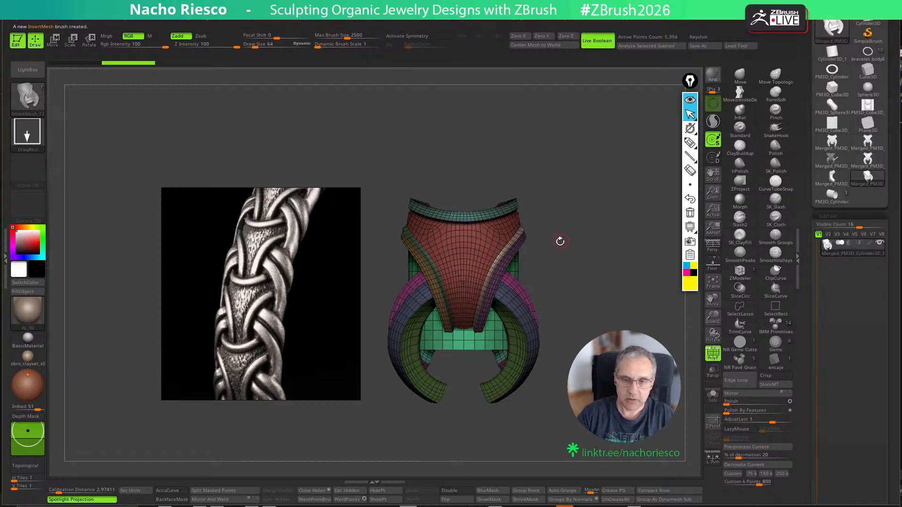
Try the new insert brush with a diagonal curve across the model, then undo the stroke
mouse_move(583, 260)
mouse_down()
mouse_move(550, 289)
mouse_move(653, 194)
mouse_up()
key(shift+f)
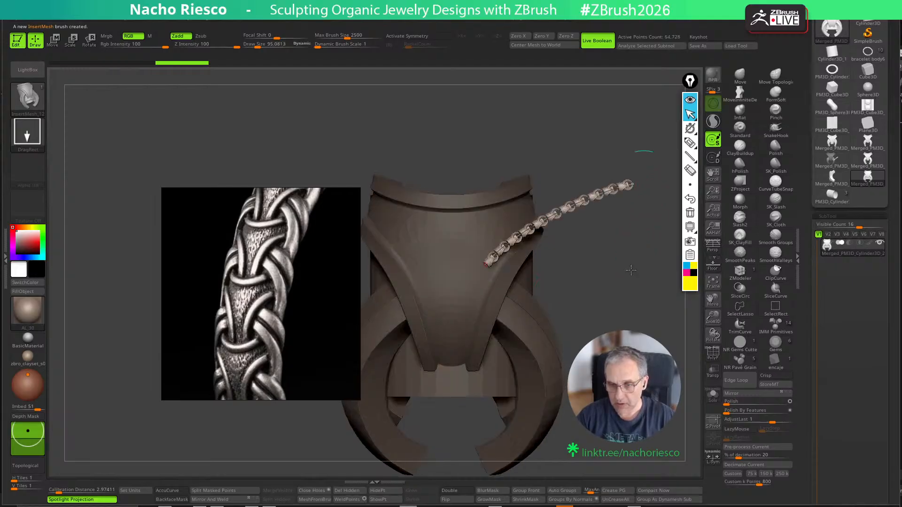
key(ctrl+z)
Set the insert brush's CurveStep to 0.55
click(468, 28)
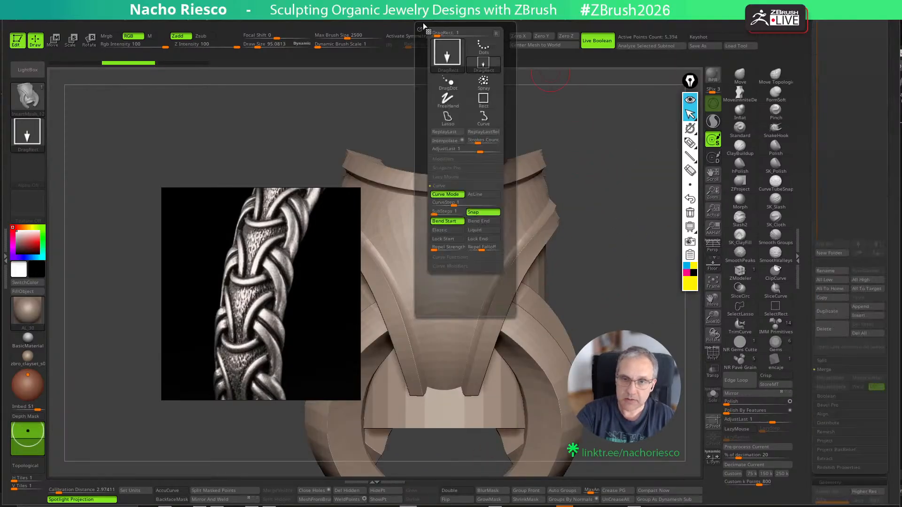
click(423, 28)
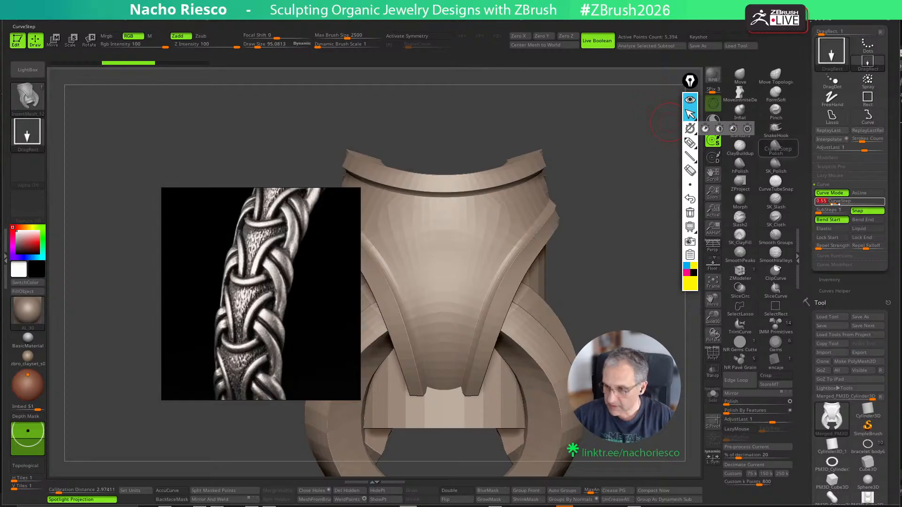
alt+drag(614, 272, 535, 326)
Try a curve of links with the tighter spacing, inspect the joins up close, then undo it
drag(444, 295, 580, 216)
mouse_move(596, 285)
alt+mouse_down()
mouse_move(602, 395)
mouse_move(628, 324)
mouse_move(642, 312)
mouse_move(620, 279)
alt+mouse_up()
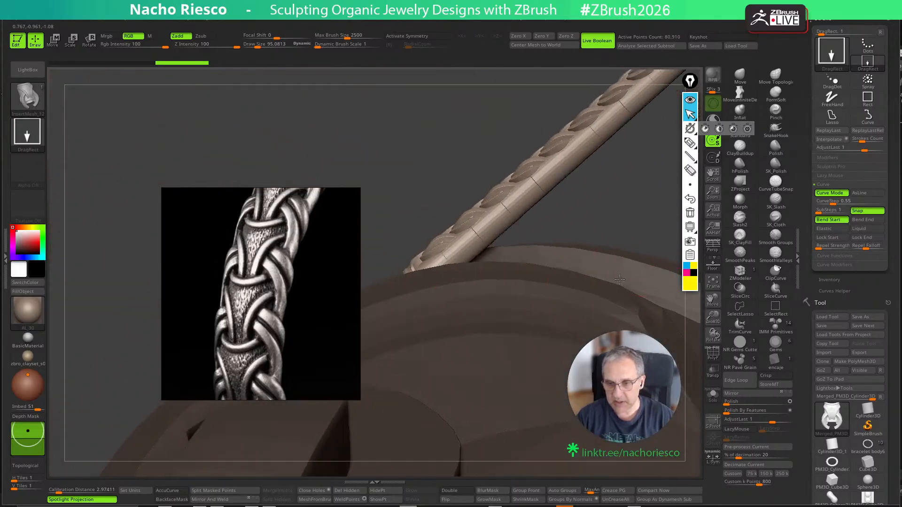
key(ctrl+z)
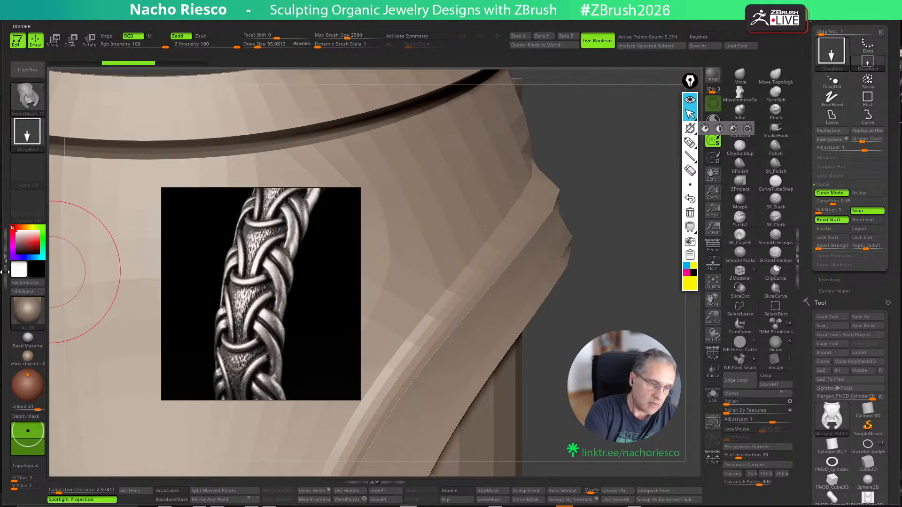
Enable Weld Points in the insert brush's modifiers, with Curve Res 3 and Max Bend Angle 90
click(5, 272)
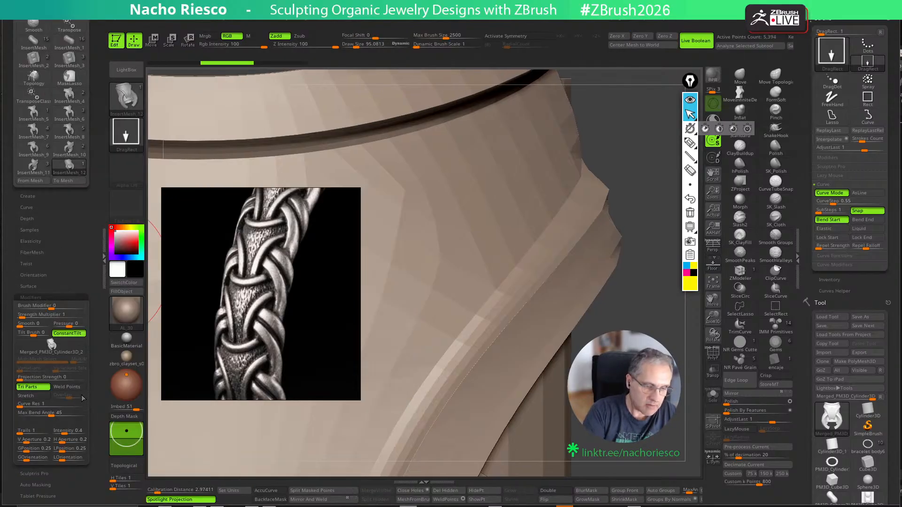
click(75, 387)
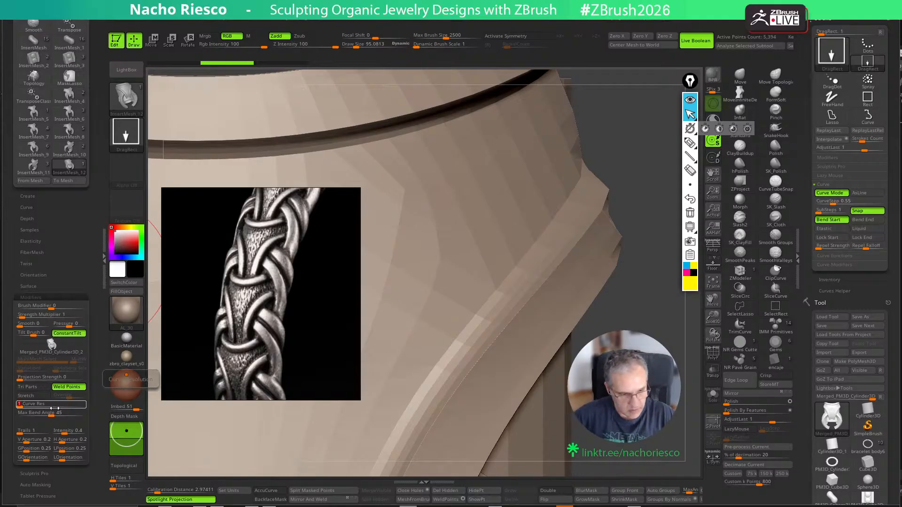
click(65, 413)
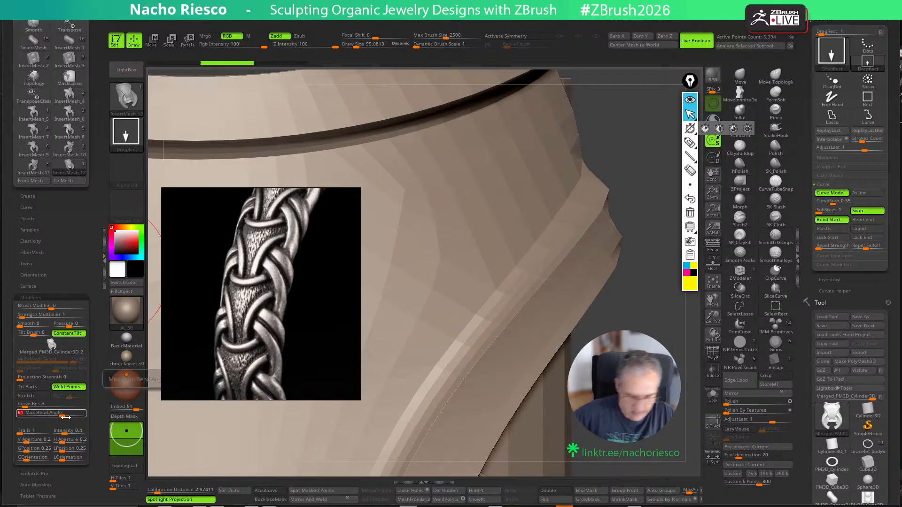
text(90)
key(Return)
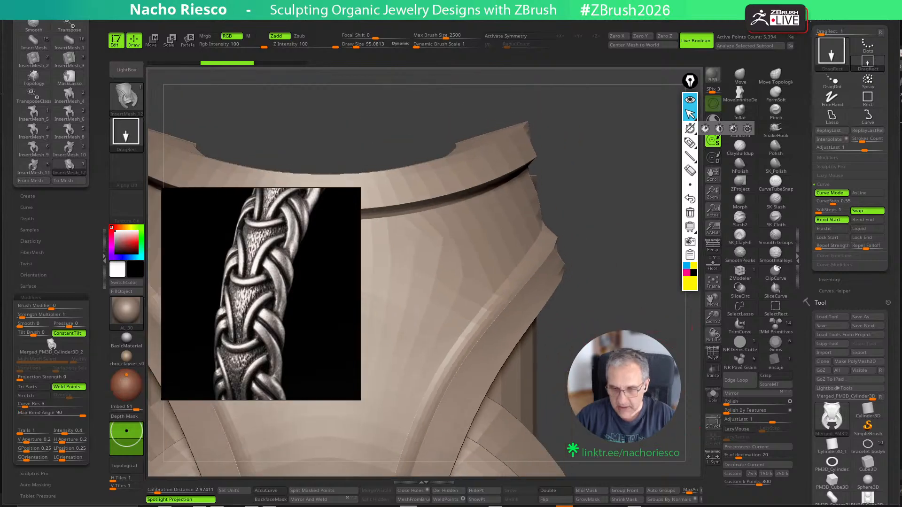
Try a long diagonal curve of links with the welded brush settings, then undo it
drag(421, 345, 658, 155)
key(ctrl+z)
key(ctrl+z)
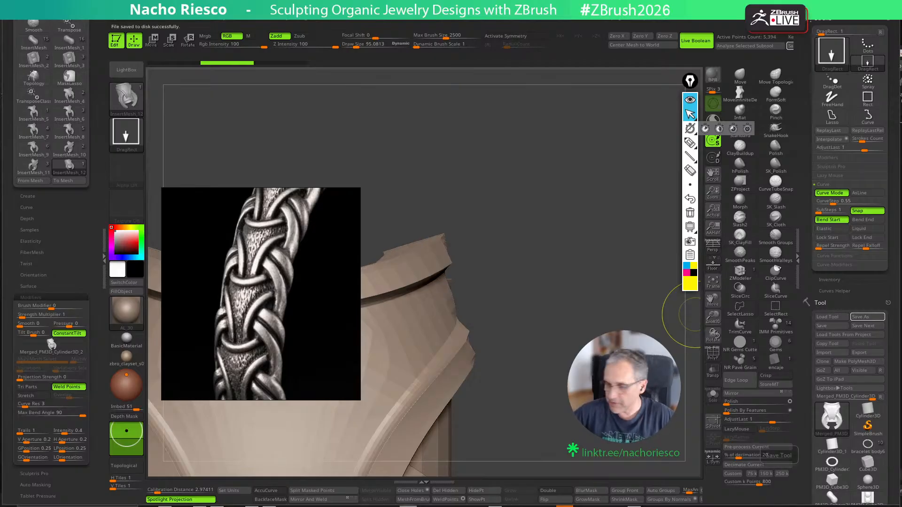
Switch to the bracelet body tool, bring it into view, and select its wrist reference cylinder
drag(807, 347, 809, 258)
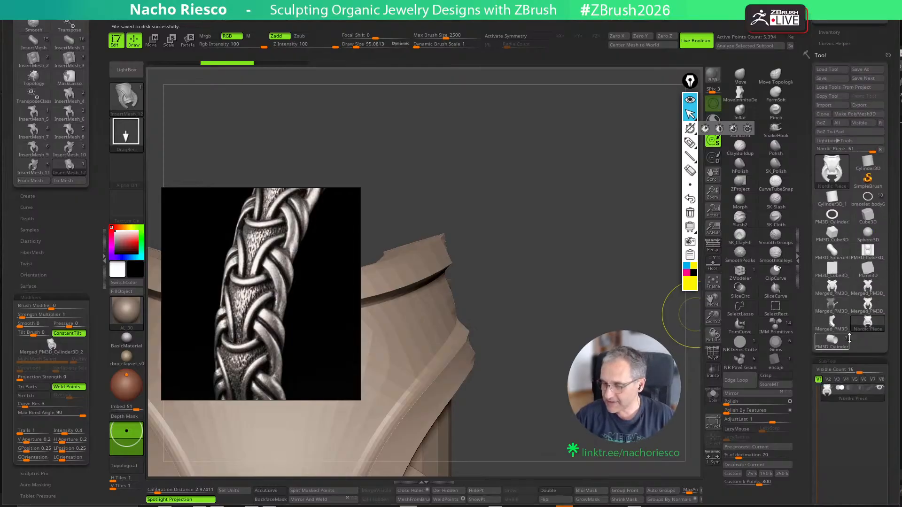
click(868, 197)
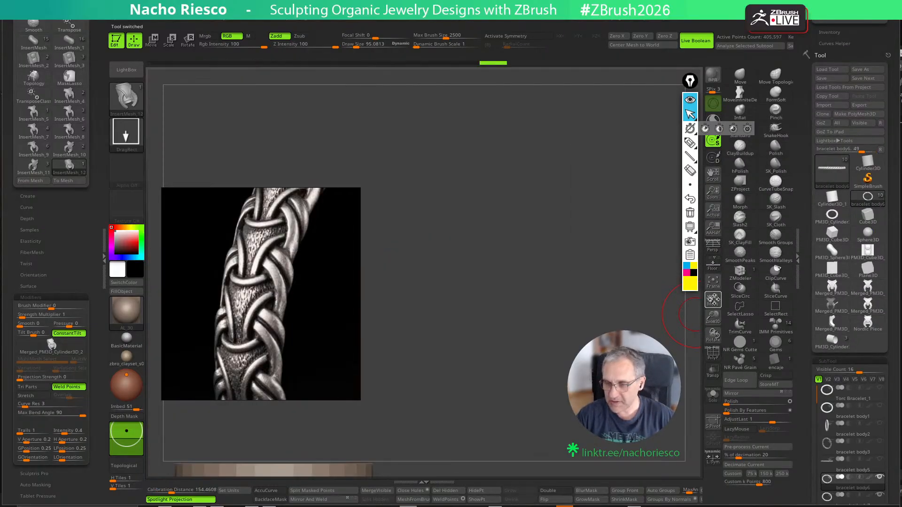
drag(713, 299, 740, 294)
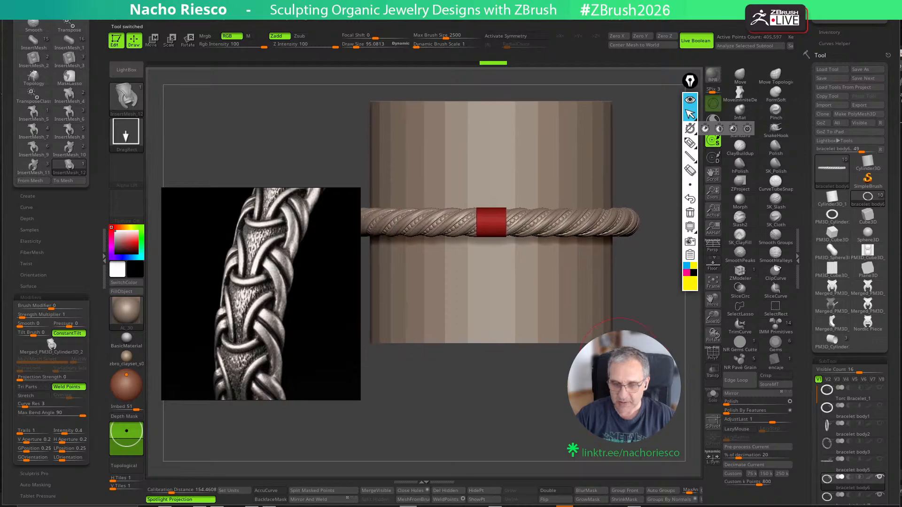
alt+click(557, 312)
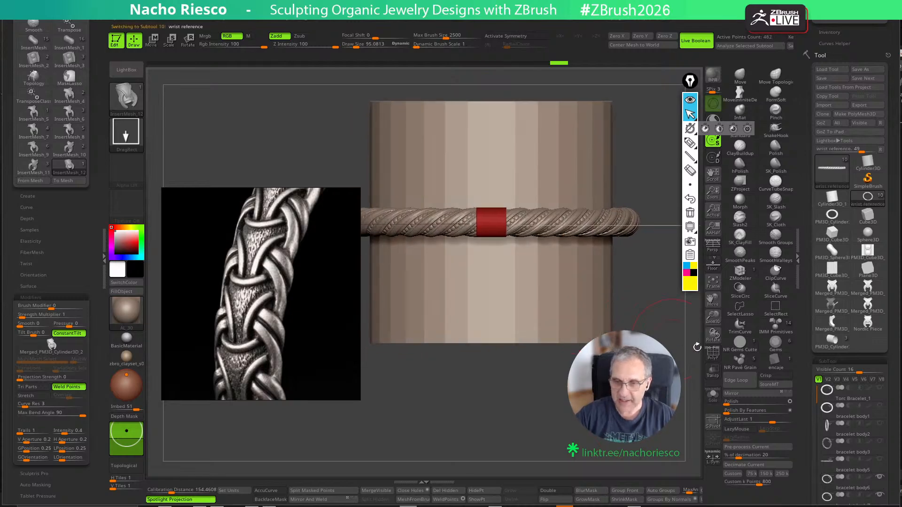
Hide the twisted bracelet body and isolate the wrist reference cylinder with its polyframe shown
click(799, 434)
scroll(850, 376, down, 3)
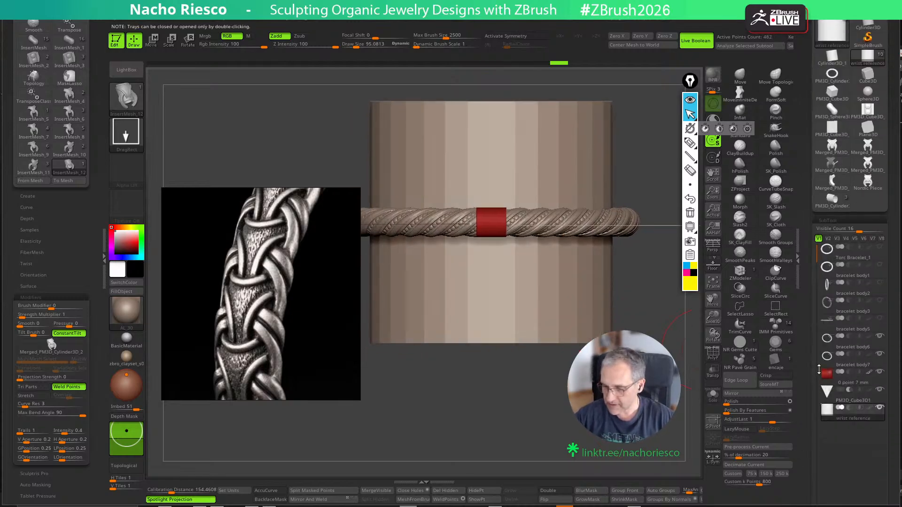
click(880, 355)
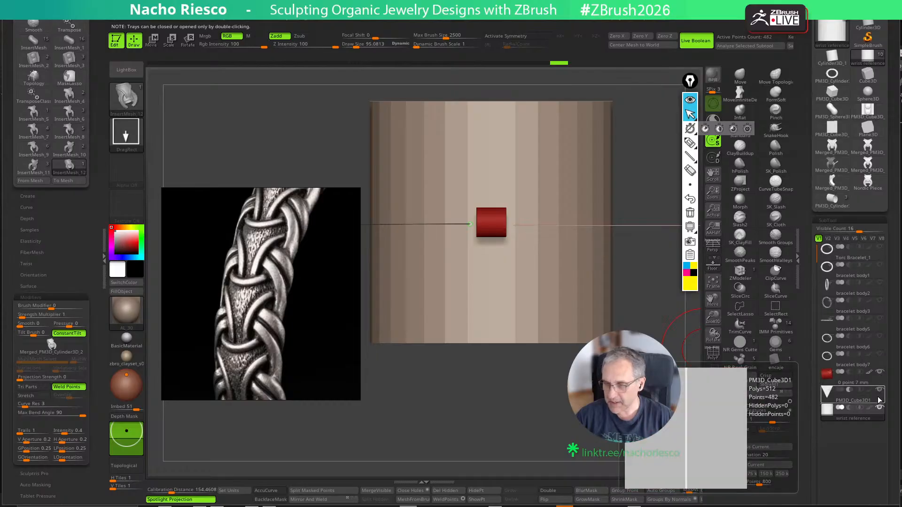
click(713, 396)
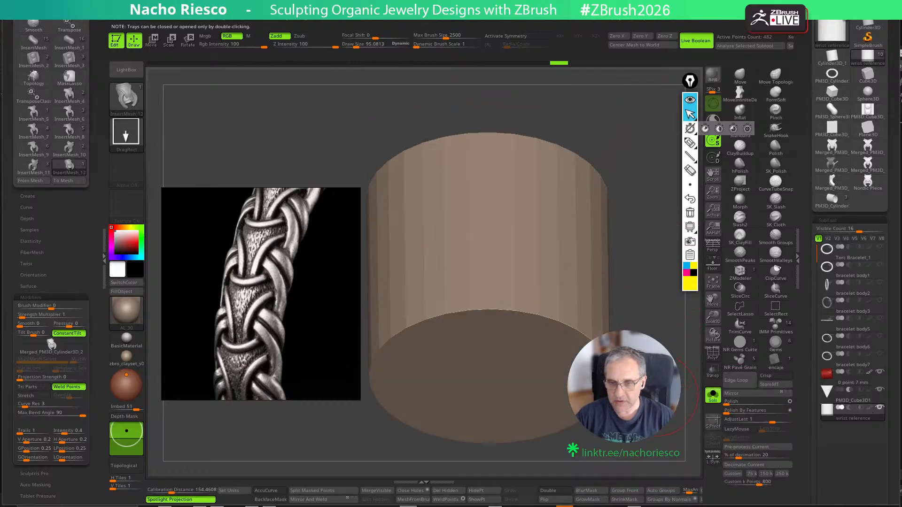
click(712, 354)
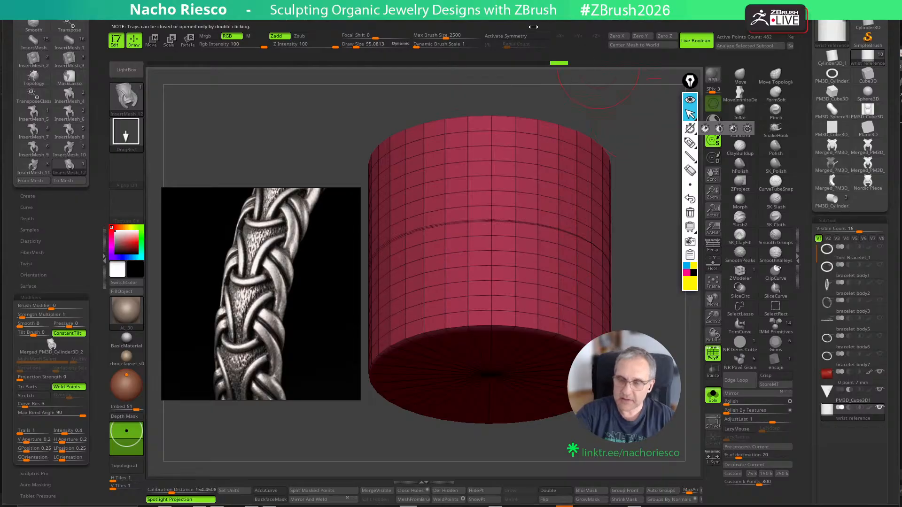
Frame the wrist reference cylinder's creased edge loop with a curve, using Creased edges as the Frame Mesh option
click(528, 25)
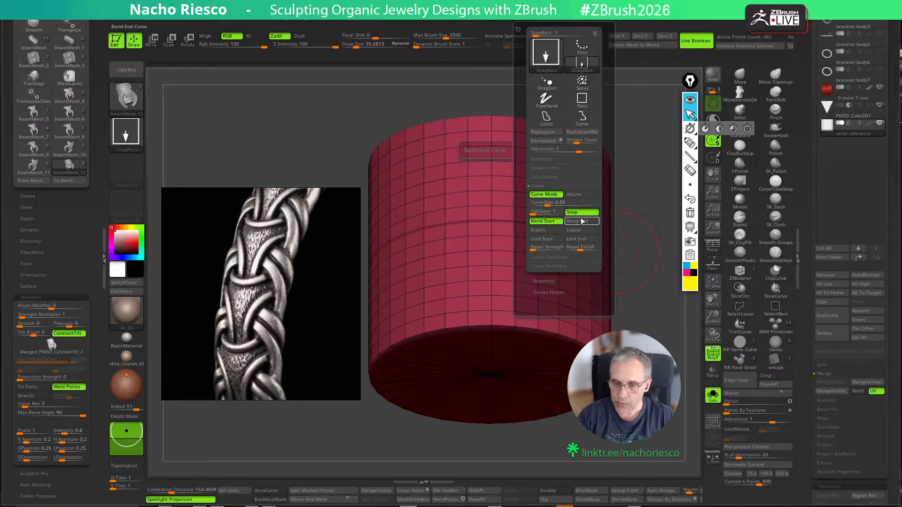
click(561, 258)
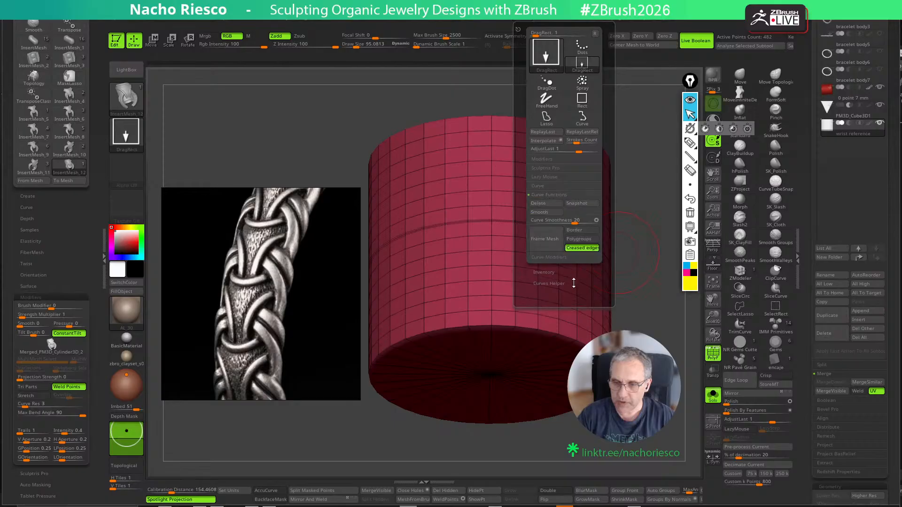
click(557, 244)
shift+drag(658, 230, 649, 254)
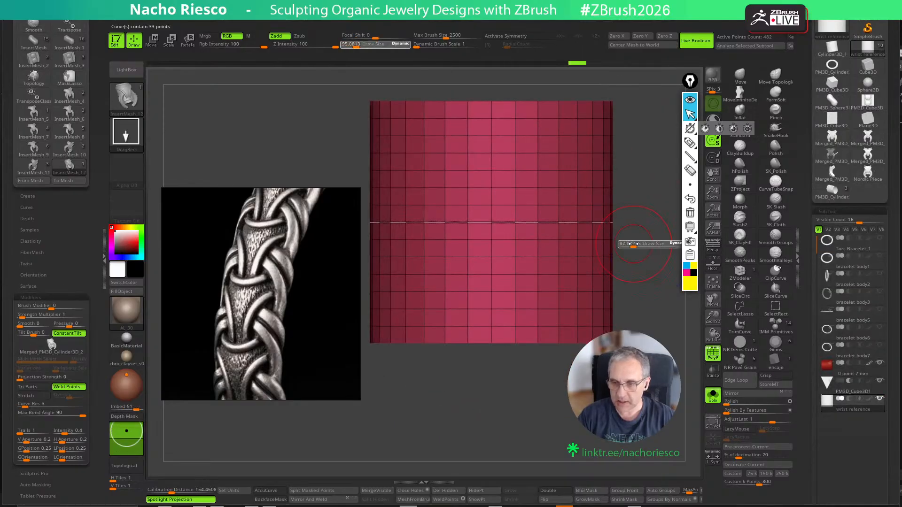
Try the welded links along the wrist curve at Draw Size about 81, with polyframe off, then undo them
click(583, 239)
click(713, 353)
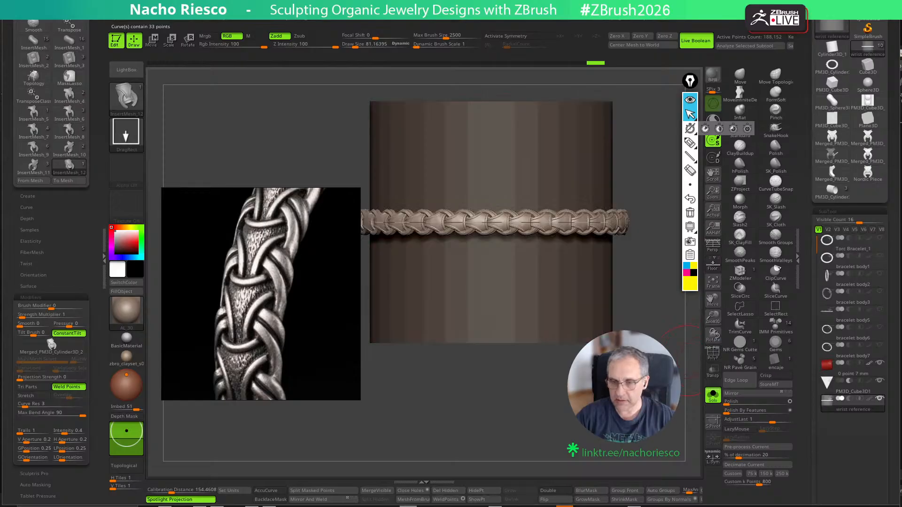
mouse_move(667, 390)
mouse_down()
mouse_move(662, 339)
mouse_move(600, 228)
mouse_up()
key(ctrl+z)
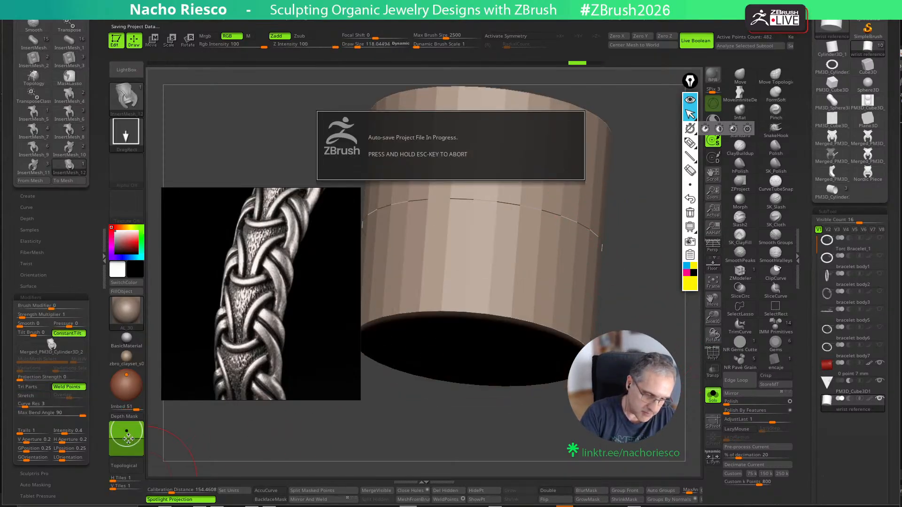
Try the links around the wrist curve with Imbed 18, compare them outside Solo mode with the other subtools, then undo them
drag(130, 439, 126, 436)
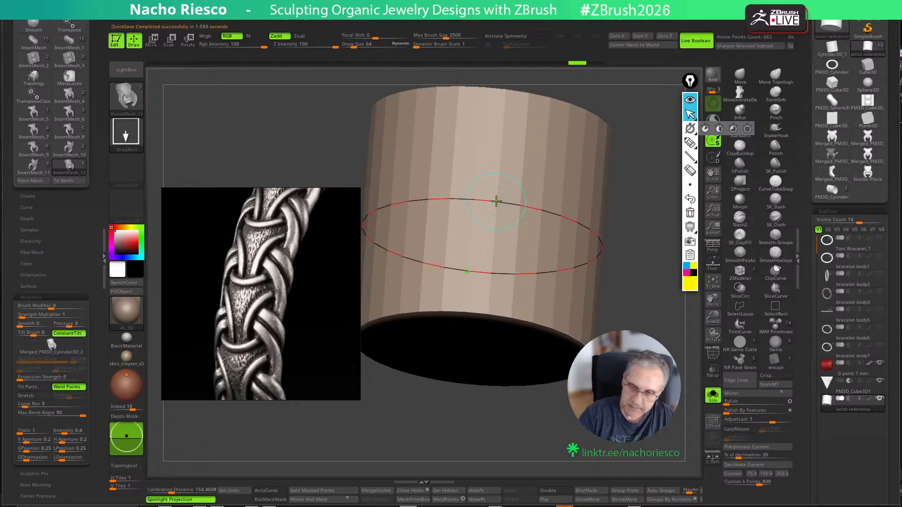
click(498, 202)
shift+drag(651, 346, 667, 318)
click(715, 400)
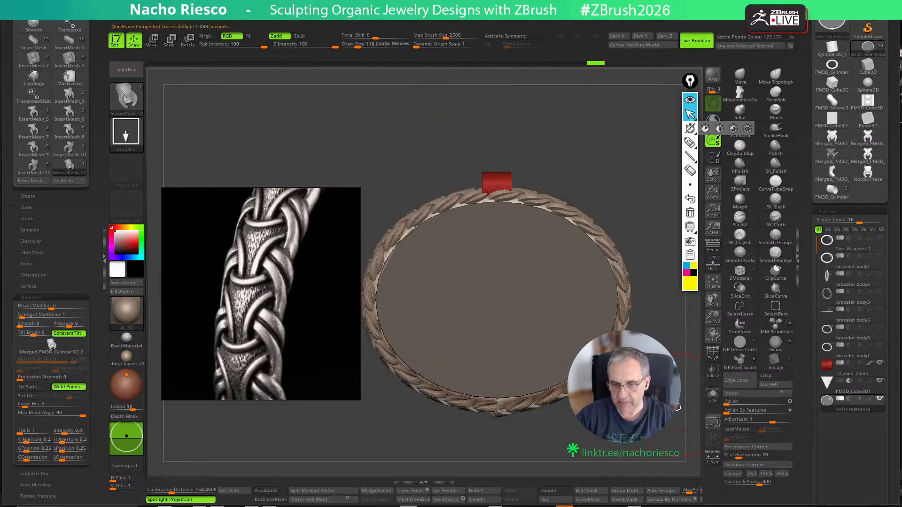
mouse_move(656, 402)
mouse_down()
mouse_move(664, 431)
mouse_move(678, 428)
mouse_move(641, 423)
mouse_move(643, 440)
mouse_move(626, 437)
mouse_move(675, 430)
mouse_move(658, 435)
mouse_move(660, 413)
mouse_up()
key(ctrl+z)
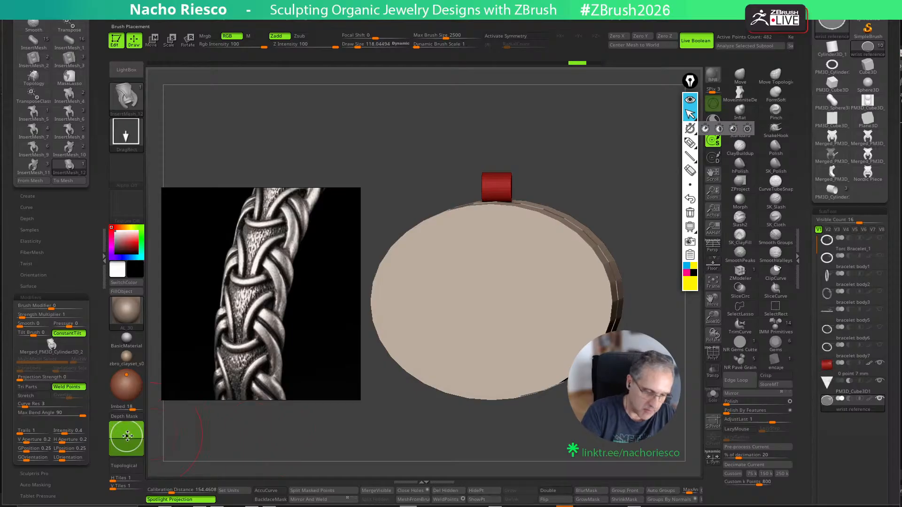
Try the links around the wrist curve with Imbed 24, inspect the fit from the end of the cylinder, and undo them
click(127, 435)
ctrl+shift+click(596, 158)
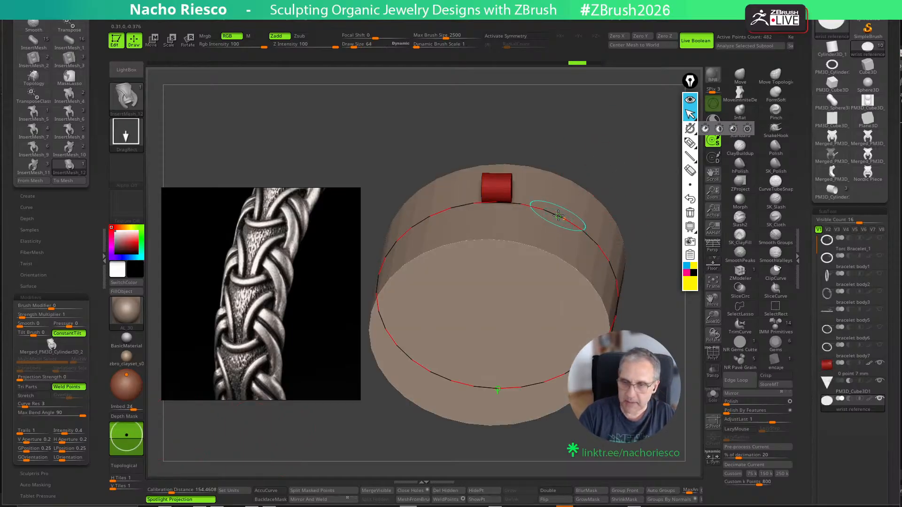
click(563, 216)
click(600, 269)
shift+drag(559, 444, 660, 411)
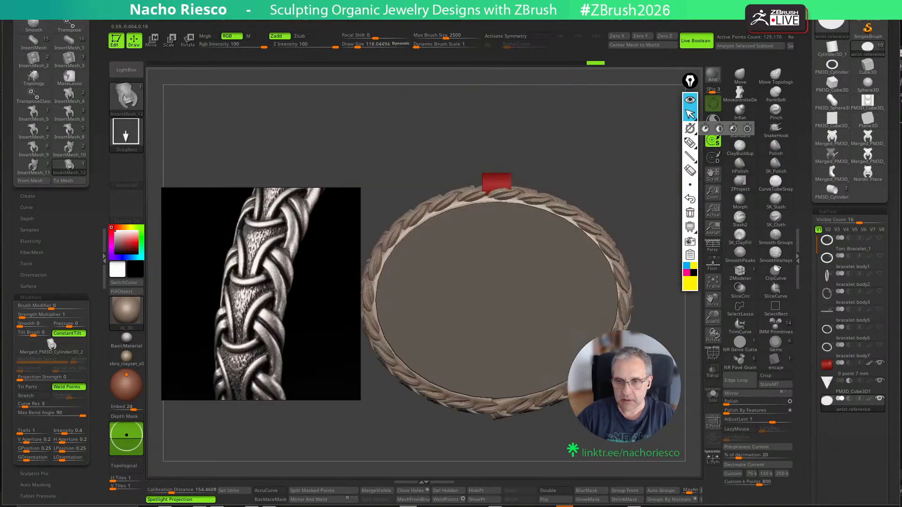
key(ctrl+z)
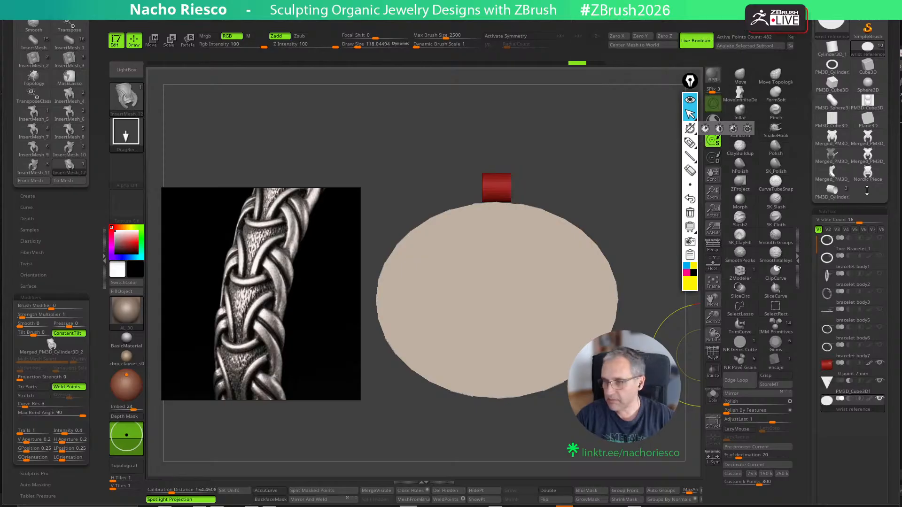
Switch to the Nordic Piece tool and stretch the link along its height with the gizmo
click(869, 184)
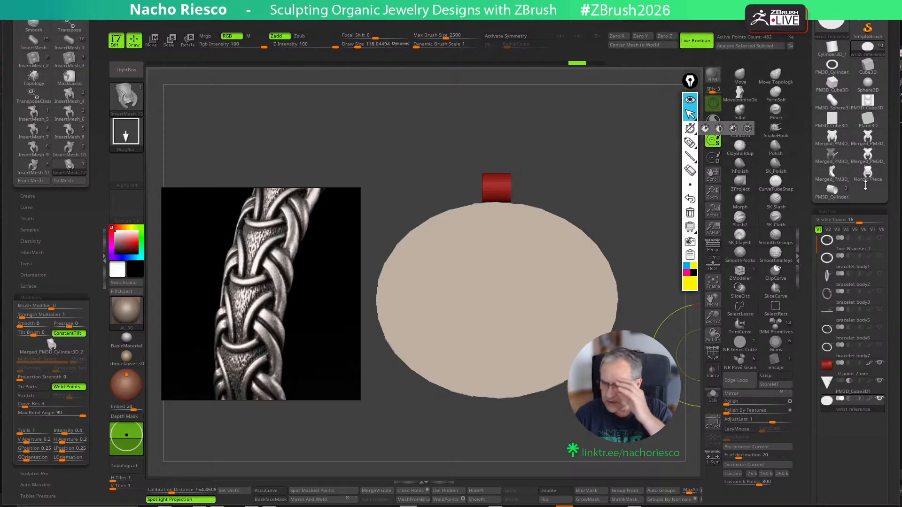
drag(591, 327, 556, 362)
key(w)
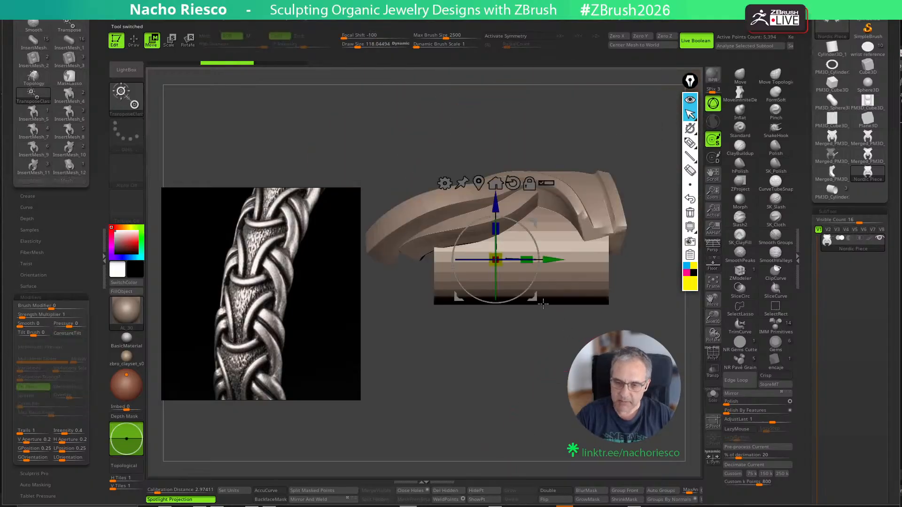
drag(496, 229, 495, 195)
key(q)
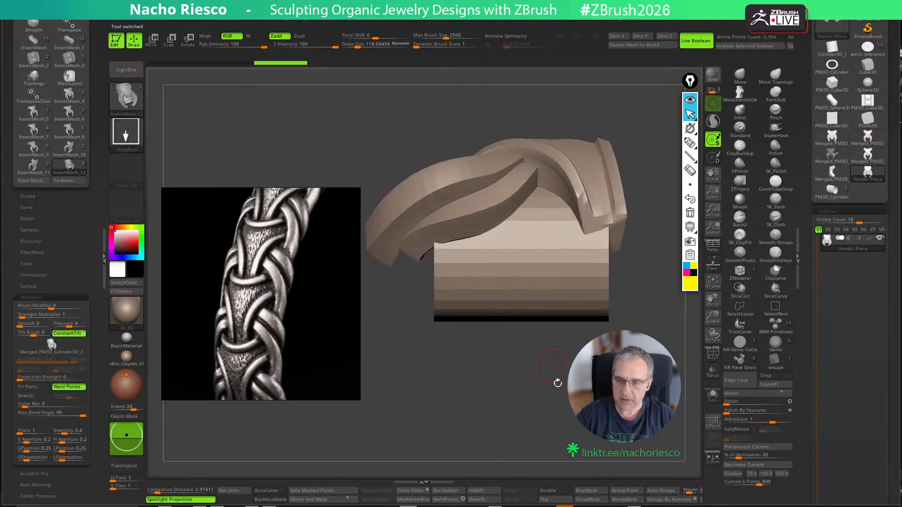
From the front view, create an InsertMesh brush from the stretched Nordic Piece by appending it to the current insert brush
mouse_move(558, 384)
mouse_down()
mouse_move(560, 392)
mouse_move(548, 379)
mouse_move(578, 366)
mouse_up()
key(b)
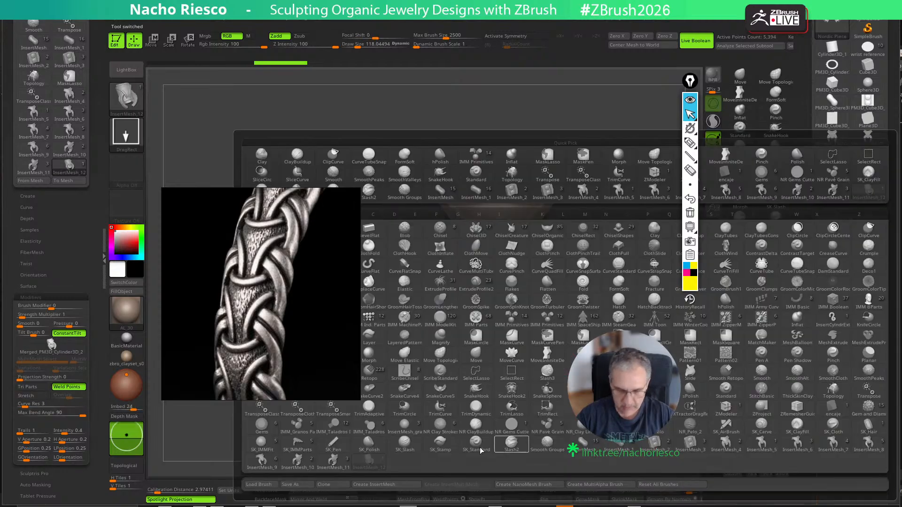
click(386, 485)
click(538, 315)
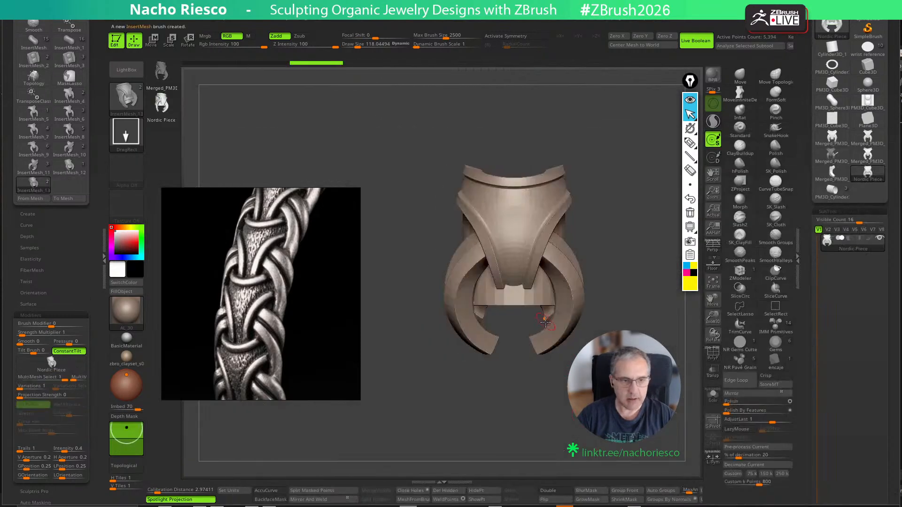
Enable Curve Mode and Weld Points for the new insert brush, with Tri Parts off, Curve Res 3 and Max Bend Angle 90
click(518, 22)
click(554, 188)
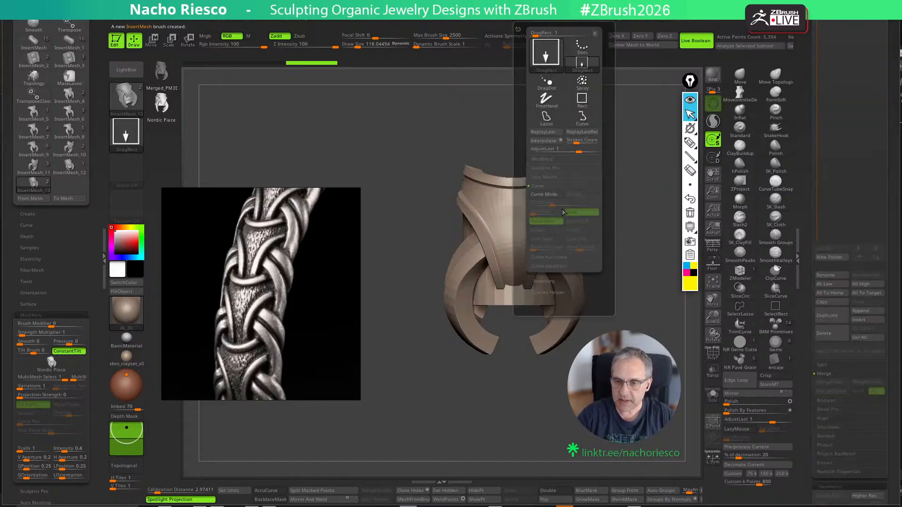
click(554, 195)
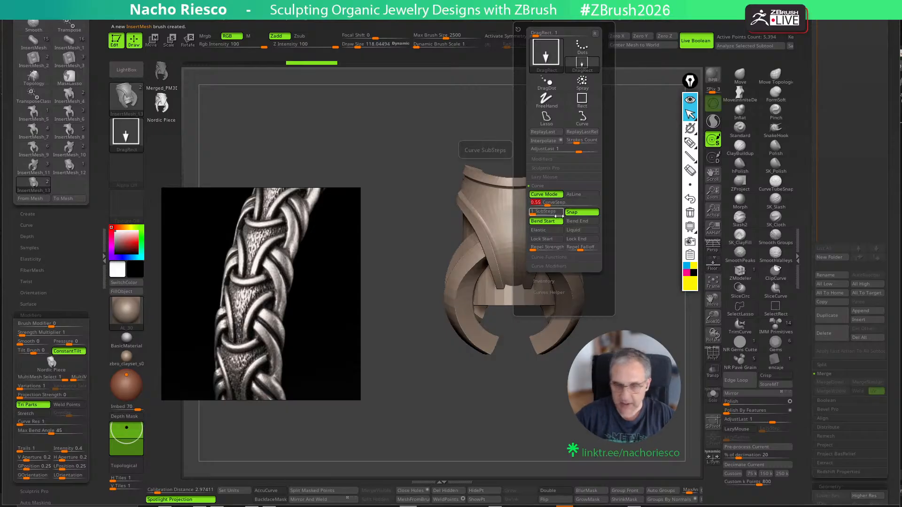
click(67, 405)
click(33, 404)
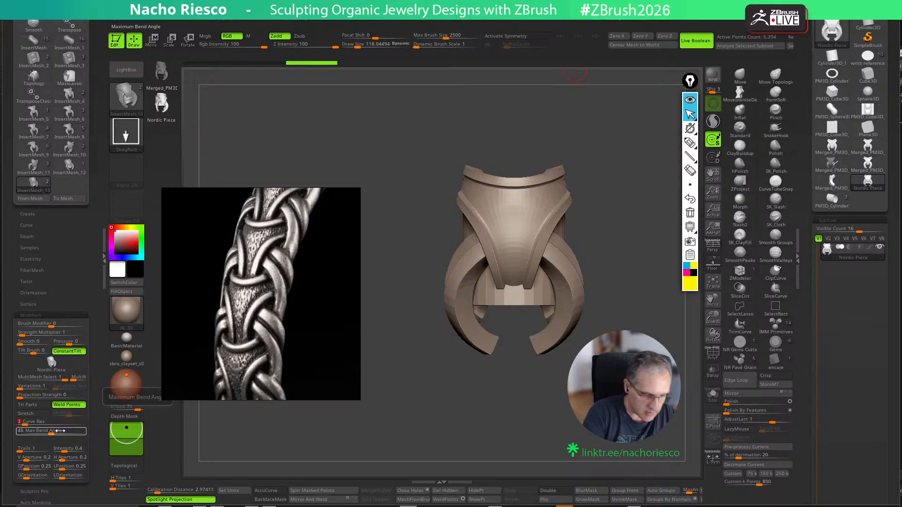
drag(60, 431, 69, 440)
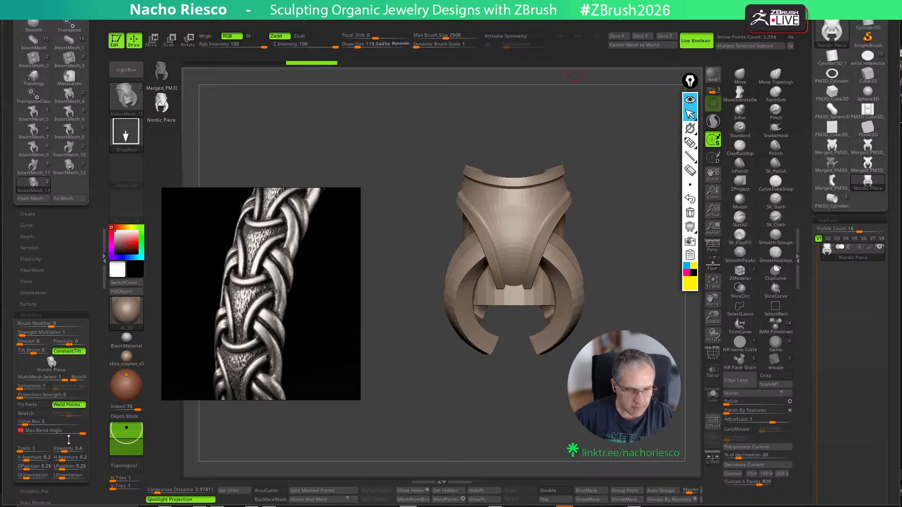
key(Return)
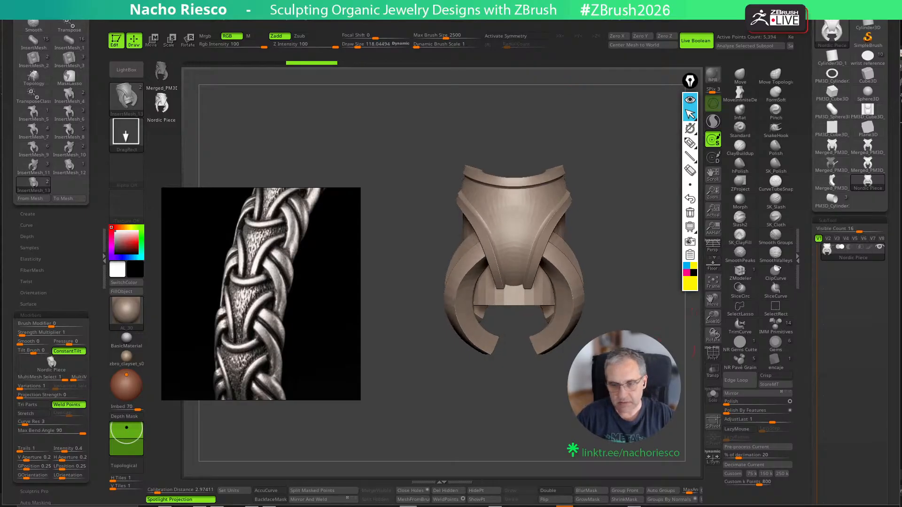
alt+drag(686, 333, 683, 350)
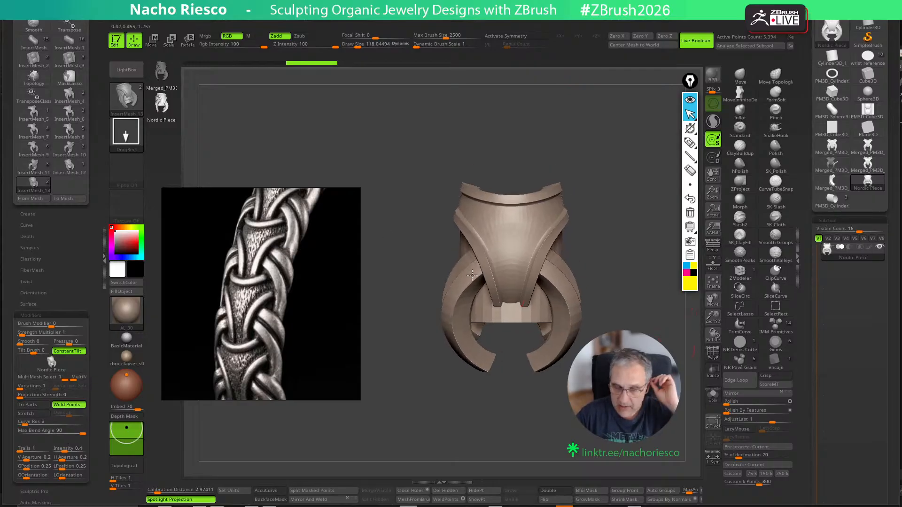
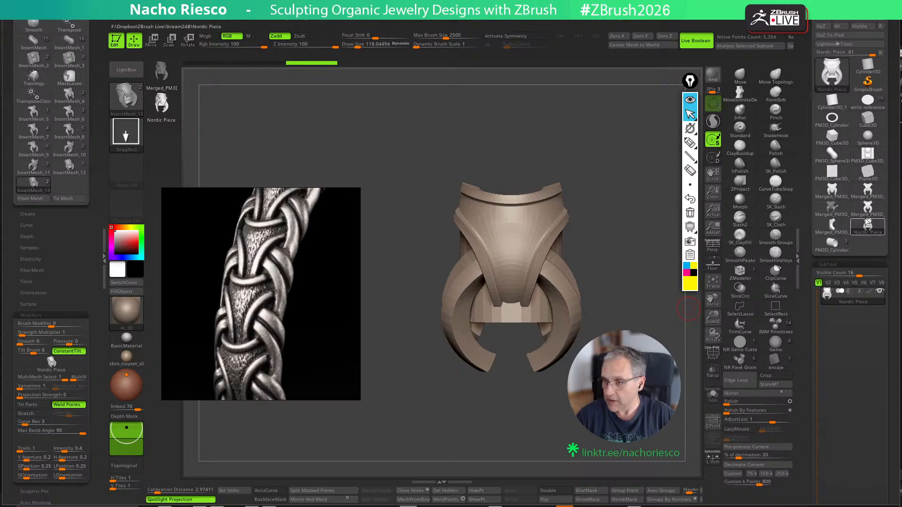
Switch back to the wrist reference tool, inspect the braid around the cylinder, and undo it
click(868, 102)
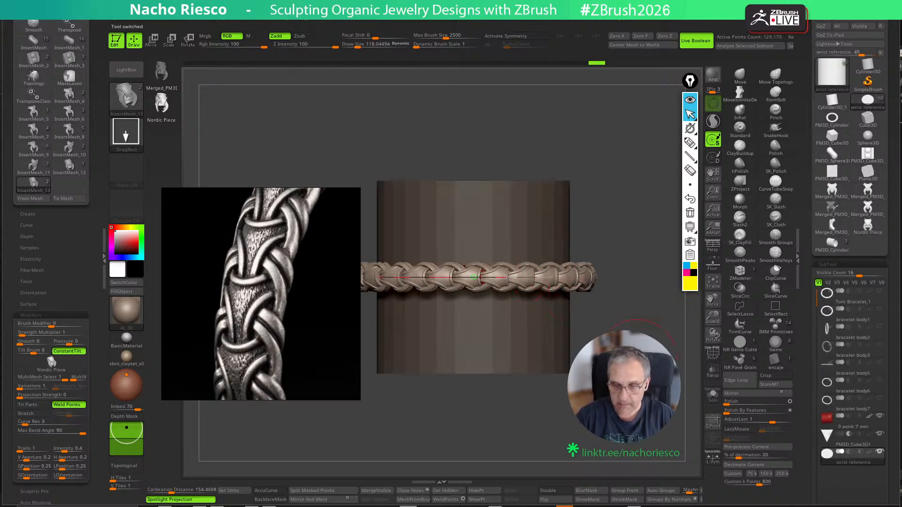
drag(630, 235, 656, 304)
key(ctrl)
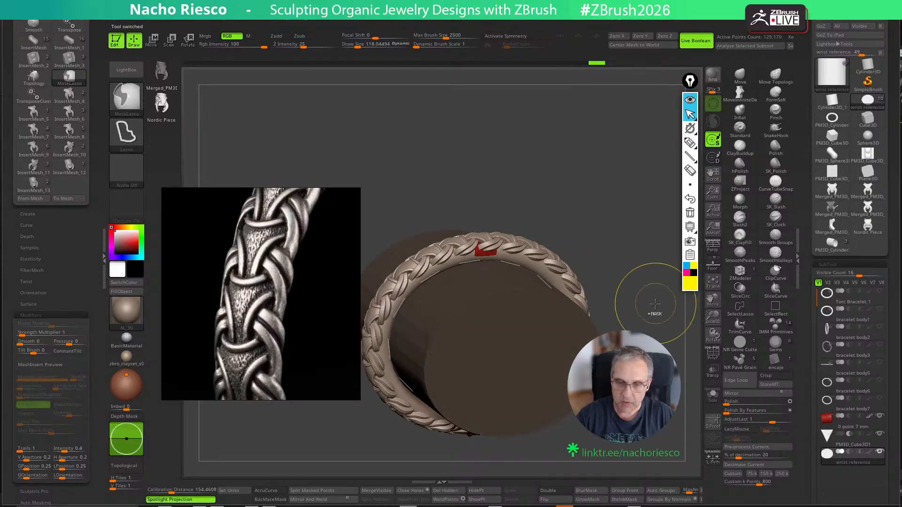
key(ctrl+z)
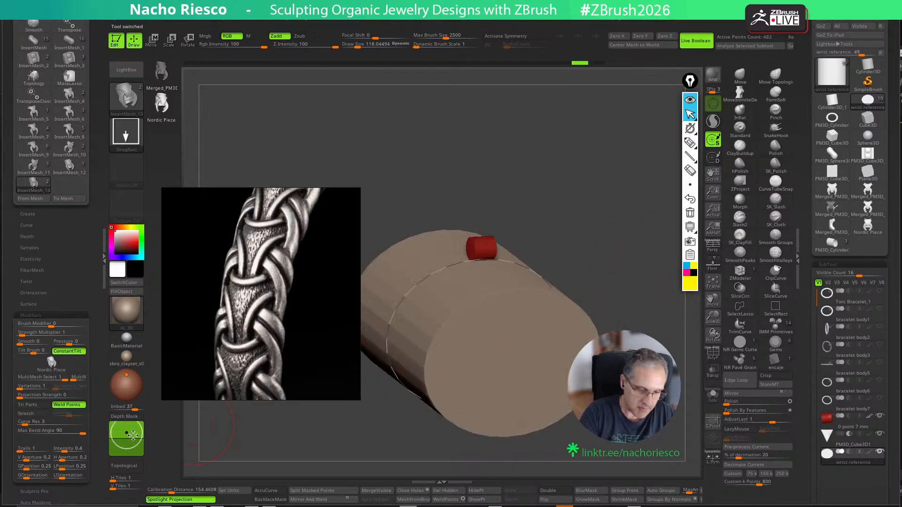
Try the stretched links around the wrist curve with Imbed 37, then undo them
click(427, 278)
shift+drag(641, 261, 639, 266)
key(ctrl+z)
Try the stretched links around the wrist curve with Imbed 25, check the fit against the cylinder, and undo them
drag(127, 436, 126, 435)
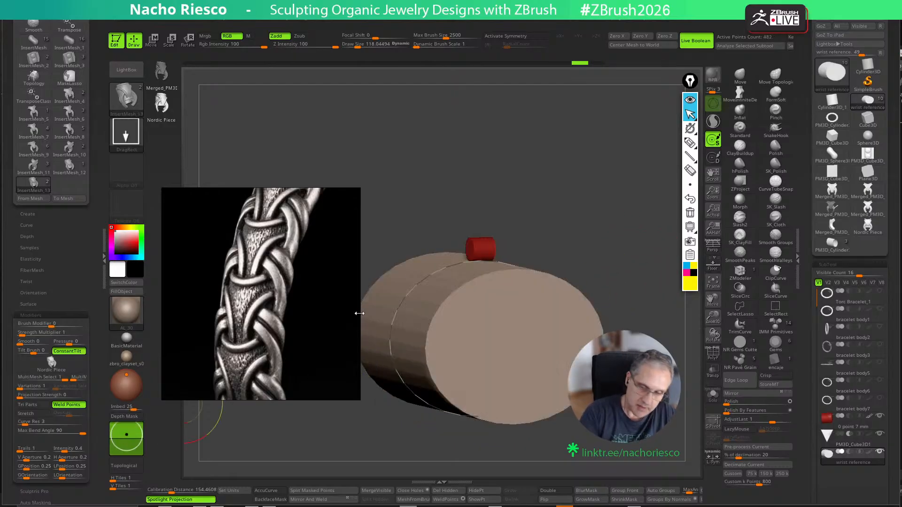
click(430, 277)
shift+drag(654, 232, 639, 269)
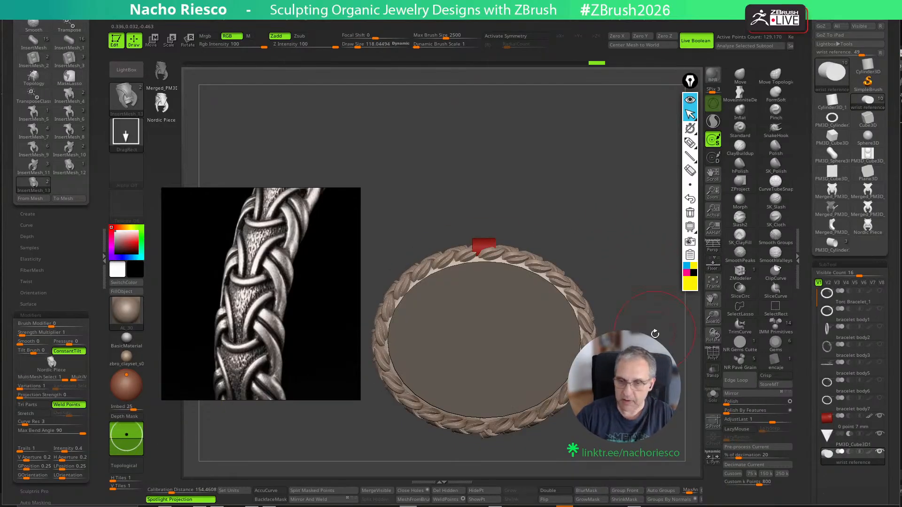
mouse_move(655, 334)
shift+mouse_down()
mouse_move(651, 282)
mouse_move(625, 306)
shift+mouse_up()
key(ctrl+z)
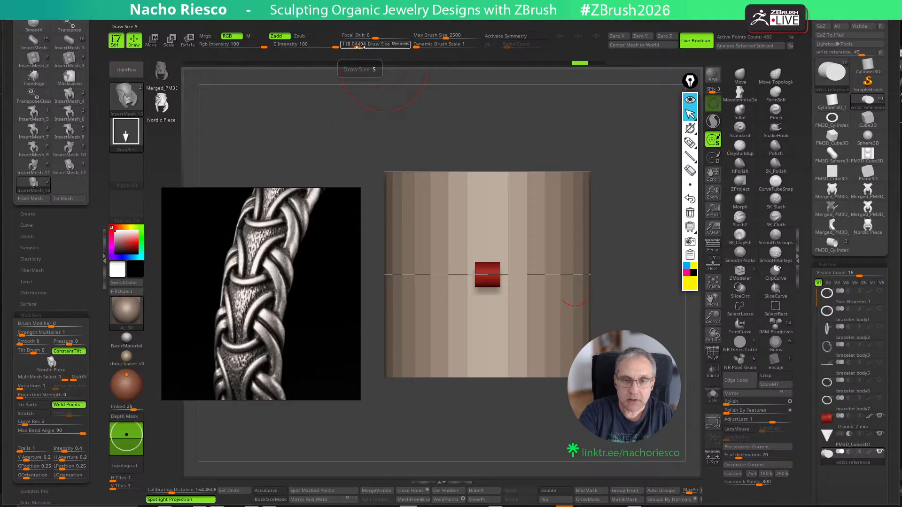
Raise the Draw Size to 122 and 130 in turn, testing the links on the wrist curve and undoing each test
drag(373, 63, 360, 67)
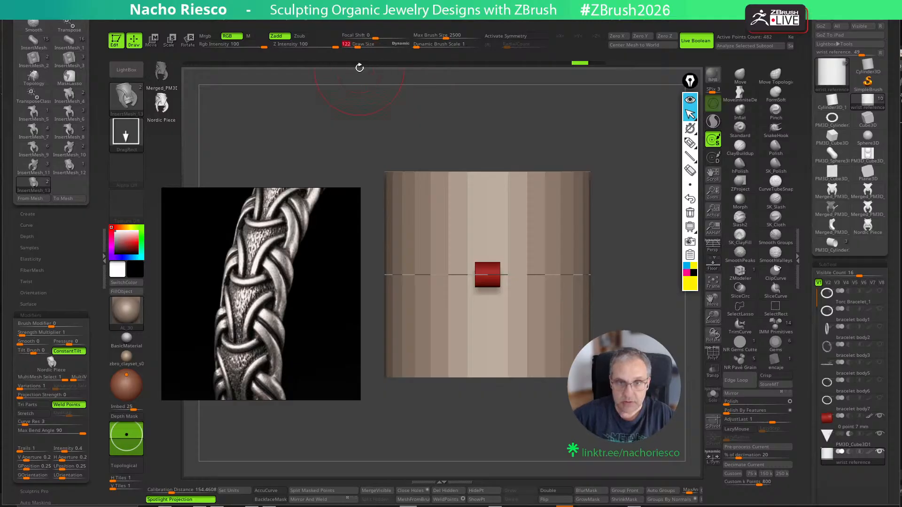
click(546, 277)
key(ctrl+z)
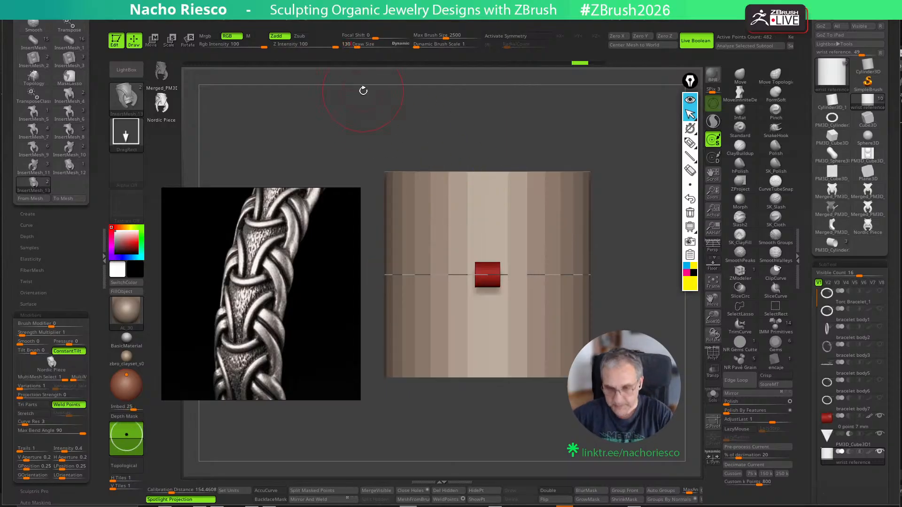
click(531, 274)
drag(655, 306, 647, 254)
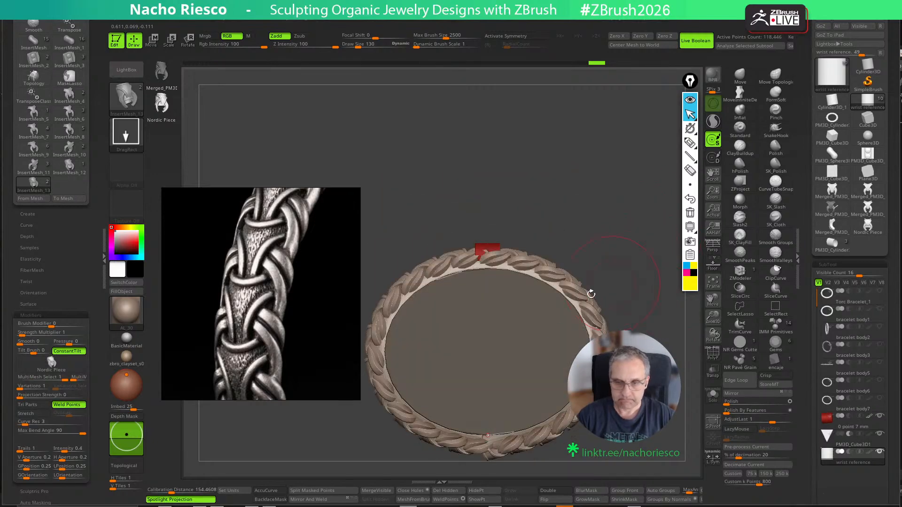
key(ctrl+z)
Run the links around the wrist curve with Imbed 13, then split the braid from the cylinder into its own subtool
drag(127, 434, 126, 437)
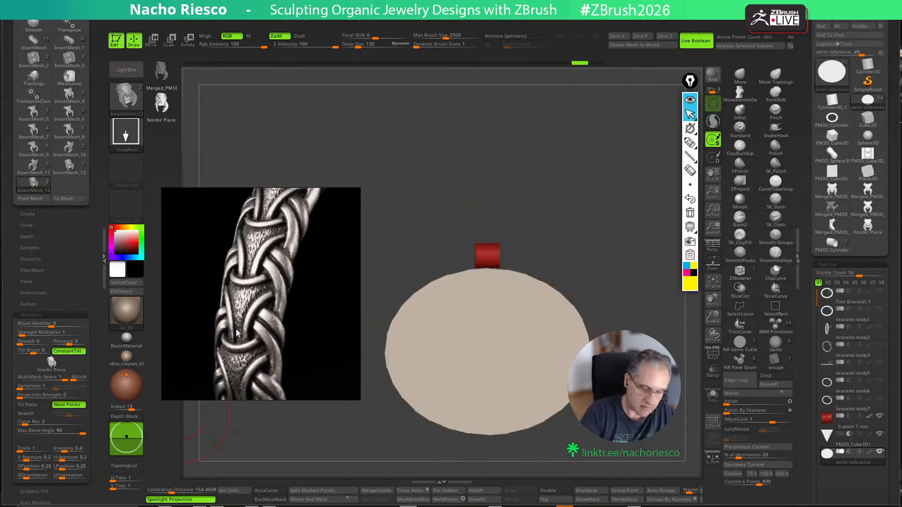
mouse_move(559, 199)
mouse_down()
mouse_move(576, 249)
mouse_move(619, 203)
mouse_move(627, 212)
mouse_move(599, 183)
mouse_move(655, 274)
mouse_up()
click(533, 274)
alt+drag(646, 350, 594, 405)
click(317, 491)
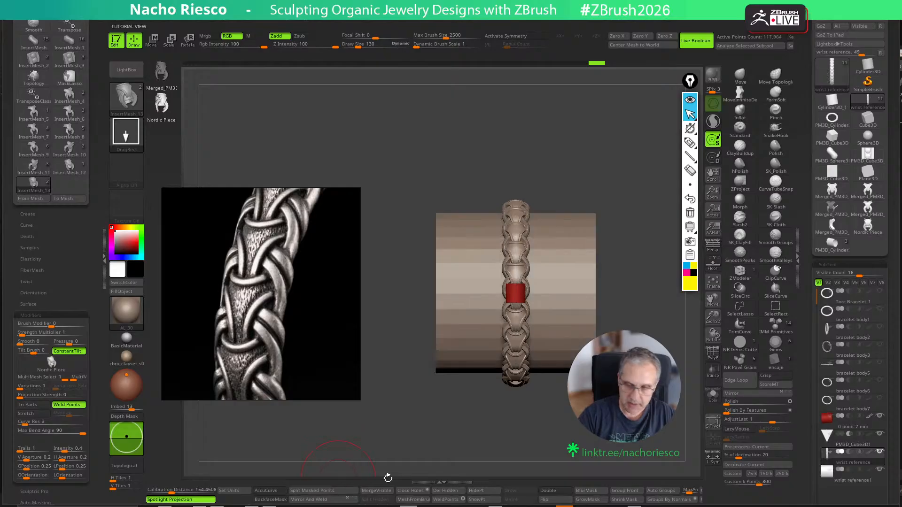
drag(658, 444, 617, 433)
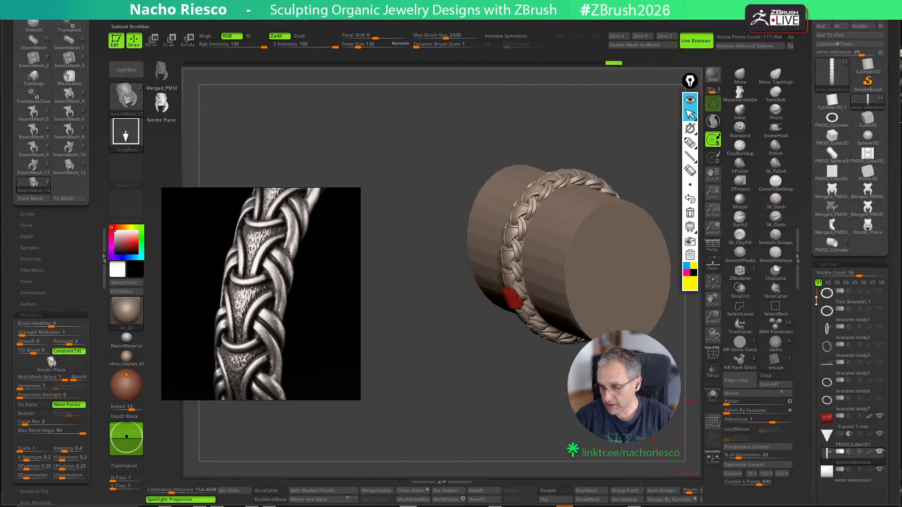
Move the braid subtool up the subtool list, placing it above PM3D_Cube3D1, and check the braid around the cylinder
drag(817, 301, 817, 335)
mouse_move(687, 430)
mouse_down()
mouse_move(585, 400)
mouse_move(694, 393)
mouse_up()
alt+drag(650, 413, 678, 422)
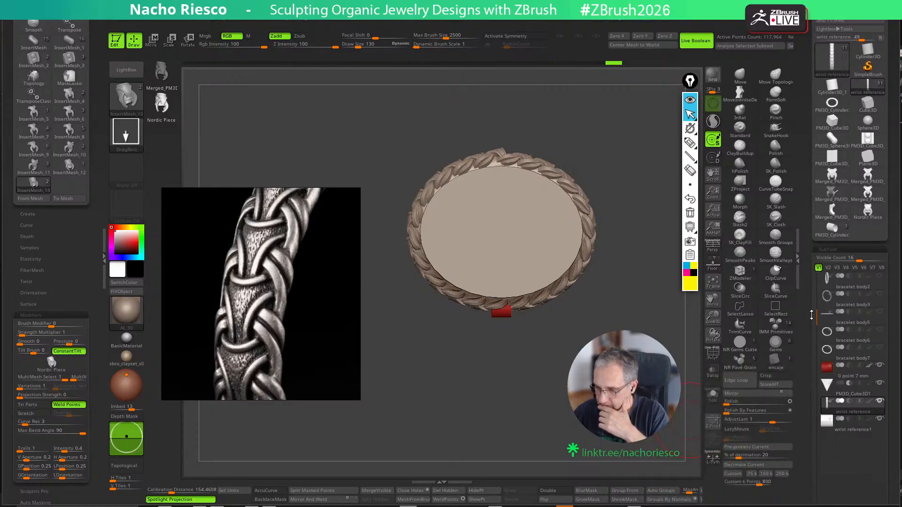
scroll(855, 386, down, 2)
scroll(846, 390, down, 3)
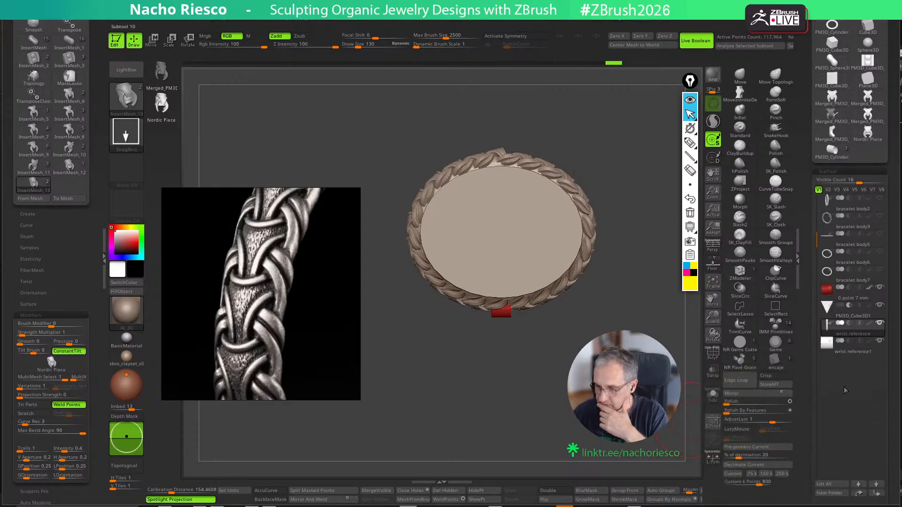
click(863, 494)
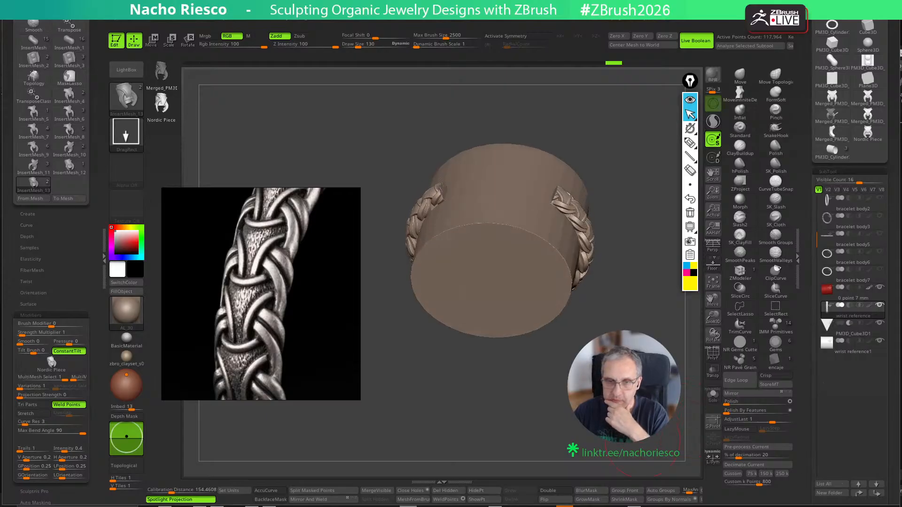
drag(625, 400, 651, 305)
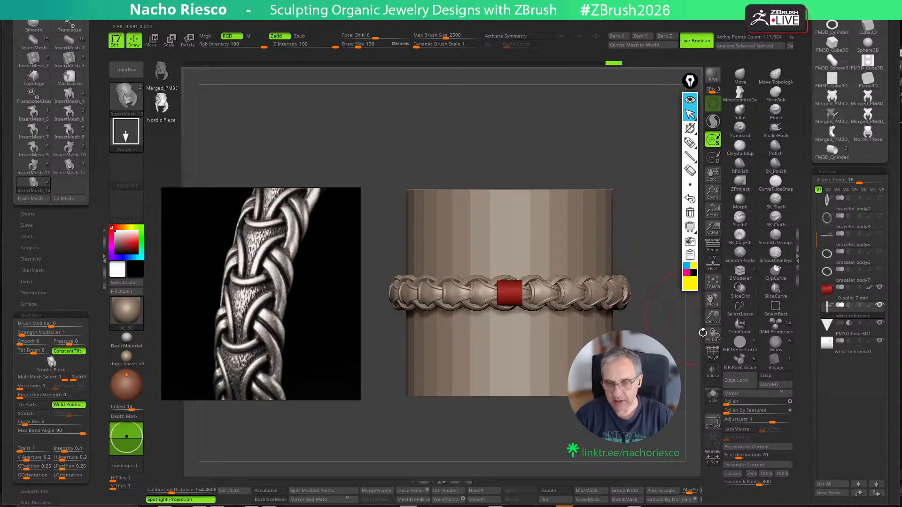
Duplicate the braid subtool and examine the copy's link polygroups with PolyFrame on, both in Solo and against the wrist cylinder
scroll(805, 434, down, 3)
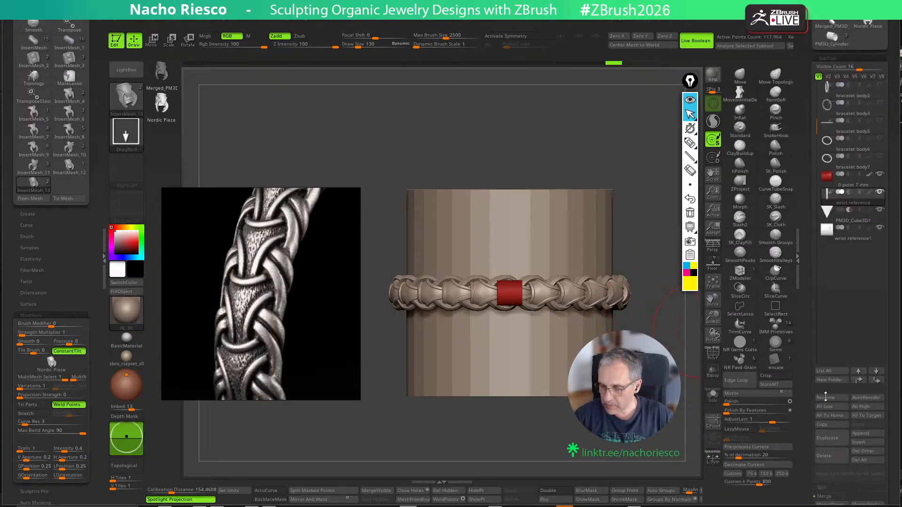
click(831, 441)
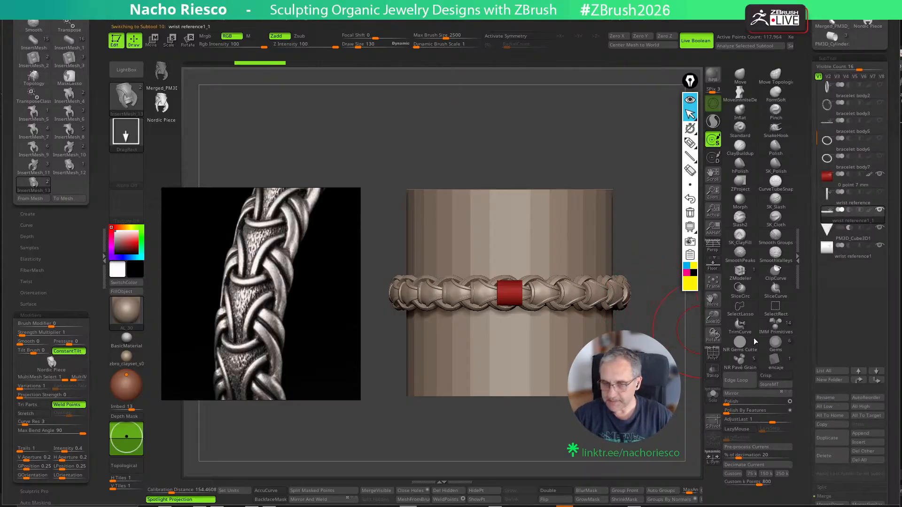
click(714, 395)
key(shift+f)
drag(676, 409, 690, 396)
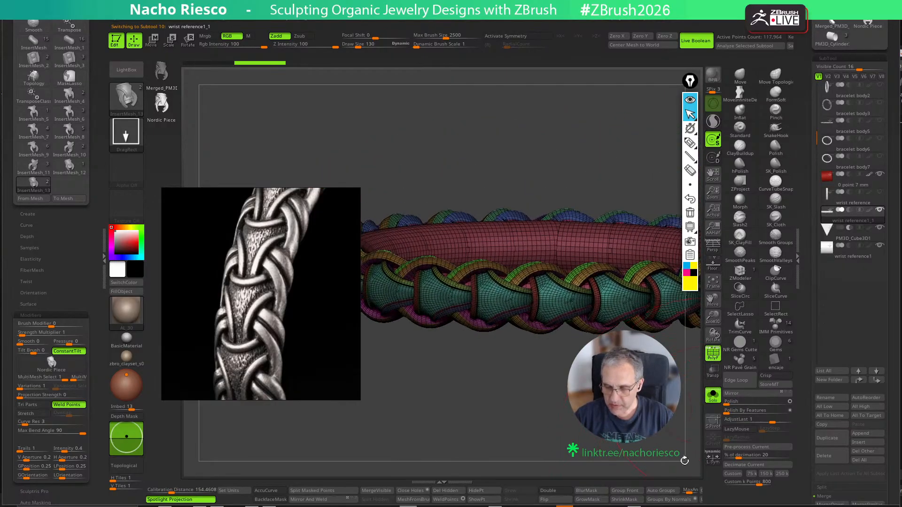
drag(672, 495, 681, 447)
click(713, 395)
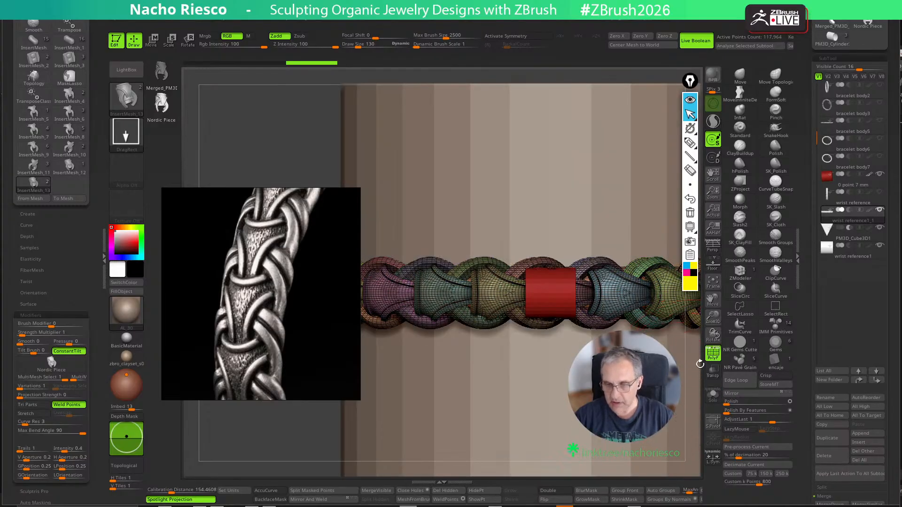
drag(700, 364, 711, 357)
click(713, 352)
key(ctrl+shift)
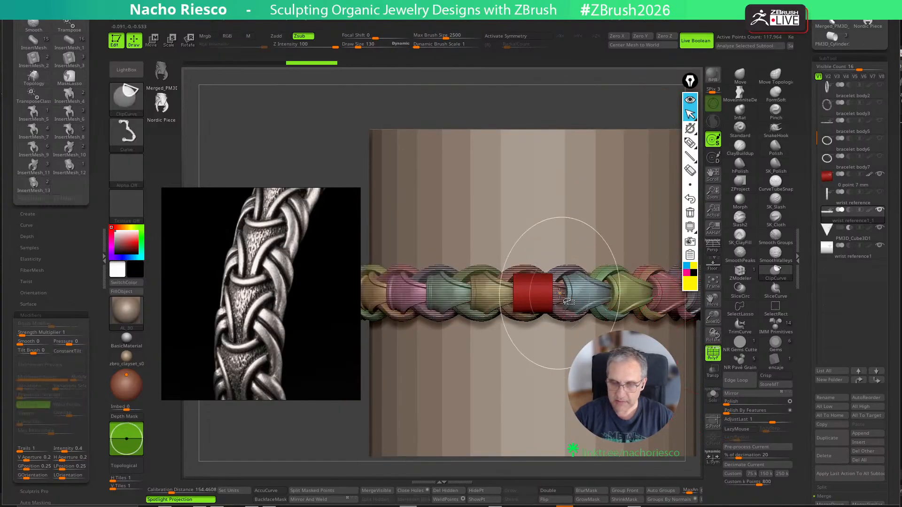
Show the floor grid, adjust its elevation to run through the bracelet's center, and move the Torc Bracelets reference clear of the model
drag(475, 348, 585, 320)
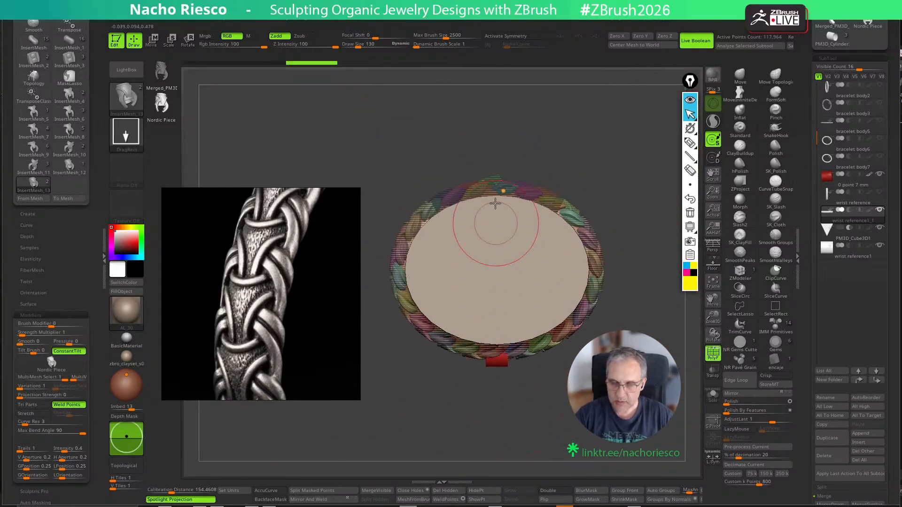
click(716, 266)
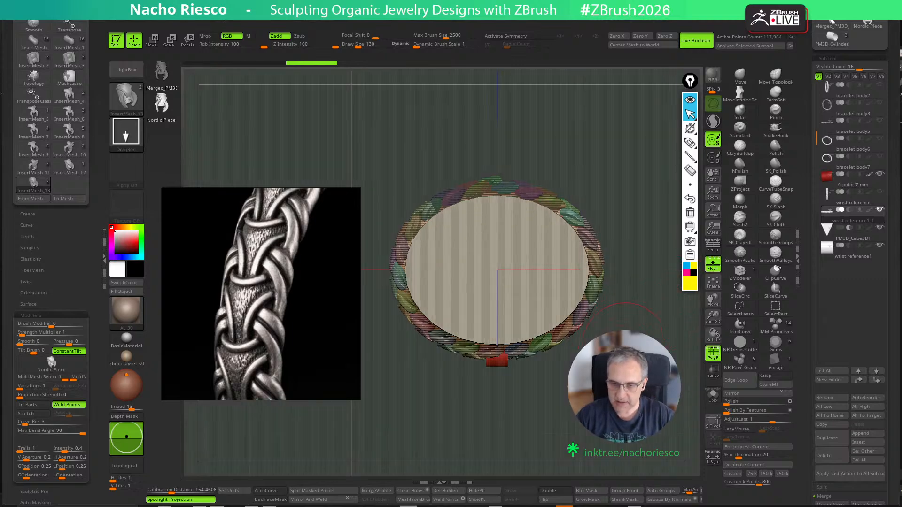
click(195, 22)
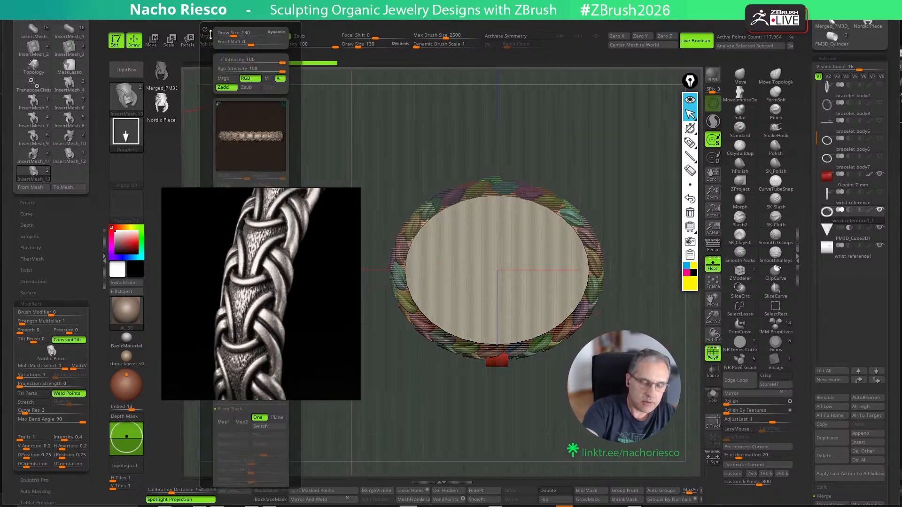
drag(284, 195, 460, 252)
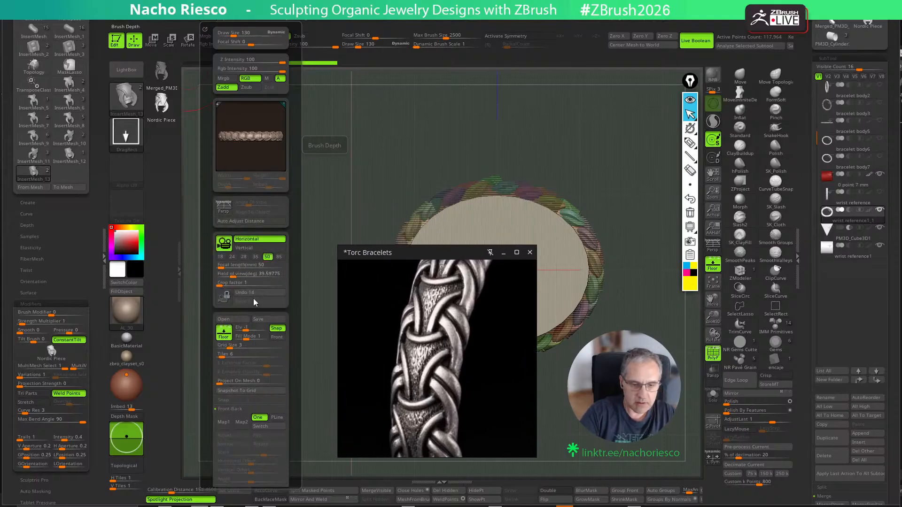
click(257, 334)
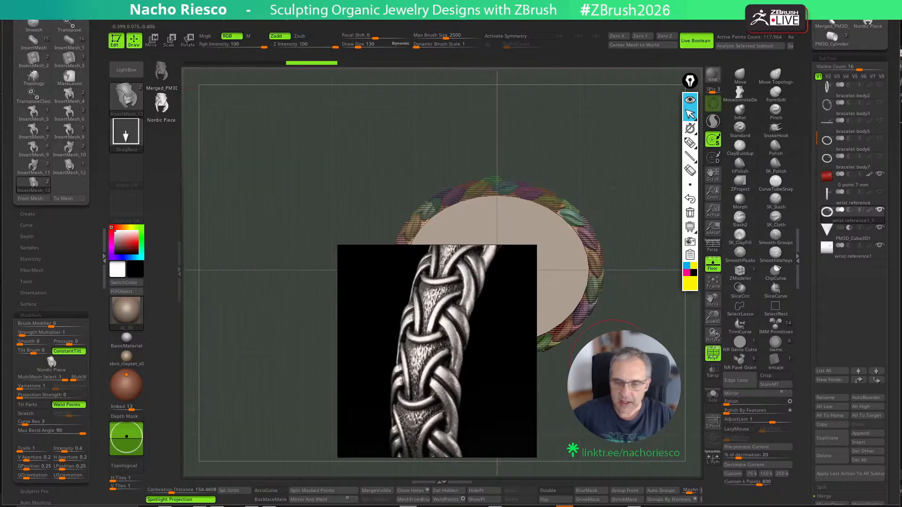
drag(425, 255, 313, 256)
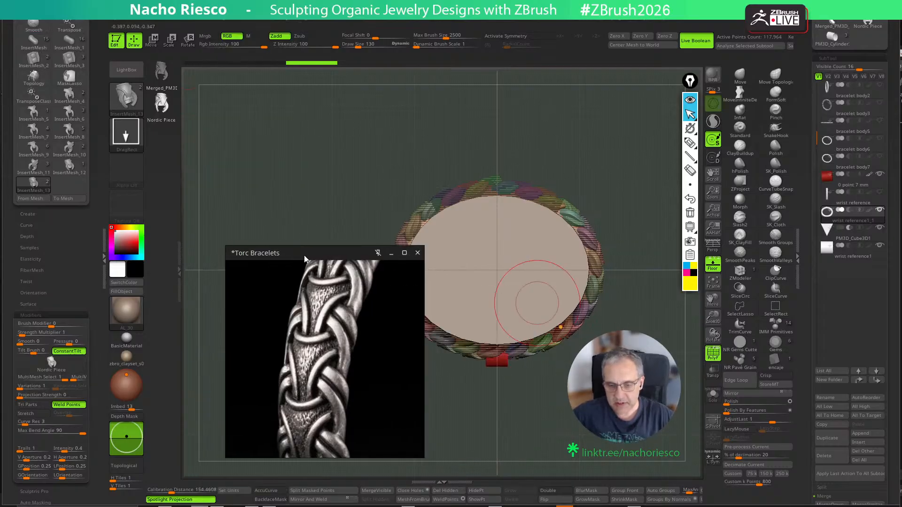
right_drag(537, 303, 564, 268)
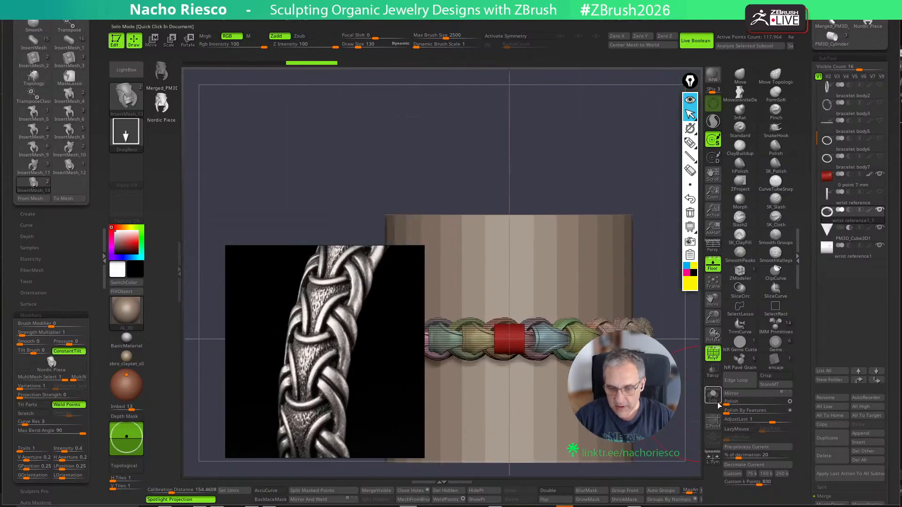
Solo the braid copy and hide the first link polygroups beside the front center with SelectRect, exposing the core ring
click(714, 396)
key(ctrl+shift)
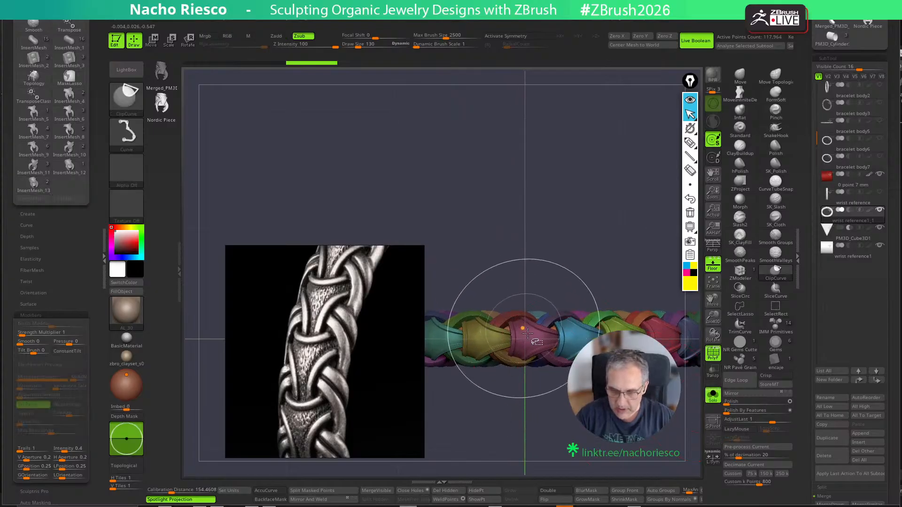
ctrl+shift+drag(600, 242, 604, 301)
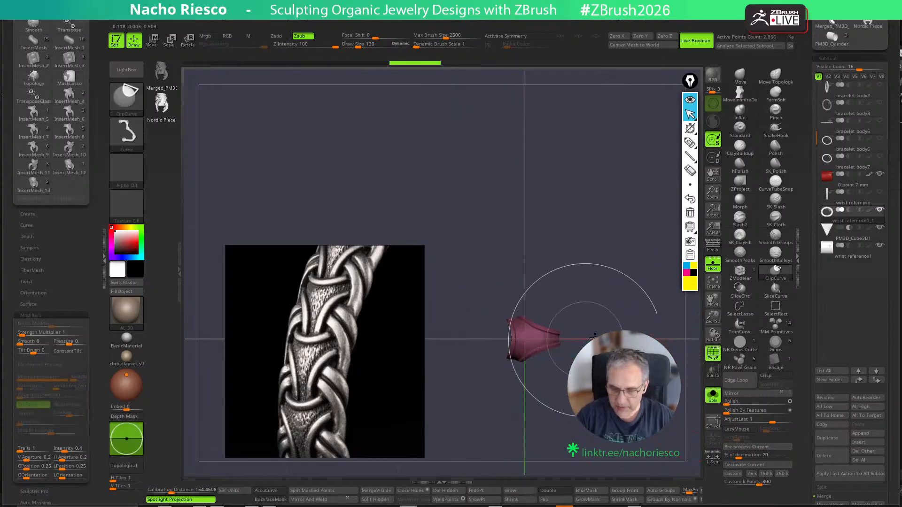
ctrl+shift+click(775, 309)
ctrl+shift+click(682, 409)
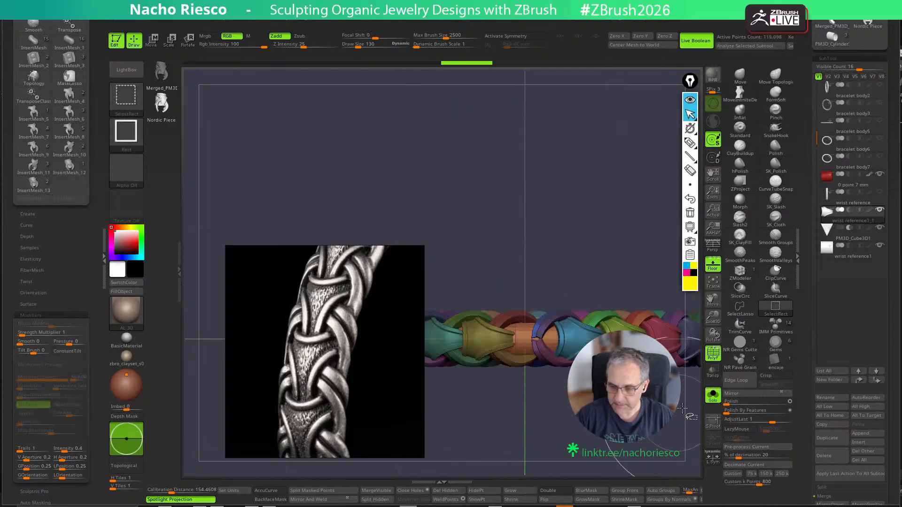
ctrl+alt+shift+click(562, 332)
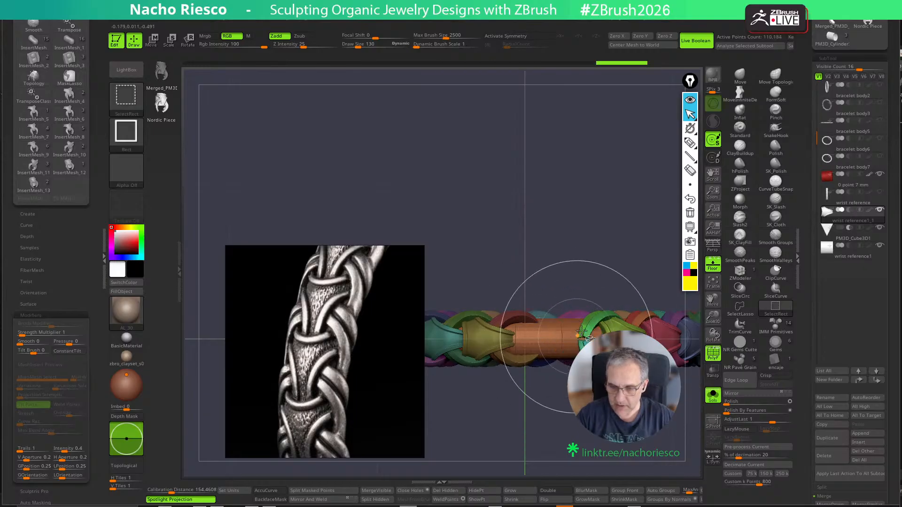
shift+drag(630, 233, 625, 406)
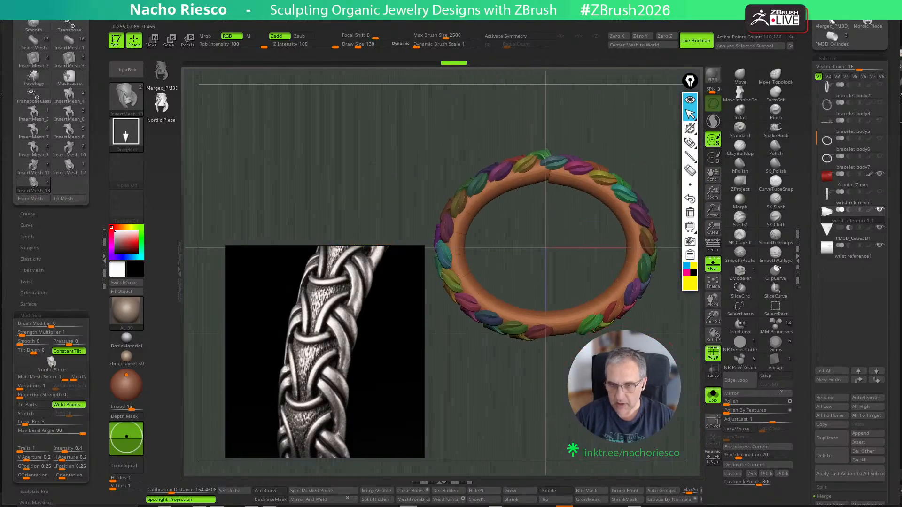
Compare the braid with the wrist cylinder and floor axes, then hide more link polygroups along the same half
click(717, 399)
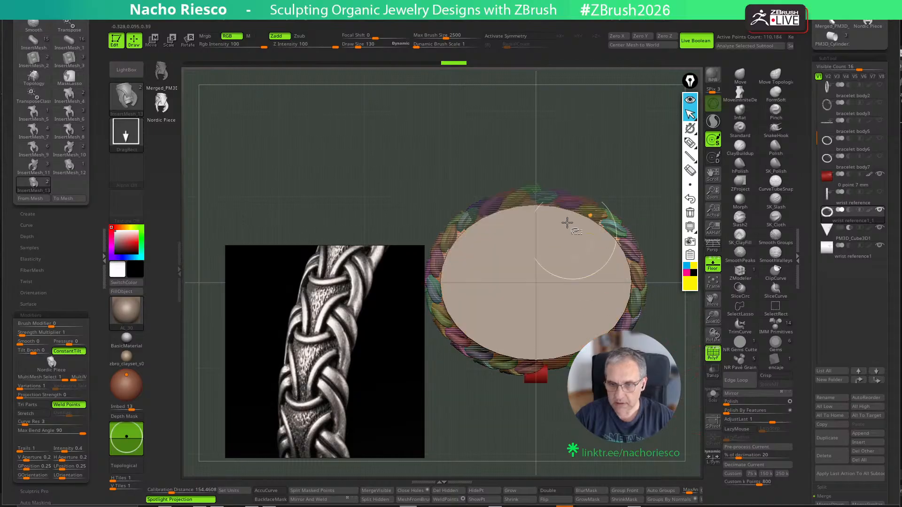
shift+drag(576, 241, 554, 382)
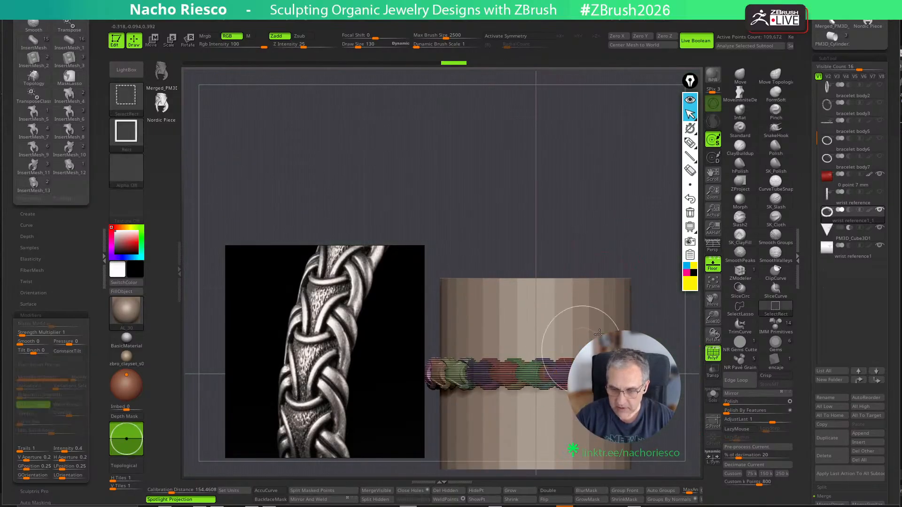
shift+drag(599, 333, 636, 161)
click(713, 400)
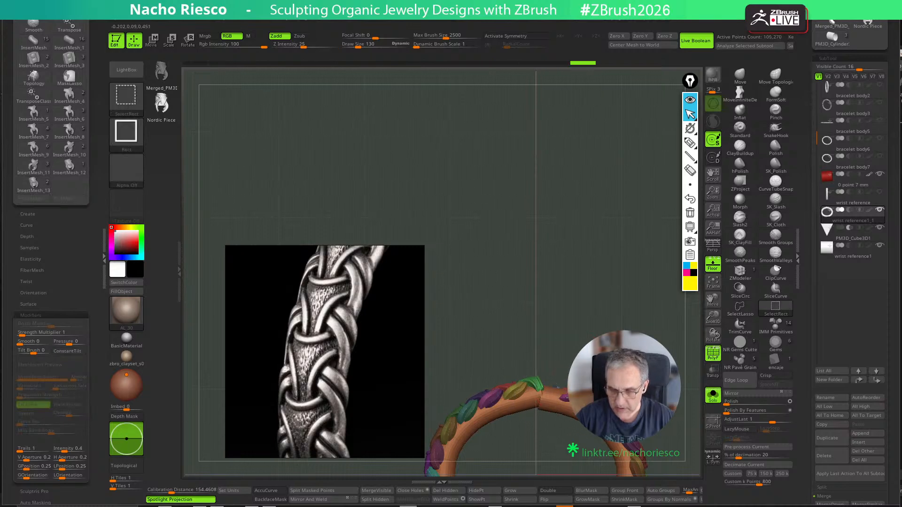
drag(565, 378, 570, 380)
mouse_move(611, 360)
shift+mouse_down()
mouse_move(628, 350)
mouse_move(628, 278)
mouse_move(642, 296)
mouse_move(646, 242)
shift+mouse_up()
key(ctrl+shift)
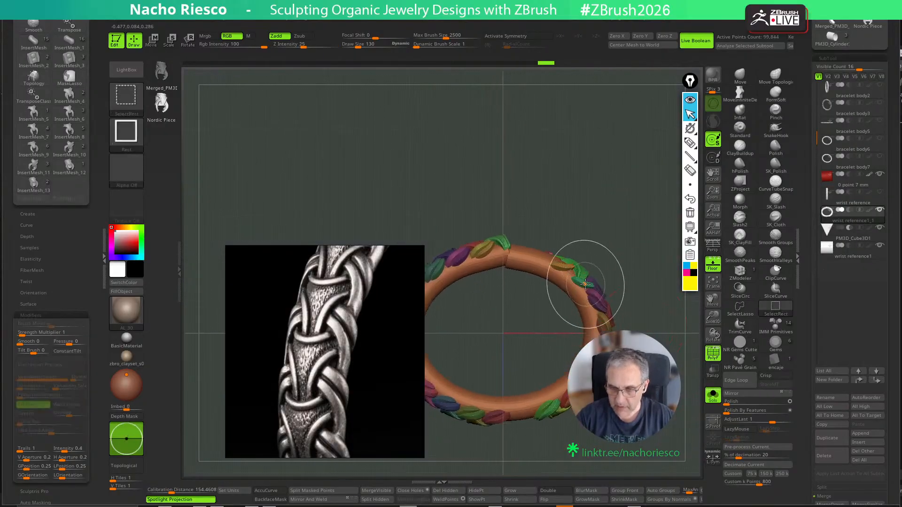
ctrl+shift+click(601, 299)
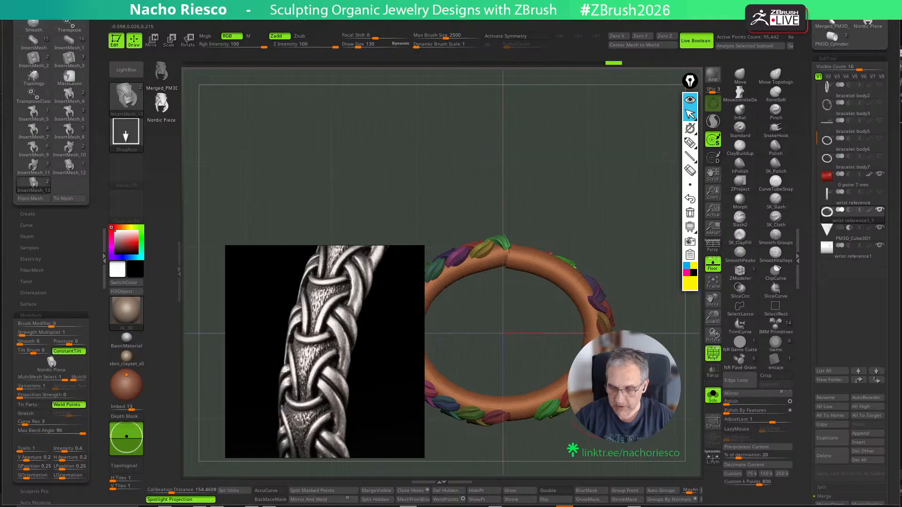
Hide the remaining link polygroups around that half of the bracelet, keeping the core ring and the opposite half's links
drag(585, 447, 616, 452)
ctrl+shift+click(580, 427)
ctrl+shift+click(558, 435)
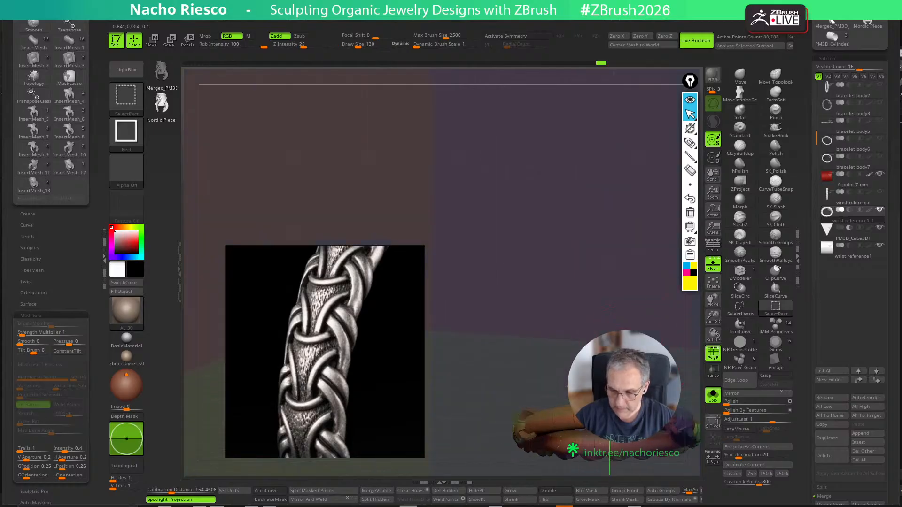
ctrl+shift+click(591, 421)
ctrl+shift+click(645, 420)
ctrl+shift+click(638, 414)
drag(659, 337, 593, 328)
ctrl+shift+click(560, 358)
ctrl+shift+click(677, 359)
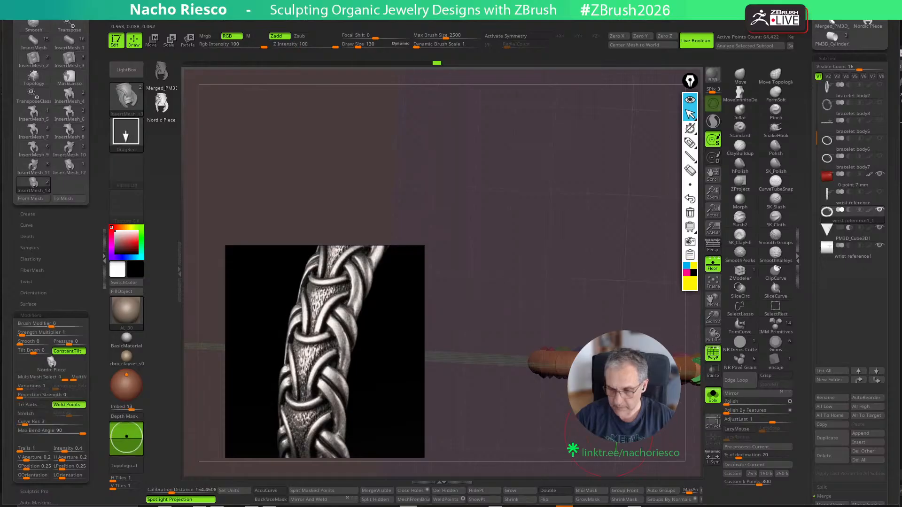
drag(559, 426, 526, 421)
ctrl+shift+click(658, 372)
Turn off PolyFrame, check the half-covered ring against the cylinder, and delete the hidden link geometry
click(715, 356)
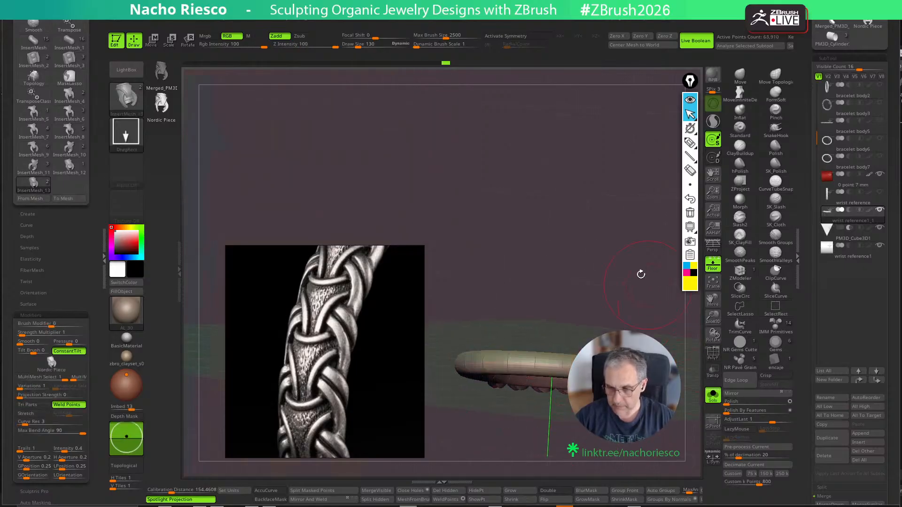
drag(640, 274, 699, 363)
click(710, 395)
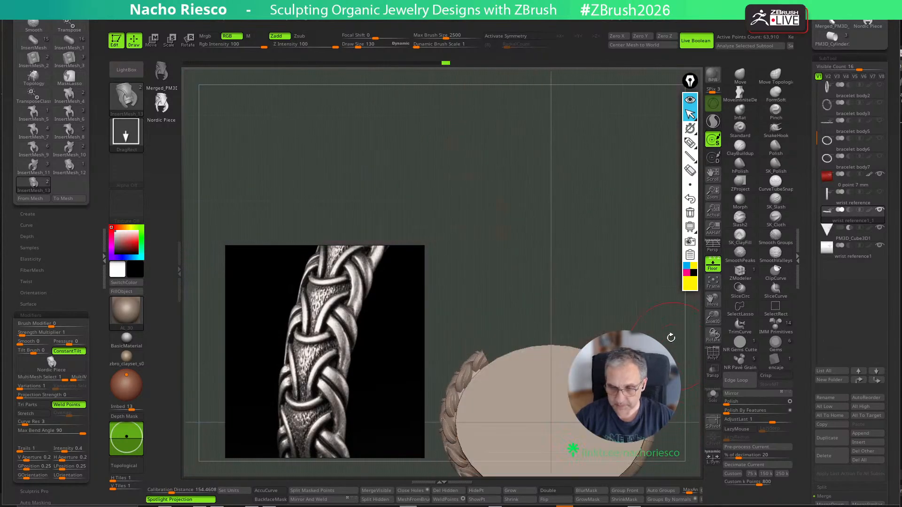
mouse_move(671, 336)
mouse_down()
mouse_move(658, 376)
mouse_move(681, 377)
mouse_move(648, 258)
mouse_move(668, 318)
mouse_up()
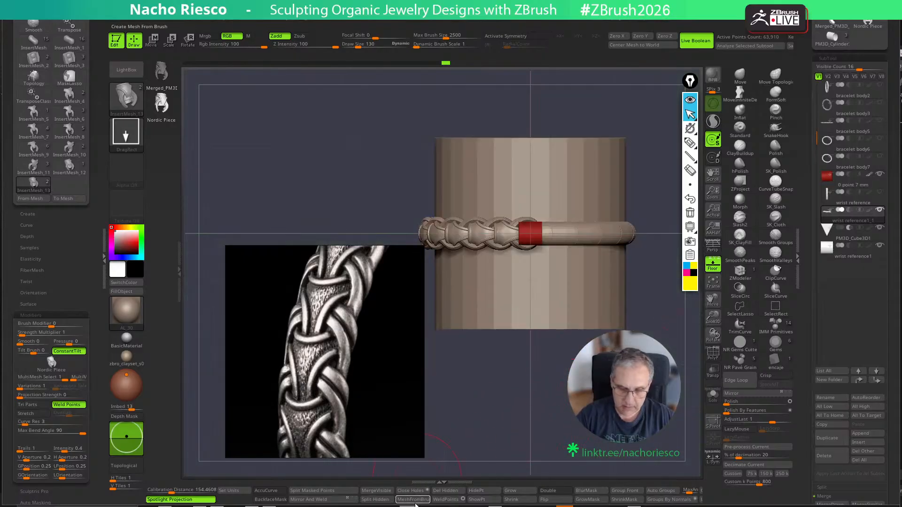
click(449, 491)
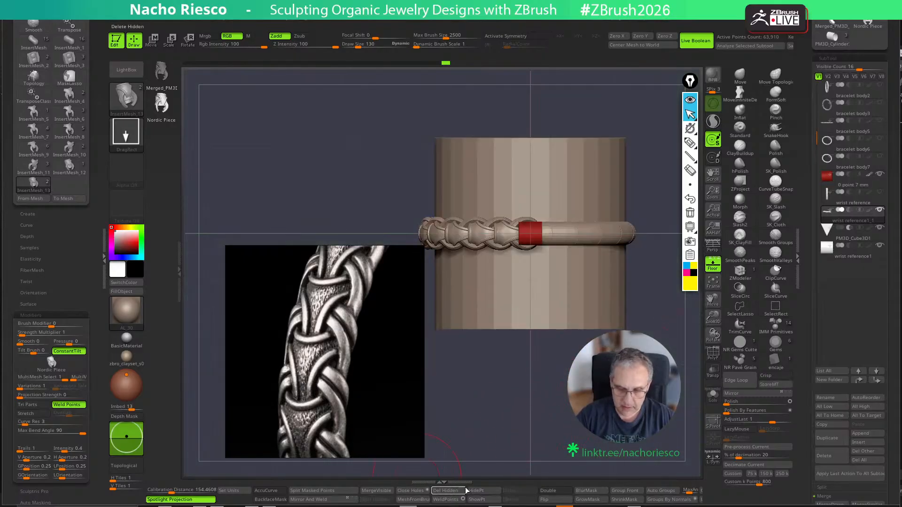
Flip the half-braid with Mirror, apply Mirror And Weld to complete the ring, and hide the red 0 point 7 mm block
click(334, 503)
click(779, 395)
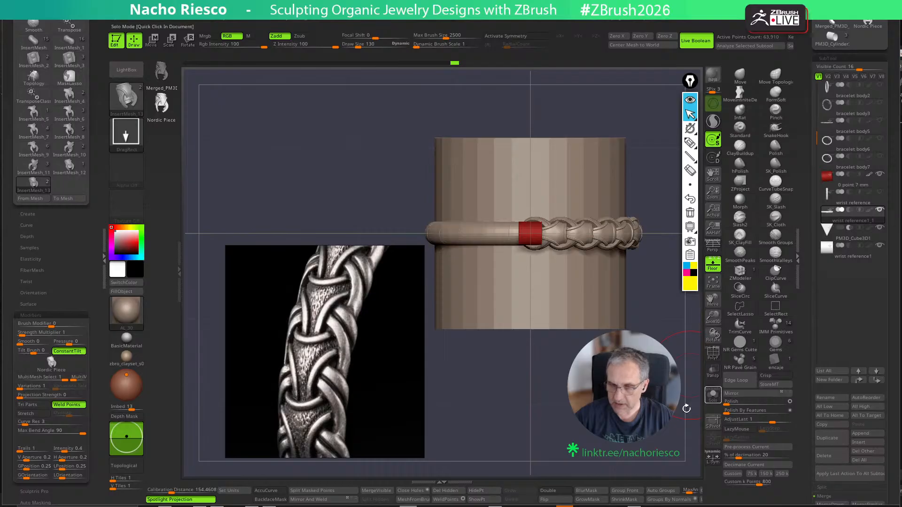
click(345, 504)
drag(650, 348, 716, 399)
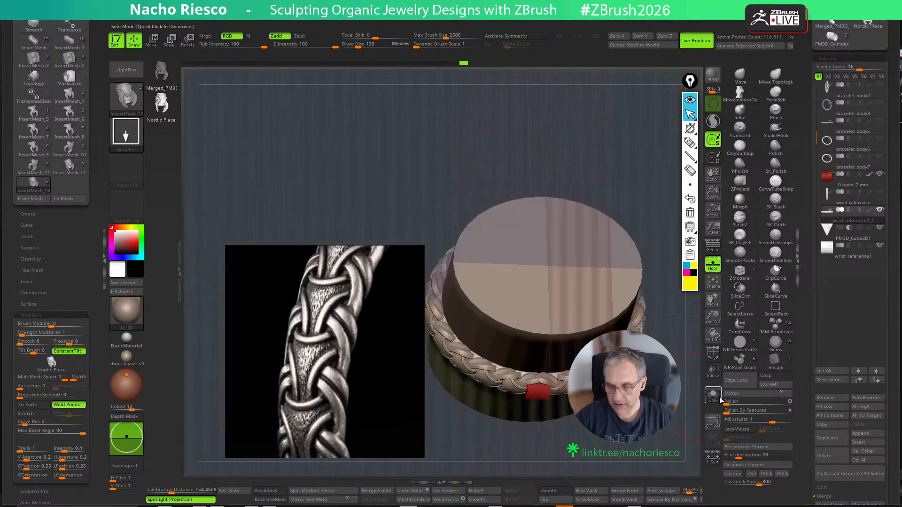
click(880, 174)
shift+drag(672, 329, 660, 423)
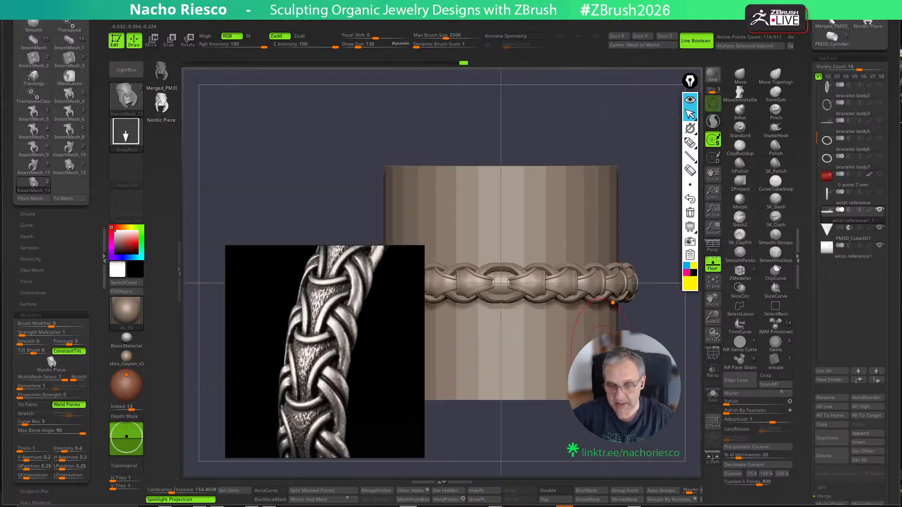
Undo the last Mirror And Weld, choose the Move Topological brush, and turn on symmetry for the half-braid
mouse_move(526, 298)
ctrl+right_down()
mouse_move(527, 261)
mouse_move(516, 332)
mouse_move(520, 274)
mouse_move(516, 297)
ctrl+right_up()
key(ctrl+z)
ctrl+right_drag(653, 318, 675, 358)
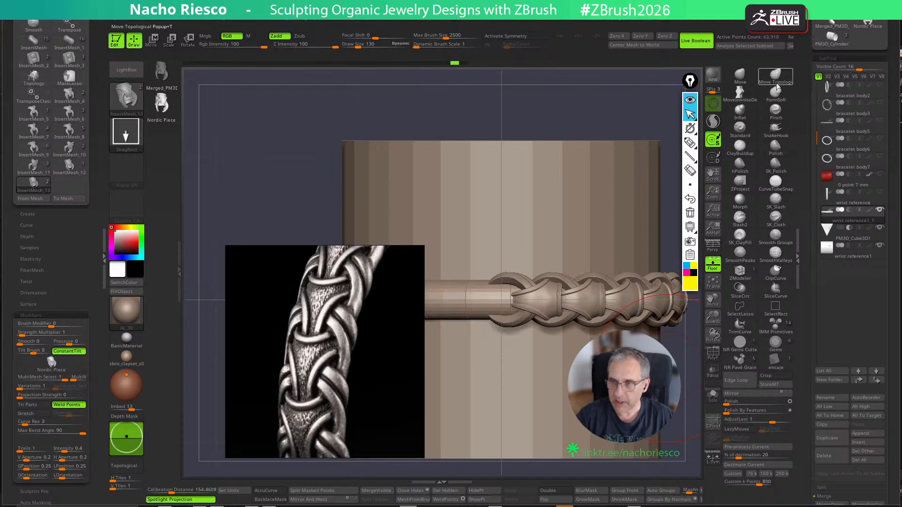
click(777, 84)
drag(348, 254, 257, 259)
click(517, 36)
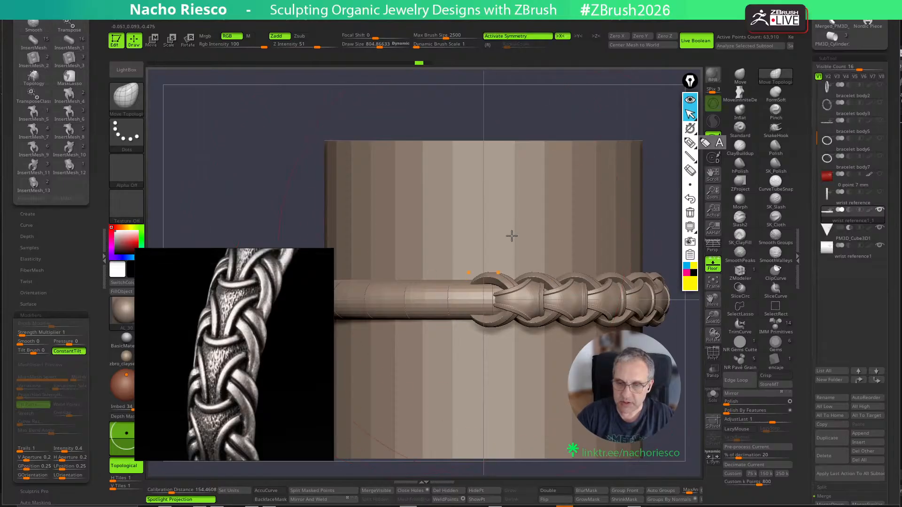
Try to move the end ring link beside the bracelet's center with Move Topological and a reduced draw size
ctrl+right_drag(492, 280, 484, 289)
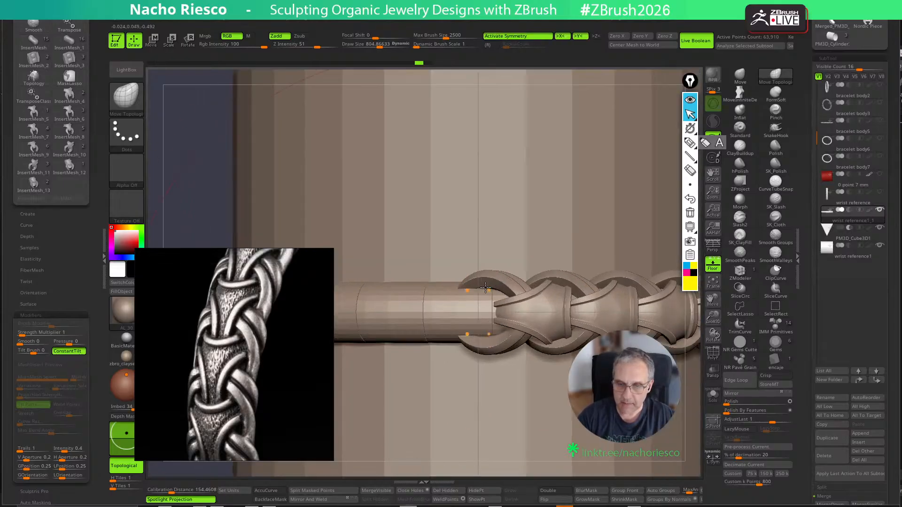
key(s)
mouse_move(483, 288)
mouse_down()
mouse_move(461, 288)
mouse_move(469, 288)
mouse_up()
key(s)
mouse_move(463, 288)
mouse_down()
mouse_move(474, 282)
mouse_move(465, 282)
mouse_move(488, 312)
mouse_move(490, 301)
mouse_up()
key(ctrl+z)
key(s)
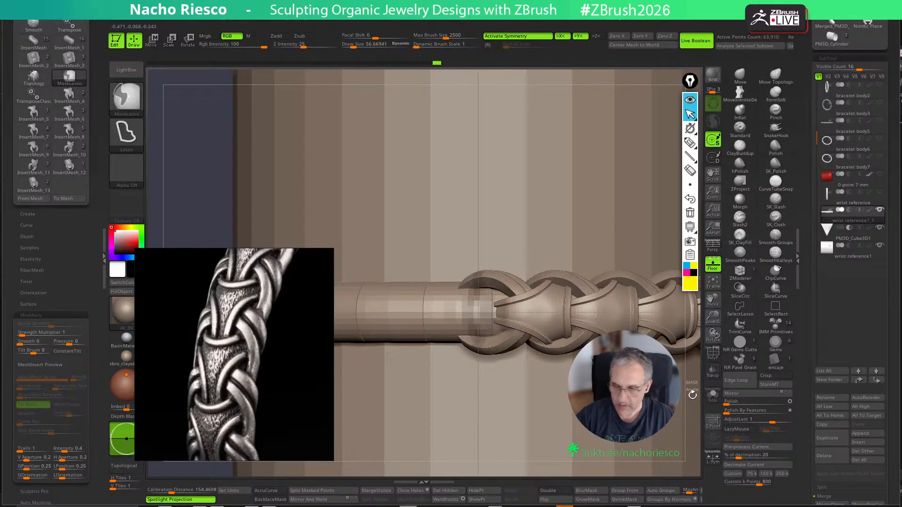
Mask everything except the end ring link's upper and lower arcs and choose the Move Infinite Depth brush
ctrl+shift+click(491, 276)
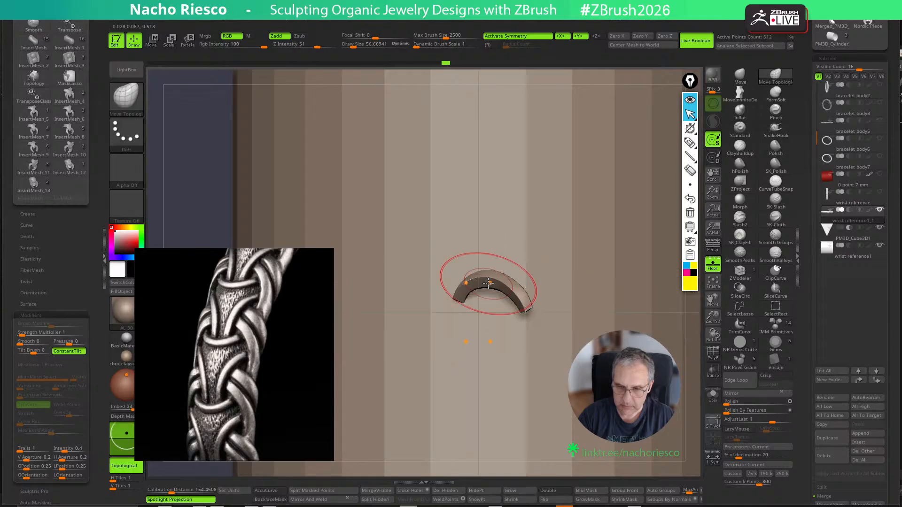
ctrl+shift+click(679, 335)
key(w)
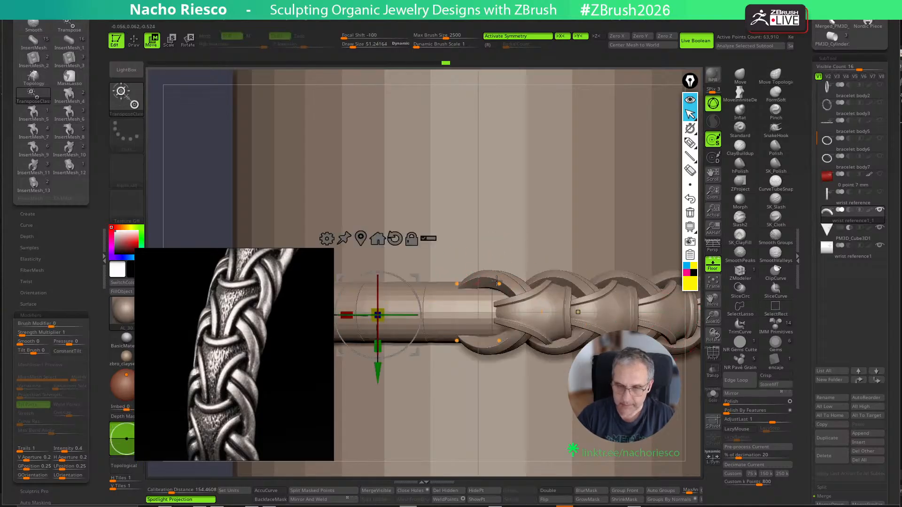
ctrl+click(496, 282)
key(q)
click(740, 94)
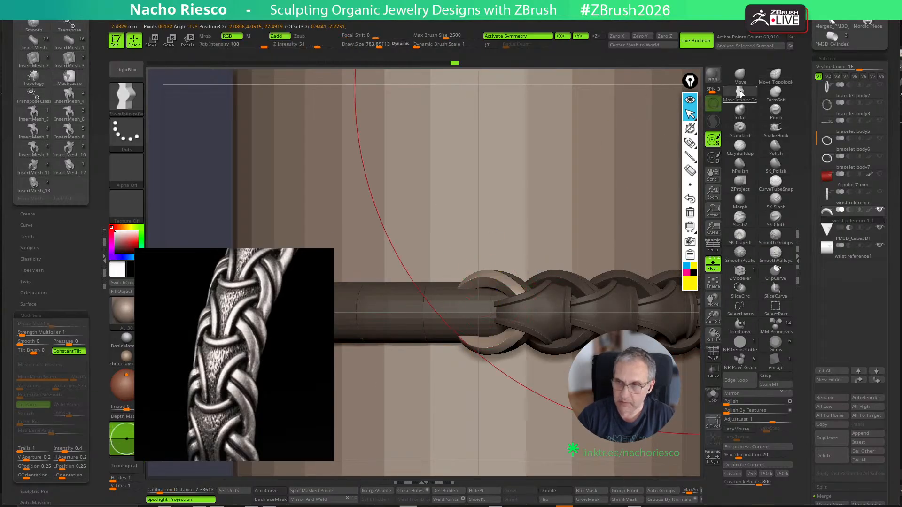
Set the draw size to about 57, turn off X symmetry, and extend the unmasked end link past the center
key(s)
drag(451, 295, 433, 295)
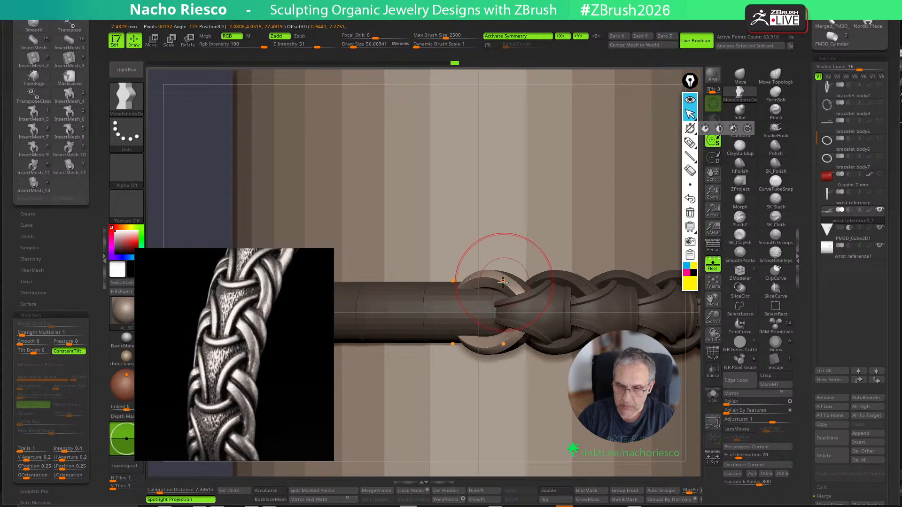
click(580, 36)
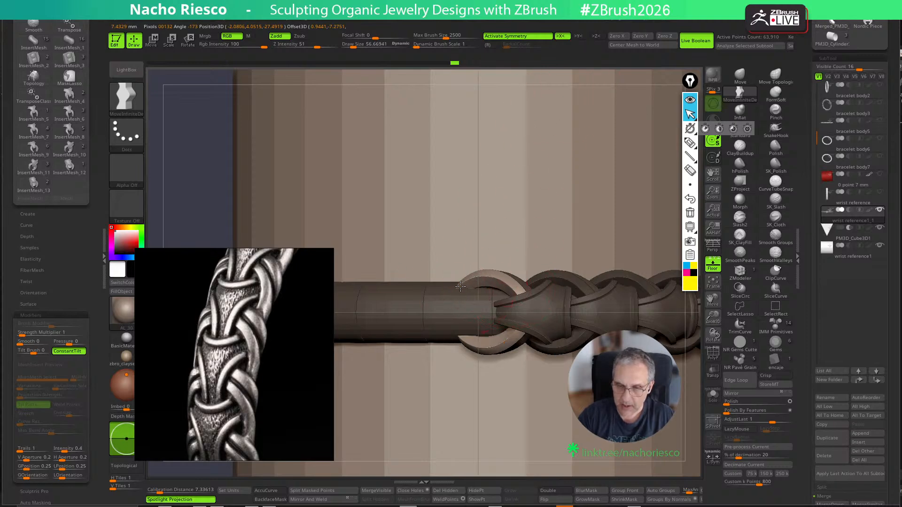
click(580, 36)
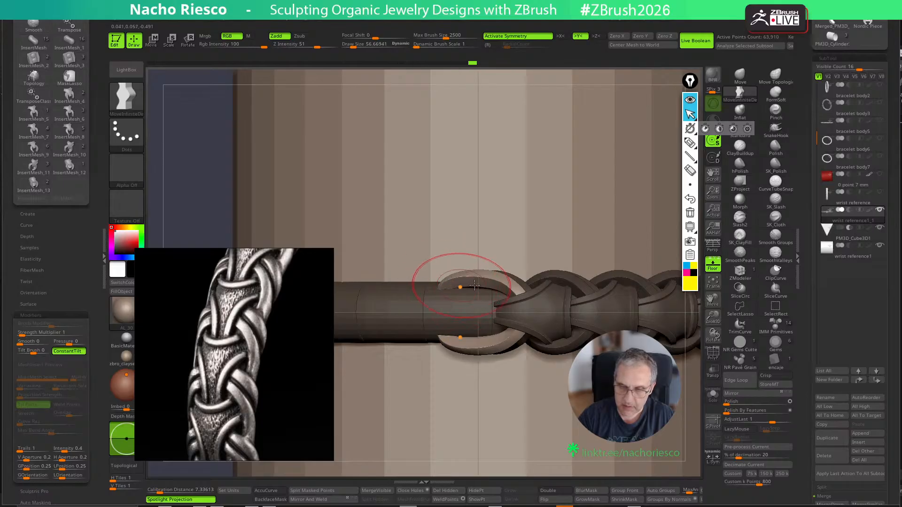
Try Mirror And Weld on the half-braid, examine the center joint from above, and undo the mirroring
click(343, 501)
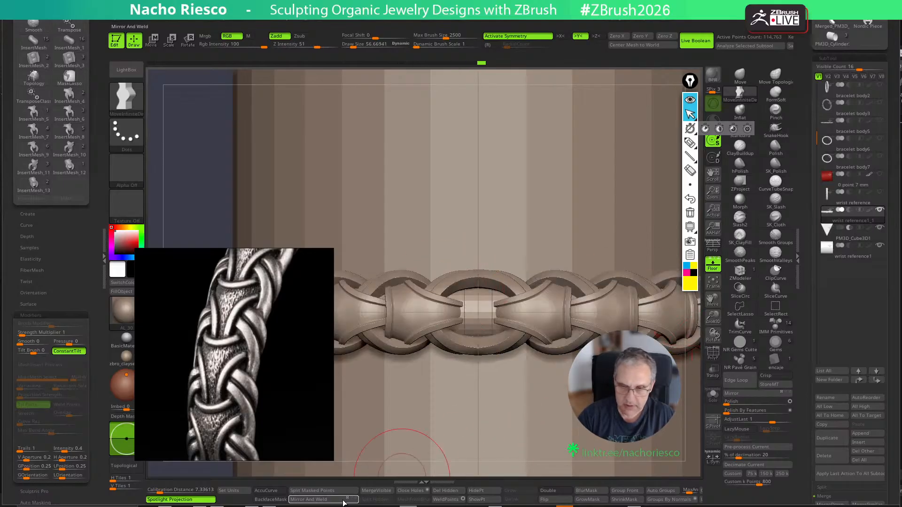
drag(697, 303, 695, 341)
key(ctrl+z)
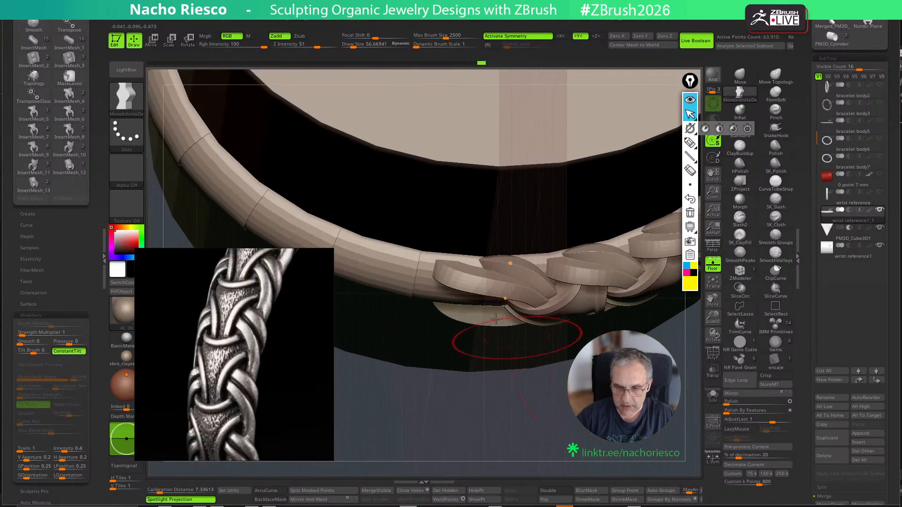
Adjust the end link's profile from above with Move Topological and apply Mirror And Weld to complete the bracelet
click(776, 76)
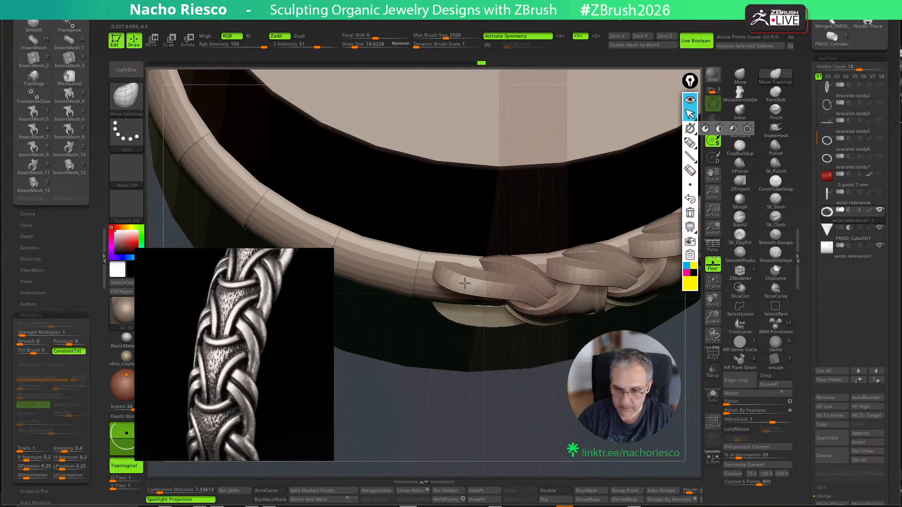
right_drag(465, 284, 494, 286)
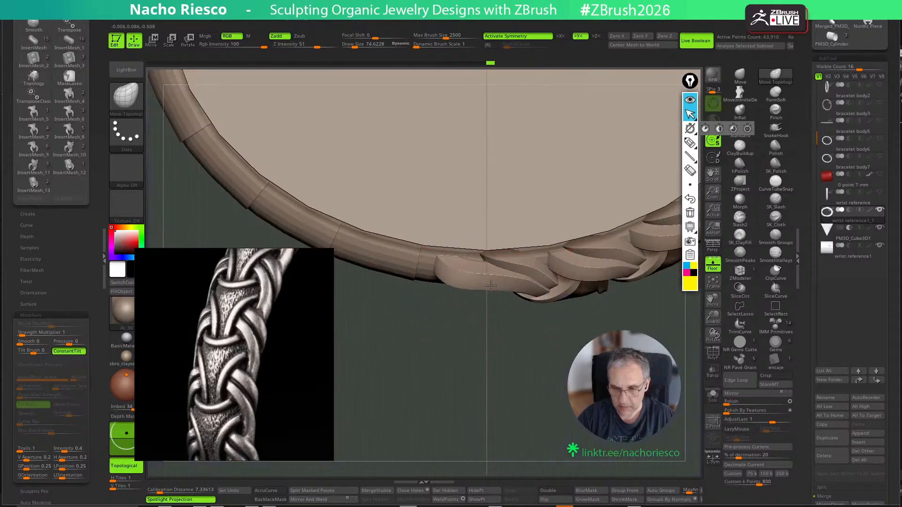
click(335, 504)
right_drag(449, 445, 492, 309)
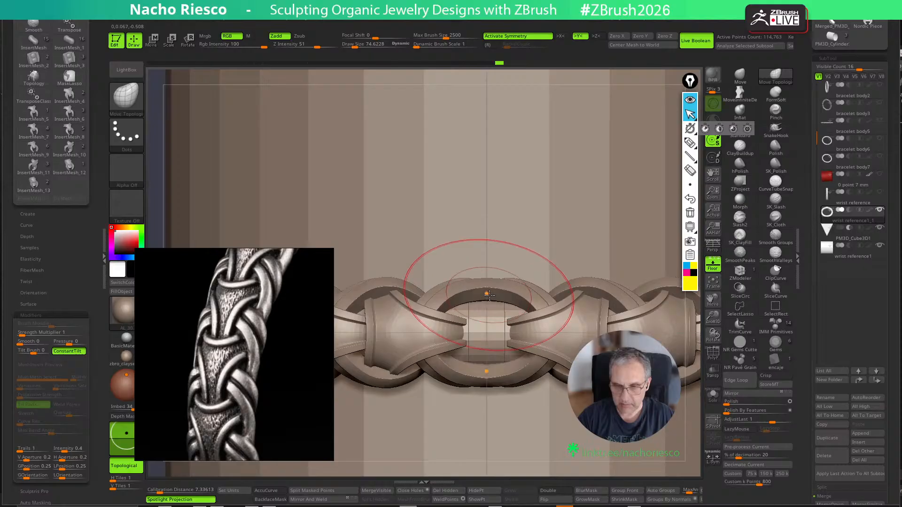
ctrl+right_drag(691, 365, 683, 316)
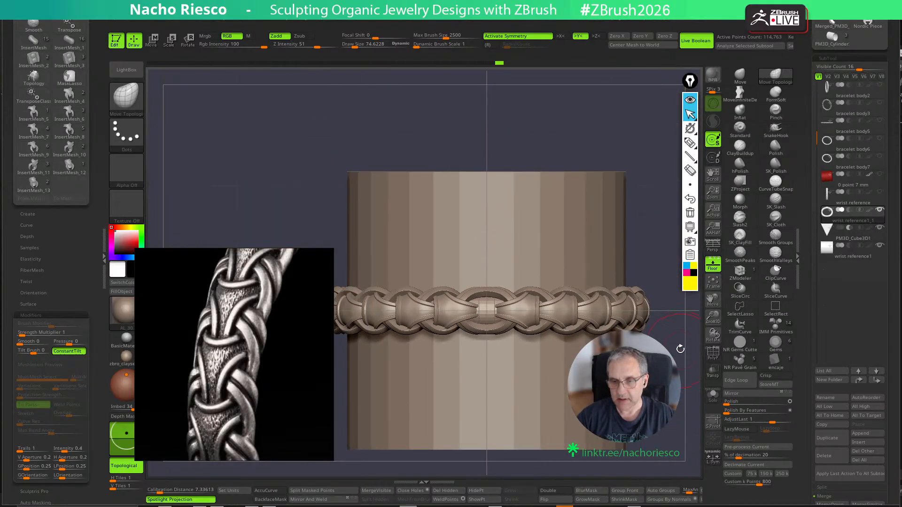
Compare the back of the bracelet with the wrist cylinder, hide a link polygroup, and delete the hidden geometry
right_drag(681, 348, 656, 398)
right_drag(531, 326, 580, 413)
right_drag(641, 341, 660, 342)
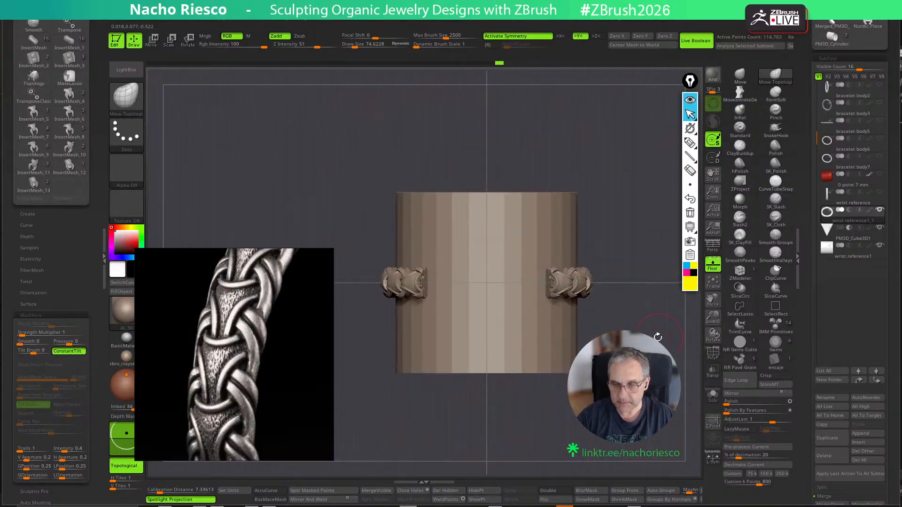
click(713, 394)
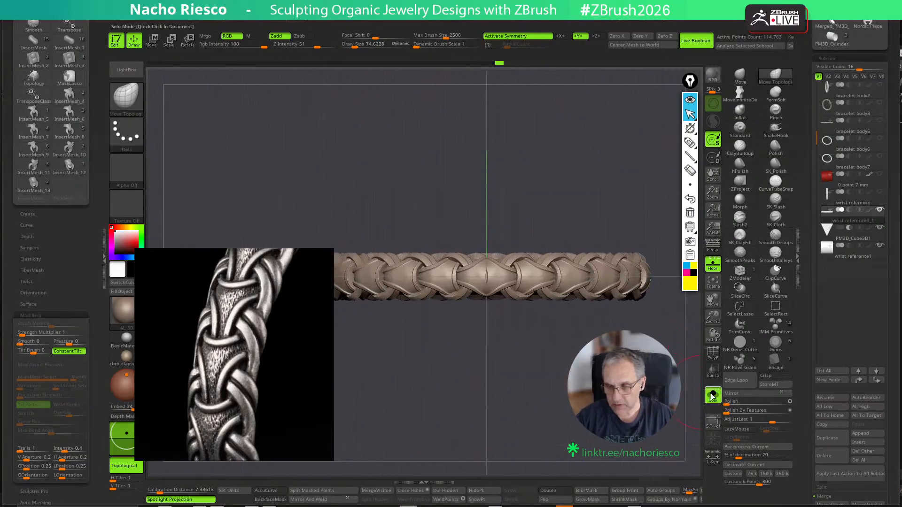
click(713, 396)
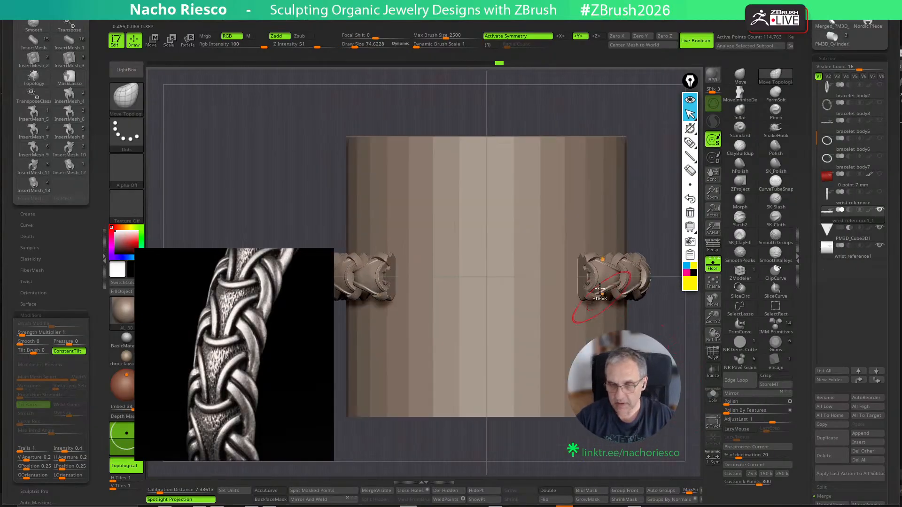
ctrl+shift+click(661, 296)
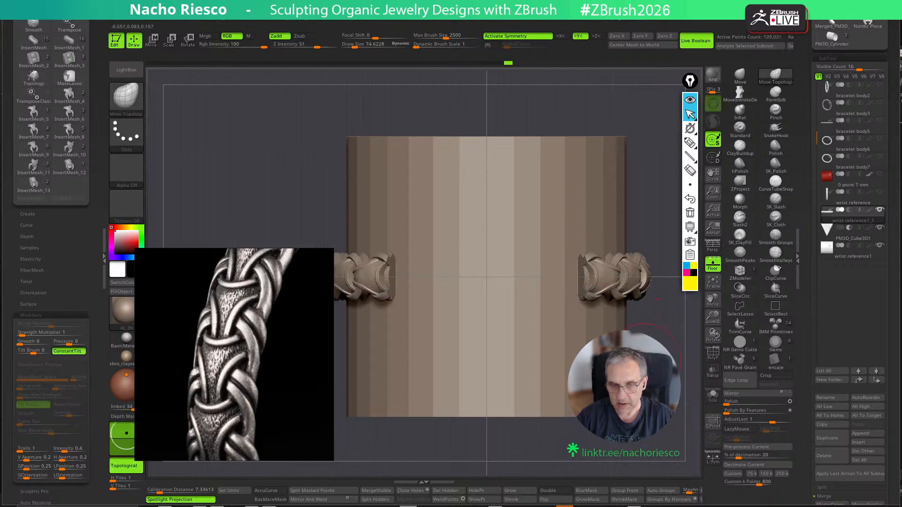
click(452, 499)
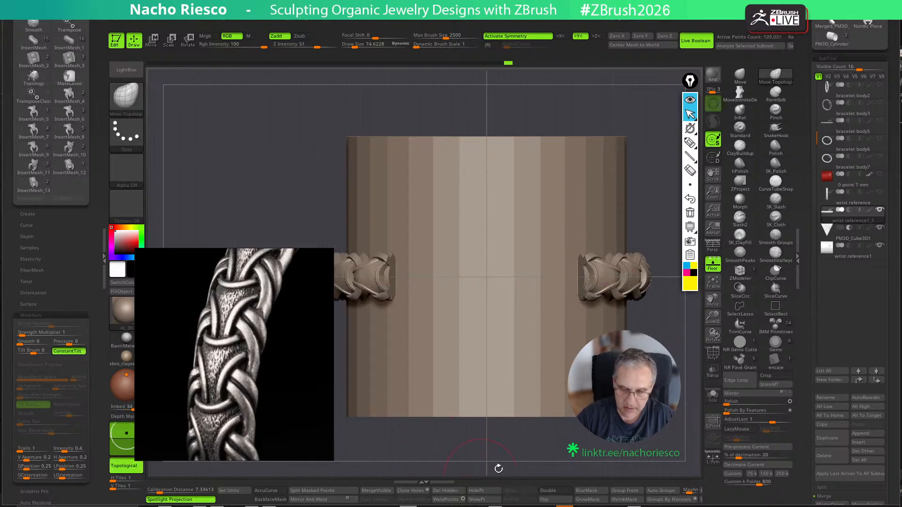
Isolate the bracelet and hide the link polygroups around the middle of its back
click(717, 401)
drag(667, 448, 642, 381)
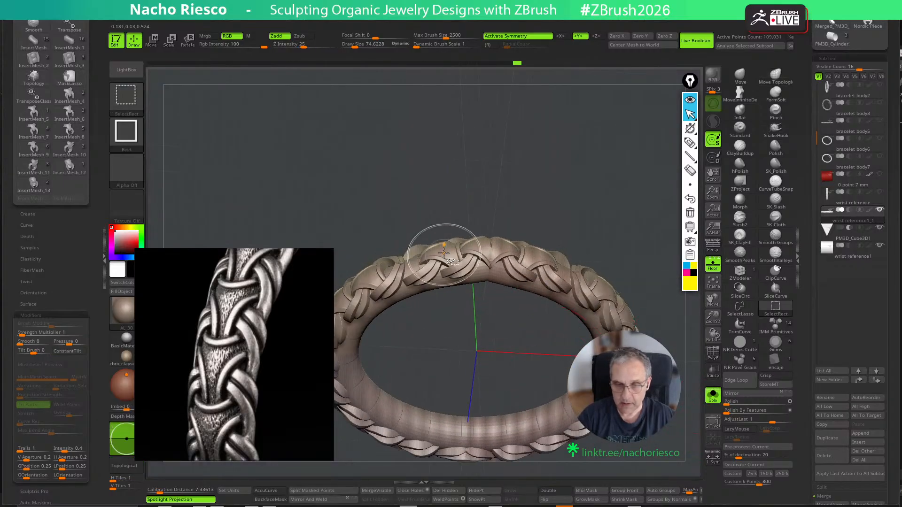
ctrl+shift+click(484, 256)
ctrl+shift+click(487, 257)
ctrl+shift+click(484, 254)
ctrl+shift+drag(480, 241, 540, 207)
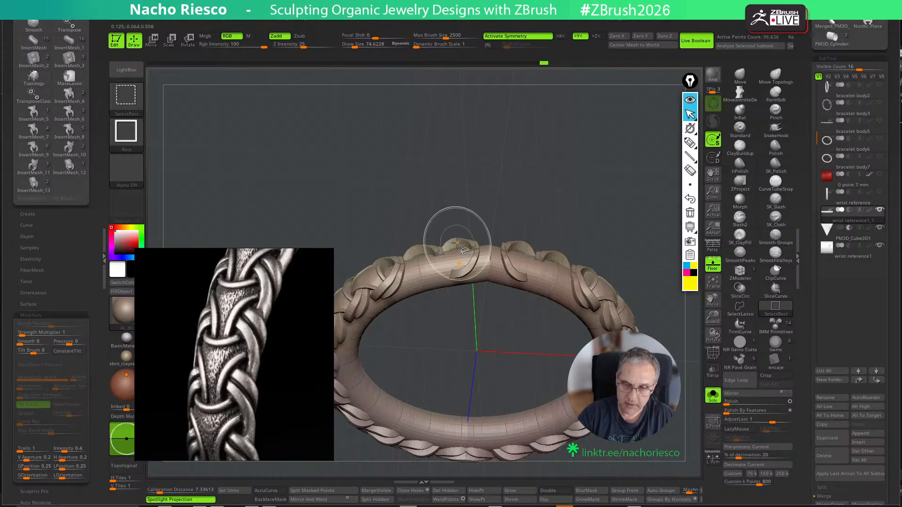
ctrl+alt+shift+click(440, 250)
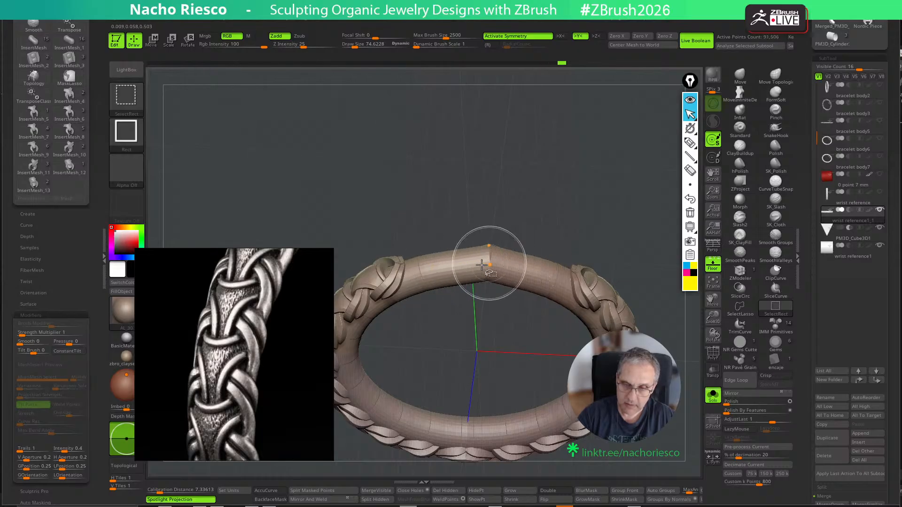
Hide the inner core ring and delete the hidden geometry, leaving an open-backed braid
ctrl+alt+shift+click(481, 256)
ctrl+shift+click(575, 230)
key(ctrl+z)
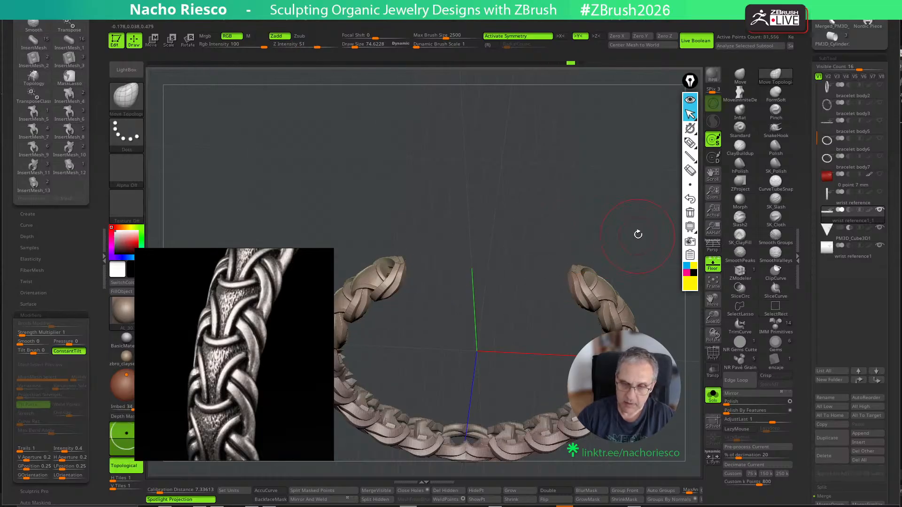
drag(637, 234, 630, 263)
click(459, 491)
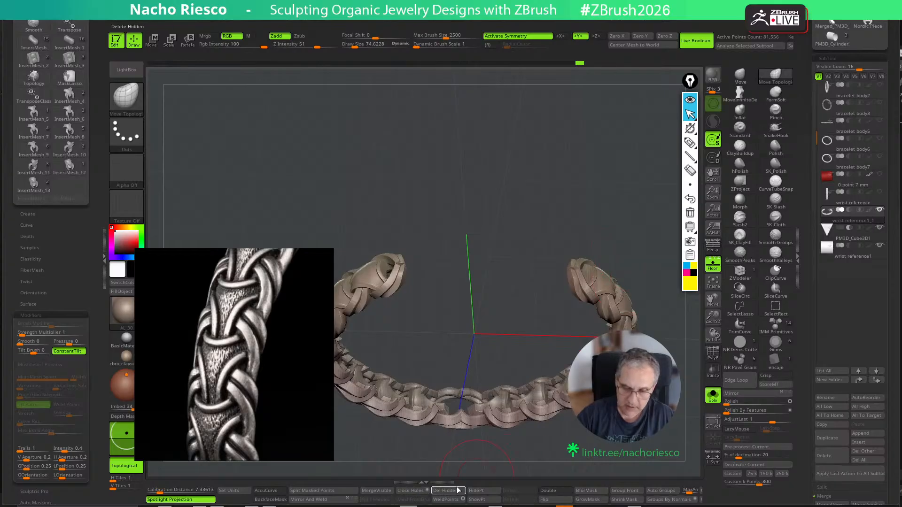
Show the wrist cylinder again, turn off the floor grid, and examine the open braid's center from the front
click(719, 400)
shift+drag(667, 441, 655, 358)
drag(664, 391, 582, 409)
alt+drag(621, 461, 572, 433)
click(718, 268)
drag(658, 338, 621, 188)
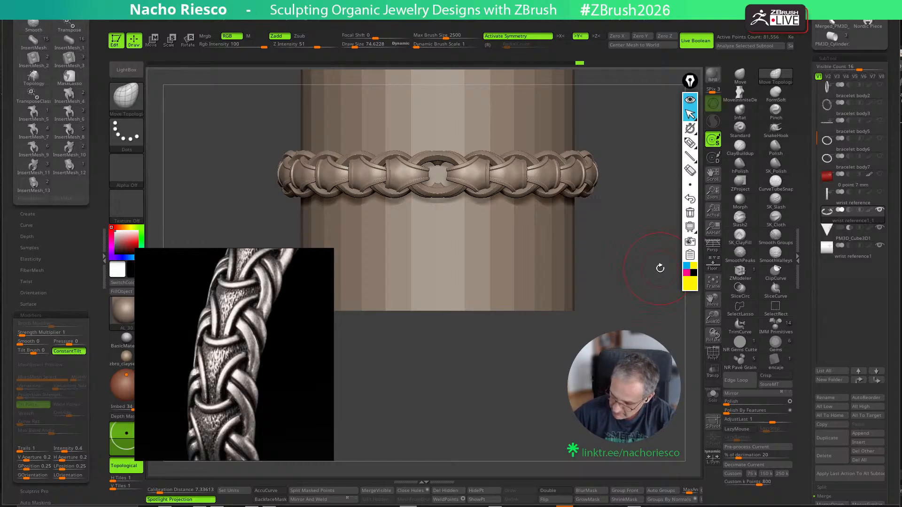
drag(660, 267, 655, 435)
alt+drag(513, 288, 463, 363)
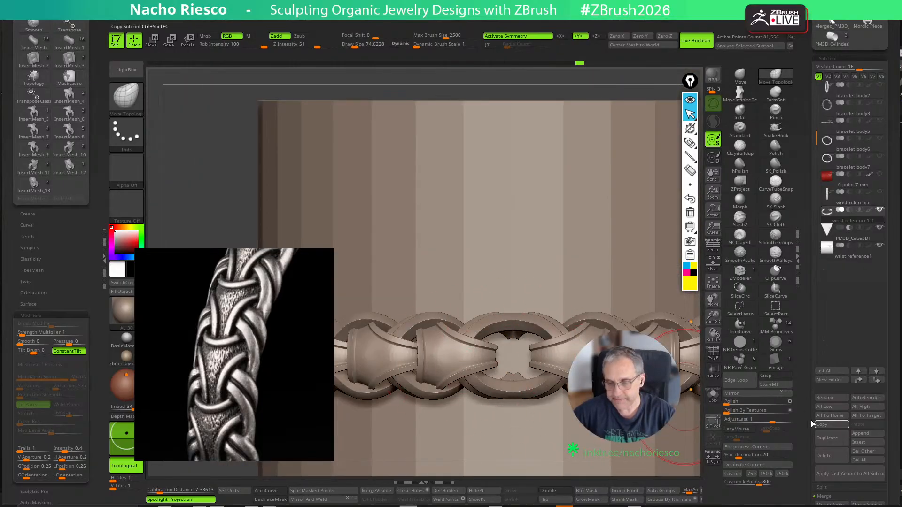
Switch the Polish By Features mode, apply a light polish to the braid, and check its profile from above
click(736, 413)
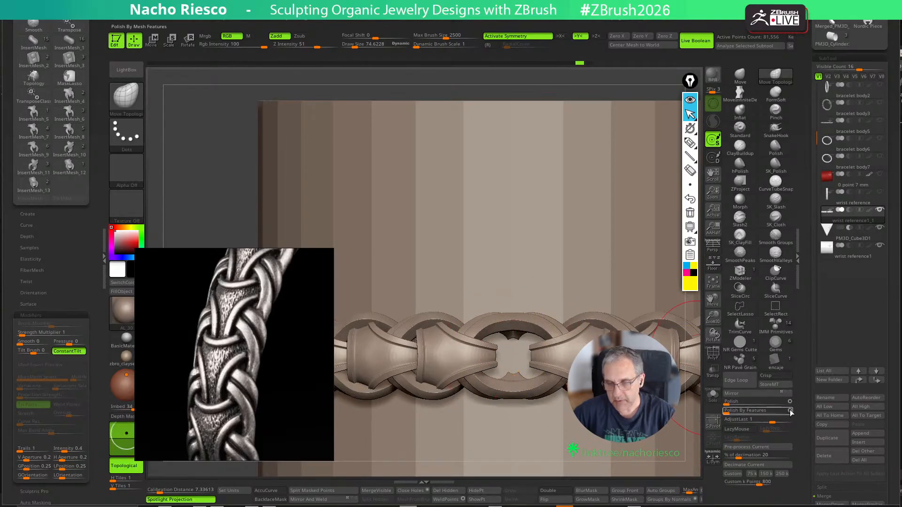
click(731, 412)
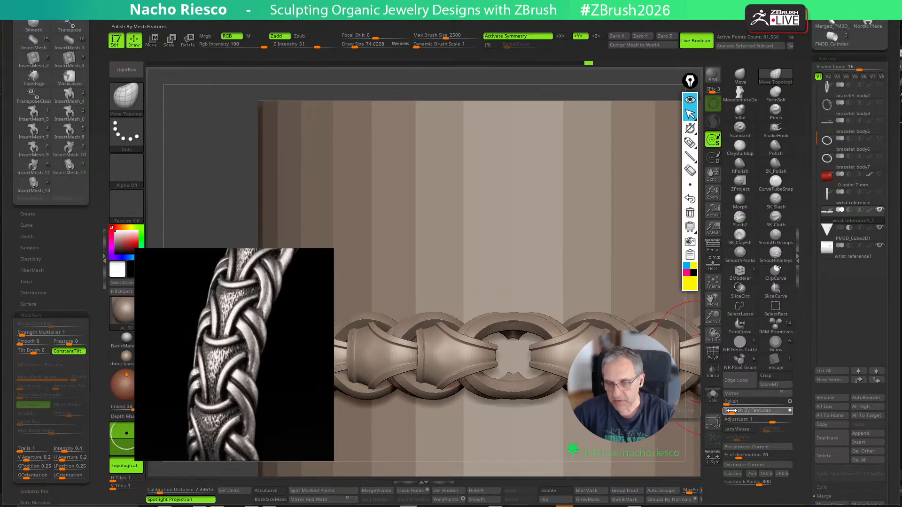
key(shift)
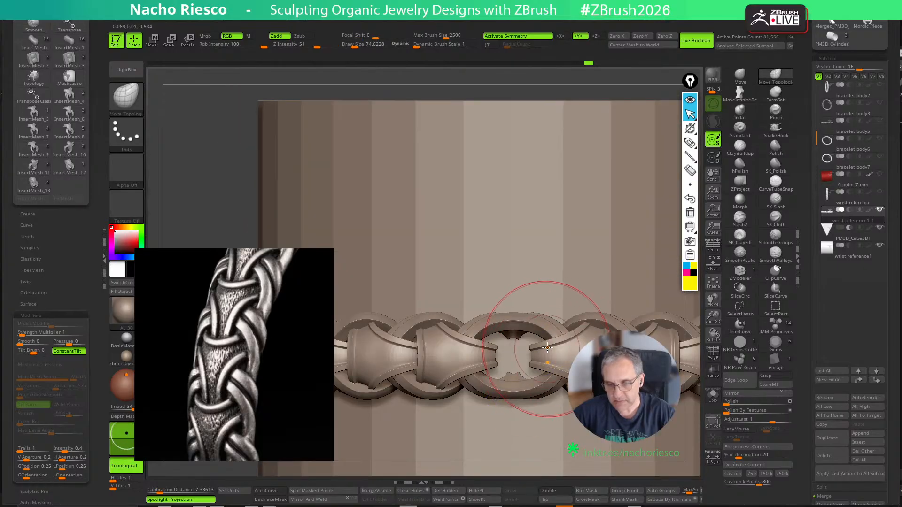
drag(514, 288, 534, 397)
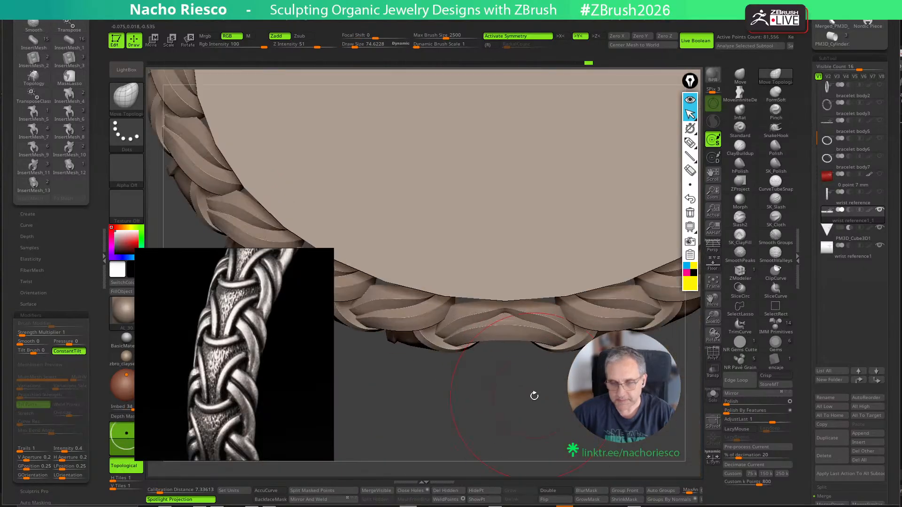
Reduce the Move Topological brush to a draw size of about 41 and view the center link from the front
key(b)
click(503, 319)
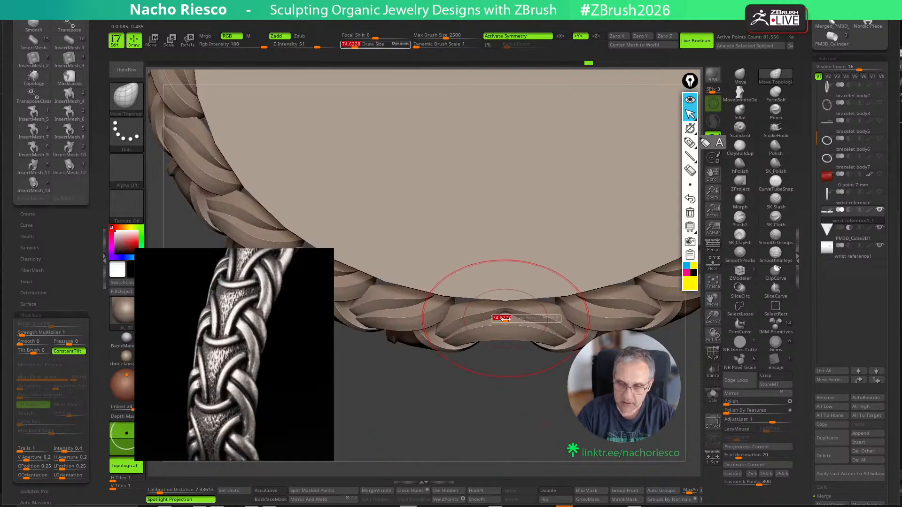
key(s)
drag(501, 319, 510, 314)
drag(510, 403, 477, 292)
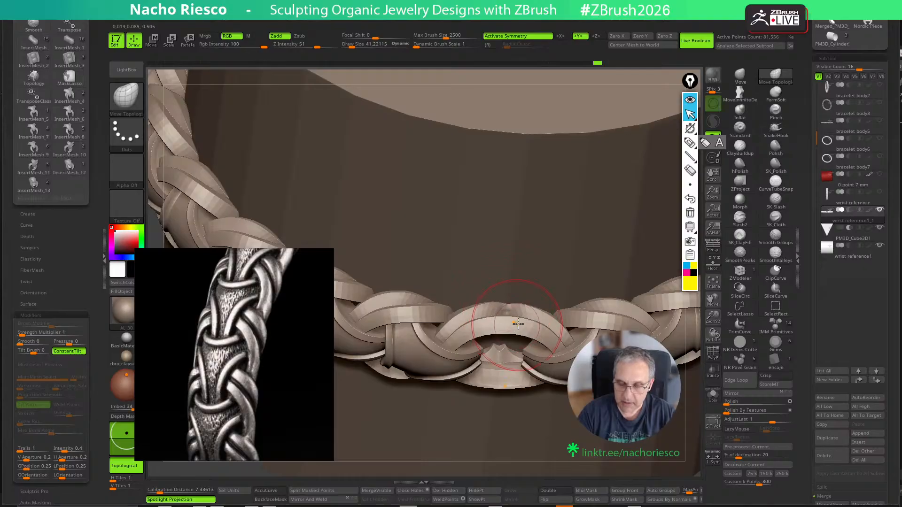
Isolate the bracelet, set the brush size to about 46, and examine the open center joint from several sides
click(714, 396)
shift+drag(611, 437, 587, 406)
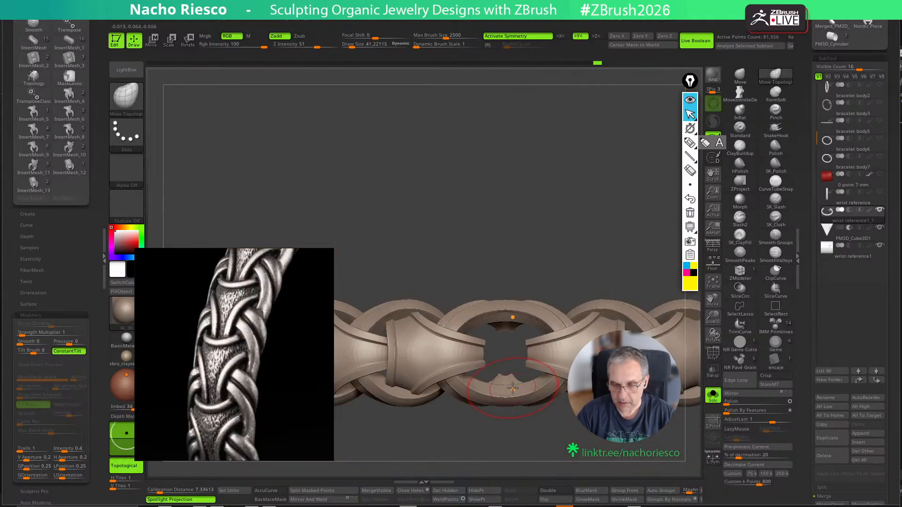
key(s)
drag(523, 429, 510, 398)
mouse_move(513, 409)
mouse_down()
mouse_move(608, 301)
mouse_move(587, 321)
mouse_up()
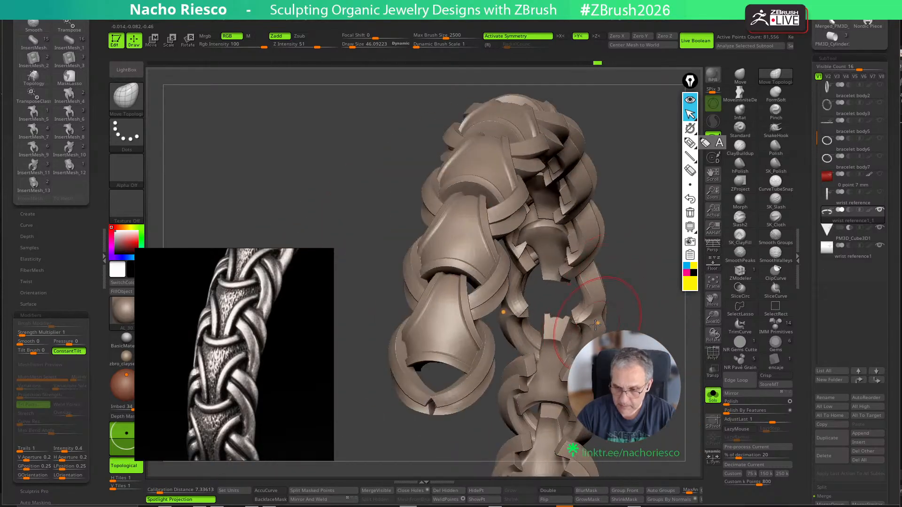
drag(652, 301, 575, 325)
drag(555, 384, 594, 336)
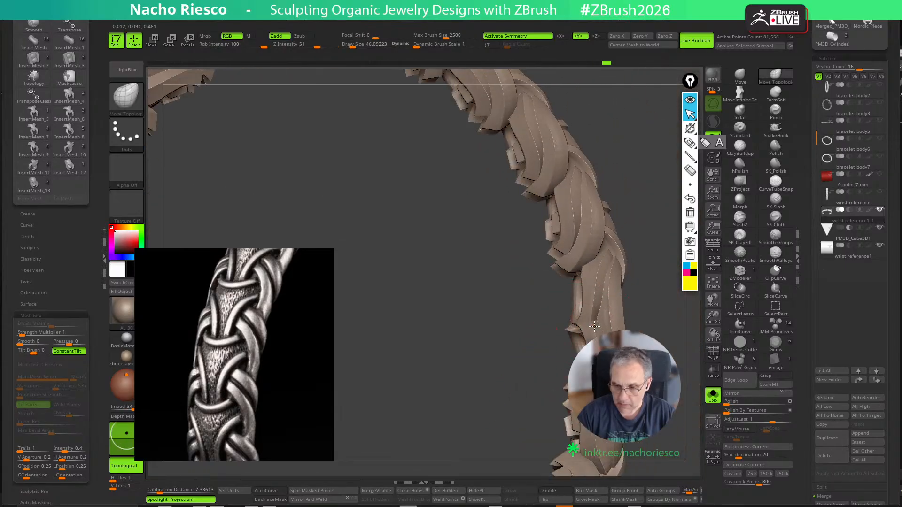
Assign Smooth Groups as the smoothing brush and show the wrist cylinder again
click(747, 326)
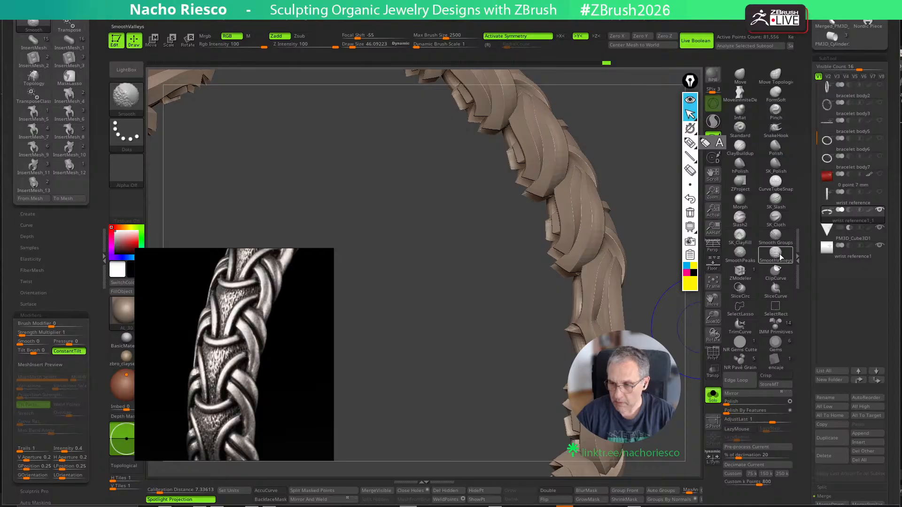
shift+click(776, 236)
mouse_move(653, 310)
mouse_down()
mouse_move(547, 426)
mouse_move(447, 423)
mouse_move(409, 434)
mouse_up()
click(713, 396)
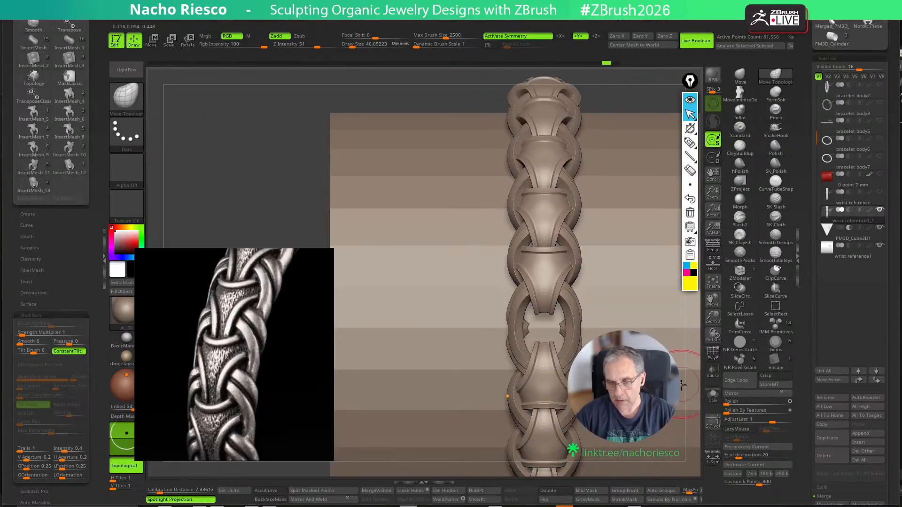
Adjust the side strands around the central opening with Move Topological, enlarging the brush to about 62
mouse_move(668, 367)
mouse_down()
mouse_move(661, 287)
mouse_move(649, 300)
mouse_up()
key(bracketright)
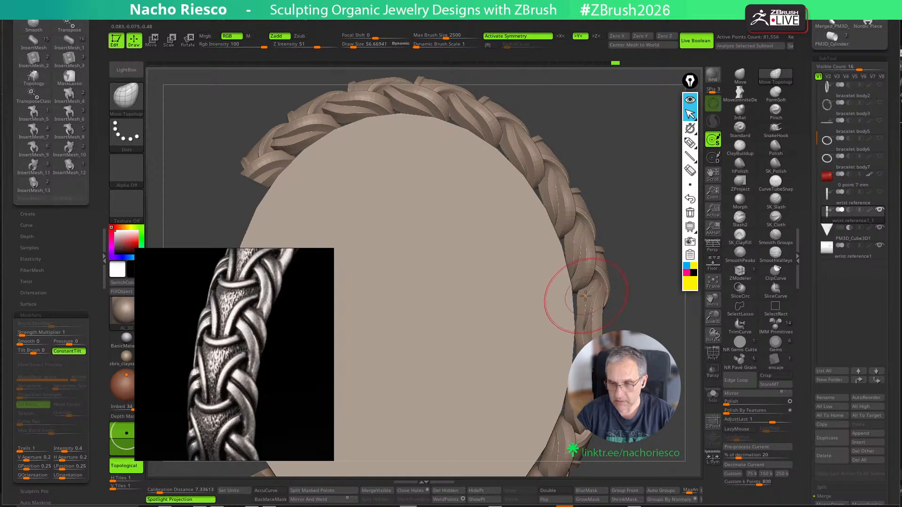
key(bracketleft)
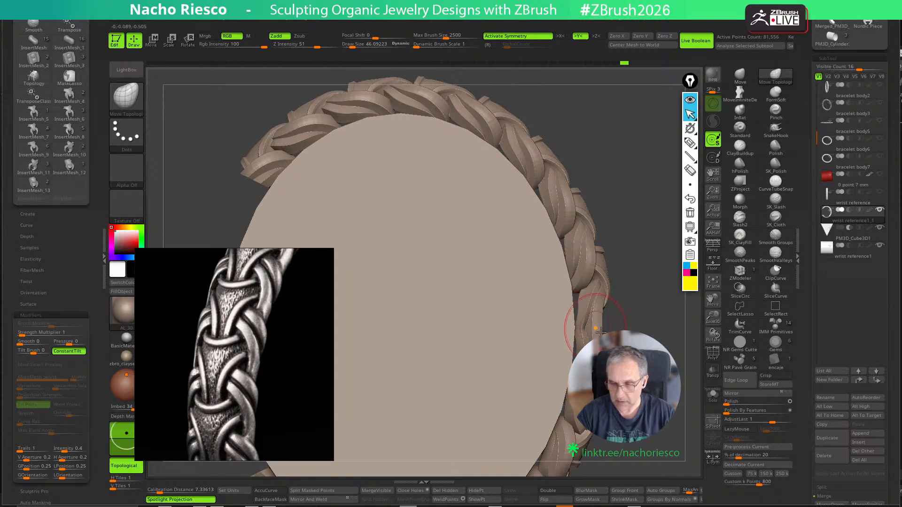
shift+drag(638, 326, 615, 322)
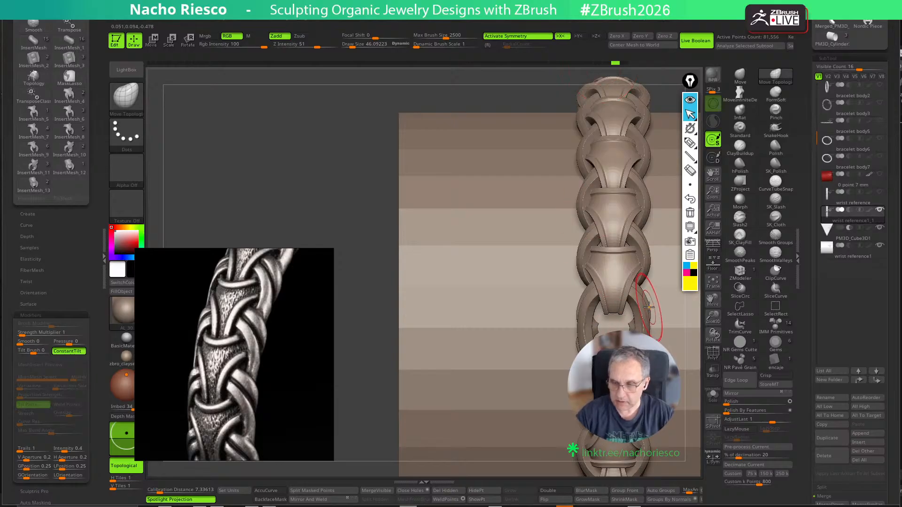
key(bracketright)
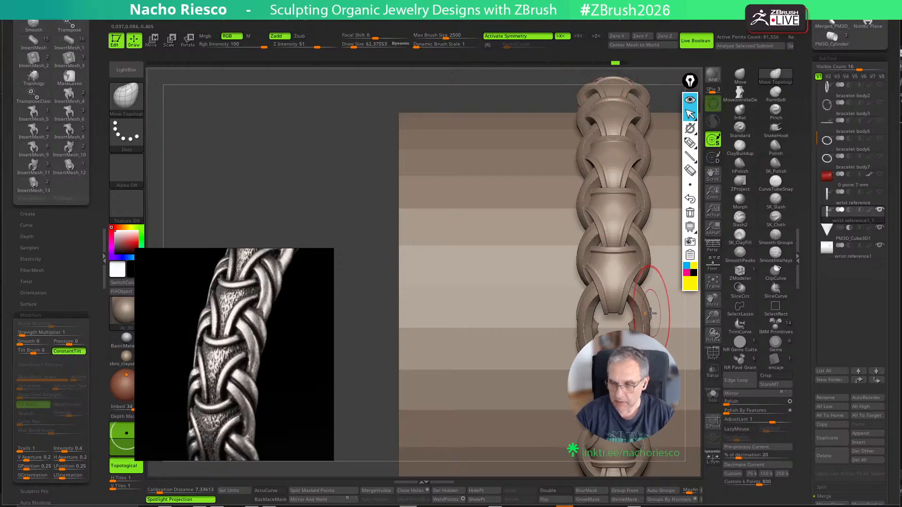
drag(649, 321, 593, 329)
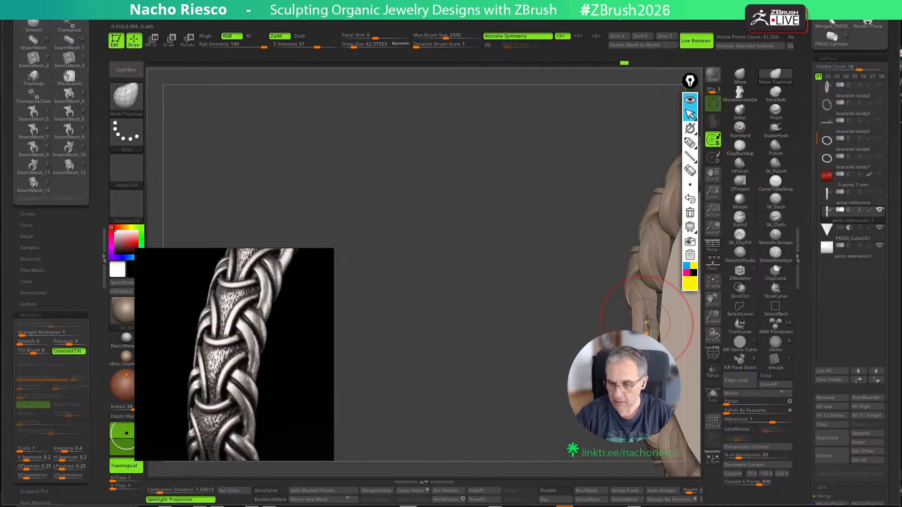
Undo the last stroke, switch symmetry from X to Y, and nudge the central strands at draw size about 46
key(ctrl+z)
click(562, 36)
click(579, 36)
key(s)
drag(649, 321, 648, 312)
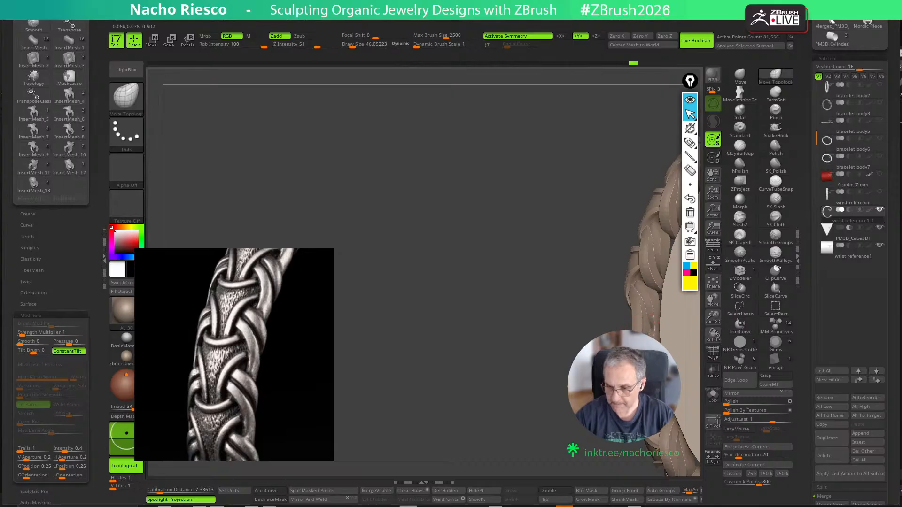
right_drag(653, 331, 688, 332)
Try reshaping the links at the central opening with a larger Move Topological brush, add X symmetry, and undo the strokes
key(s)
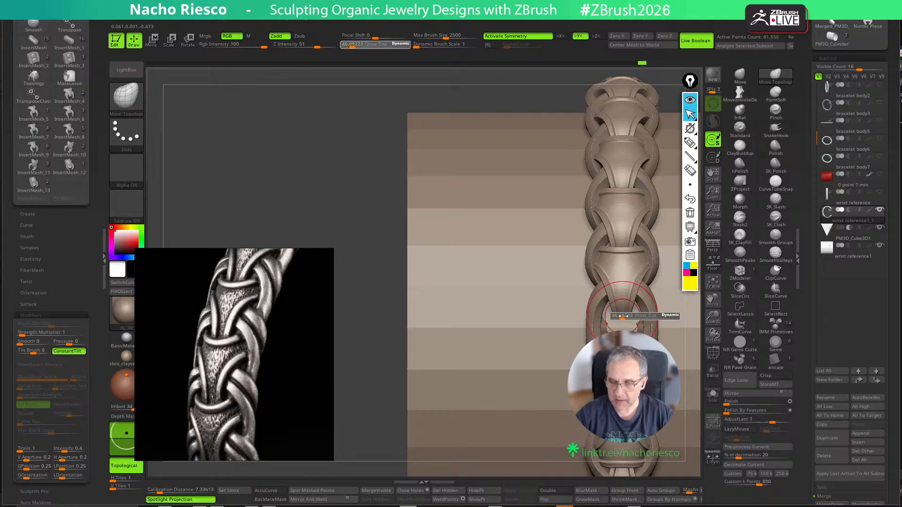
drag(621, 317, 623, 318)
drag(629, 306, 628, 312)
key(ctrl+z)
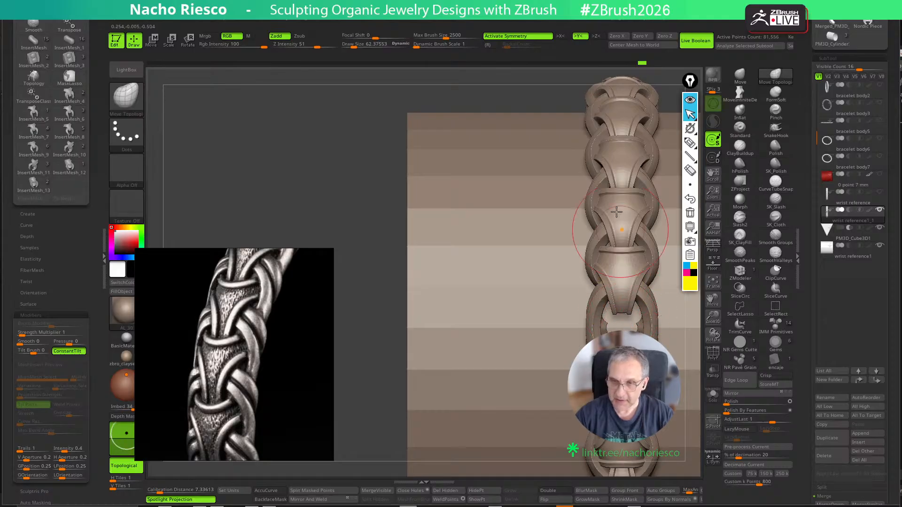
key(x)
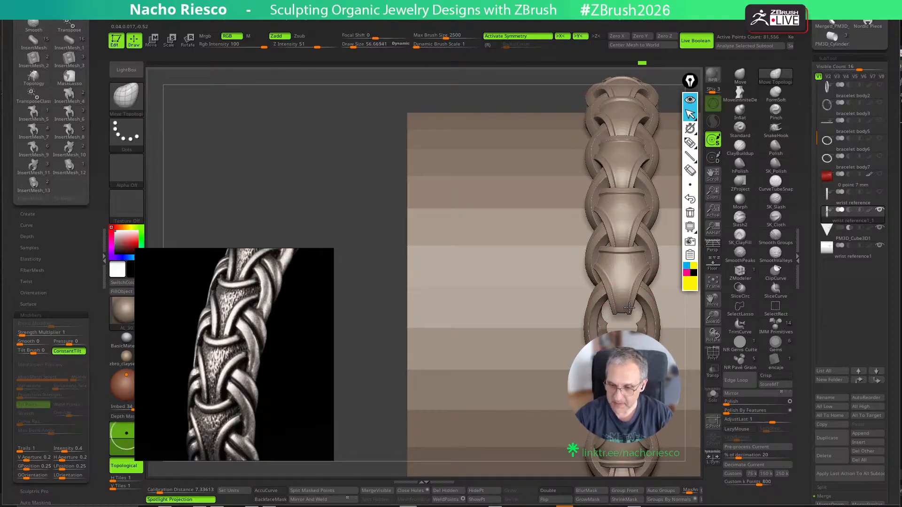
key(ctrl+z)
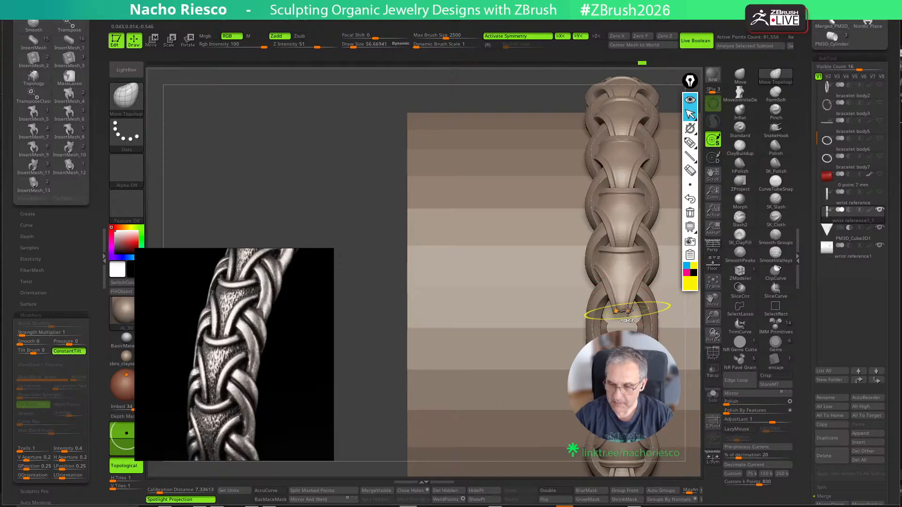
Mask everything except the tapered link bordering the central opening and switch to the Move brush
key(w)
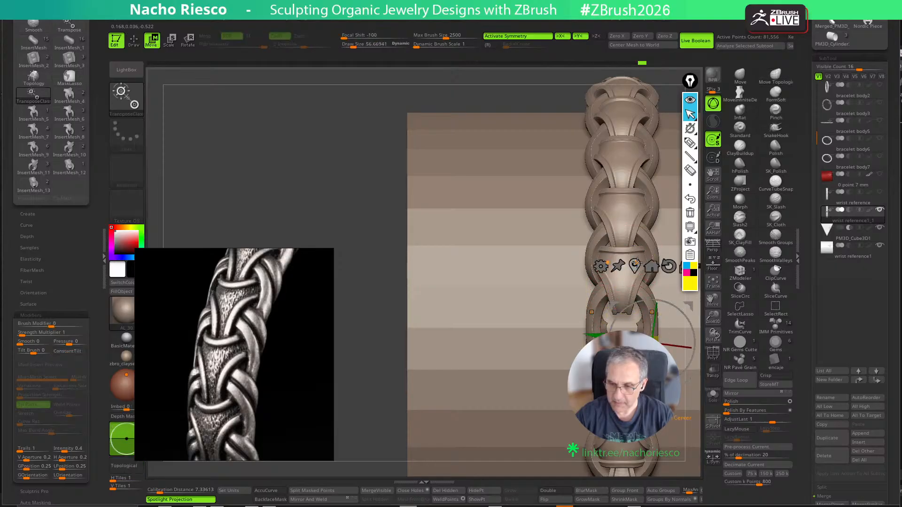
ctrl+click(632, 252)
key(q)
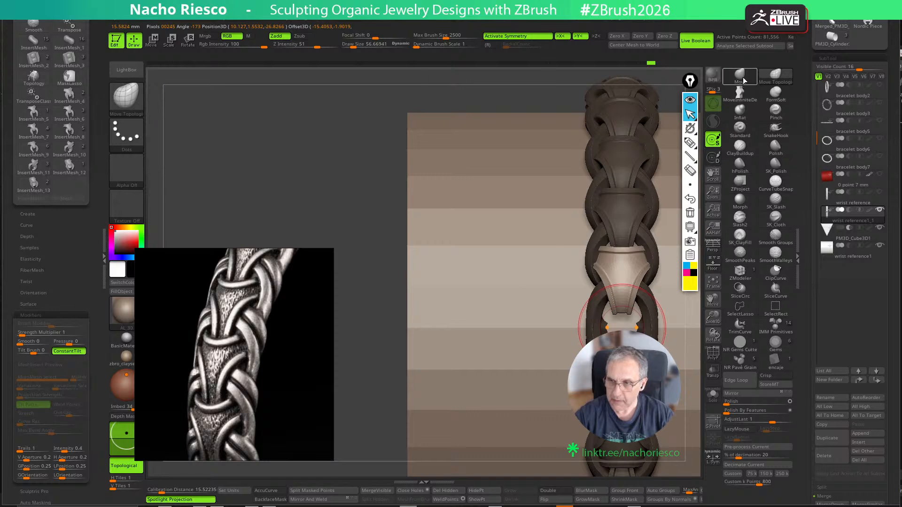
Reshape the unmasked tapered link's tip and sides using Move brush sizes of about 75 and 37
key(s)
drag(624, 323, 608, 319)
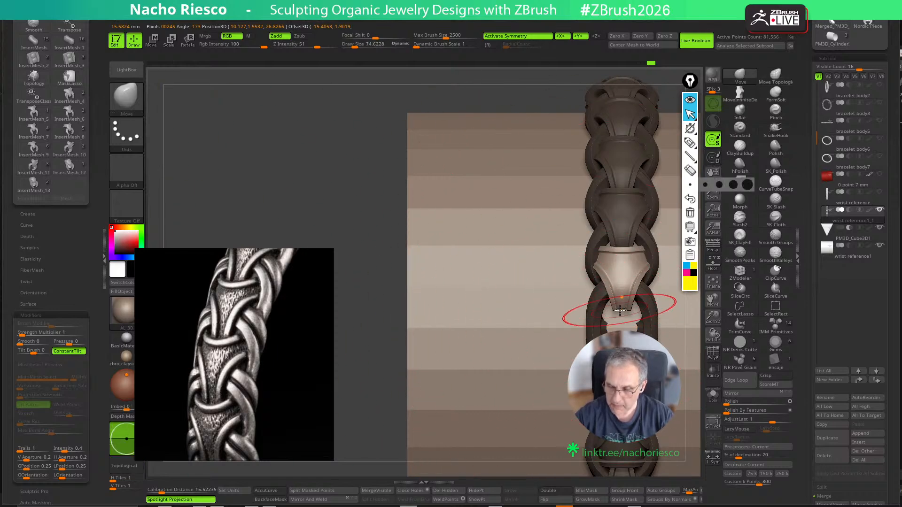
right_drag(621, 315, 672, 282)
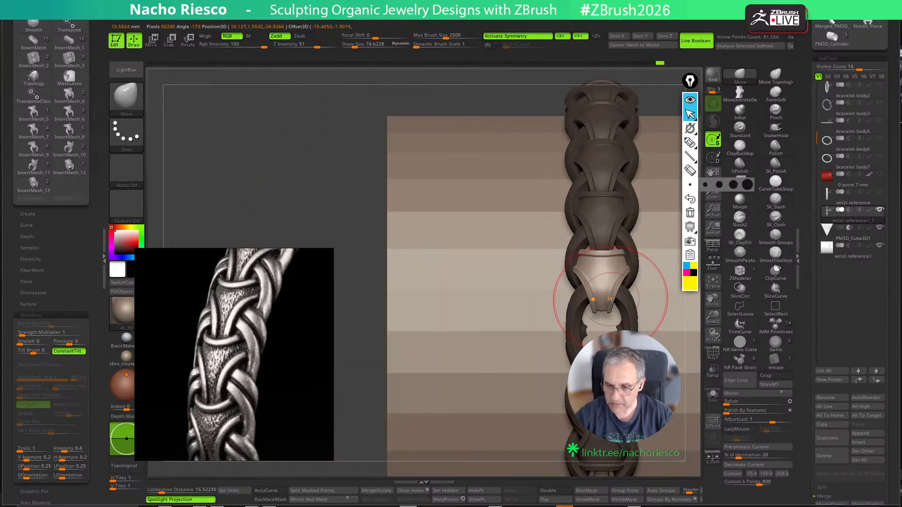
key(s)
drag(613, 287, 605, 286)
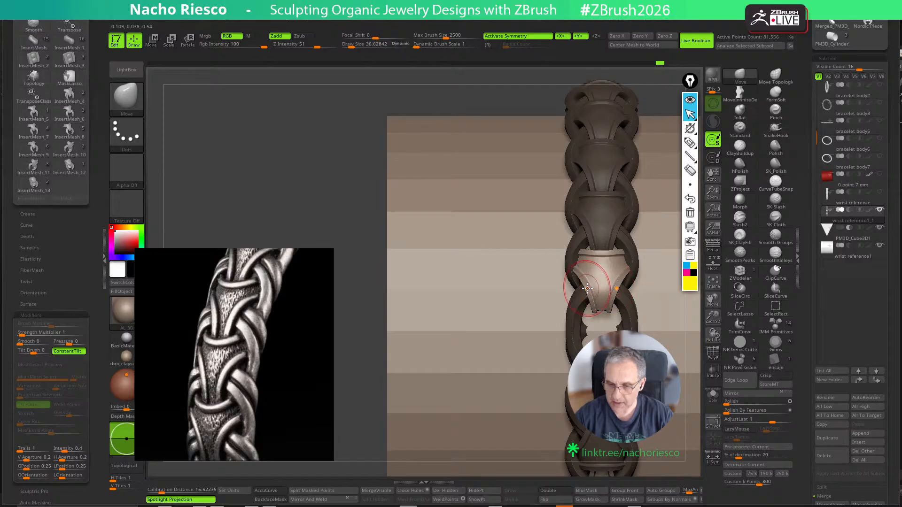
Insert a sphere from the IMM Primitives brush into the central opening, moving the reference image out of the way
click(776, 237)
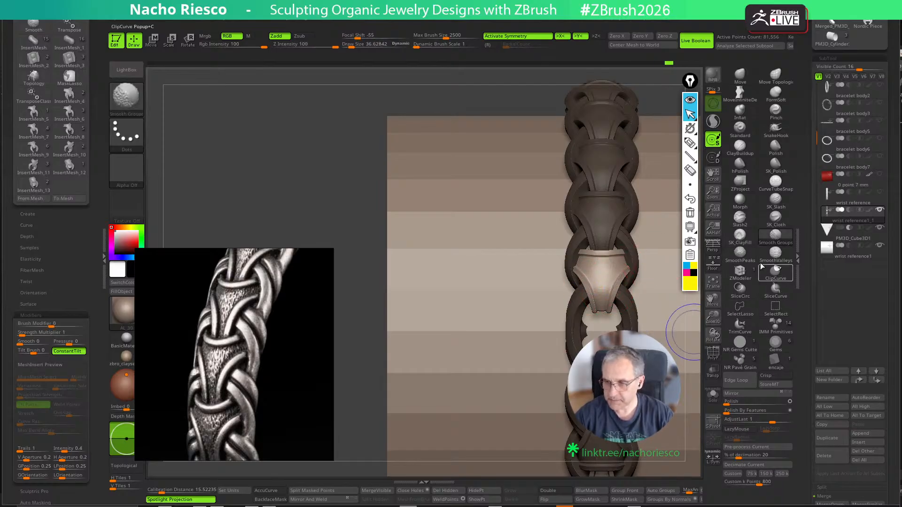
click(776, 289)
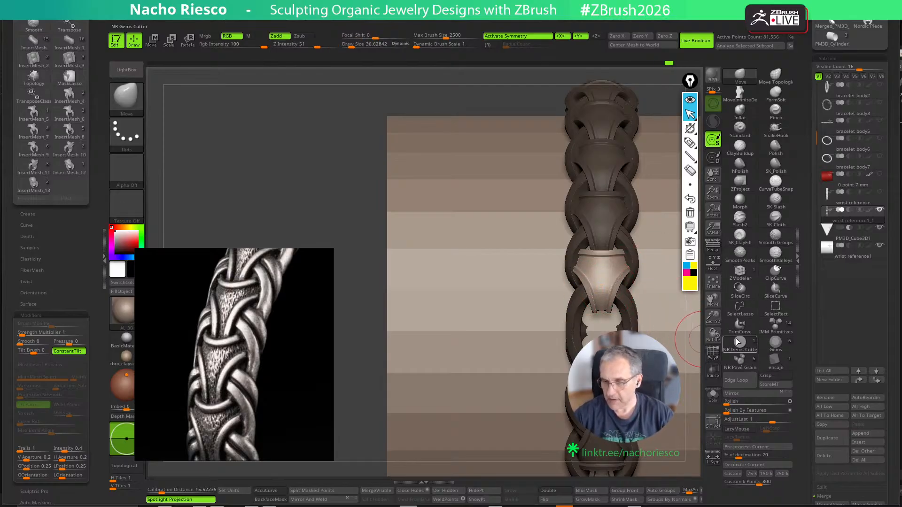
click(785, 332)
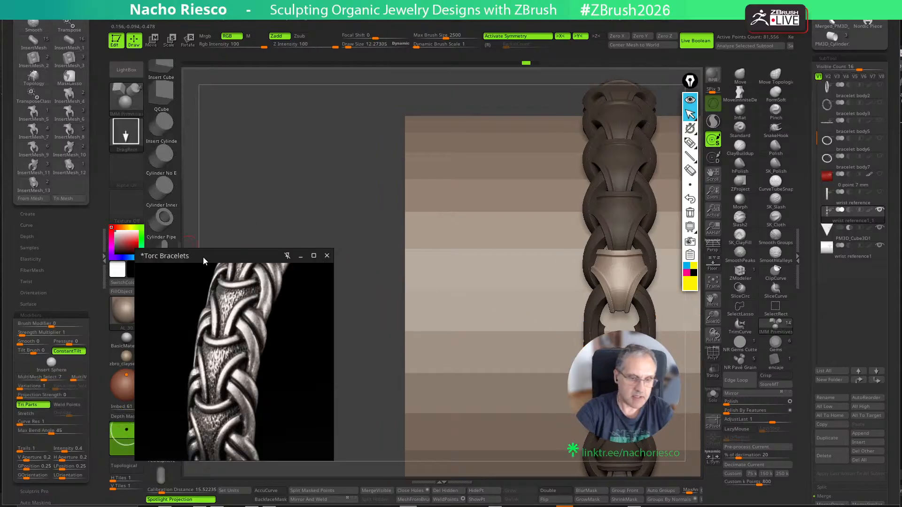
drag(203, 256, 211, 339)
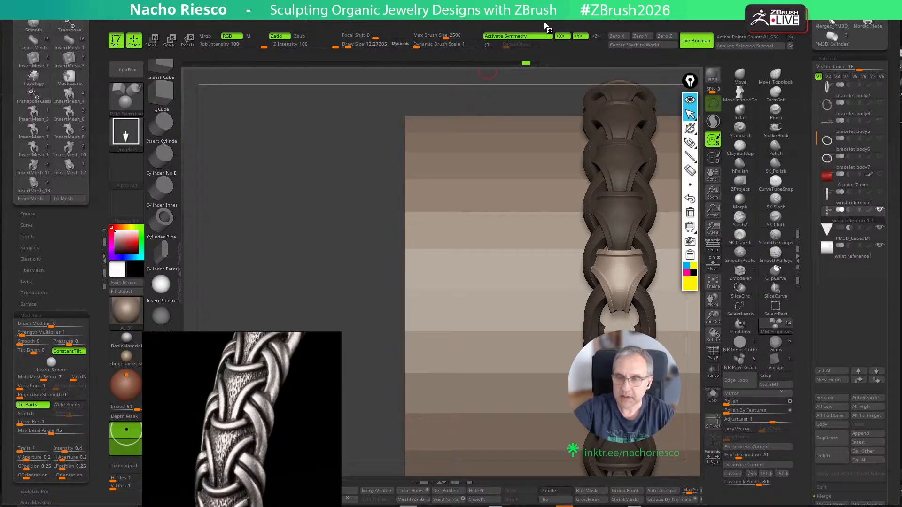
mouse_move(520, 23)
click(545, 196)
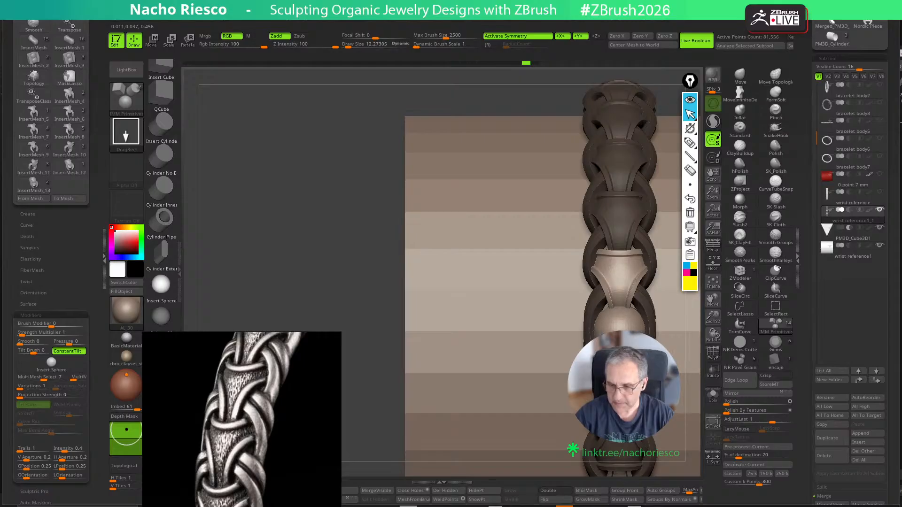
Scale the inserted sphere into an oval bead that fills the central opening
key(w)
drag(620, 299, 621, 287)
key(q)
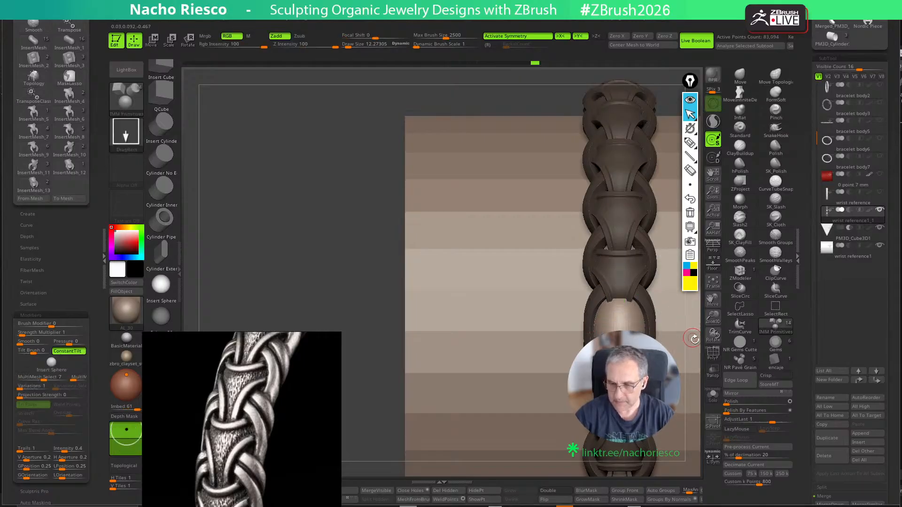
mouse_move(693, 340)
mouse_down()
mouse_move(723, 348)
mouse_move(668, 343)
mouse_up()
key(w)
key(q)
Isolate the bracelet and examine the oval bead's fit between the mirrored links from the front
click(710, 394)
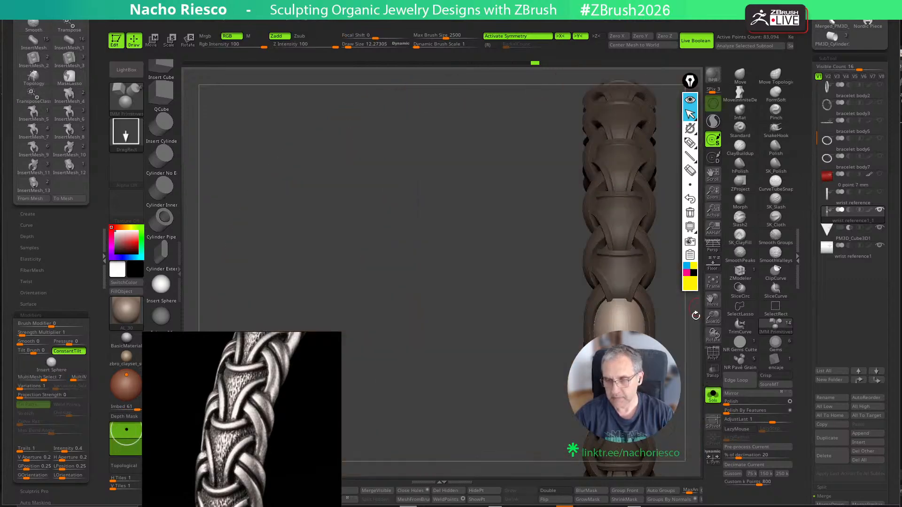
click(713, 394)
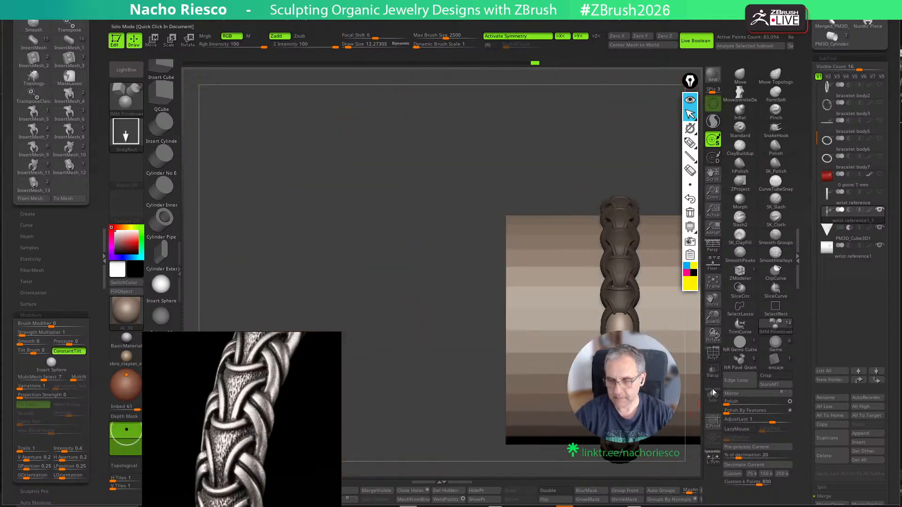
click(714, 394)
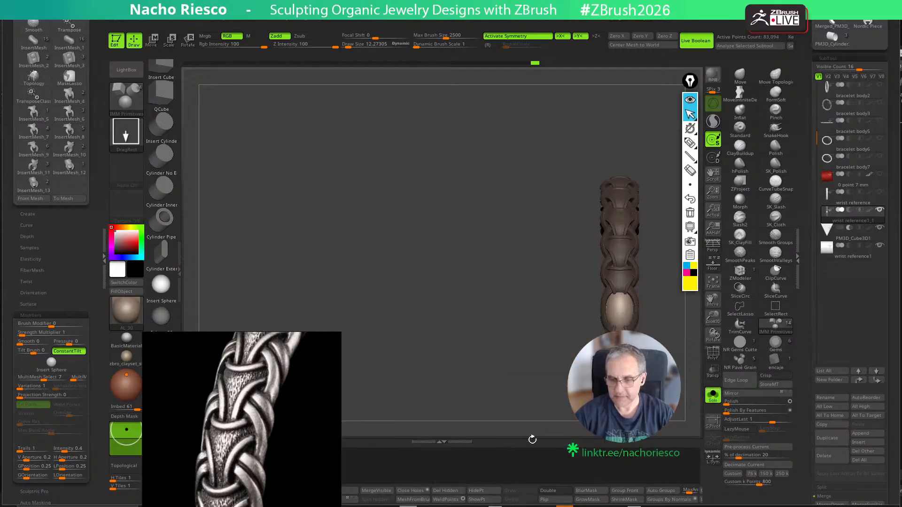
drag(449, 439, 521, 441)
scroll(492, 398, up, 2)
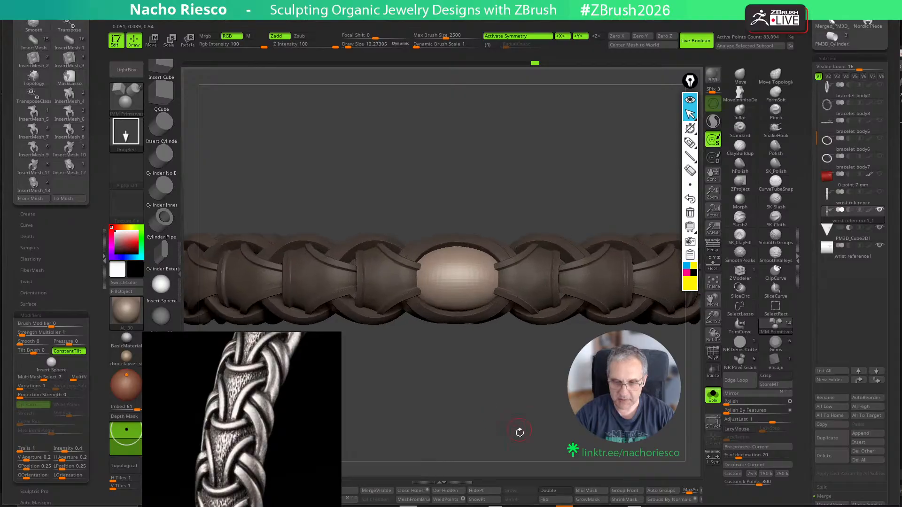
Scale the oval bead slightly across the bracelet's width and reposition the reference image above the braid
key(w)
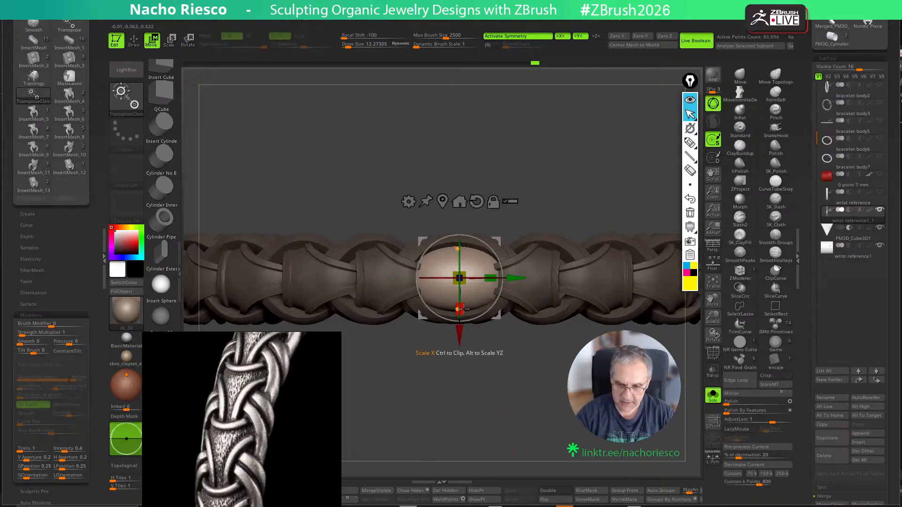
key(q)
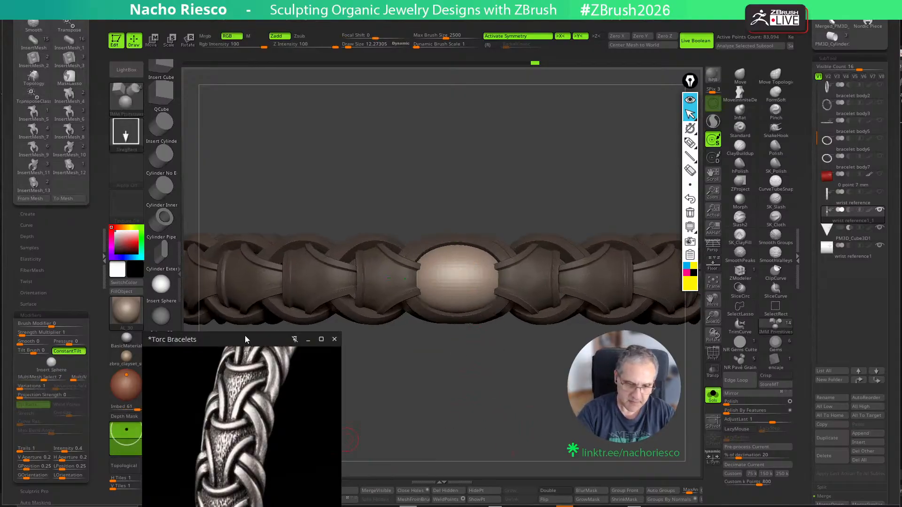
drag(257, 337, 308, 76)
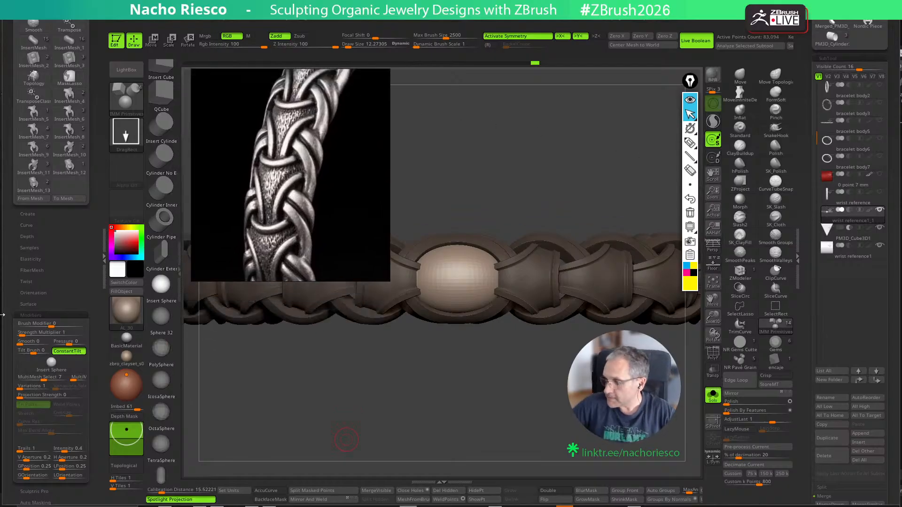
Hide the reference image and split the oval bead from the bracelet into its own subtool
click(361, 77)
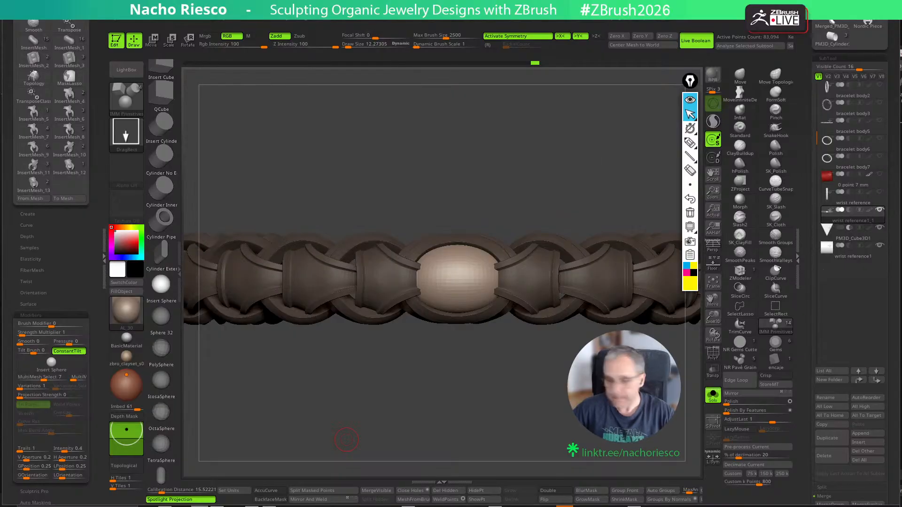
click(316, 492)
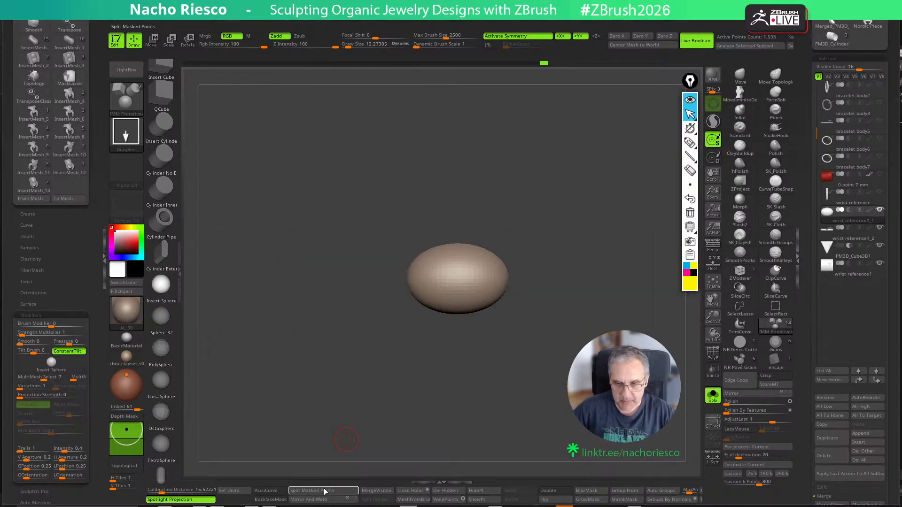
alt+drag(559, 343, 599, 374)
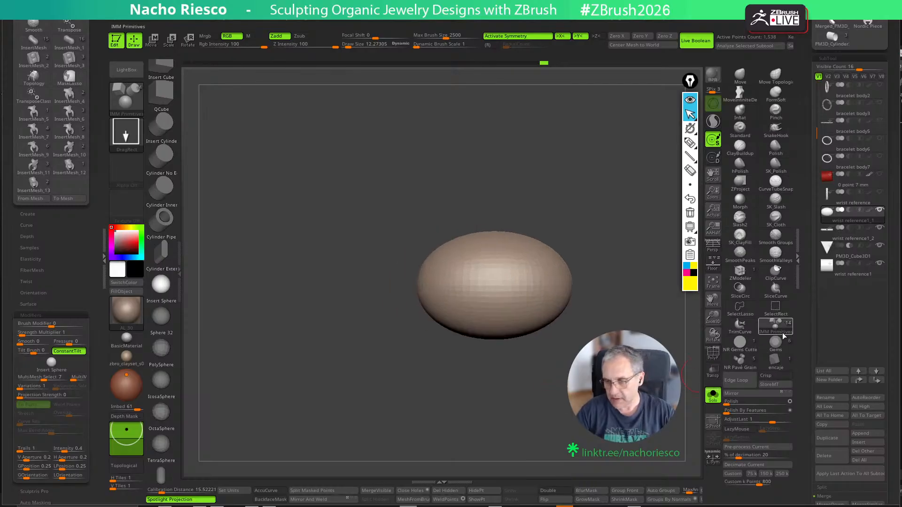
Insert an IMM Primitives sphere at the center of the oval bead and move it outward through the bead's front face
click(771, 326)
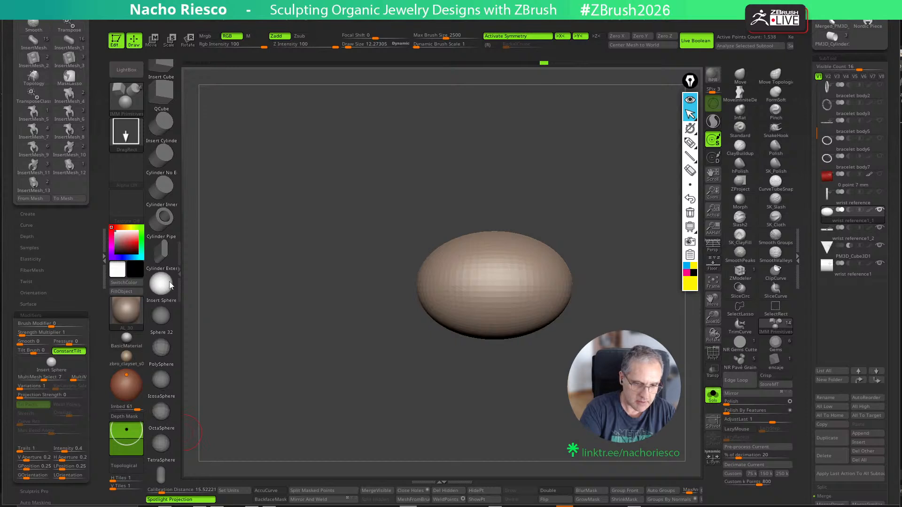
click(161, 285)
drag(496, 284, 499, 323)
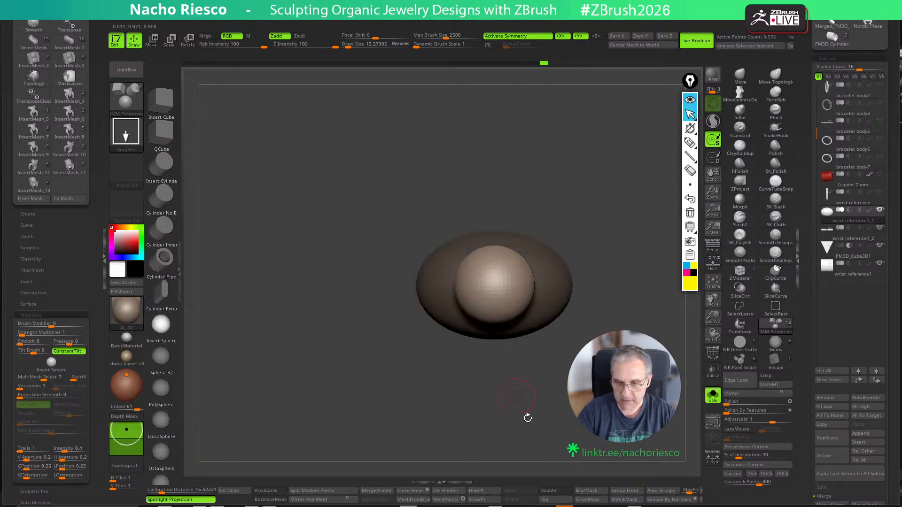
shift+drag(528, 416, 547, 369)
key(w)
drag(495, 229, 496, 256)
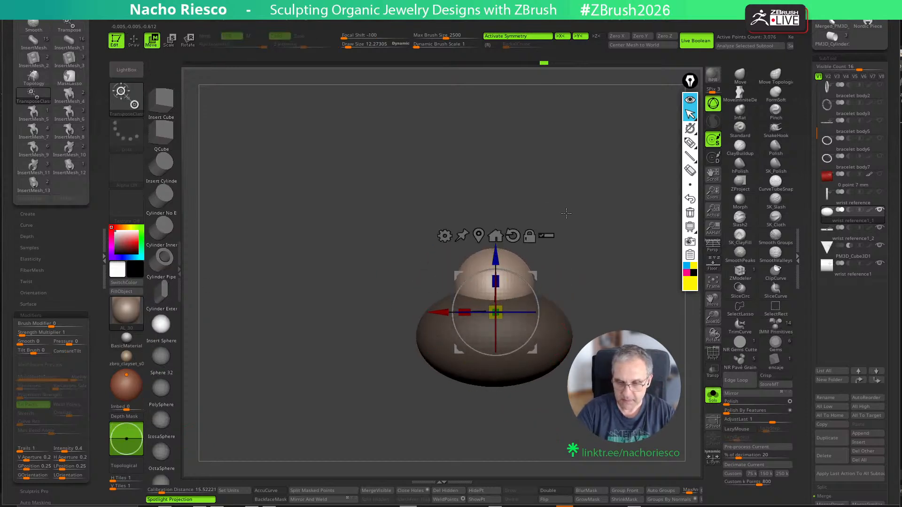
shift+drag(566, 214, 607, 303)
Adjust the sphere's depth in the bead against the full bracelet, then isolate the bead subtool again
key(q)
click(714, 395)
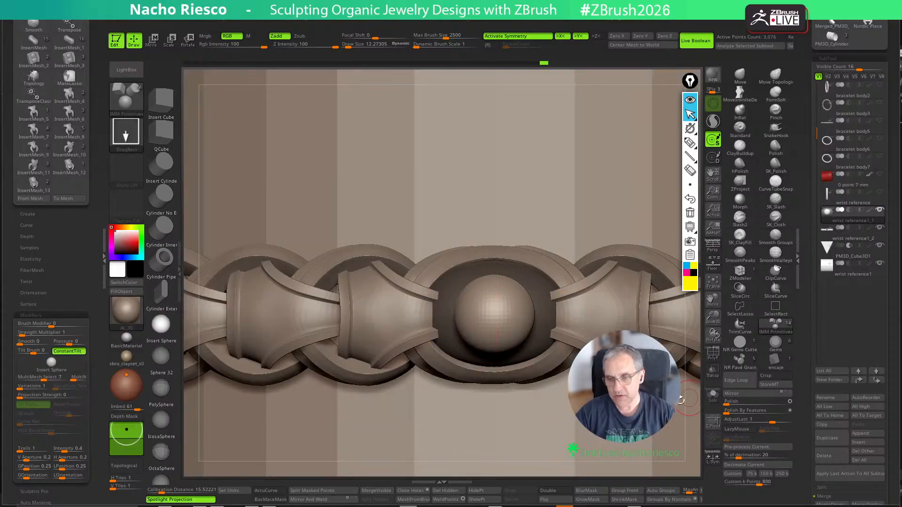
key(w)
shift+drag(545, 249, 529, 181)
drag(496, 289, 497, 298)
shift+drag(583, 237, 569, 296)
alt+click(493, 357)
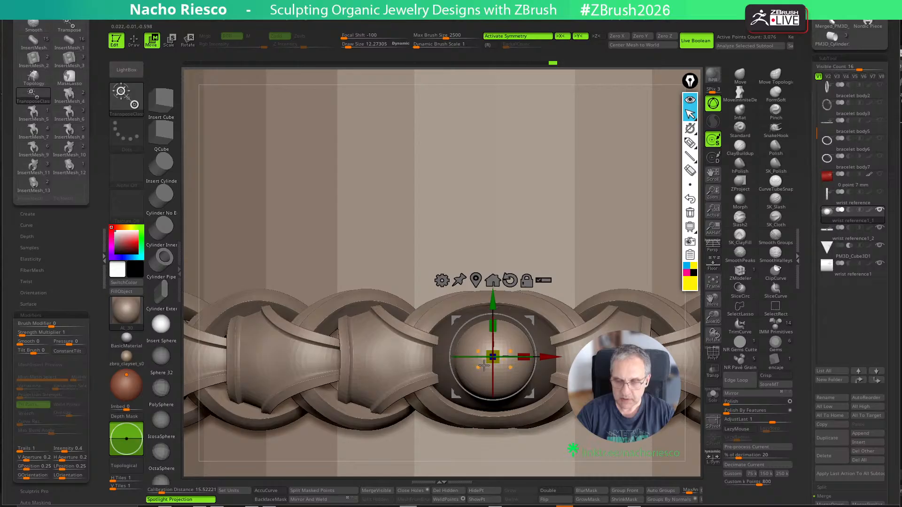
key(q)
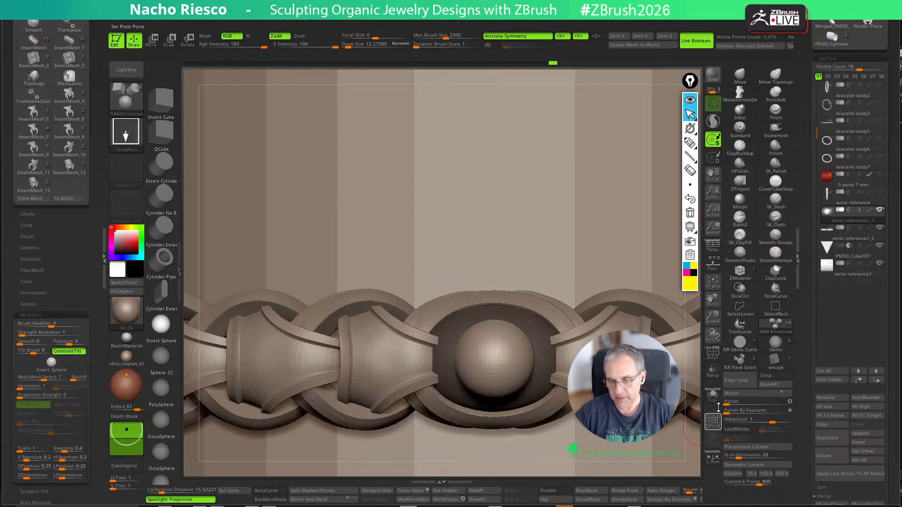
click(712, 396)
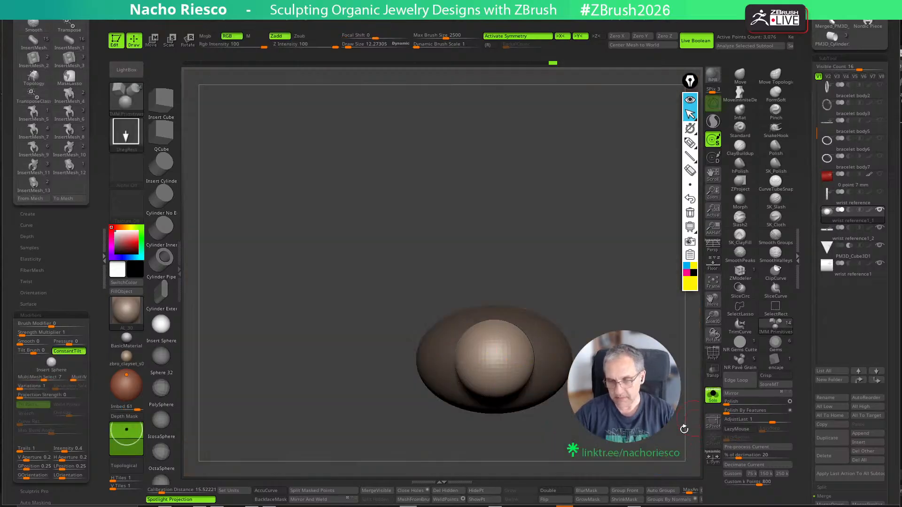
Isolate the inserted sphere by its polygroup and mark it as a DynaMesh subtractive group
click(714, 357)
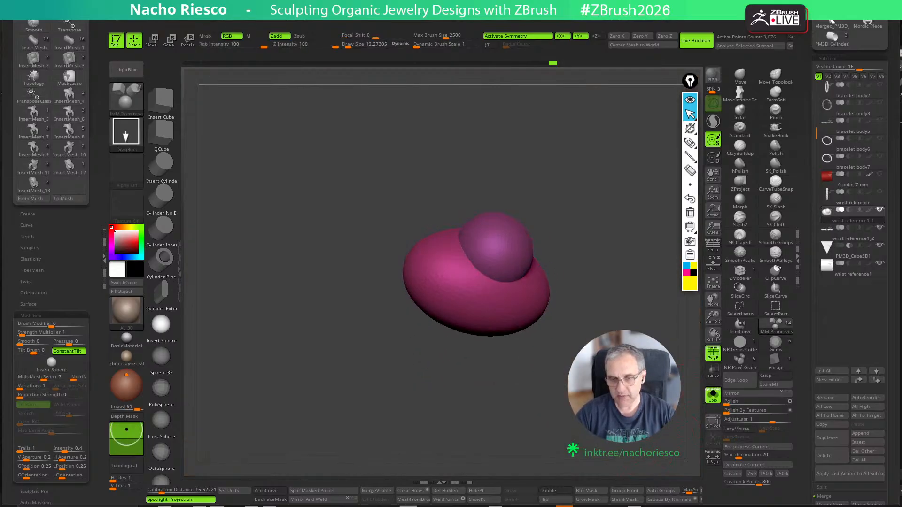
ctrl+shift+click(520, 236)
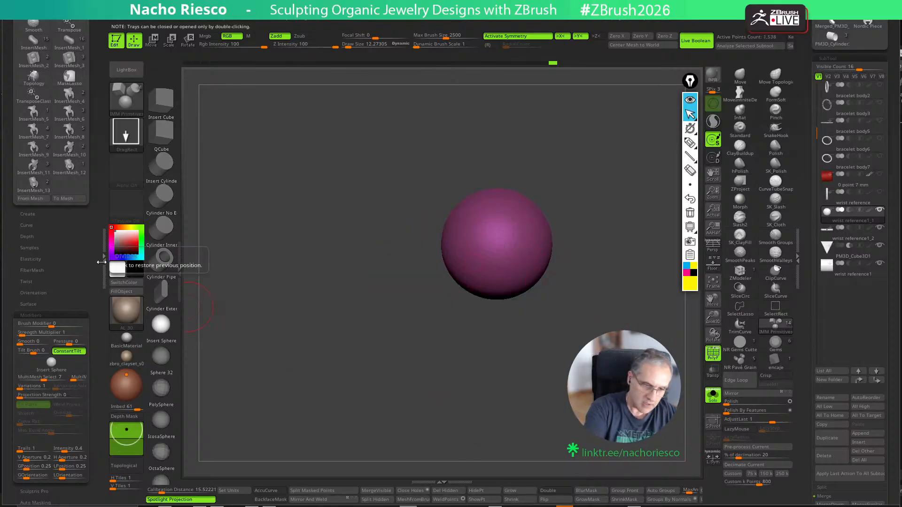
click(105, 258)
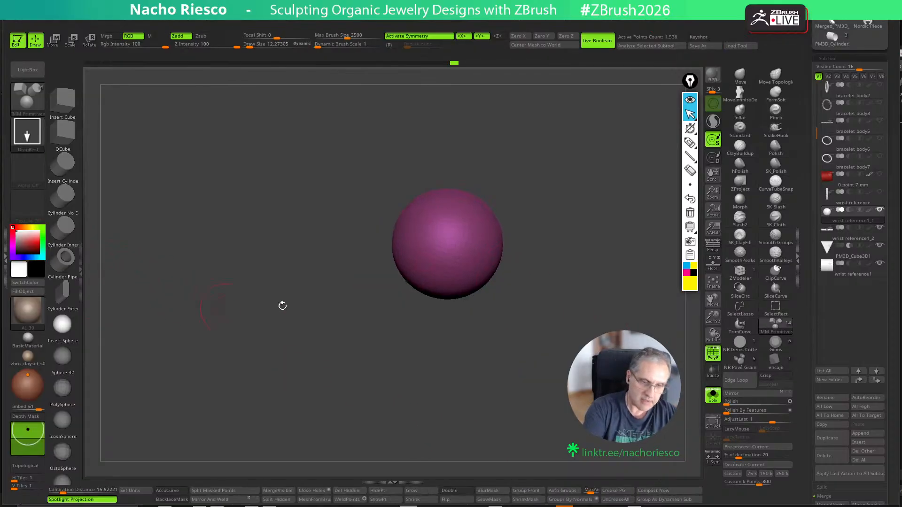
click(666, 498)
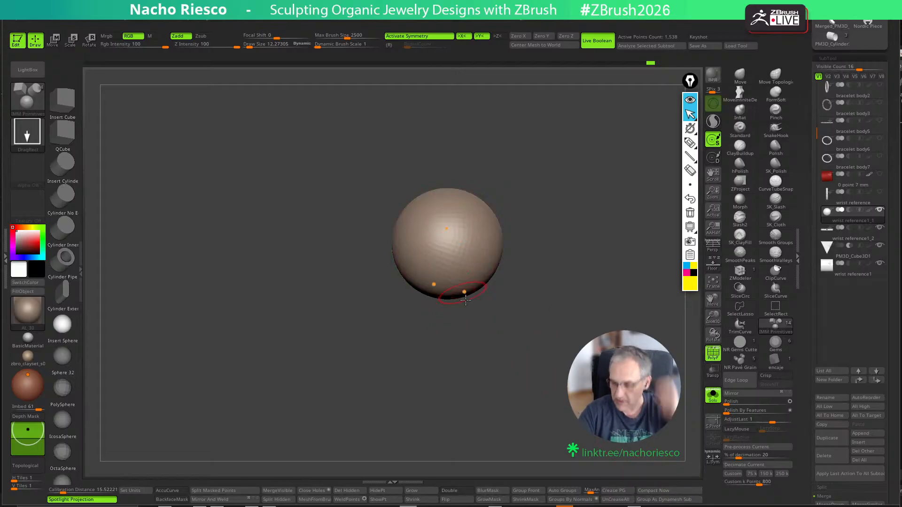
Unhide the oval bead and apply Remesh By Union to cut the sphere out as a round cavity
ctrl+shift+click(571, 365)
key(w)
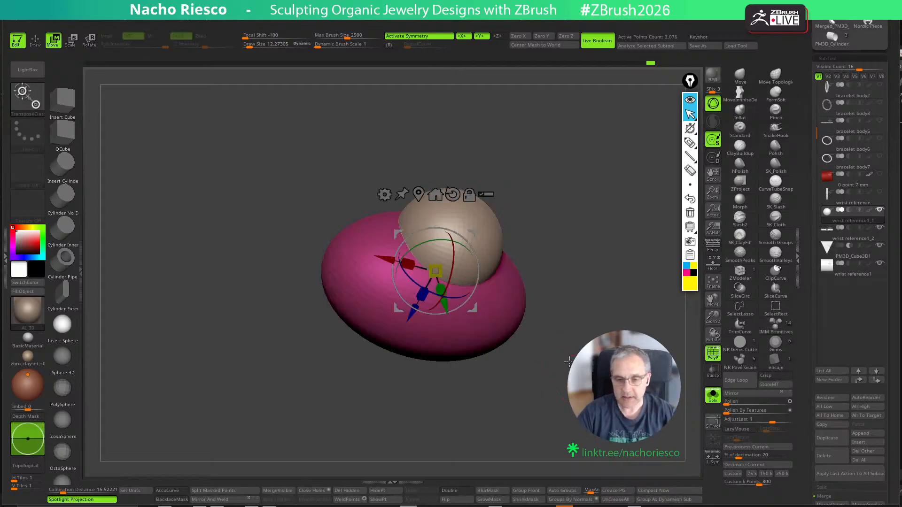
click(385, 194)
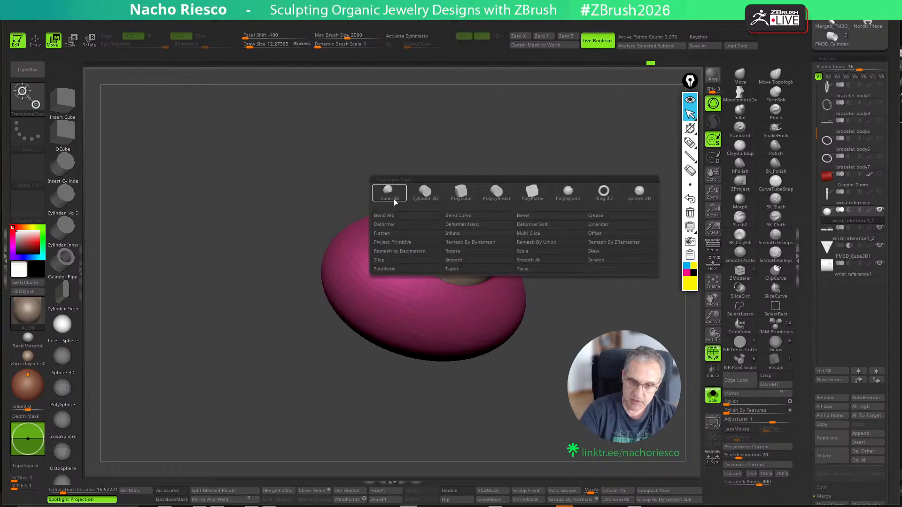
click(544, 245)
shift+drag(575, 308, 587, 319)
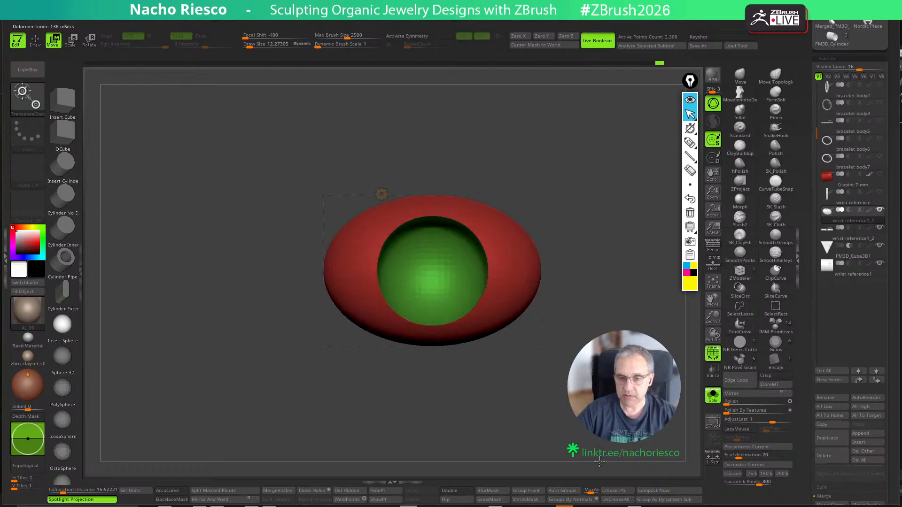
key(q)
click(714, 353)
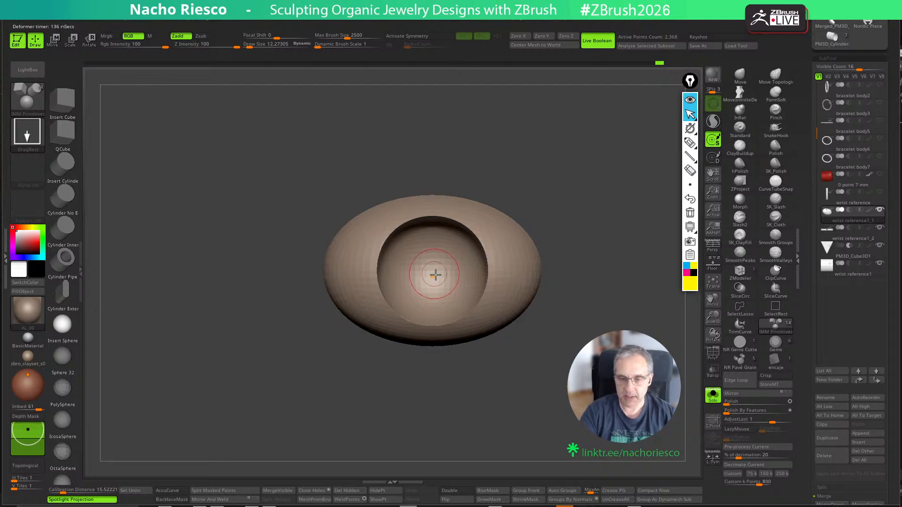
Insert a smaller sphere inside the bead's round cavity, enlarge it, clear the mask and check it against the bracelet
alt+drag(431, 274, 433, 307)
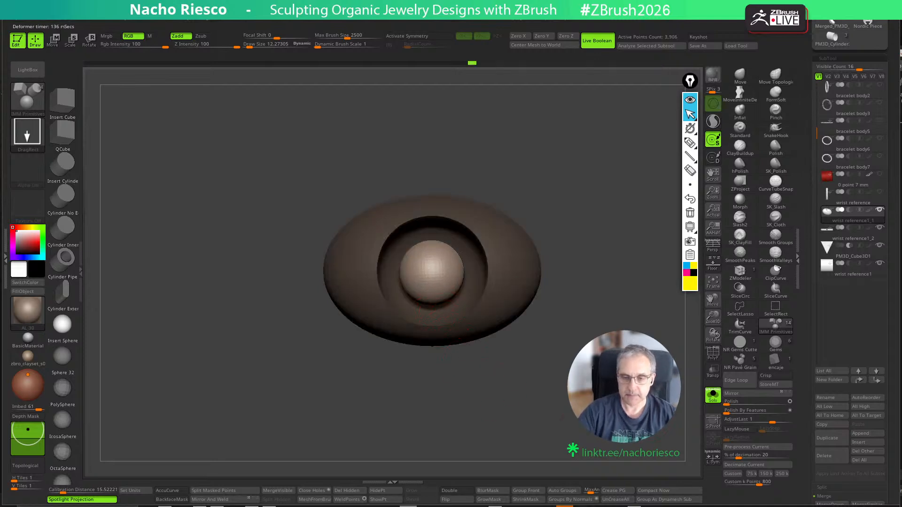
key(w)
drag(526, 301, 547, 321)
drag(436, 277, 443, 292)
shift+drag(559, 298, 571, 302)
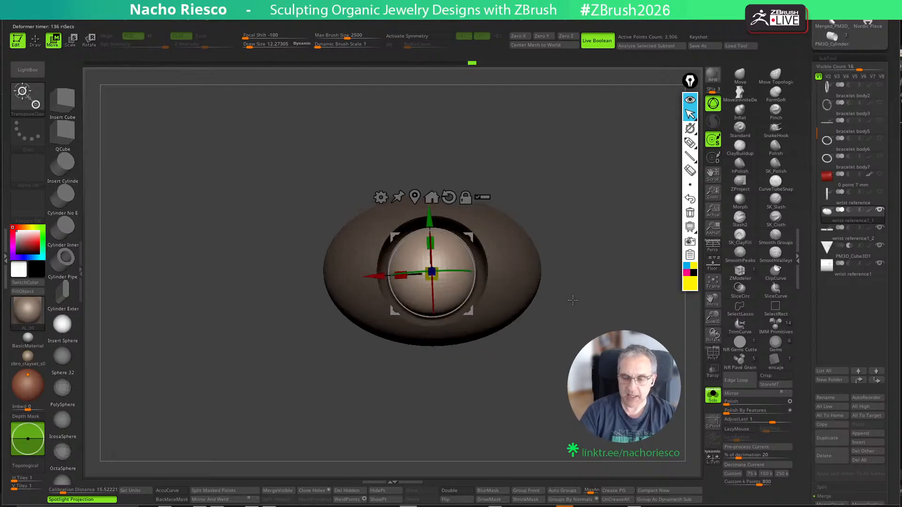
key(q)
mouse_move(566, 383)
ctrl+mouse_down()
mouse_move(581, 402)
mouse_move(655, 421)
ctrl+mouse_up()
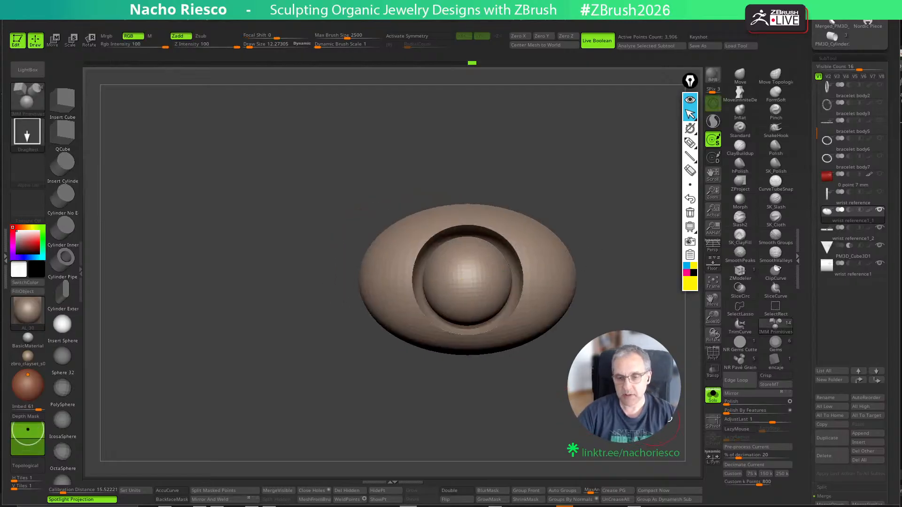
click(713, 397)
drag(692, 389, 702, 360)
click(714, 396)
ZRemesh the bead with X symmetry active, using the Same polygon count and KeepGroups options
click(713, 353)
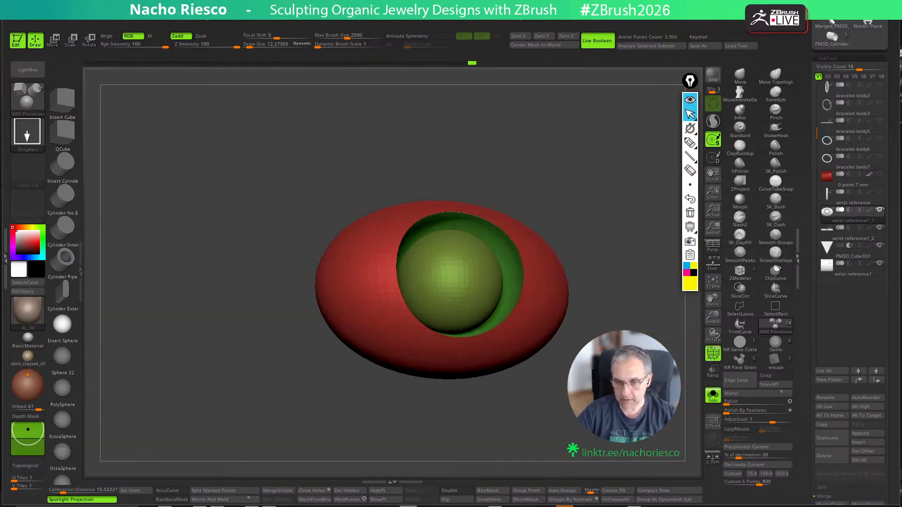
click(714, 358)
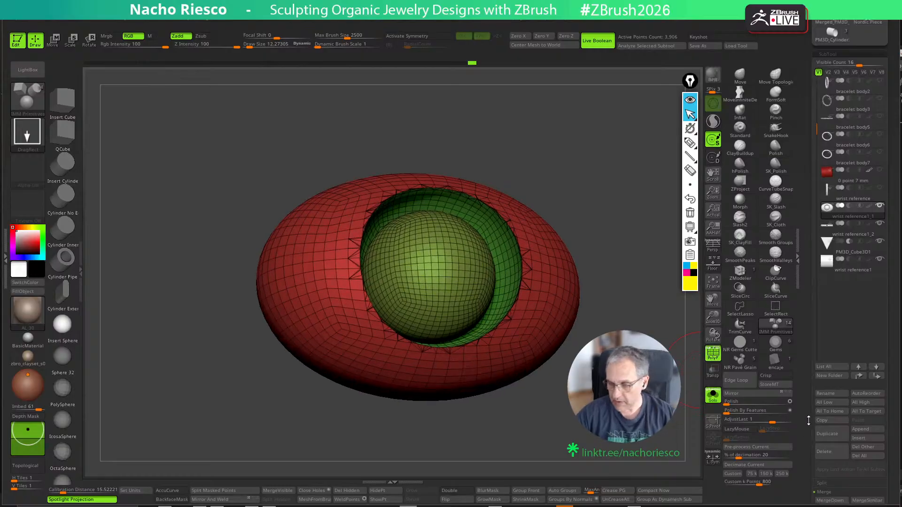
key(x)
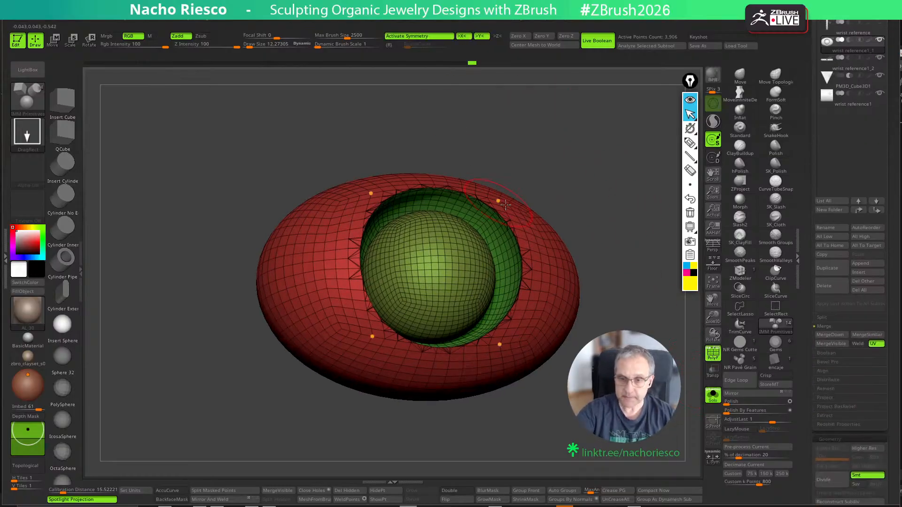
scroll(845, 370, down, 5)
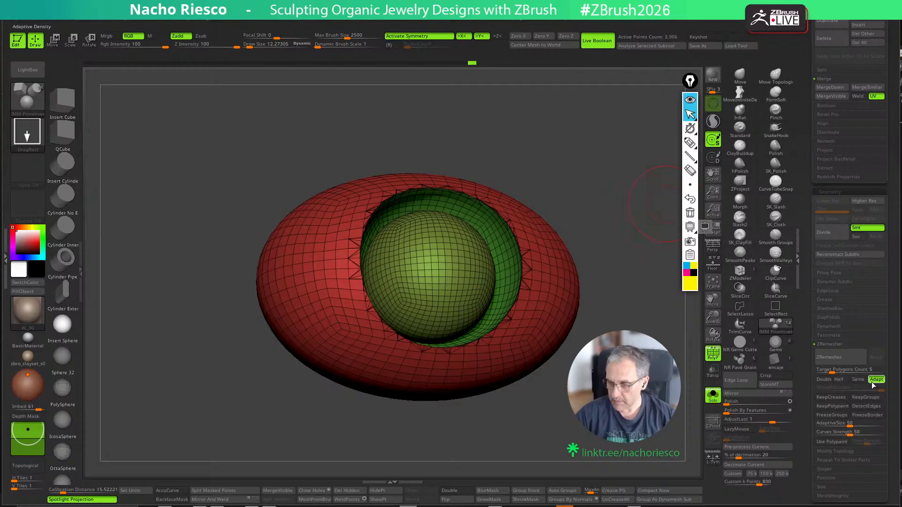
click(858, 379)
click(866, 397)
click(846, 360)
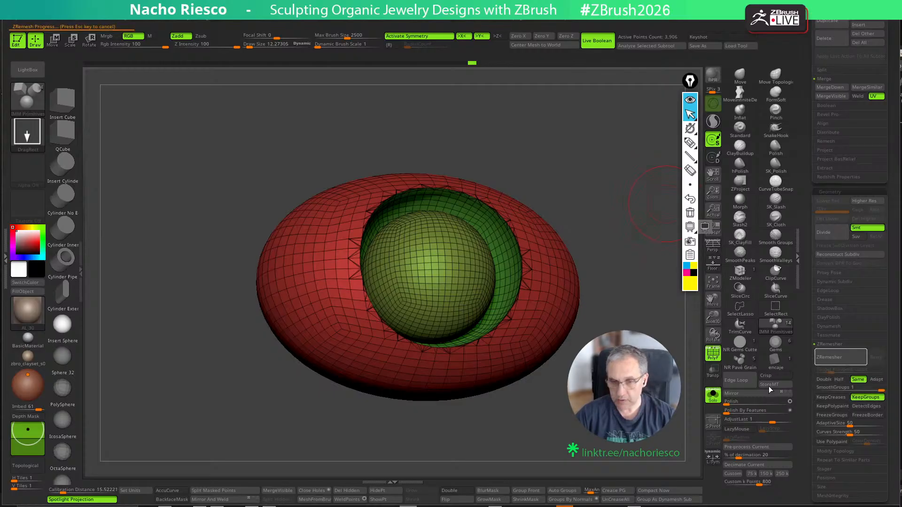
shift+drag(615, 426, 626, 445)
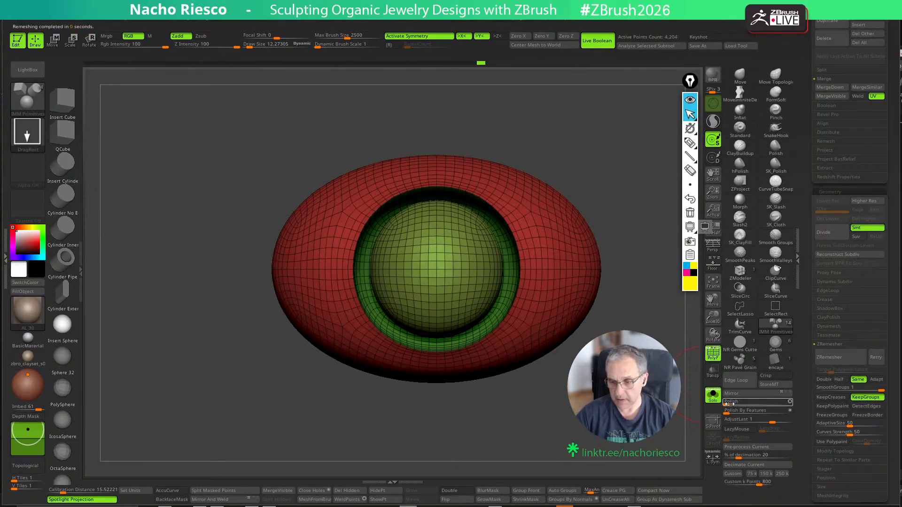
click(713, 354)
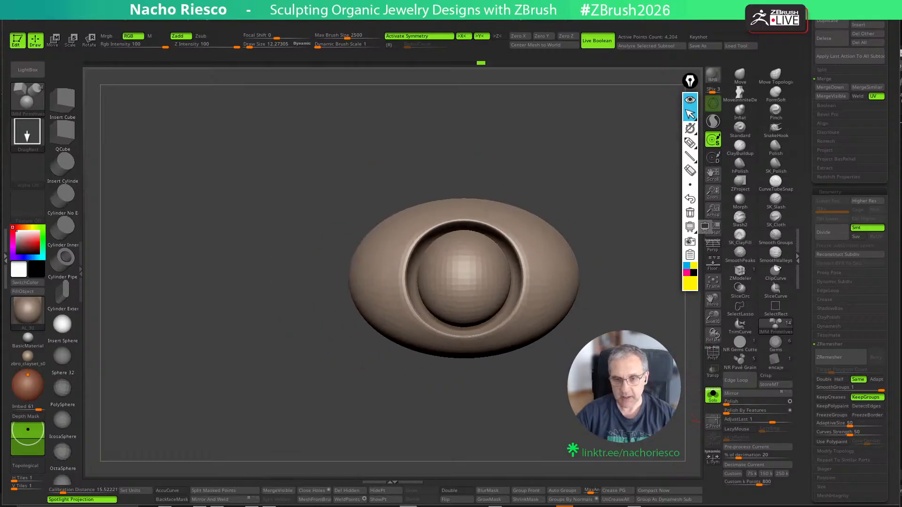
Center the gizmo on the inner ball and scale the ball down to about 0.8 within the cavity
click(713, 395)
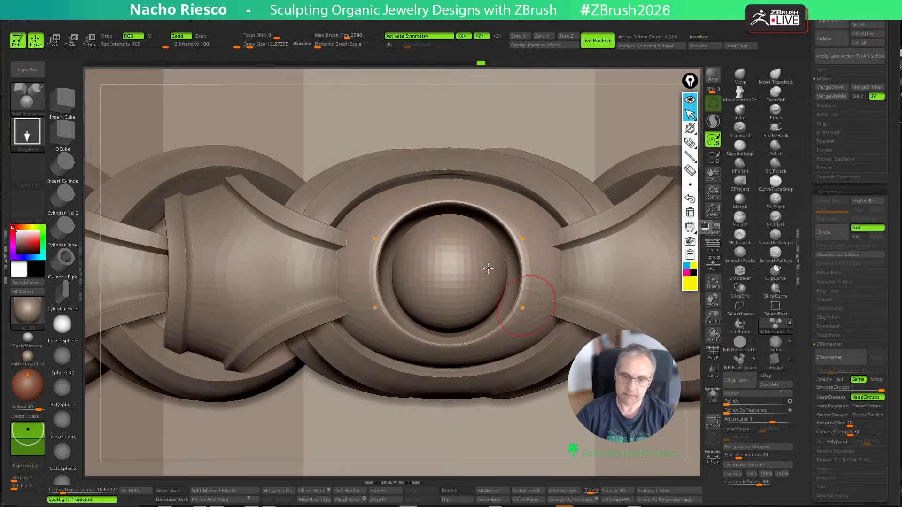
key(w)
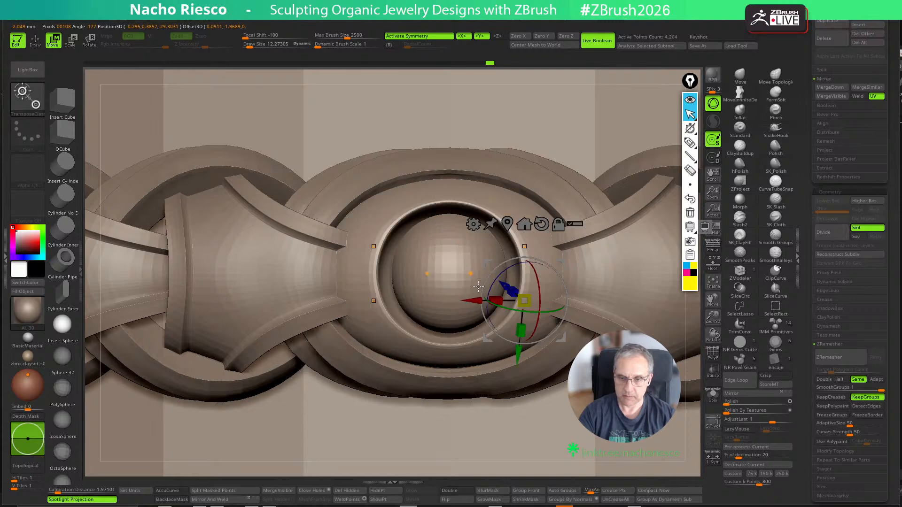
alt+click(447, 265)
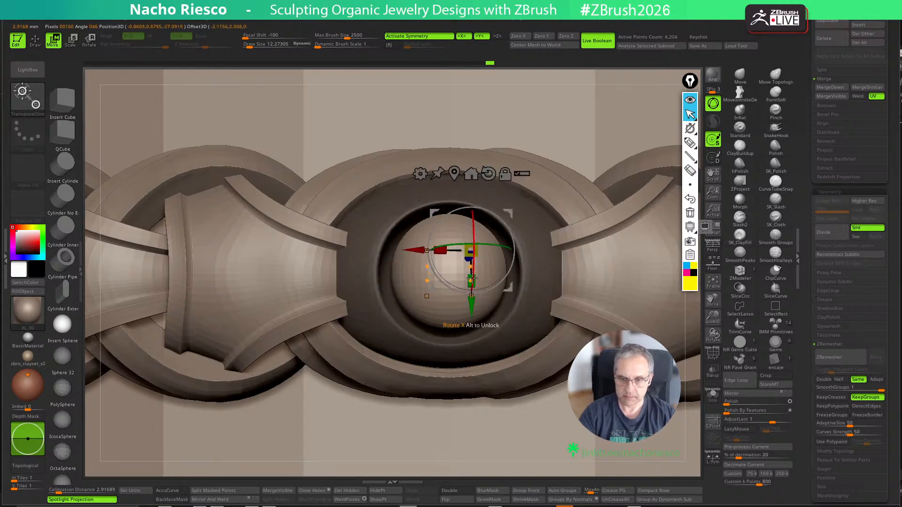
click(472, 173)
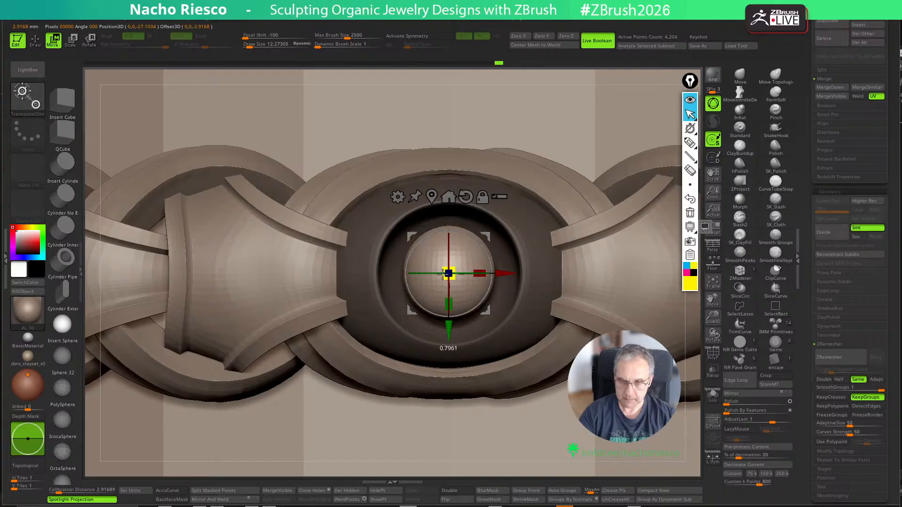
key(q)
Check the bead's proportions within the whole bracelet, then isolate the bead and subdivide it to level 2
scroll(500, 311, down, 5)
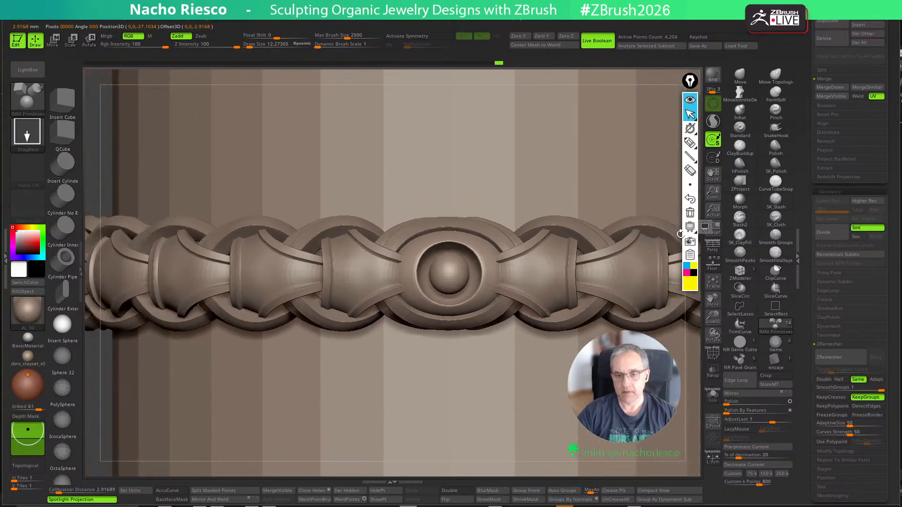
scroll(686, 328, down, 5)
drag(679, 304, 643, 292)
scroll(646, 296, up, 8)
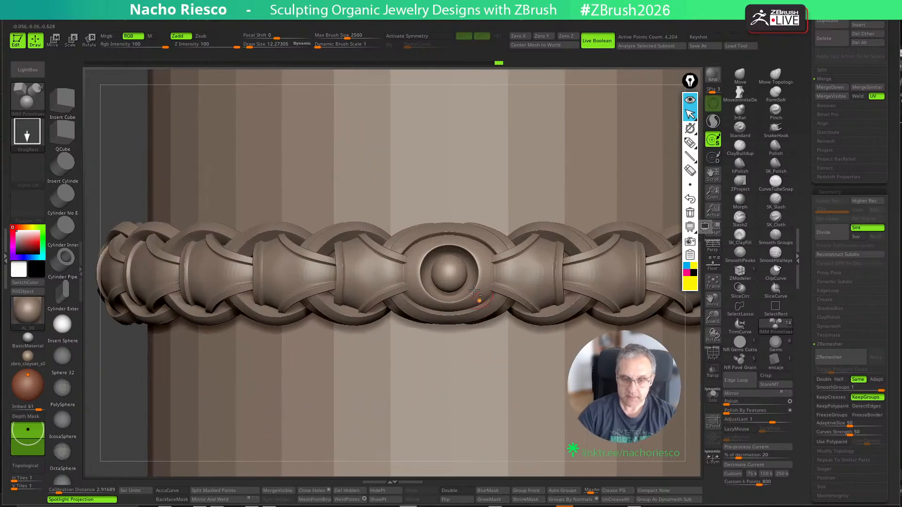
click(714, 396)
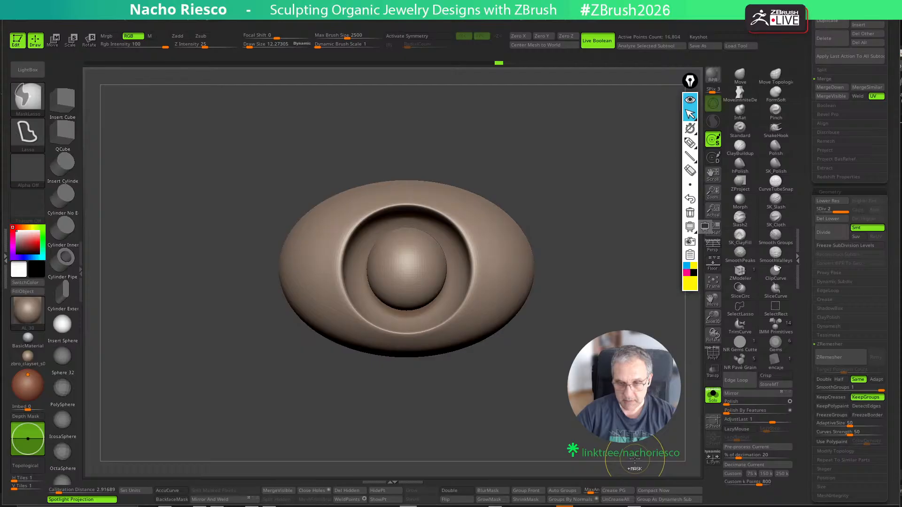
Subdivide the bead to level 3 and mask everything except the cavity wall
key(w)
scroll(495, 300, up, 4)
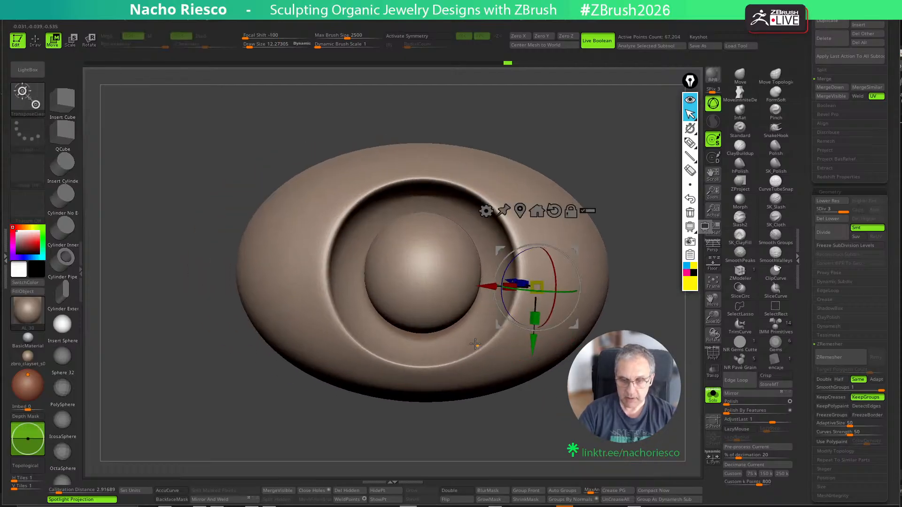
ctrl+click(429, 364)
key(q)
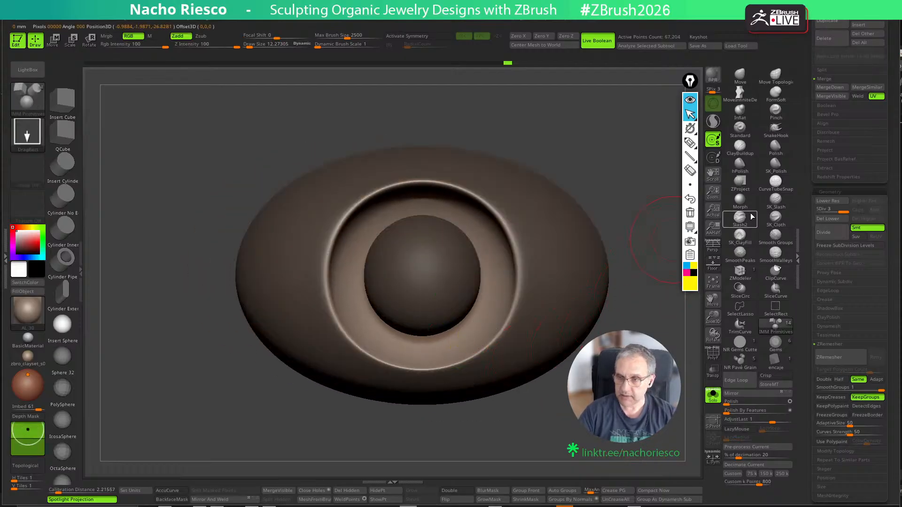
Activate radial symmetry around the Z axis only, with a radial count of 21
click(408, 36)
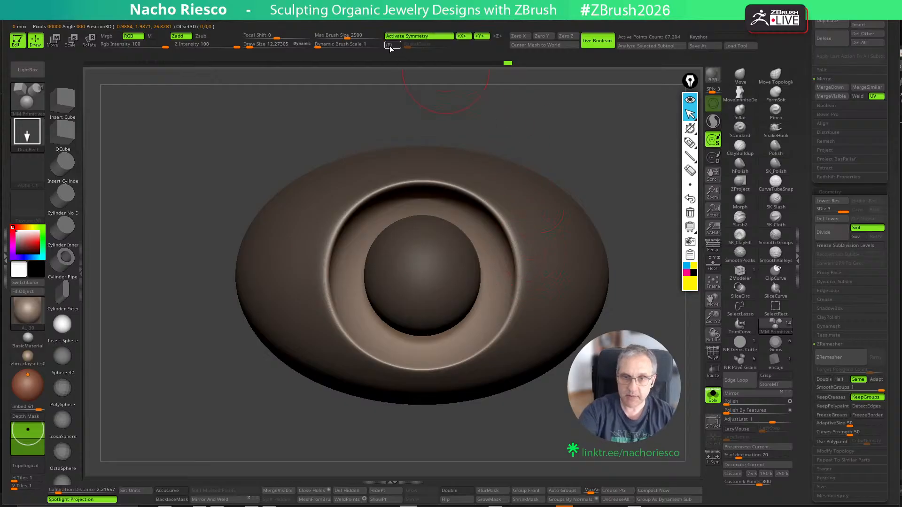
click(463, 36)
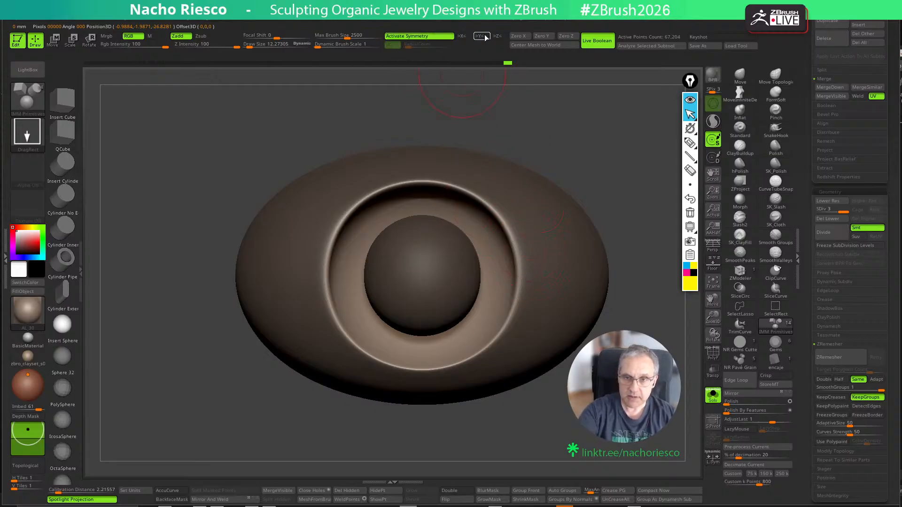
drag(420, 51, 427, 50)
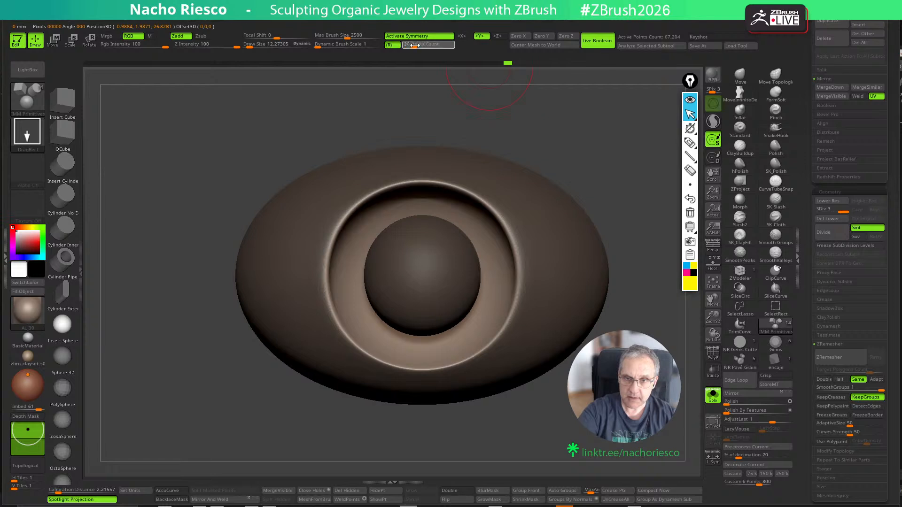
click(484, 36)
click(497, 36)
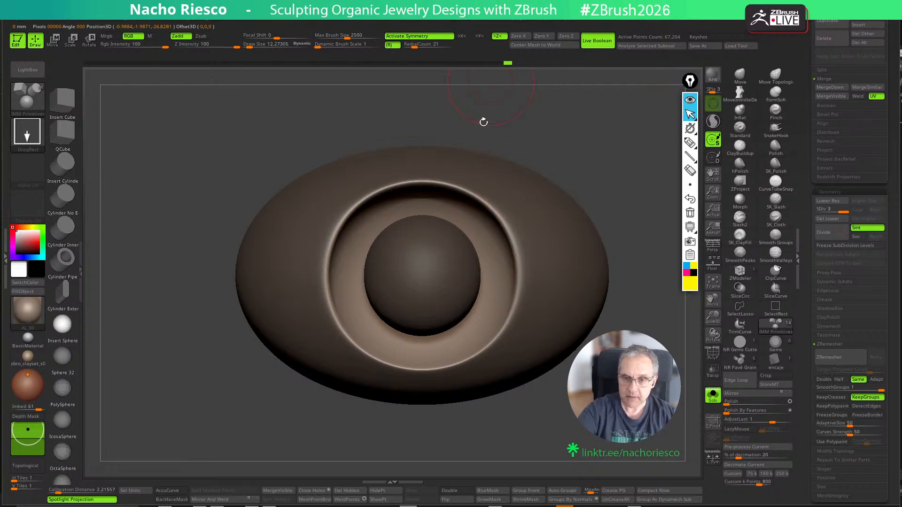
Carve evenly spaced radial grooves into the cavity wall with the SK_Slash brush at a draw size of about 4.5
click(776, 202)
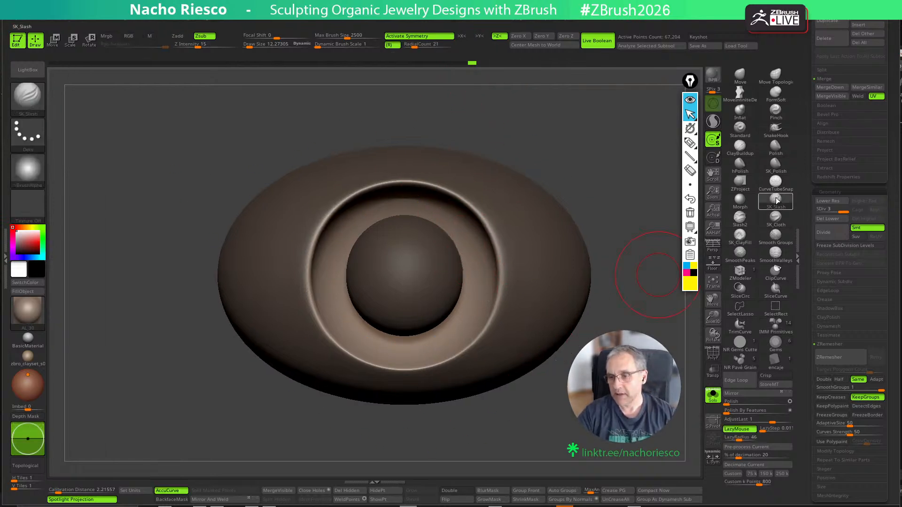
key(s)
drag(469, 264, 464, 264)
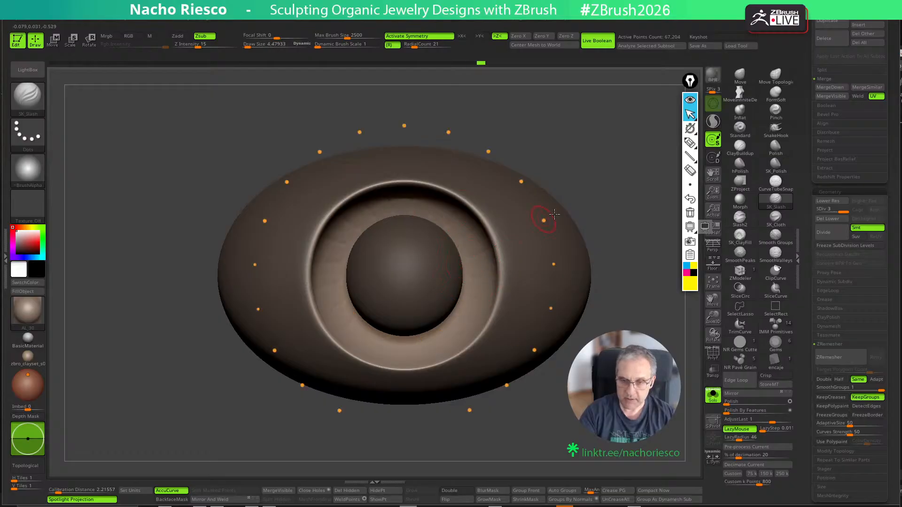
drag(579, 199, 632, 207)
drag(471, 256, 513, 245)
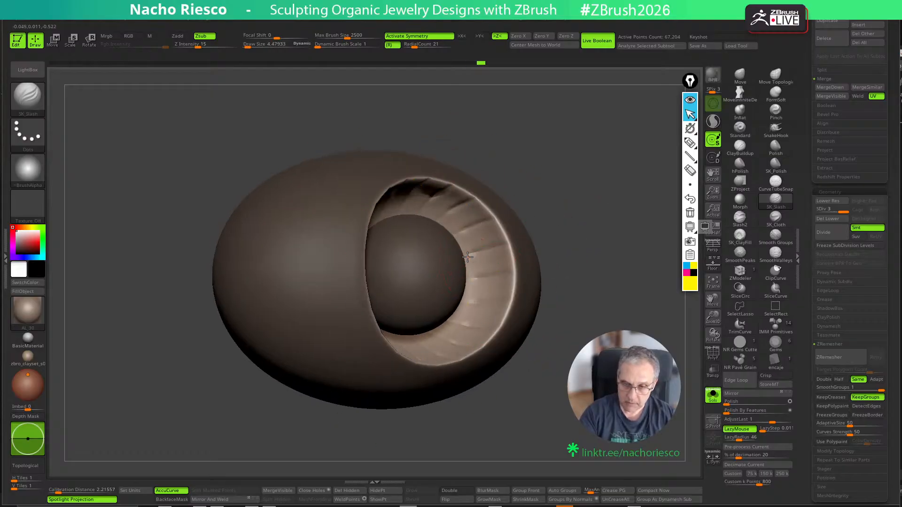
shift+drag(588, 207, 569, 221)
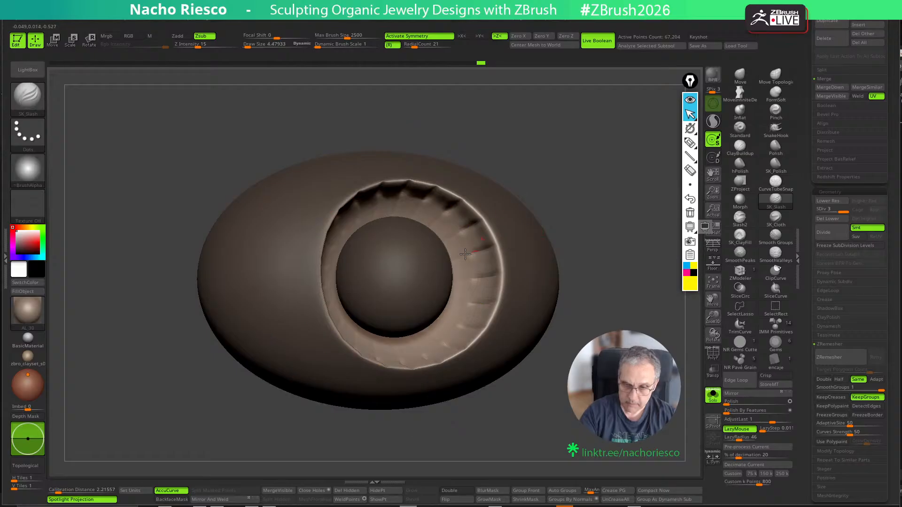
ctrl+shift+click(468, 304)
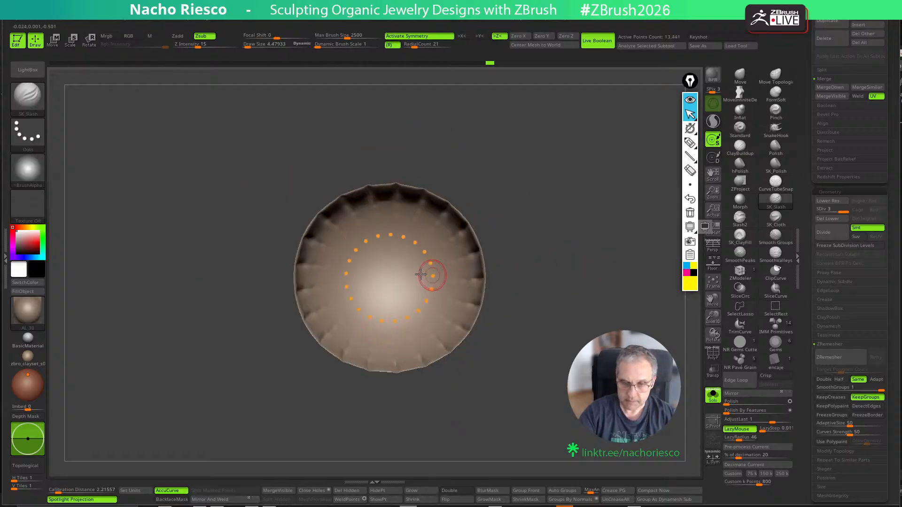
drag(509, 231, 461, 264)
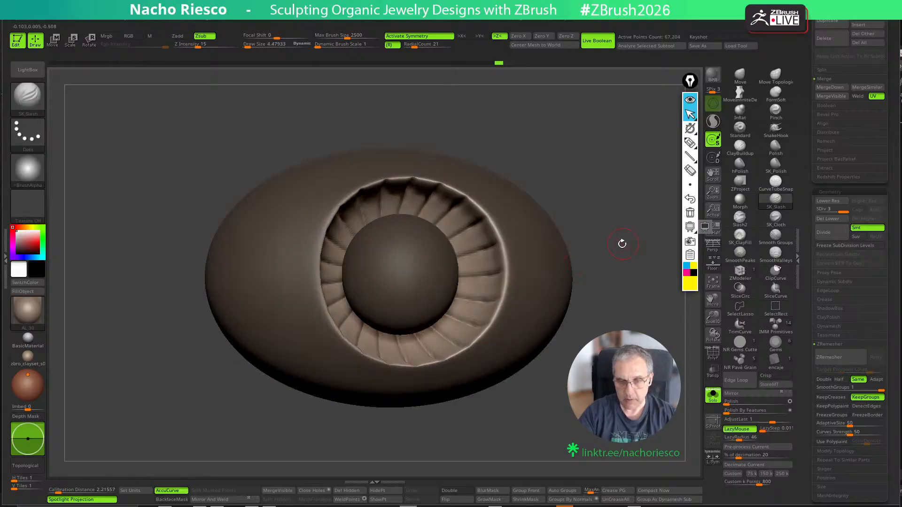
Isolate the inner ball, flatten its front face with ClipCurve, and show the whole bead again unmasked
ctrl+right_drag(423, 301, 423, 253)
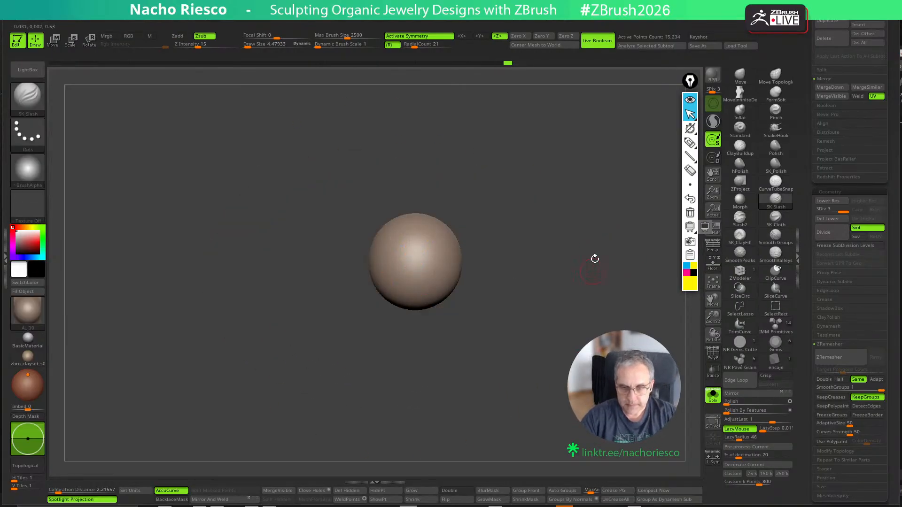
drag(595, 259, 630, 211)
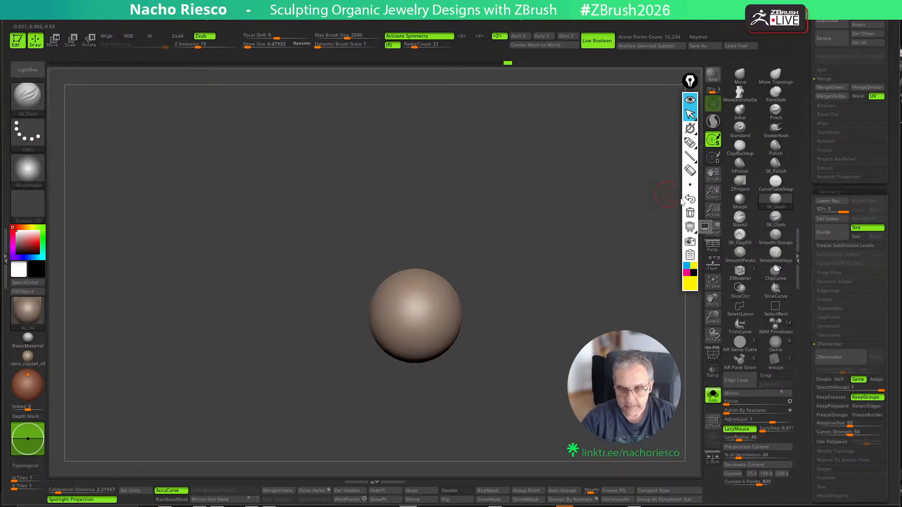
ctrl+shift+click(787, 270)
drag(541, 274, 546, 279)
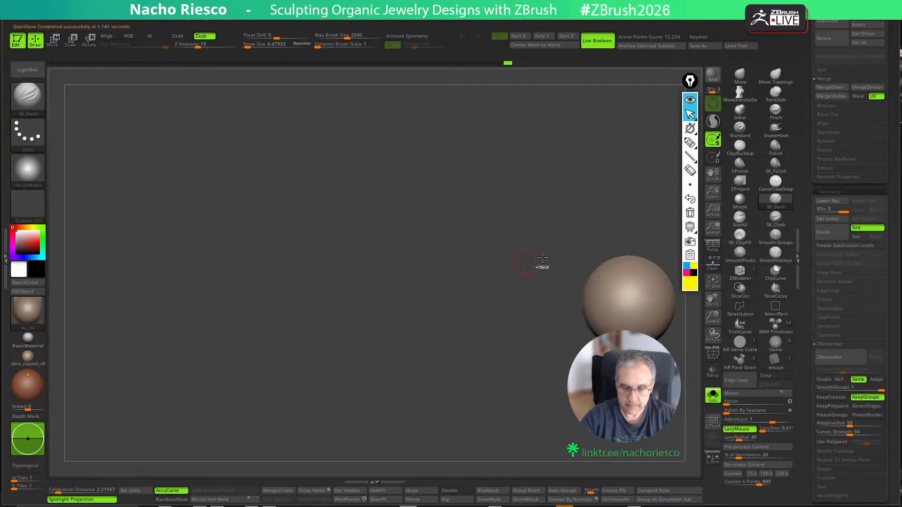
ctrl+shift+click(543, 258)
drag(643, 203, 558, 184)
ctrl+shift+click(469, 259)
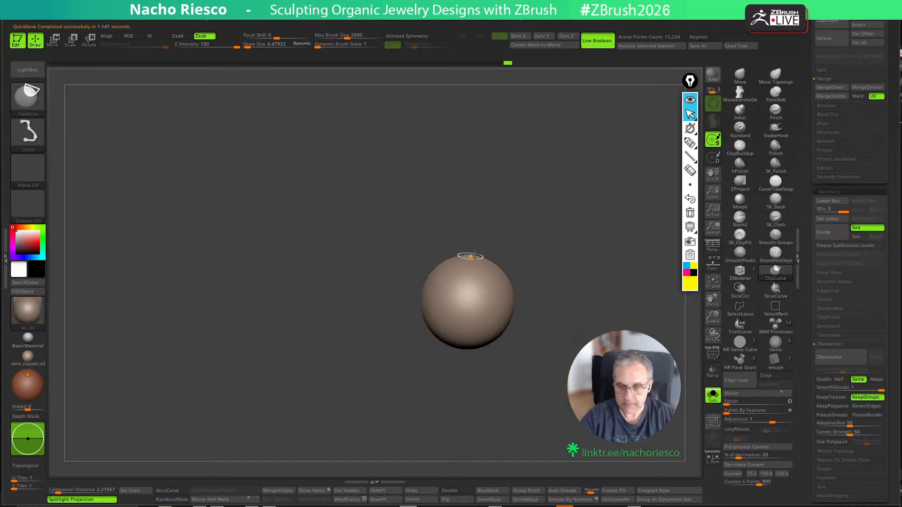
mouse_move(395, 262)
ctrl+shift+mouse_down()
mouse_move(622, 270)
mouse_move(651, 371)
ctrl+shift+mouse_up()
ctrl+shift+click(705, 405)
alt+drag(651, 371, 626, 423)
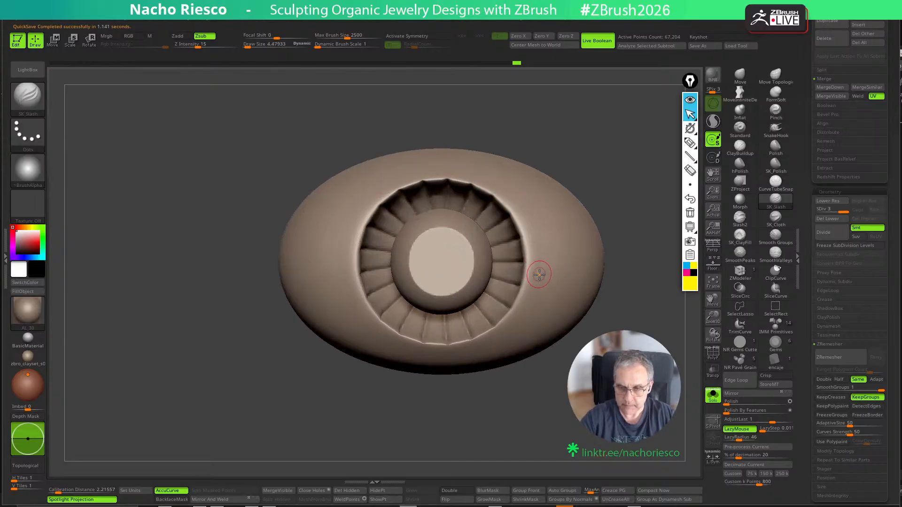
Carve a groove around the cavity rim with SK_Slash at a draw size of about 3.2, raising the radial count to 42
key(x)
key(s)
drag(539, 265, 536, 261)
drag(520, 192, 539, 234)
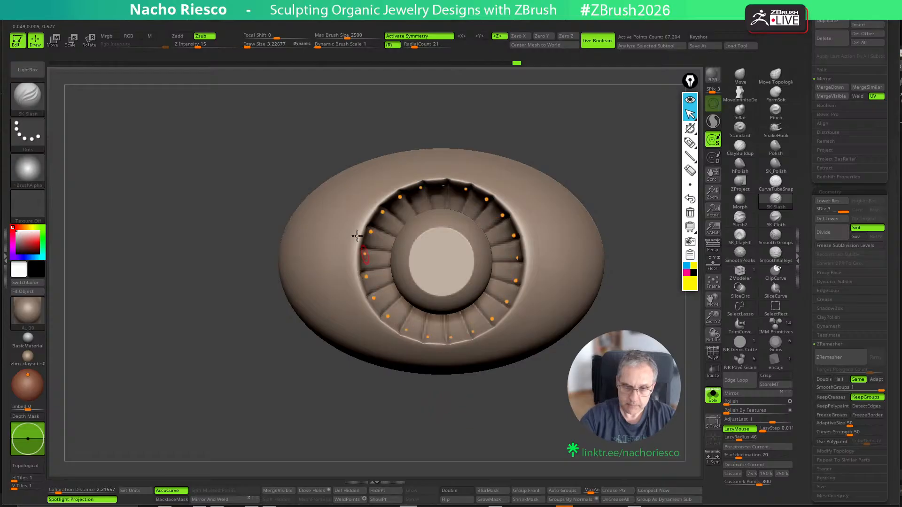
drag(372, 336, 379, 343)
drag(470, 440, 531, 412)
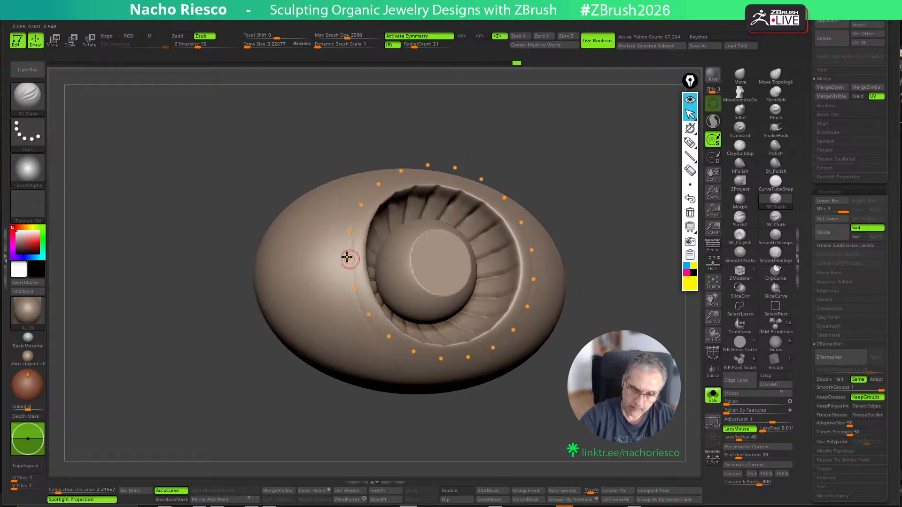
shift+drag(437, 140, 445, 164)
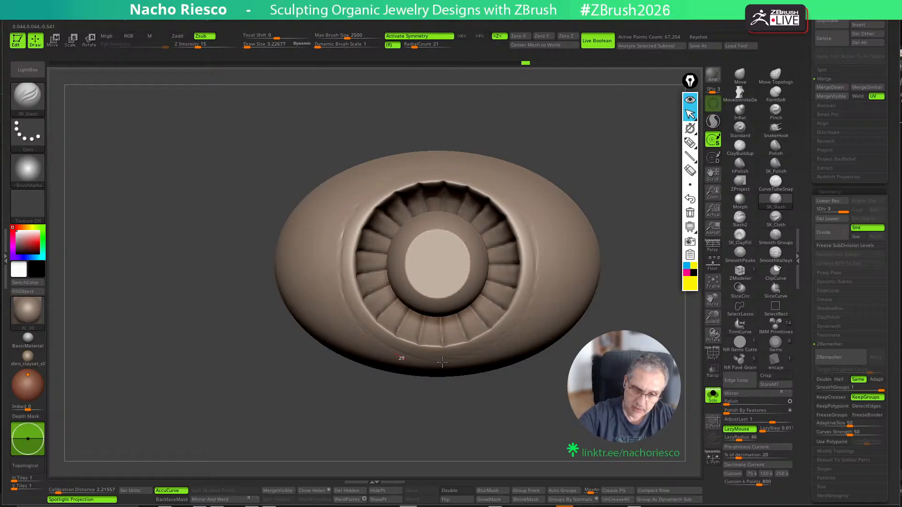
click(427, 45)
text(42)
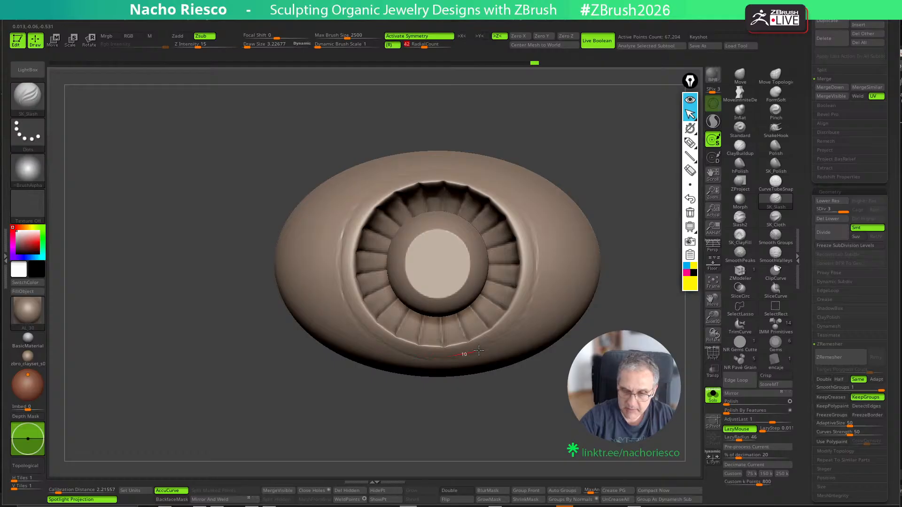
Show the complete bracelet again and hide the wrist reference cylinder
drag(667, 393, 646, 355)
click(713, 397)
alt+drag(671, 257, 681, 326)
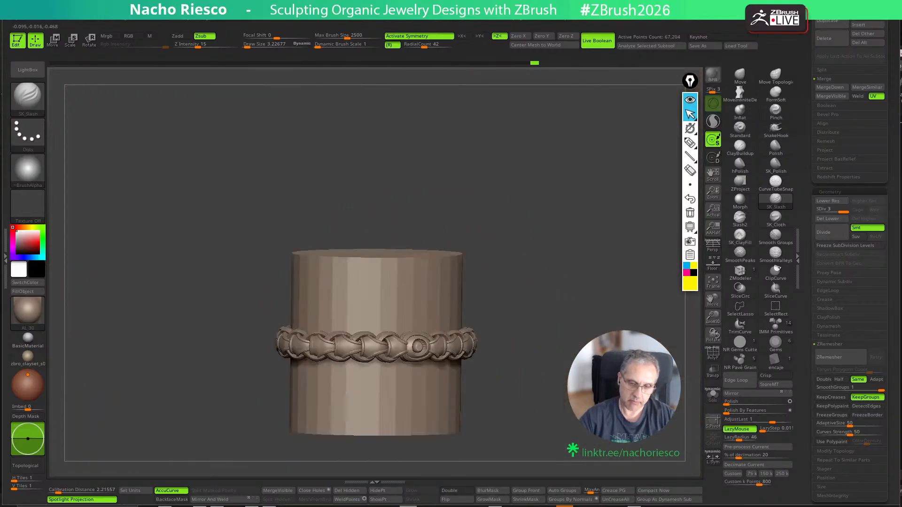
mouse_move(637, 303)
mouse_down()
mouse_move(623, 306)
mouse_move(624, 265)
mouse_move(580, 352)
mouse_move(580, 398)
mouse_move(554, 395)
mouse_move(615, 362)
mouse_move(555, 320)
mouse_move(585, 359)
mouse_up()
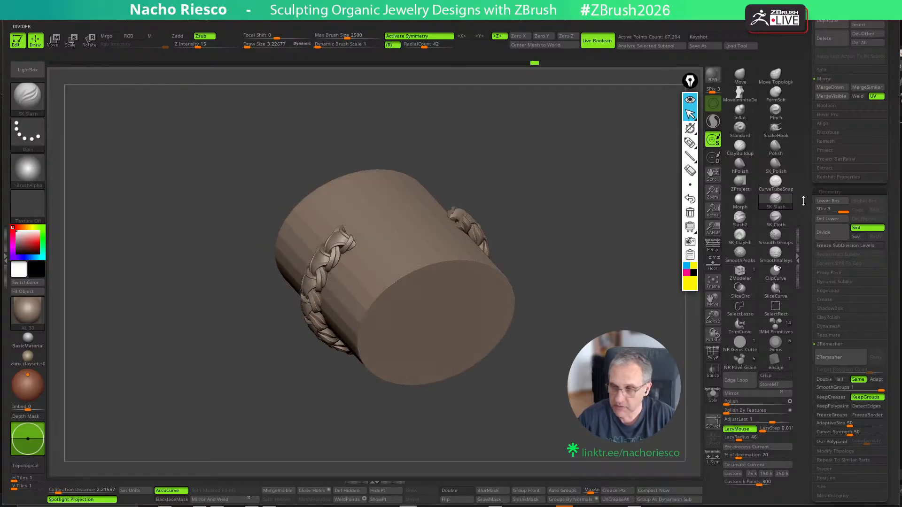
drag(806, 201, 808, 296)
click(851, 190)
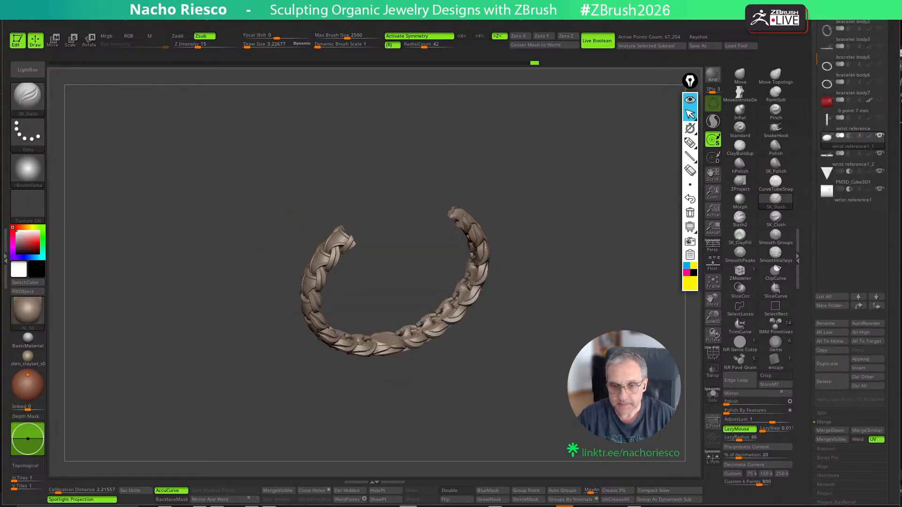
Select the braid subtool and smooth its links slightly with Polish
mouse_move(625, 282)
mouse_down()
mouse_move(646, 307)
mouse_move(620, 287)
mouse_move(564, 282)
mouse_move(622, 268)
mouse_up()
mouse_move(628, 163)
alt+mouse_down()
mouse_move(610, 276)
mouse_move(494, 239)
alt+mouse_up()
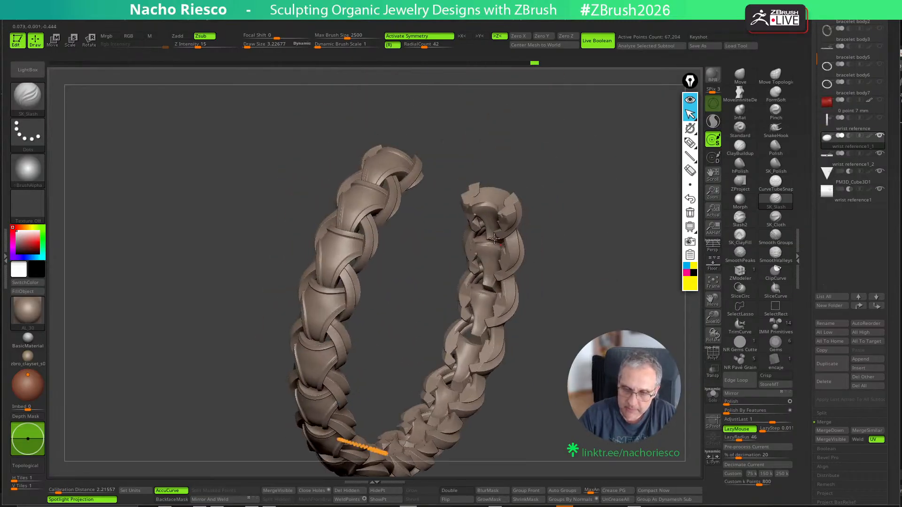
drag(556, 218, 512, 257)
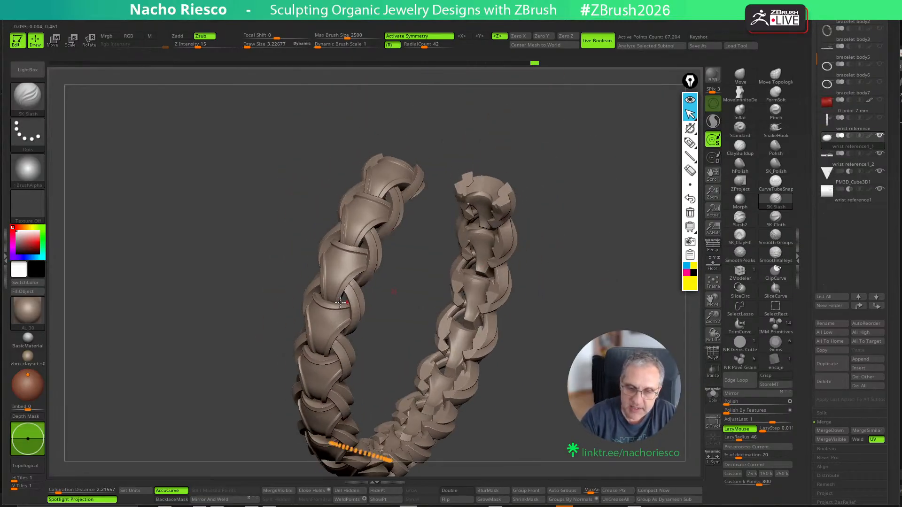
drag(439, 257, 560, 234)
drag(609, 251, 494, 313)
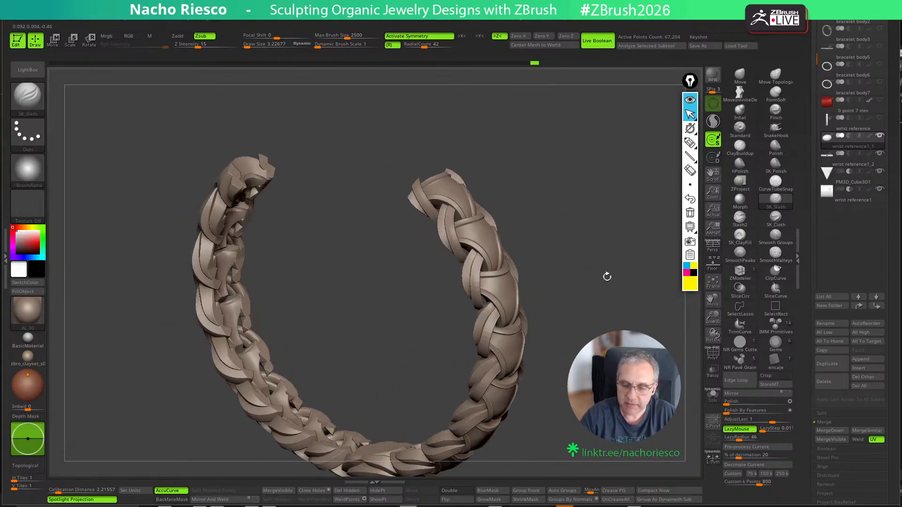
alt+click(383, 455)
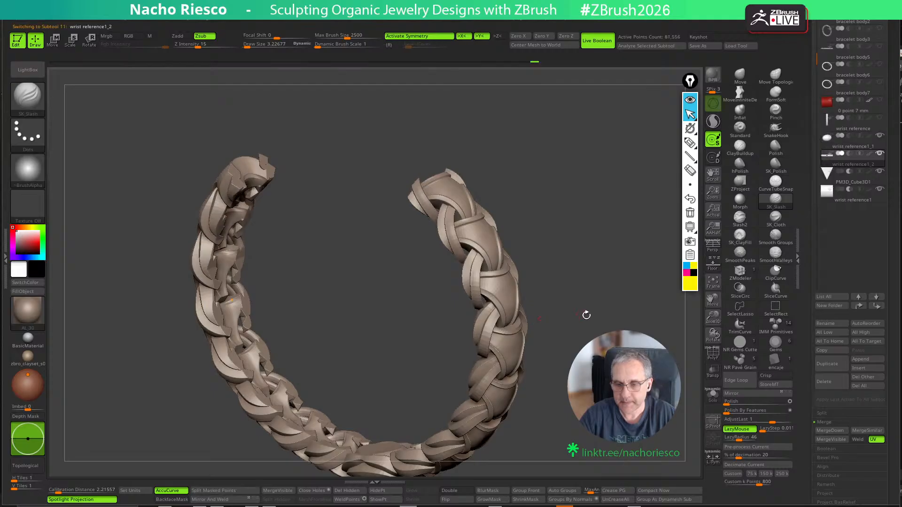
drag(586, 315, 649, 320)
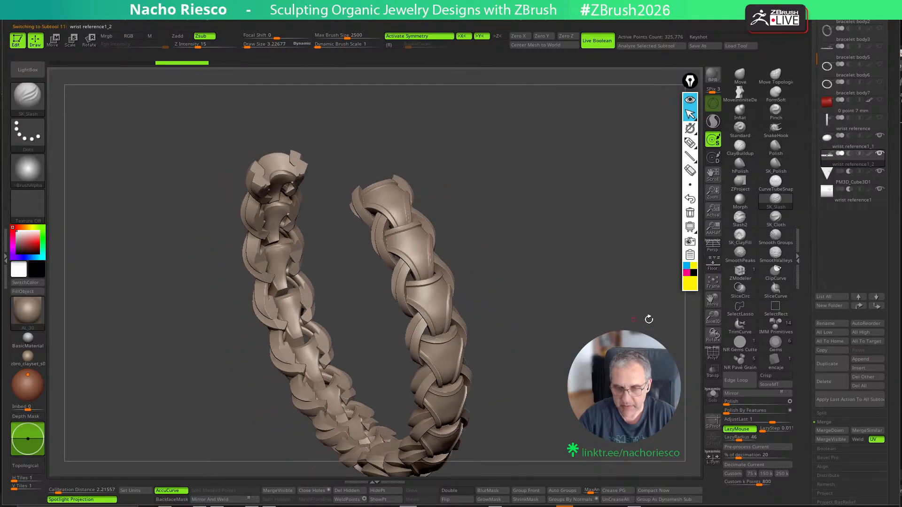
drag(731, 405, 734, 405)
drag(672, 409, 641, 394)
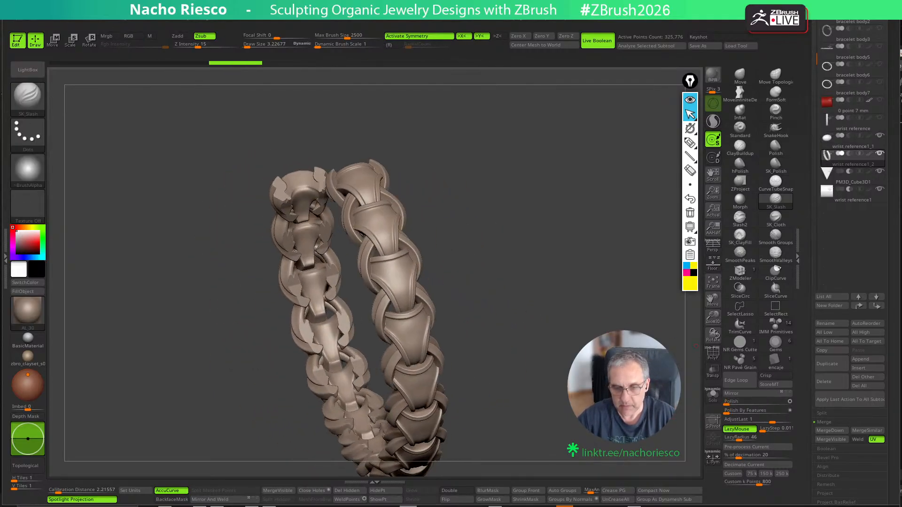
Examine the polished braid's links and open ends from several angles, and look through the subtool list
drag(696, 346, 525, 348)
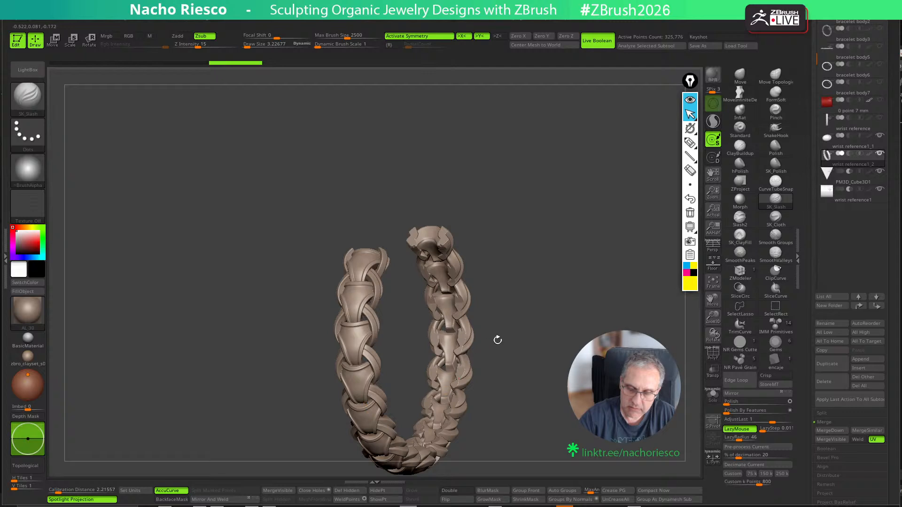
drag(497, 341, 438, 390)
drag(573, 367, 462, 371)
click(714, 395)
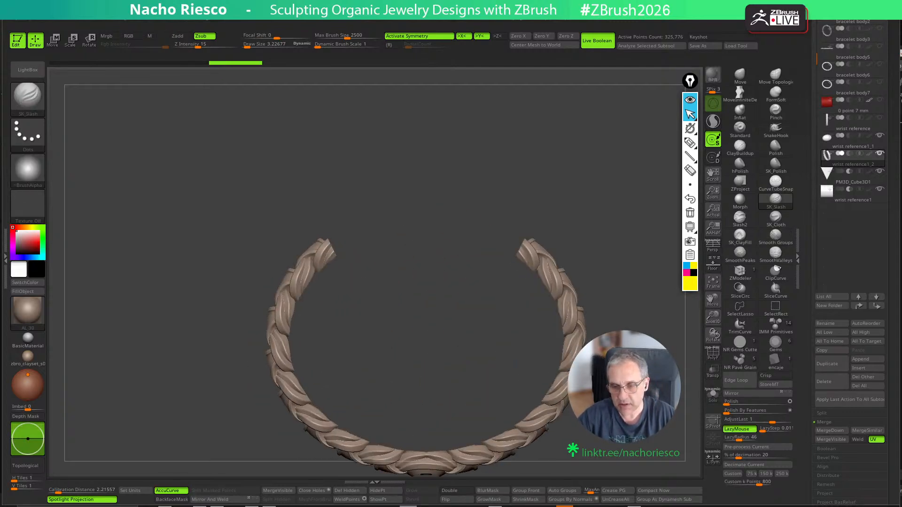
alt+drag(470, 338, 472, 281)
drag(517, 301, 629, 448)
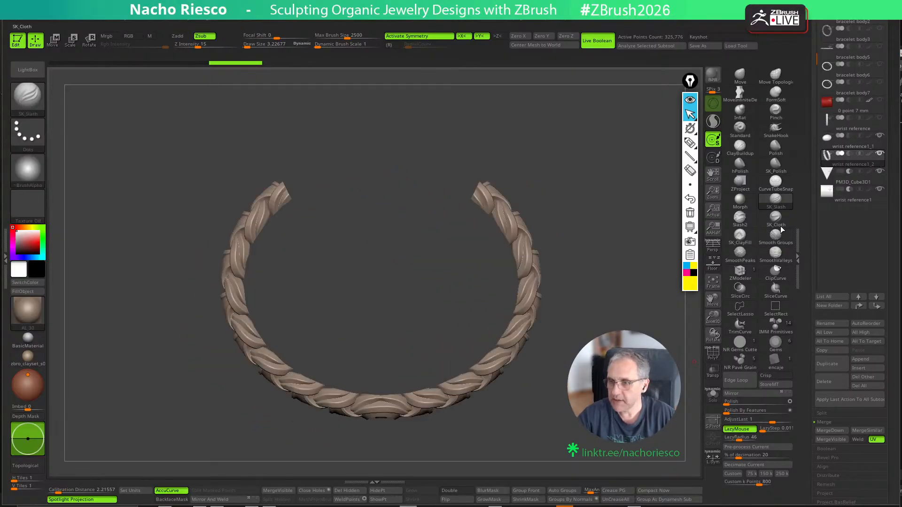
drag(470, 320, 562, 397)
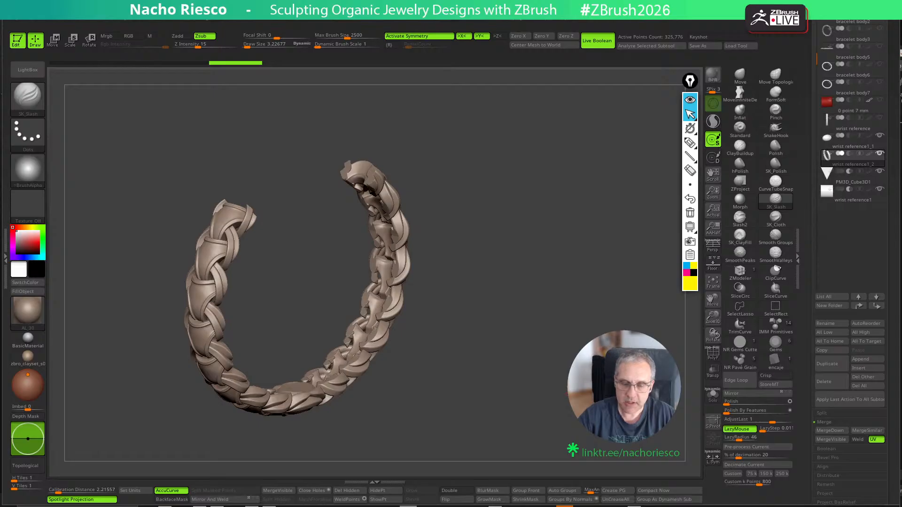
drag(815, 231, 816, 330)
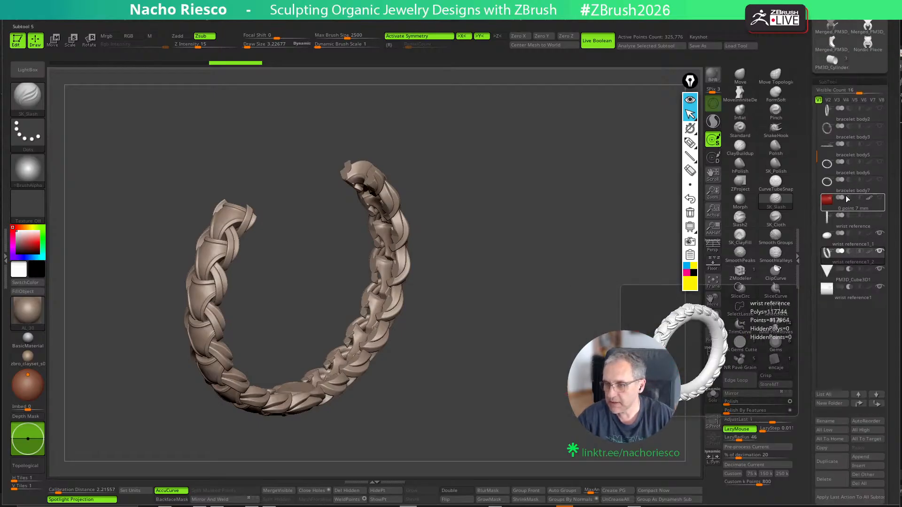
Compare the scene with Live Boolean off and on, and take the wrist reference cylinder out of boolean subtraction so it displays solid
click(855, 208)
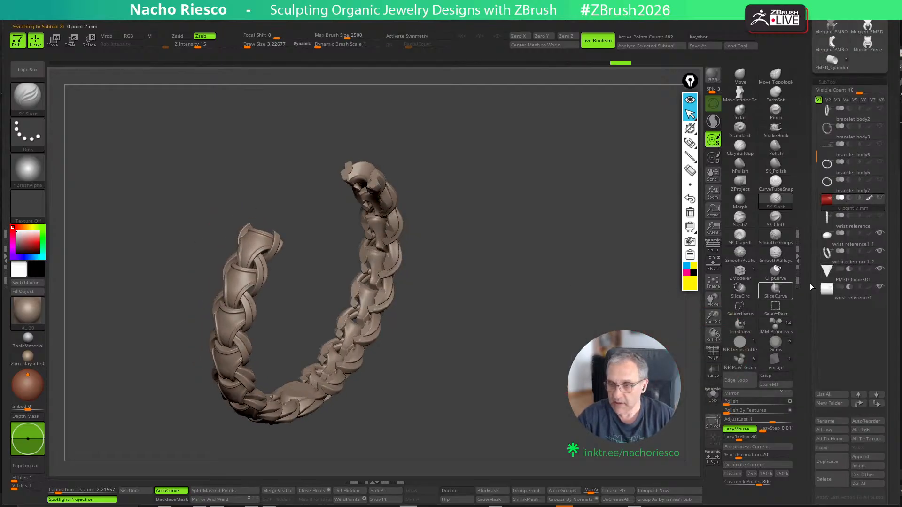
click(606, 44)
drag(621, 376, 628, 345)
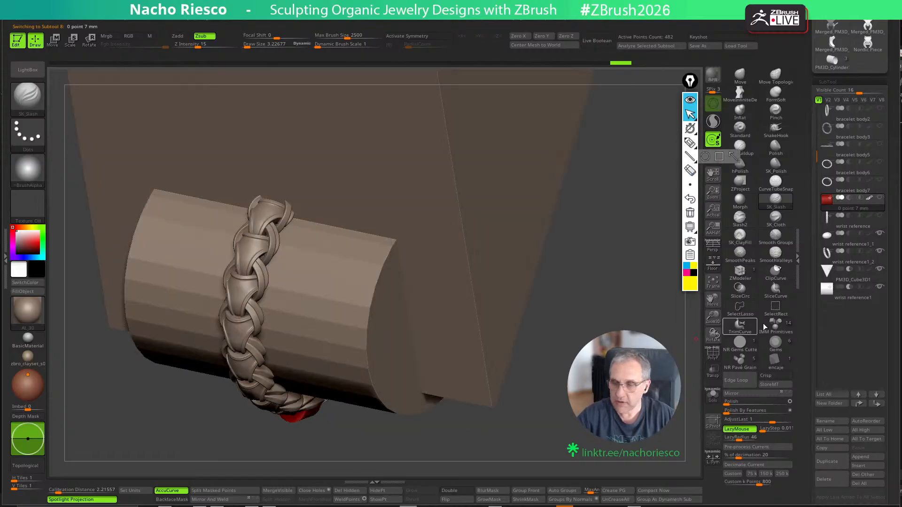
click(600, 43)
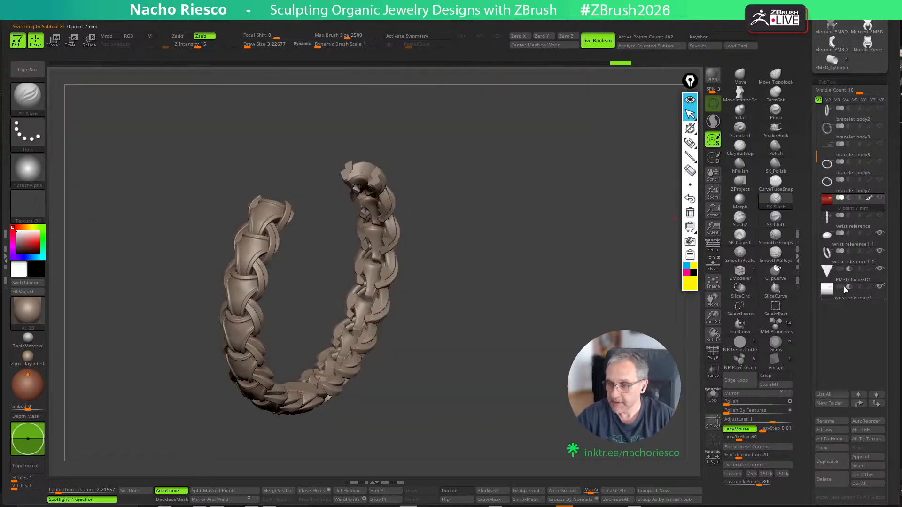
alt+drag(674, 219, 681, 241)
Hide the braid and bead subtools, select bracelet body7, and show it together with bracelet body6 as a beaded rope around the wrist reference
mouse_move(840, 261)
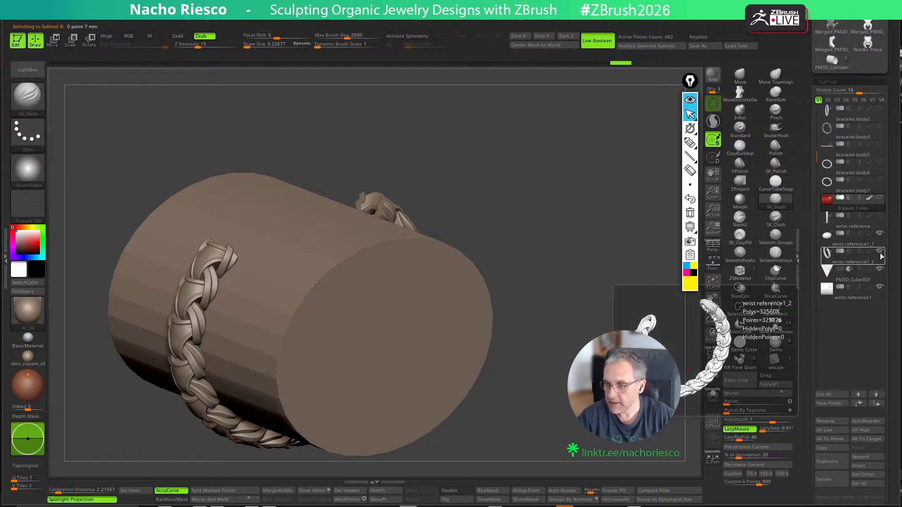
click(880, 181)
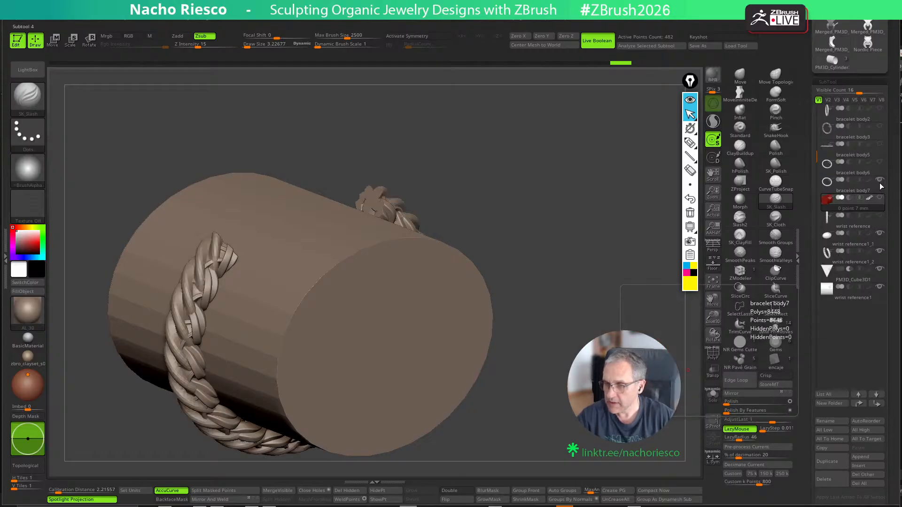
click(881, 186)
click(880, 233)
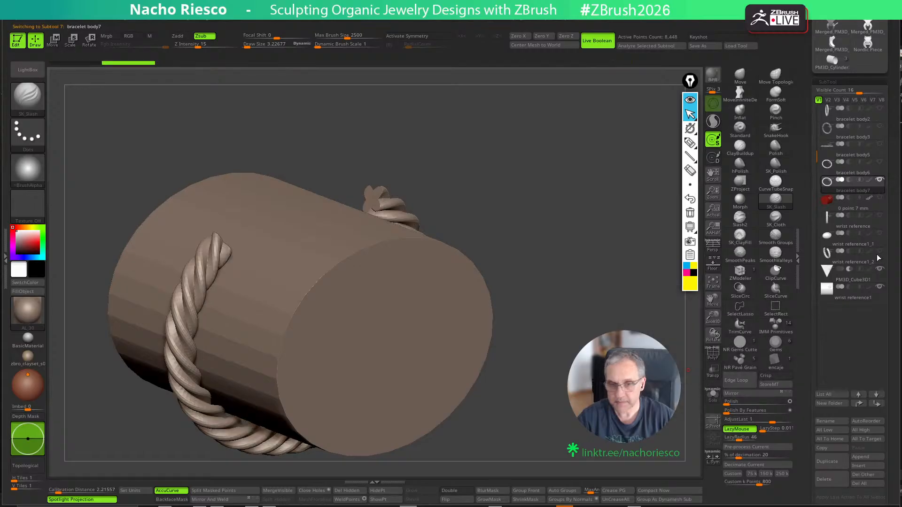
click(880, 163)
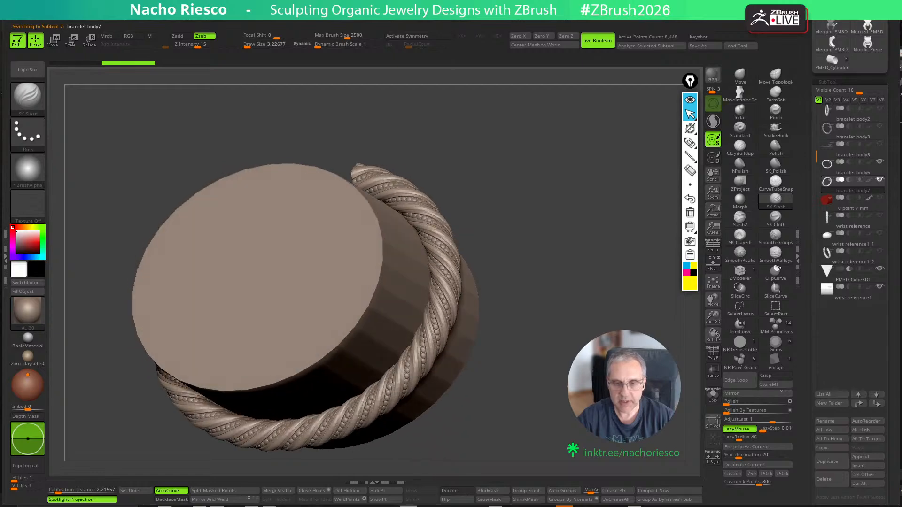
shift+drag(541, 198, 601, 214)
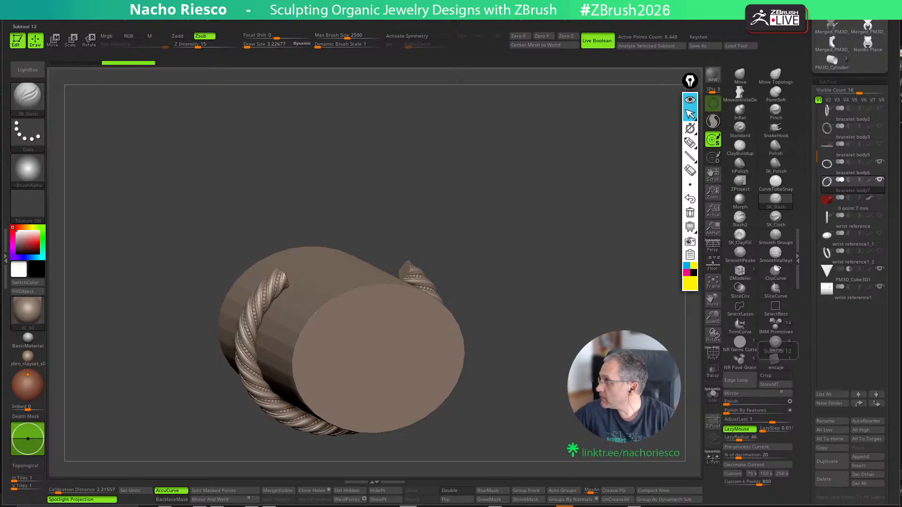
Bring up the Torc Bracelets reference board over the model and examine its twisted and braided torc photos
drag(901, 165, 316, 166)
scroll(389, 294, down, 8)
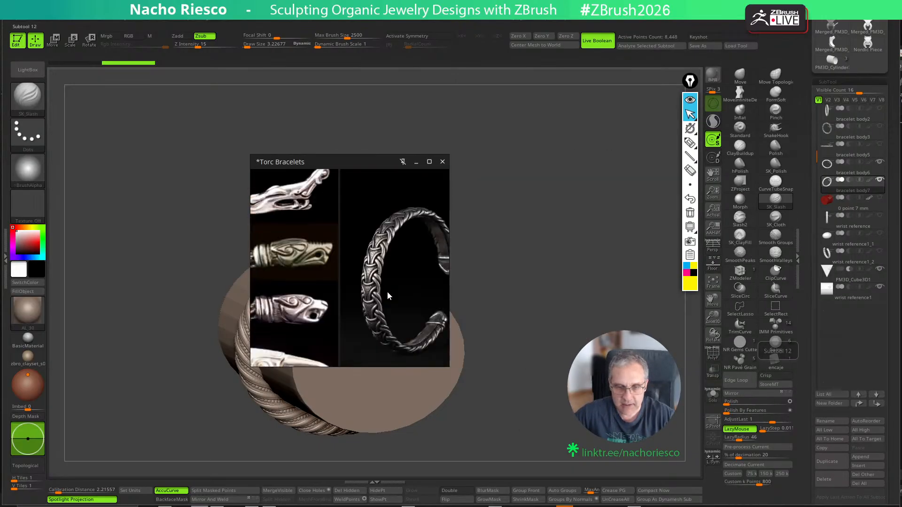
scroll(354, 289, up, 3)
scroll(367, 296, down, 2)
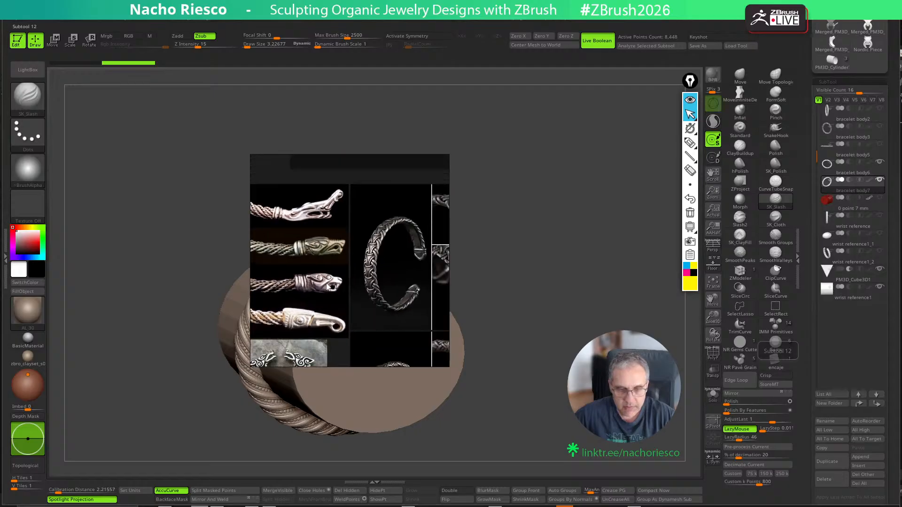
scroll(358, 303, up, 5)
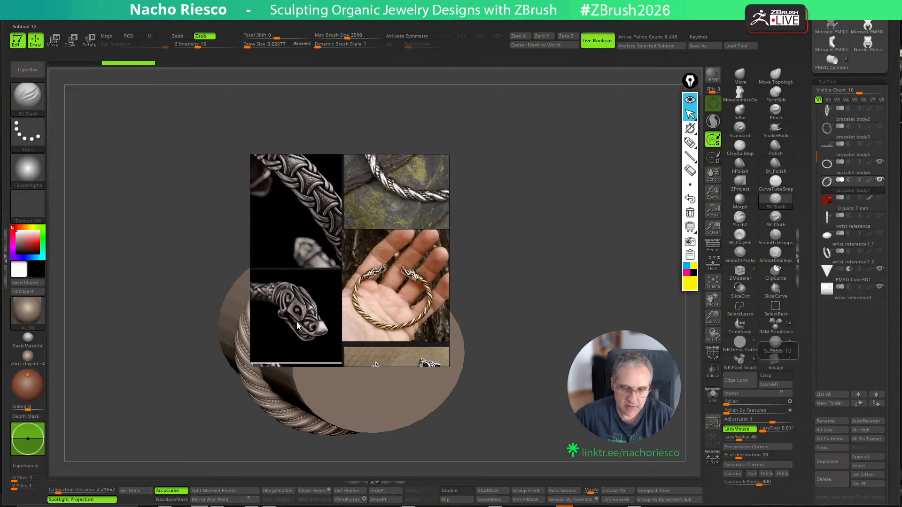
scroll(340, 323, down, 1)
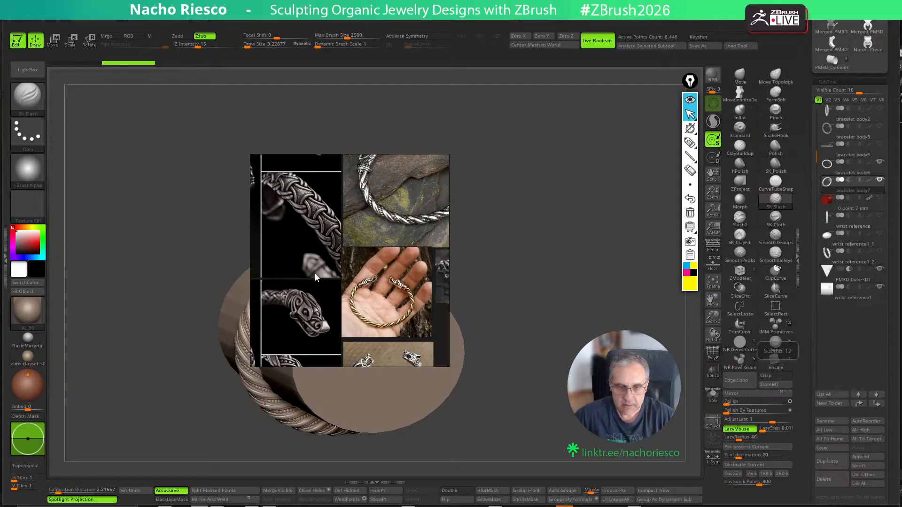
scroll(316, 278, down, 2)
scroll(368, 304, up, 3)
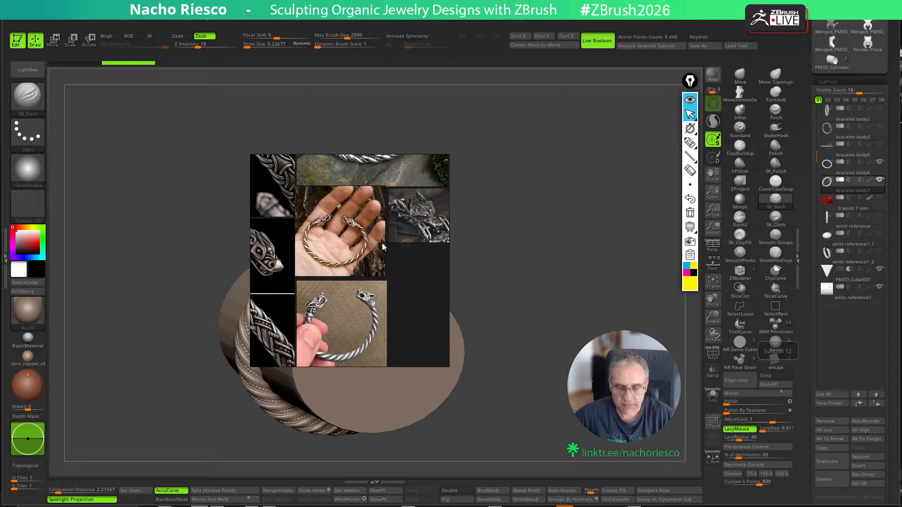
scroll(358, 243, up, 5)
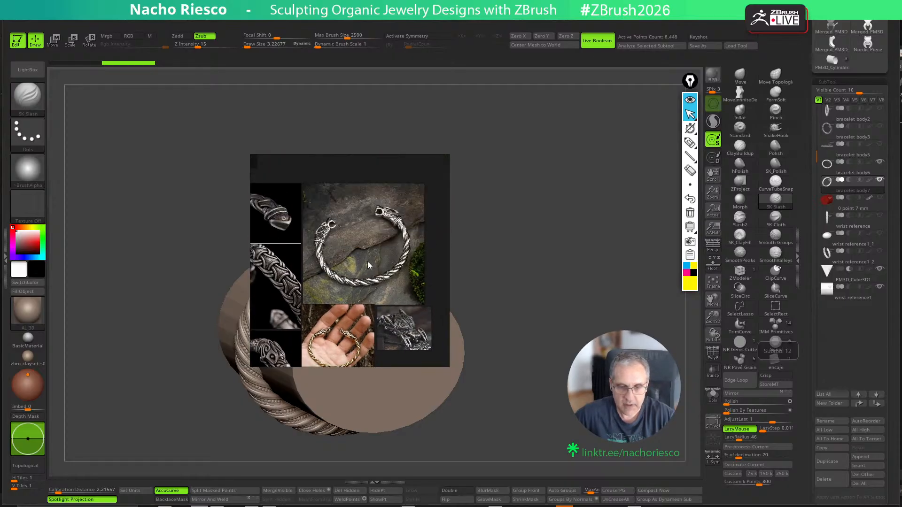
scroll(358, 247, down, 2)
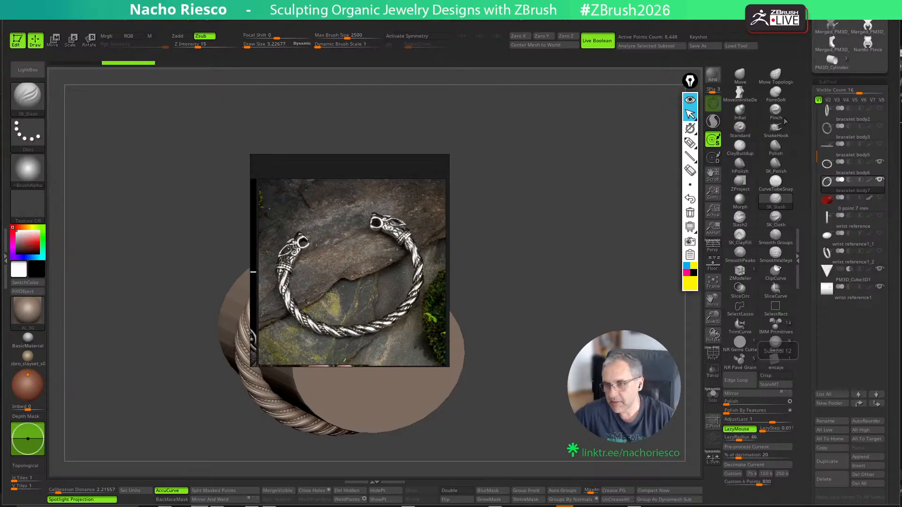
Look through the subtools of the Torques tool and return to the bracelet body7 tool
scroll(808, 105, up, 5)
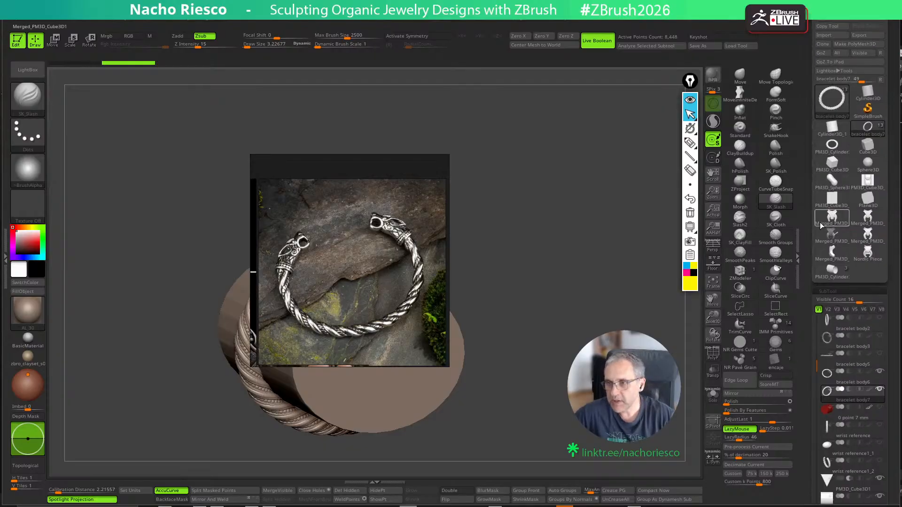
scroll(810, 115, up, 3)
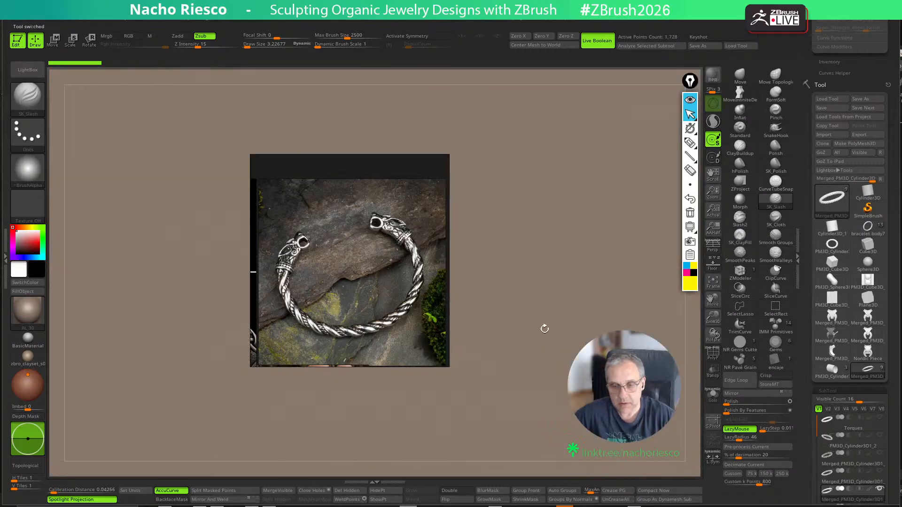
scroll(814, 429, down, 5)
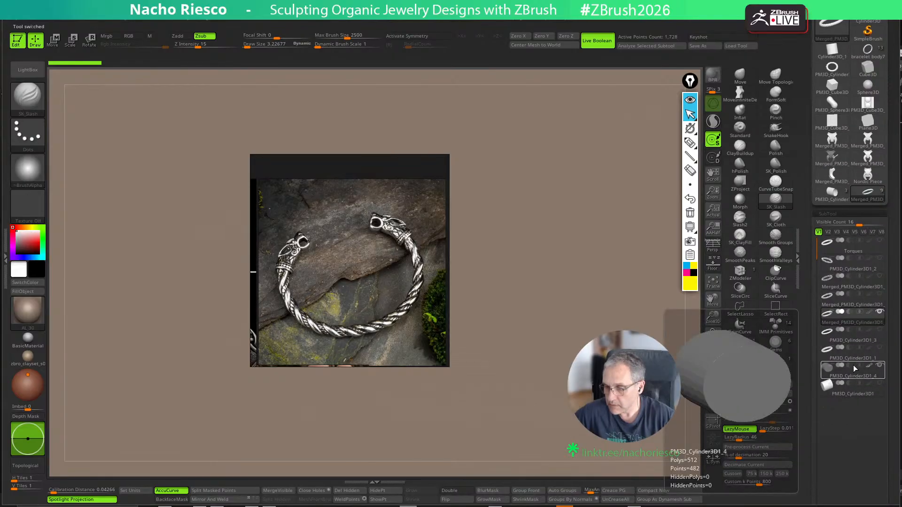
mouse_move(818, 263)
mouse_down()
mouse_move(818, 281)
mouse_move(818, 269)
mouse_up()
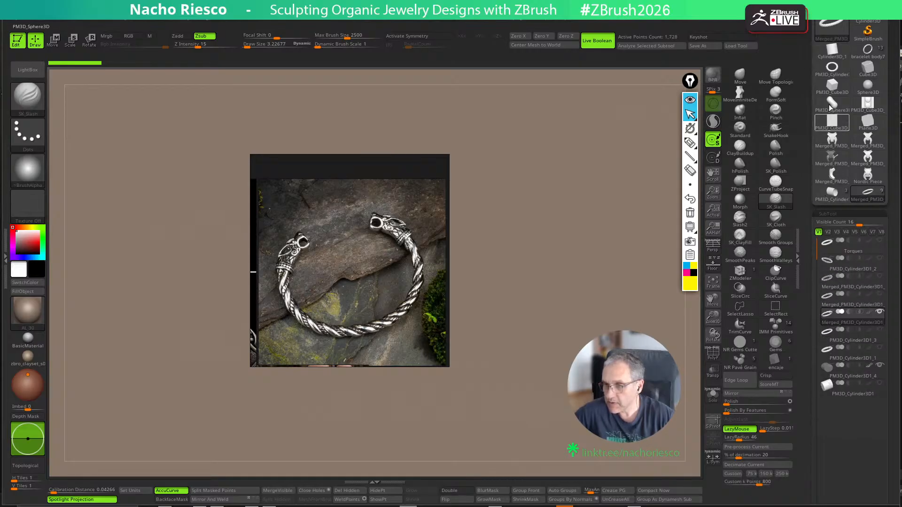
click(868, 51)
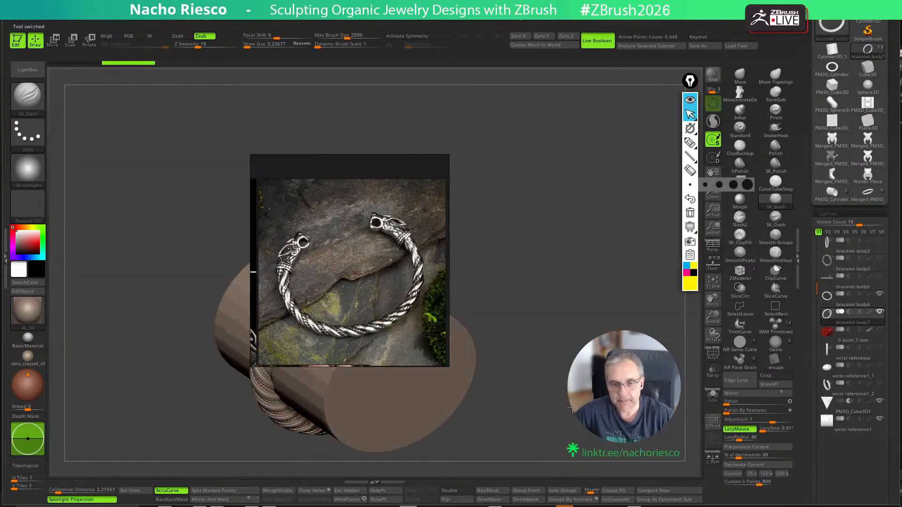
Move the Torc Bracelets reference board clear of the rope bracelet and examine the silver torc's animal-head ends
drag(570, 410, 520, 335)
drag(357, 160, 223, 158)
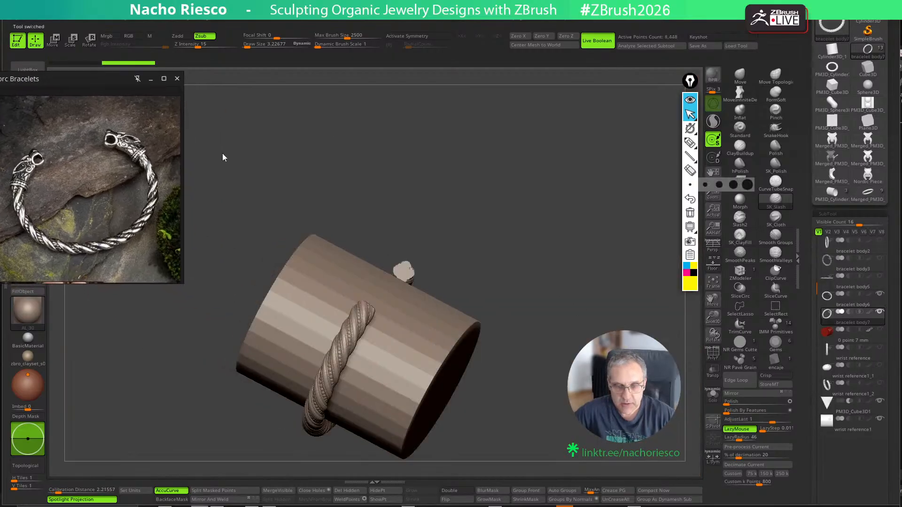
drag(558, 299, 604, 293)
scroll(115, 234, down, 2)
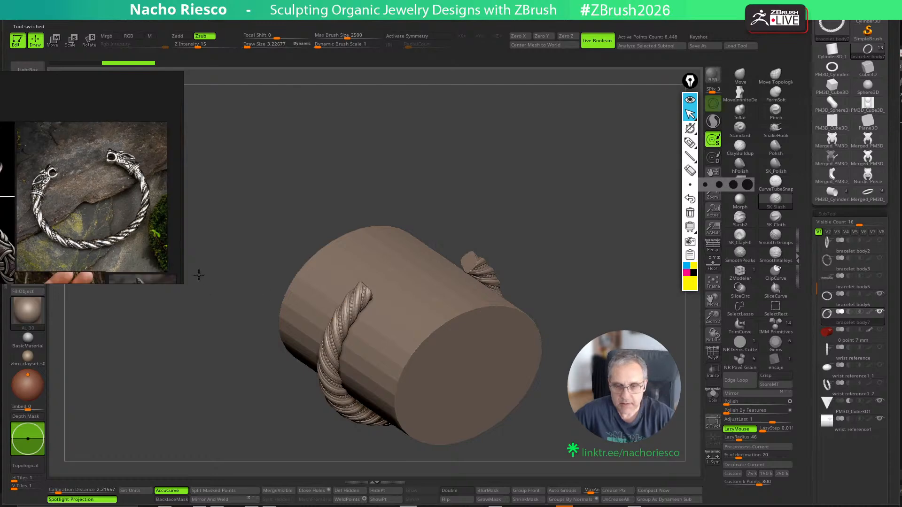
scroll(98, 200, up, 2)
scroll(37, 201, up, 3)
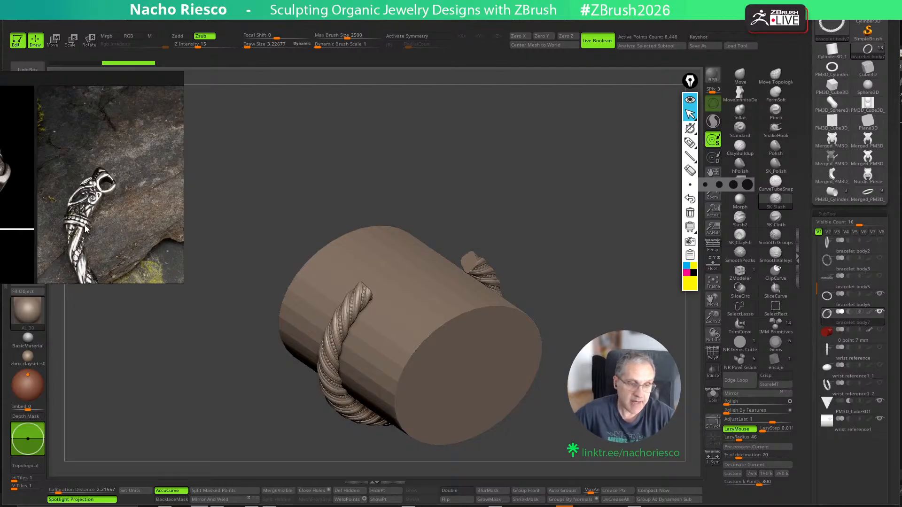
Survey the Torc Bracelets board's full set of photos and enlarge its window
scroll(87, 195, down, 4)
middle_drag(30, 218, 147, 216)
scroll(147, 217, down, 2)
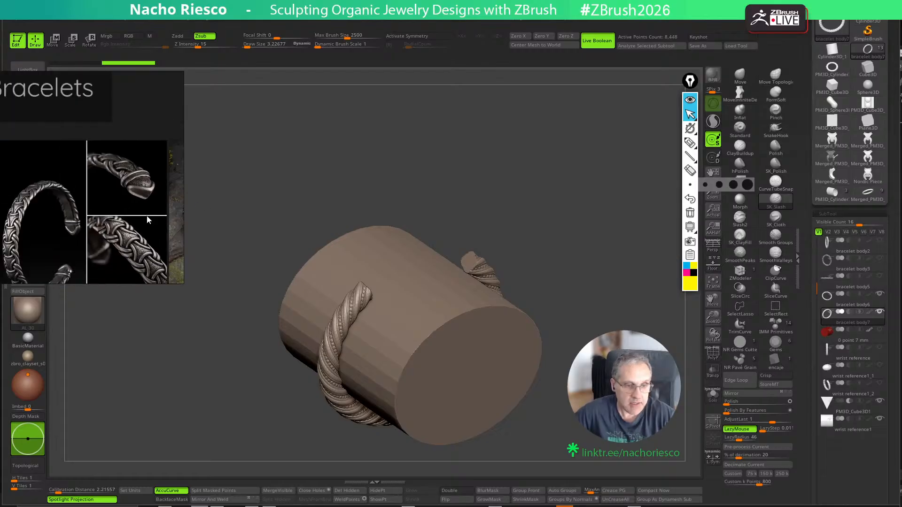
scroll(128, 240, down, 5)
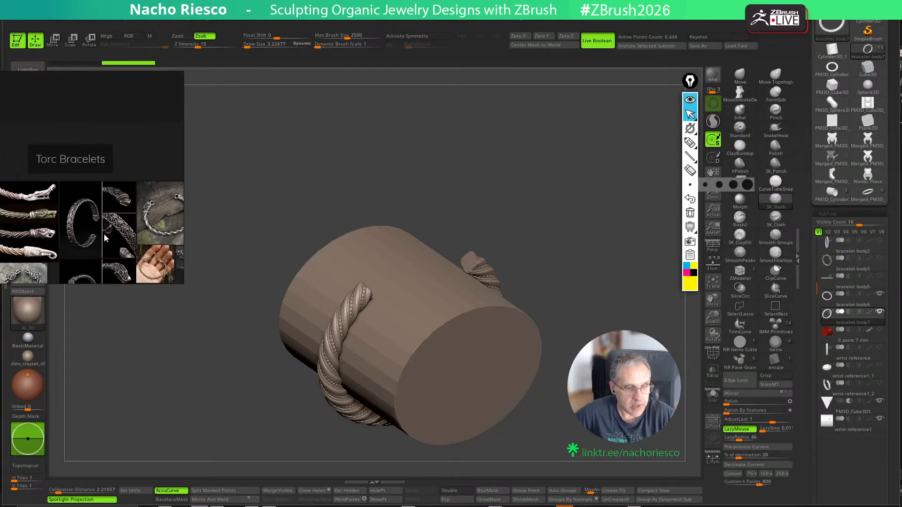
scroll(118, 191, up, 2)
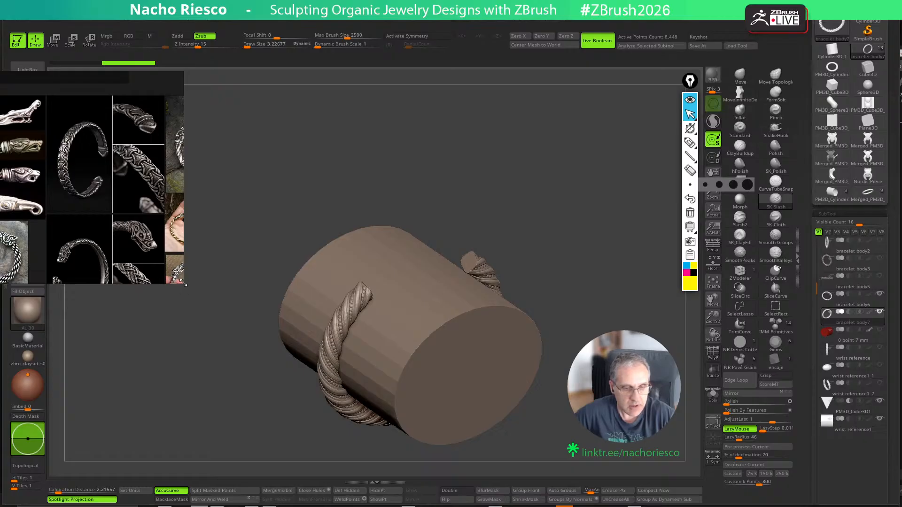
drag(184, 284, 260, 375)
Examine the dark braided torc's animal heads, woven band and the close-up of its carved head
scroll(176, 316, down, 3)
scroll(173, 318, up, 2)
scroll(174, 318, up, 2)
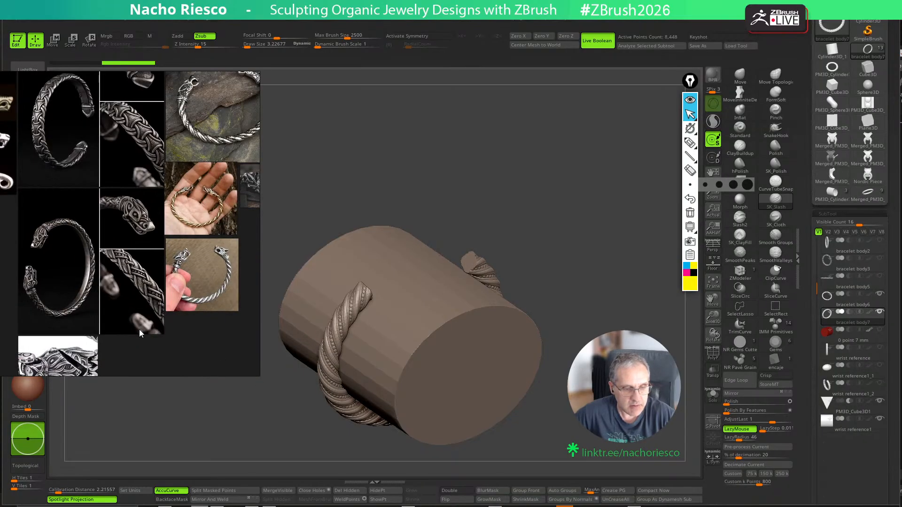
scroll(112, 310, up, 2)
scroll(92, 280, up, 2)
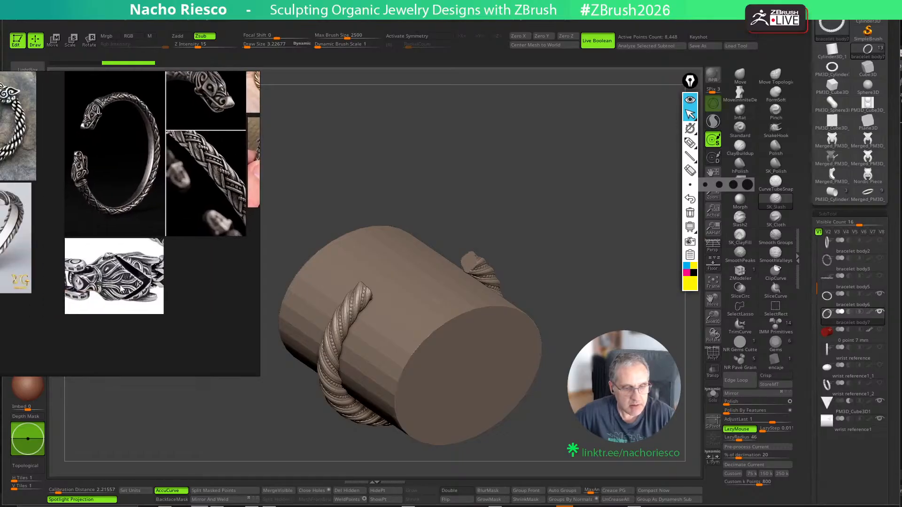
middle_drag(123, 258, 101, 308)
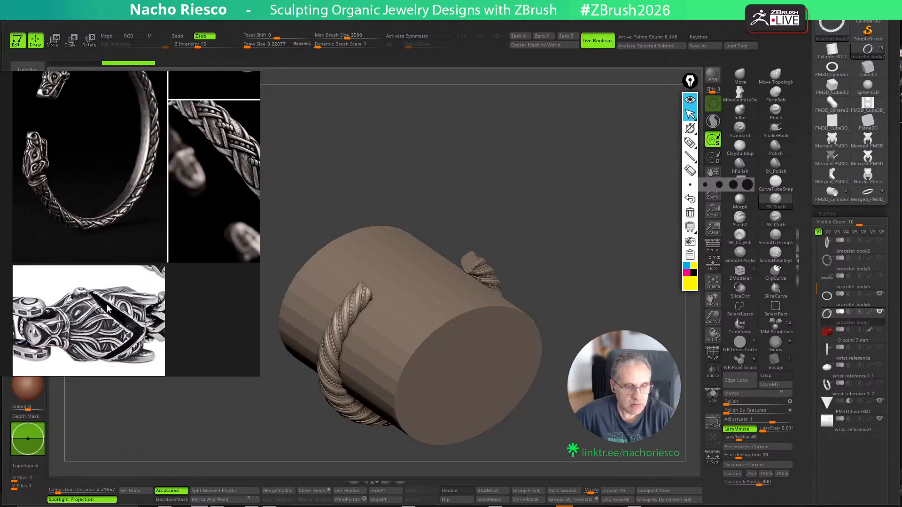
scroll(120, 216, down, 2)
middle_drag(123, 228, 168, 320)
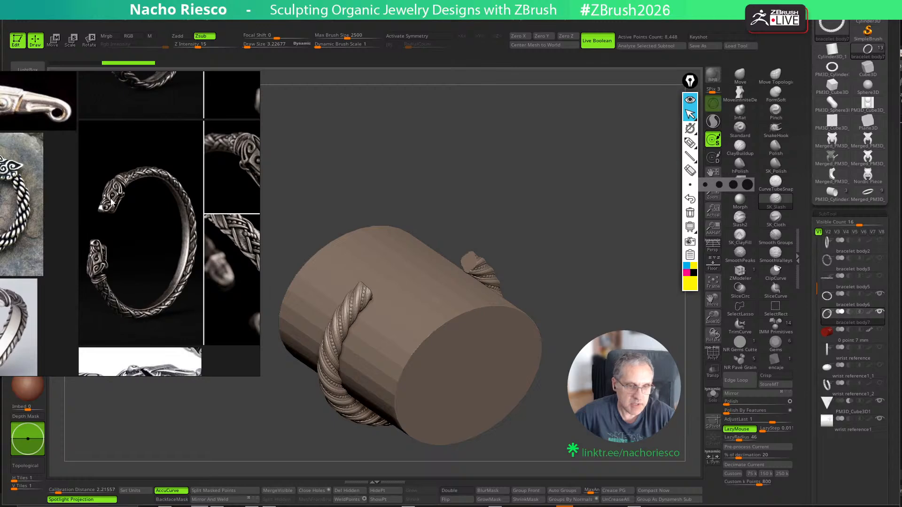
Examine the gold torc held in the hand, focusing on its carved heads, collars and twisted rope body
scroll(207, 254, down, 4)
middle_drag(207, 254, 101, 273)
scroll(149, 258, up, 5)
middle_drag(110, 165, 204, 302)
scroll(197, 282, up, 6)
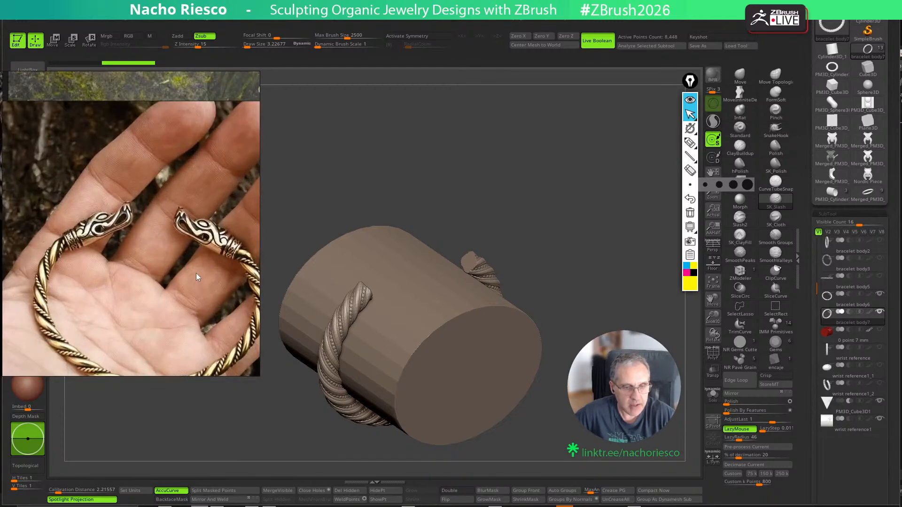
middle_drag(187, 250, 135, 332)
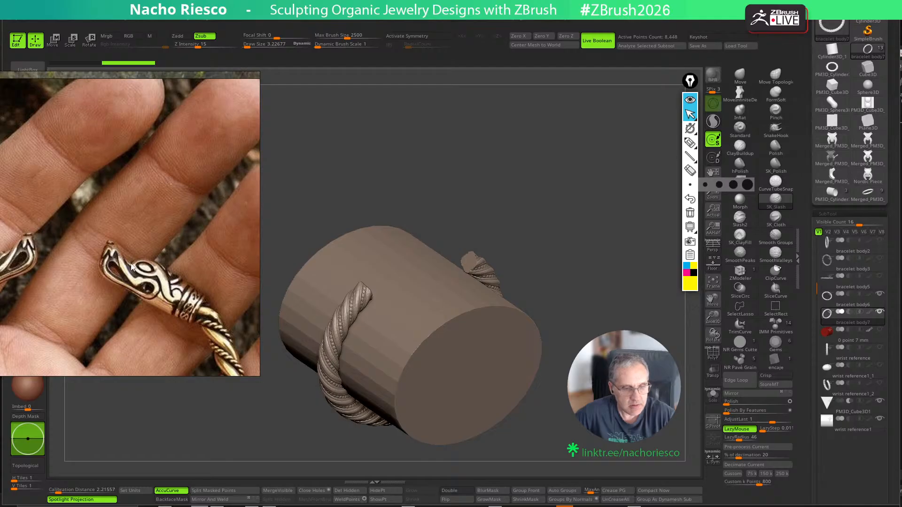
scroll(153, 293, down, 5)
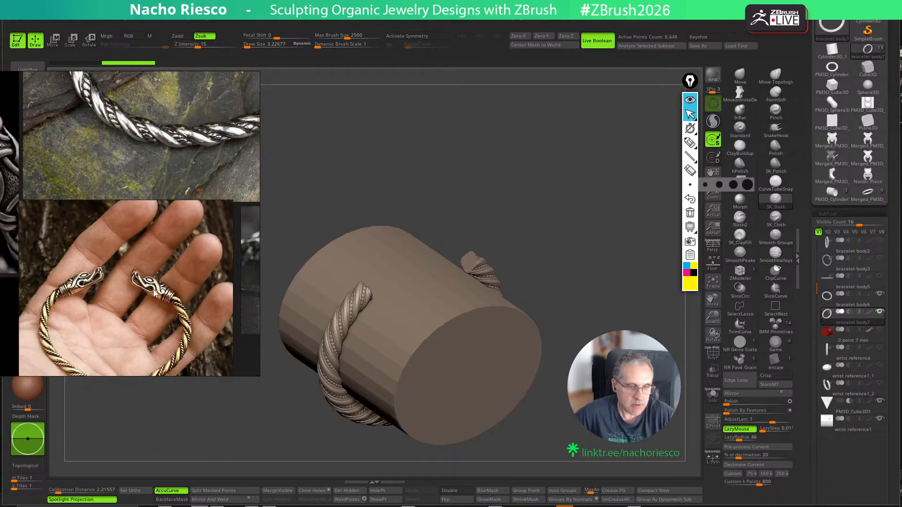
scroll(154, 294, down, 2)
scroll(159, 300, up, 6)
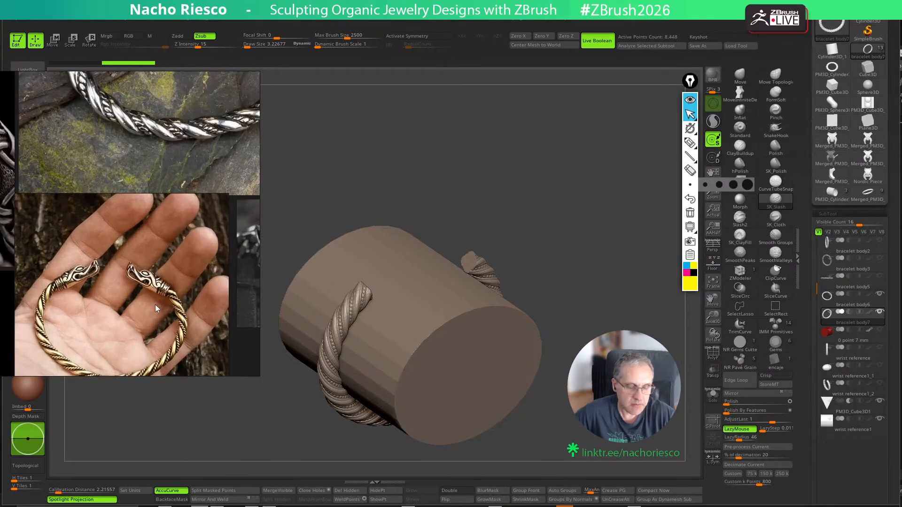
scroll(158, 297, down, 3)
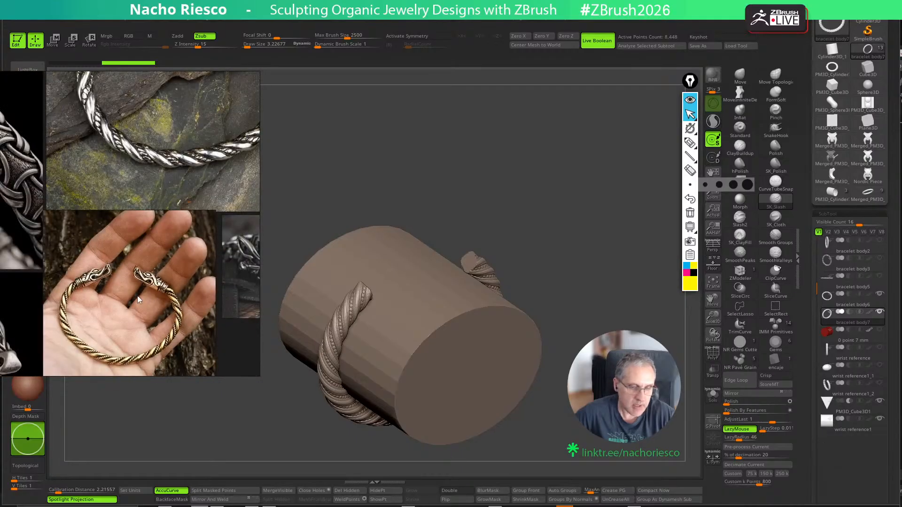
Compare the reference board's silver and gold torcs with the rope bracelet viewed face-on around the wrist cylinder
middle_drag(199, 292, 100, 301)
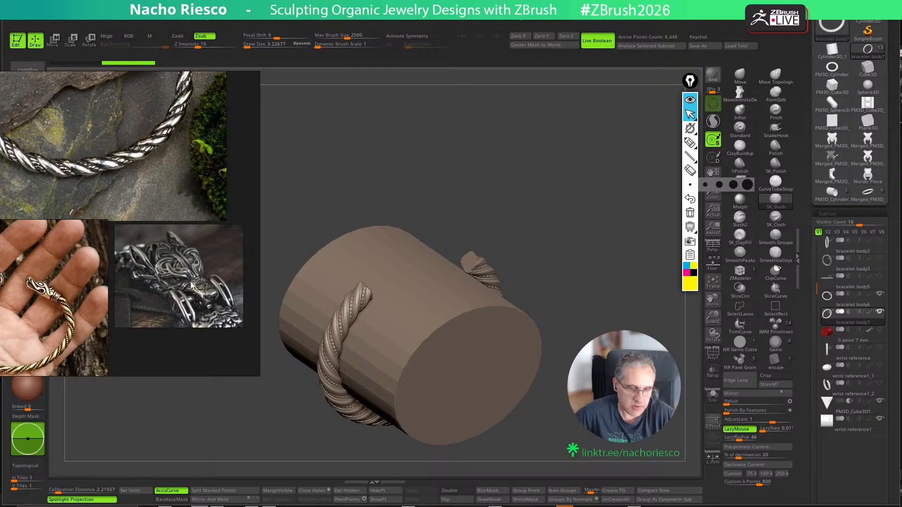
scroll(191, 287, down, 2)
middle_drag(106, 250, 176, 262)
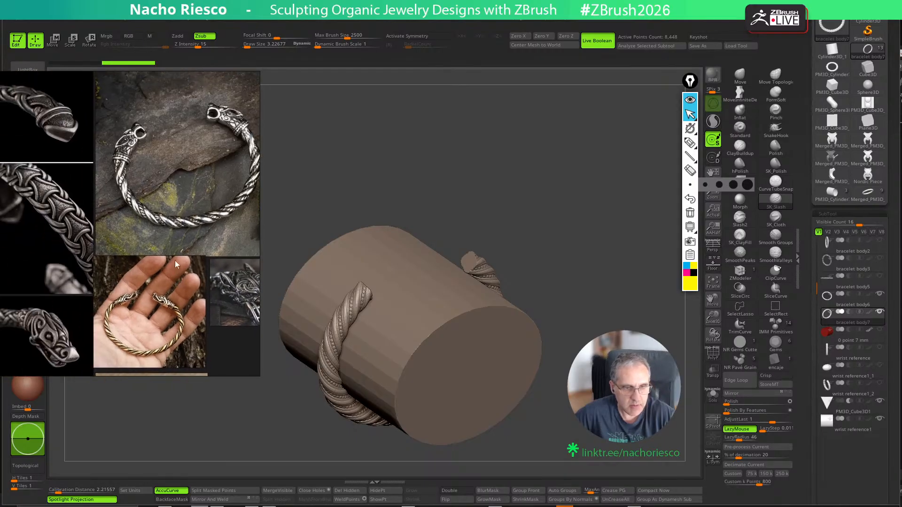
scroll(170, 217, up, 1)
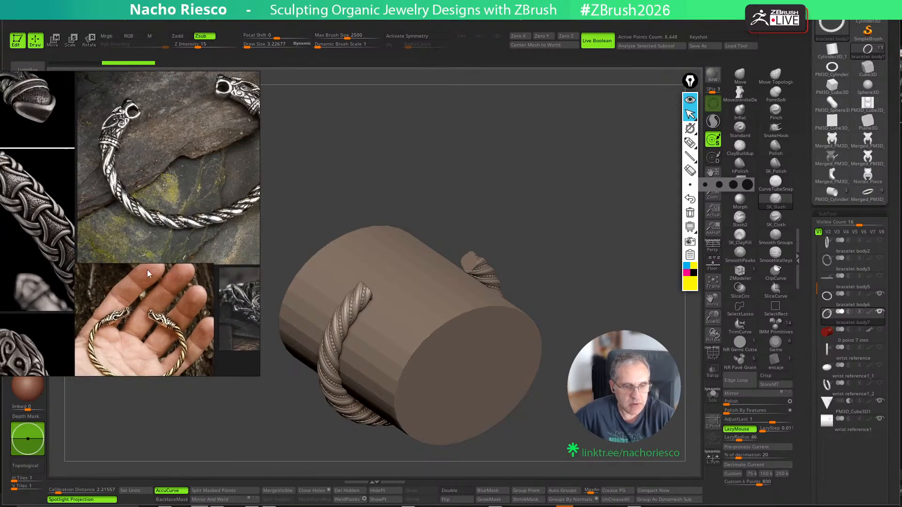
scroll(150, 294, down, 1)
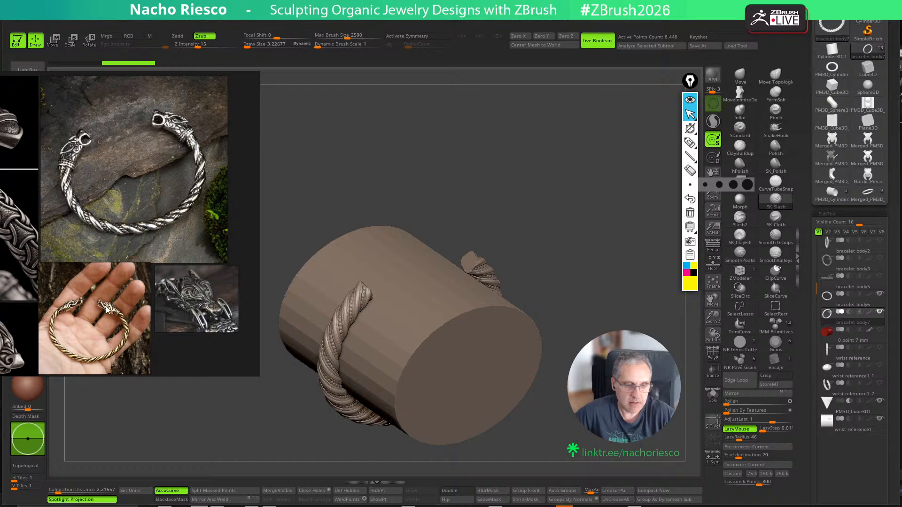
drag(584, 268, 432, 248)
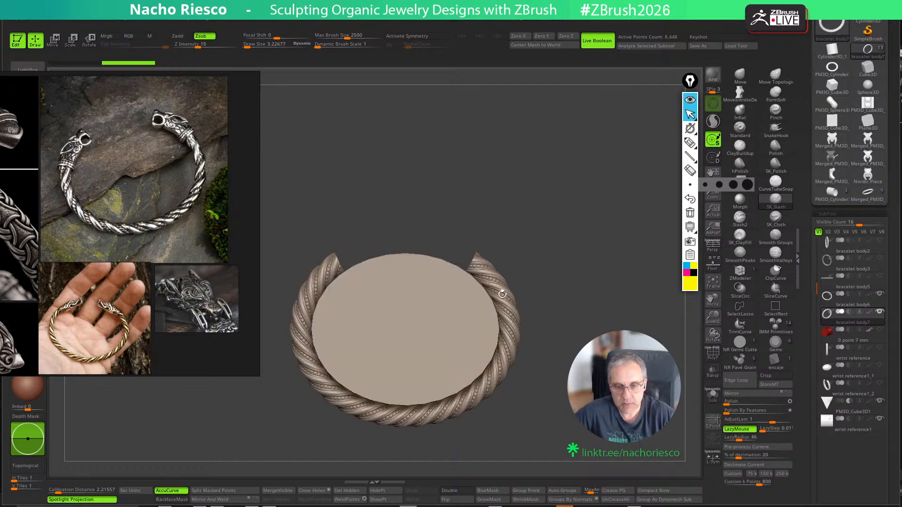
drag(524, 223, 543, 277)
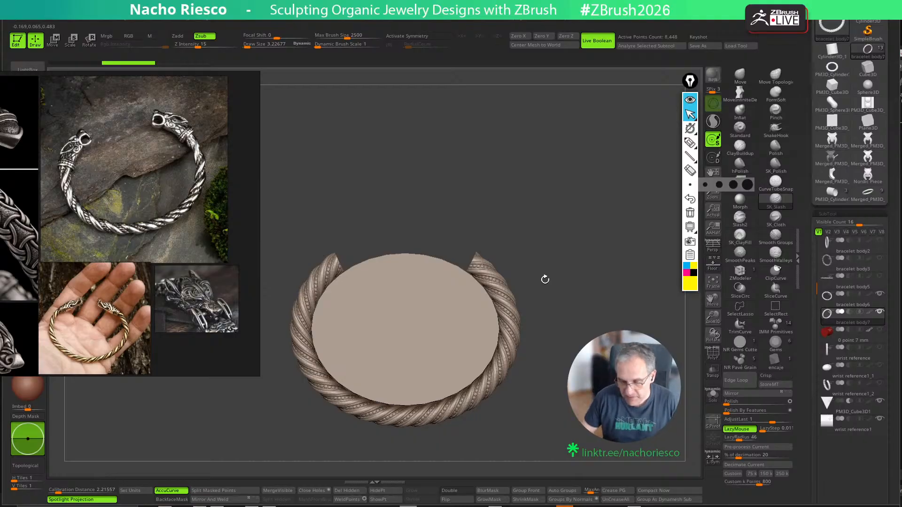
Bring the Linktree browser window over the ZBrush workspace and close the Torc Bracelets board, saving its changes
mouse_move(867, 159)
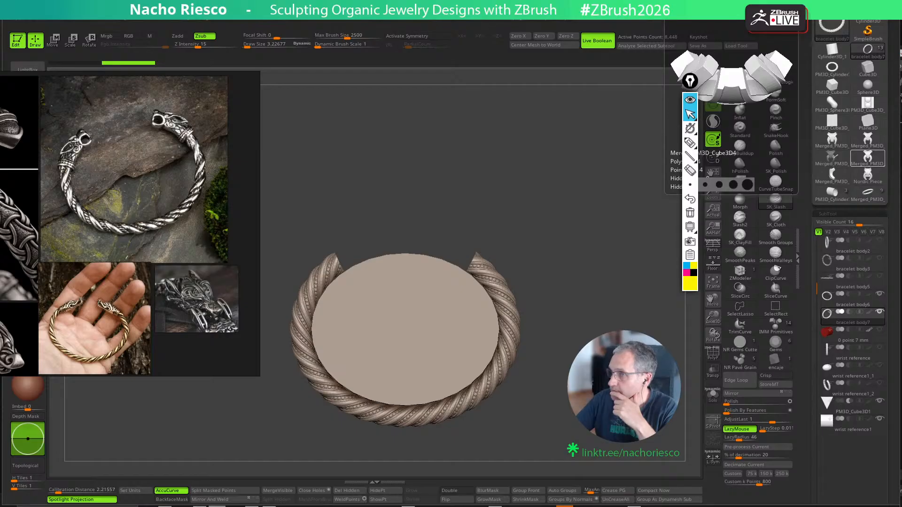
drag(901, 47, 596, 43)
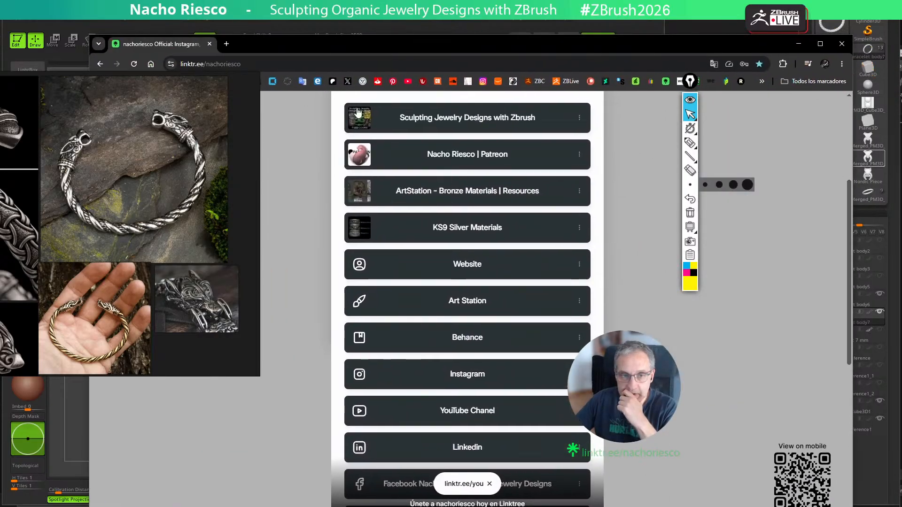
click(253, 78)
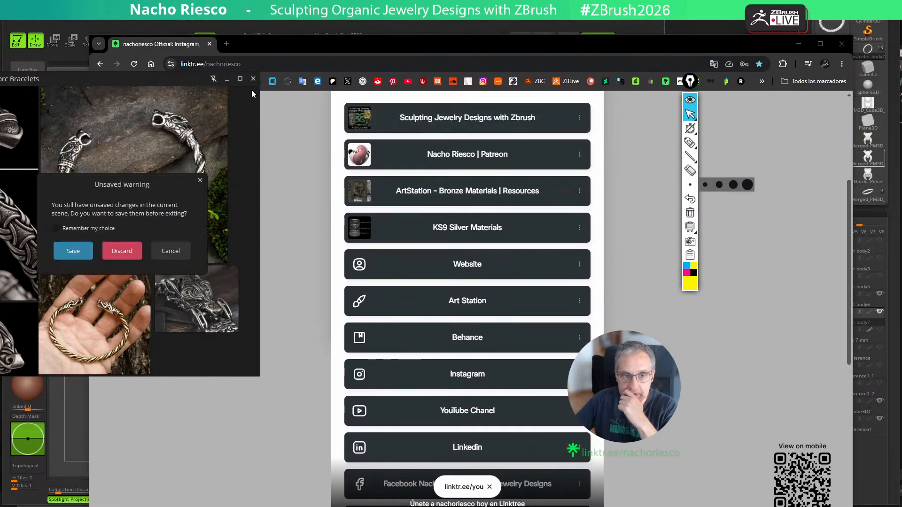
click(89, 252)
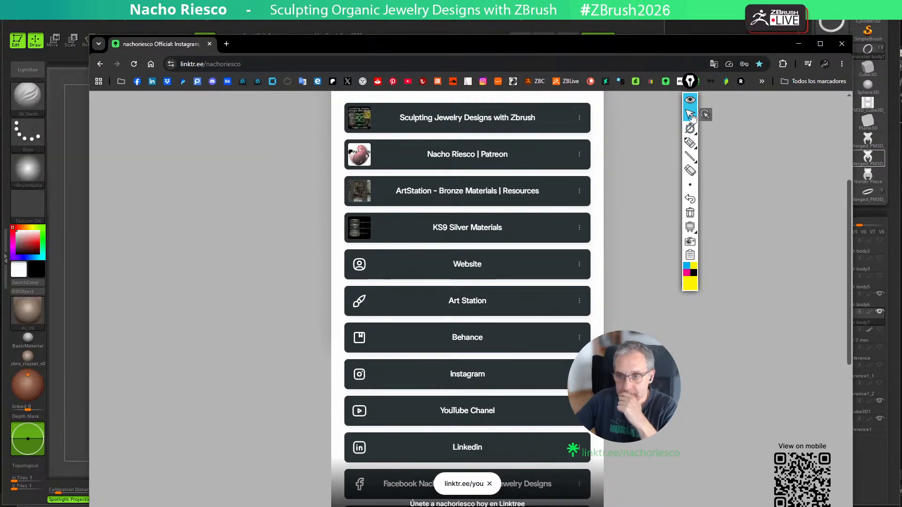
Collapse the on-screen annotation toolbar, and reposition and shorten the Linktree browser window
click(692, 116)
drag(495, 46, 476, 26)
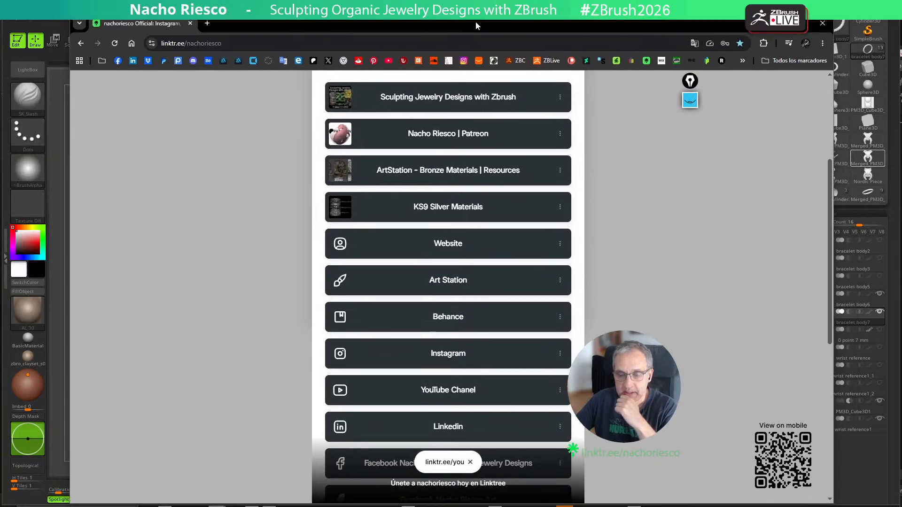
mouse_move(534, 23)
mouse_down()
mouse_move(529, 117)
mouse_move(522, 106)
mouse_move(528, 36)
mouse_up()
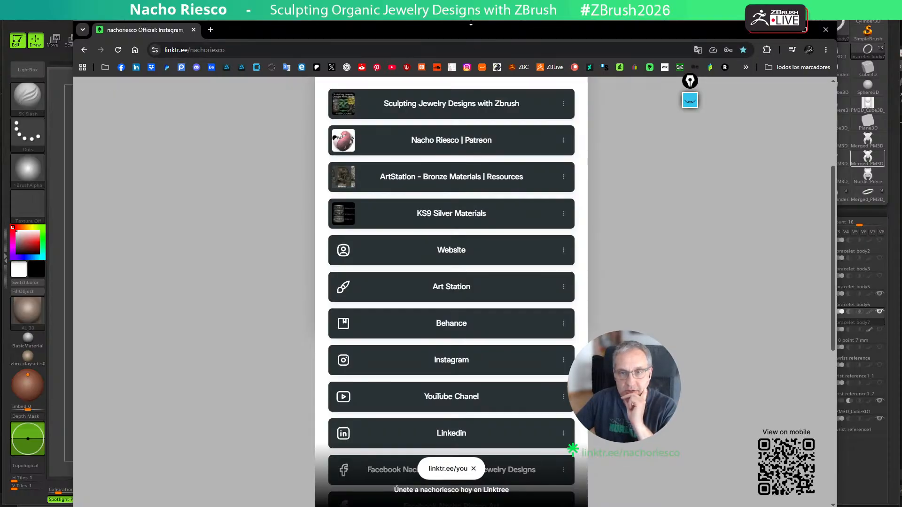
mouse_move(468, 45)
mouse_down()
mouse_move(476, 133)
mouse_move(462, 43)
mouse_up()
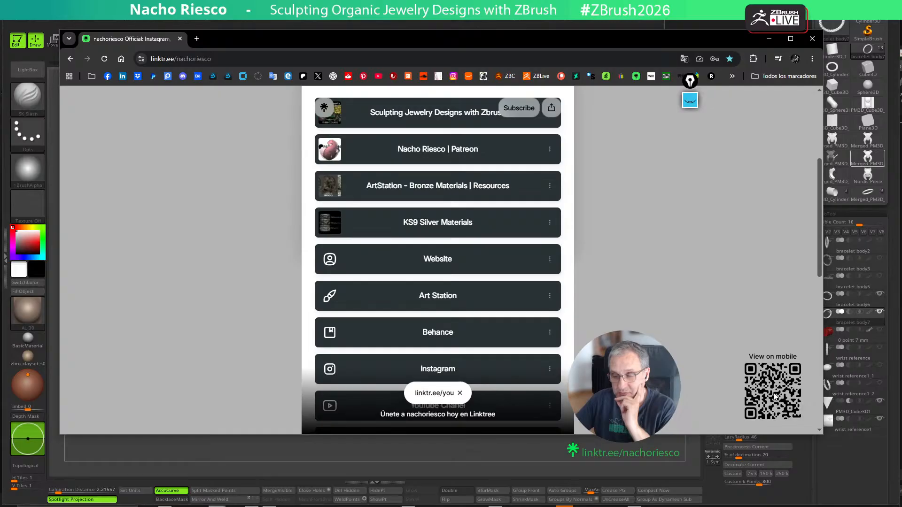
Dismiss the linktr.ee/you banner and look through the profile's list of links
click(461, 394)
scroll(477, 362, up, 3)
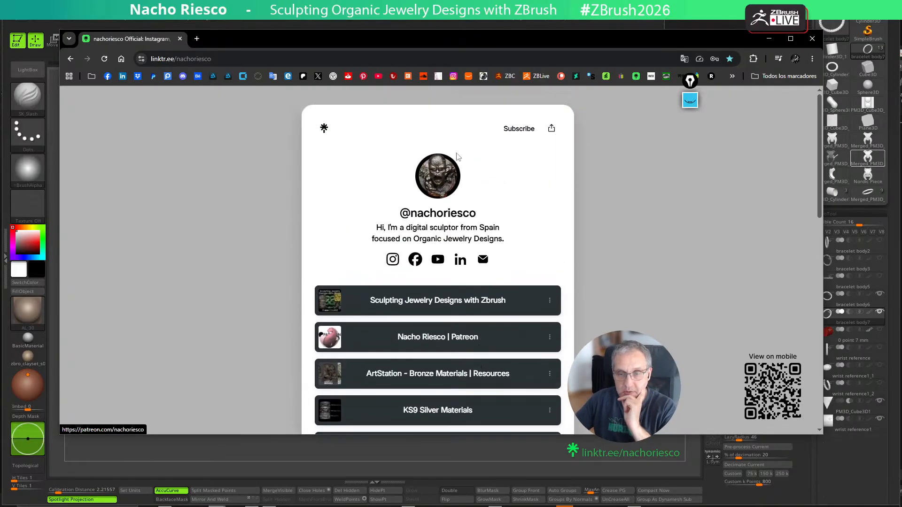
scroll(482, 277, down, 1)
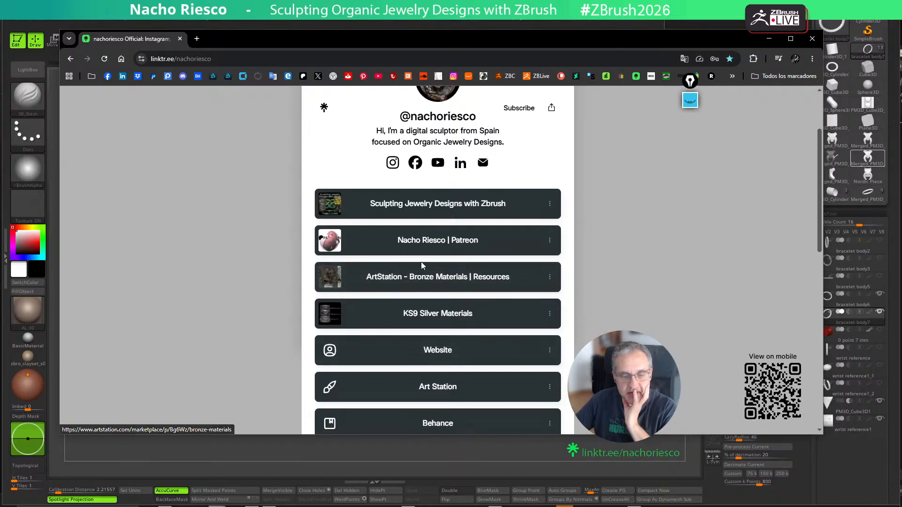
scroll(421, 261, down, 2)
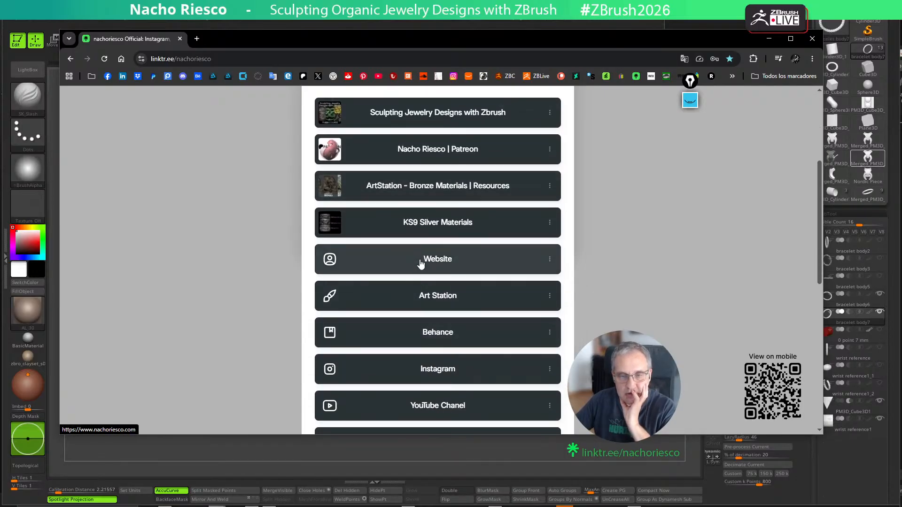
scroll(451, 277, up, 1)
scroll(451, 320, down, 1)
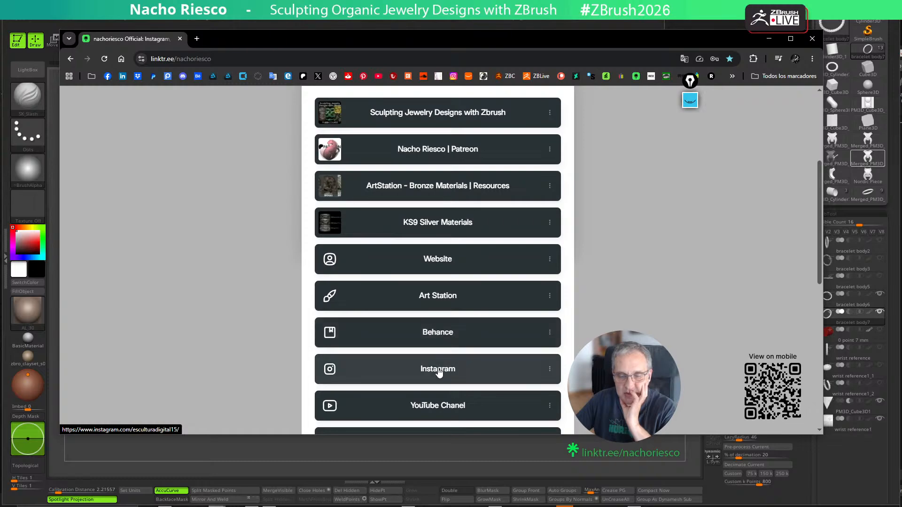
scroll(441, 282, down, 1)
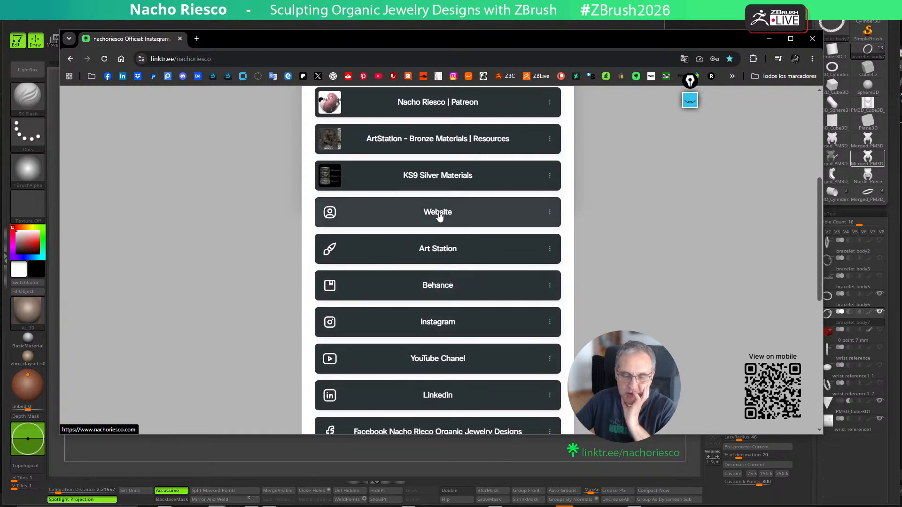
scroll(439, 216, up, 2)
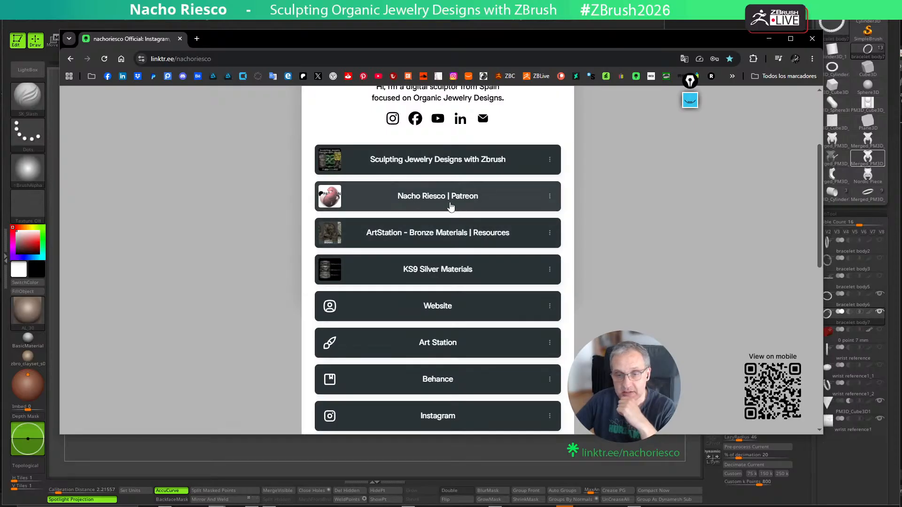
Open the Patreon link from the Linktree profile and view the creator page as visitors see it
click(423, 205)
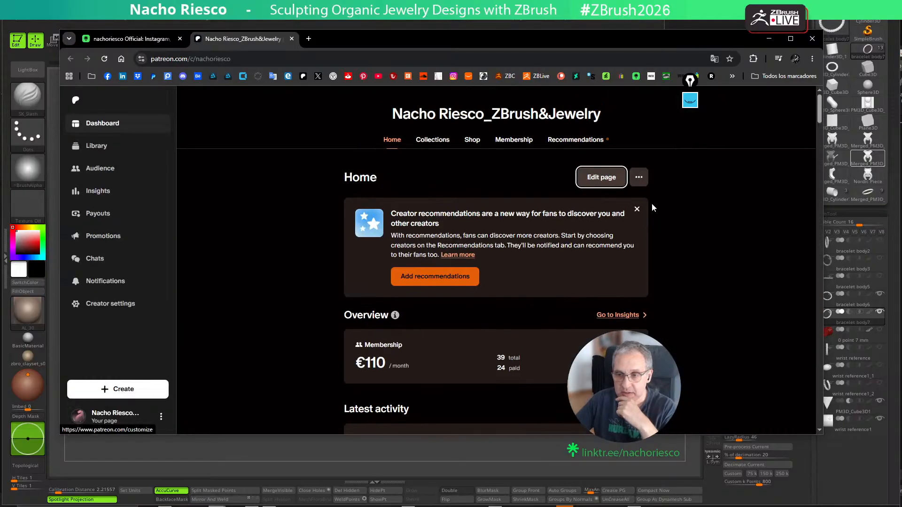
click(639, 177)
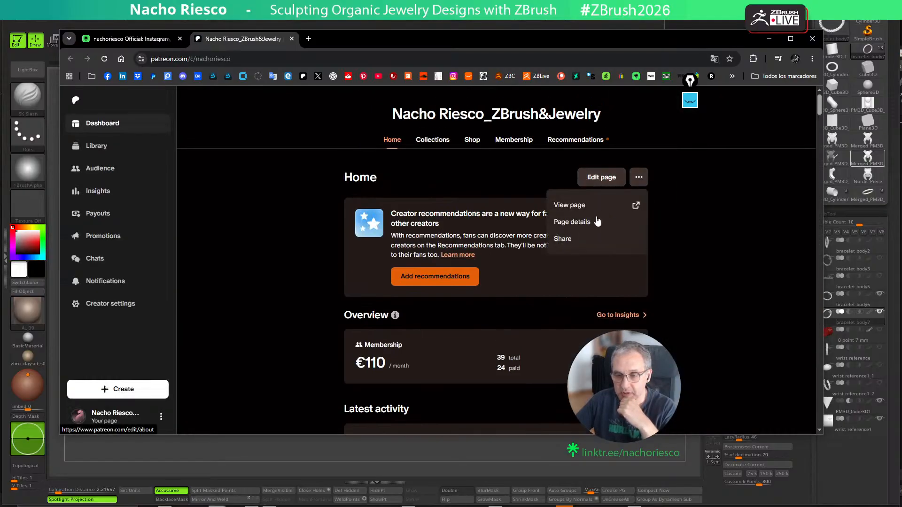
click(579, 206)
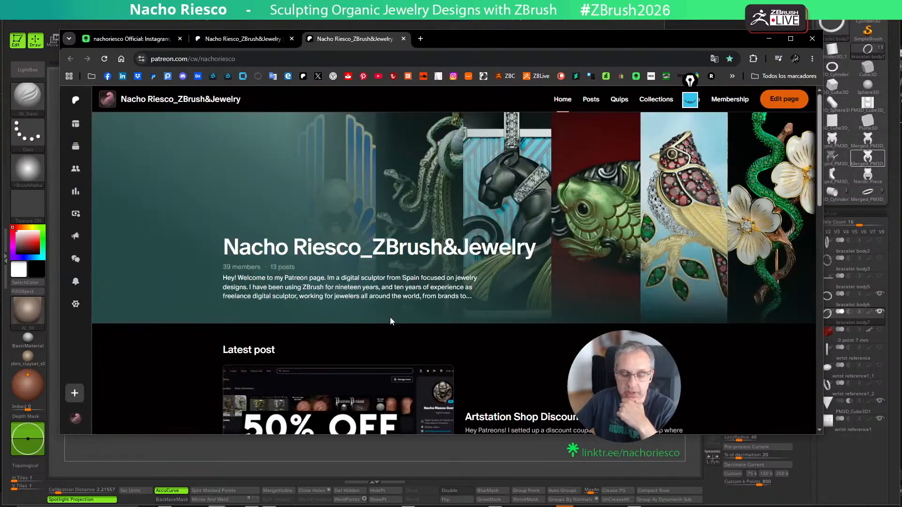
Browse the Patreon page's latest, recent and popular posts, including the Artstation Shop Discount Coupon post
scroll(390, 321, down, 1)
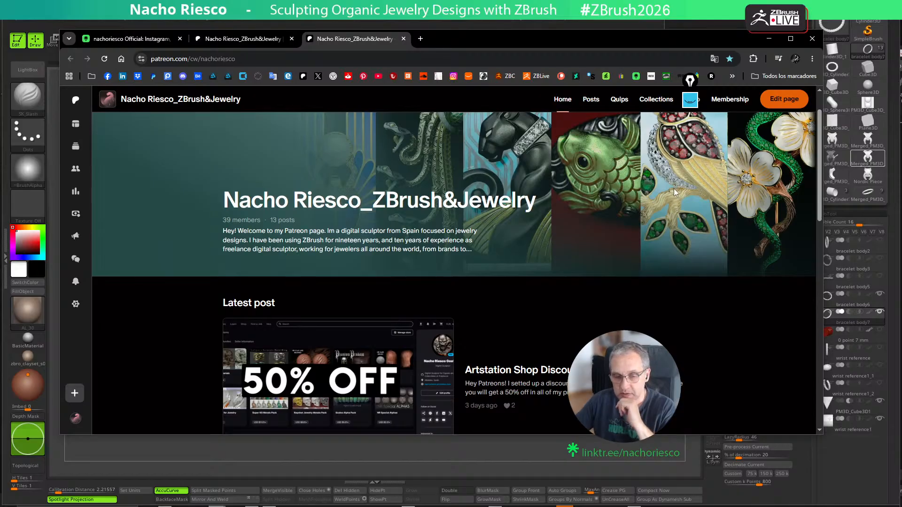
scroll(498, 292, down, 7)
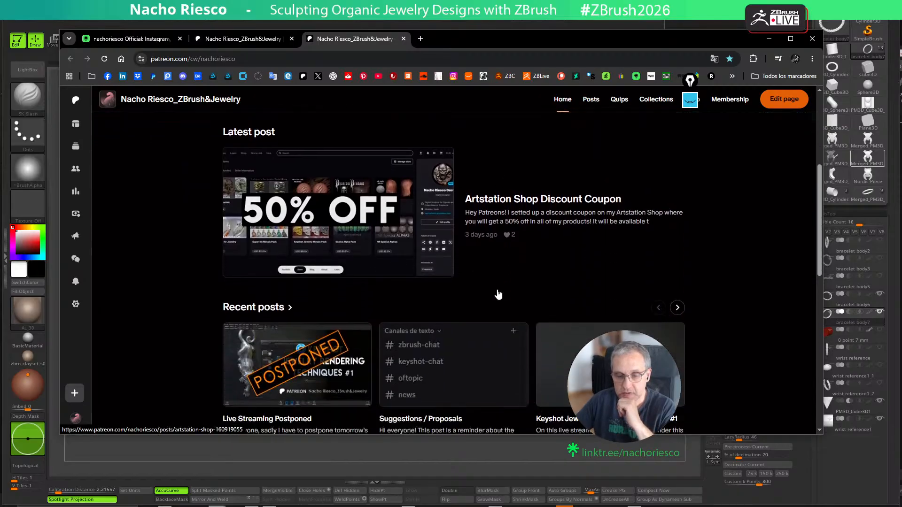
scroll(499, 295, down, 2)
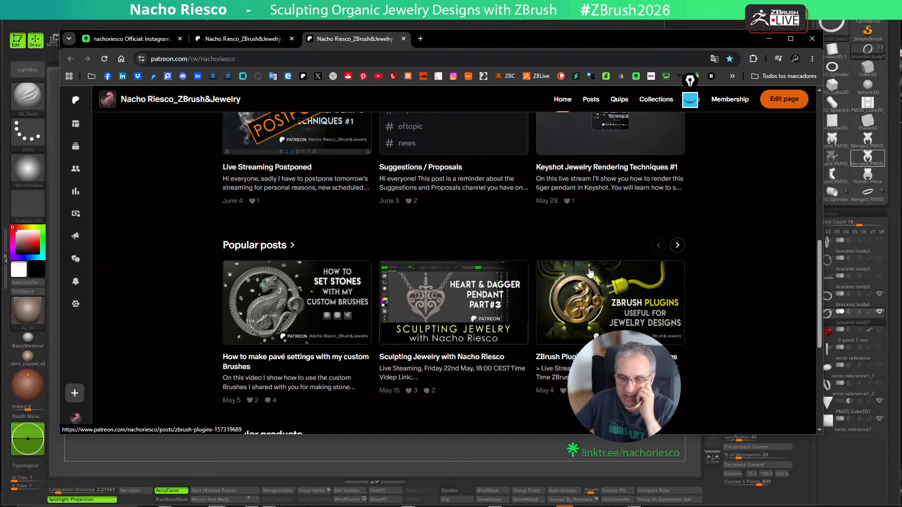
scroll(506, 307, down, 2)
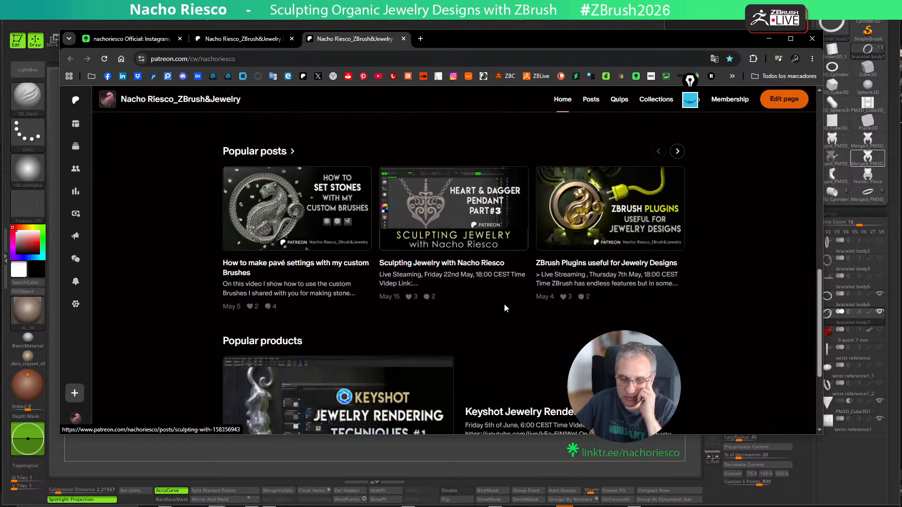
scroll(505, 308, up, 3)
scroll(506, 308, down, 3)
scroll(505, 308, up, 4)
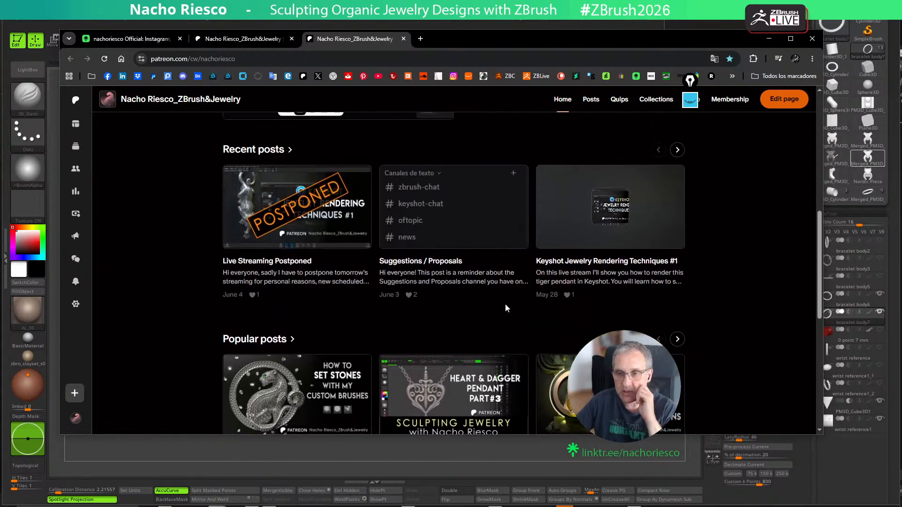
scroll(505, 308, up, 2)
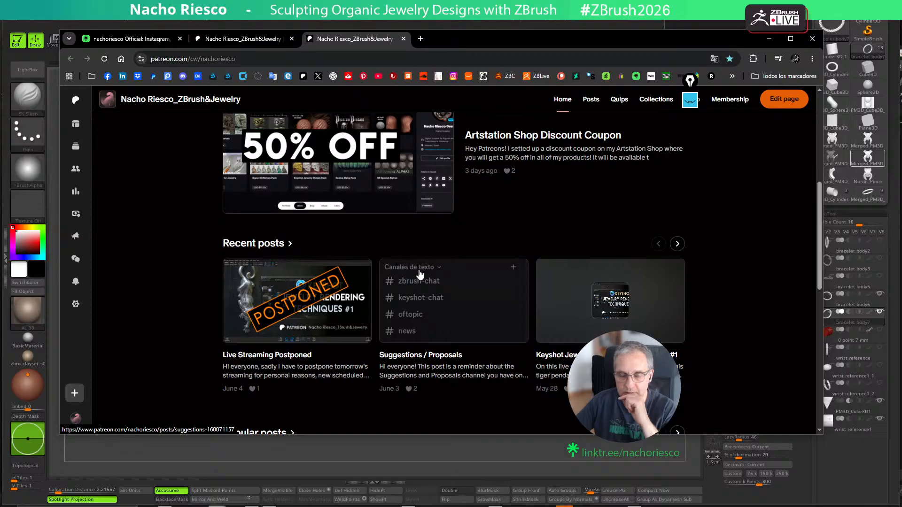
scroll(421, 274, up, 3)
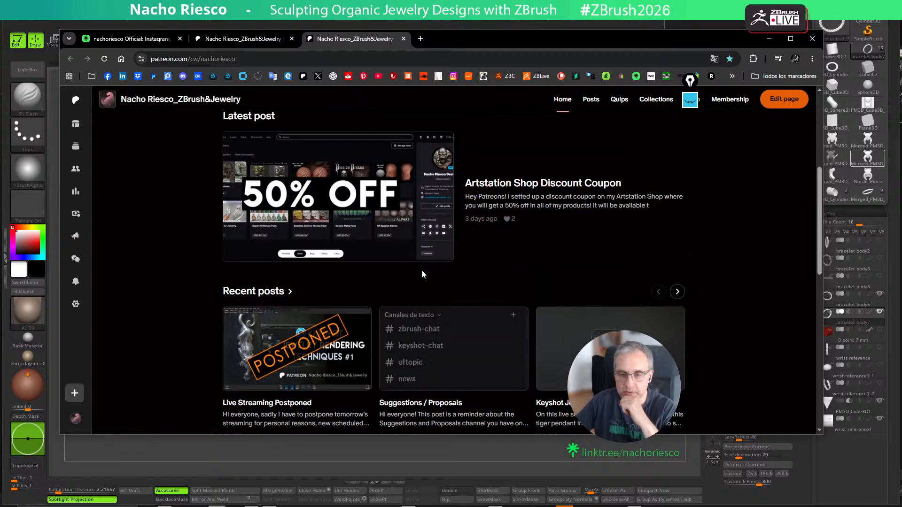
scroll(422, 276, up, 1)
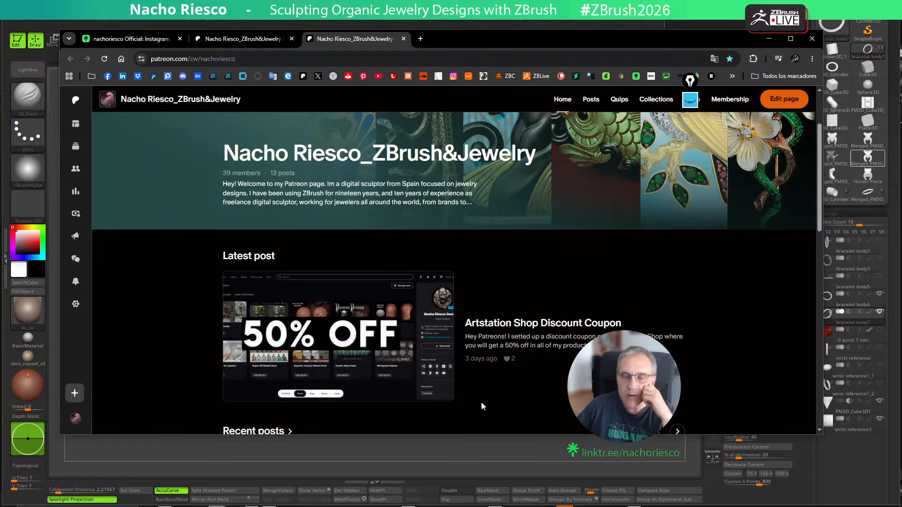
scroll(497, 291, down, 1)
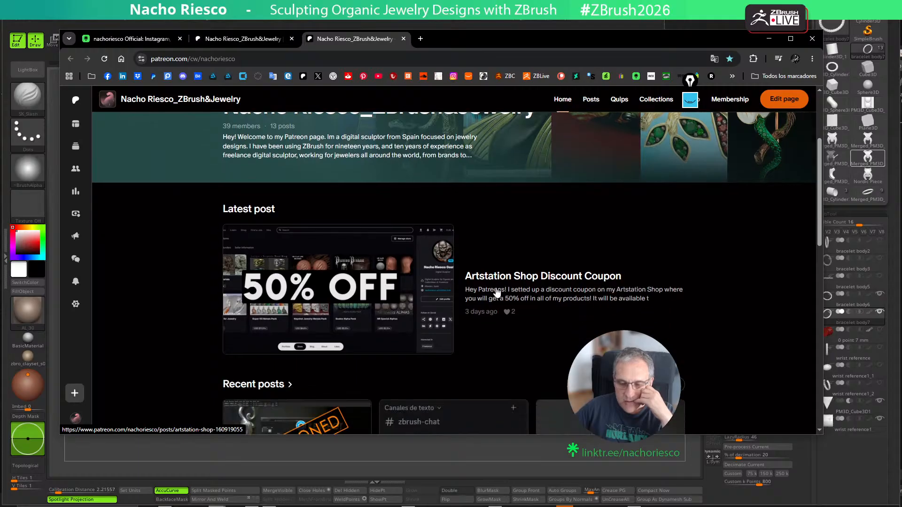
scroll(497, 292, down, 2)
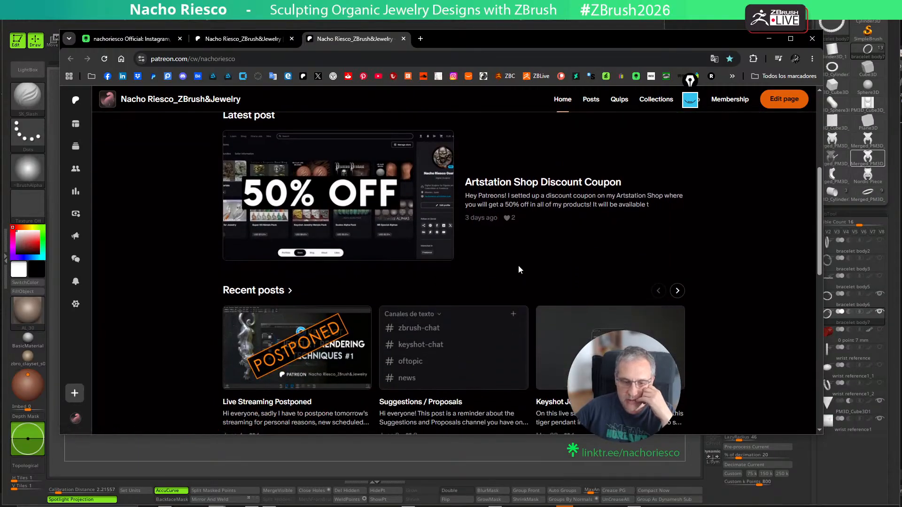
scroll(549, 254, down, 1)
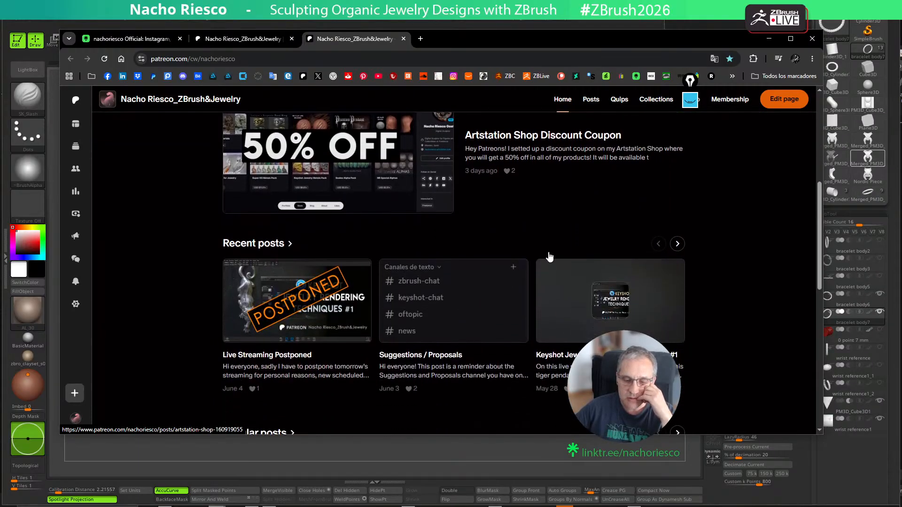
scroll(339, 174, up, 4)
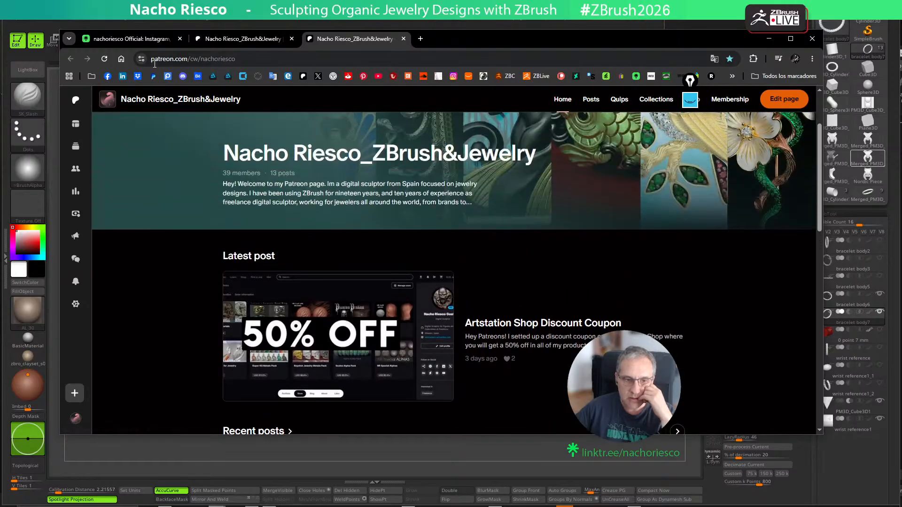
Minimize the browser and return to ZBrush with the rope bracelet enlarged in a face-on view
click(262, 60)
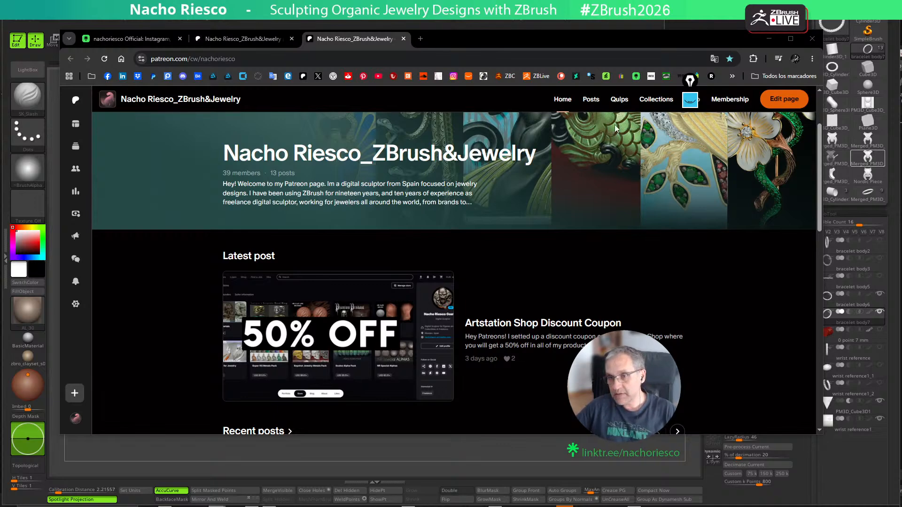
click(769, 40)
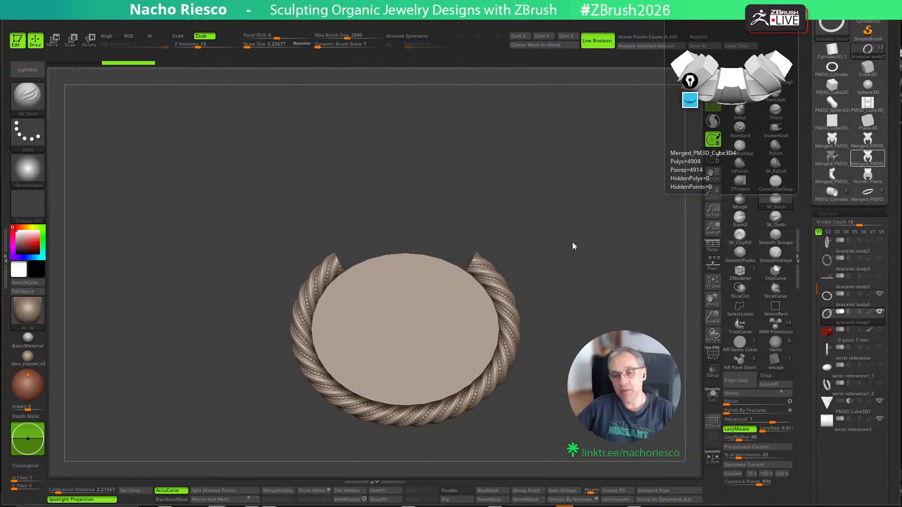
drag(573, 245, 554, 222)
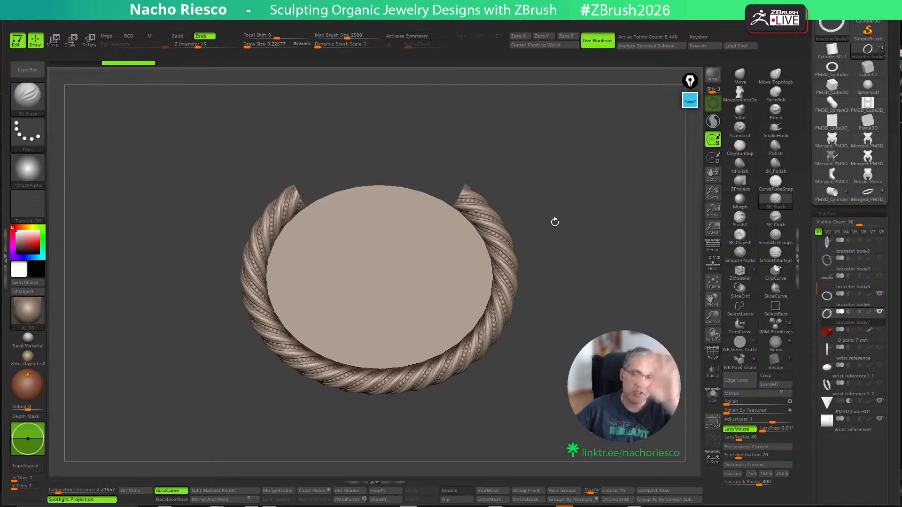
mouse_move(868, 157)
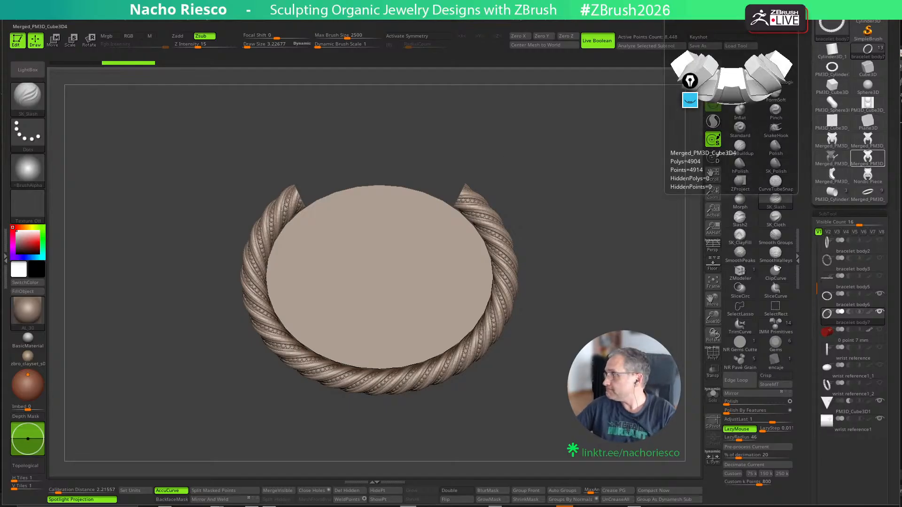